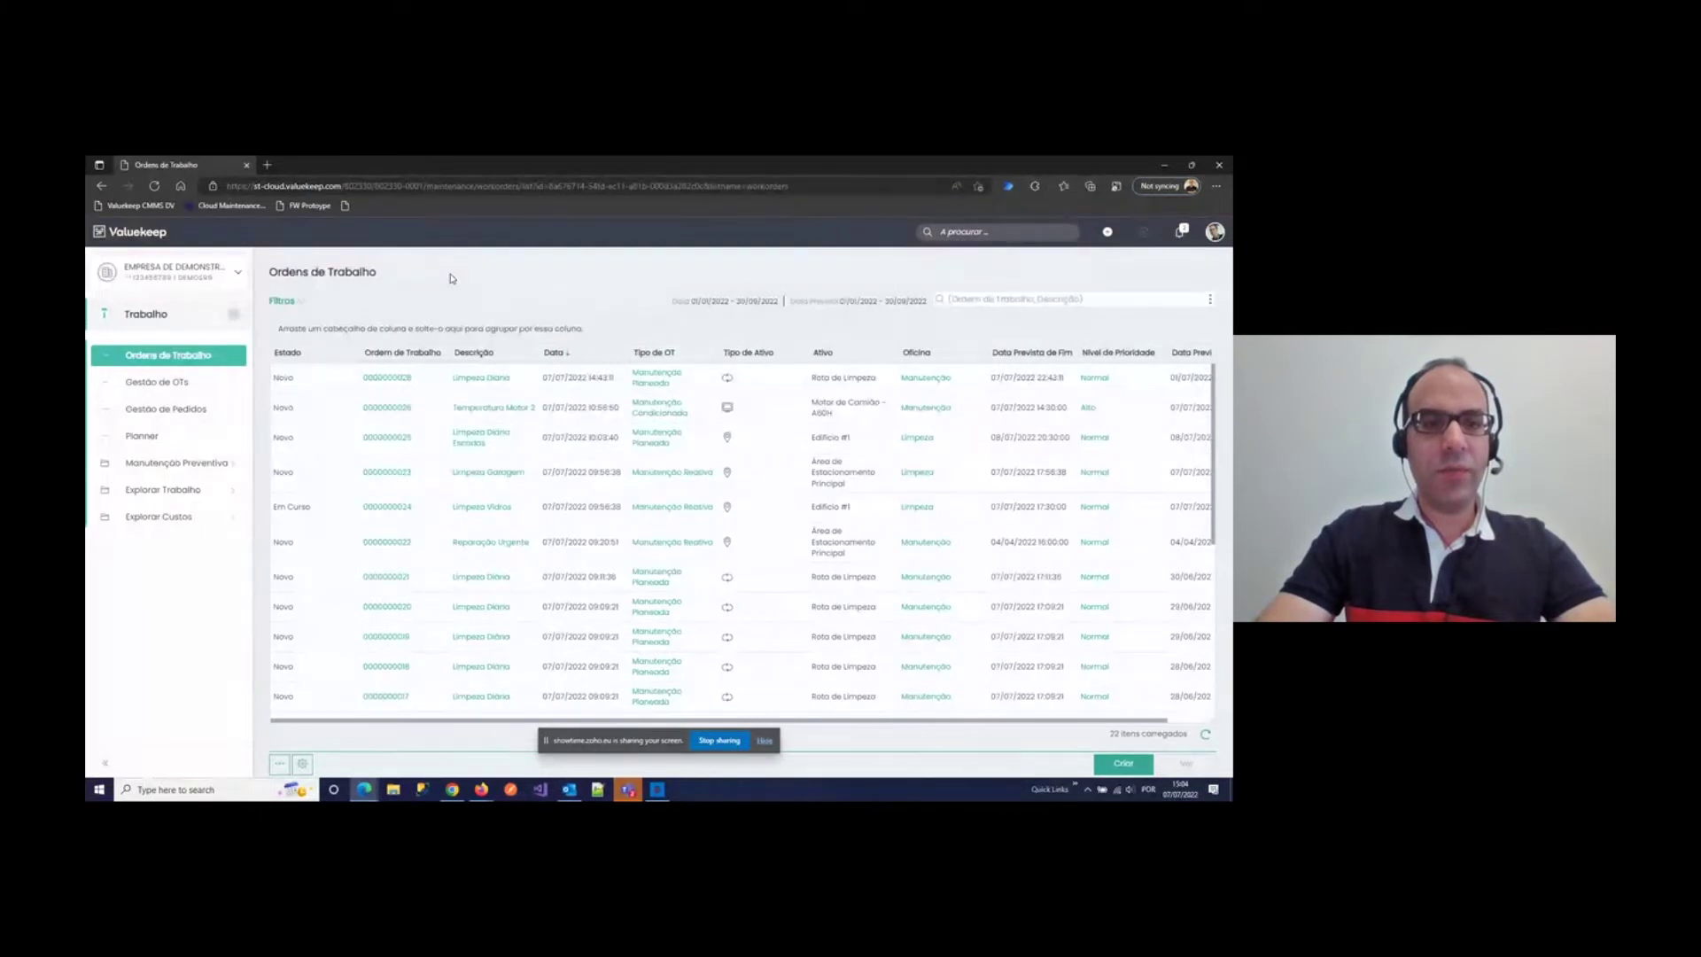
Step: Filter the work orders list by the states Novo (OT01) and Em Curso (OT02), and look through the filtered orders
left_click(284, 301)
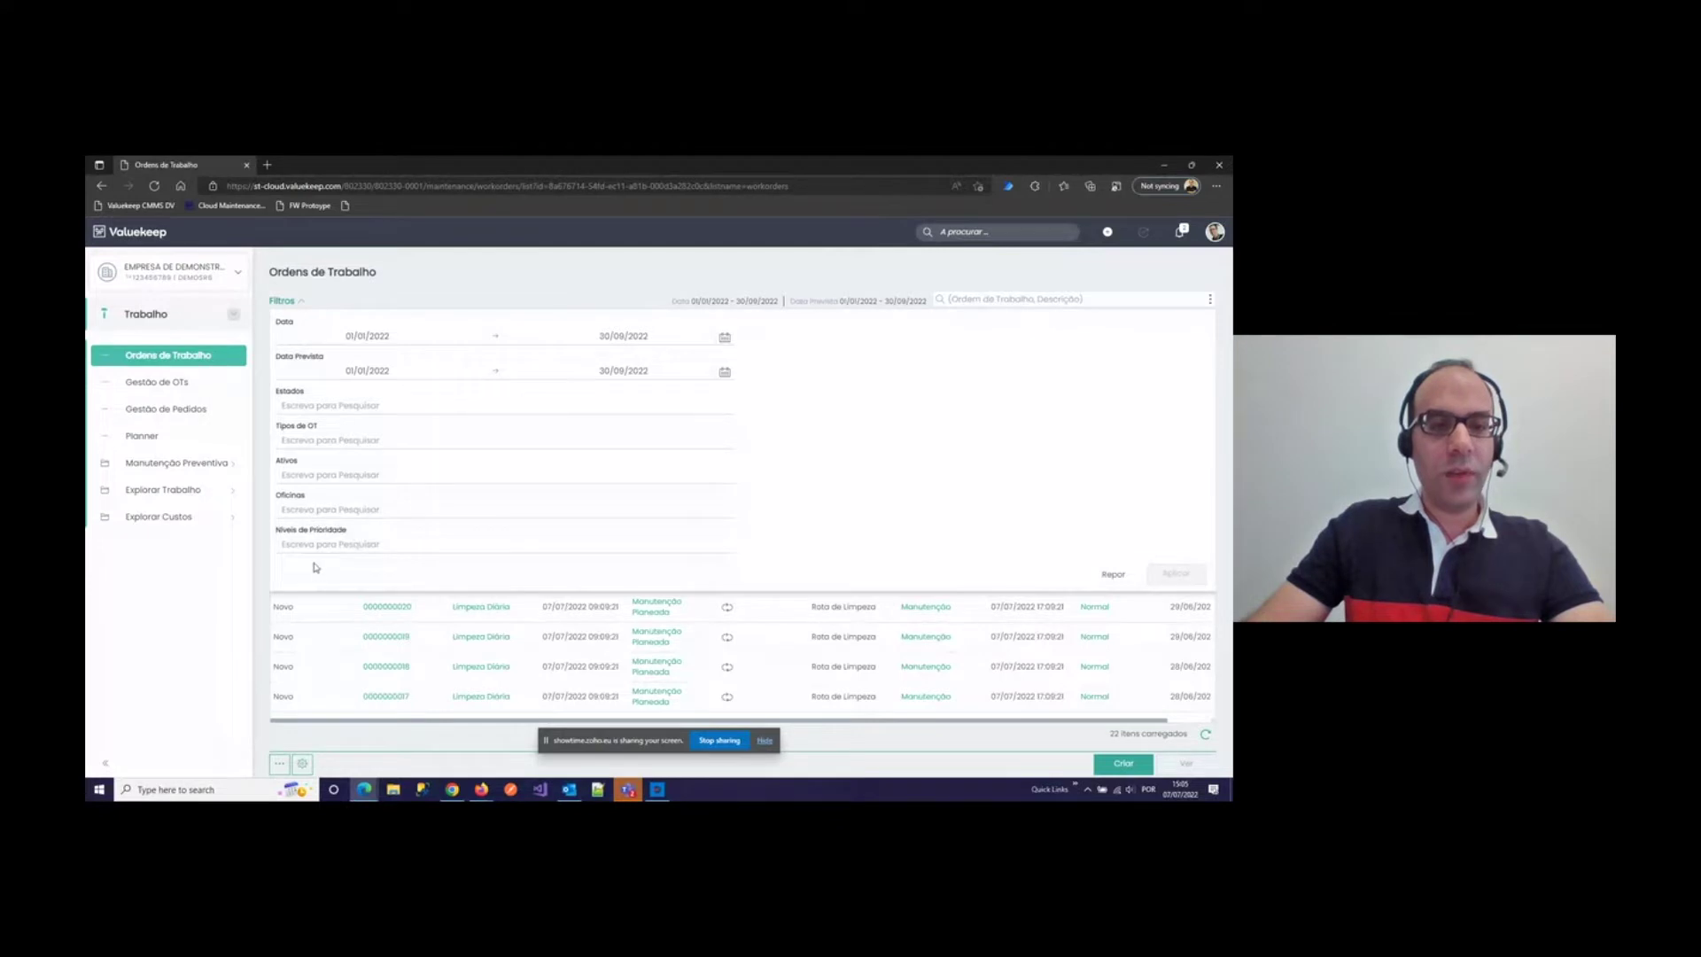
left_click(330, 406)
type("novo")
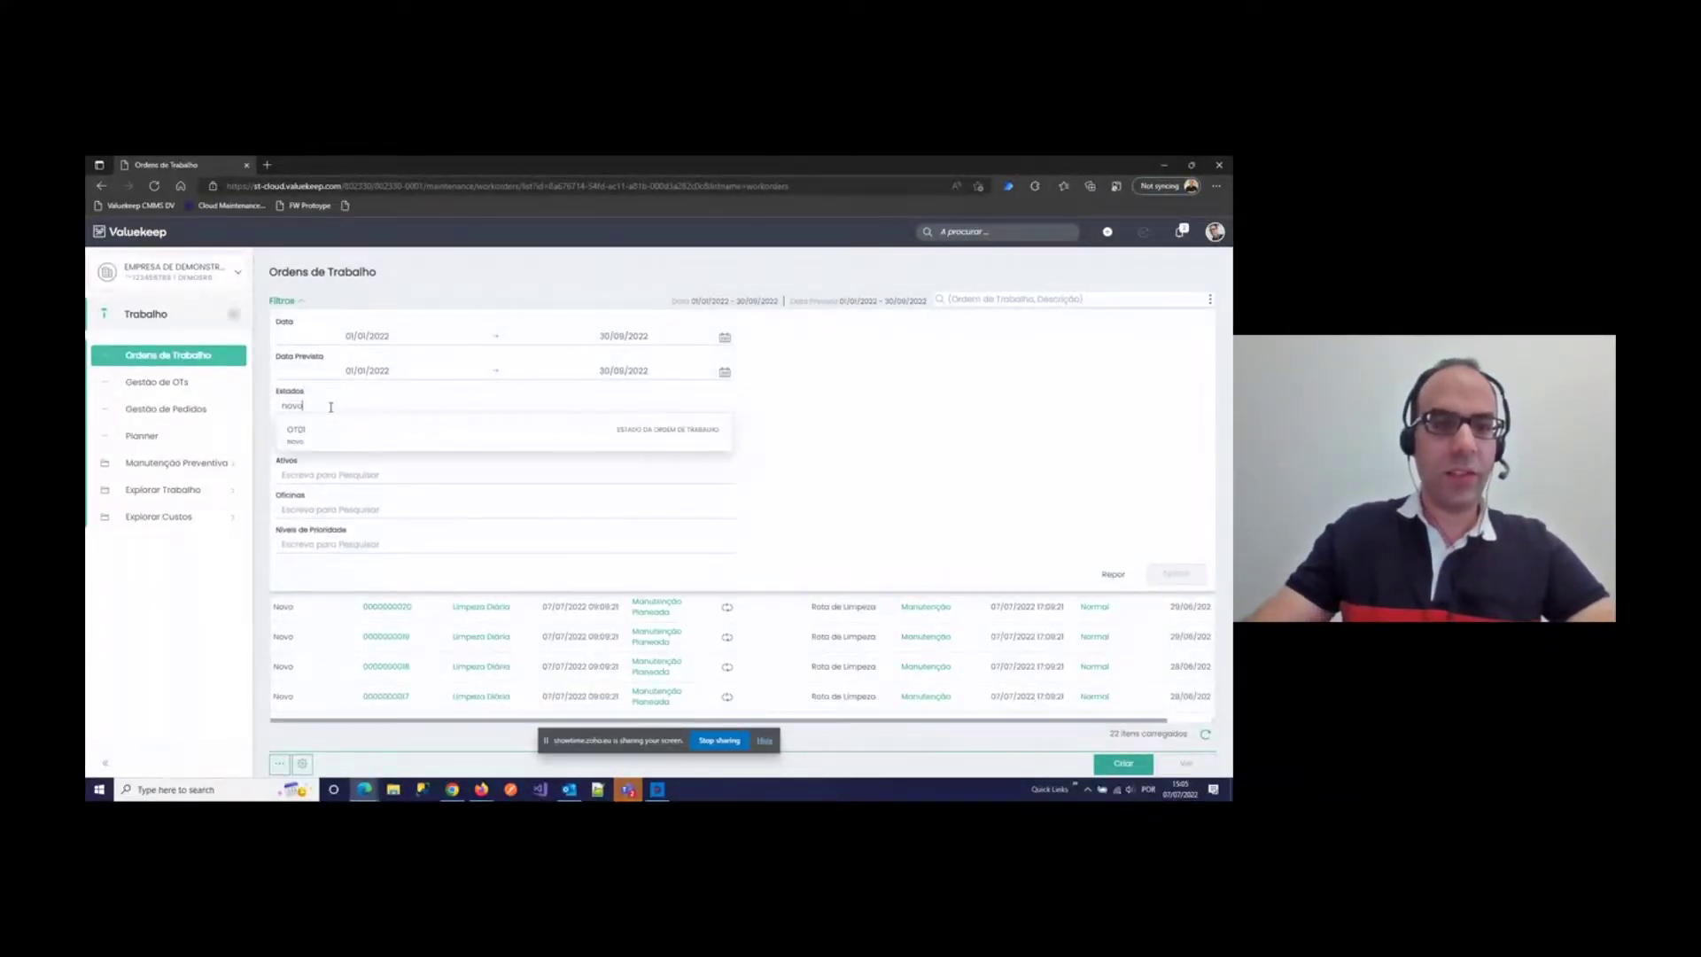
left_click(330, 439)
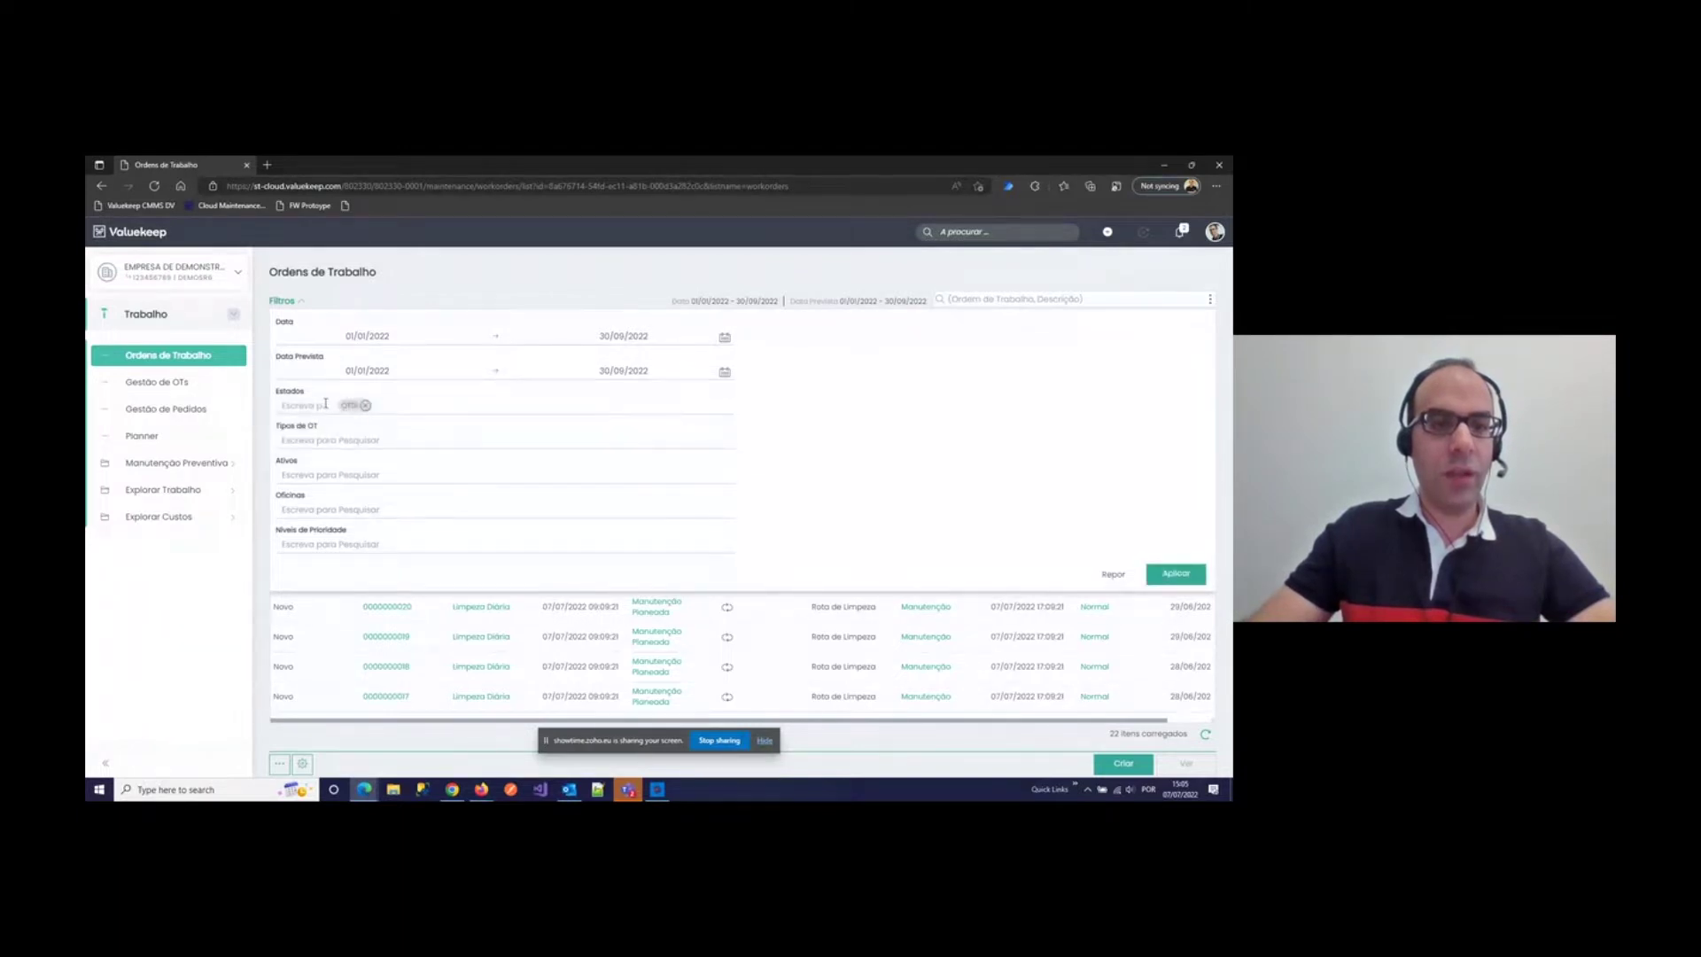
type("em")
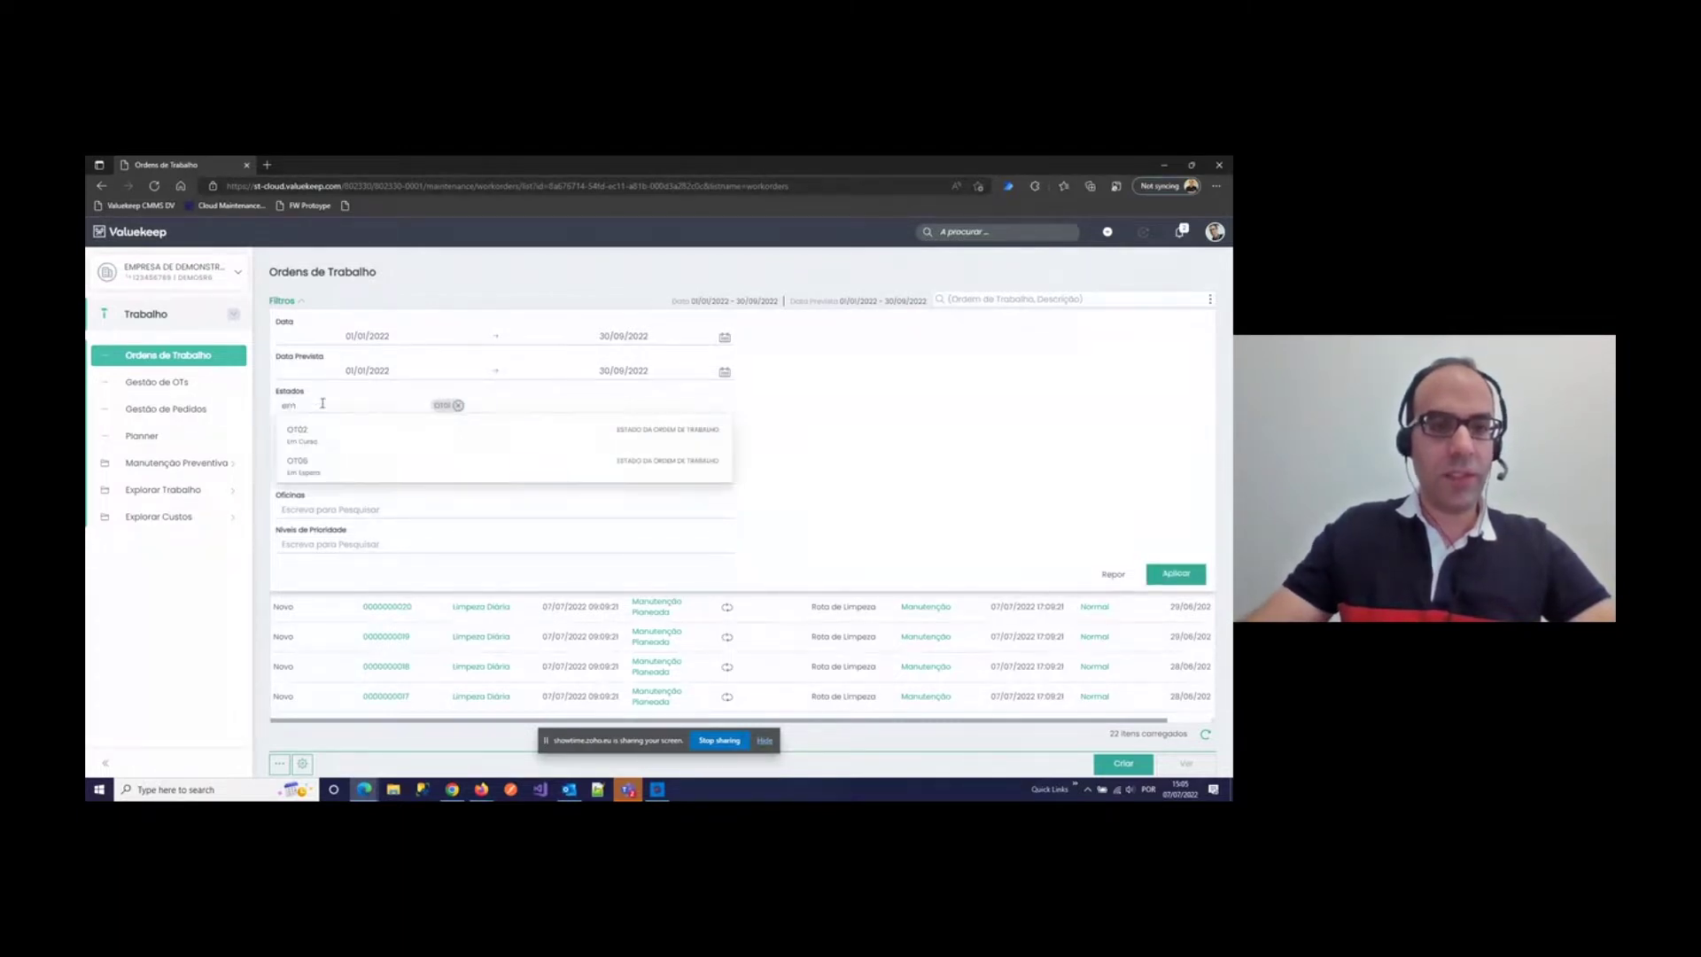
left_click(330, 434)
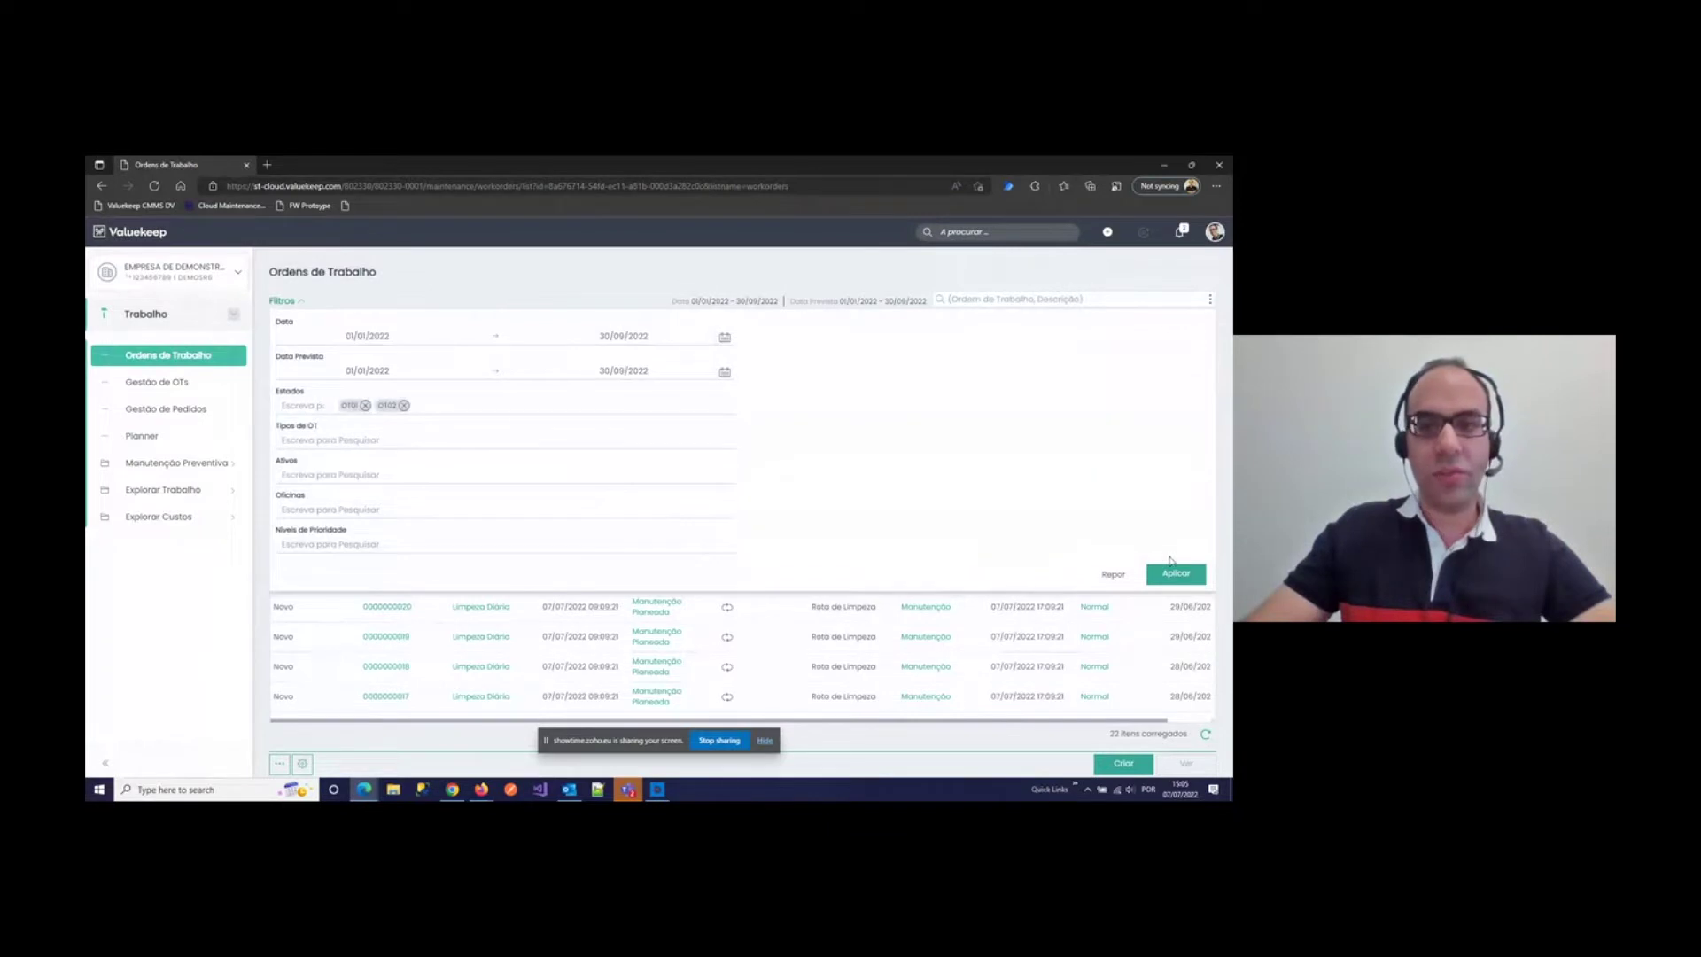
left_click(1176, 575)
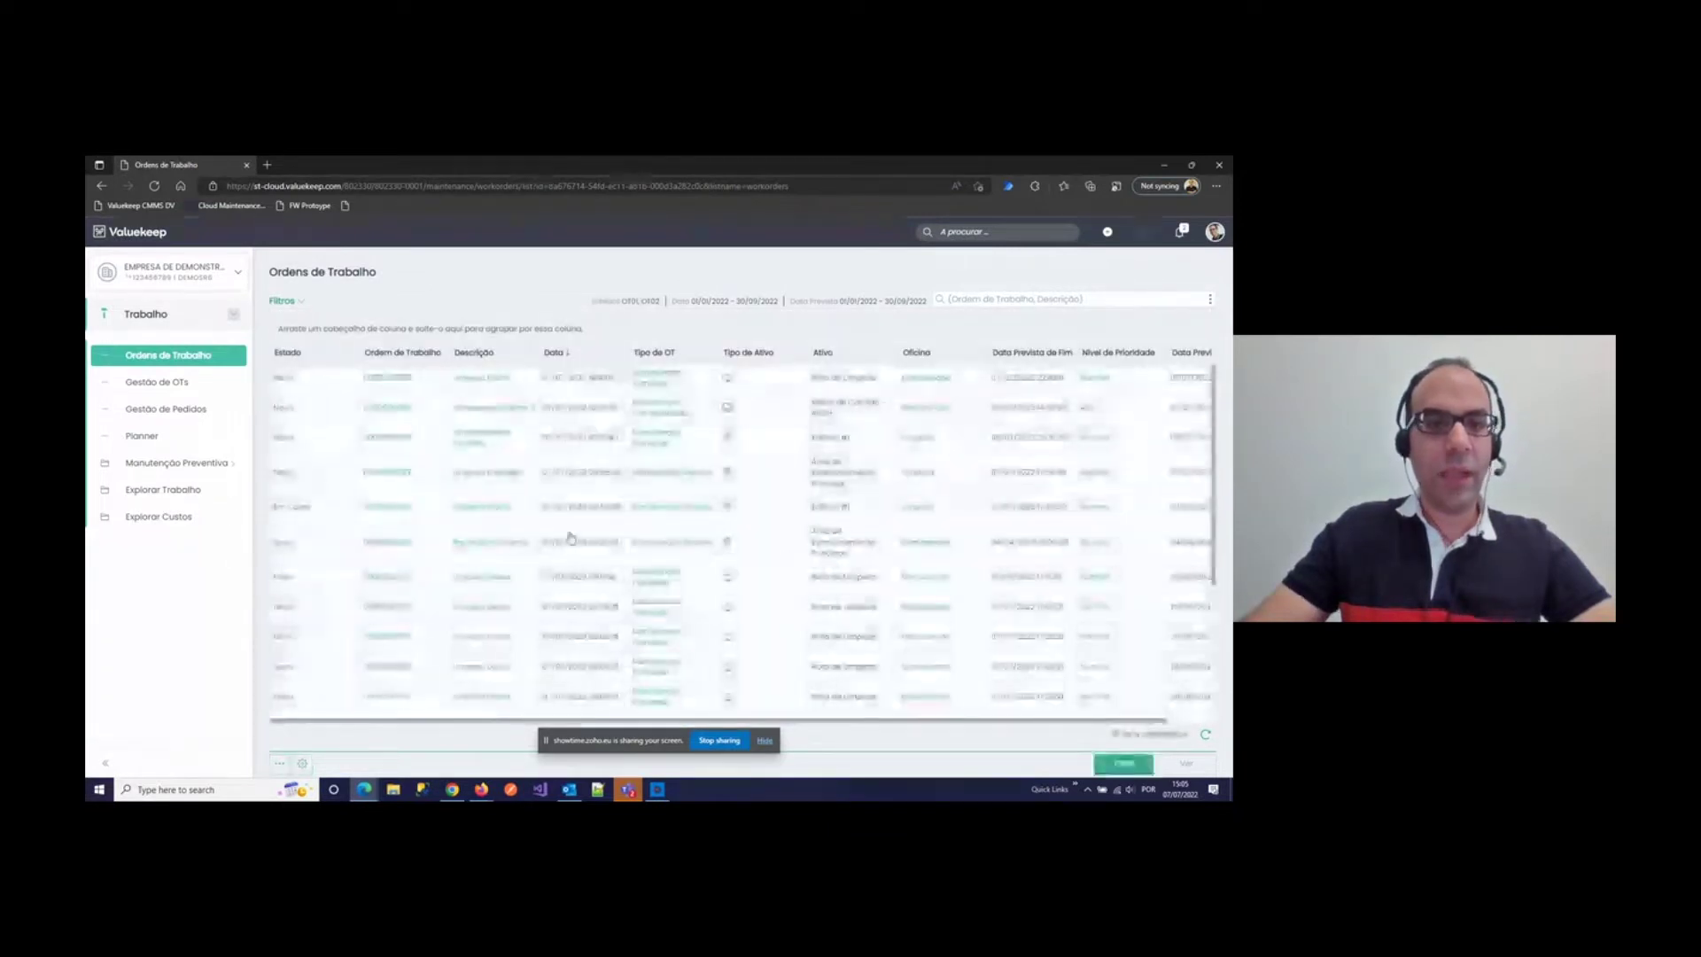
scroll(306, 540, "down", 5)
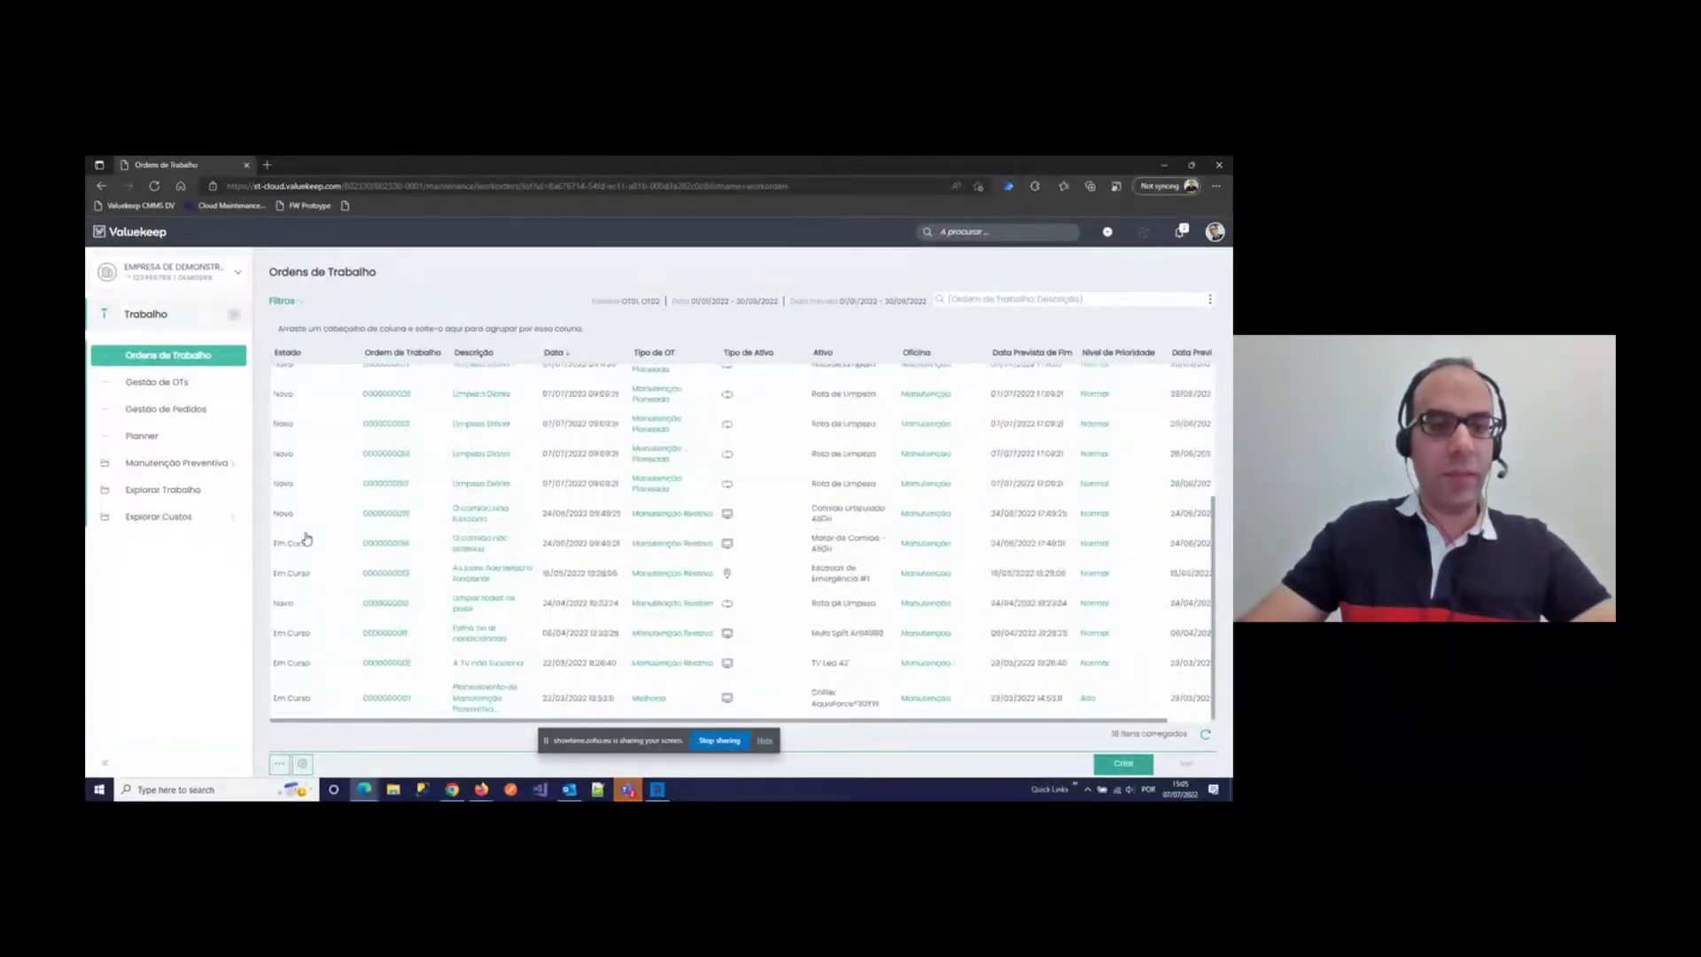
Step: Add an asset filter for the articulated truck ATC01 and the 42-inch LED TV, and apply it to the work orders list
left_click(283, 302)
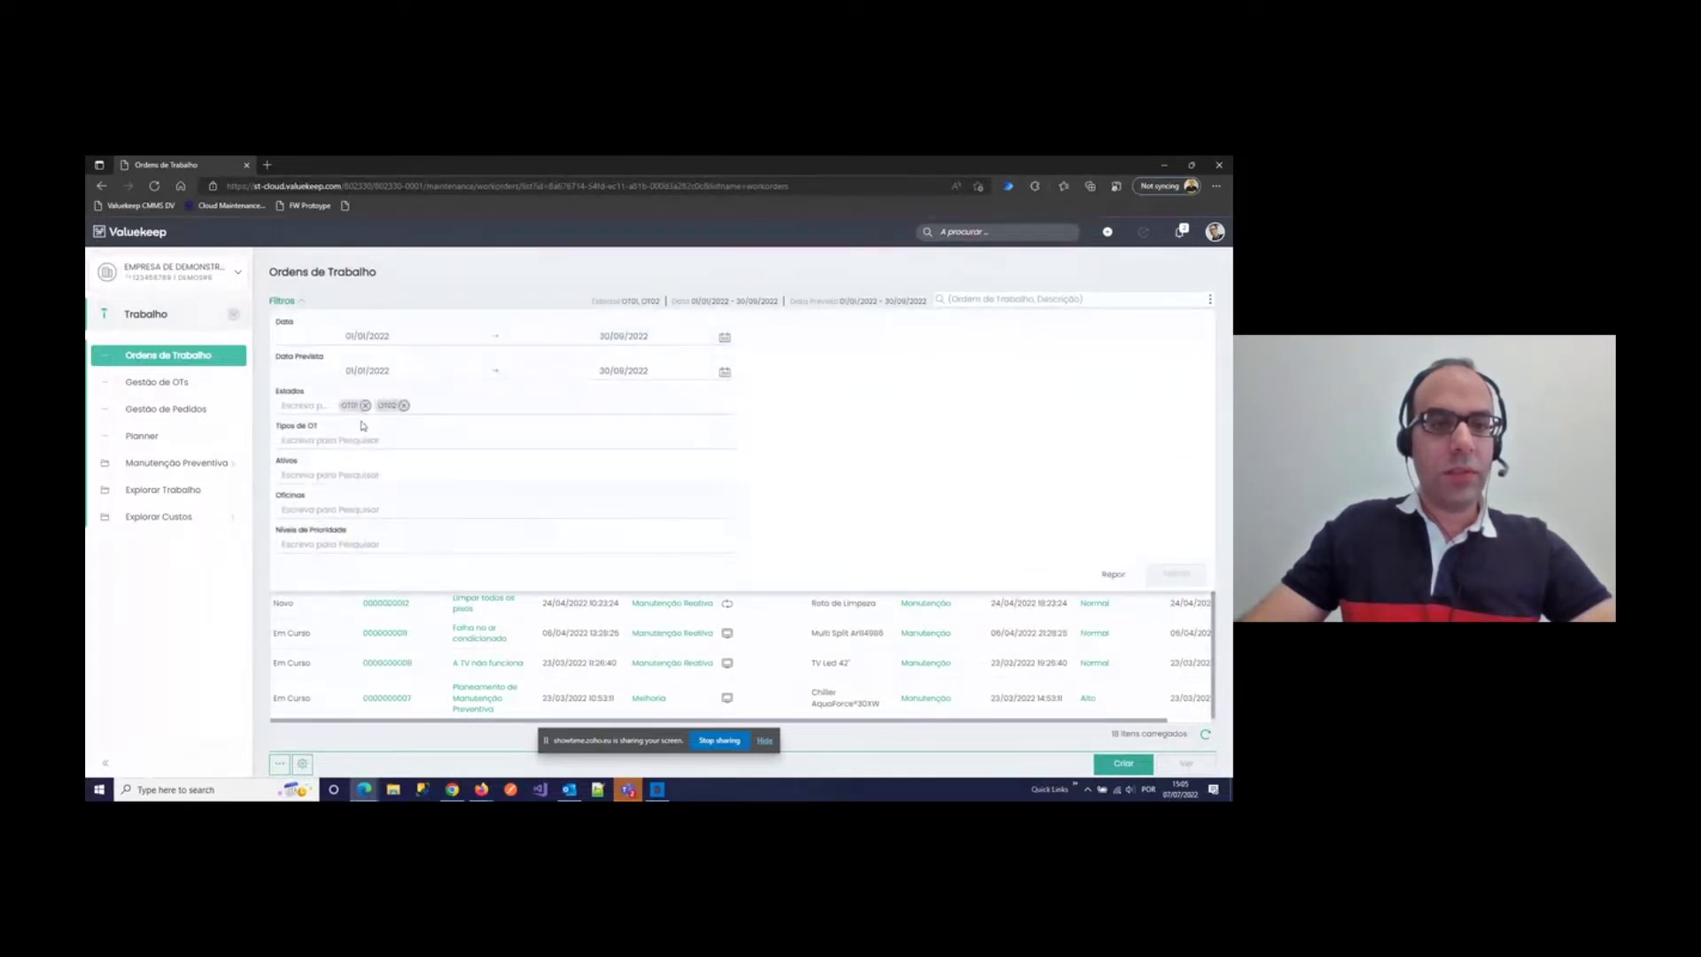
left_click(339, 474)
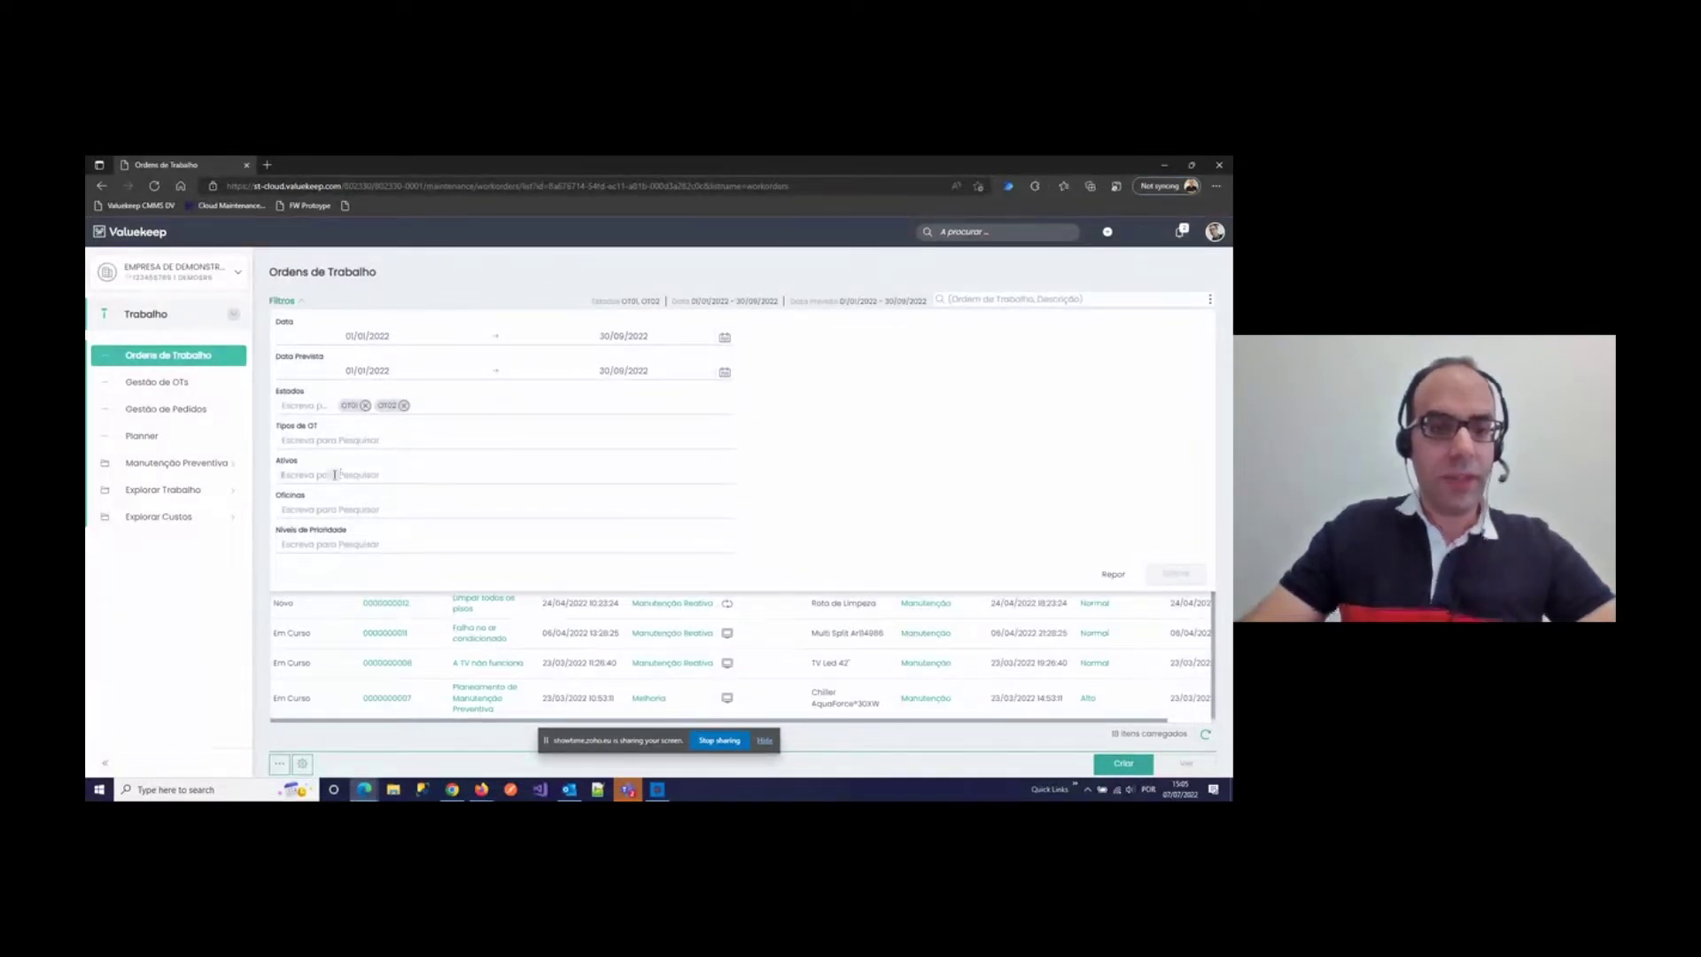
type("ed")
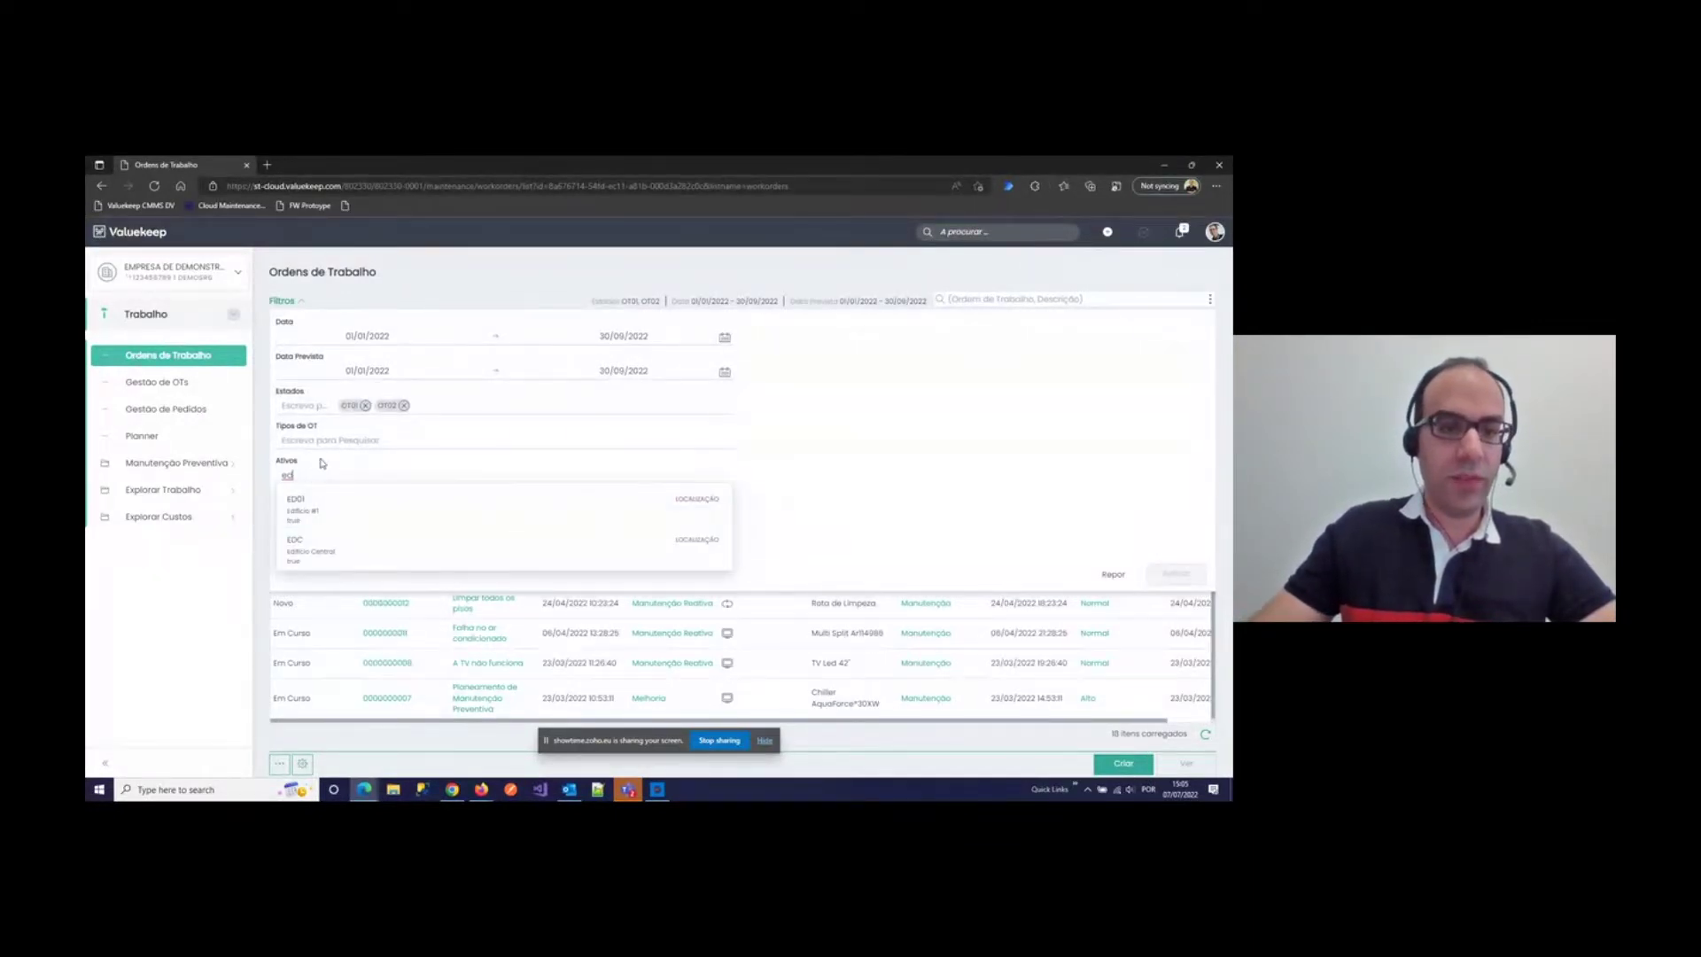
key("BackSpace")
key("BackSpace")
type("cam")
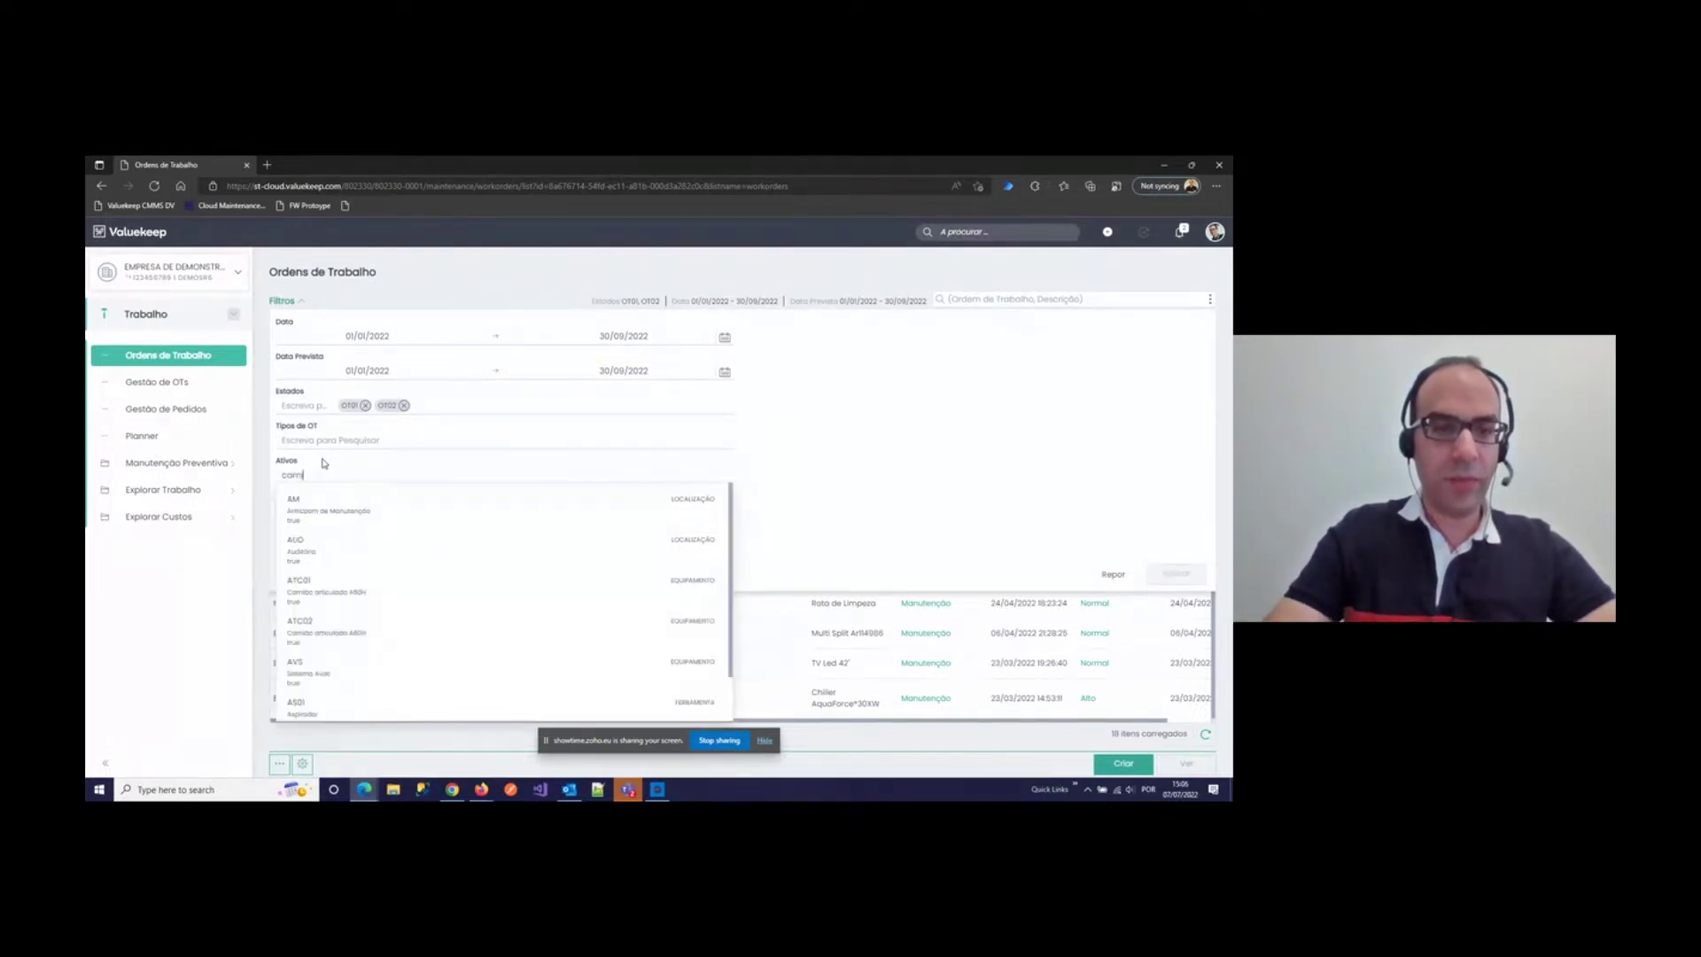
type("i")
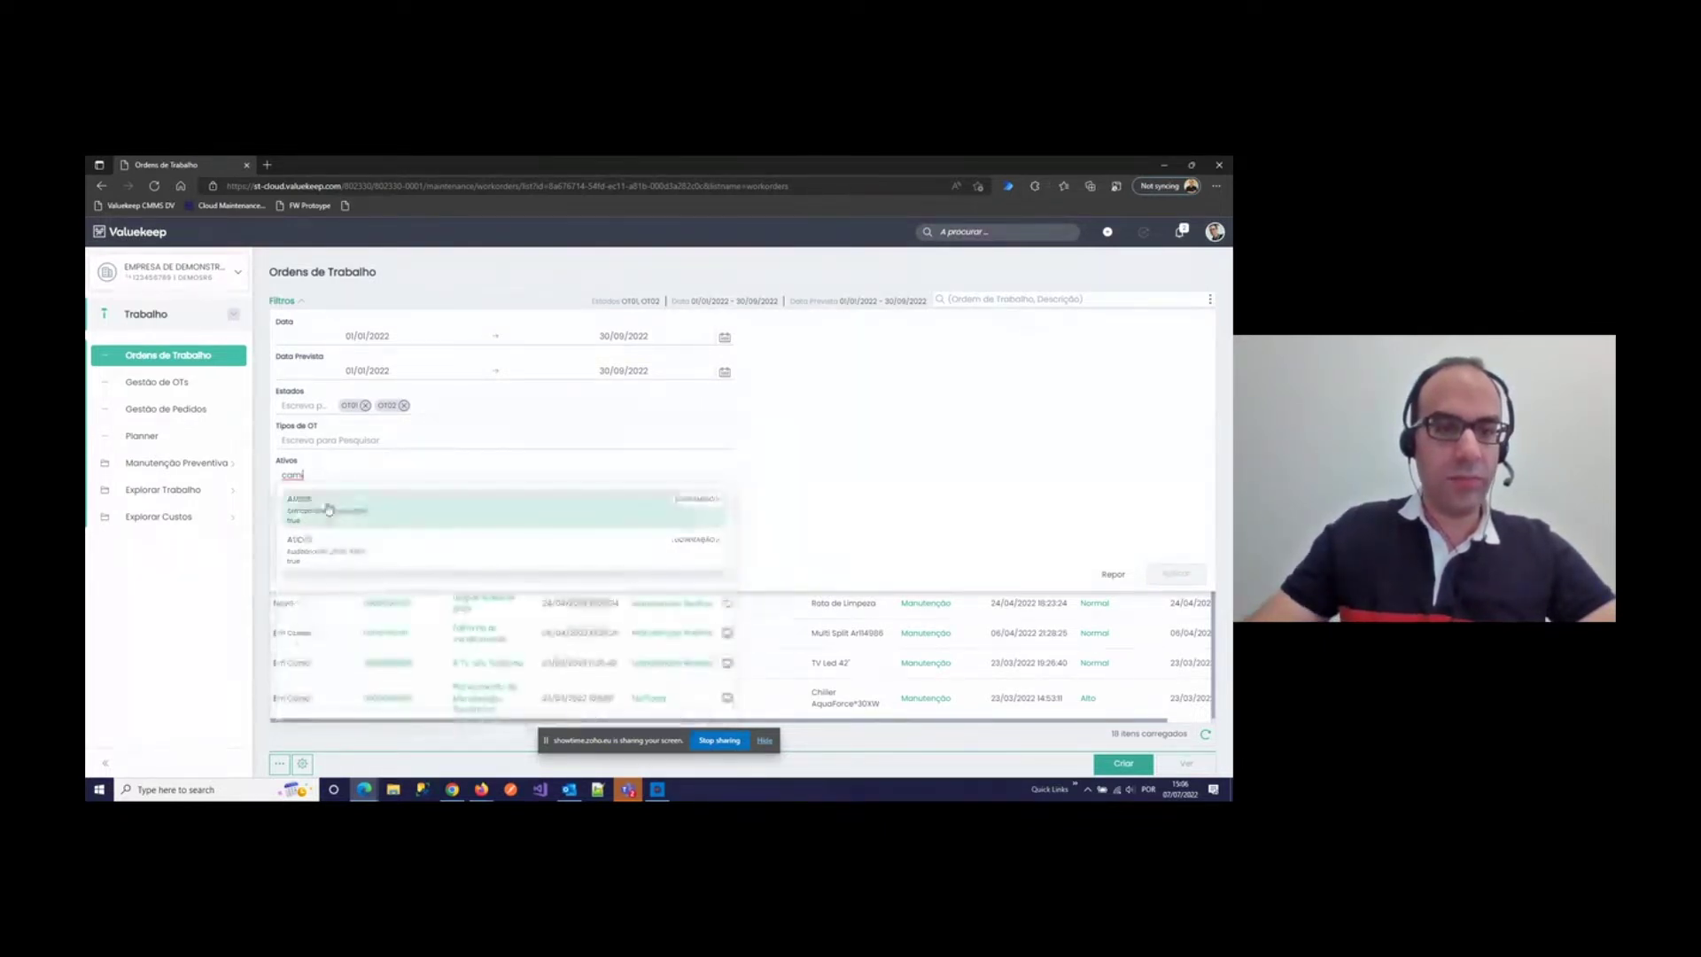
left_click(341, 500)
left_click(302, 476)
type("tv")
left_click(360, 556)
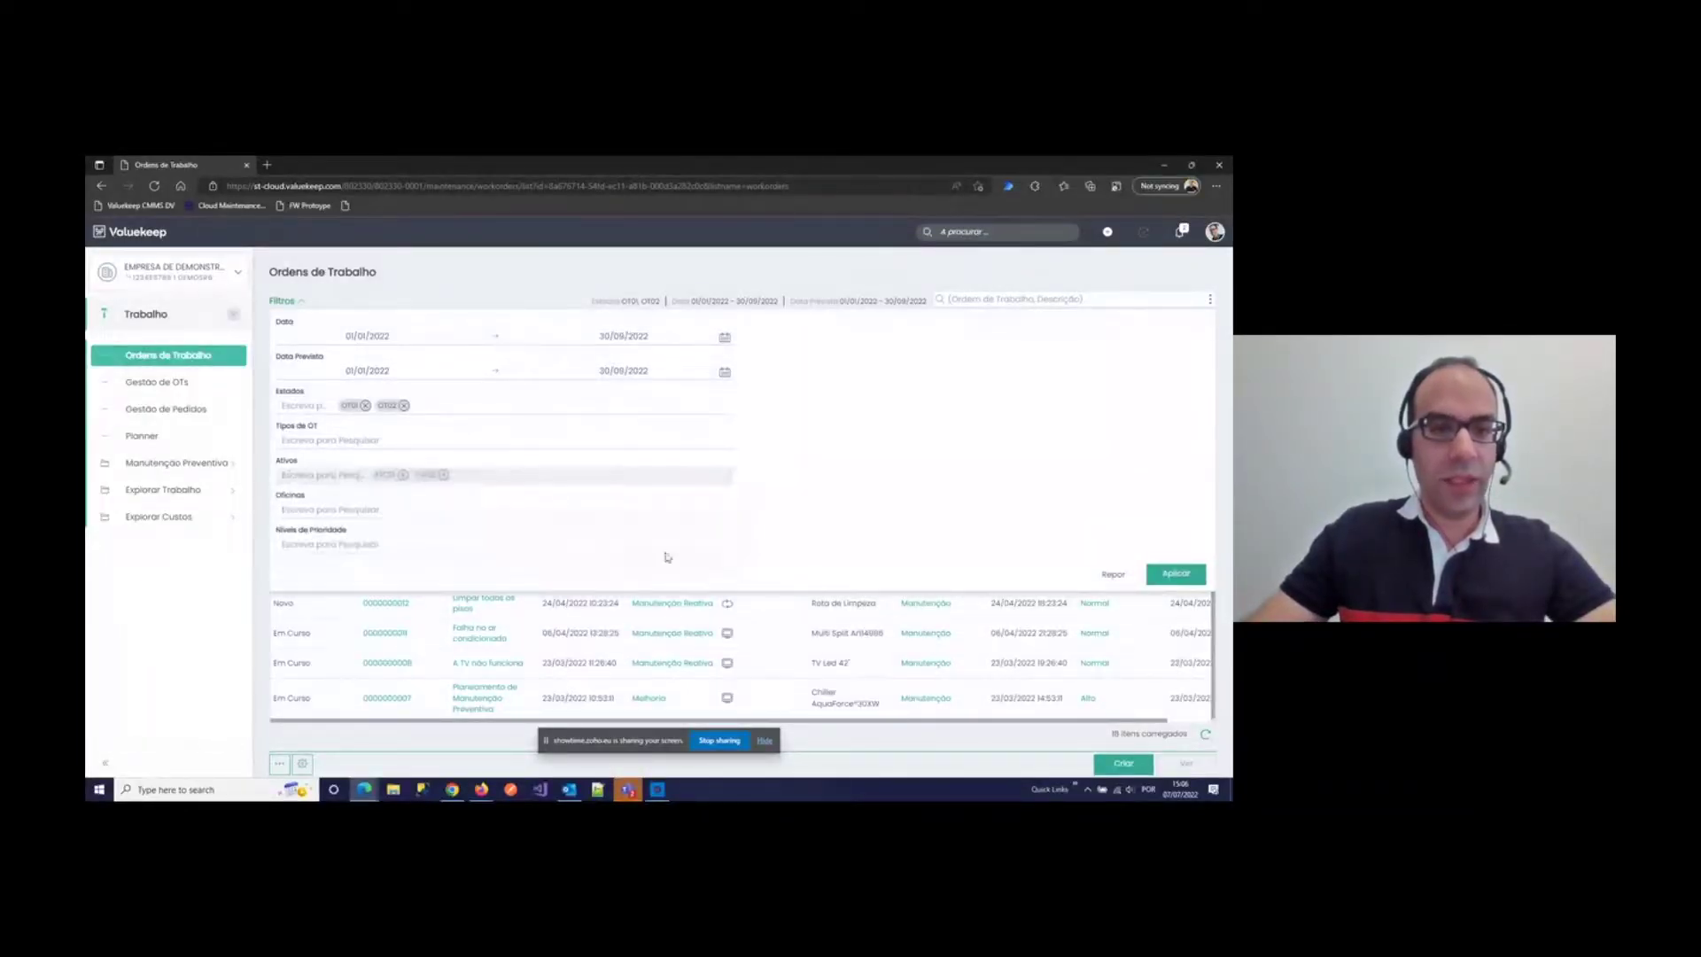
left_click(1174, 574)
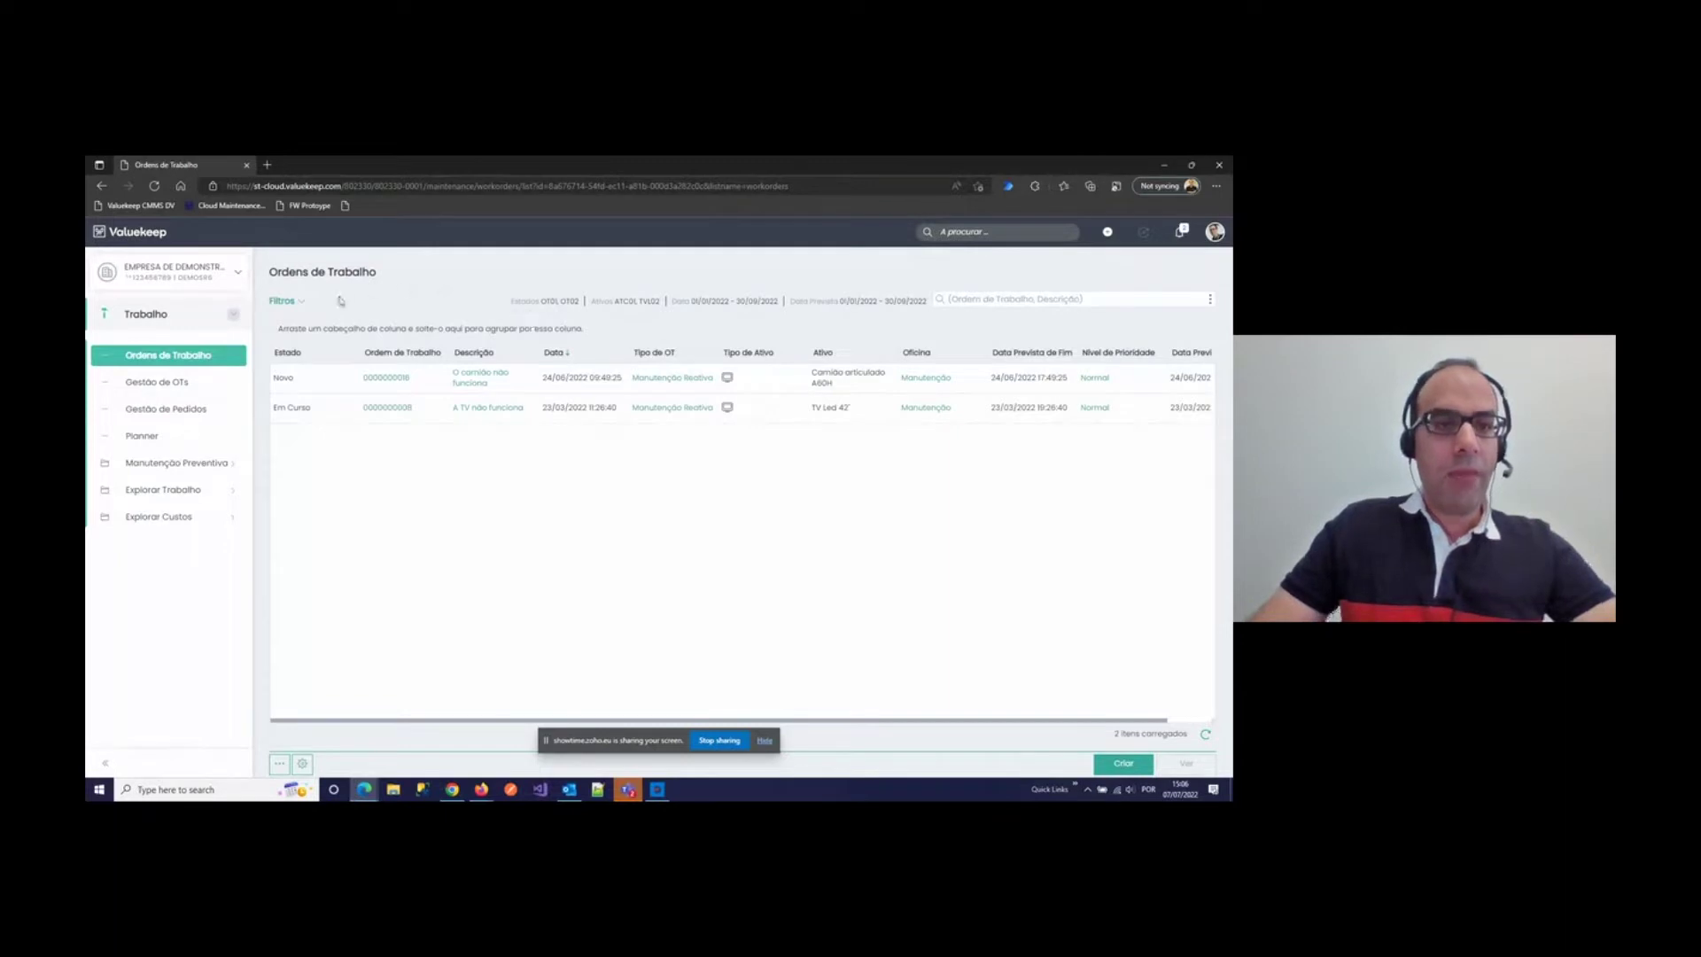
Step: Remove both state filters and both asset filters from the work orders list, and apply the change
left_click(283, 301)
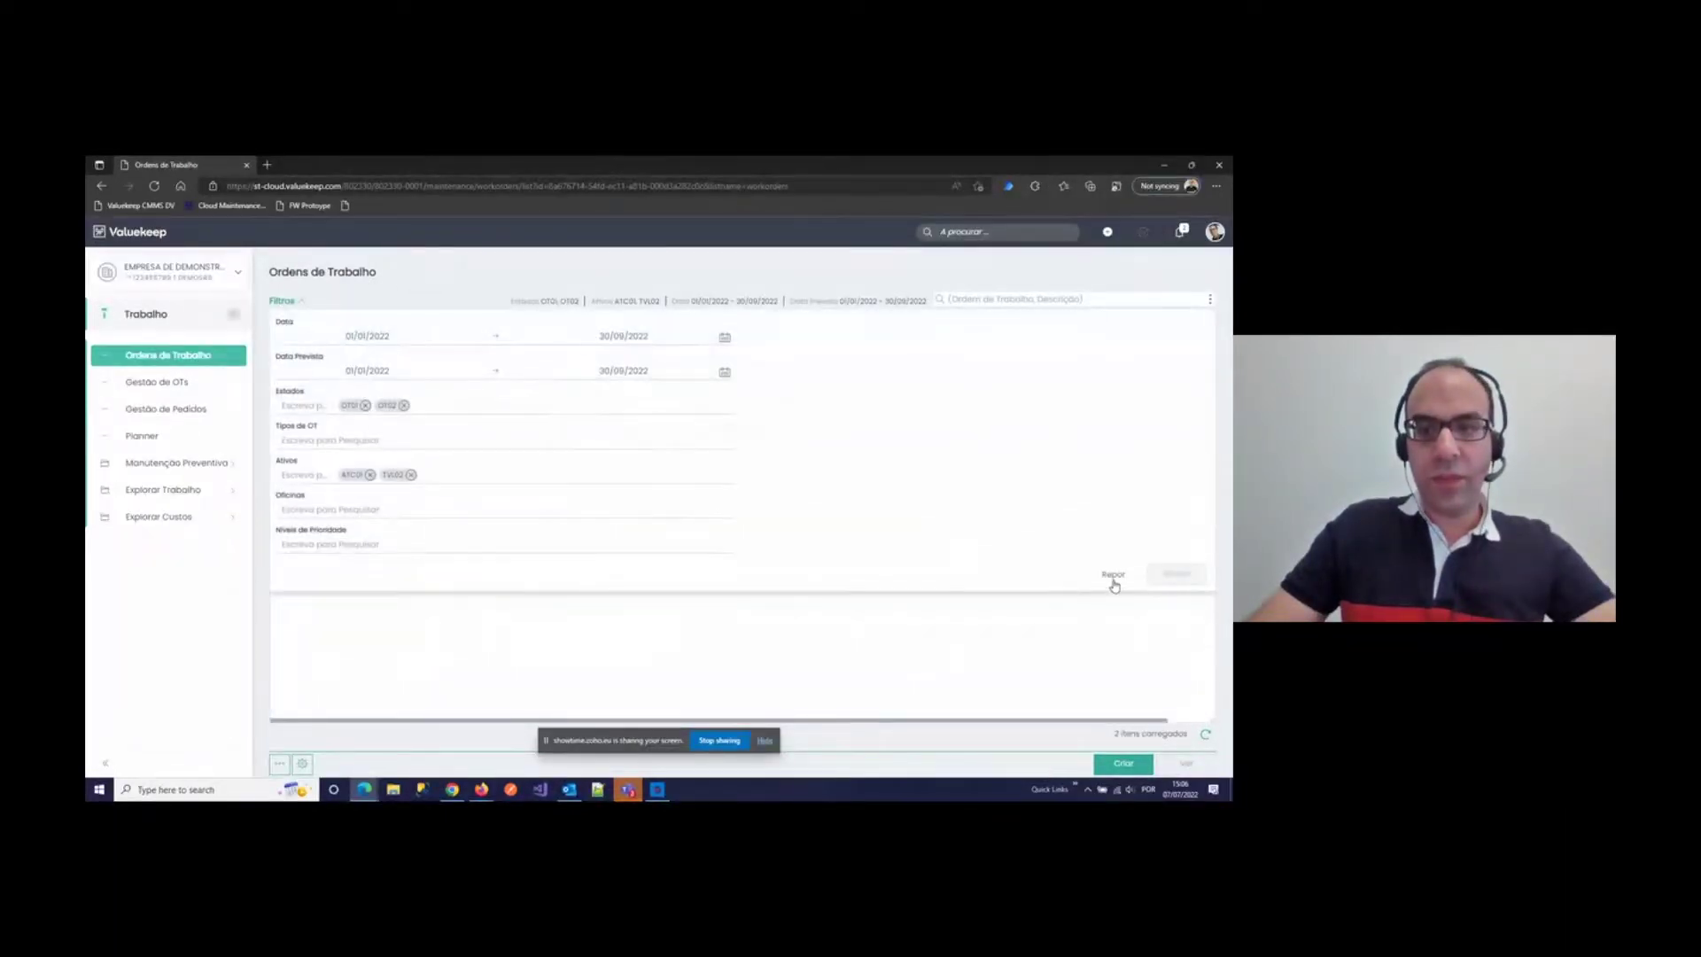
left_click(364, 406)
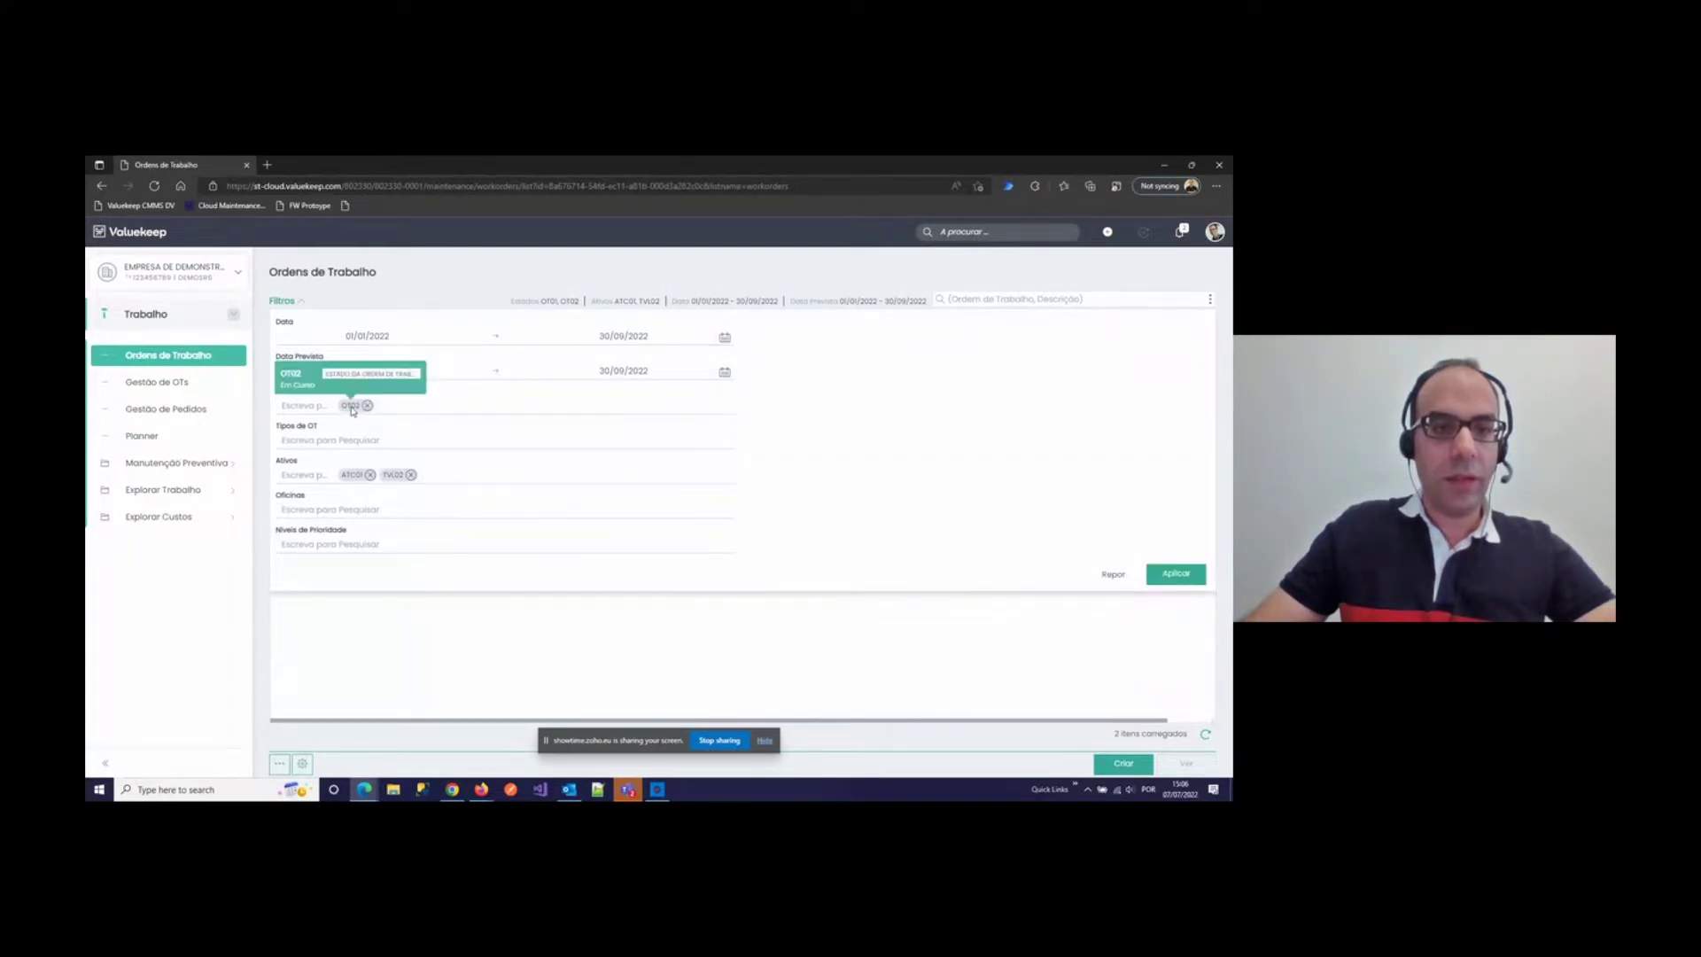
left_click(366, 405)
left_click(370, 475)
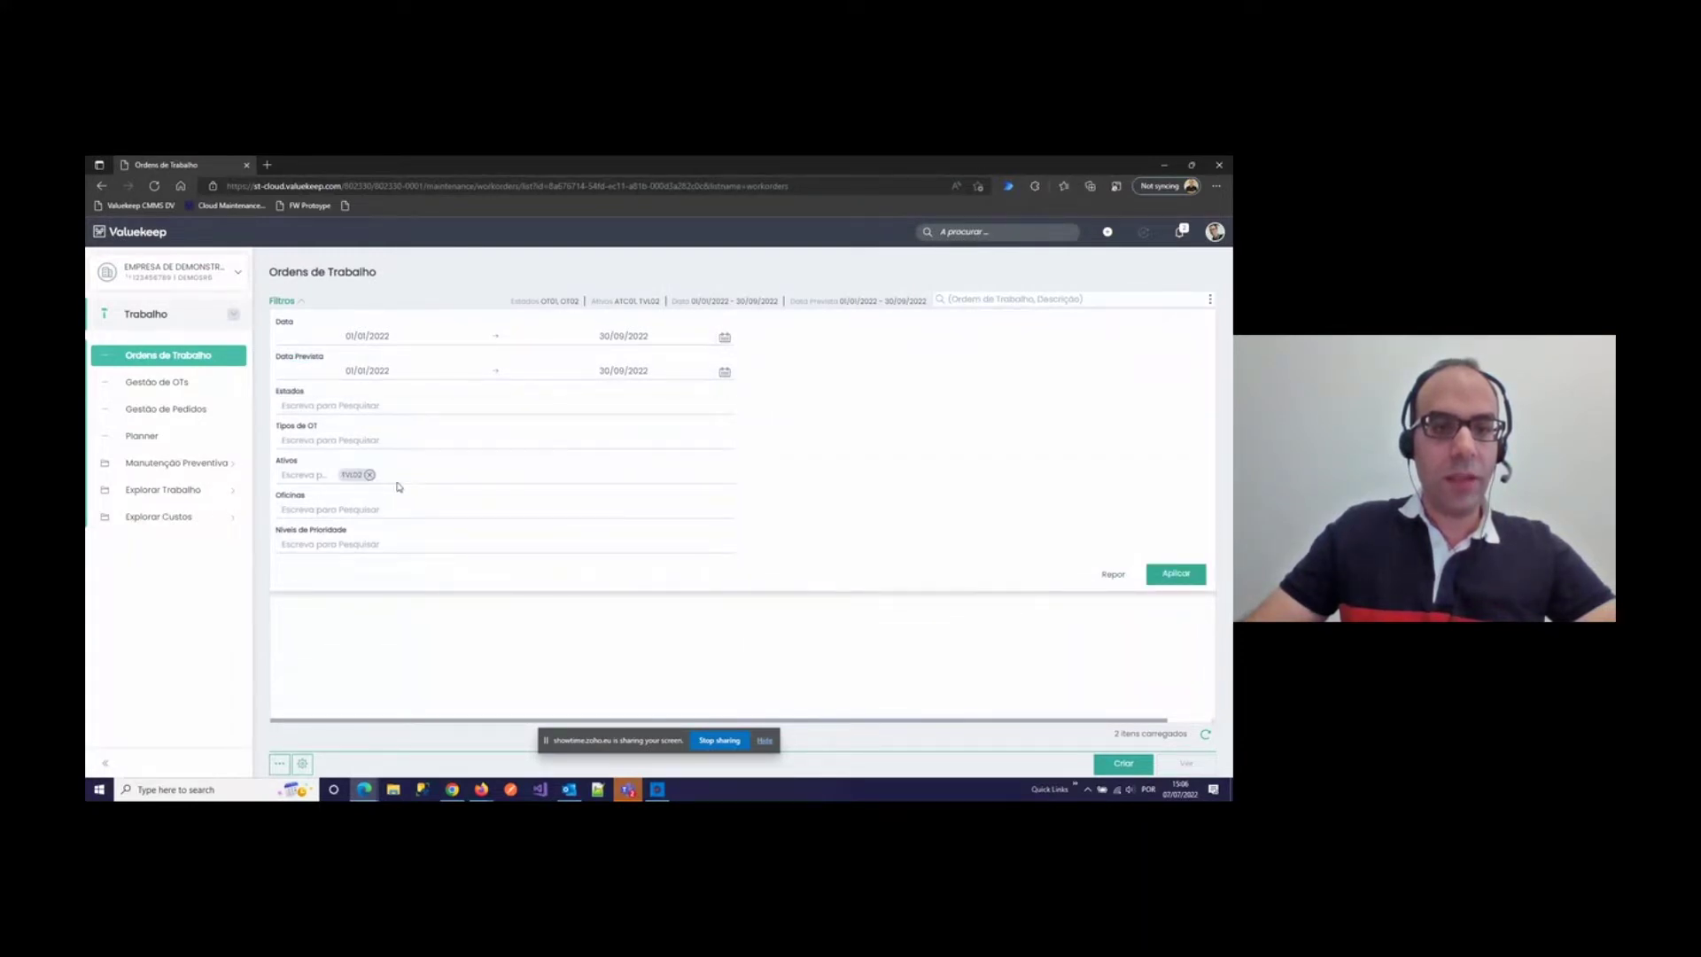
left_click(370, 475)
left_click(1173, 576)
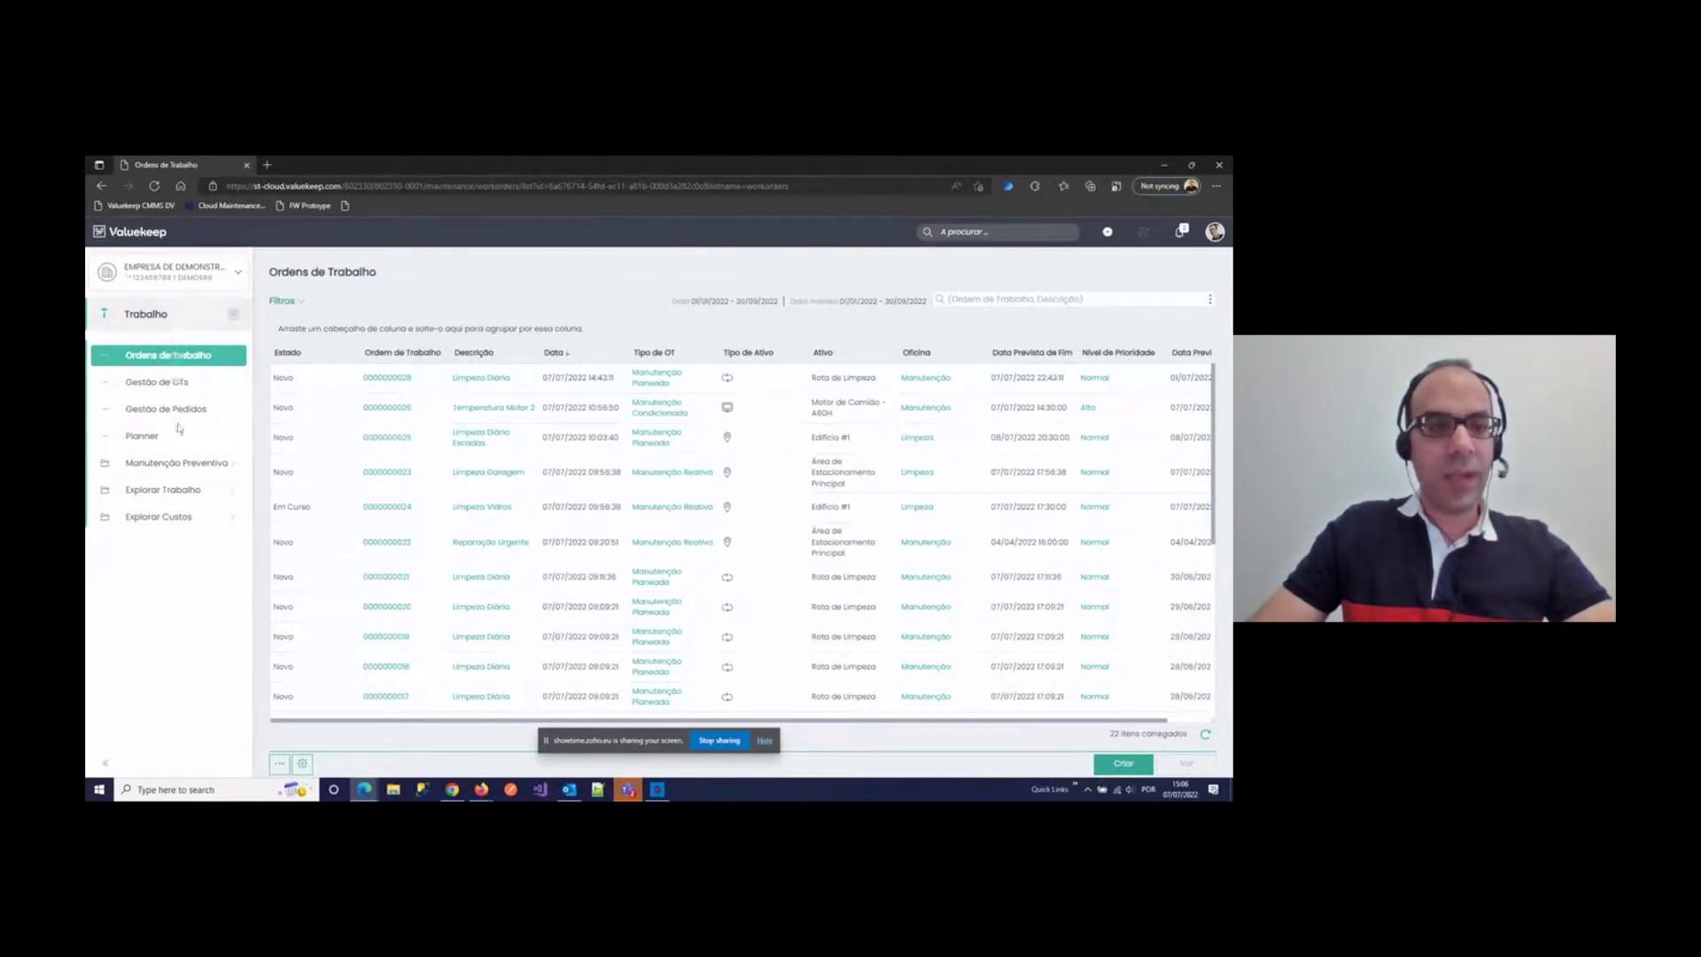
Step: Open the "O camião não funciona" work order of the articulated truck from the Rastreabilidade da OT list
left_click(177, 490)
left_click(186, 517)
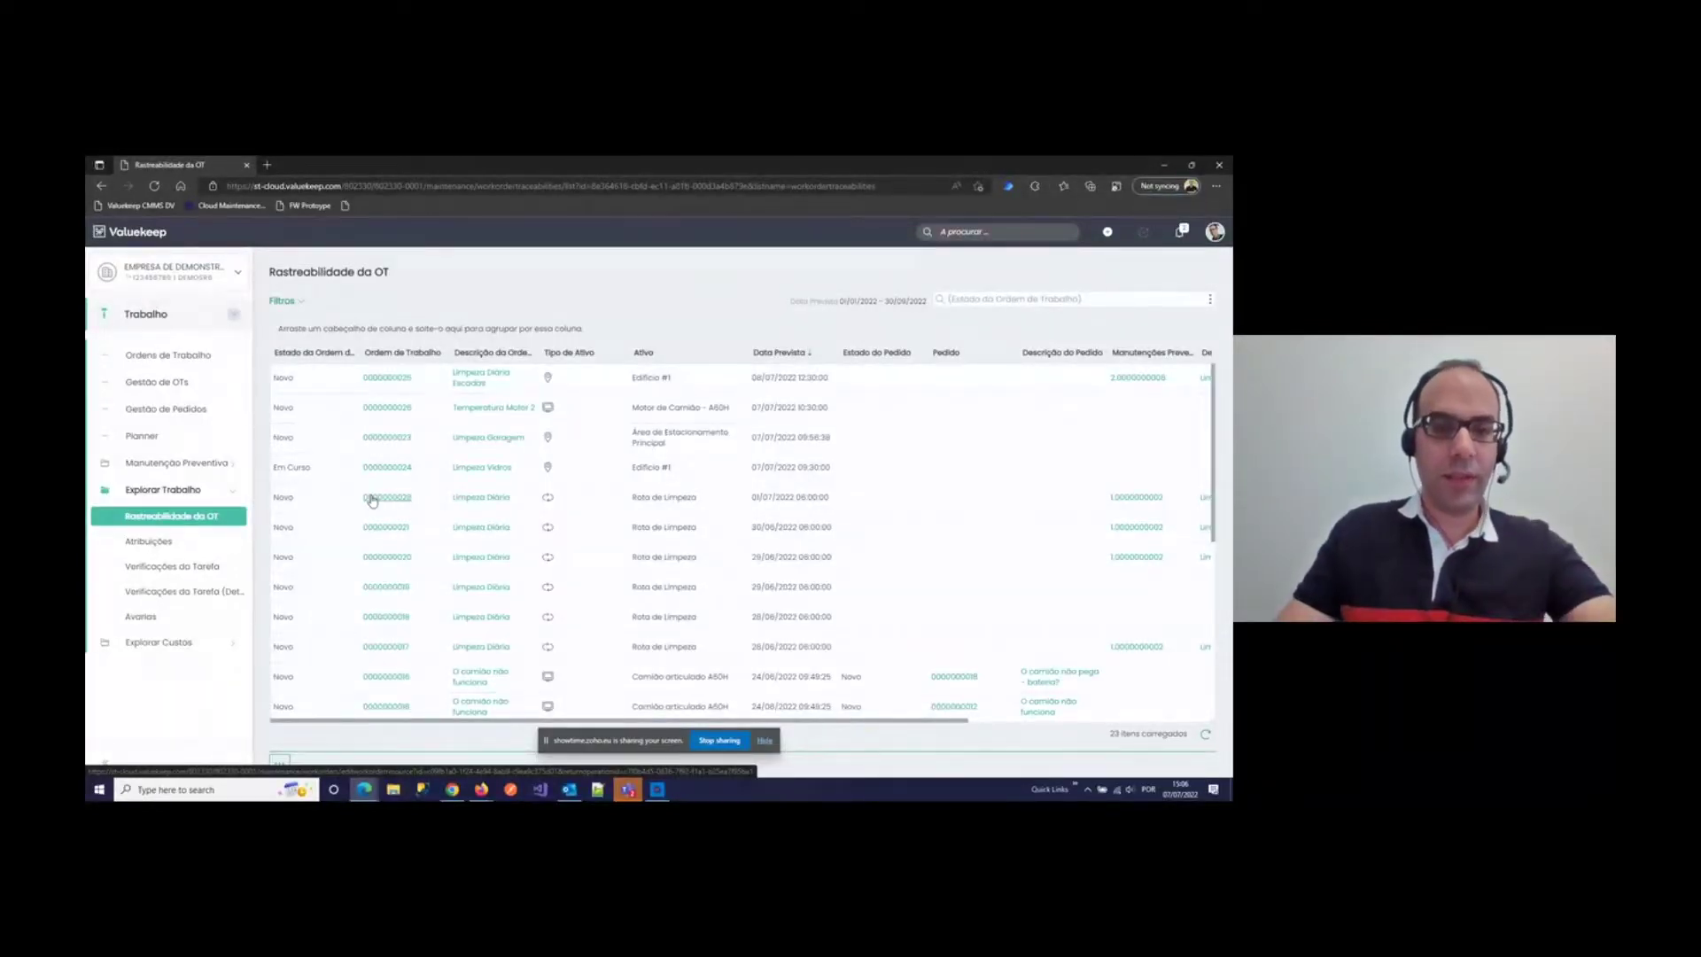
scroll(410, 502, "down", 3)
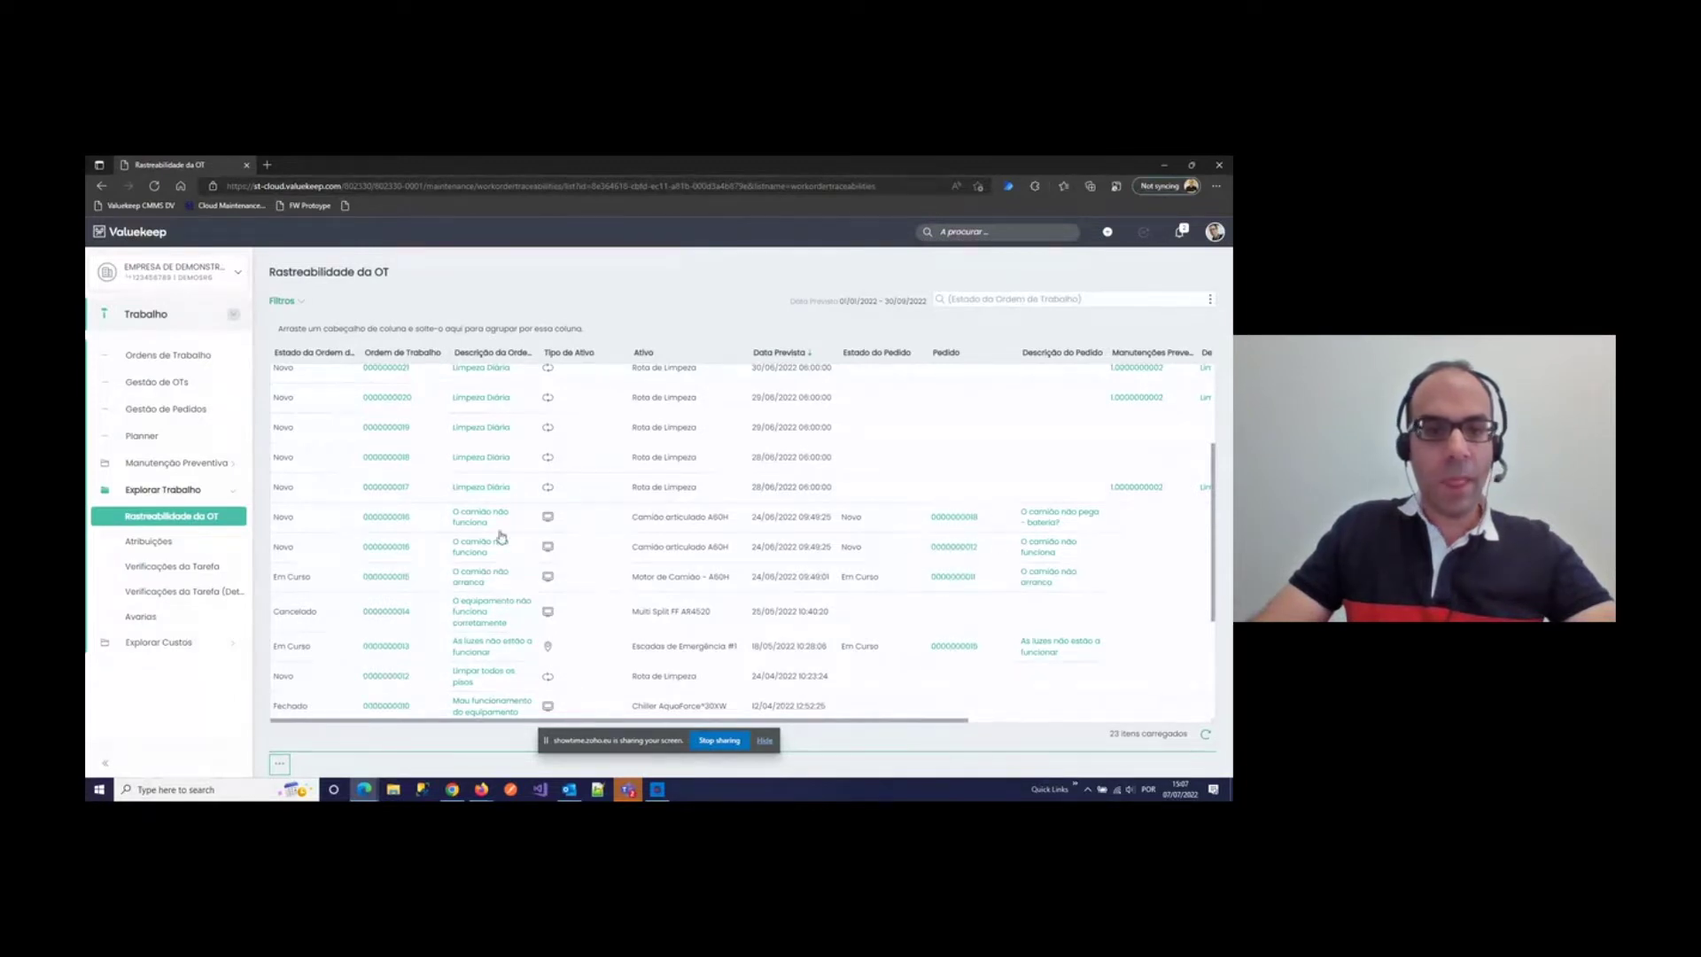
left_click(387, 519)
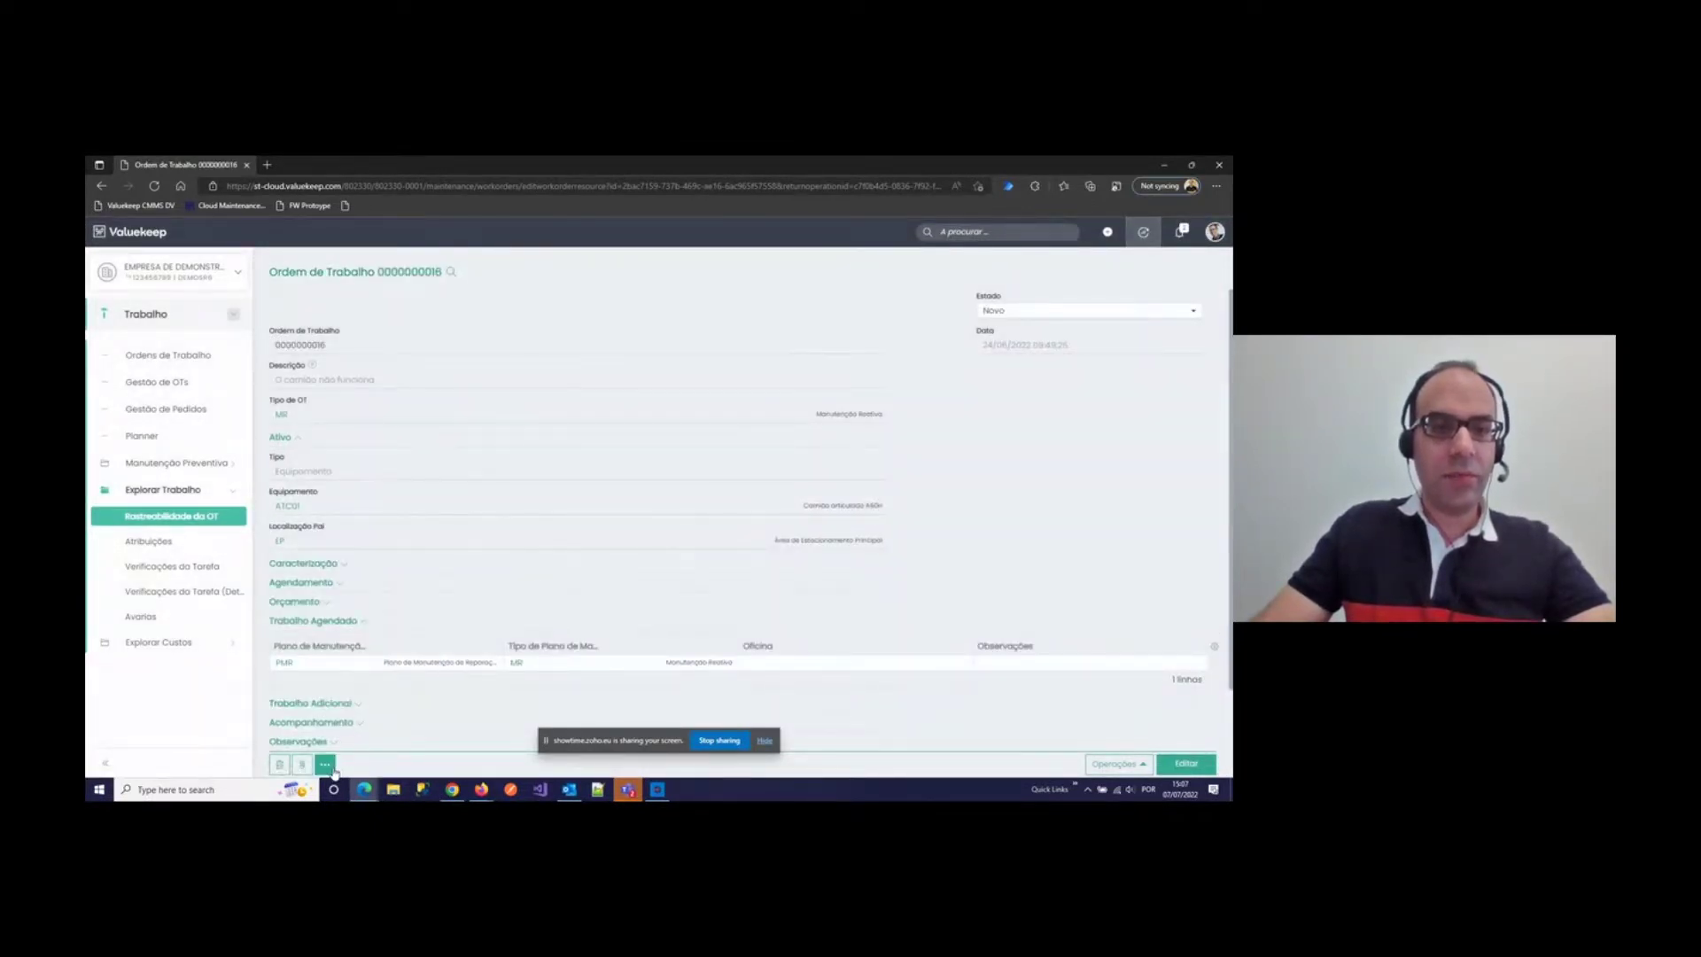
Step: View the record of equipment ATC01 linked to the work order, and return to the order
left_click(326, 765)
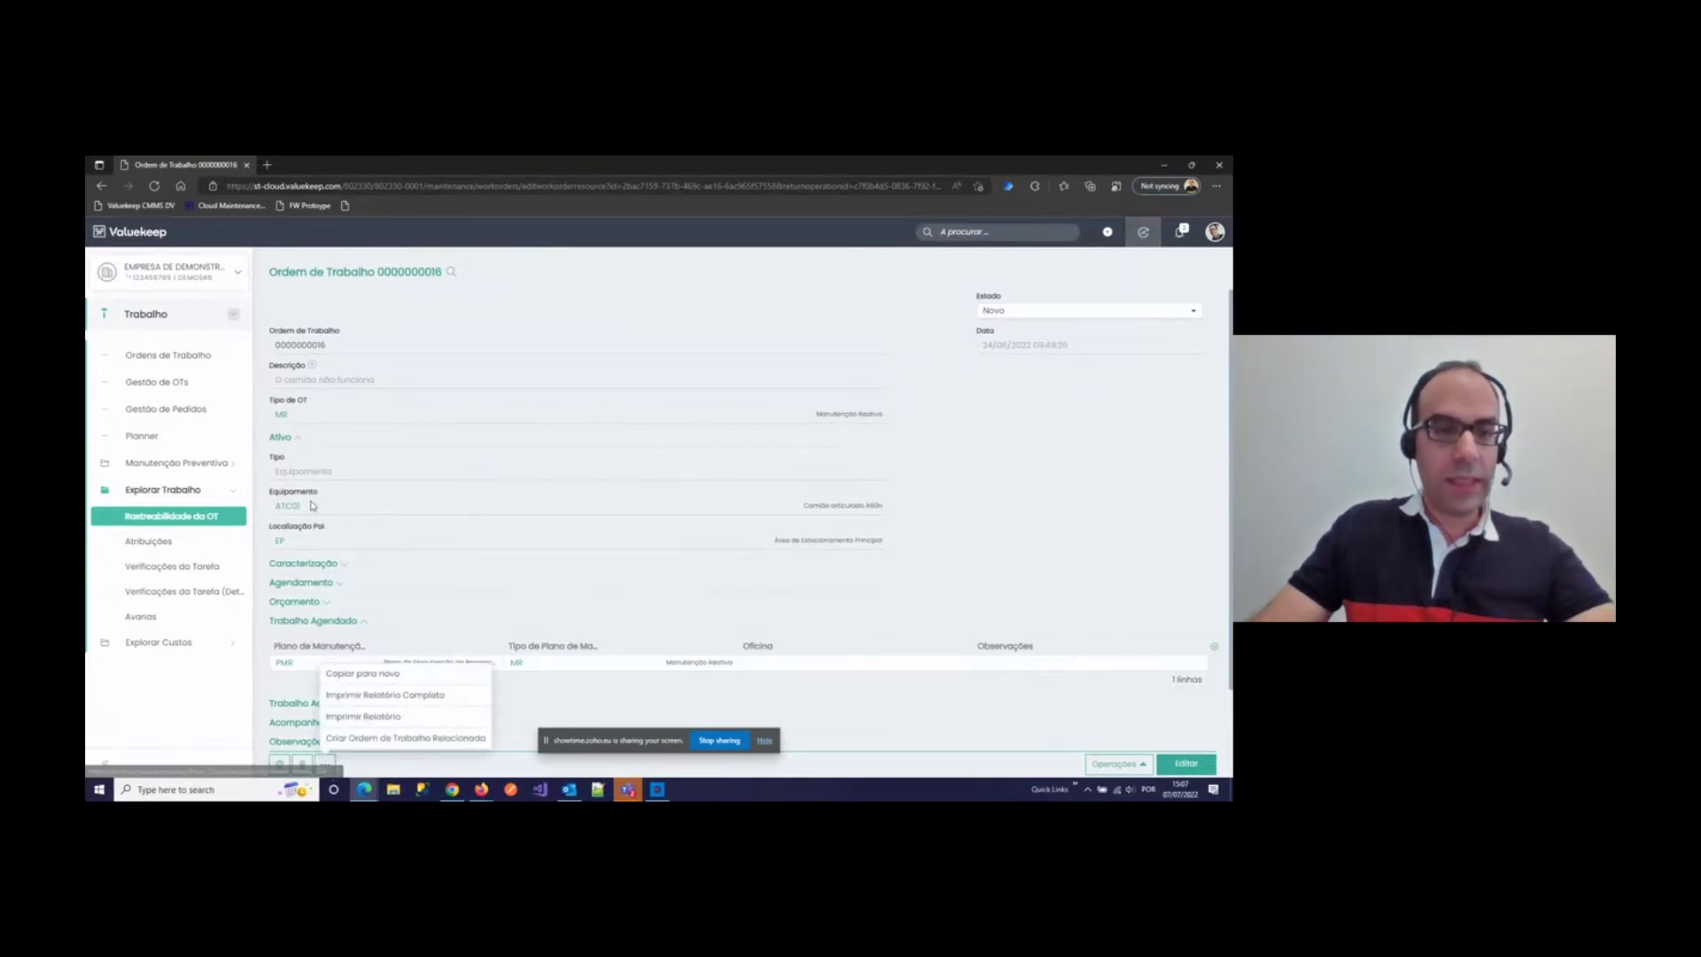
left_click(353, 502)
left_click(287, 506)
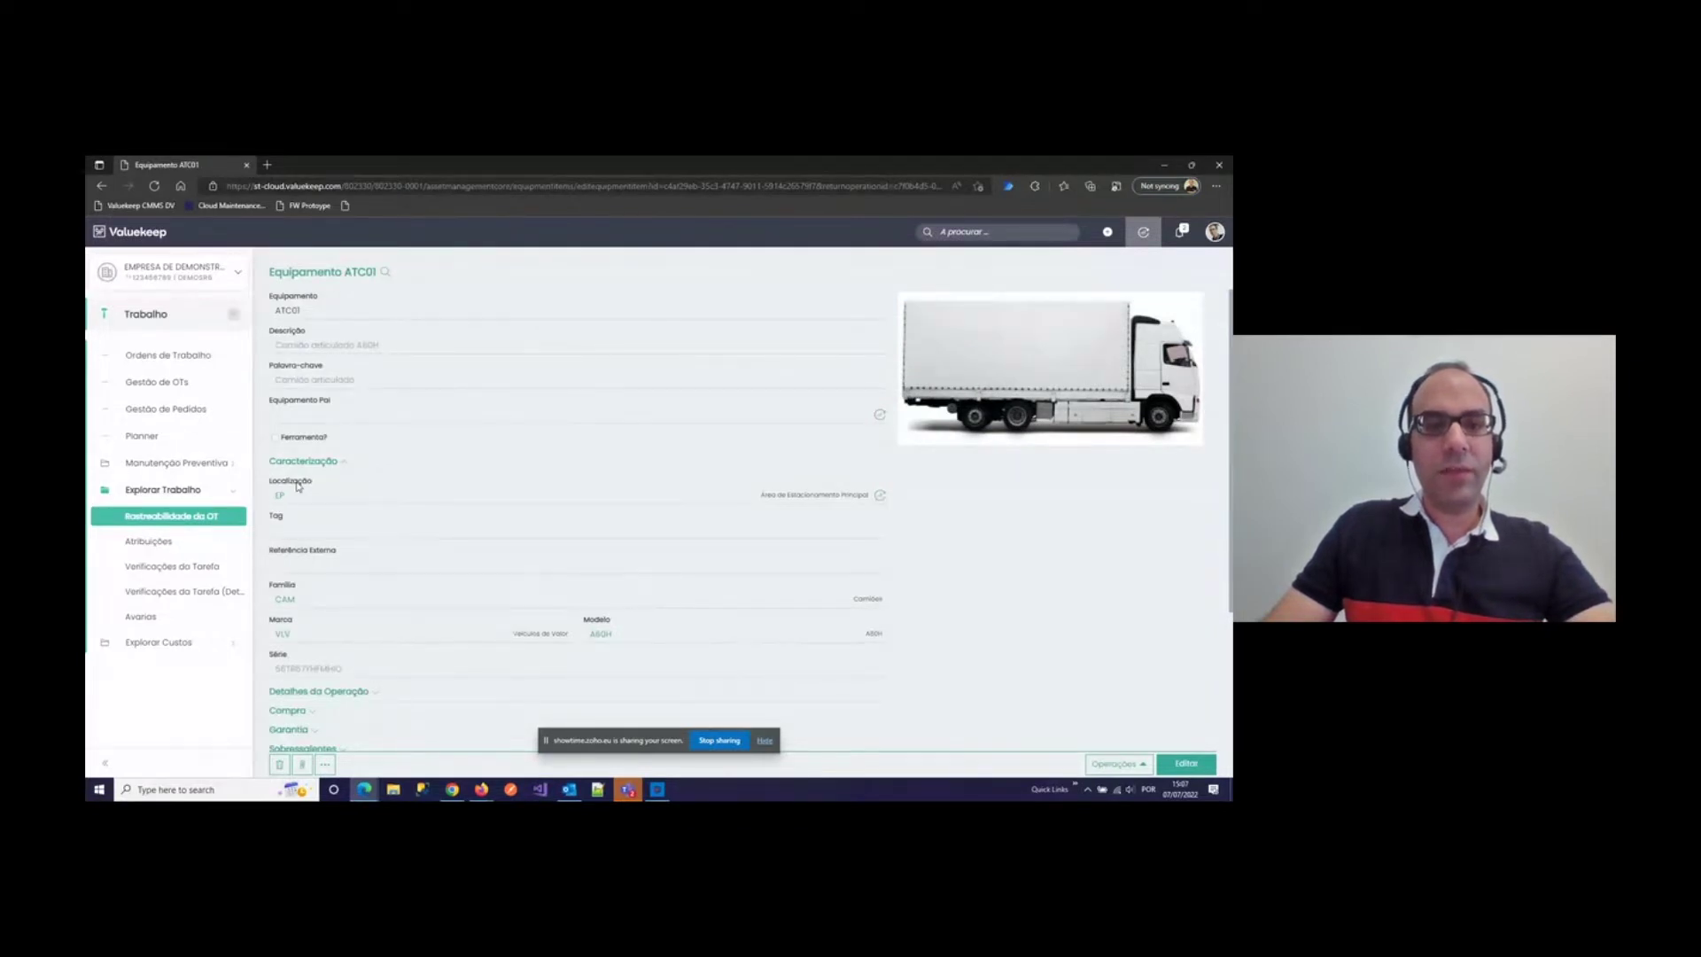
left_click(103, 186)
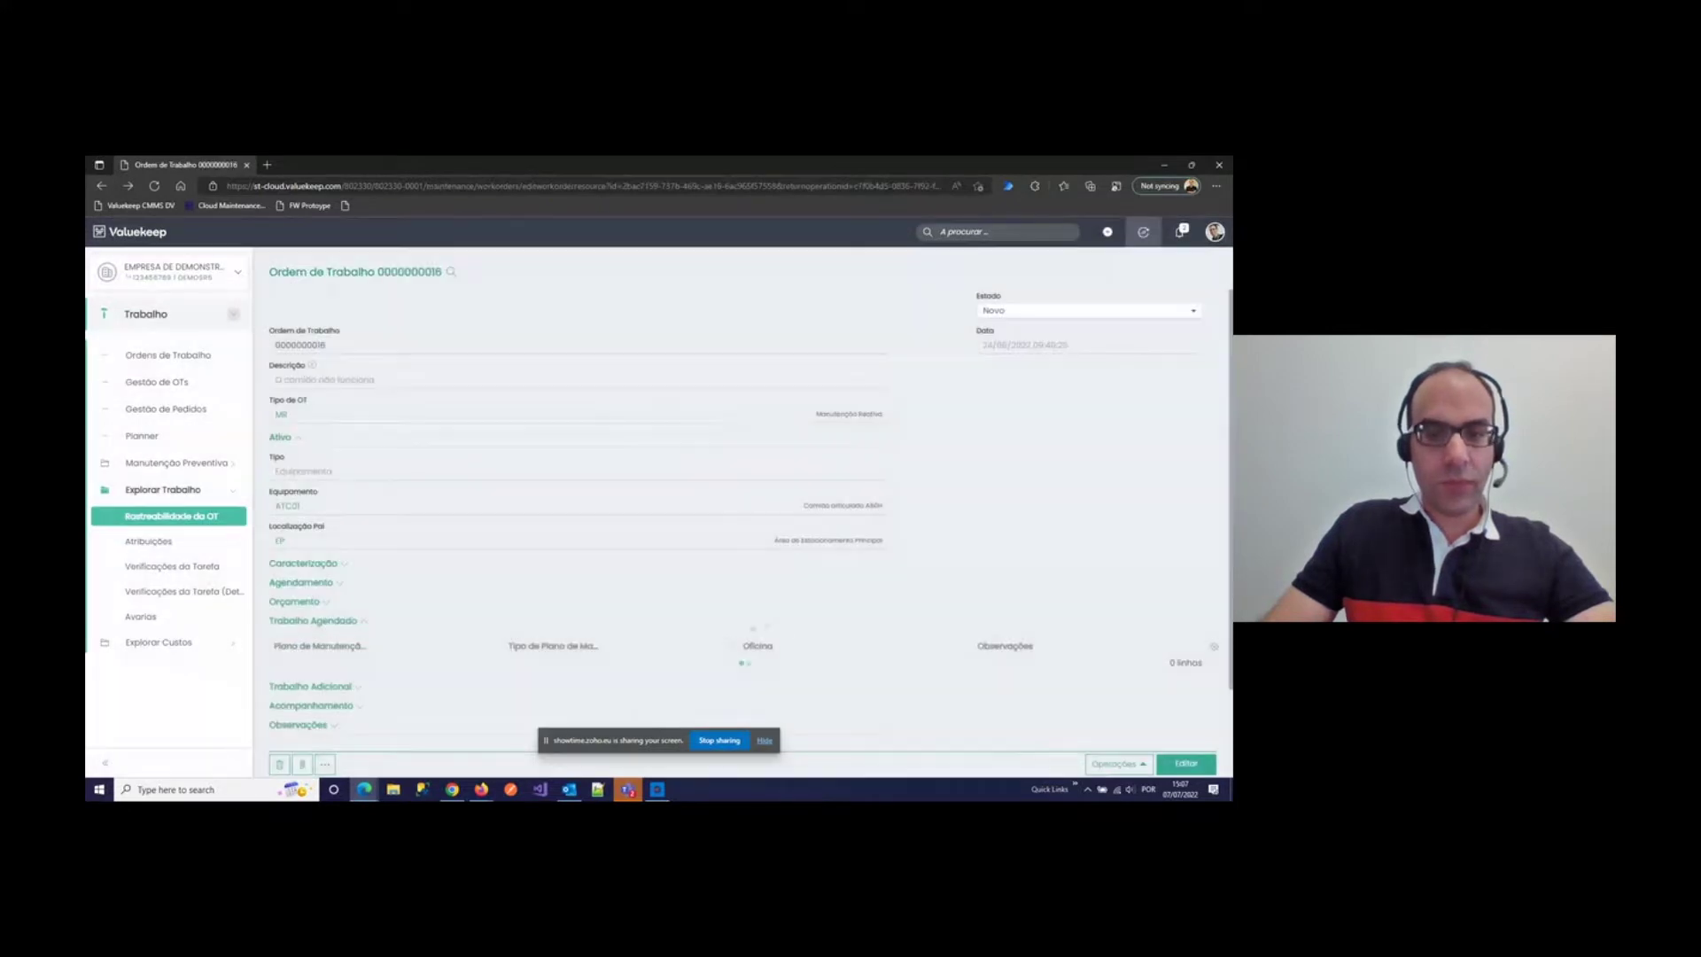
Step: Hide the screen-sharing bar and generate the work order's standard report (Imprimir Relatório)
left_click(763, 741)
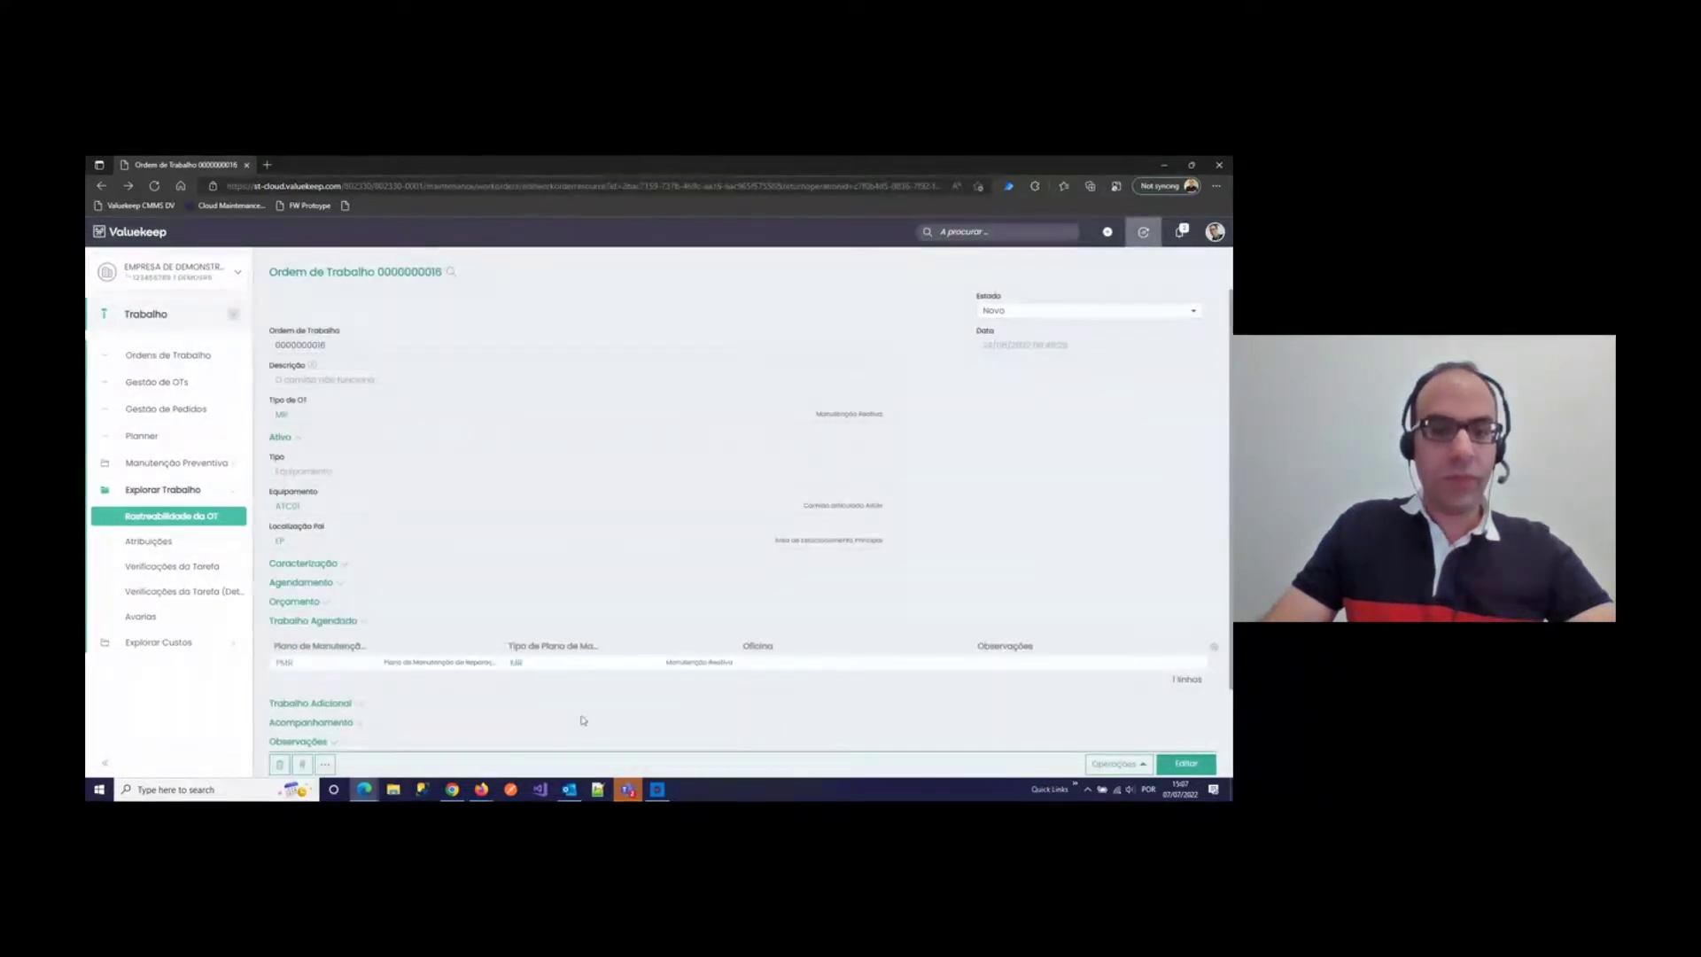
left_click(325, 763)
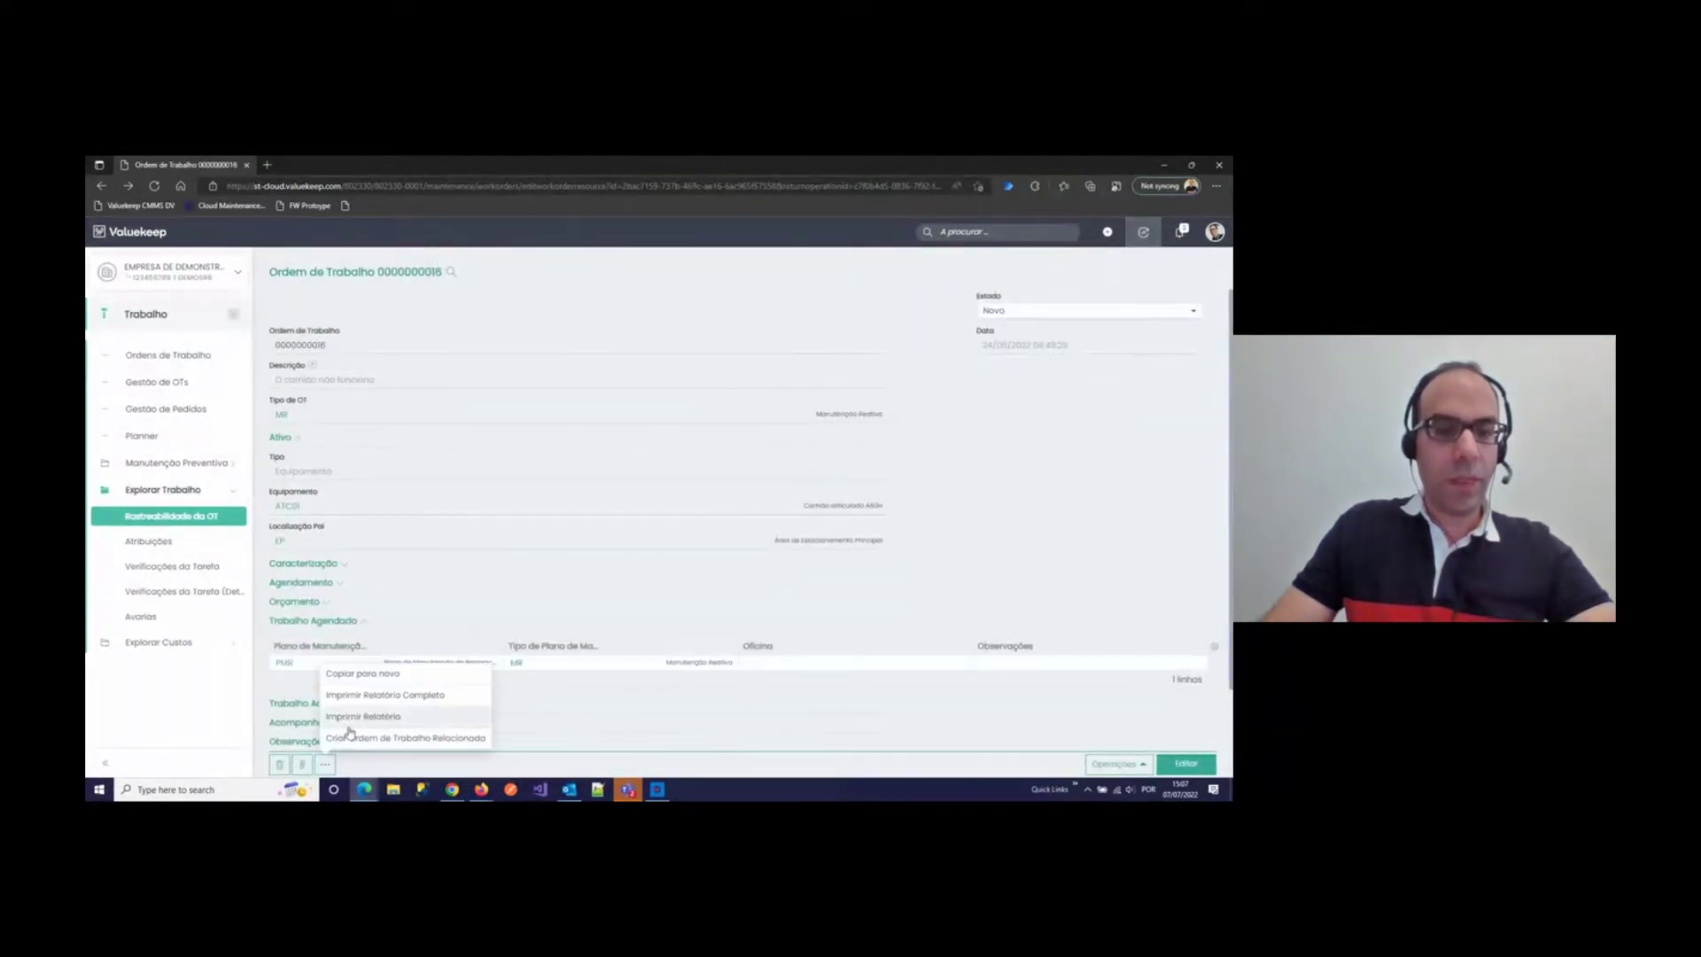
left_click(350, 726)
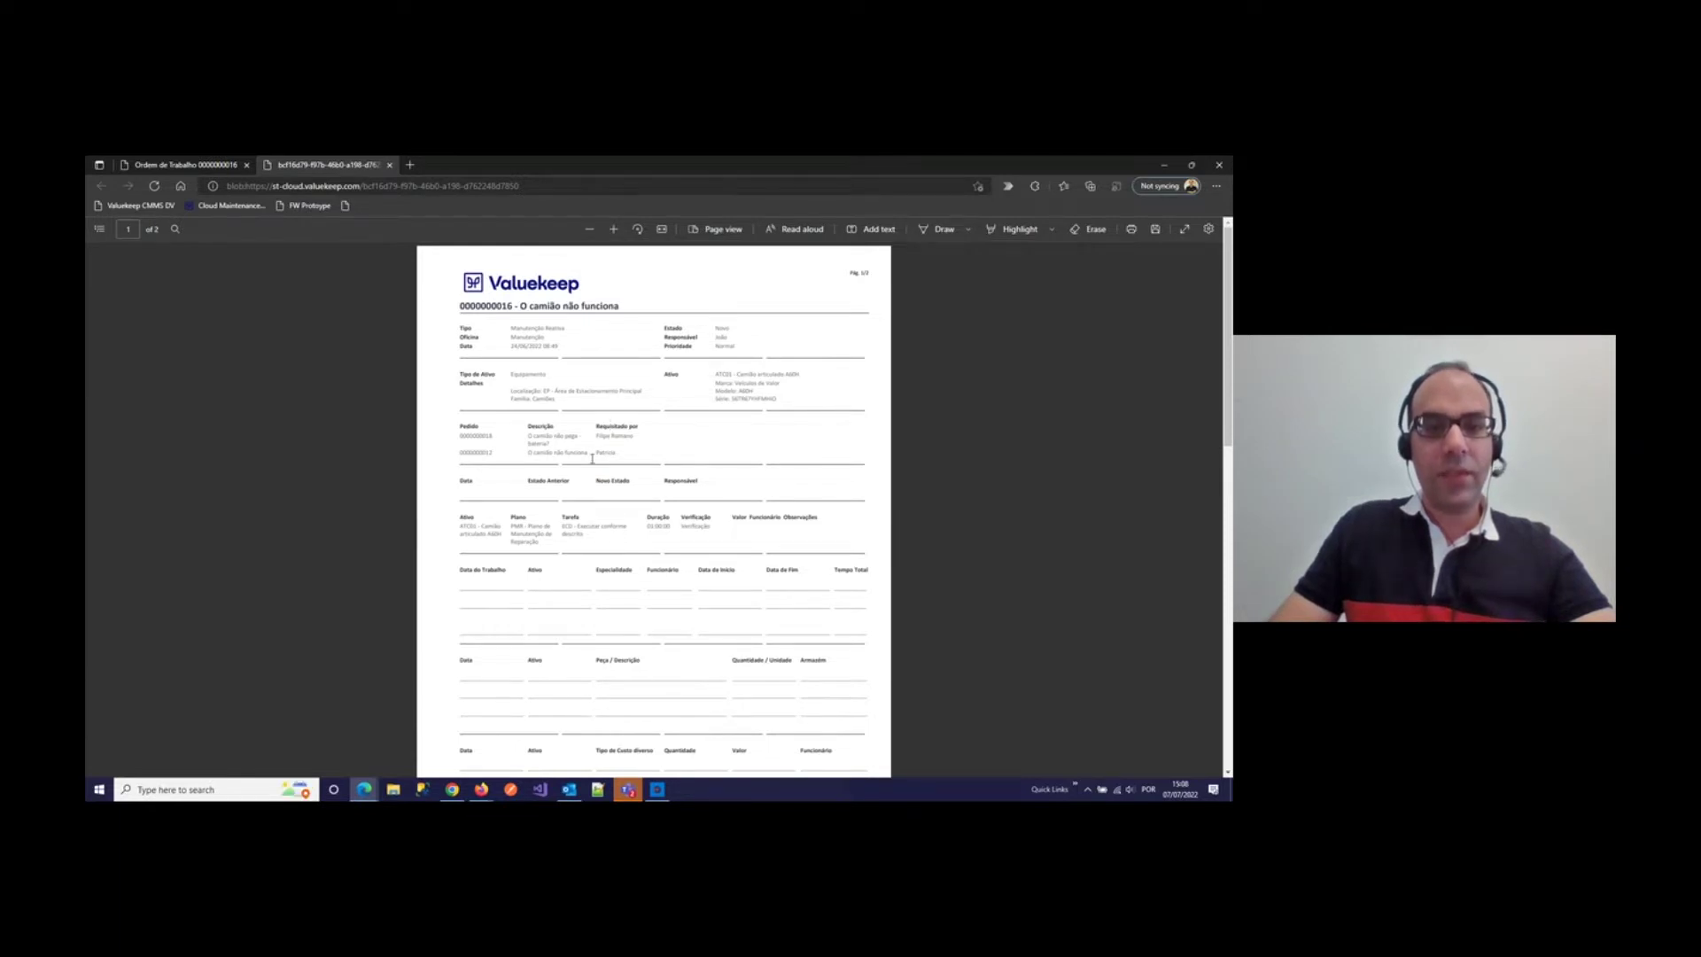
Step: Return to the work order and generate its complete report (Imprimir Relatório Completo)
left_click(218, 168)
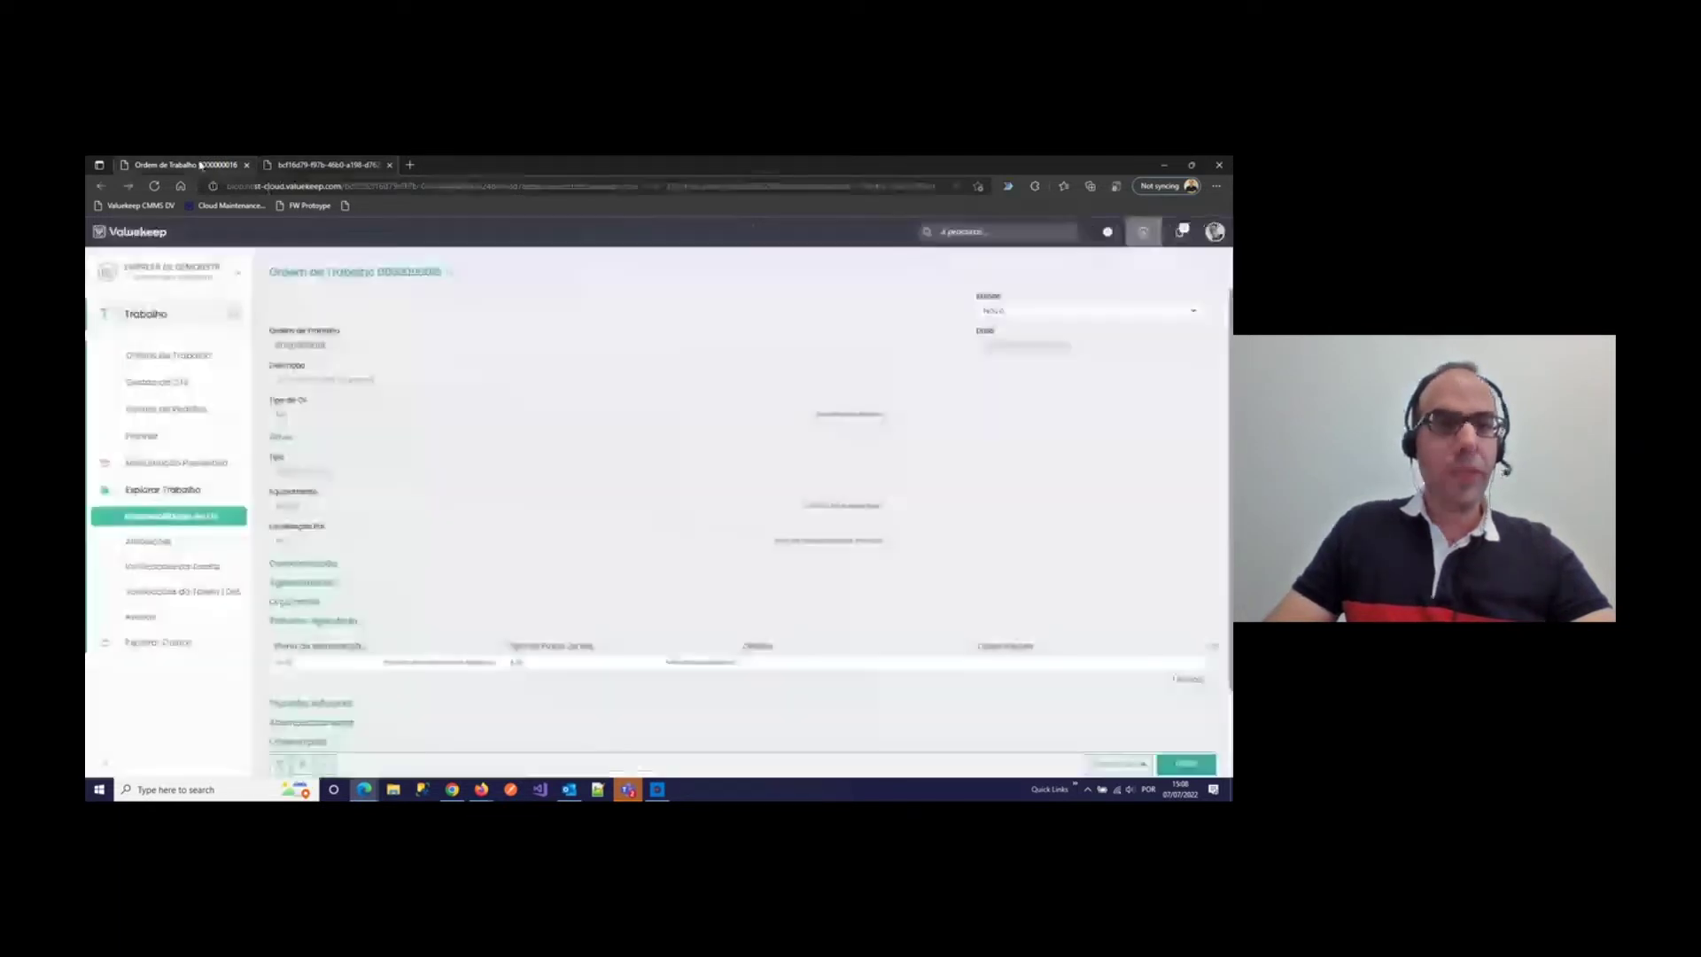
left_click(327, 765)
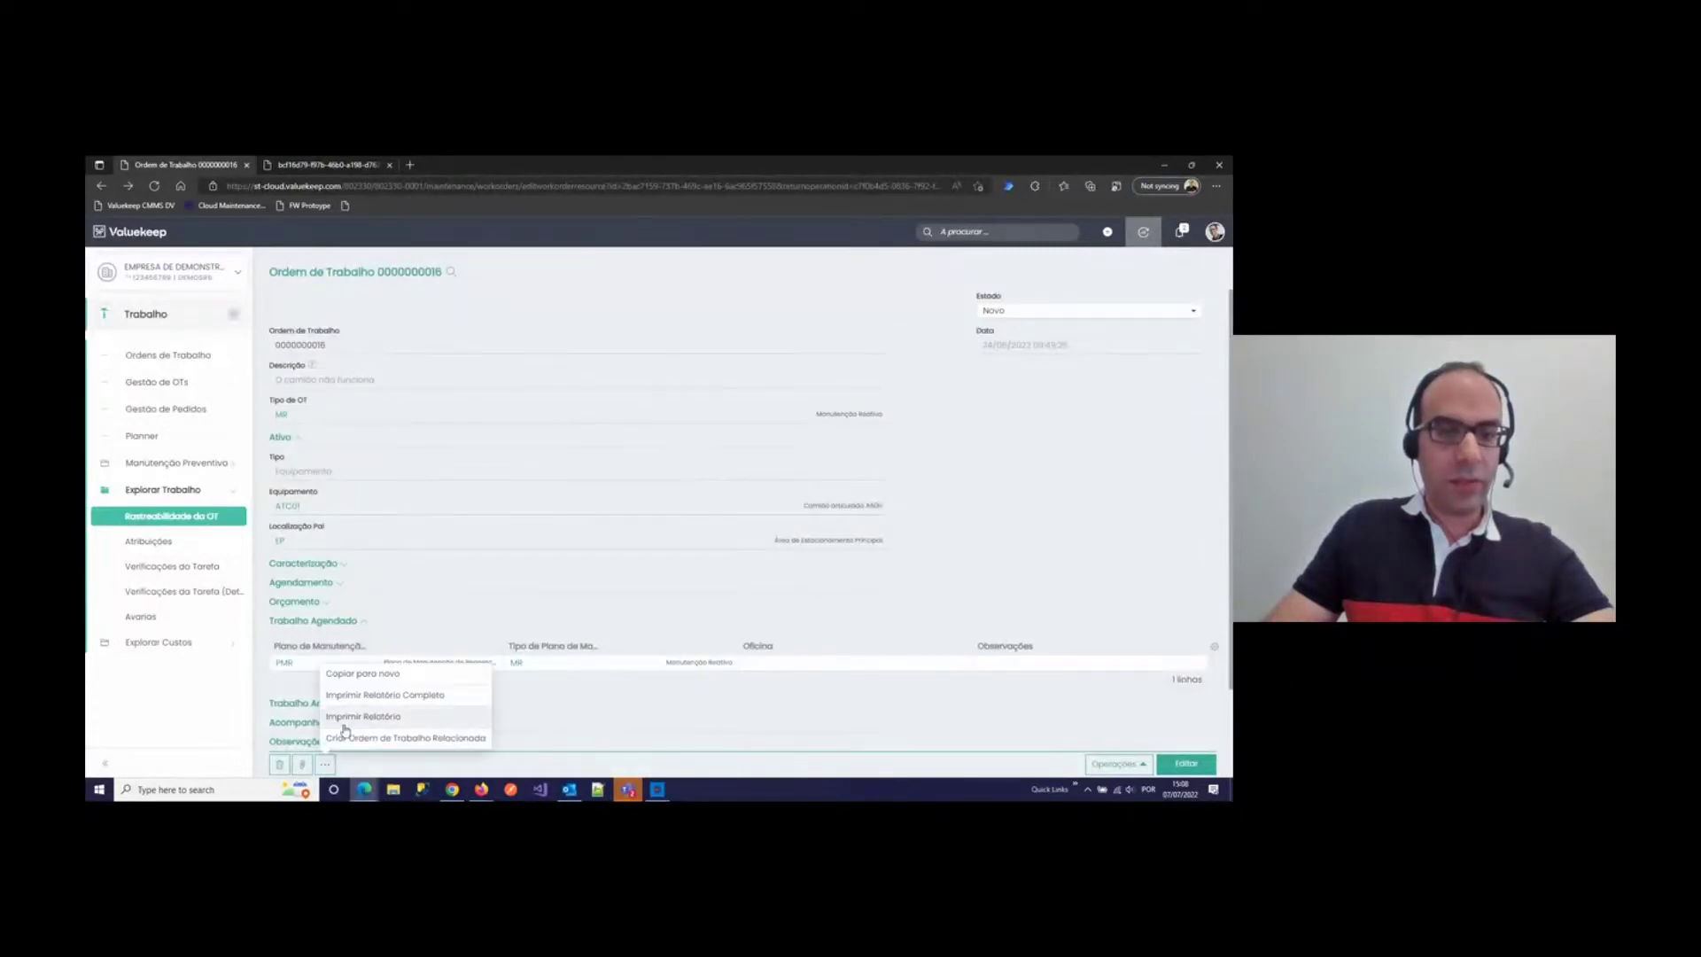
left_click(382, 706)
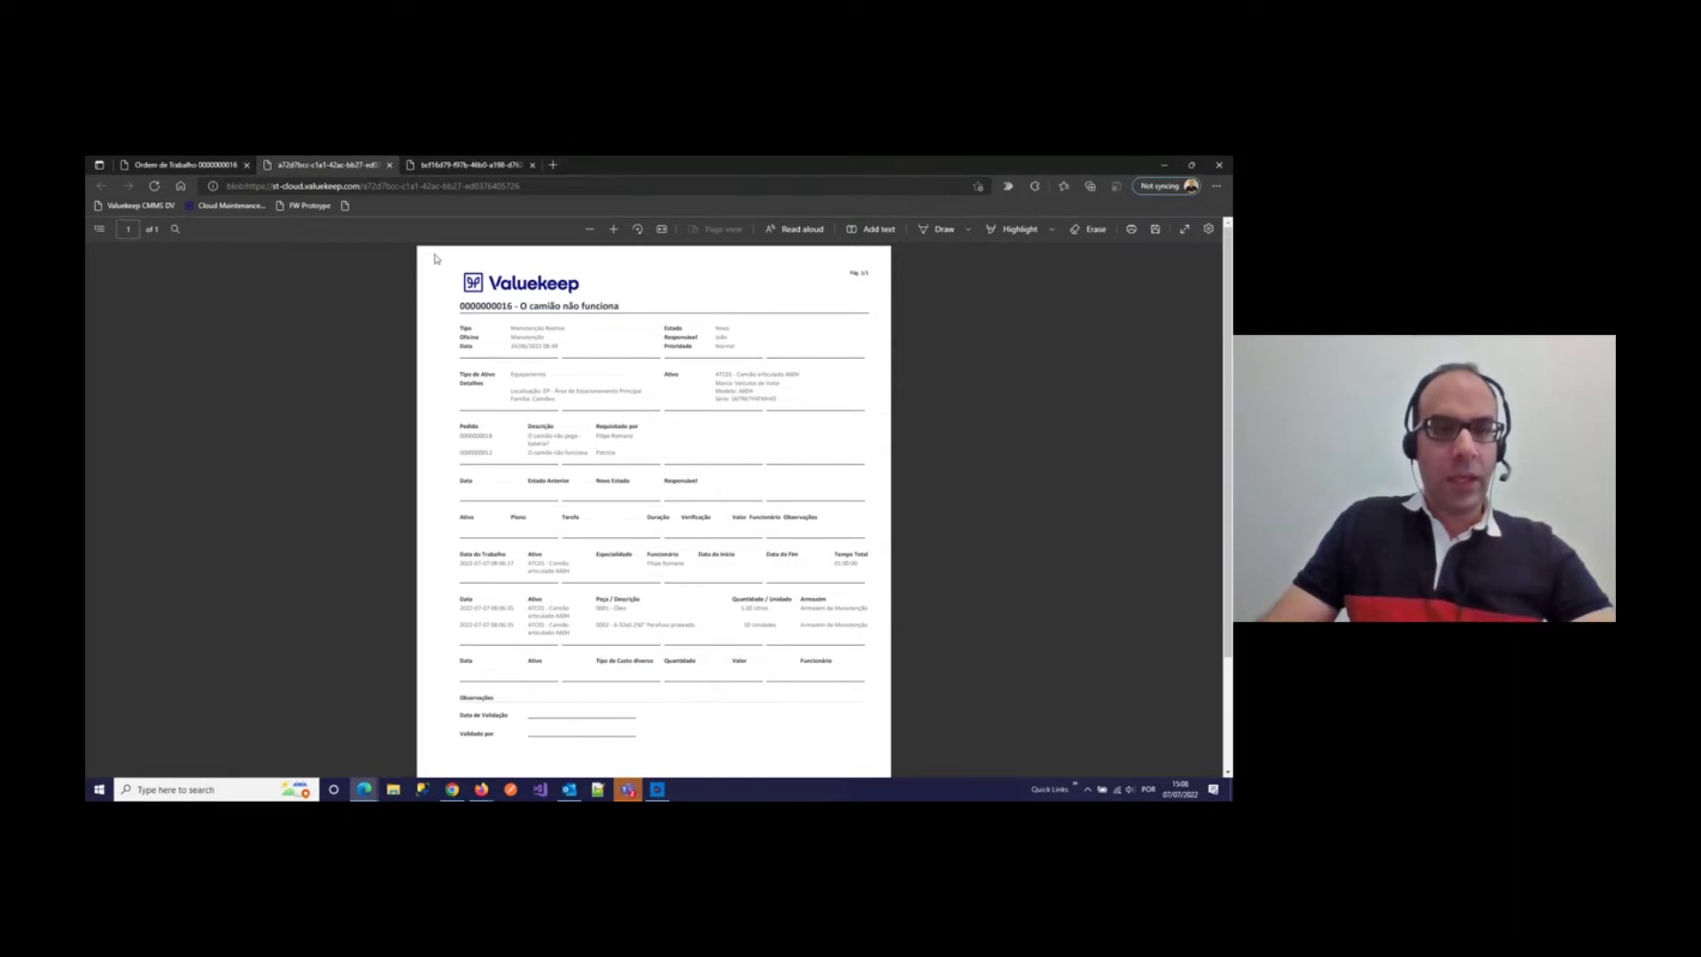
Step: Switch to the Zoho ShowTime presentation and go through the Novas Funcionalidades slide on Trabalho
left_click(364, 789)
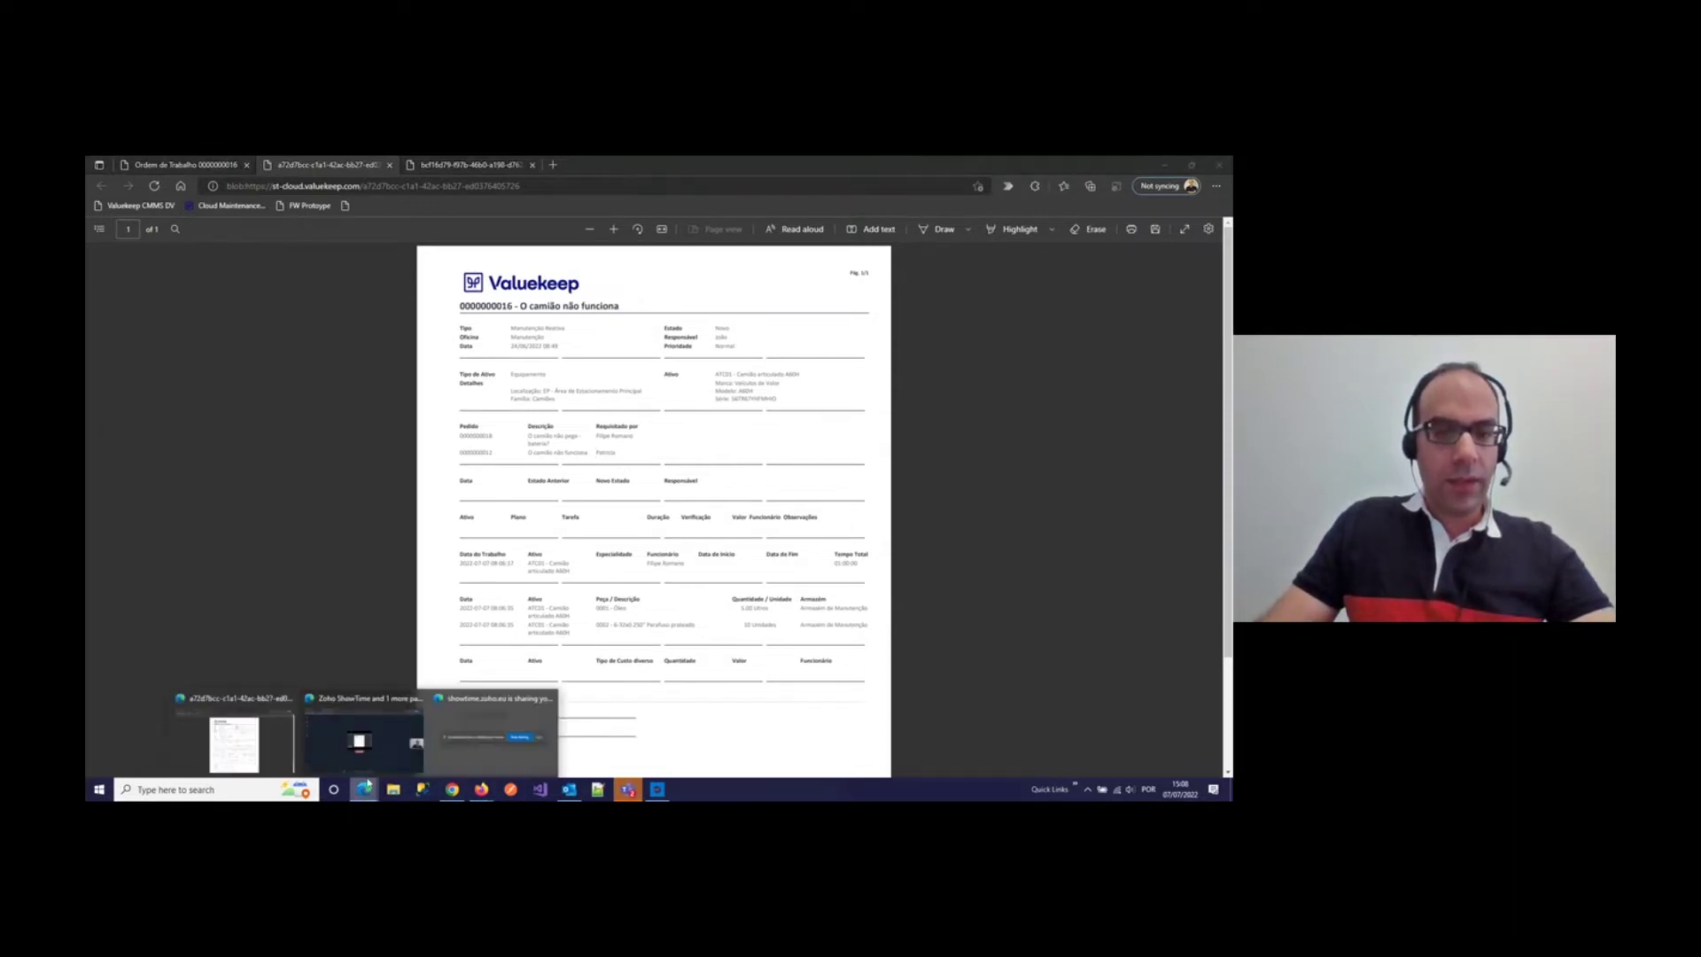
left_click(375, 731)
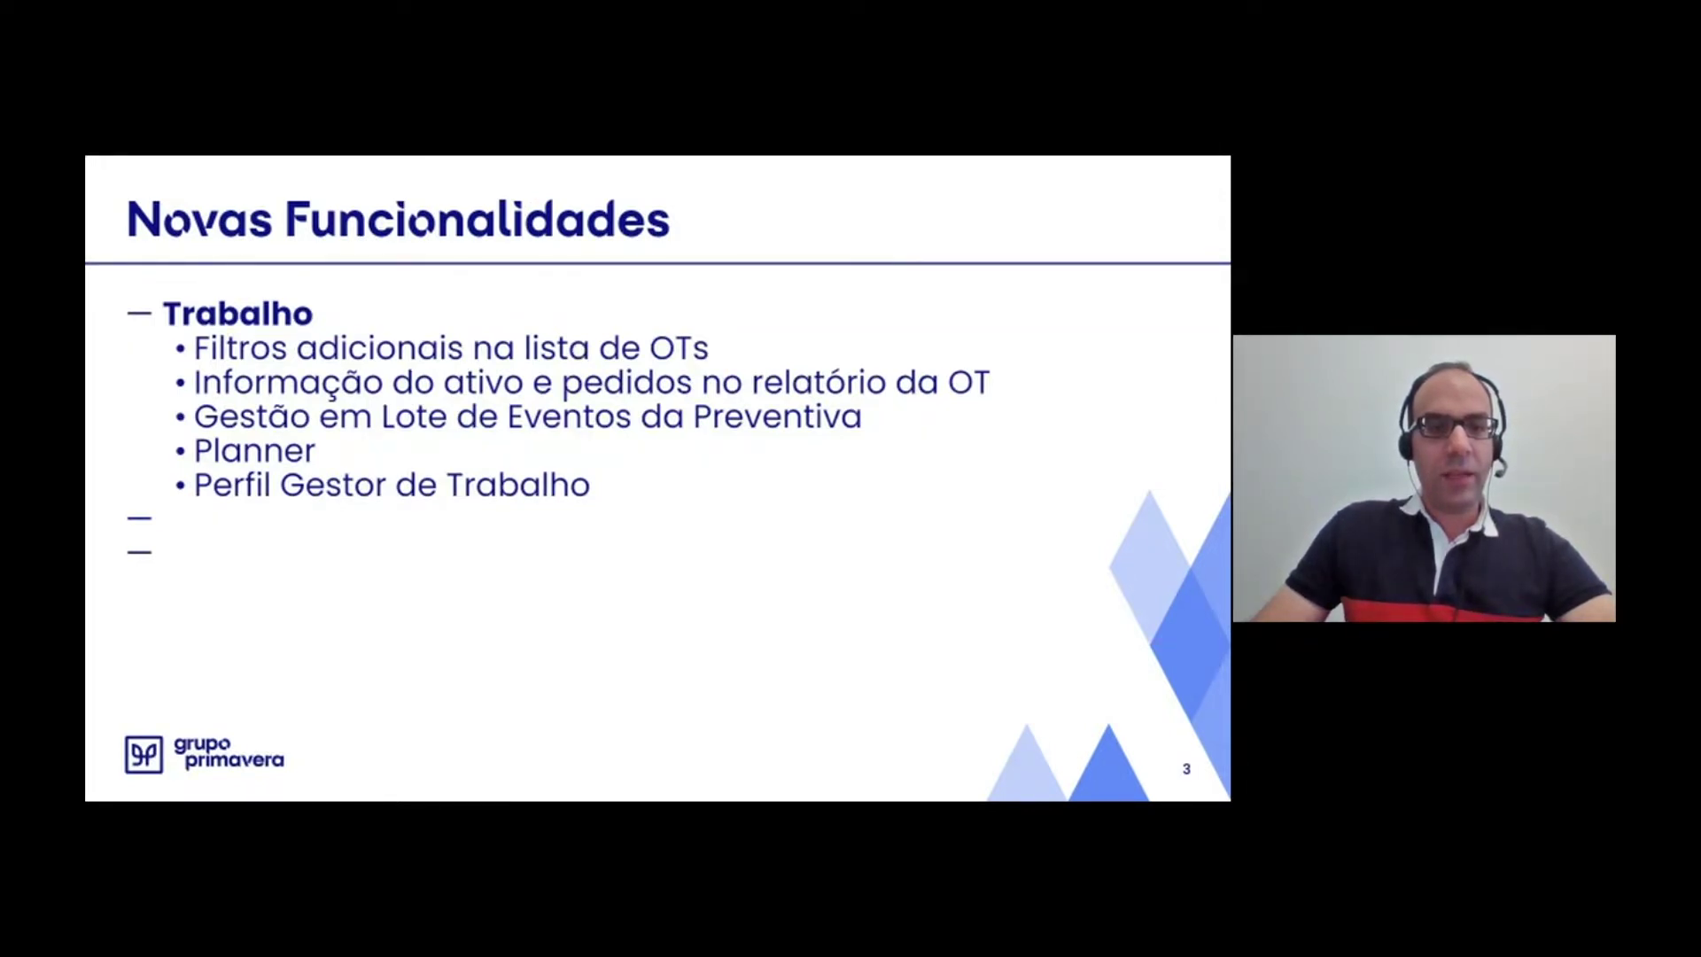
key("Right")
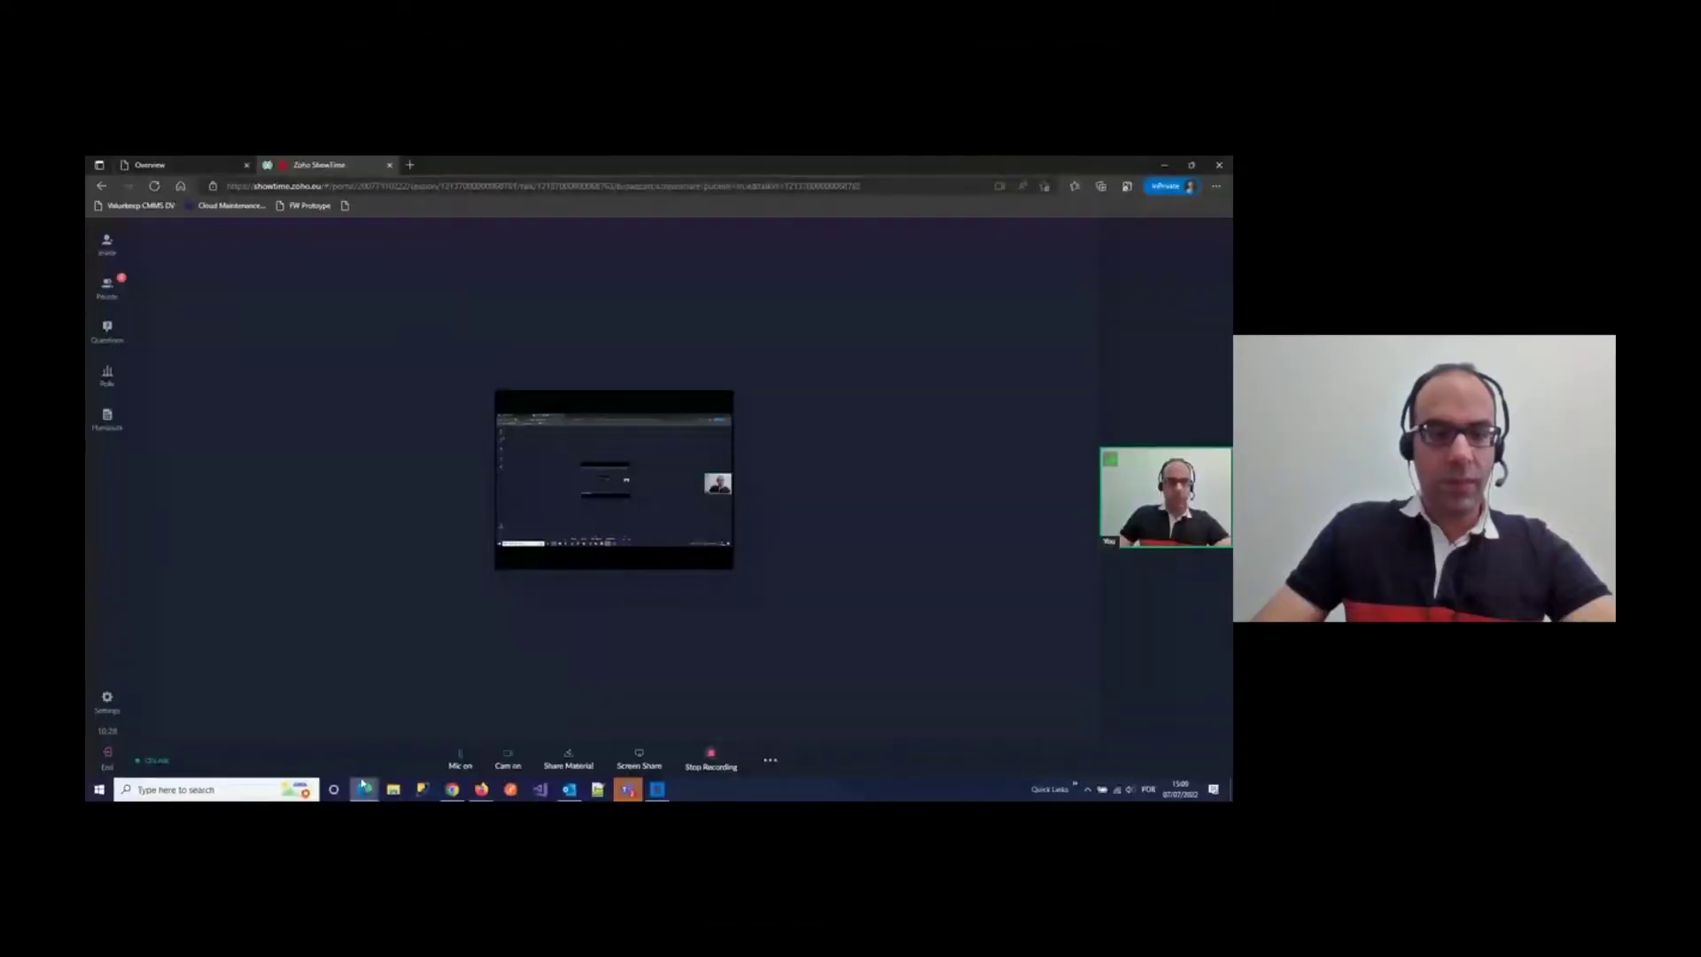
Step: Switch back to the Valuekeep browser window and close the standard work order report
mouse_move(363, 791)
left_click(235, 740)
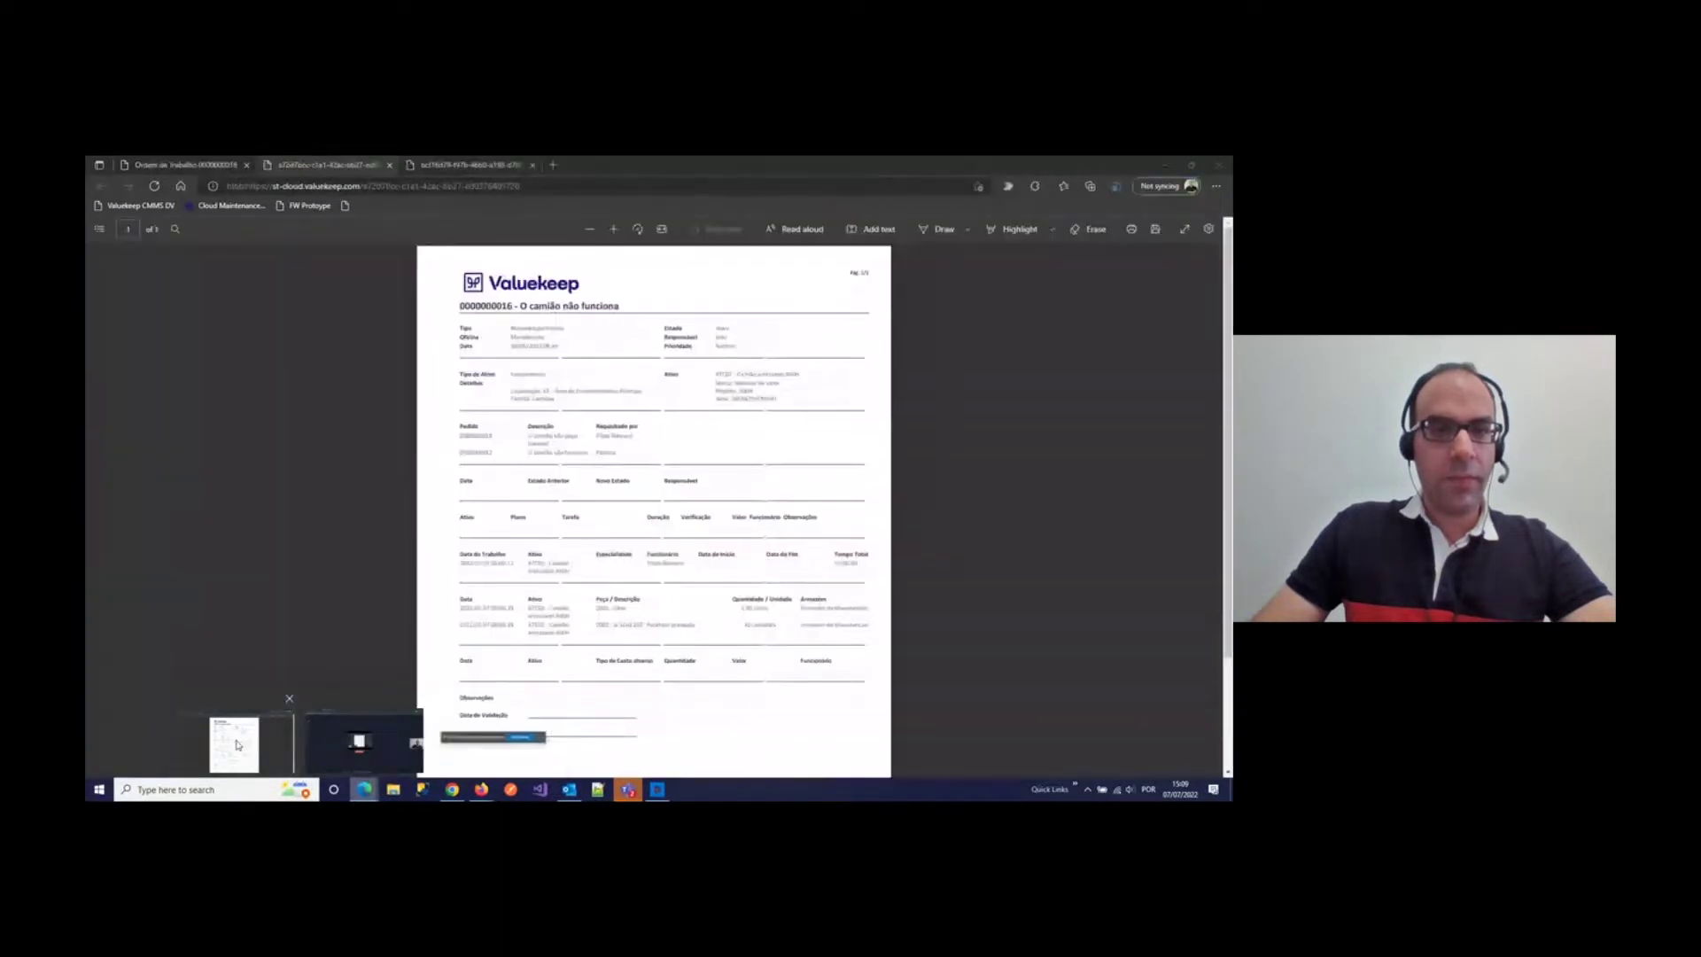
middle_click(439, 173)
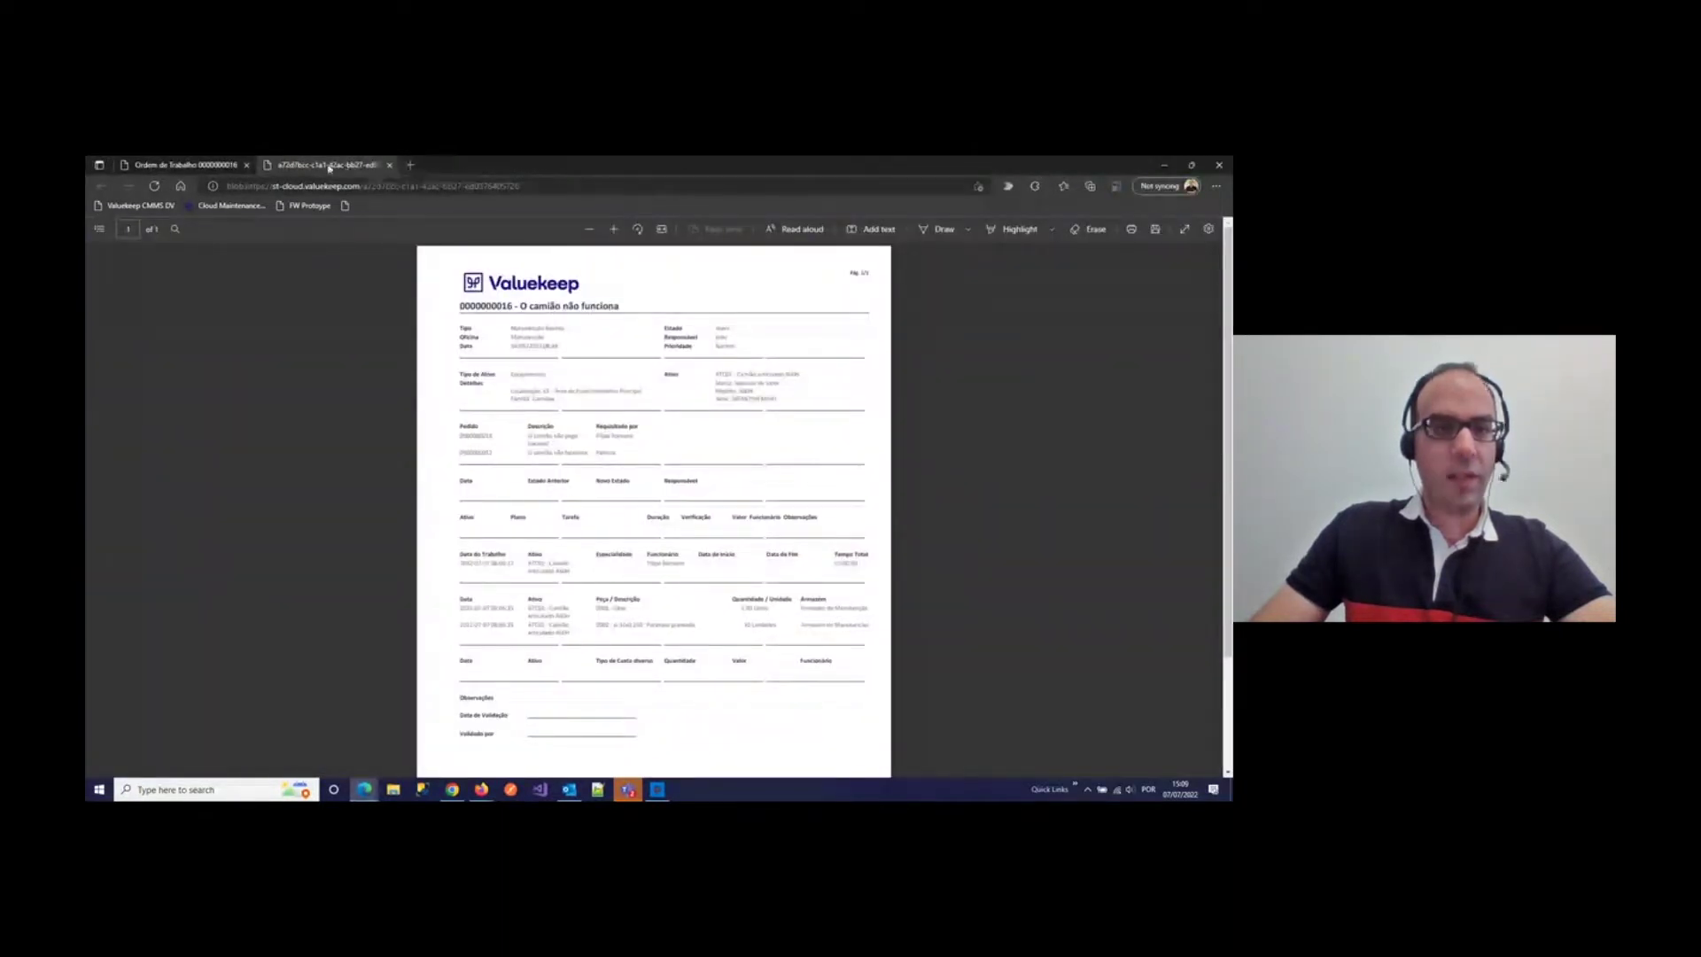
Step: Close the complete work order report and open Gestão Eventos Prev. under Manutenção Preventiva
middle_click(329, 168)
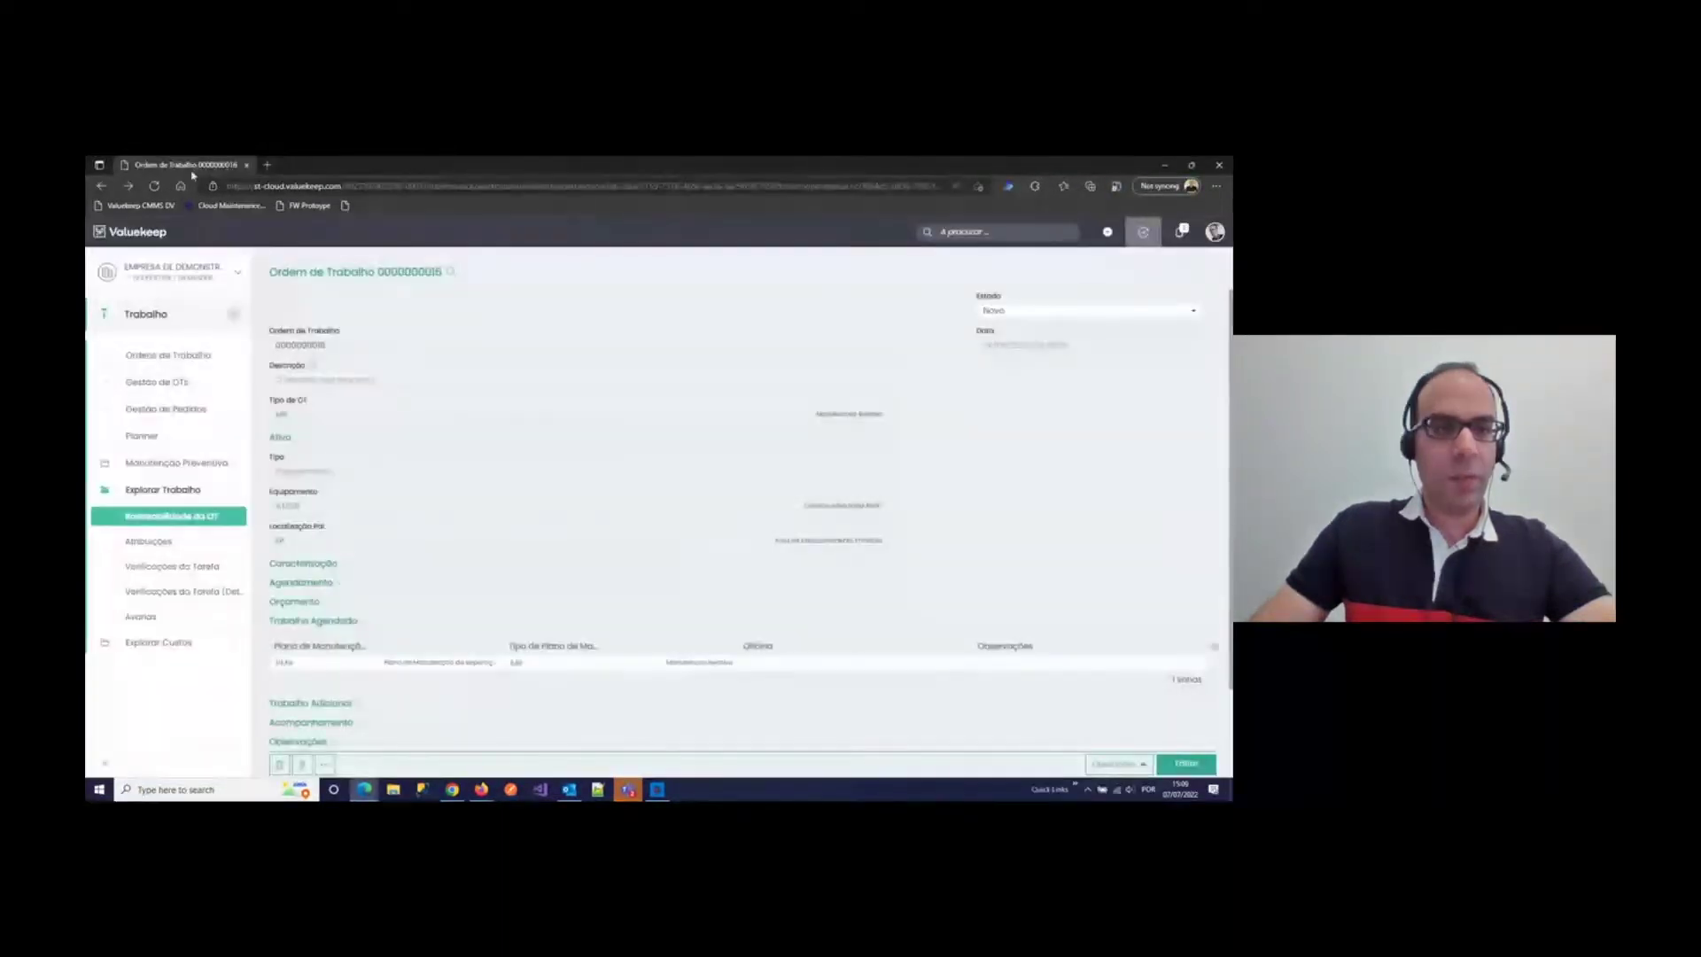
left_click(177, 462)
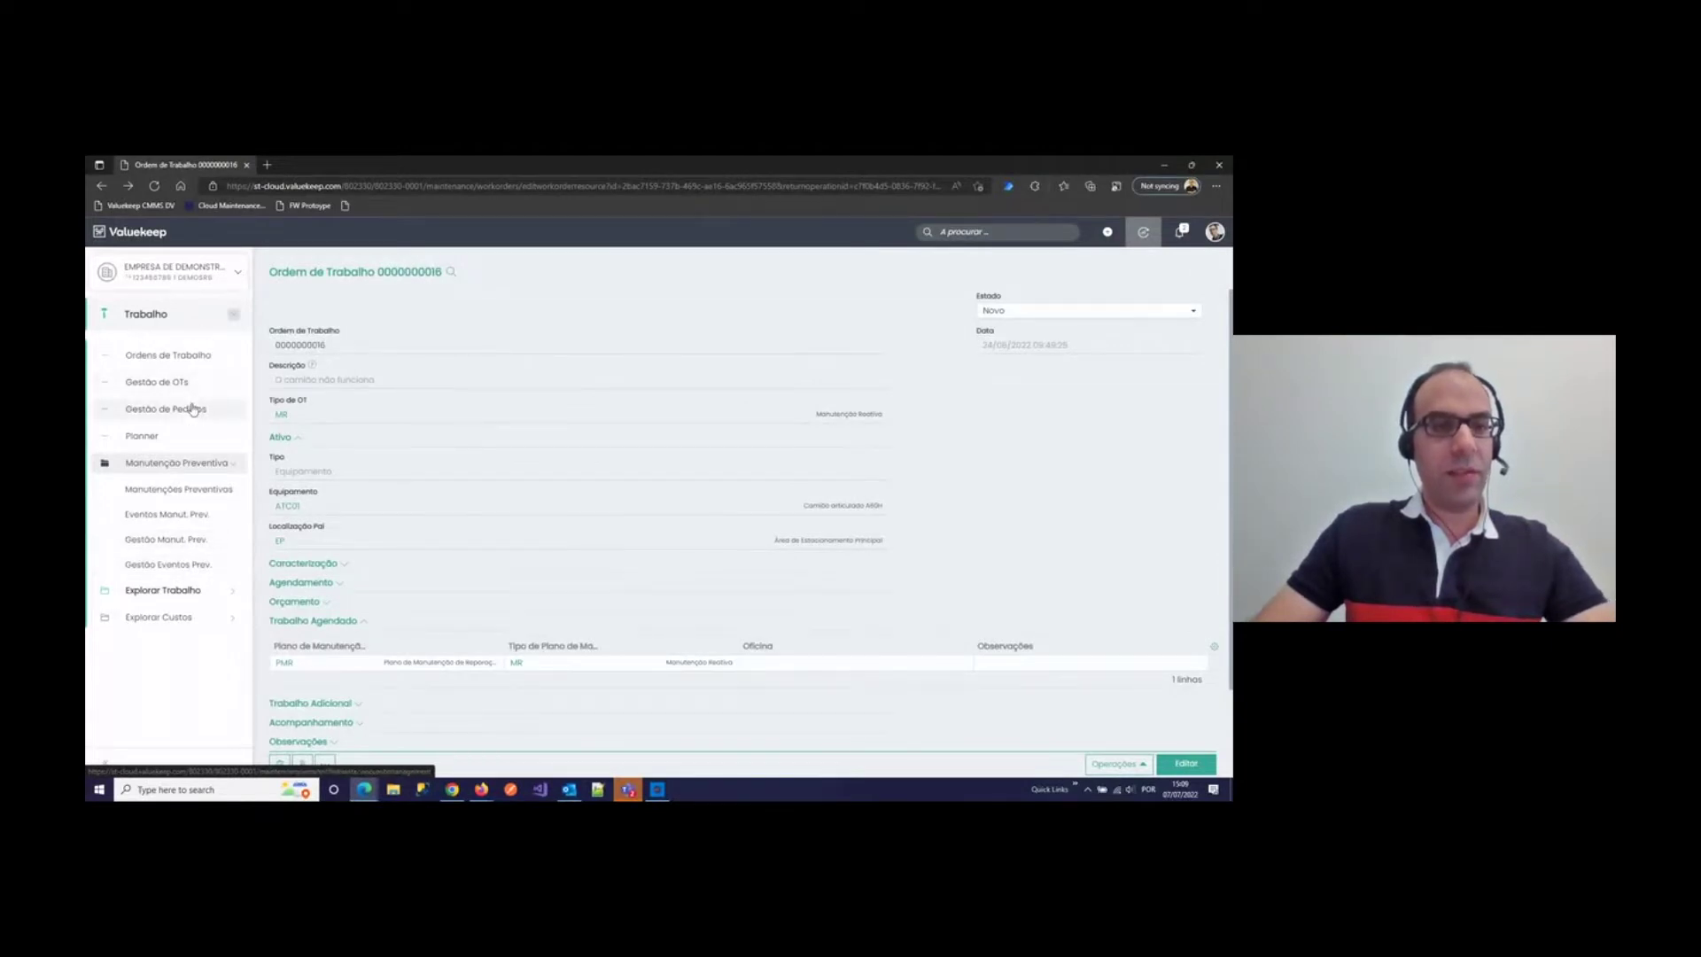
left_click(195, 564)
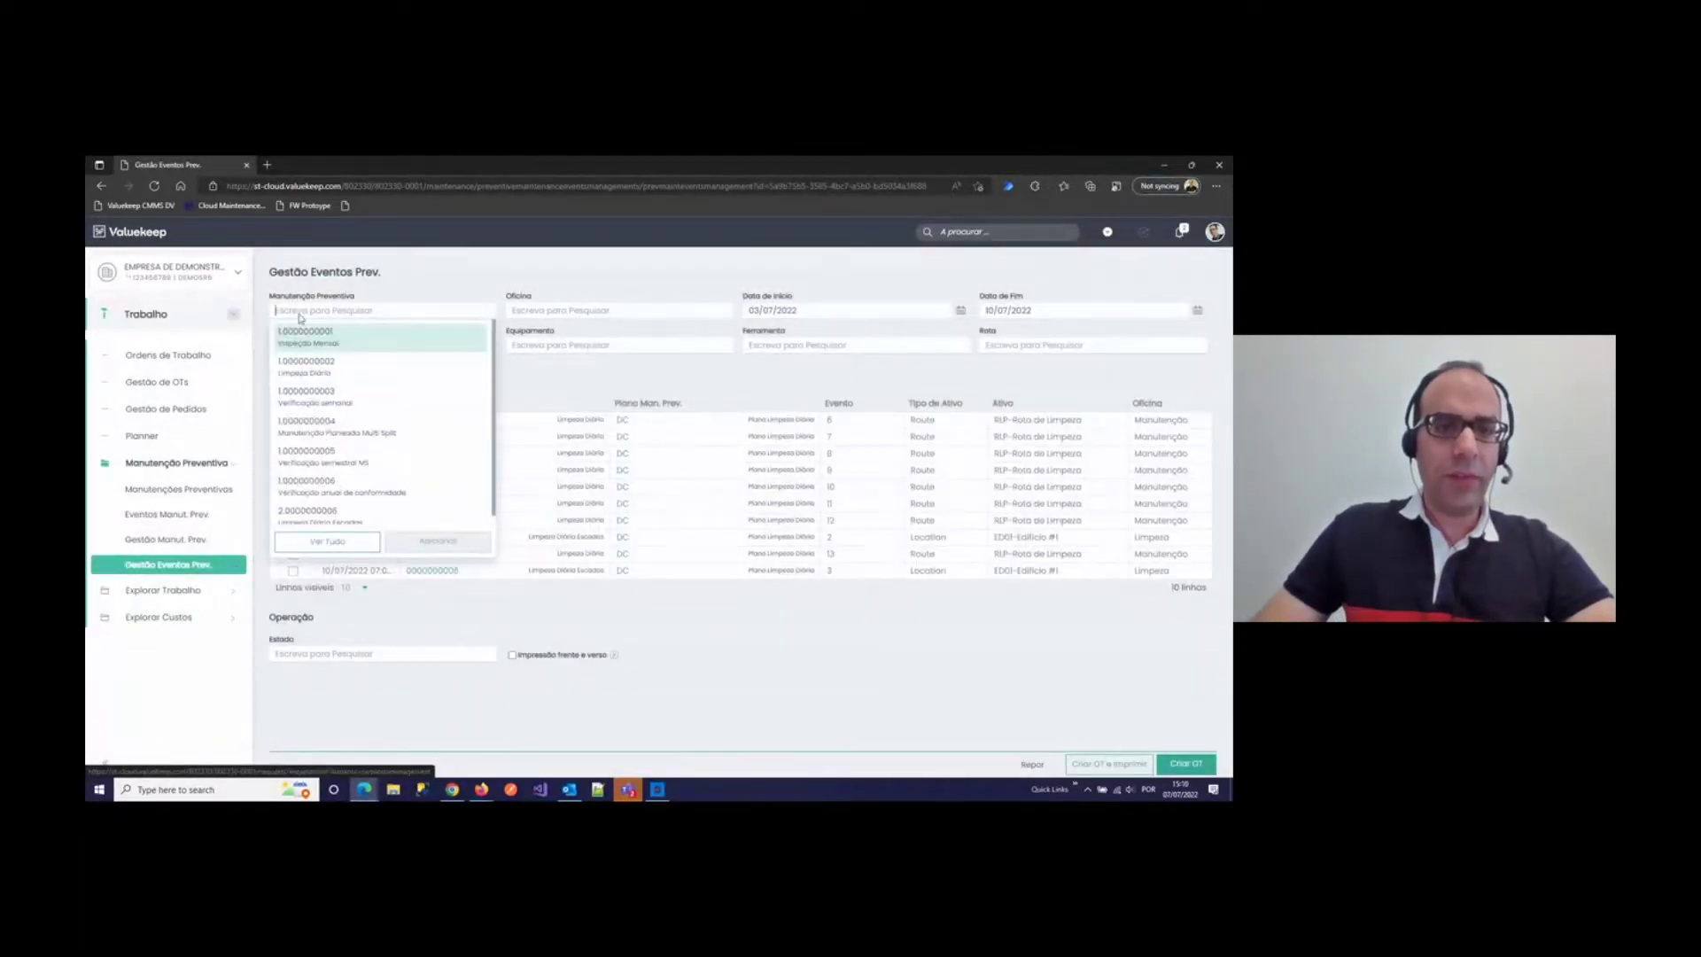
left_click(436, 268)
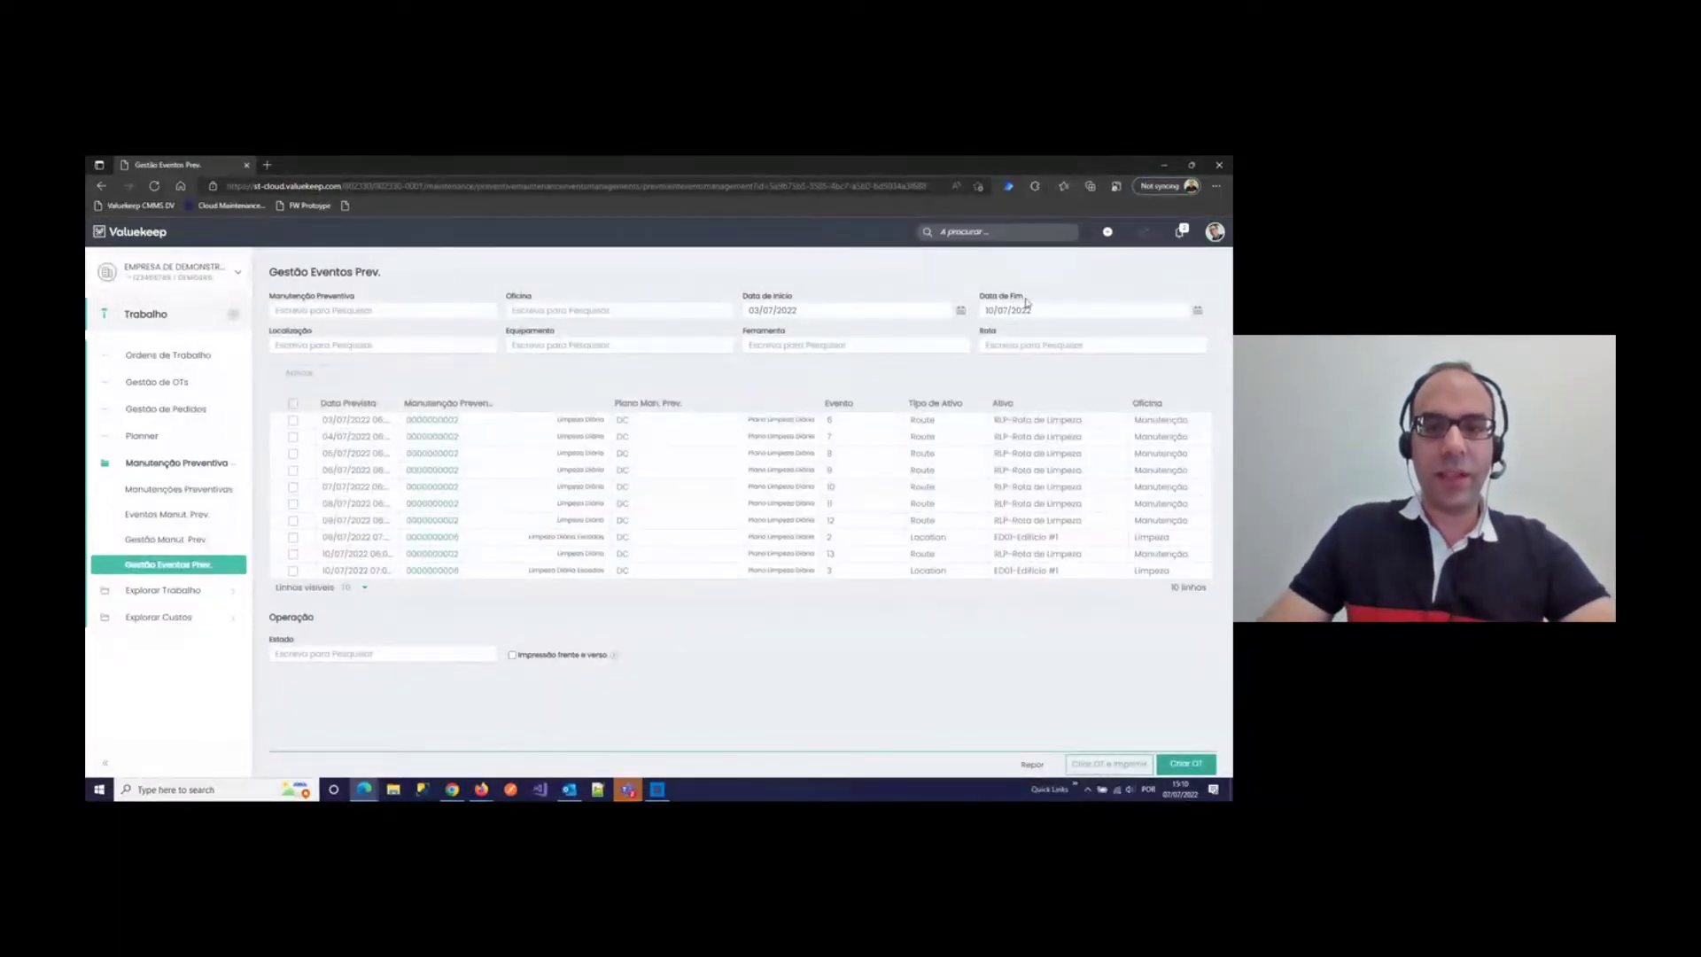
Step: Try out selecting all preventive events and only the first three in the list, and clear the selection
left_click(293, 422)
left_click(293, 437)
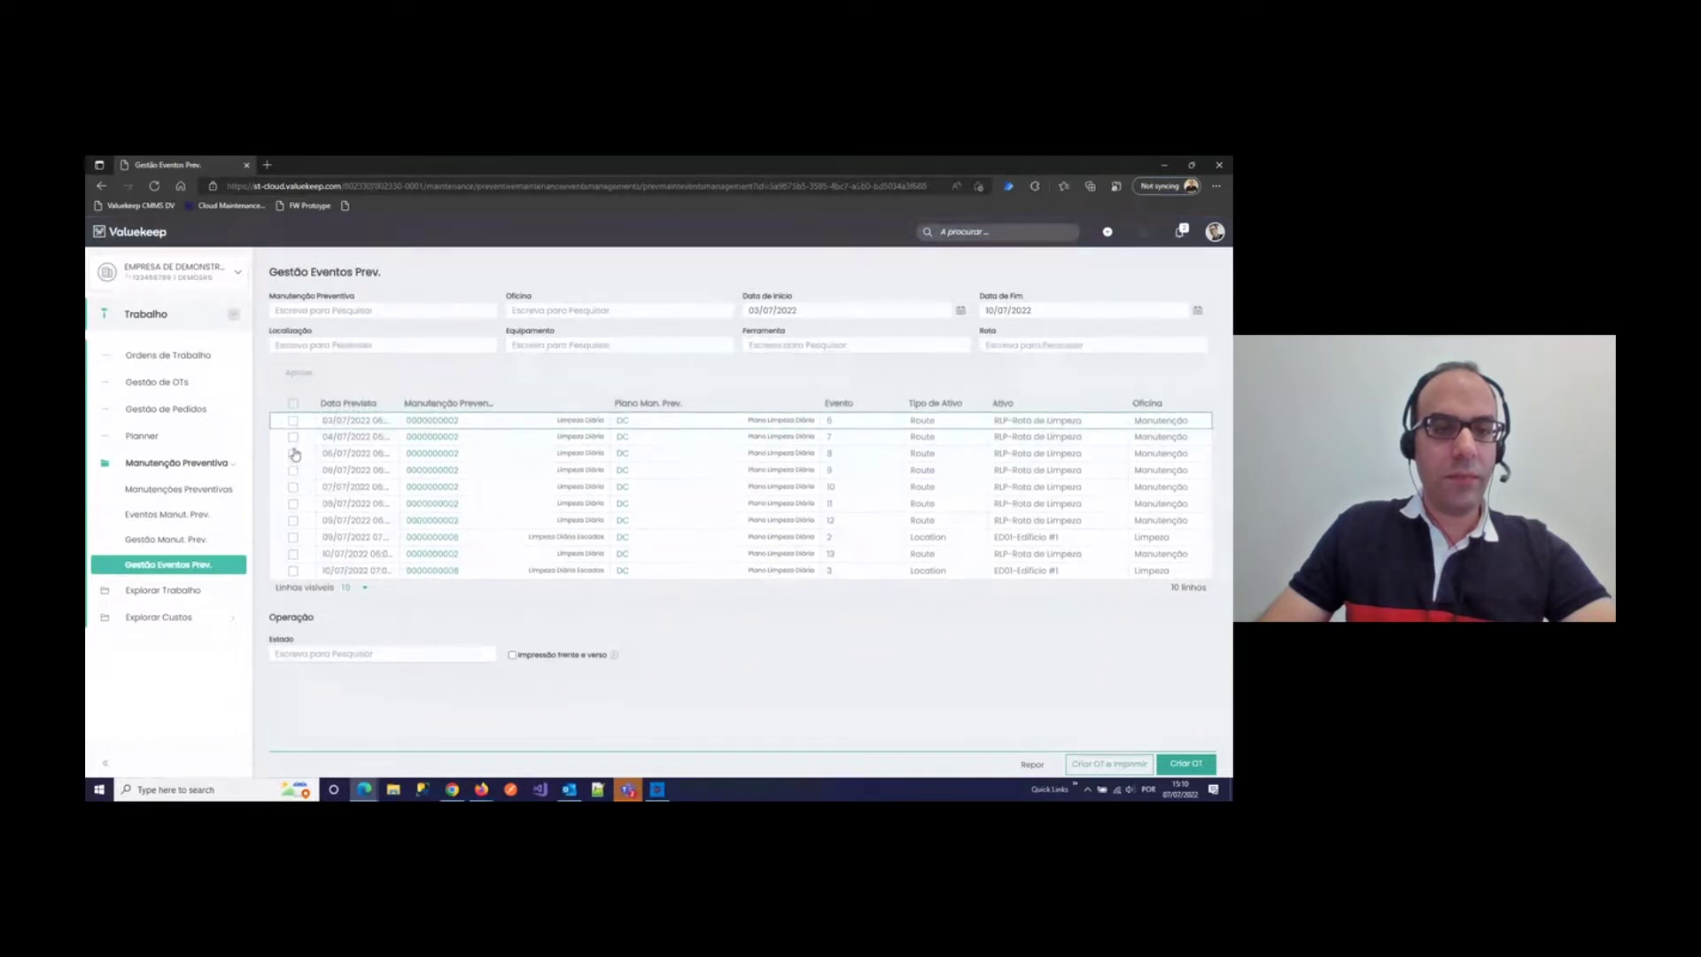
left_click(293, 404)
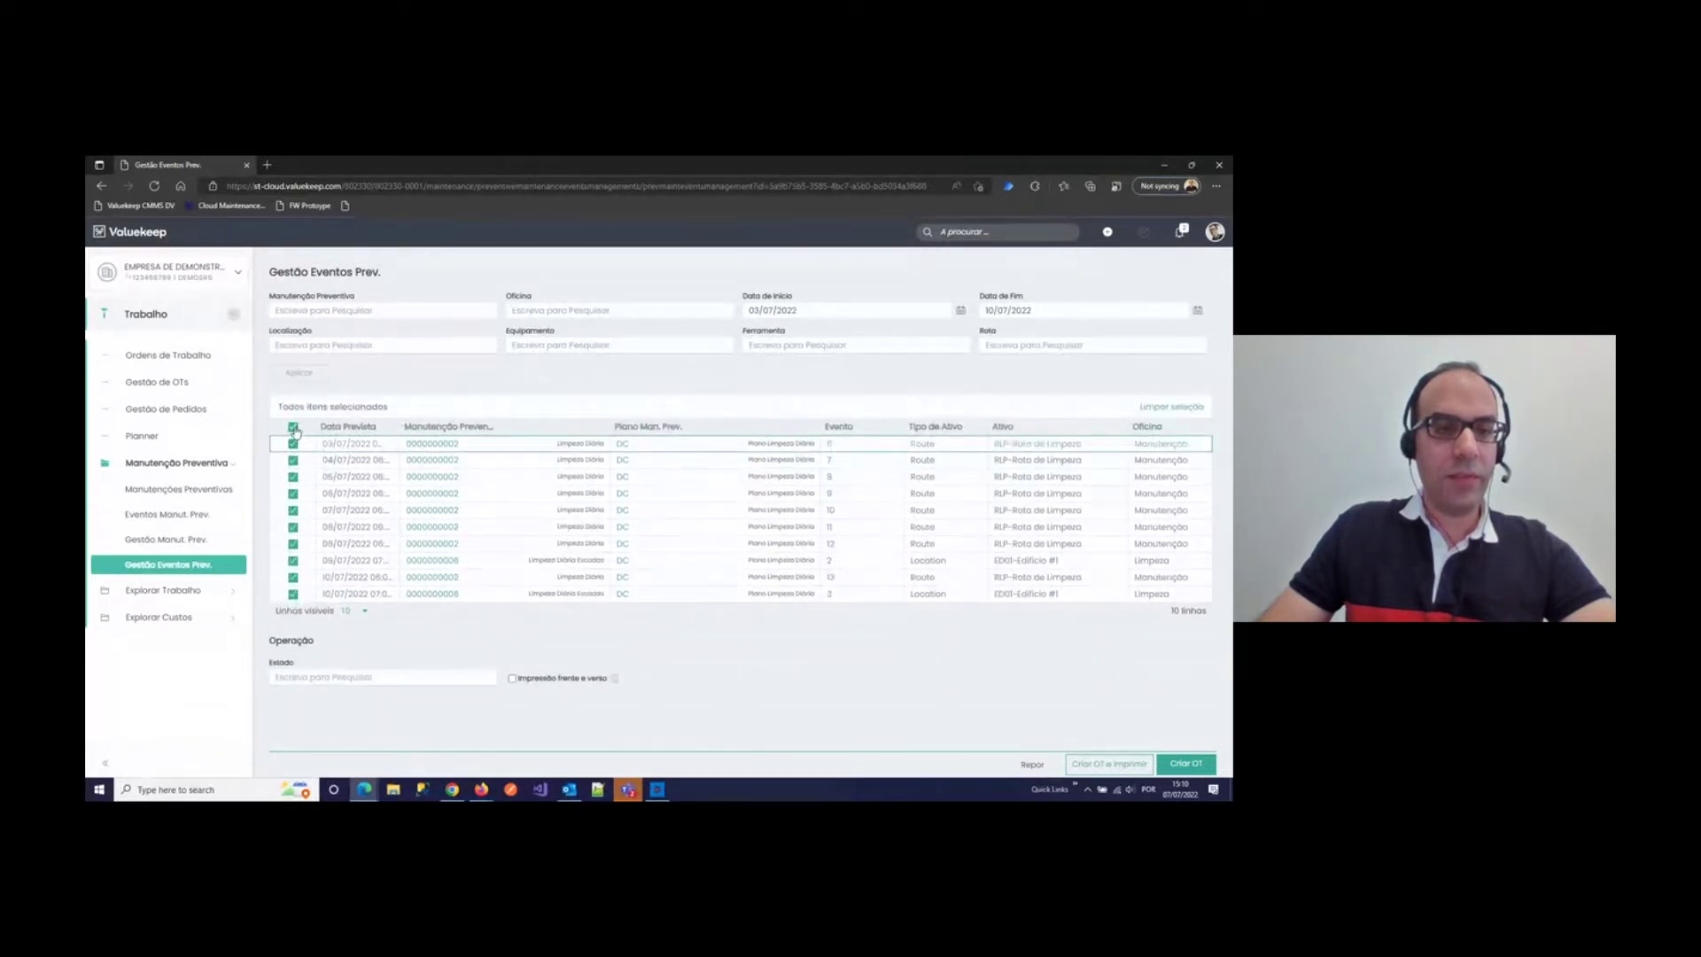
left_click(294, 429)
left_click(293, 423)
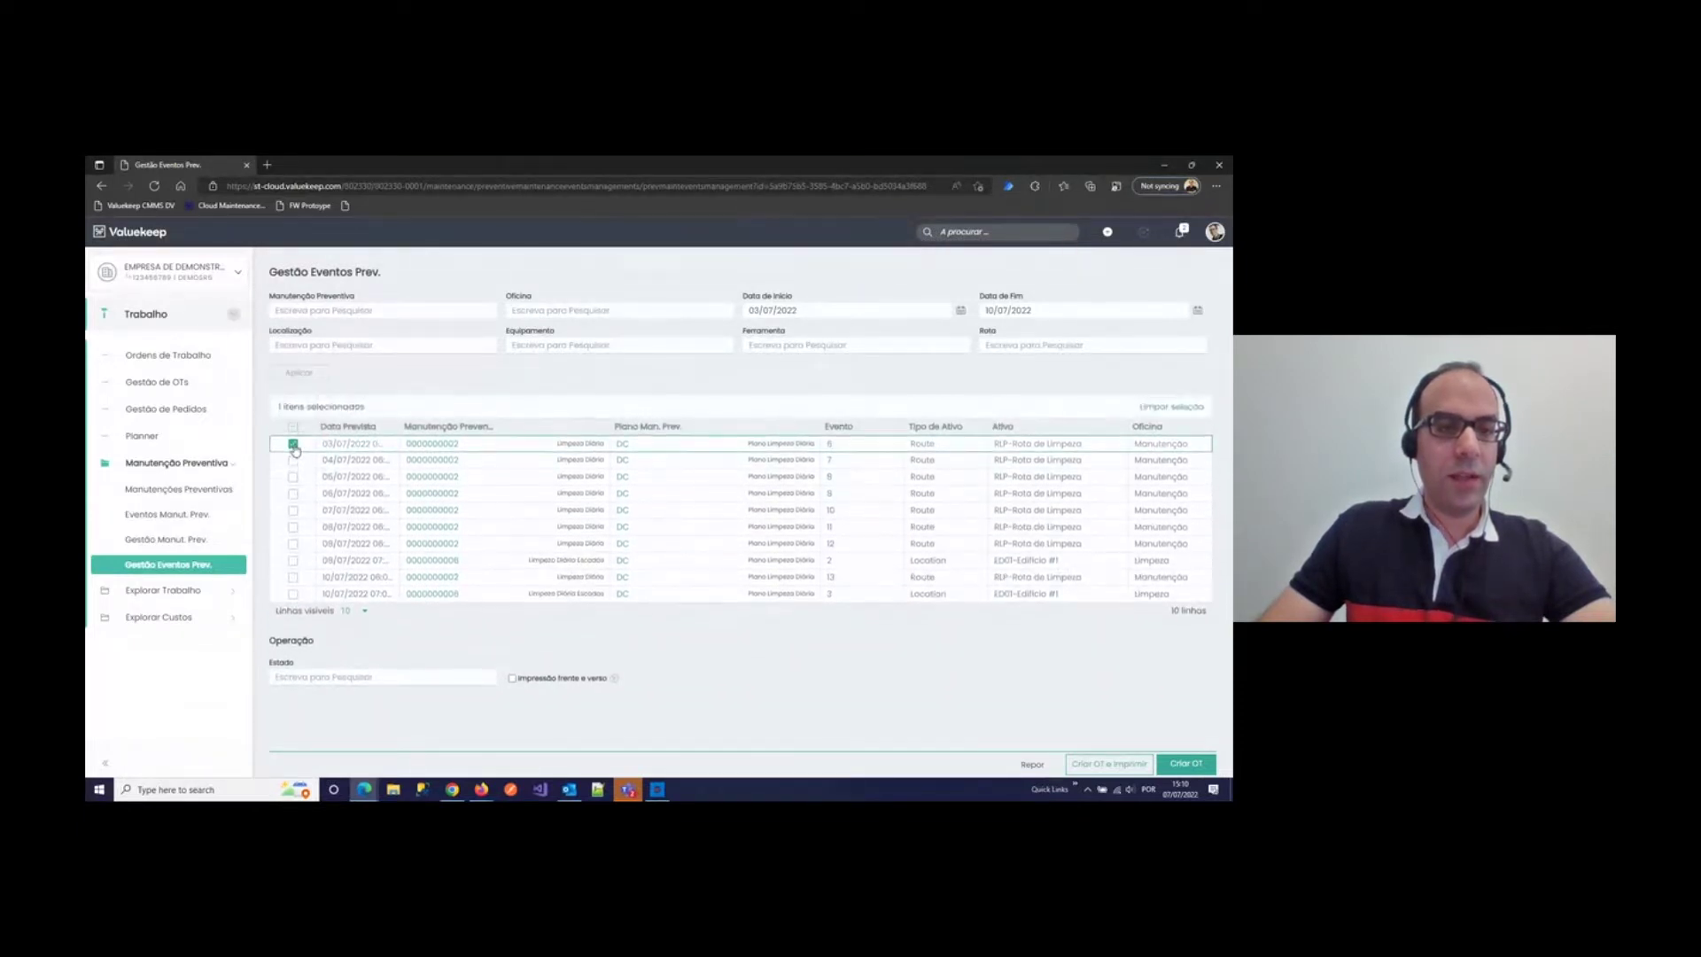
left_click(294, 461)
left_click(293, 478)
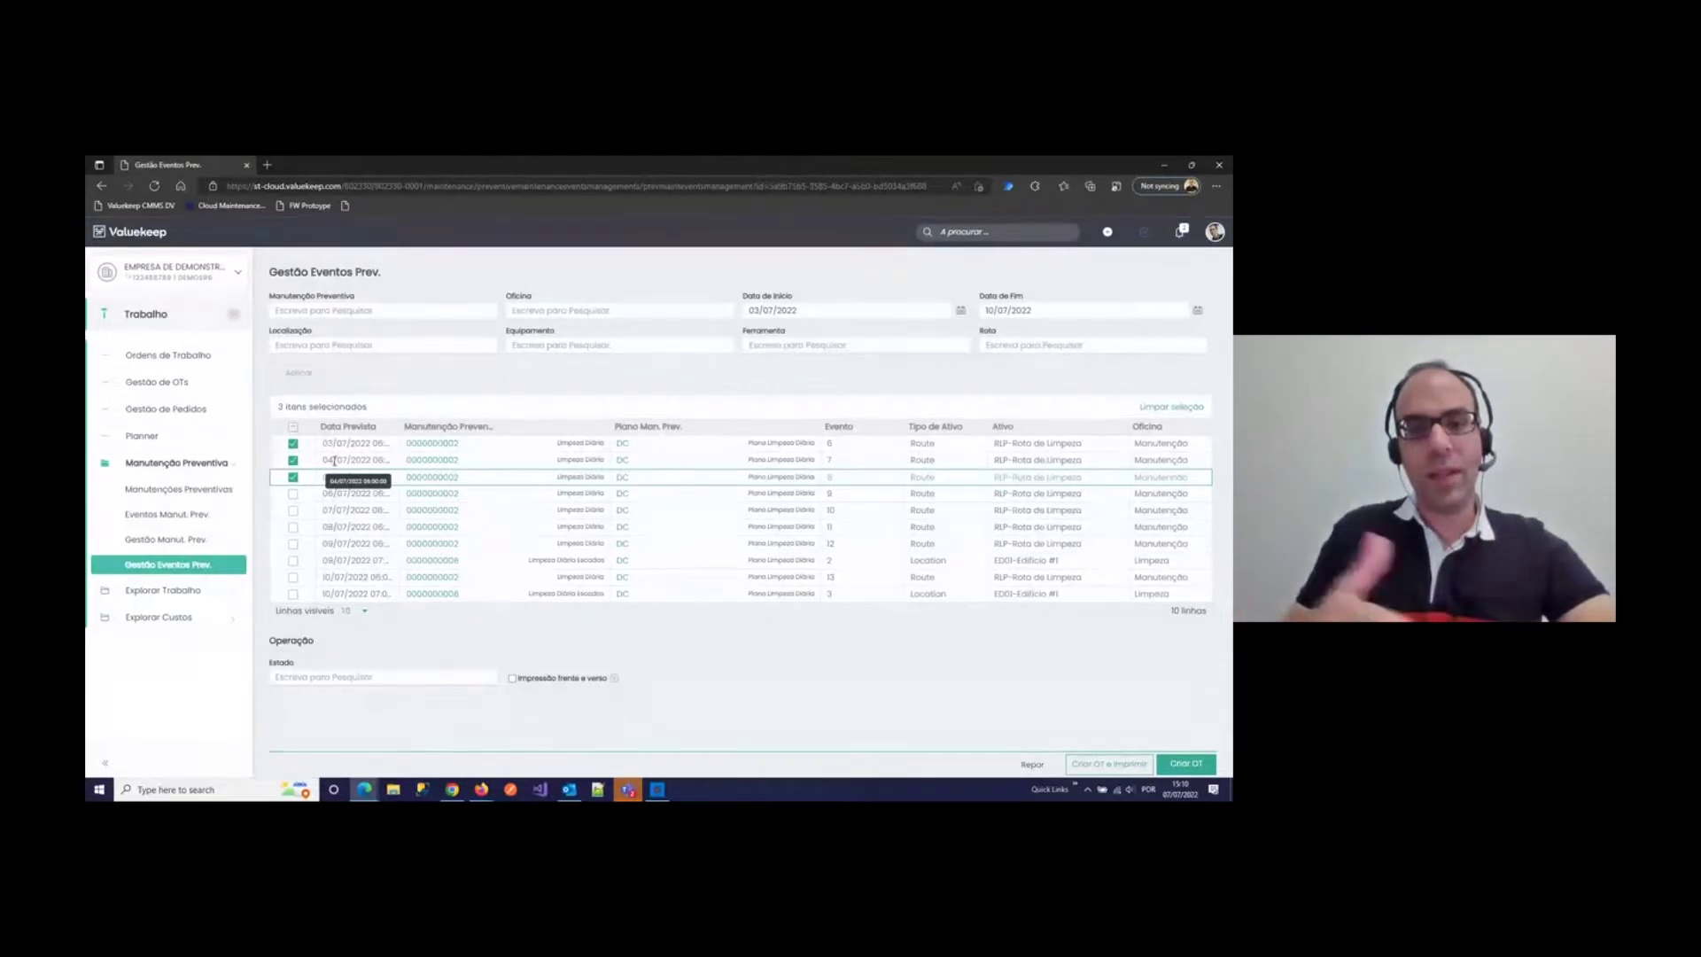
left_click(1175, 407)
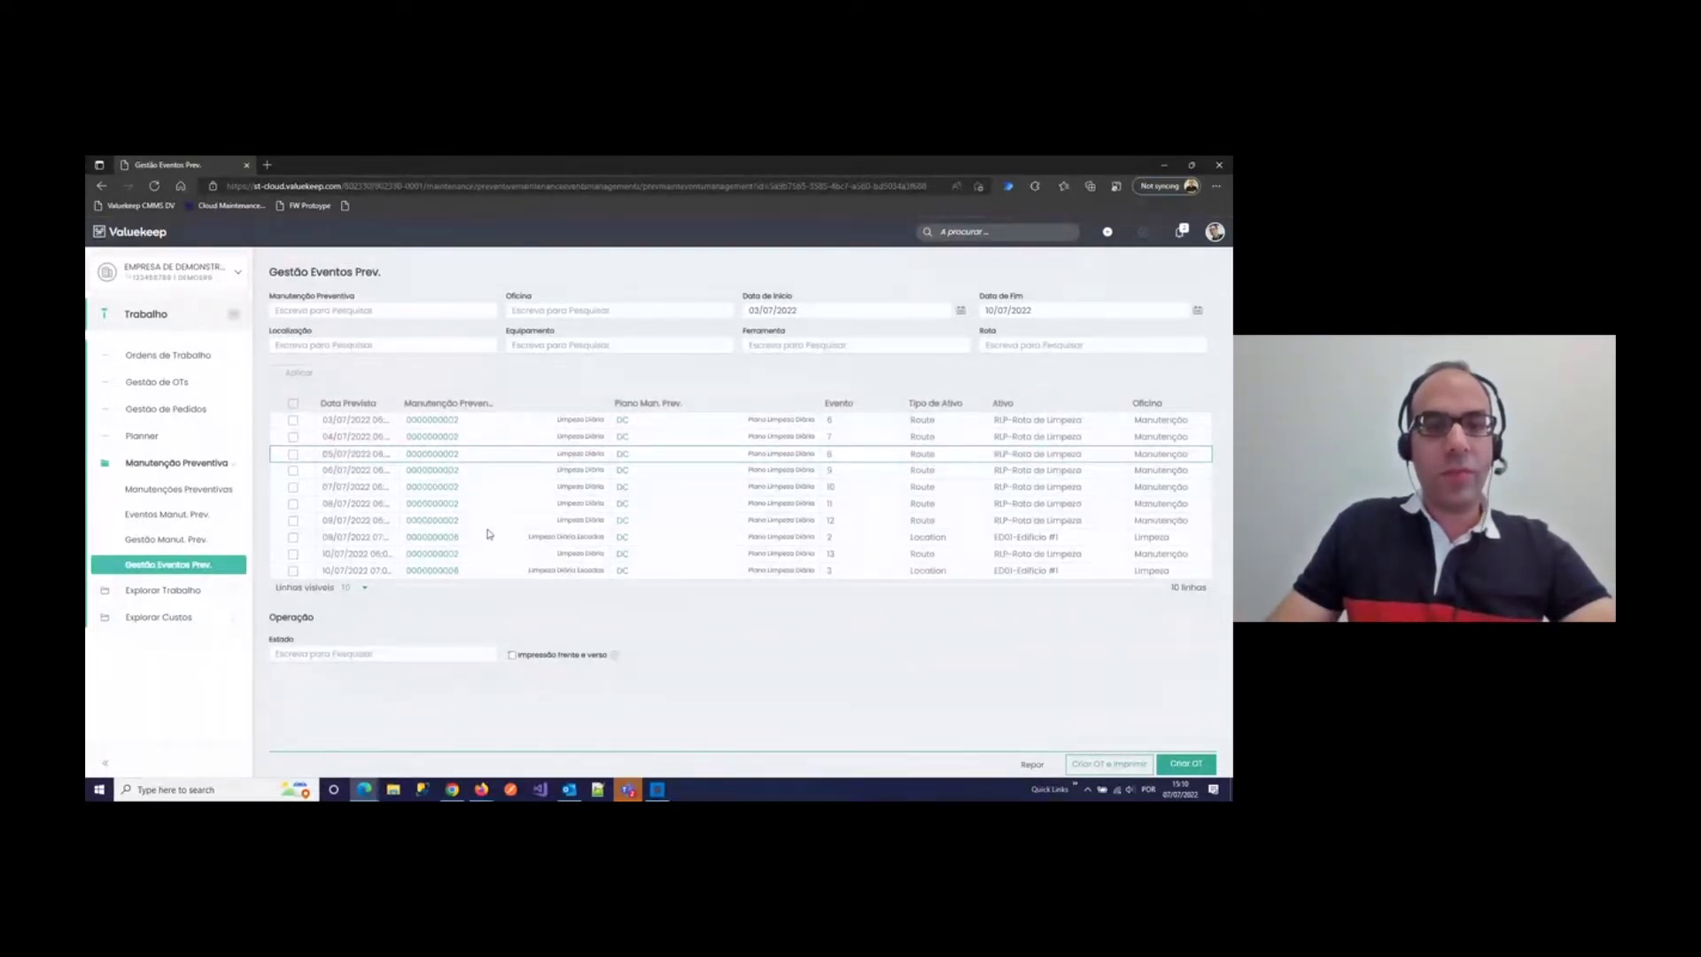
Step: Select the 03/07/2022 preventive event and check the Estado options offered for its work order
left_click(292, 420)
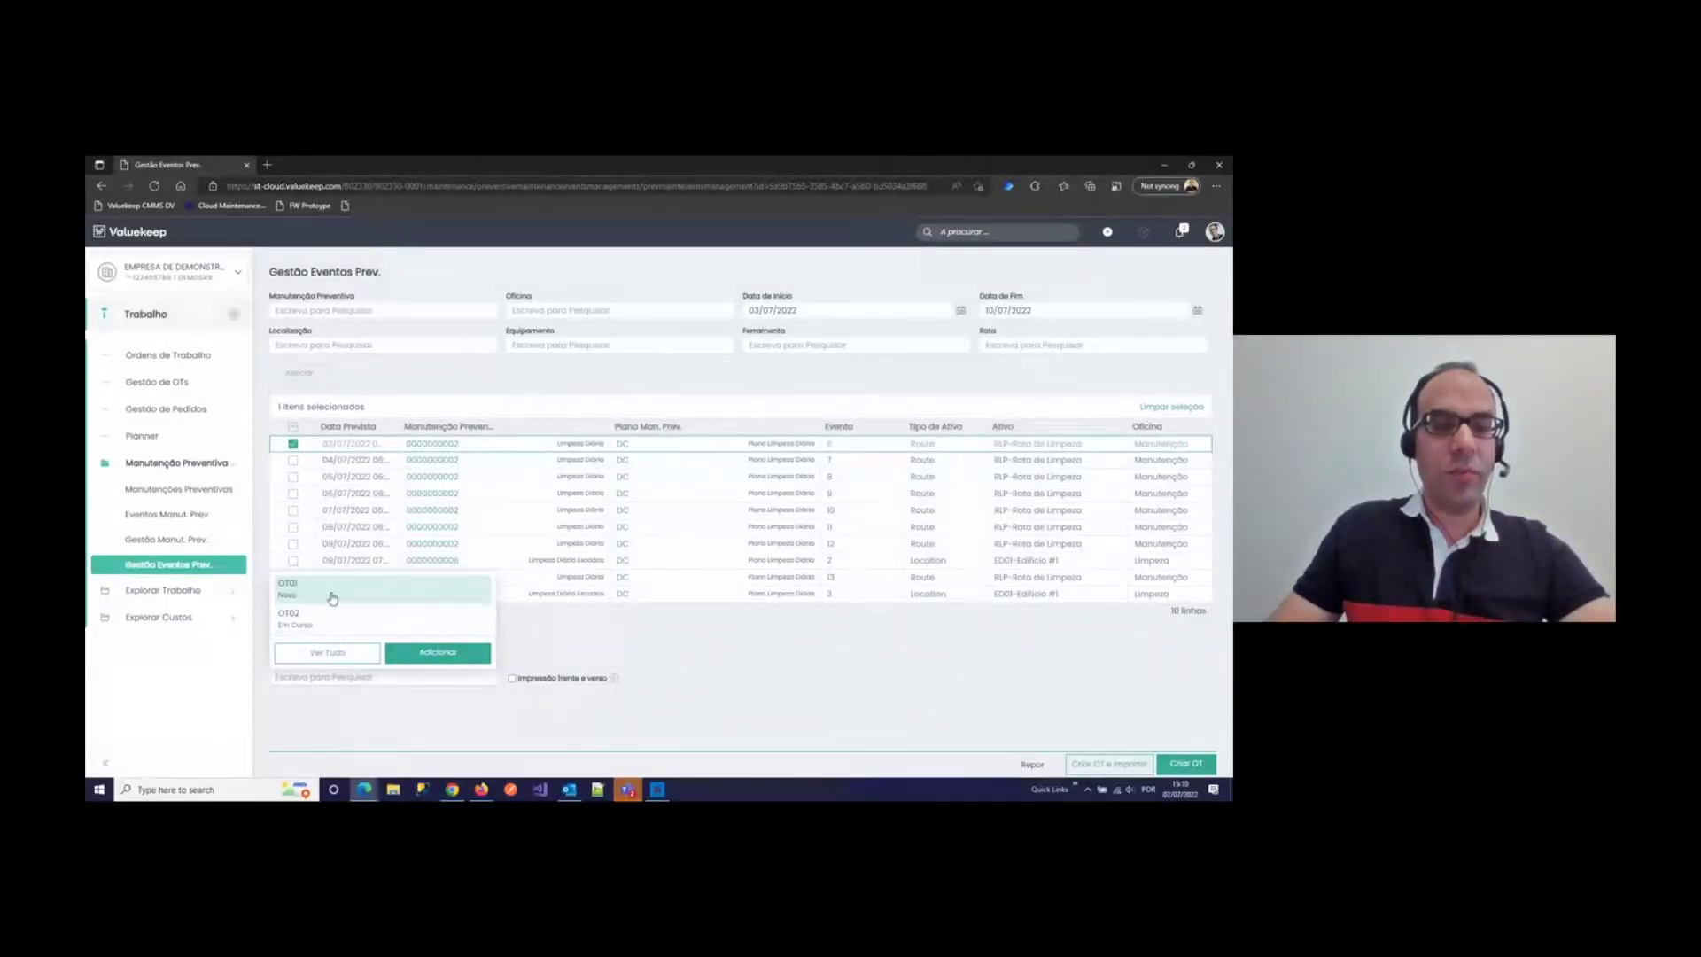
left_click(891, 706)
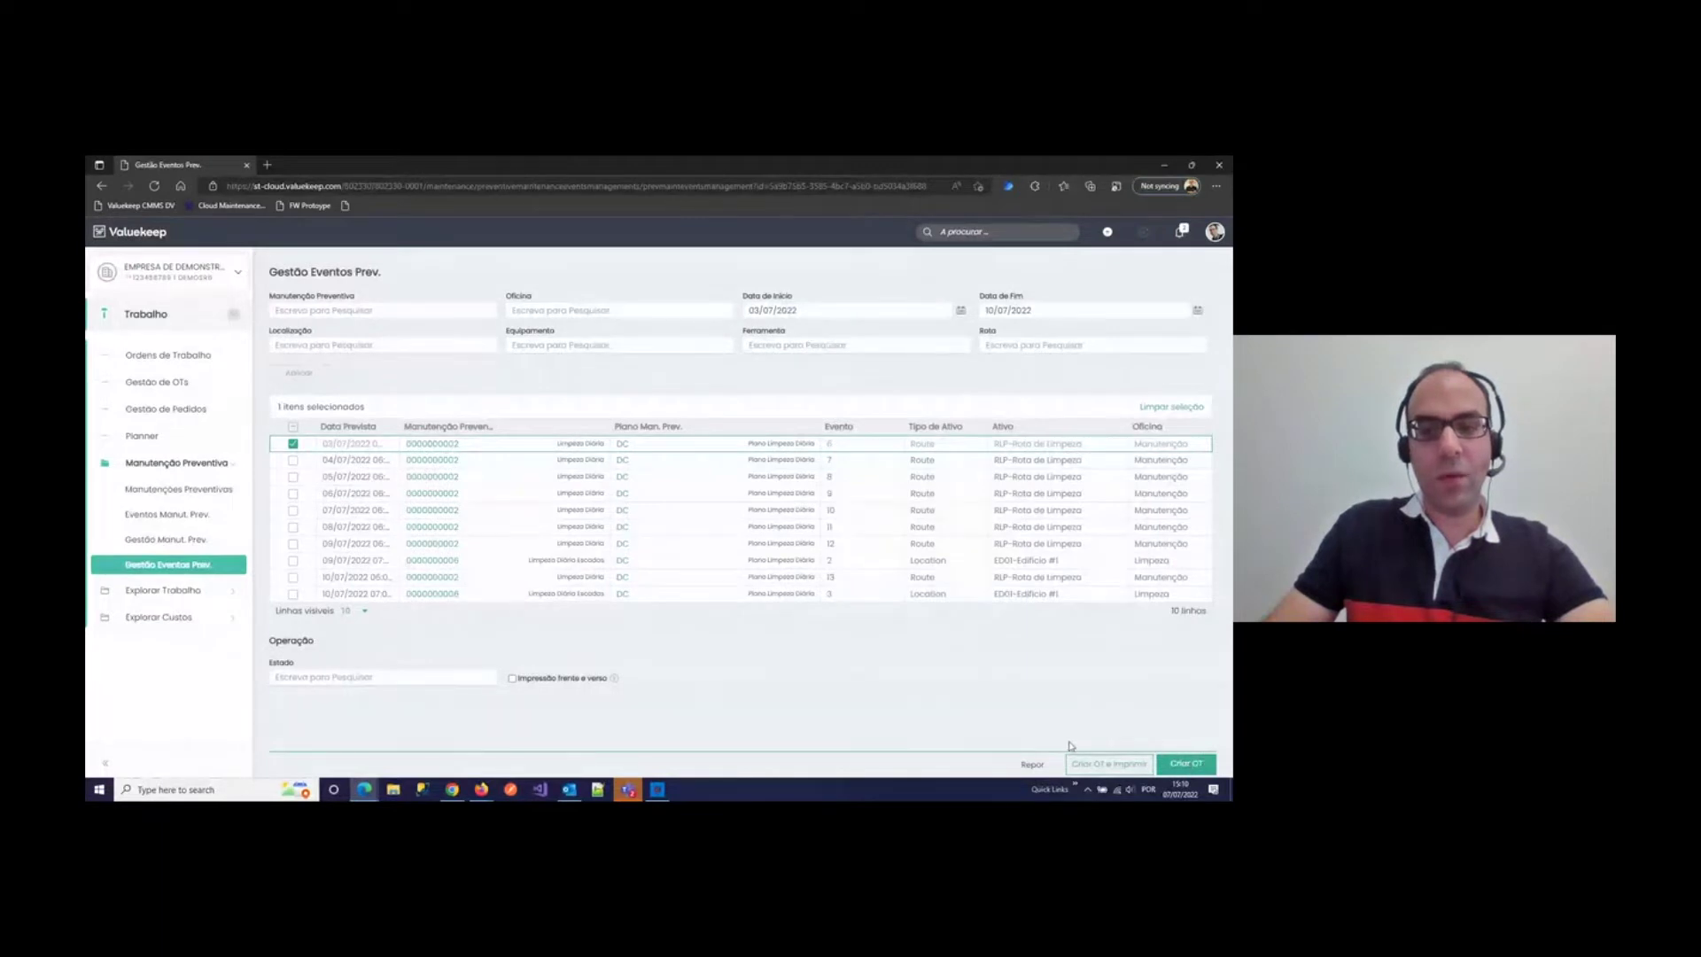
left_click(1101, 756)
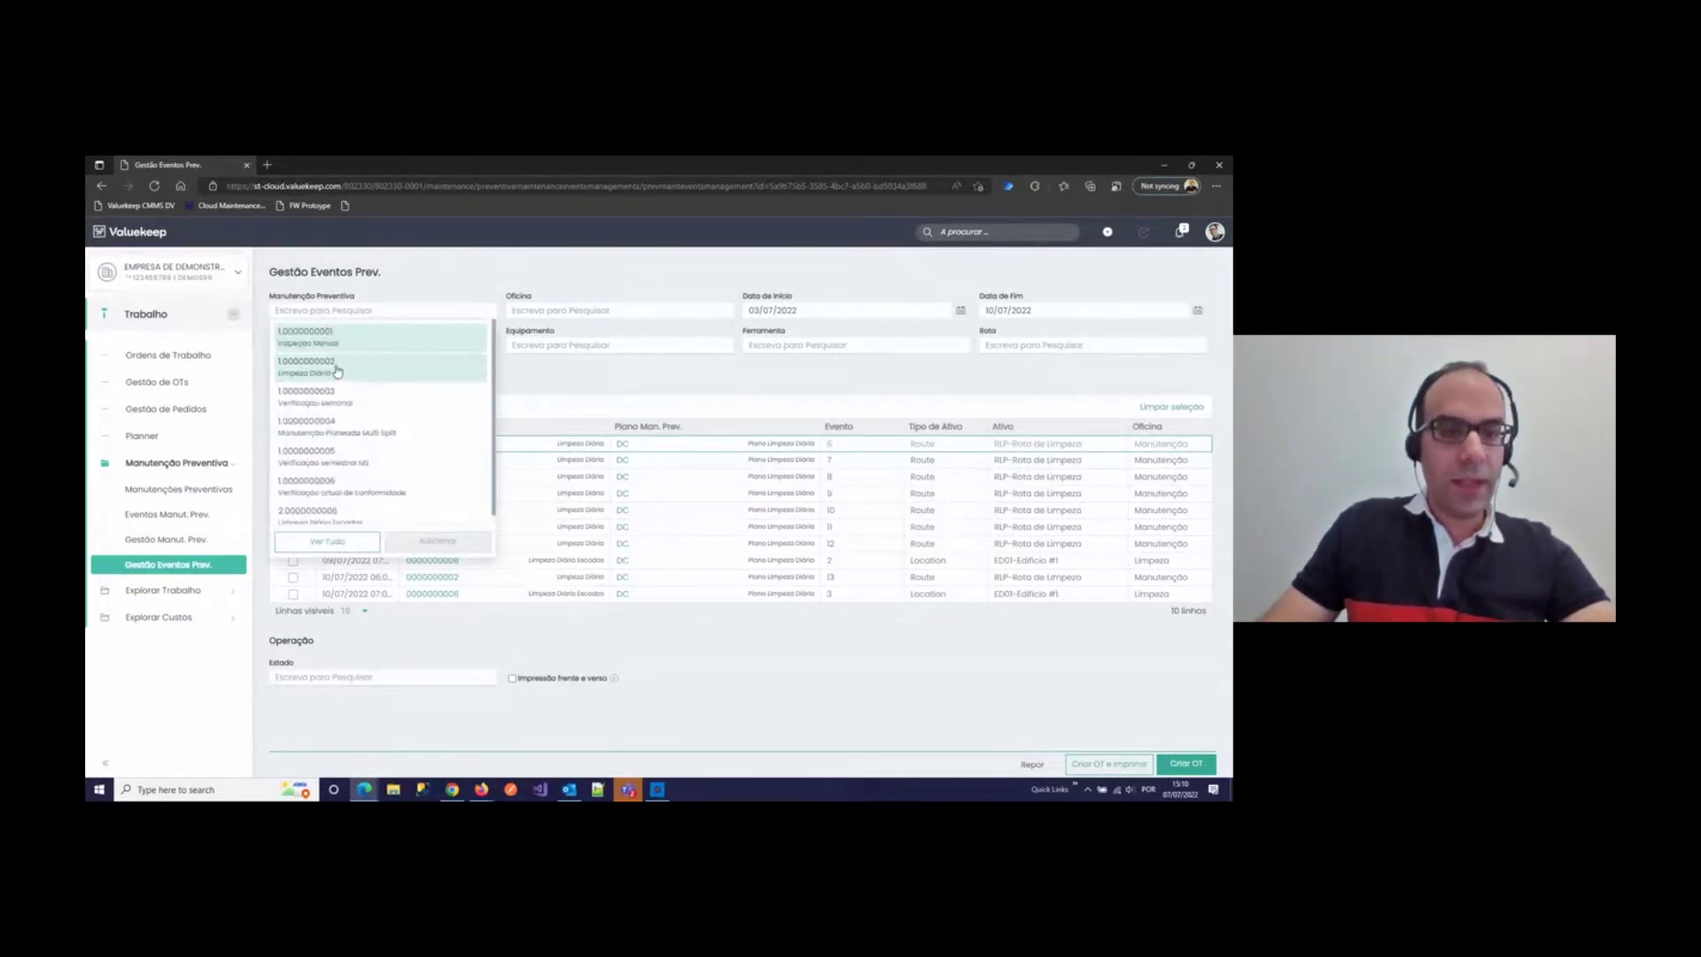
Step: Filter the events by preventive maintenance 1.0000000002 (Limpeza Diária) with start date 01/06/2022, accepting the loss of the current selection
left_click(335, 371)
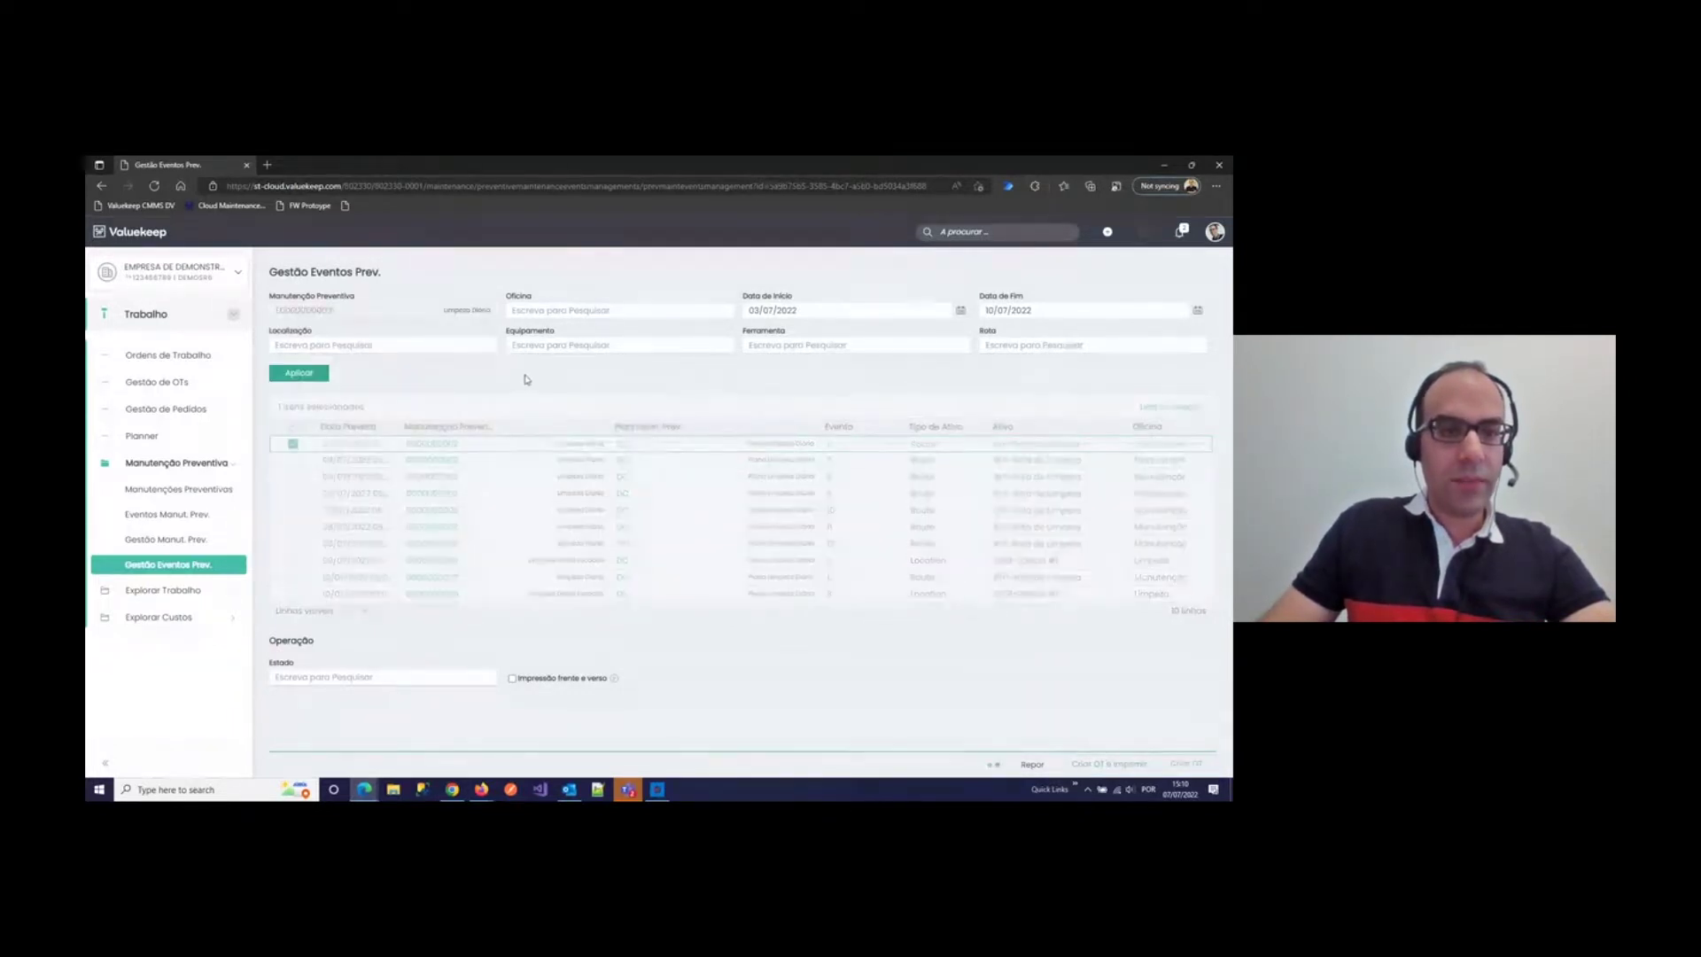
left_click(961, 312)
left_click(876, 340)
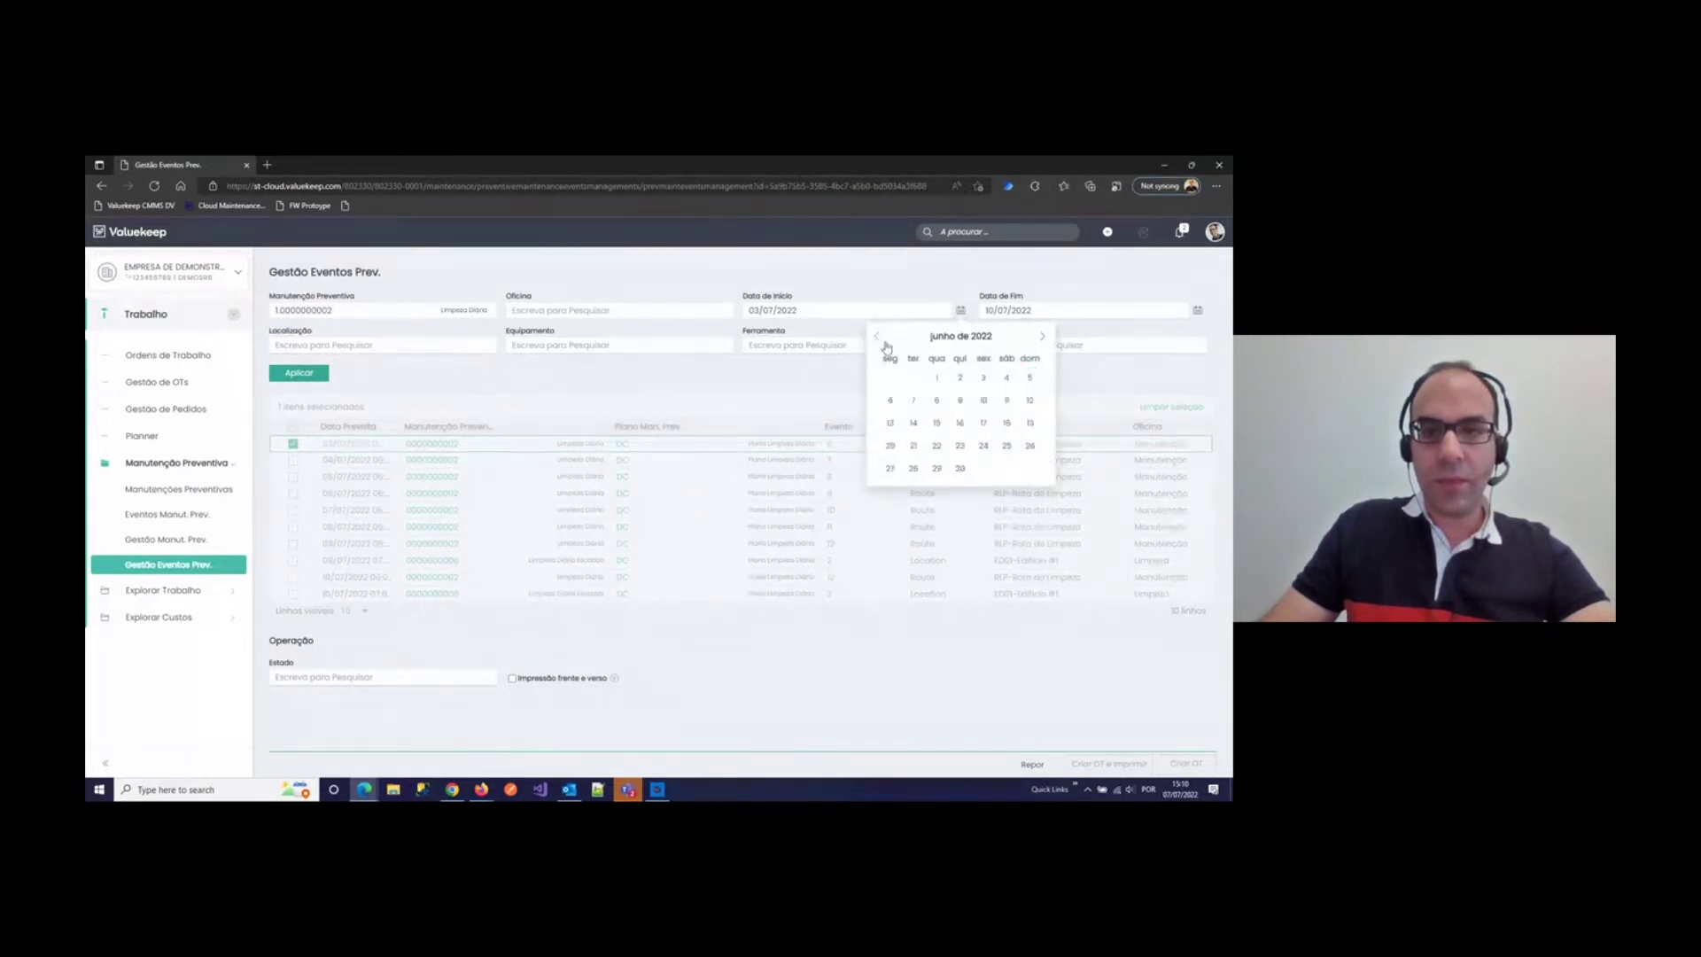
left_click(937, 379)
left_click(299, 373)
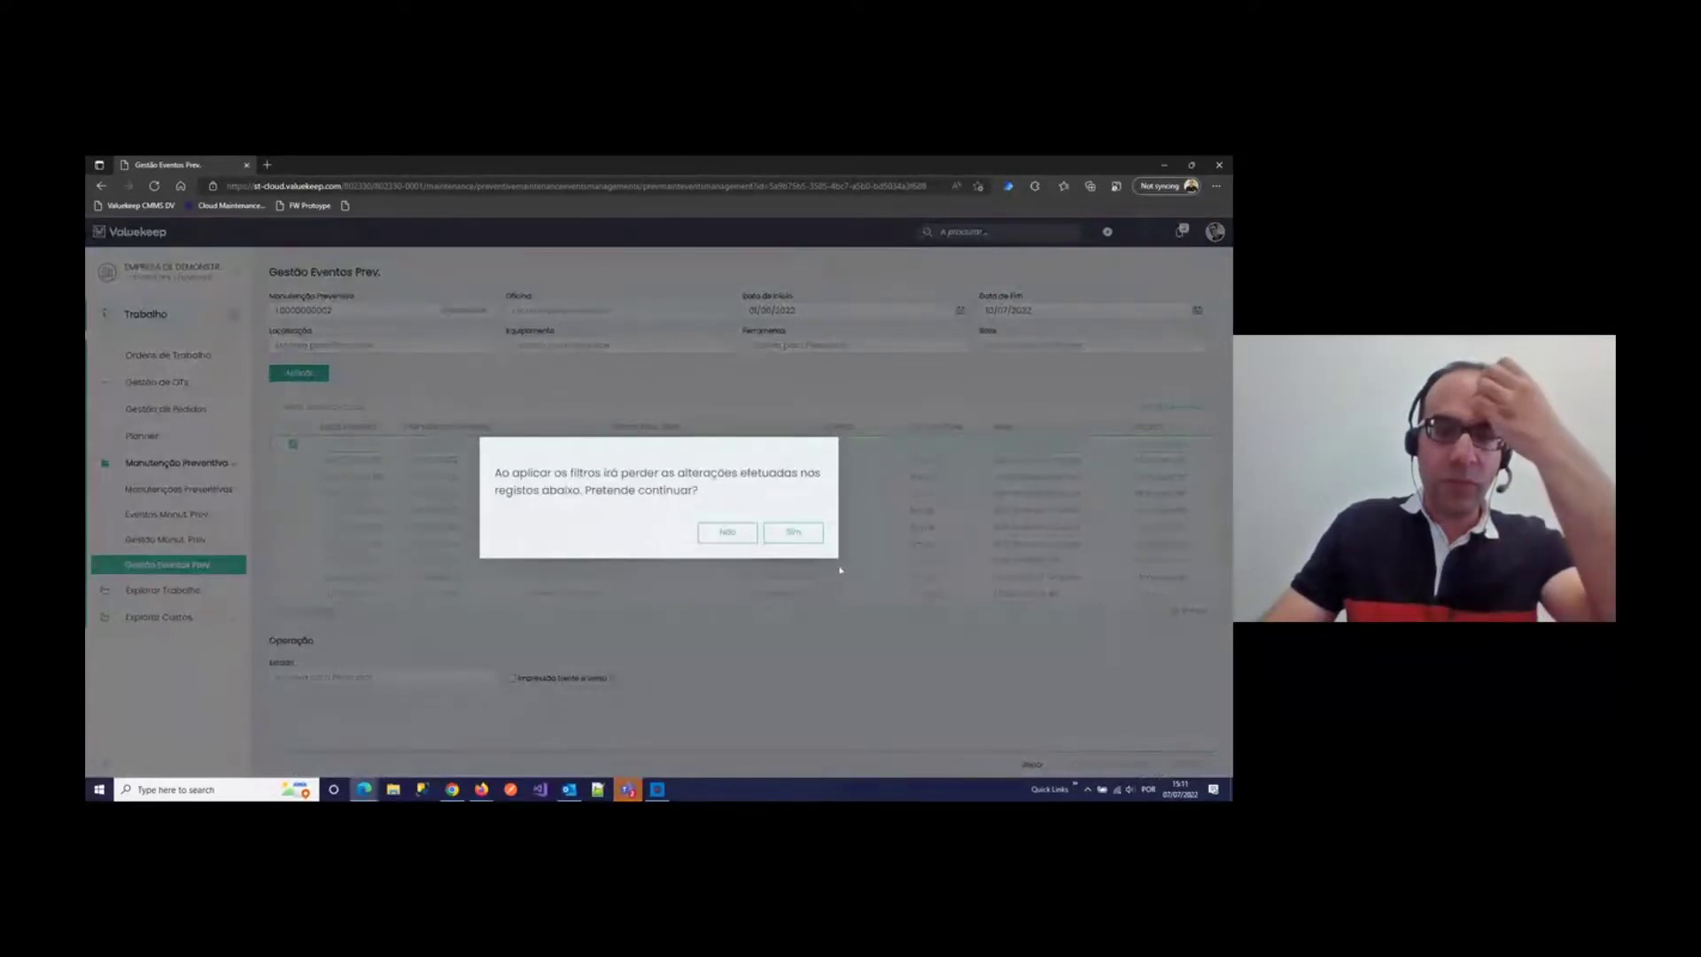
left_click(795, 533)
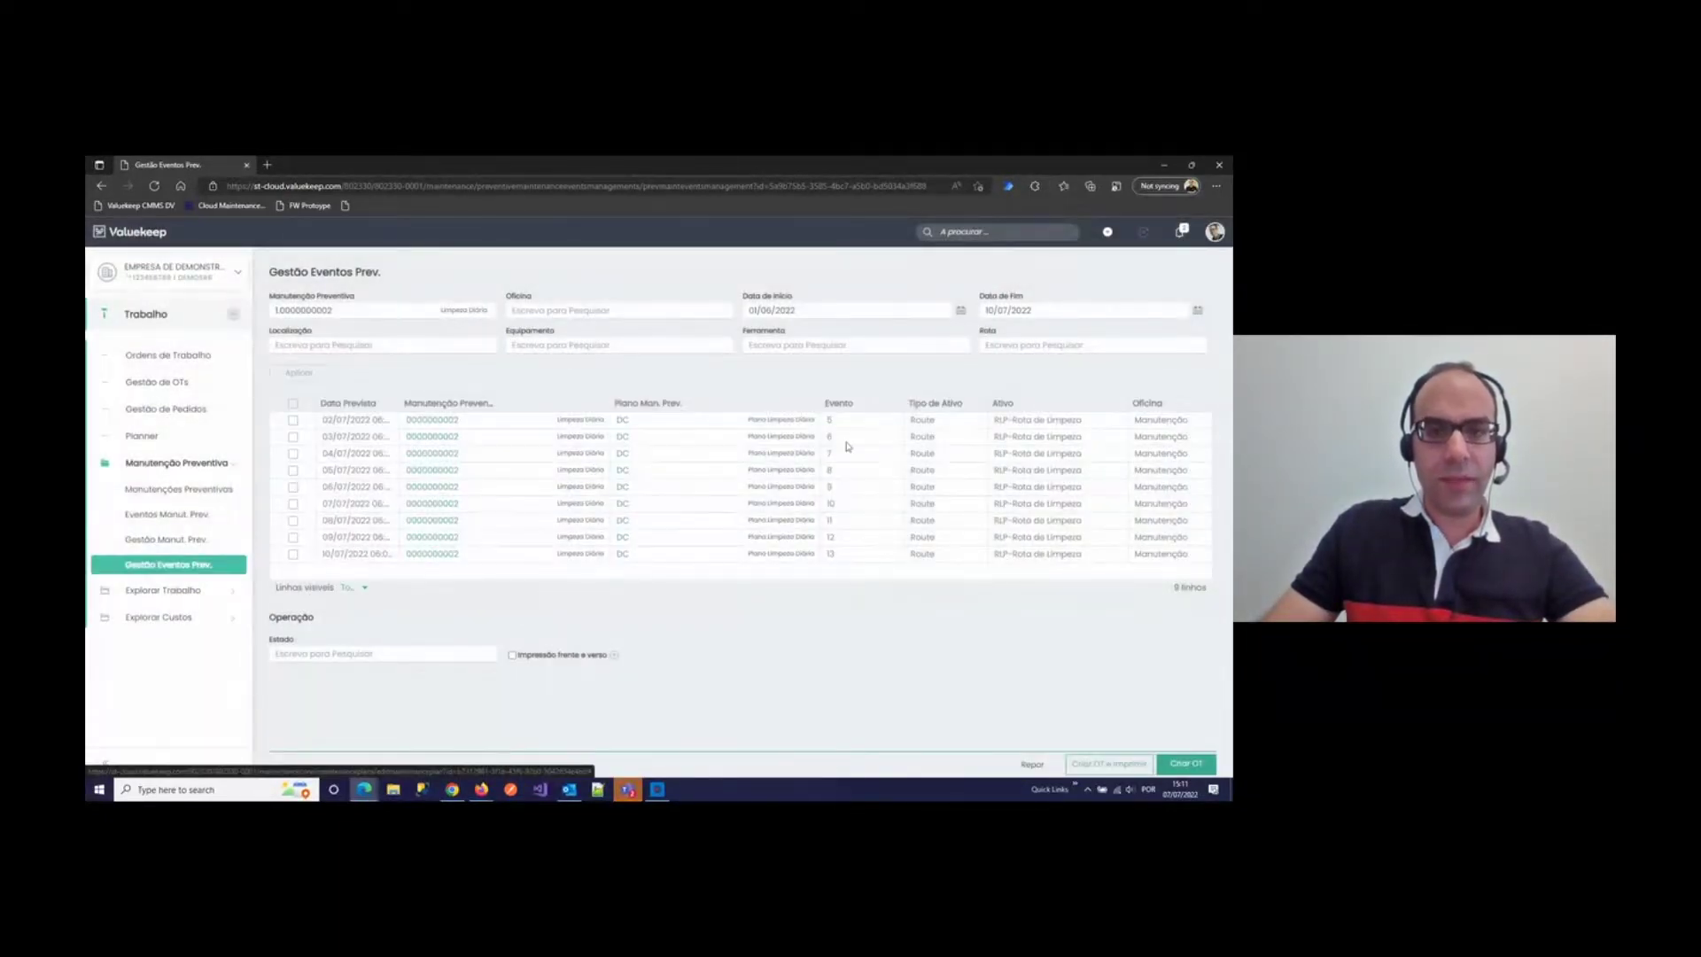
Step: Select the first four filtered events and deselect all of them except the 02/07/2022 event
left_click(293, 423)
left_click(293, 441)
left_click(293, 455)
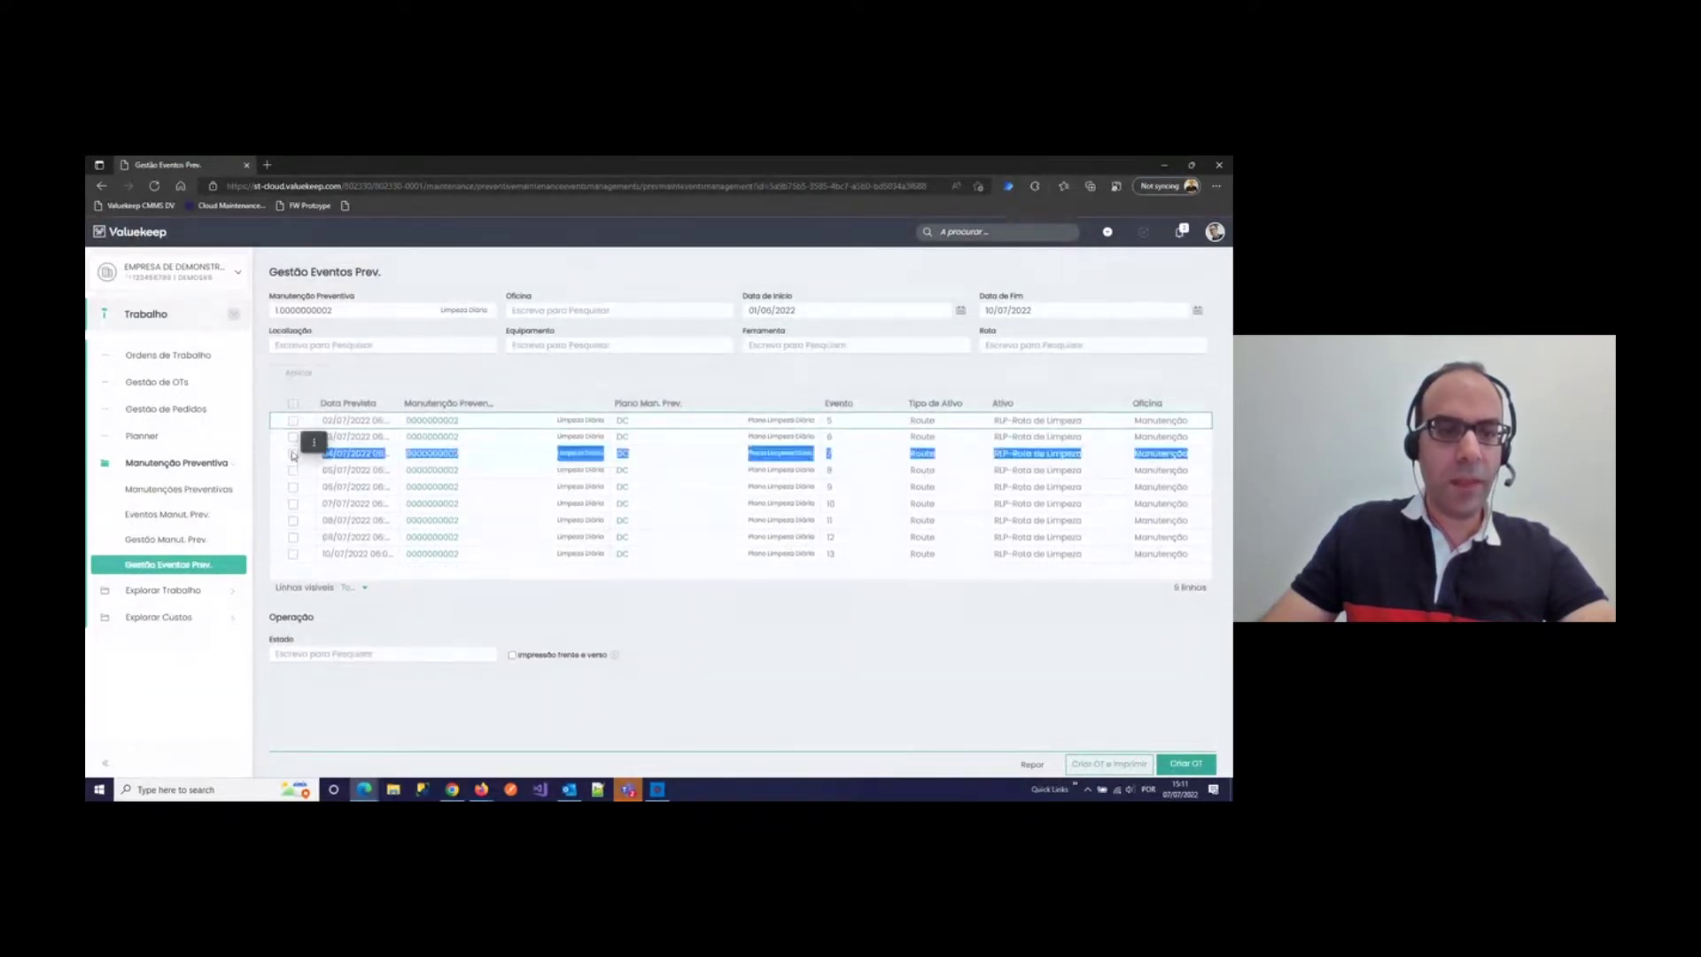
left_click(293, 421)
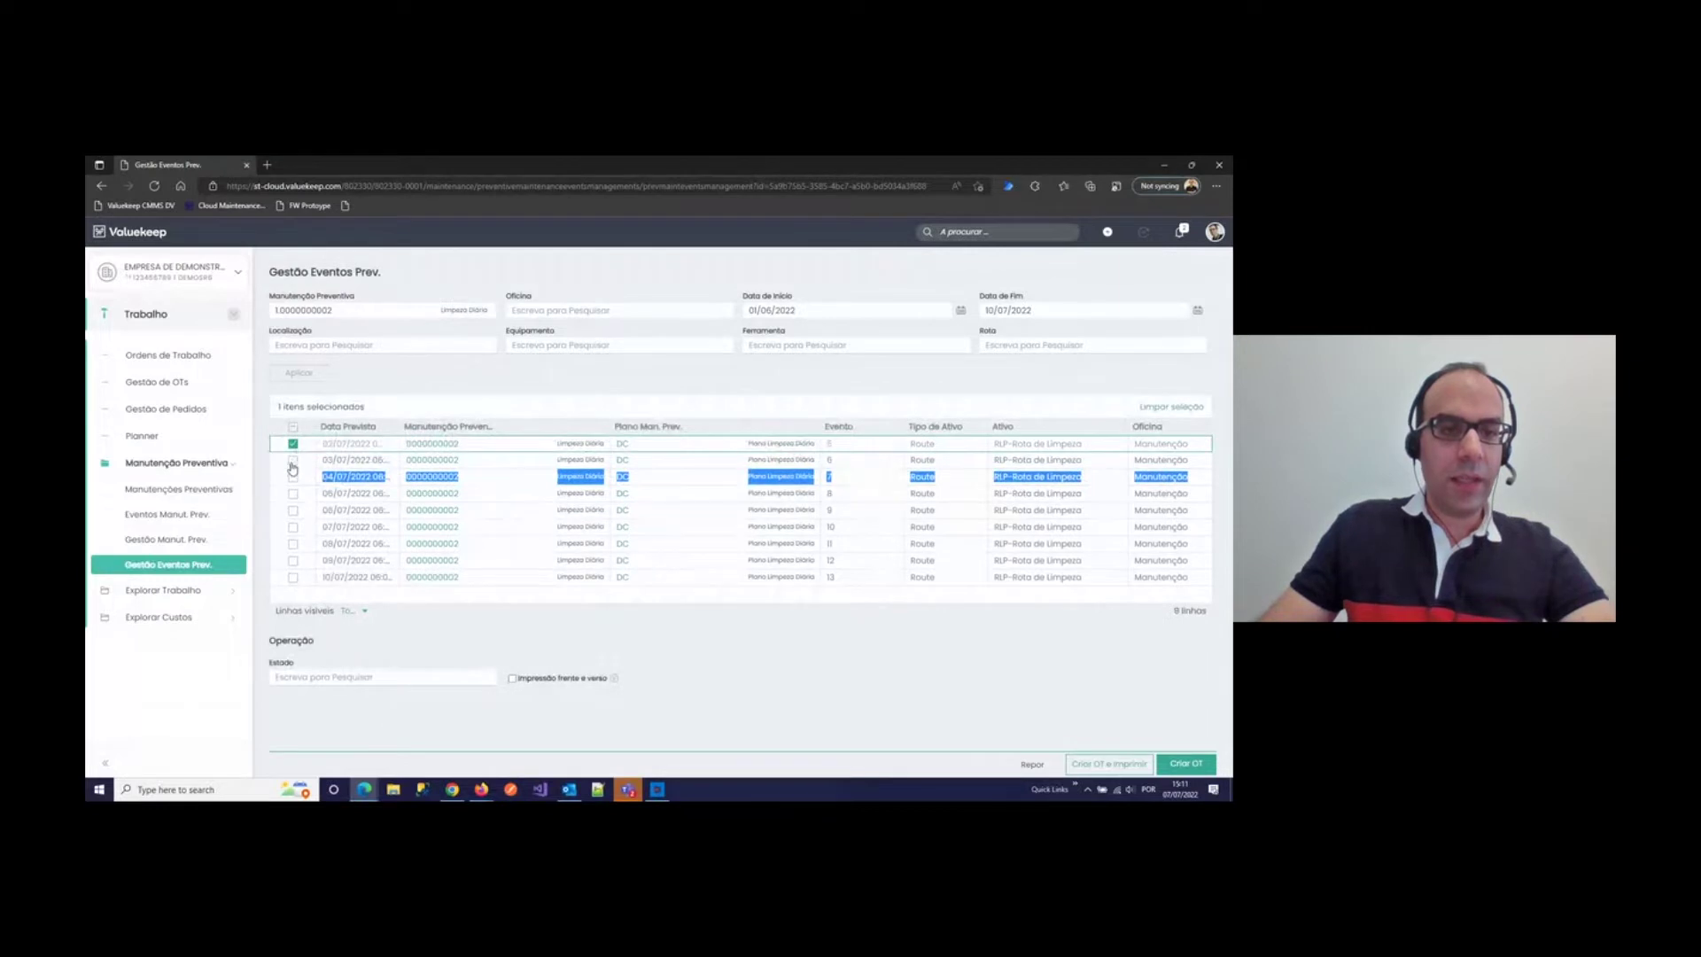
left_click(293, 481)
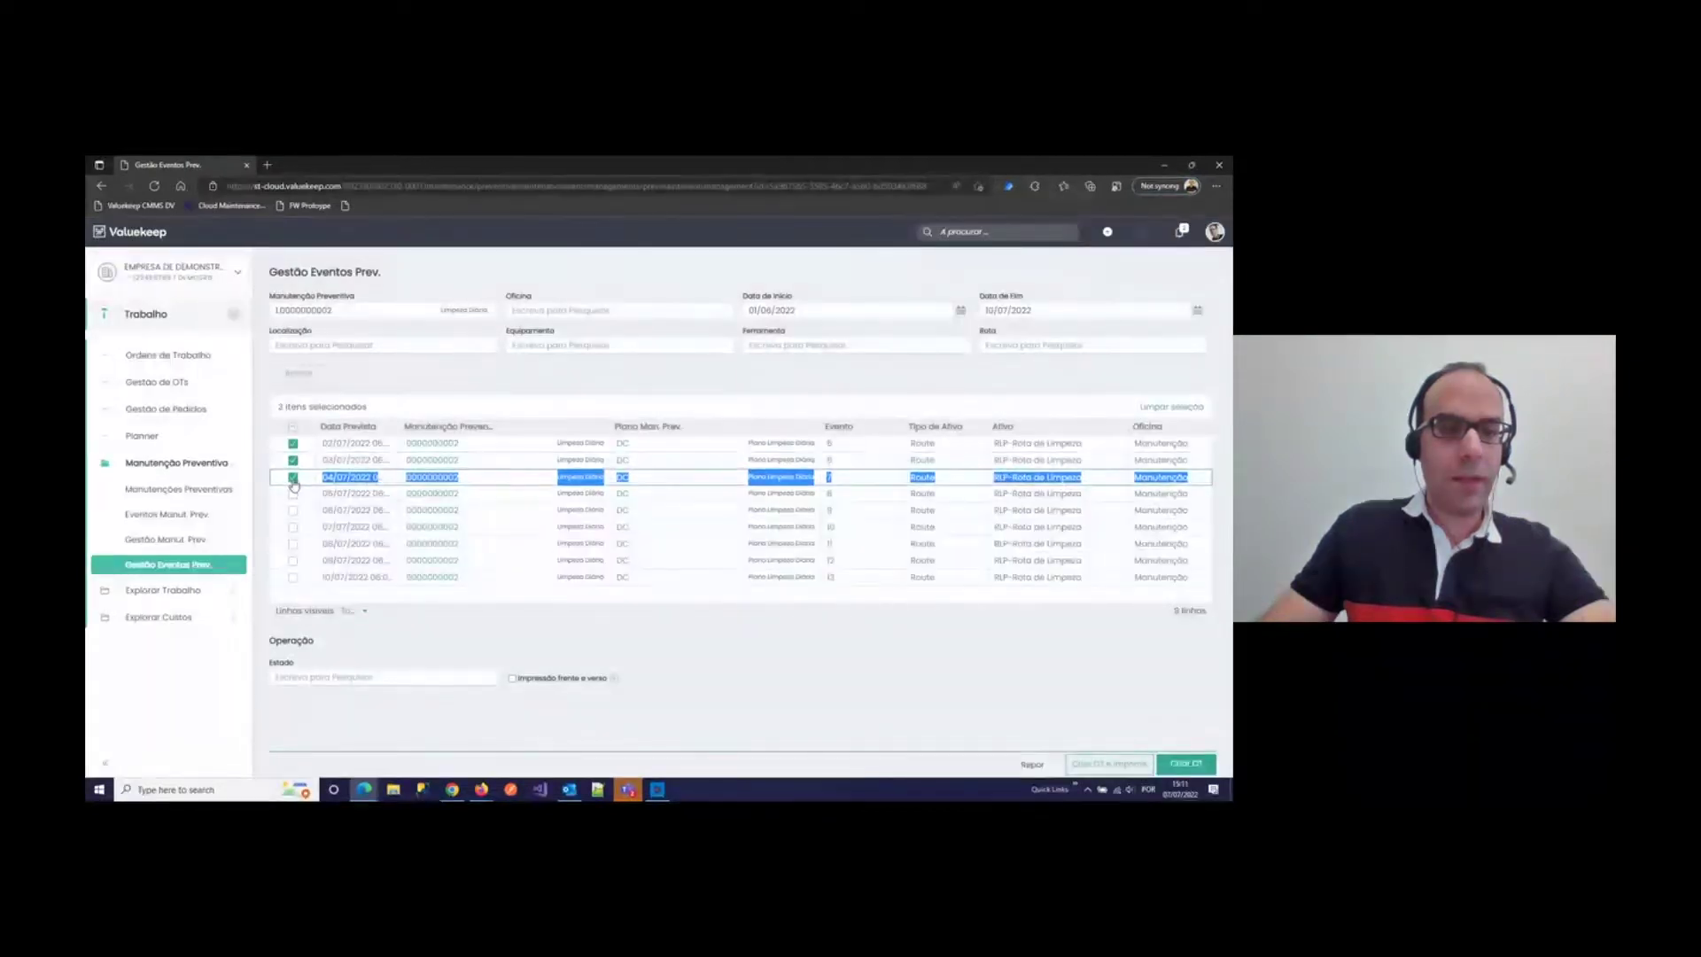
left_click(293, 496)
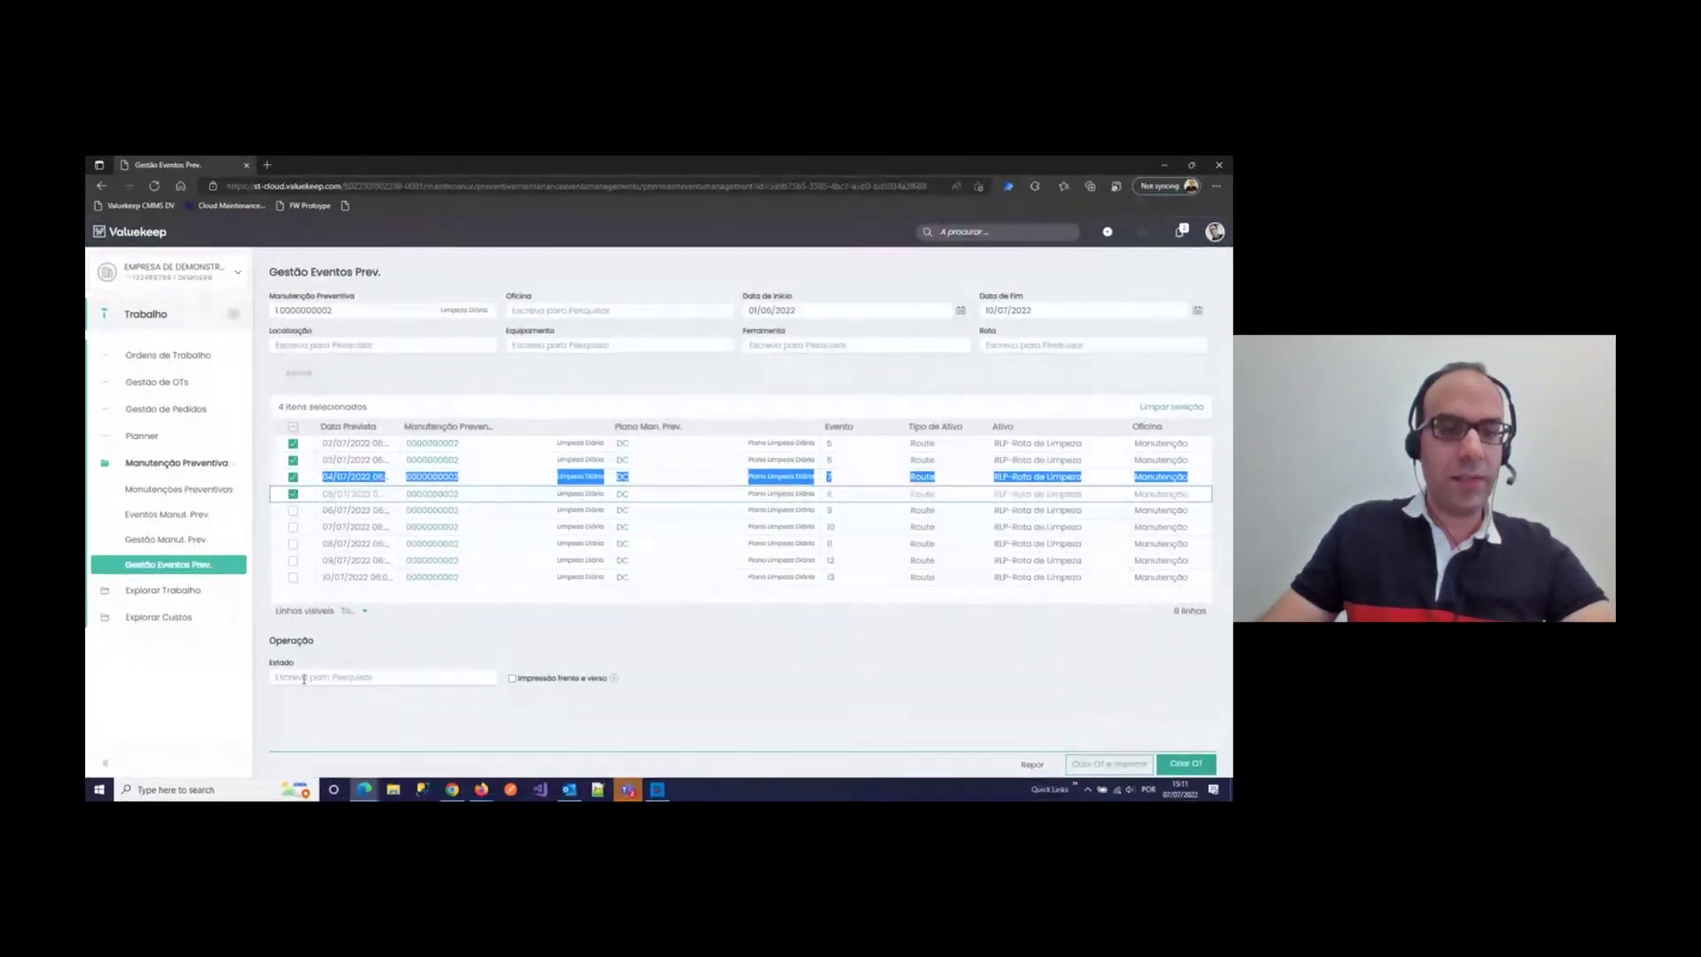
left_click(293, 493)
left_click(293, 476)
left_click(292, 460)
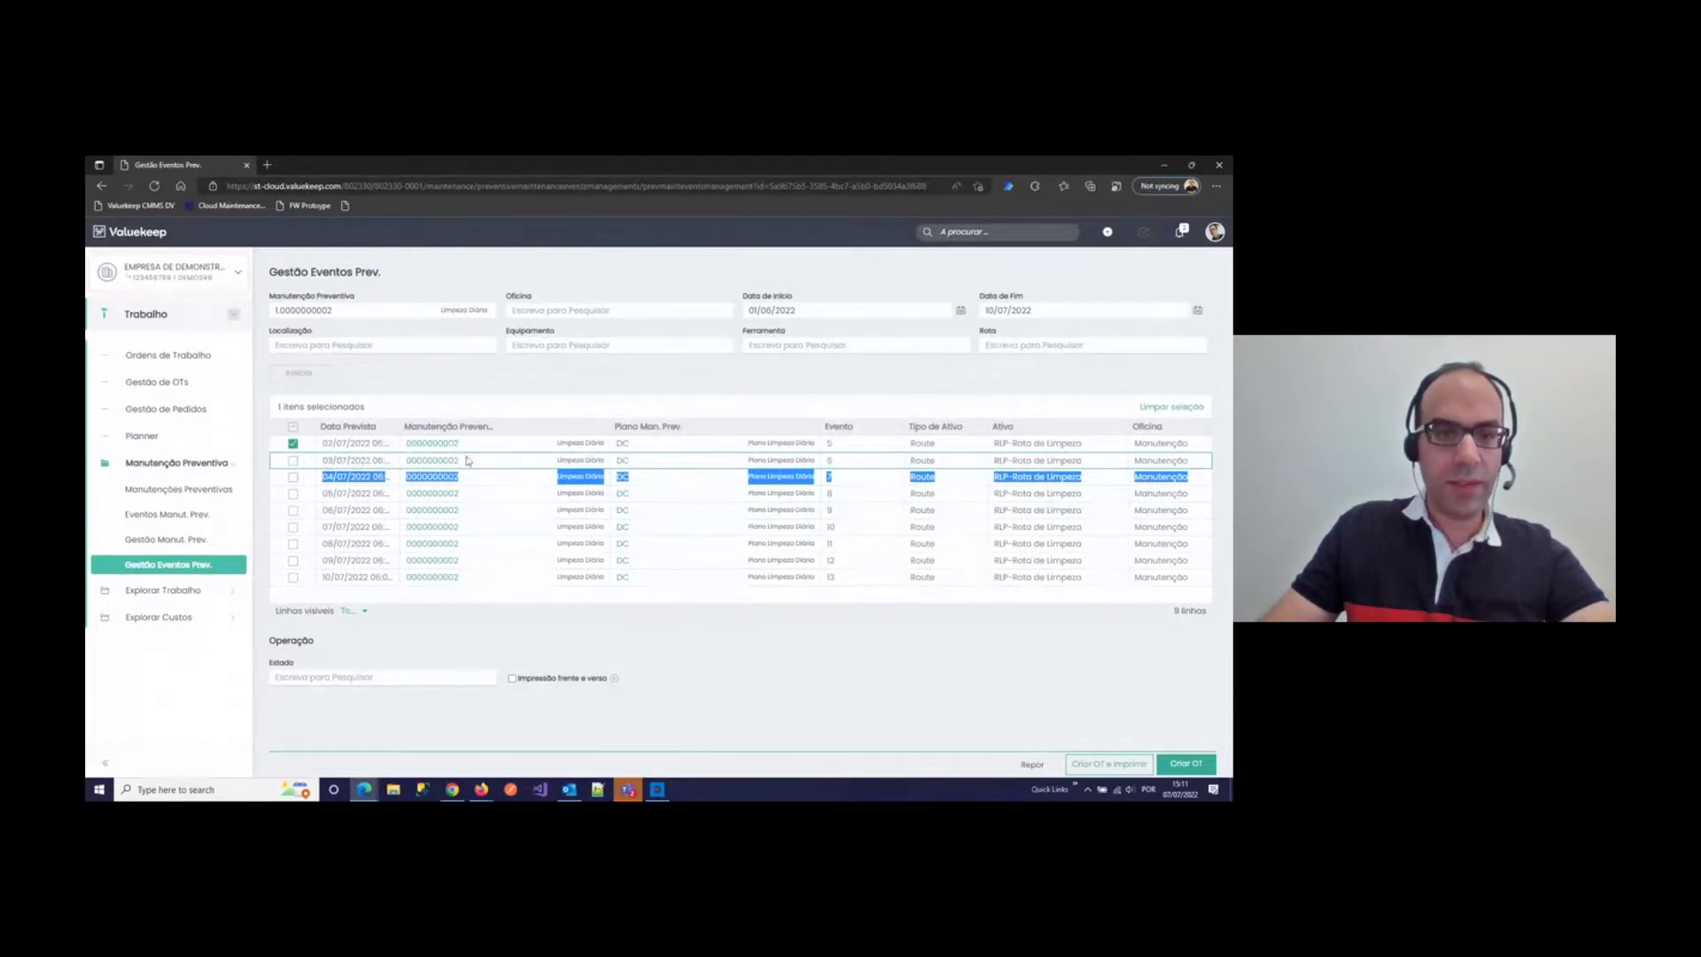
Step: Create the selected event's work order with Estado OT01 (Novo) and check its processing in the notifications
left_click(370, 677)
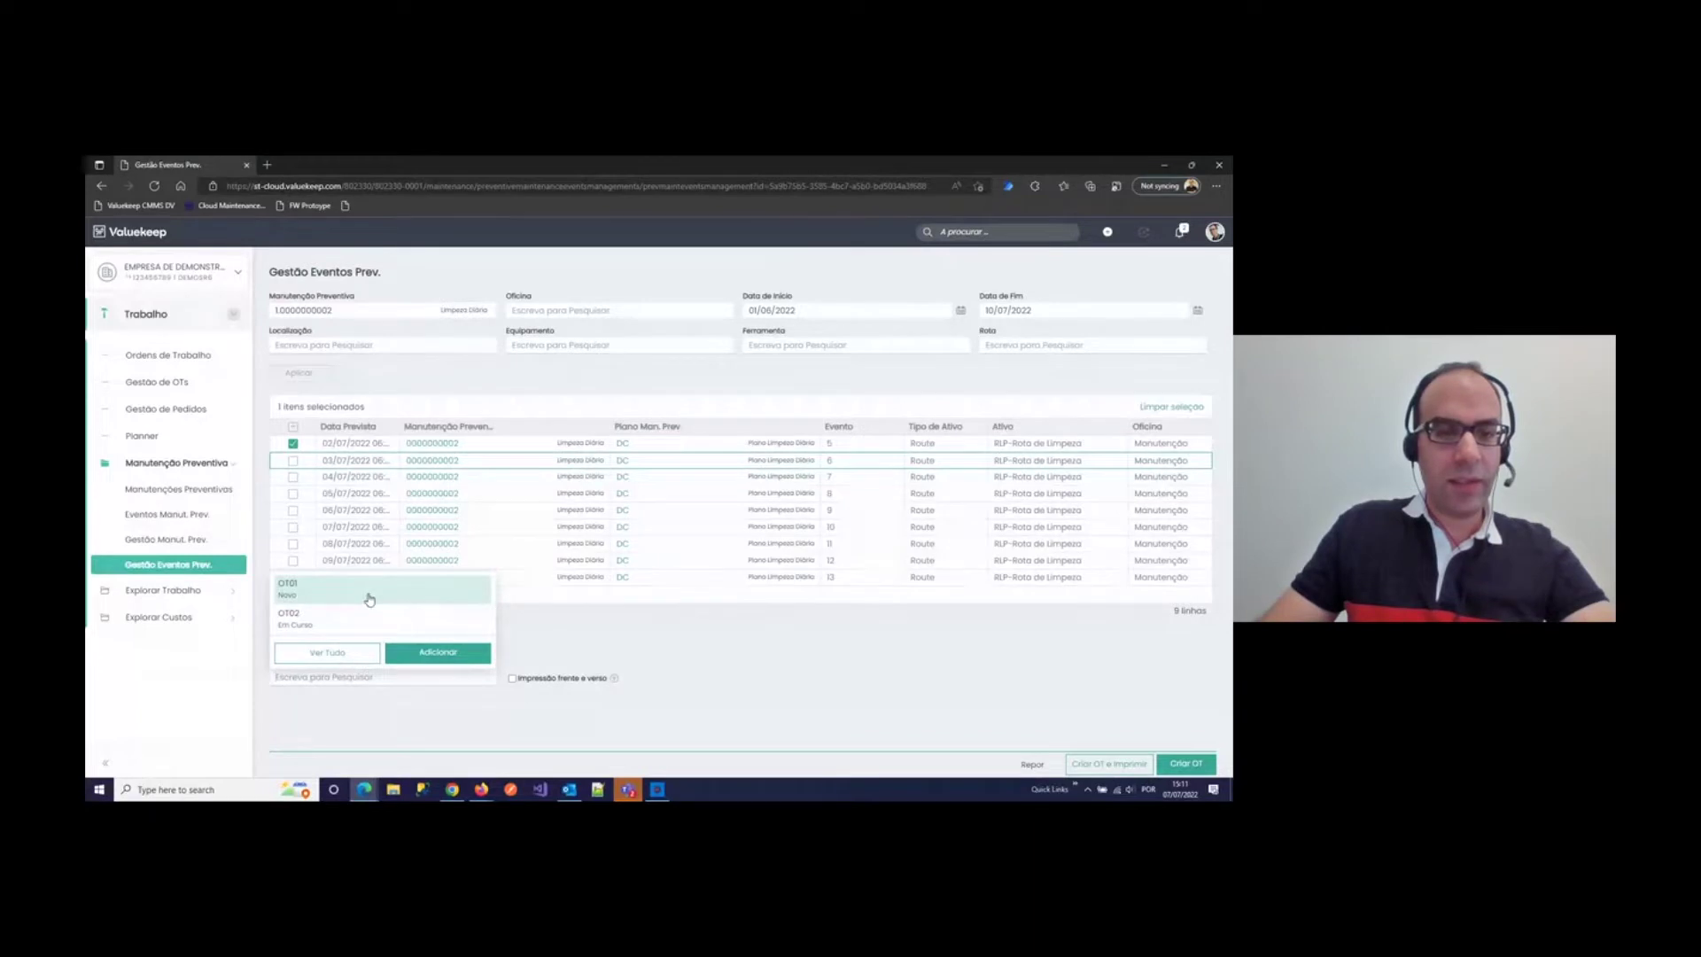
left_click(369, 599)
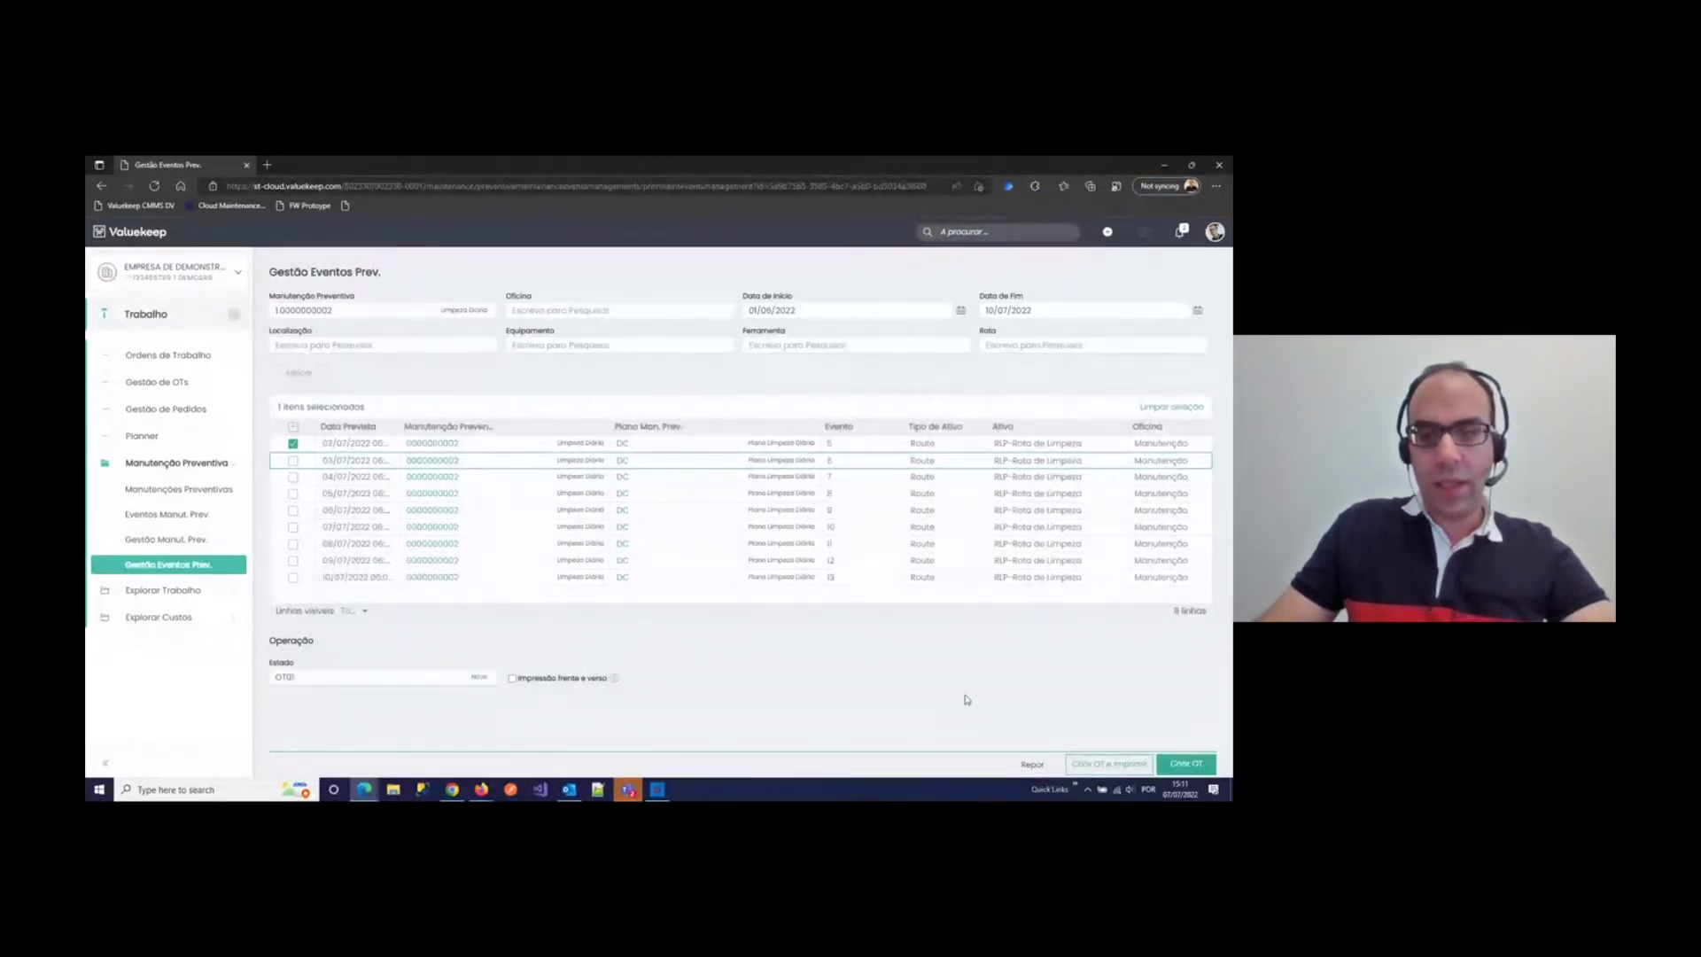
left_click(1187, 764)
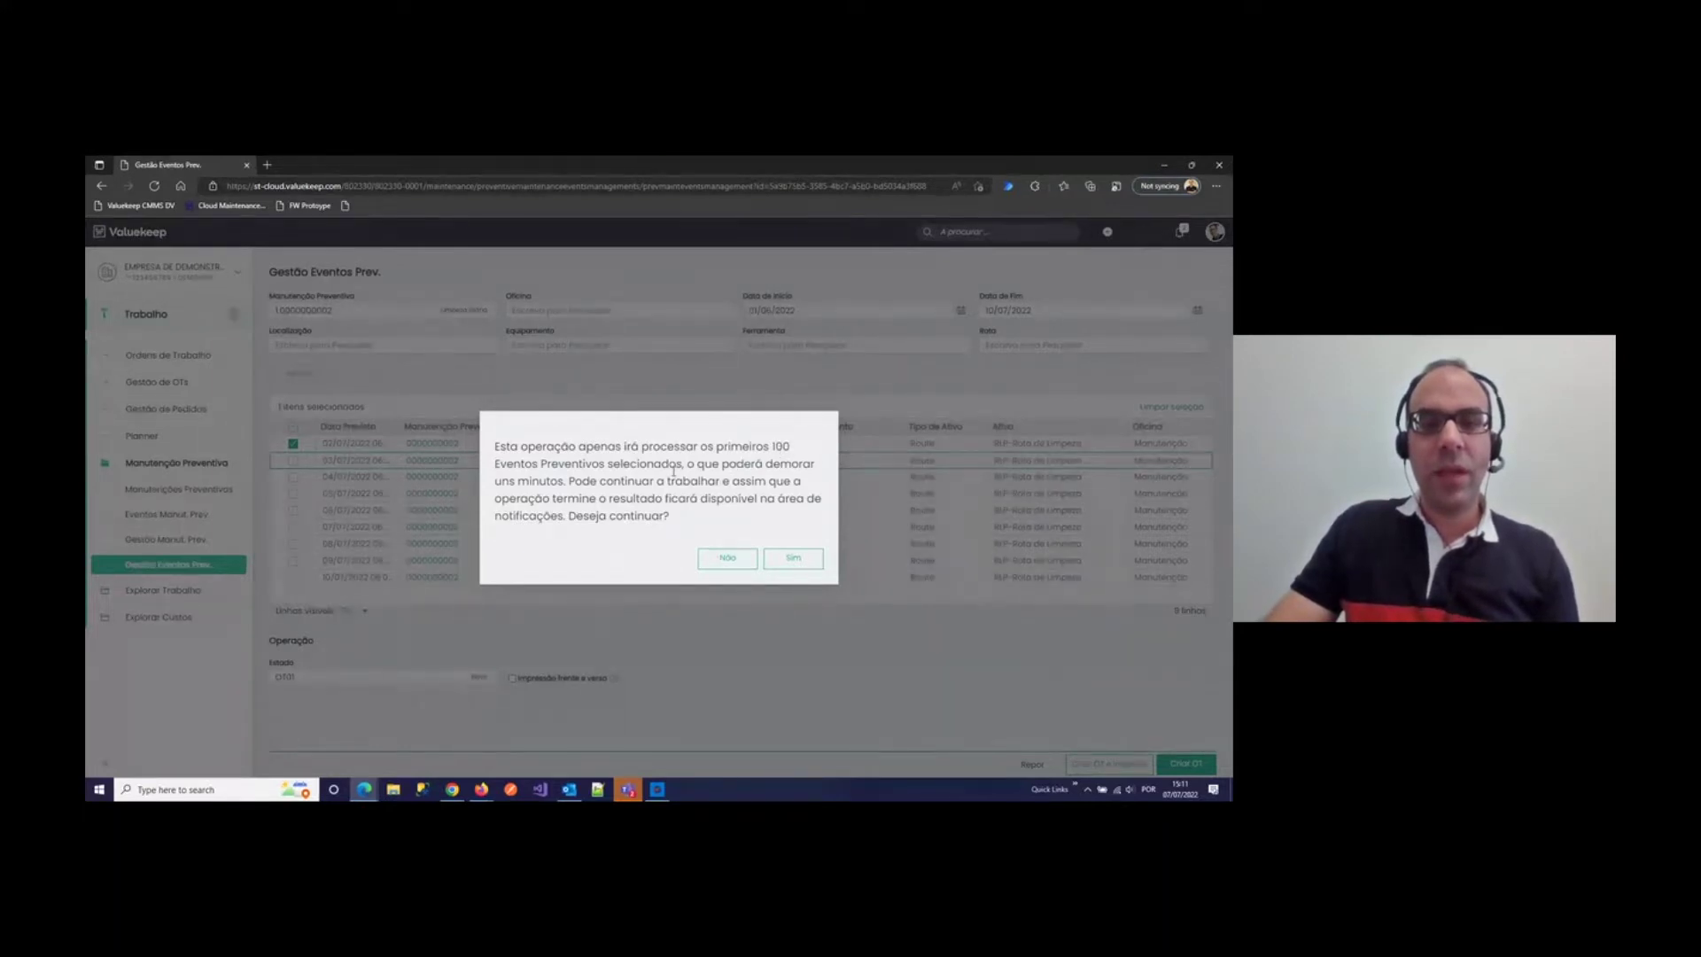
left_click(788, 560)
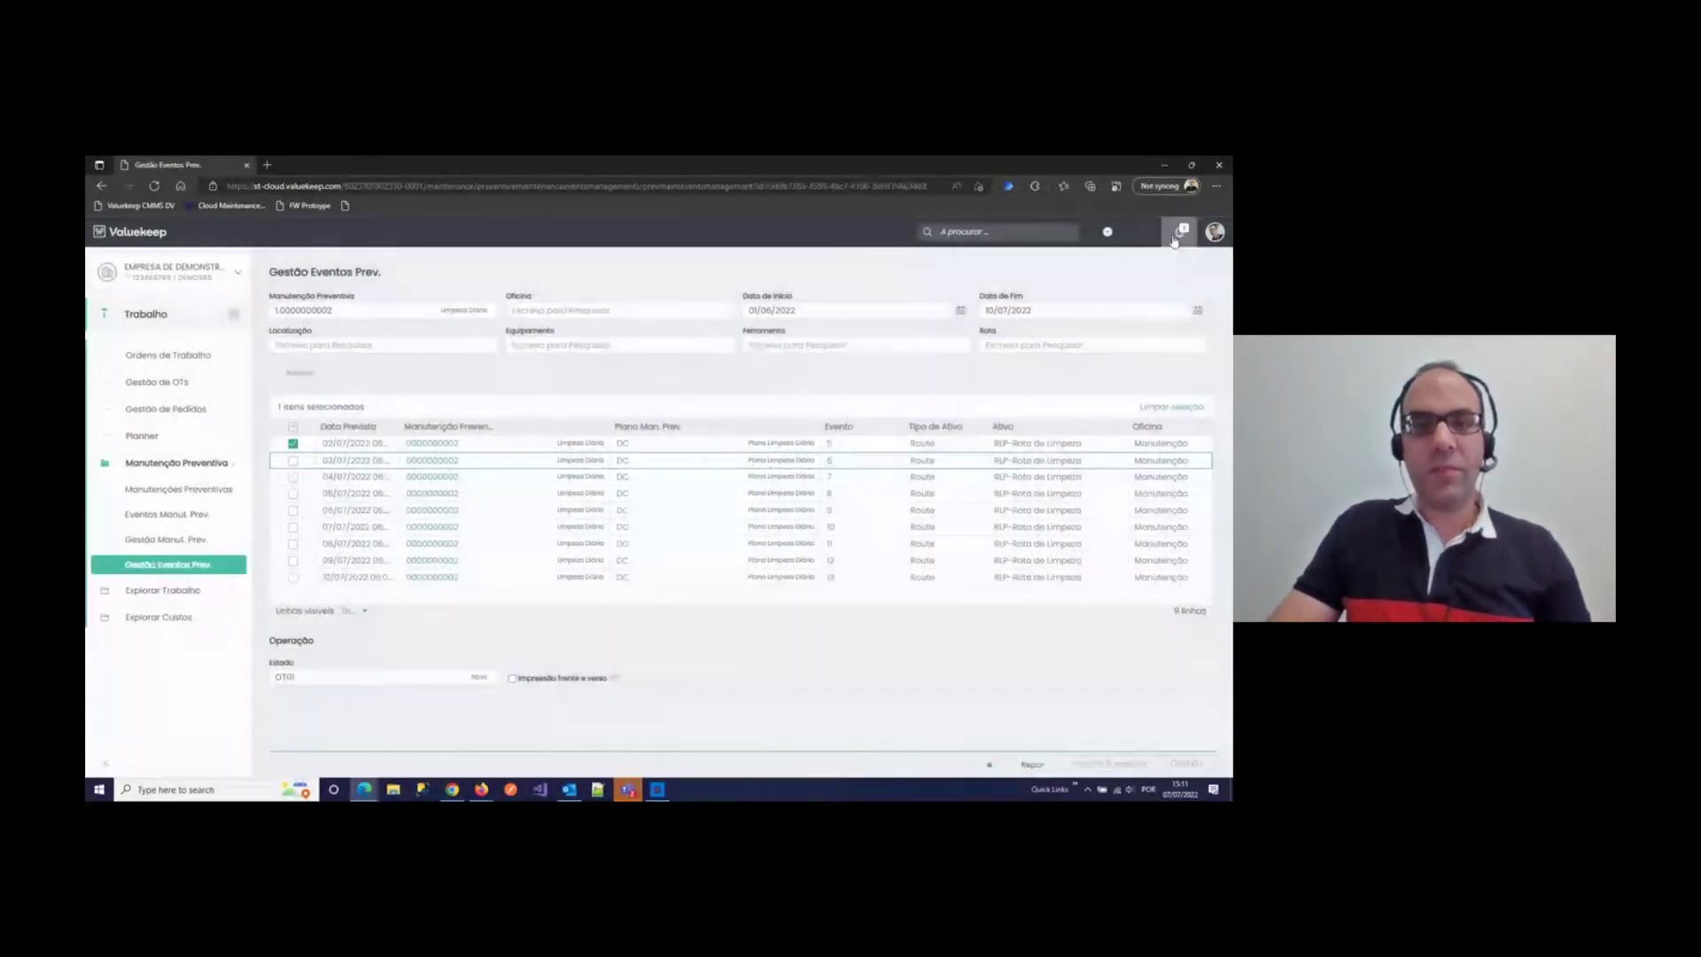
left_click(1182, 232)
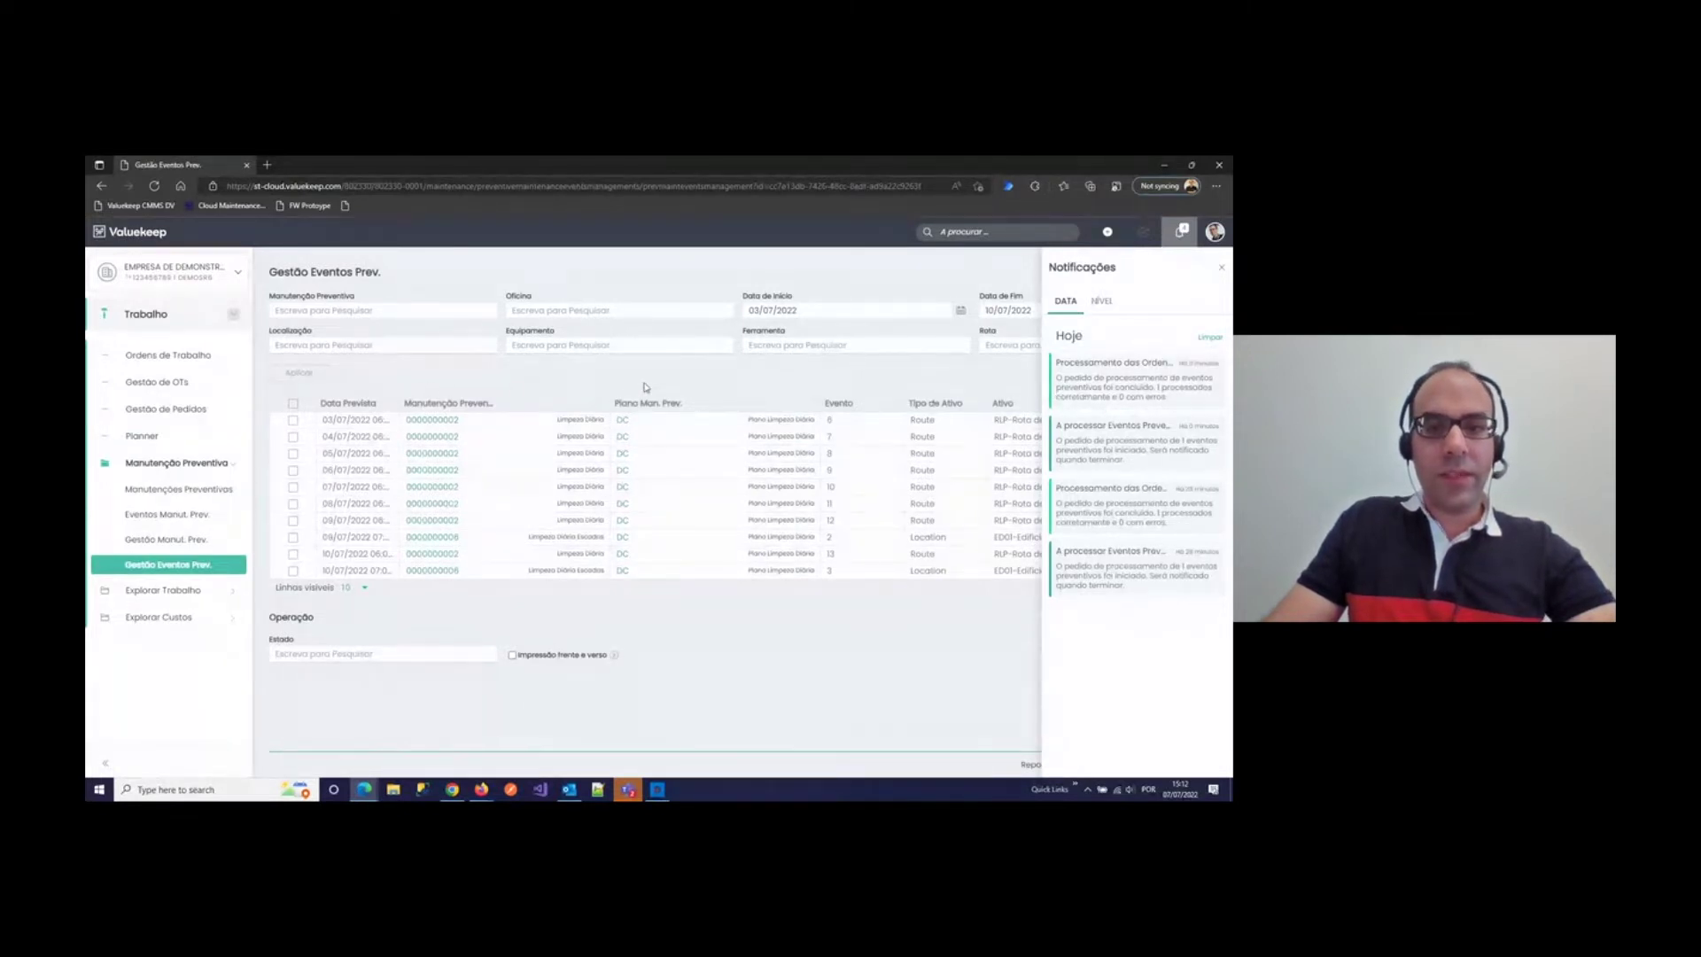
left_click(646, 386)
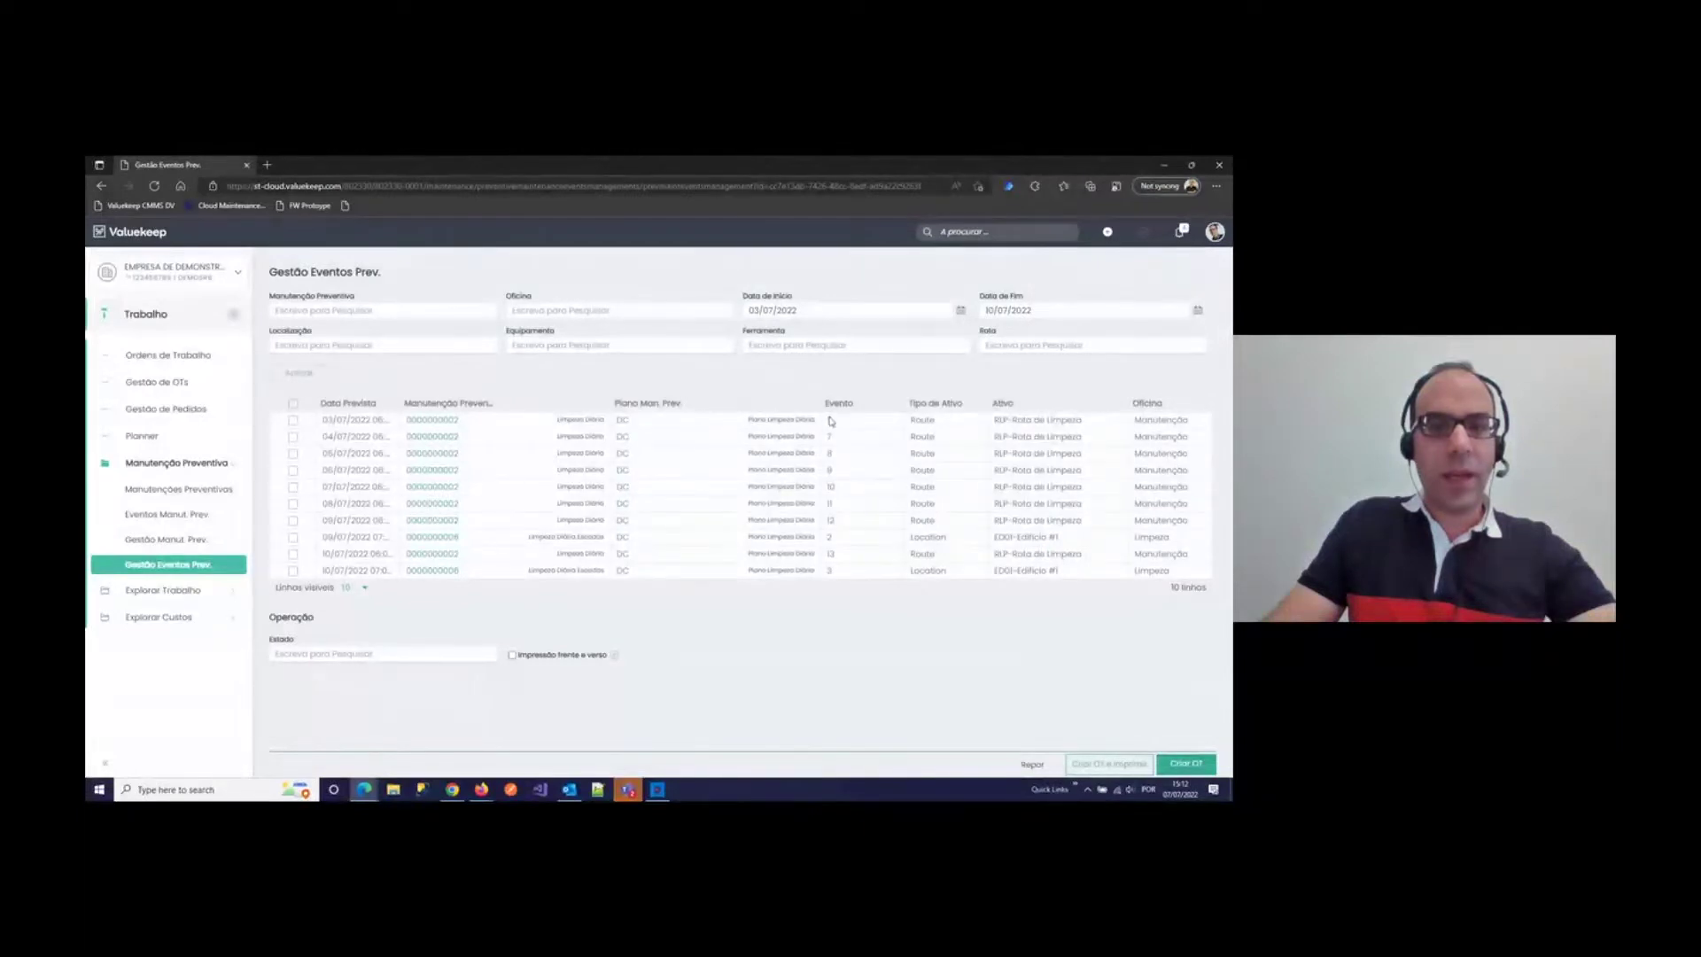
Step: Open Rastreabilidade da OT under Explorar Trabalho and add a descending secondary sort by Ordem de Trabalho
left_click(180, 589)
left_click(183, 515)
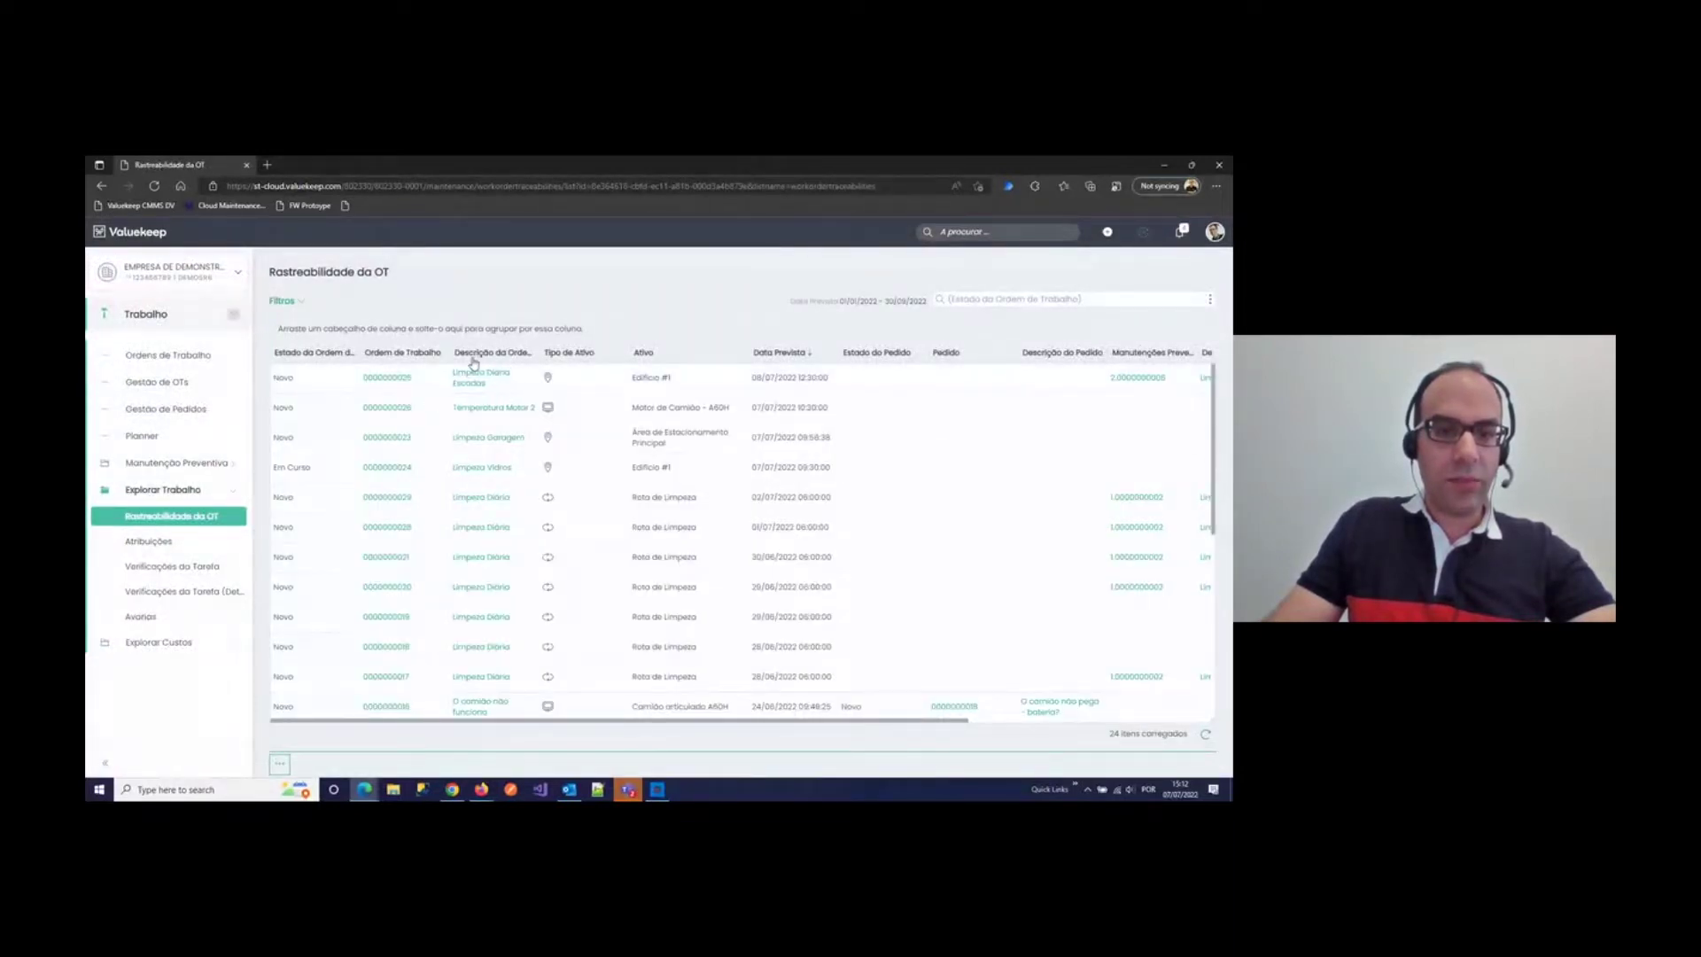
left_click(405, 354, "shift")
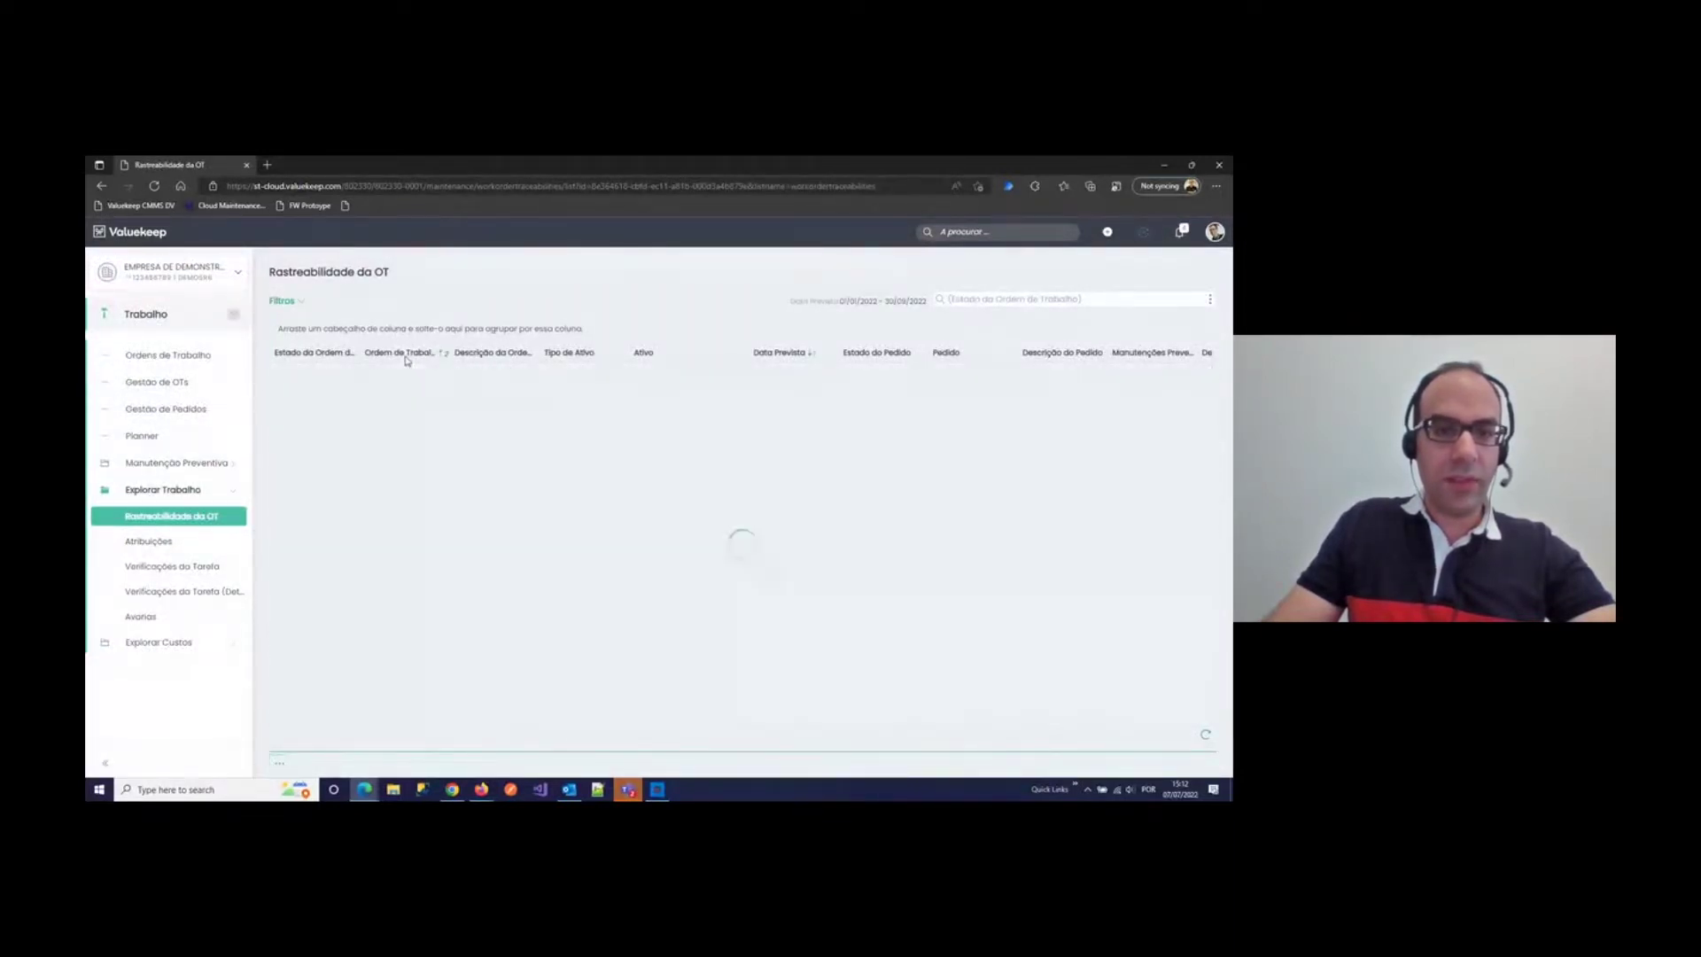
left_click(405, 355, "shift")
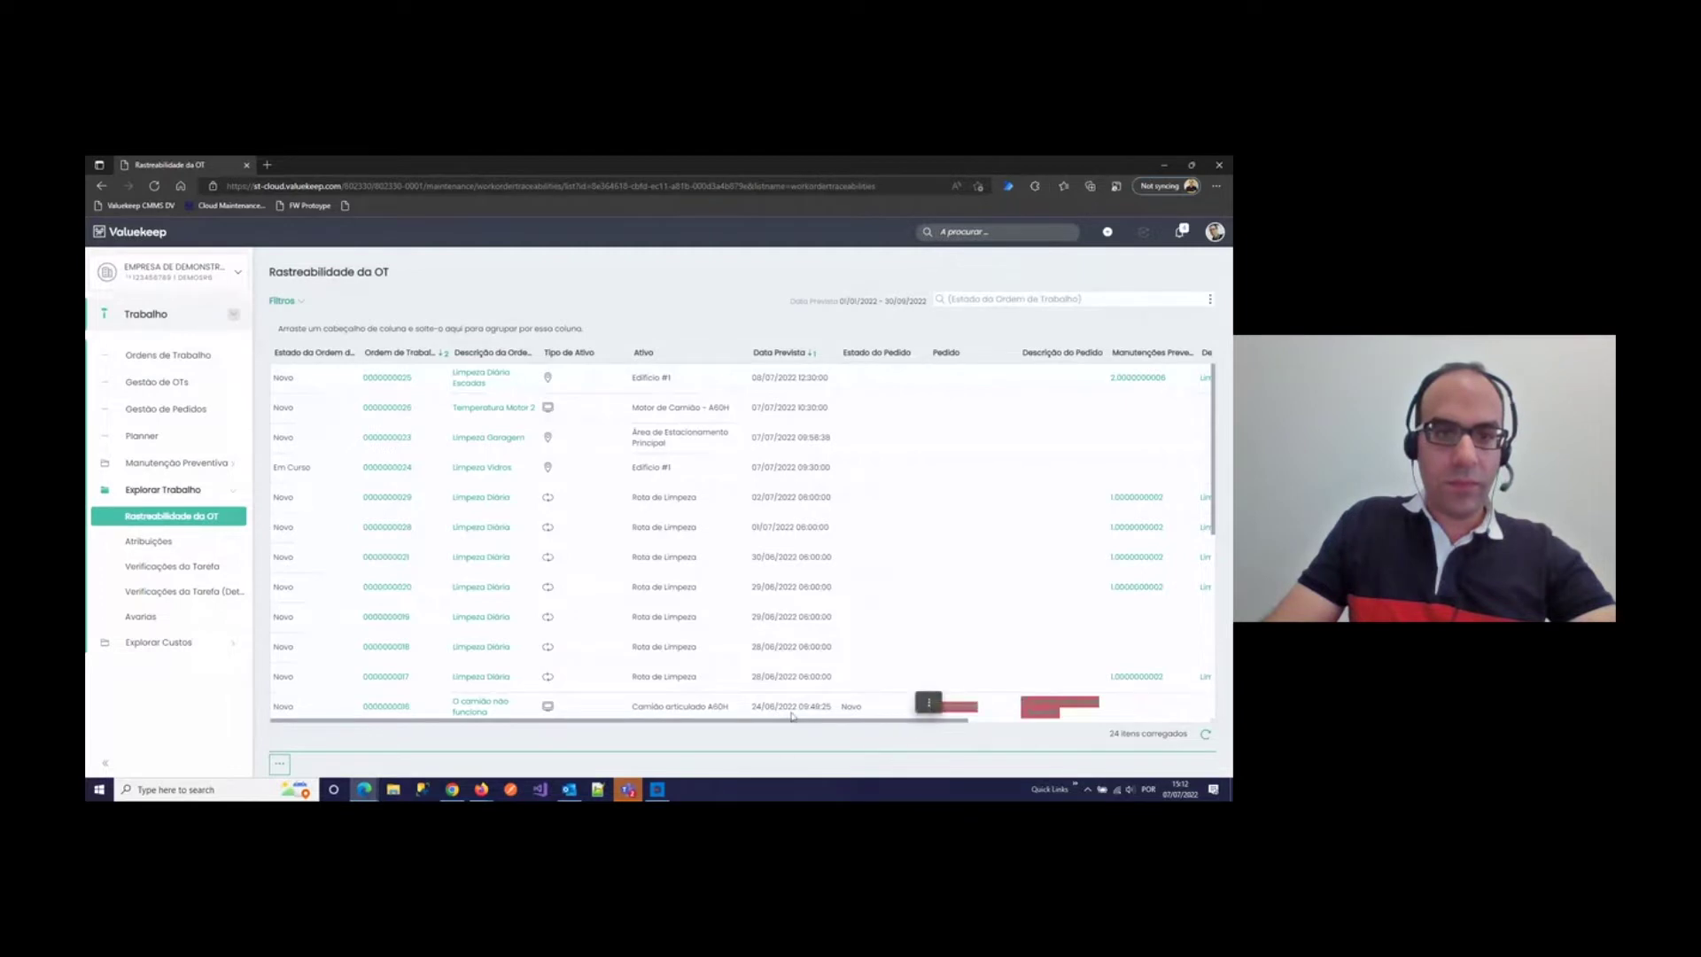
scroll(782, 713, "down", 1)
scroll(782, 722, "up", 1)
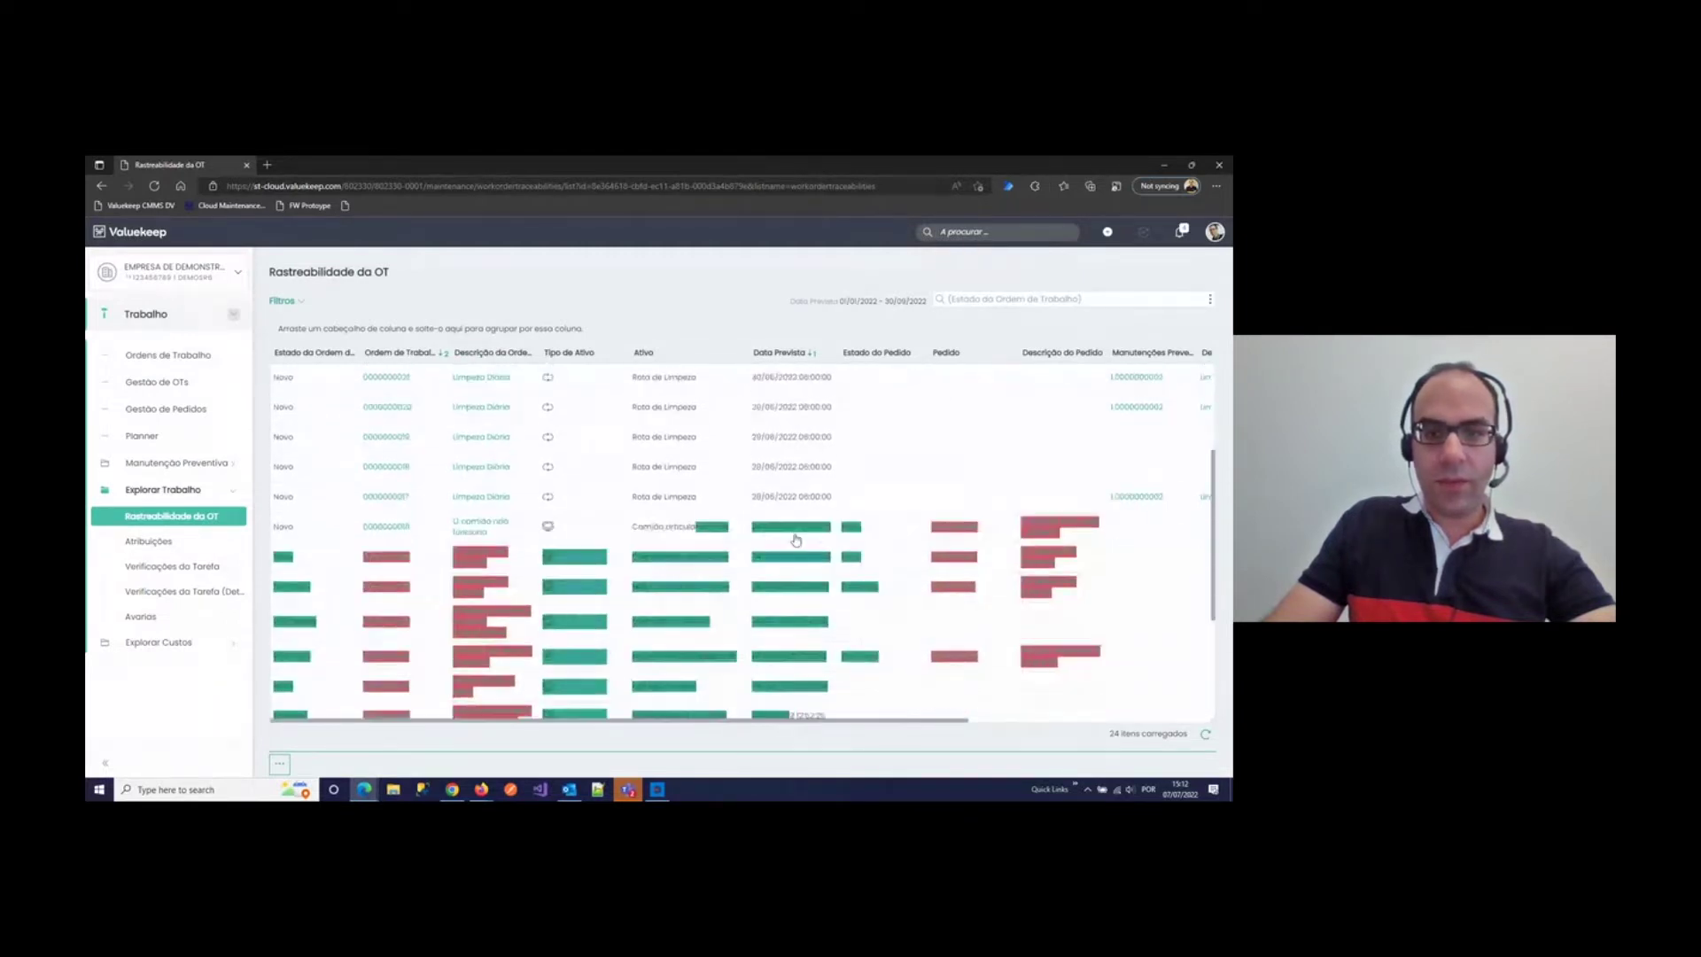
left_click_drag(890, 722, 595, 704)
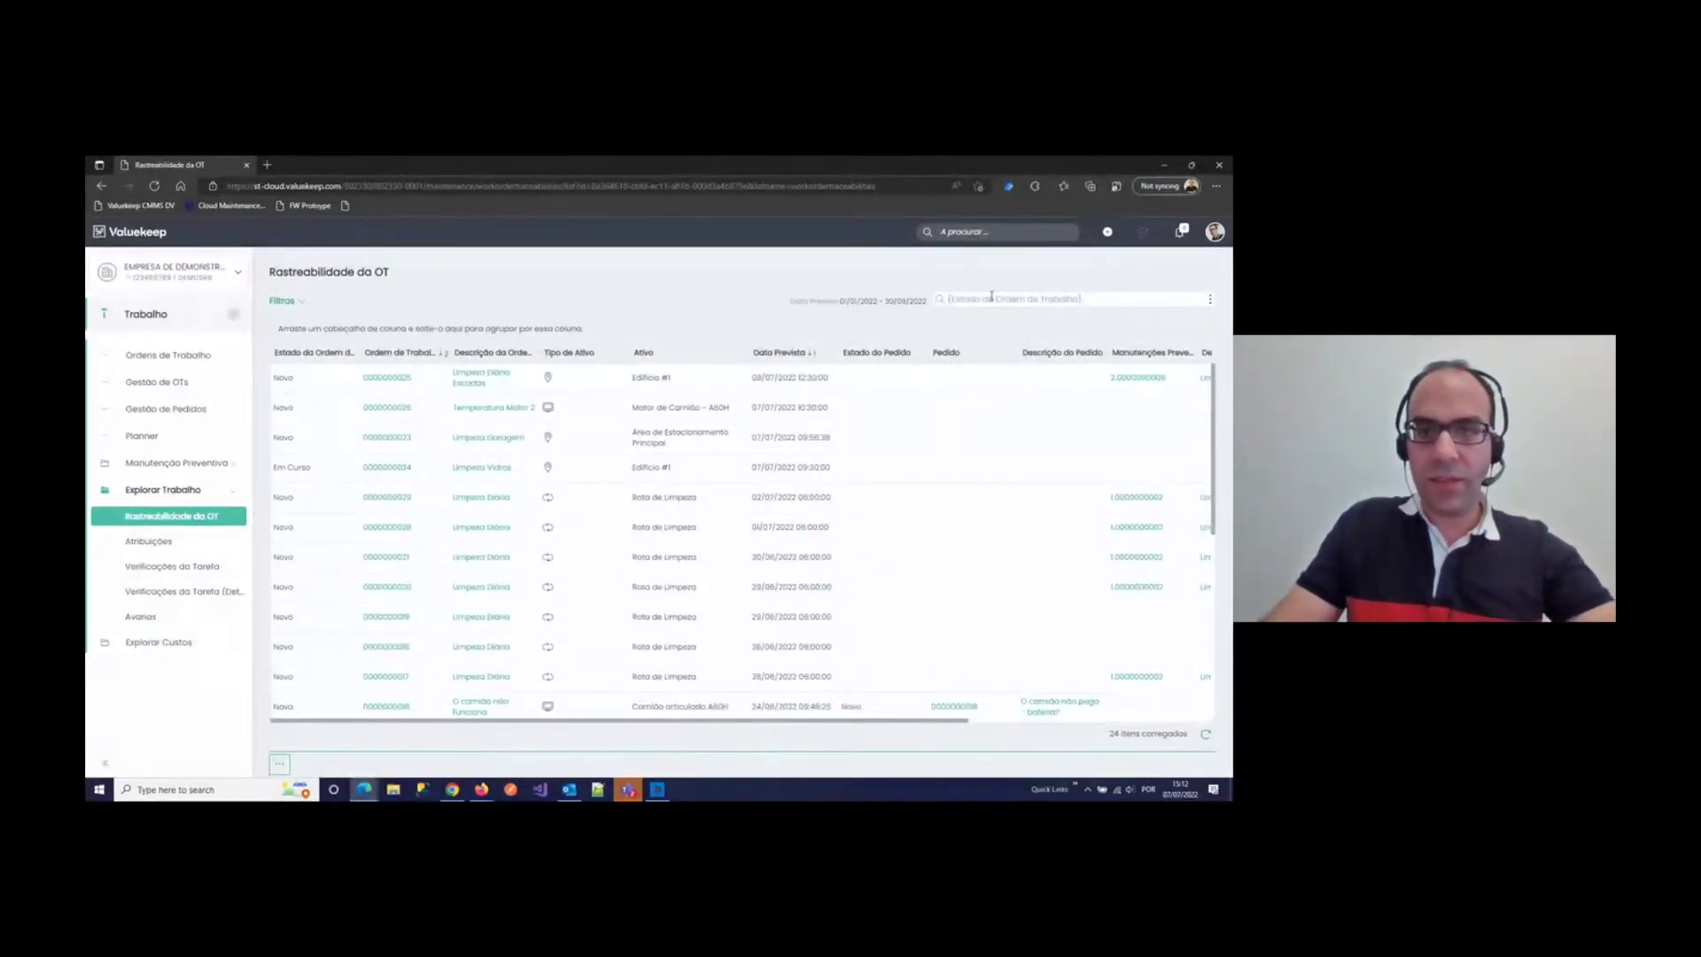
Step: Search by Descrição da Ordem de Trabalho for "limpeza diária" and examine the preventive maintenance and event columns
left_click(1210, 299)
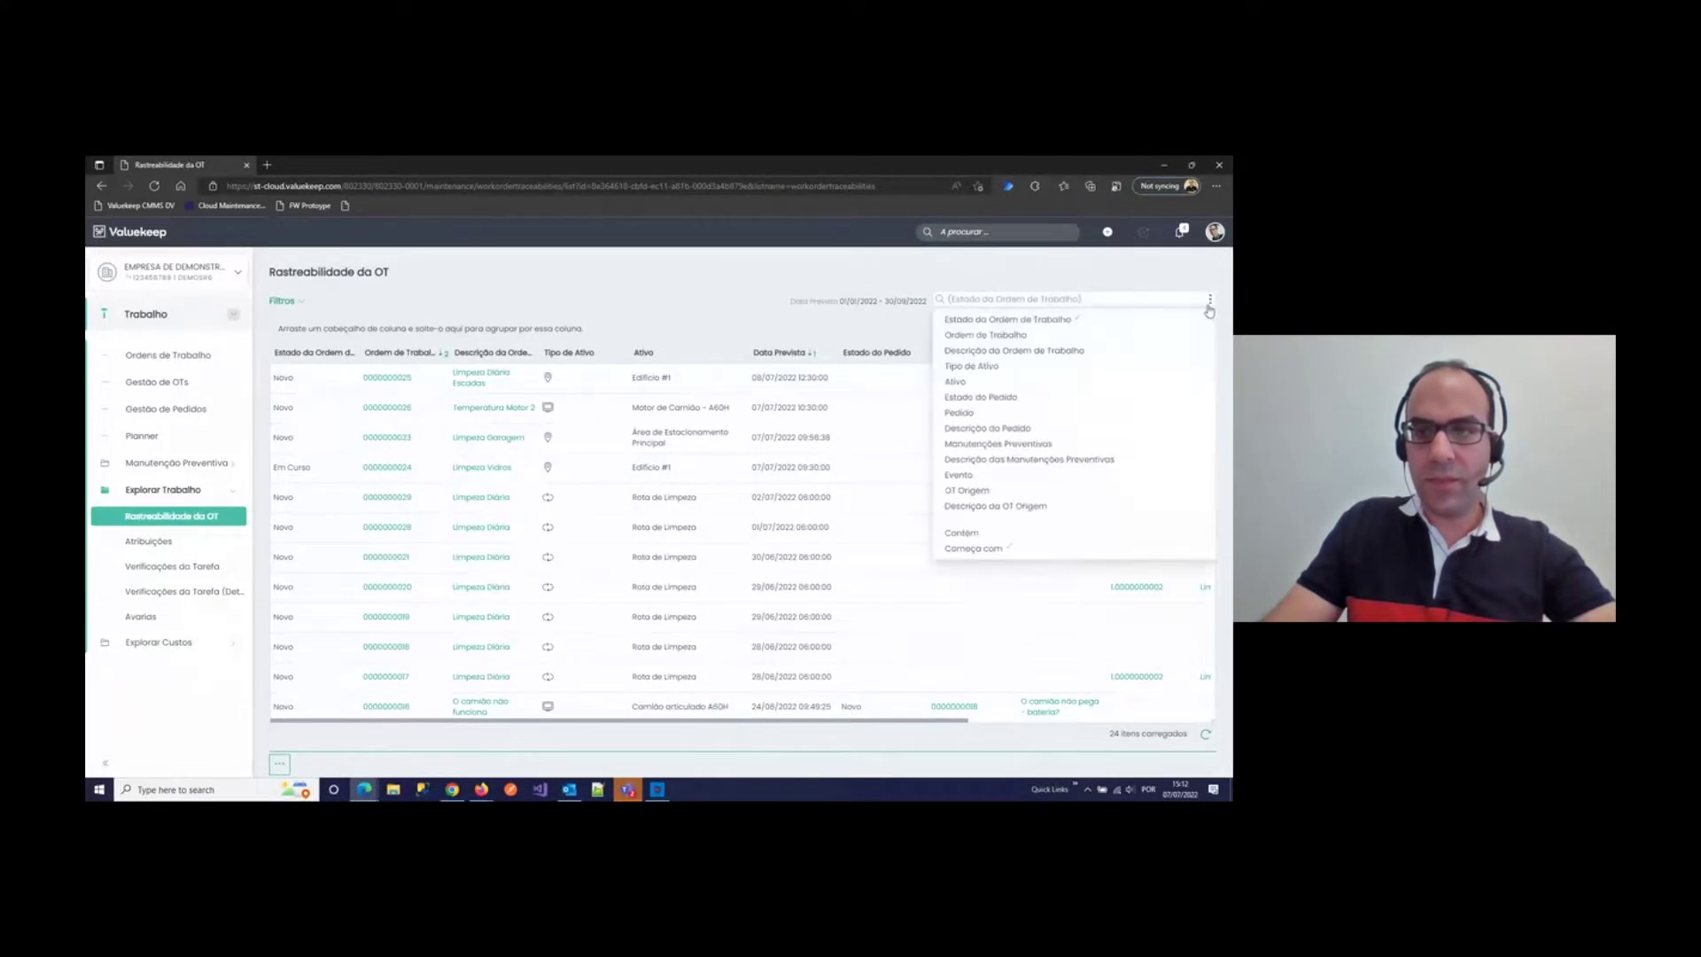
left_click(1085, 351)
type("limpeza diária")
key("Return")
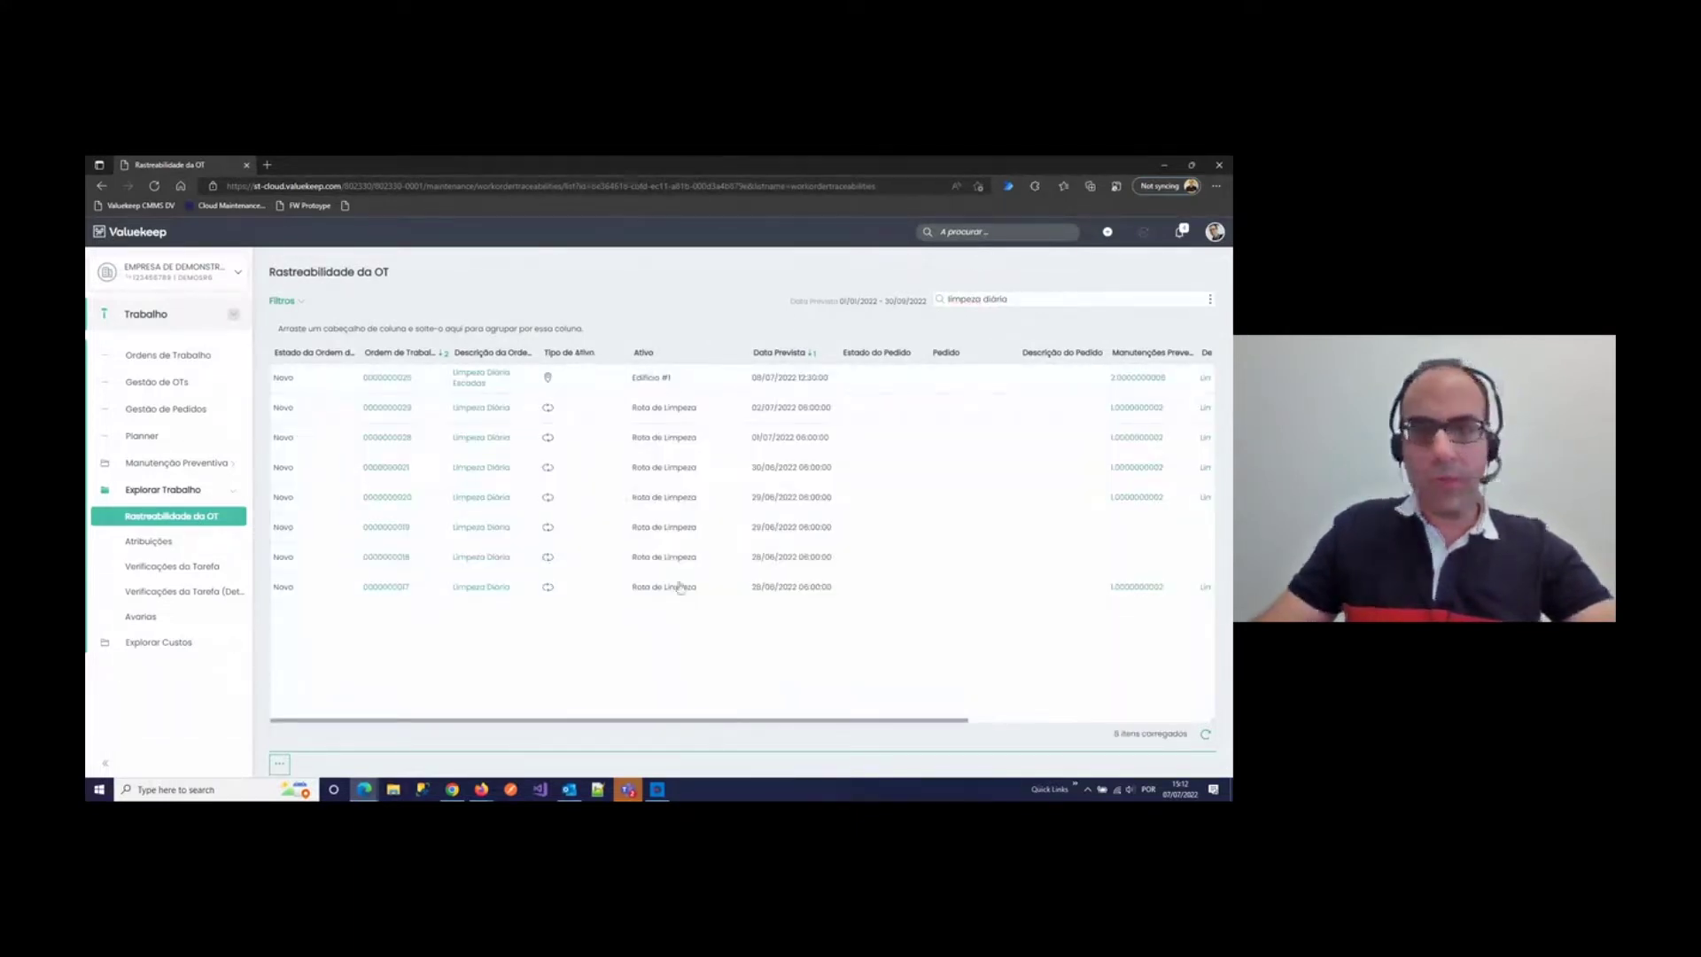
left_click_drag(749, 724, 910, 725)
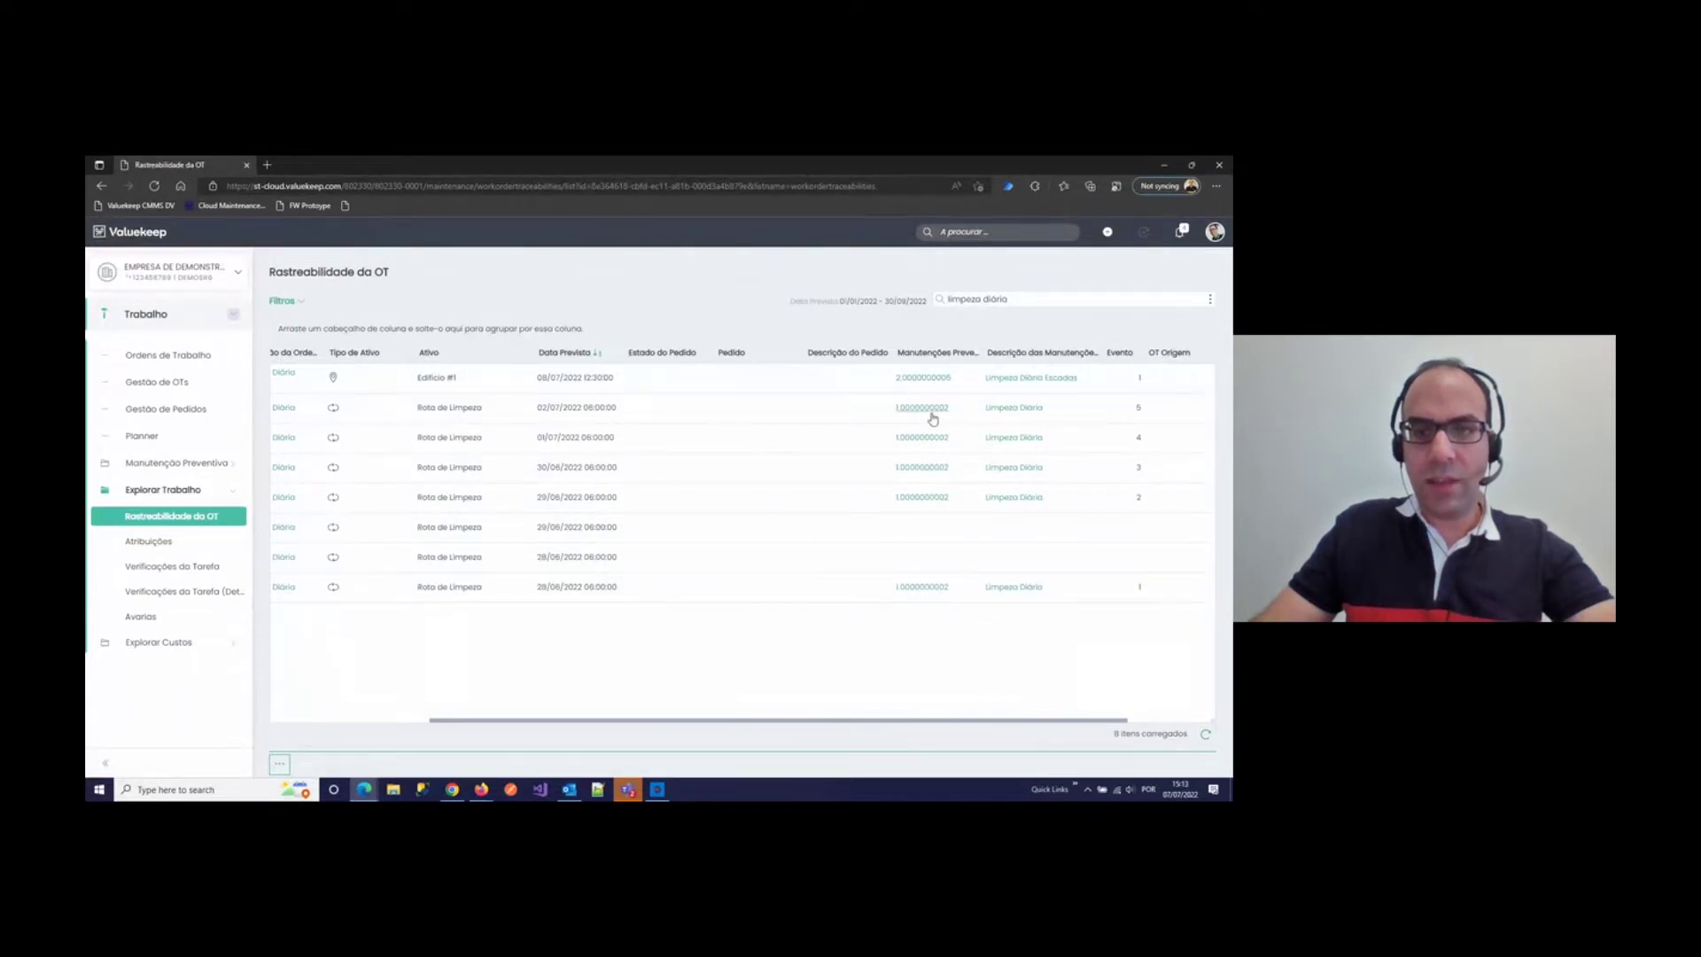
Step: Leave Rastreabilidade da OT for the home overview and open the Planner under Trabalho
left_click_drag(932, 721, 774, 722)
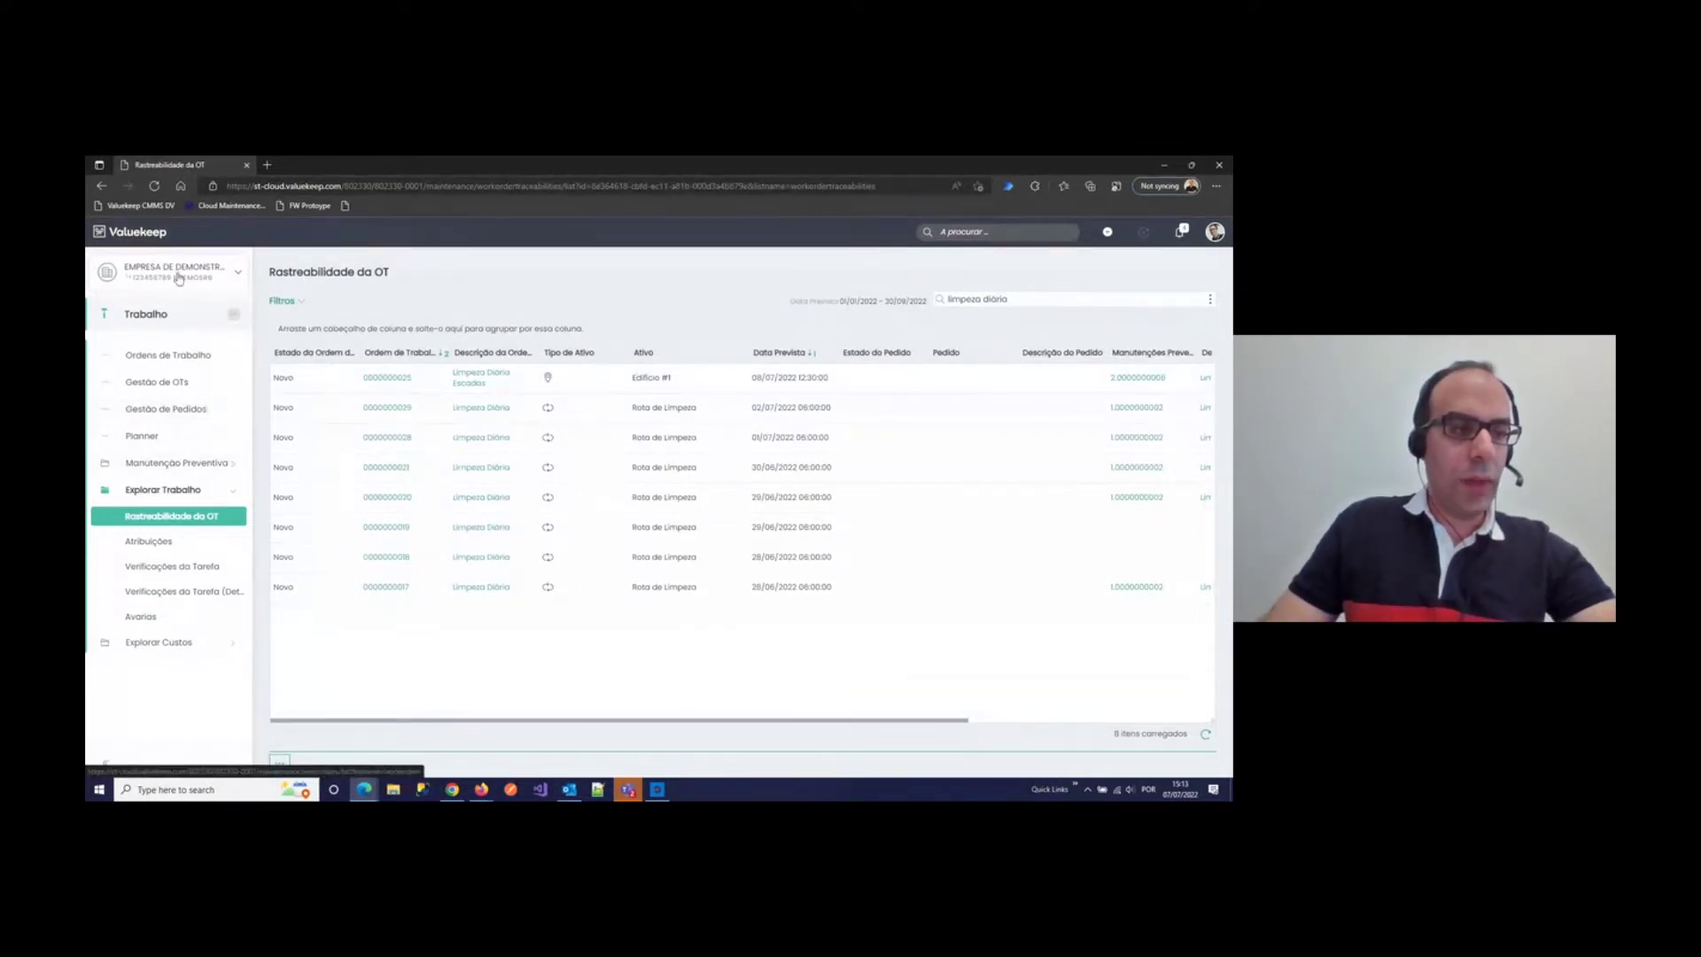
left_click(131, 234)
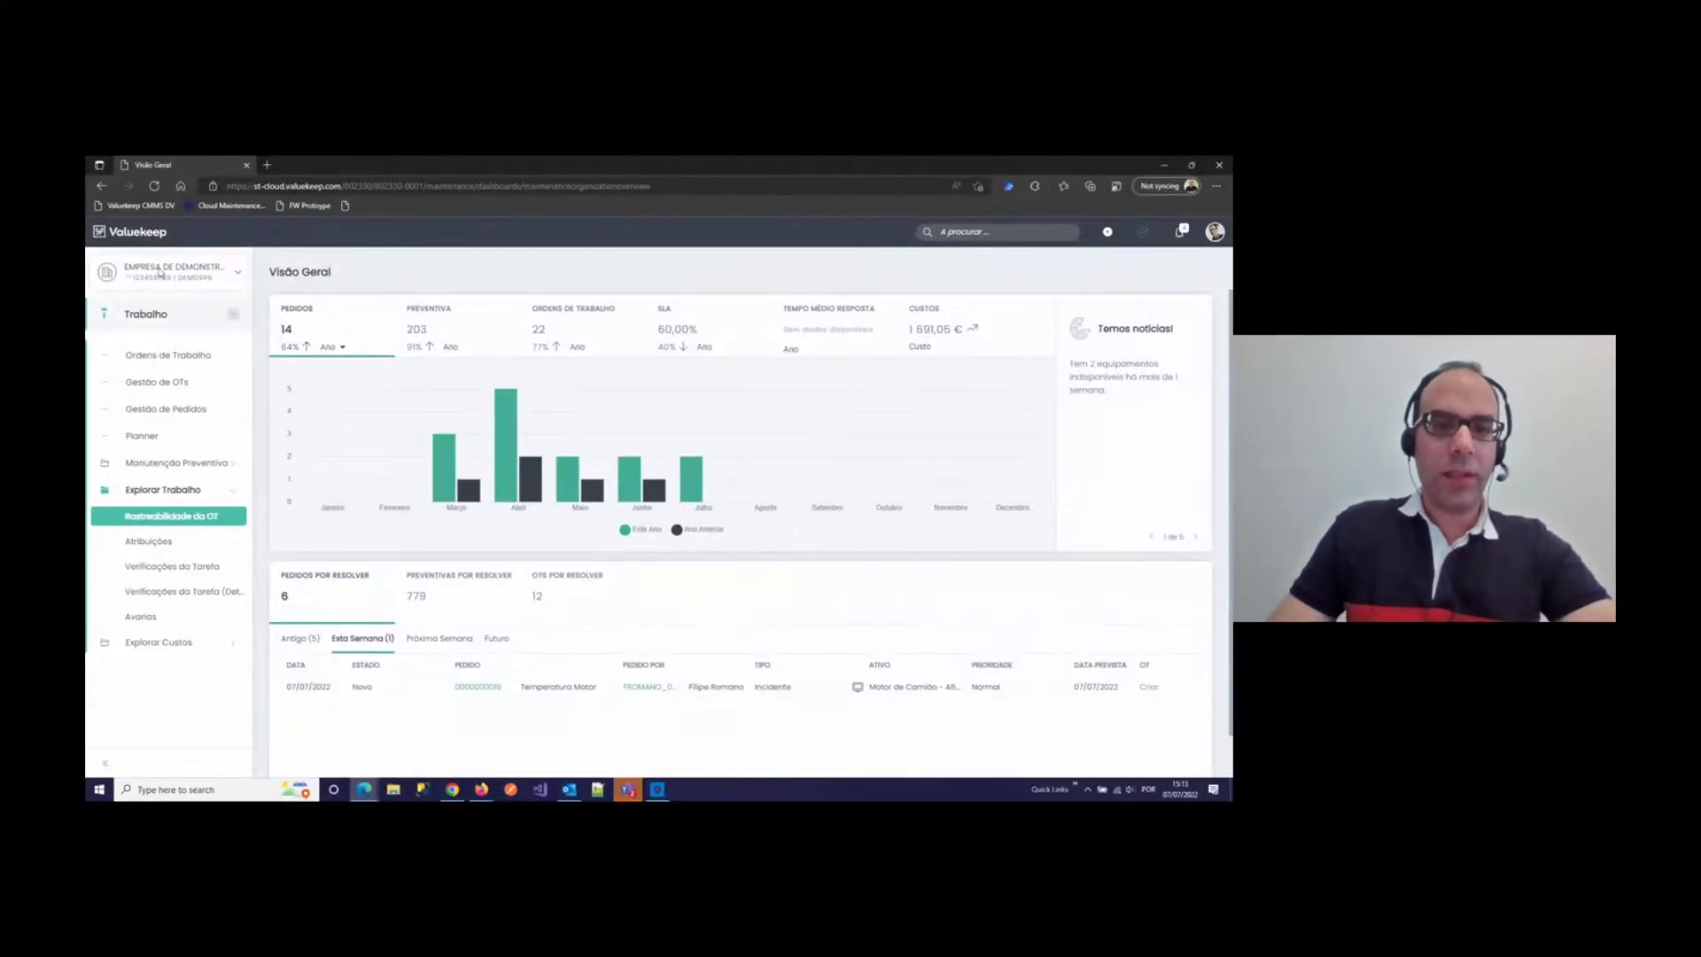
left_click(173, 443)
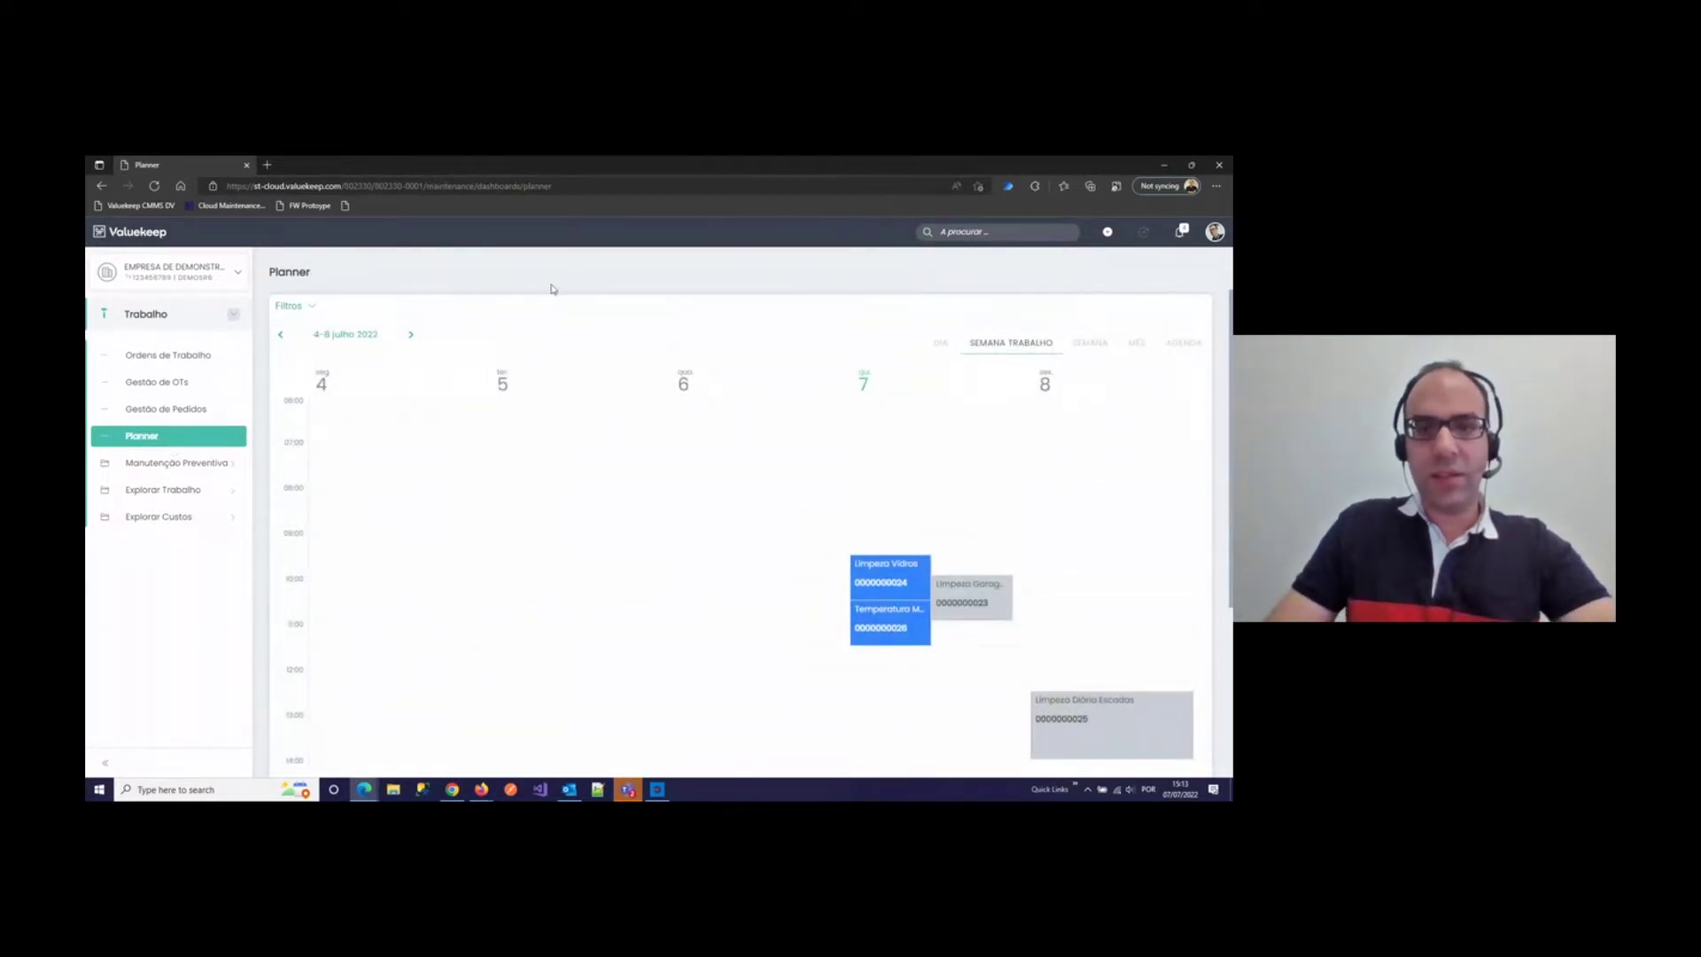
Step: Show the Planner in Dia view, examine the day's work orders, and browse one day back and return to 7 July 2022
left_click(940, 345)
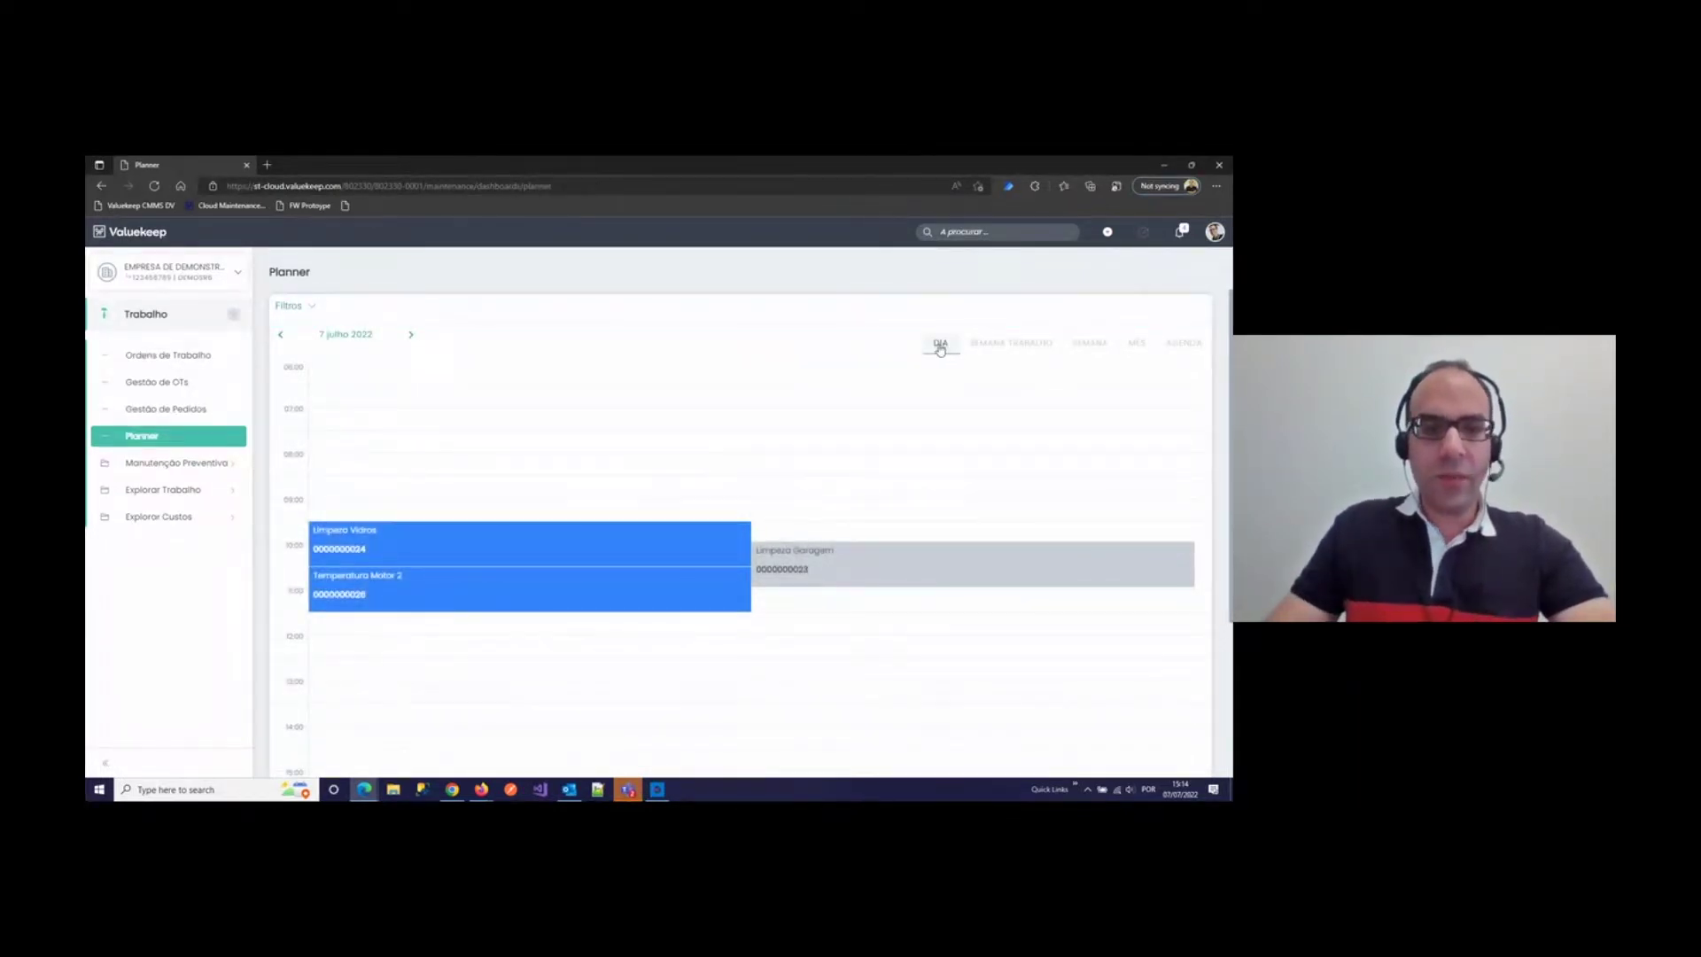
scroll(797, 448, "down", 3)
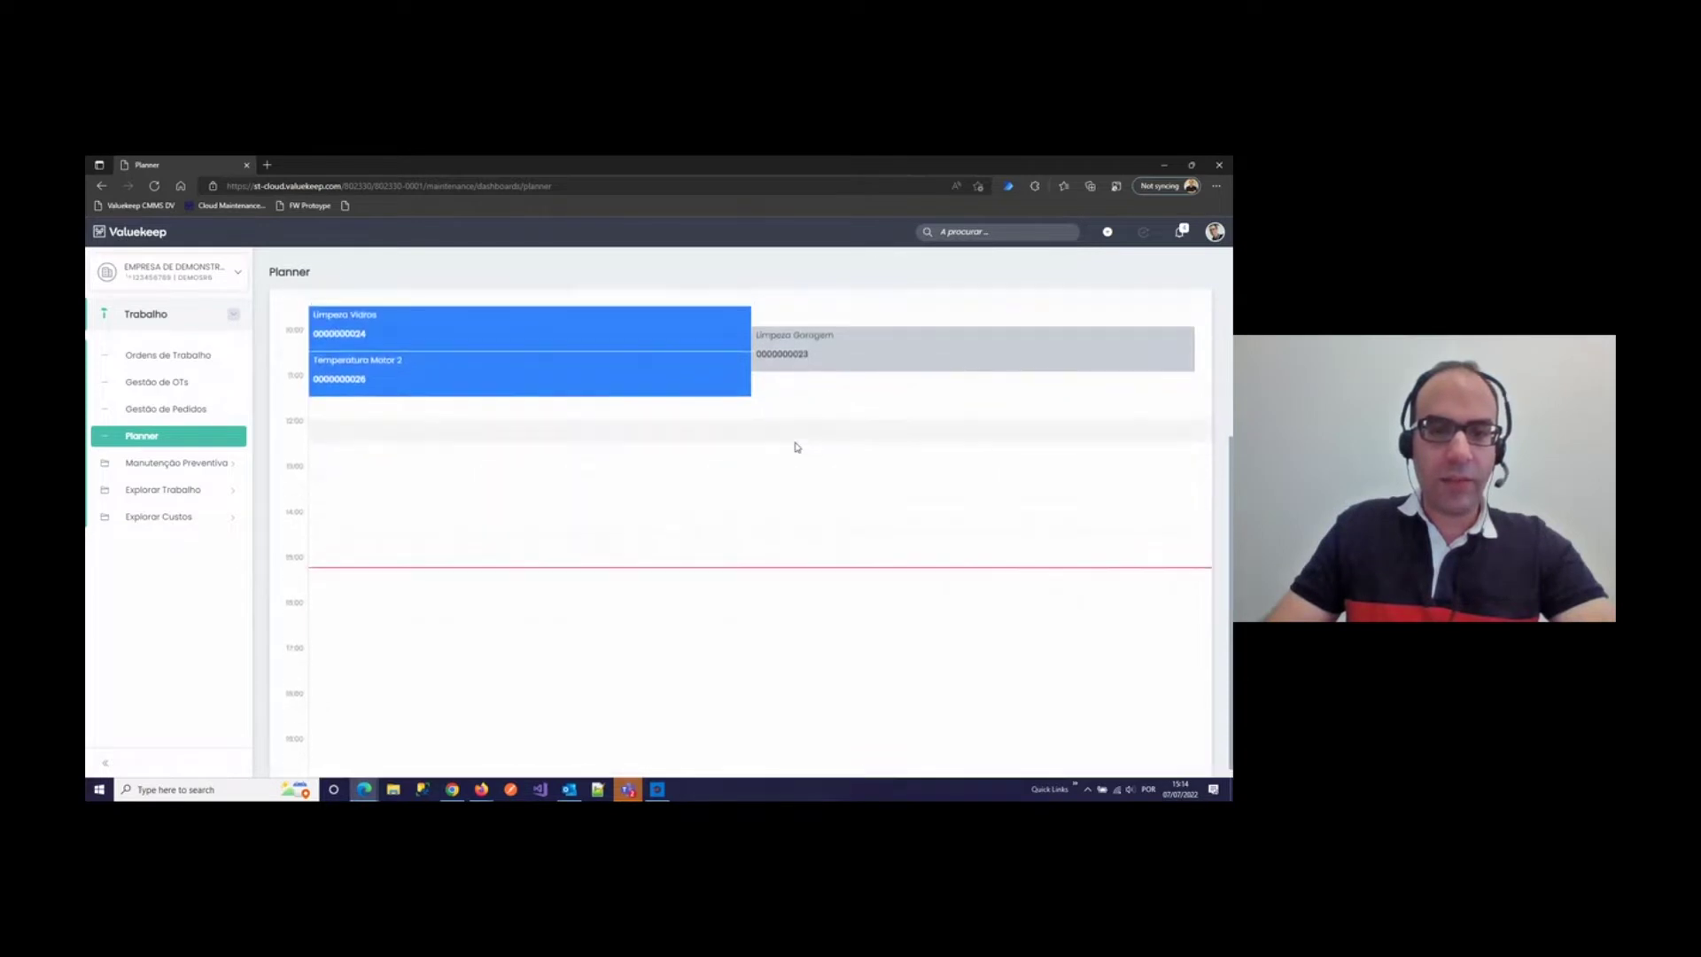
scroll(797, 447, "up", 3)
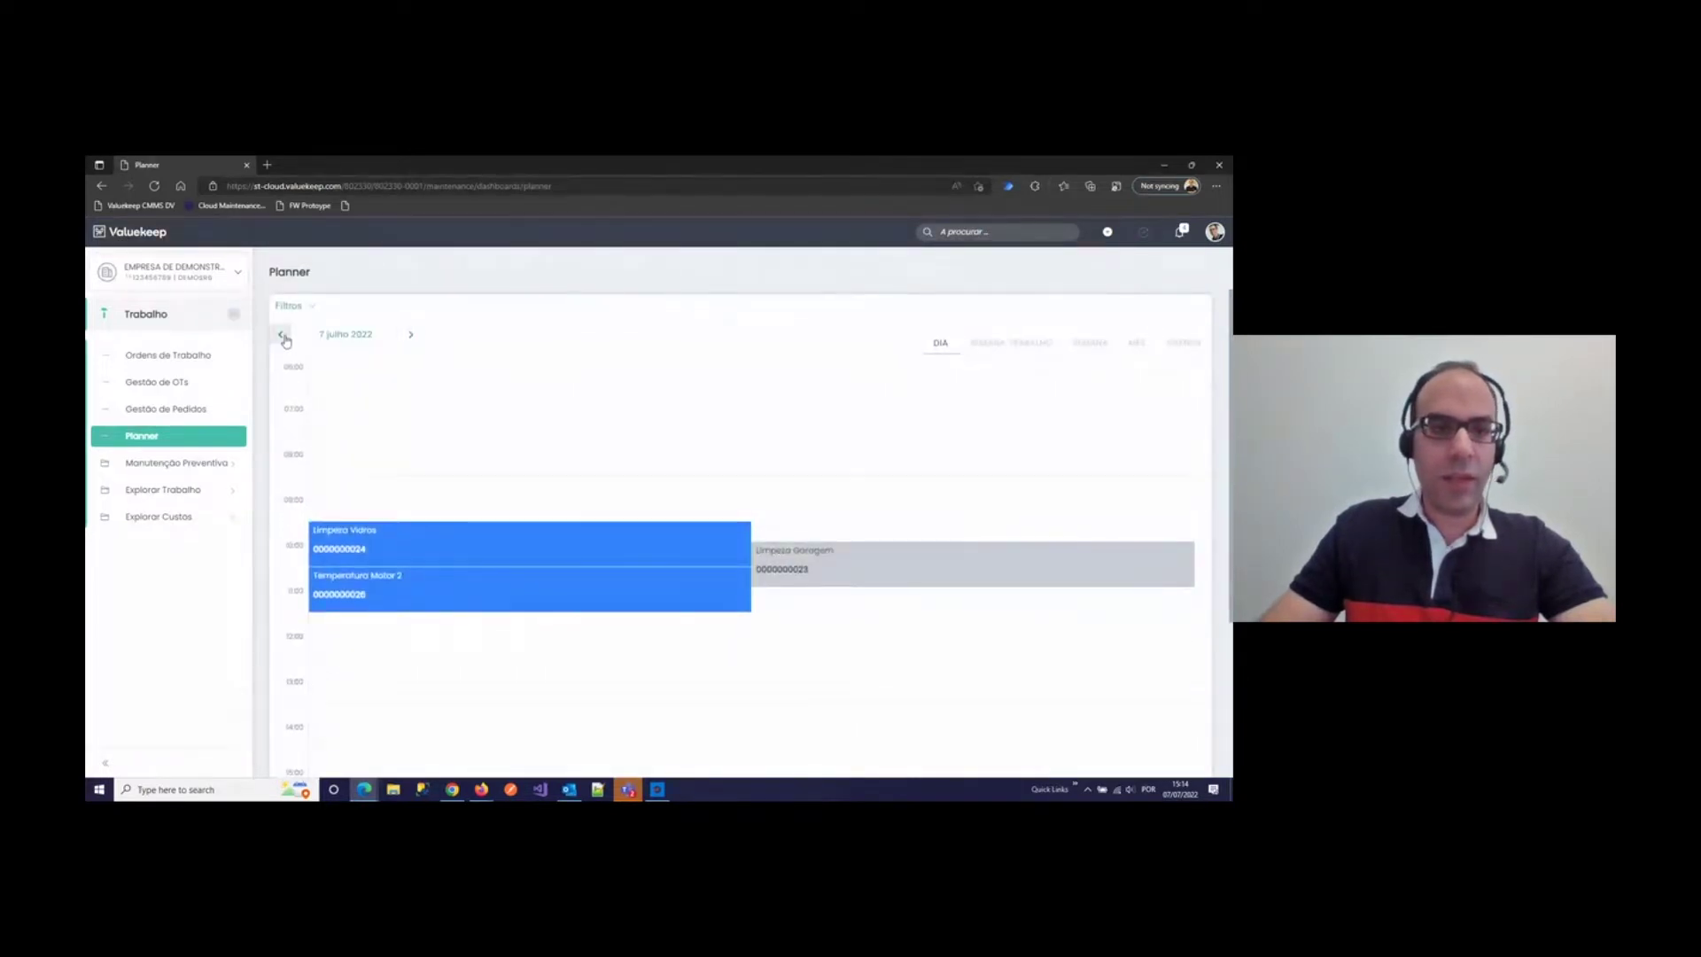
left_click(283, 337)
left_click(411, 339)
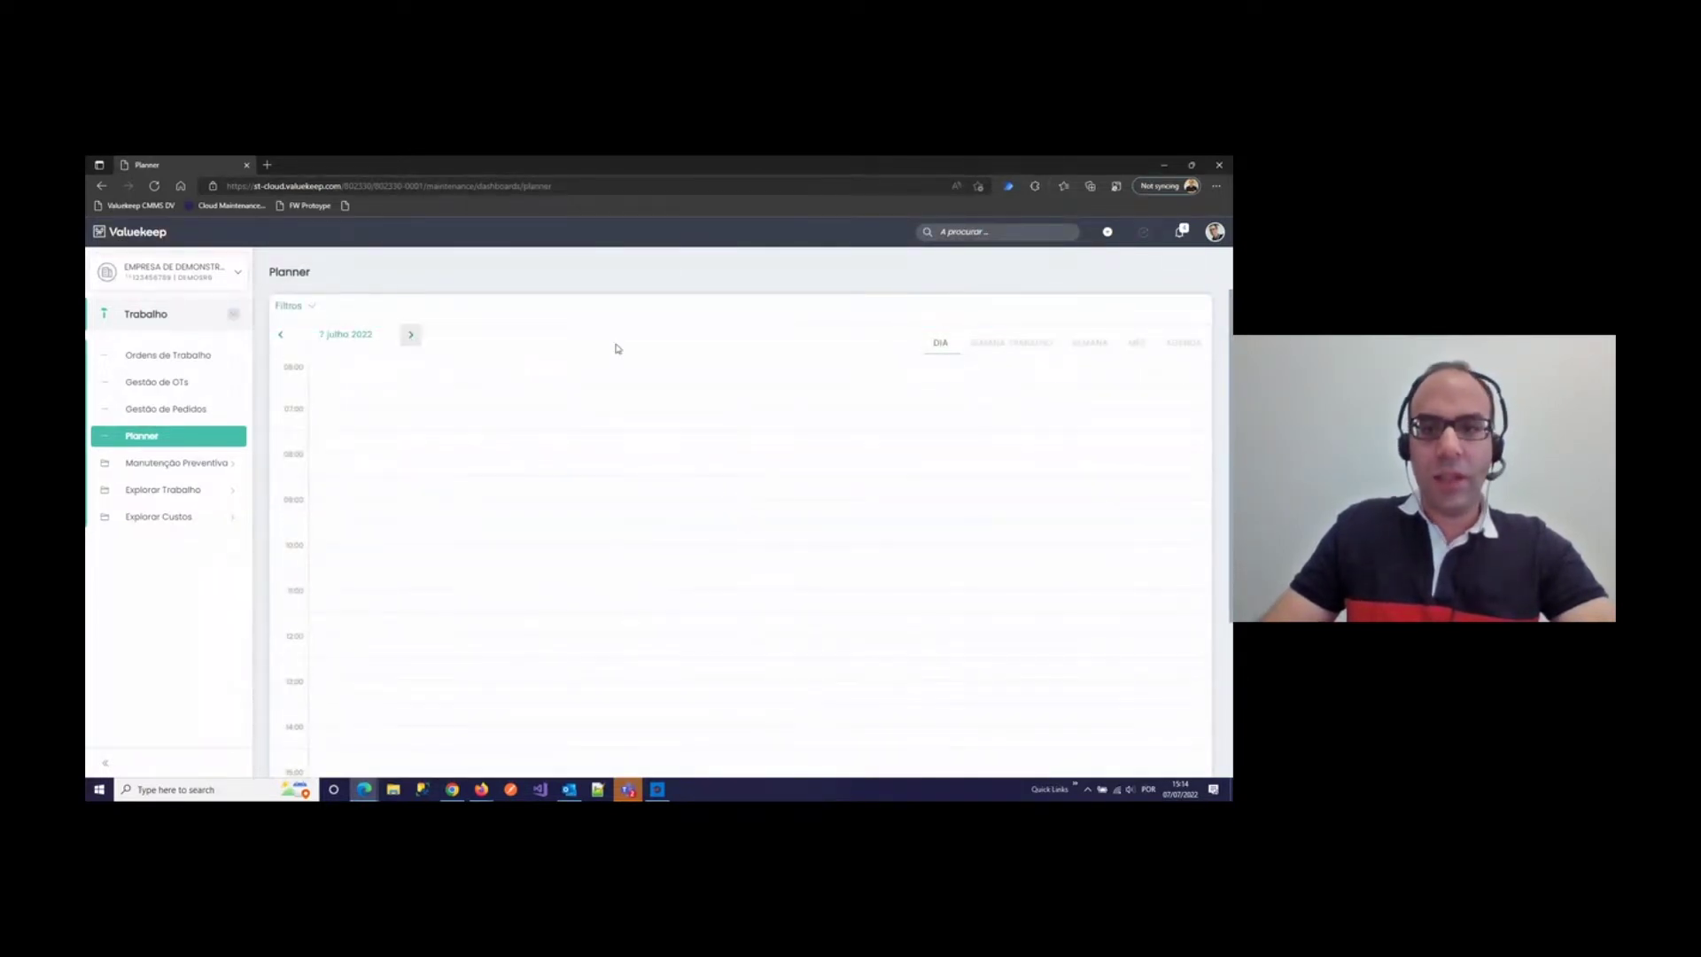
Step: Examine the scheduled work orders in the Planner's Semana Trabalho and Semana views
left_click(1002, 347)
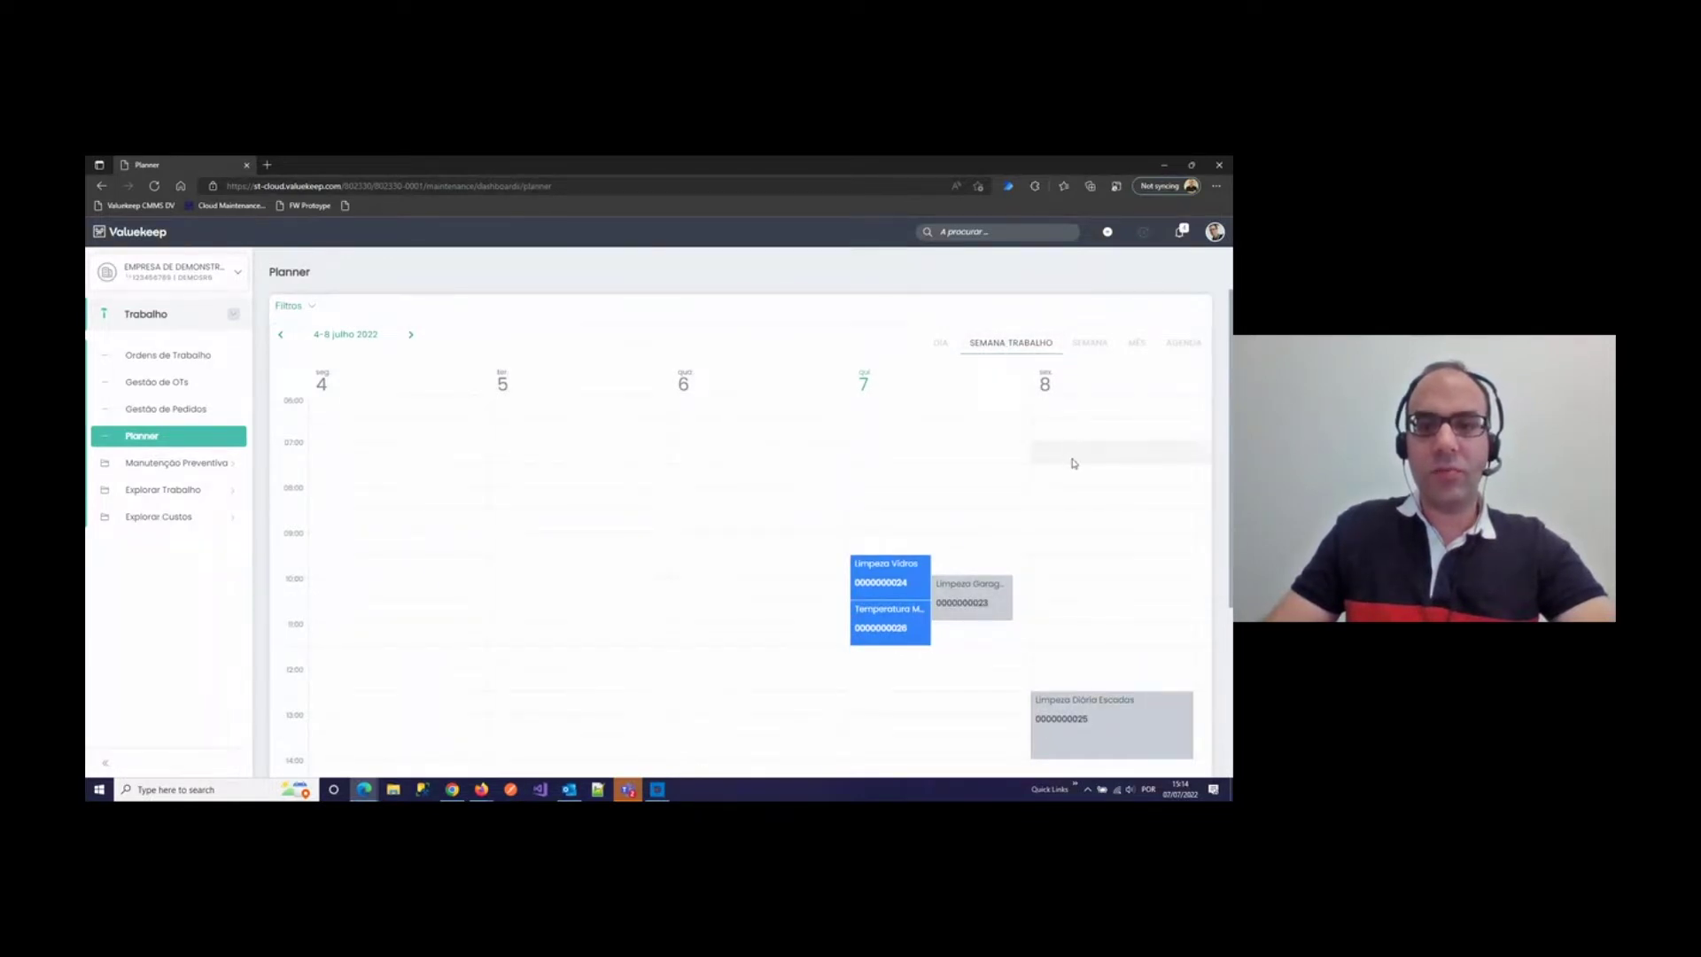
scroll(1079, 461, "down", 3)
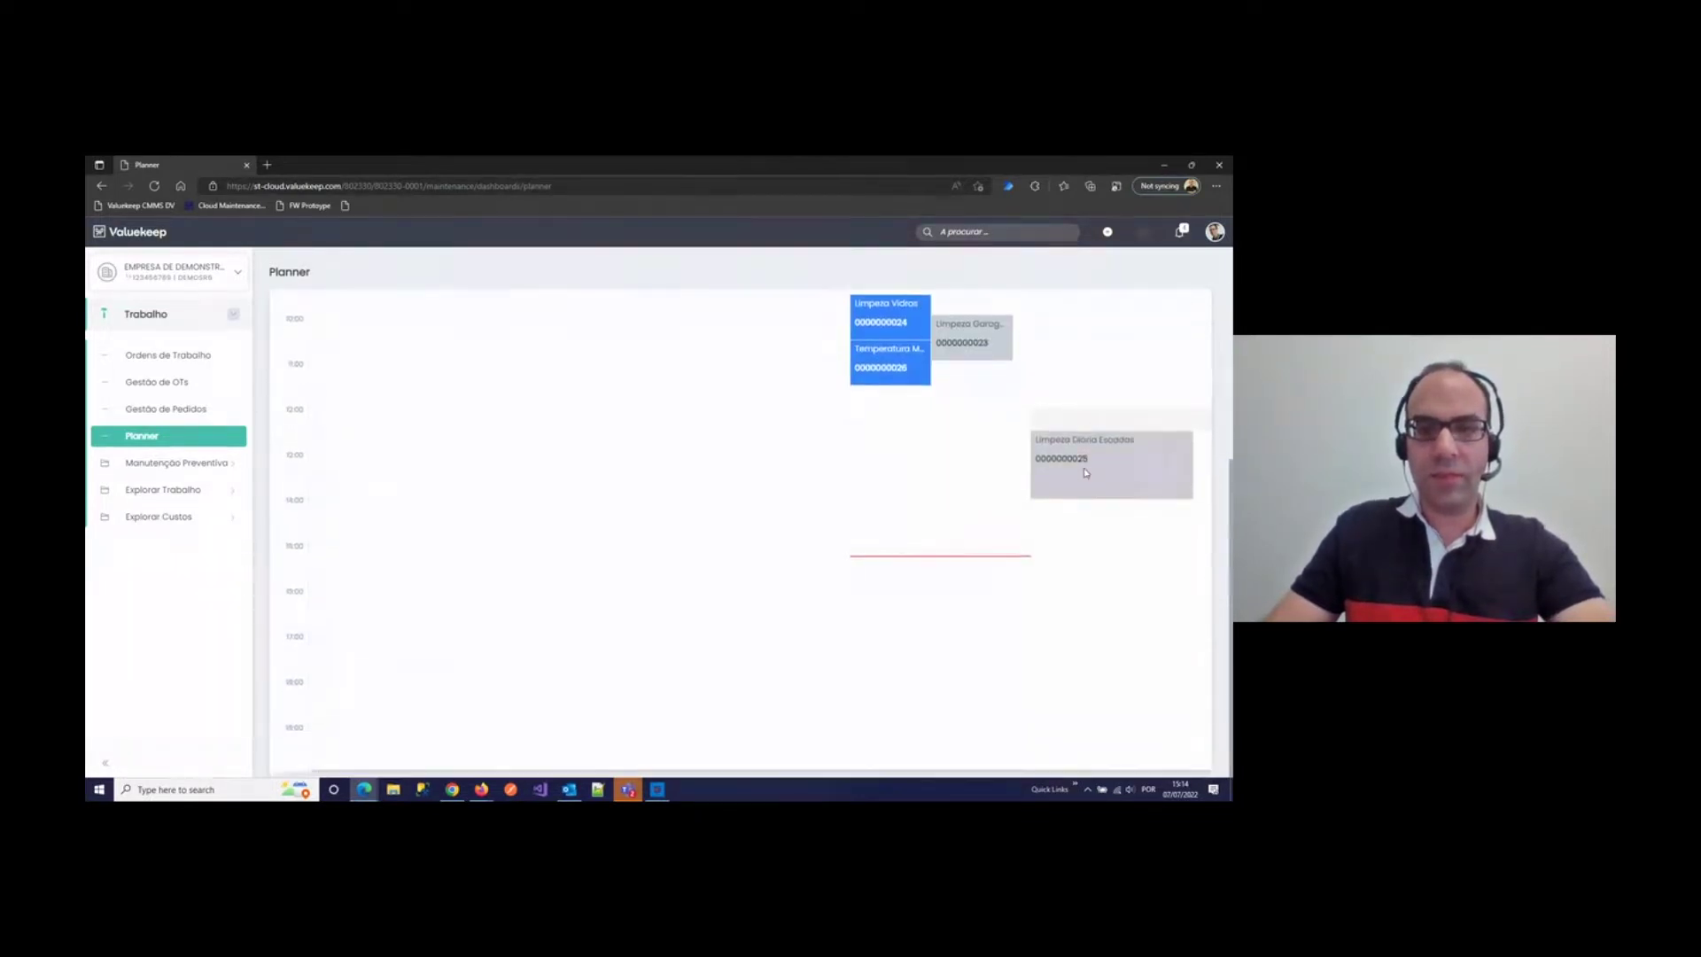
scroll(1083, 472, "up", 3)
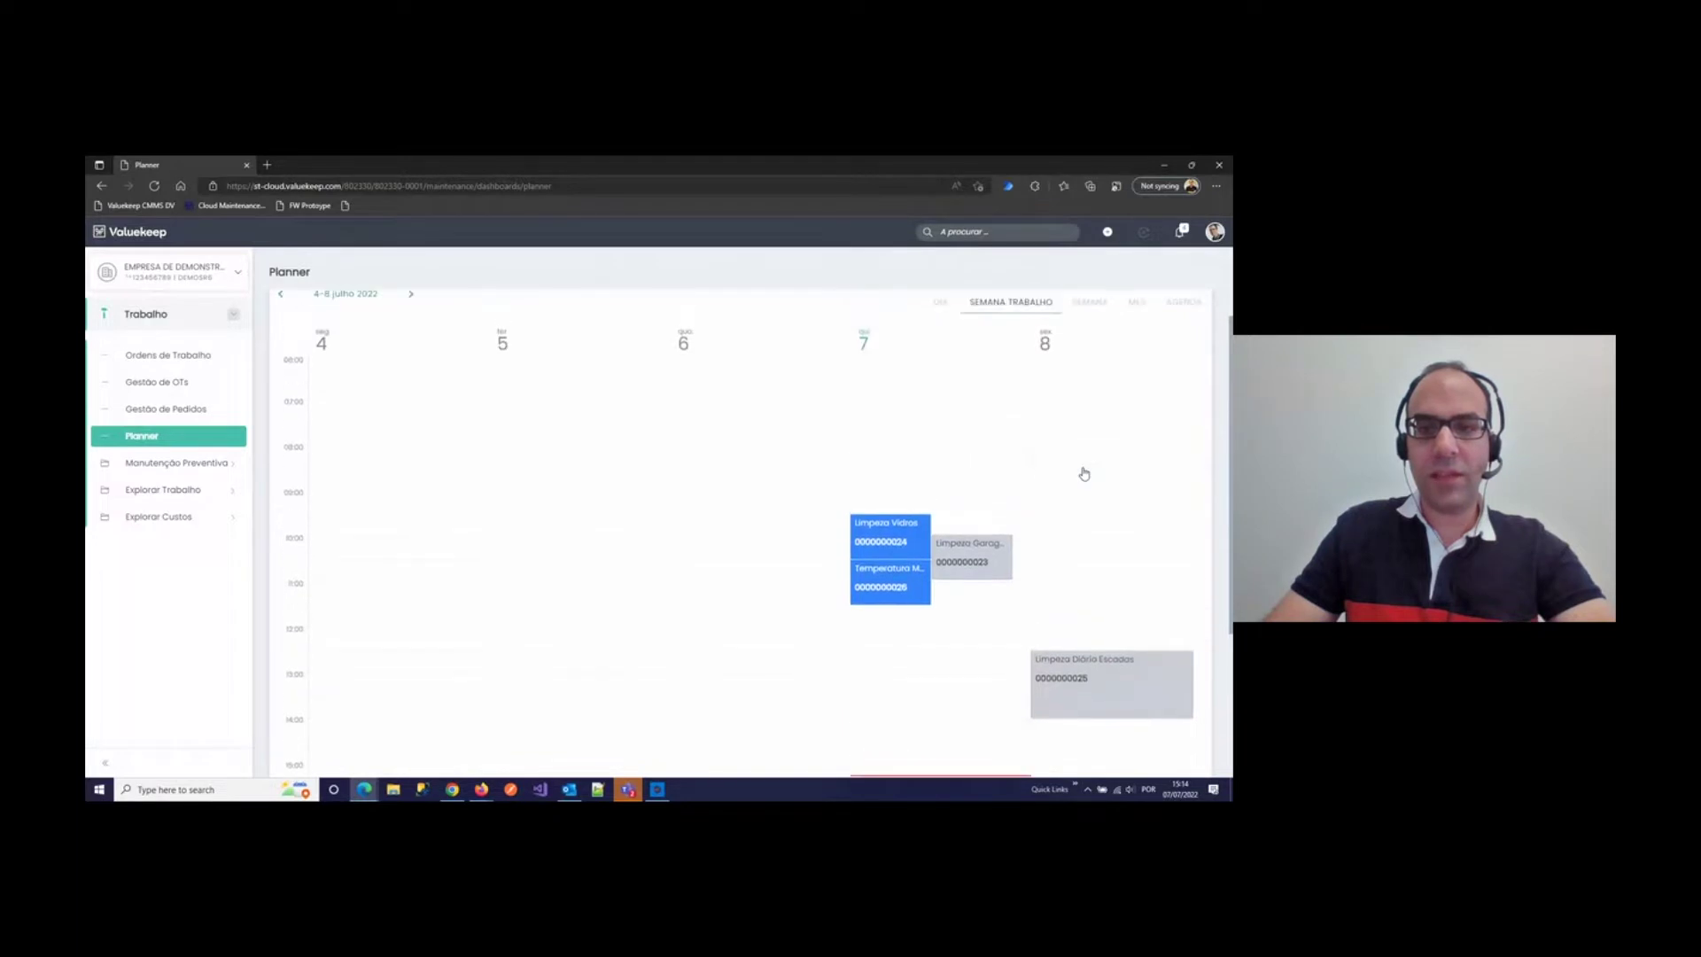
scroll(1121, 426, "up", 1)
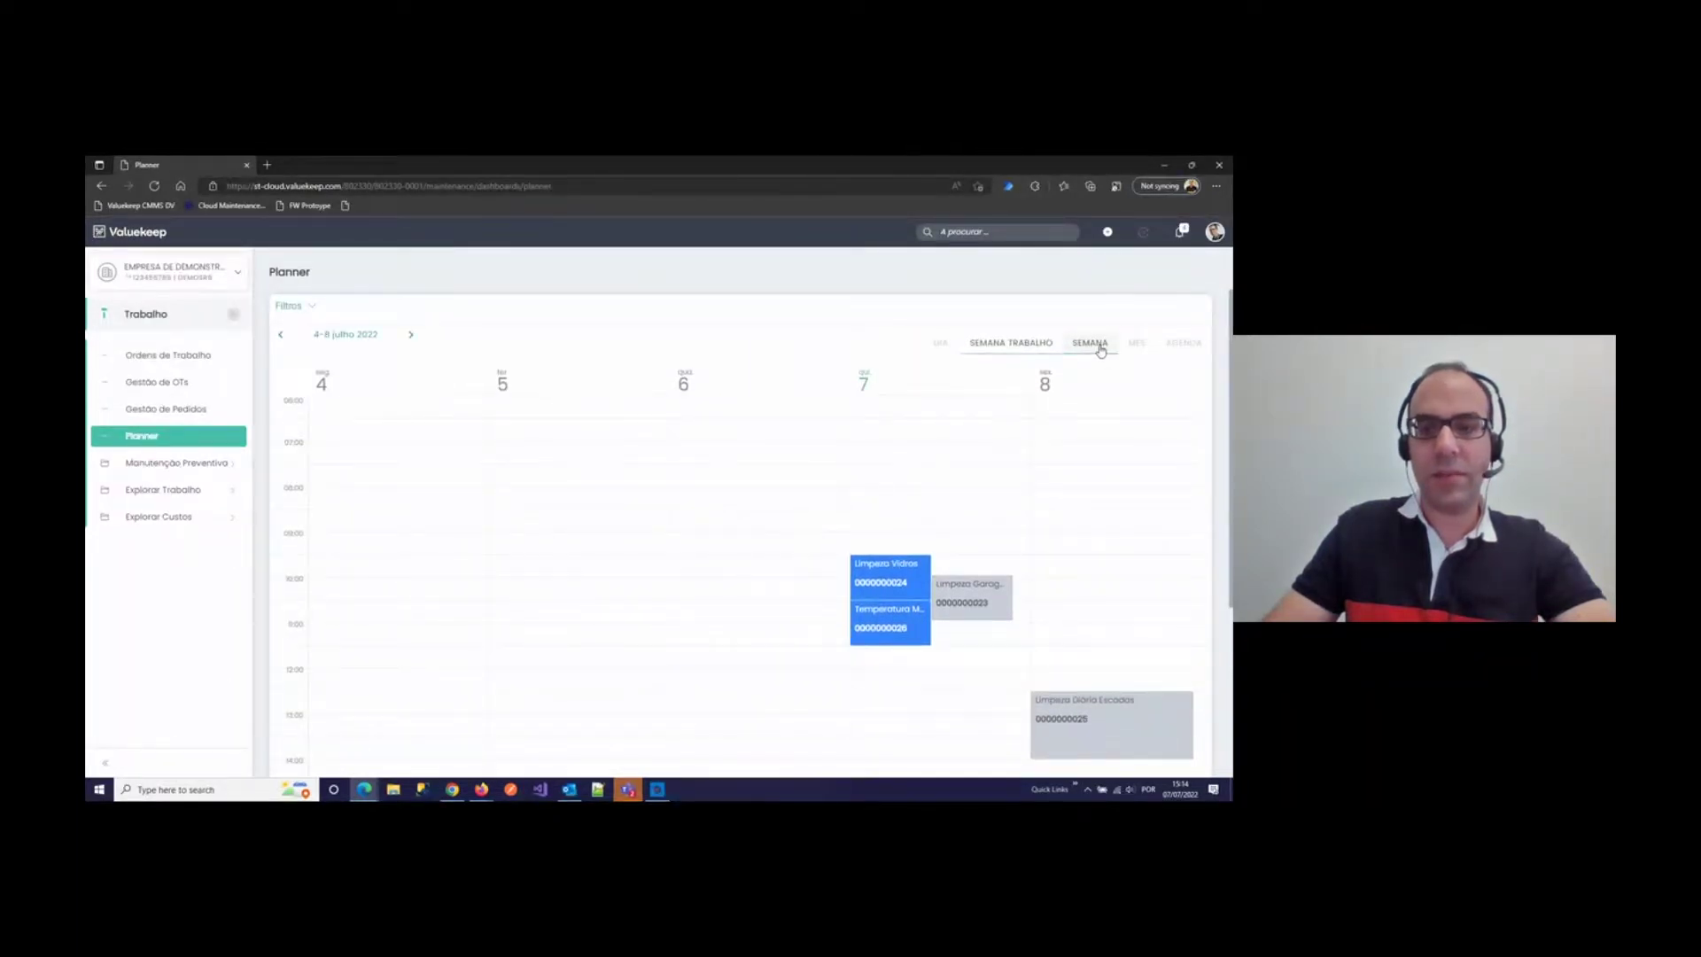
left_click(1098, 346)
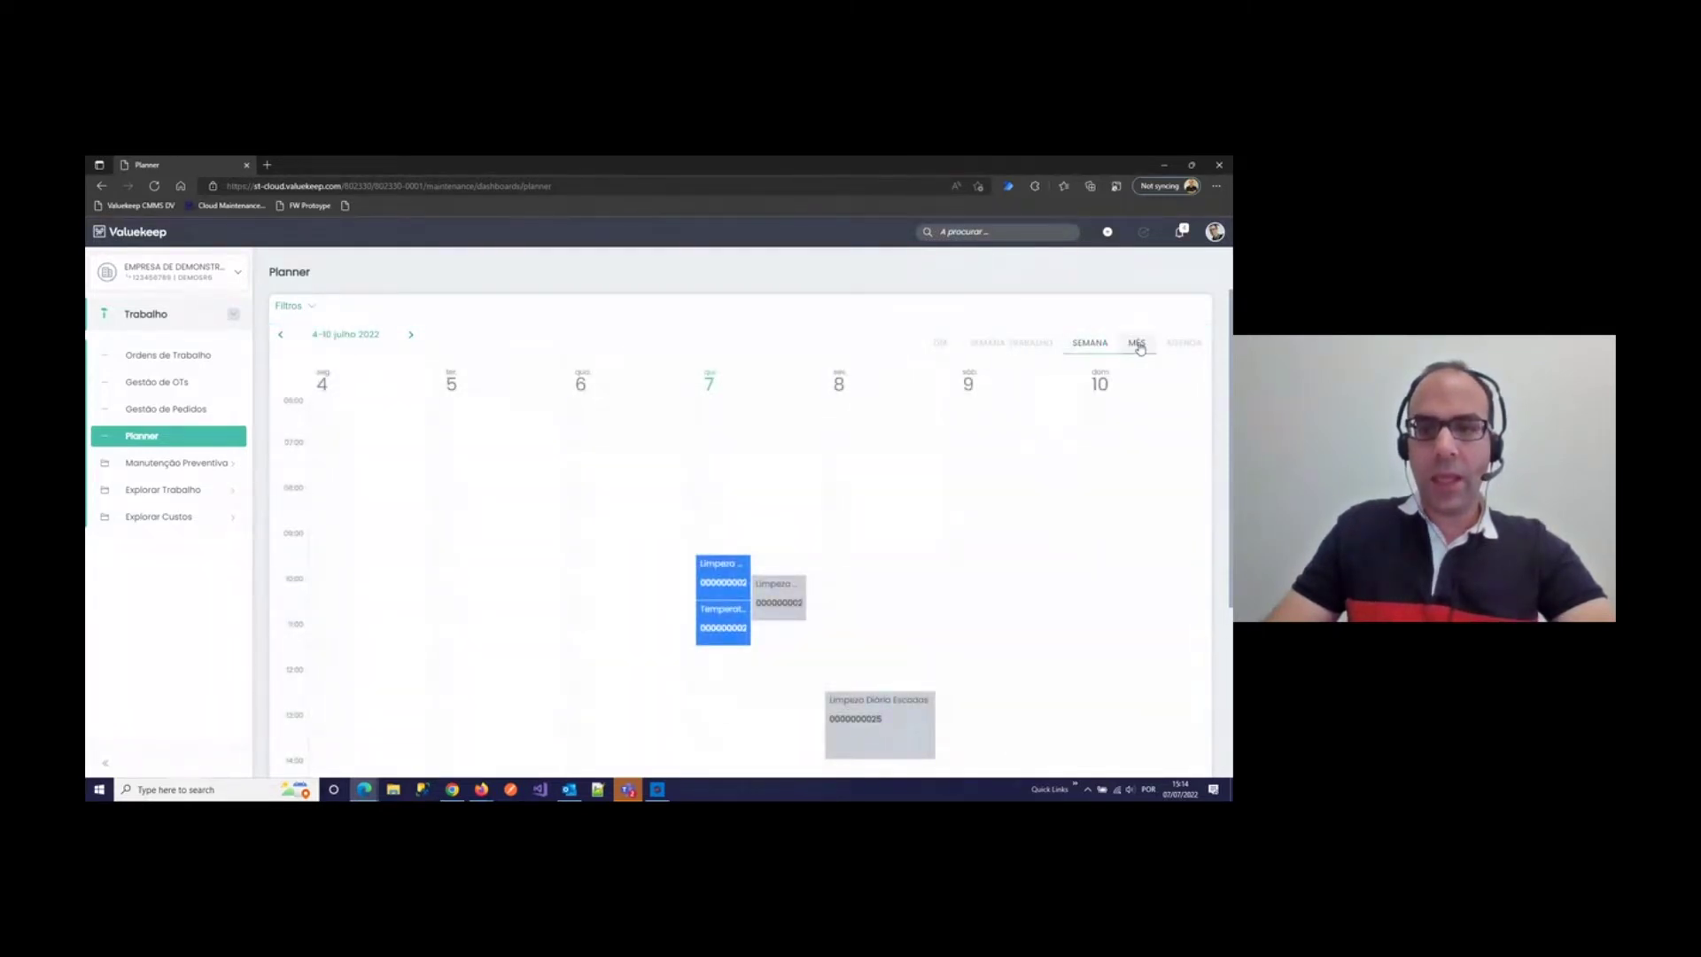
Step: Switch the Planner to Mês view and jump to April 2022 by choosing 1 April in the date picker
left_click(1138, 345)
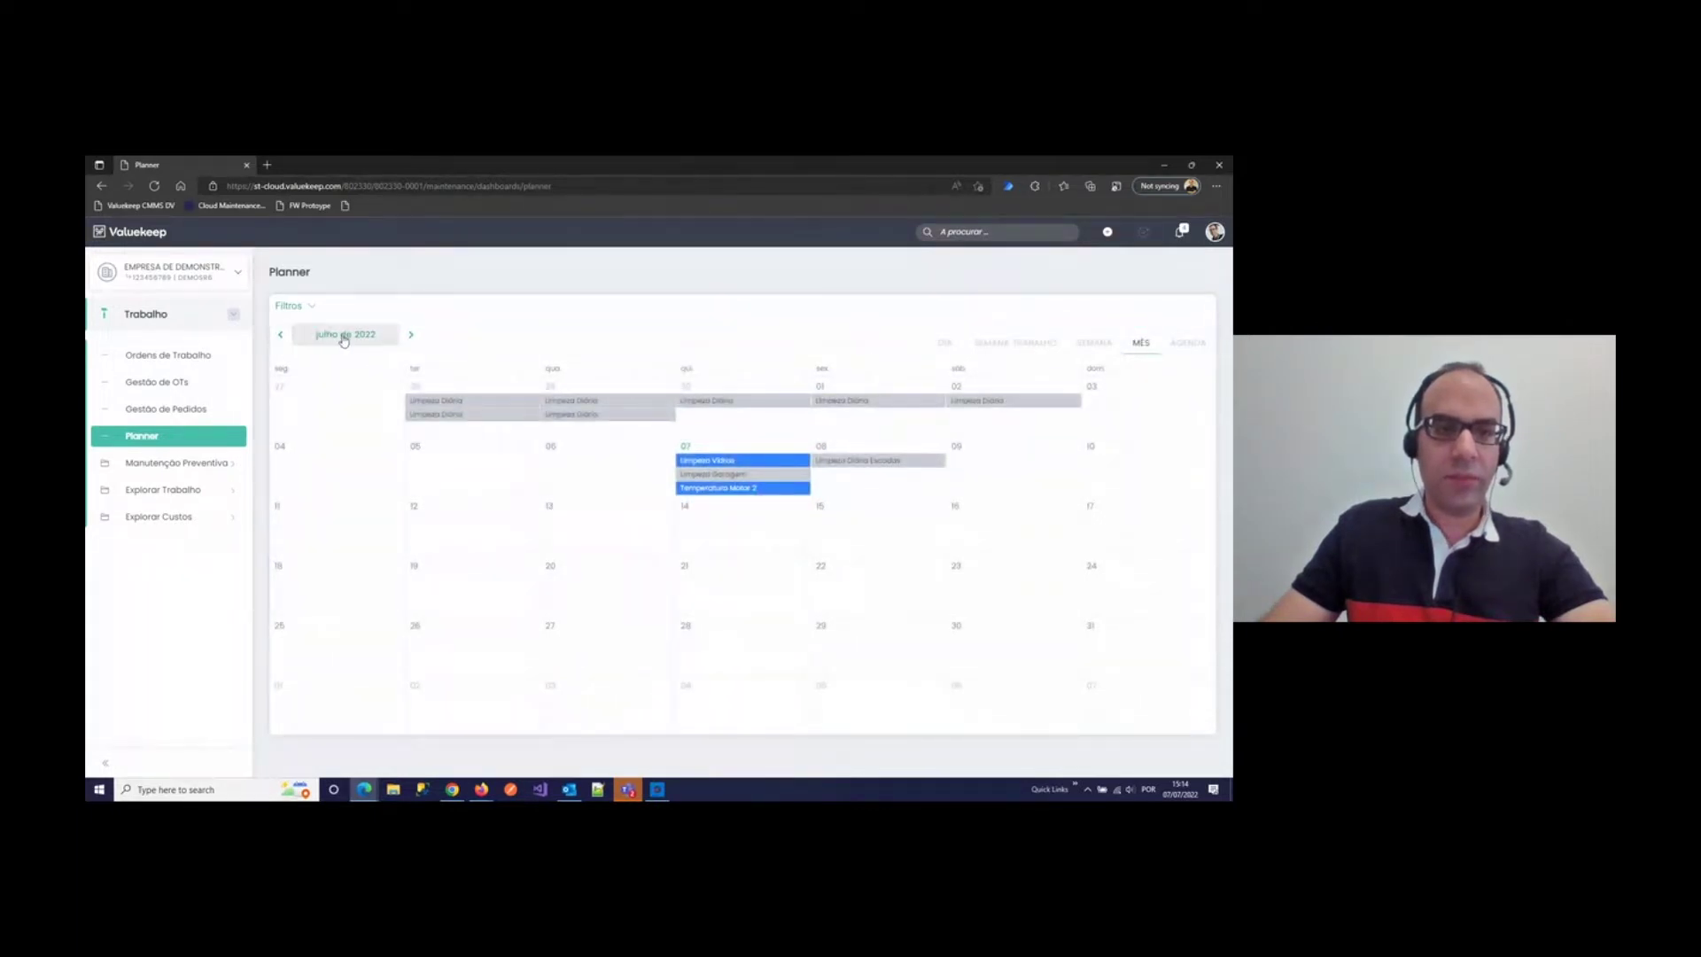
left_click(362, 335)
left_click(261, 379)
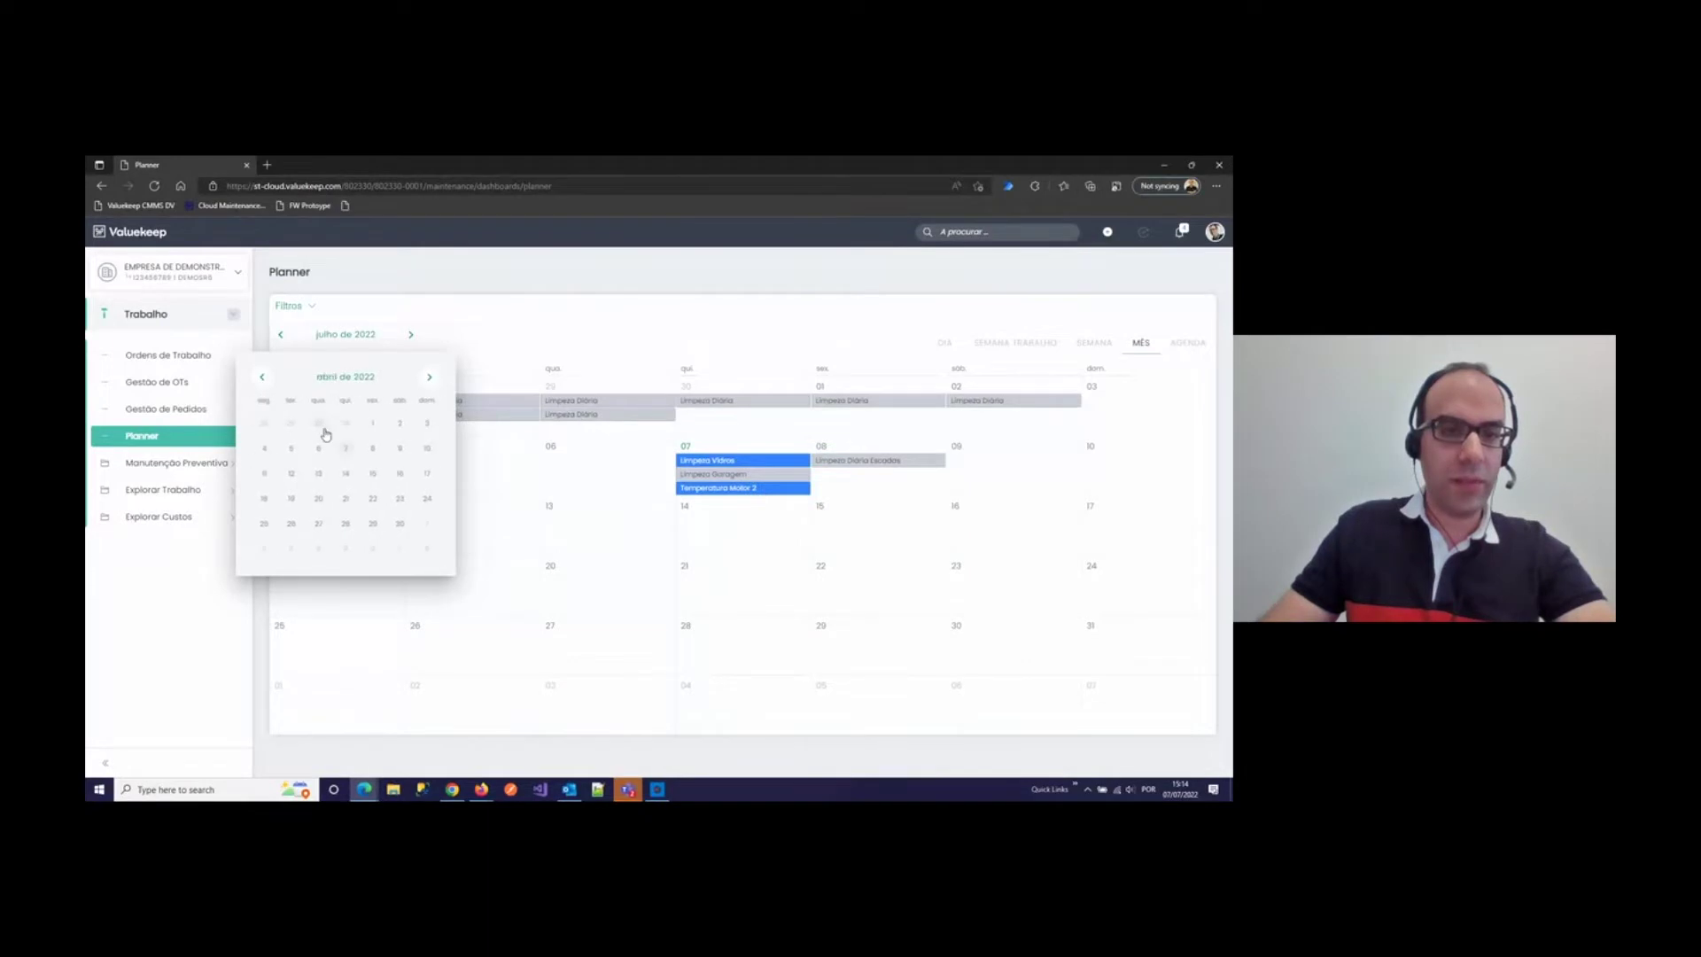
left_click(372, 423)
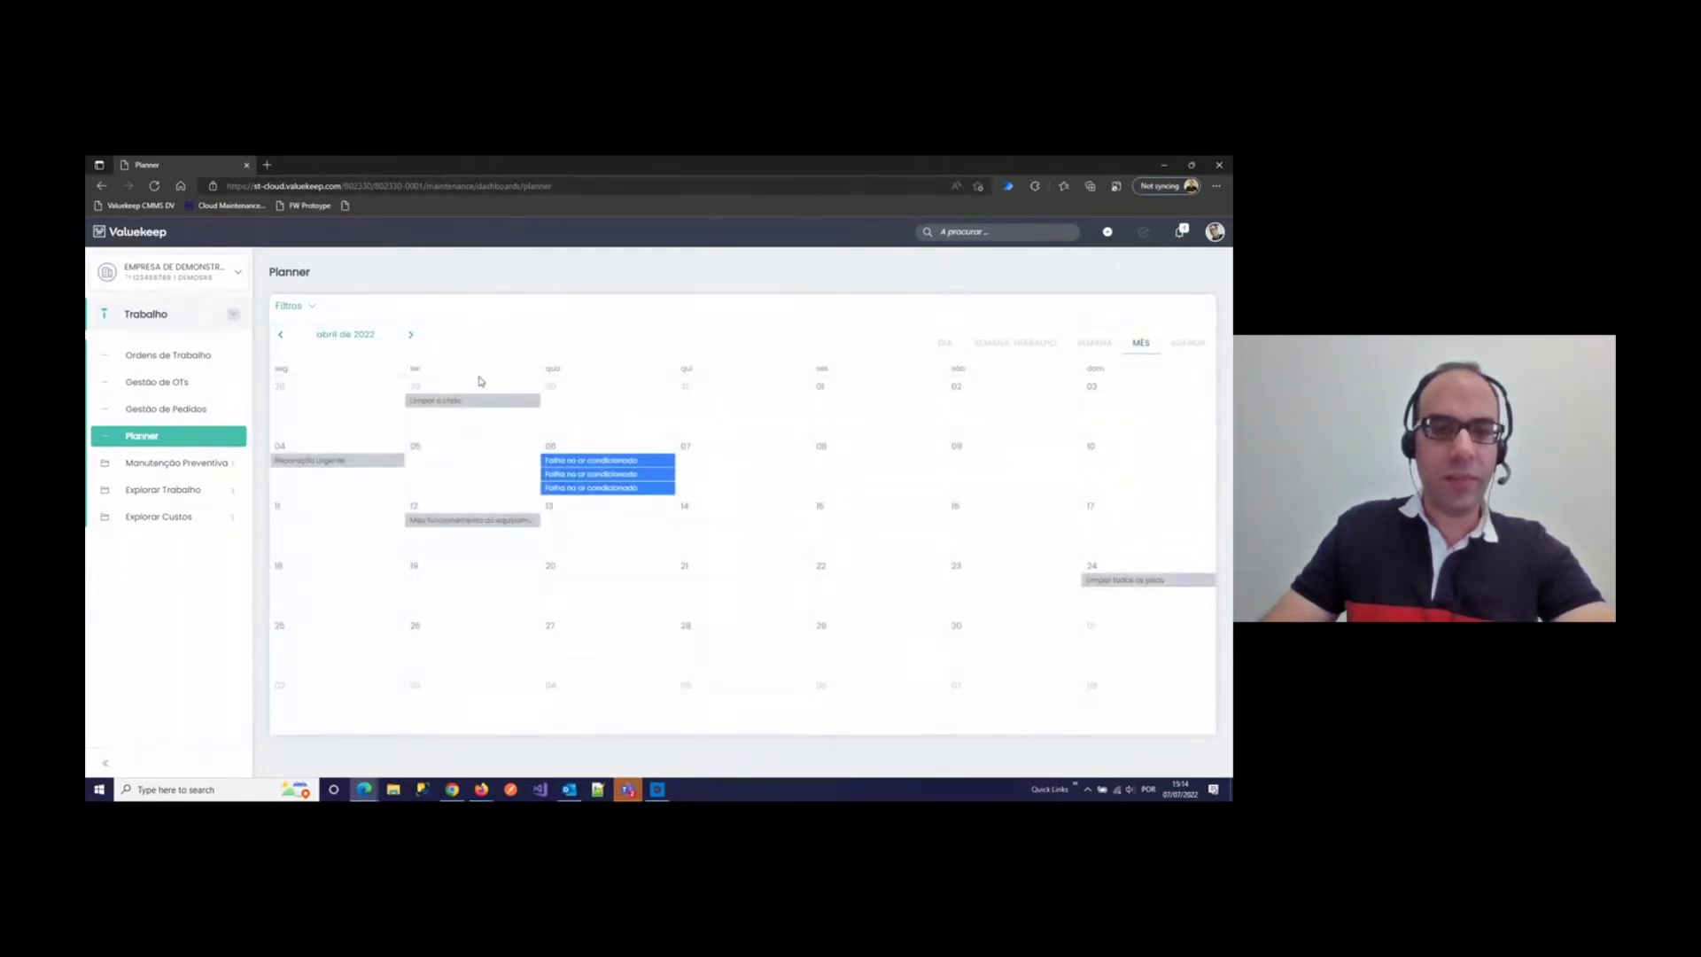
Step: Return the Planner's month view to July 2022 and review the available filters
left_click(313, 307)
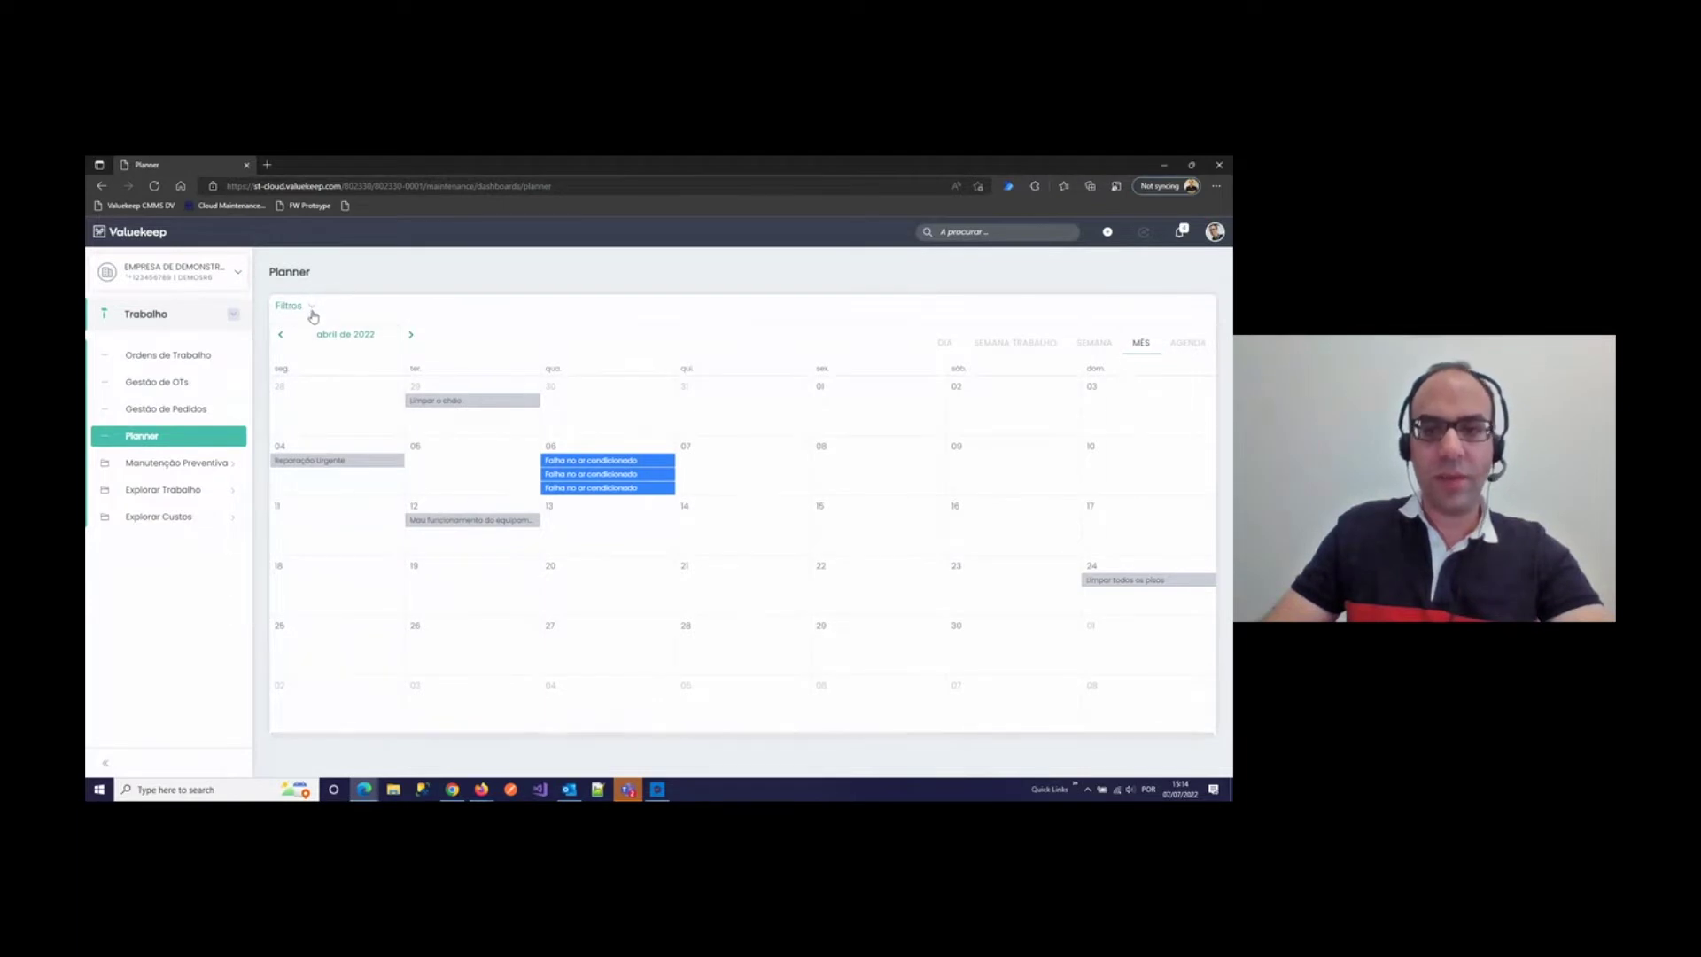
left_click(311, 308)
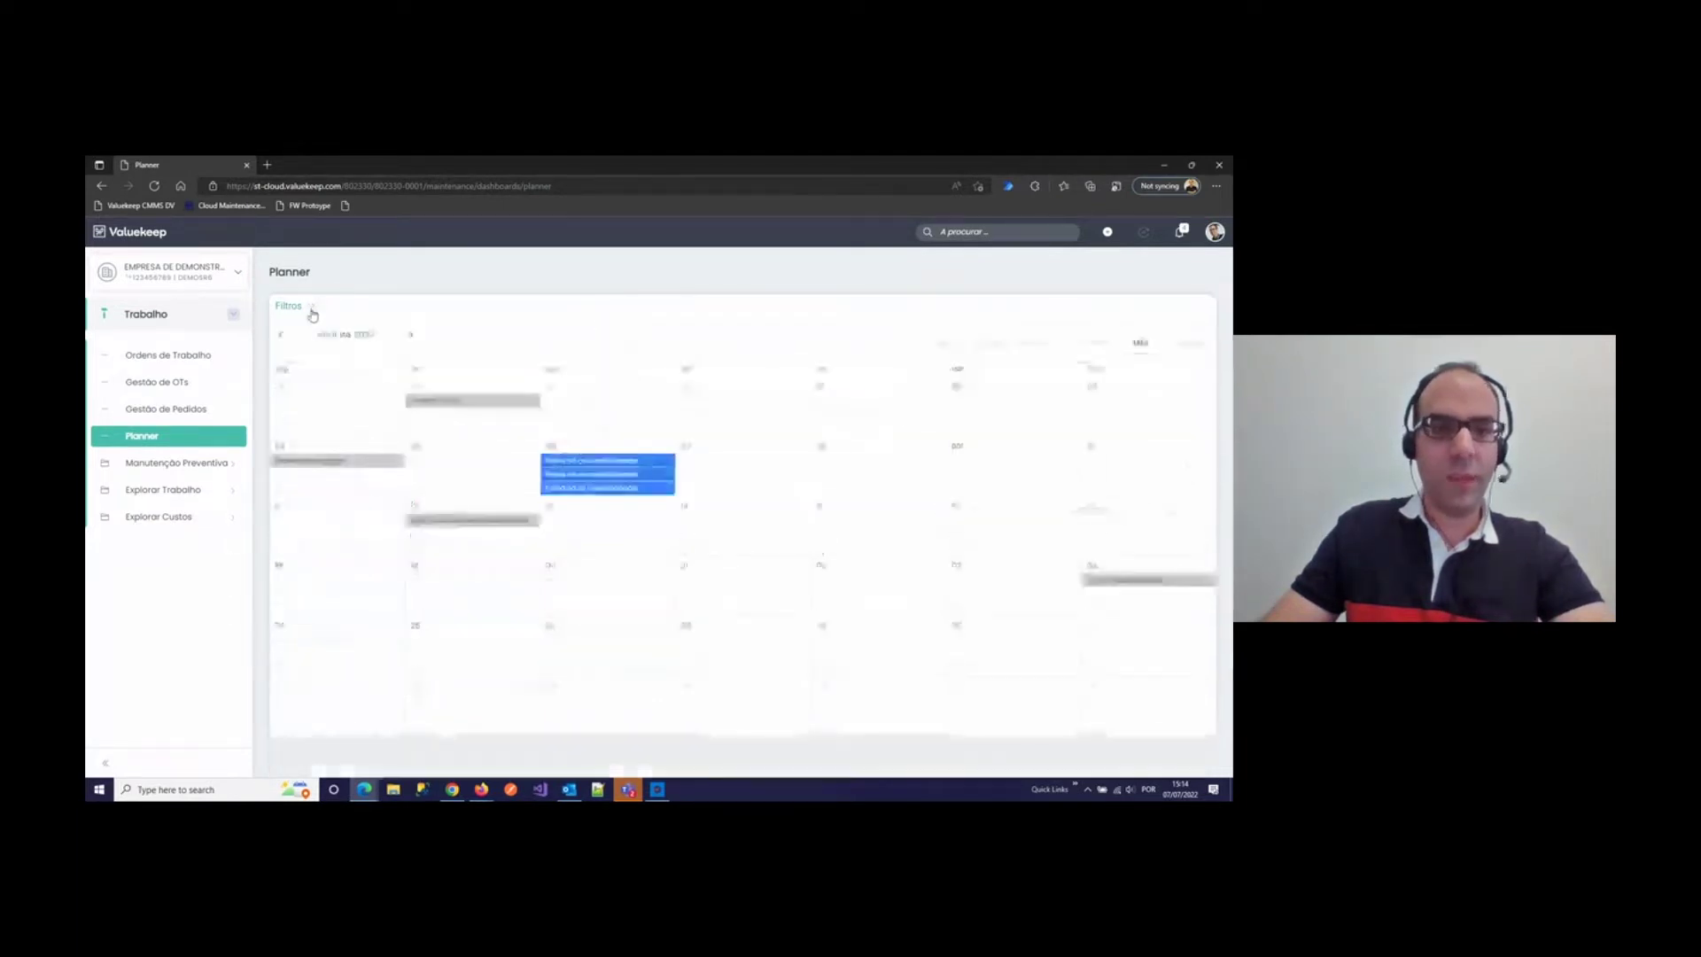
left_click(412, 337)
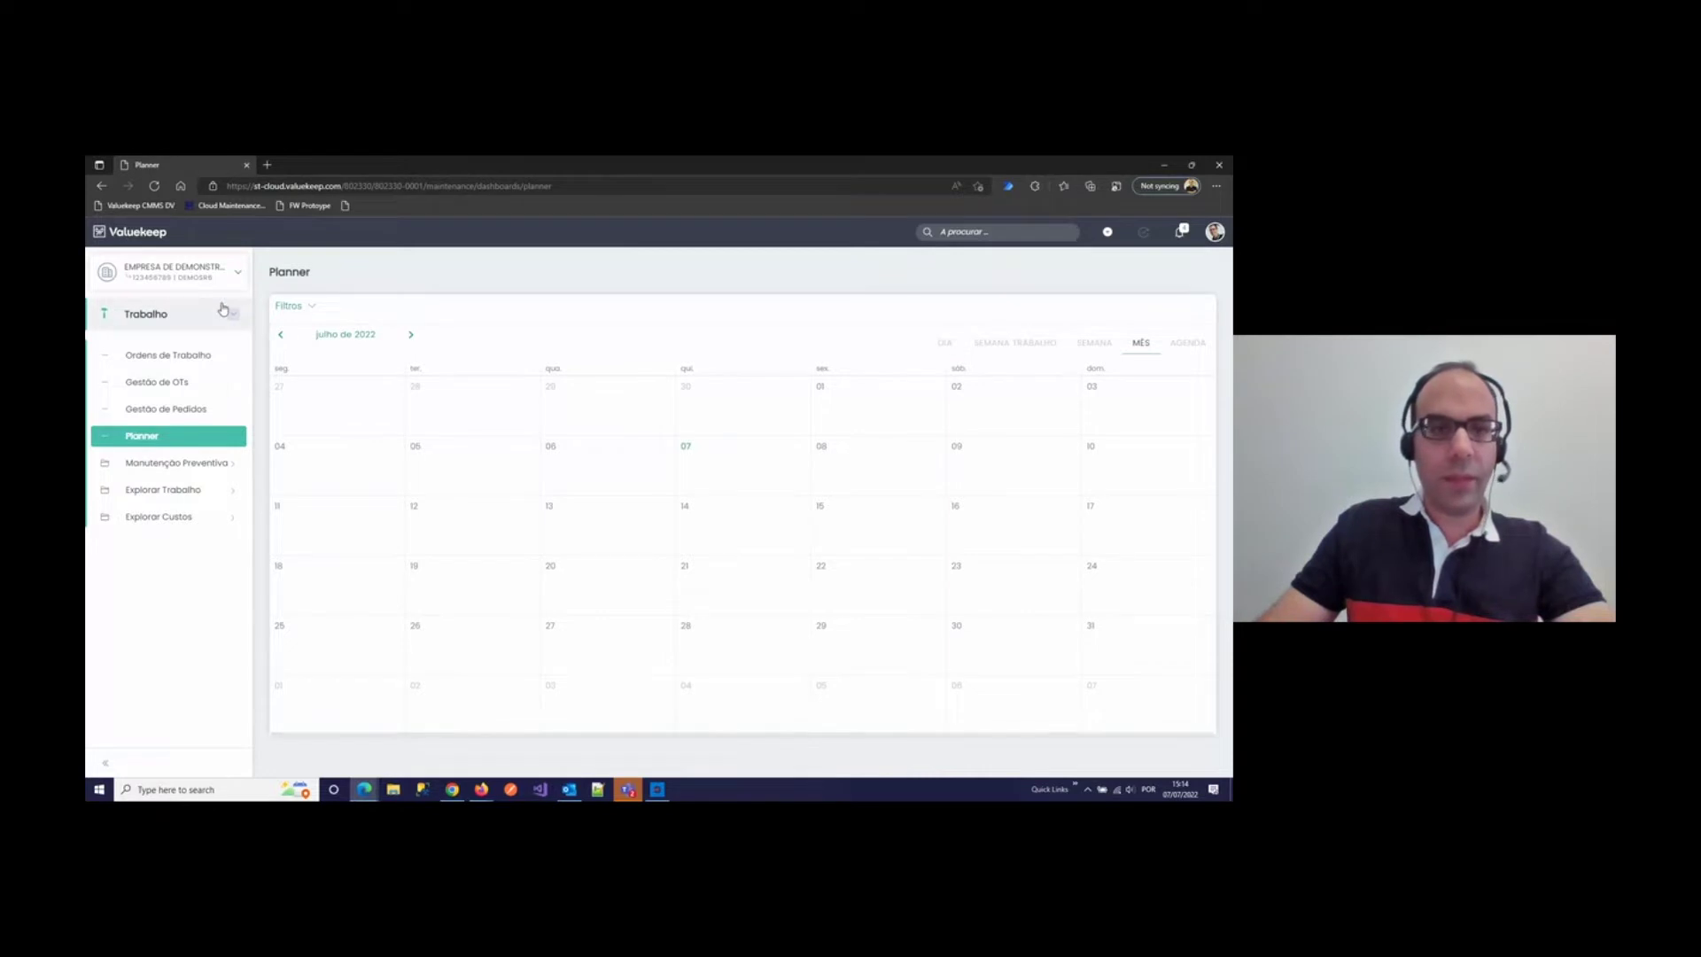
left_click(311, 308)
left_click(310, 475)
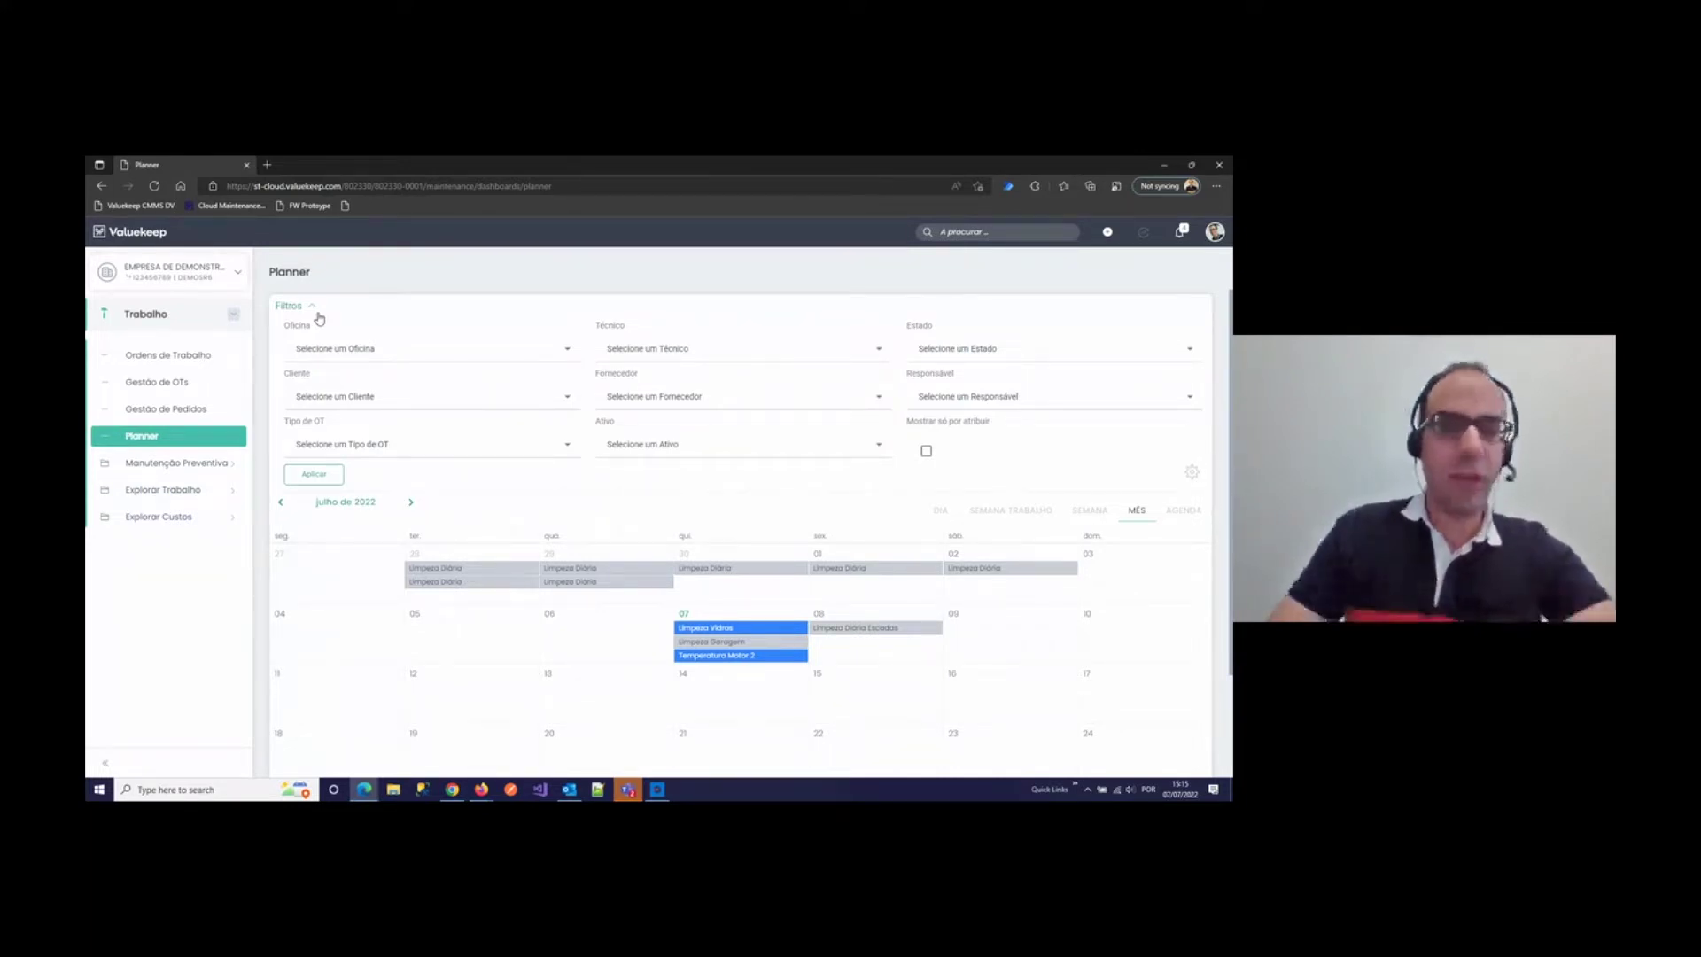
left_click(315, 312)
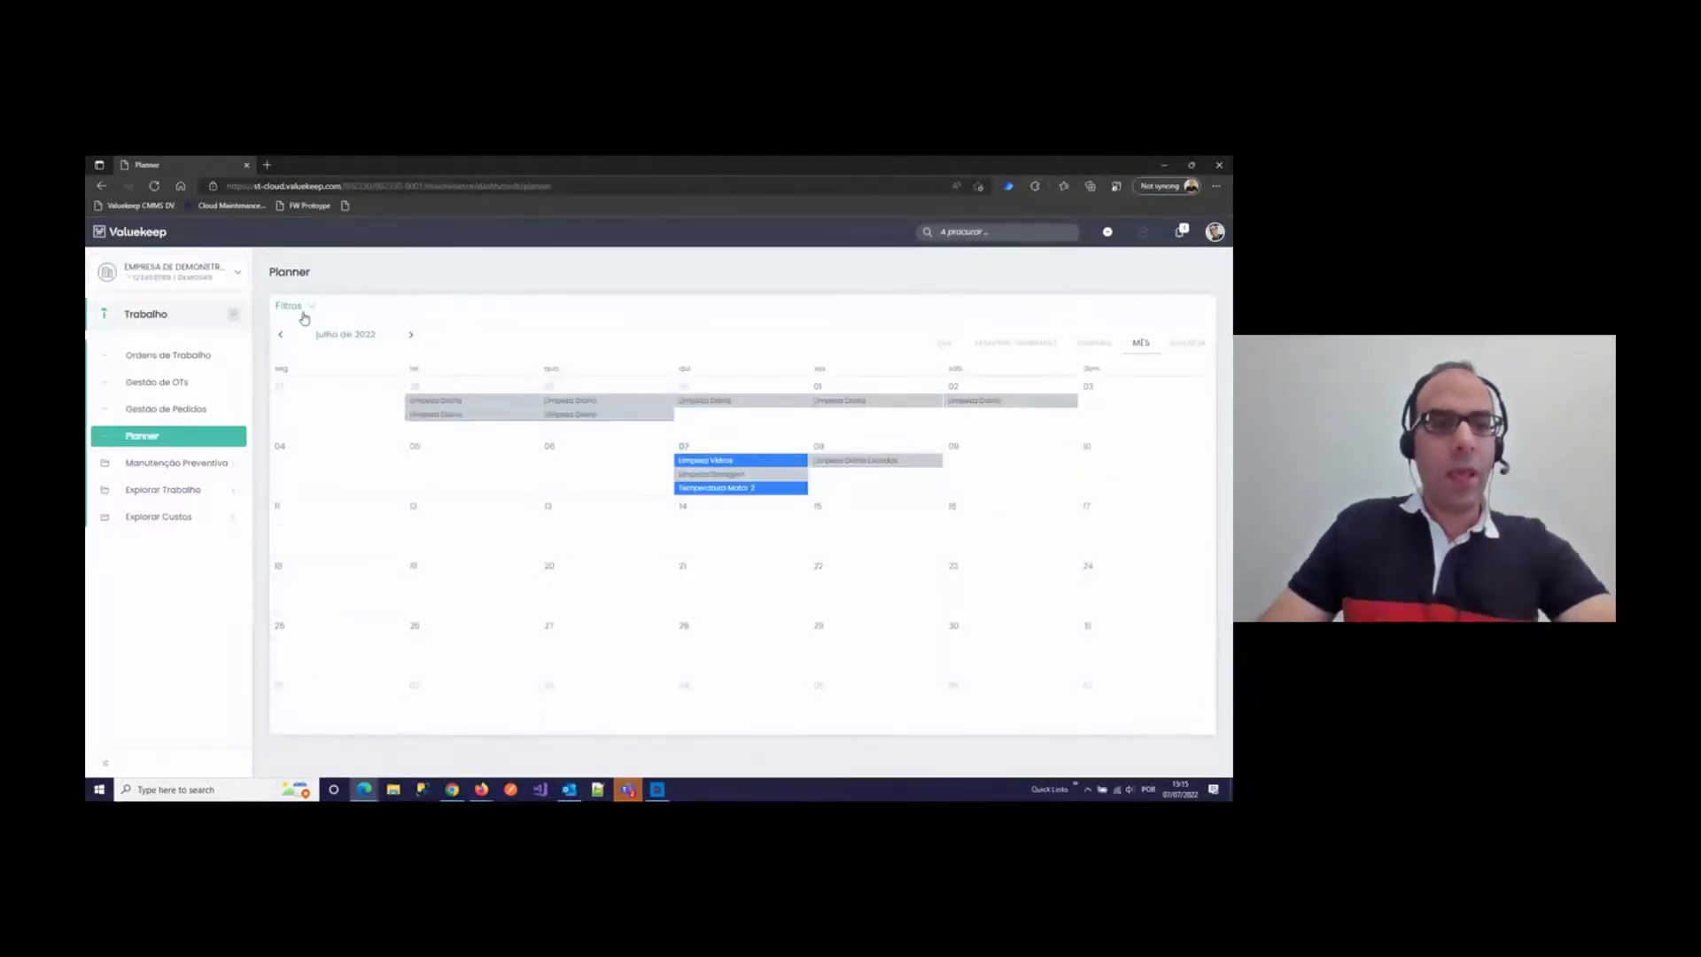
Step: Filter the Planner by the second and third technicians in the Técnico list and apply the filter
left_click(303, 312)
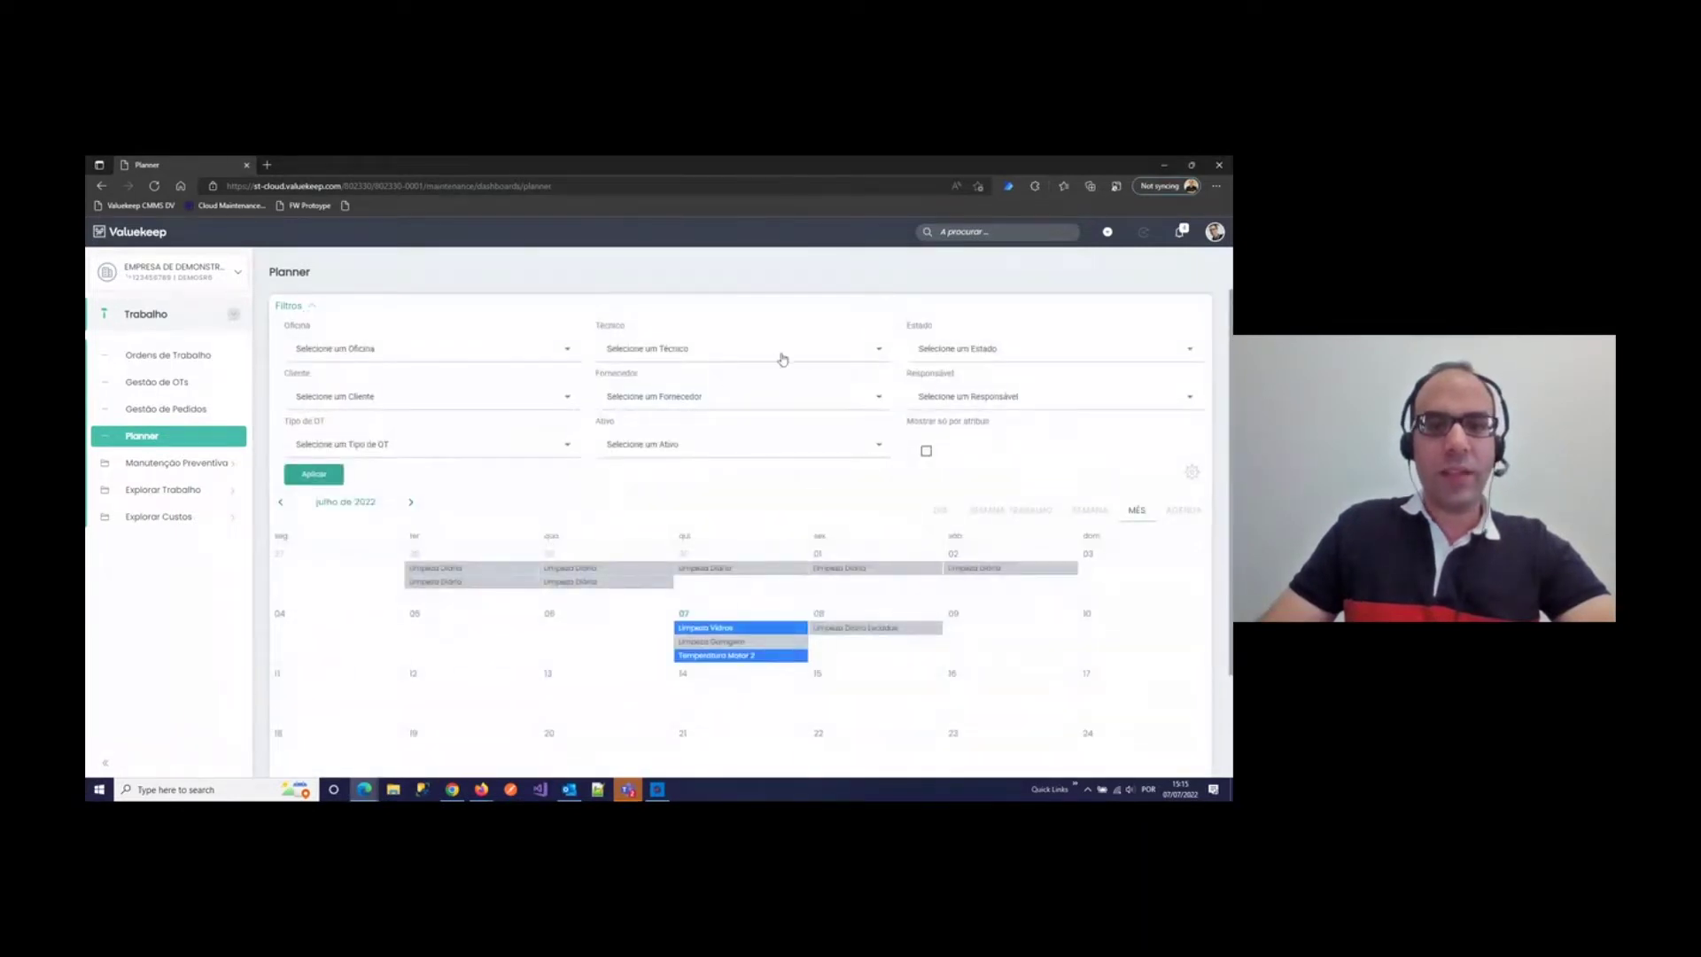
left_click(876, 353)
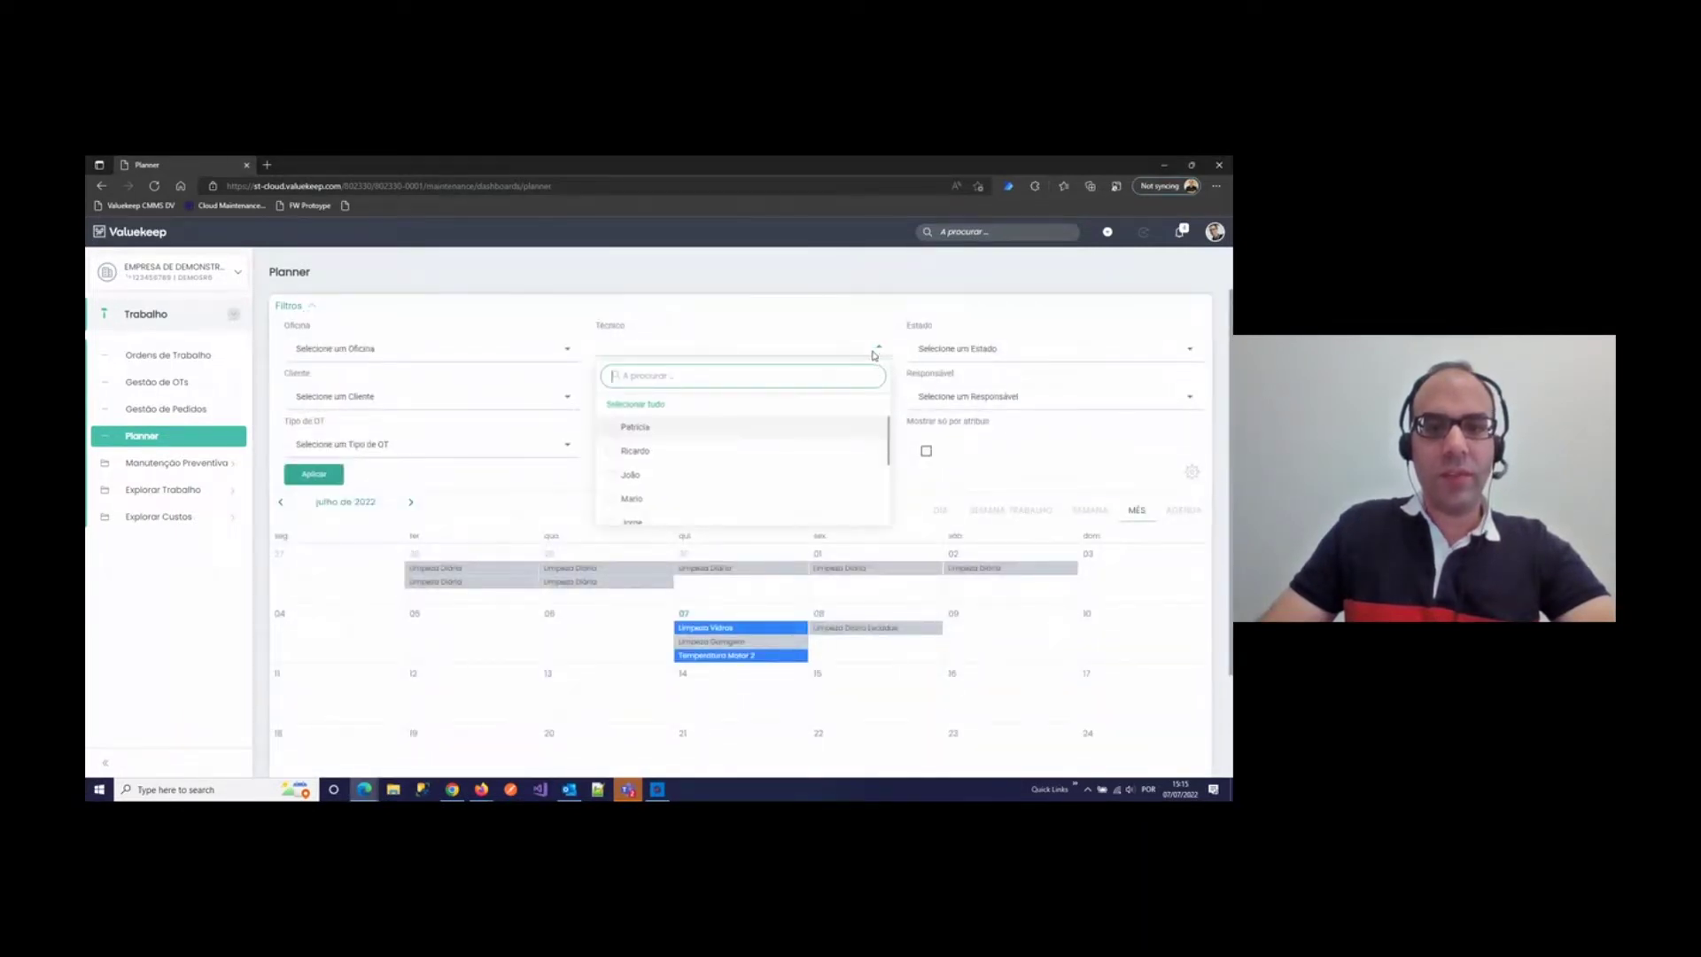
left_click(610, 453)
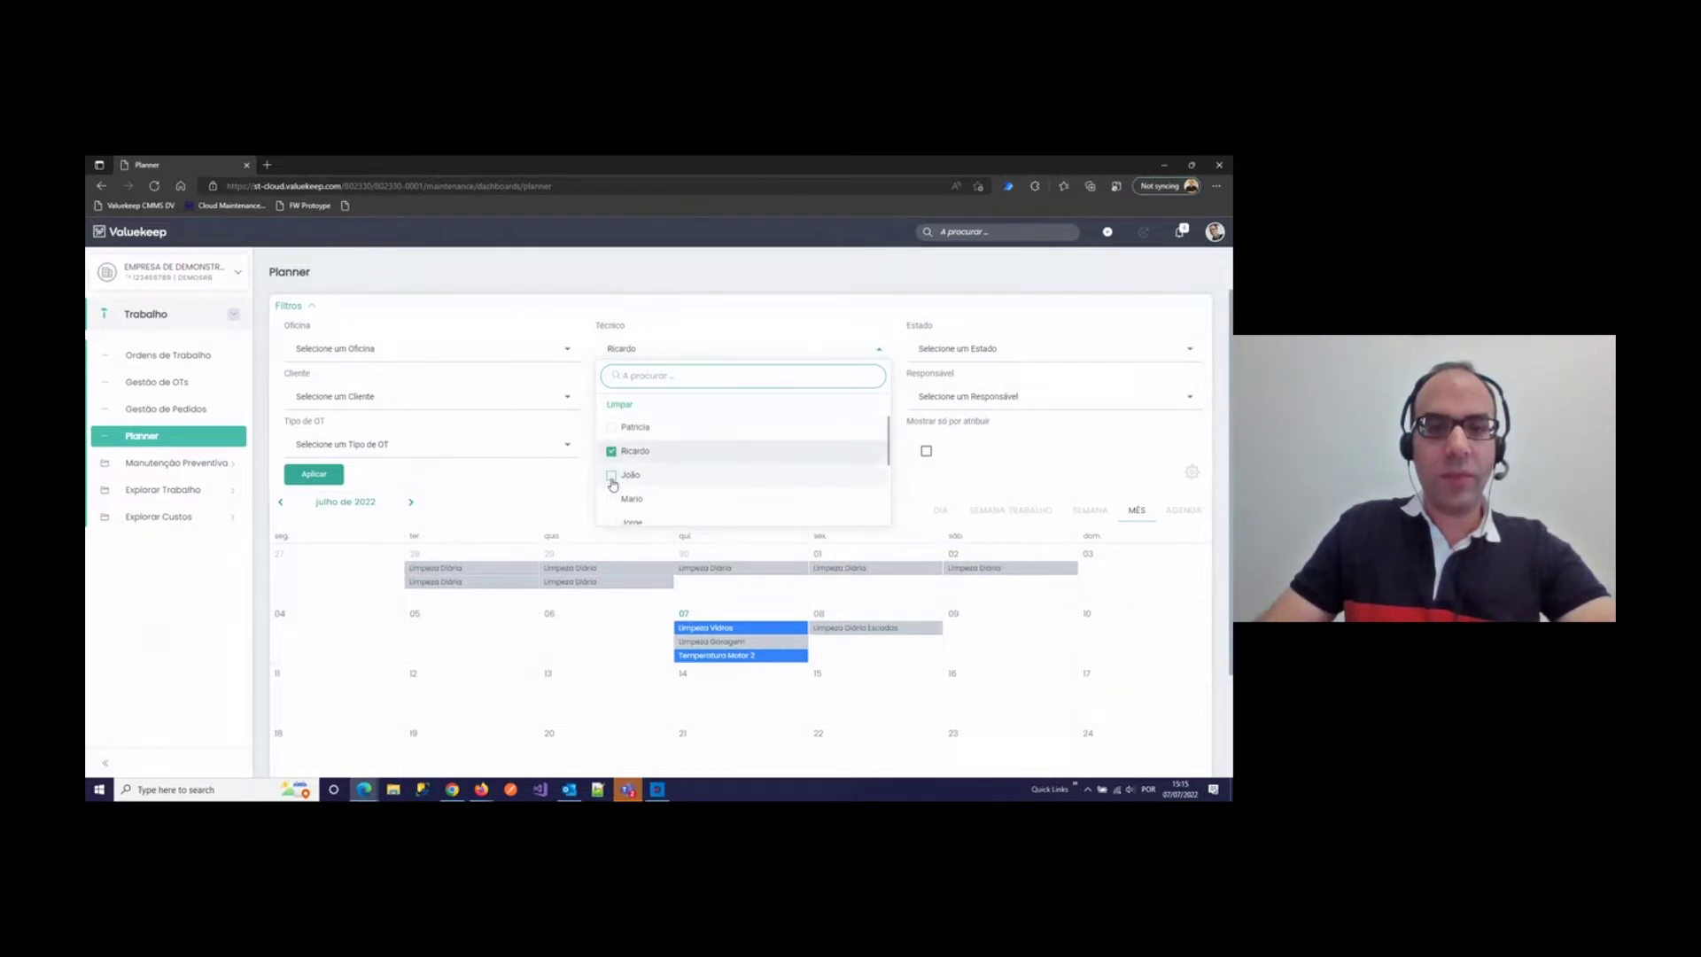
left_click(611, 476)
left_click(334, 479)
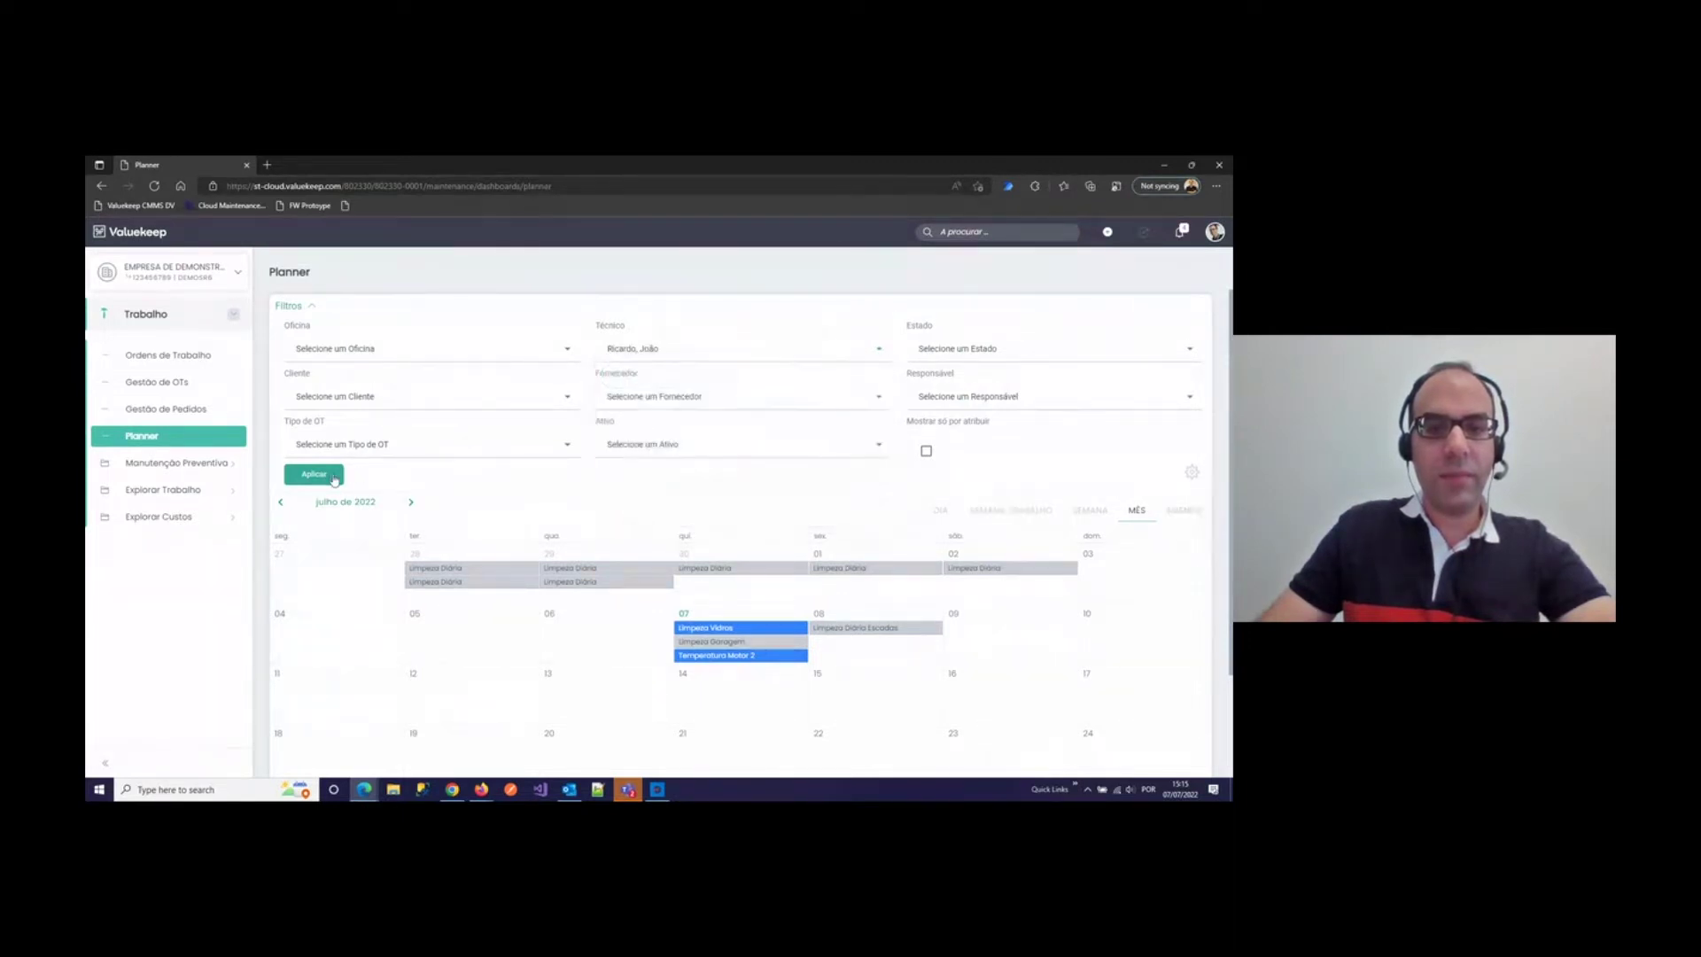
left_click(328, 479)
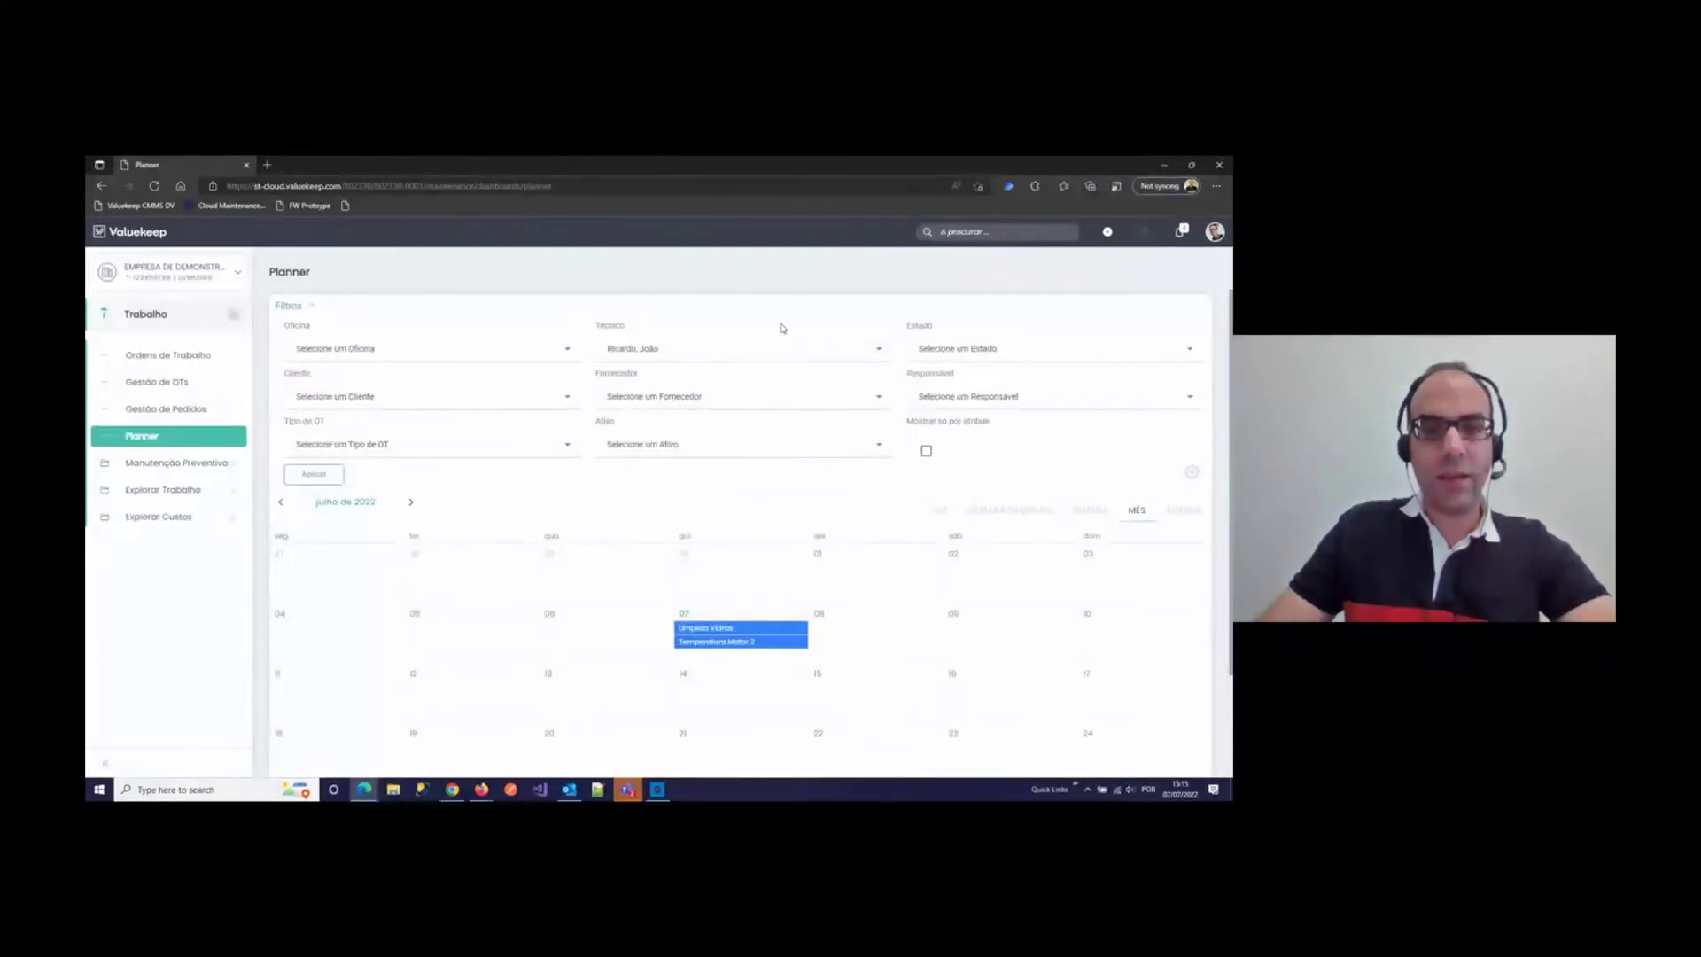
Step: Remove the second listed technician from the Técnico filter, keeping only the third, and reapply it
left_click(867, 351)
left_click(612, 454)
left_click(336, 485)
left_click(314, 475)
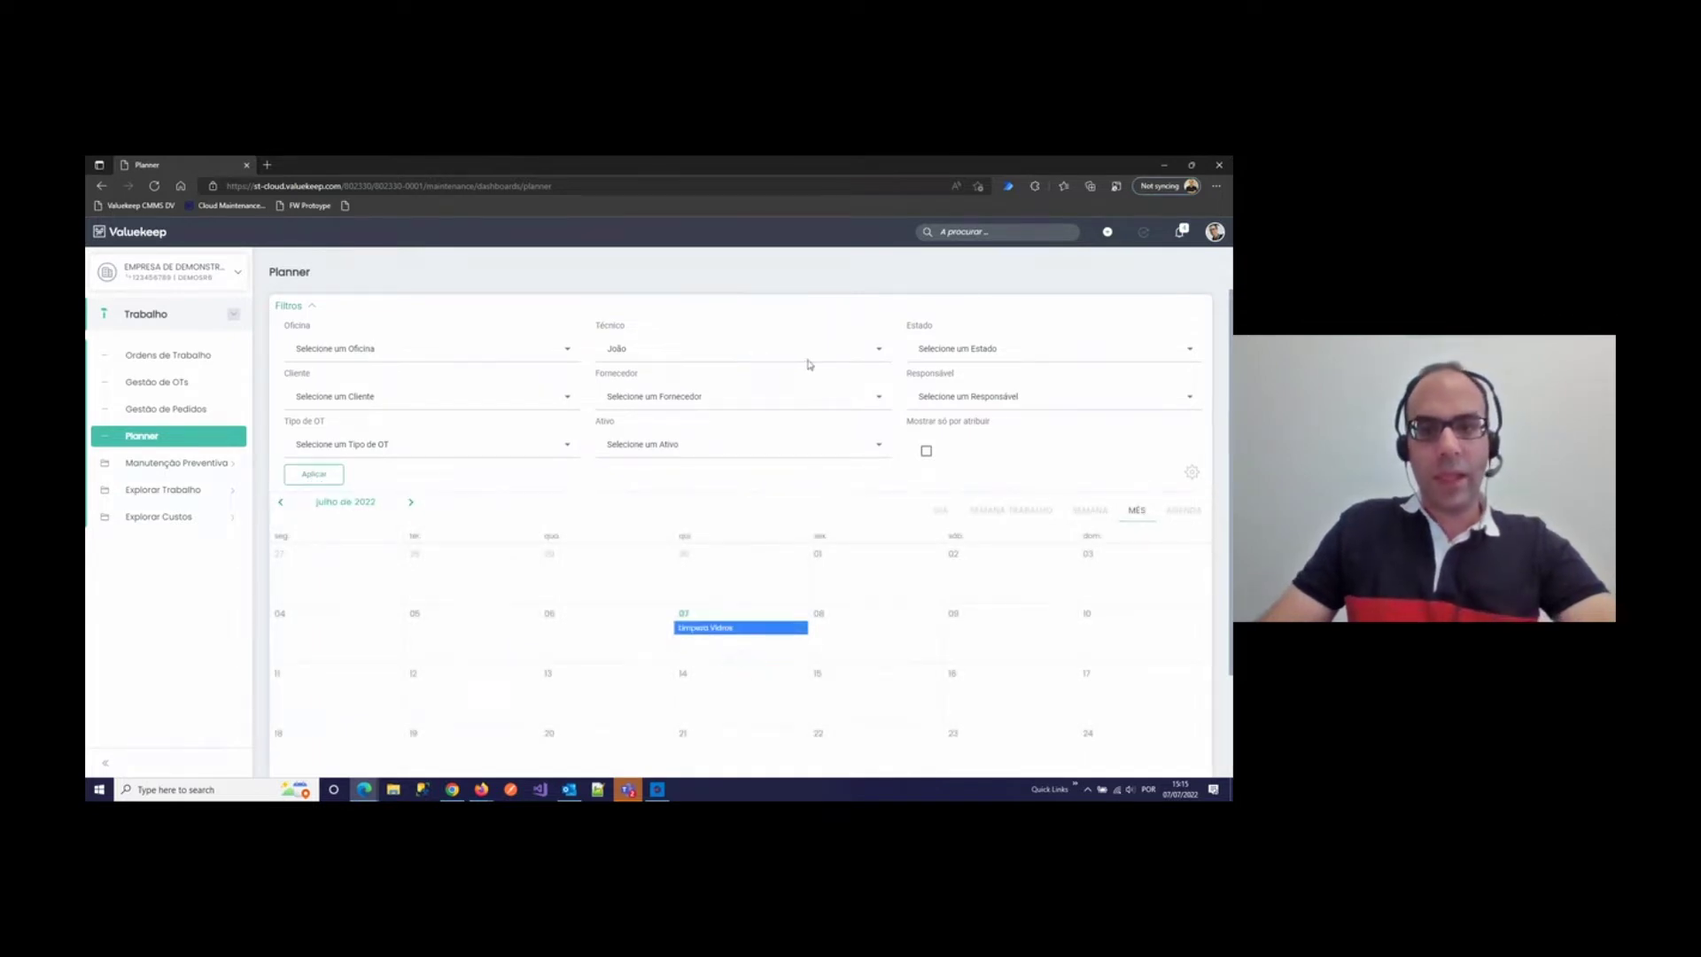
Step: Clear the Técnico filter and filter the Planner by Estado Em Curso
left_click(873, 350)
left_click(619, 405)
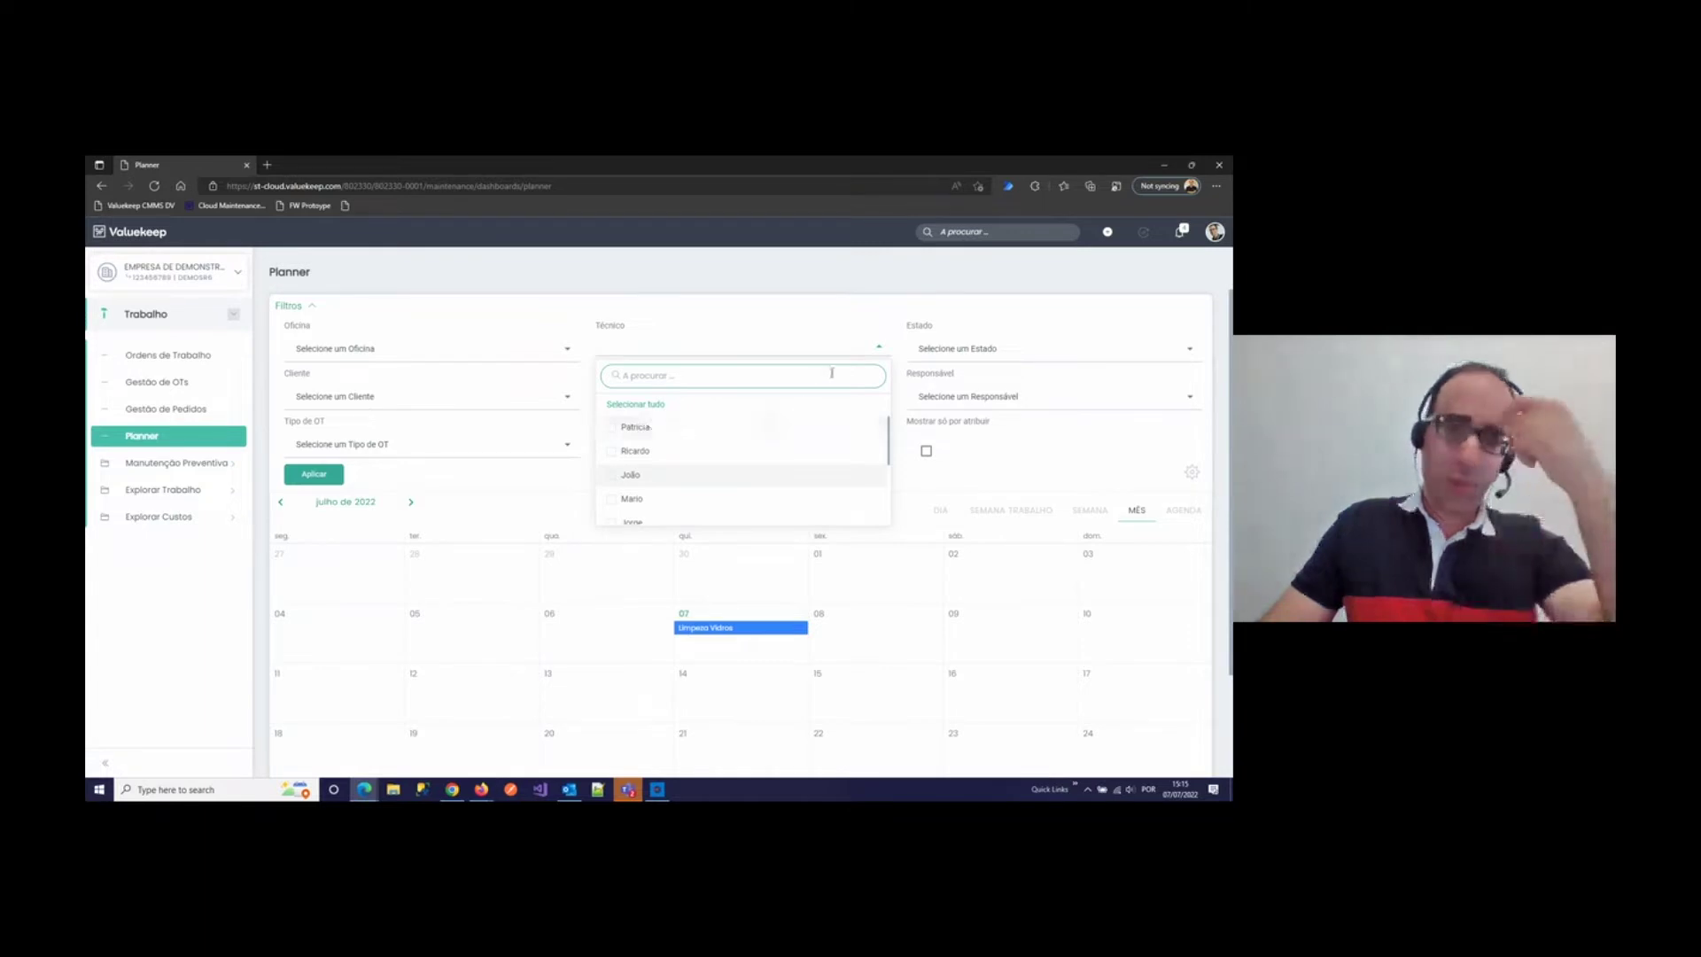
left_click(979, 356)
left_click(962, 352)
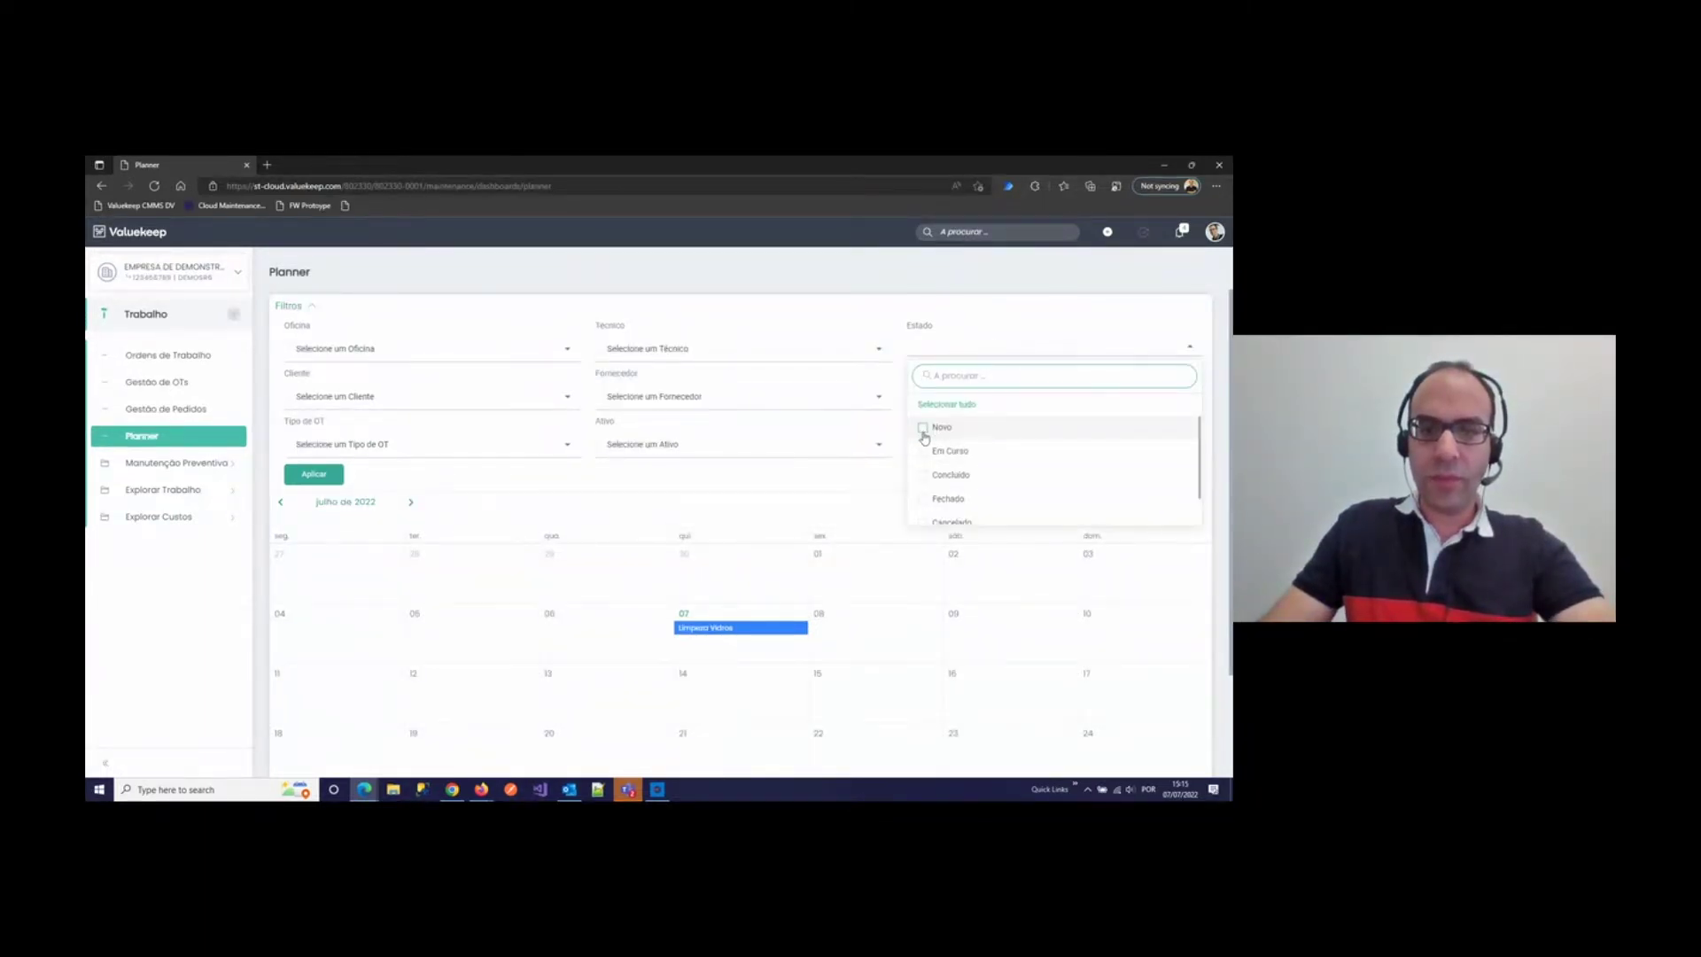
left_click(922, 451)
left_click(324, 485)
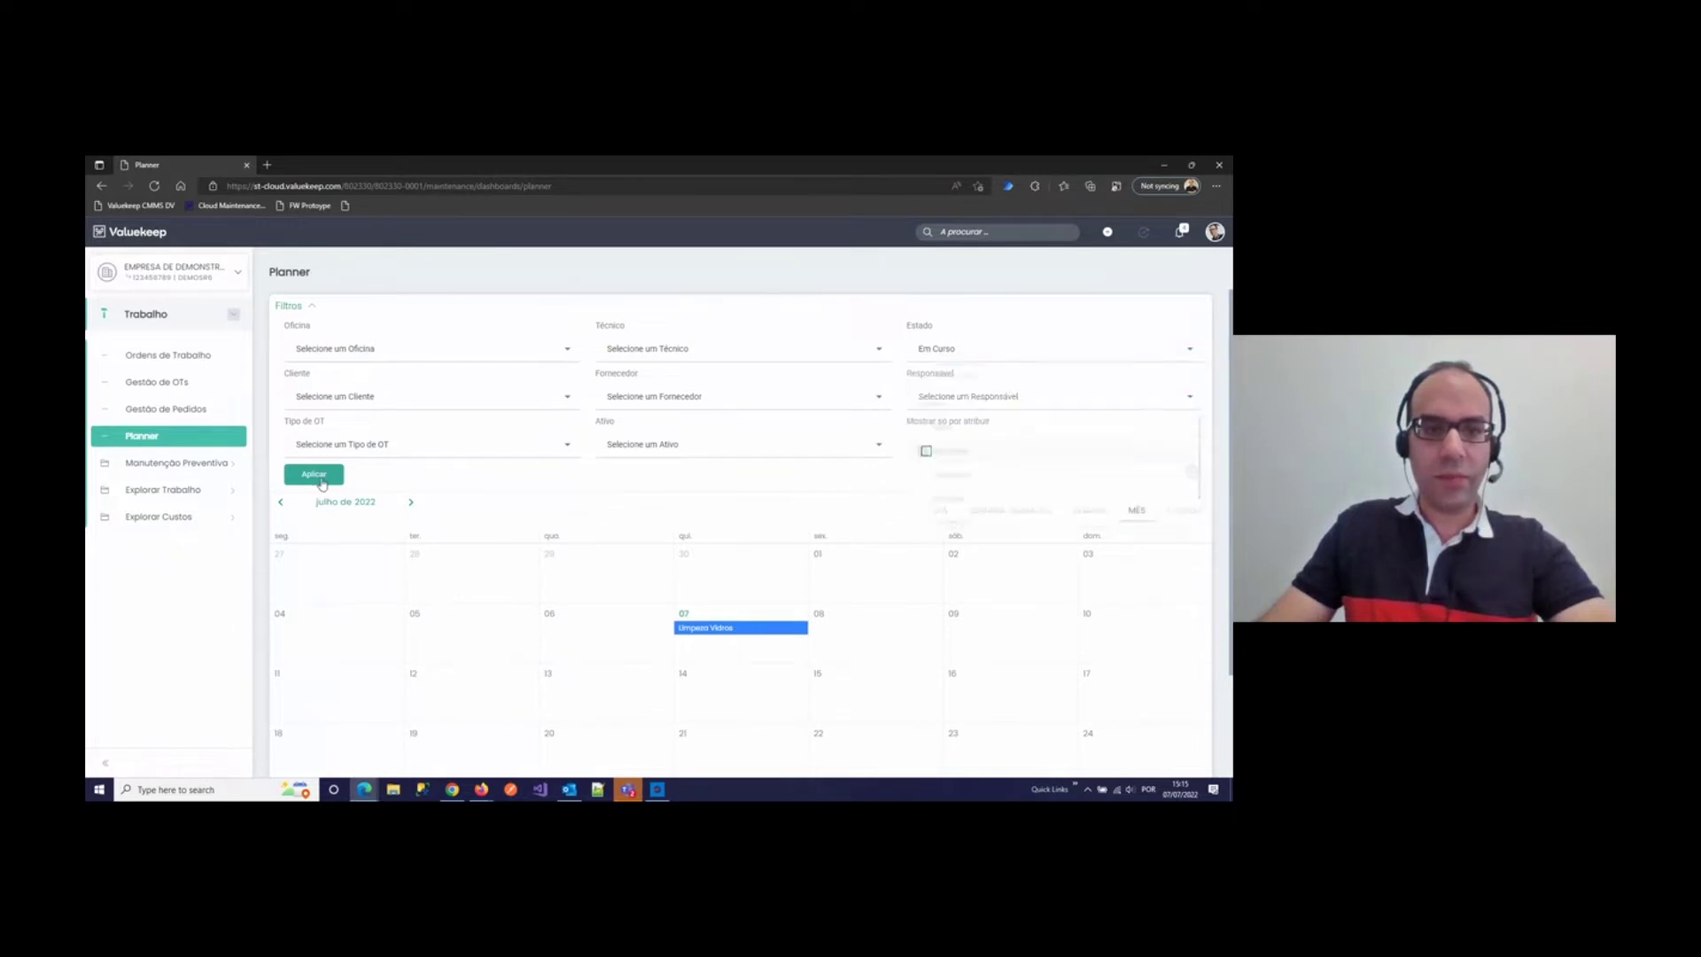
left_click(323, 478)
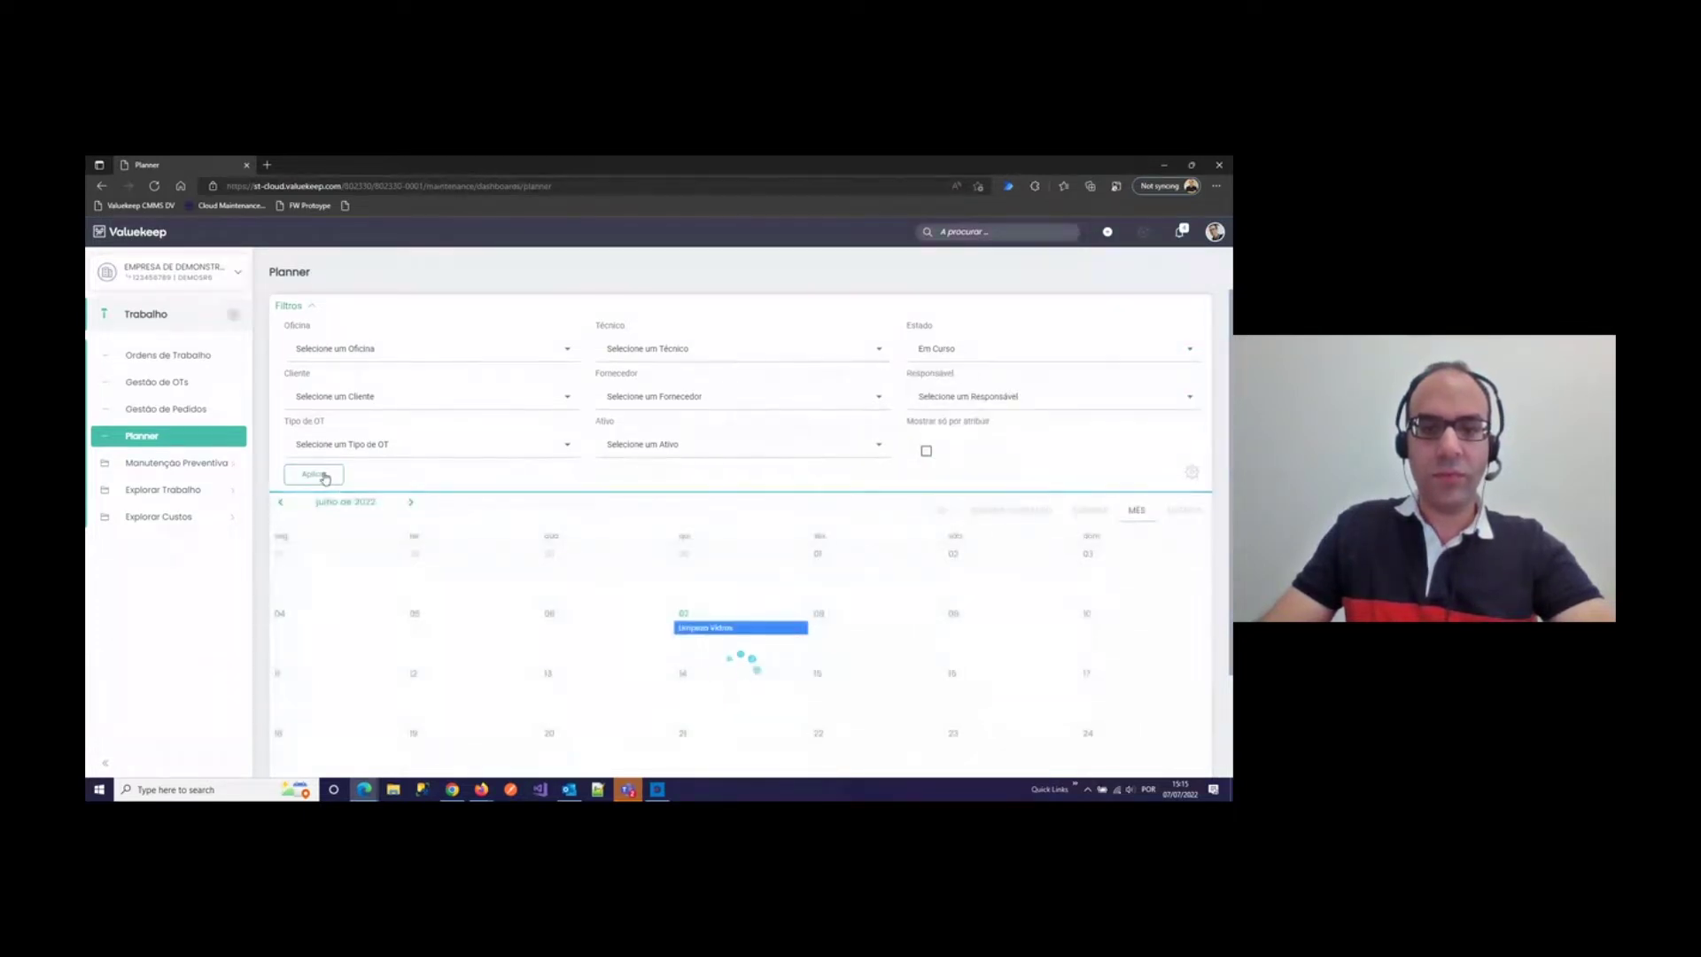
Step: Clear the Estado filter, filter the Planner by the Ativo Edifício #1, and collapse the filters
left_click(977, 351)
left_click(921, 406)
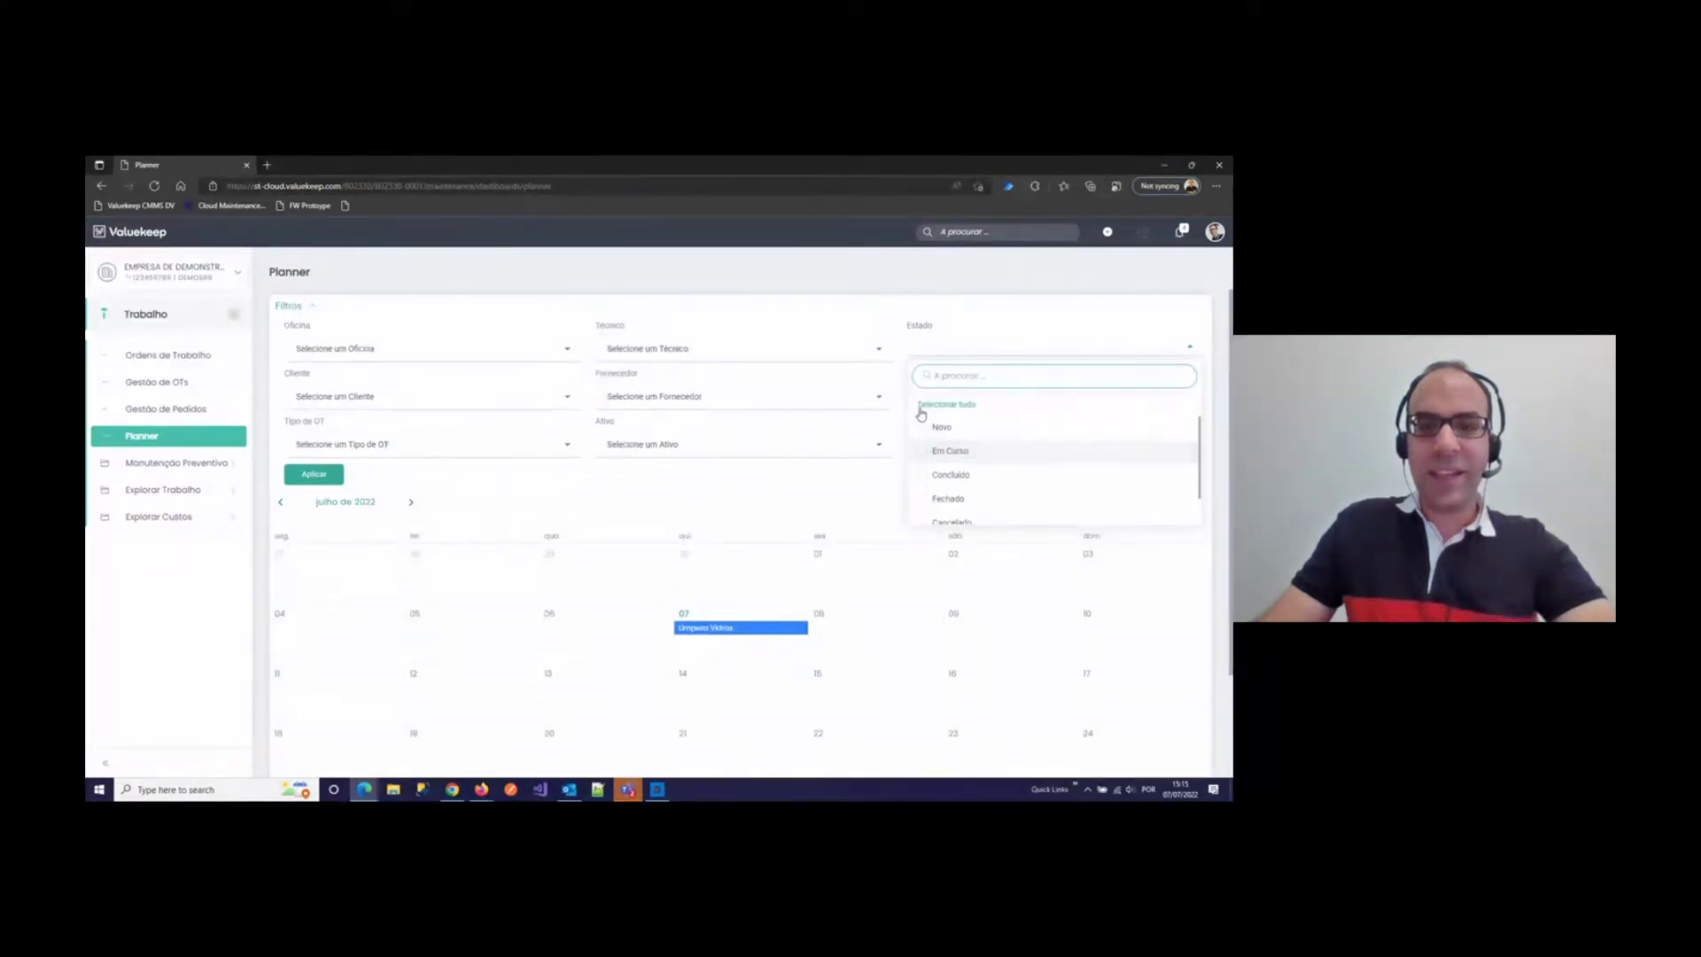
left_click(644, 443)
left_click(644, 444)
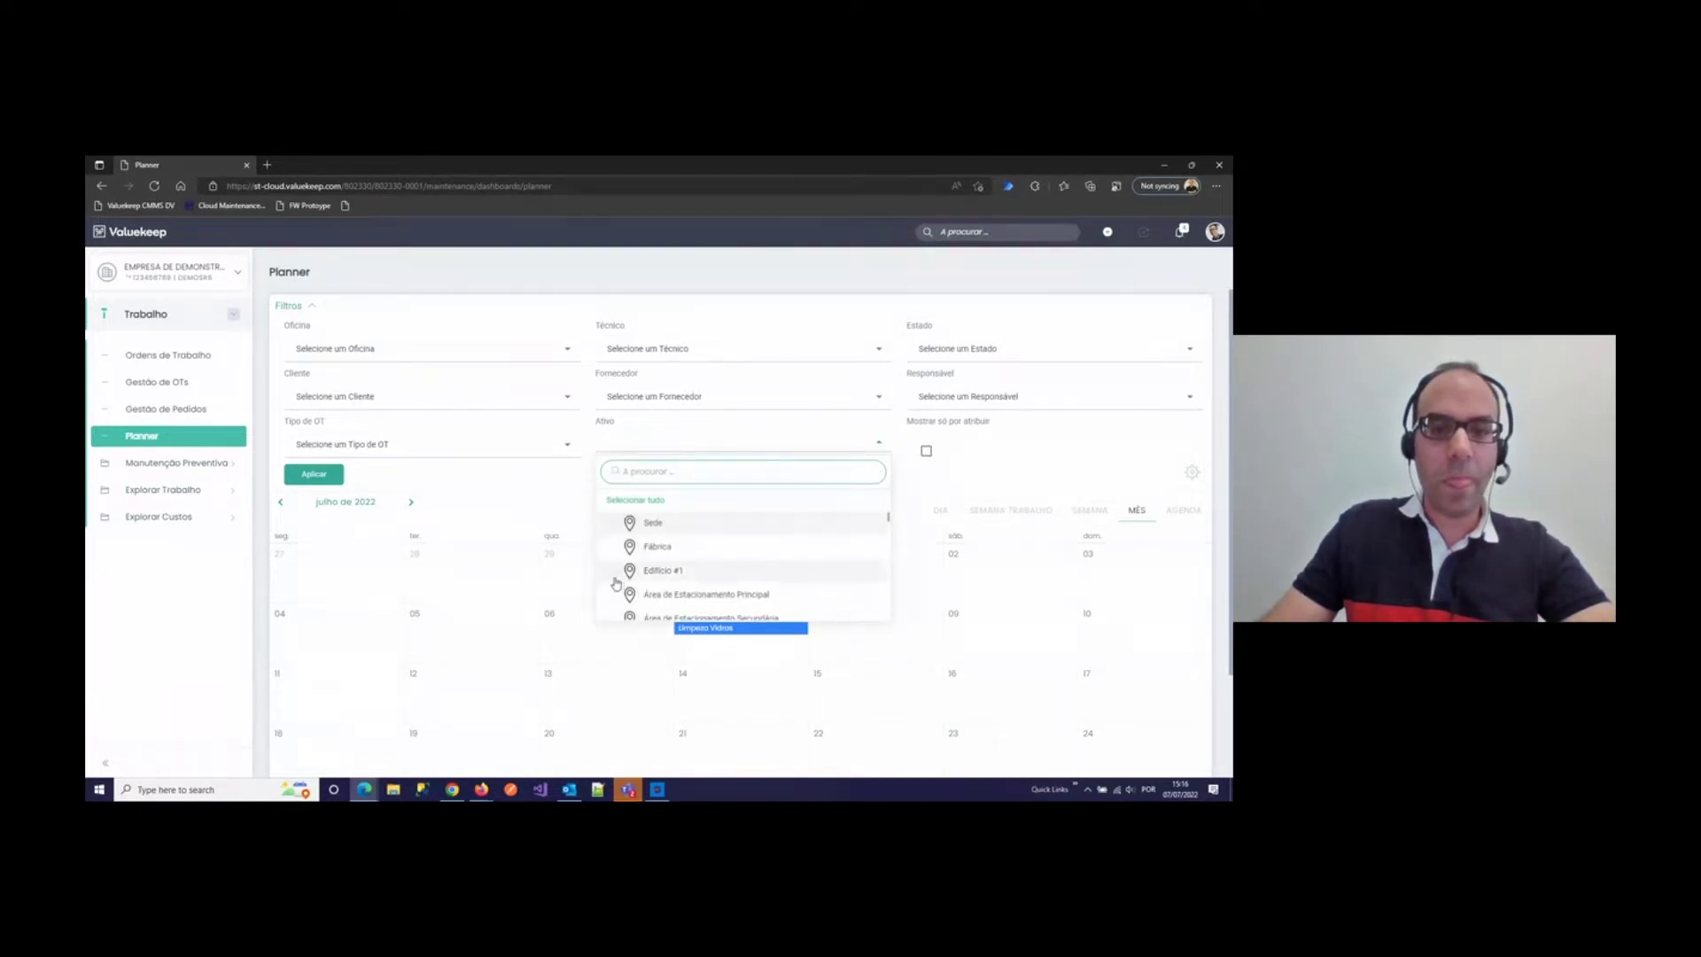
left_click(613, 571)
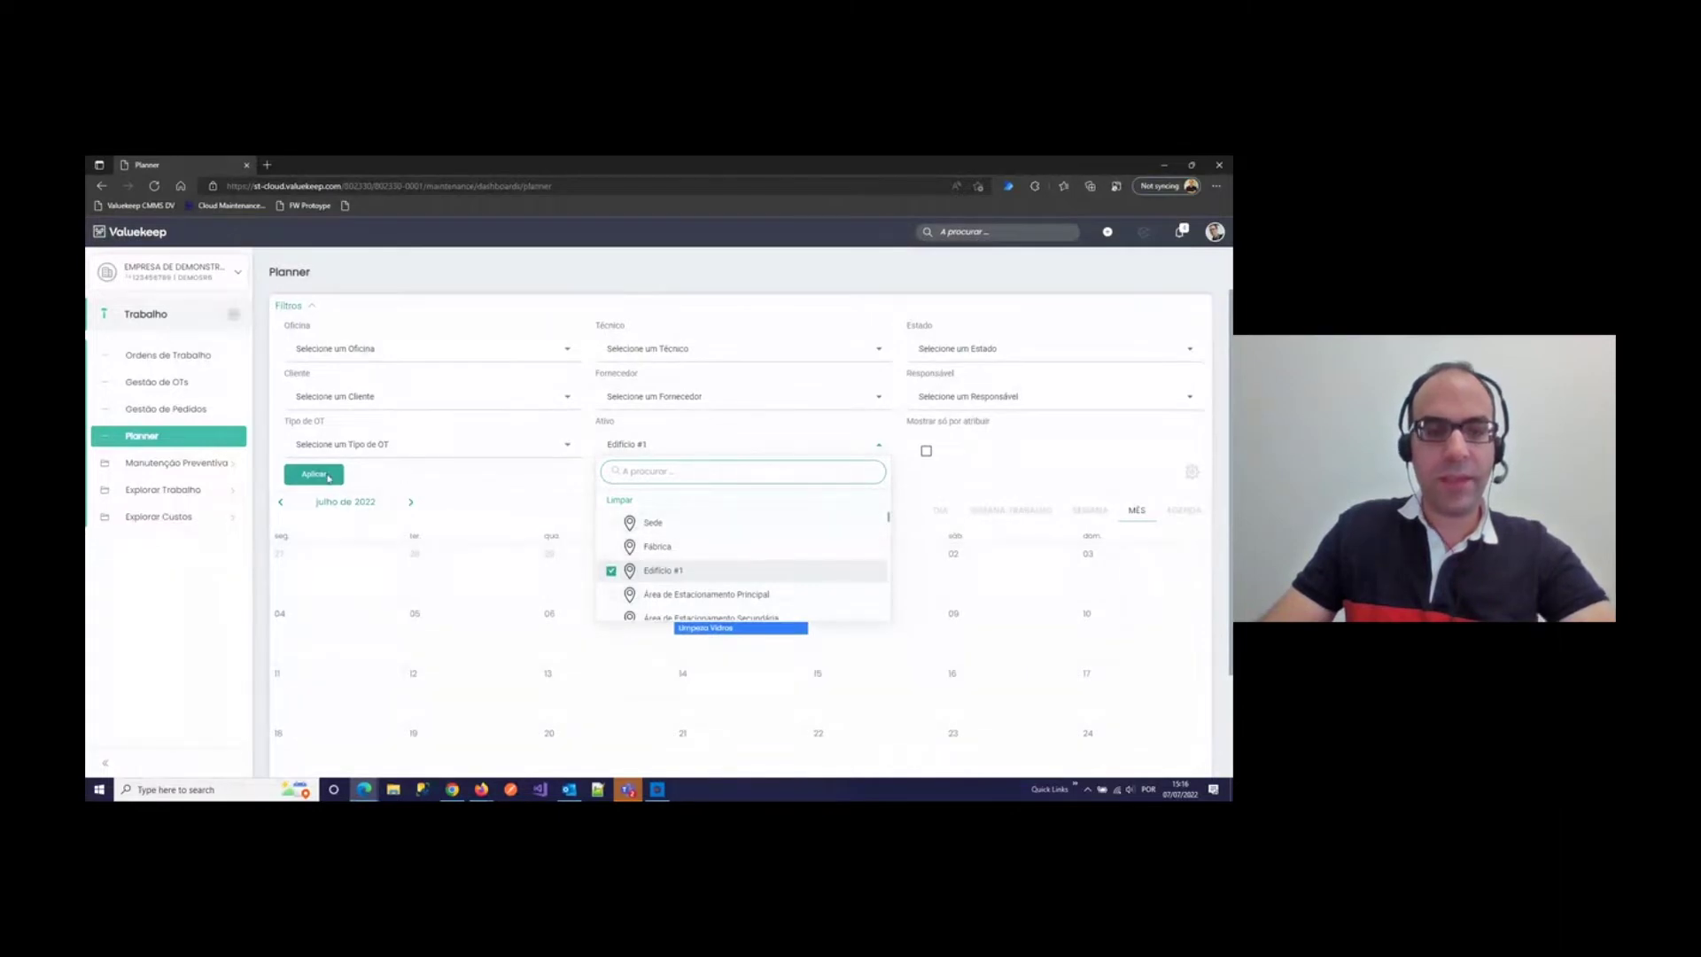
left_click(323, 476)
left_click(323, 477)
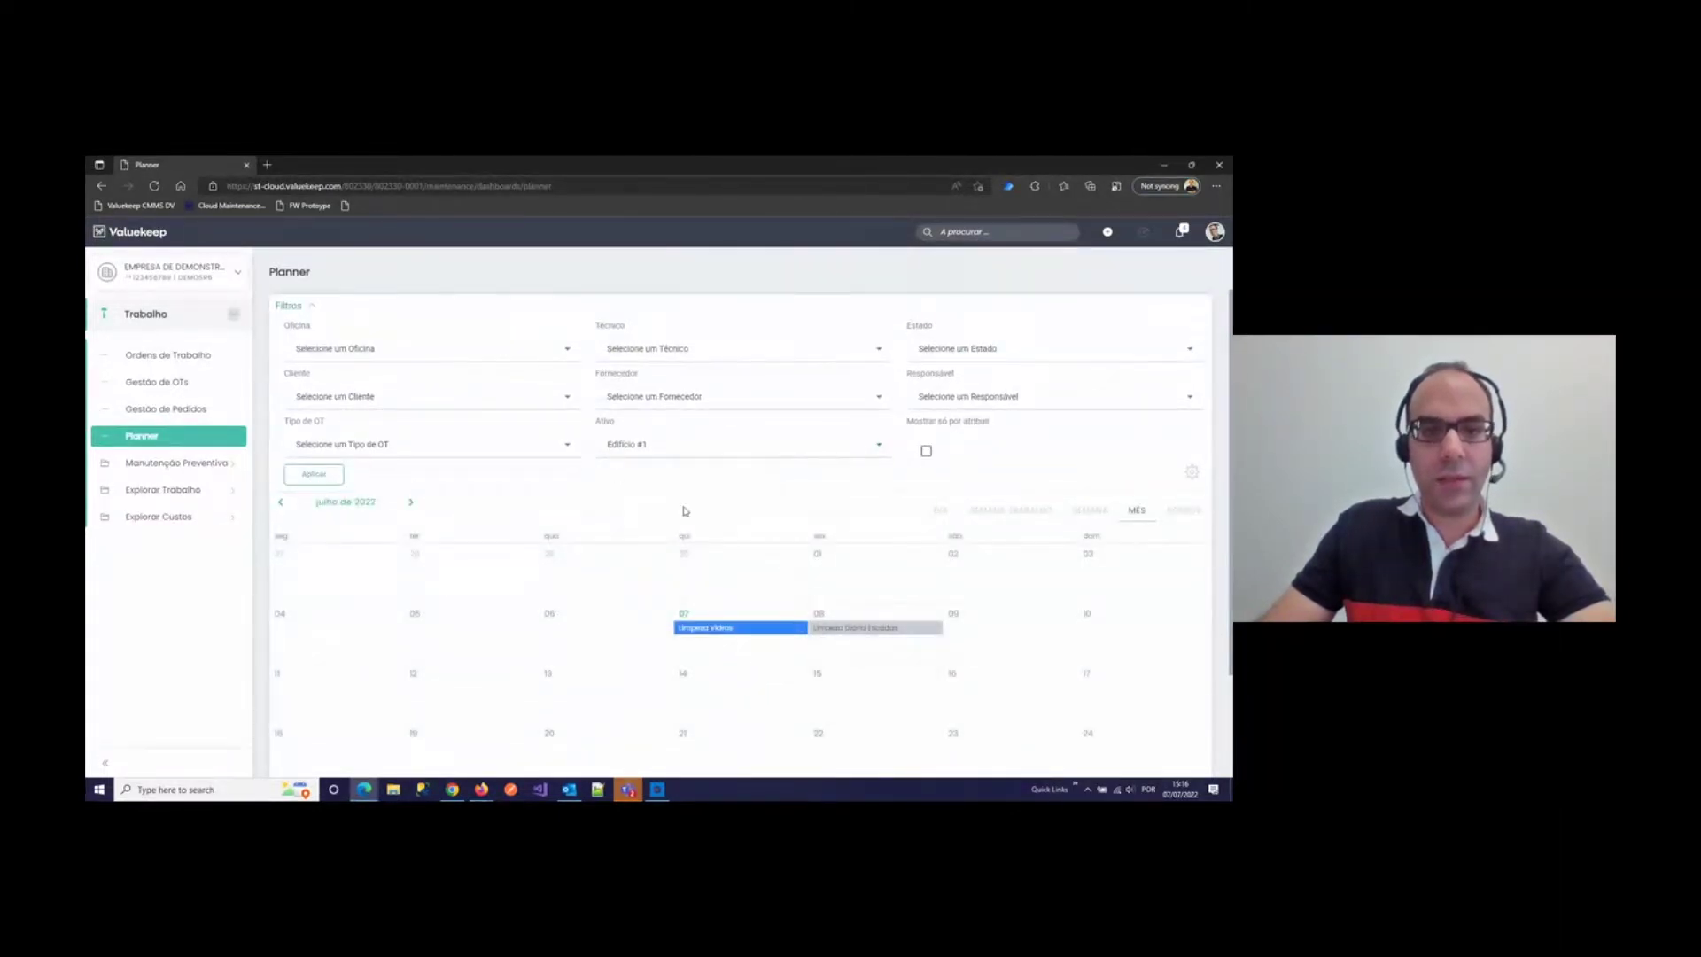
left_click(314, 307)
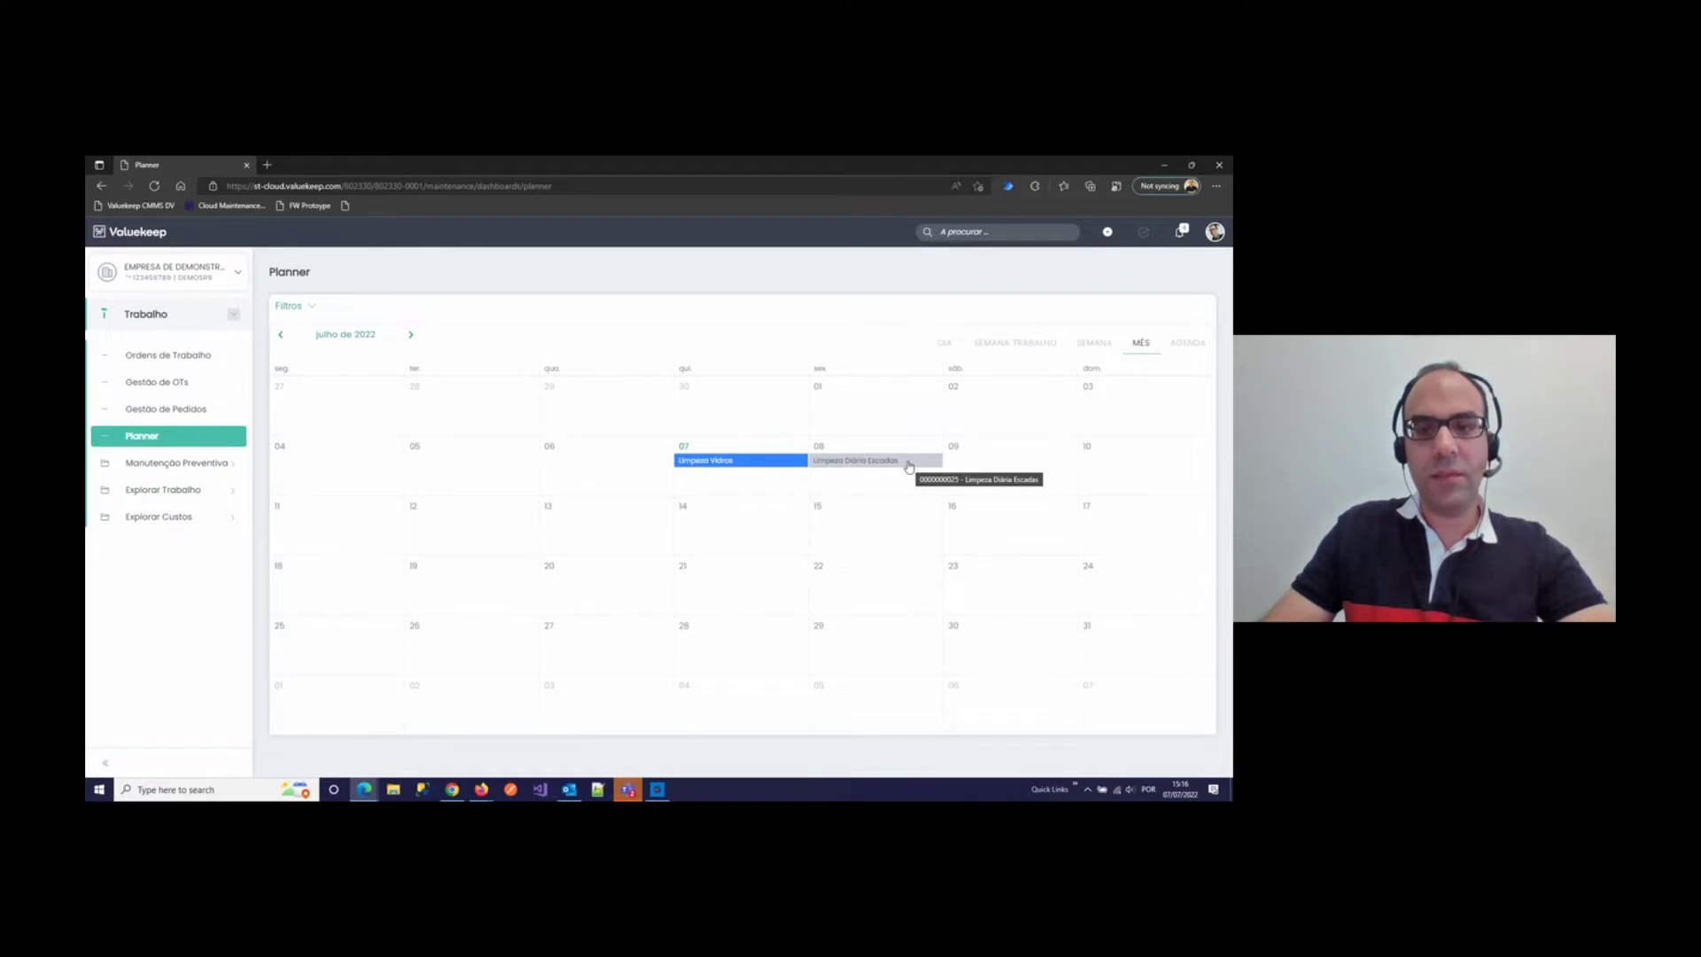
Step: Clear the Ativo filter in the Planner, apply the change, and collapse the filters
left_click(289, 307)
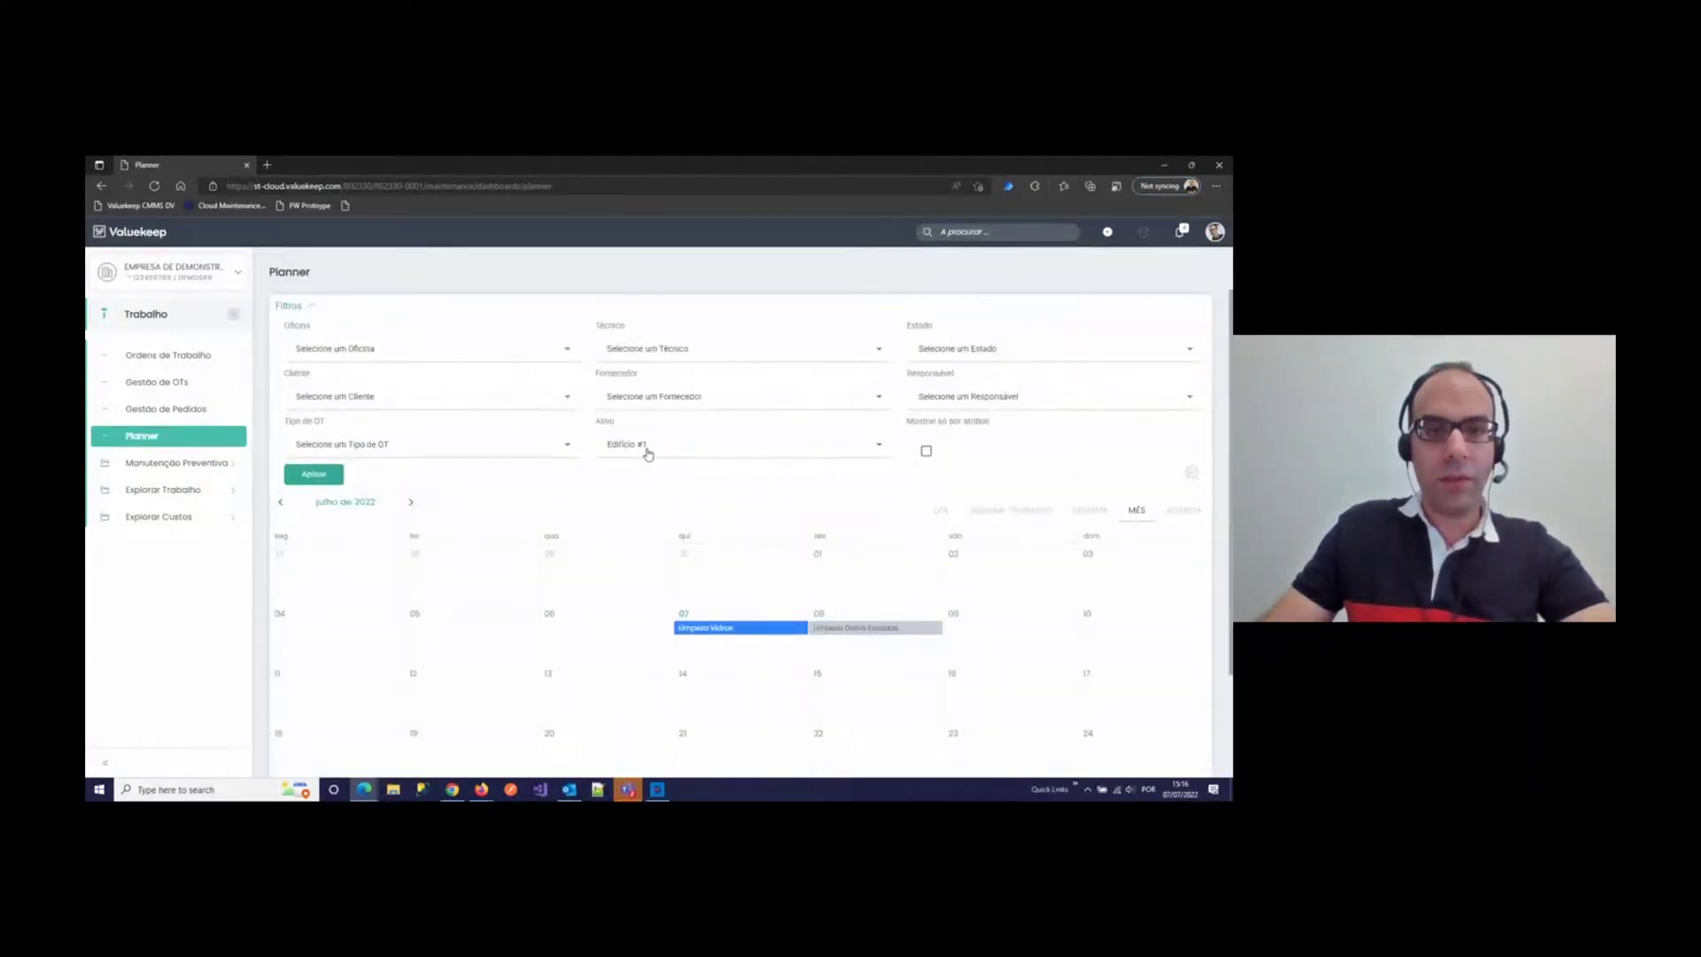
left_click(646, 454)
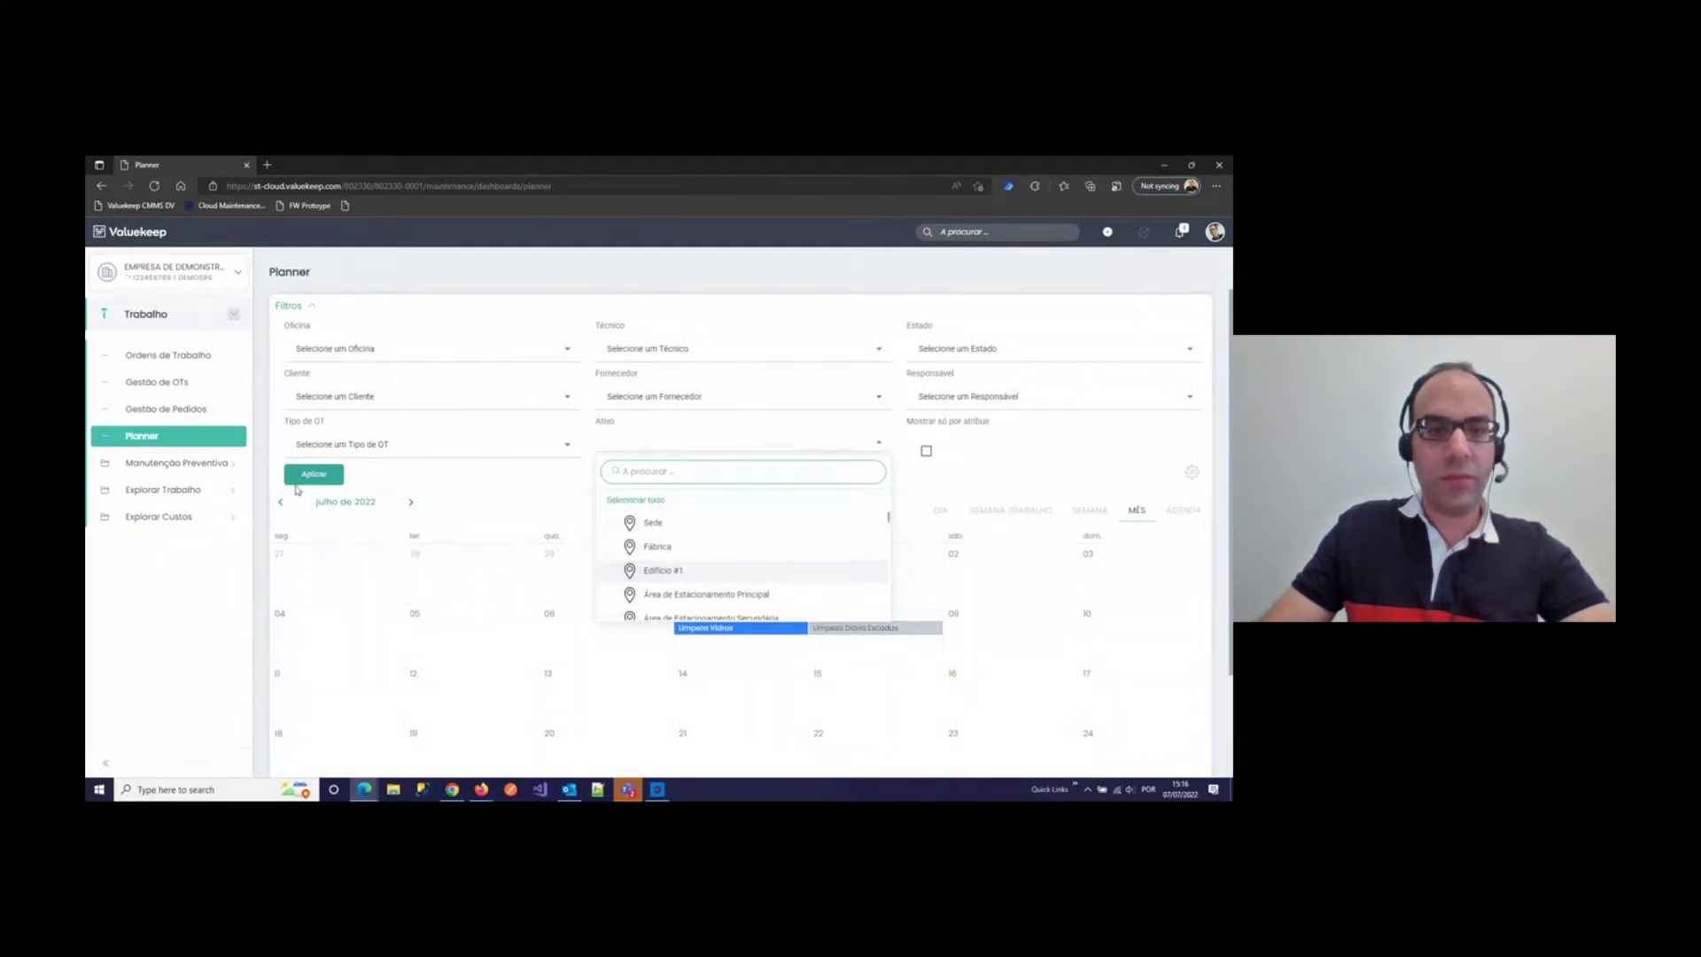
left_click(301, 482)
left_click(305, 476)
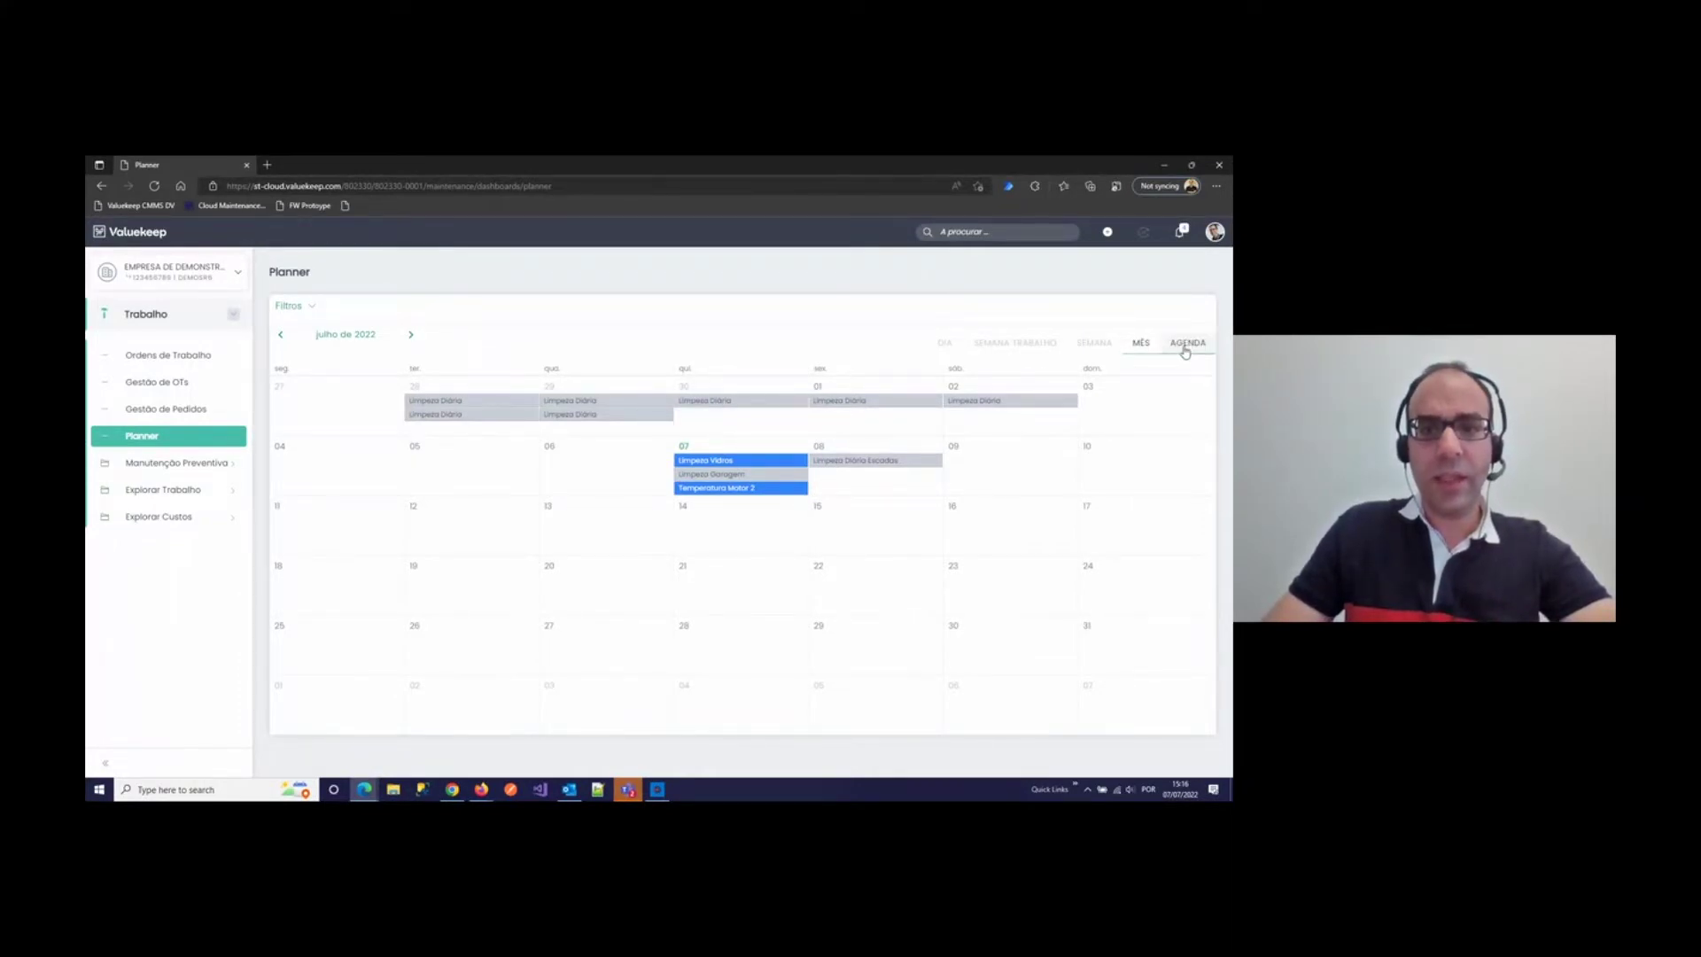
Step: Show the Planner in the Agenda view for 4–10 July 2022 and bring the 7 July work orders into view
left_click(1185, 347)
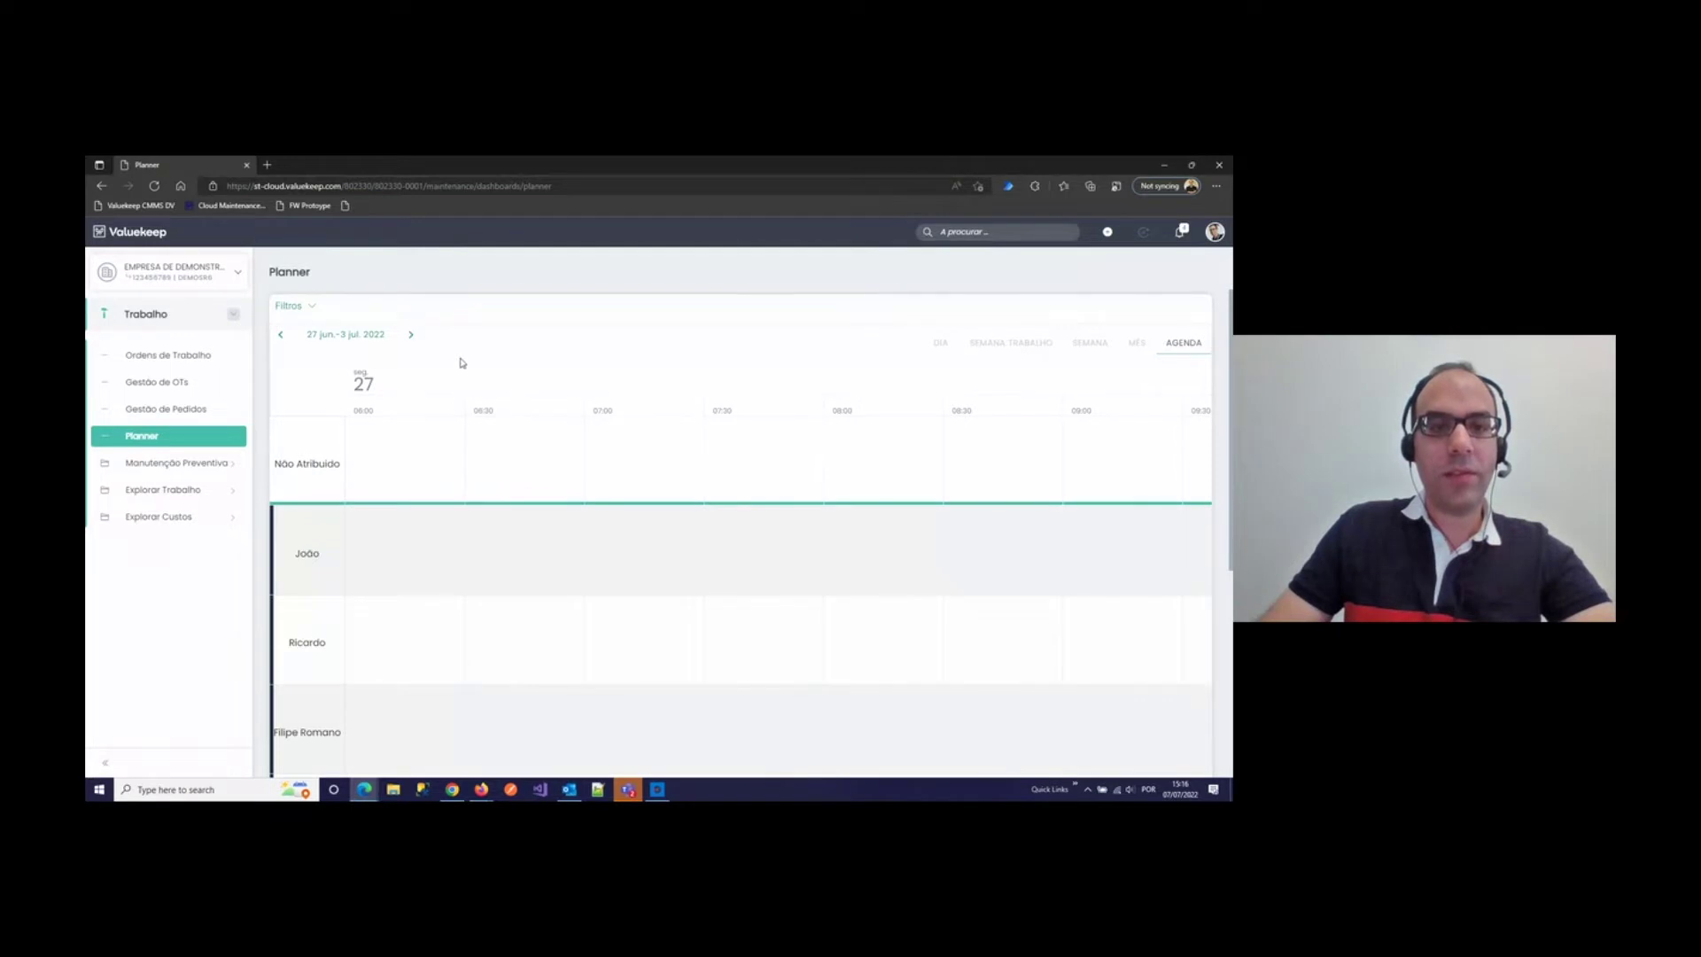
left_click(411, 336)
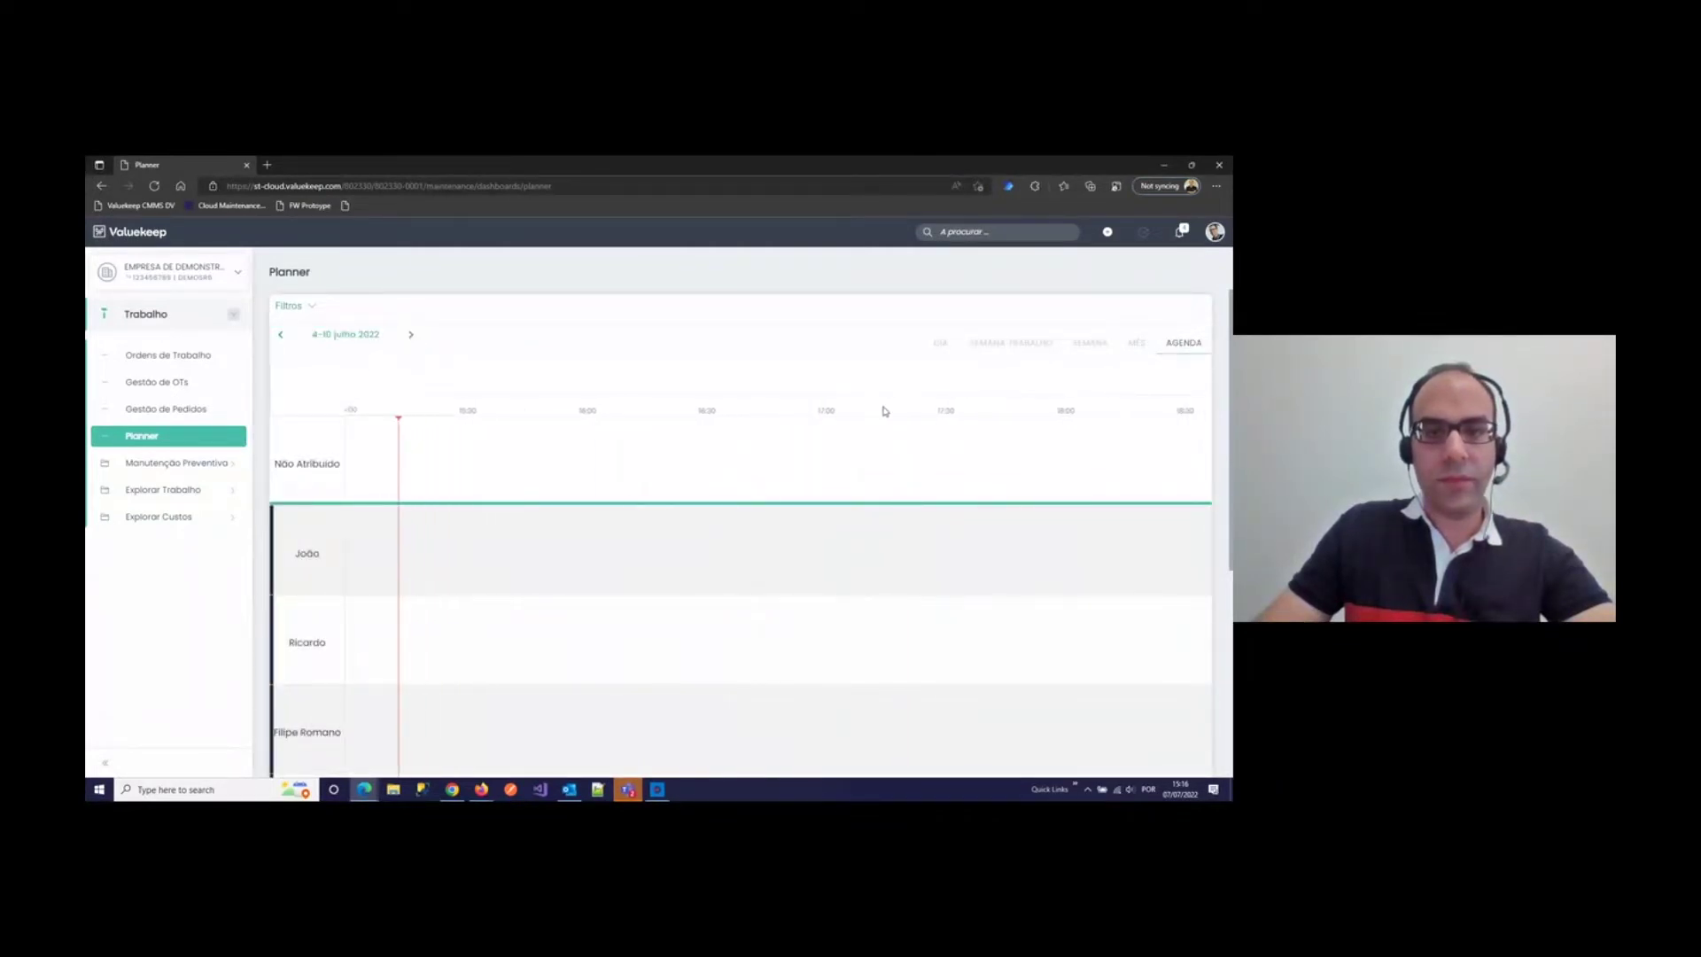
left_click_drag(534, 407, 402, 403)
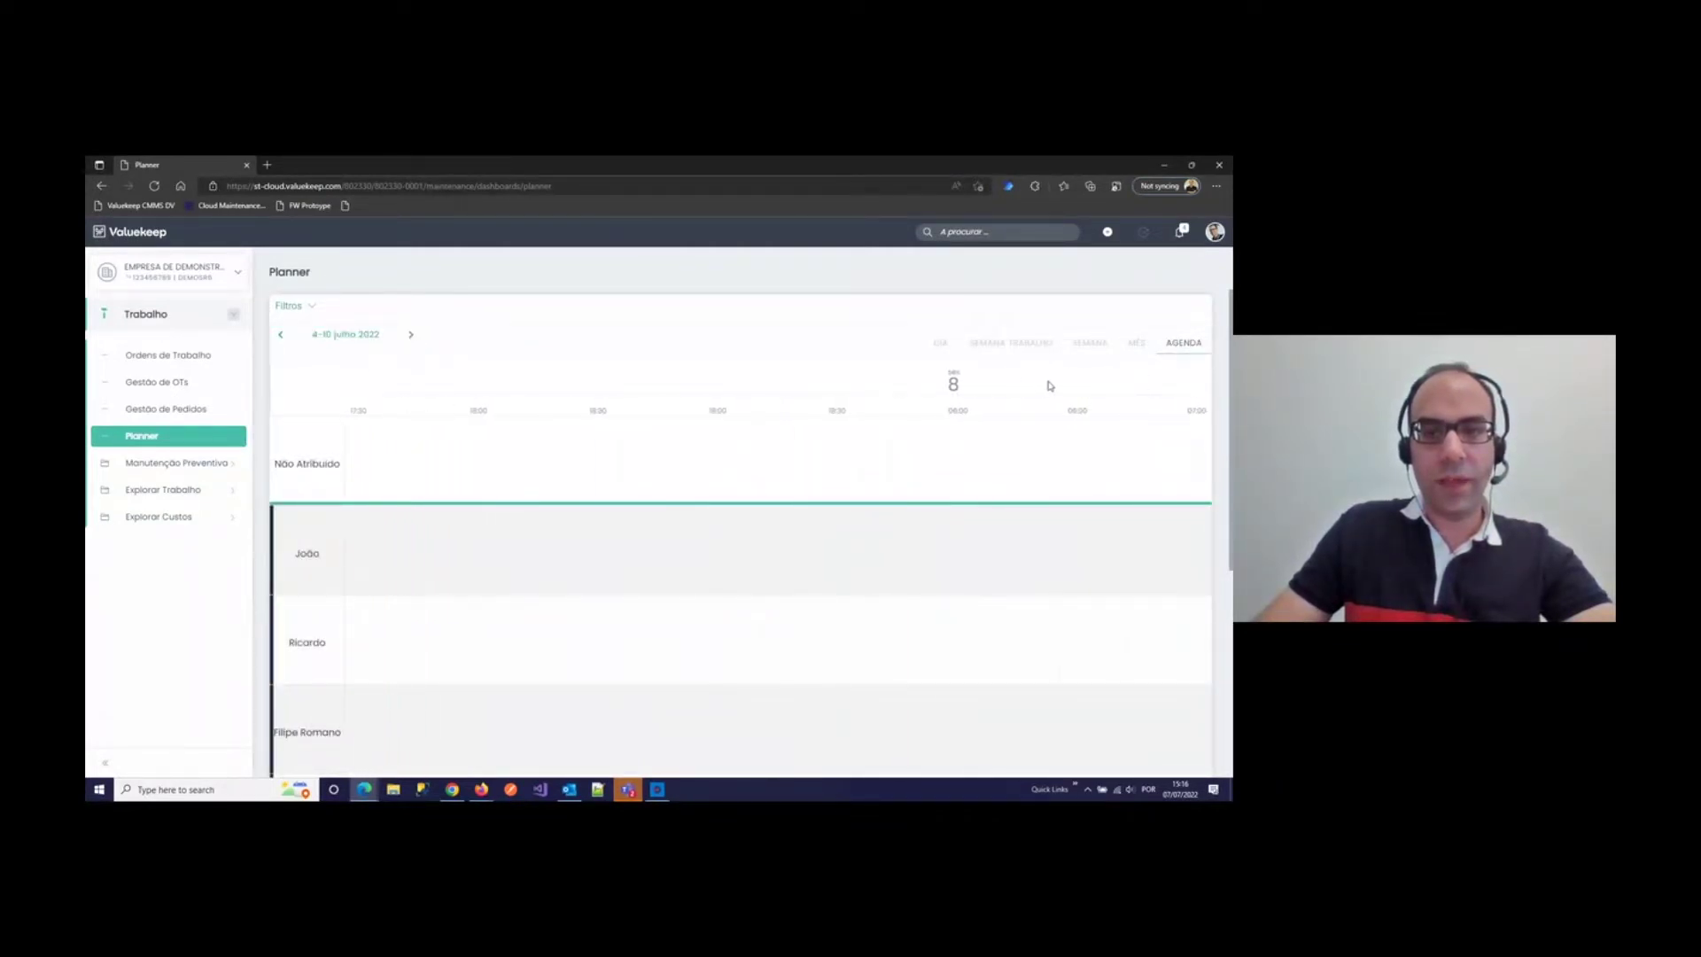
left_click_drag(456, 407, 893, 407)
left_click_drag(417, 410, 900, 399)
left_click_drag(564, 412, 845, 413)
left_click_drag(534, 413, 883, 403)
left_click_drag(535, 410, 729, 407)
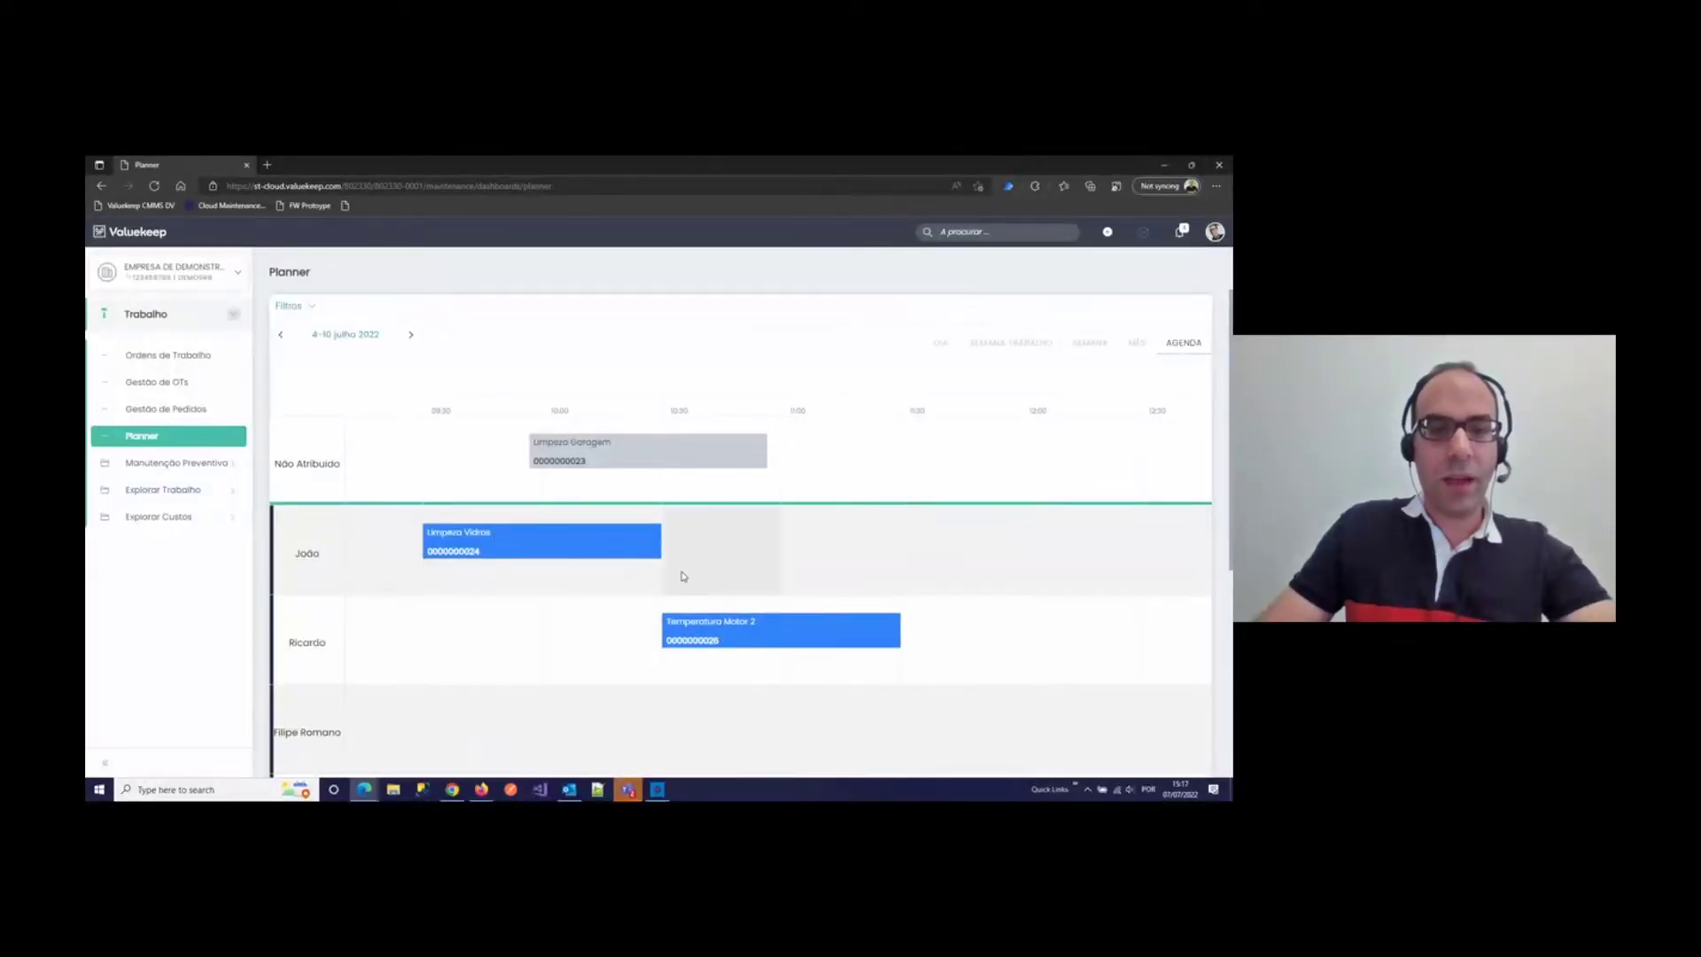
Step: Assign the unassigned Limpeza Garagem work order to the third listed technician, and copy it to the second technician with the Copiar option
left_click_drag(683, 563, 683, 714)
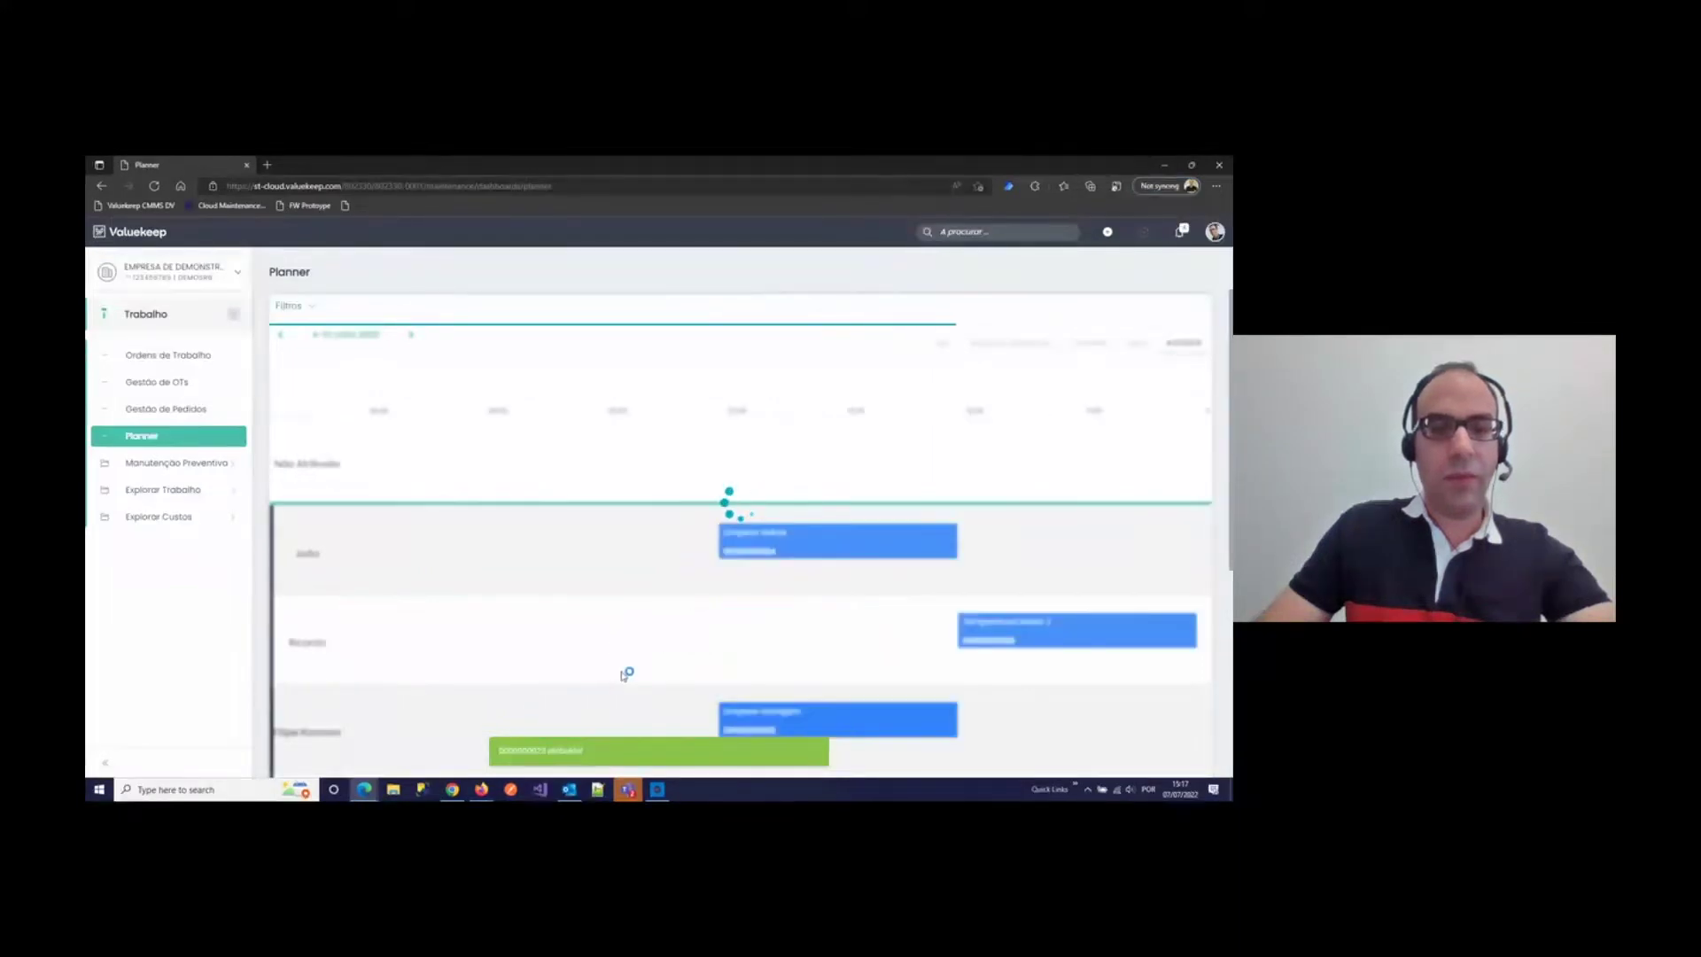
left_click_drag(790, 720, 786, 632)
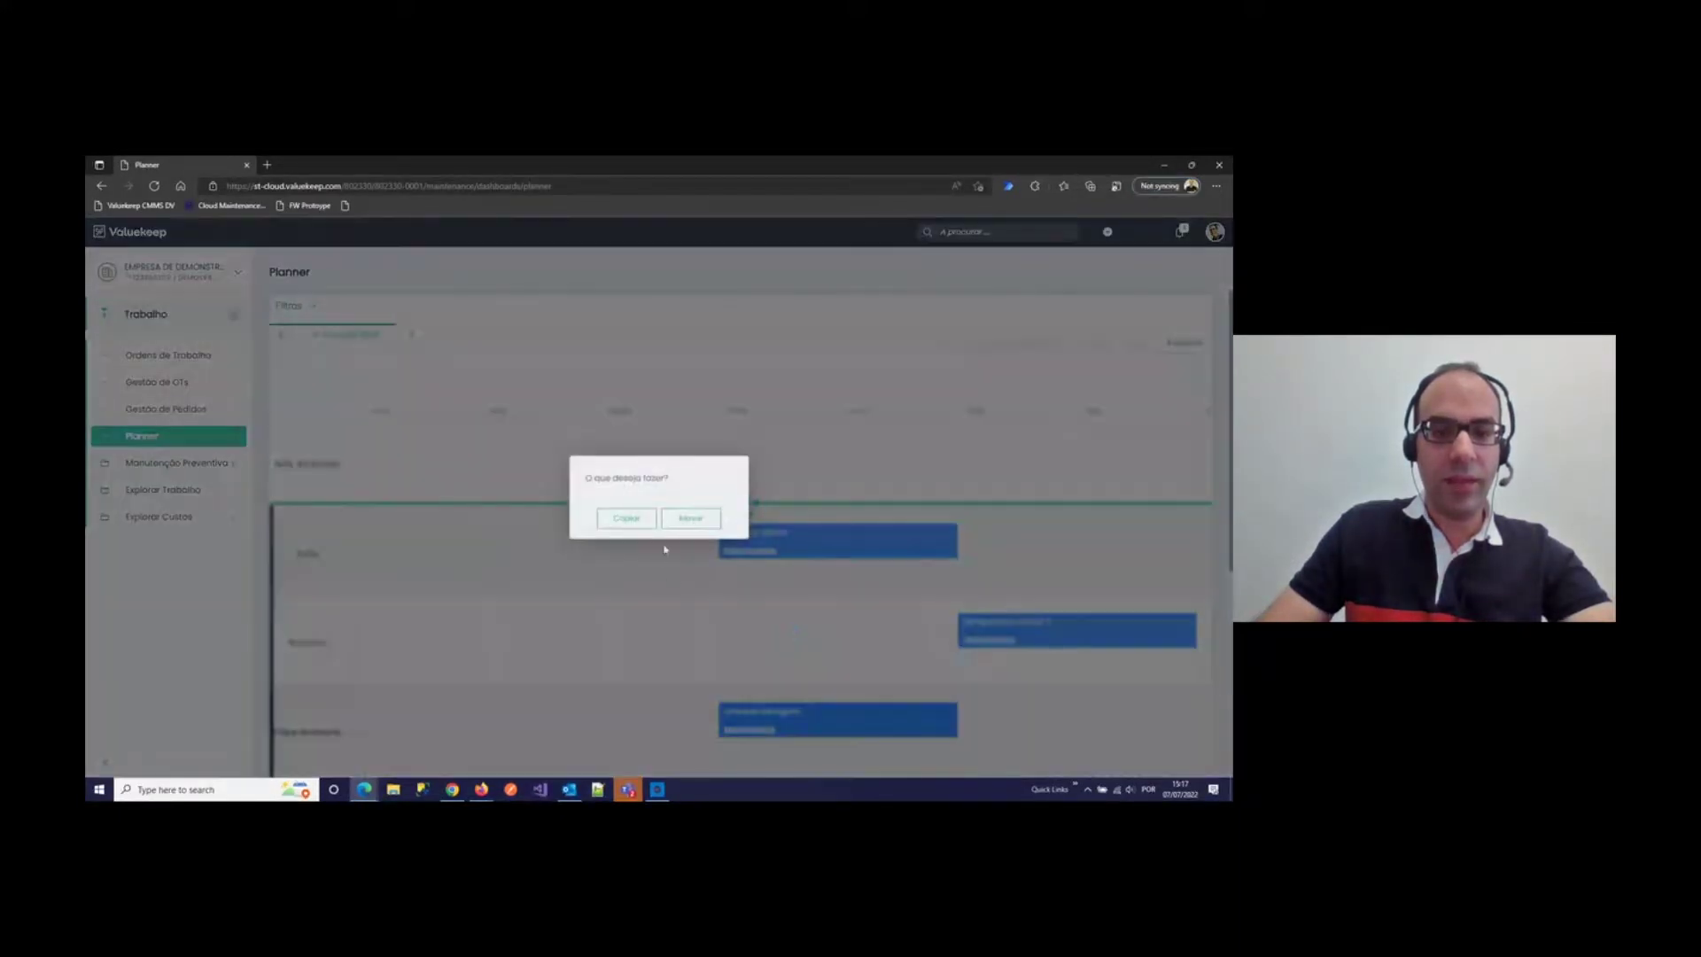
left_click(626, 519)
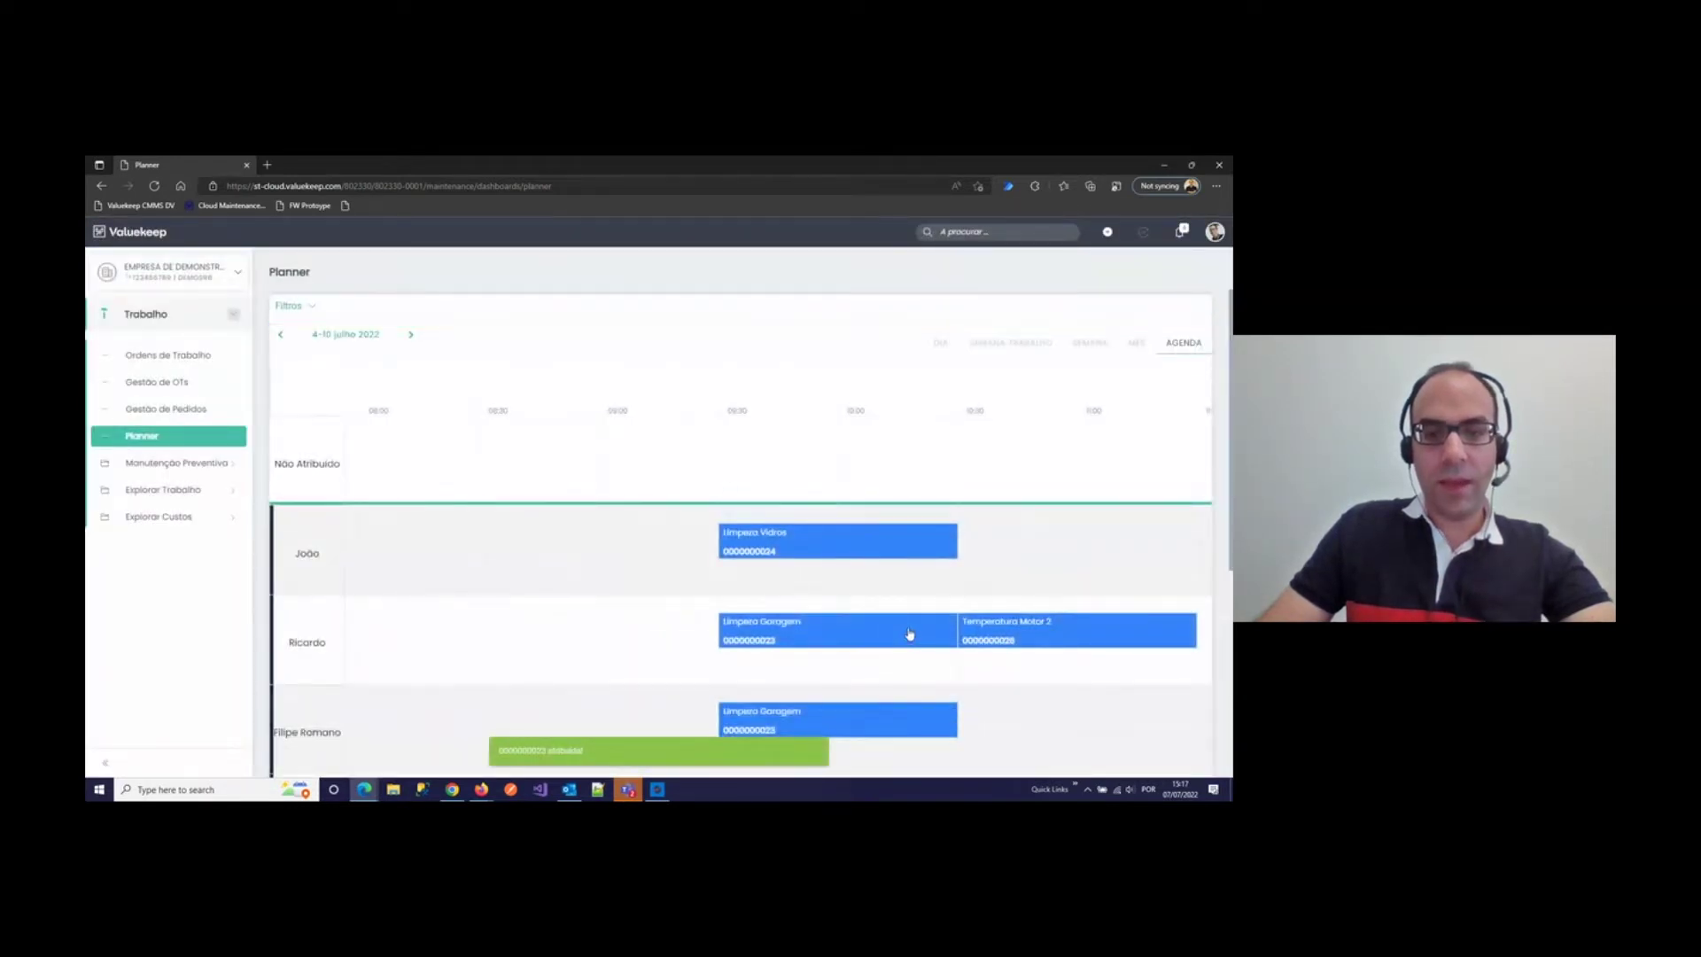
Step: Remove the second technician's assignment from the Limpeza Garagem work order
left_click(908, 634)
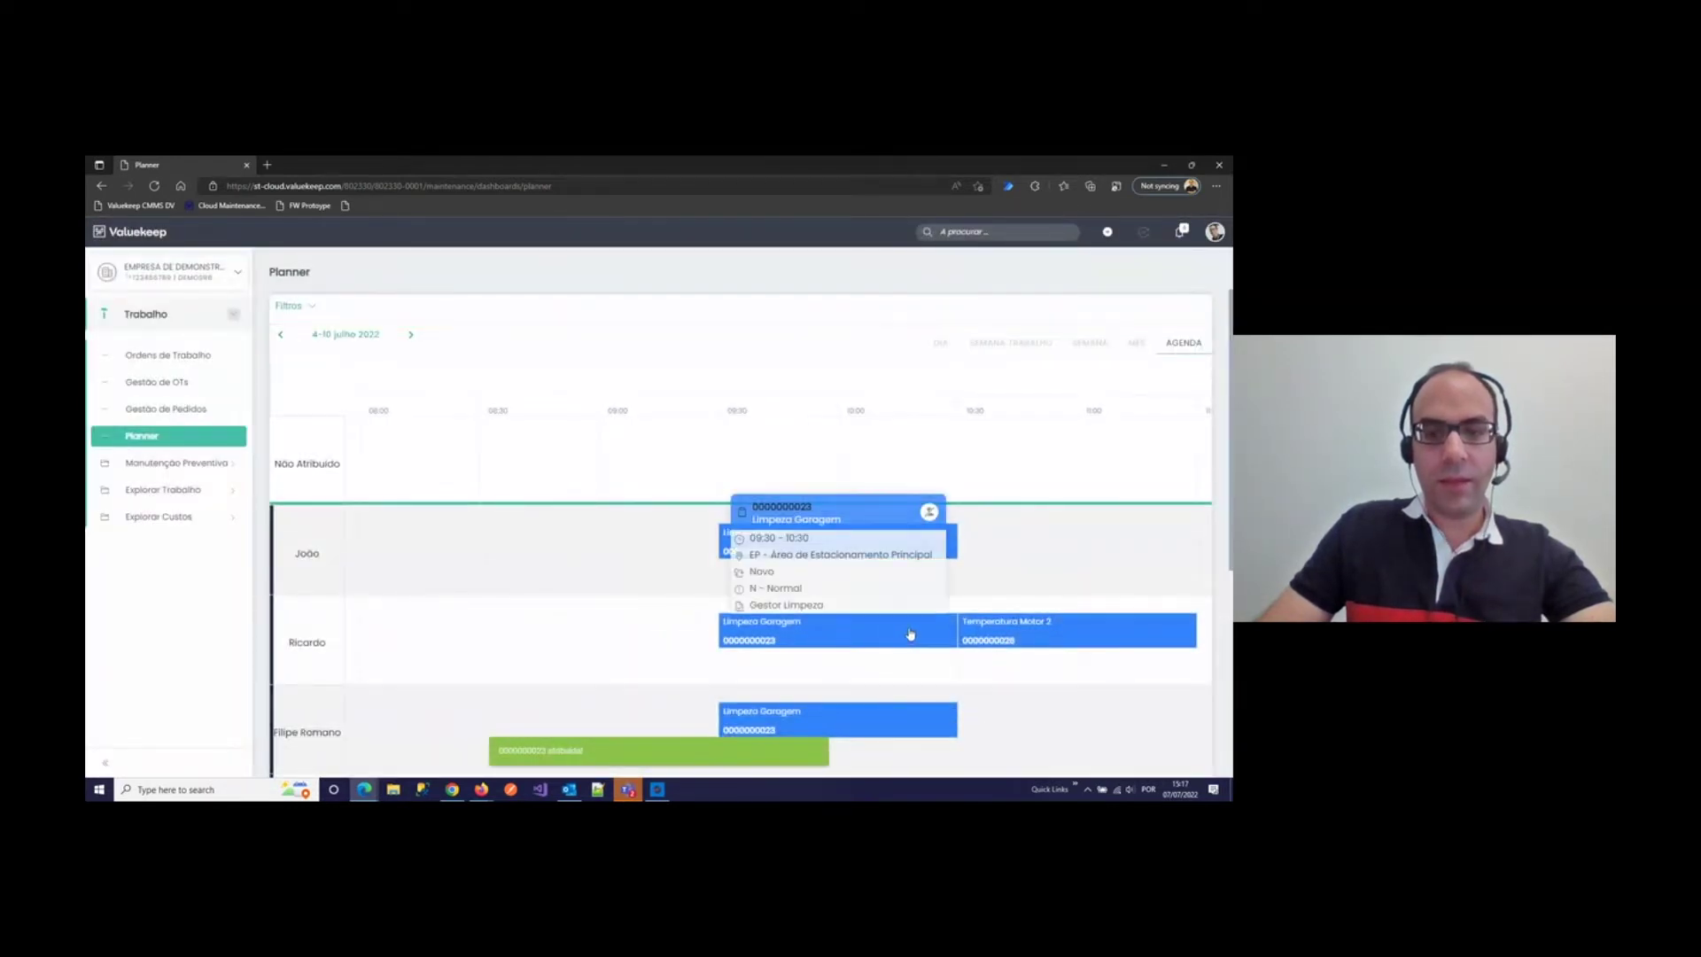
left_click(929, 512)
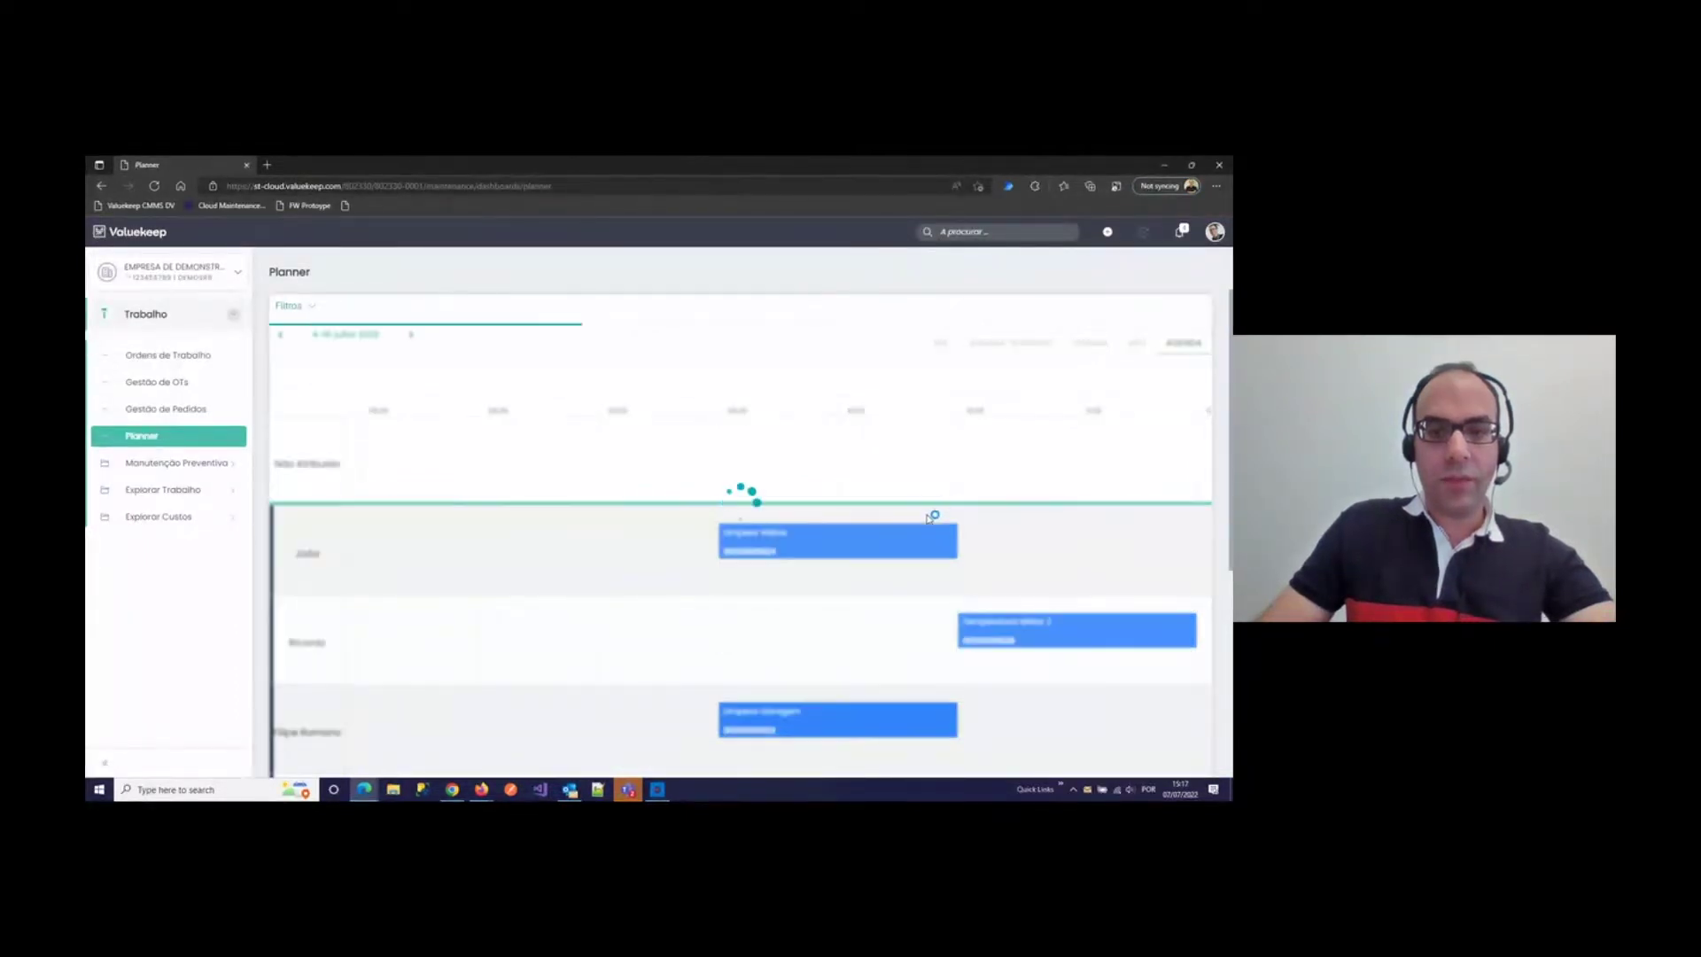
left_click(865, 544)
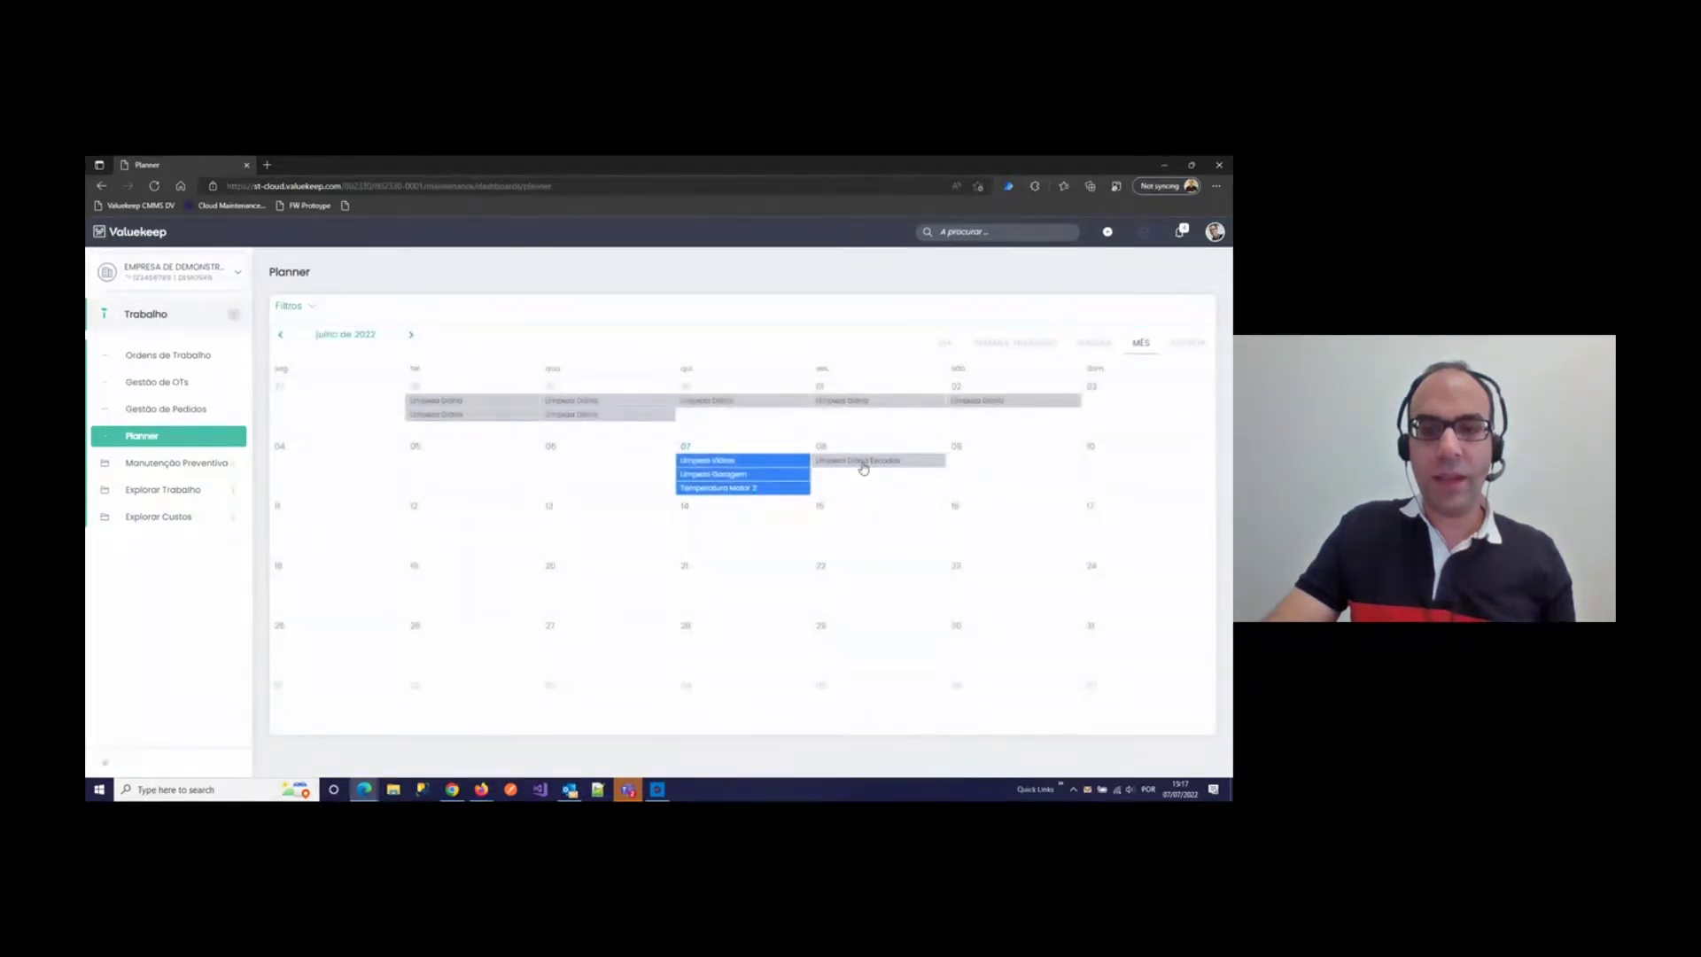
Step: Reschedule the Limpeza Diária Escadas work order from 8 July to 9 July in the month calendar
mouse_move(863, 467)
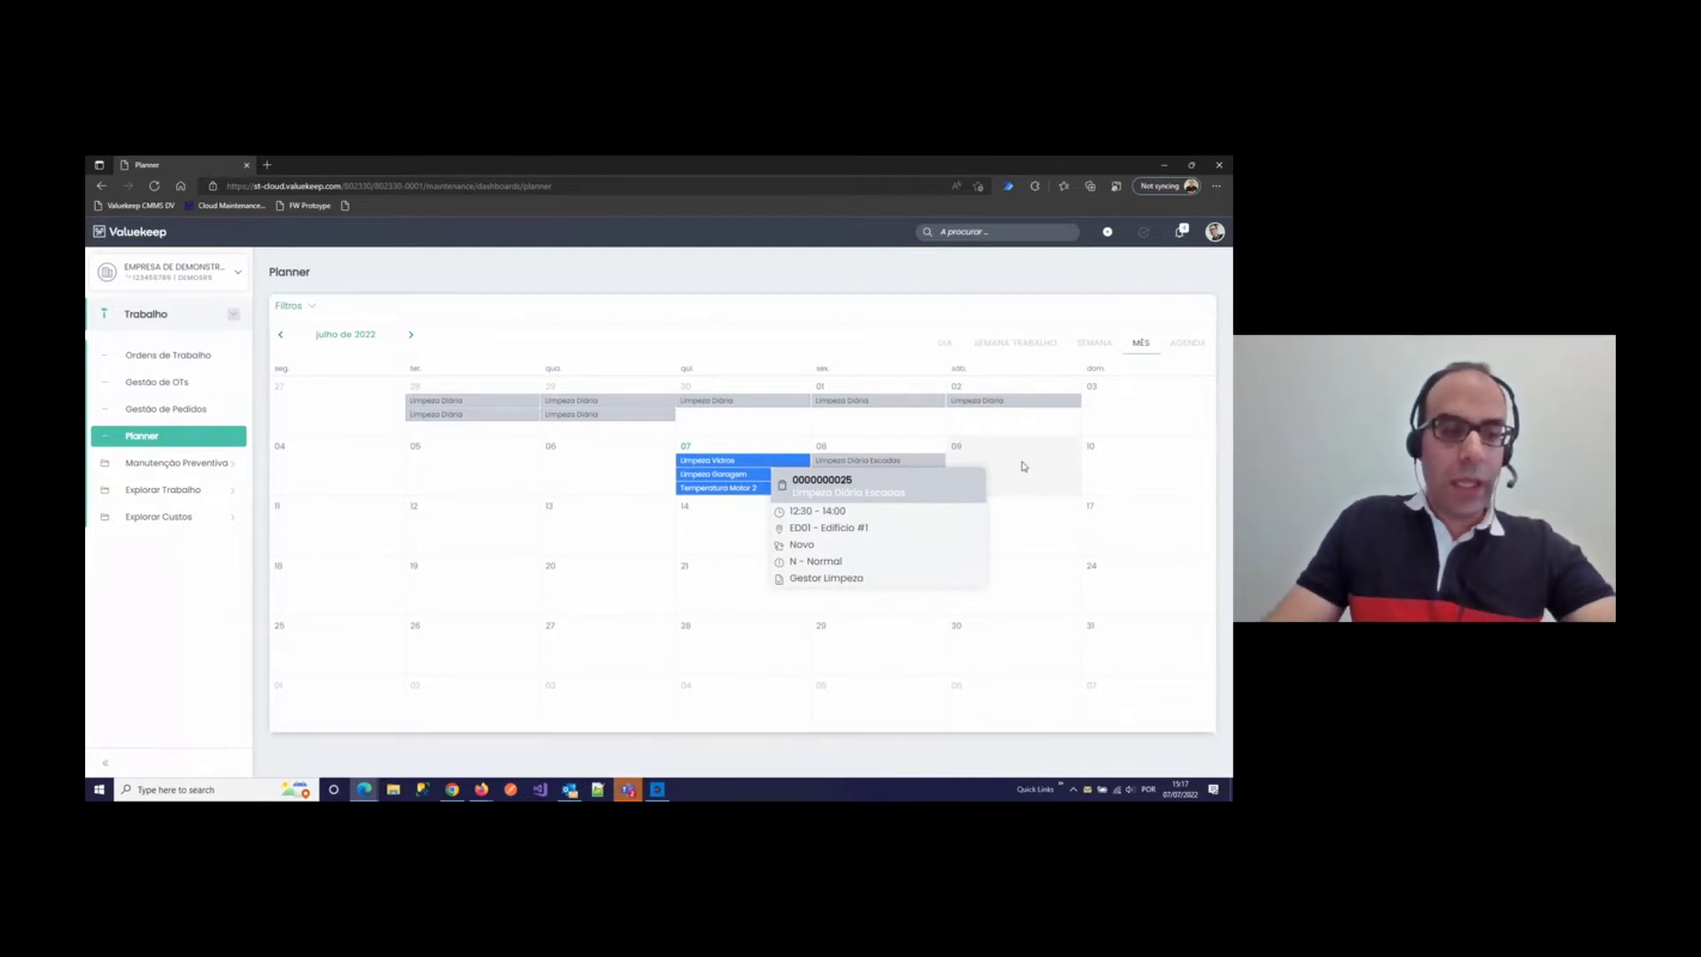
left_click(1023, 466)
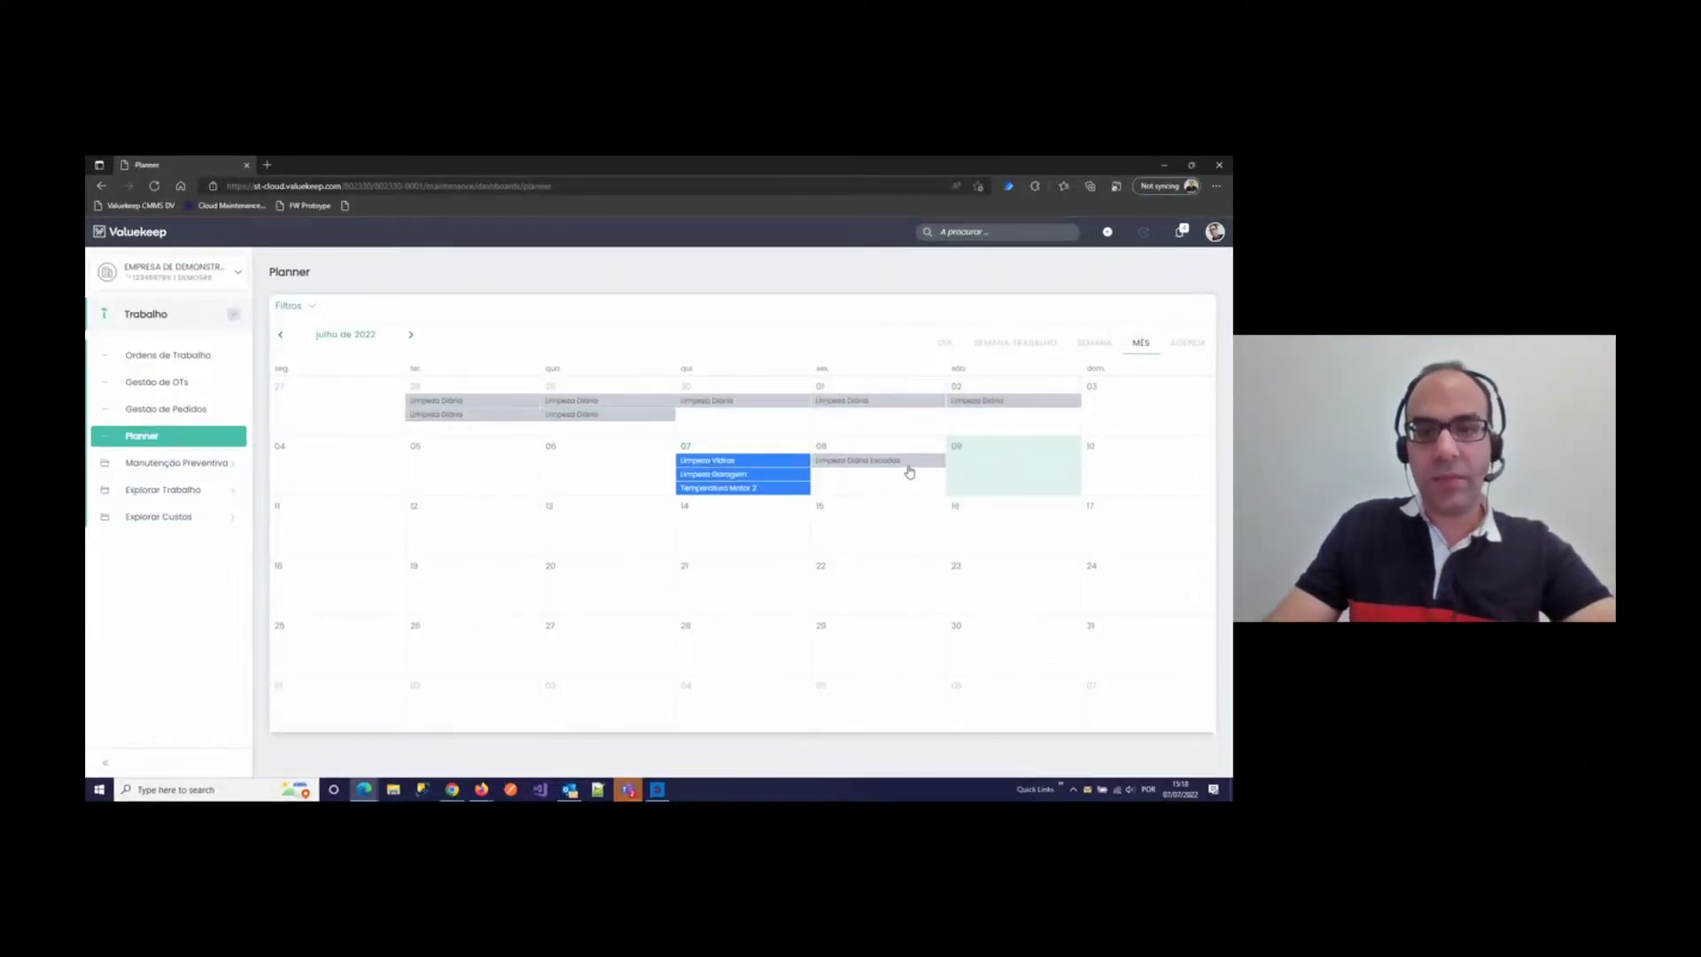
left_click_drag(903, 468, 1038, 467)
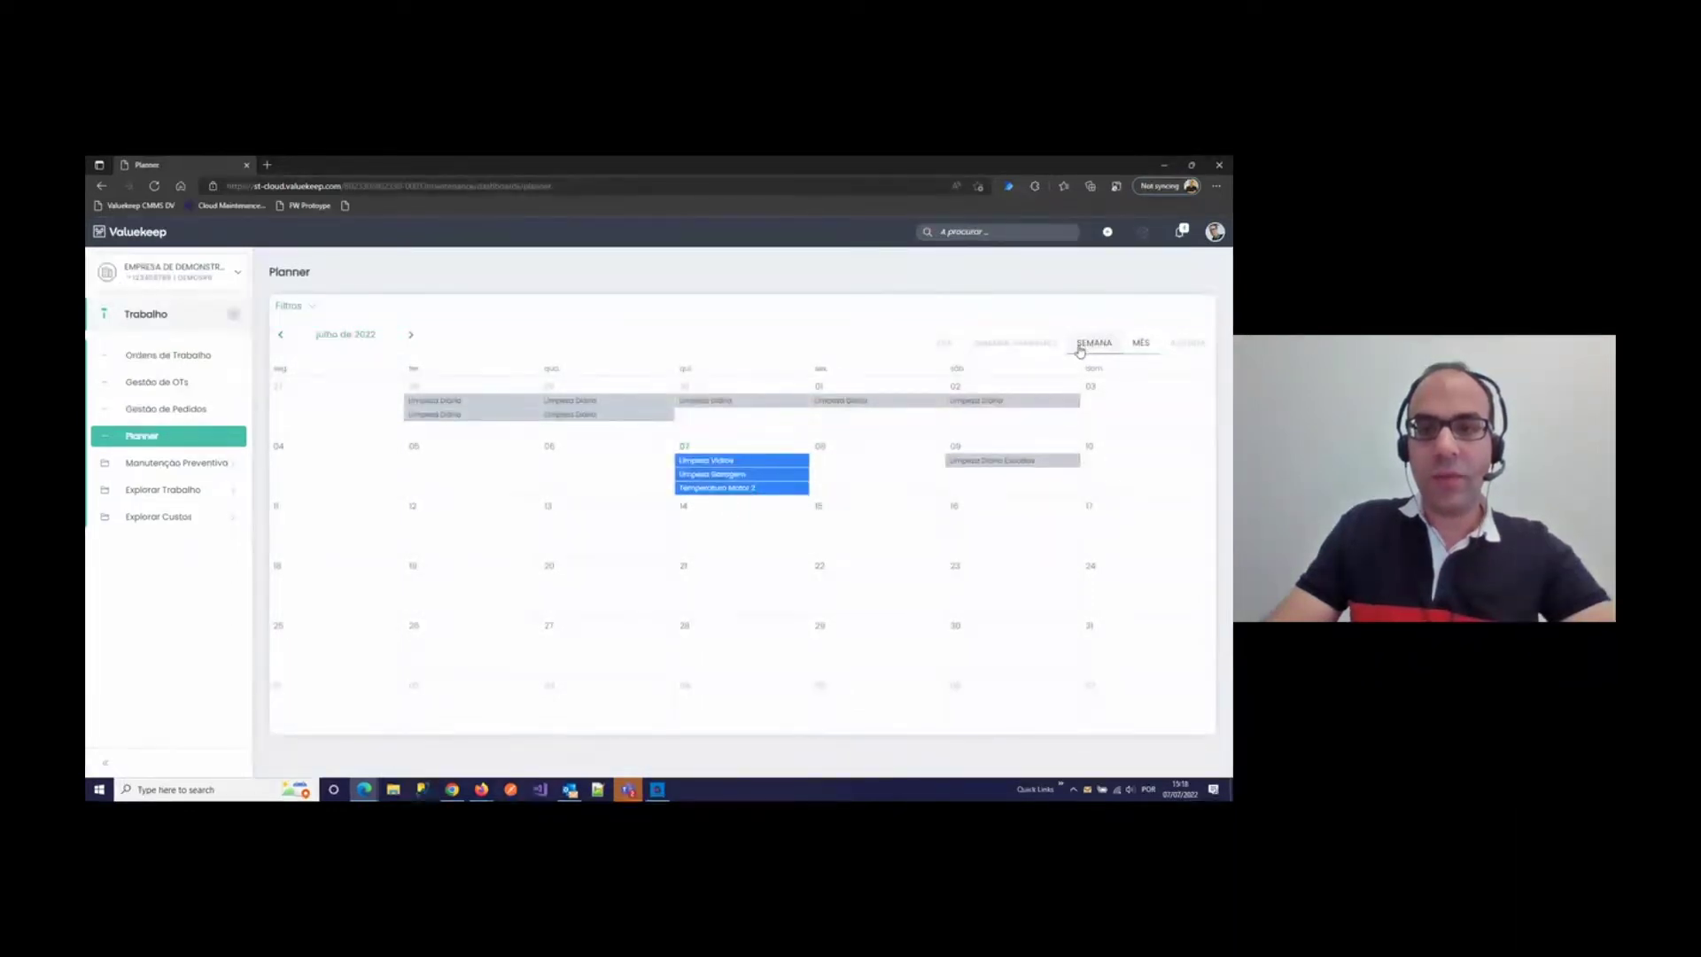
Step: Switch to the Semana view and extend the end of the Limpeza Diária Escadas work order on 9 July to about 14:30
left_click(1088, 345)
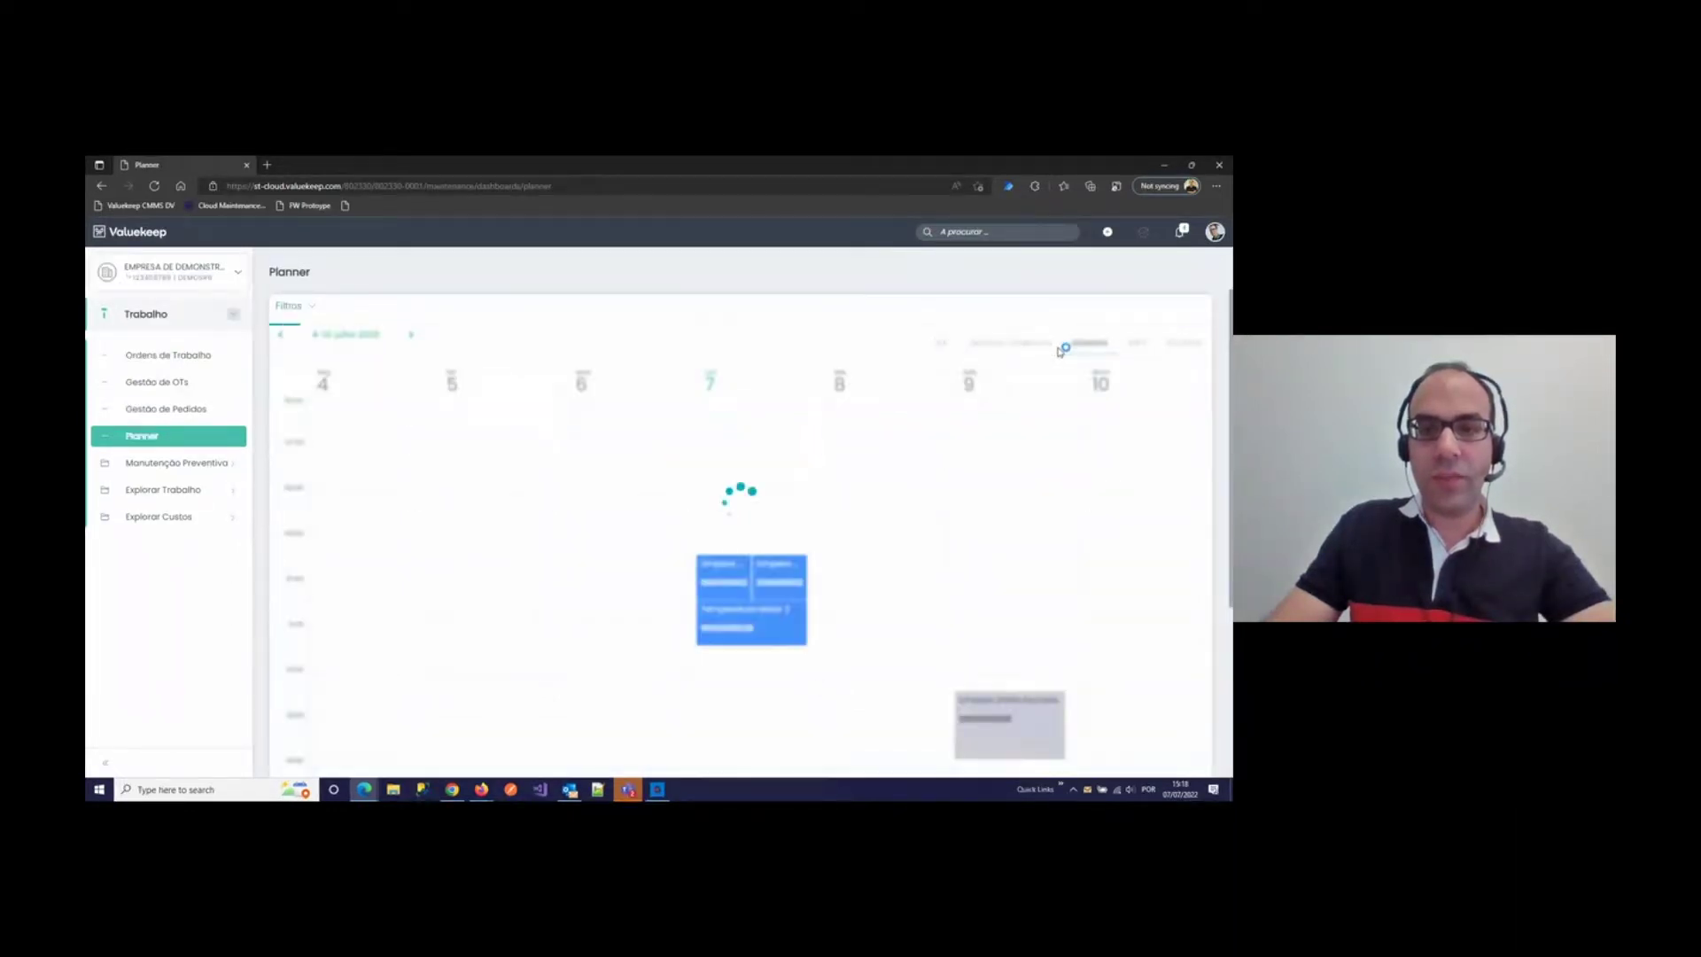
left_click(1025, 723)
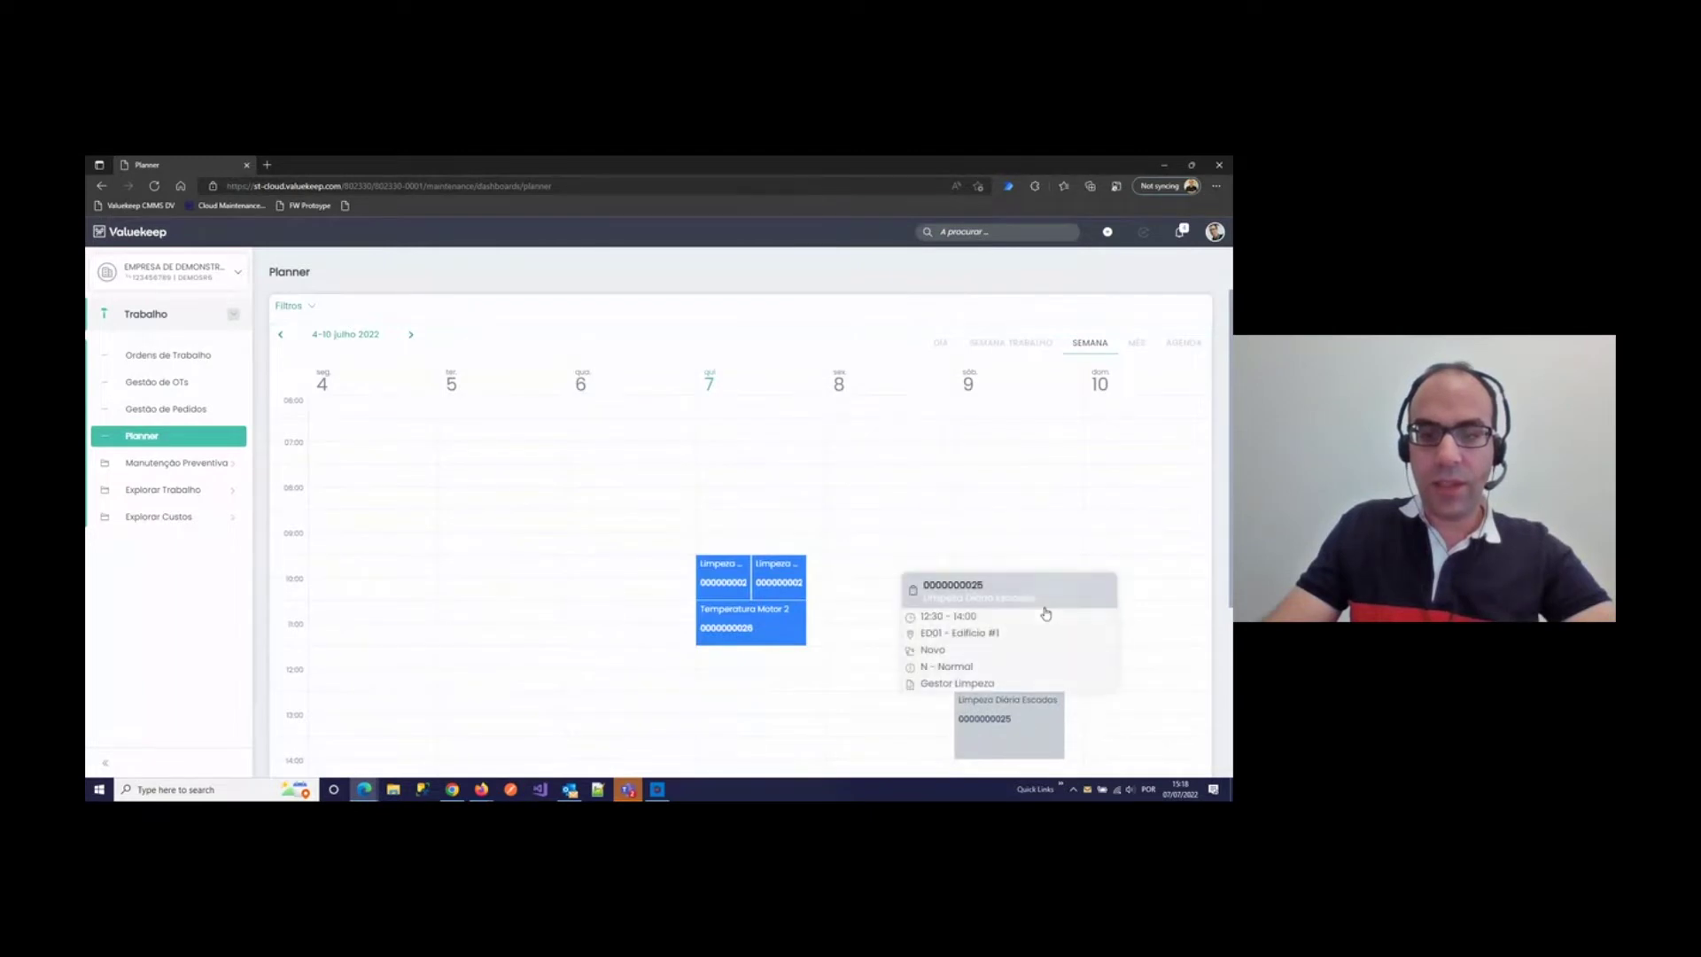
scroll(1156, 609, "down", 3)
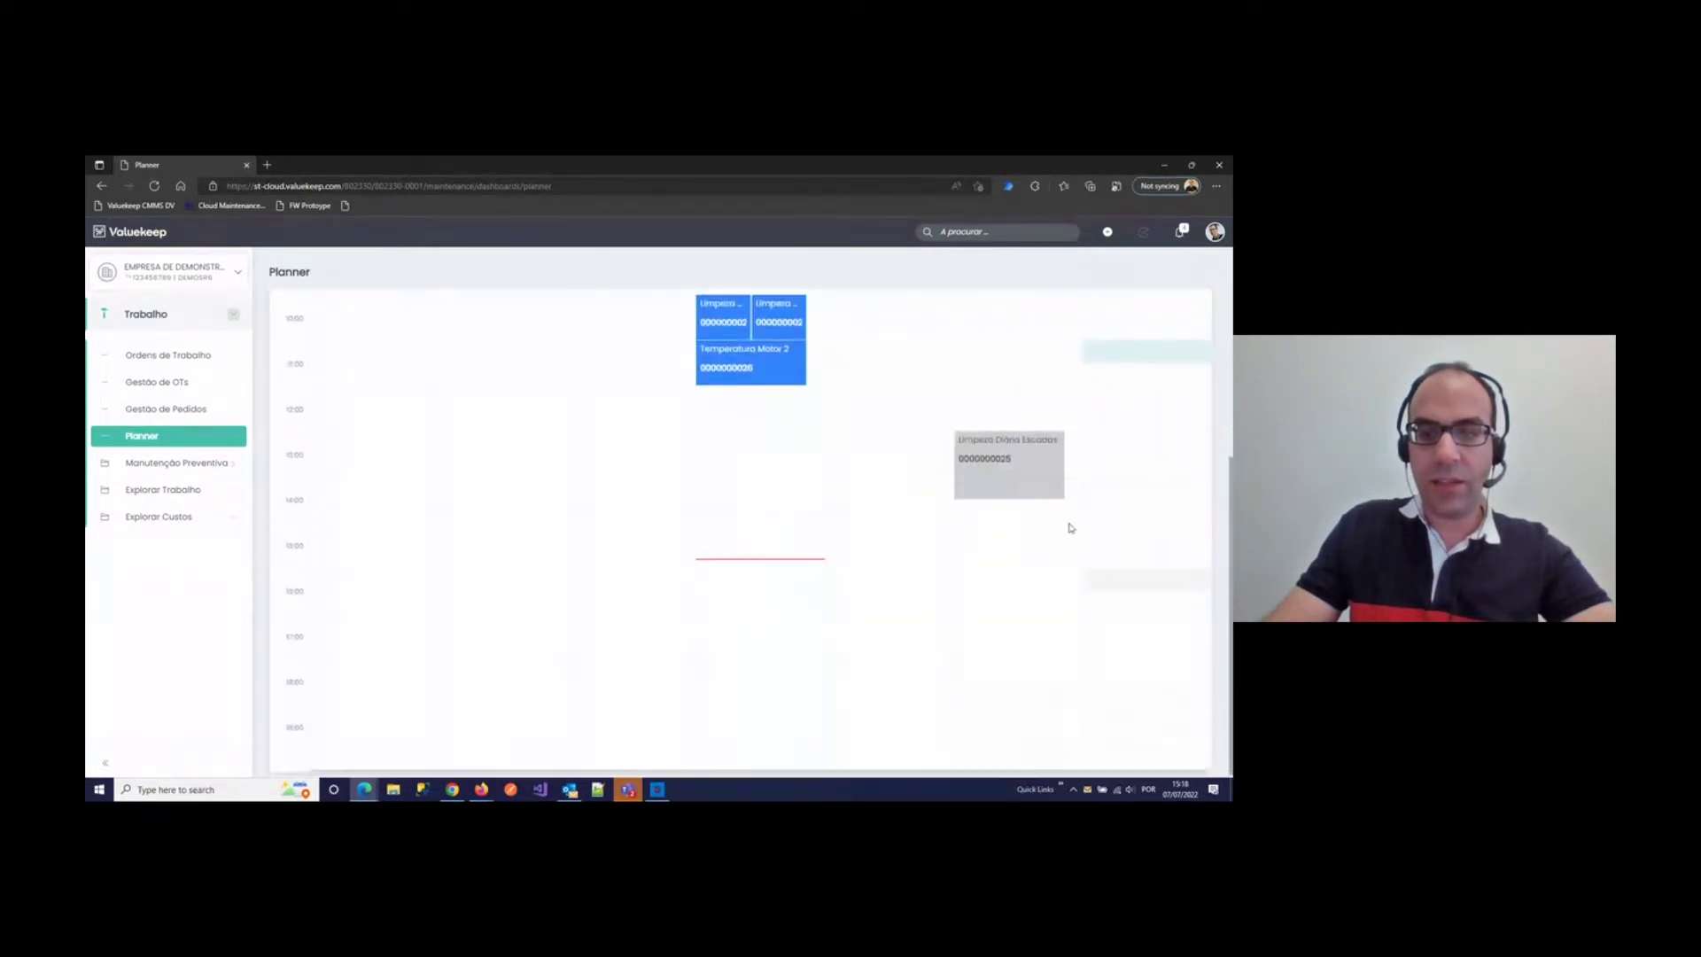
left_click(1016, 501)
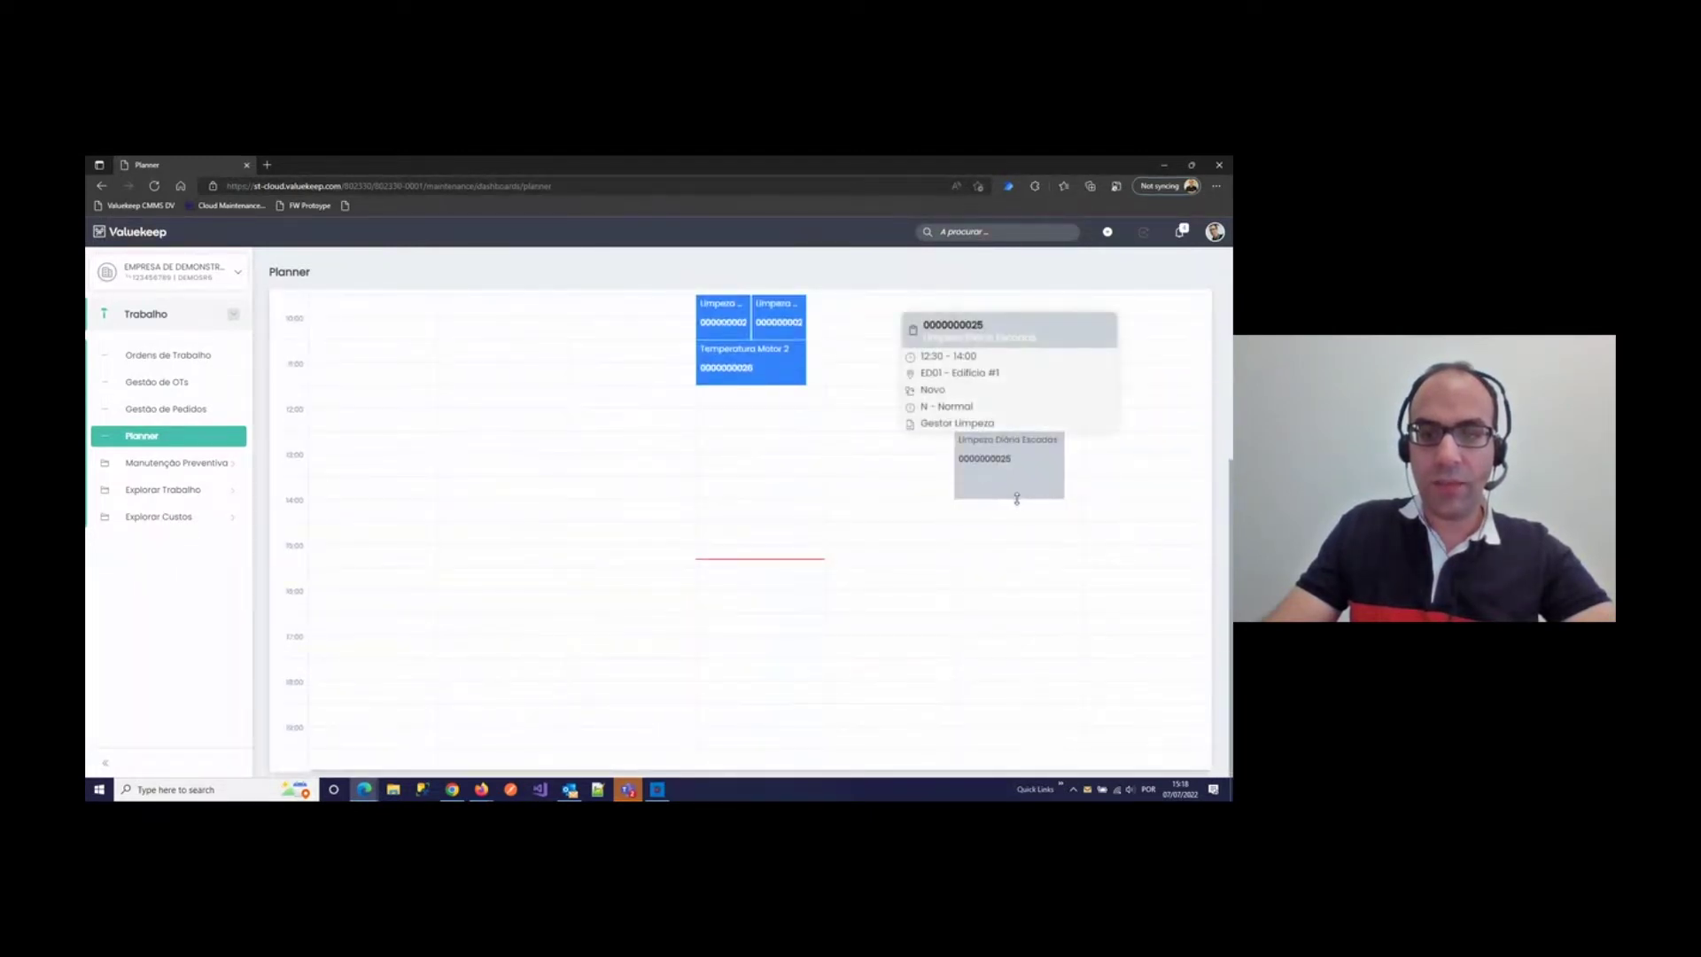
left_click_drag(1017, 497, 1021, 523)
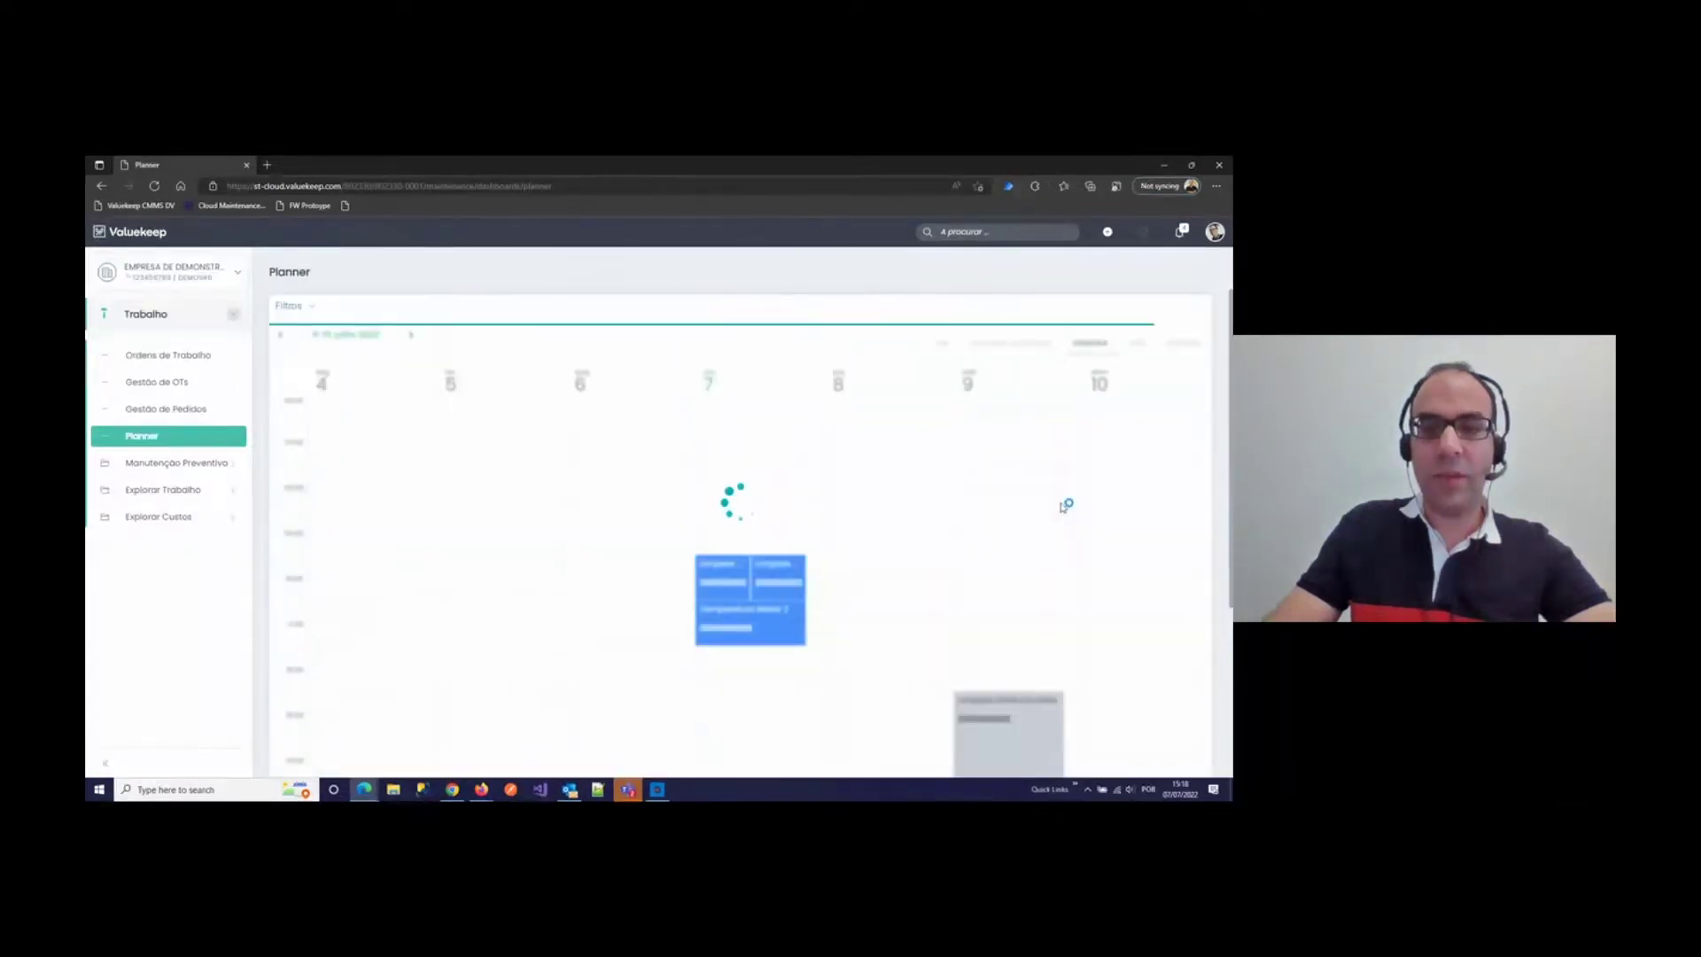
scroll(1060, 535, "down", 2)
scroll(1059, 536, "up", 2)
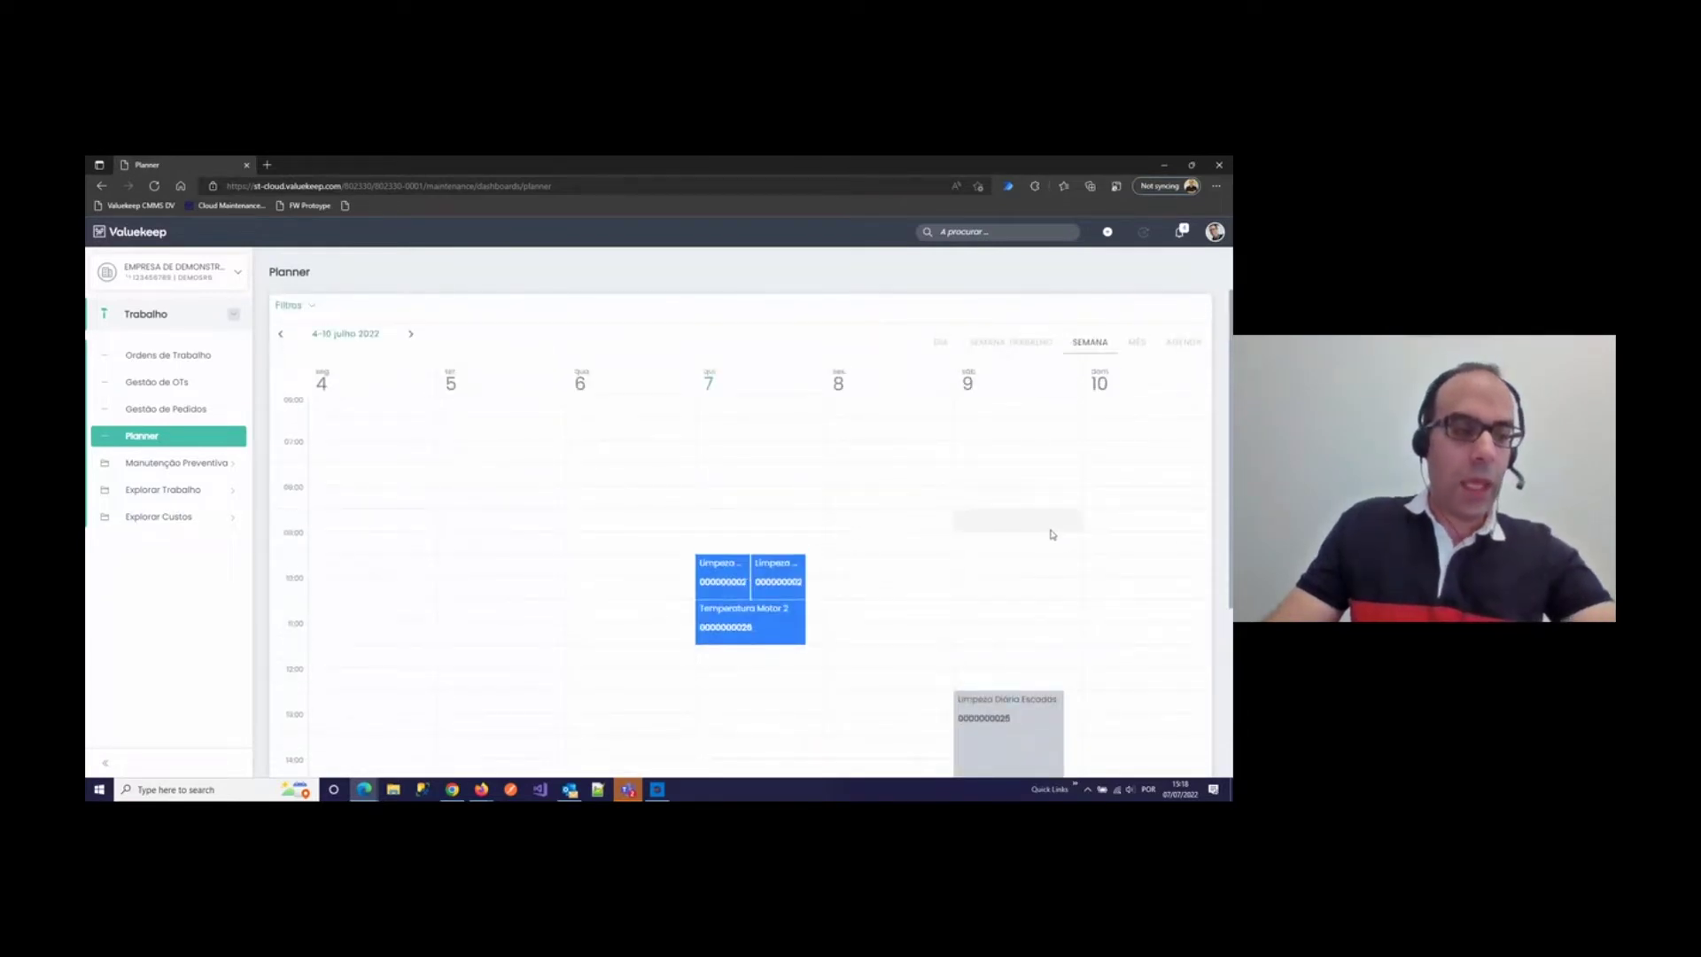
Step: In the Planner's Definições, keep Semana Trabalho as the default view and set Duração do dia to 1
left_click(304, 310)
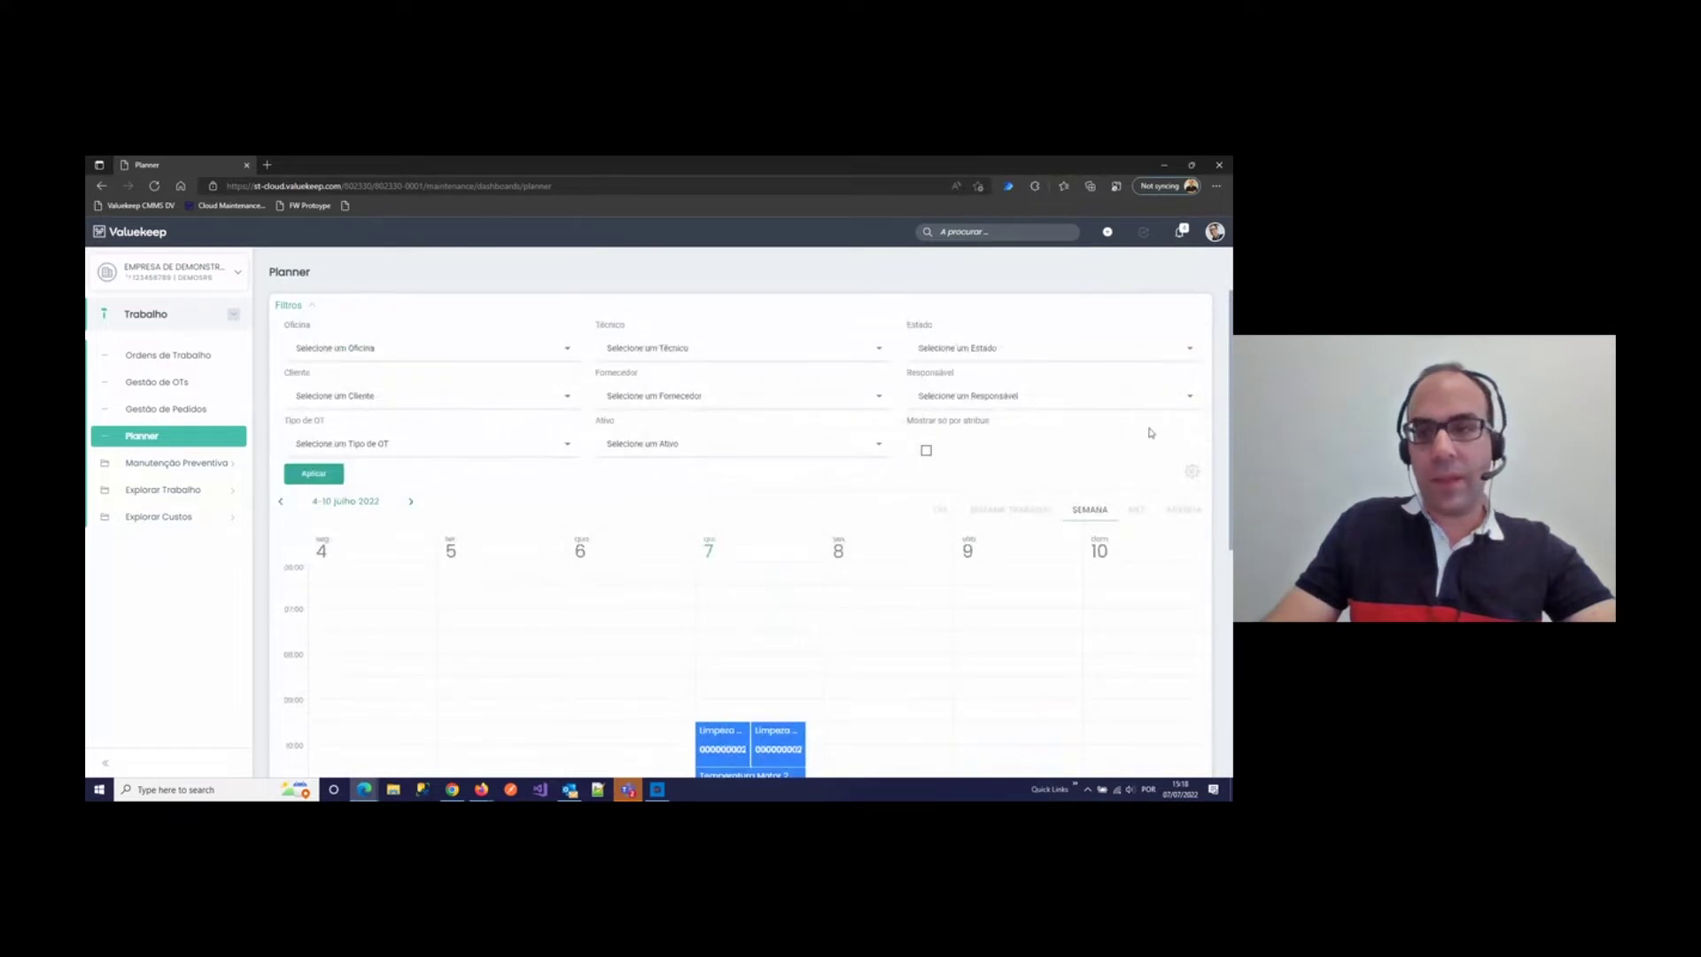
left_click(1193, 474)
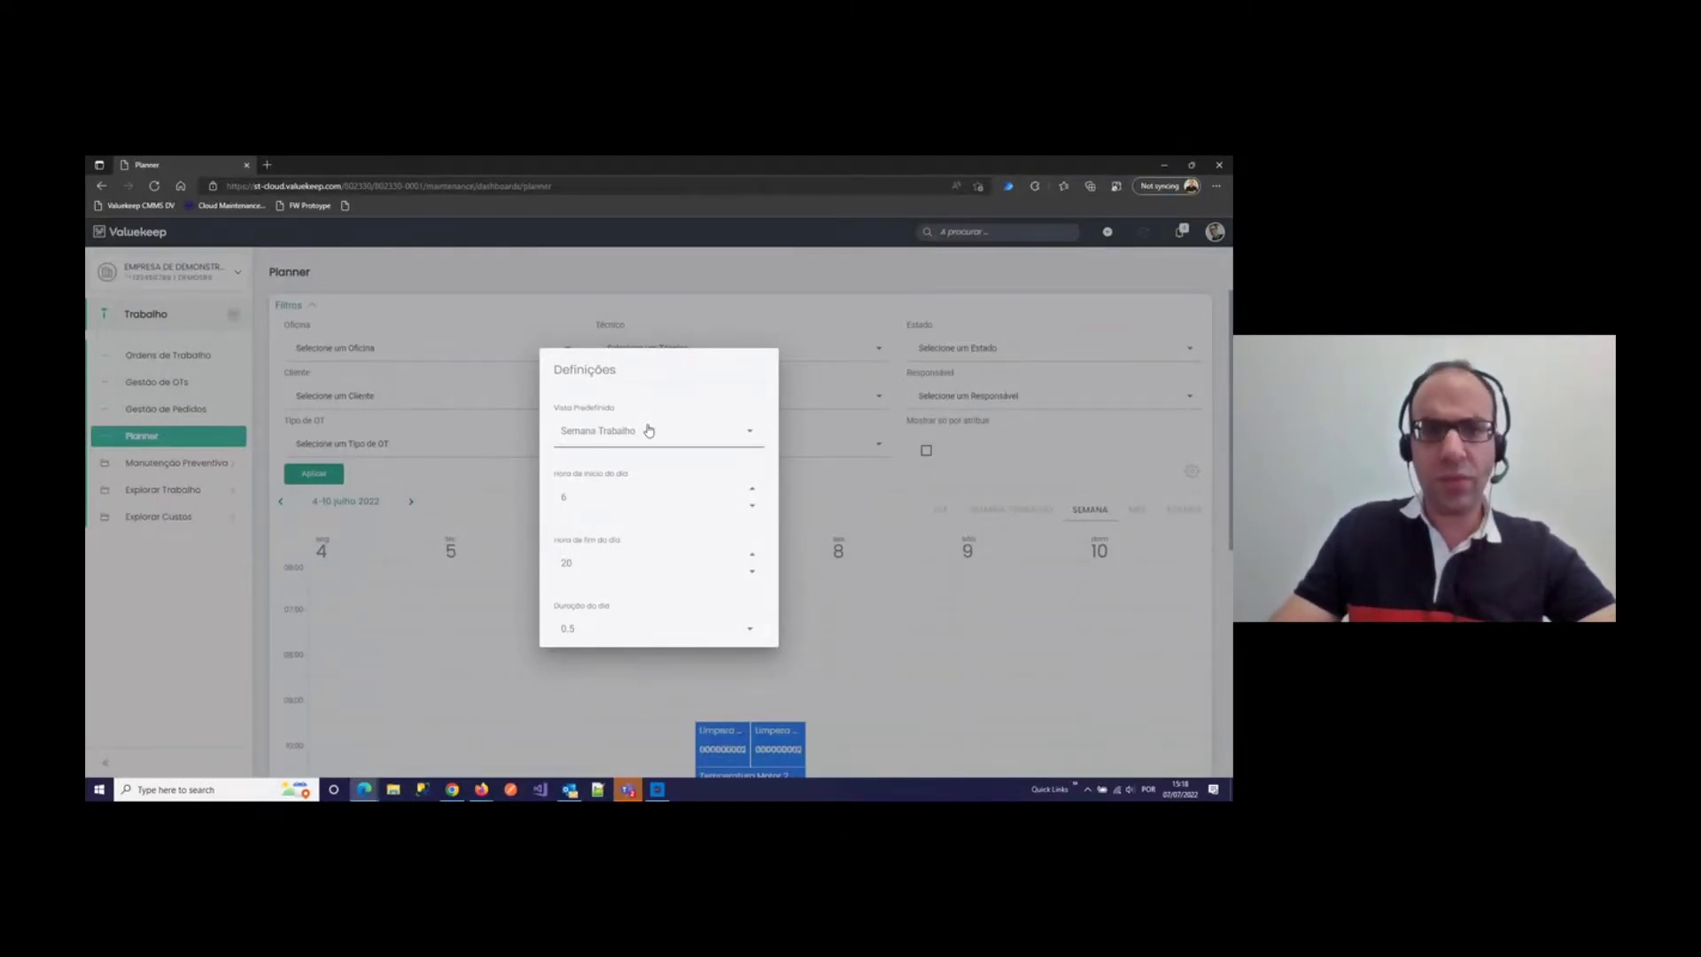
left_click(626, 440)
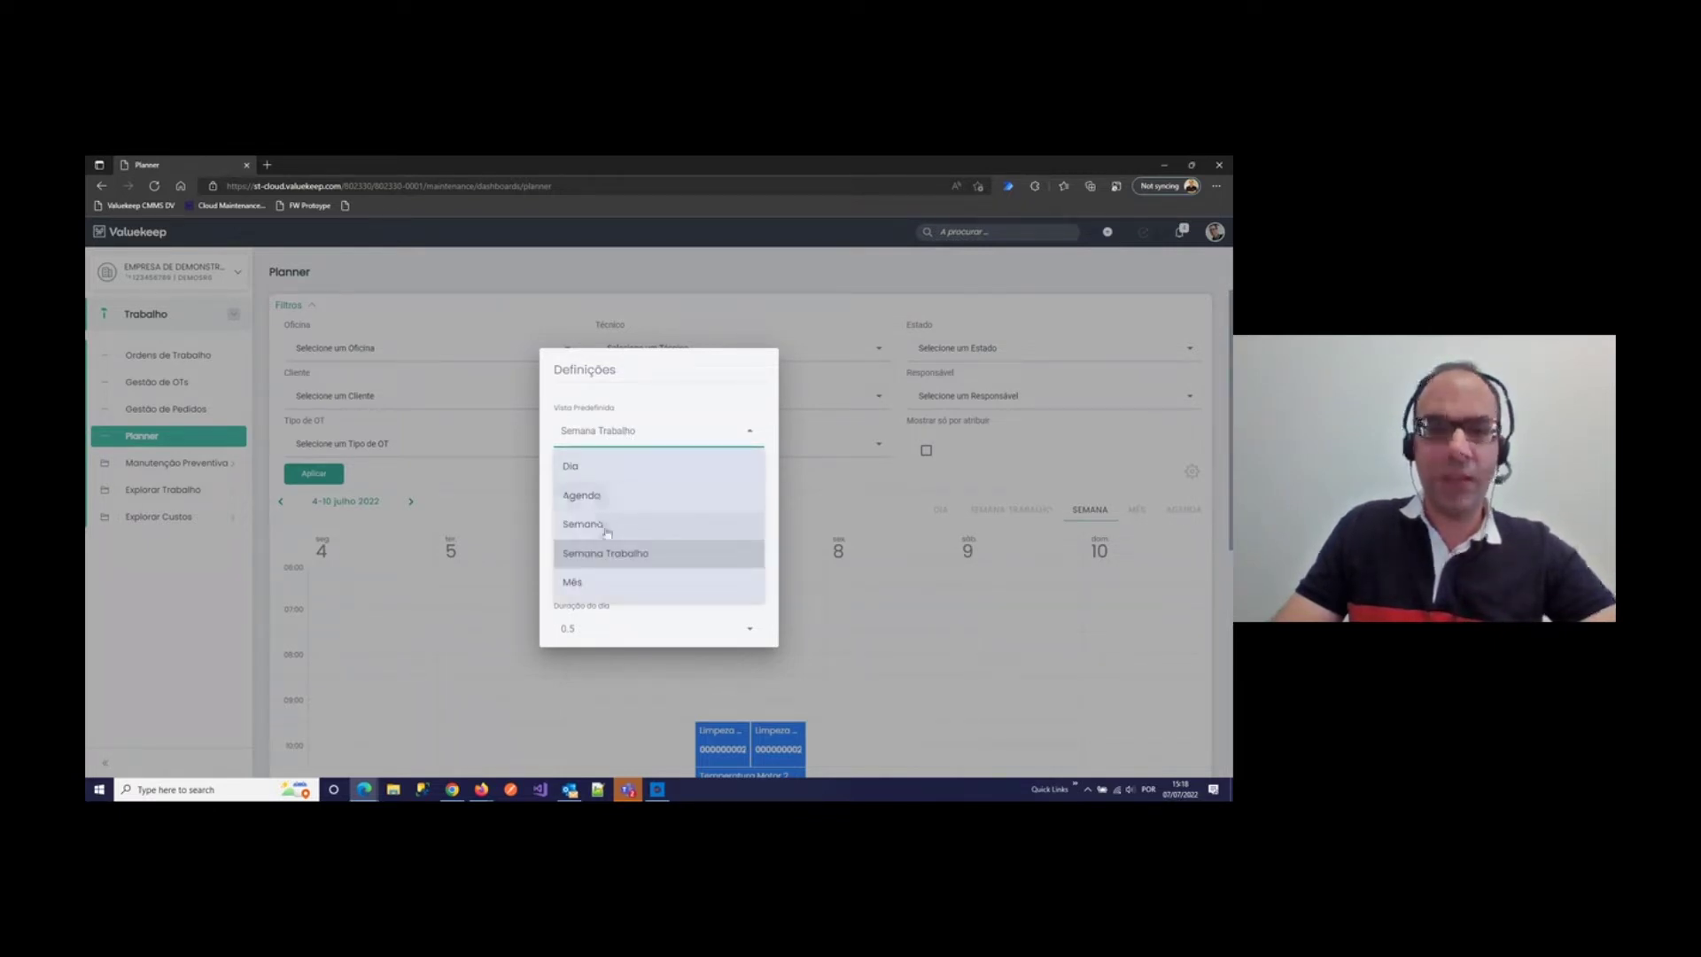
left_click(597, 430)
left_click(587, 547)
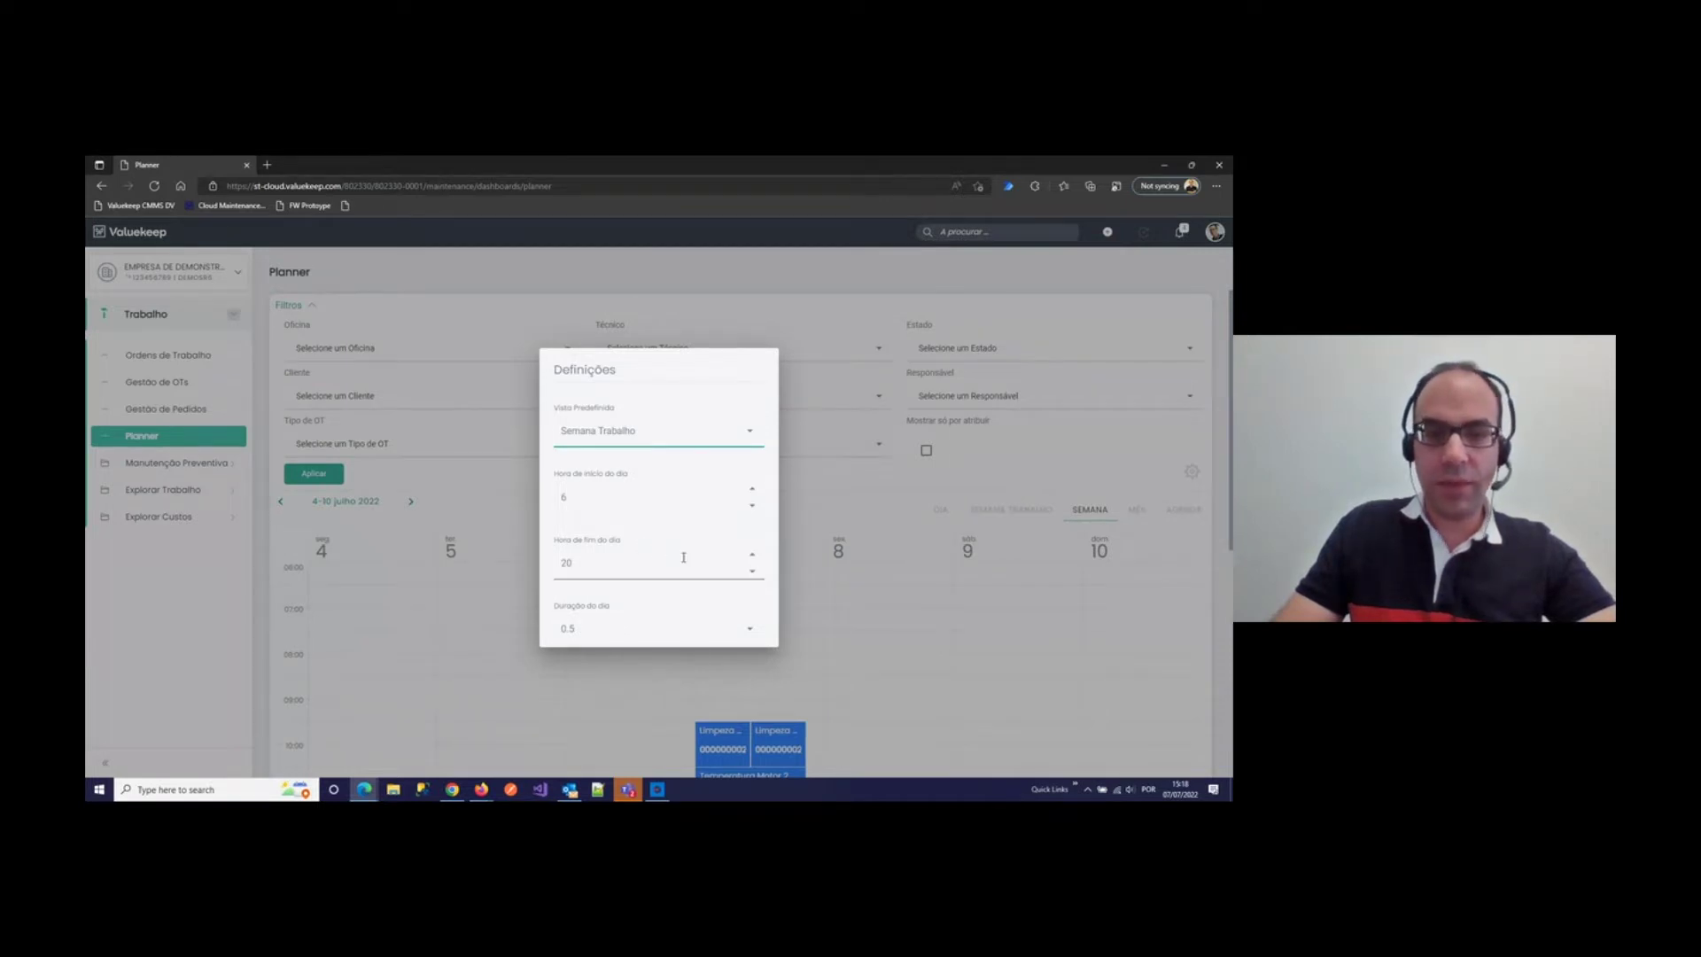
left_click(747, 628)
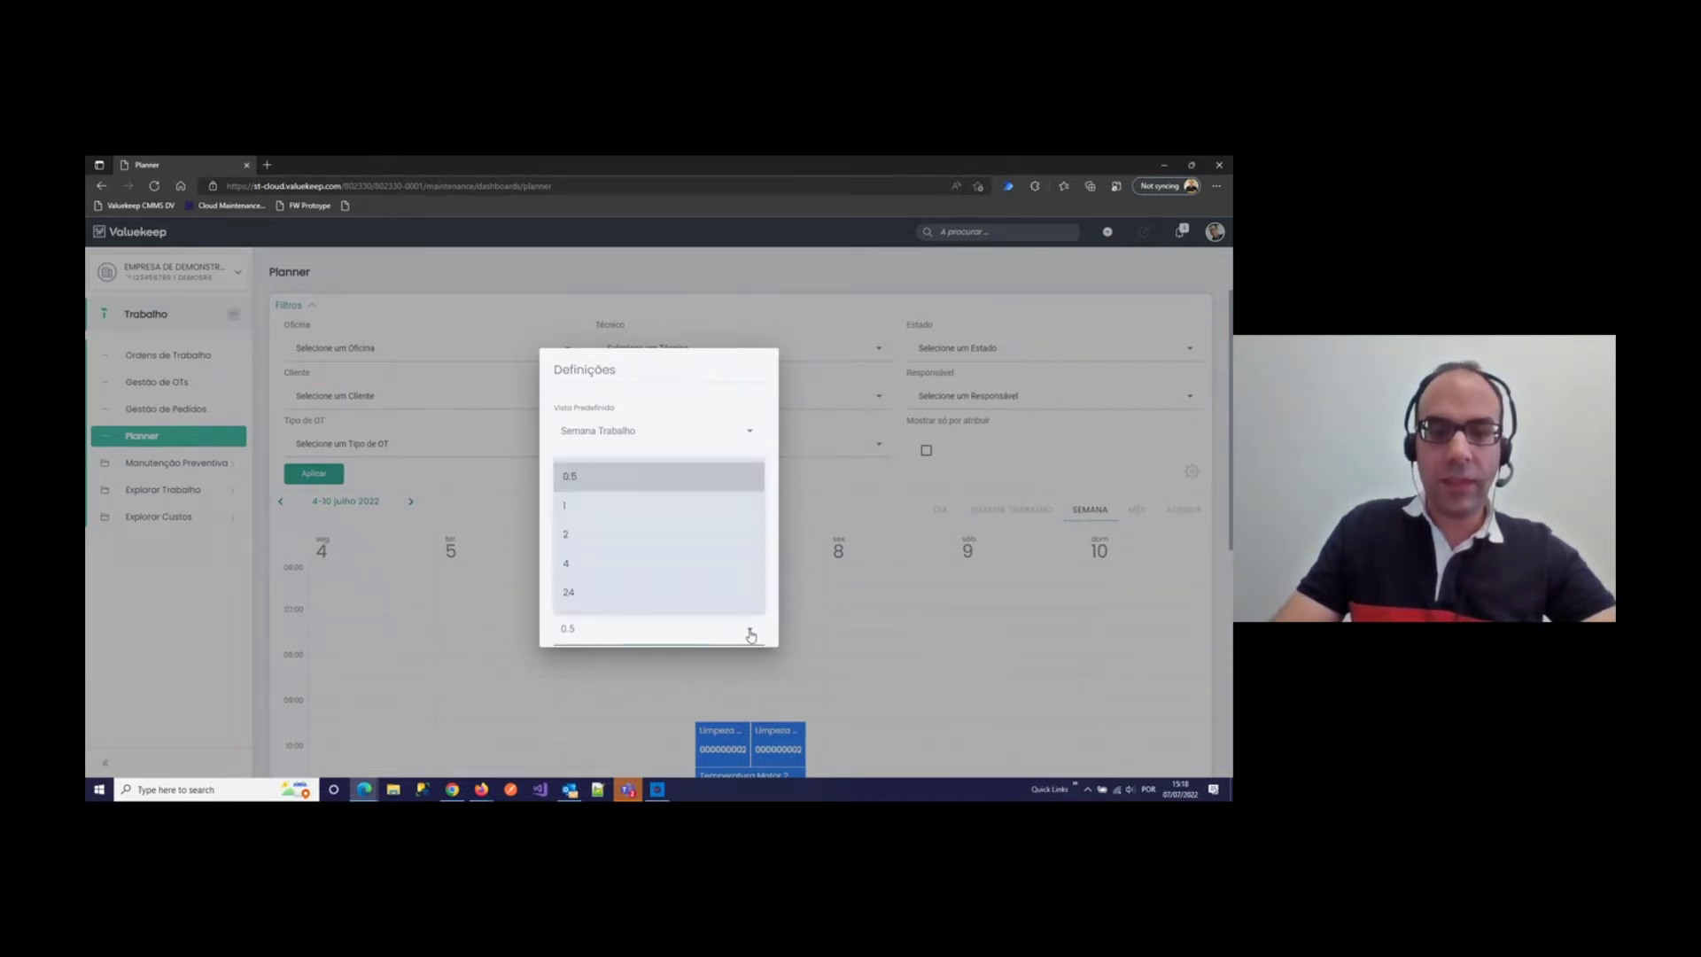
left_click(629, 512)
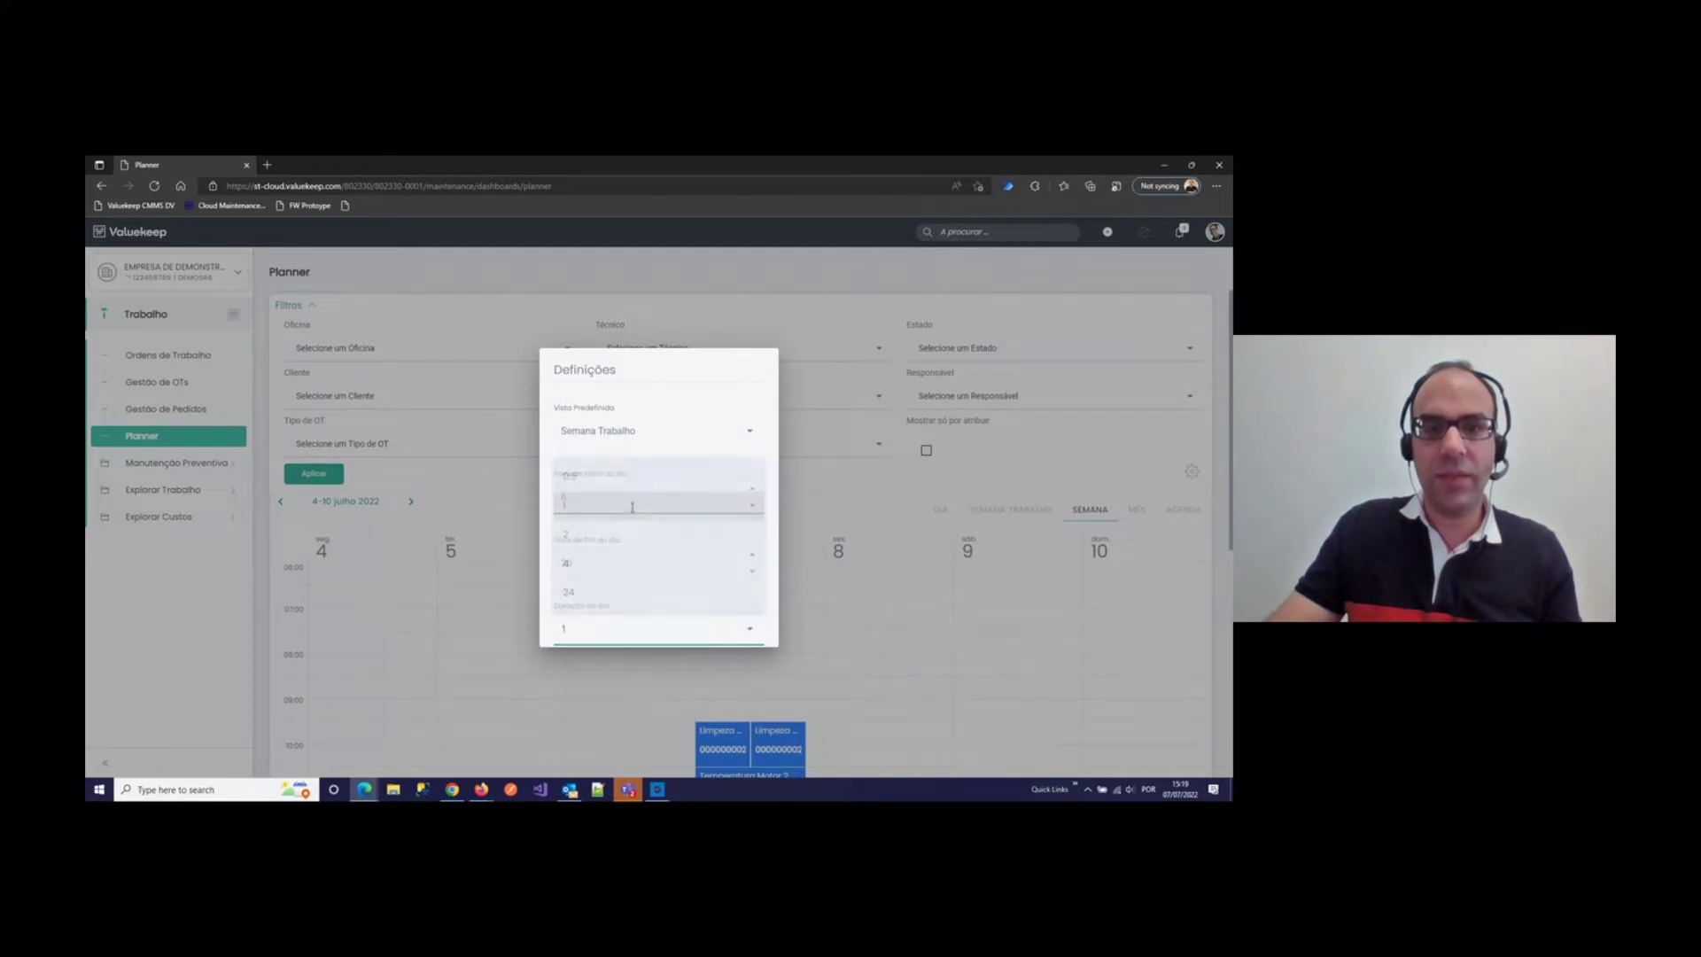
left_click(895, 607)
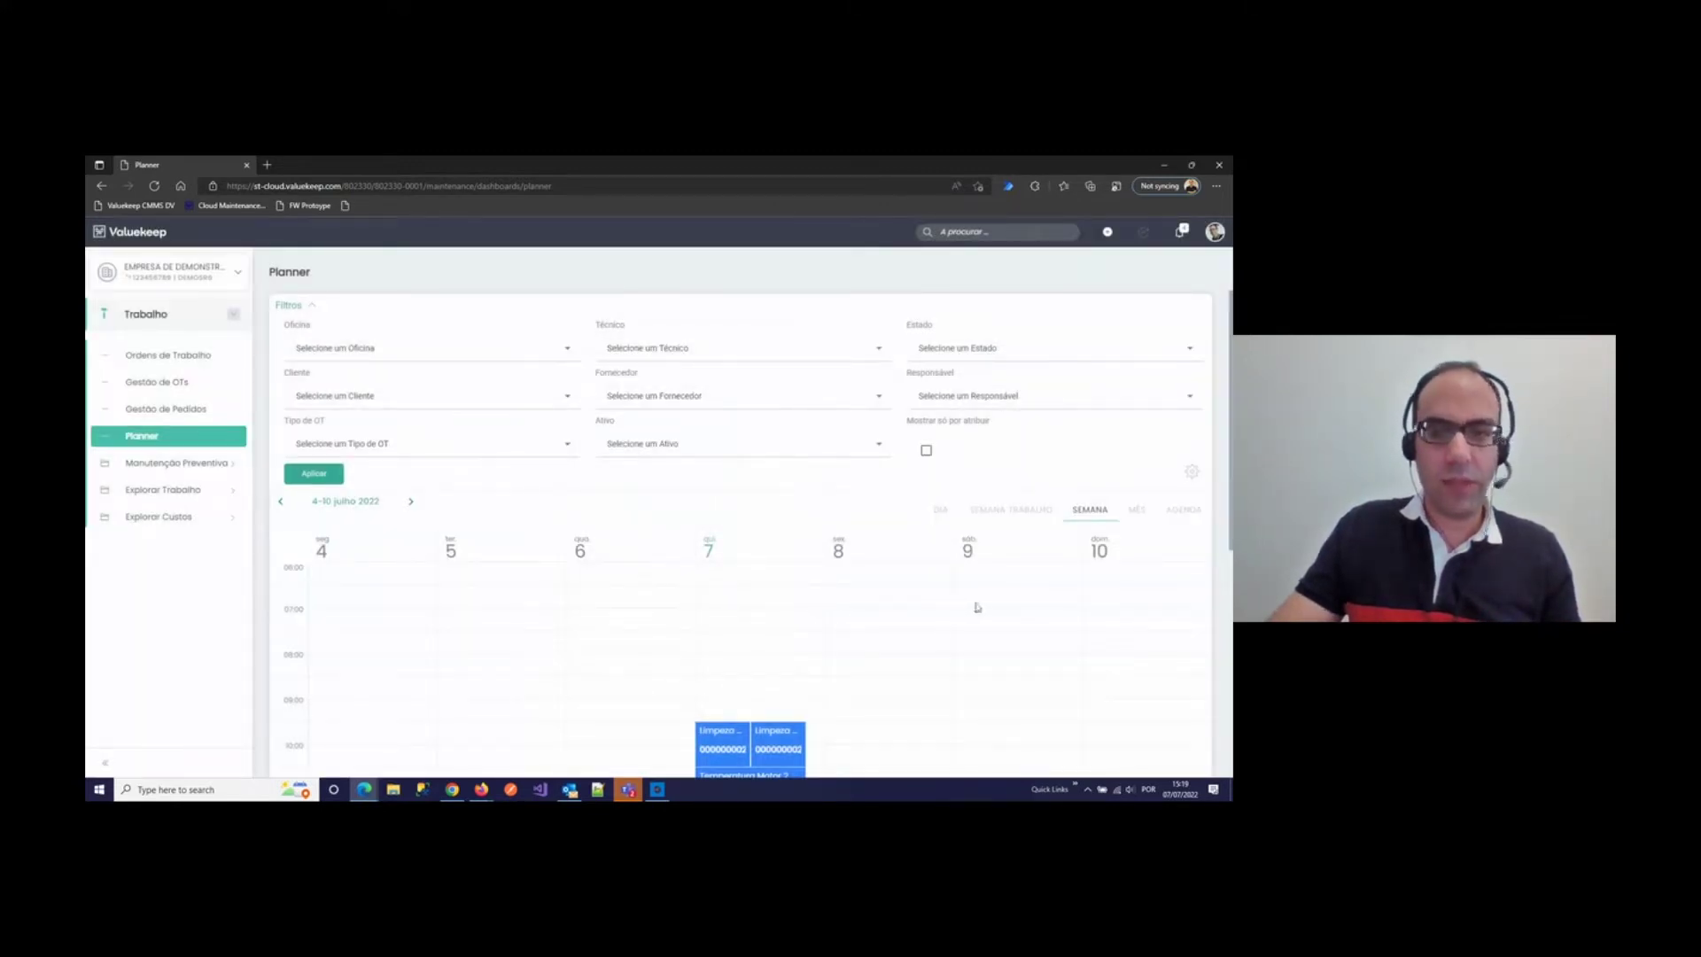
Step: Reapply the Planner filters without any selection and collapse the filter section
scroll(919, 554, "down", 2)
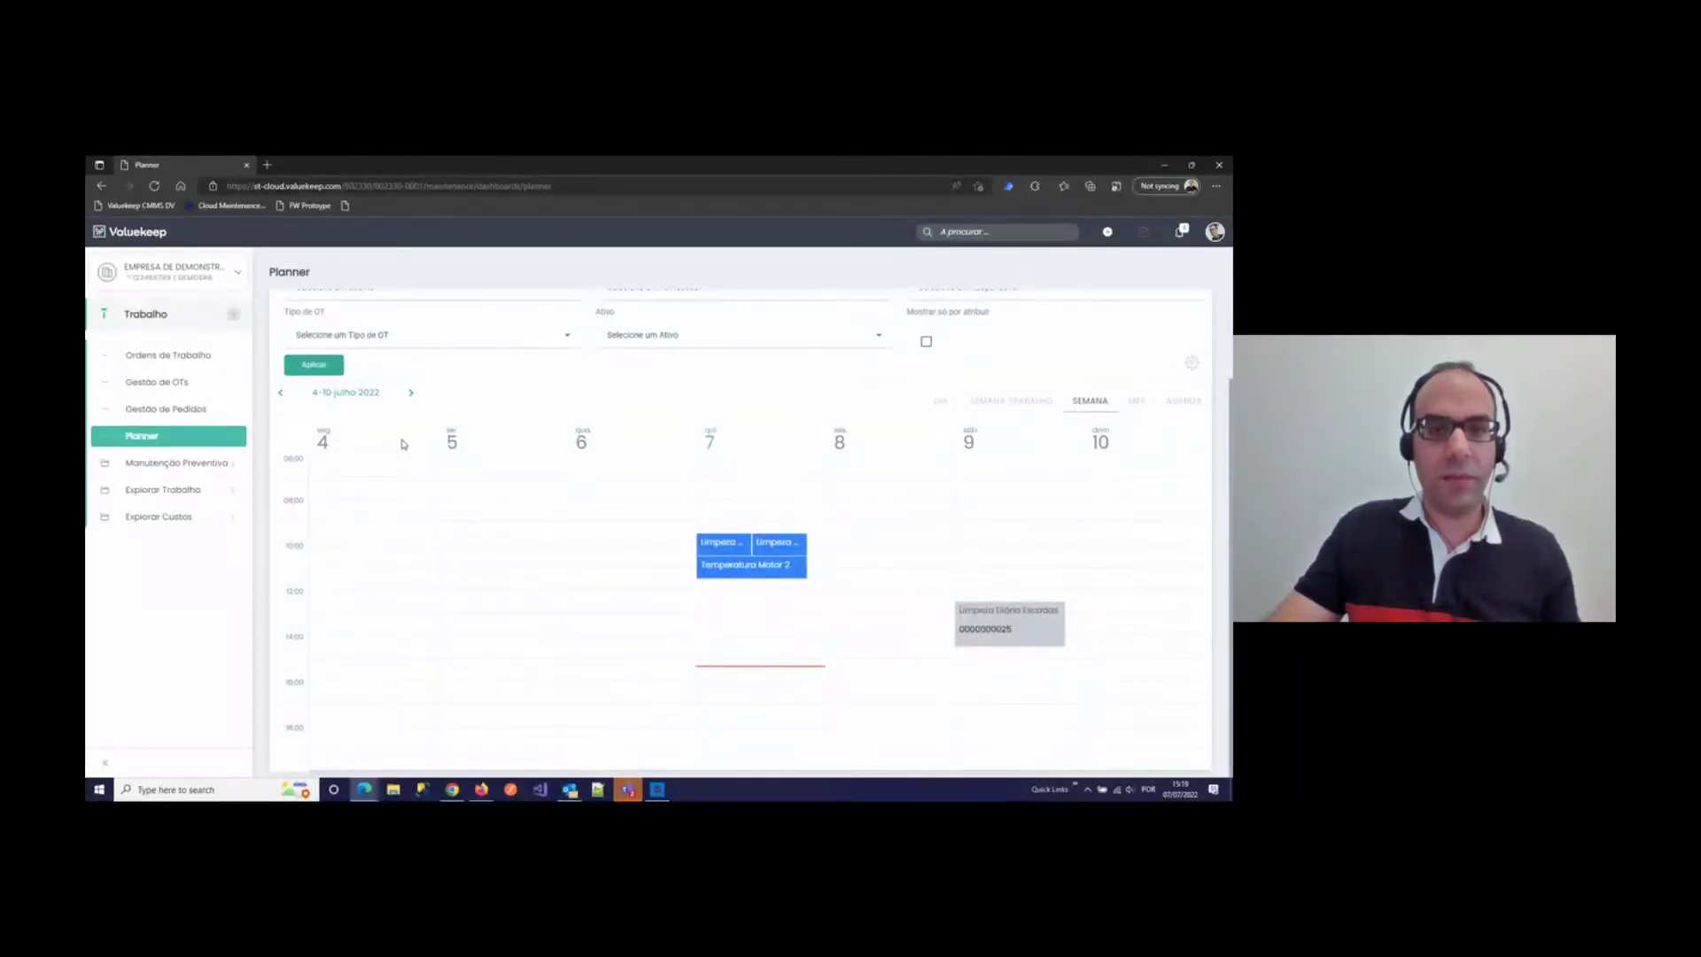
scroll(314, 416, "up", 2)
left_click(326, 476)
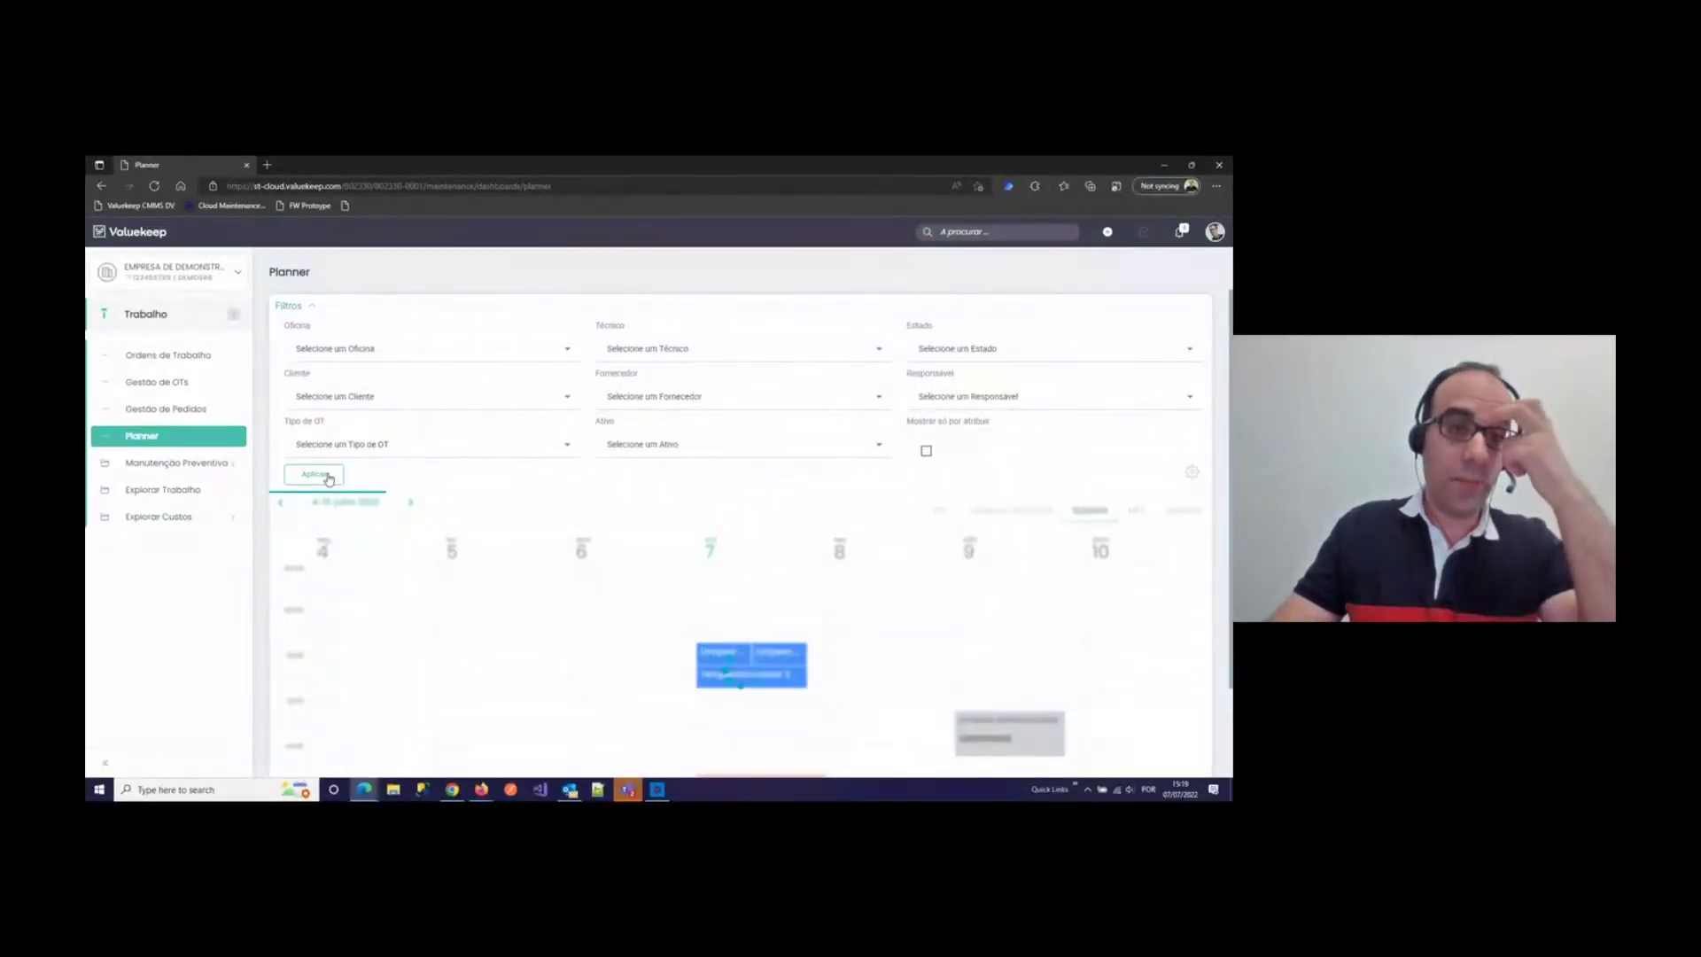
left_click(311, 306)
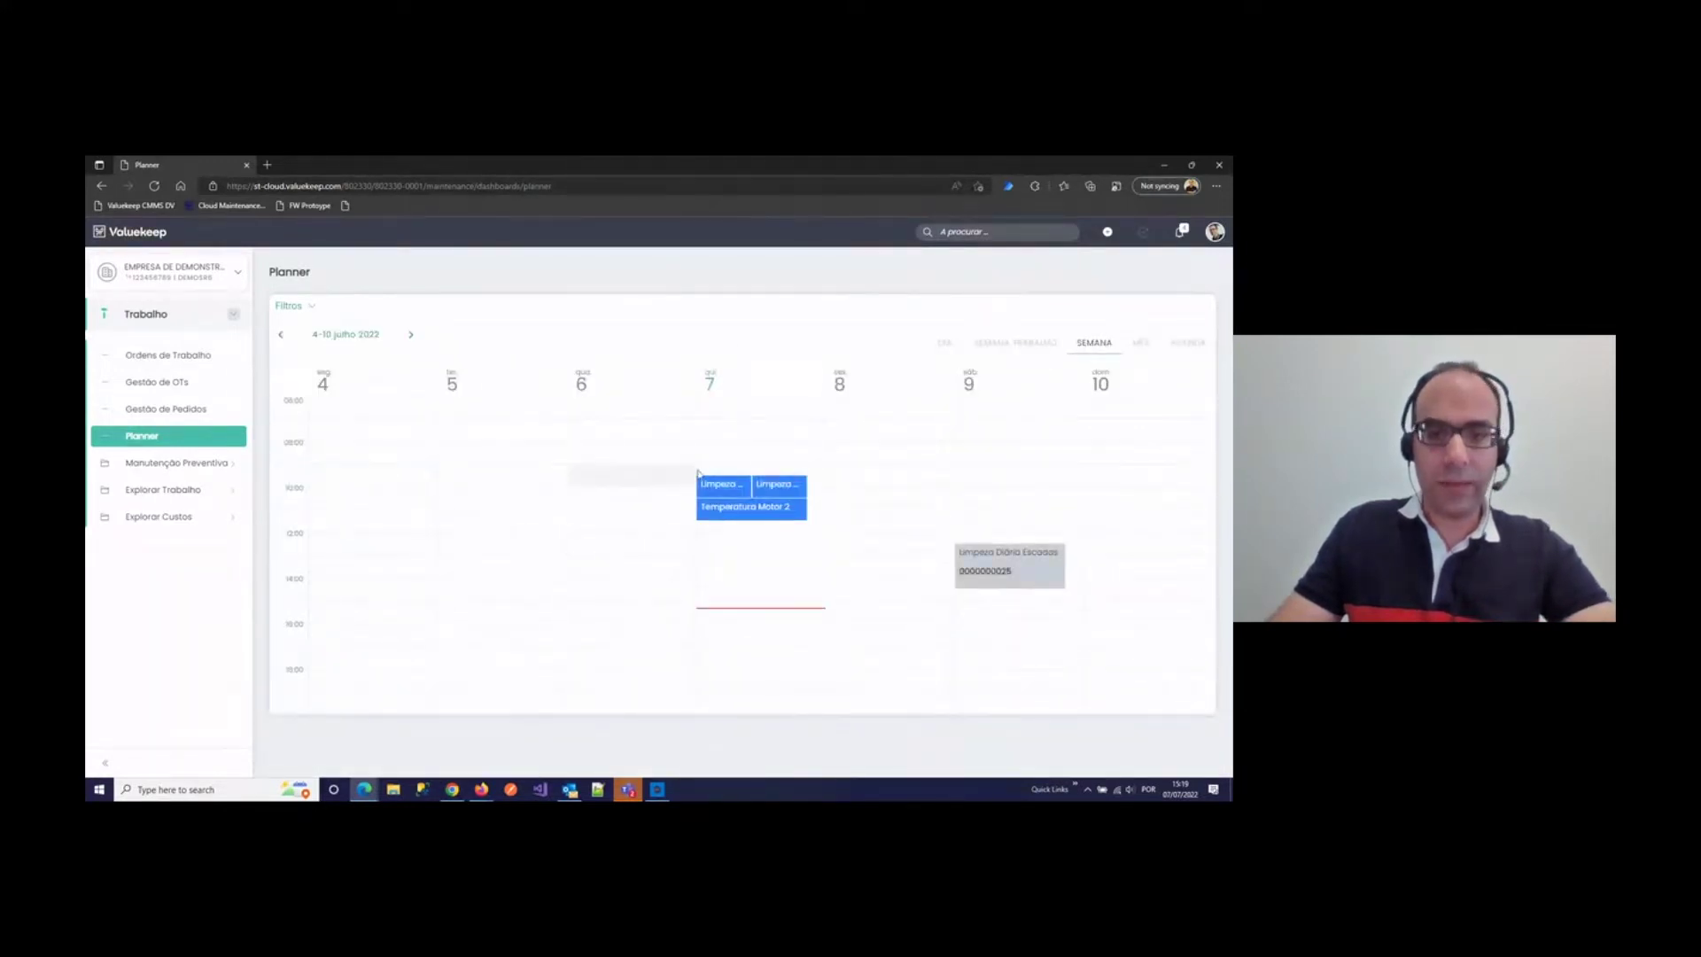
Step: View the Planner in Semana Trabalho and Mês, and return to the Visão Geral dashboard
left_click(1015, 344)
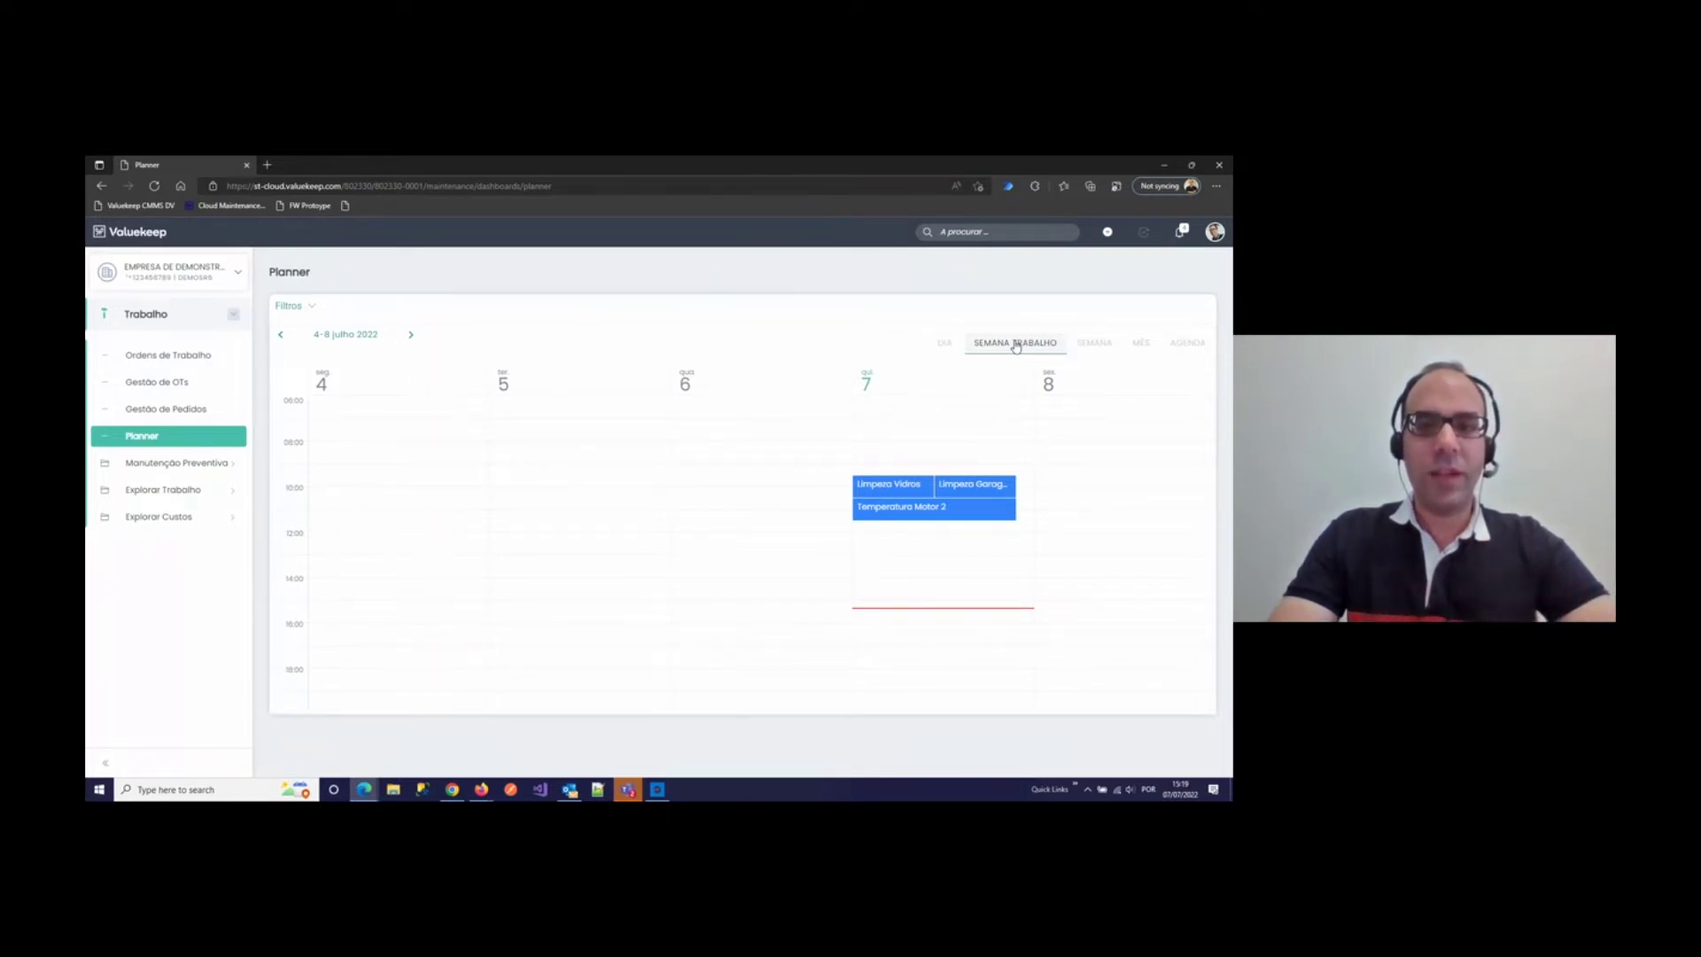
left_click(1140, 345)
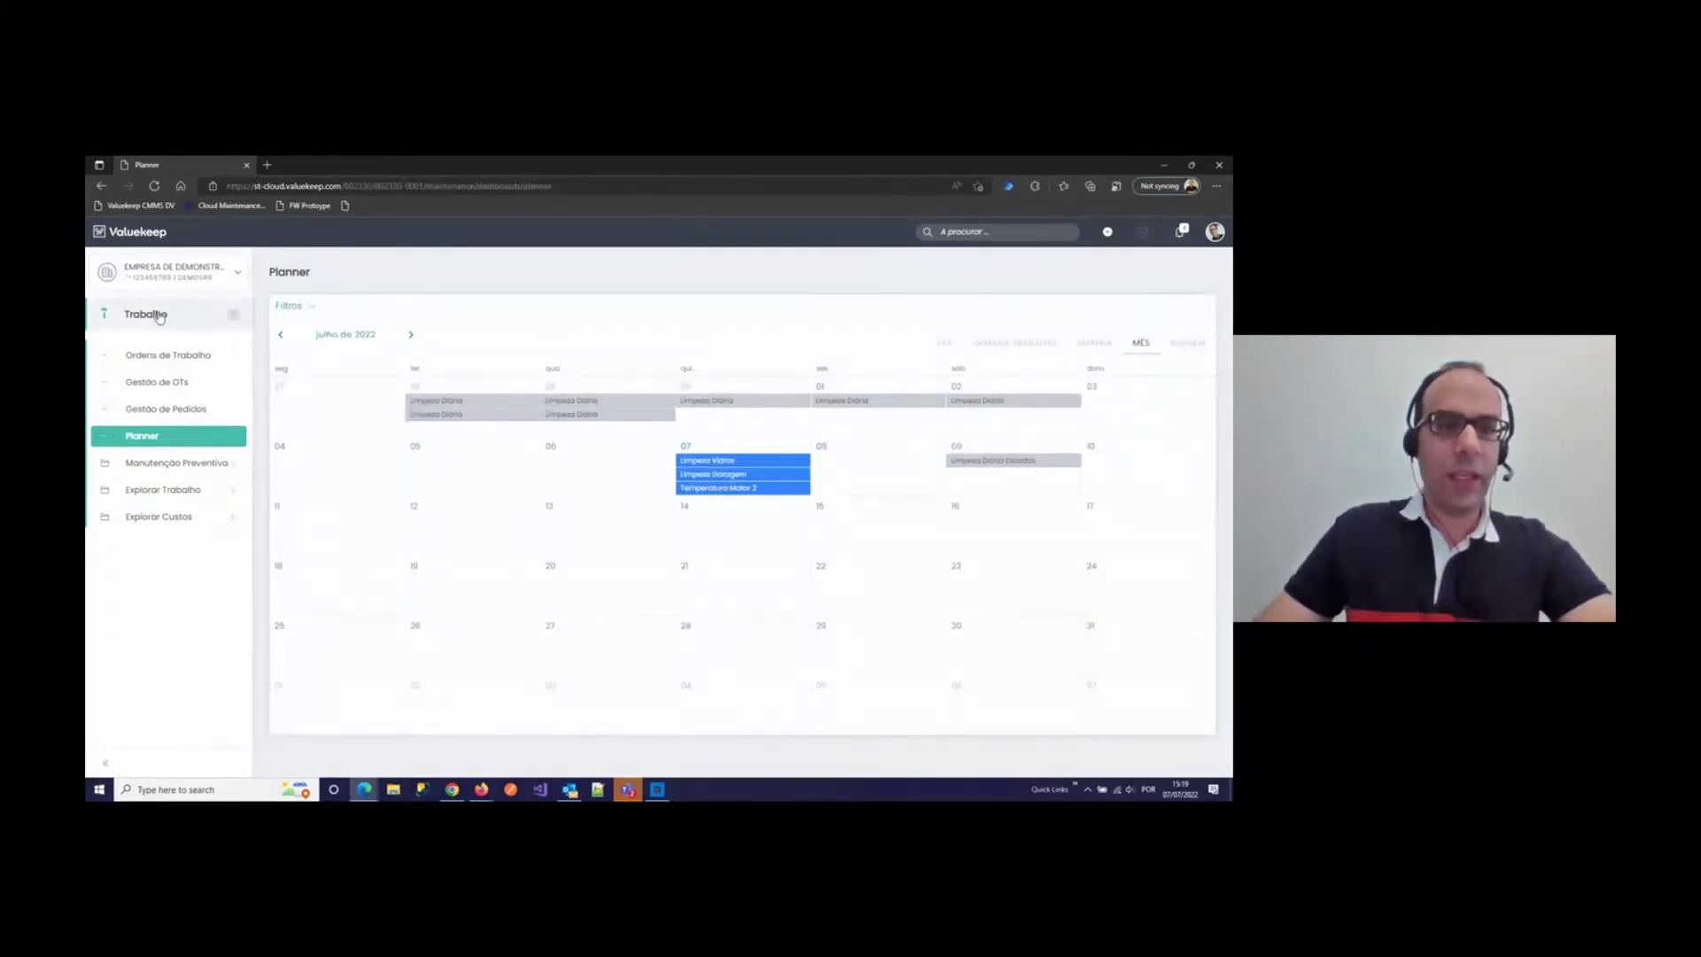
left_click(160, 235)
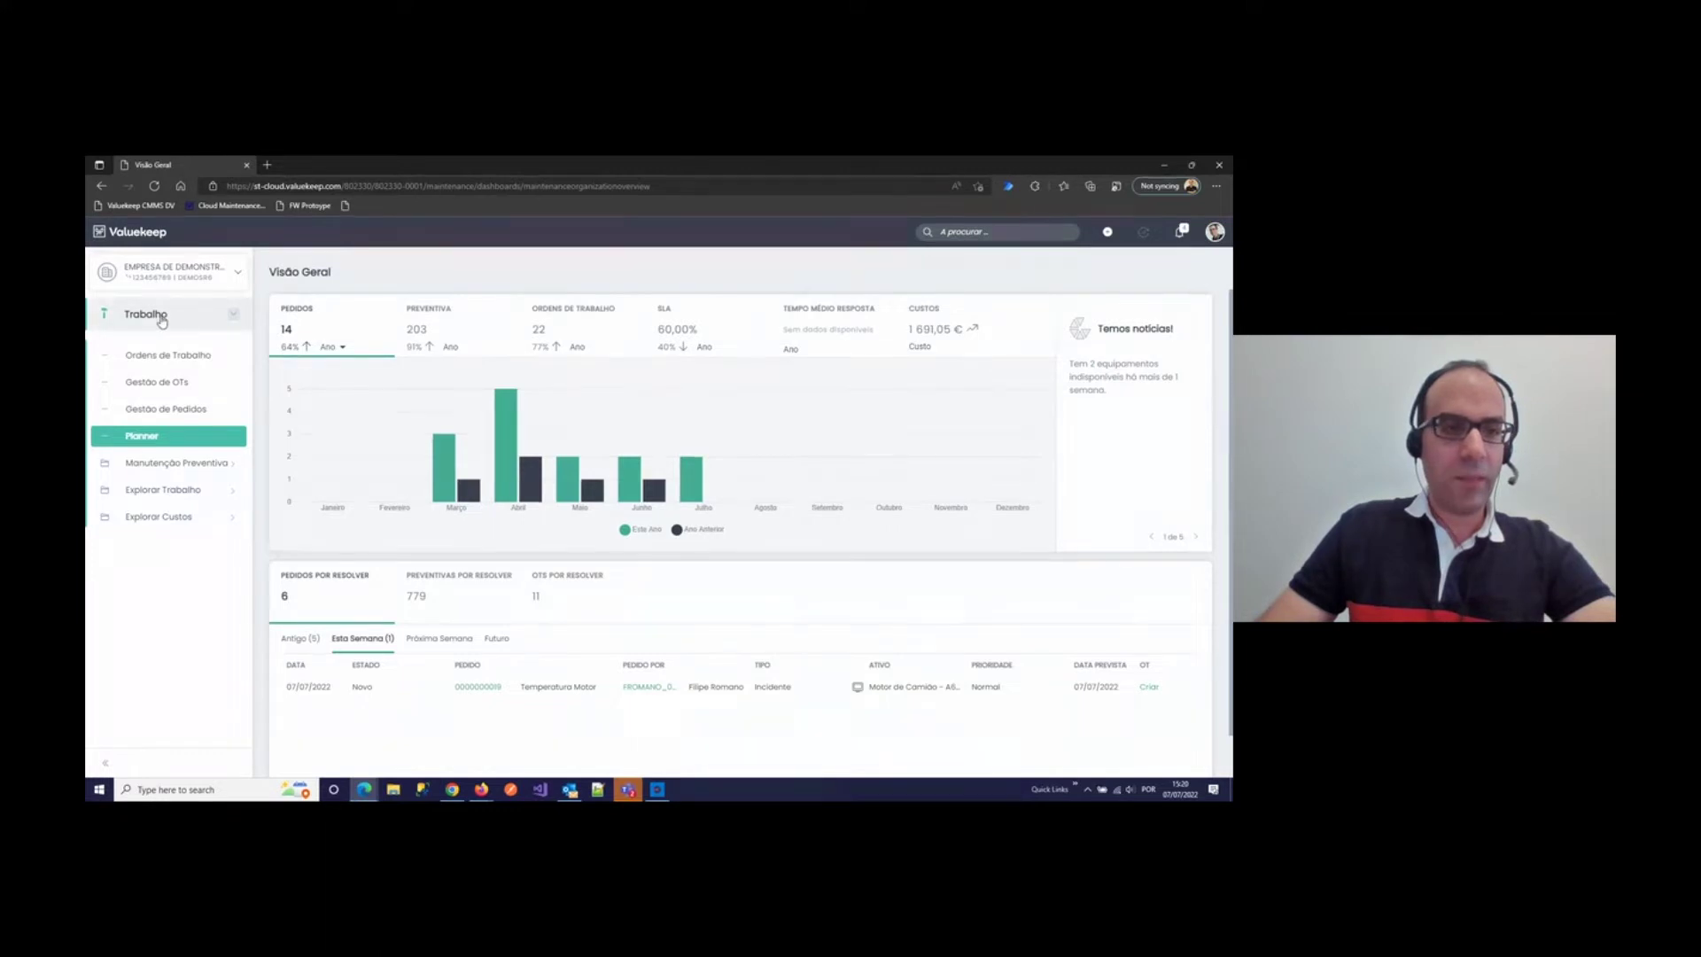
Step: Open the Utilizadores list in the Sistema section of Definições
left_click(161, 317)
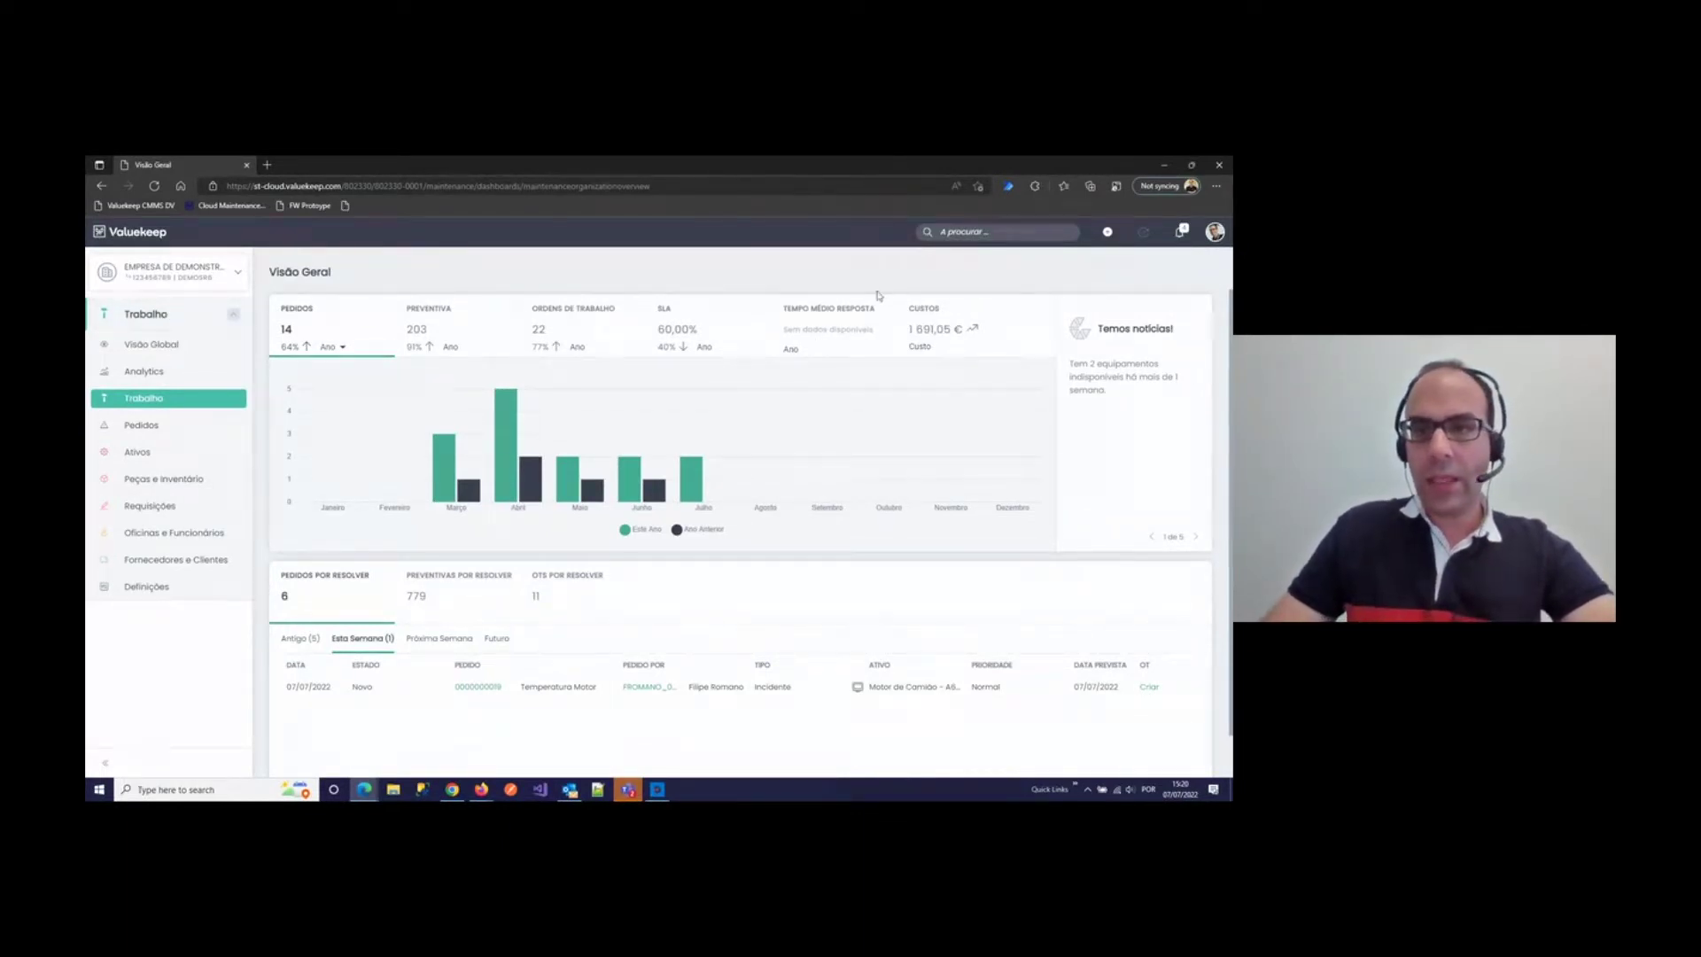
left_click(176, 588)
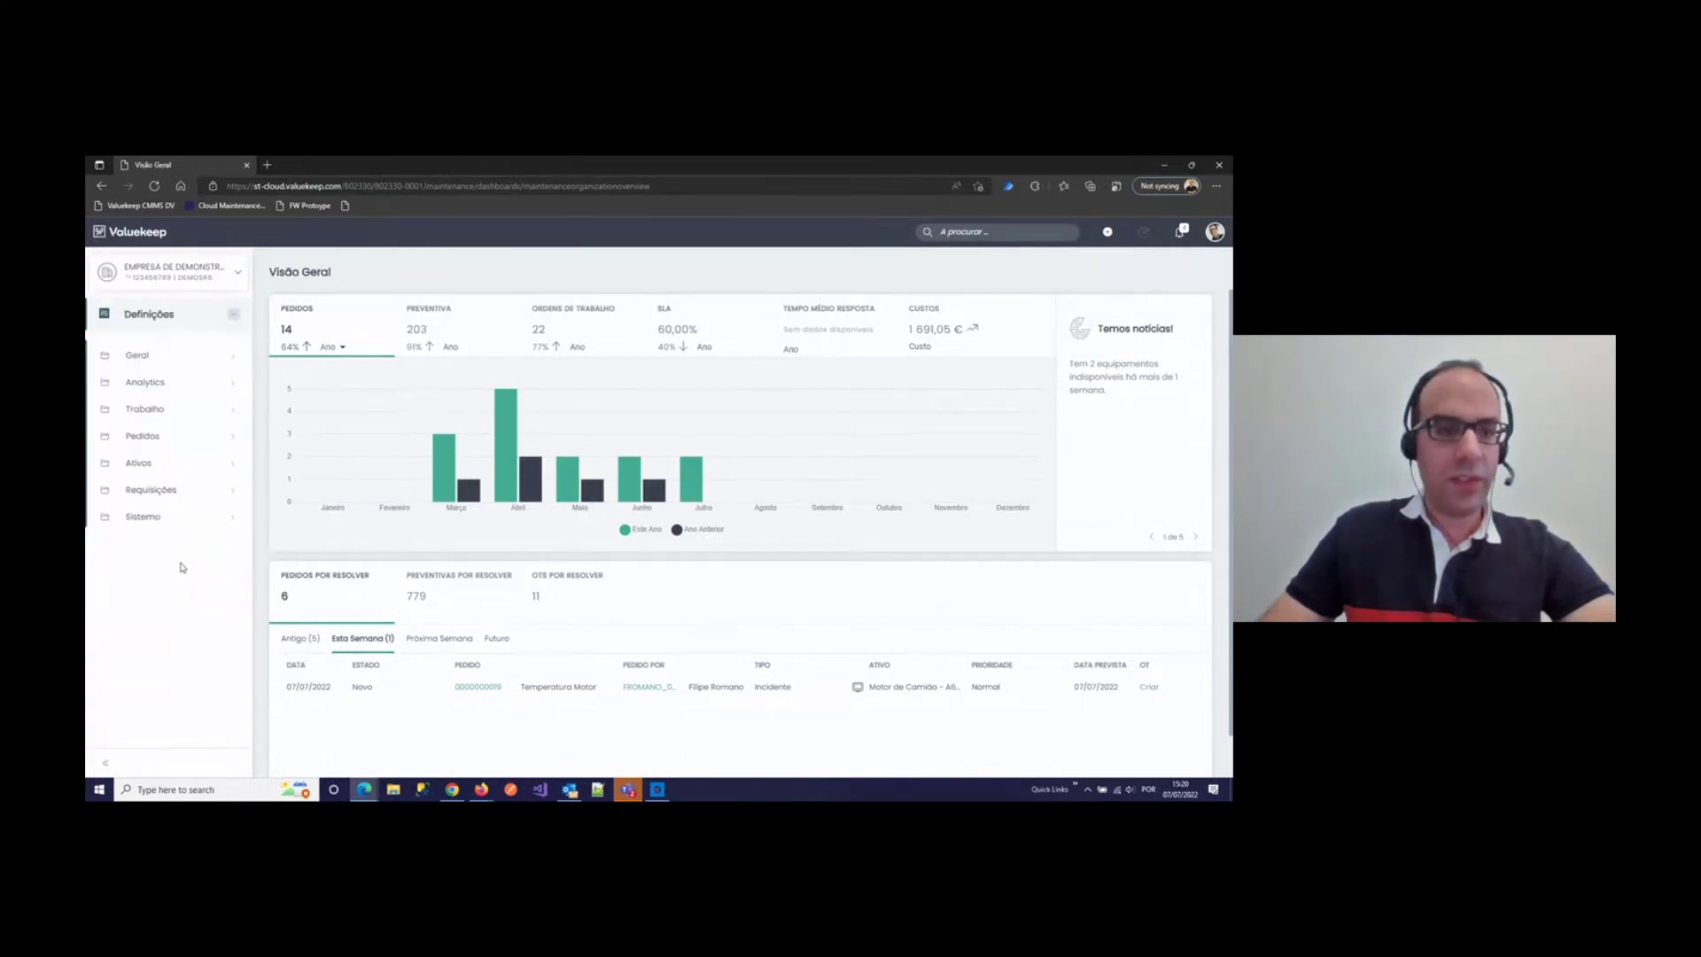
left_click(139, 355)
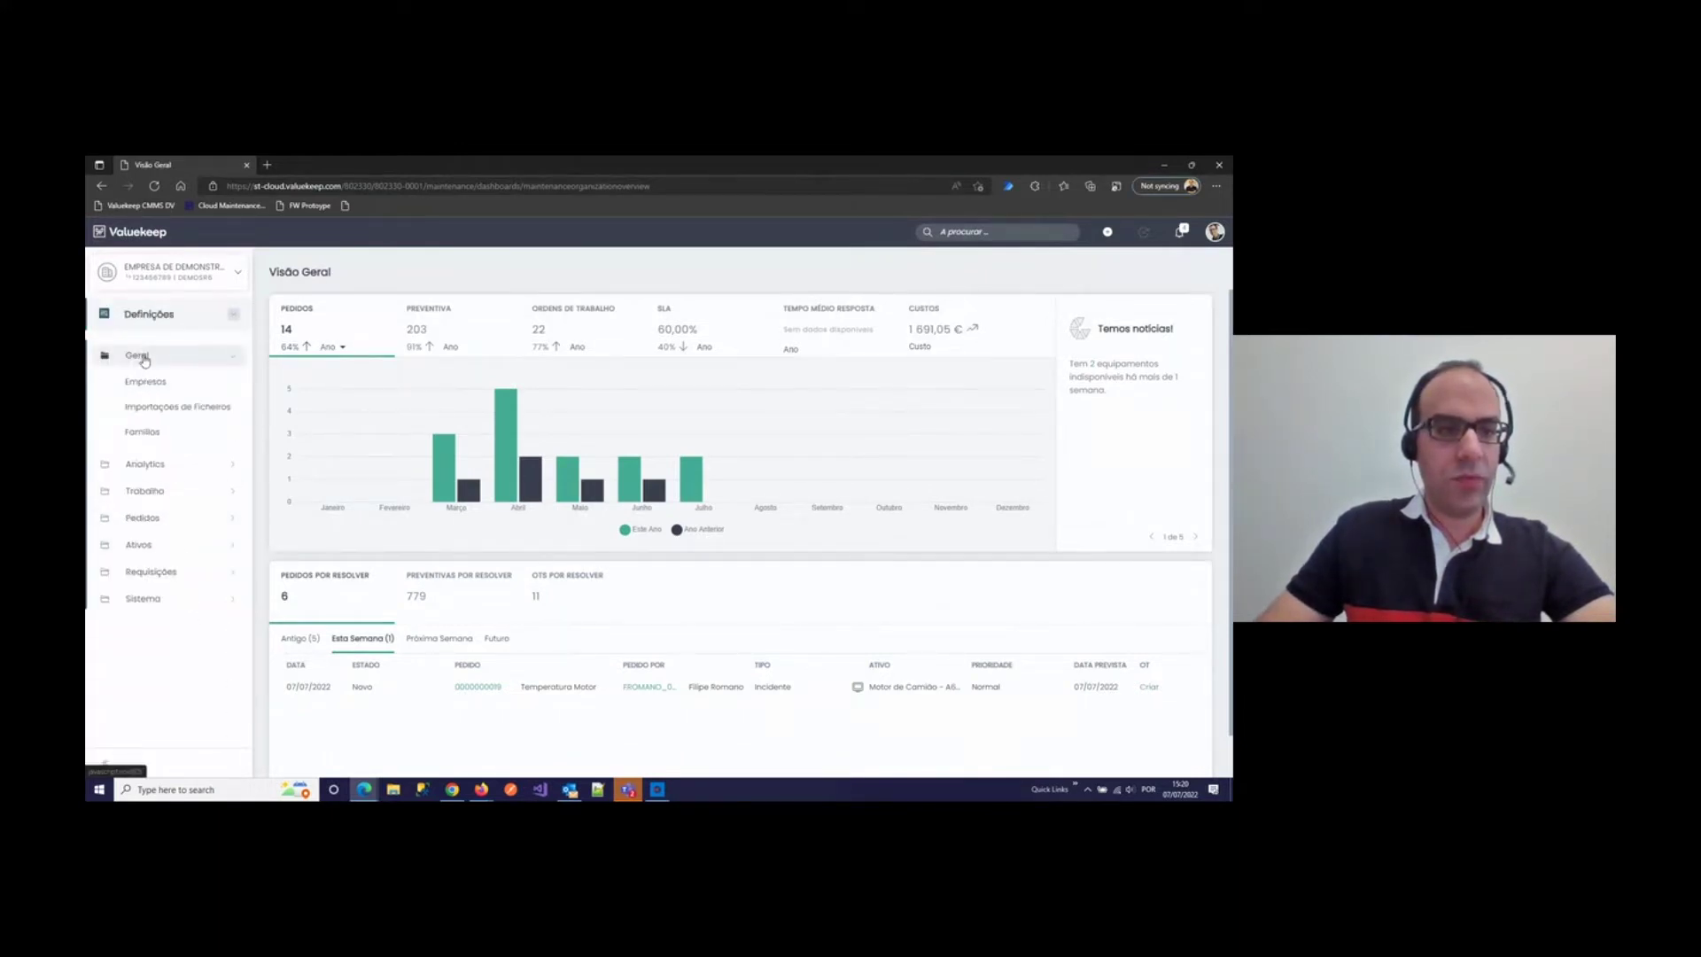
left_click(140, 517)
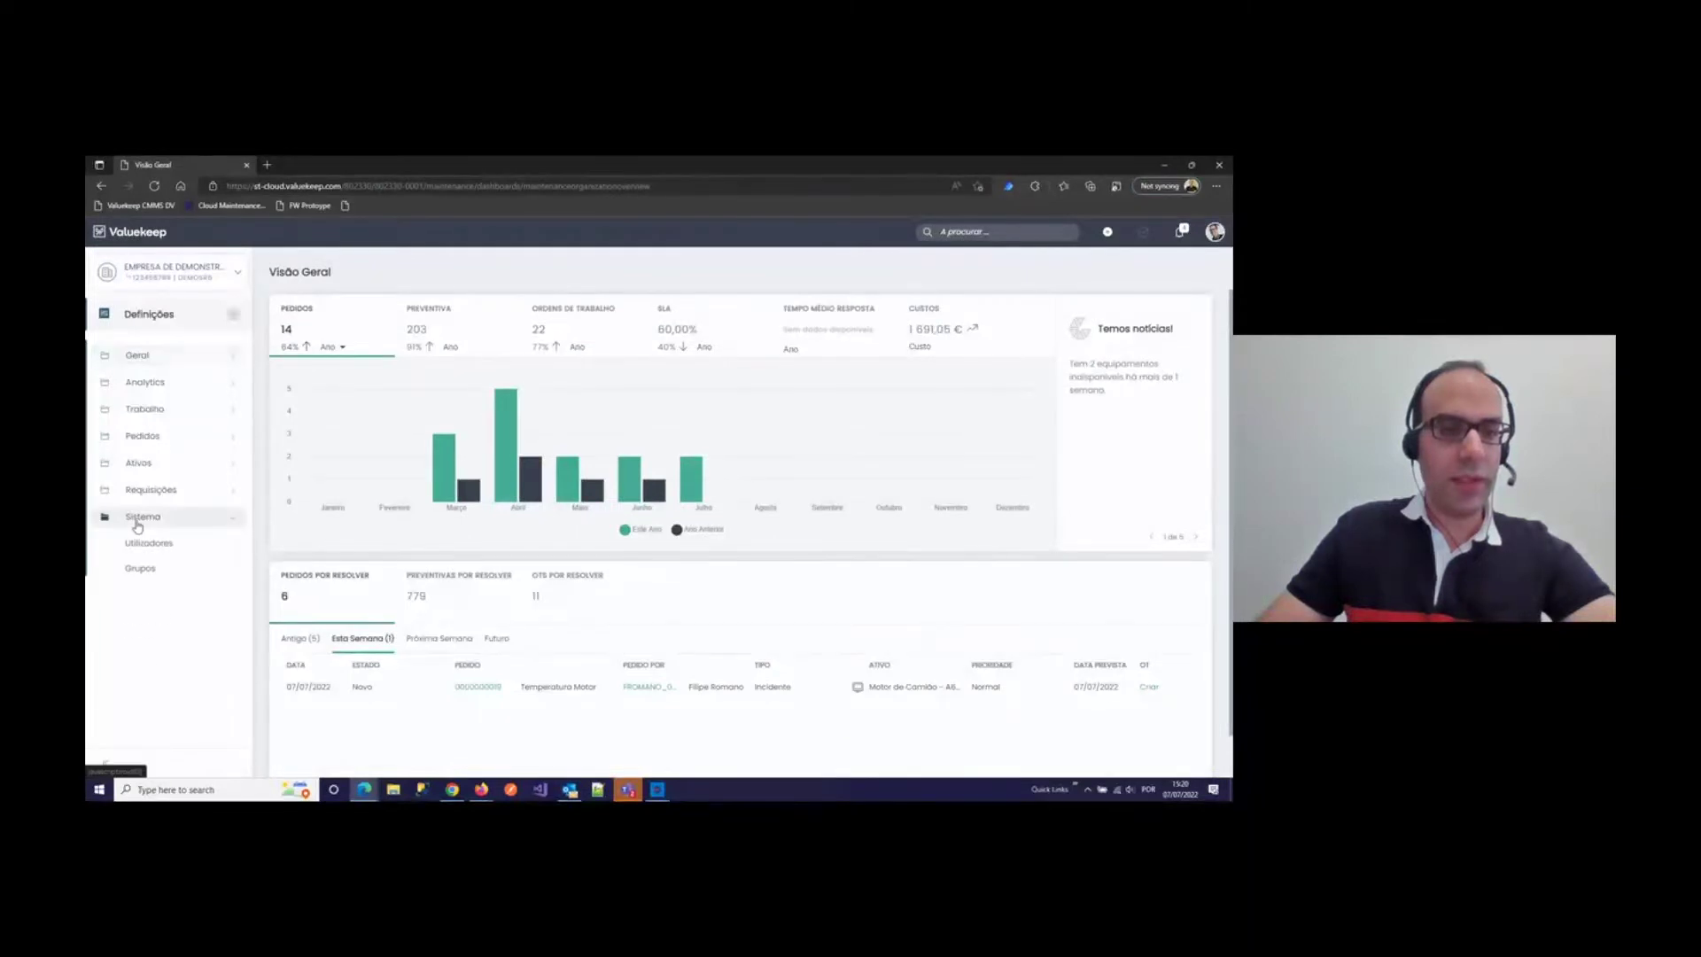
left_click(142, 546)
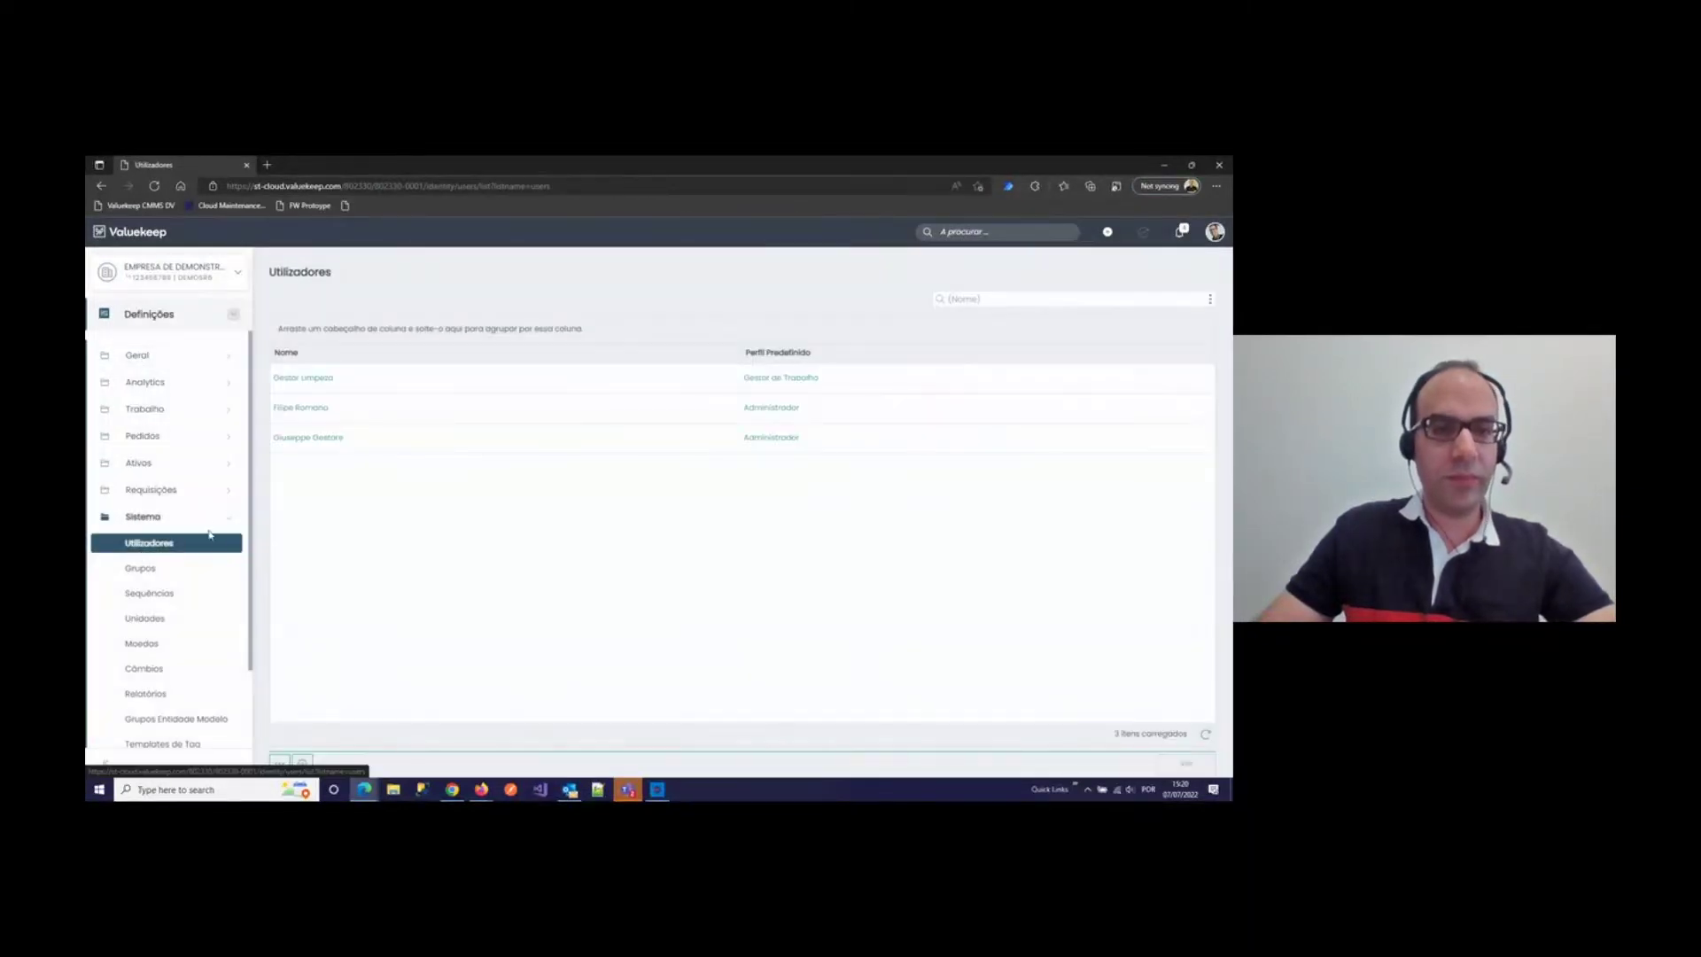
Step: Inspect the profiles assigned to the first listed administrator user and to the cleaning manager user
left_click(310, 408)
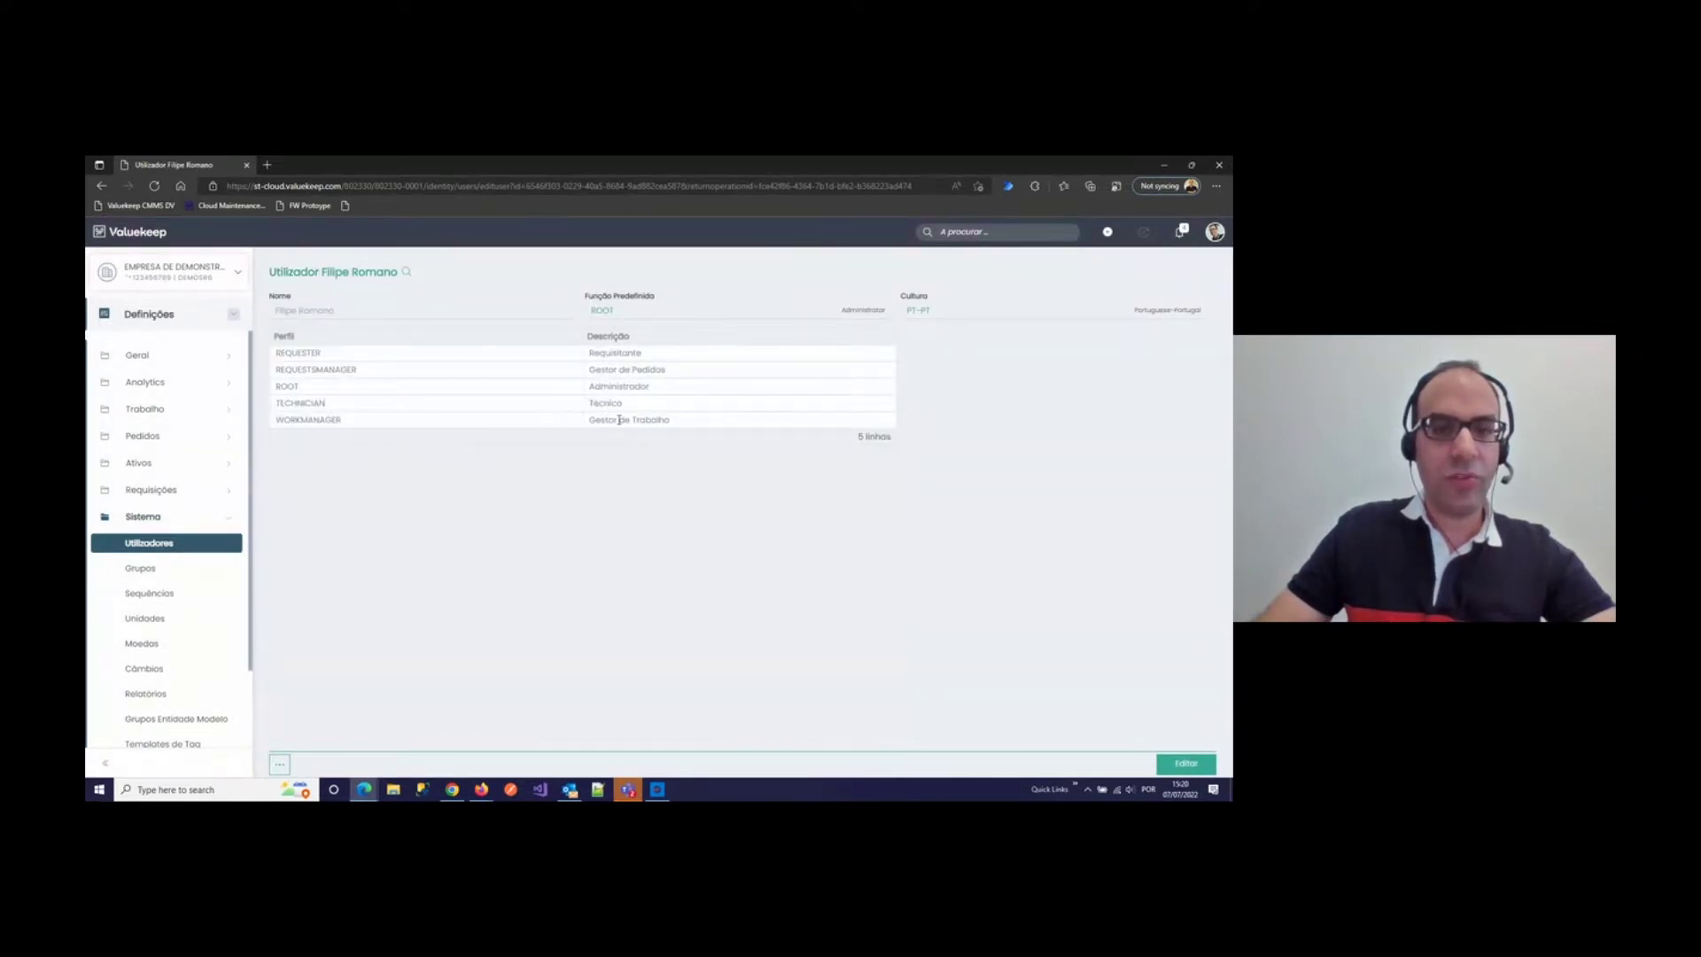
left_click(152, 542)
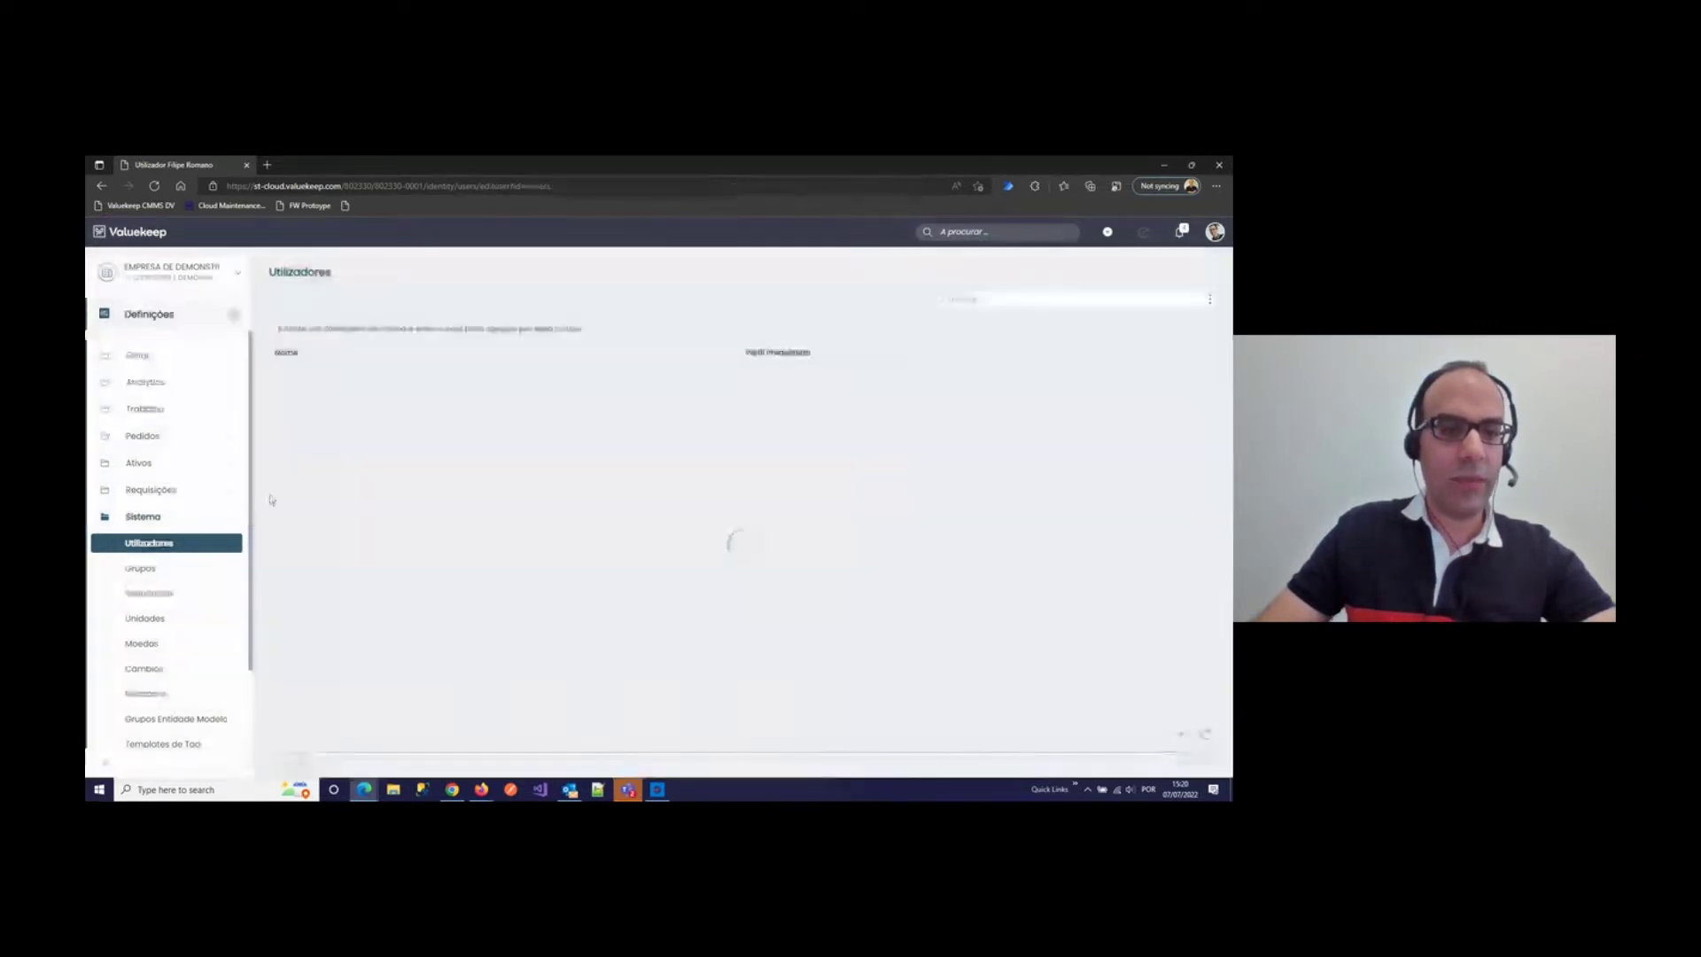
left_click(303, 378)
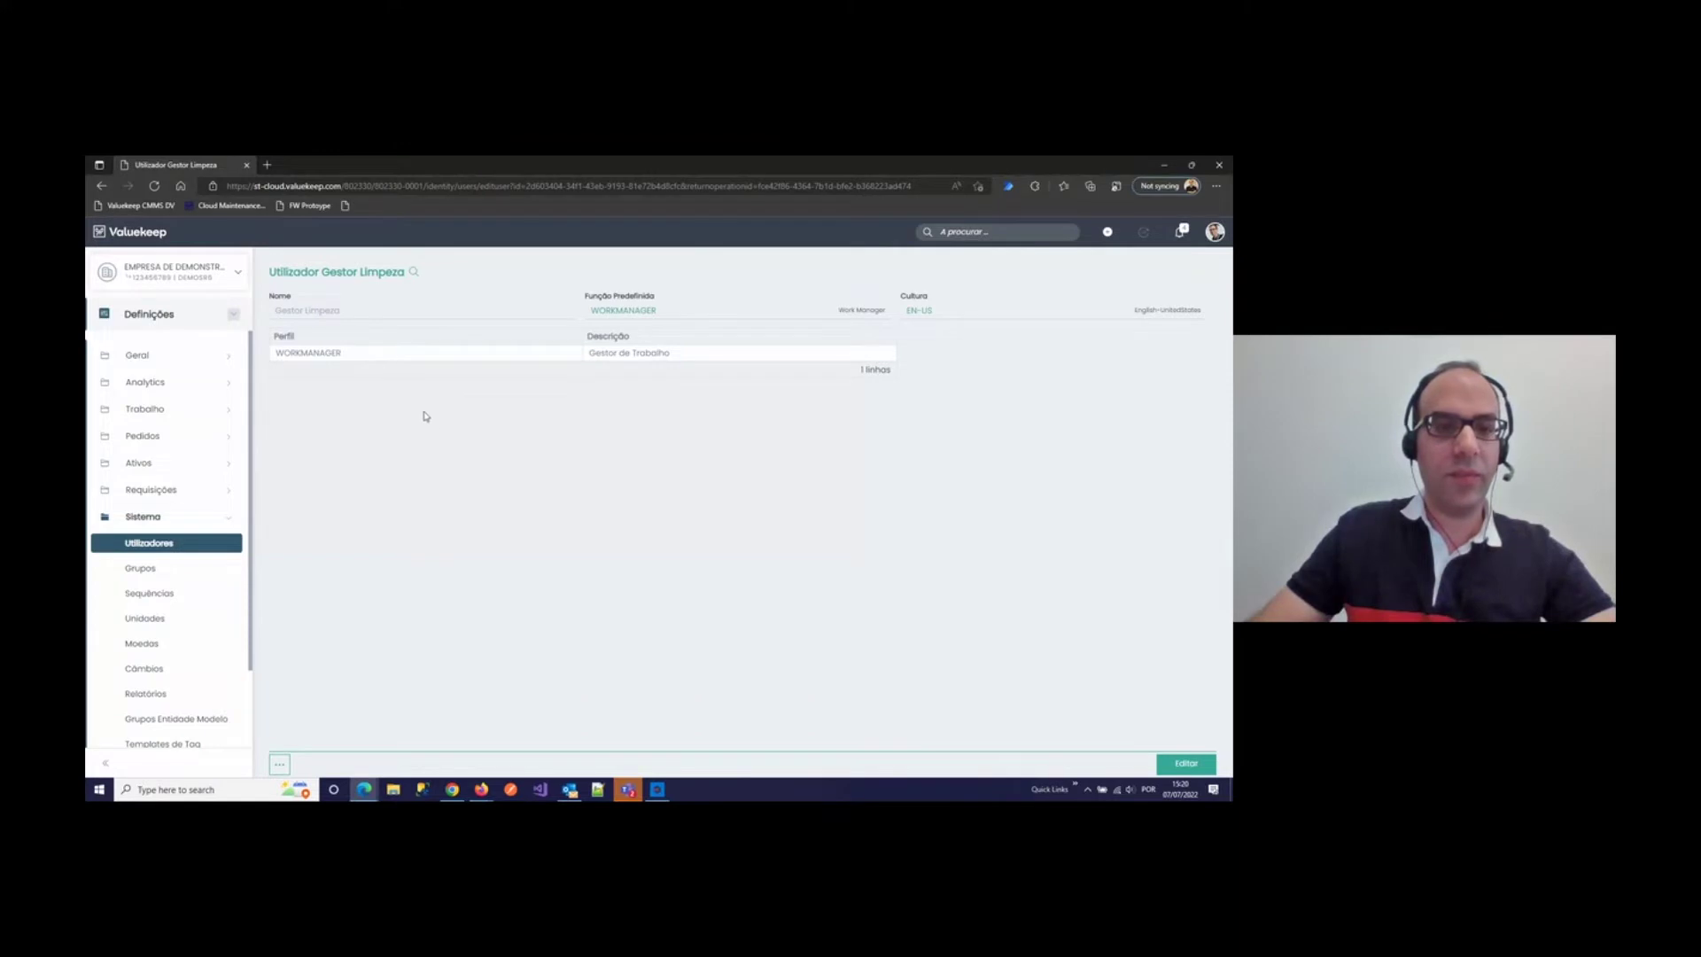
Step: Open the MN (Manutenção) workshop in Oficinas e Funcionários and show its Gestores alongside its Funcionários
left_click(153, 315)
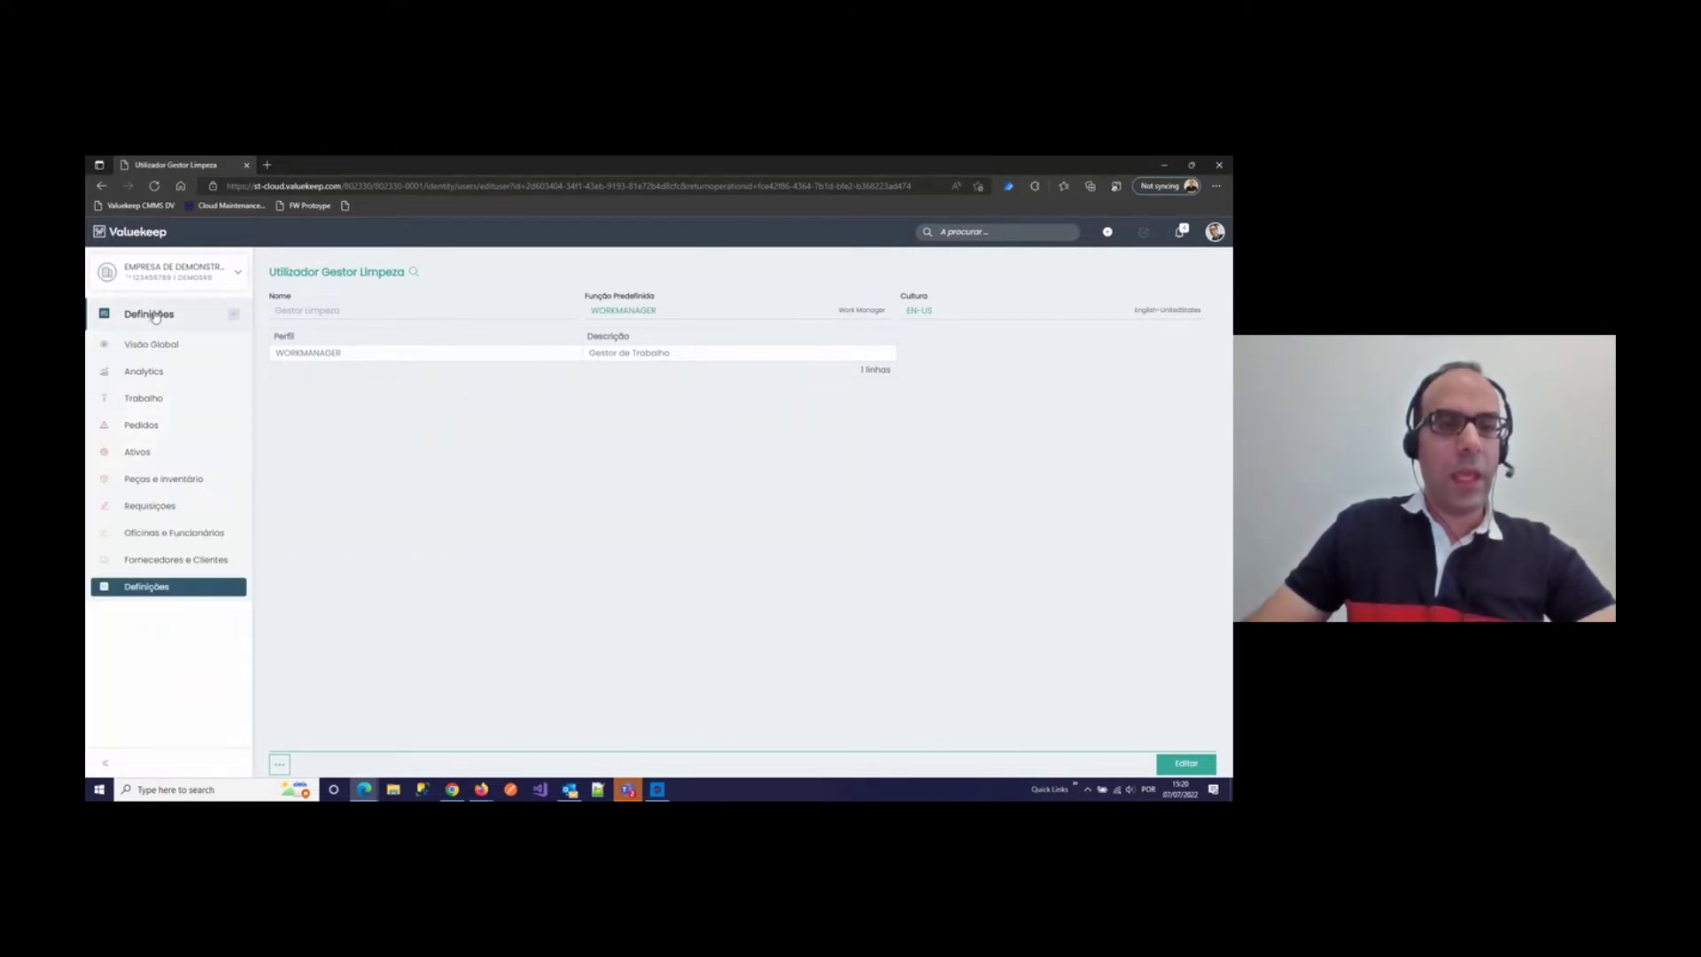
left_click(155, 316)
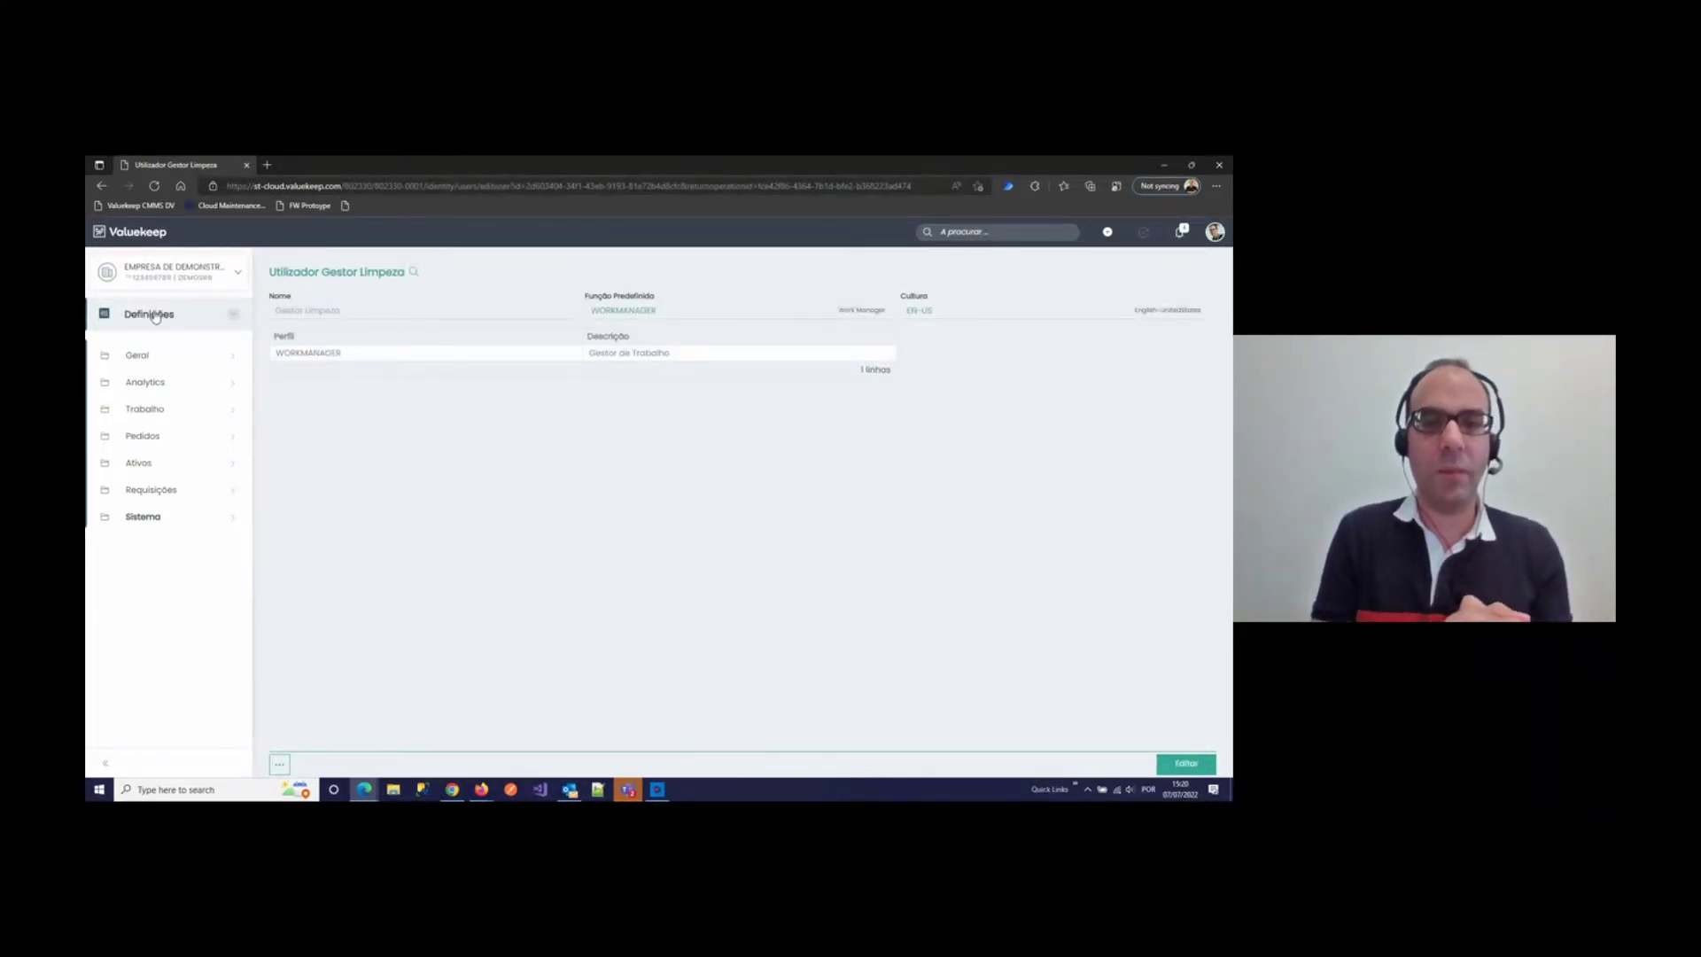
left_click(154, 316)
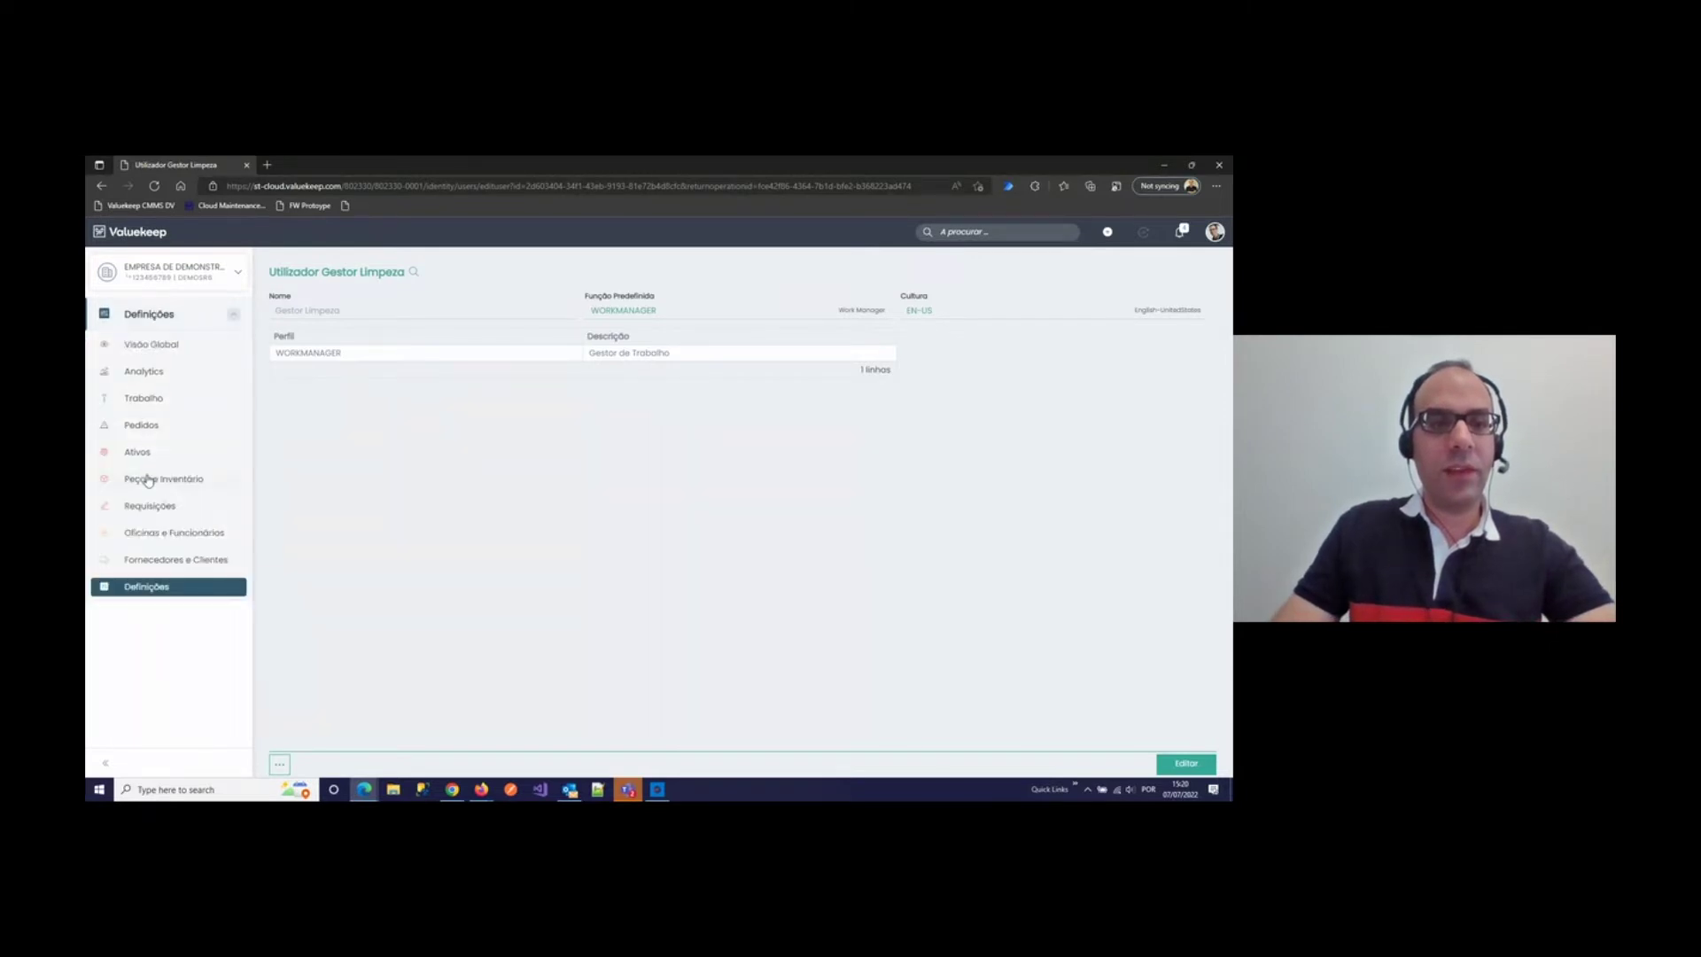
left_click(156, 533)
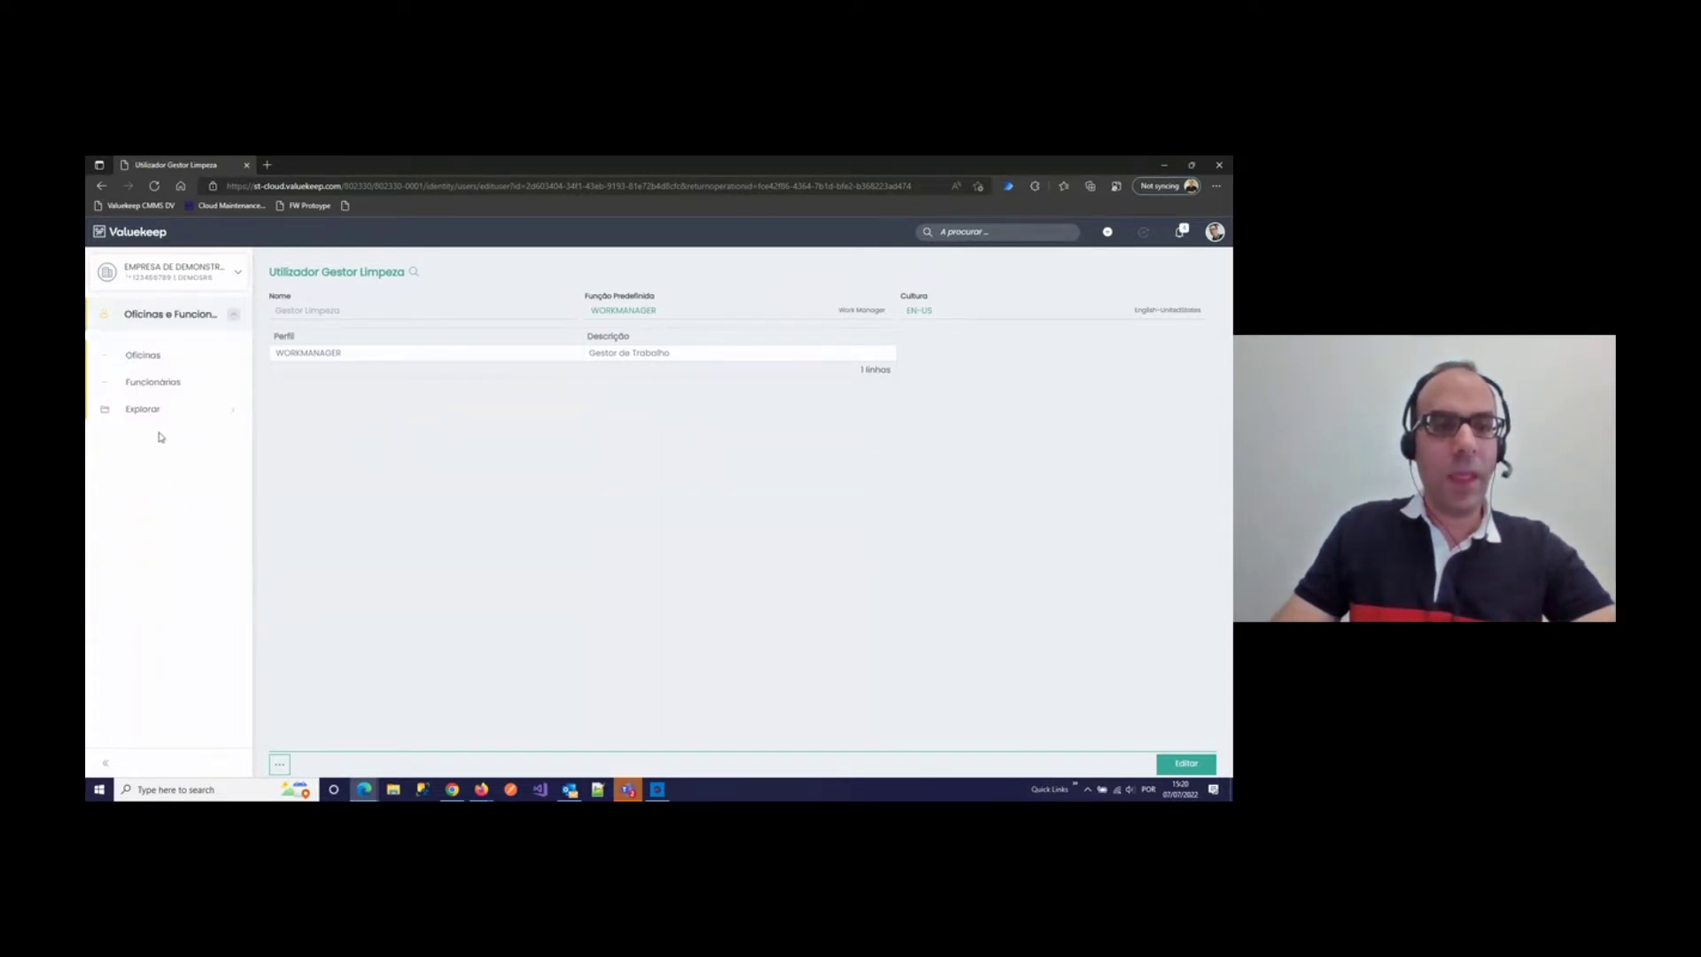
left_click(153, 359)
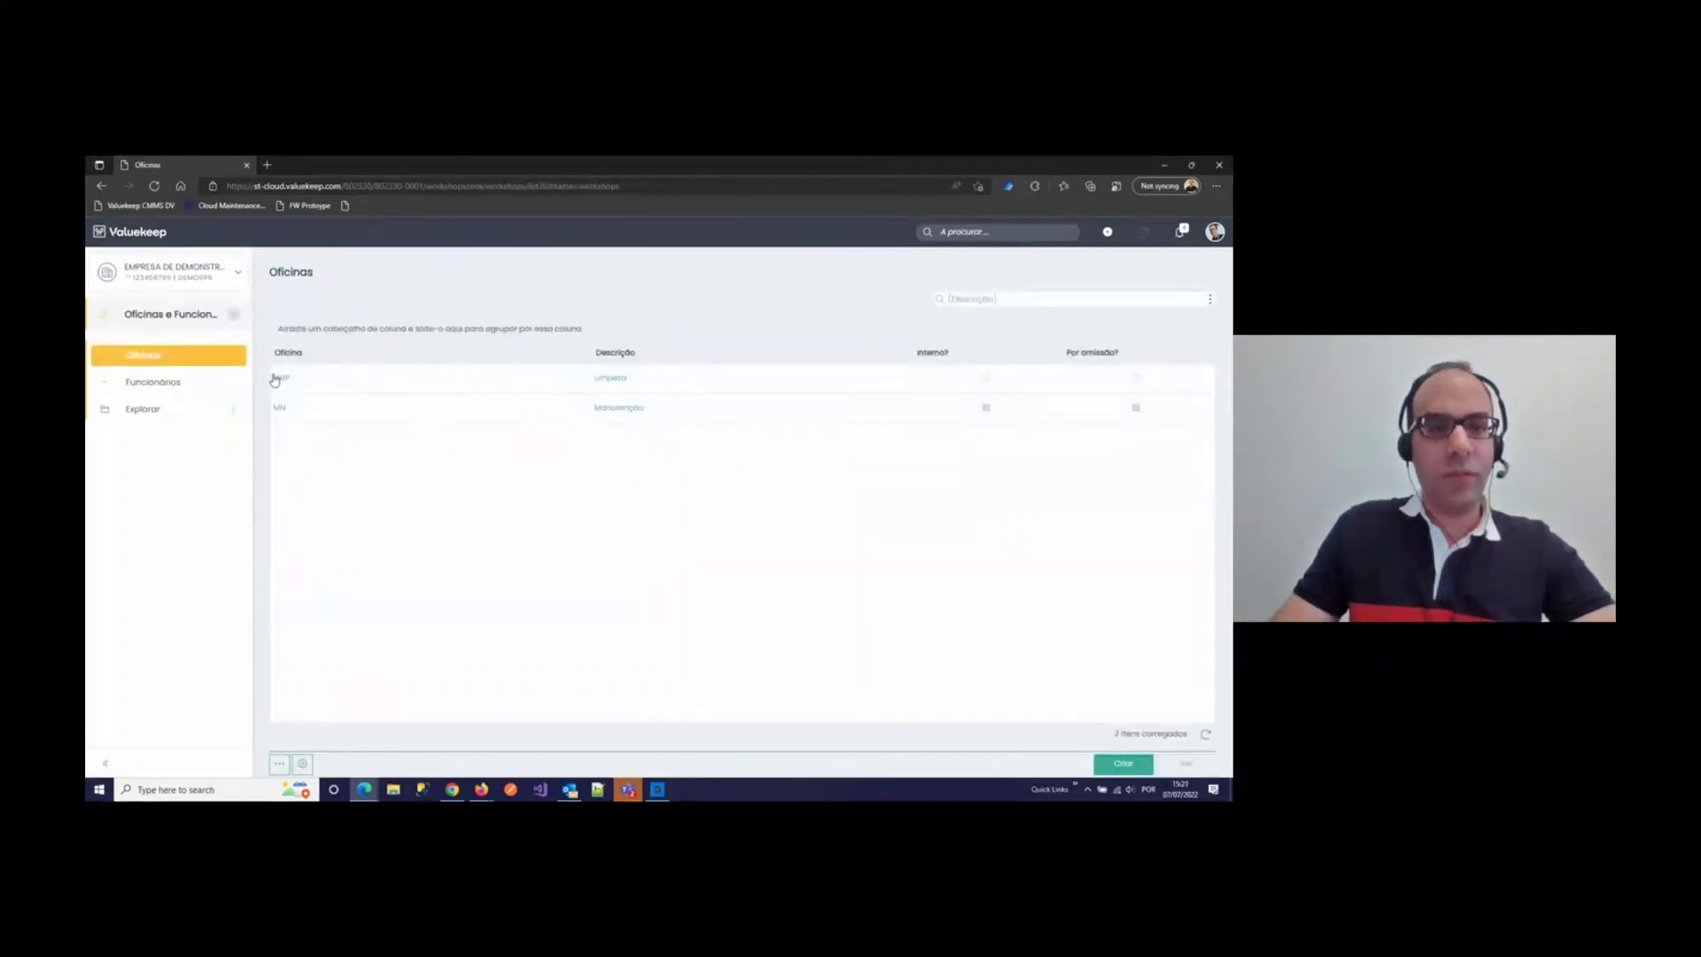
left_click(280, 409)
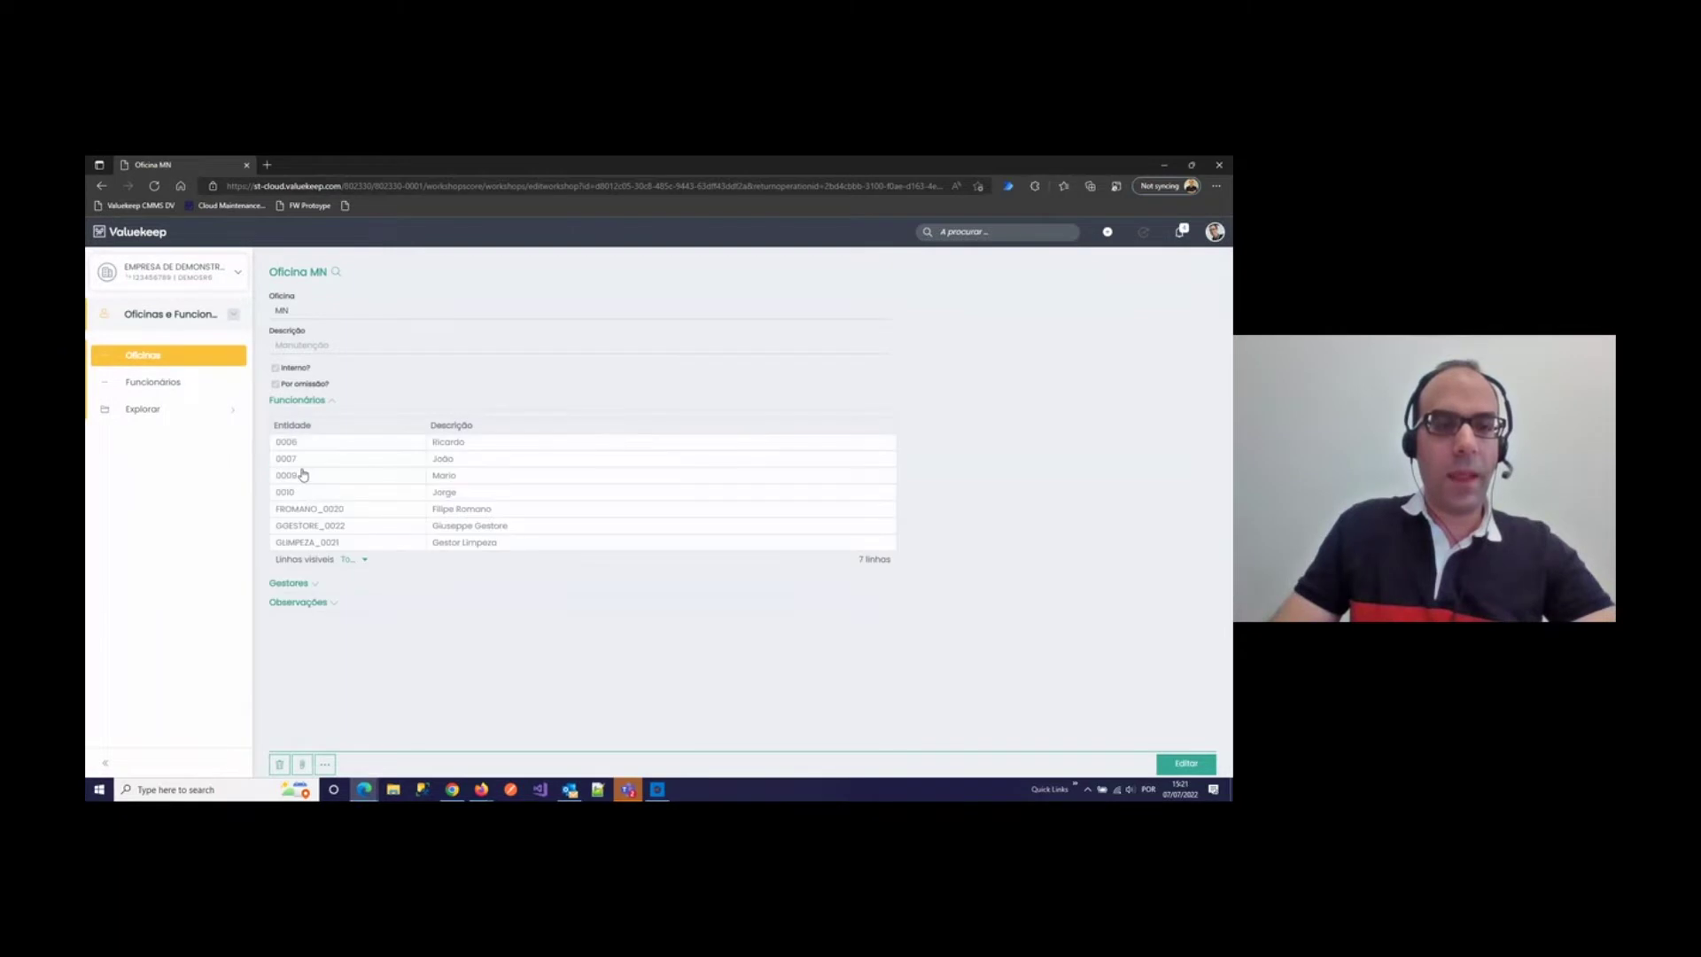
left_click(316, 586)
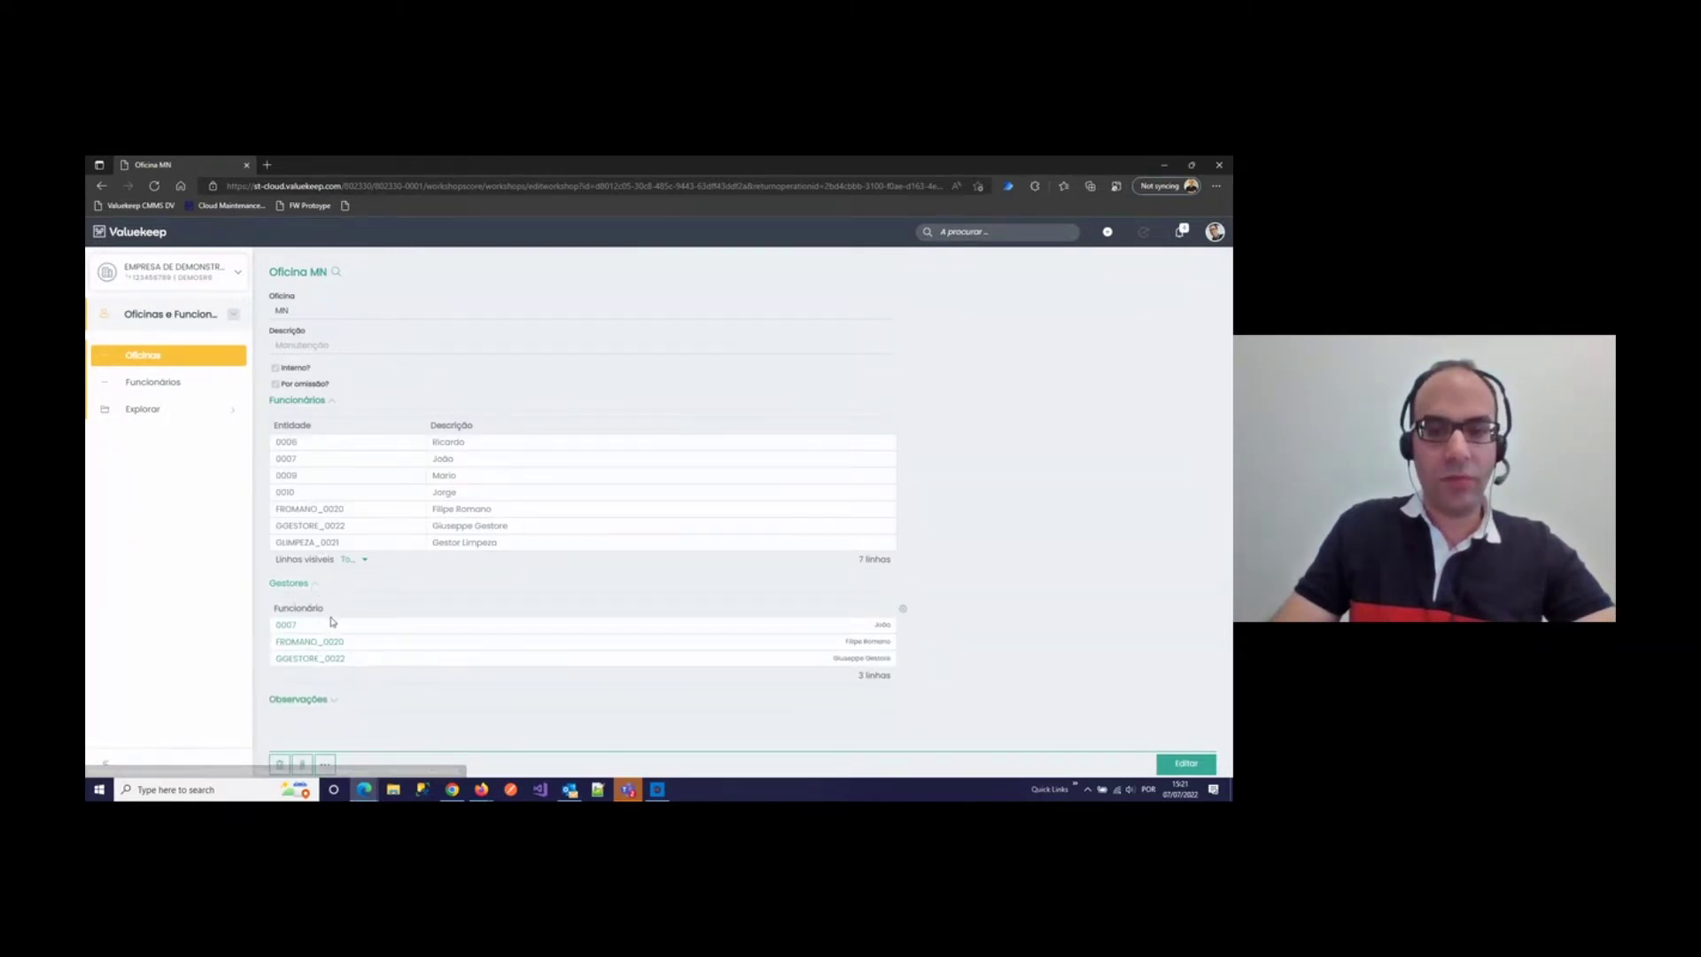
Step: Open the LIMP (Limpeza) workshop and show both its Gestores and its Funcionários
left_click(156, 360)
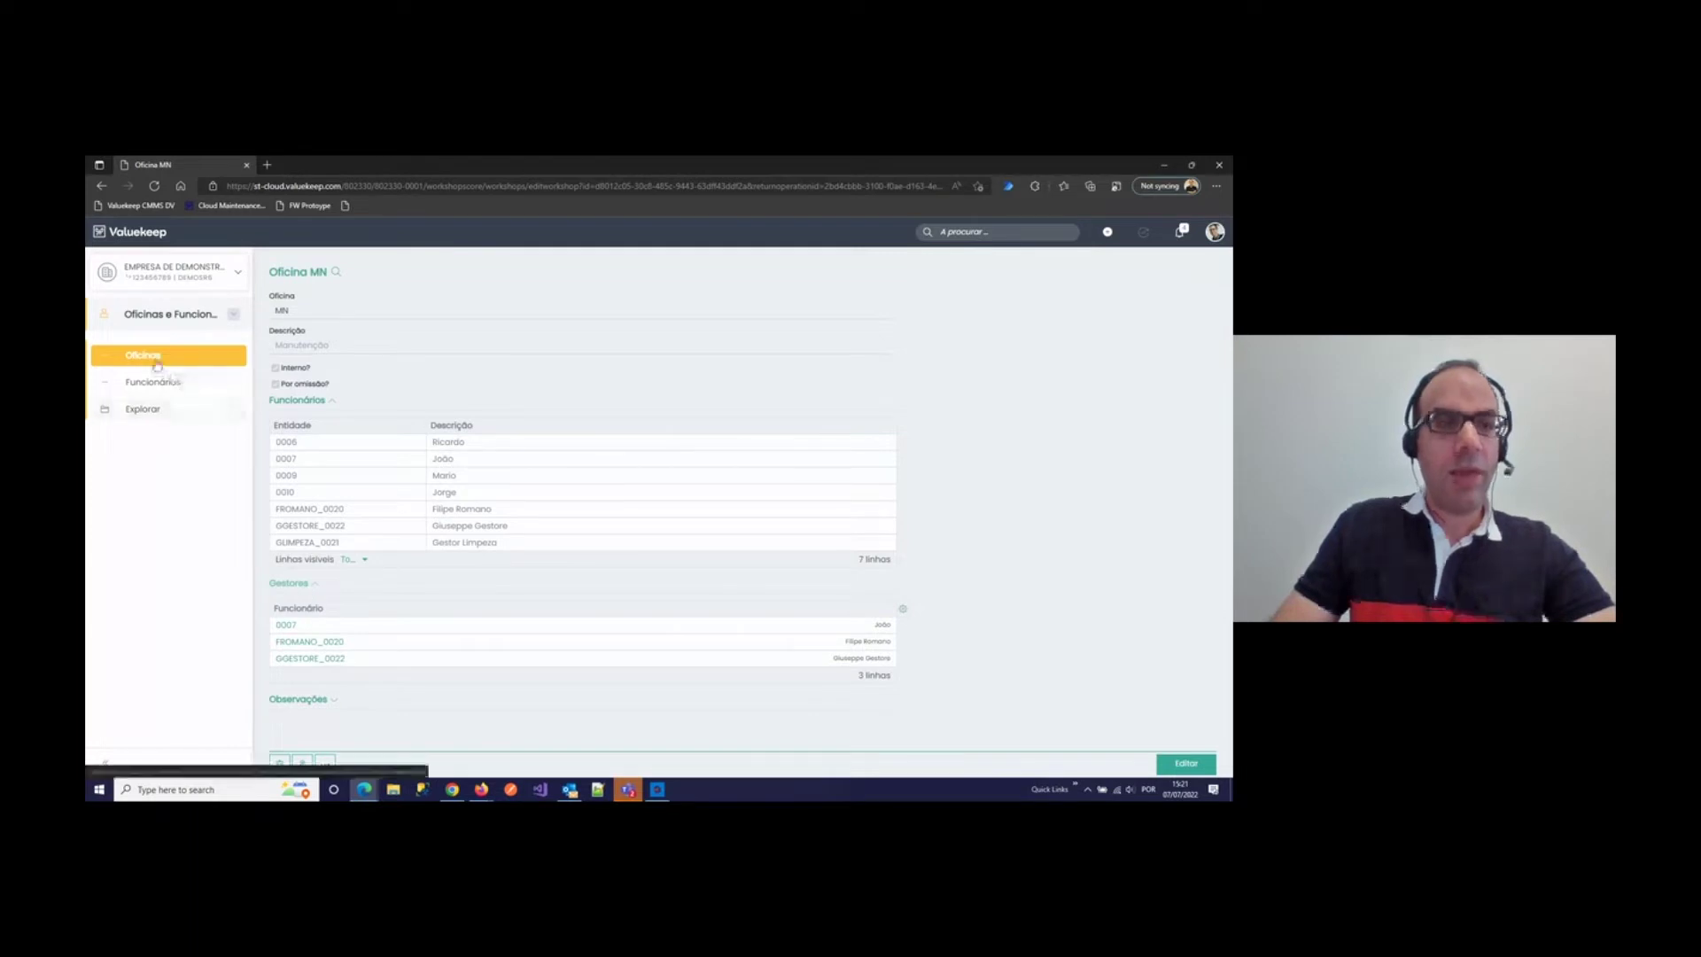
left_click(283, 379)
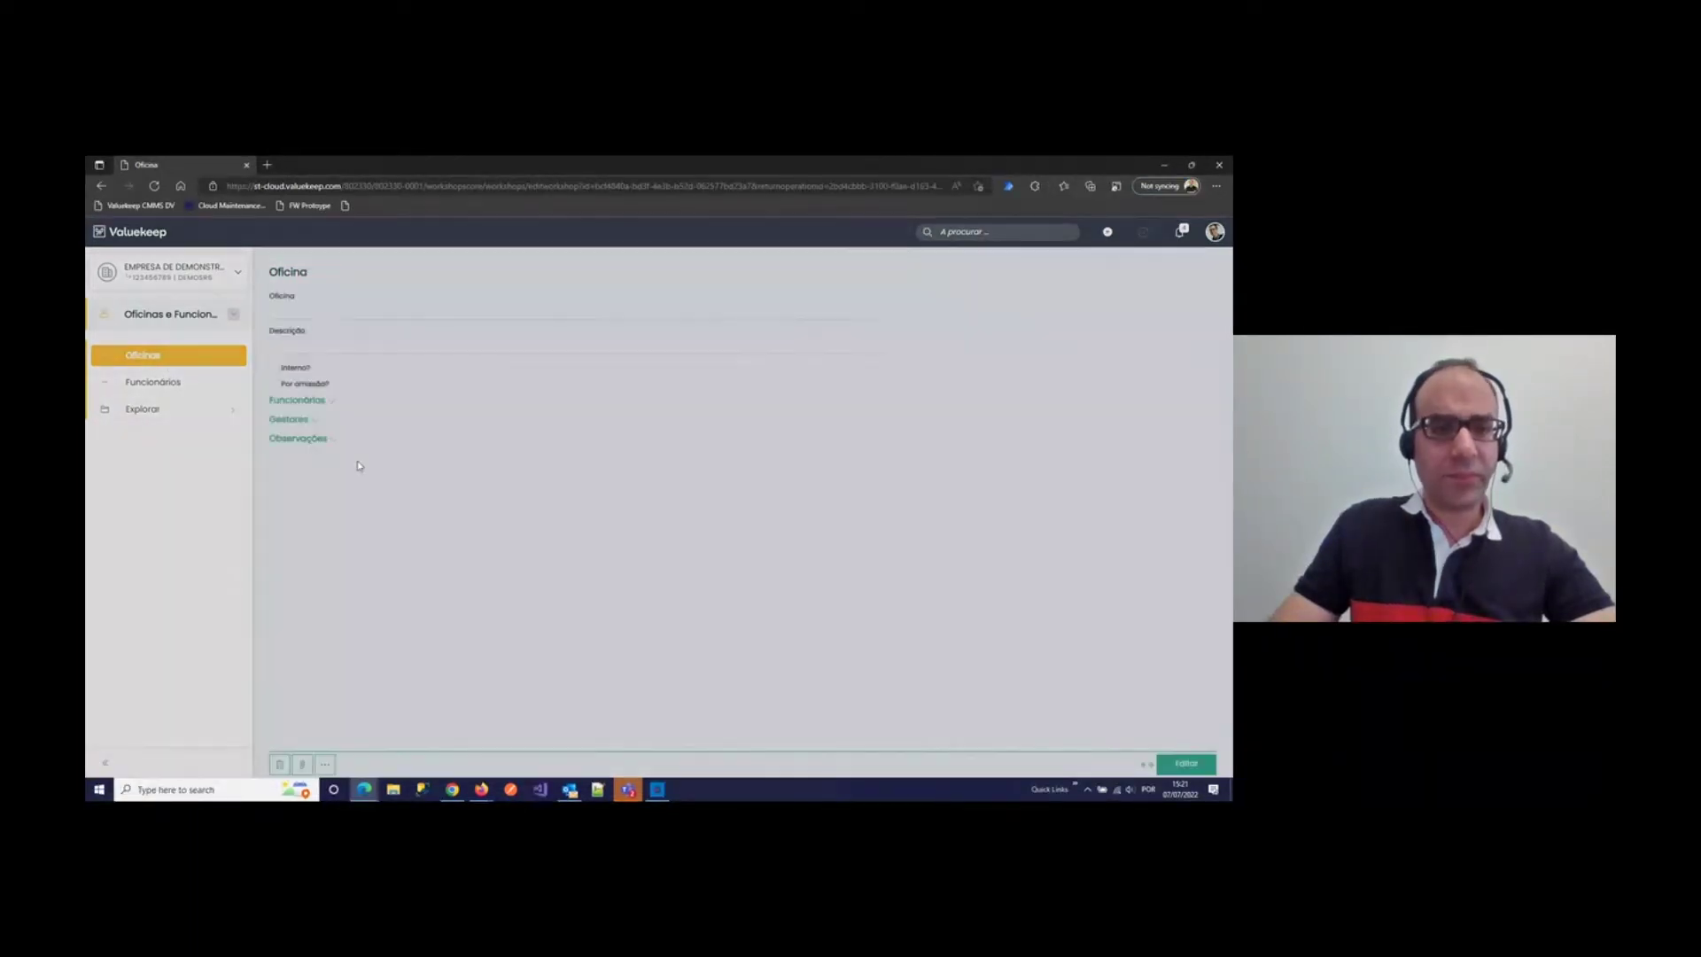
left_click(291, 420)
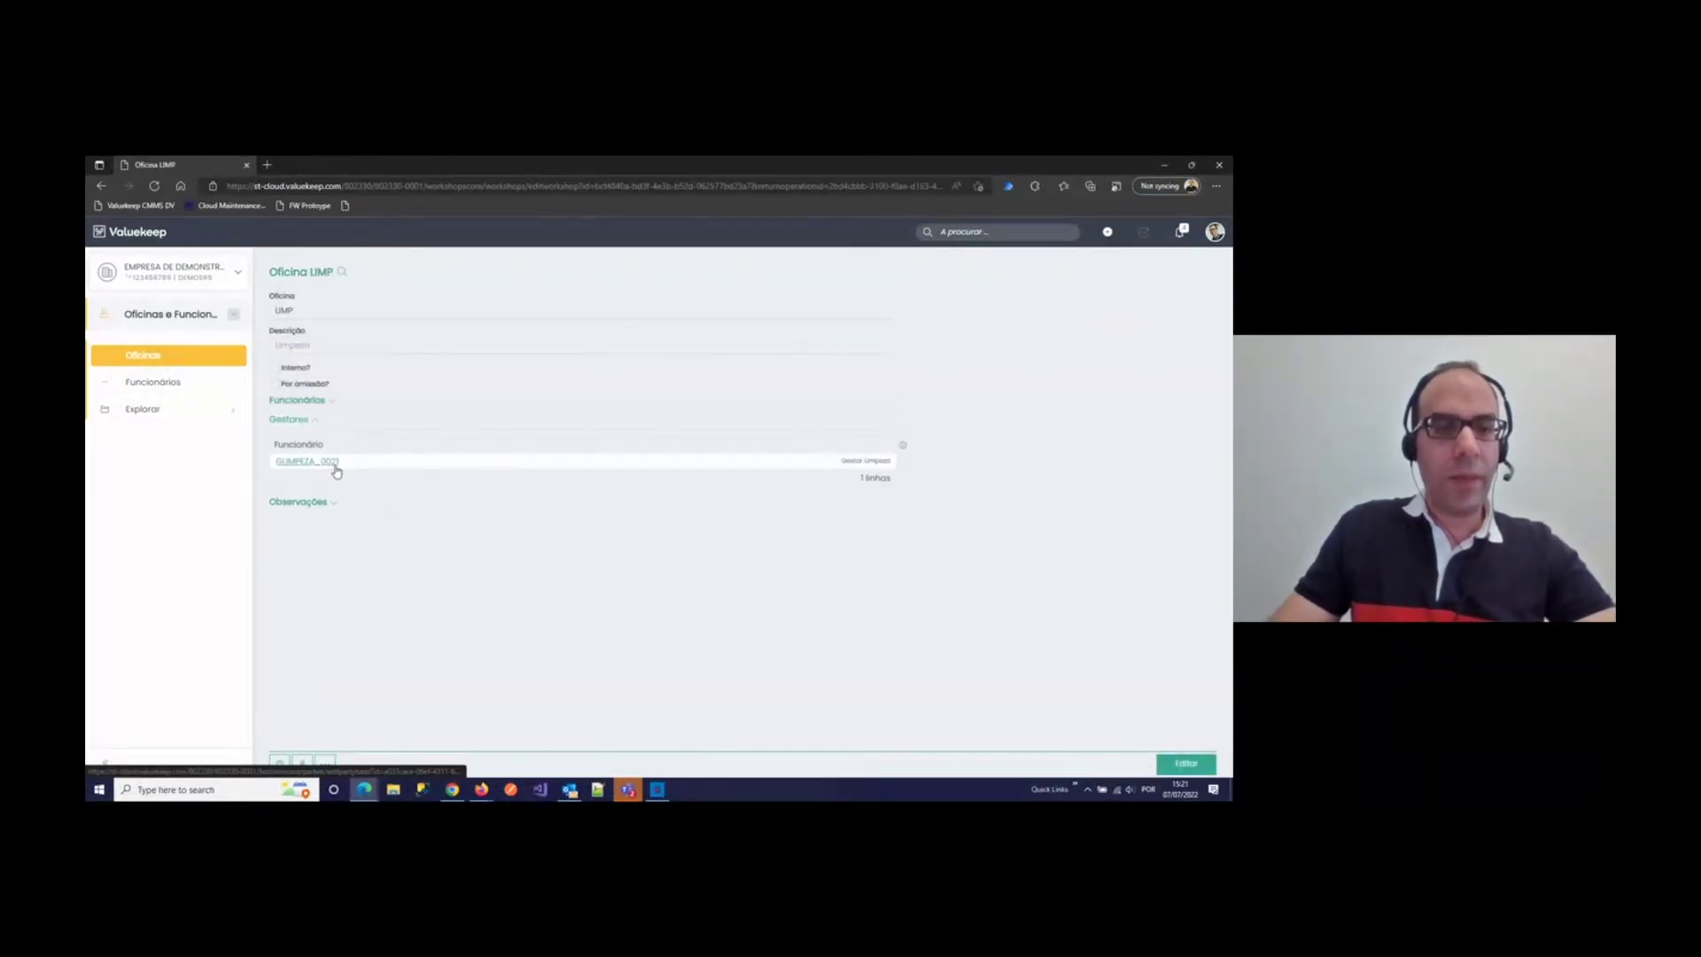
left_click(330, 401)
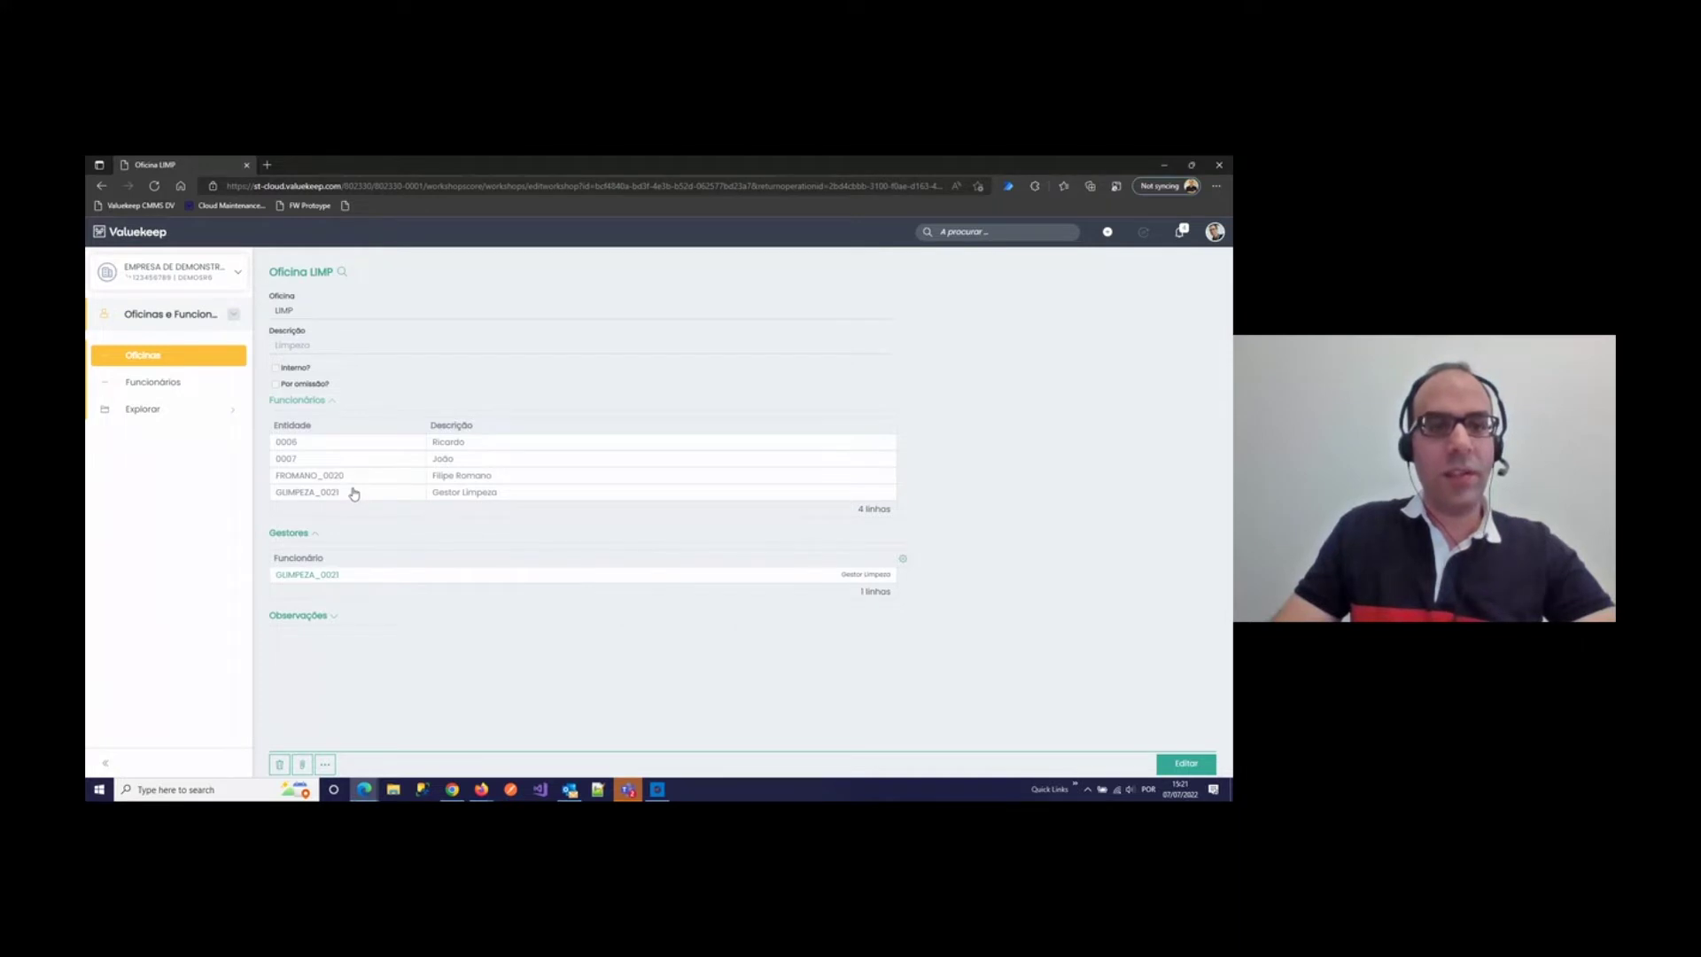
left_click(353, 494)
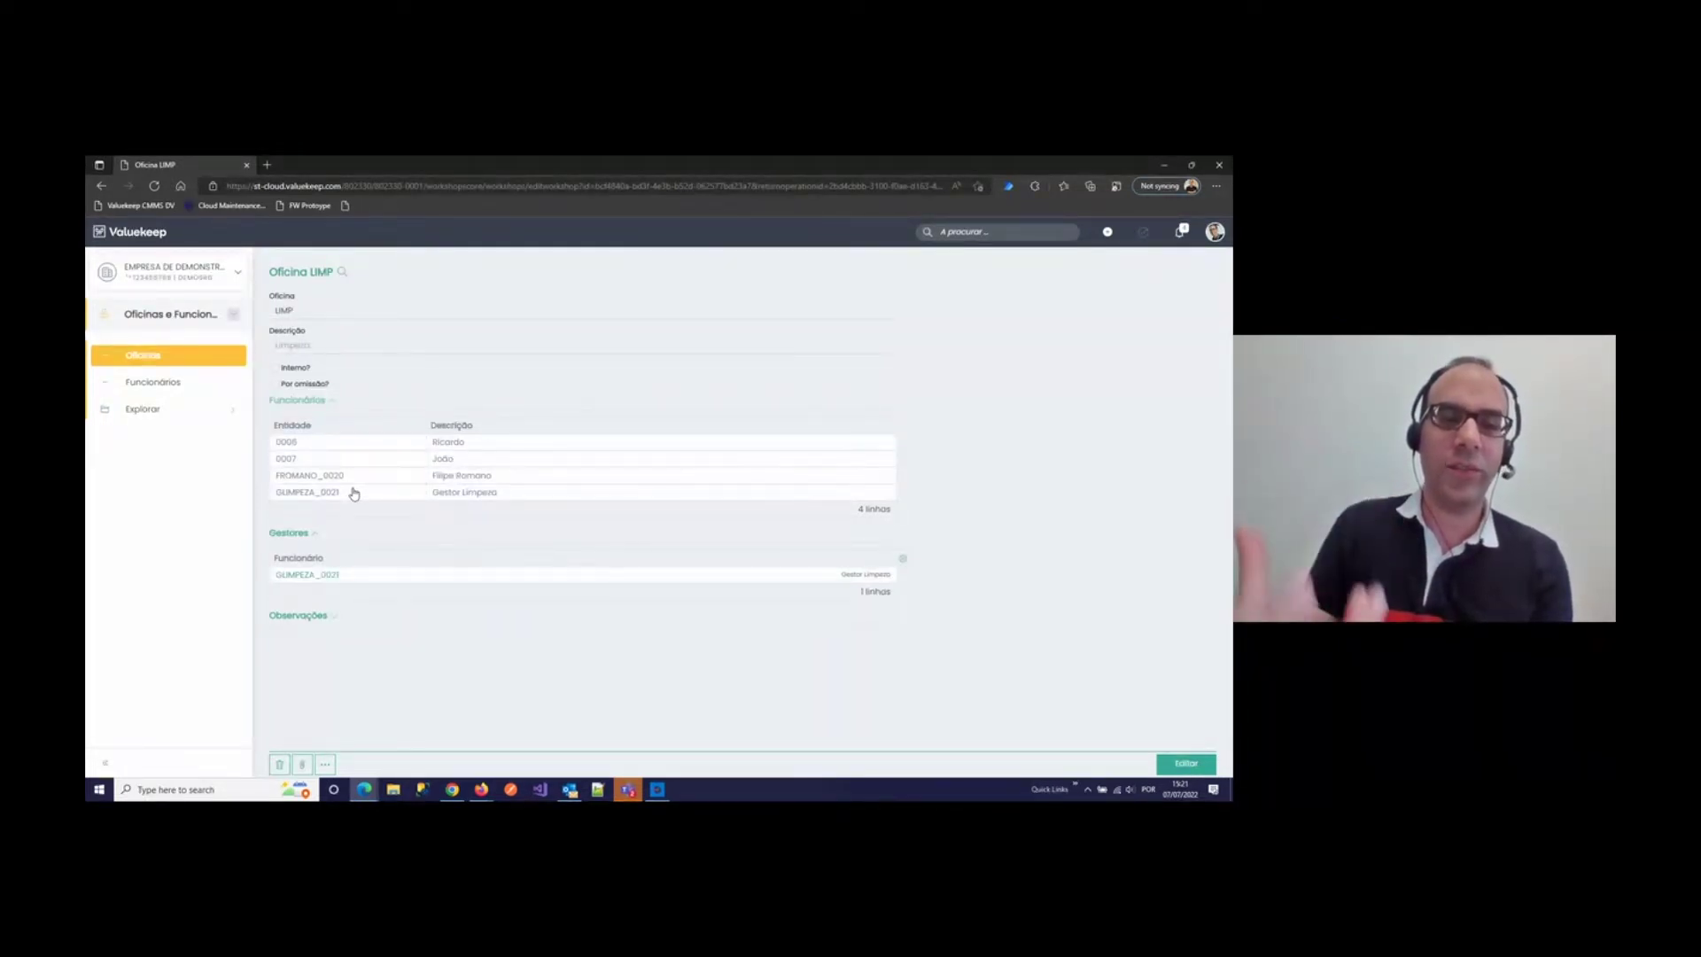
Step: Switch to the InPrivate browser window's Valuekeep Overview and check which account and role are signed in
left_click(363, 791)
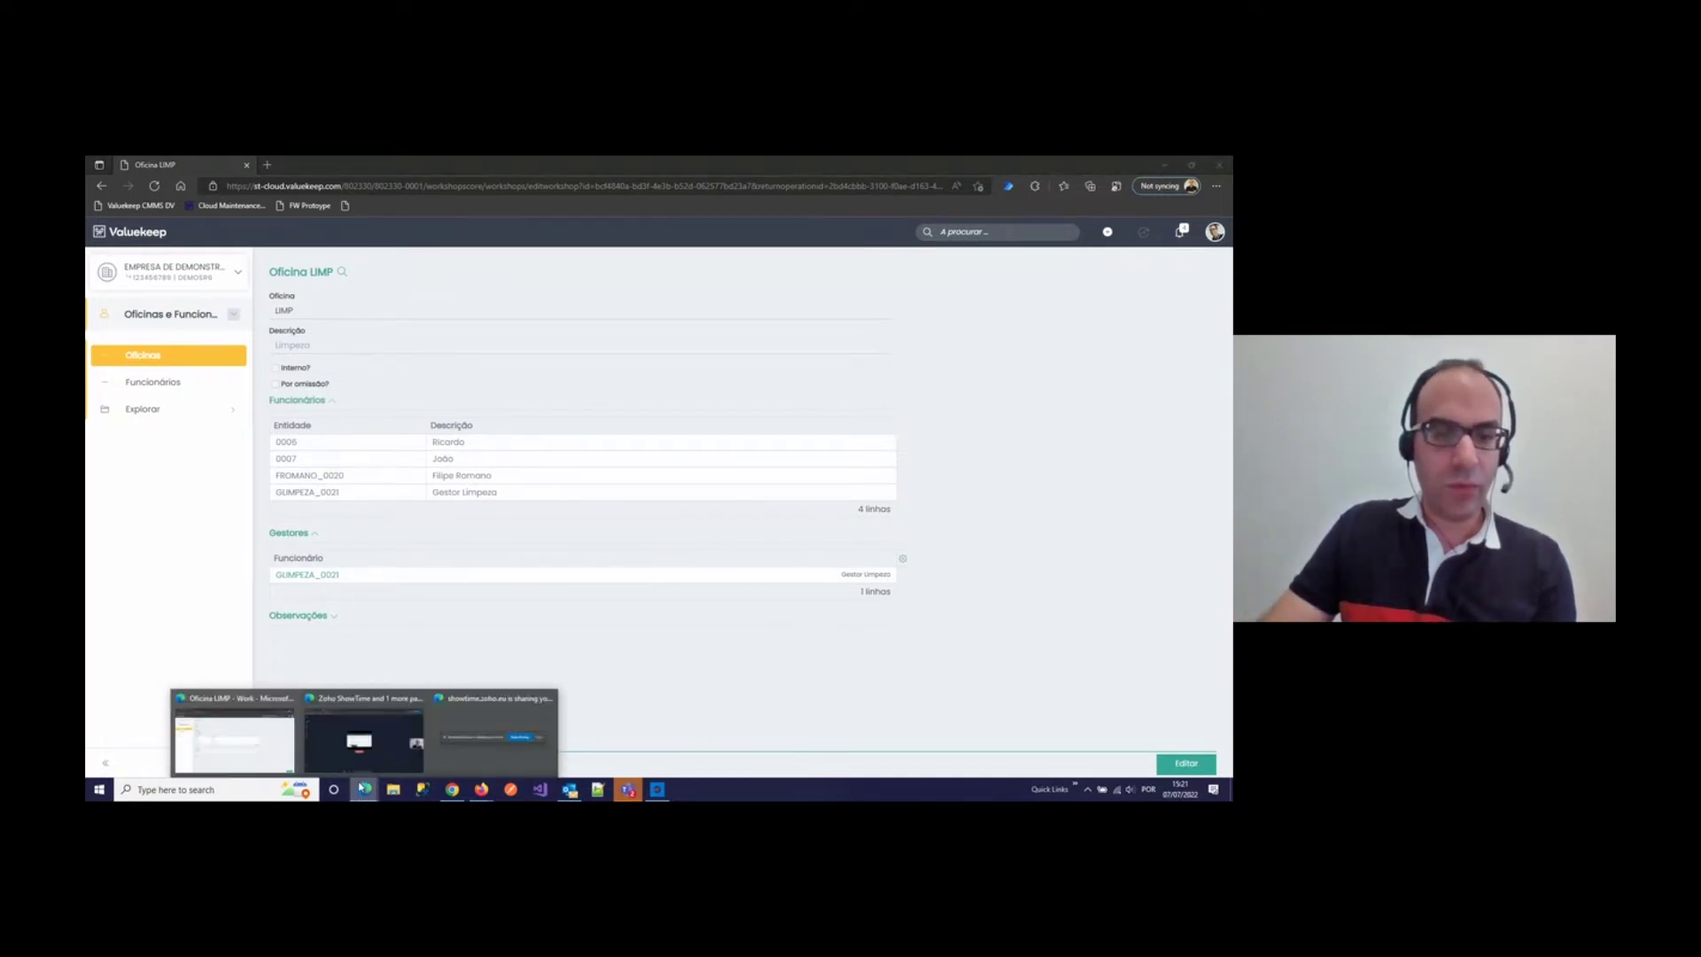
left_click(384, 719)
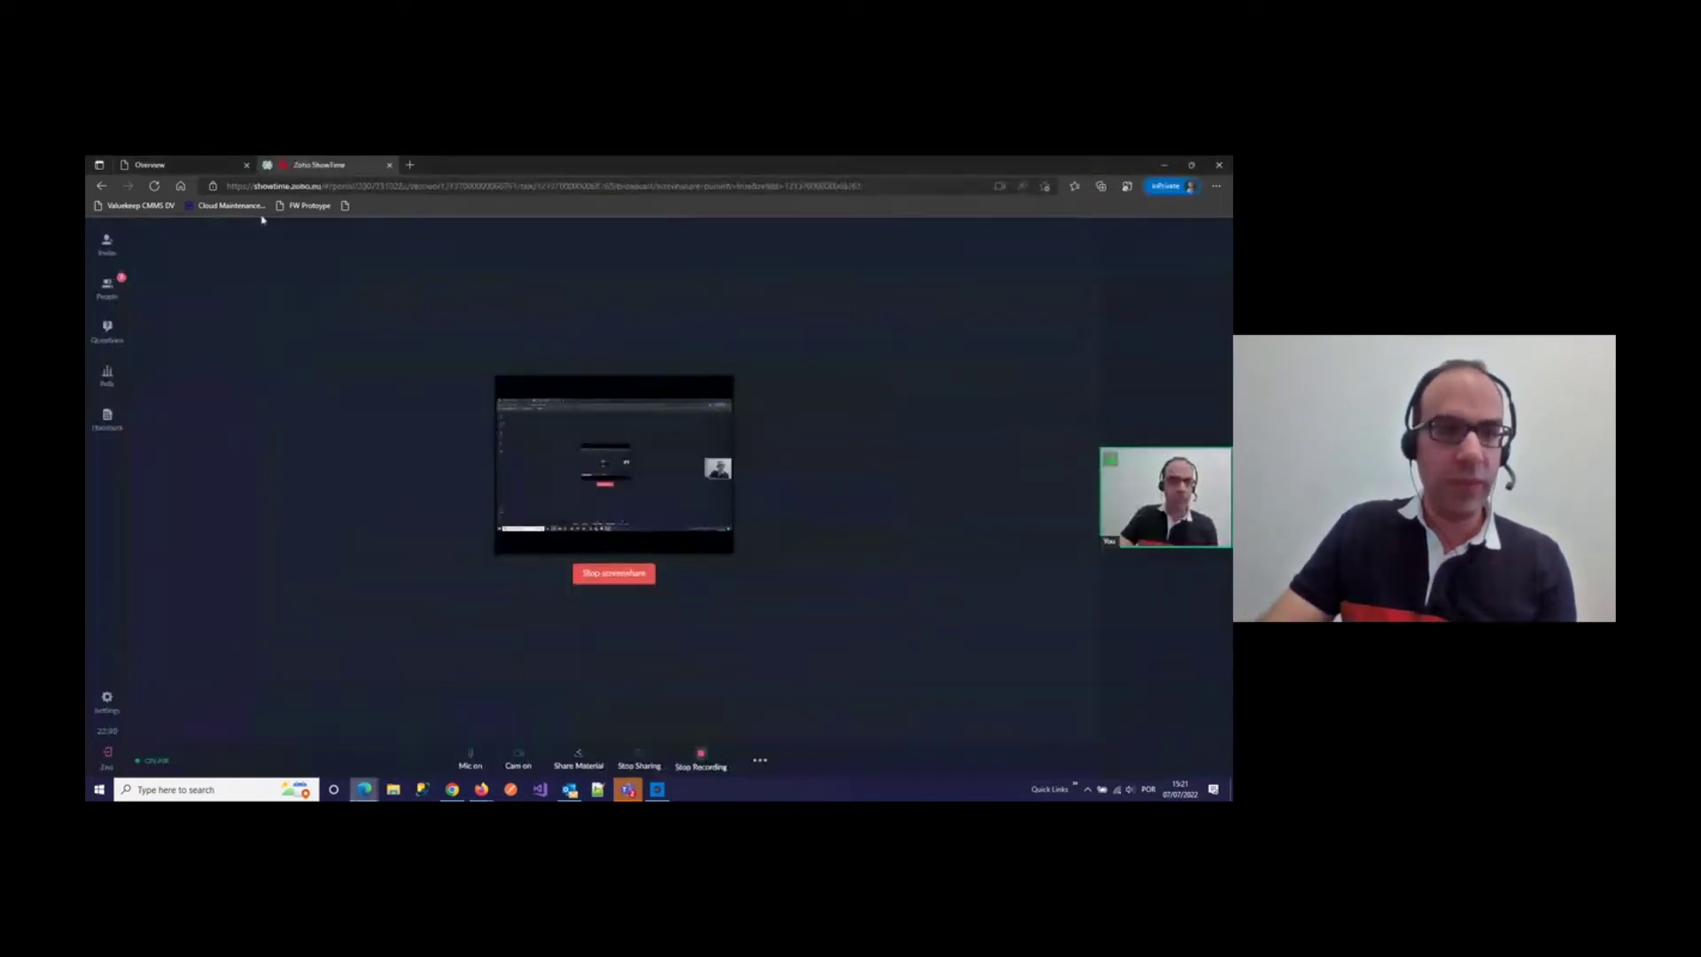
left_click(188, 167)
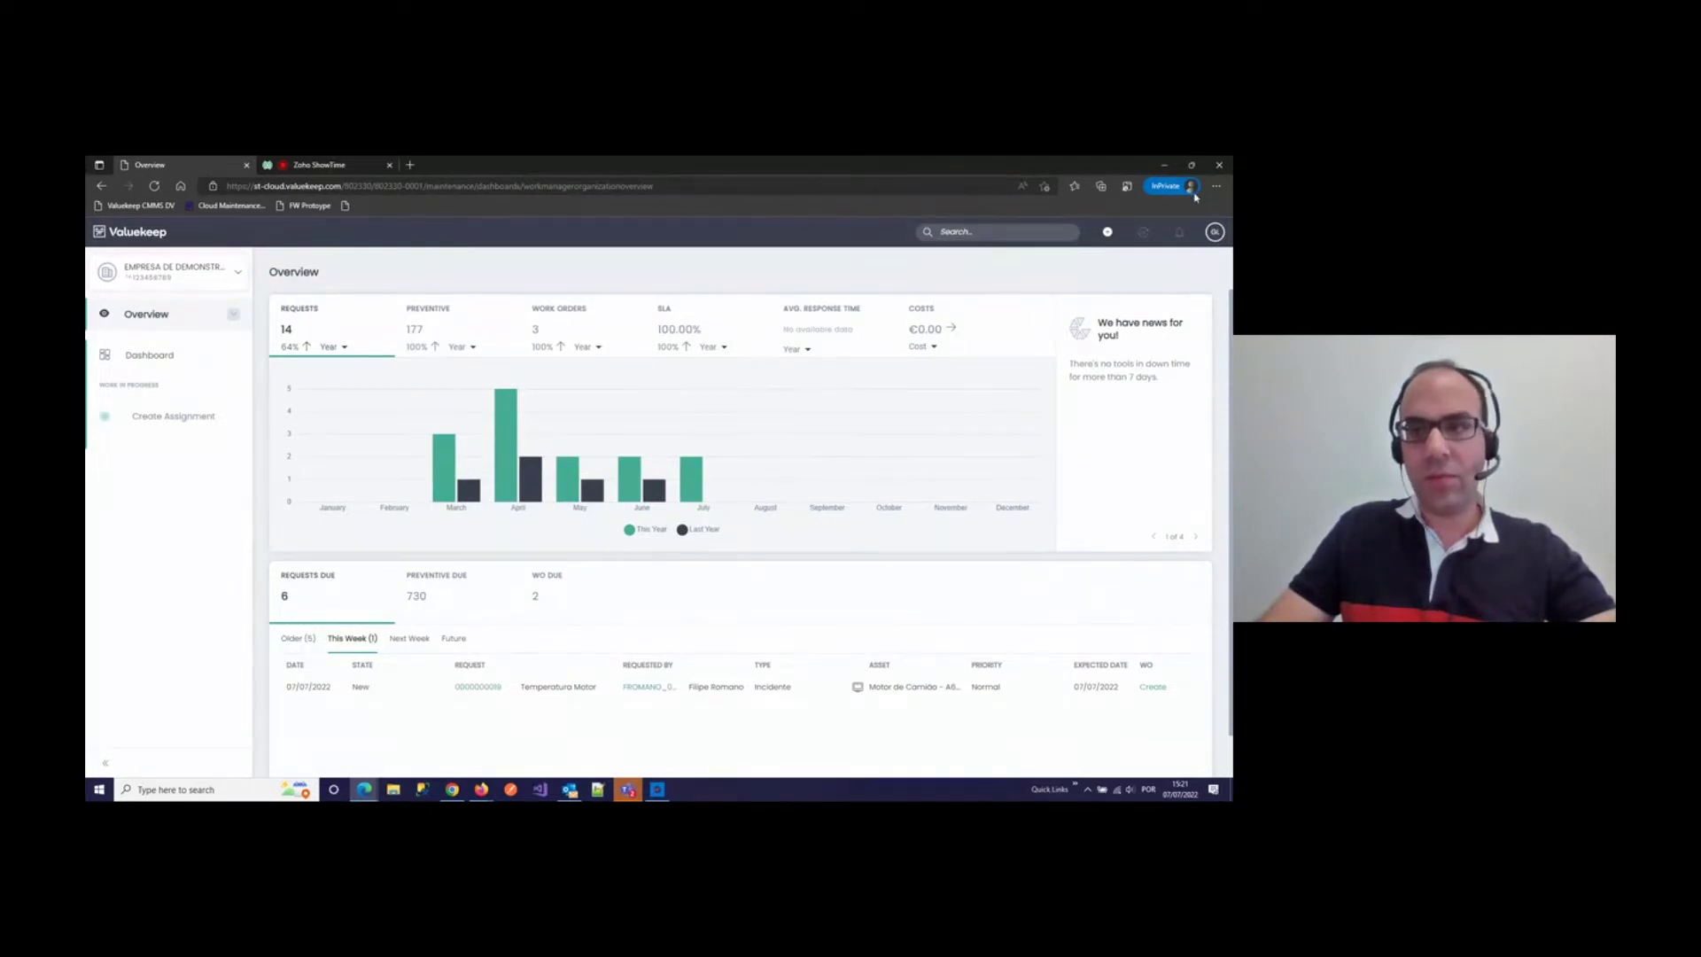
left_click(1214, 234)
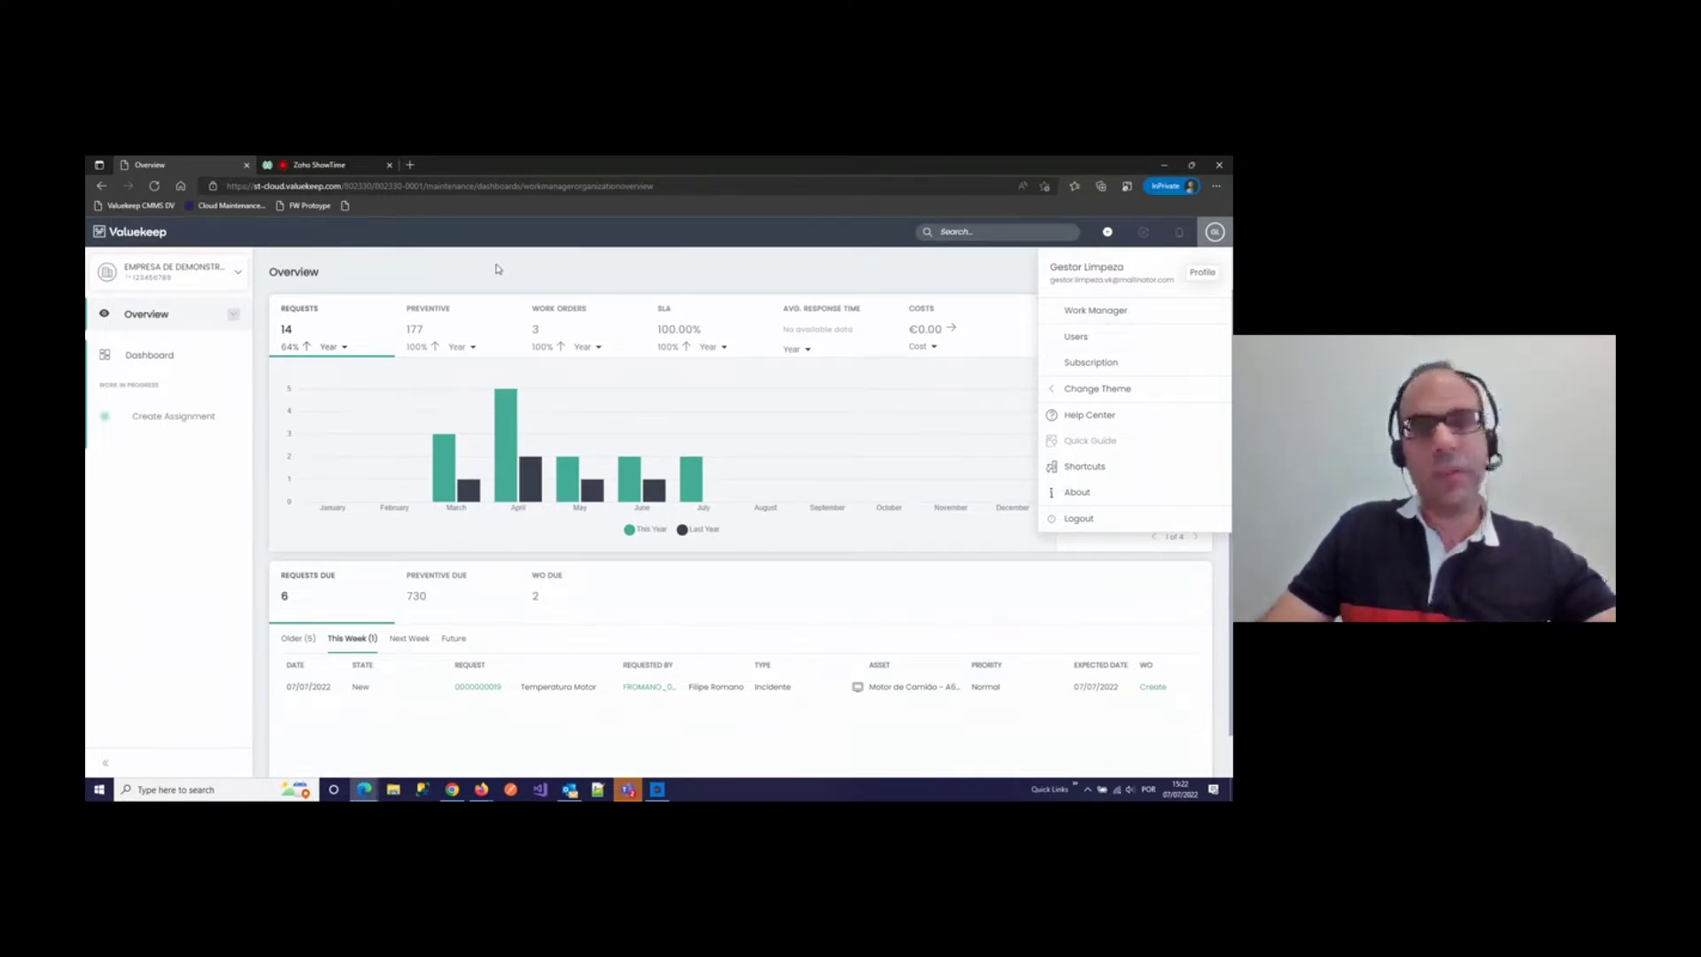
left_click(562, 237)
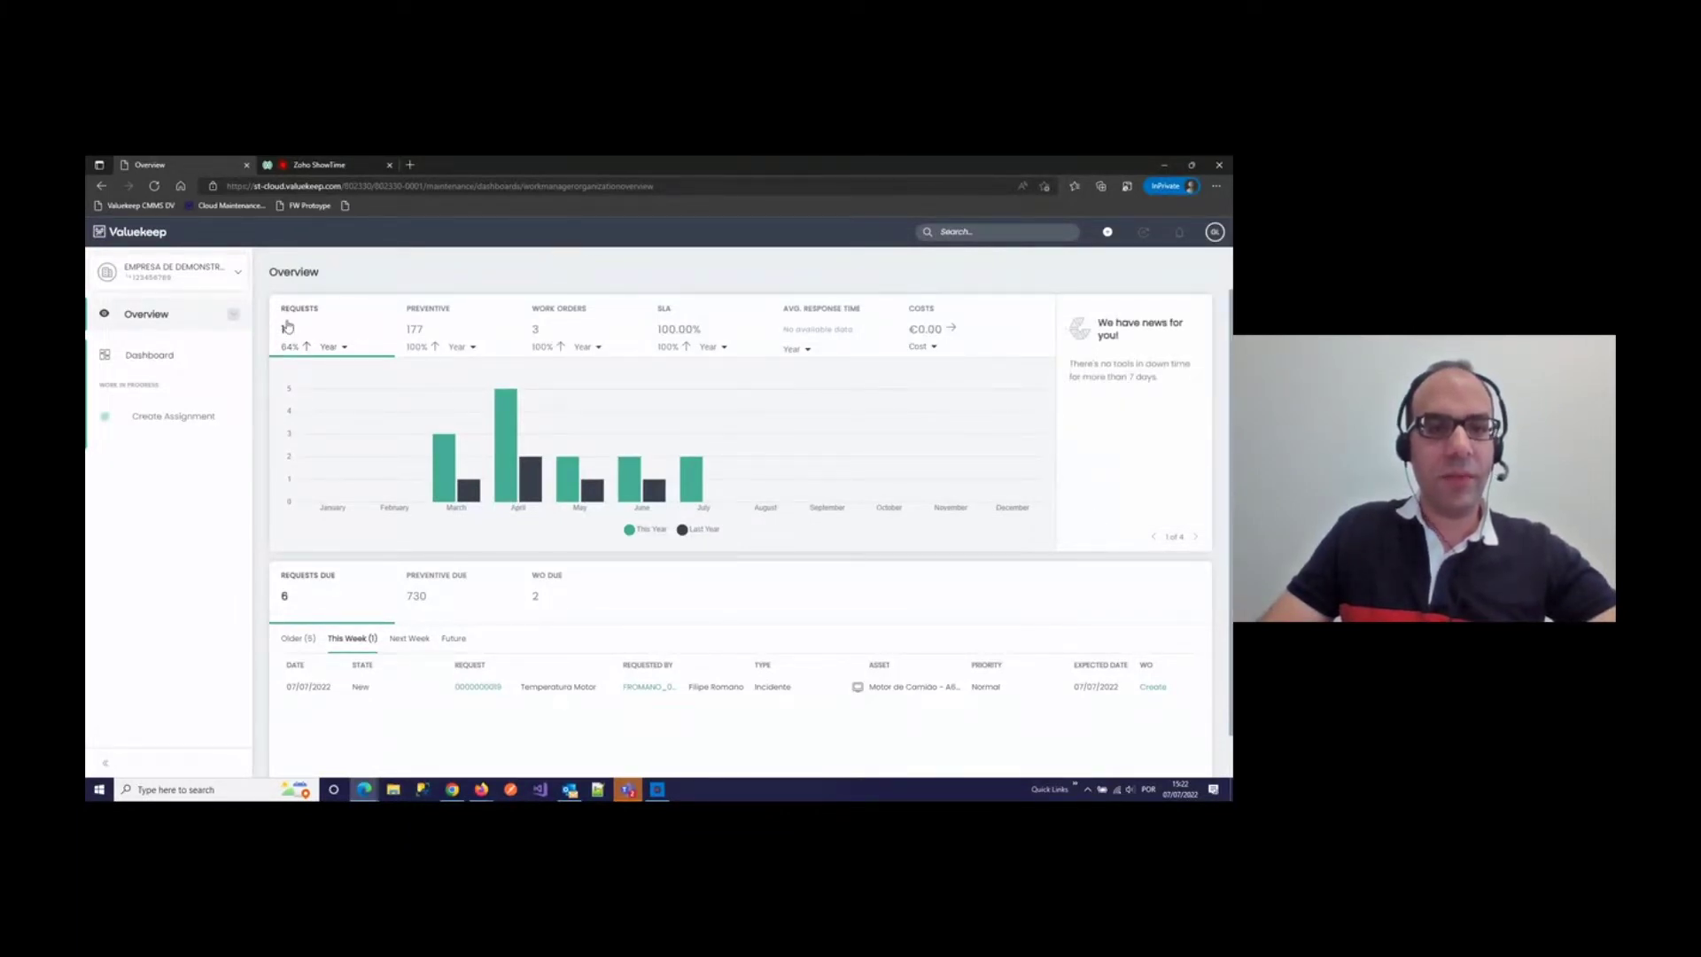
Step: In the work manager's Work module, view the Work Orders list and the Planner
left_click(185, 320)
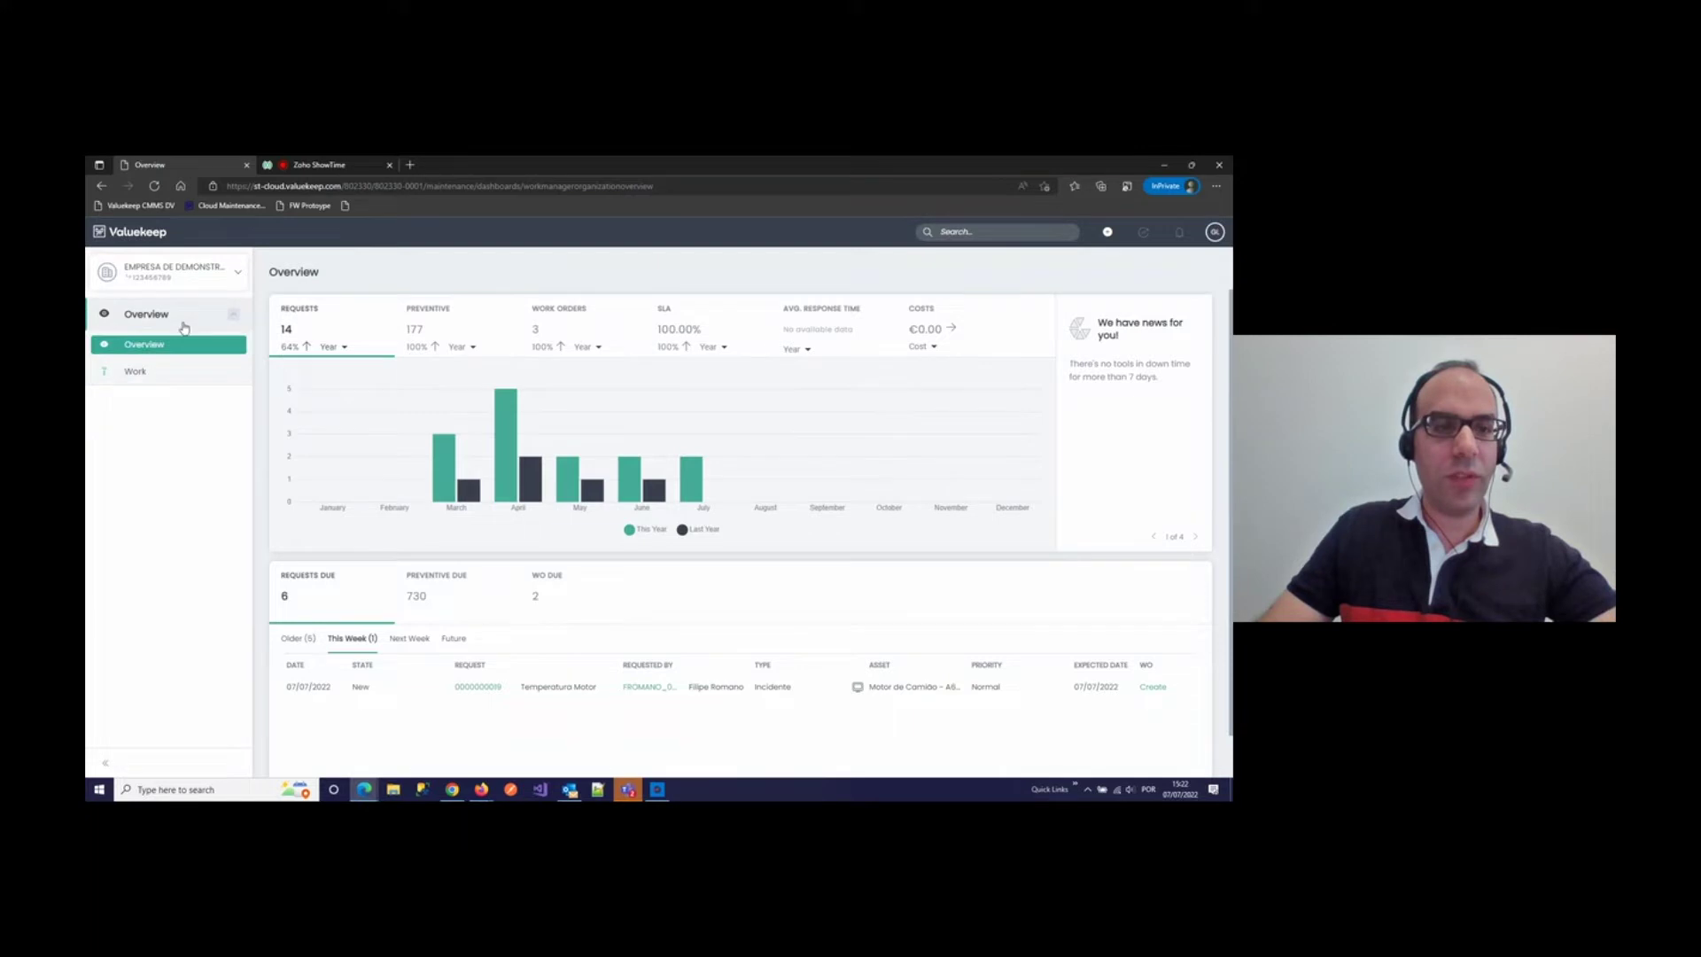
left_click(152, 373)
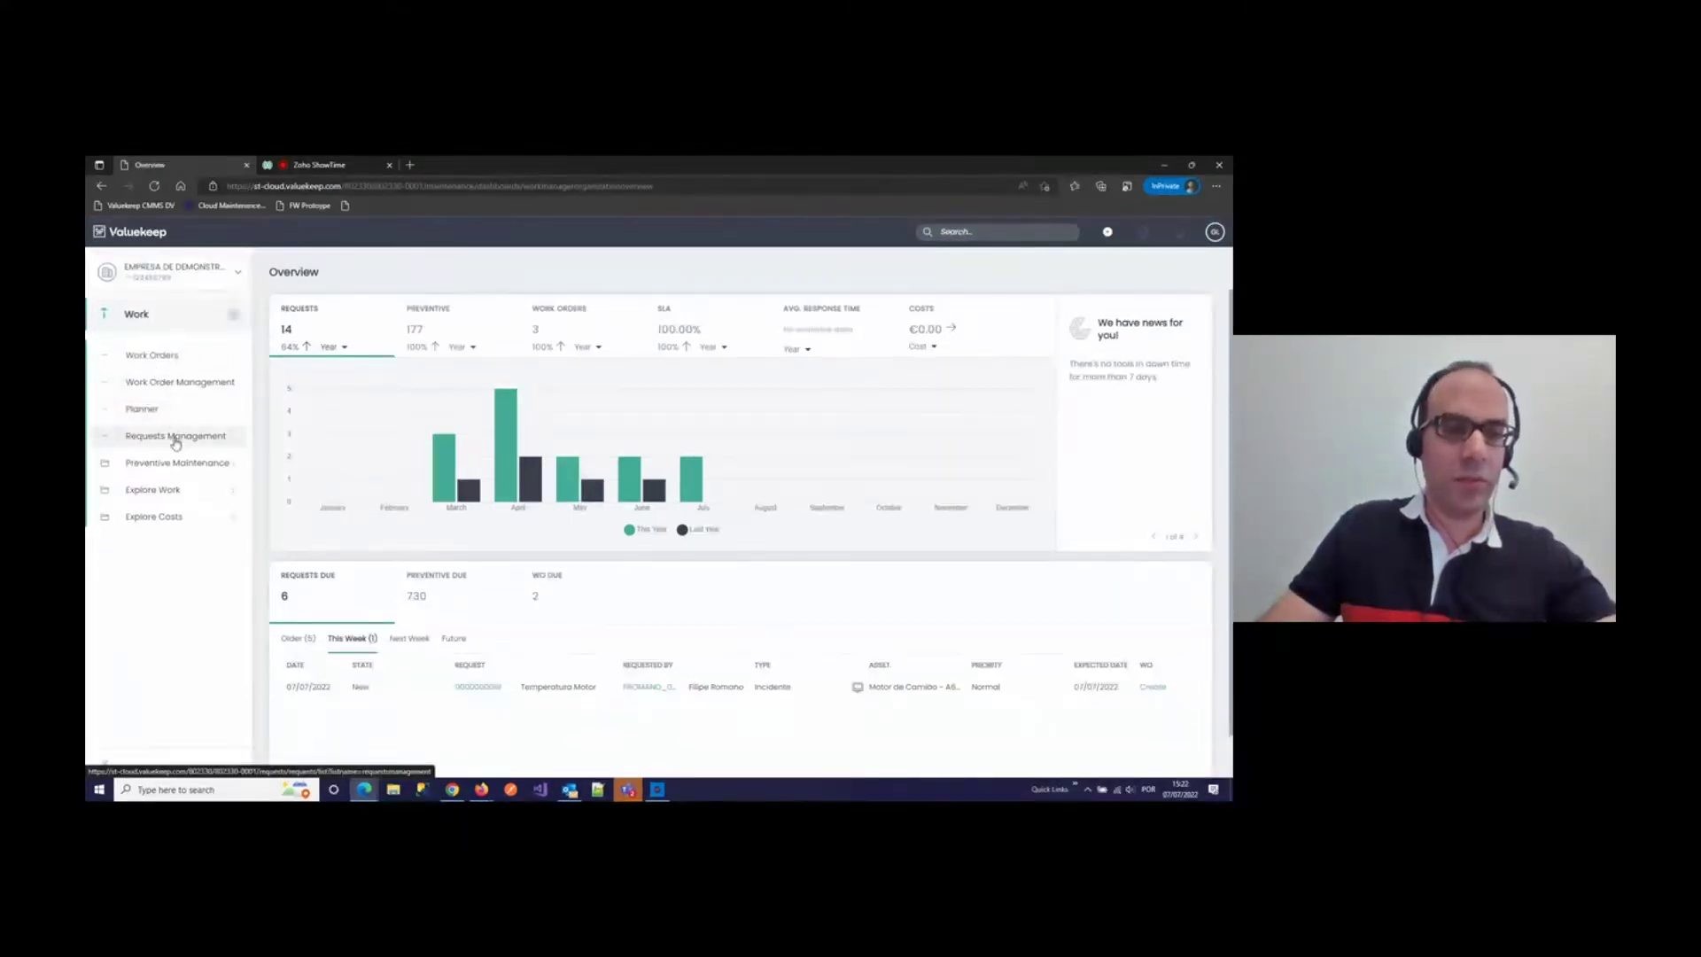
left_click(183, 470)
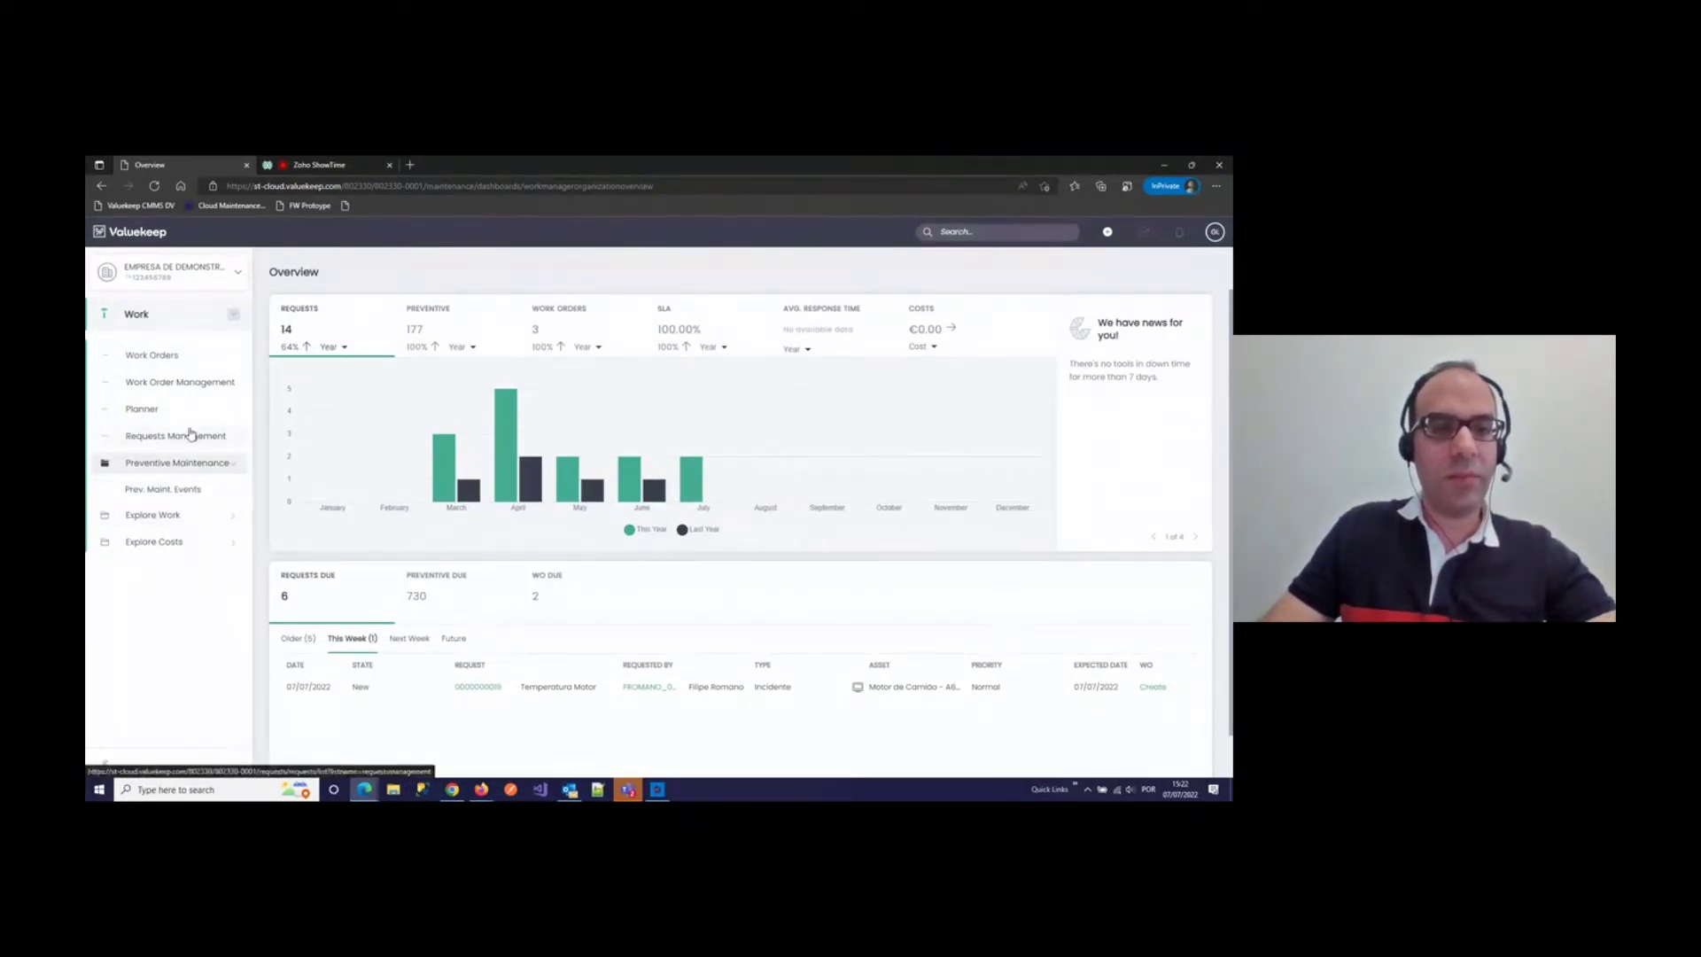
left_click(182, 358)
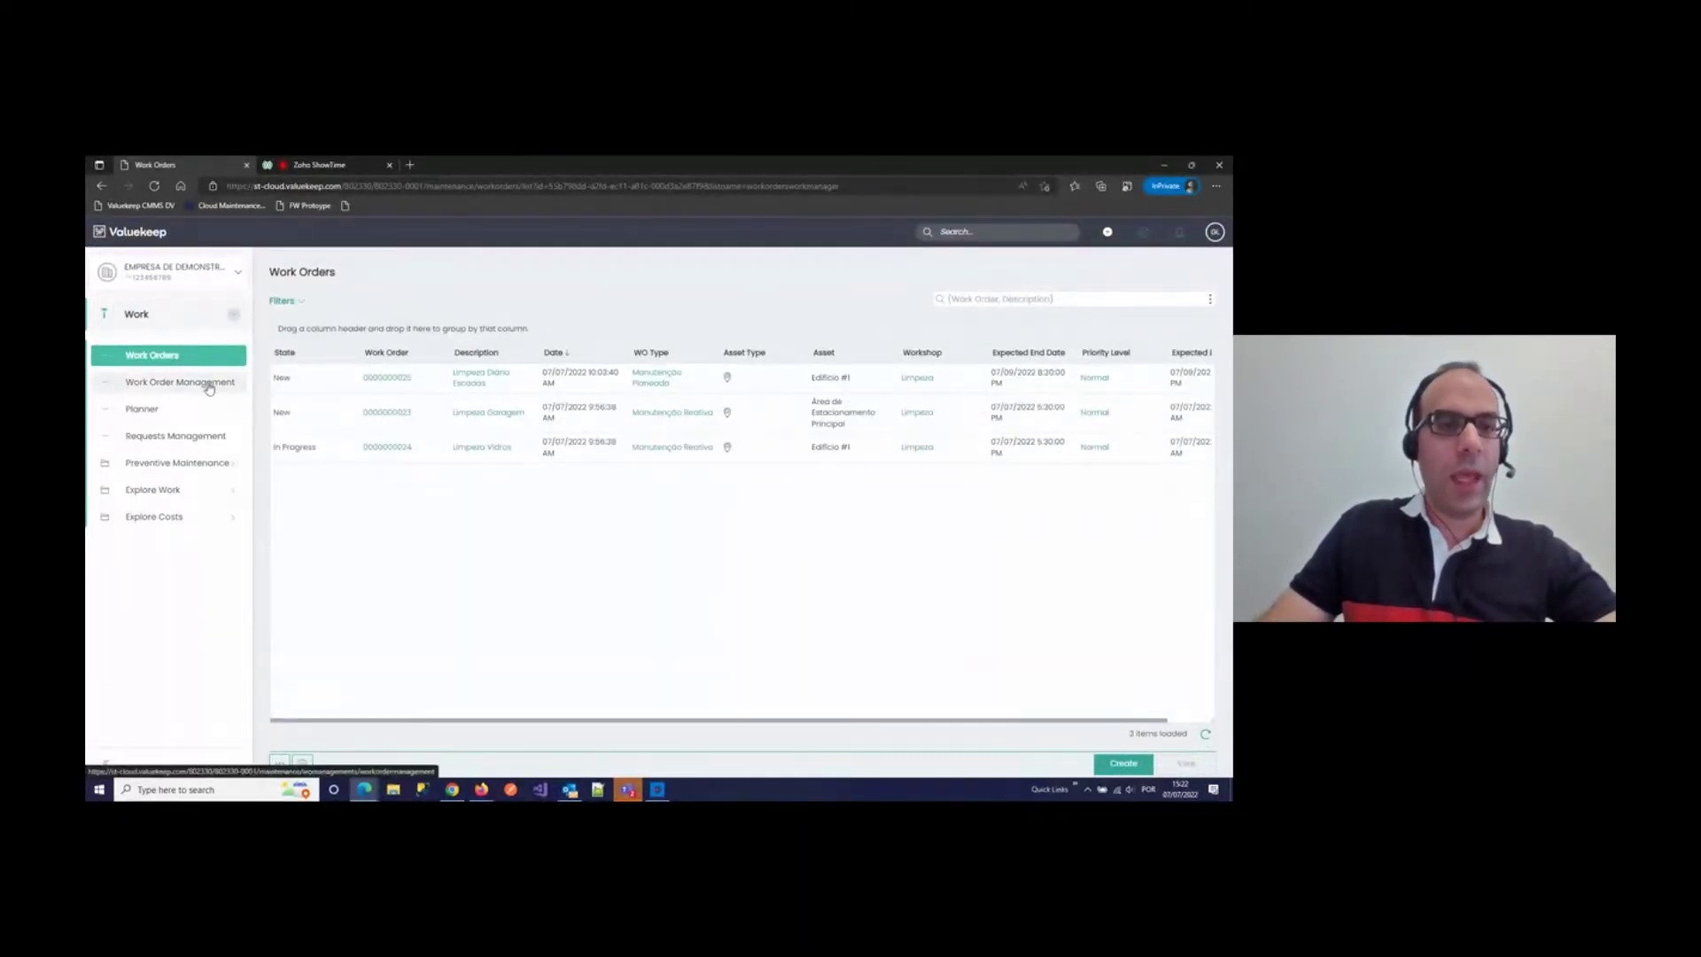
left_click(168, 409)
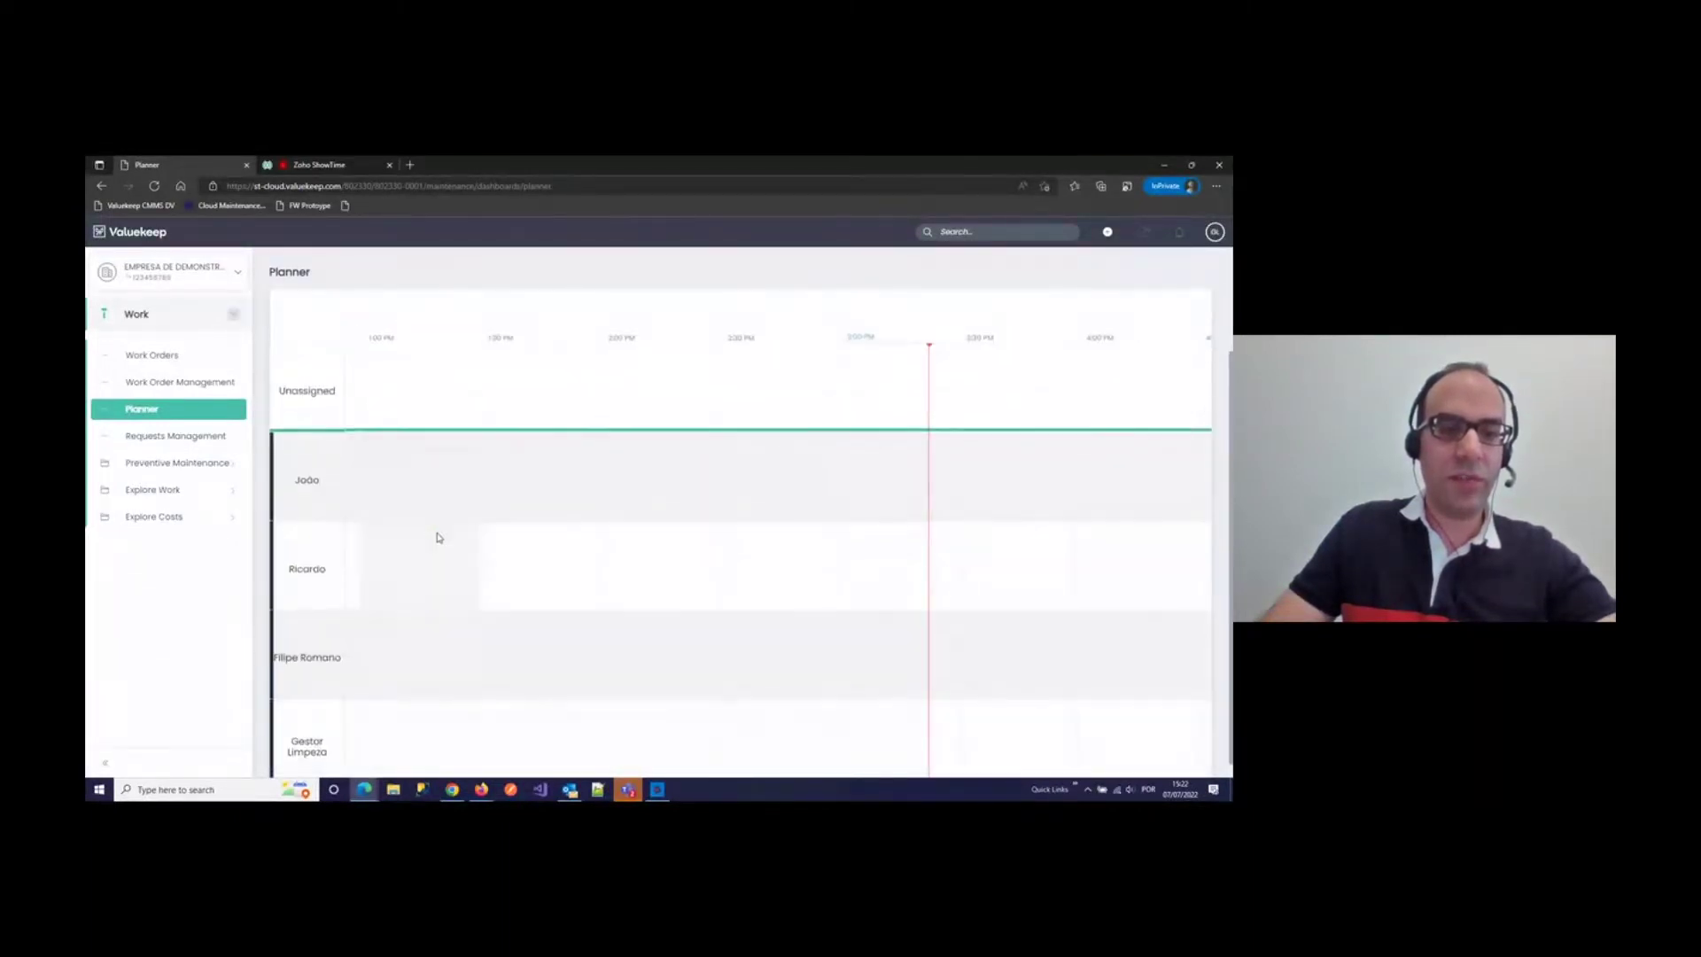
scroll(381, 513, "up", 1)
Step: List the Prev. Maint. Events and open the preventive maintenance of the first Limpeza Diária Escadas event
left_click(176, 463)
left_click(174, 489)
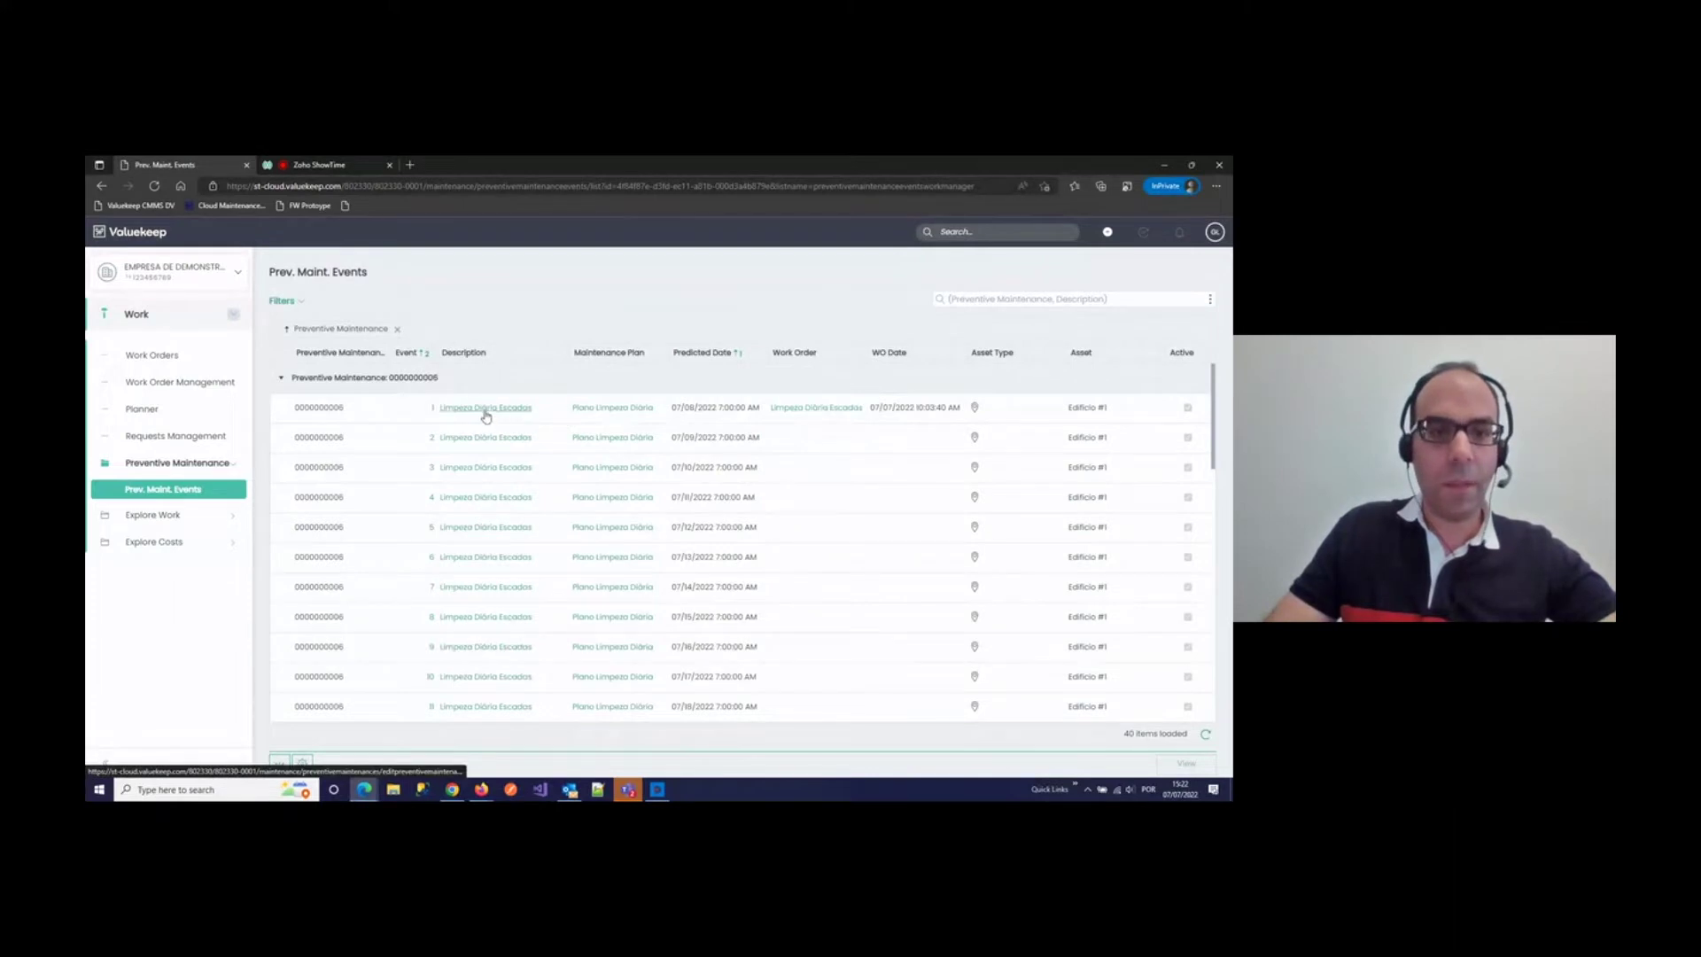
left_click(486, 409)
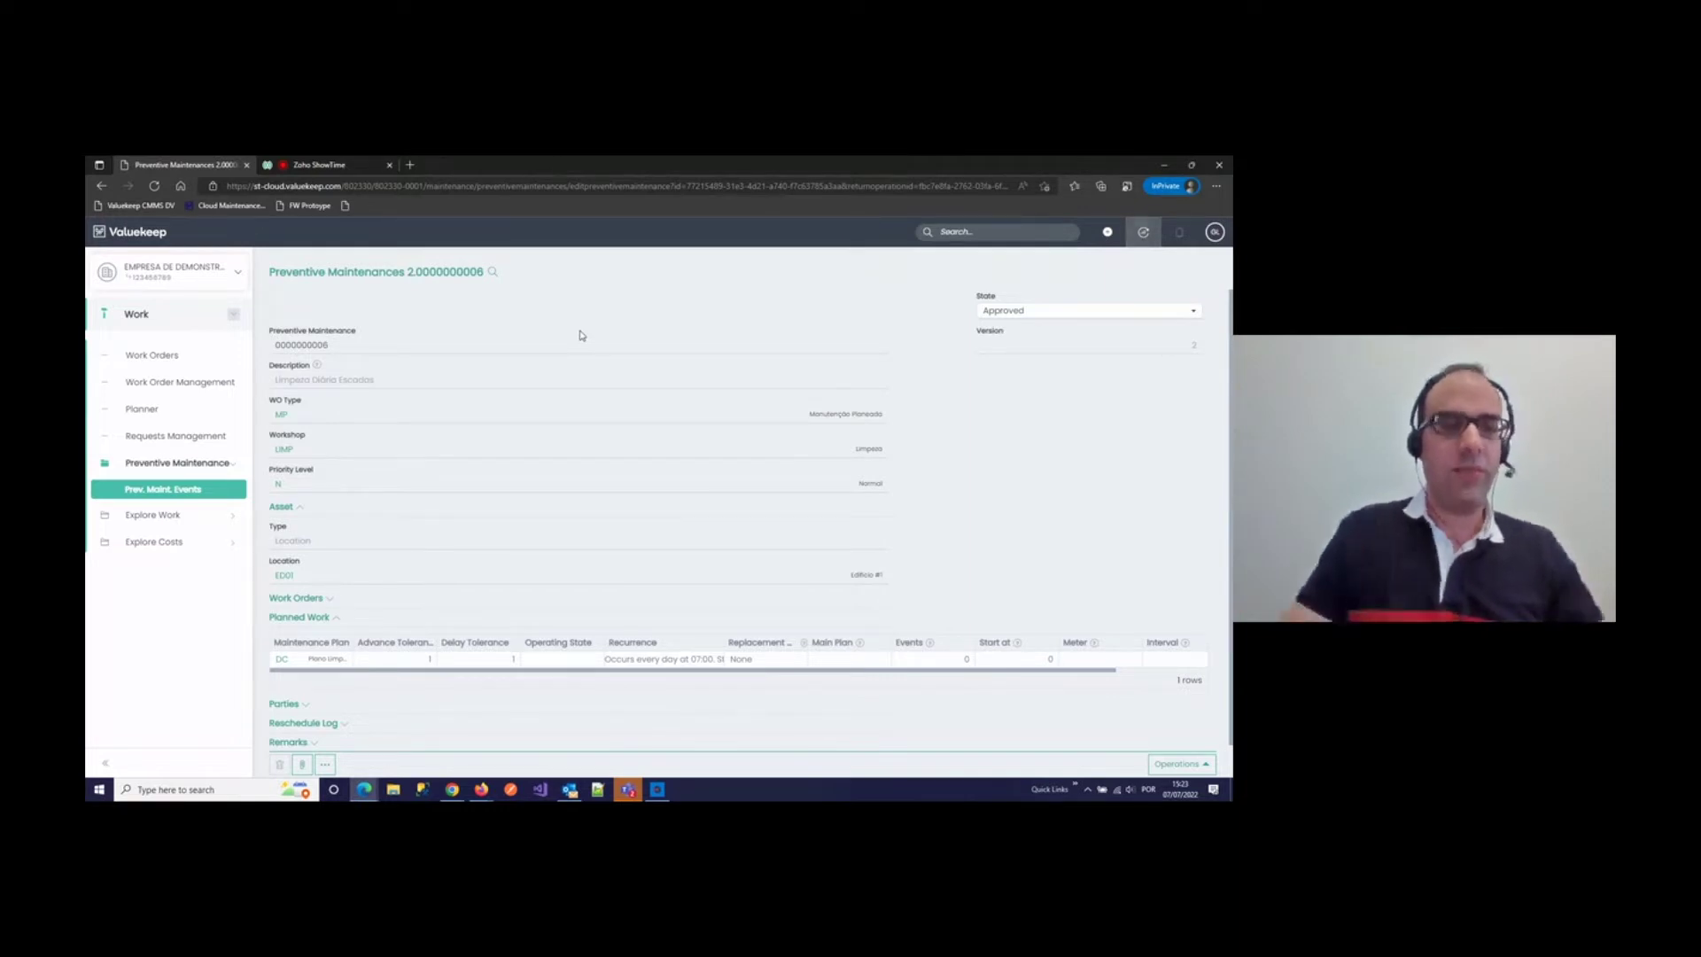
Step: View the Work Order Traceability and Assignments lists within Explore Work
left_click(164, 524)
left_click(163, 521)
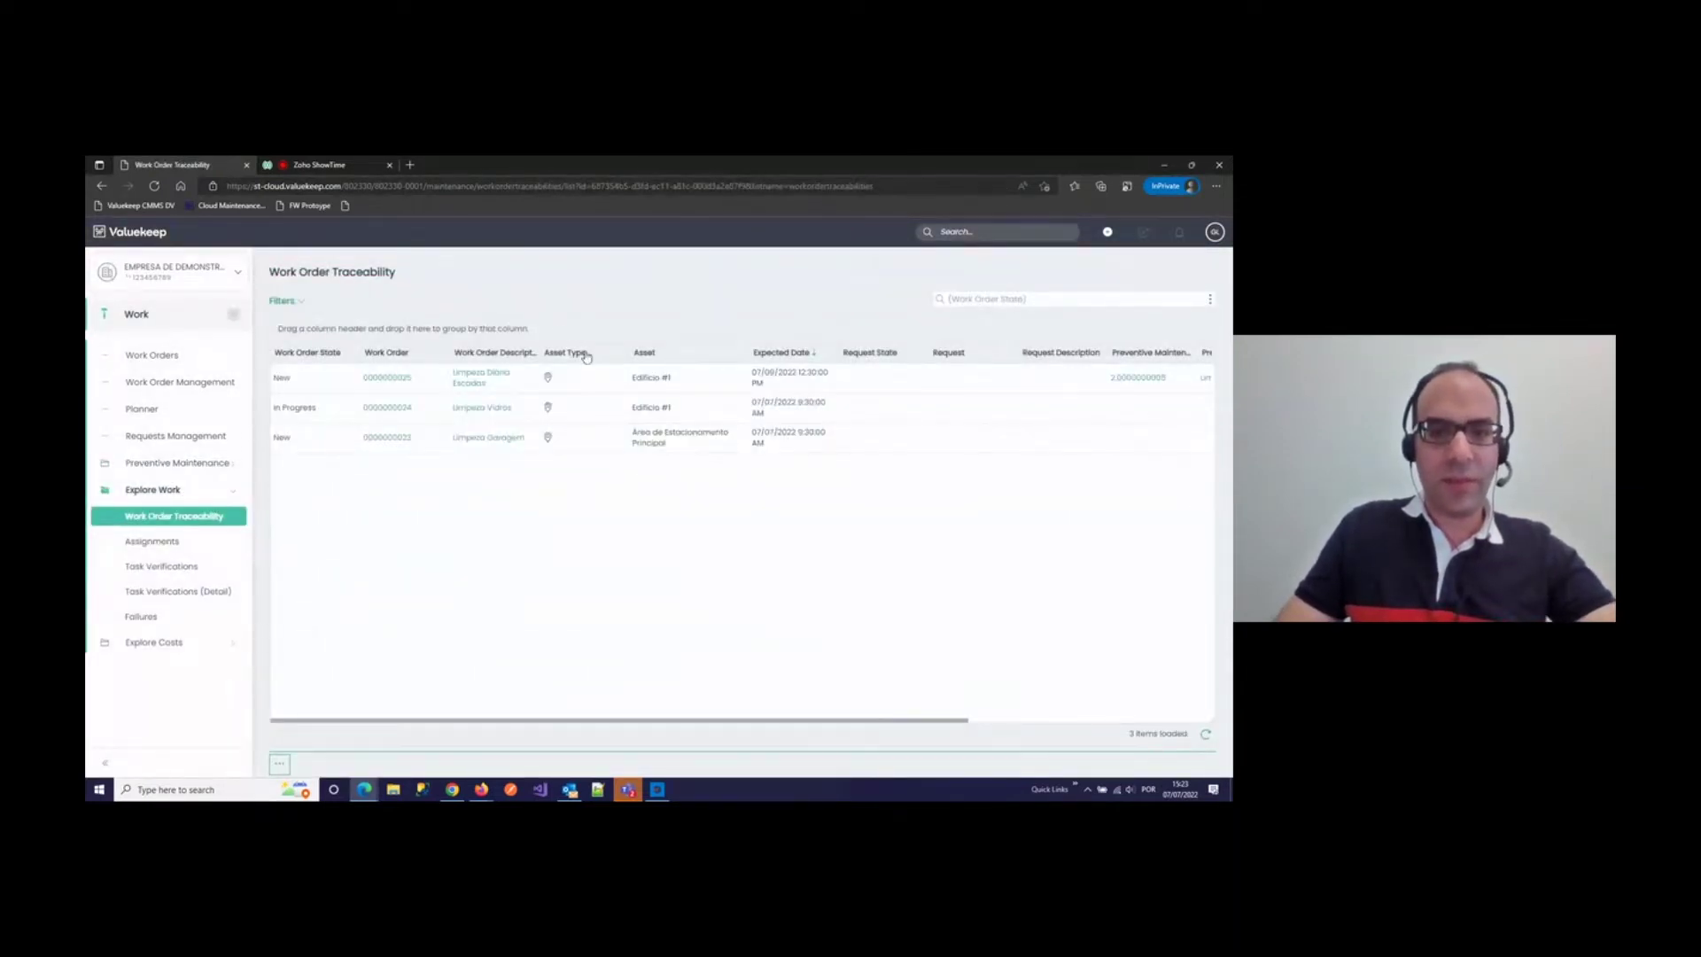
left_click(226, 541)
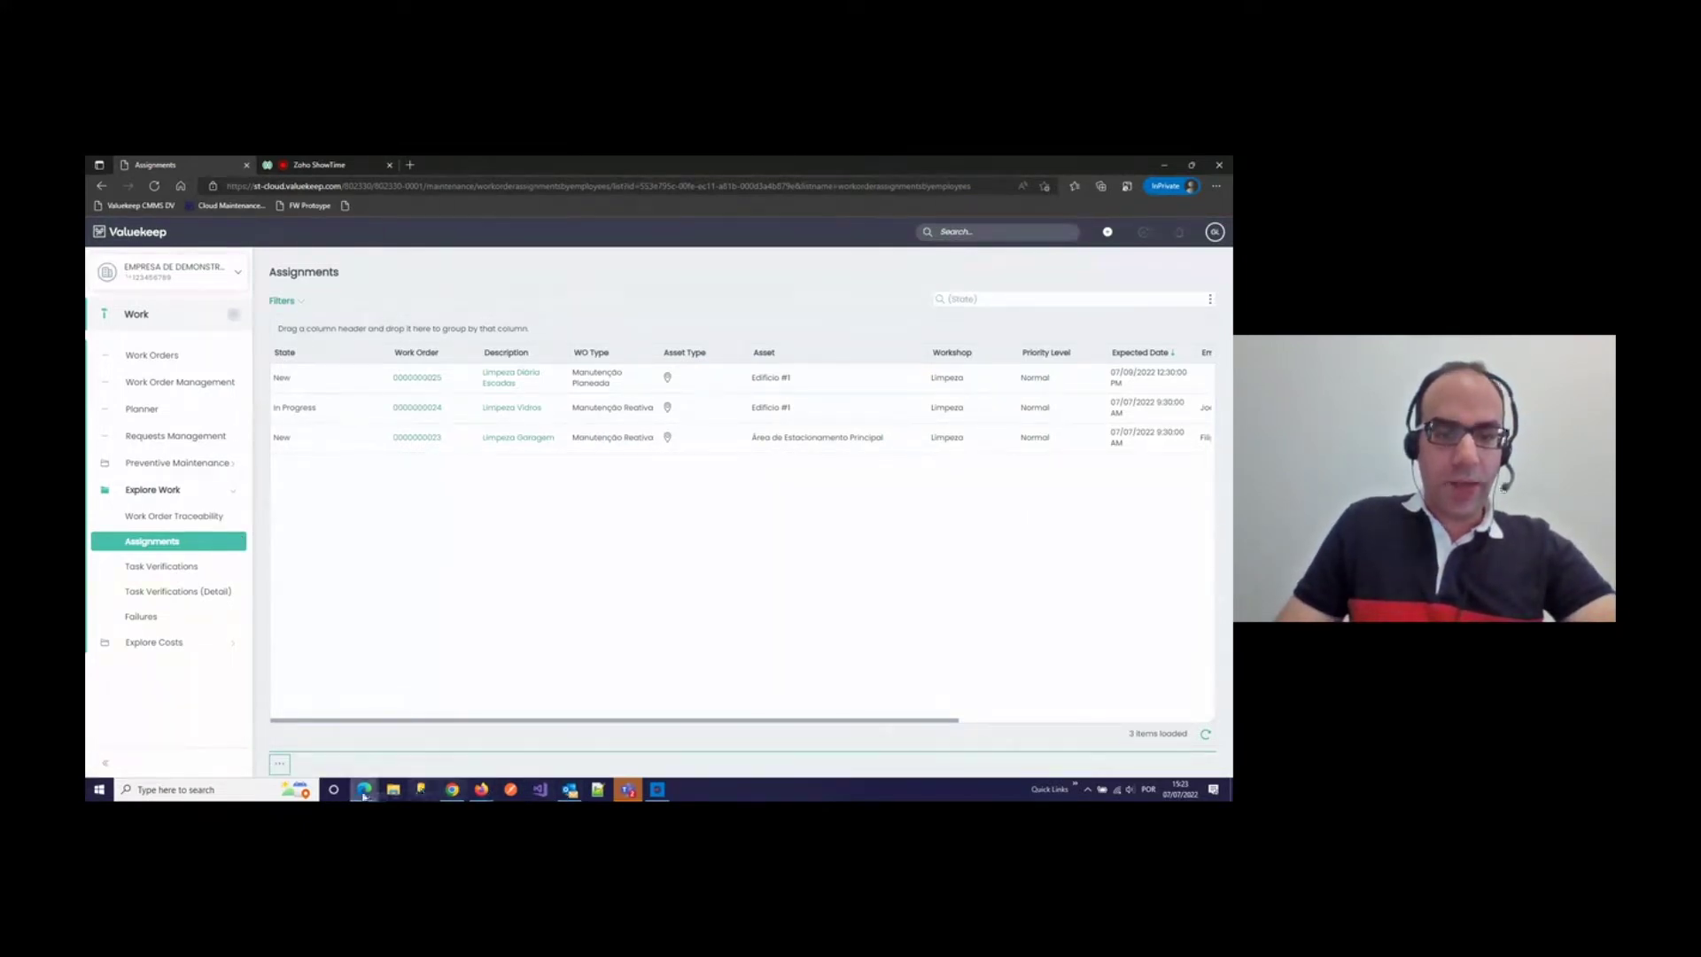
mouse_move(363, 793)
mouse_move(485, 728)
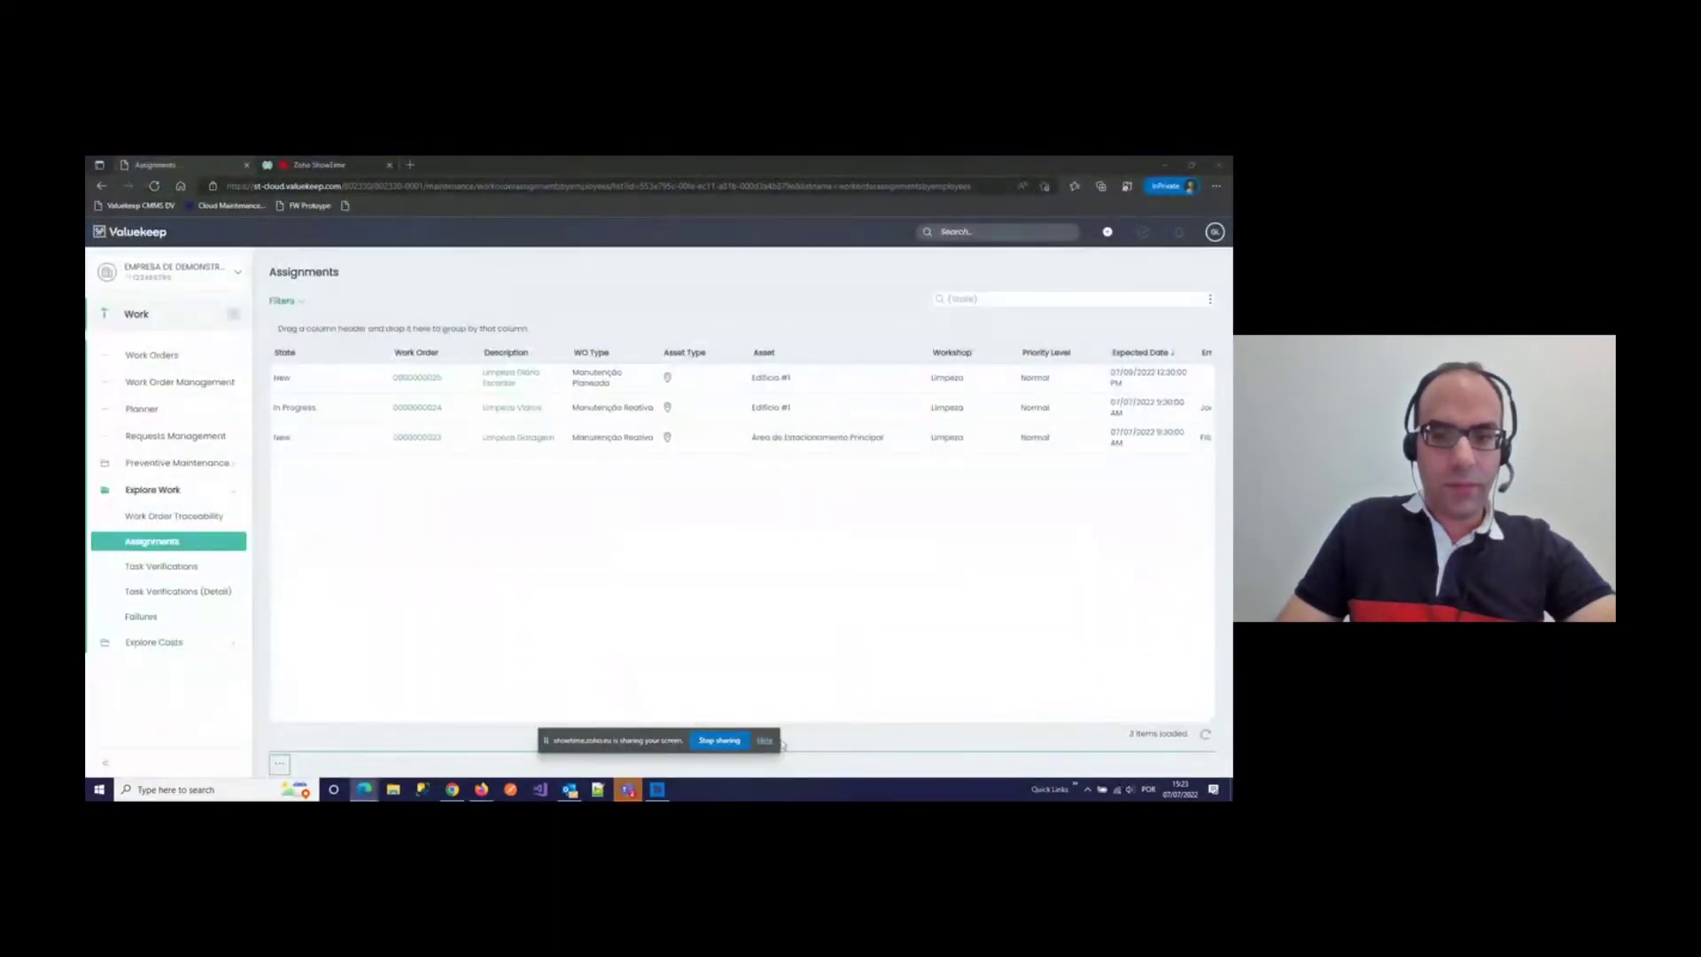
Step: Dismiss the screen-sharing notice and switch to the Zoho ShowTime session
left_click(766, 744)
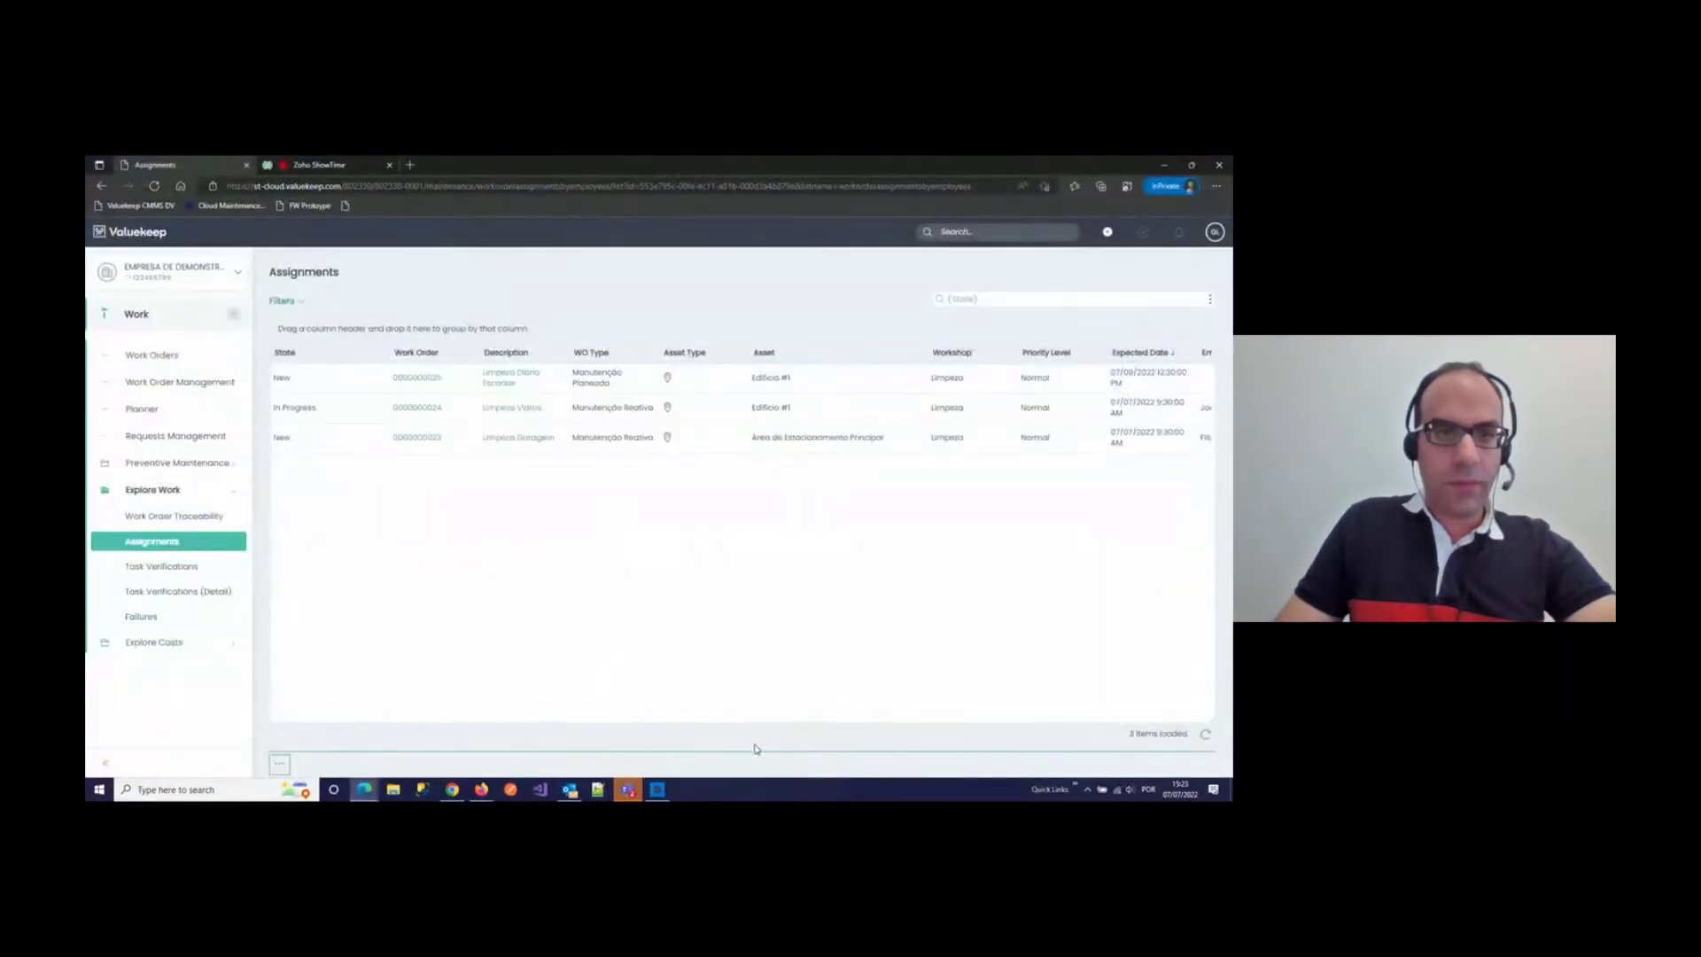
left_click(365, 165)
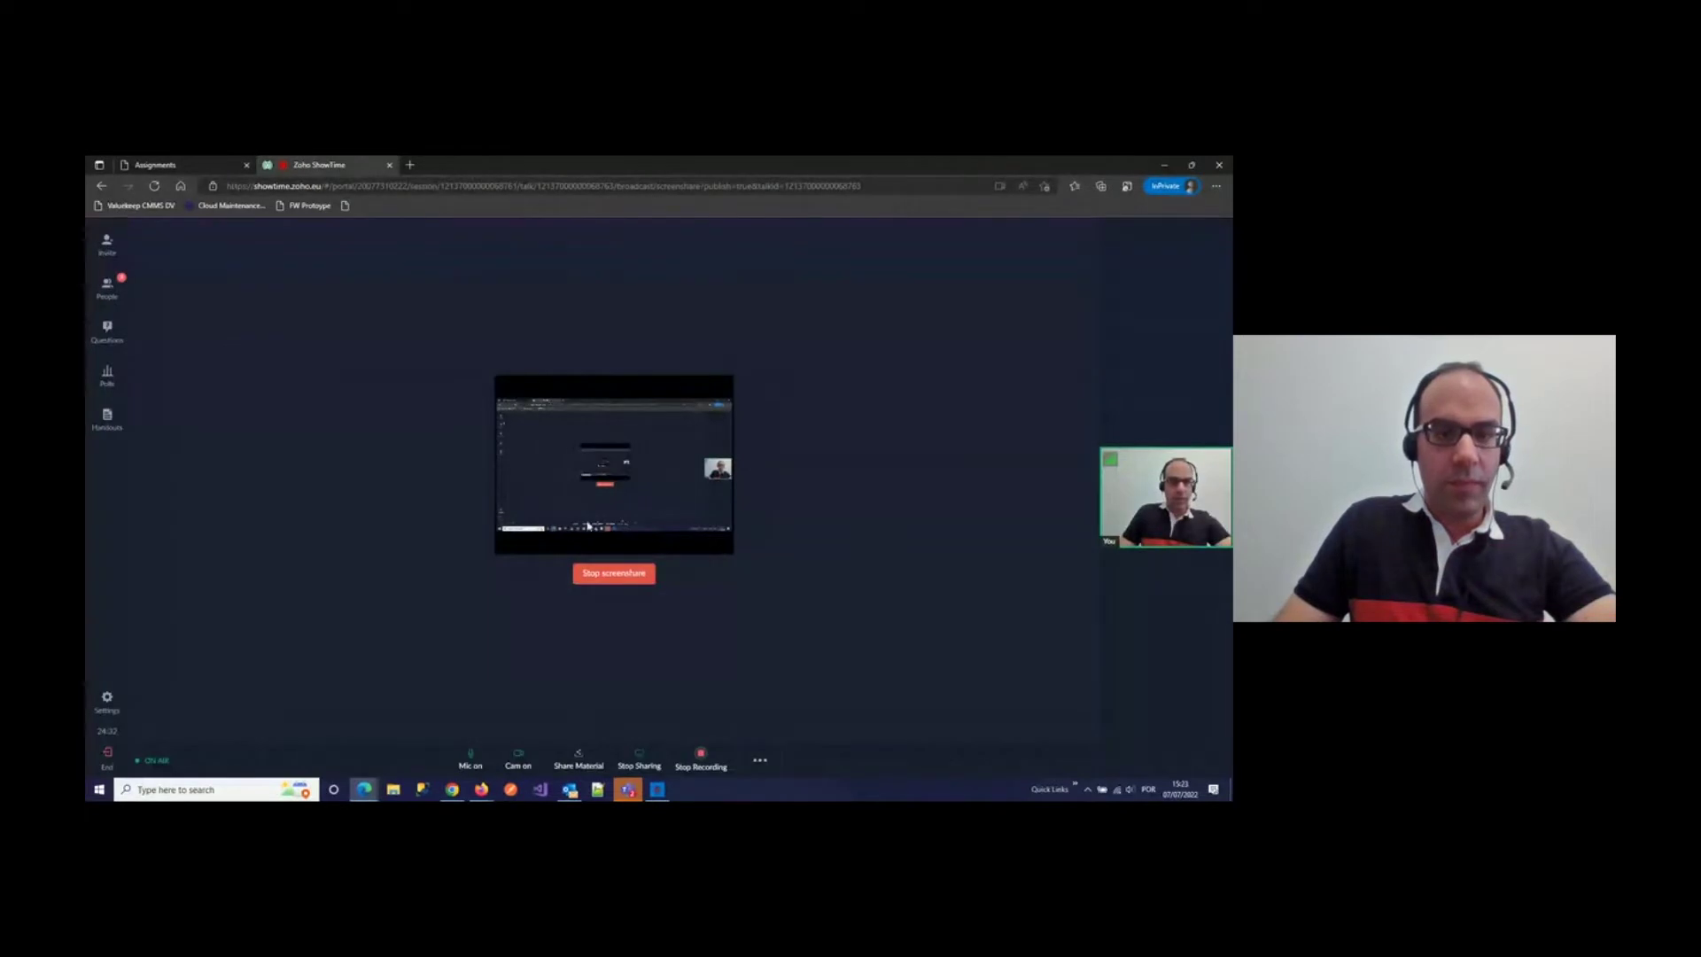
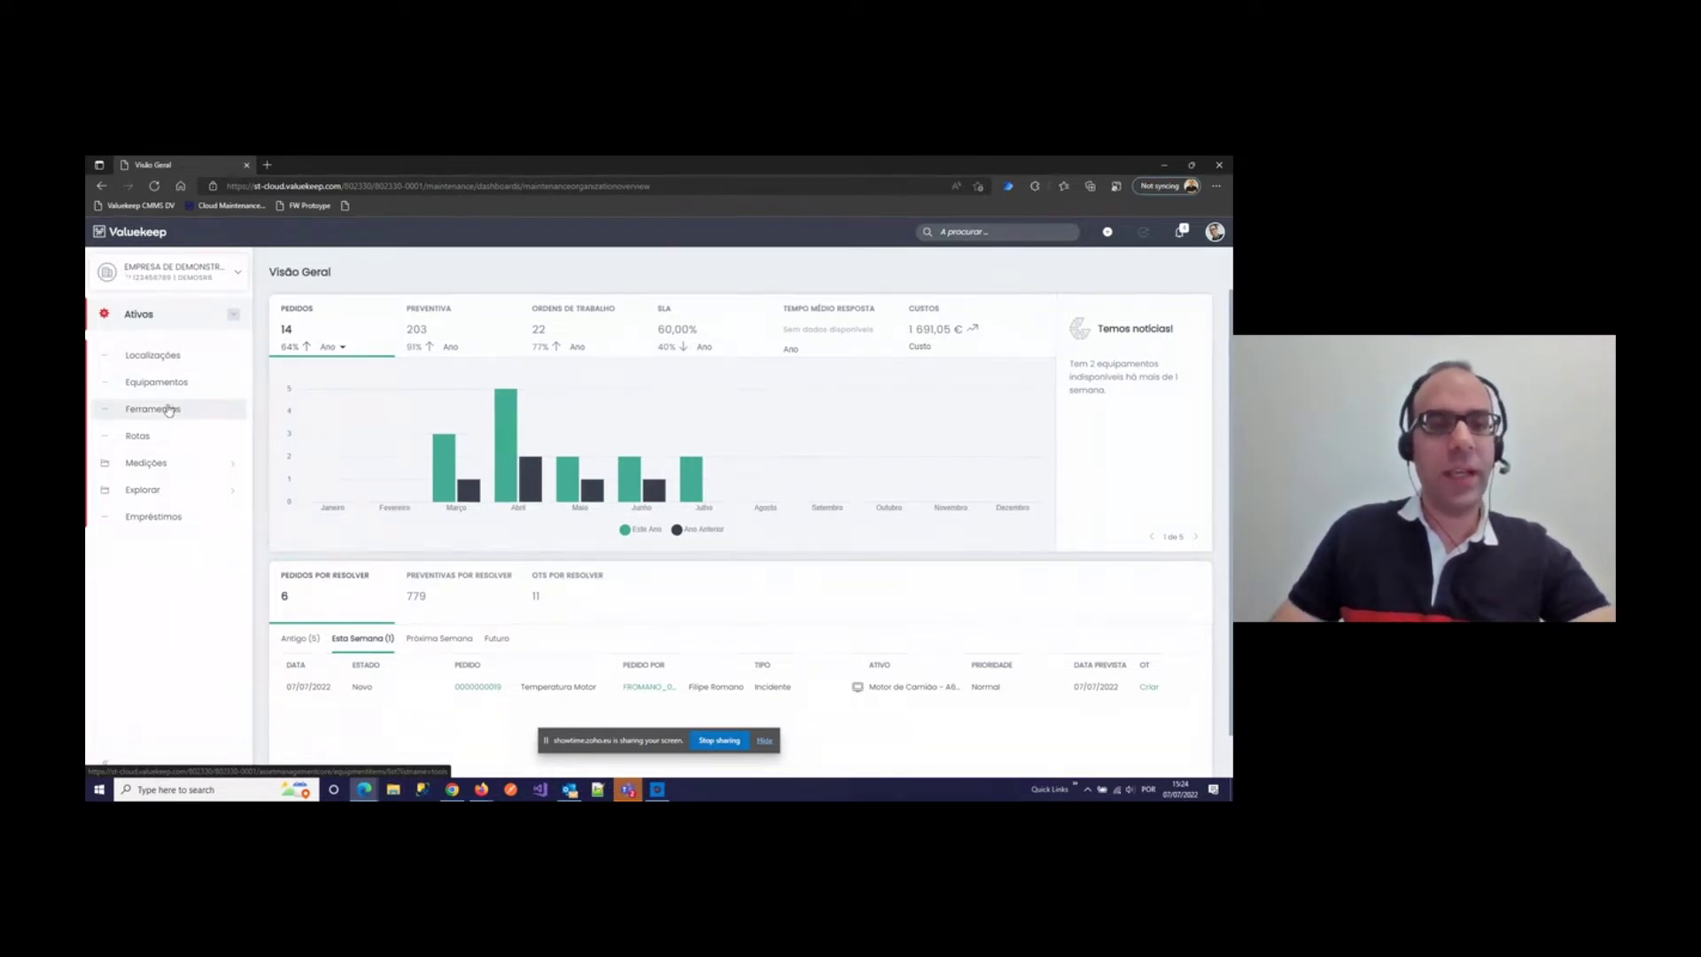
Step: Open equipment ATC01 from the Equipamentos list and view its Sobressalentes and Características
left_click(170, 386)
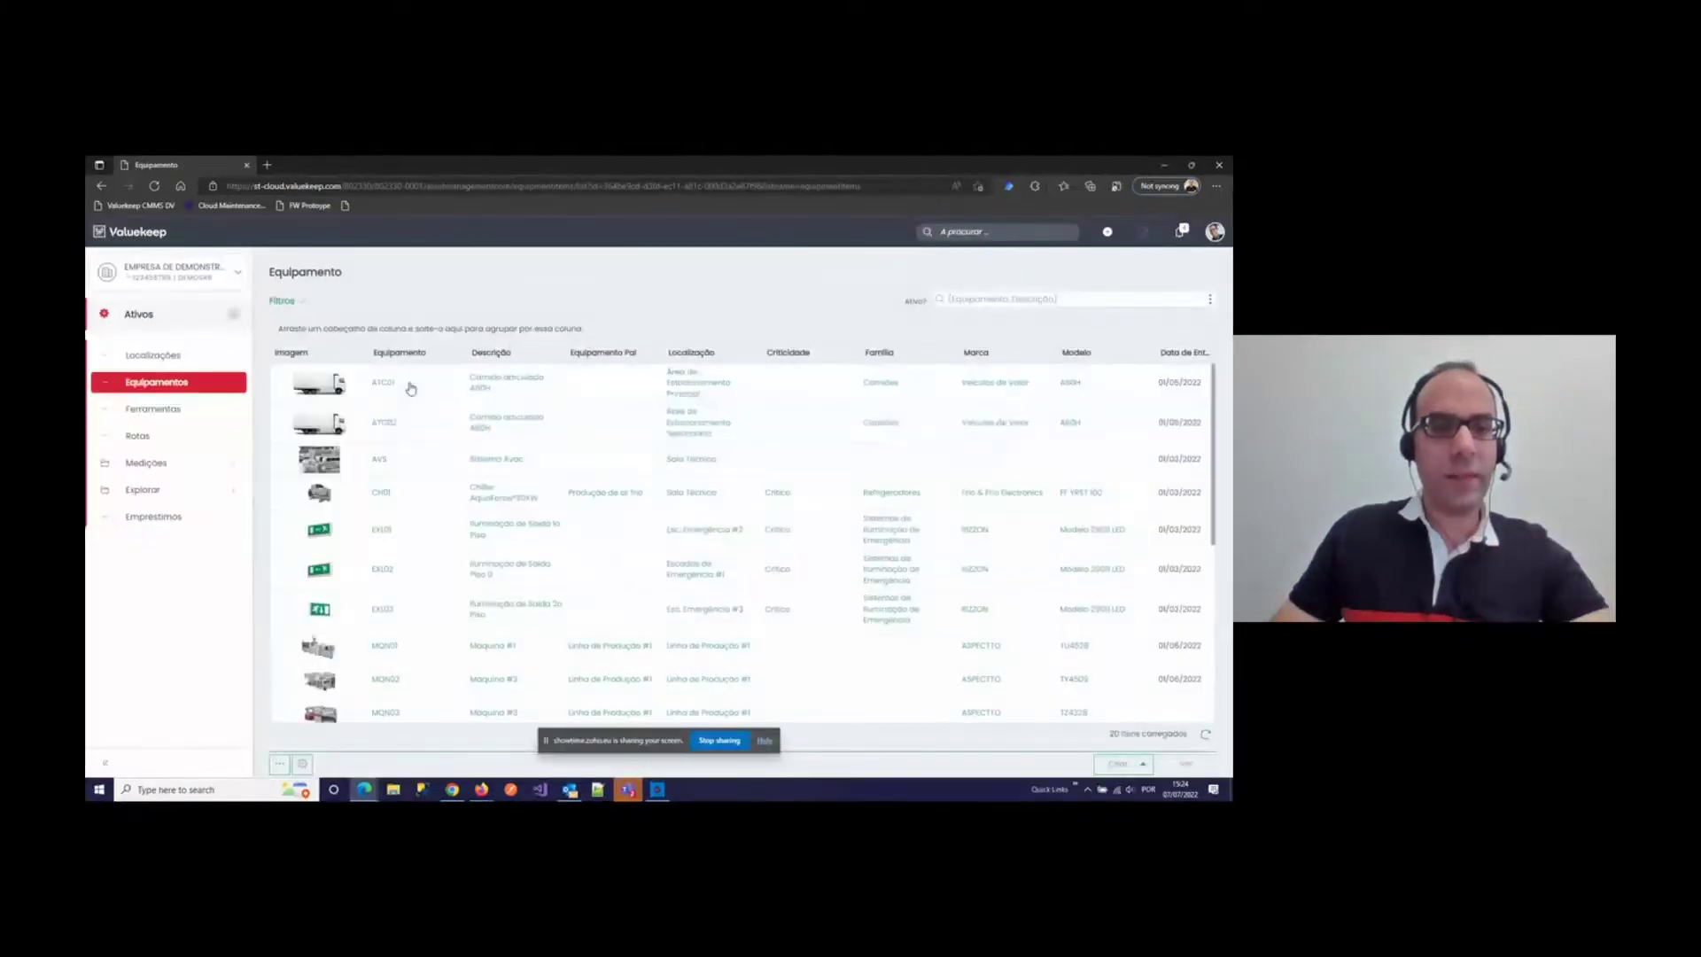
left_click(386, 384)
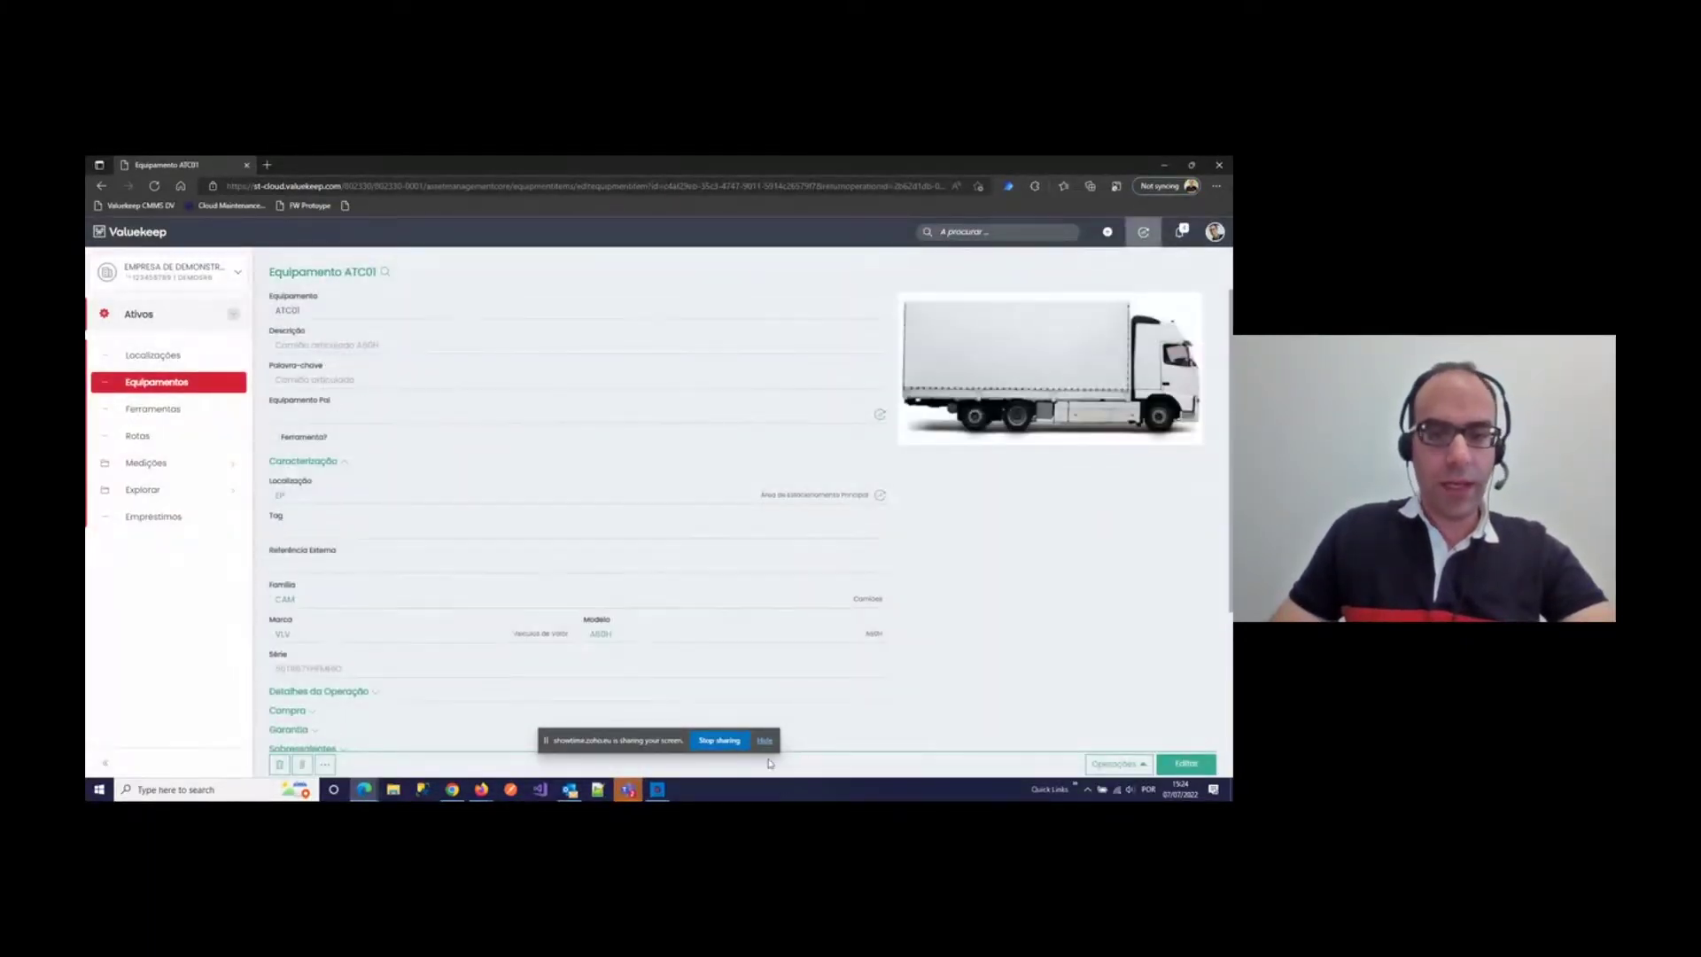
left_click(761, 742)
scroll(589, 683, "down", 2)
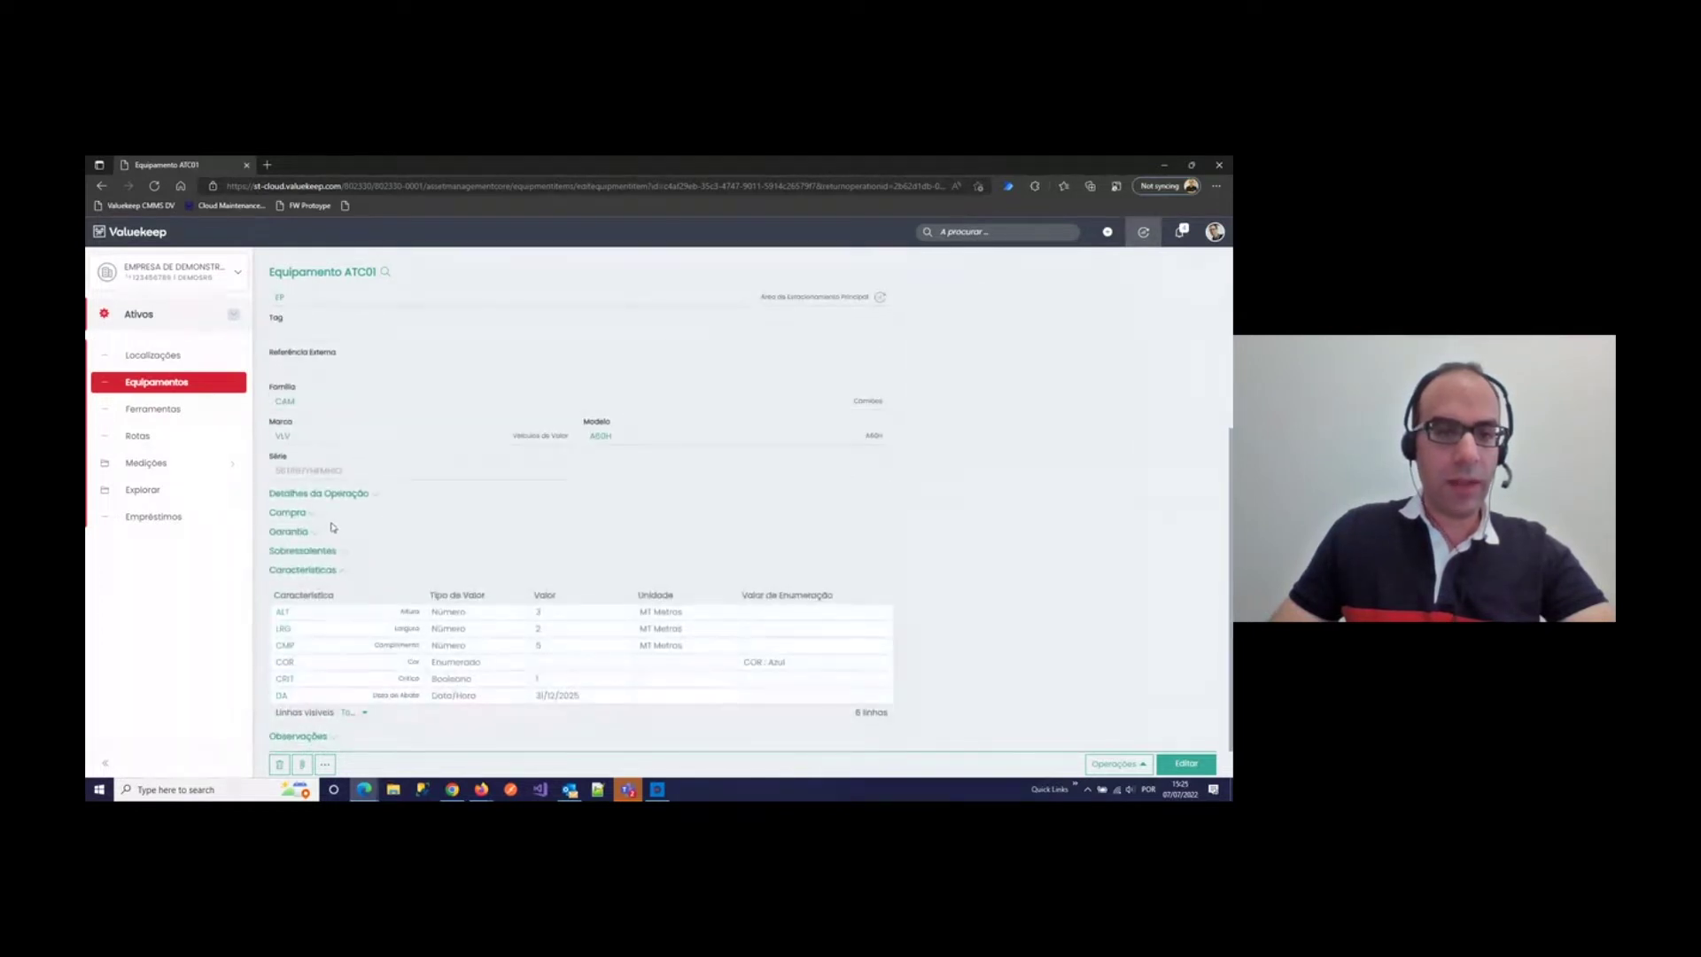
left_click(315, 550)
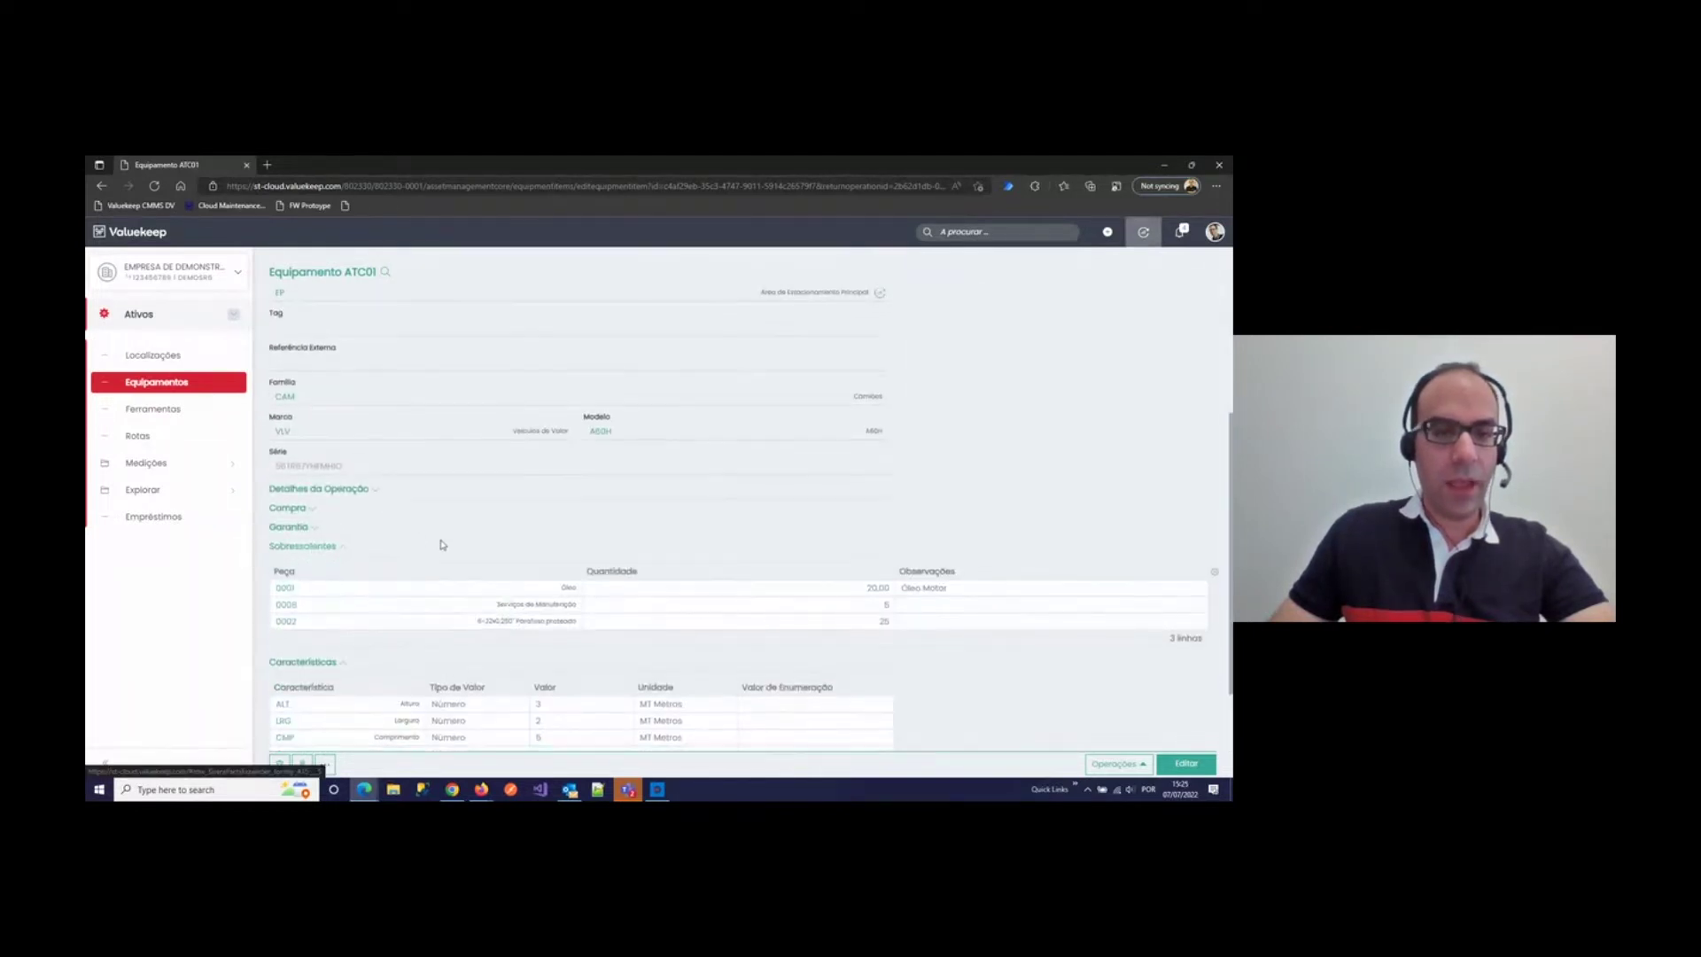
scroll(487, 522, "down", 1)
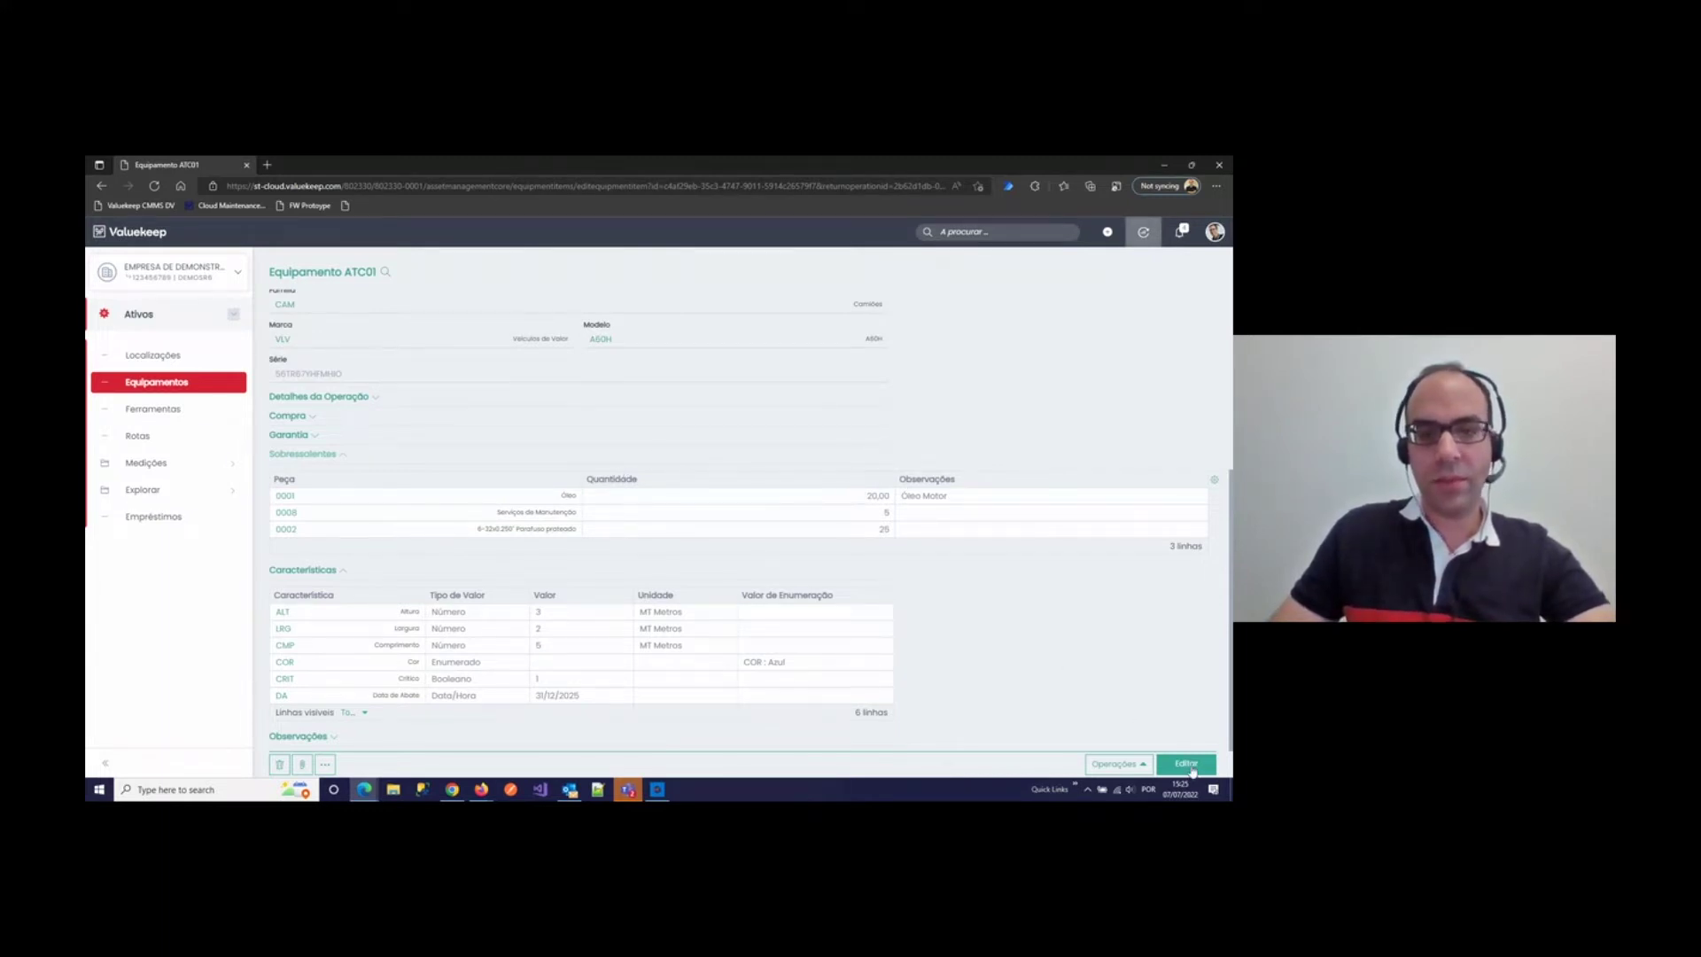
Step: Edit equipment ATC01 to add spare part 0006 (LED Lâmpada) with quantity 1, save, and review its Sobressalentes
left_click(1186, 763)
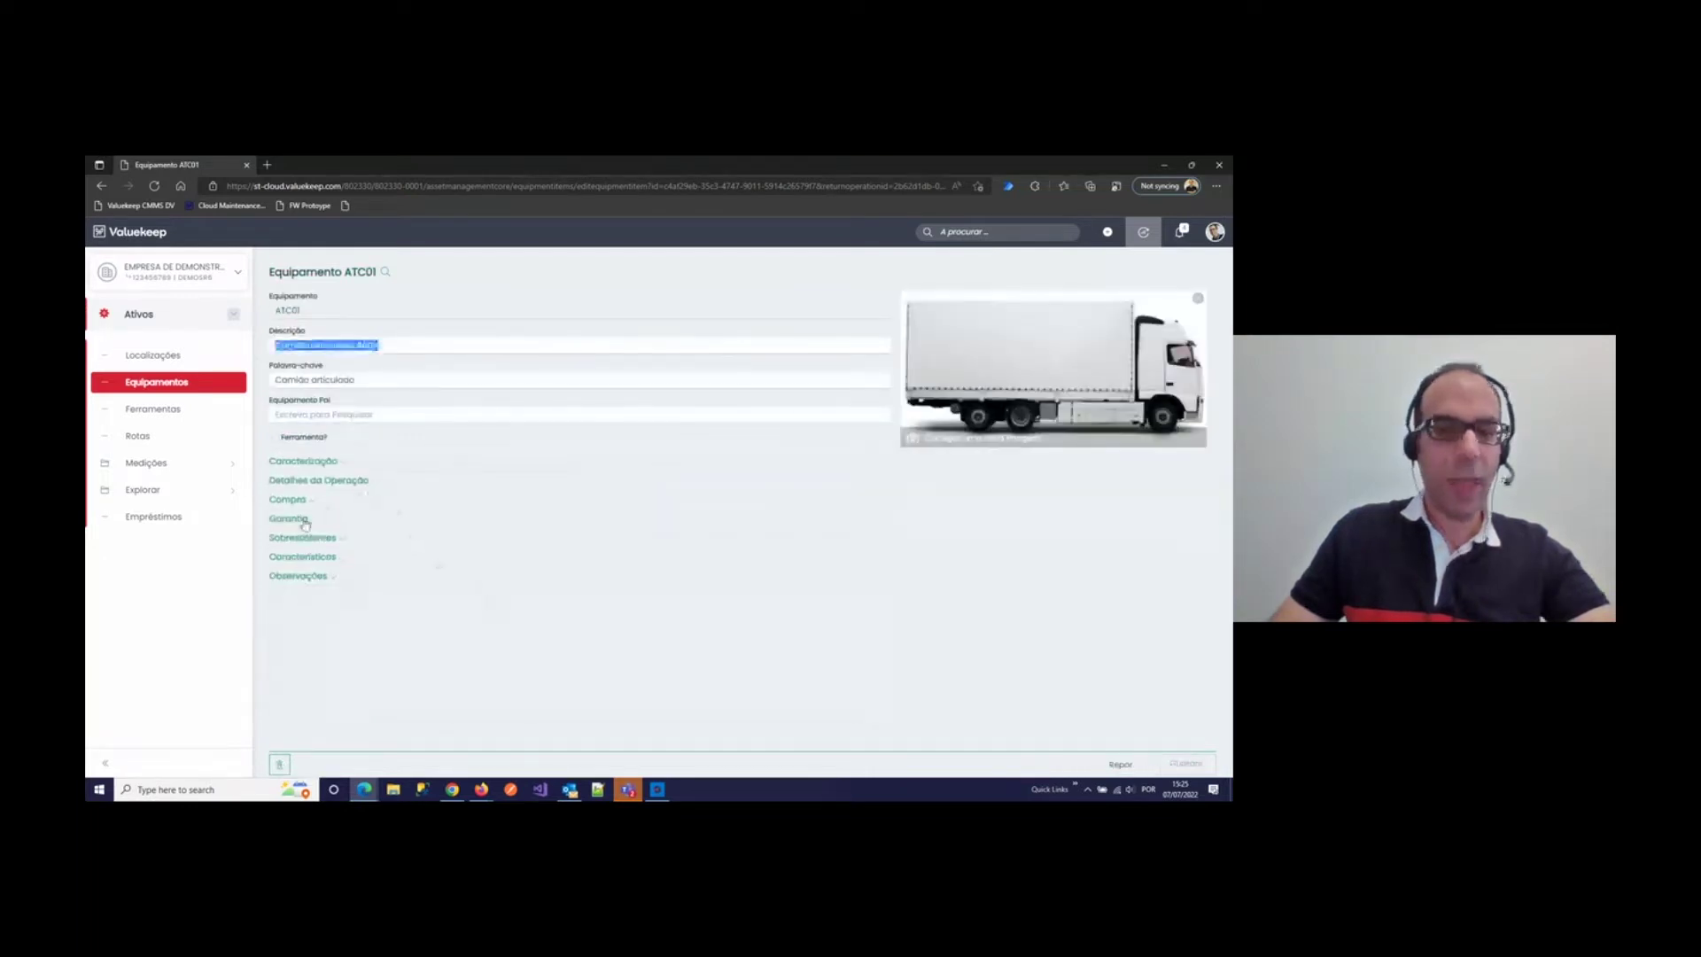
left_click(302, 538)
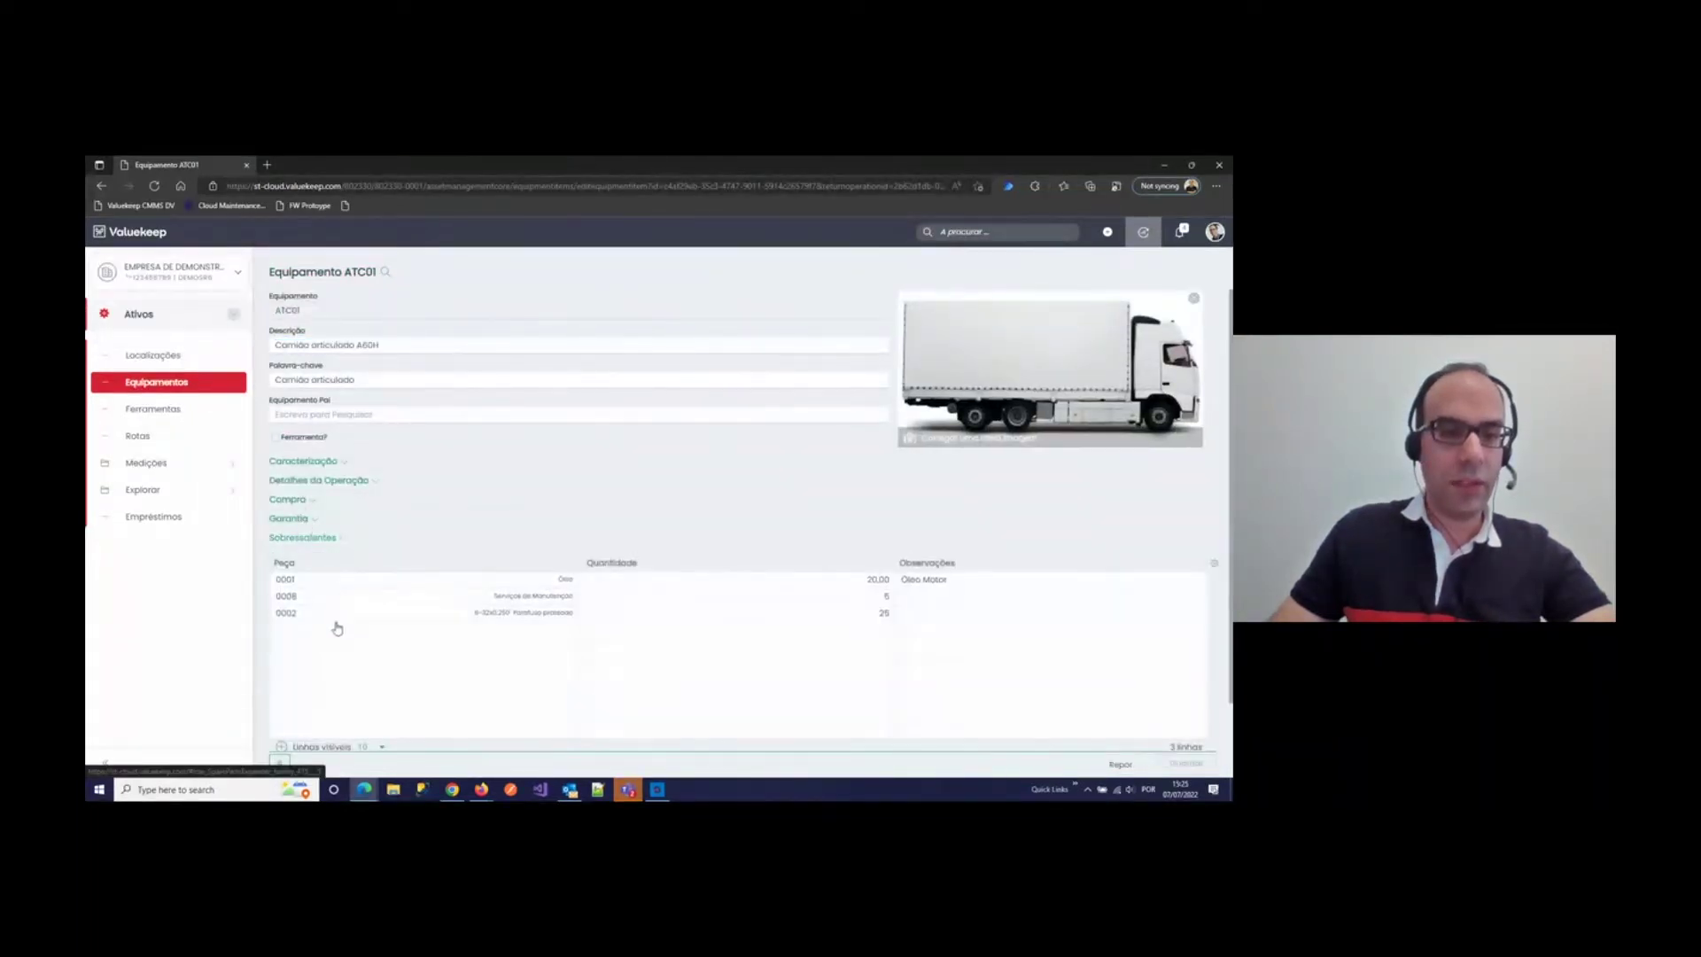
left_click(324, 631)
left_click(325, 631)
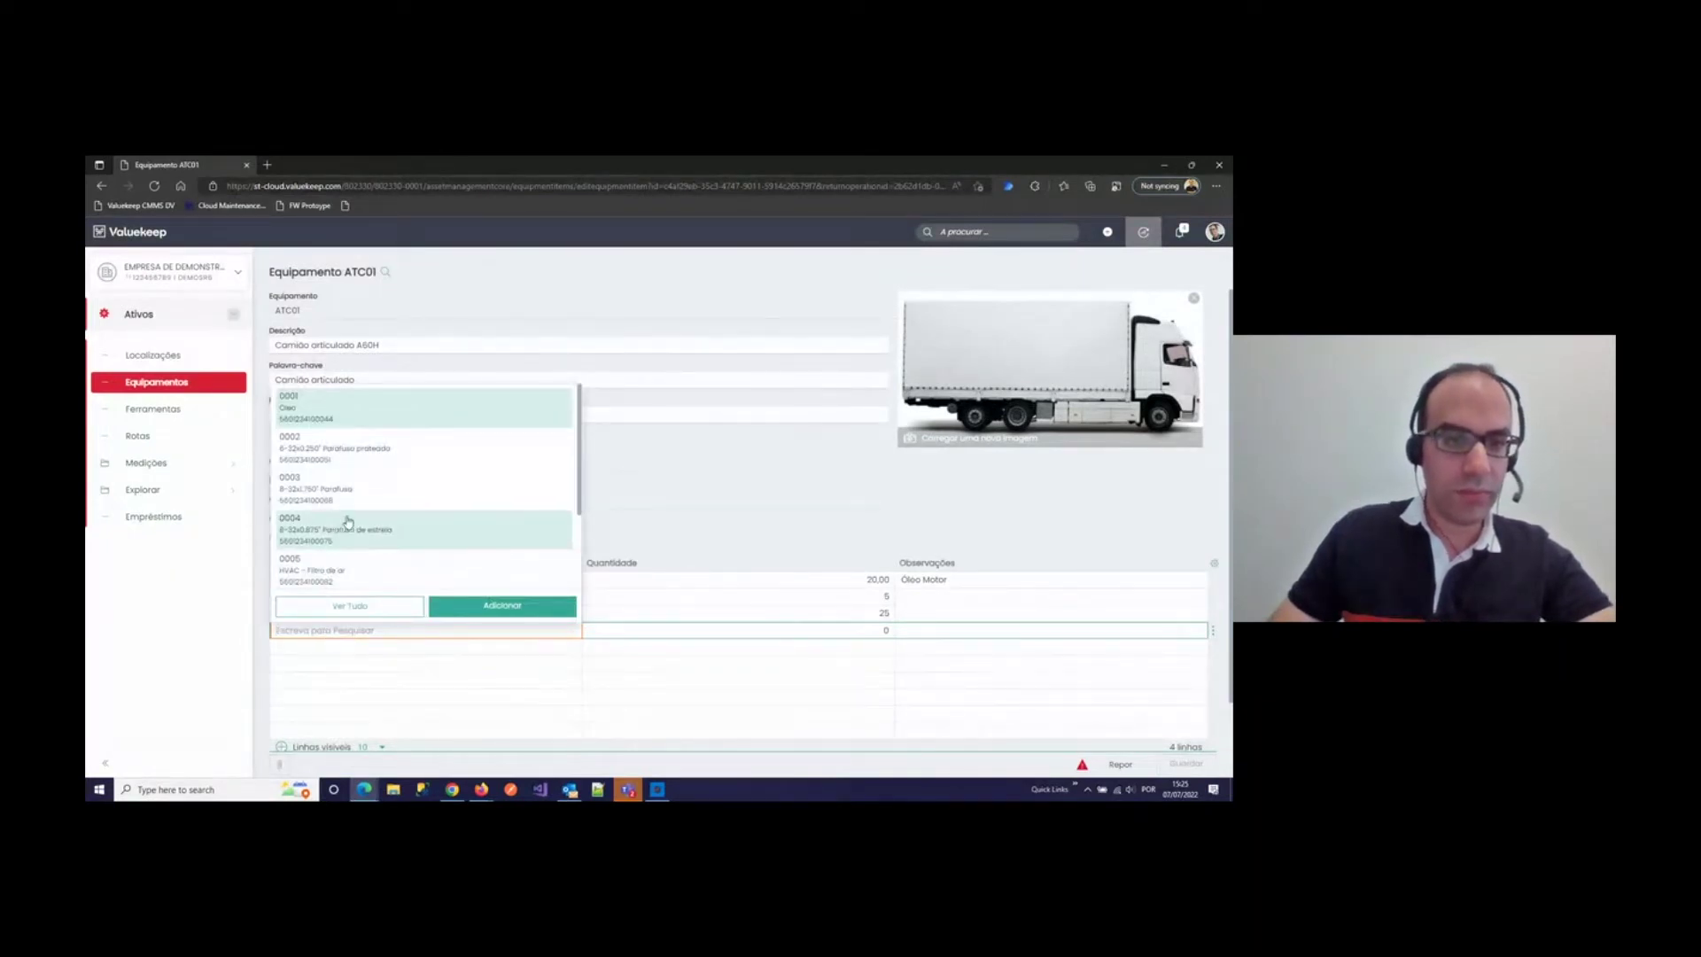
scroll(354, 540, "down", 2)
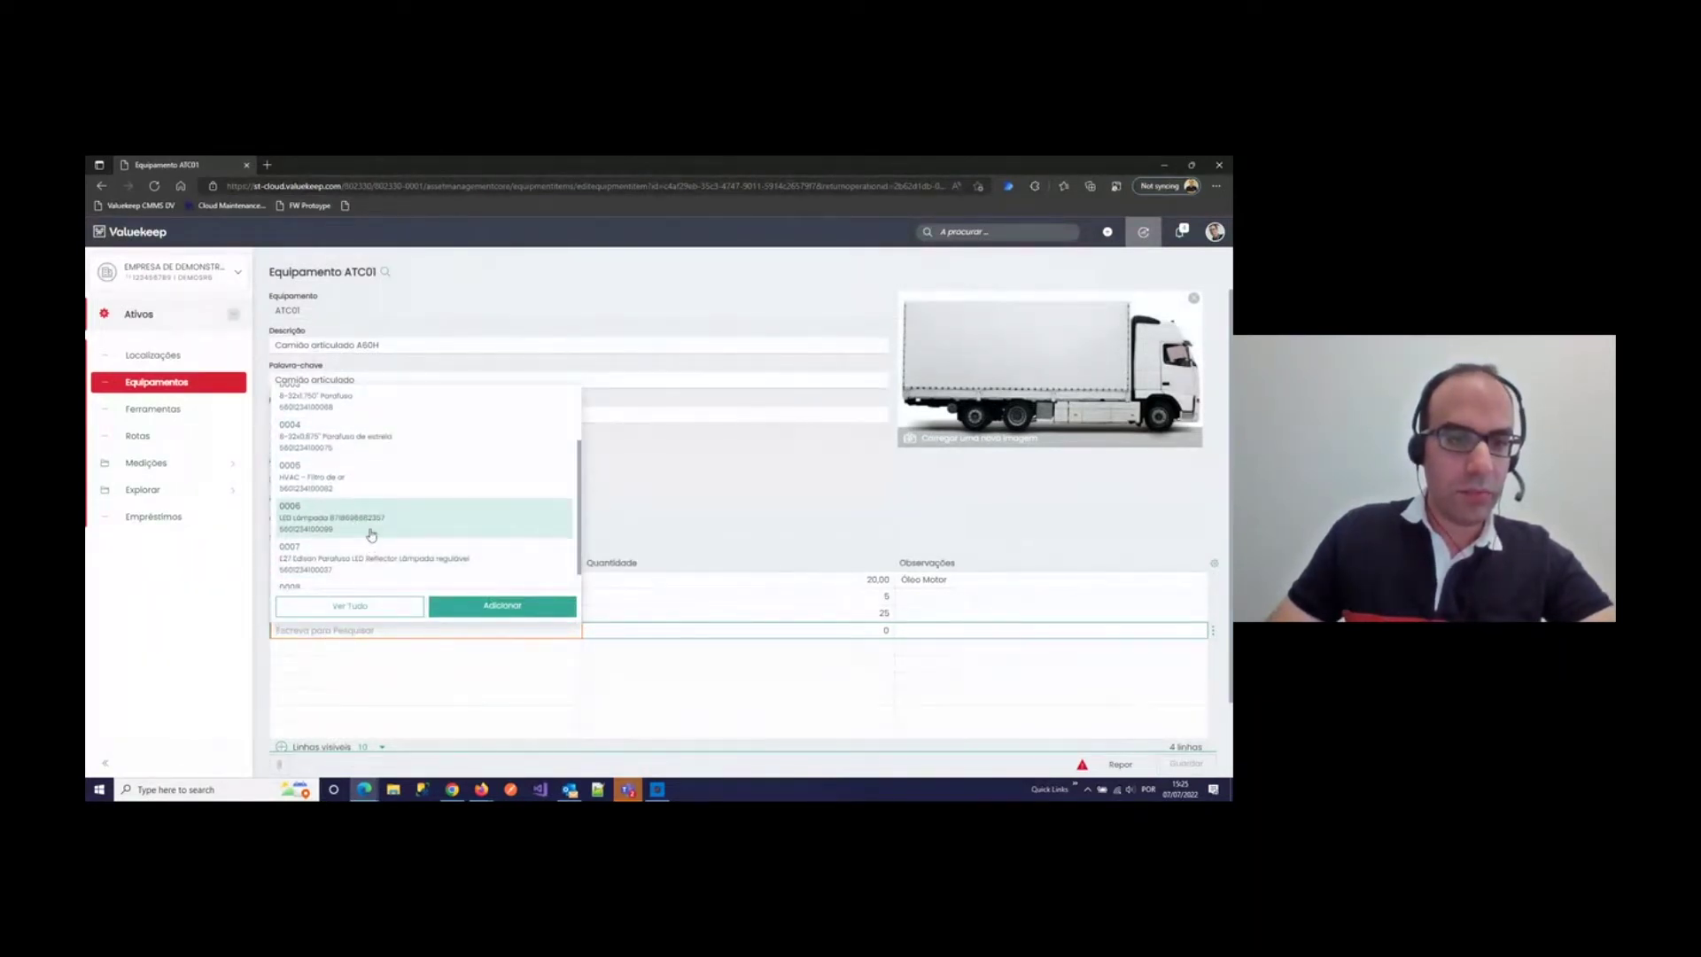
left_click(370, 518)
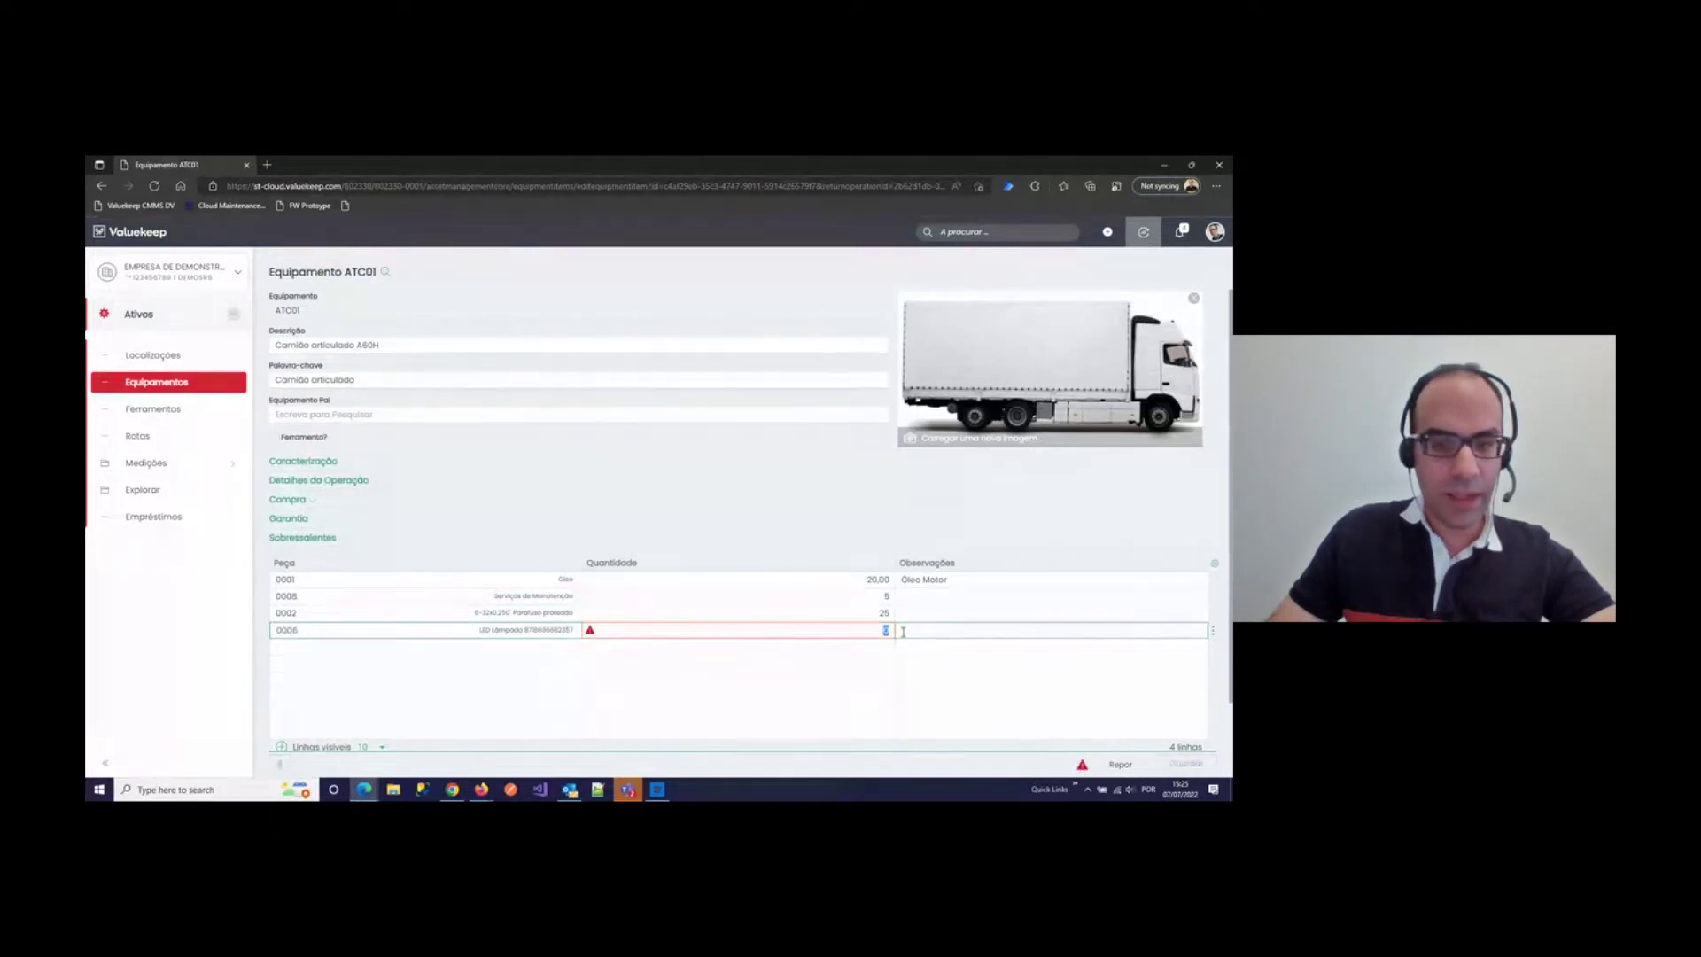
left_click(976, 632)
left_click(1187, 764)
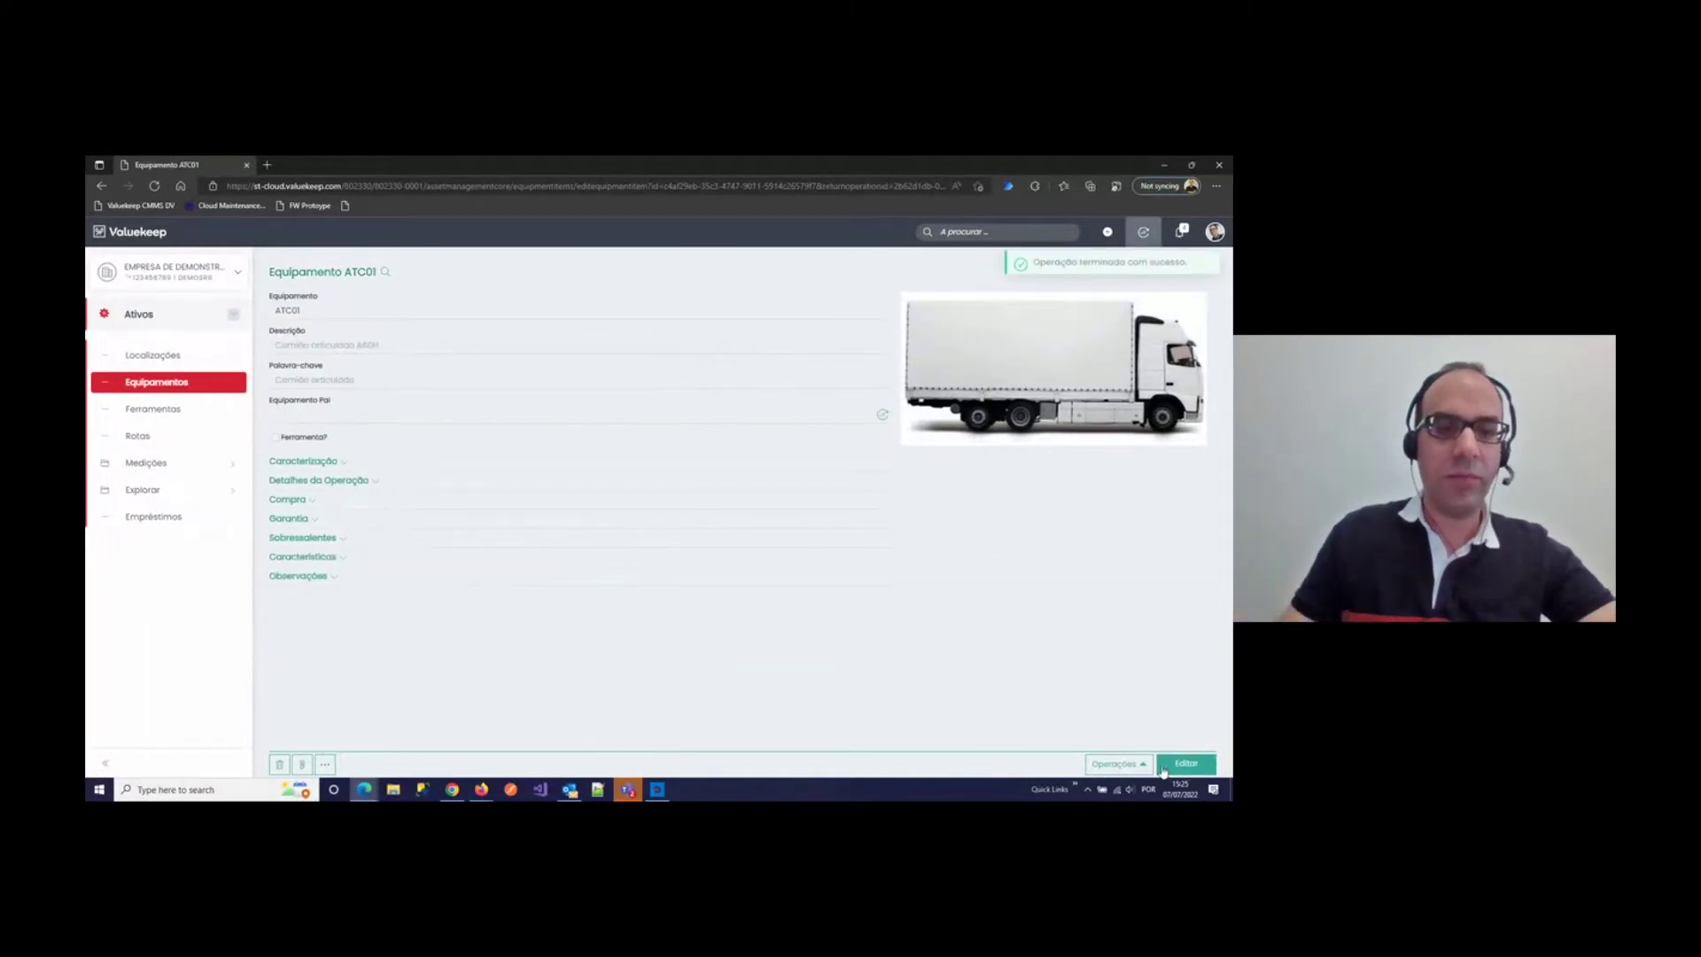
left_click(317, 539)
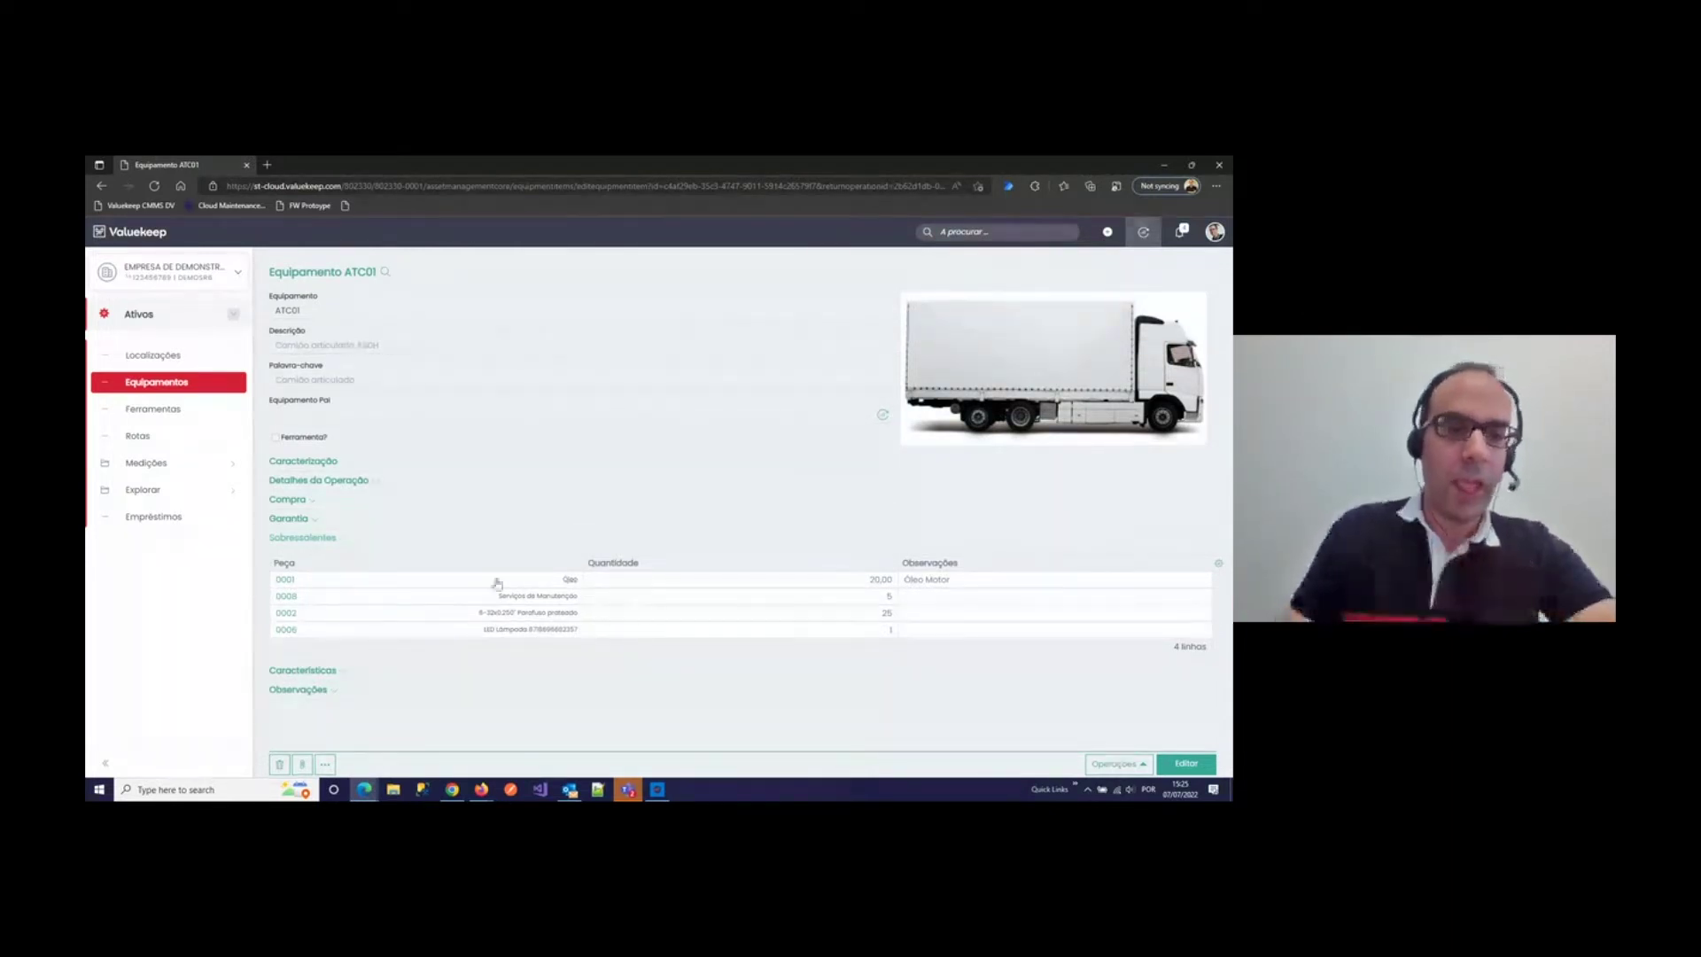
Step: Open tool AS01 from the Ferramentas list and view its Sobressalentes
left_click(143, 408)
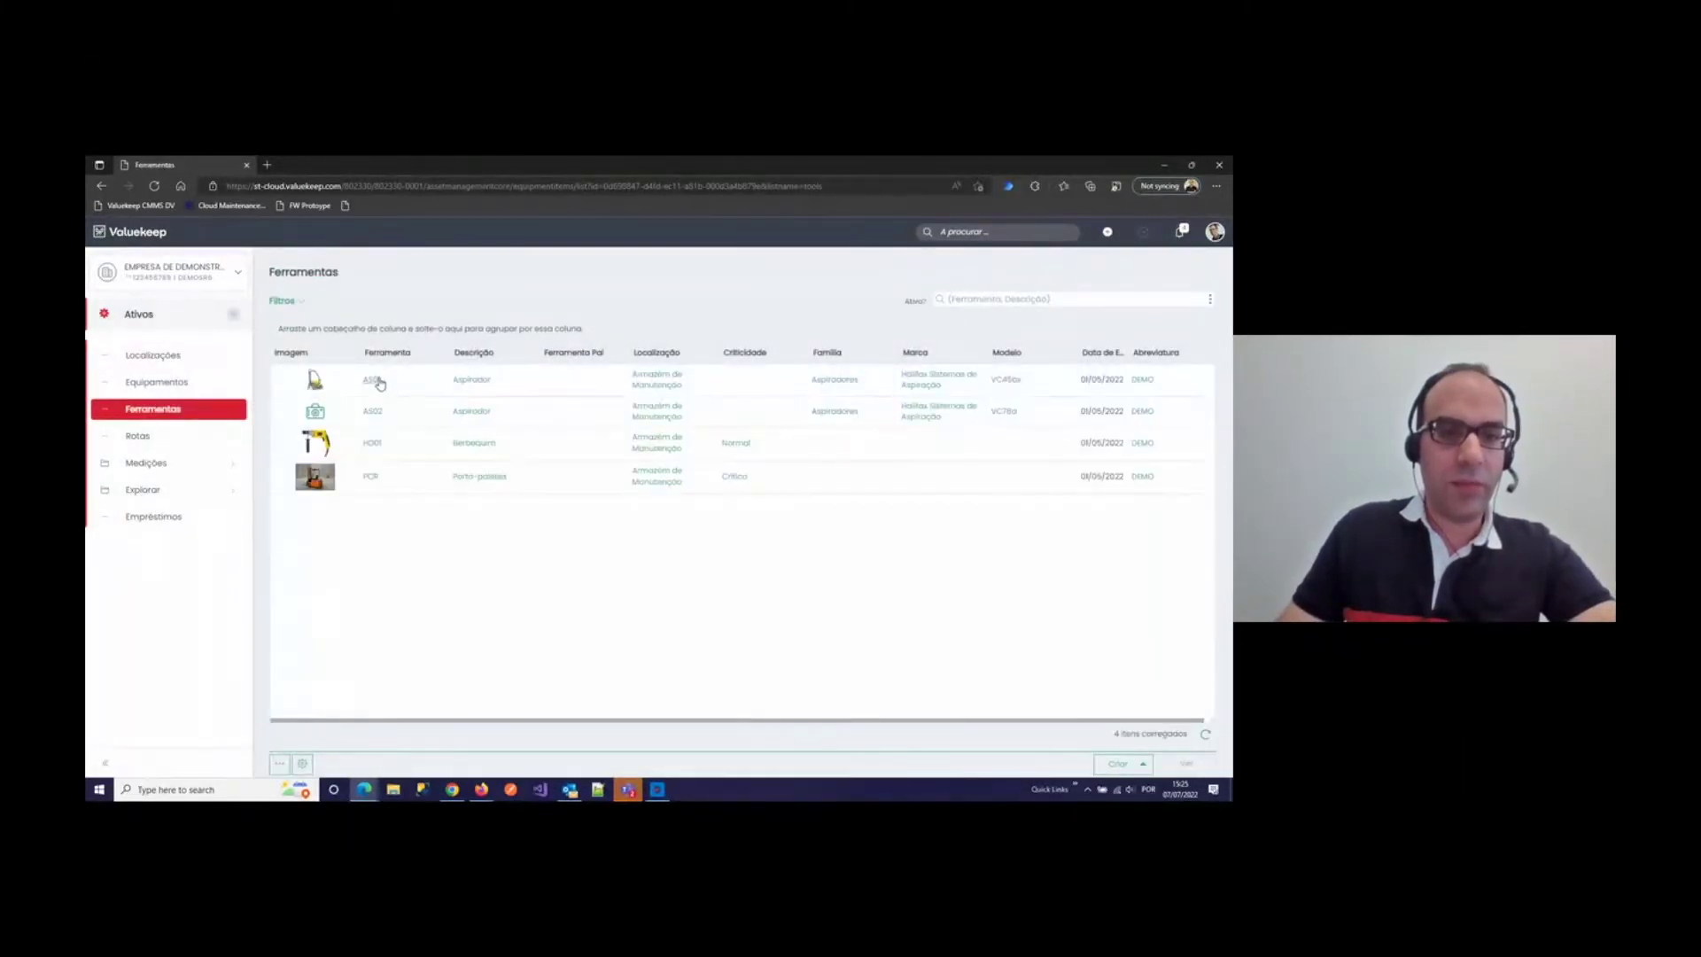
left_click(379, 383)
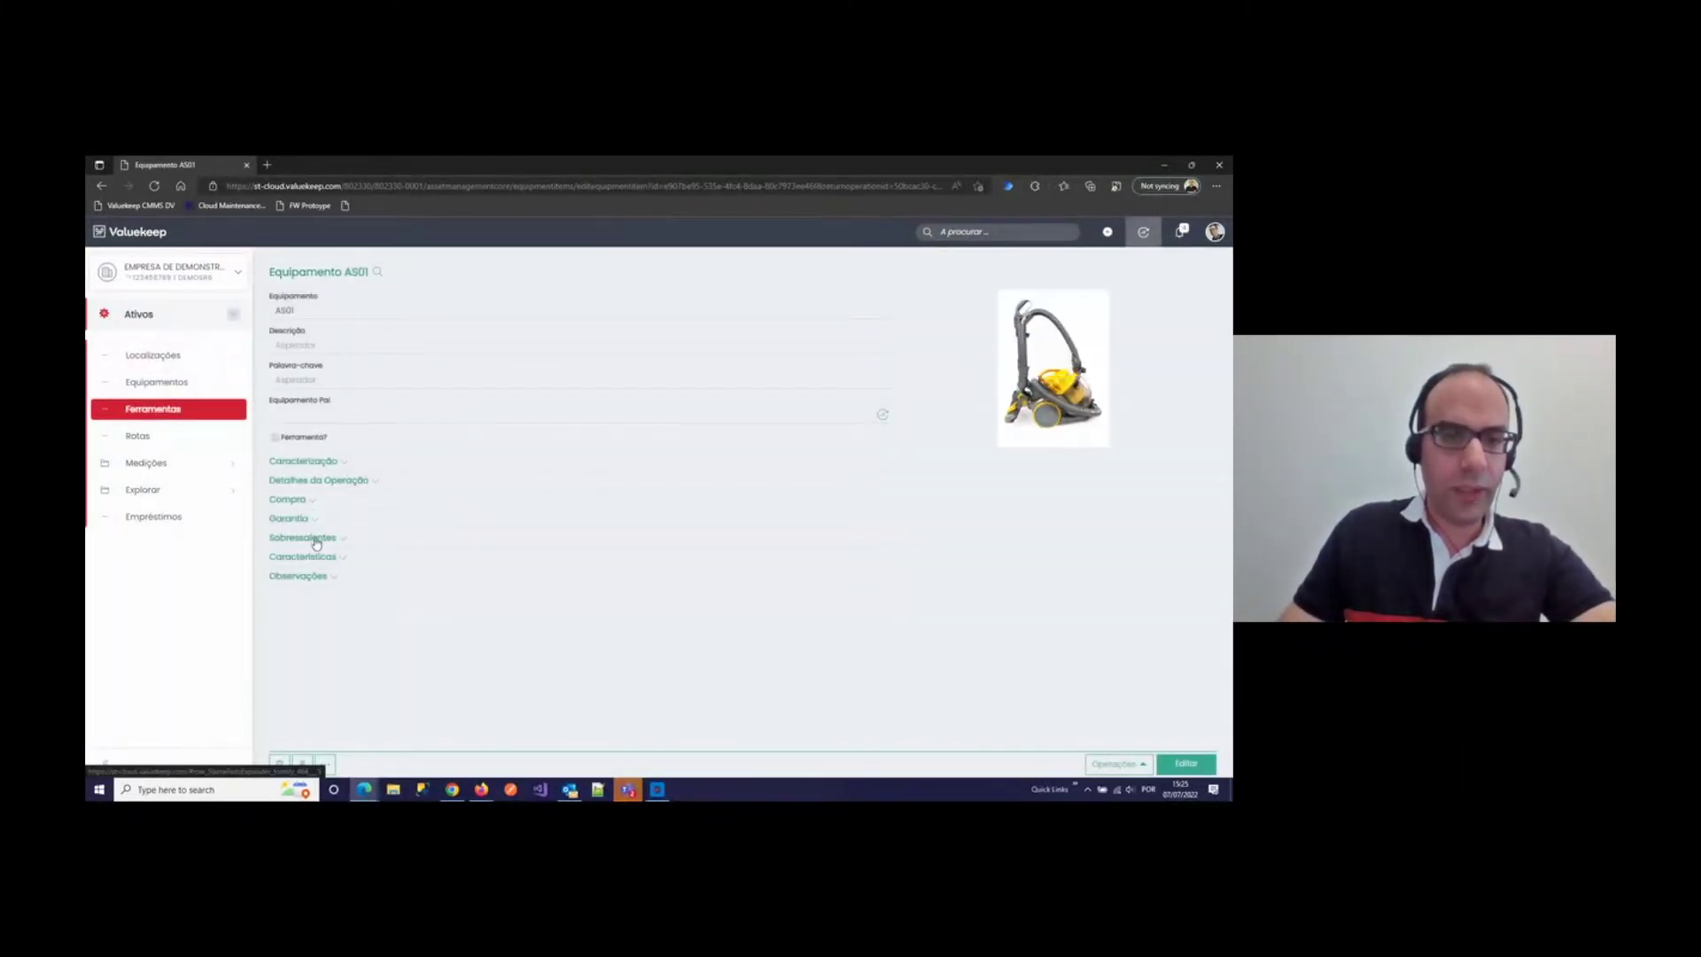
left_click(316, 539)
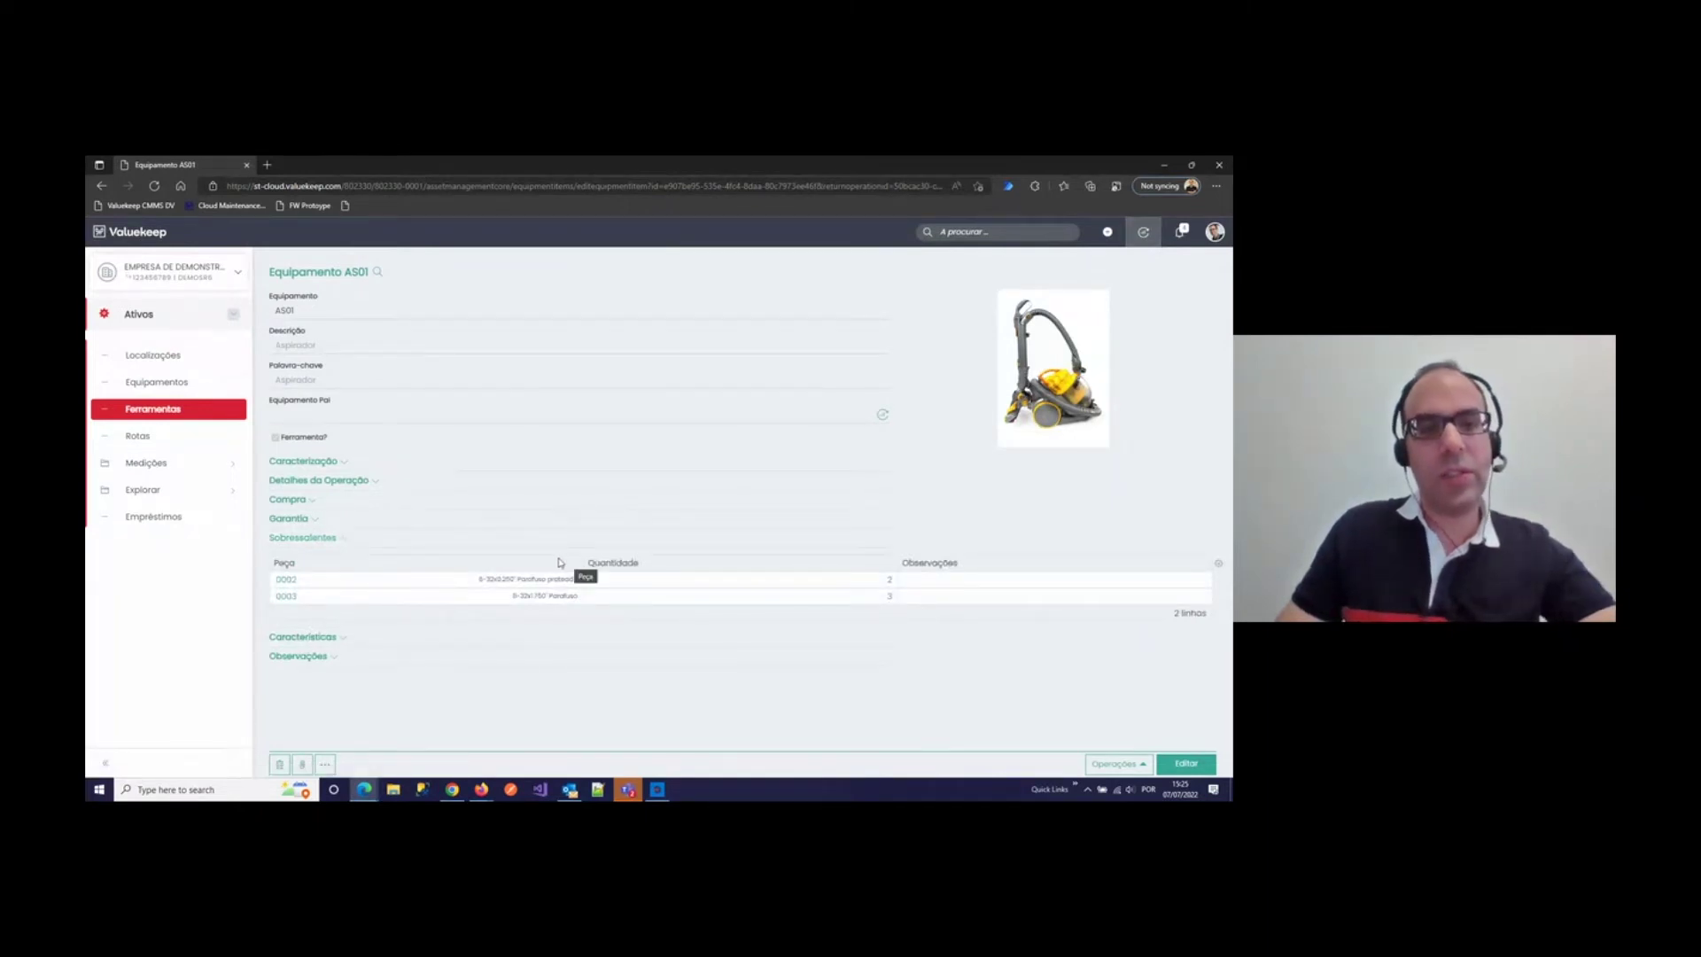
Step: Open Importar Sobressalentes for the equipment list and download the data template file
left_click(185, 388)
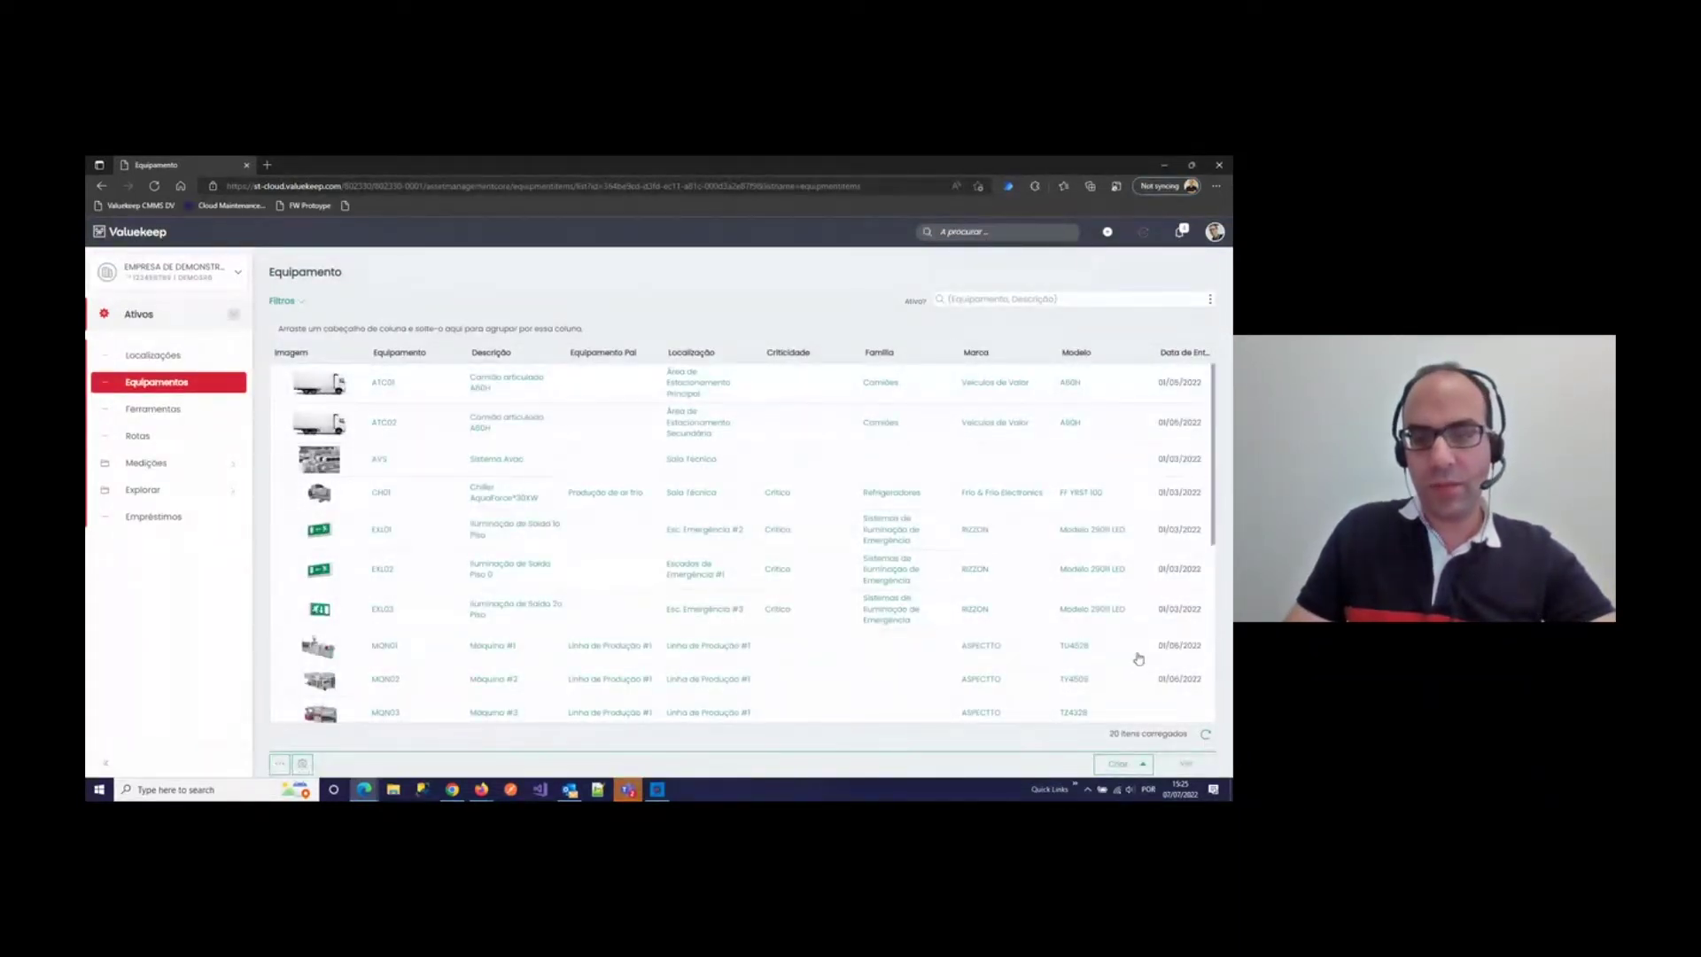
left_click(1140, 764)
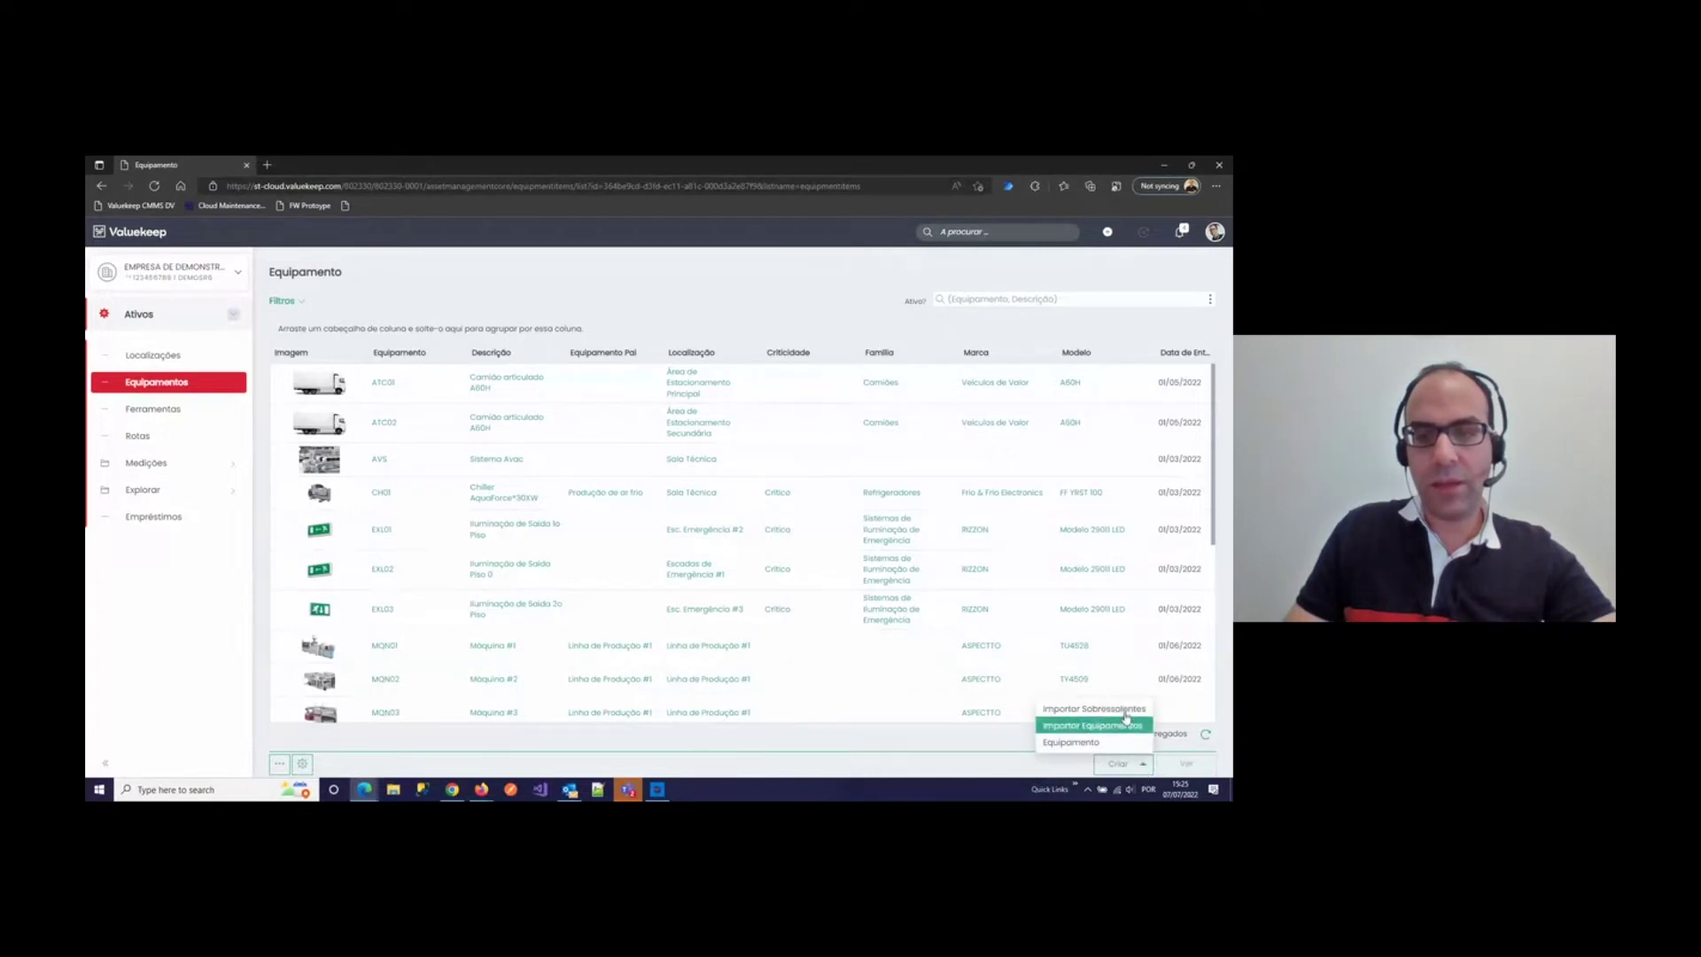
left_click(1126, 714)
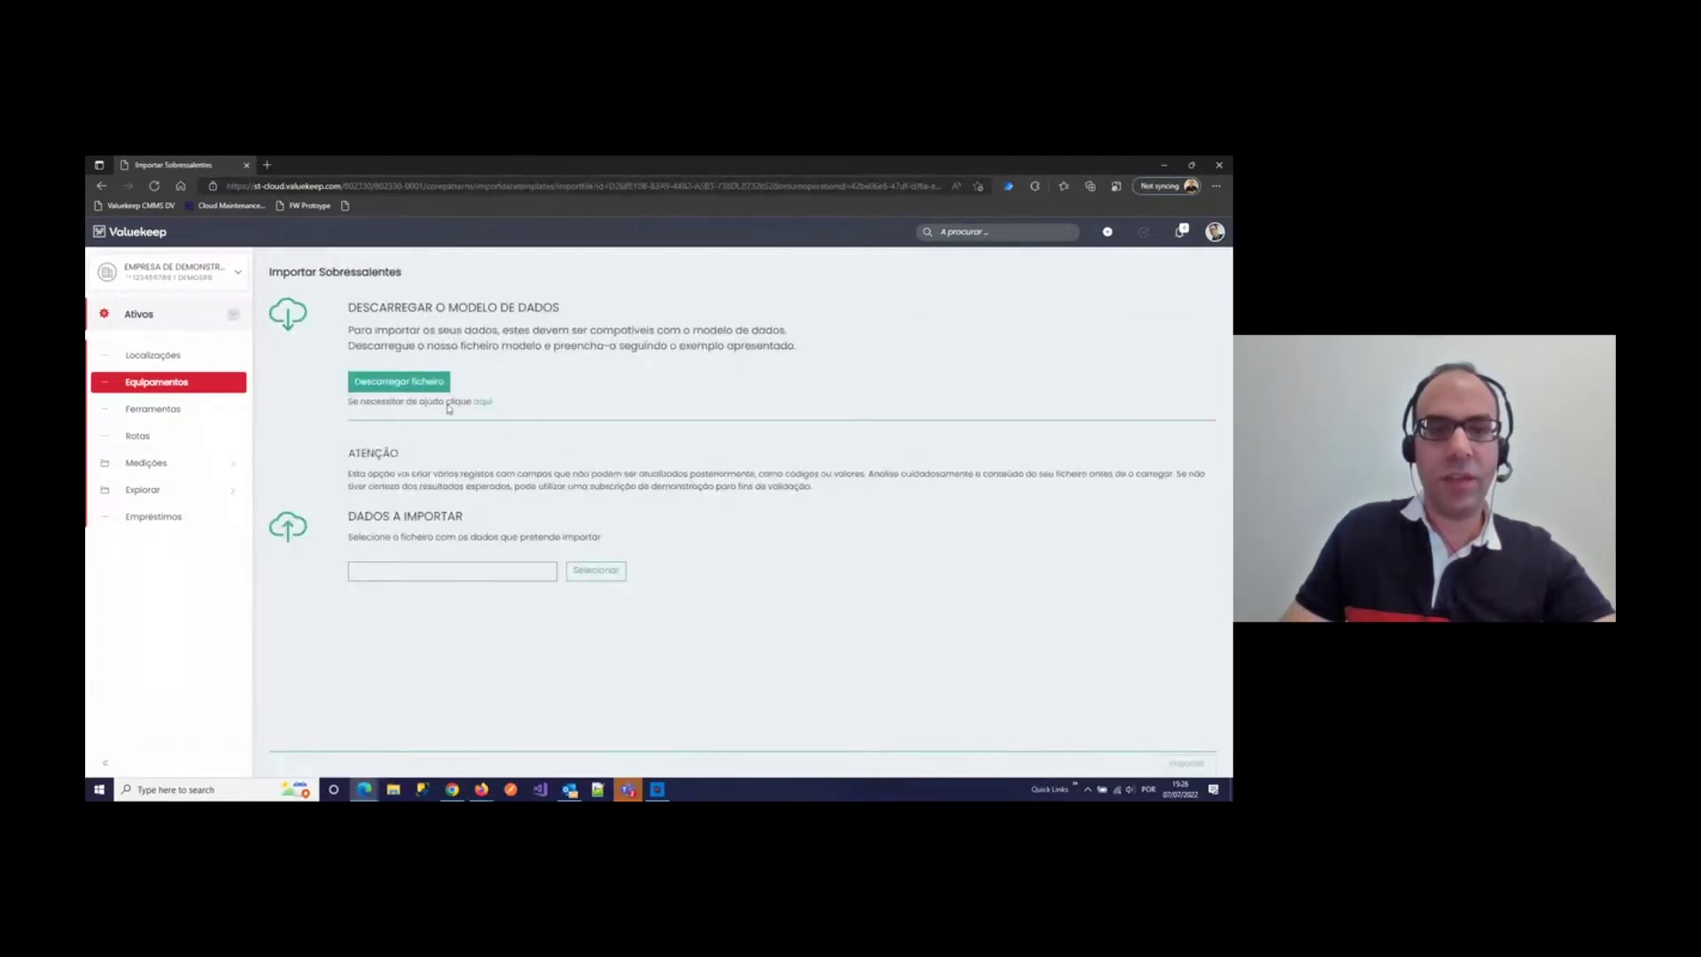
left_click(425, 382)
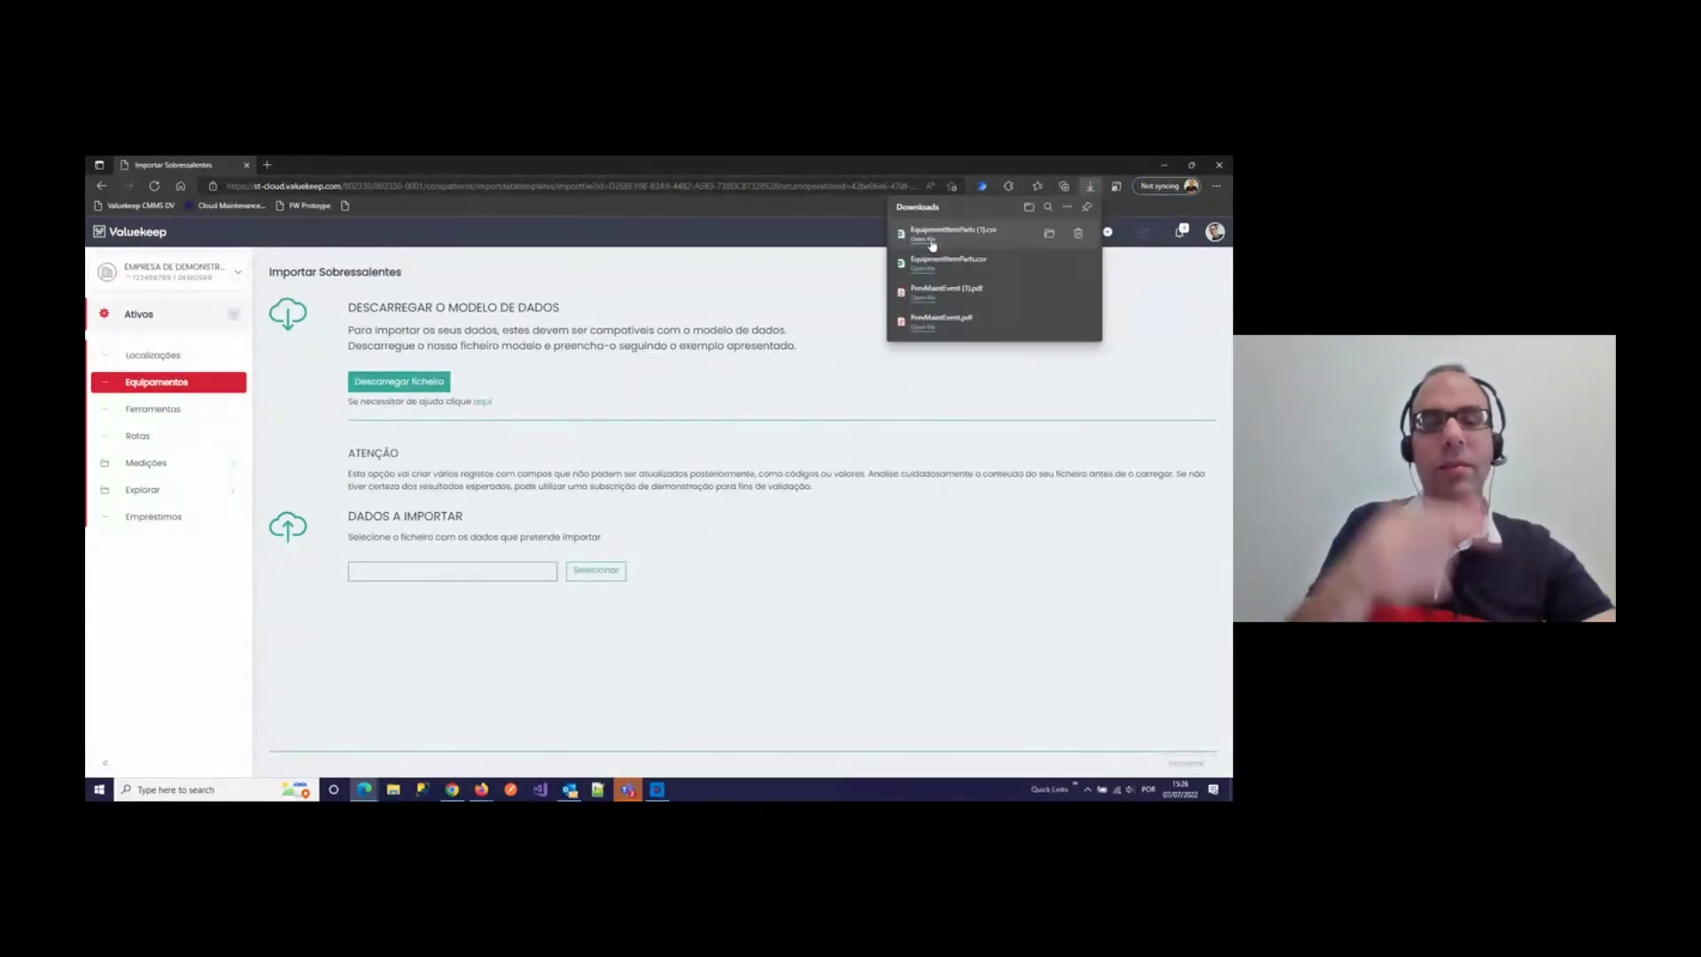
Step: Open EquipmentItemParts (1).csv in Excel, examine the sample Key, Part and Quantity rows, and return to Valuekeep
left_click(931, 245)
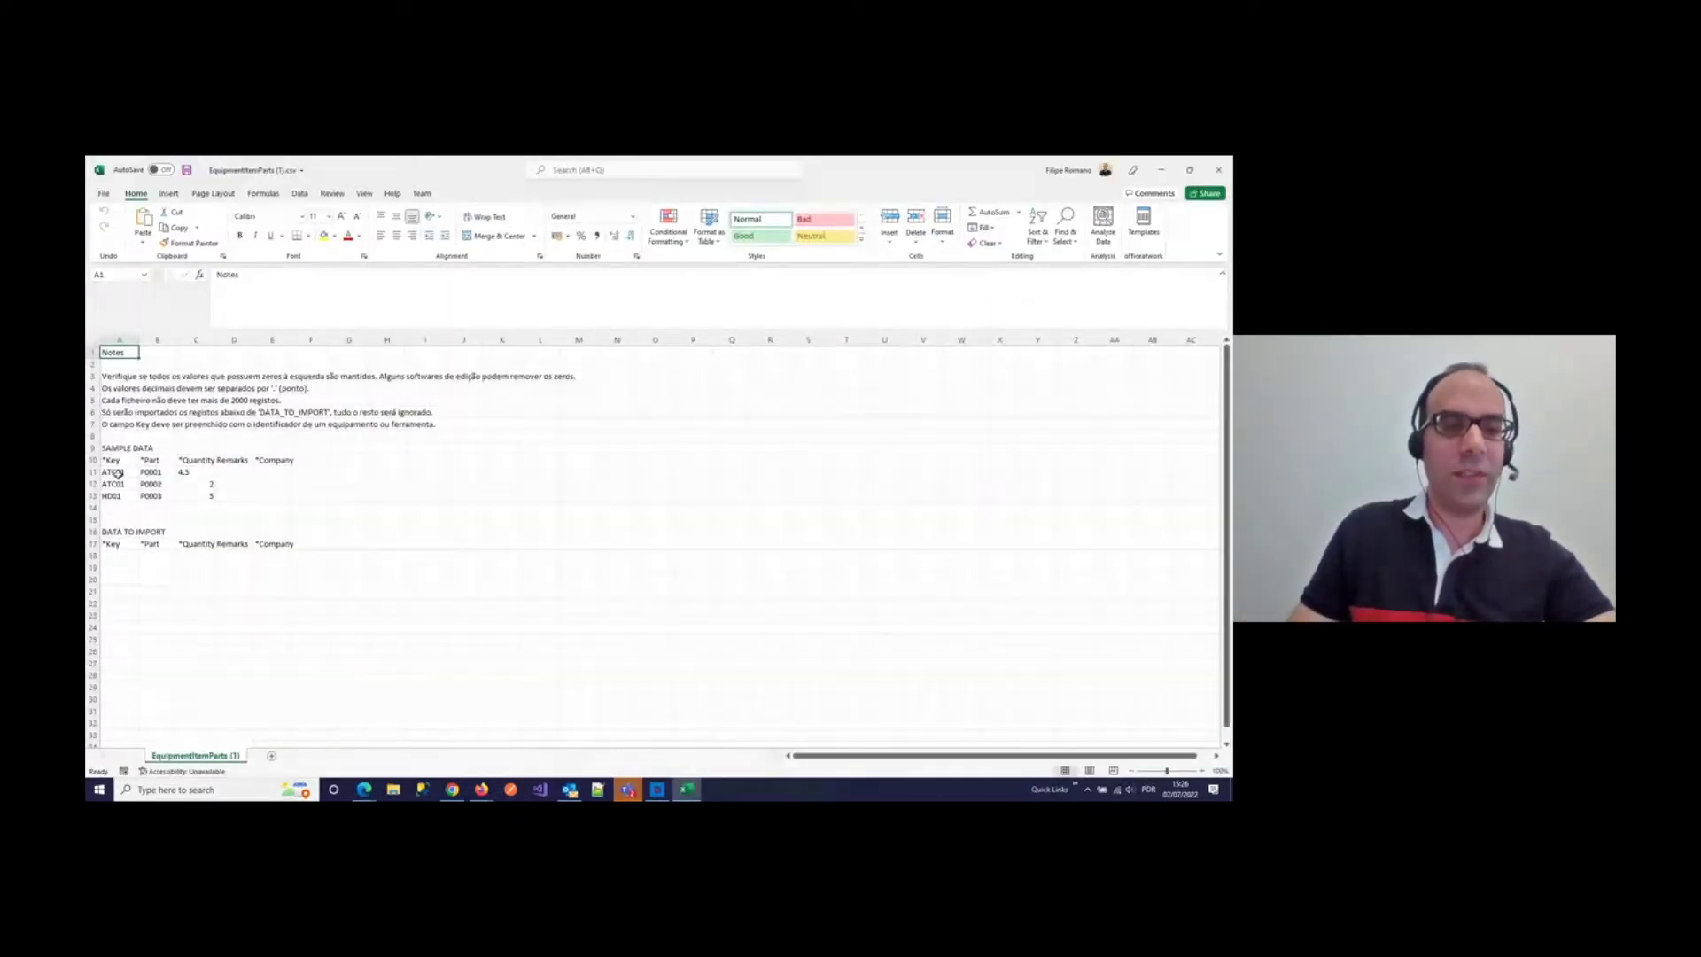
left_click_drag(124, 470, 168, 501)
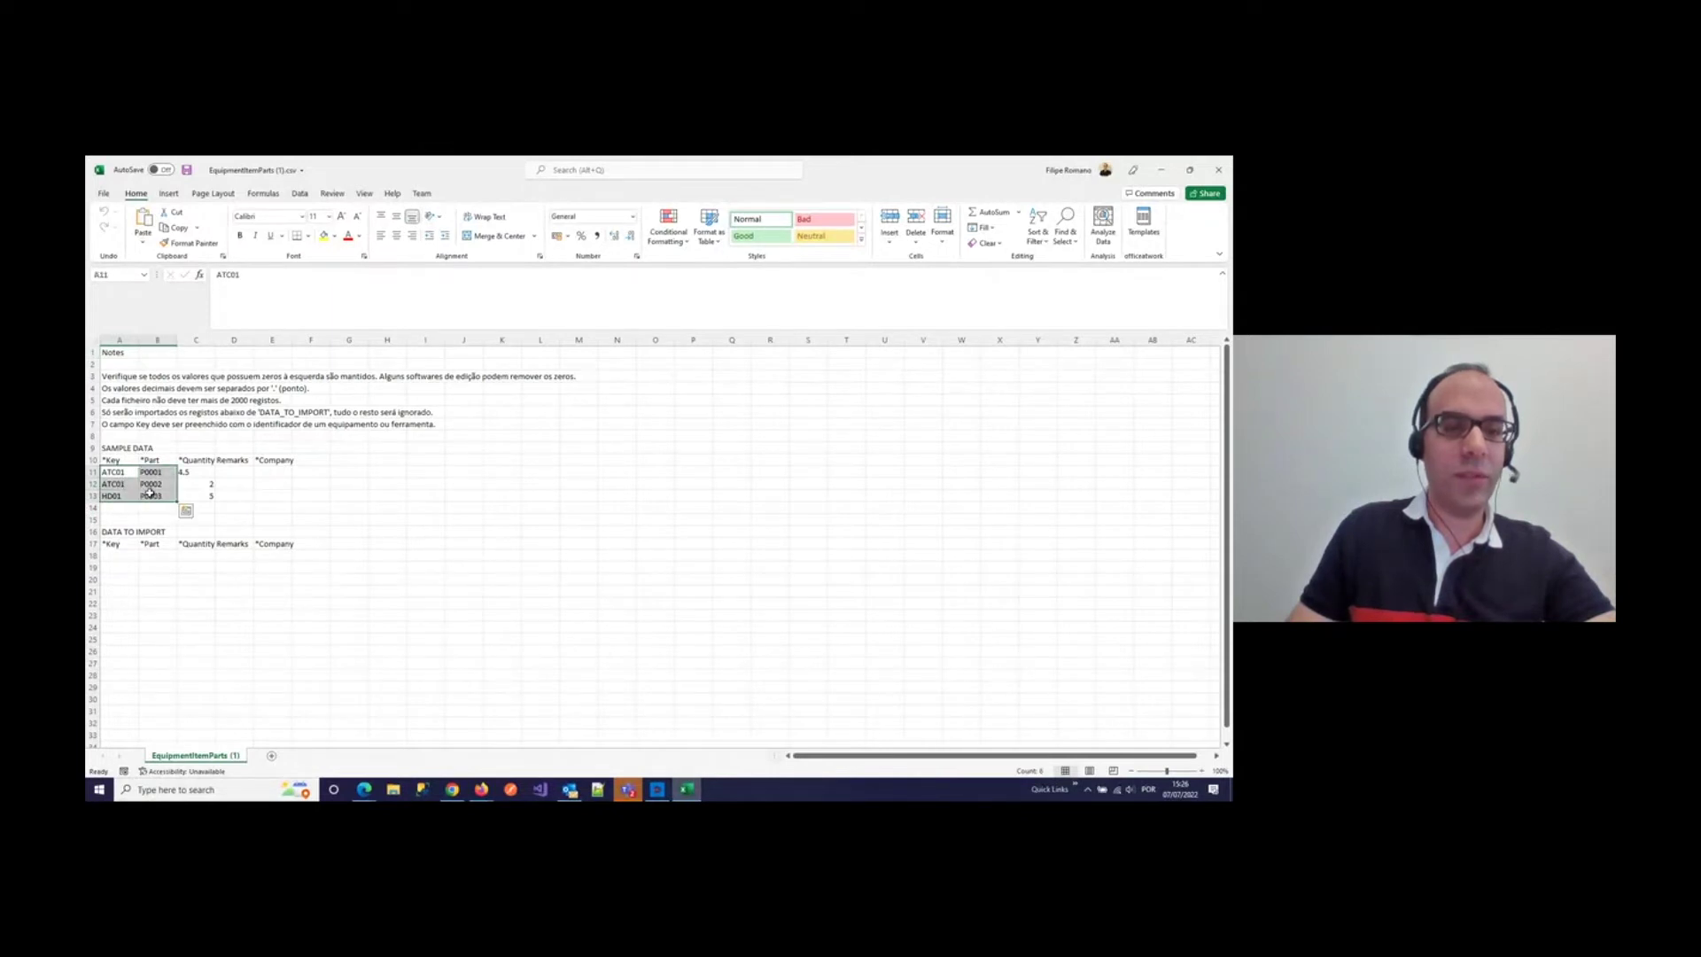
left_click(146, 509)
left_click(115, 498)
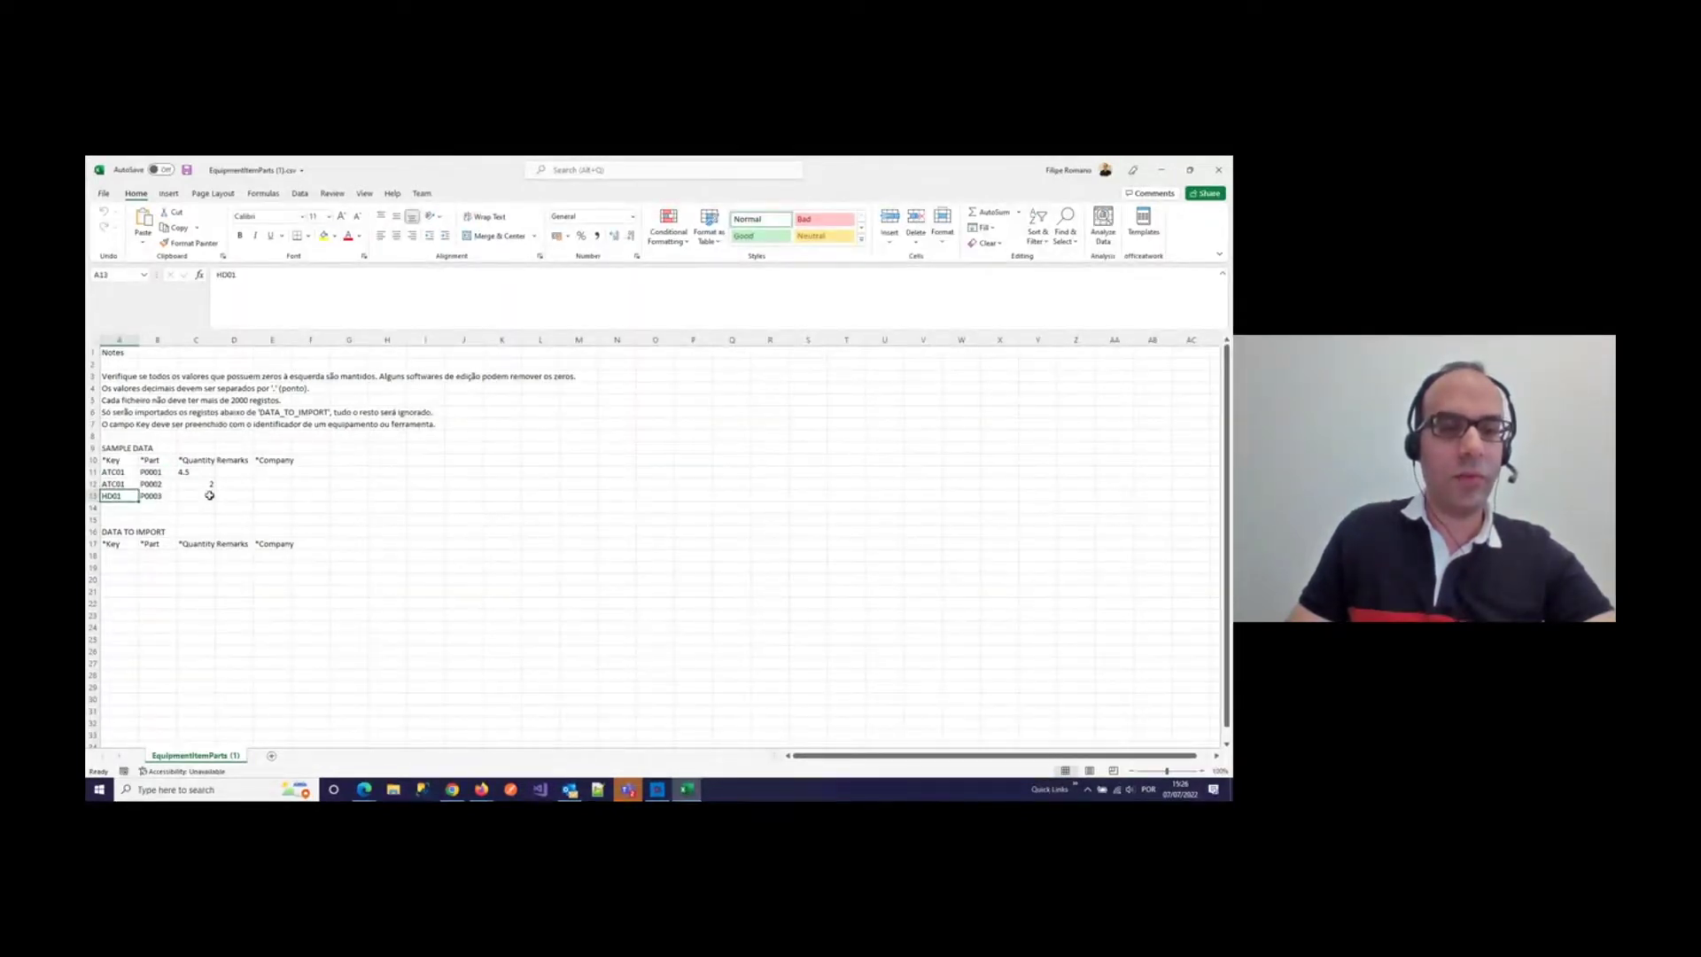
left_click(185, 498)
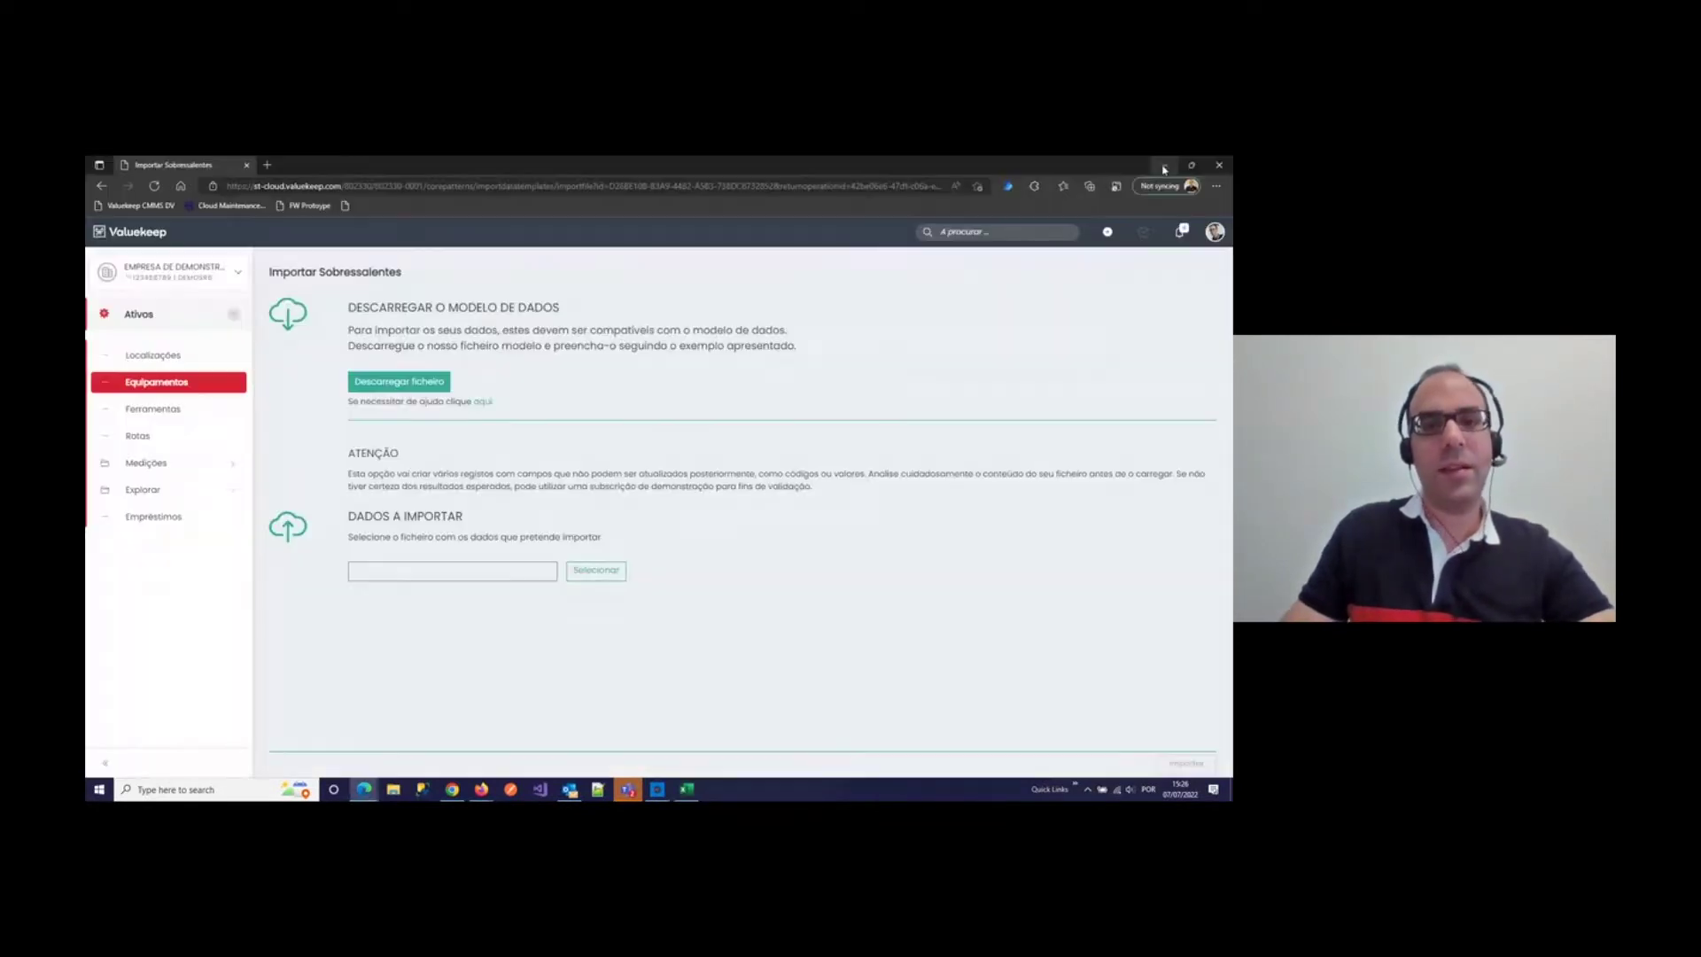
left_click(1162, 169)
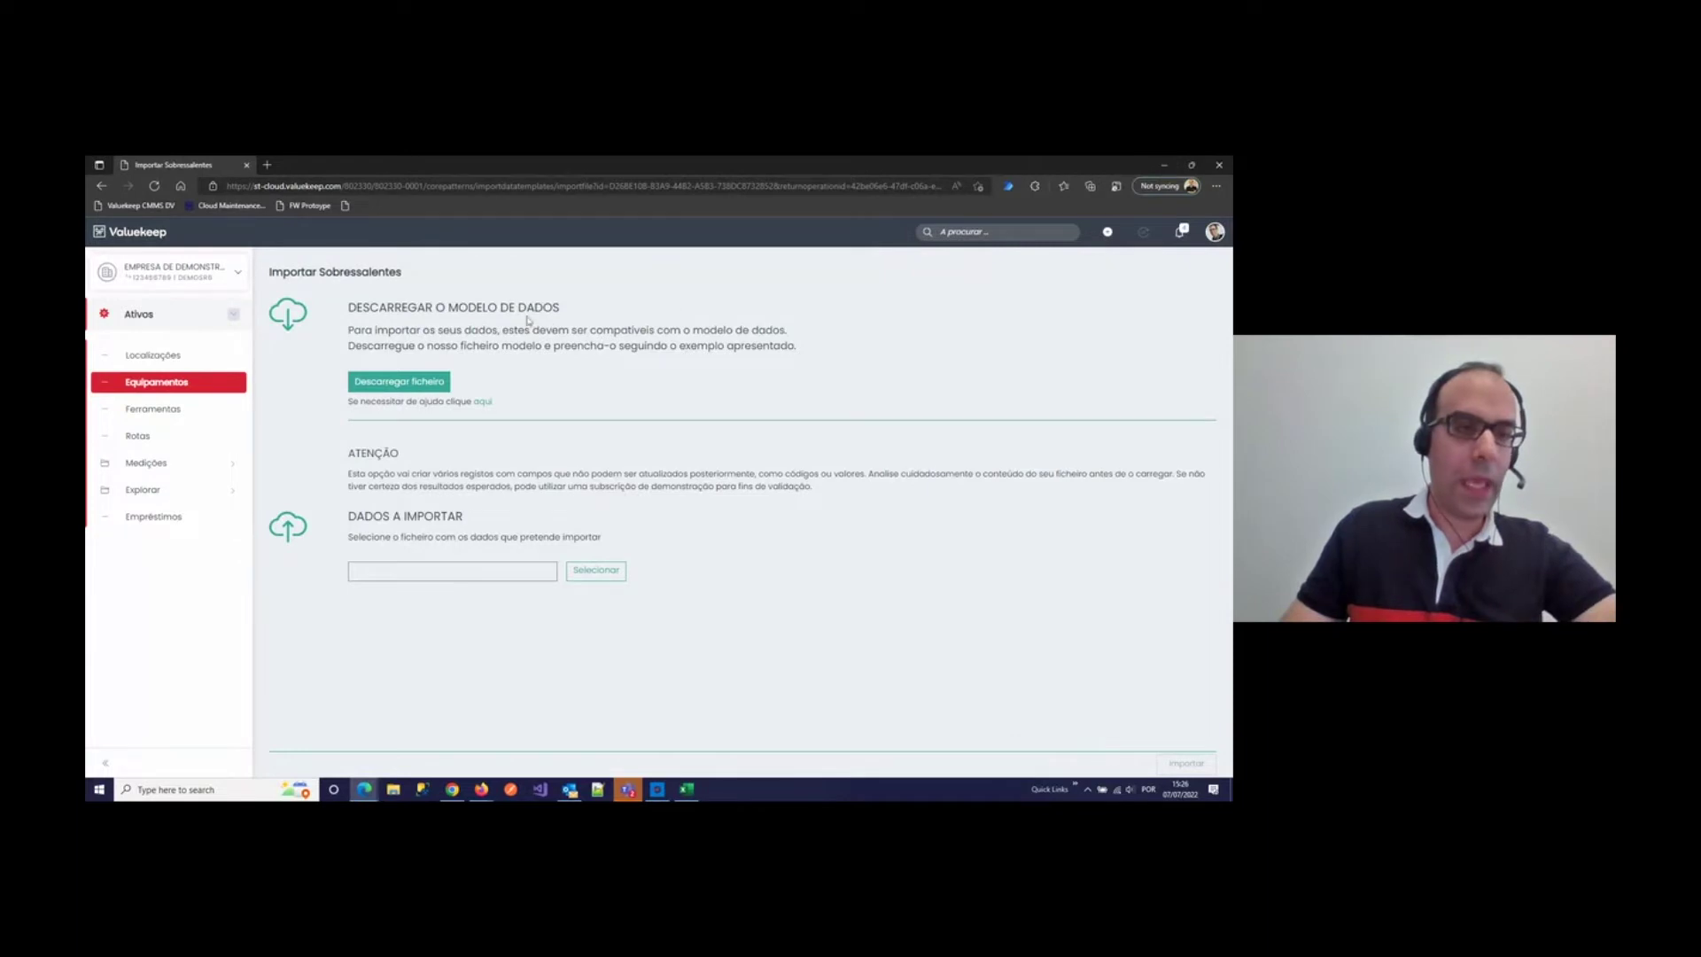
Step: List the Sobressalentes under Explorar in Ativos and filter them by Abaixo de Stock
left_click(174, 383)
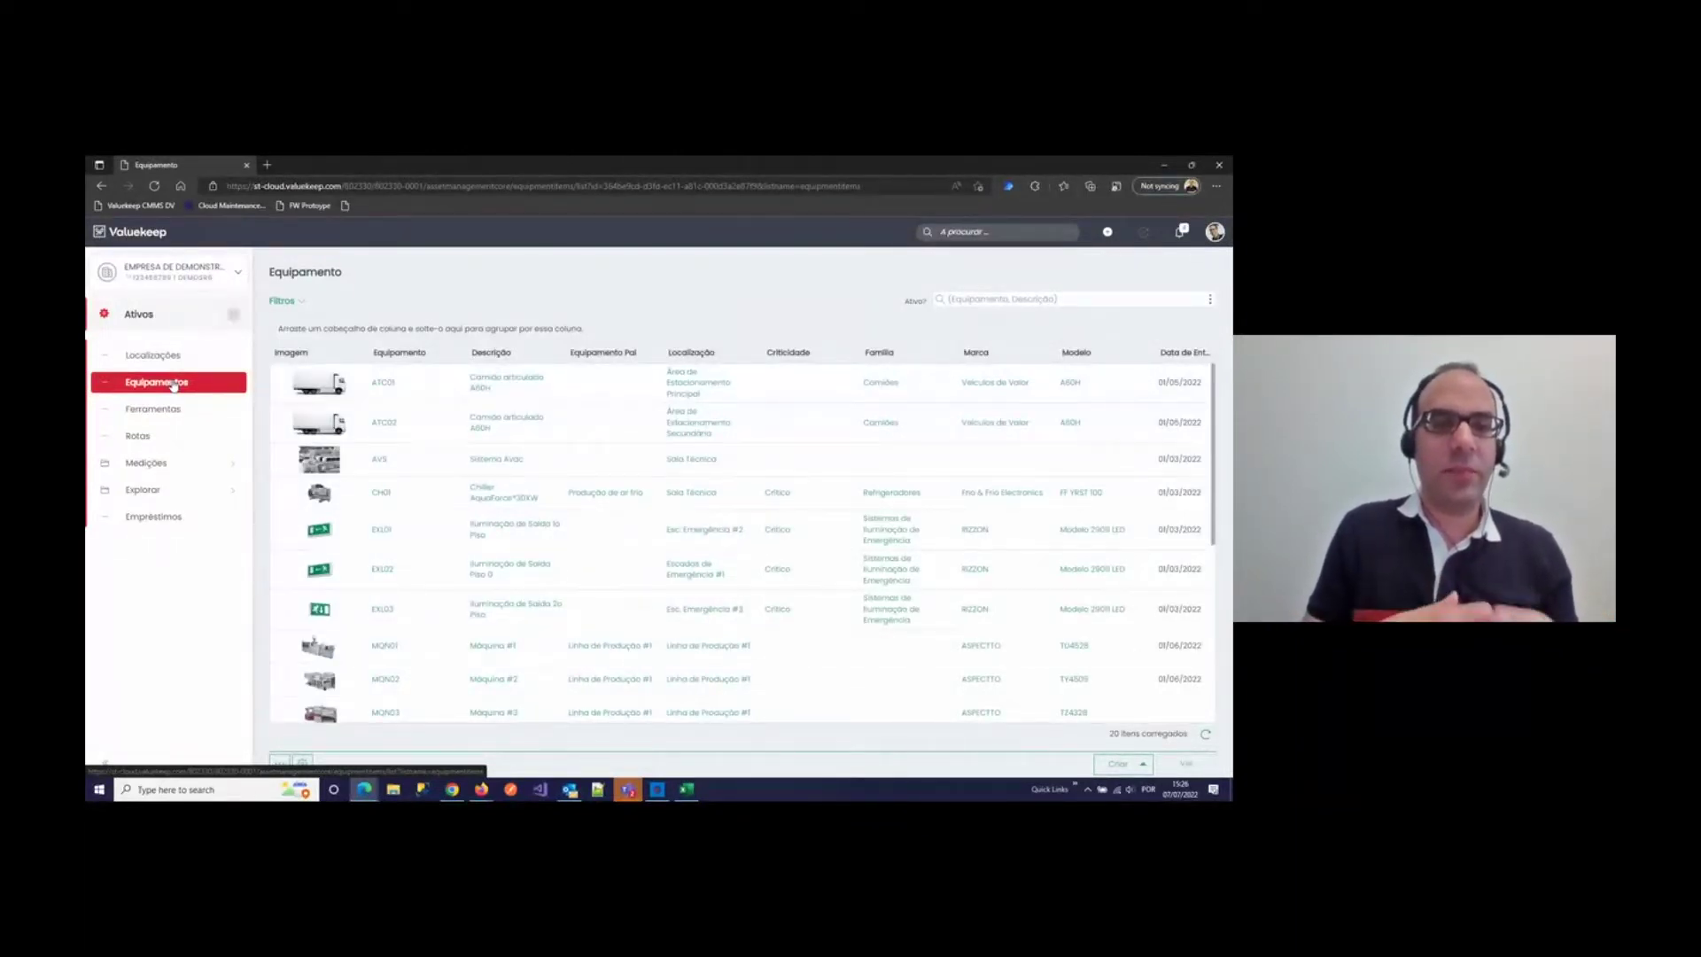
left_click(163, 494)
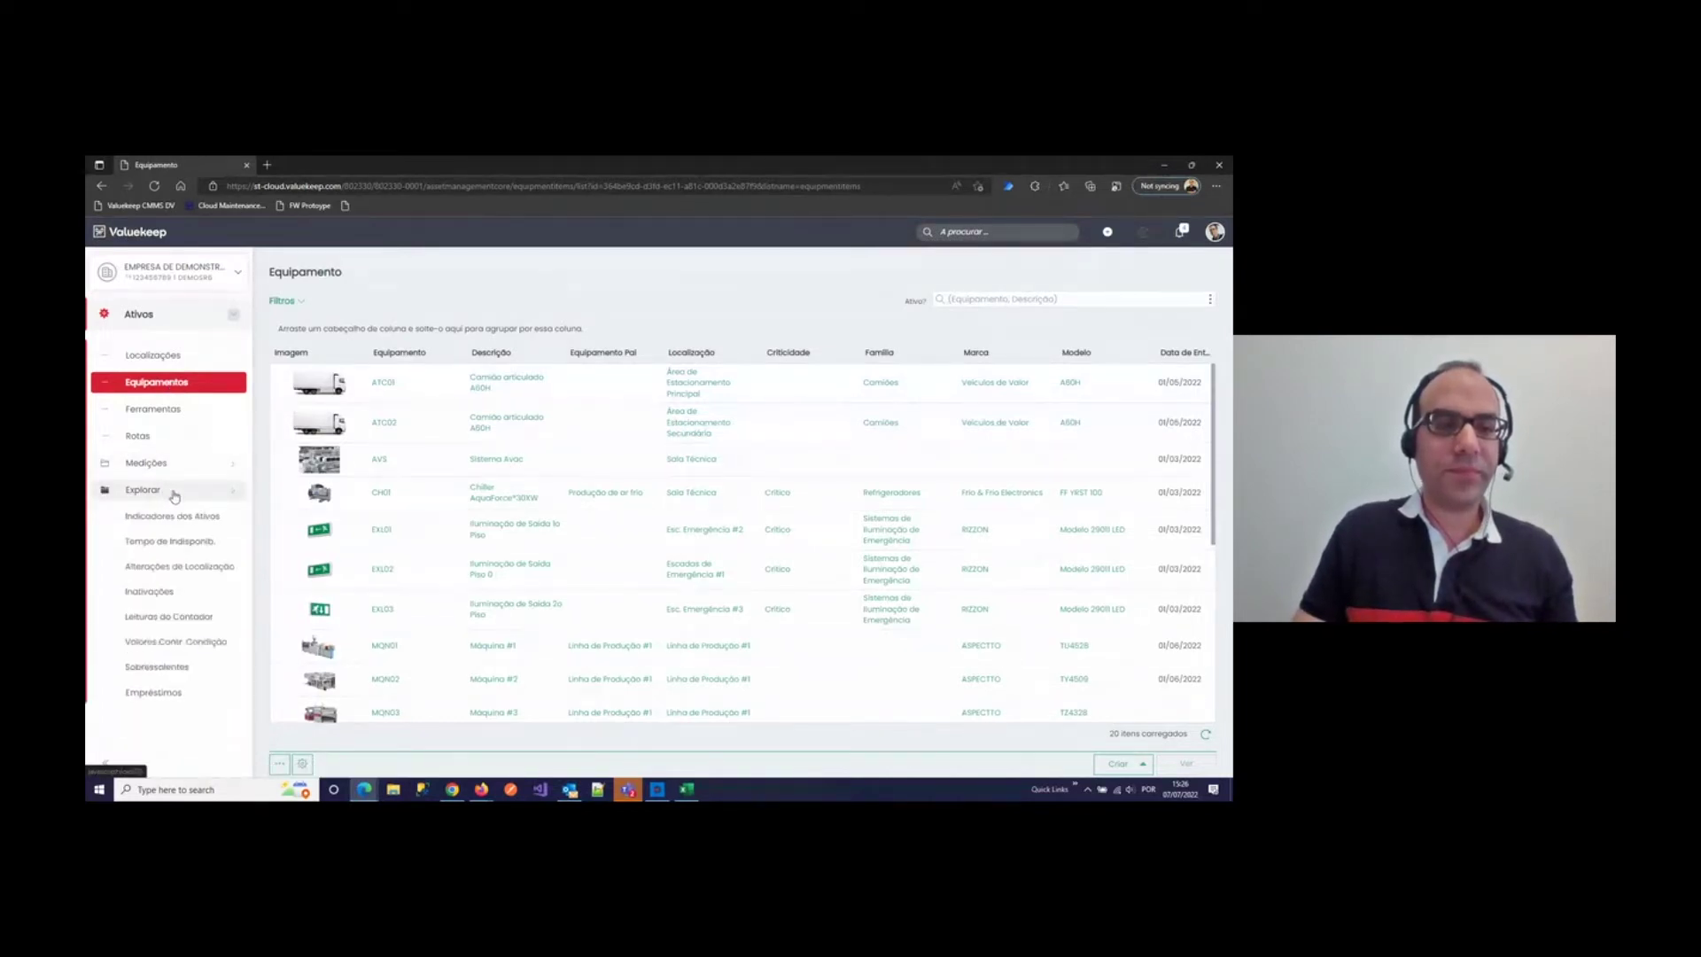
left_click(159, 669)
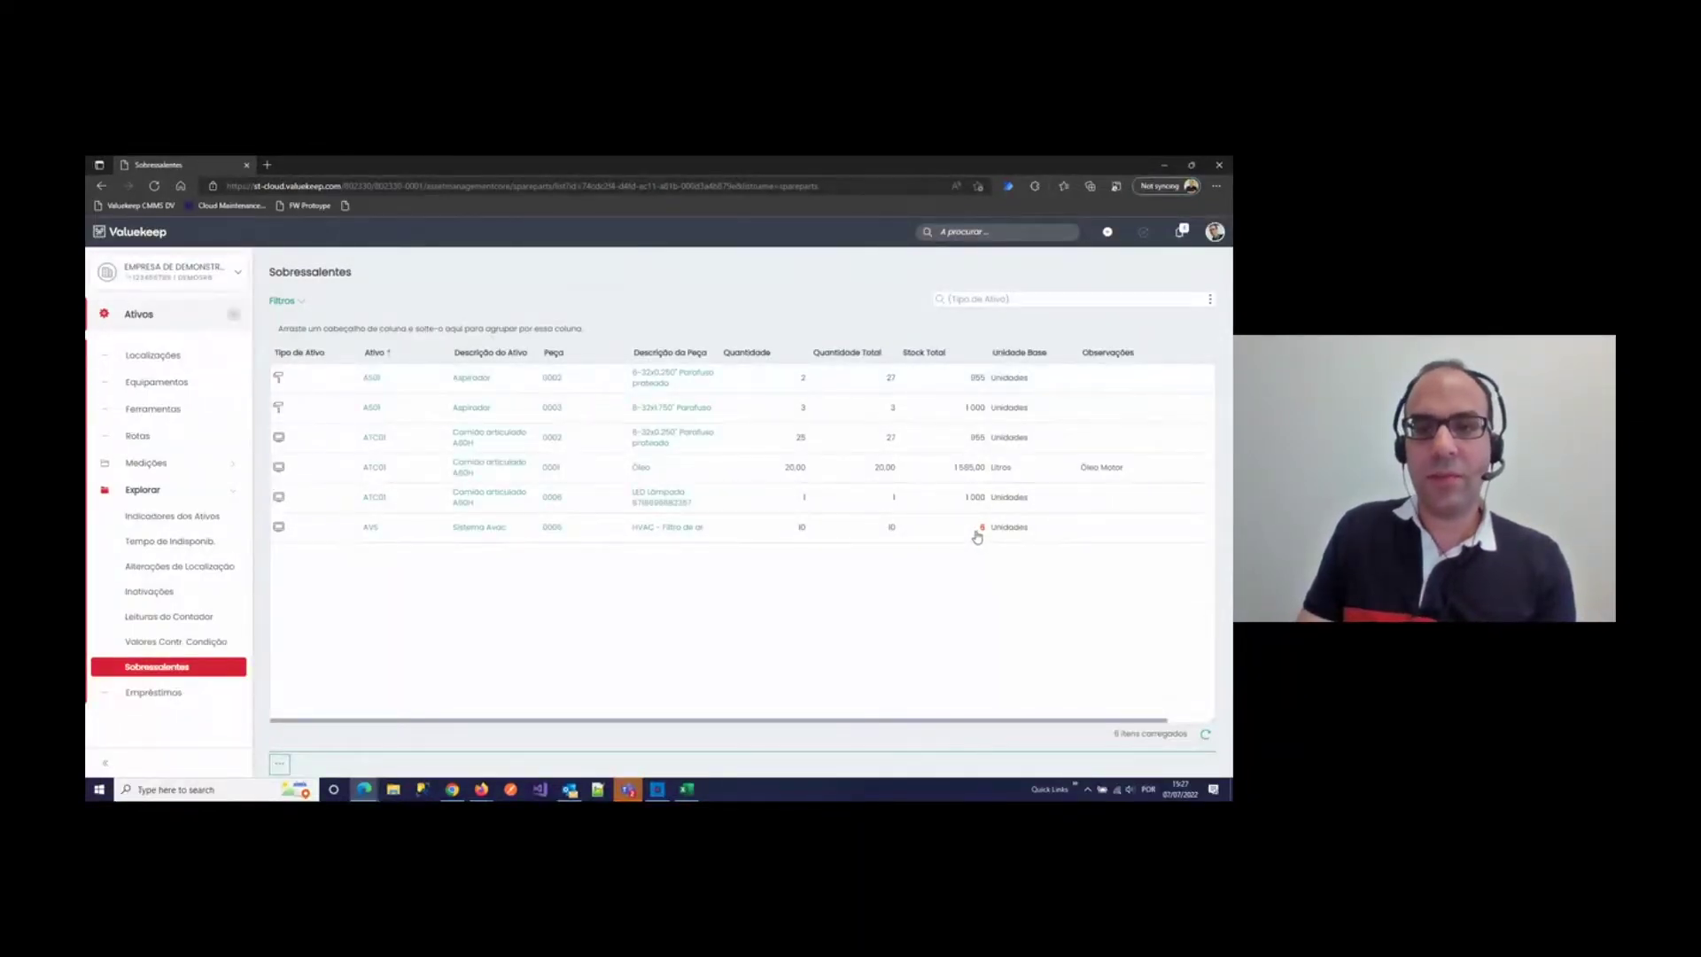
left_click(284, 301)
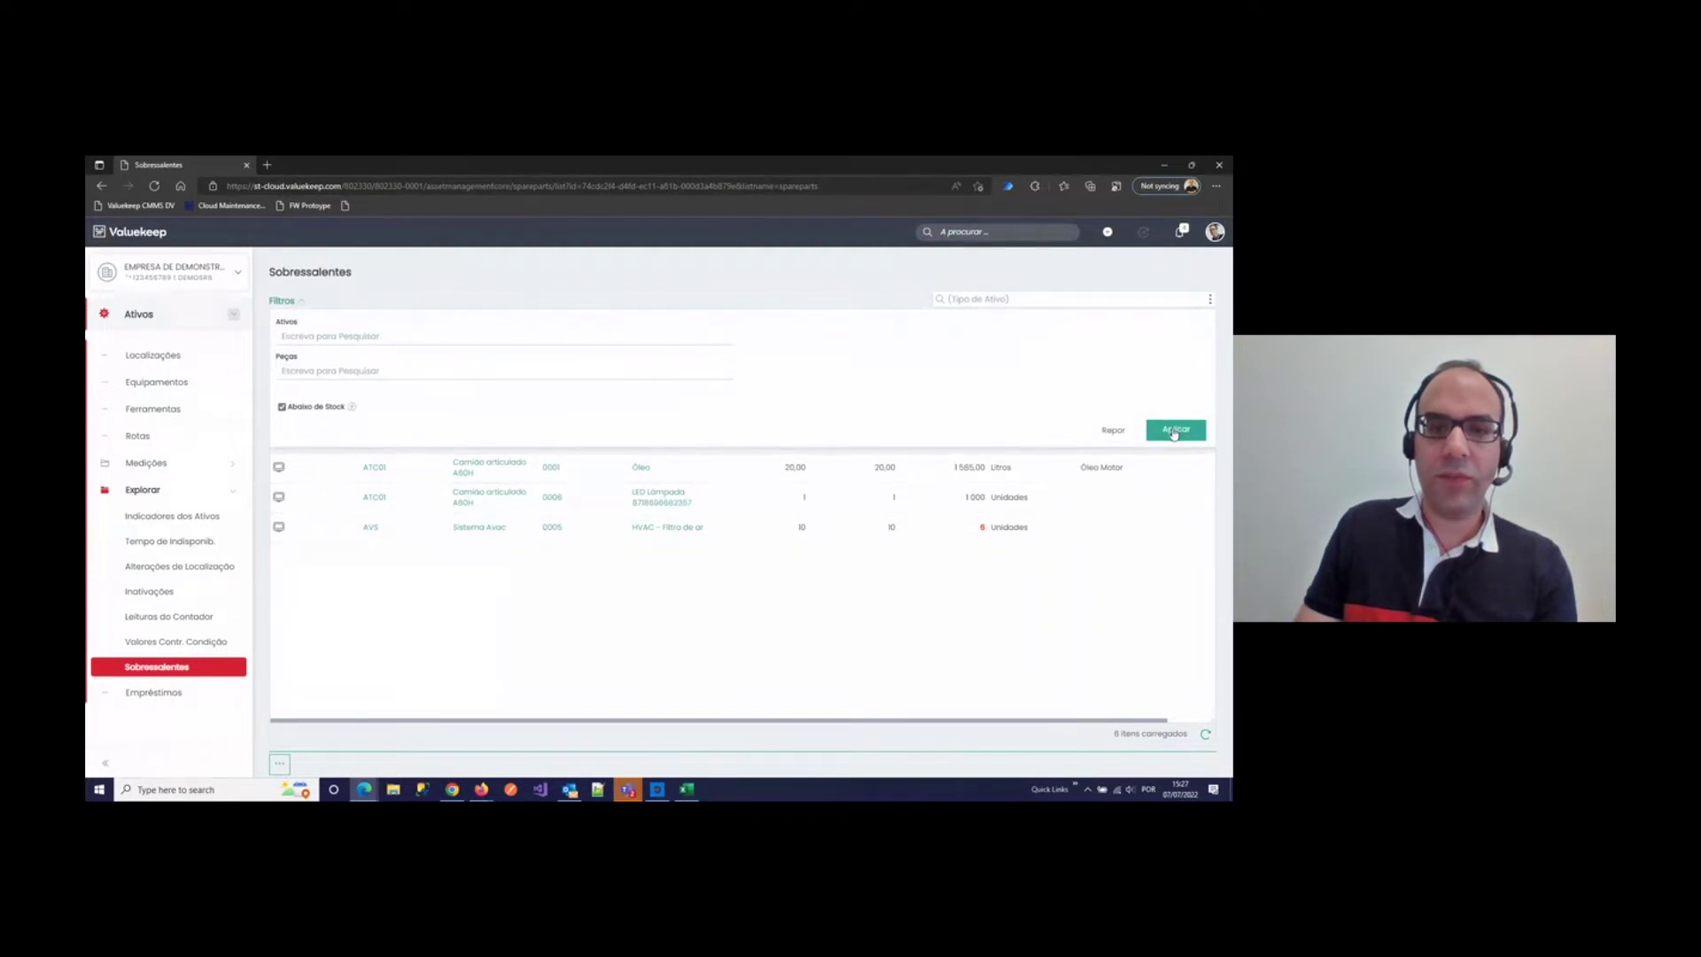
left_click(1175, 429)
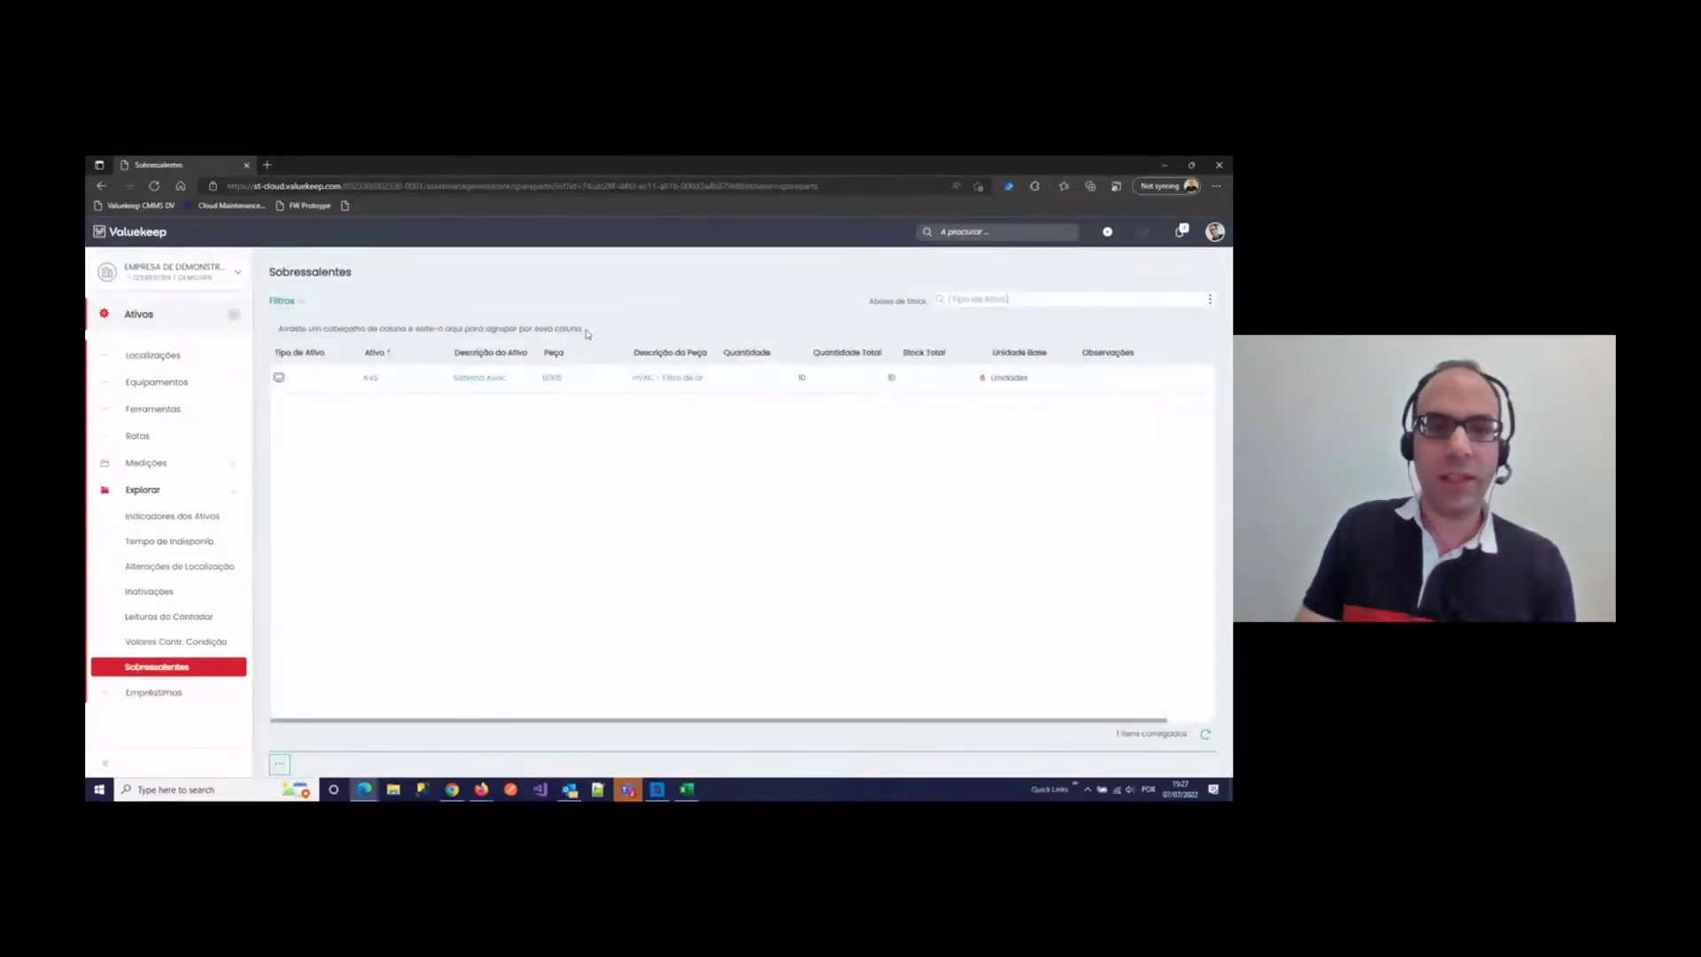
Step: Turn off the Abaixo de Stock filter and filter the Sobressalentes list by asset ATC01
left_click(299, 303)
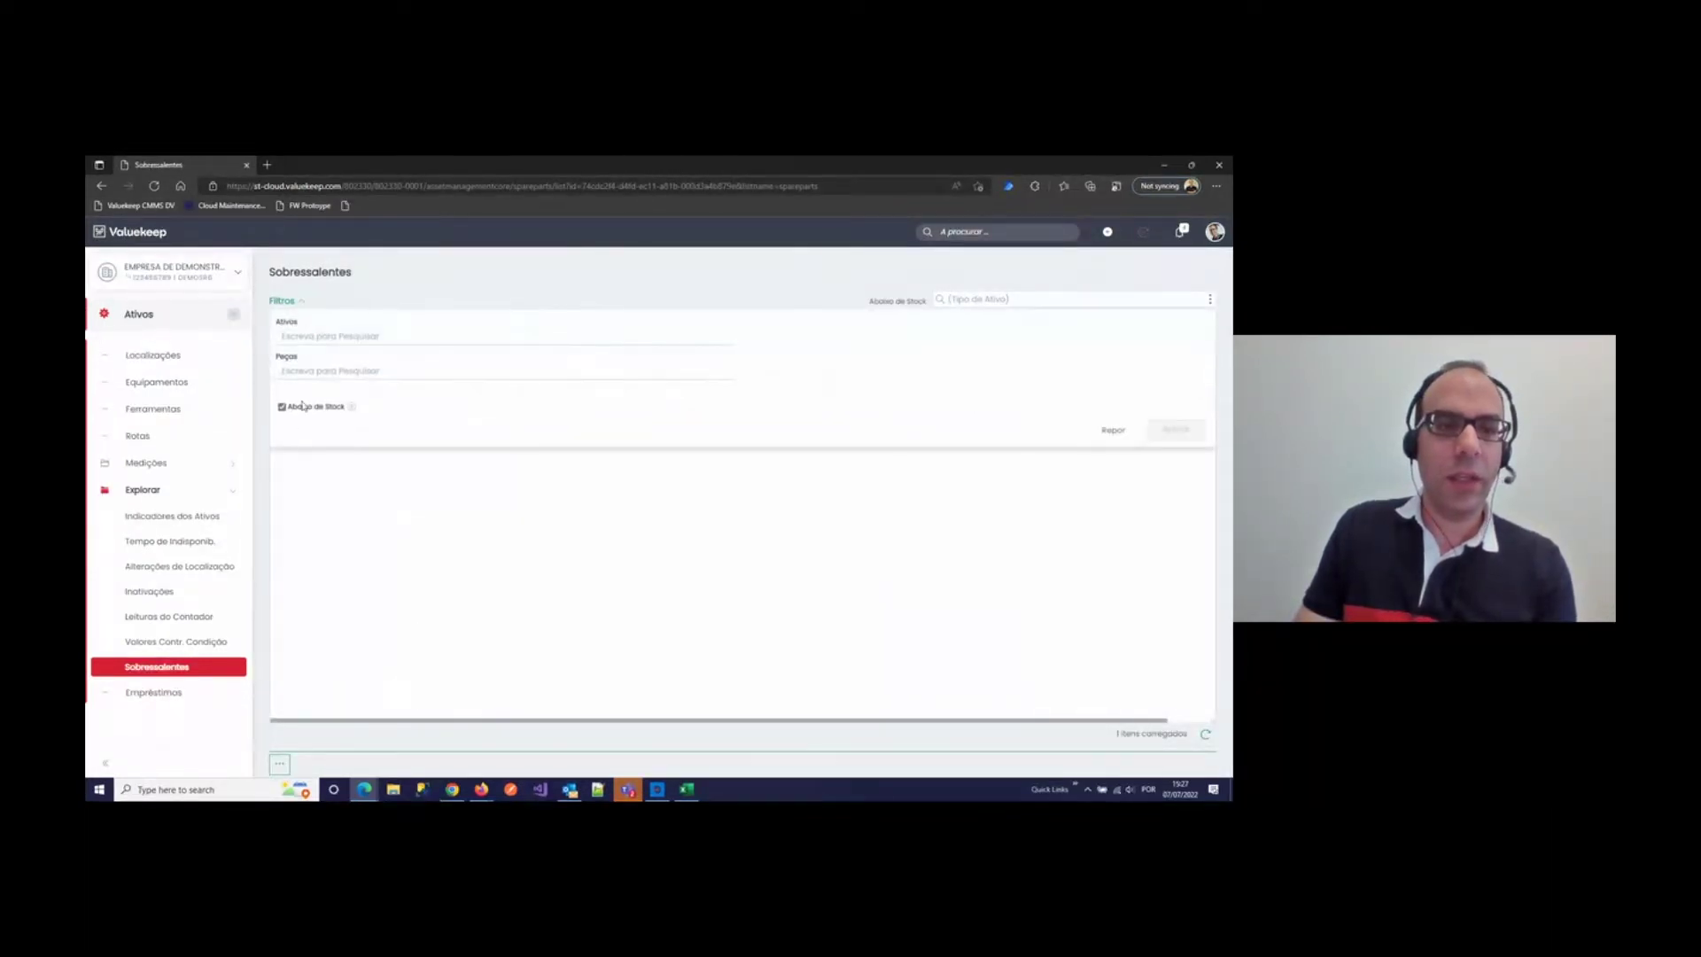
left_click(282, 407)
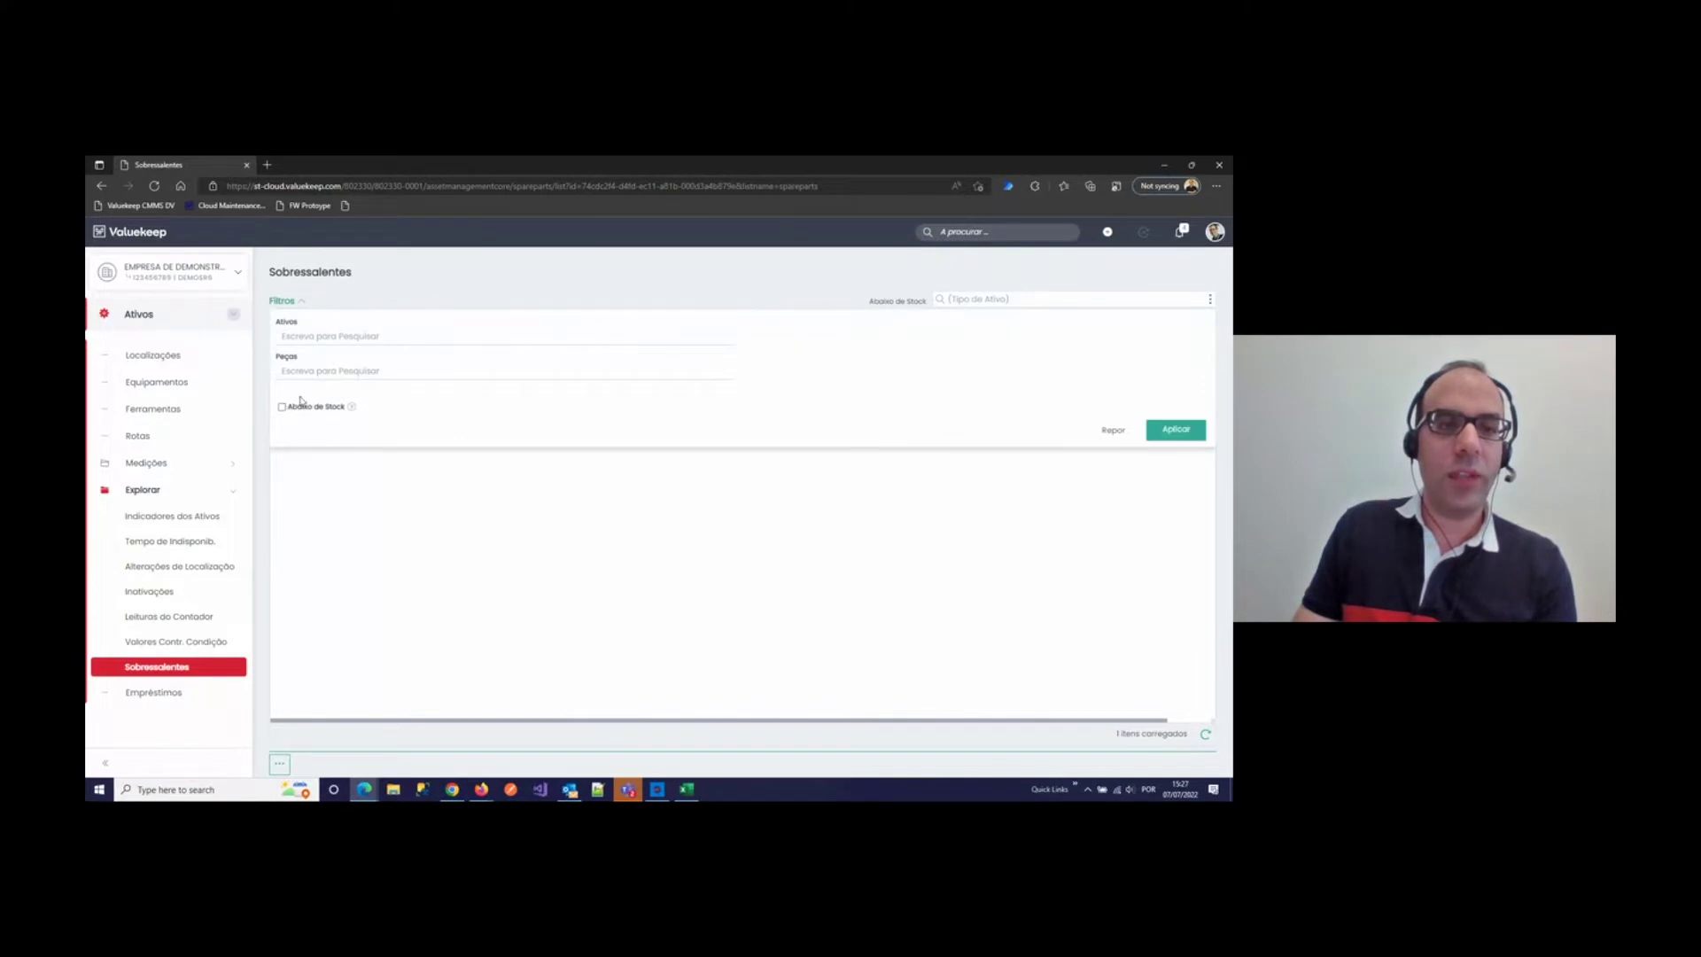
left_click(318, 338)
type("at")
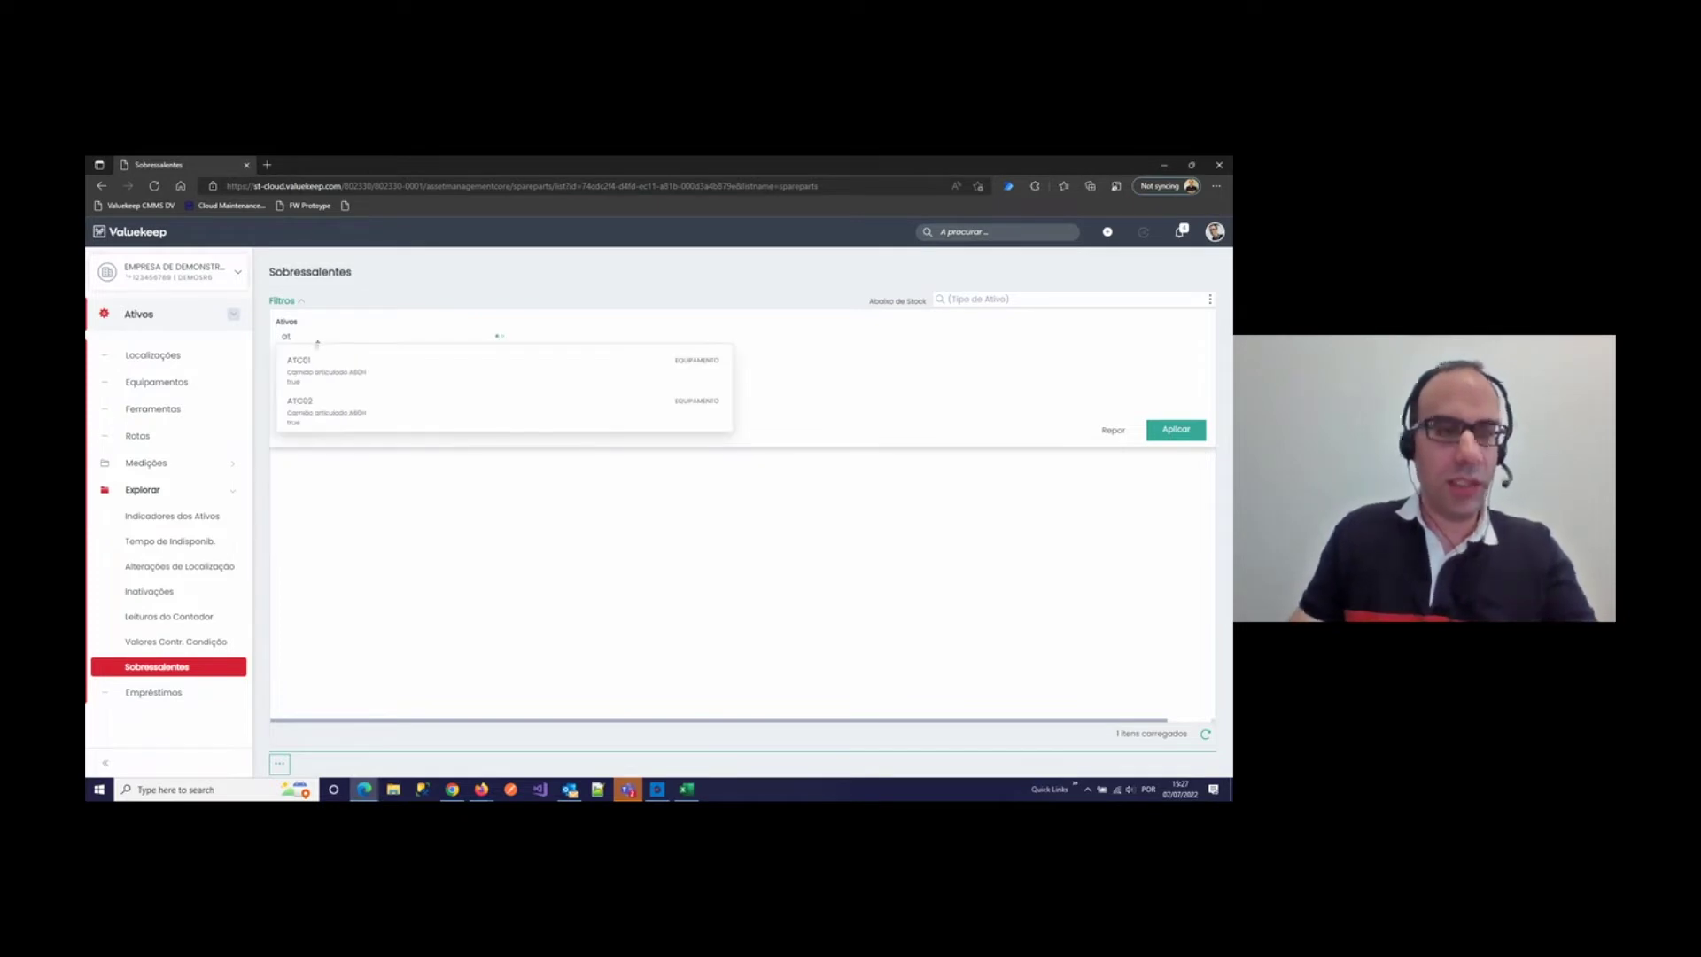
left_click(336, 363)
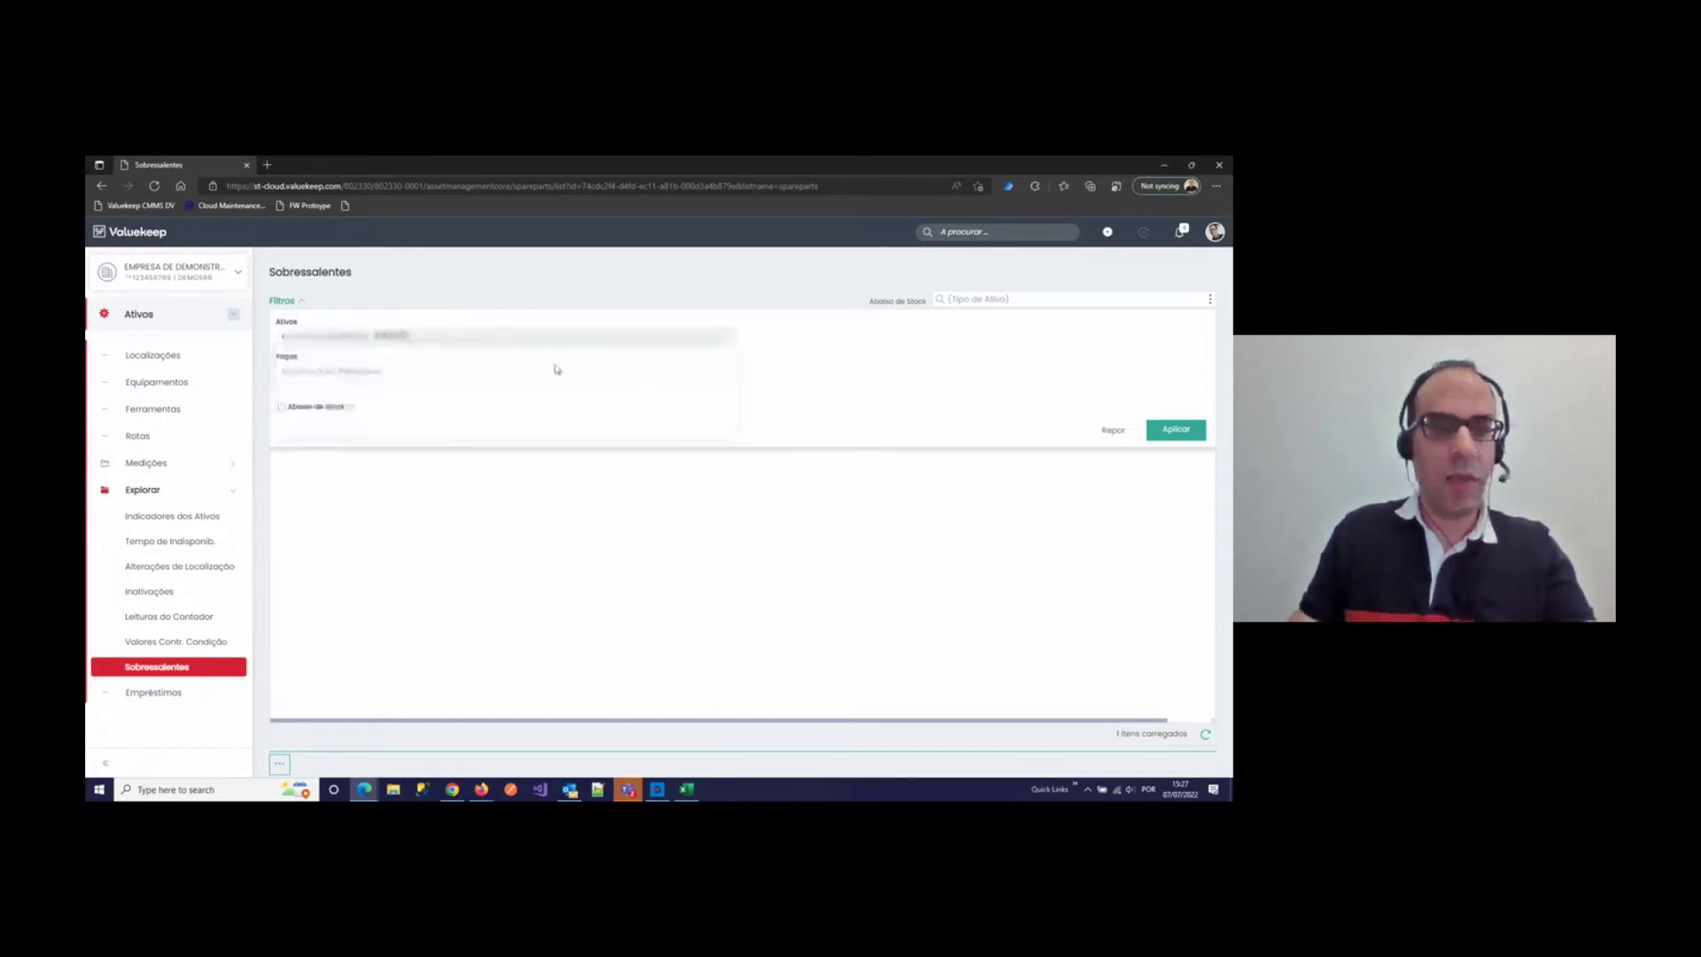
left_click(1165, 431)
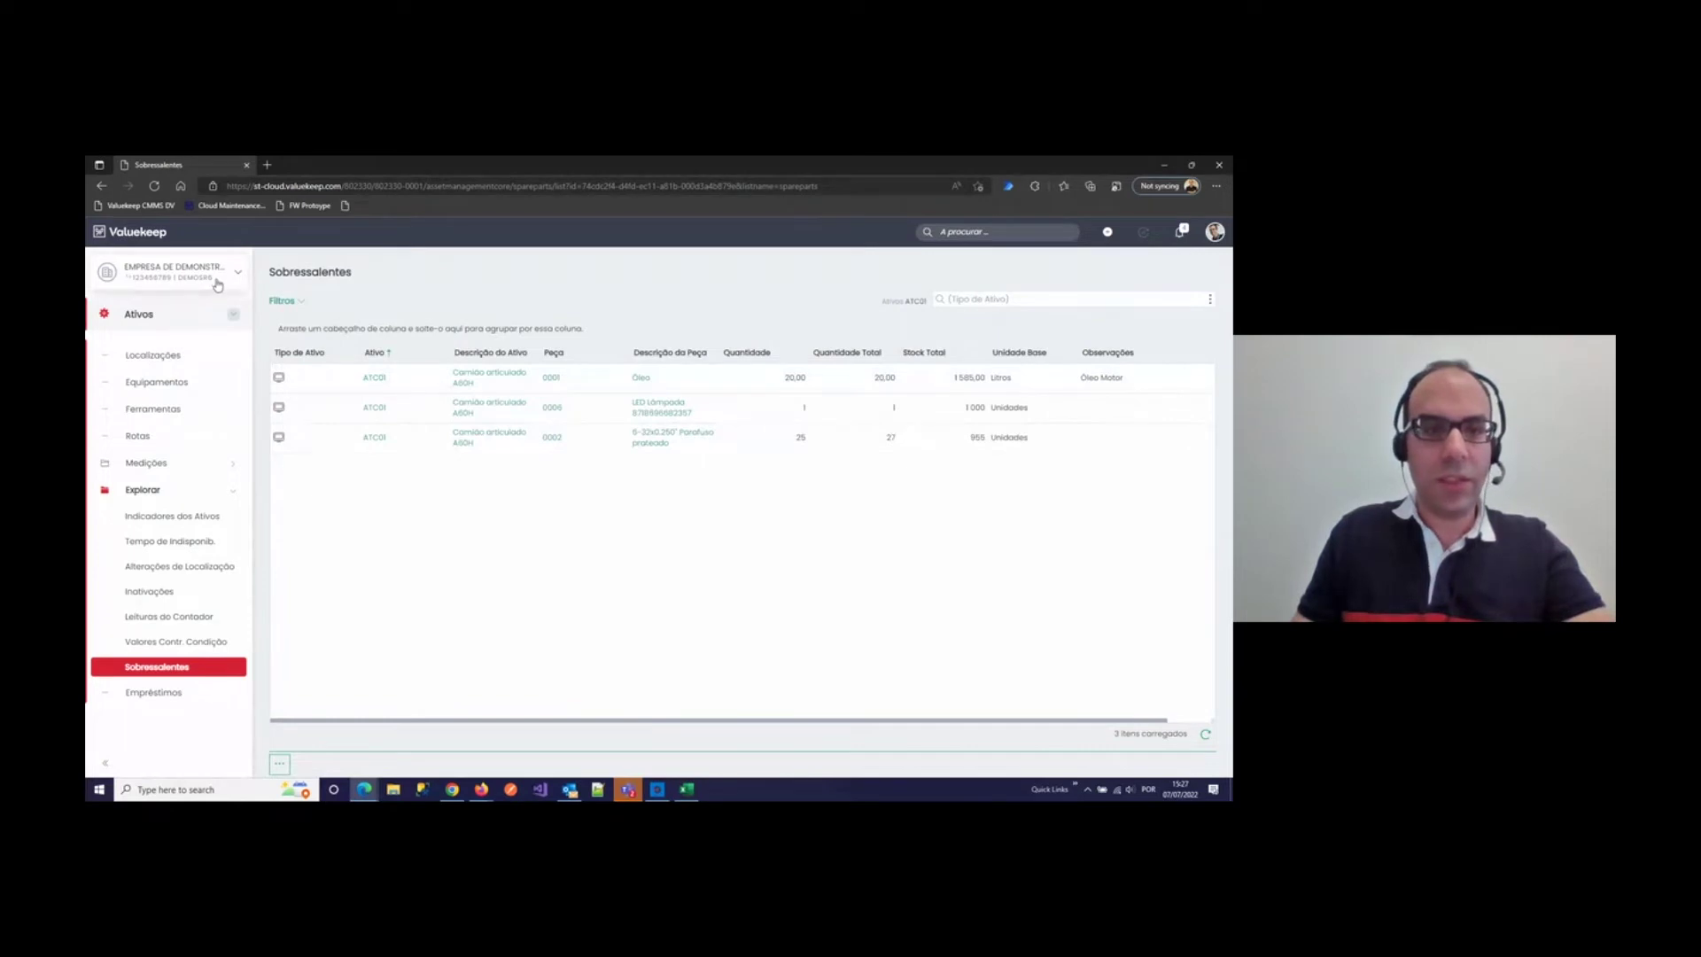
Step: Replace the asset filter on the Sobressalentes list with part 0002, Parafuso prateado
left_click(283, 301)
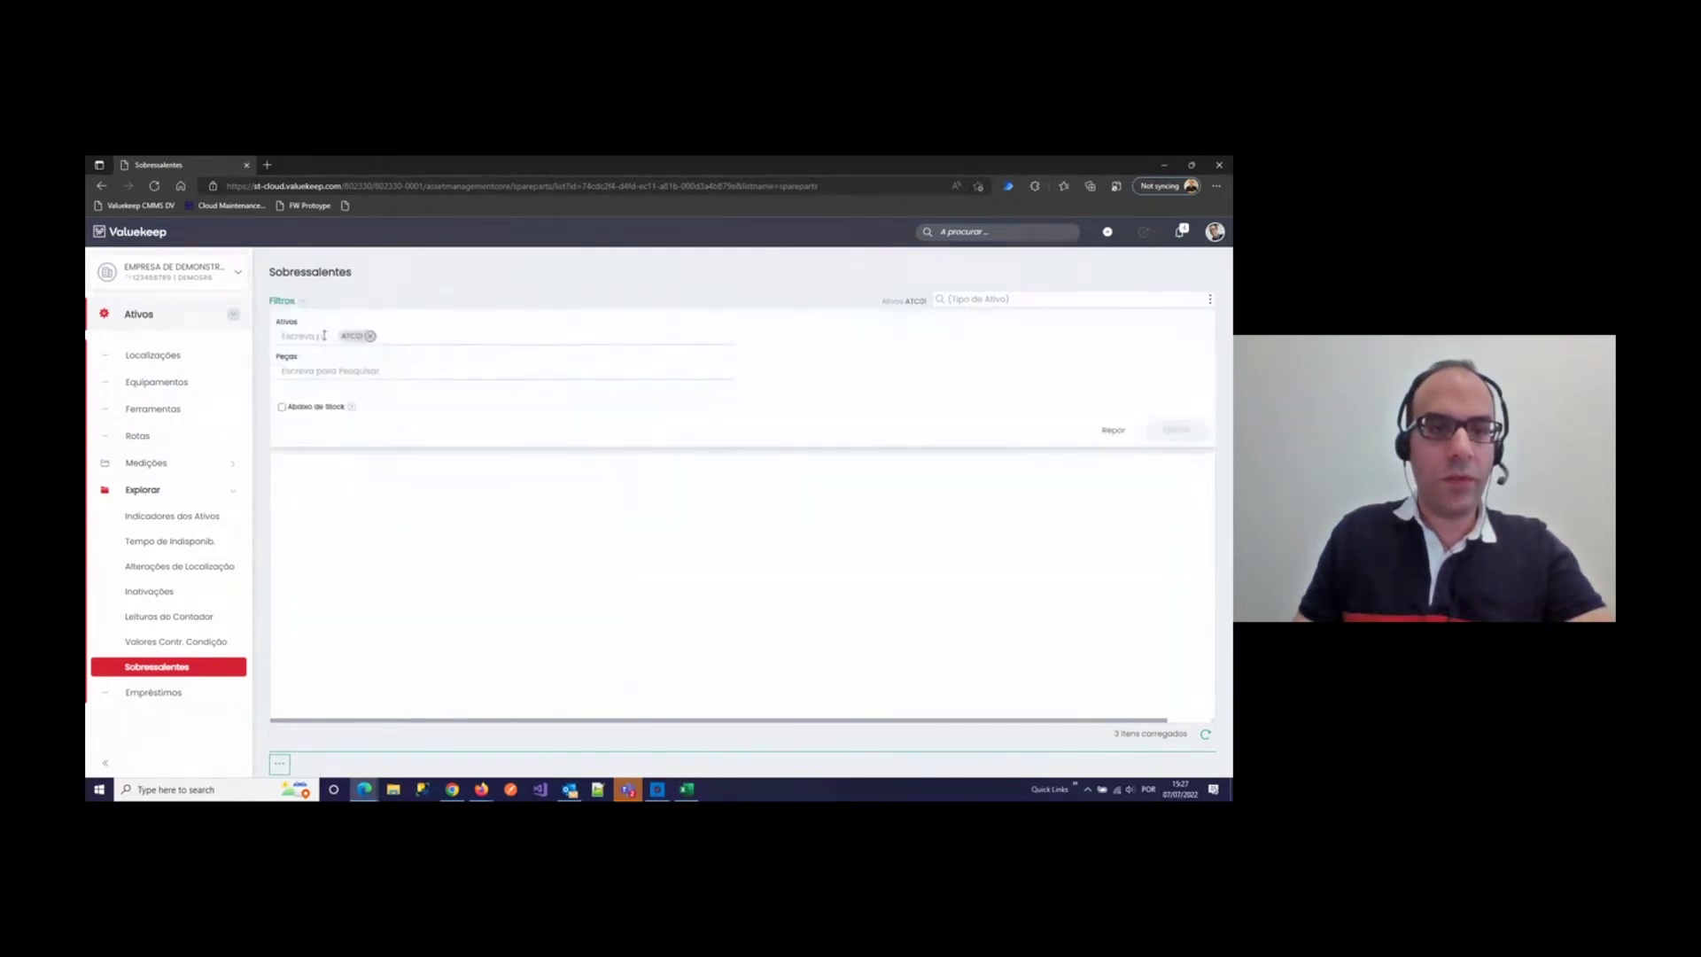
left_click(370, 337)
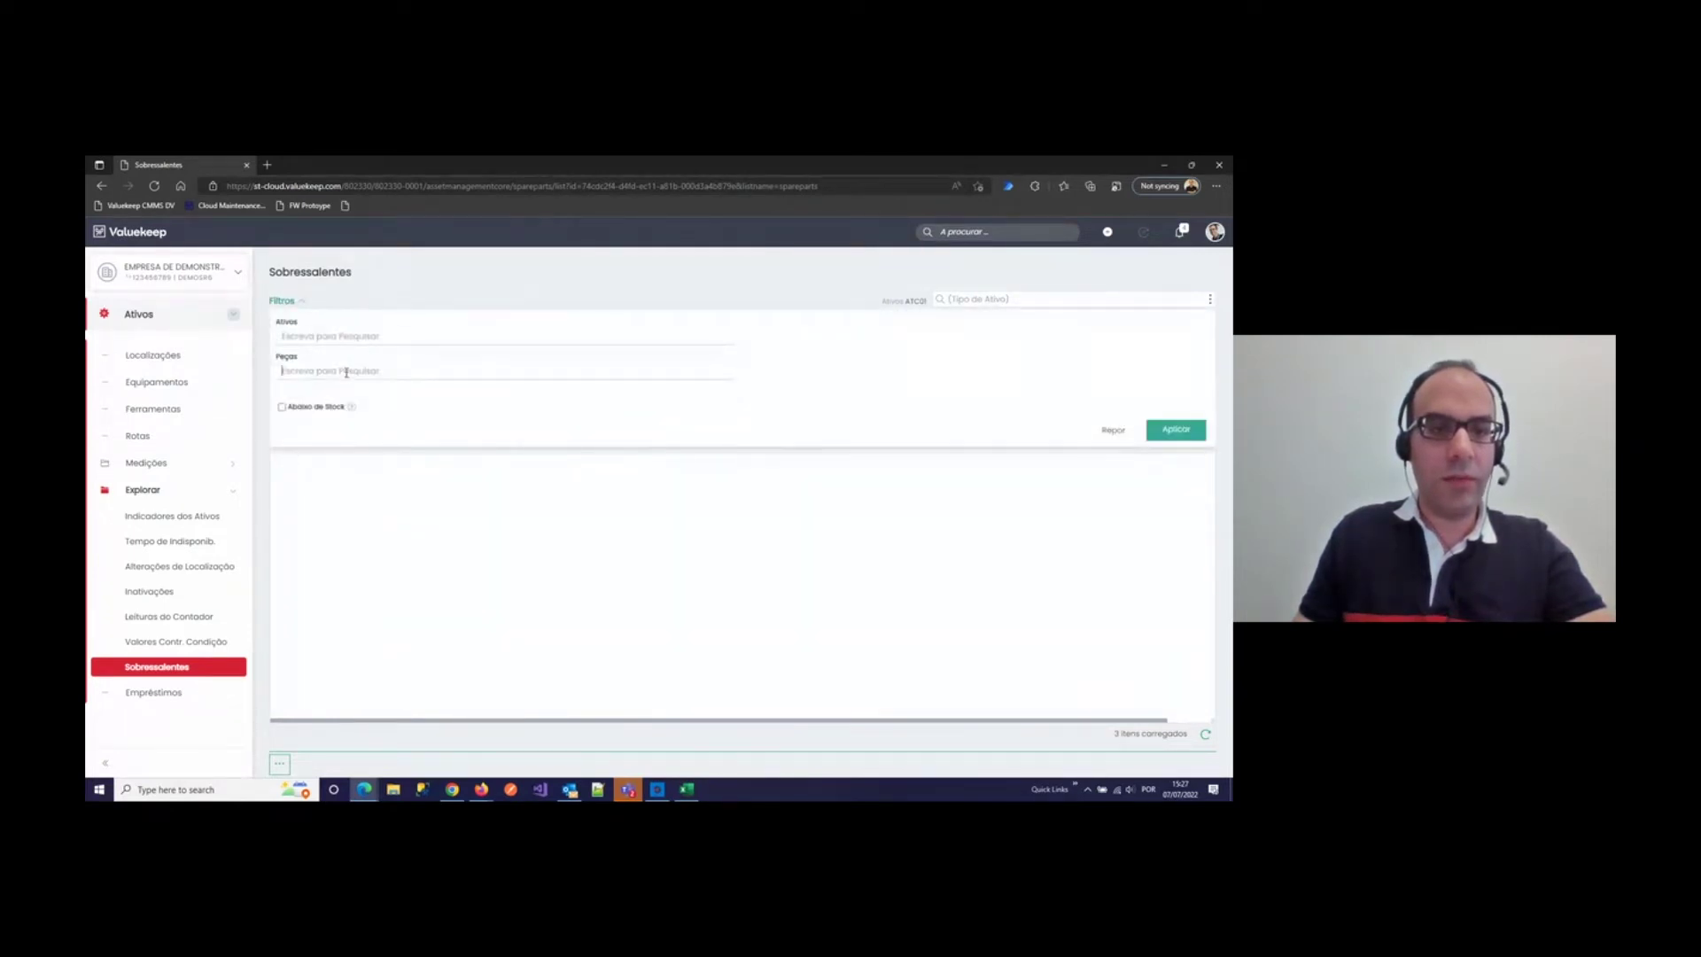
type("6")
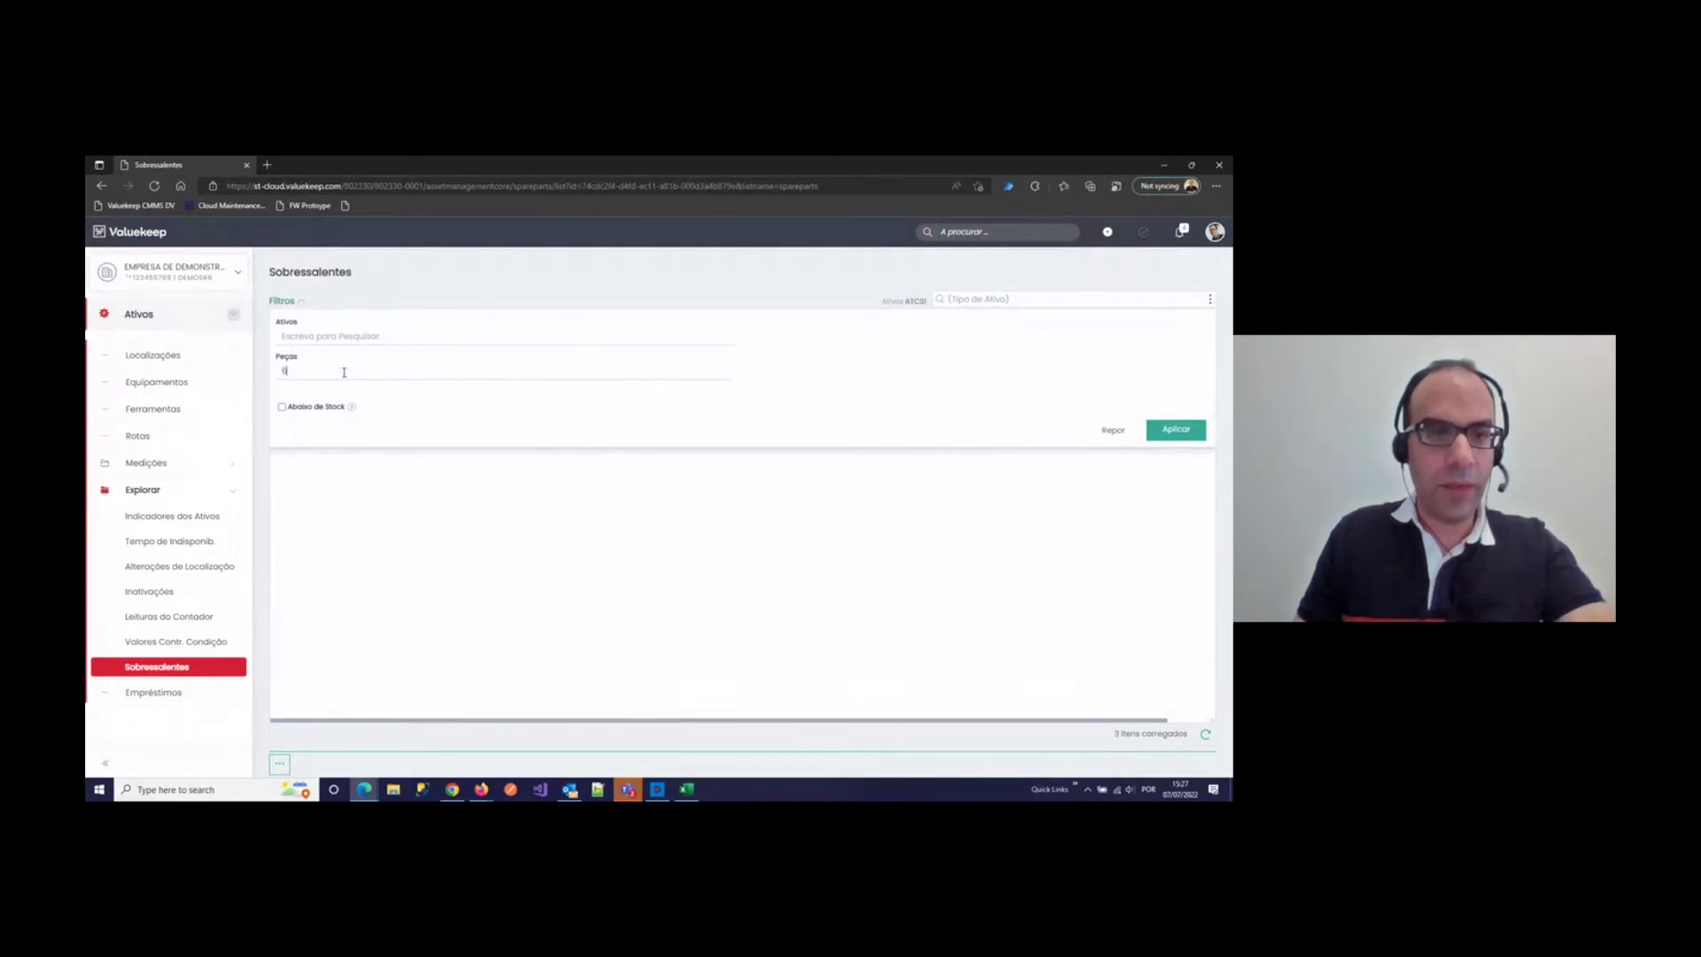
left_click(337, 395)
left_click(1165, 432)
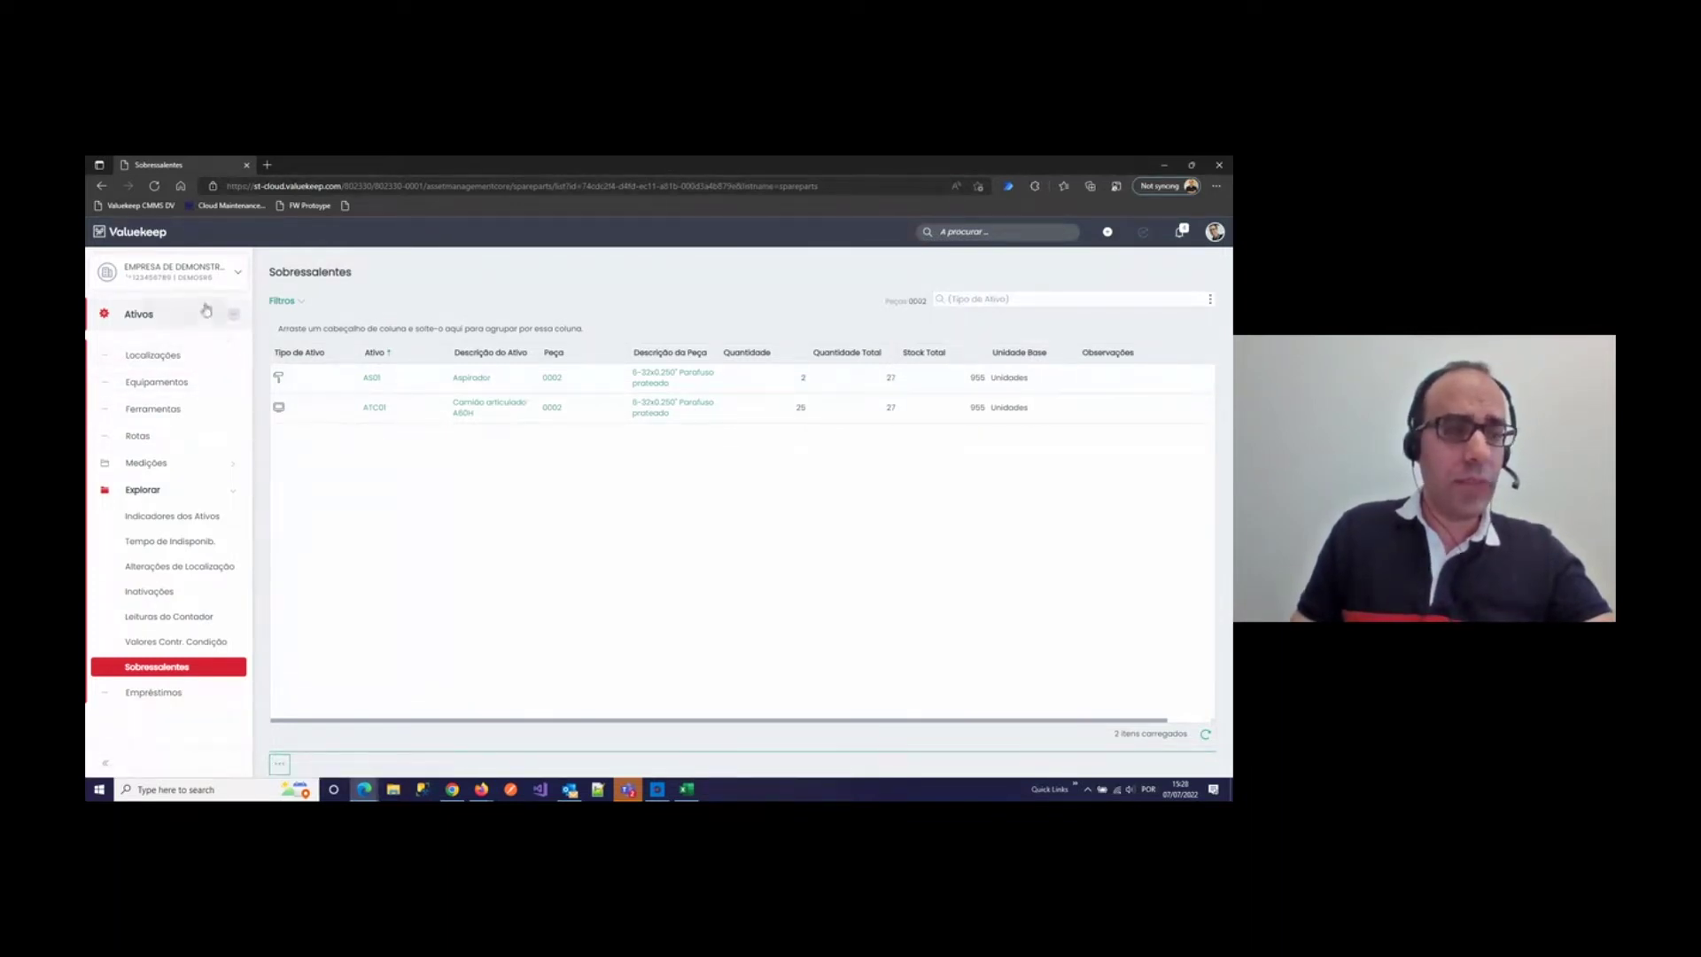
Step: Return to the Visão Geral dashboard and open the Ordens de Trabalho list under Trabalho
left_click(147, 241)
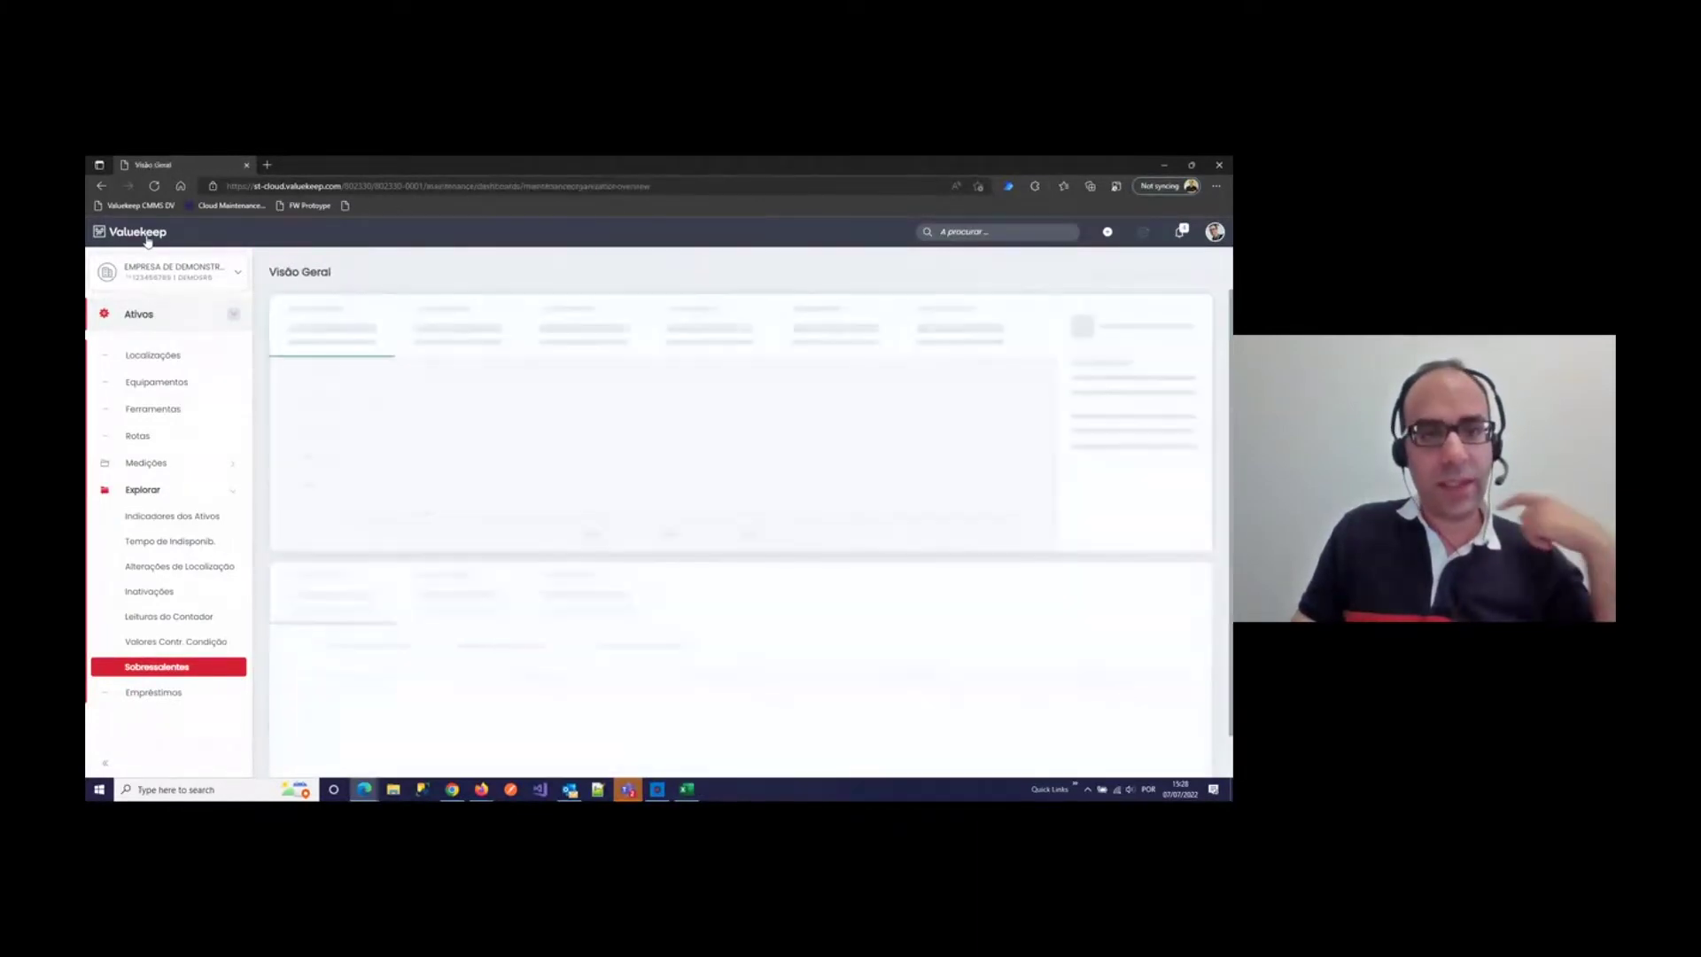
left_click(167, 323)
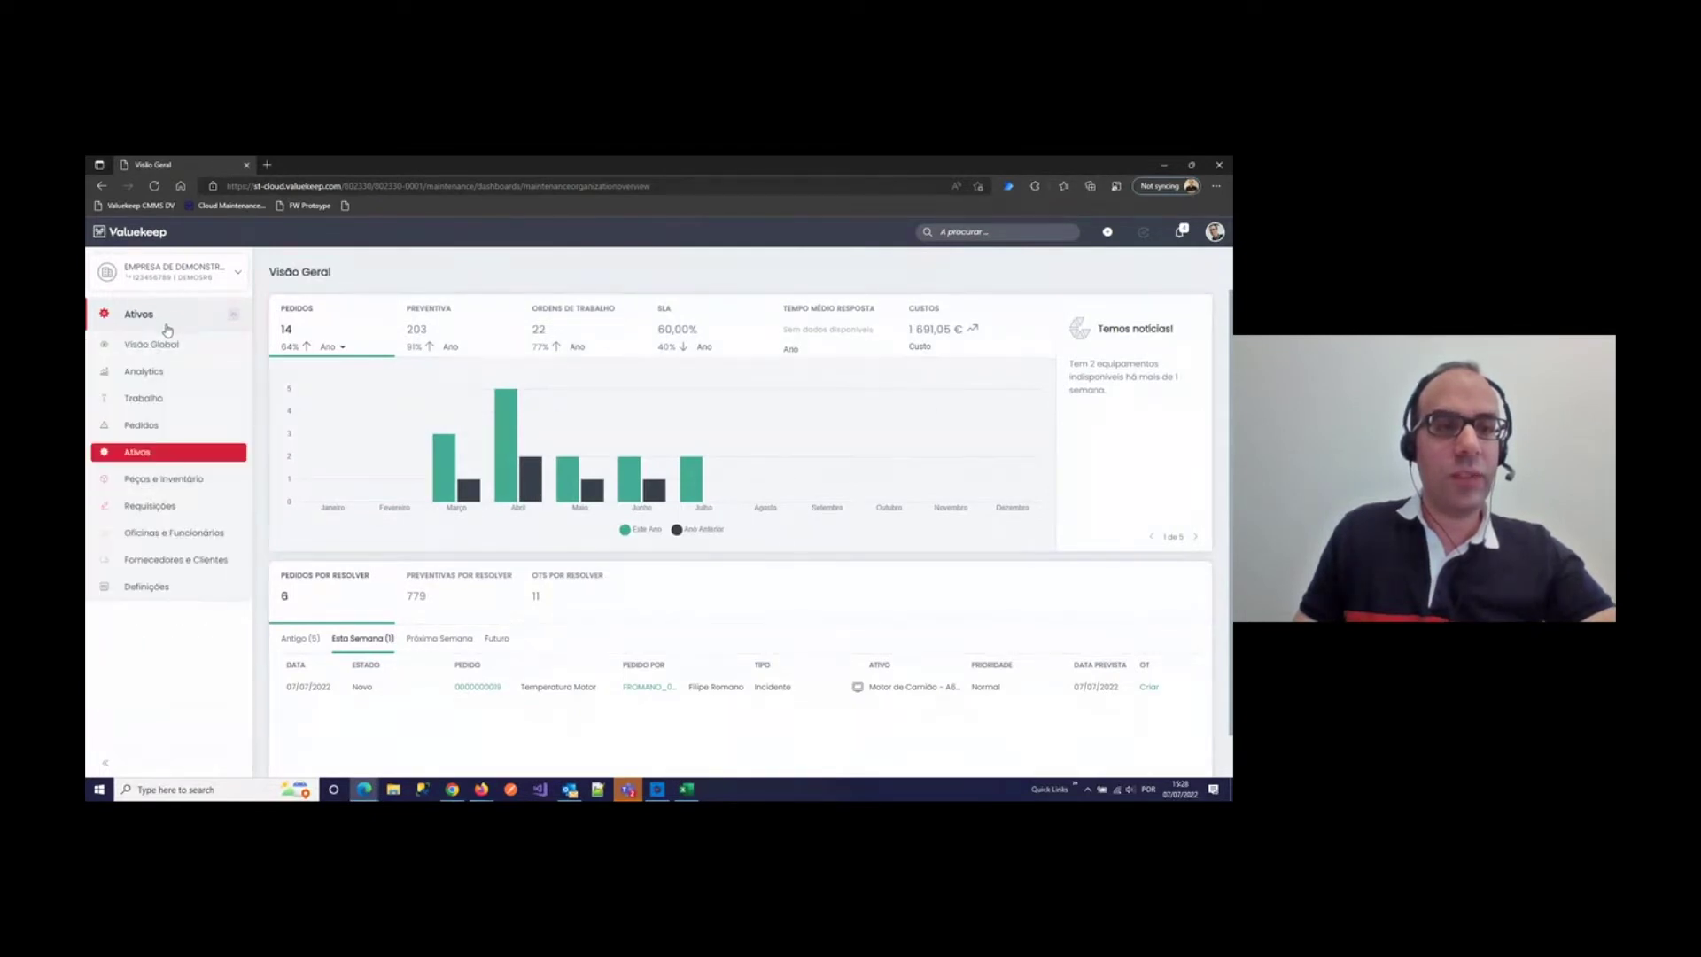
left_click(152, 401)
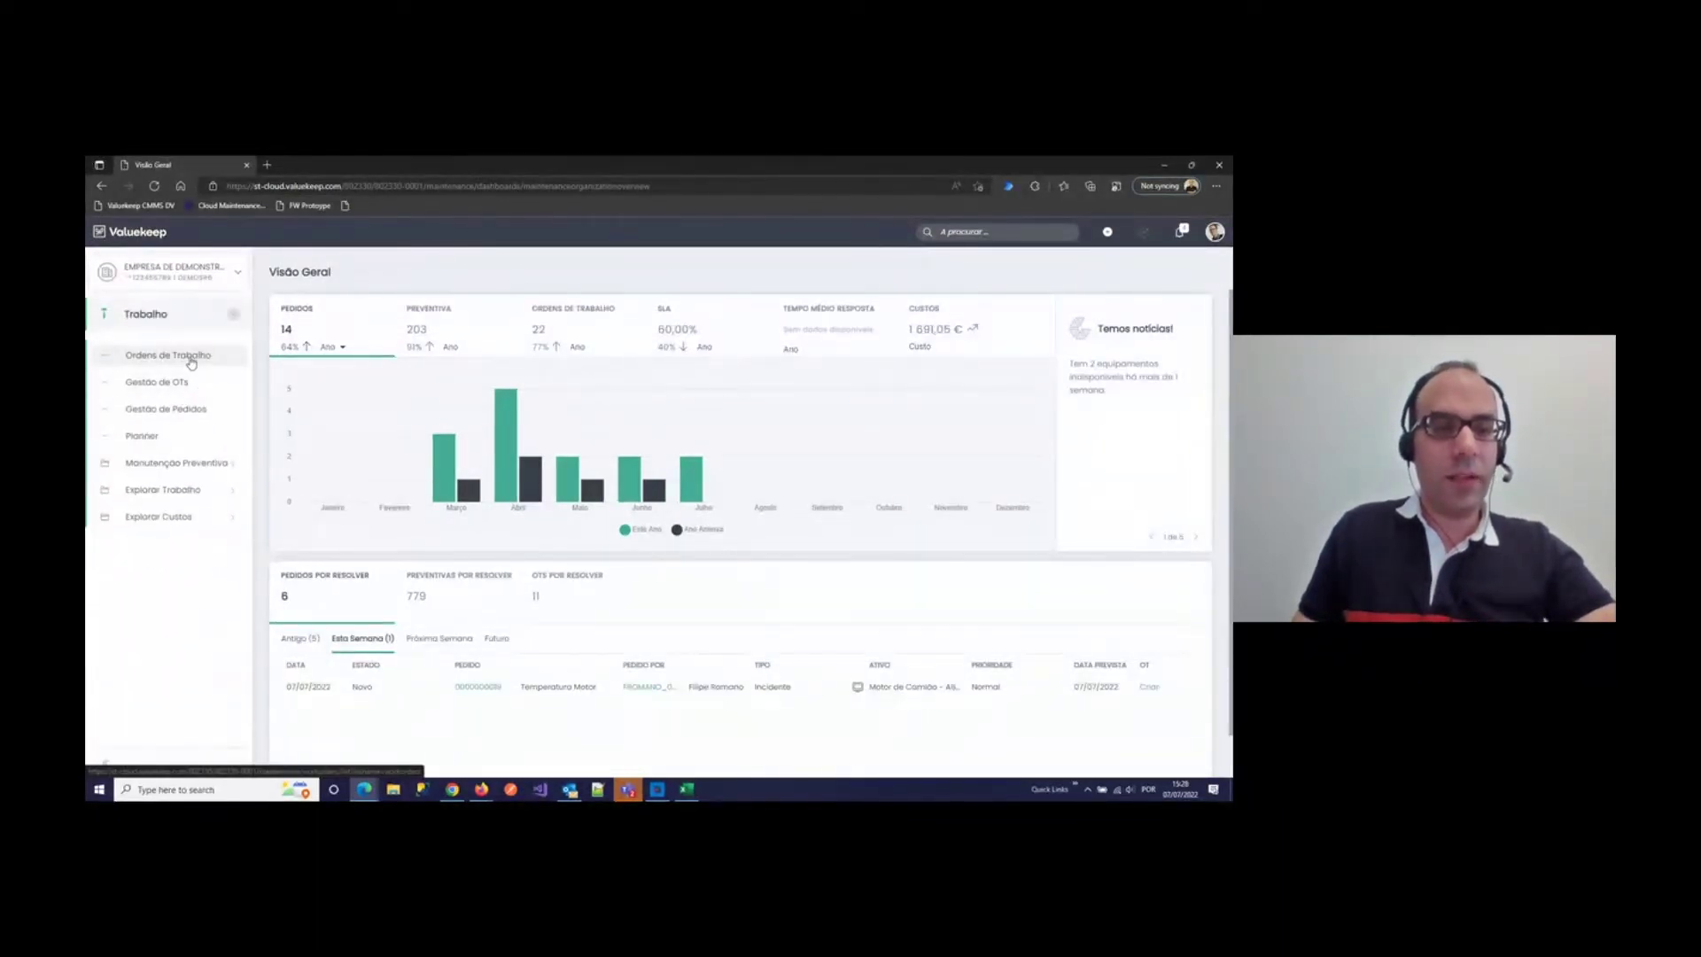
left_click(190, 361)
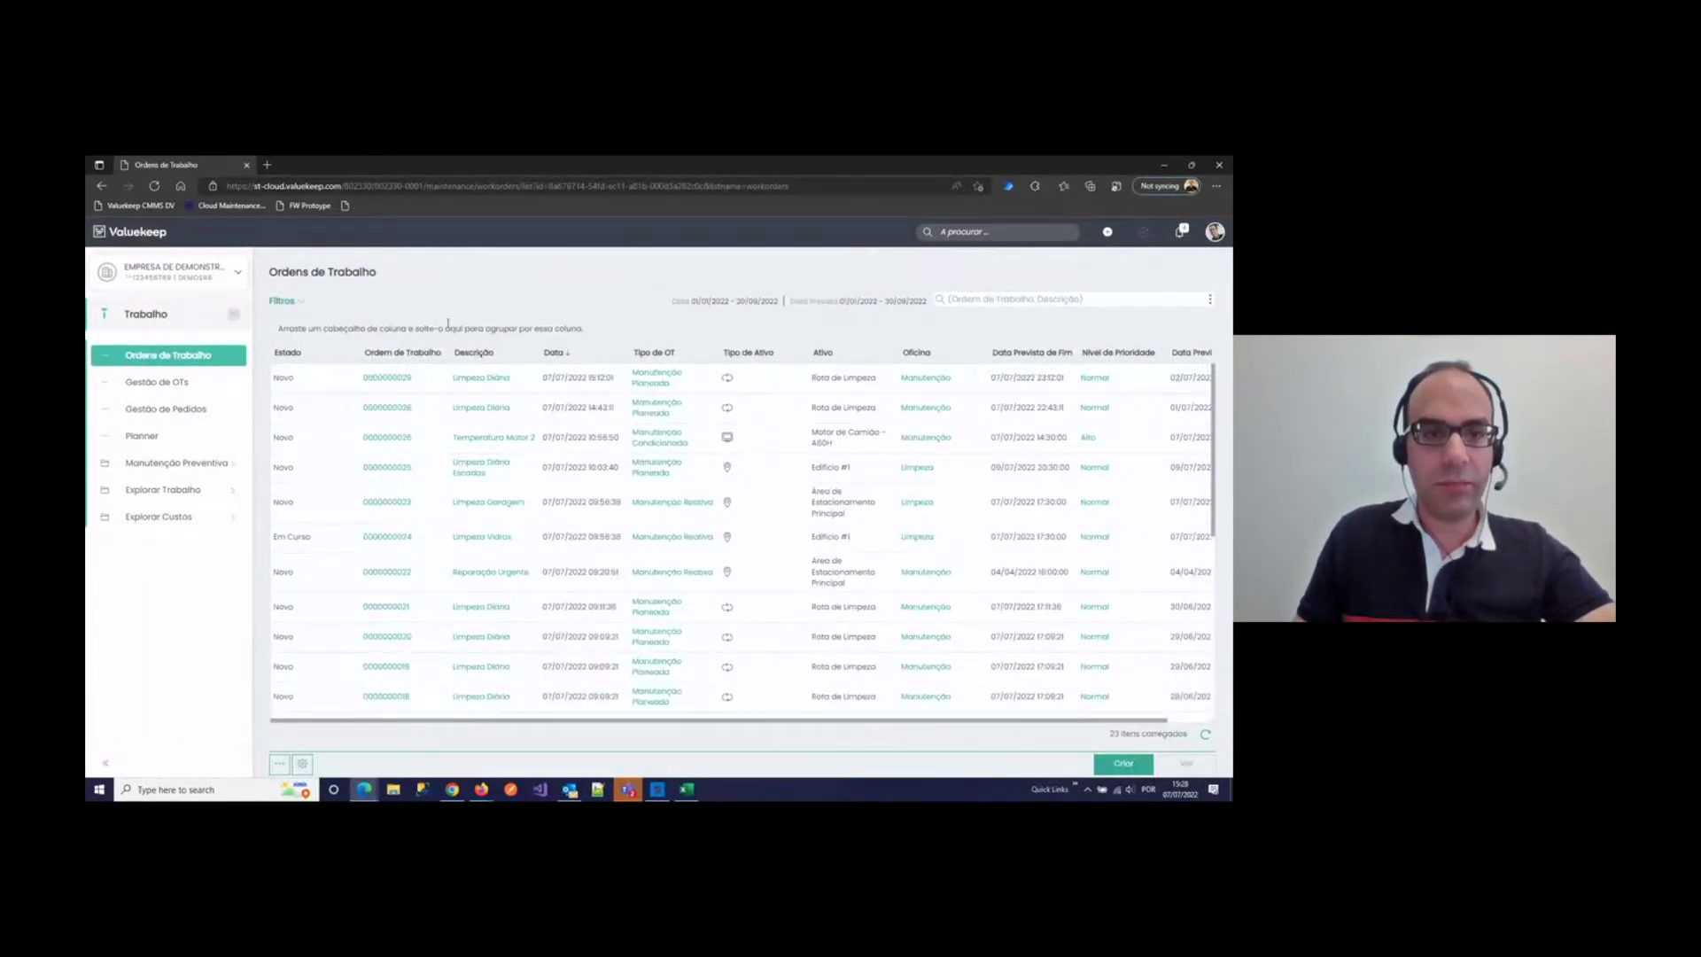
Step: Filter the Ordens de Trabalho list by asset ATC01, searching the Ativos filter for "ca"
left_click(294, 303)
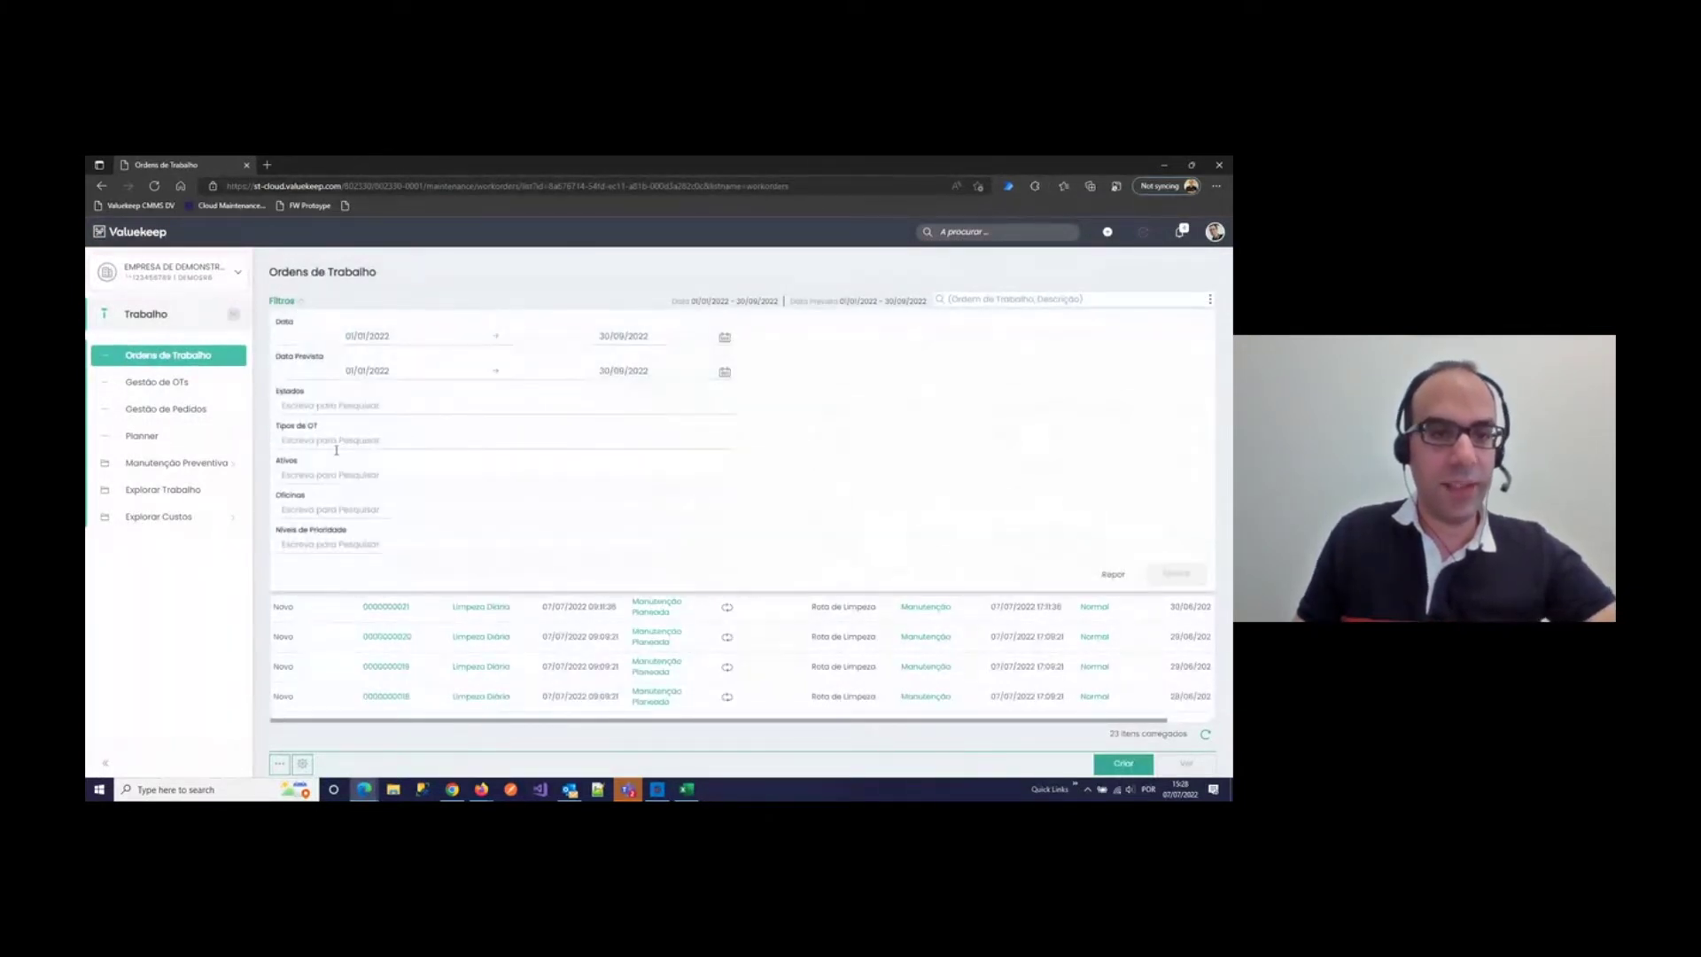
left_click(317, 471)
type("camia")
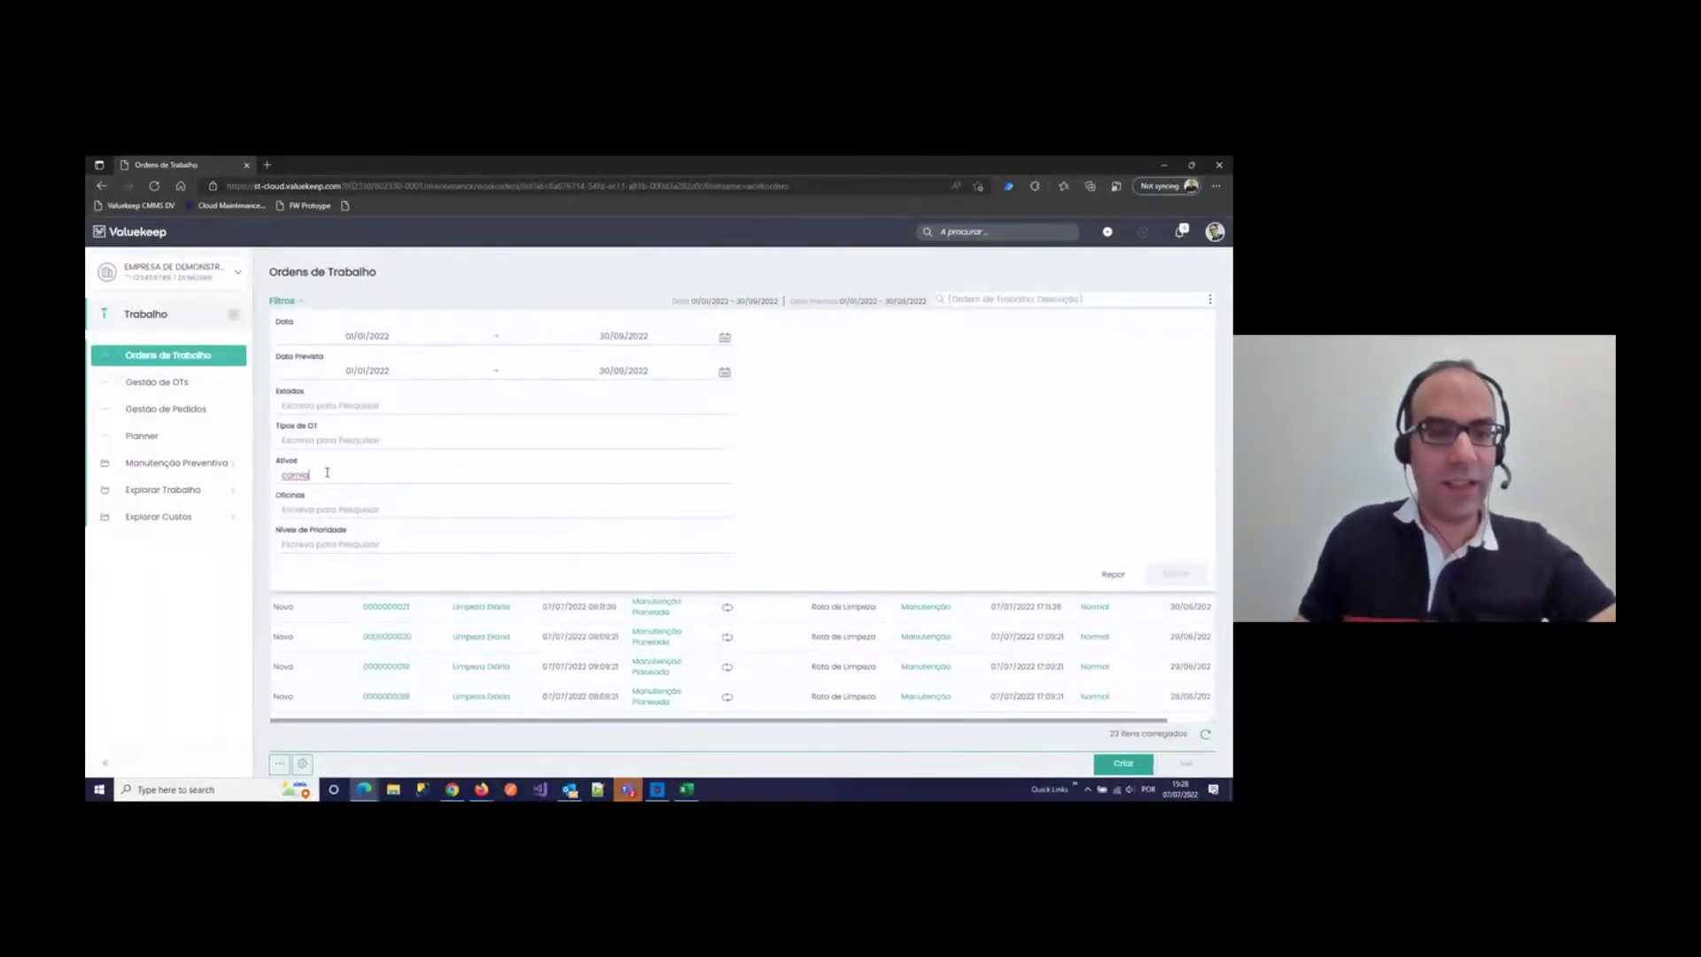
key("BackSpace")
key("BackSpace")
key("BackSpace")
key("BackSpace")
key("BackSpace")
type("ca")
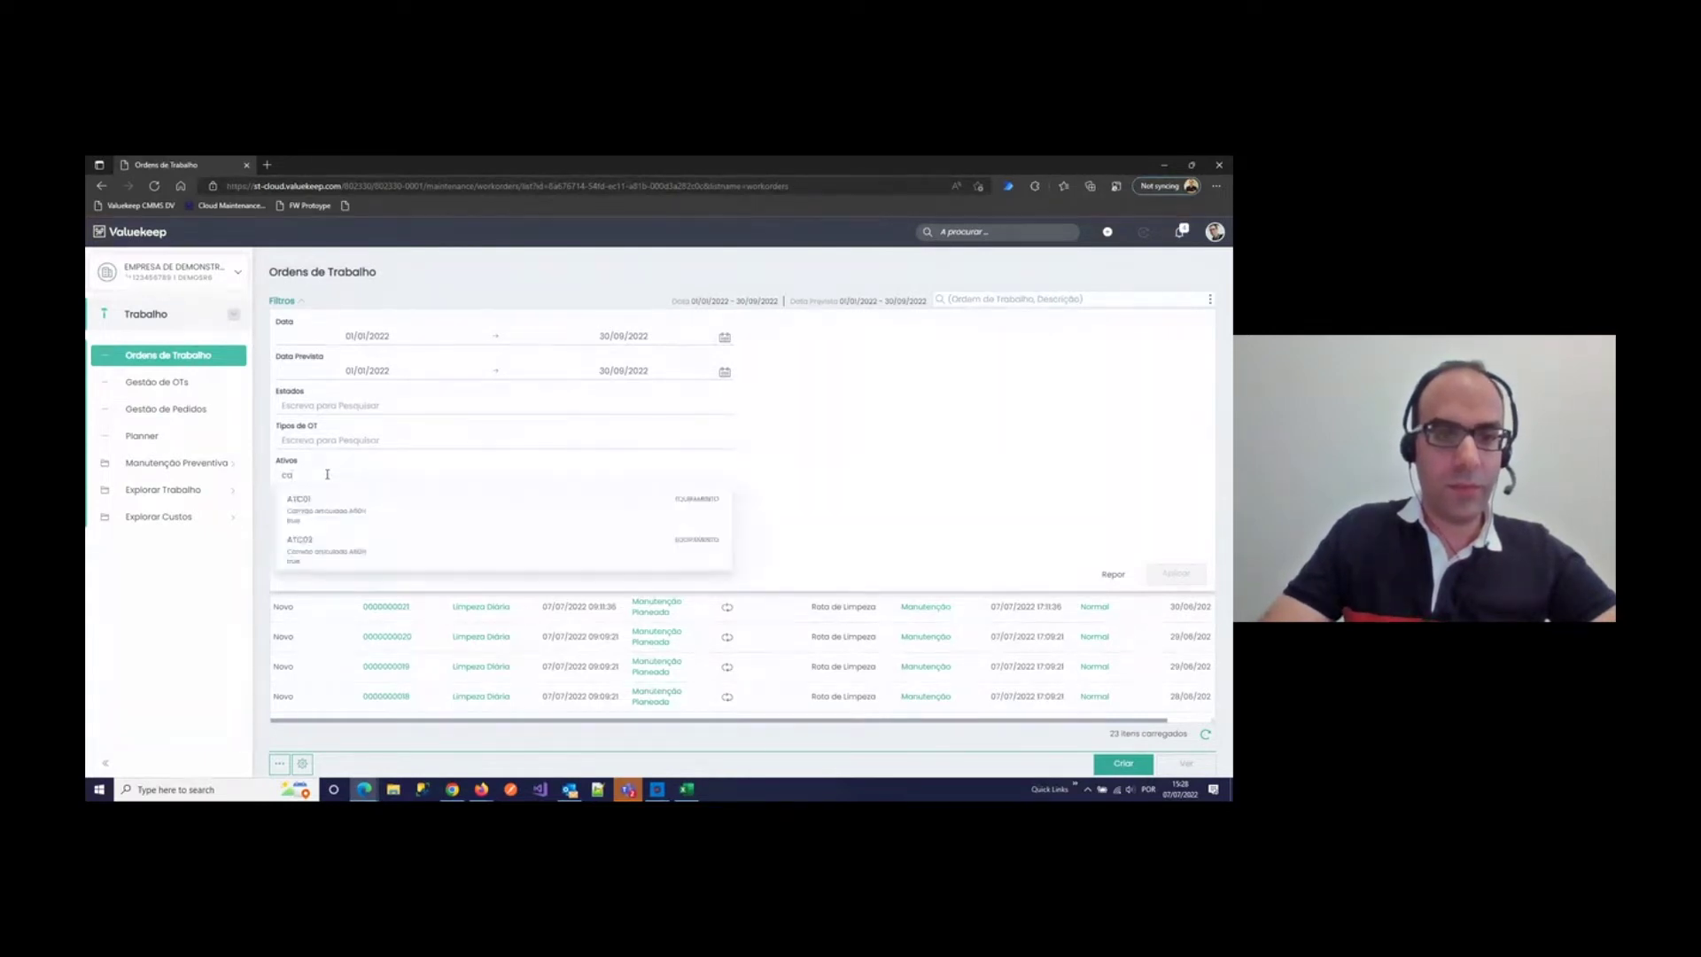
left_click(342, 505)
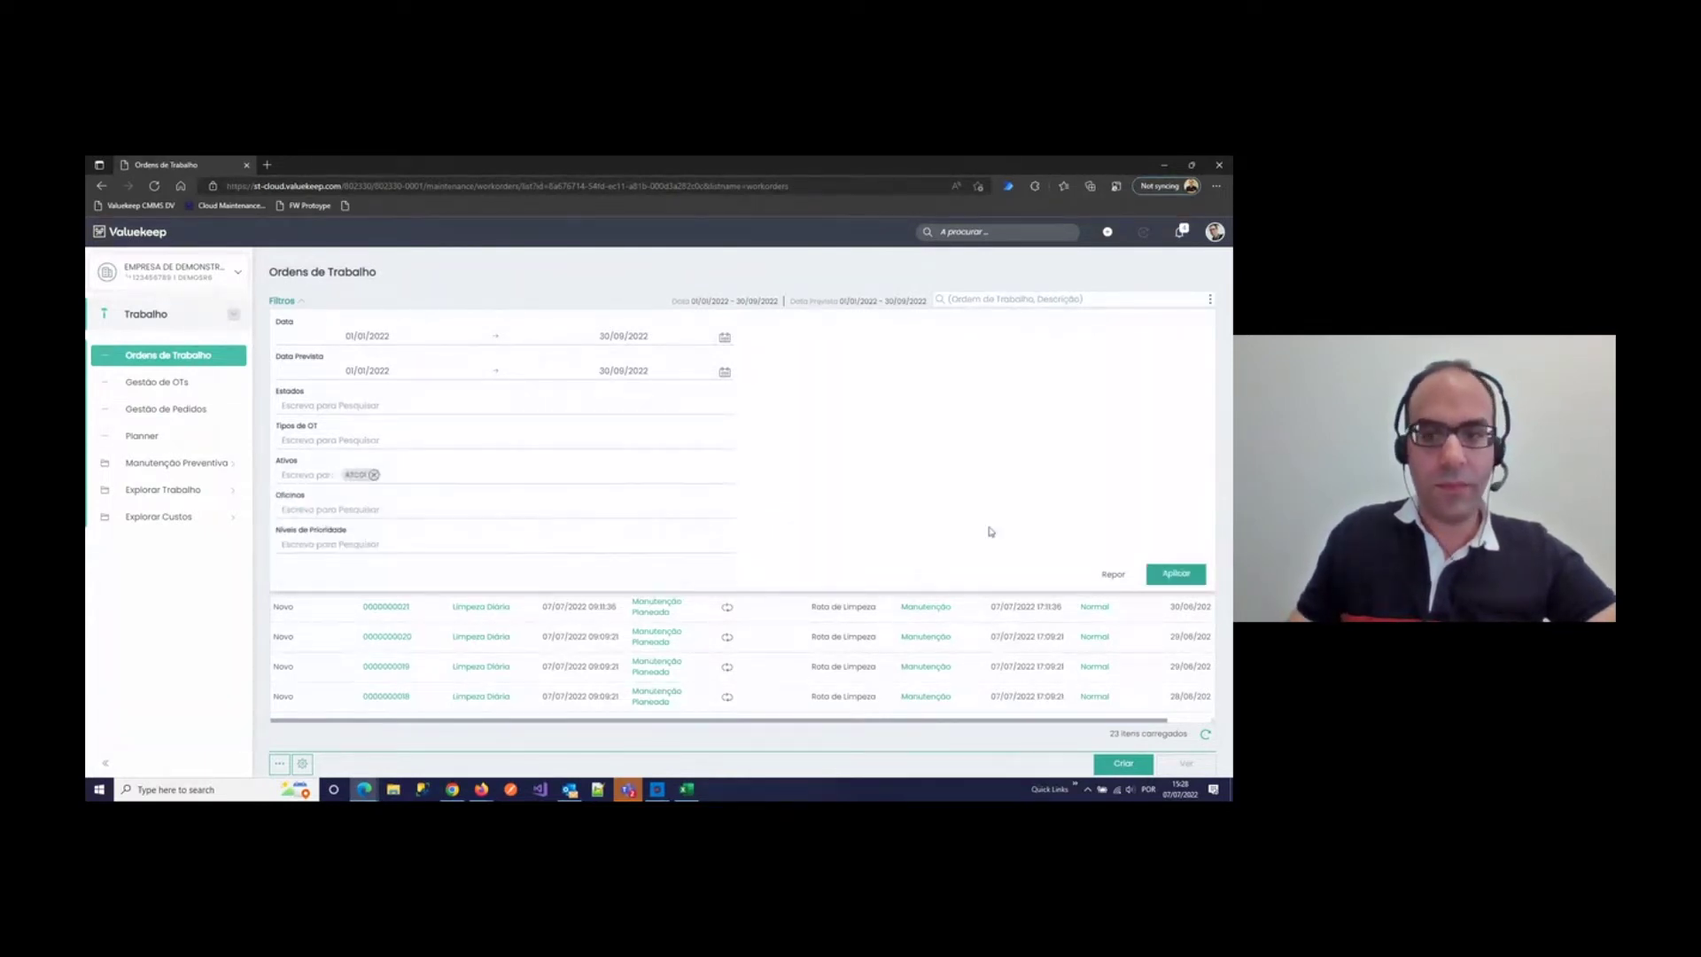
left_click(1160, 577)
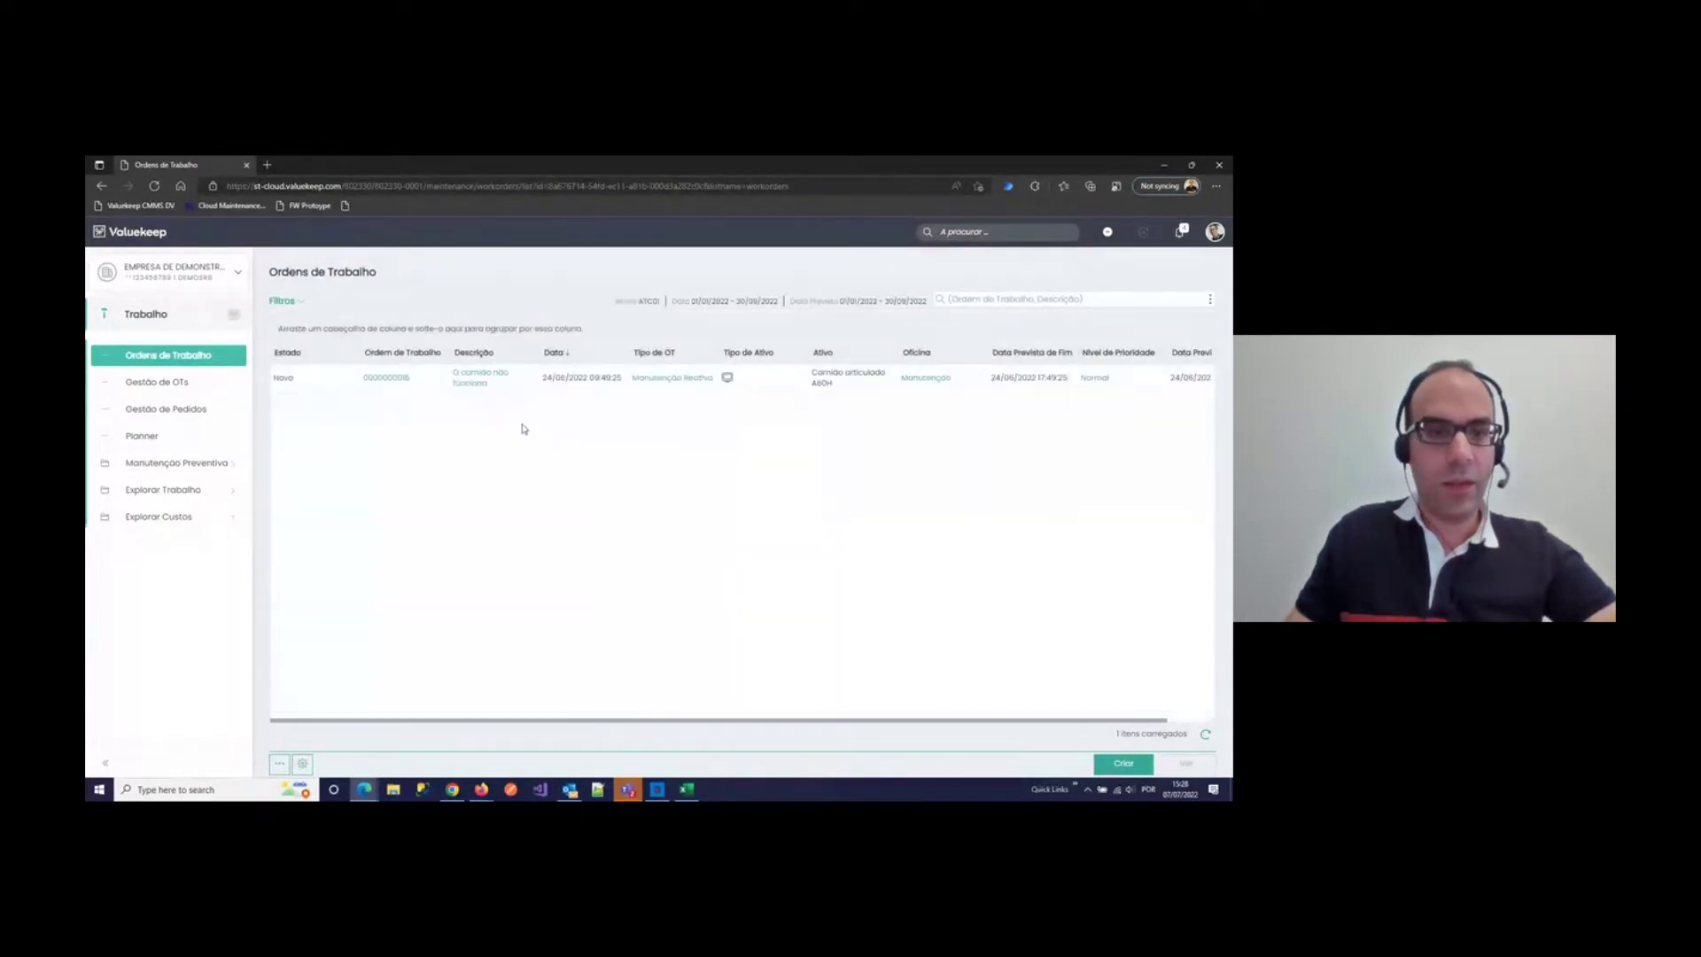
Step: Open the Consumos of work order "O camião não funciona" and start a new consumption copied from Sobressalentes
left_click(396, 379)
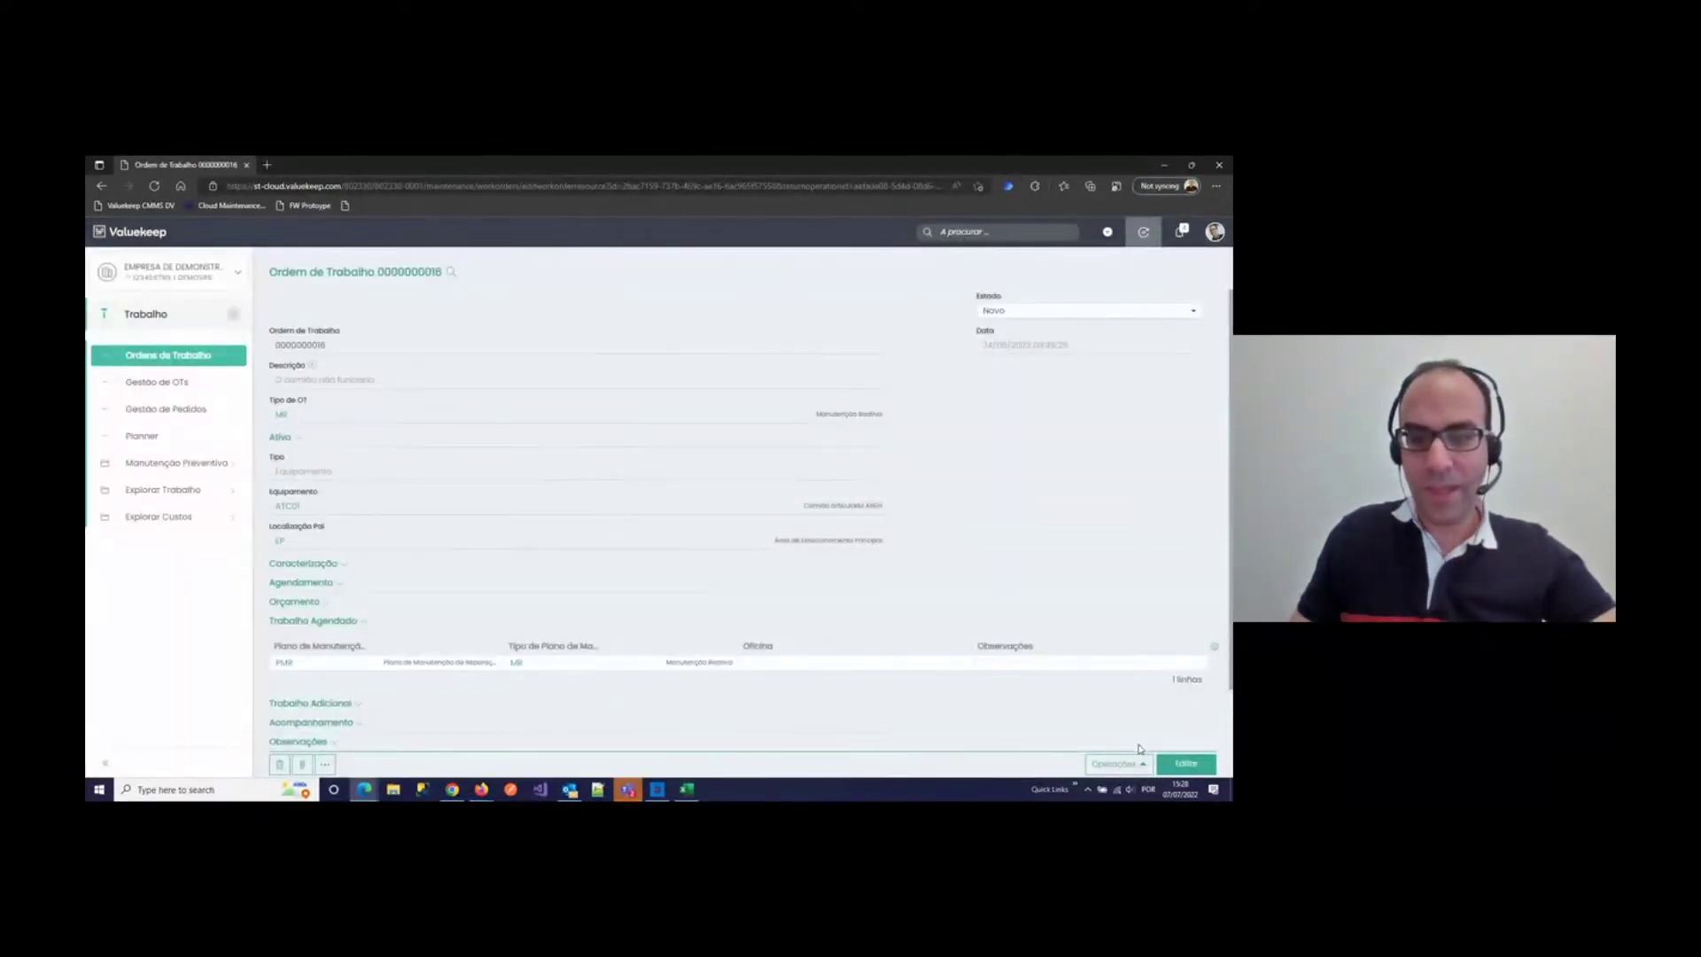
left_click(1125, 764)
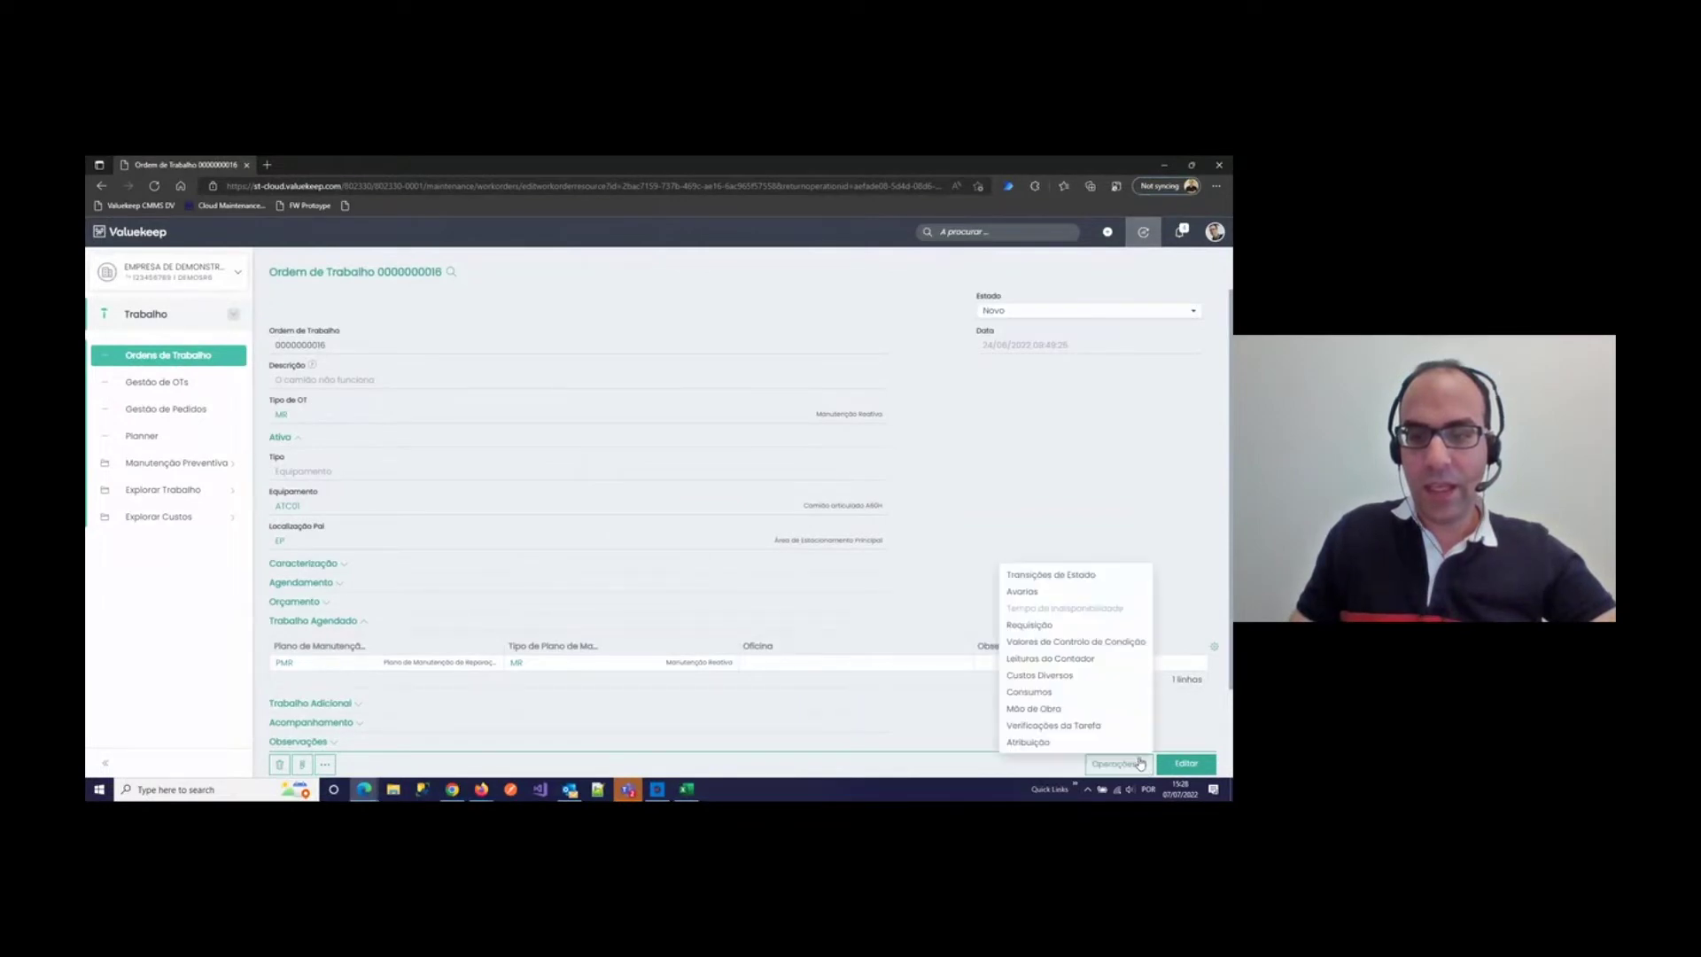
left_click(1070, 694)
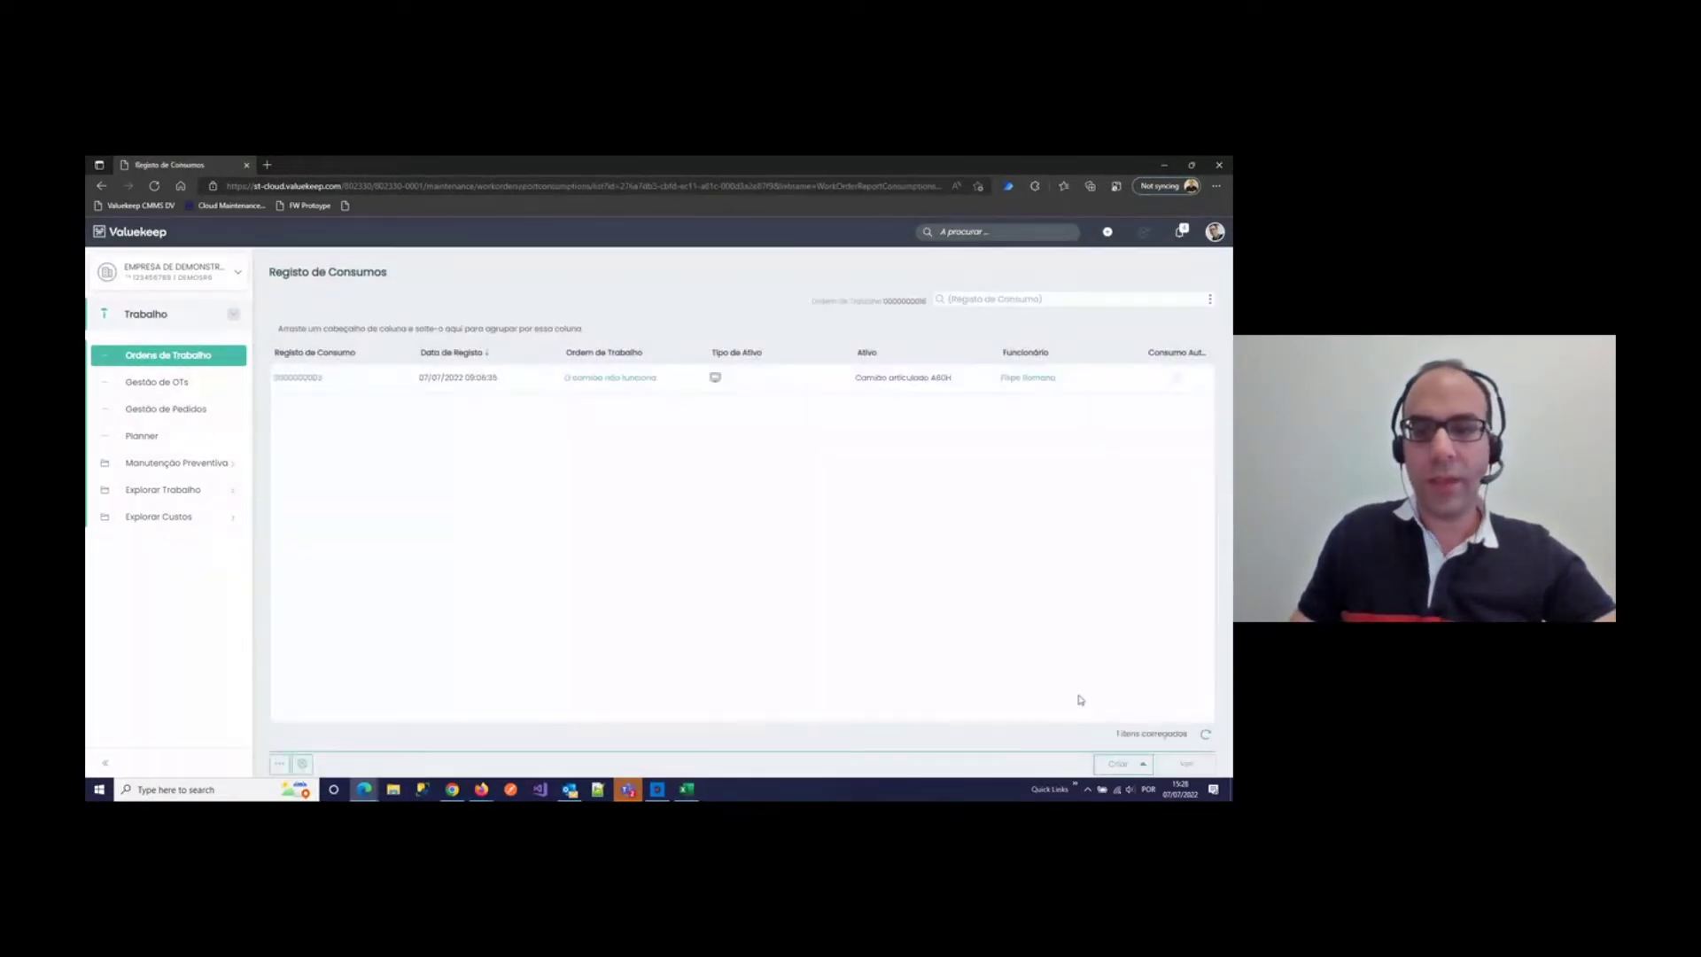
left_click(1121, 764)
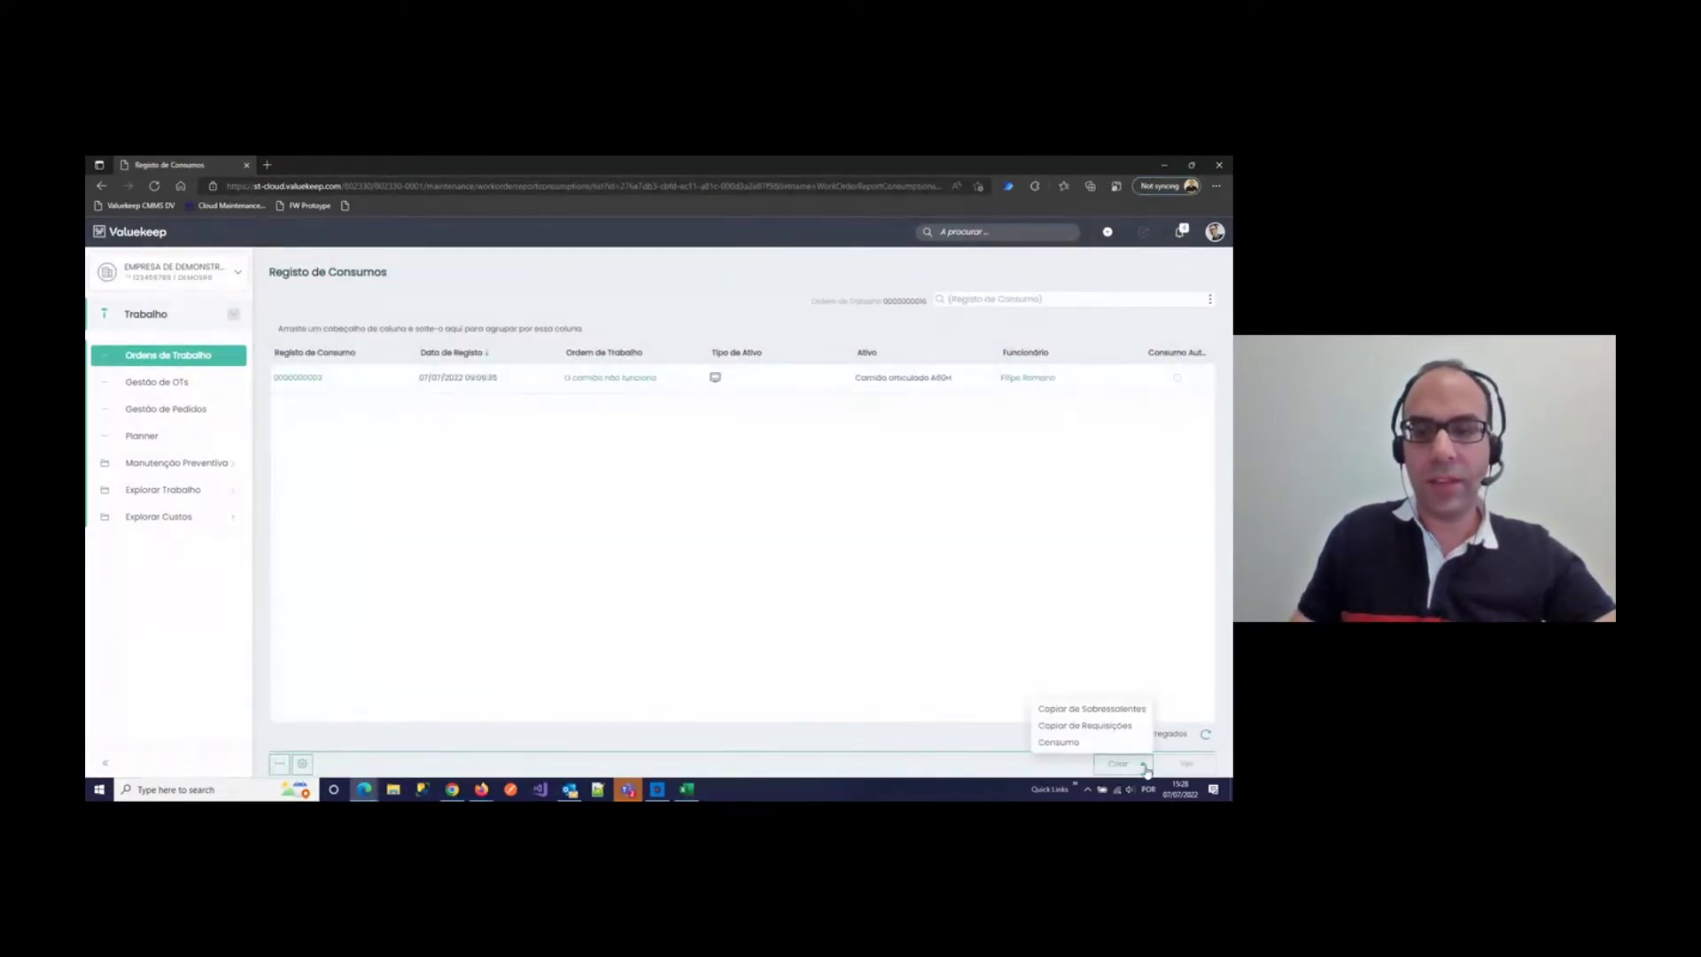
left_click(1104, 710)
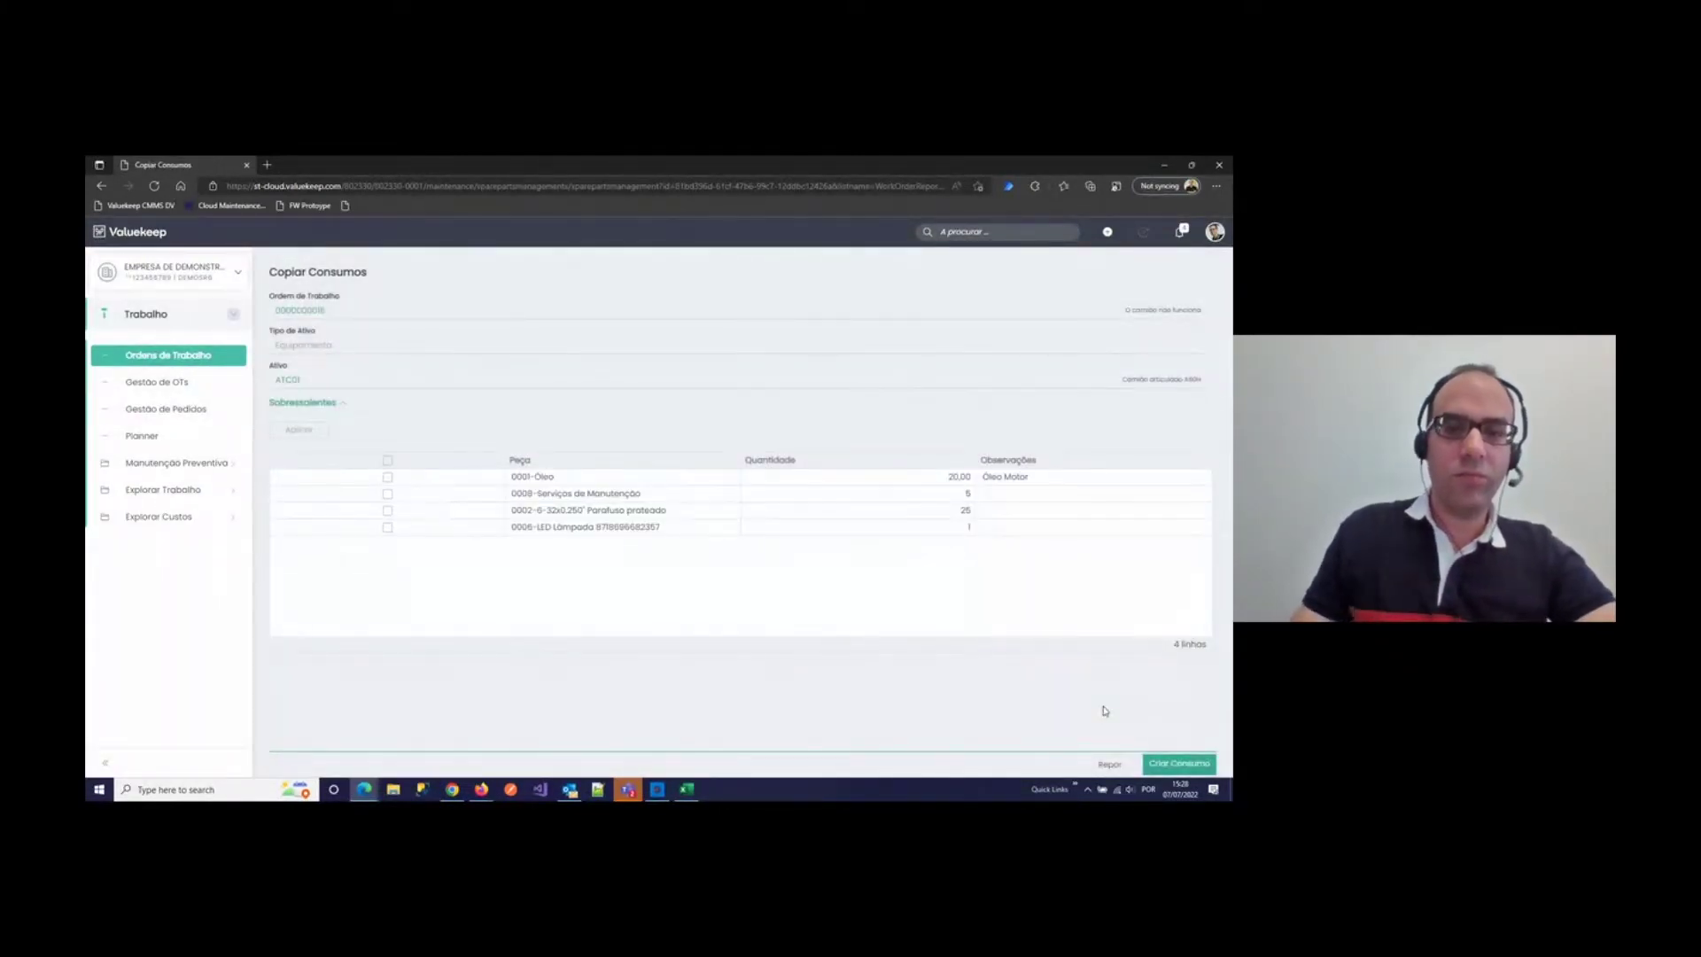
Step: Select spare parts 0001 Óleo, 0008 Serviços de Manutenção and 0006 LED Lâmpada and create a consumption from them
left_click(388, 478)
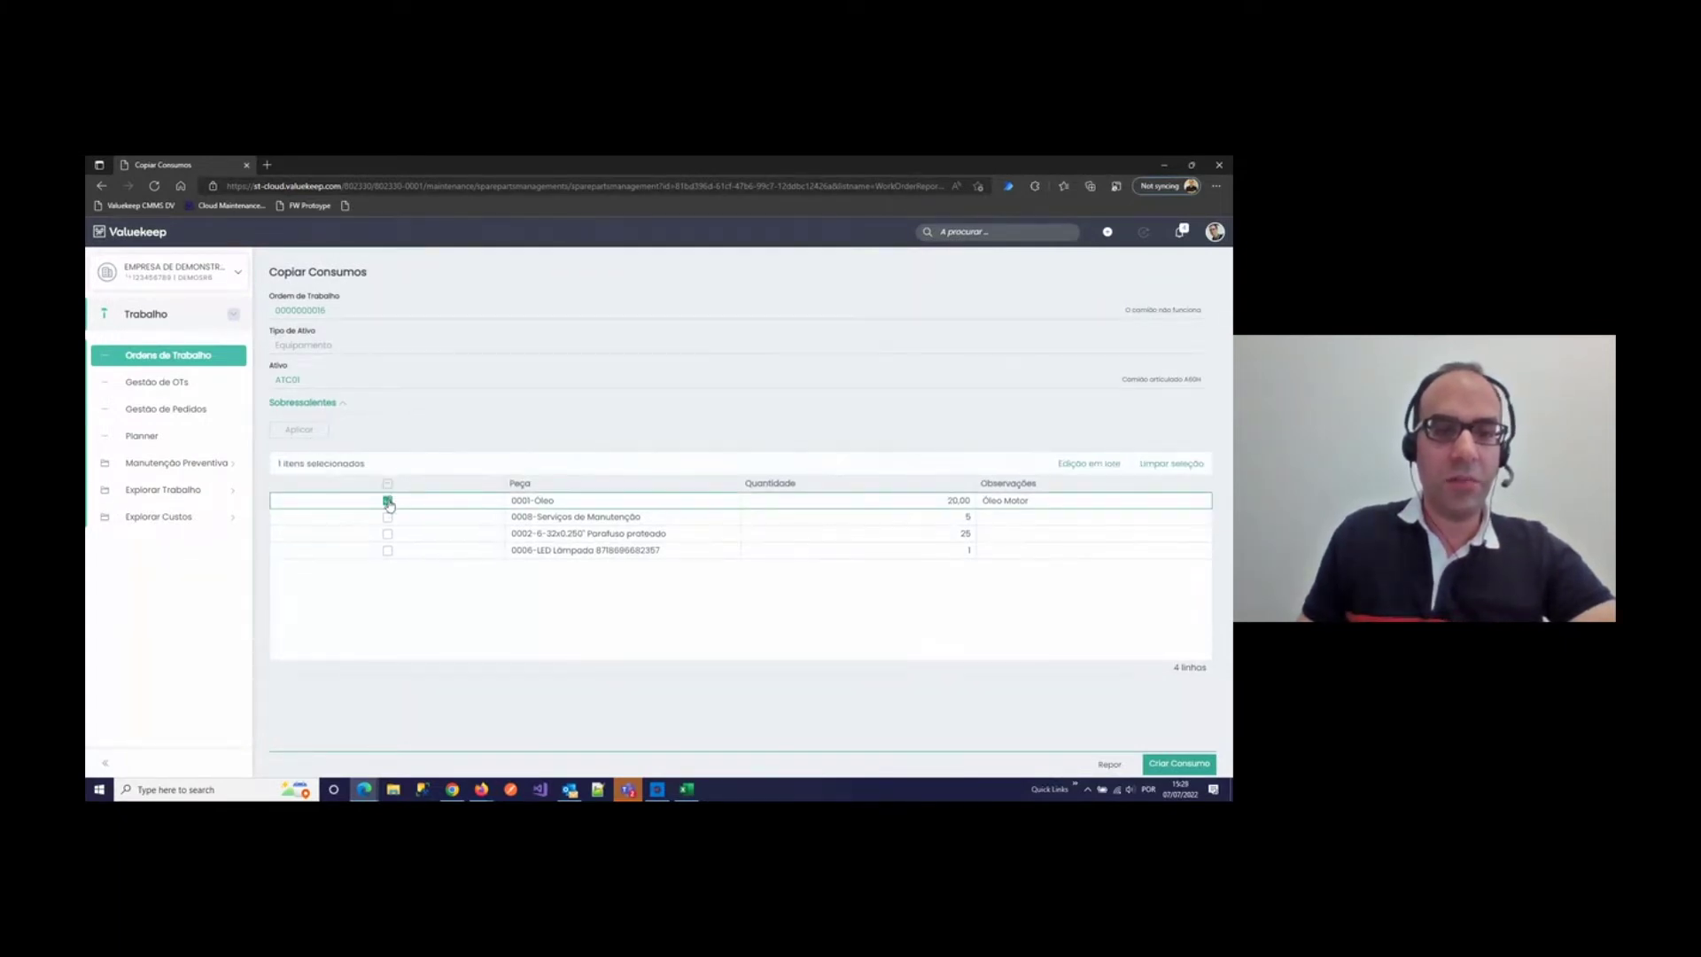
left_click(387, 516)
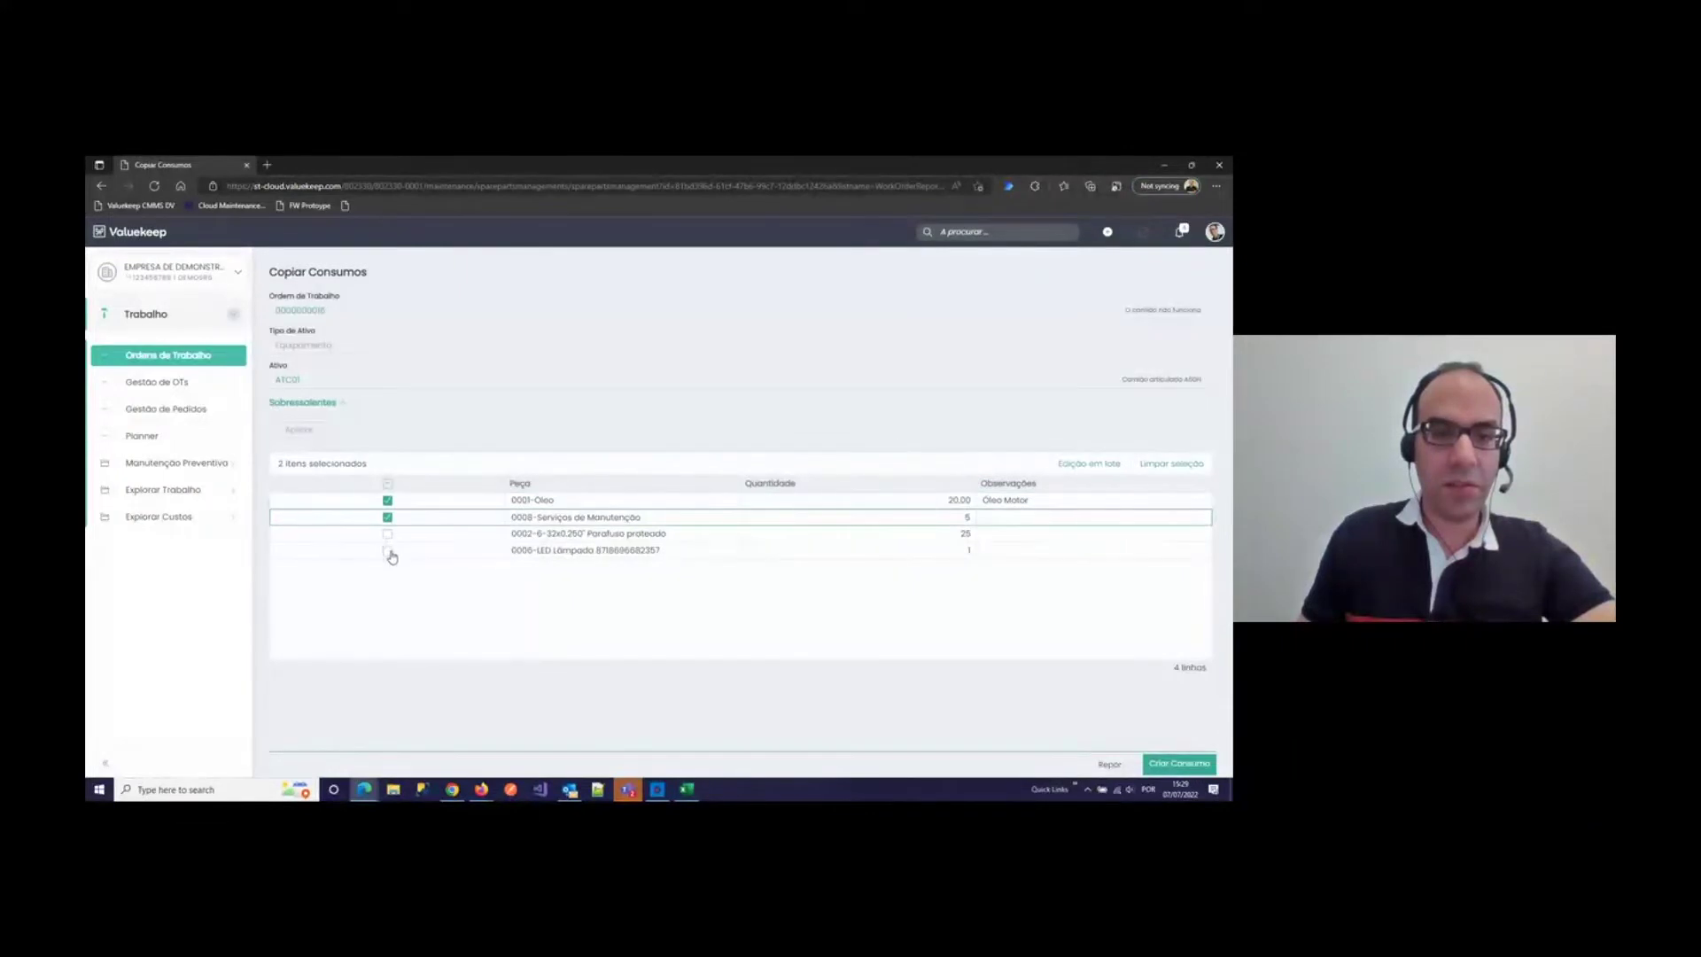
left_click(387, 550)
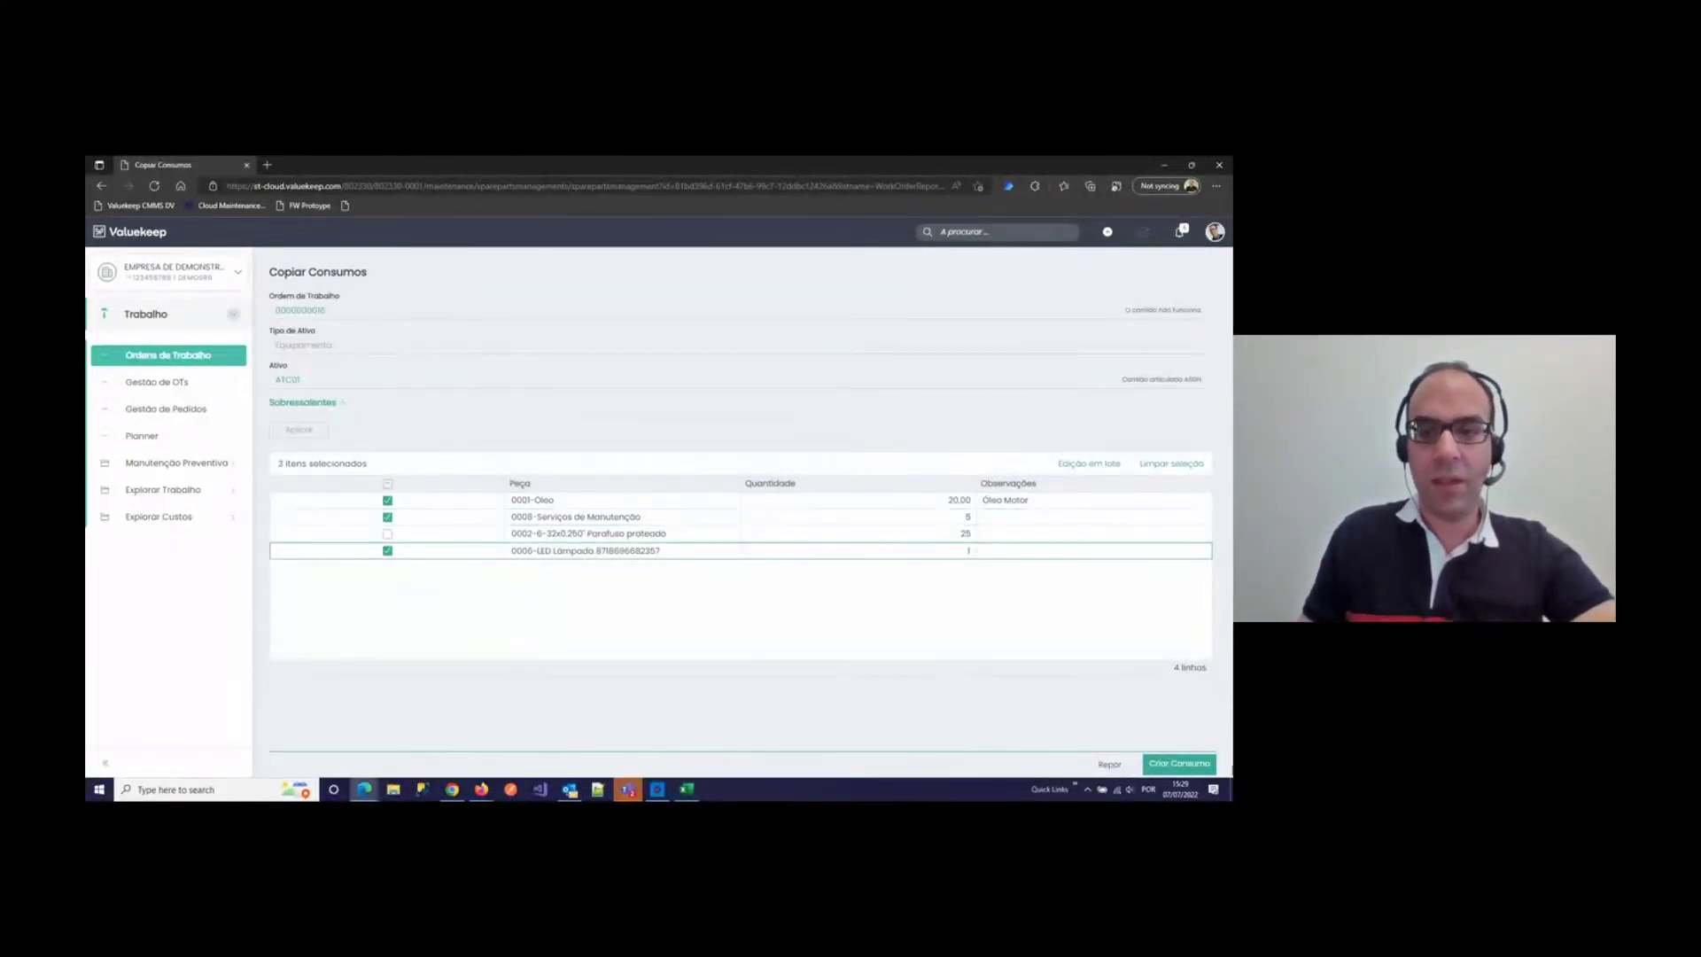
left_click(1156, 764)
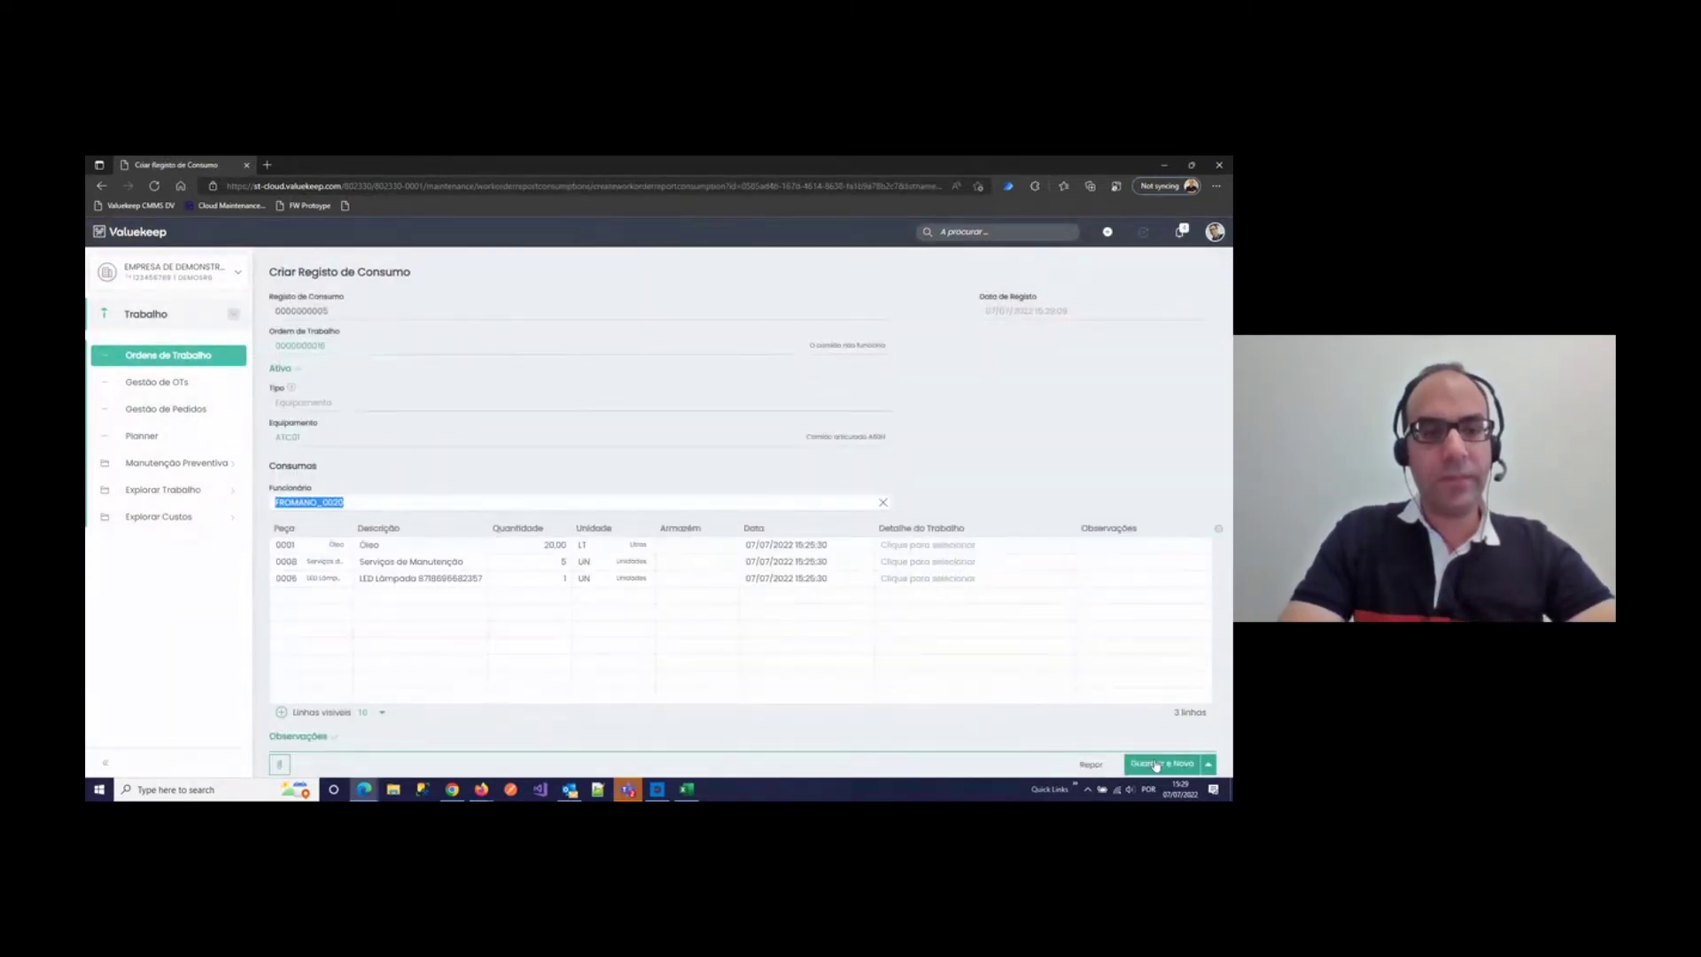
left_click(1156, 765)
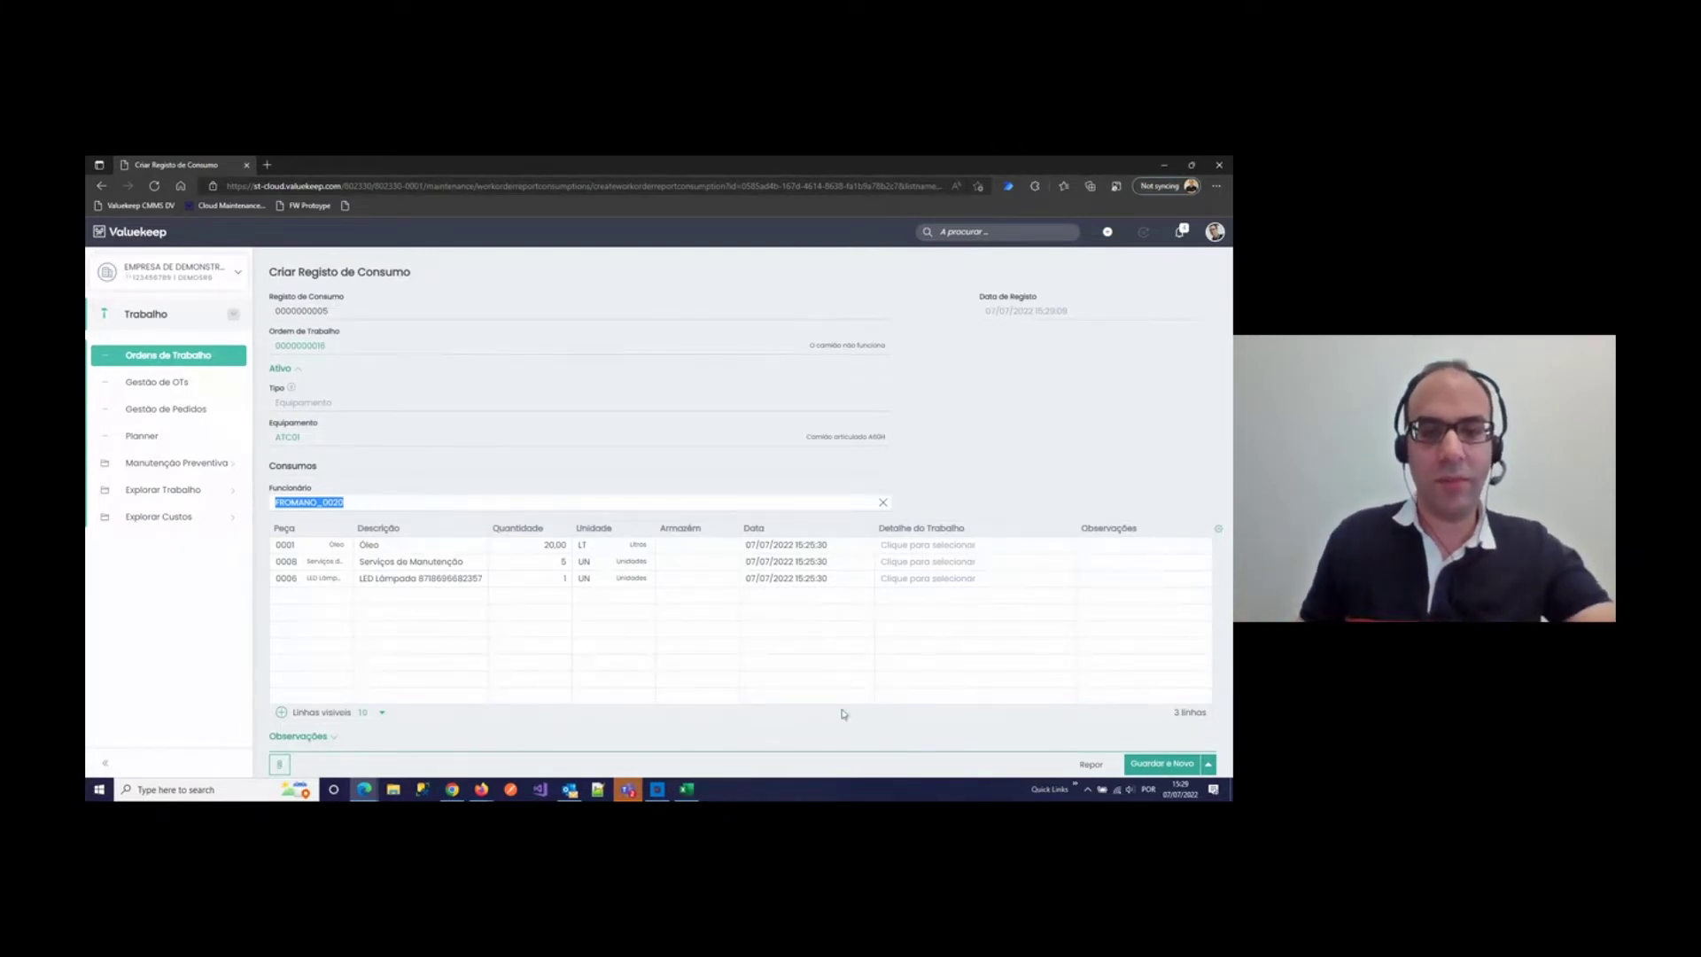
Step: Set the Óleo quantity to 10 and save the consumption record, starting a new one
left_click(546, 546)
double_click(546, 546)
type("10")
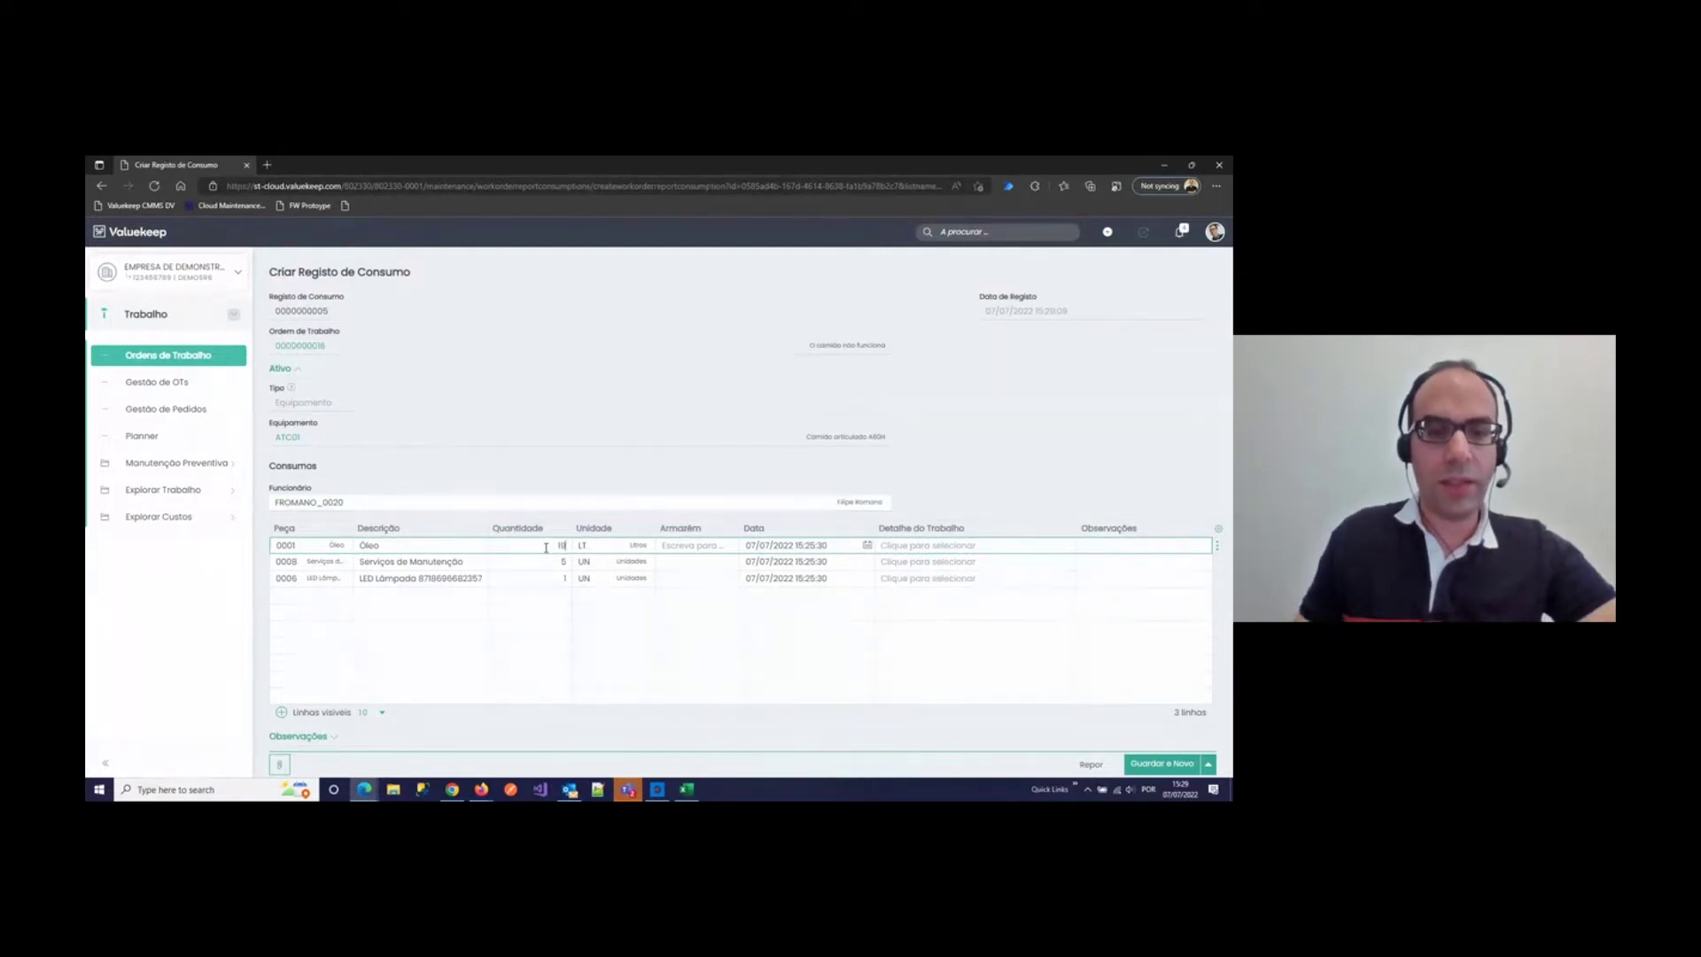
left_click(1141, 764)
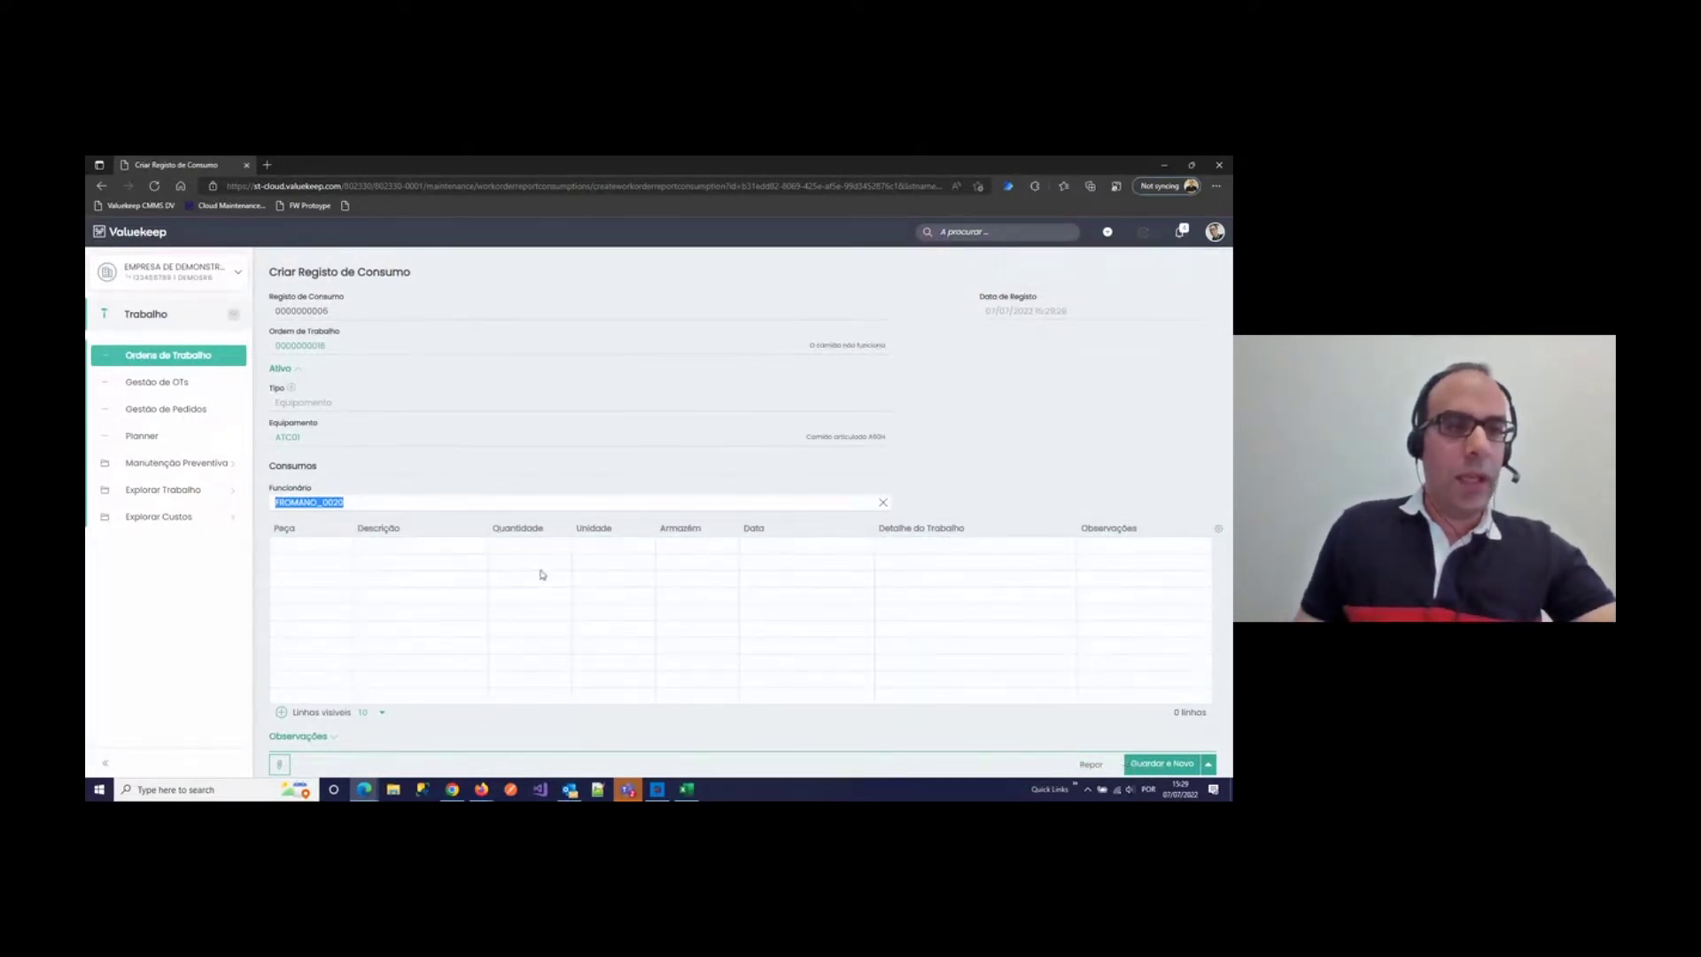
Step: Open work order type MR from the ATC01 work order, examine Consumo de sobressalentes under Custos, and return to Visão Geral
left_click(182, 361)
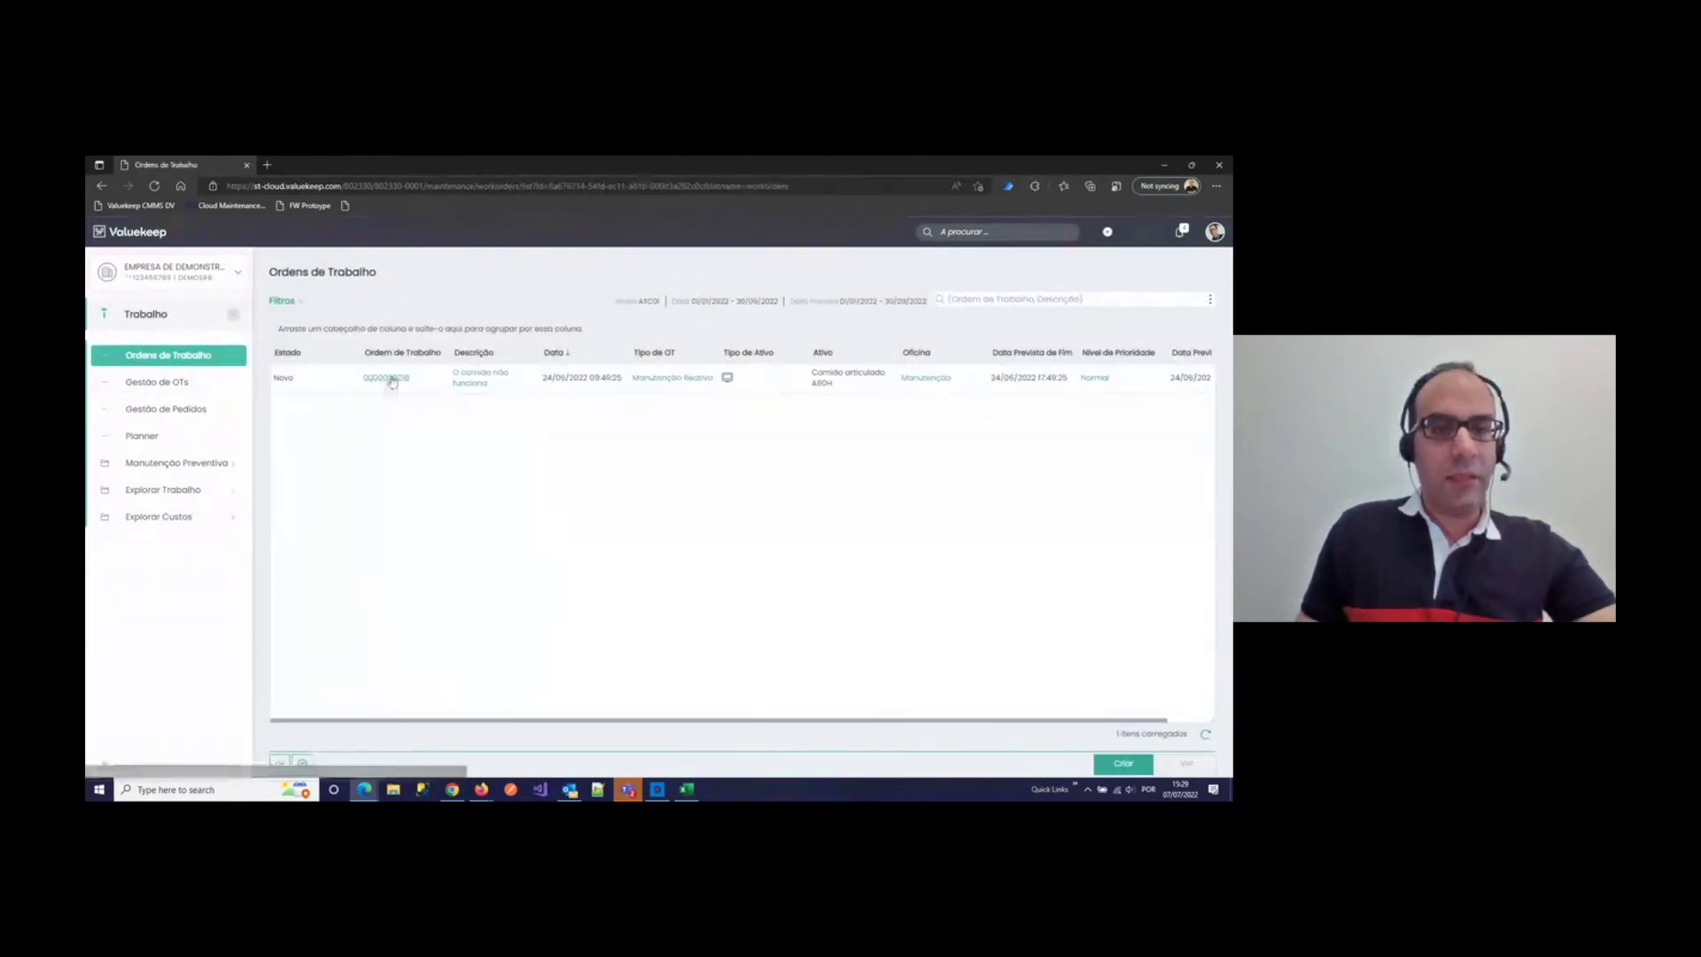
left_click(389, 378)
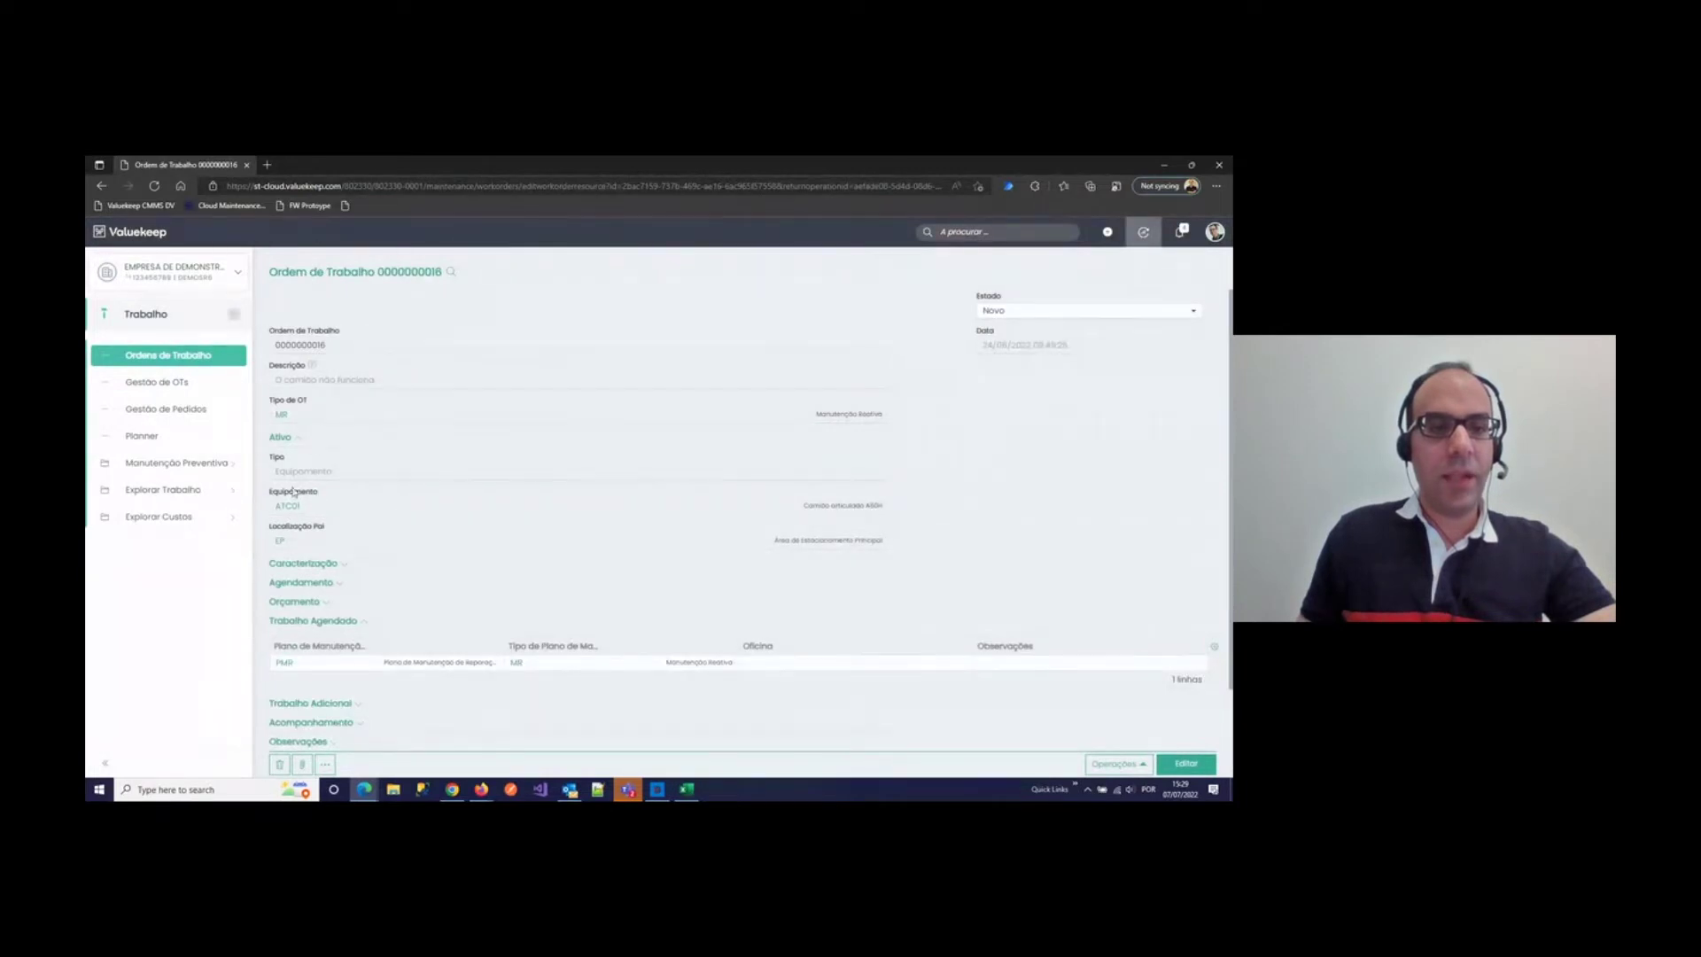
left_click(282, 417)
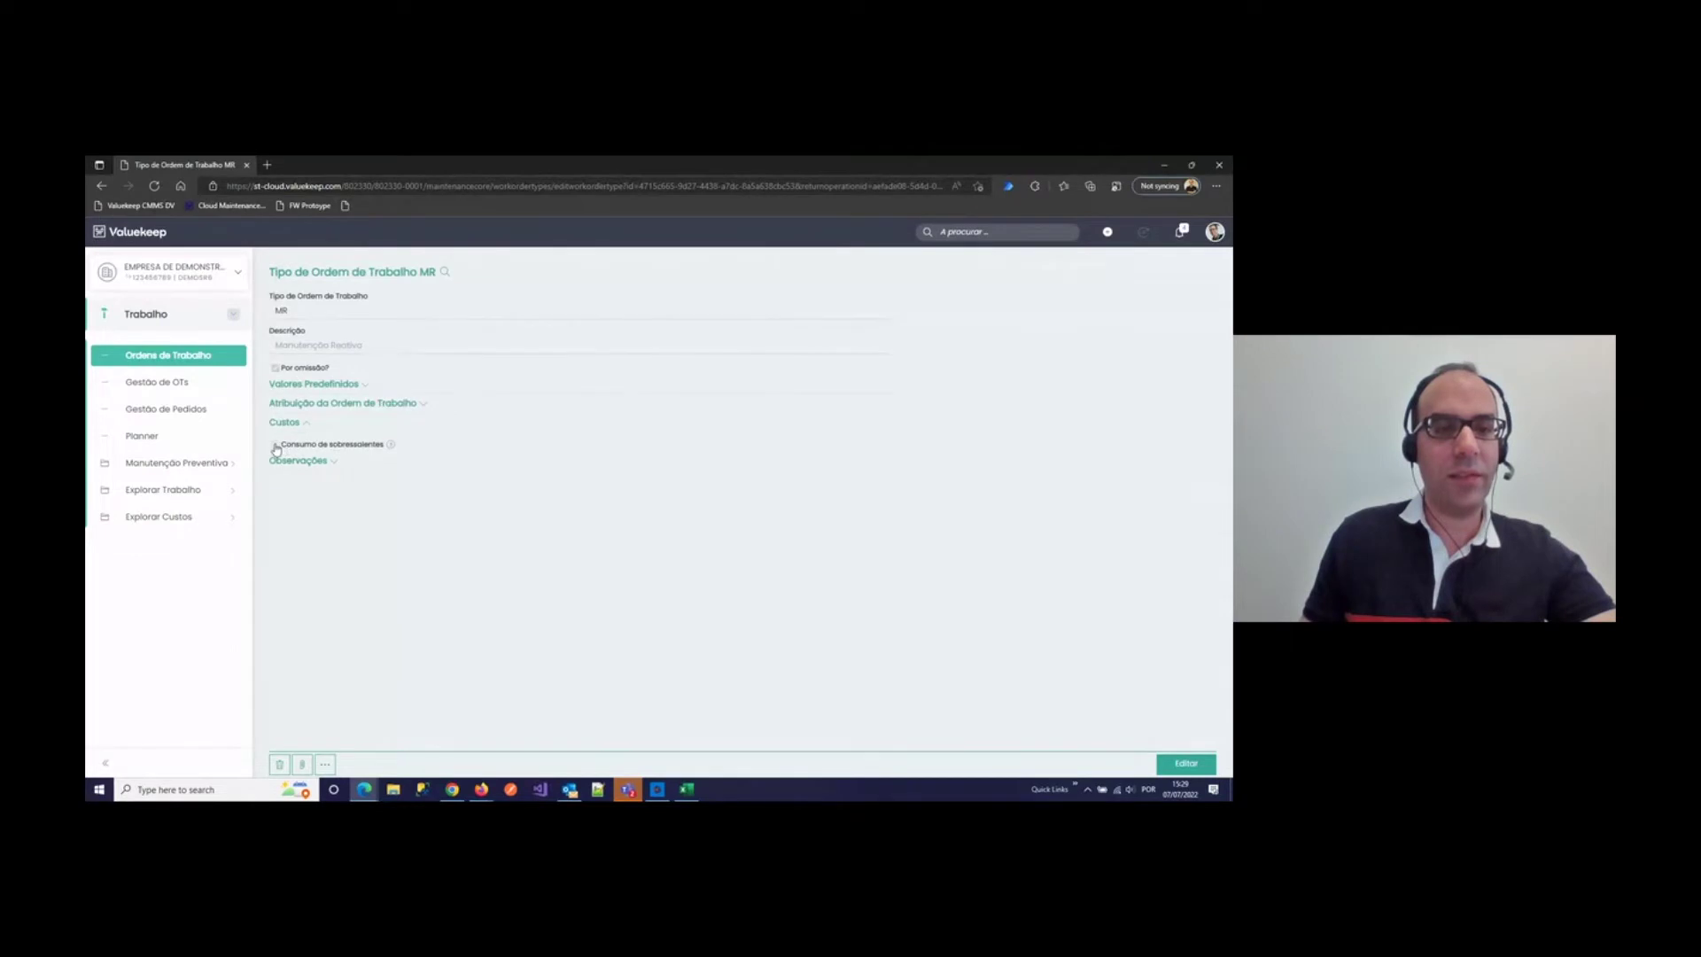
mouse_move(393, 449)
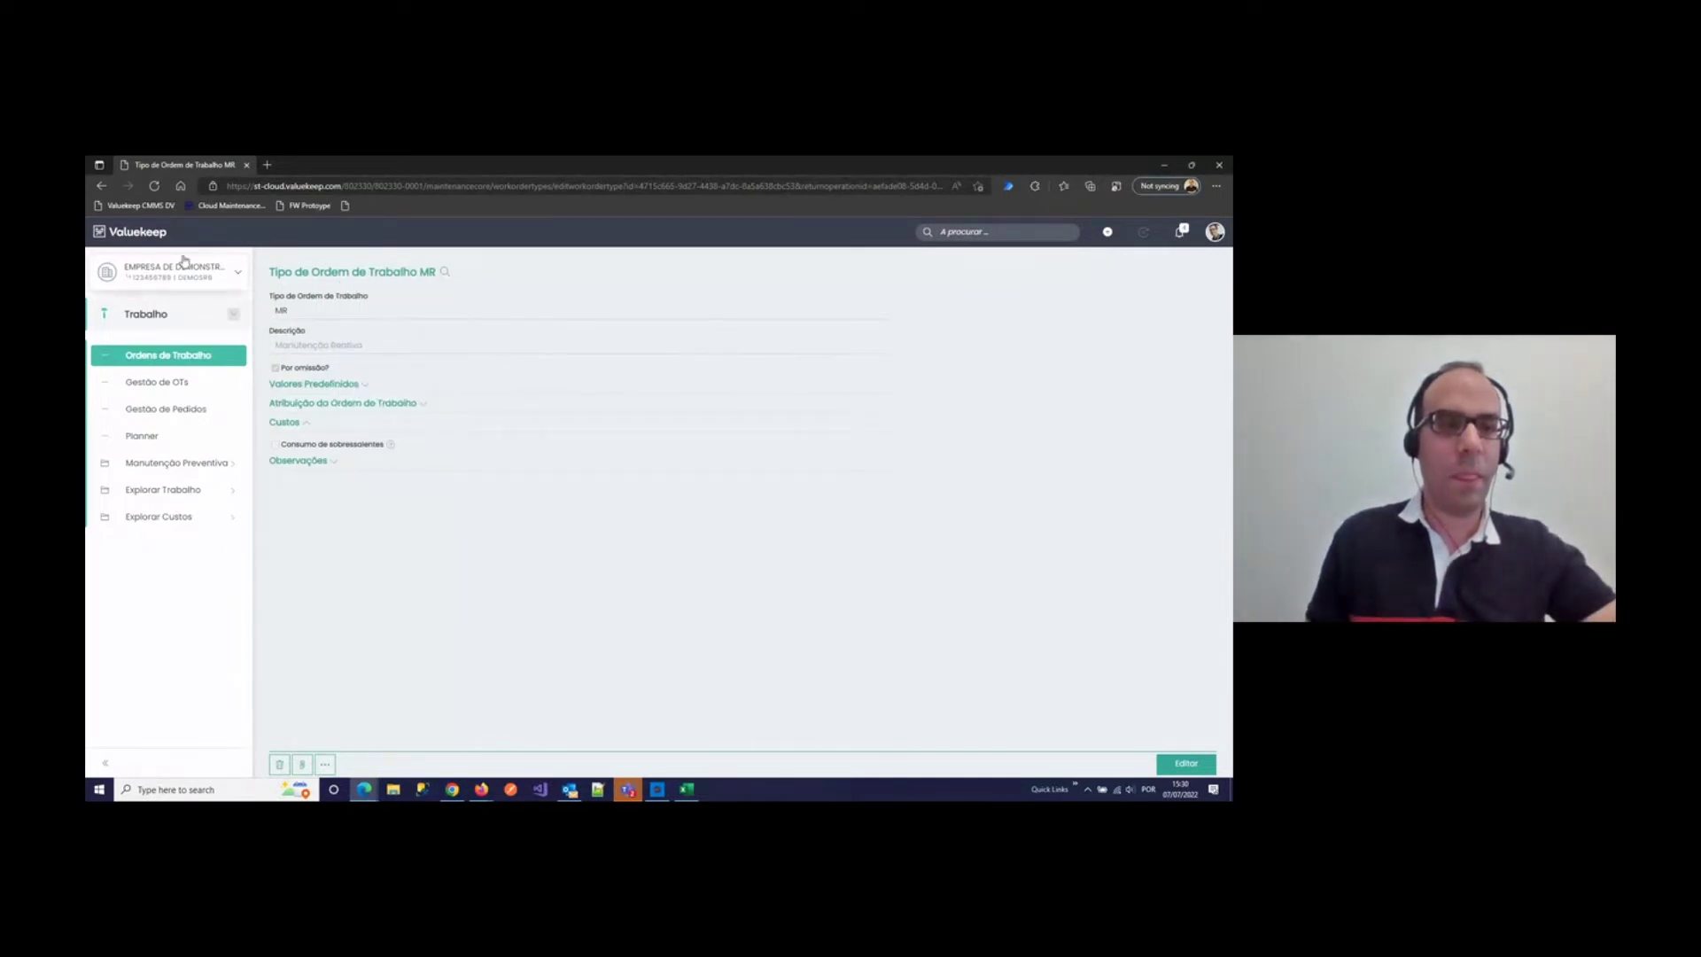
left_click(148, 240)
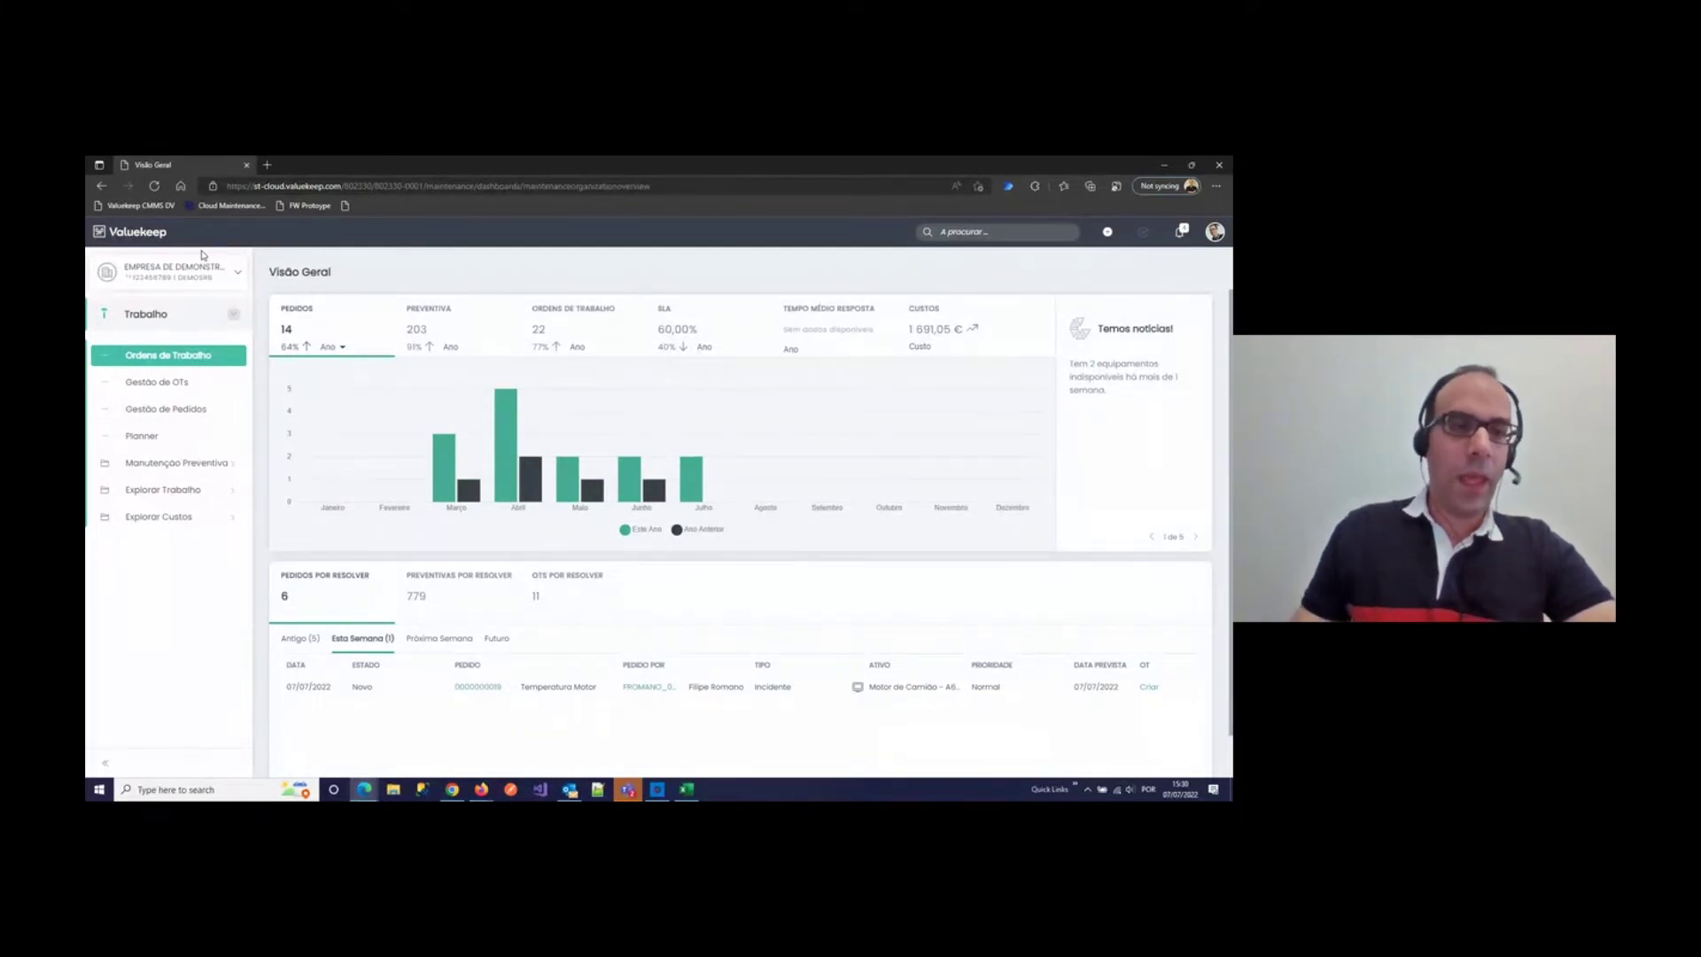
Step: Open Tipos de Característica in the general Definições, examine what the DIM type applies to, and return to the list
left_click(155, 315)
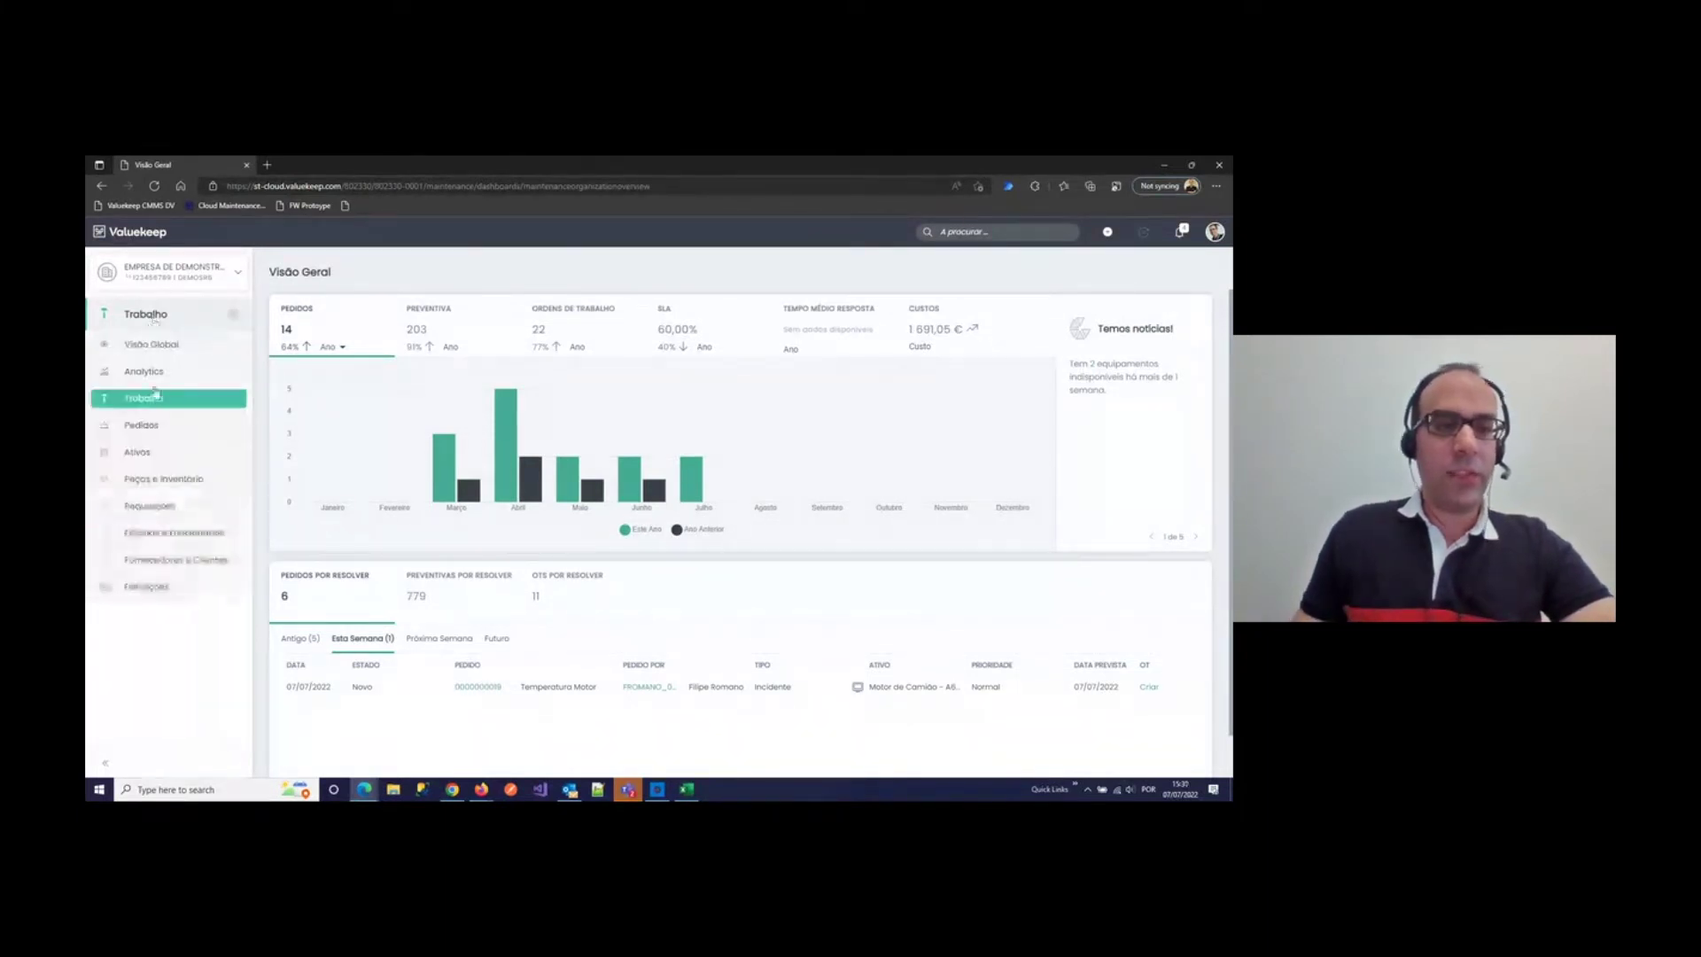
left_click(153, 586)
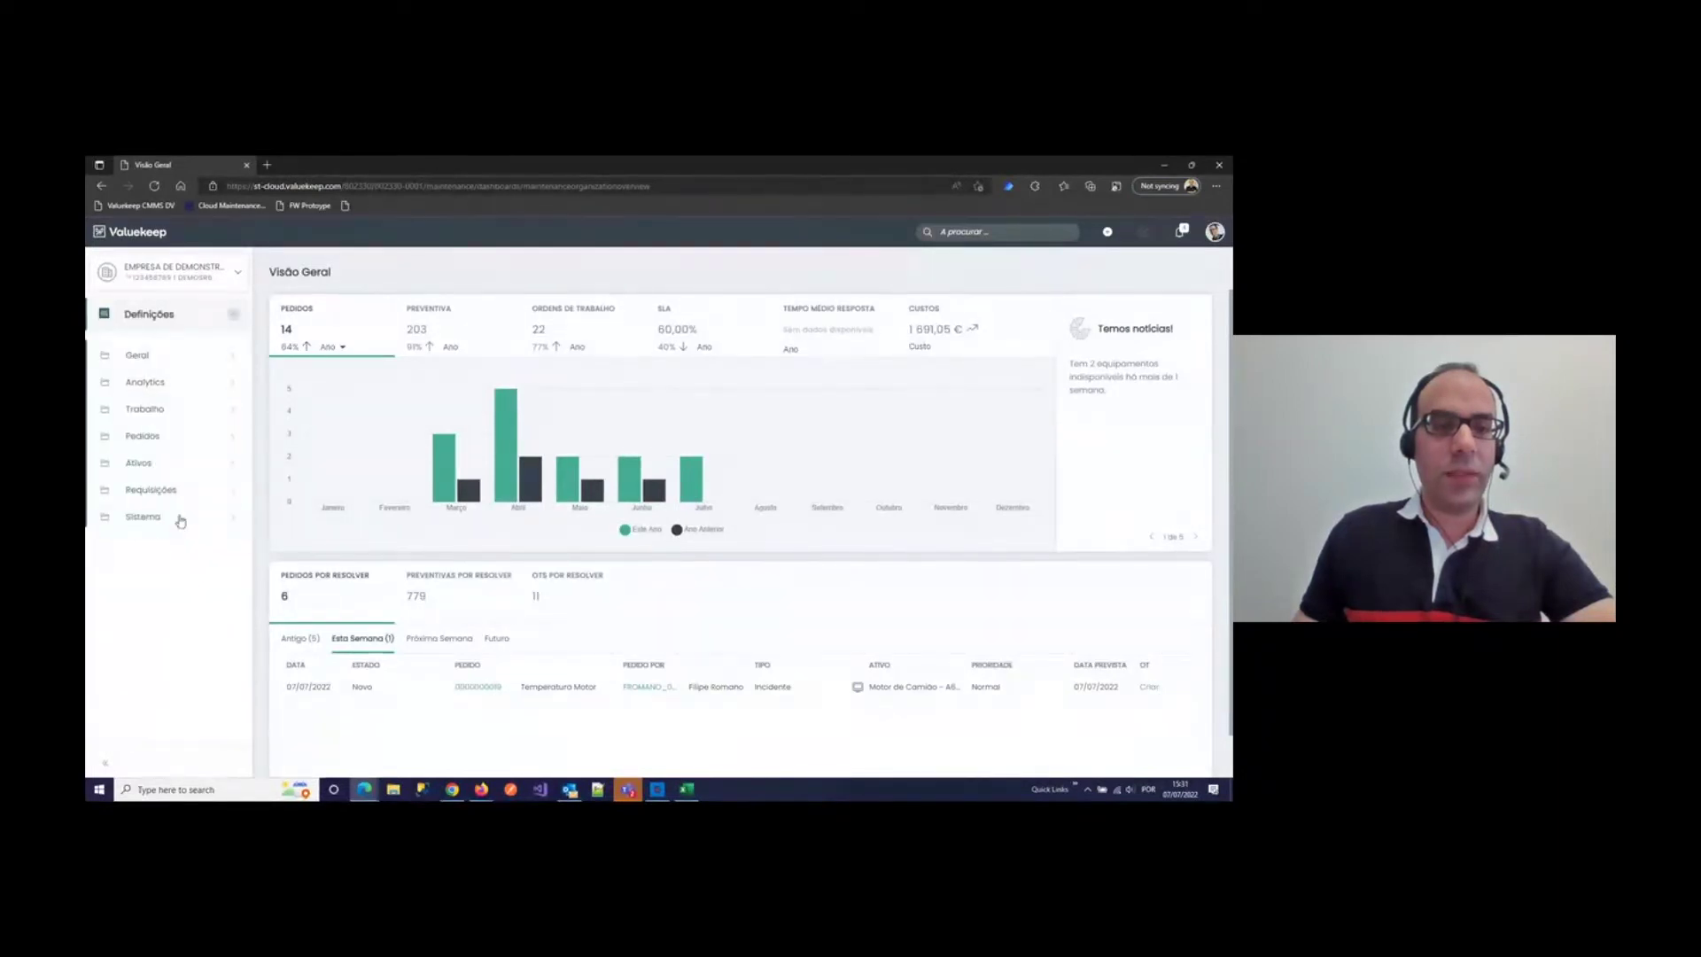
left_click(156, 357)
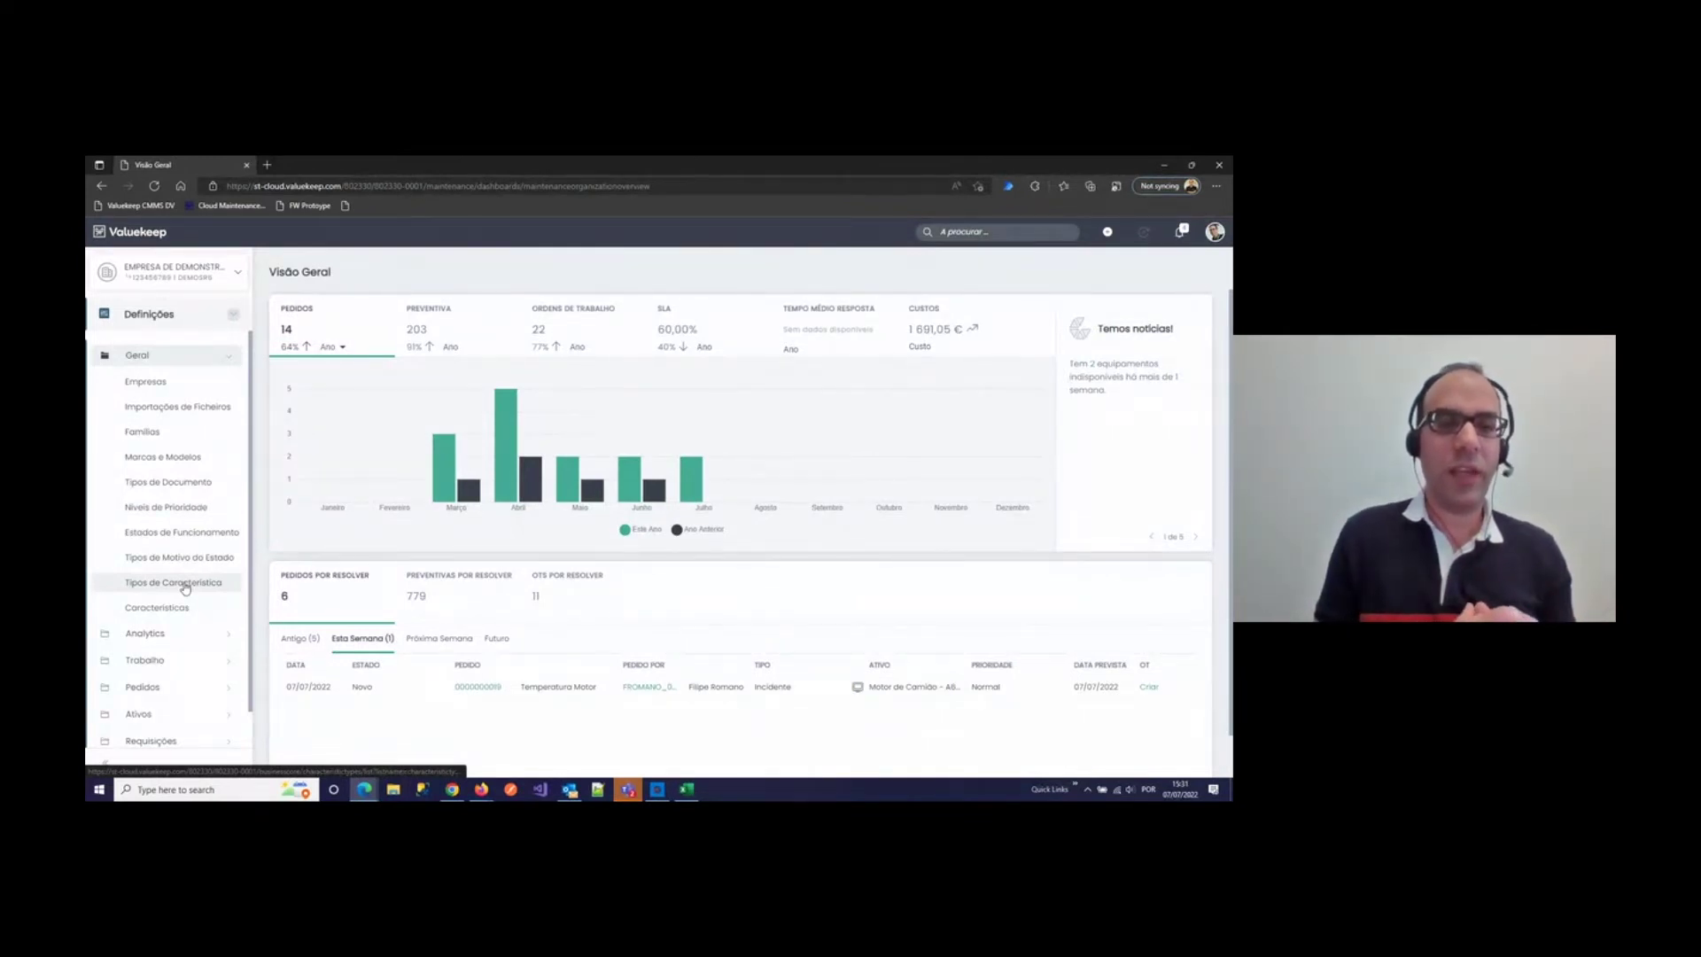
left_click(186, 585)
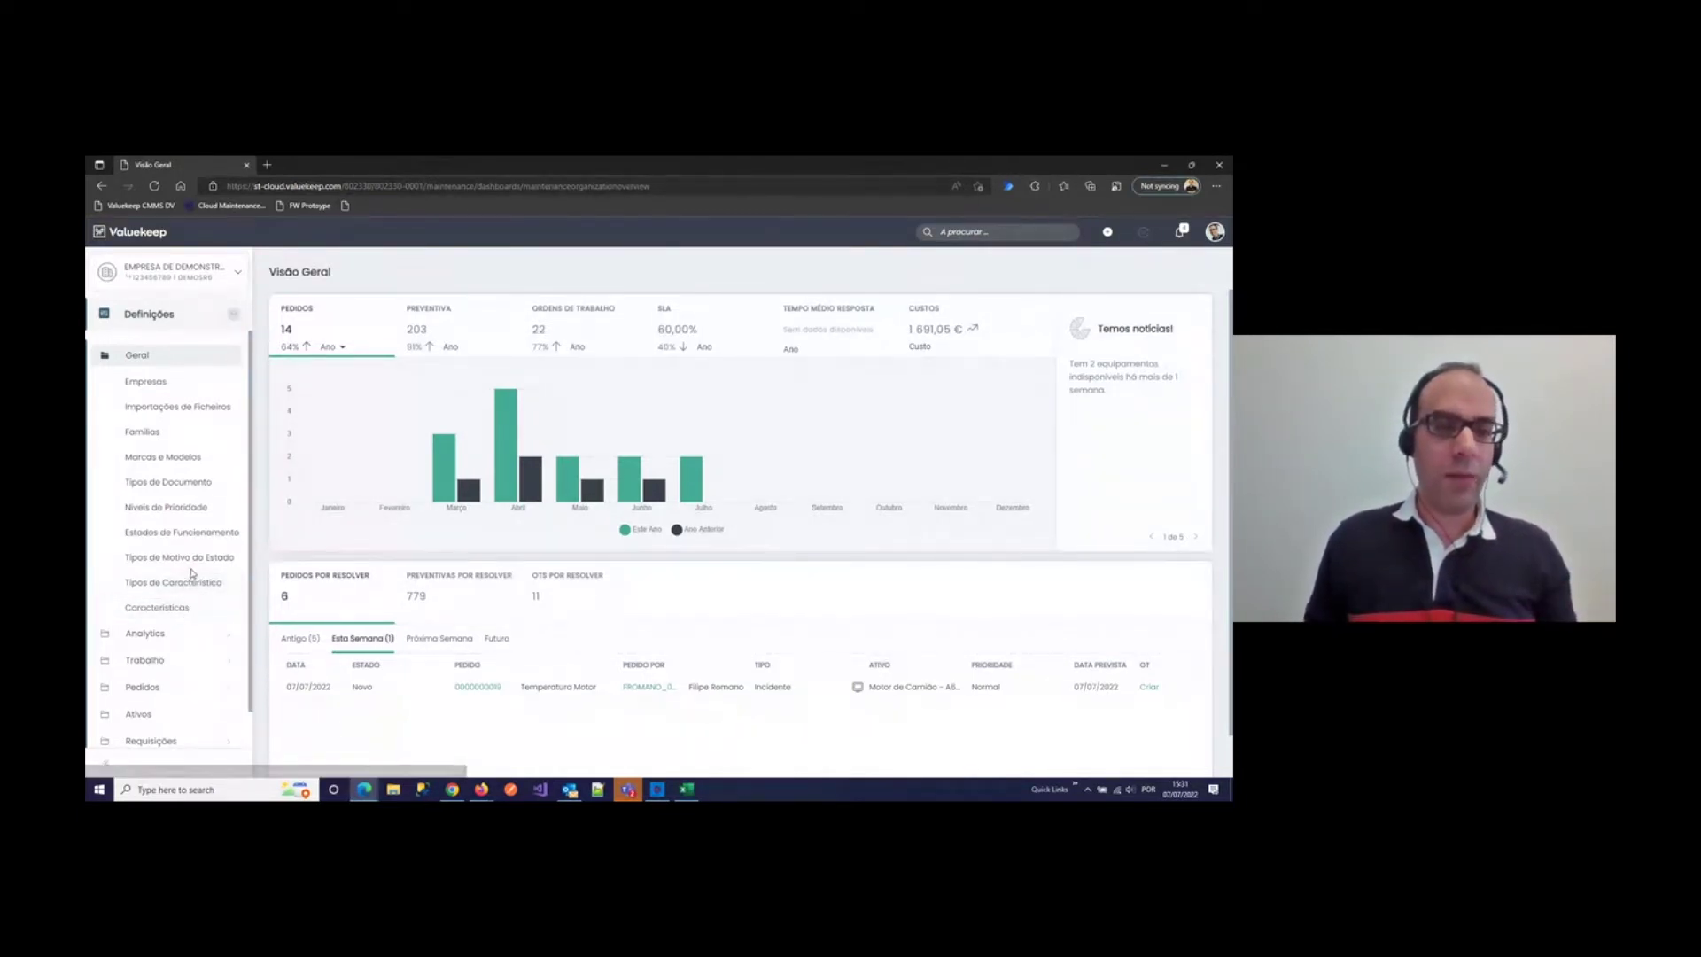
left_click(188, 591)
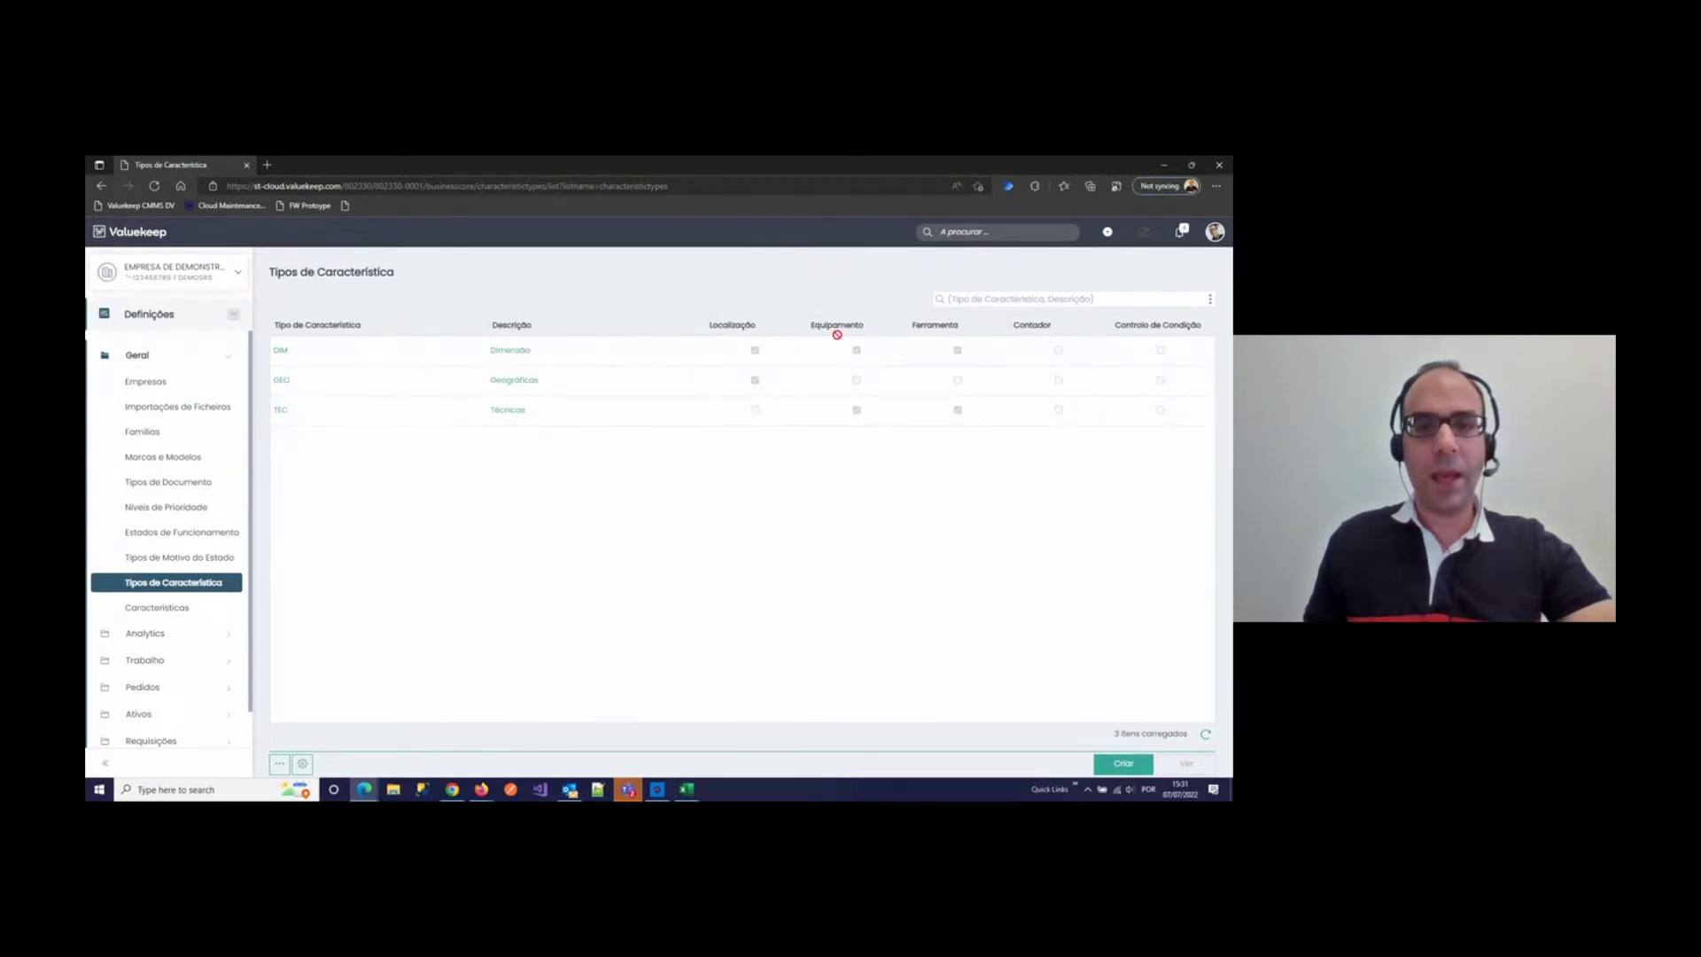
left_click(282, 352)
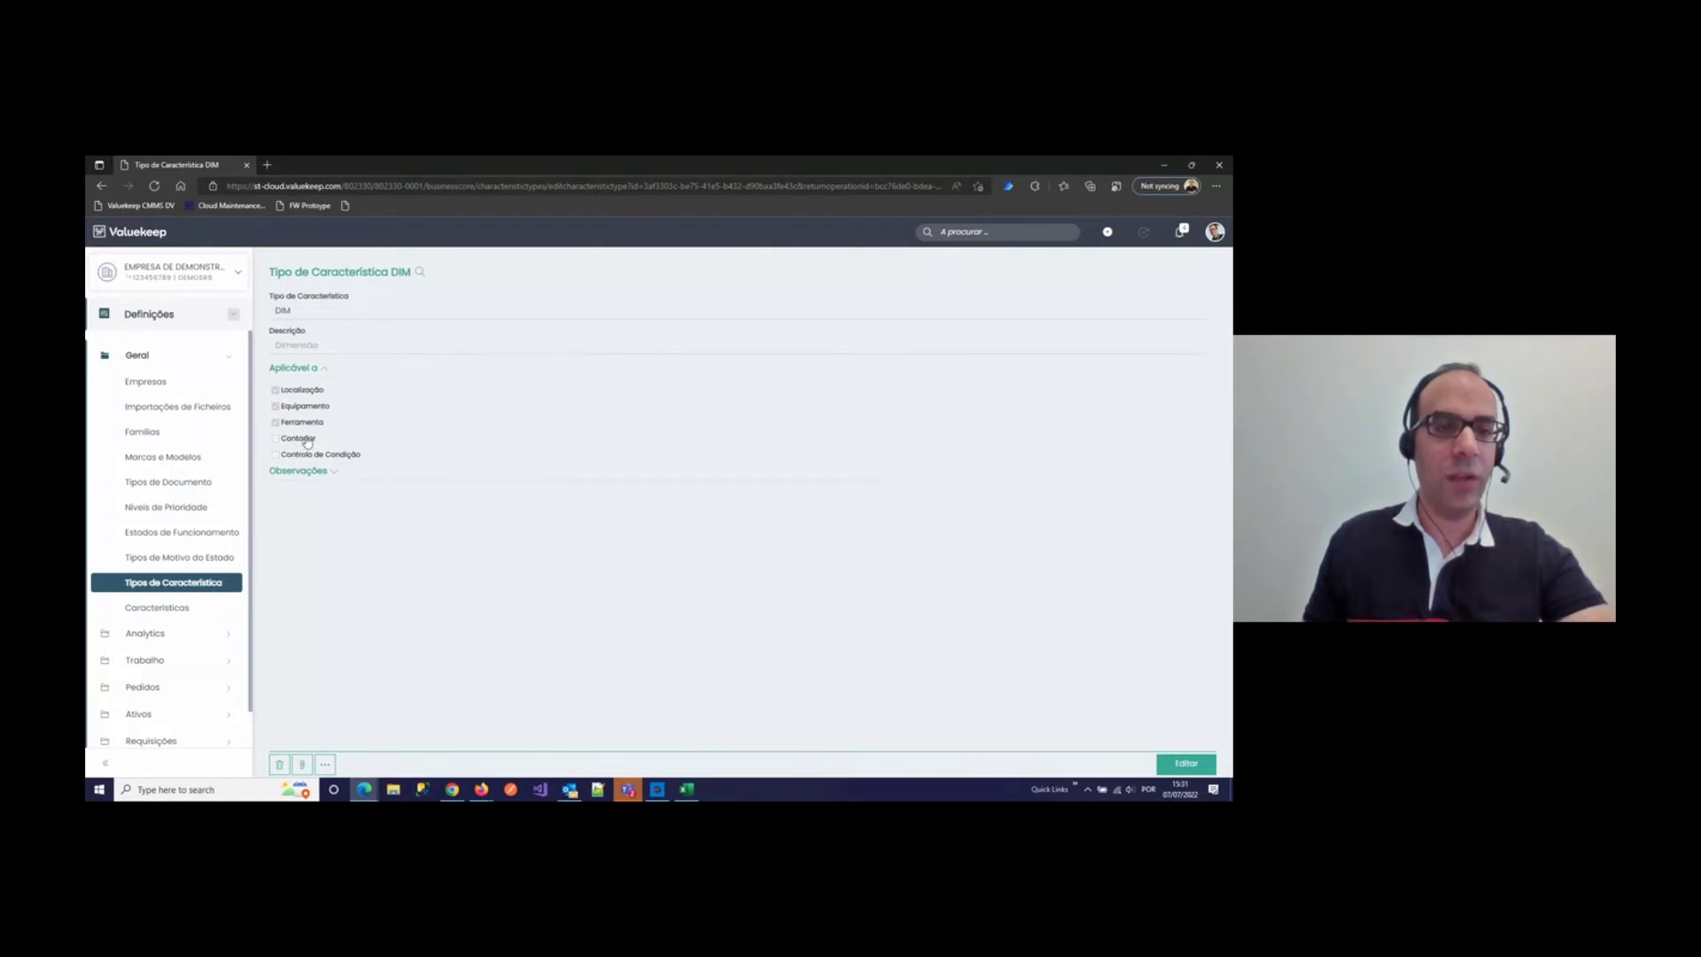
left_click(101, 186)
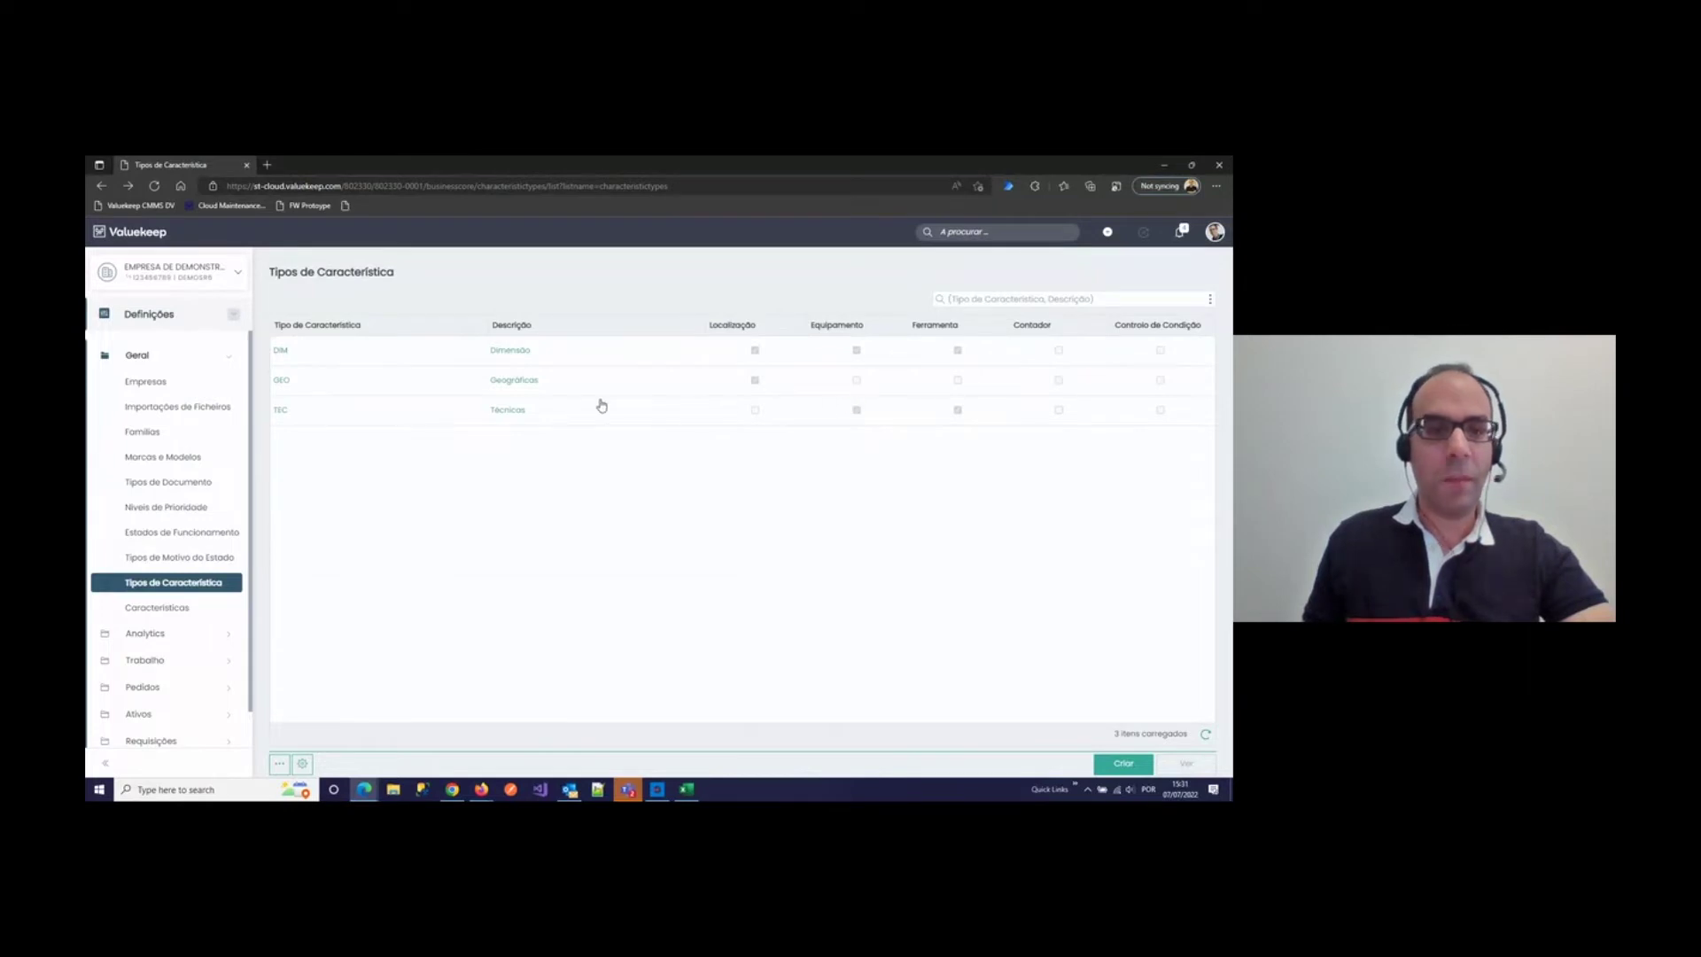
Step: Open the Características list, examine the ALT characteristic's type, value type and unit, and return to the list
left_click(171, 612)
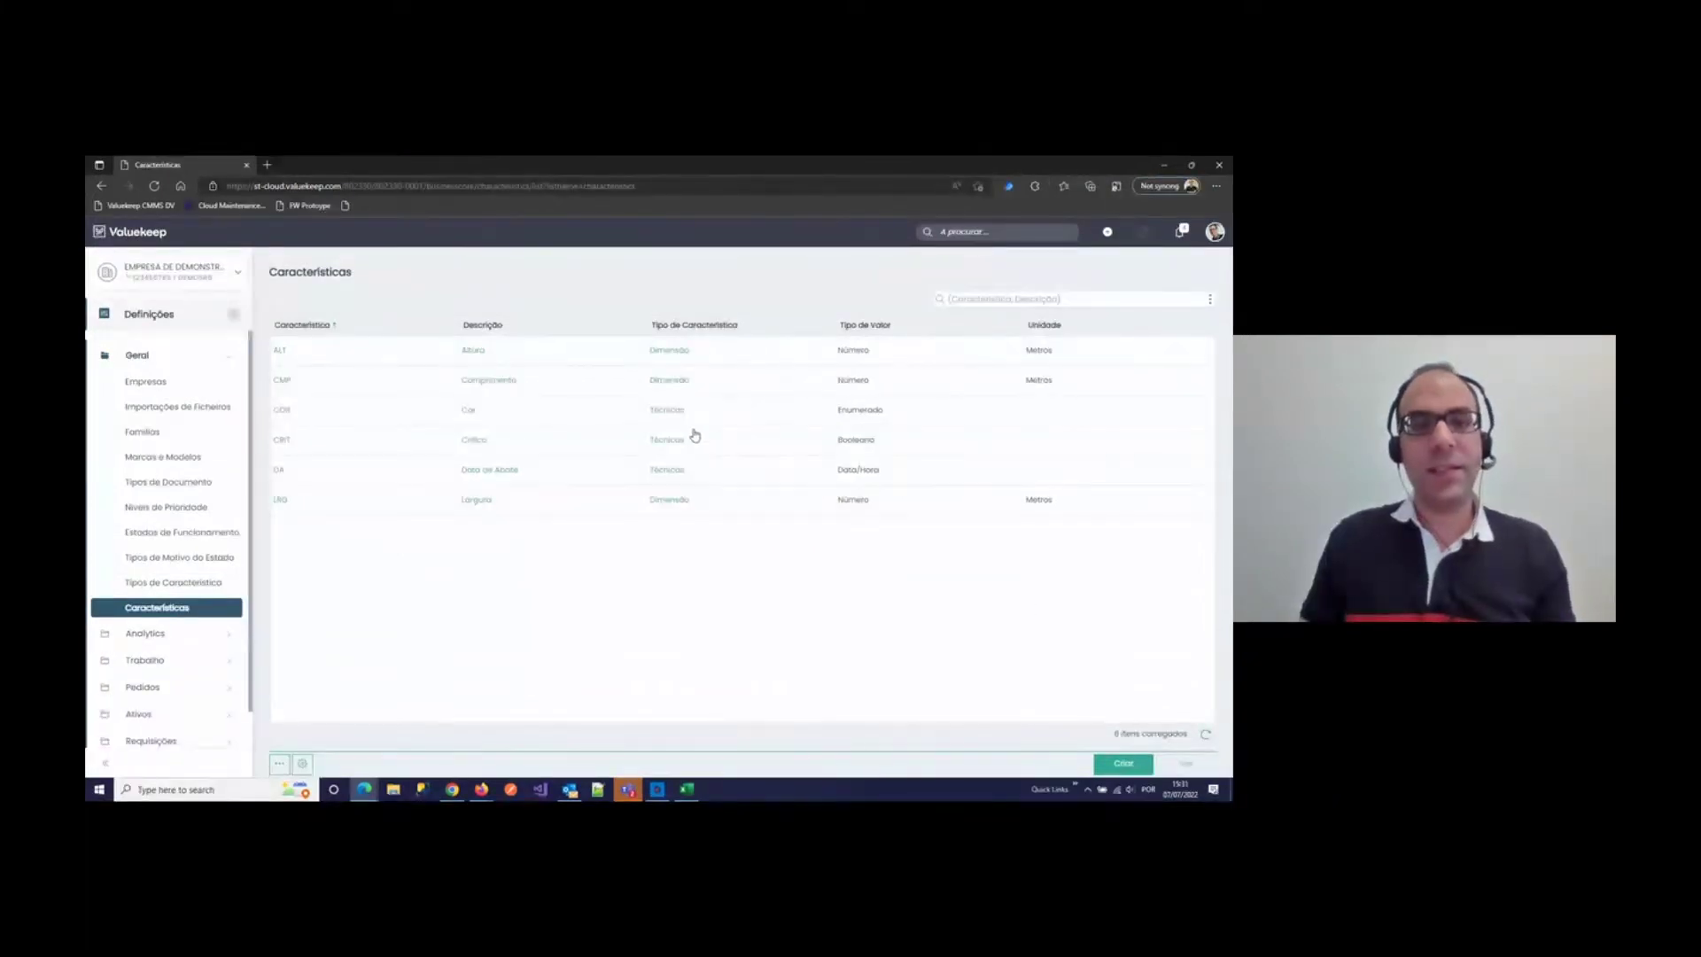
left_click(279, 353)
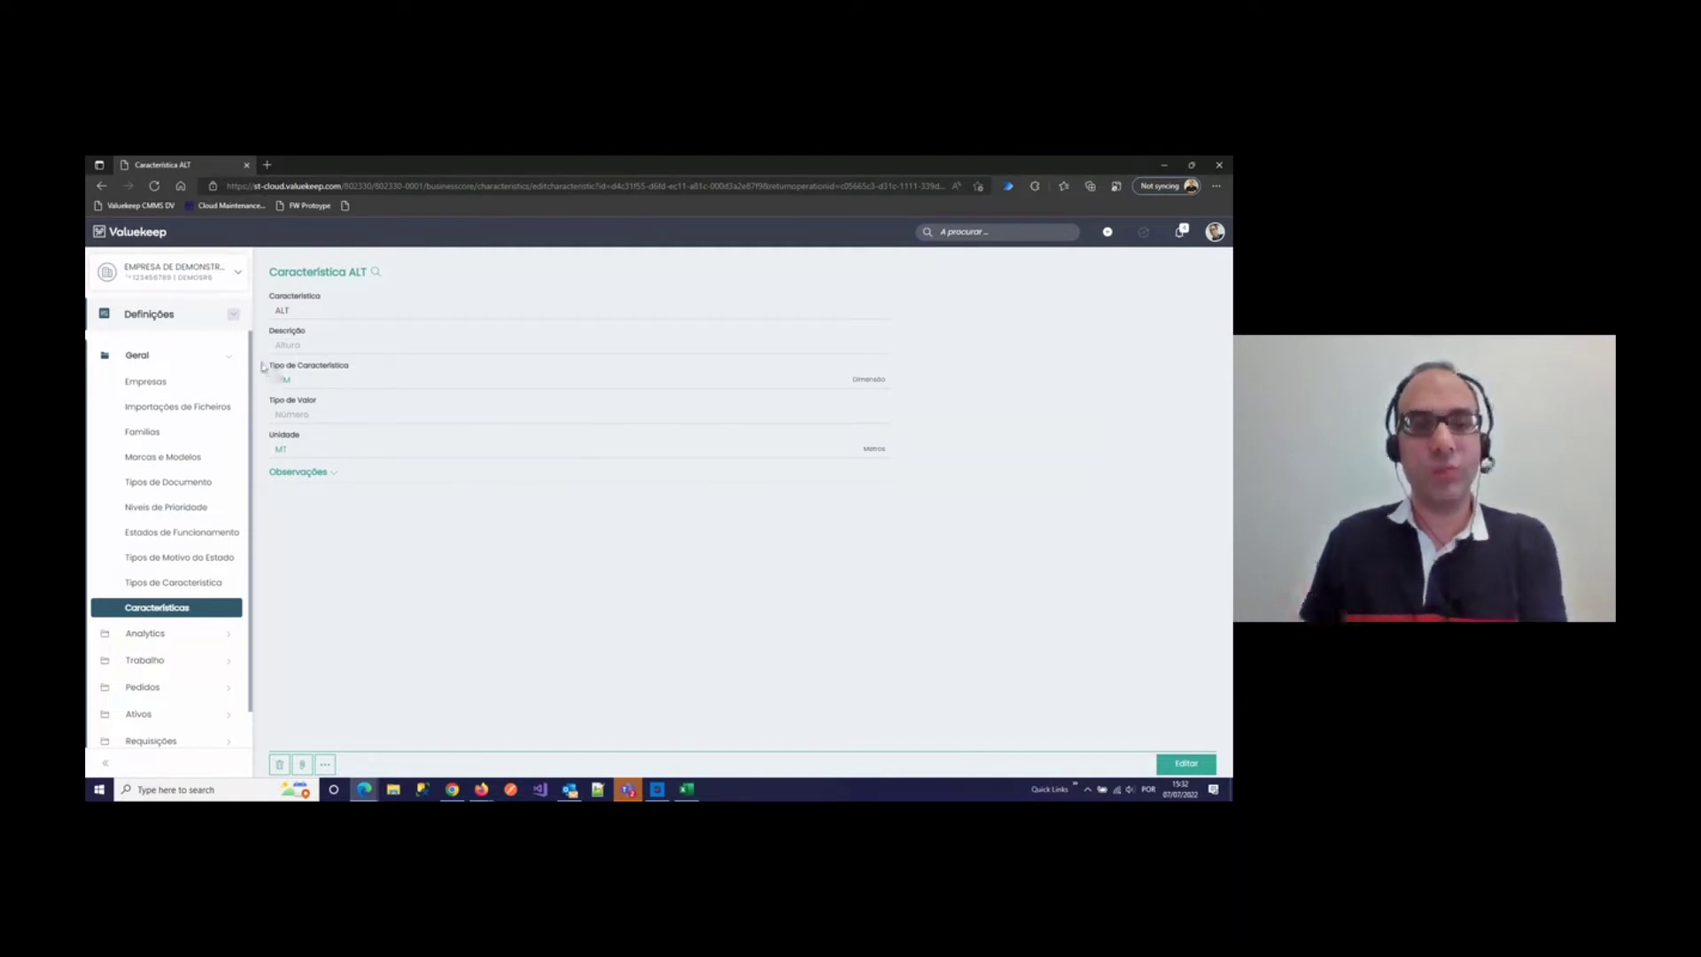
left_click(101, 187)
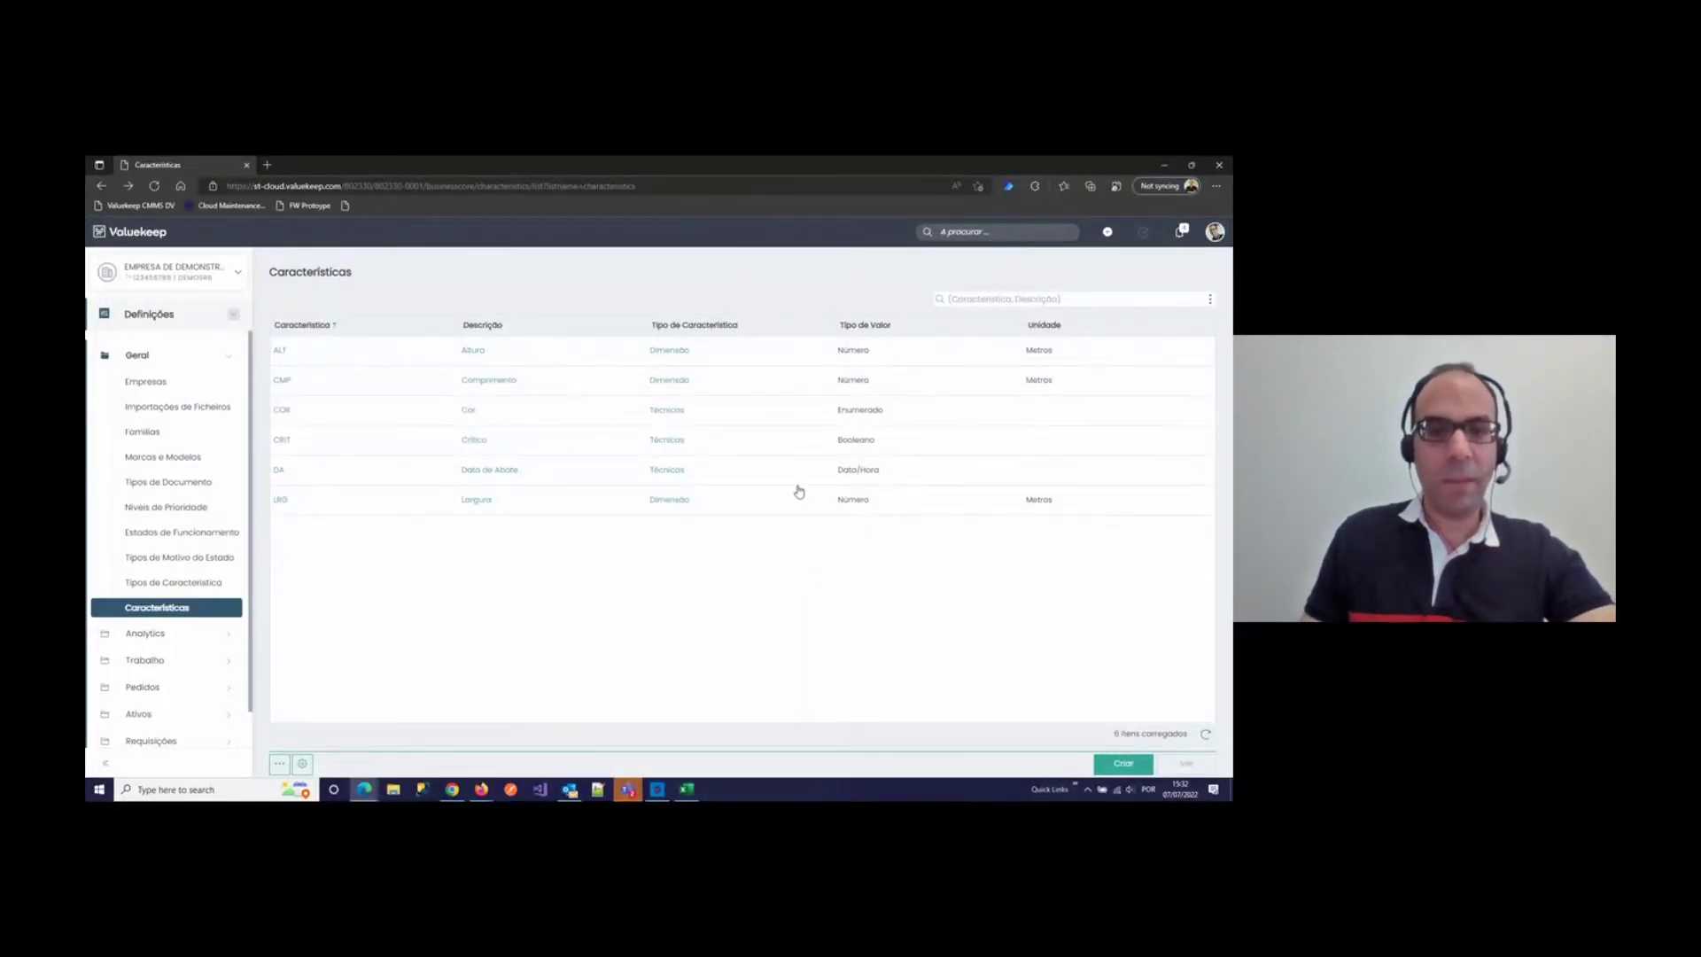
Step: Open the COR characteristic to examine its type and enumeration values, and return to the characteristics list
left_click(282, 411)
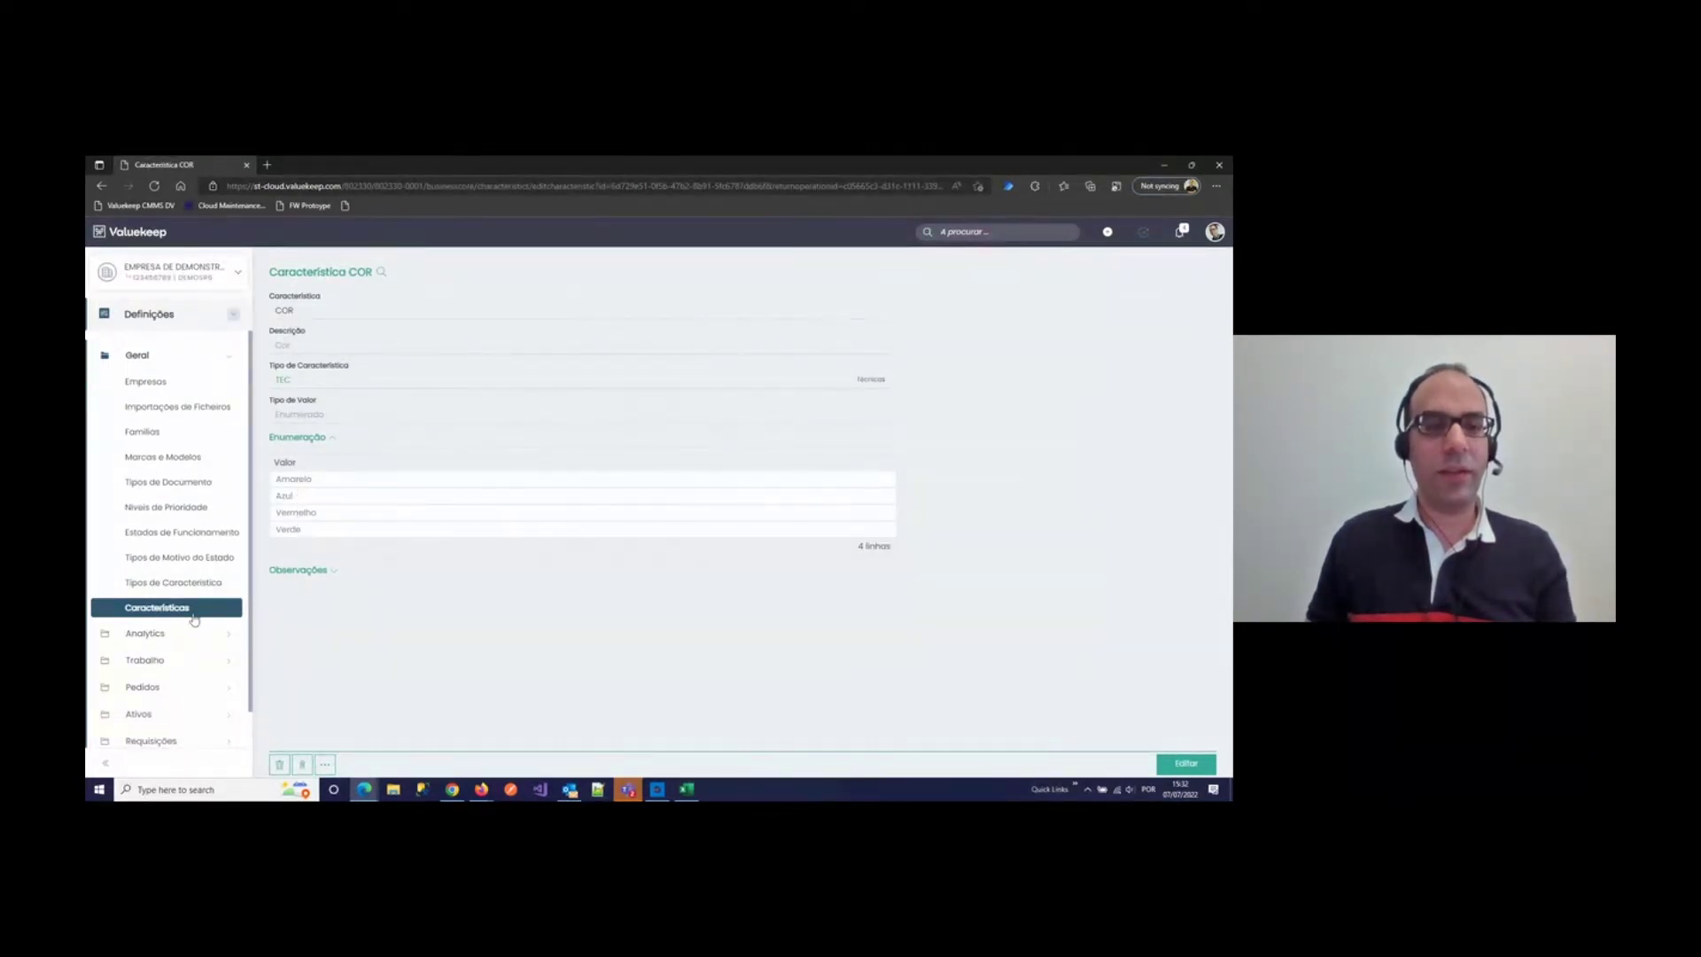
left_click(221, 610)
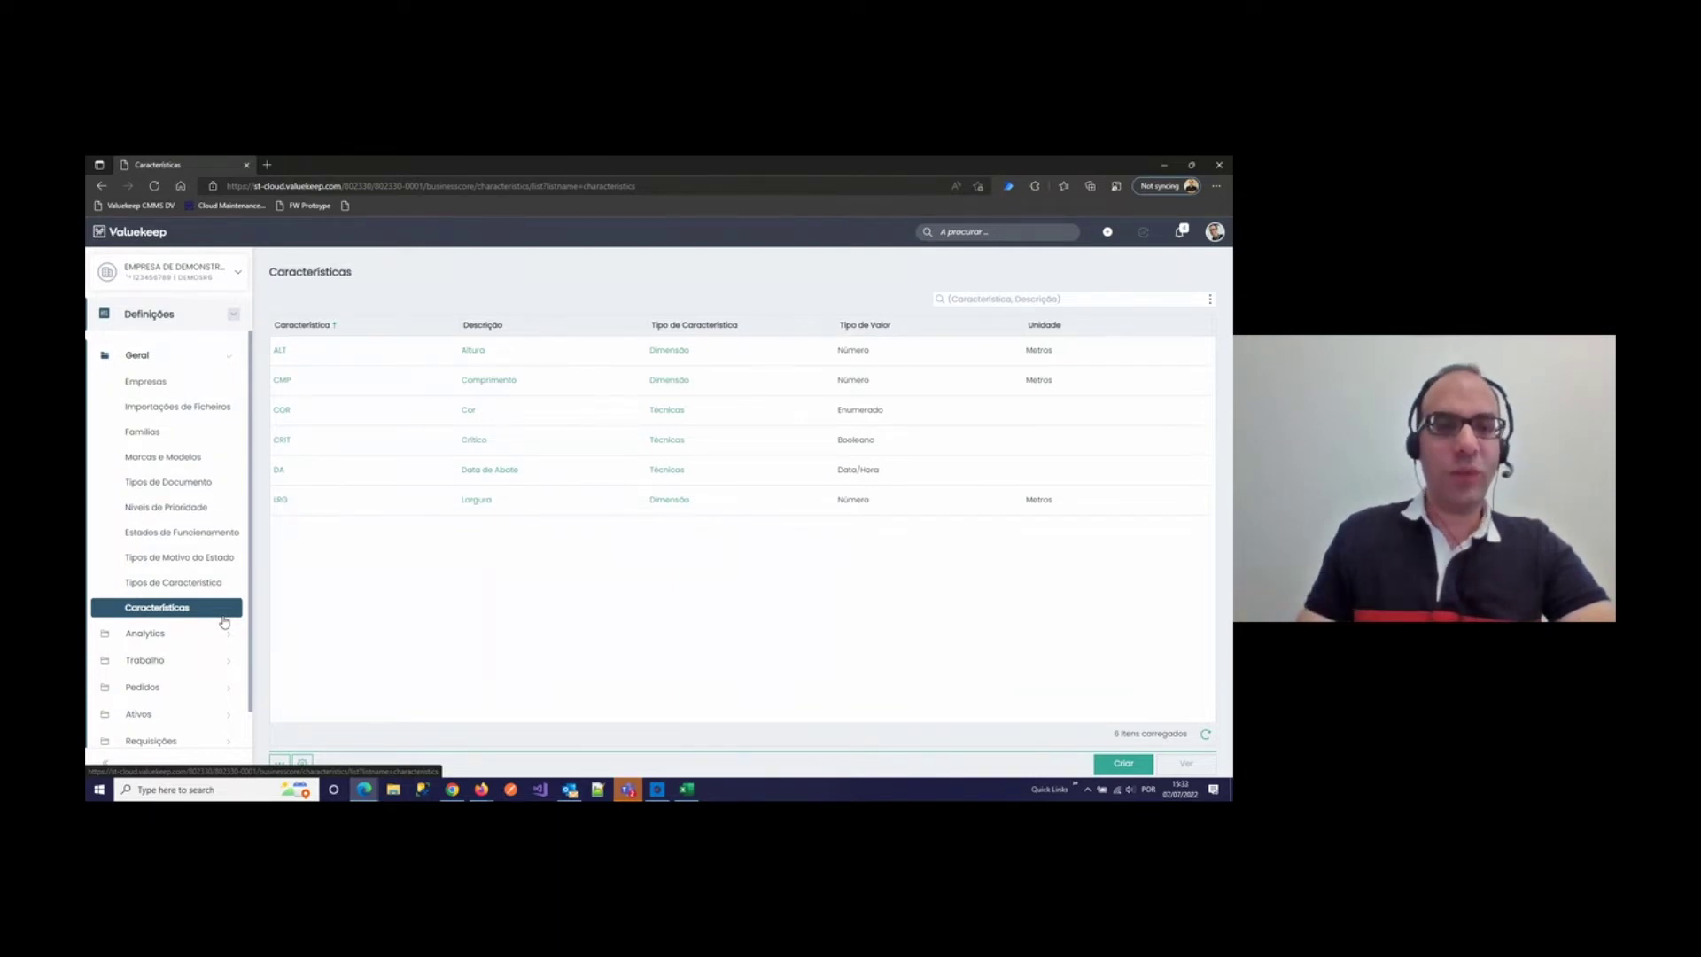
Step: Open equipment ATC01 from the Ativos area and display its characteristics, with the spare parts section collapsed
left_click(148, 315)
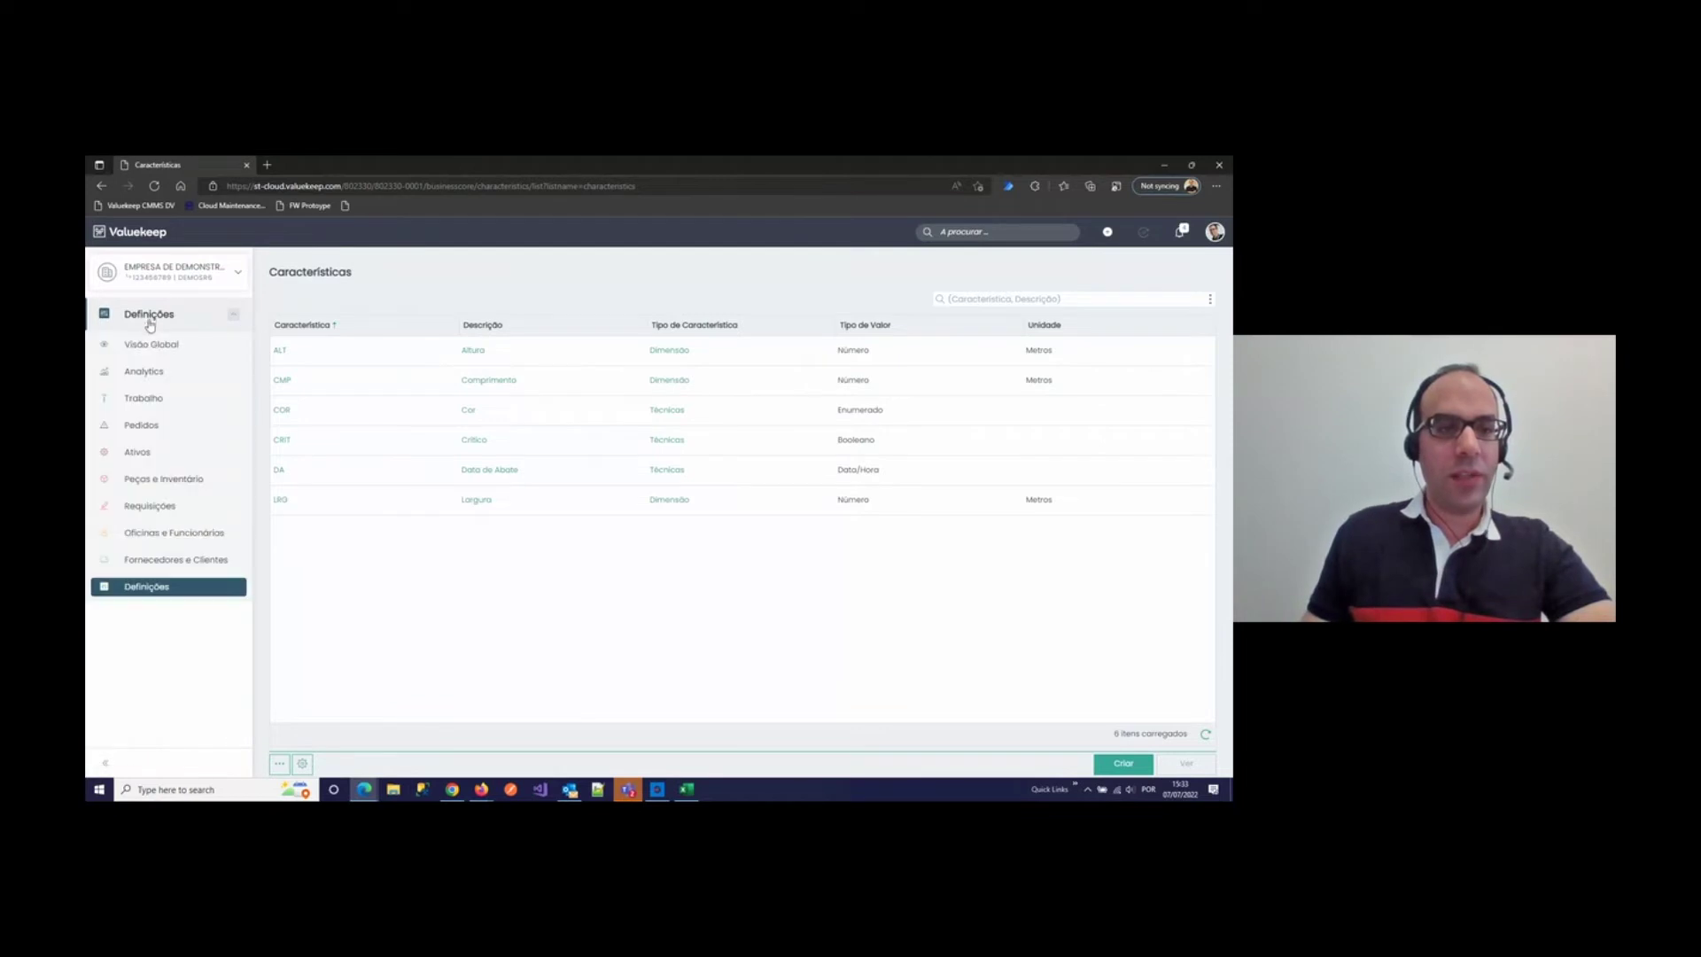
left_click(133, 453)
left_click(152, 385)
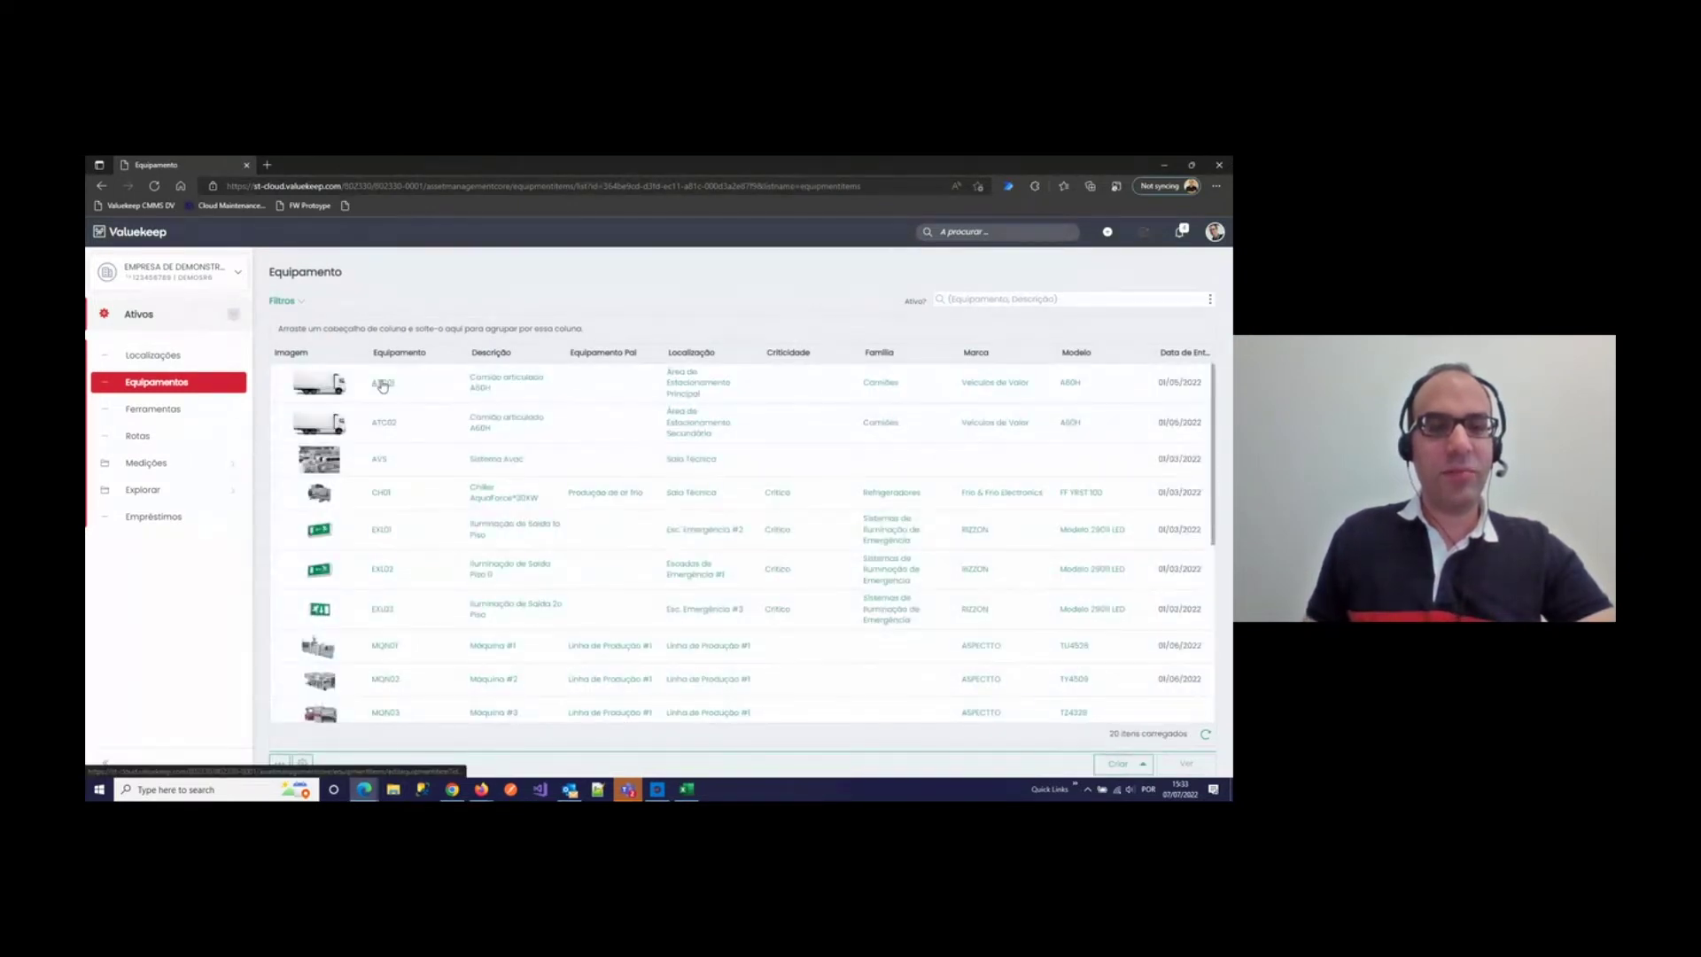
left_click(382, 384)
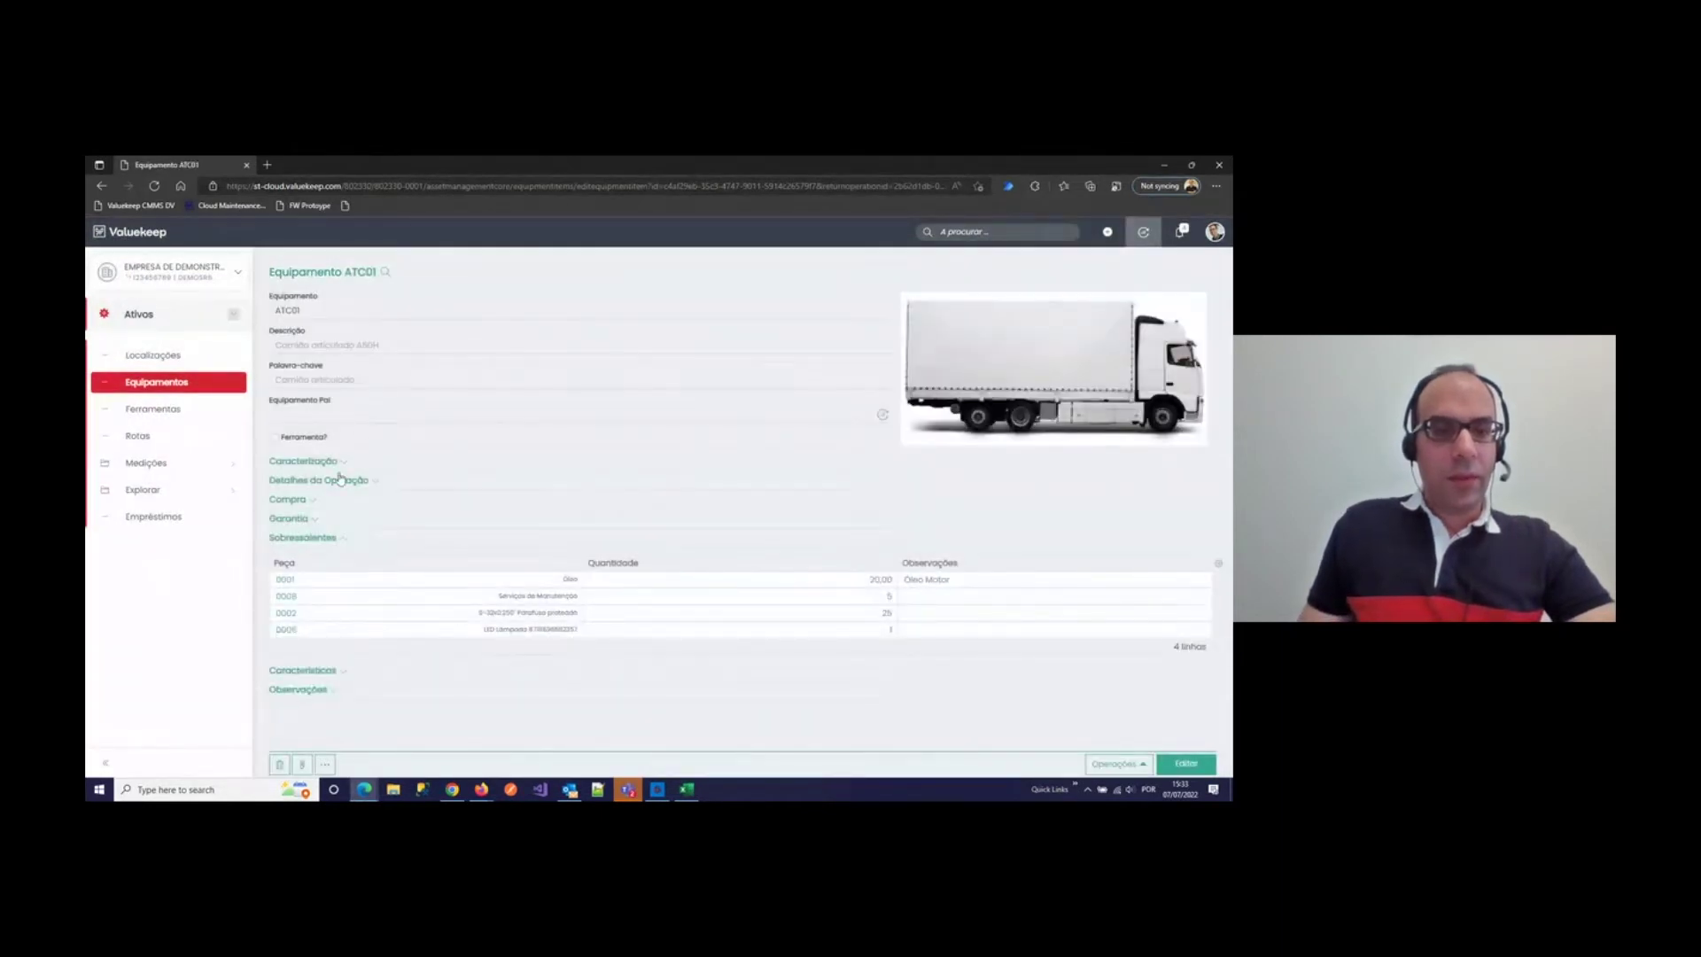
left_click(317, 538)
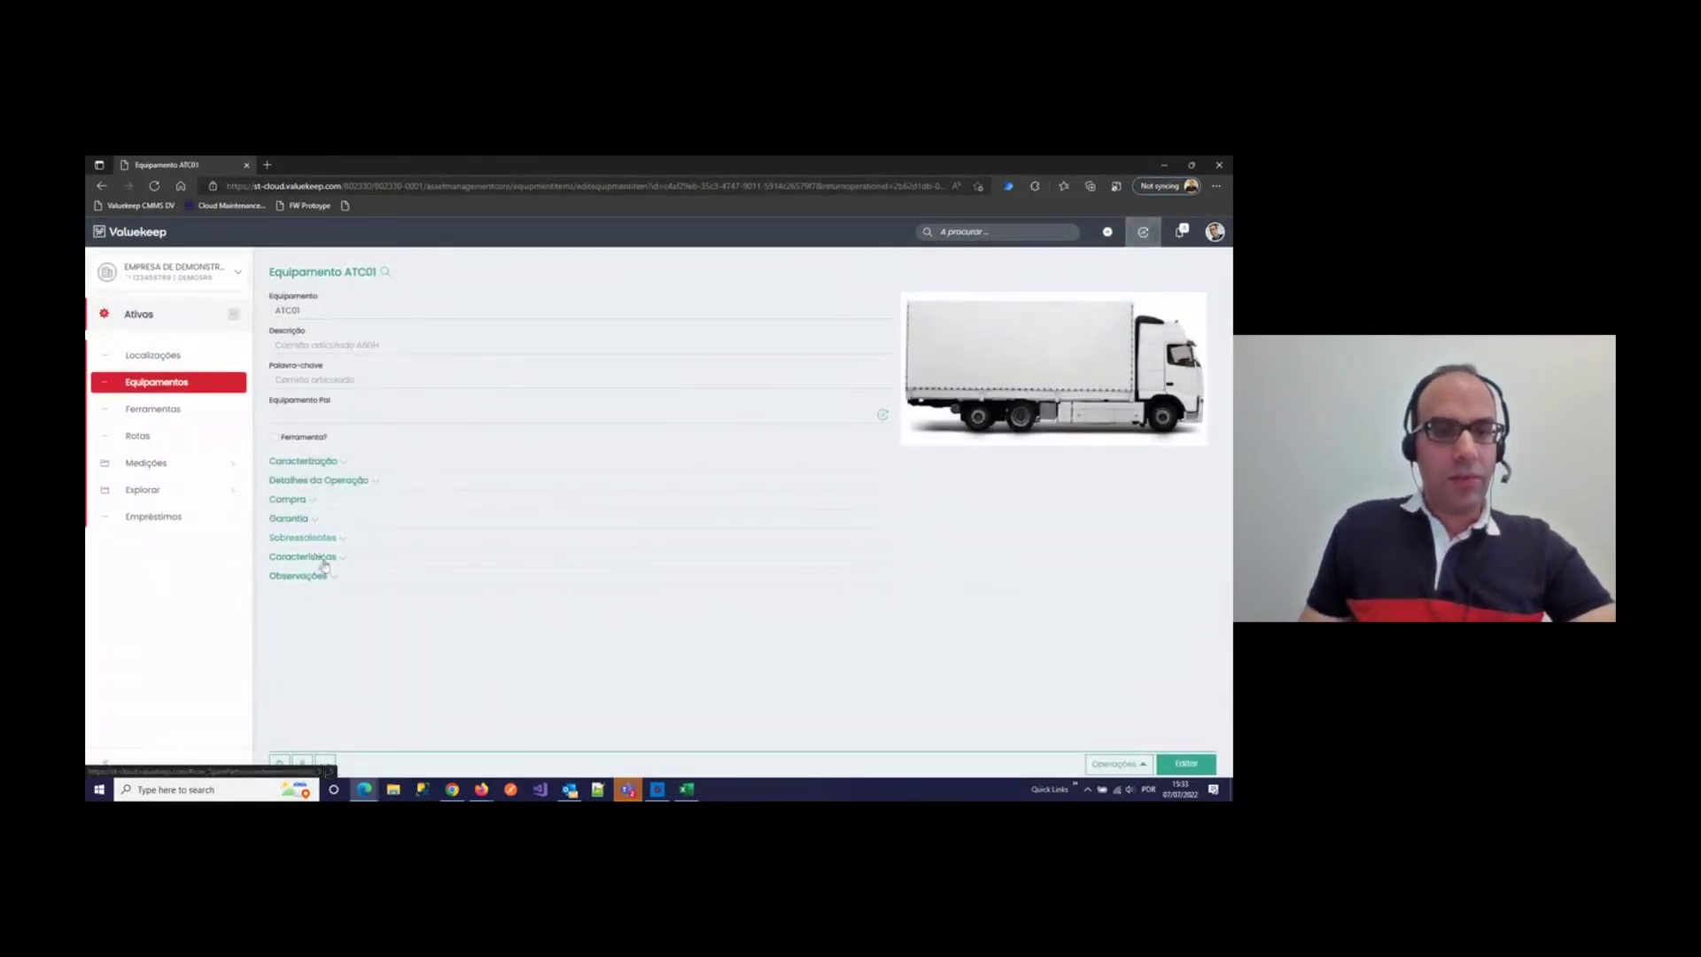
left_click(318, 558)
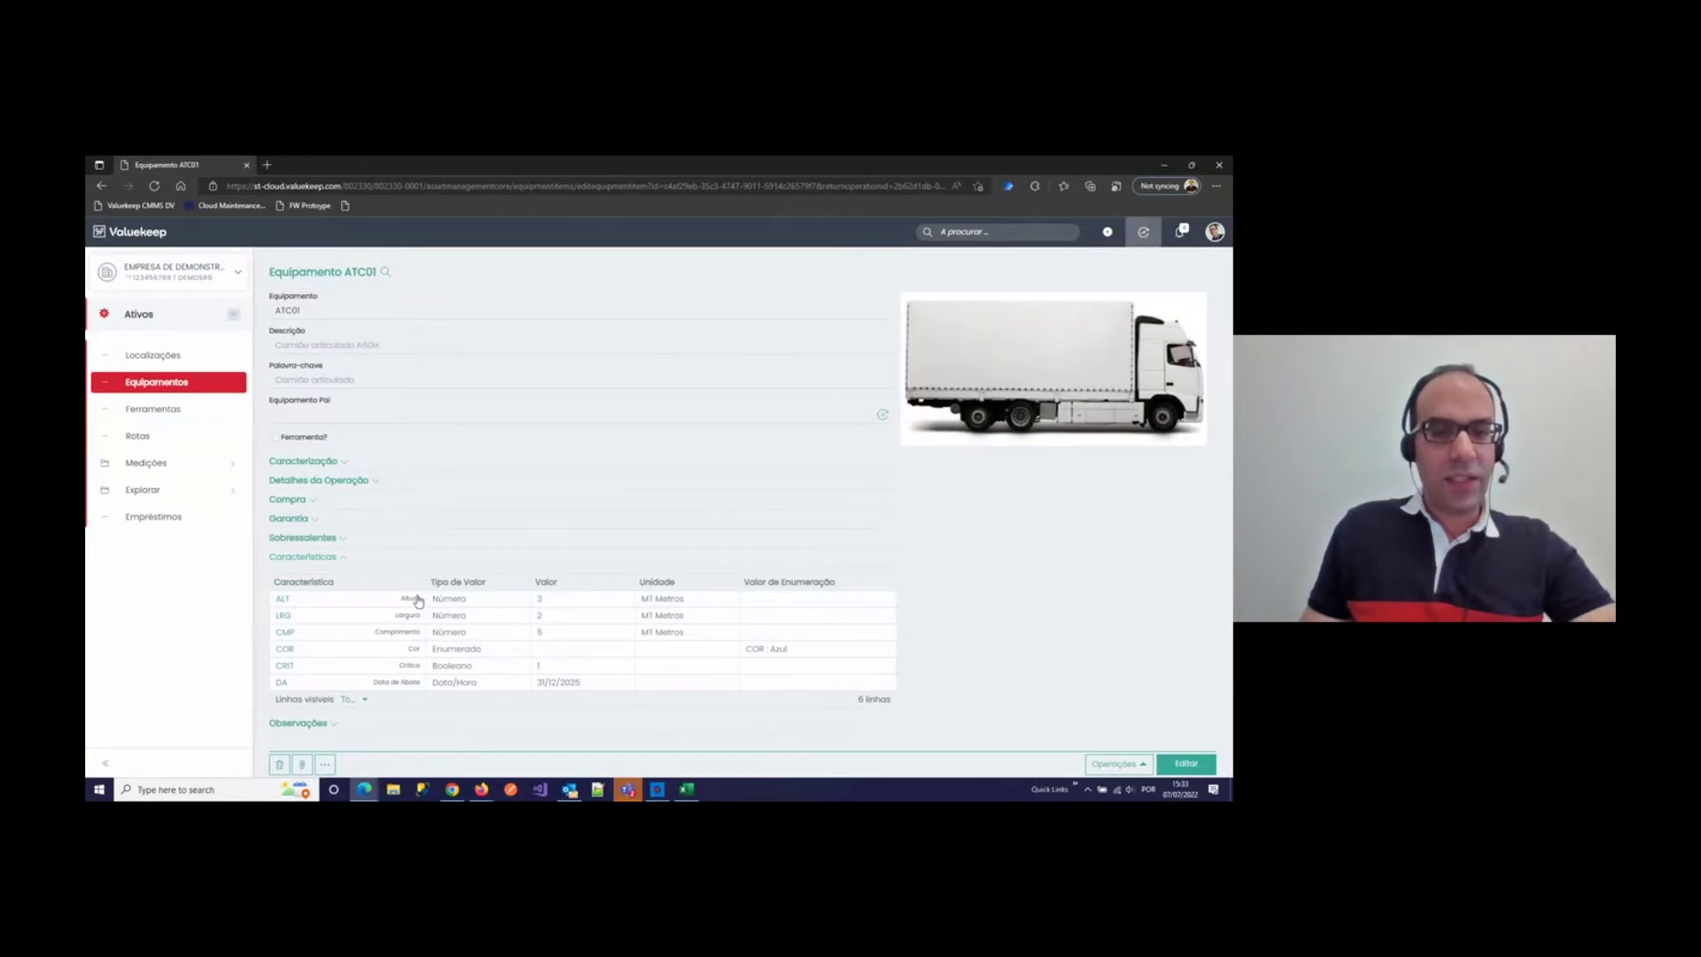
Step: Put equipment ATC01 in edit mode and review the values of its characteristics
left_click(1184, 762)
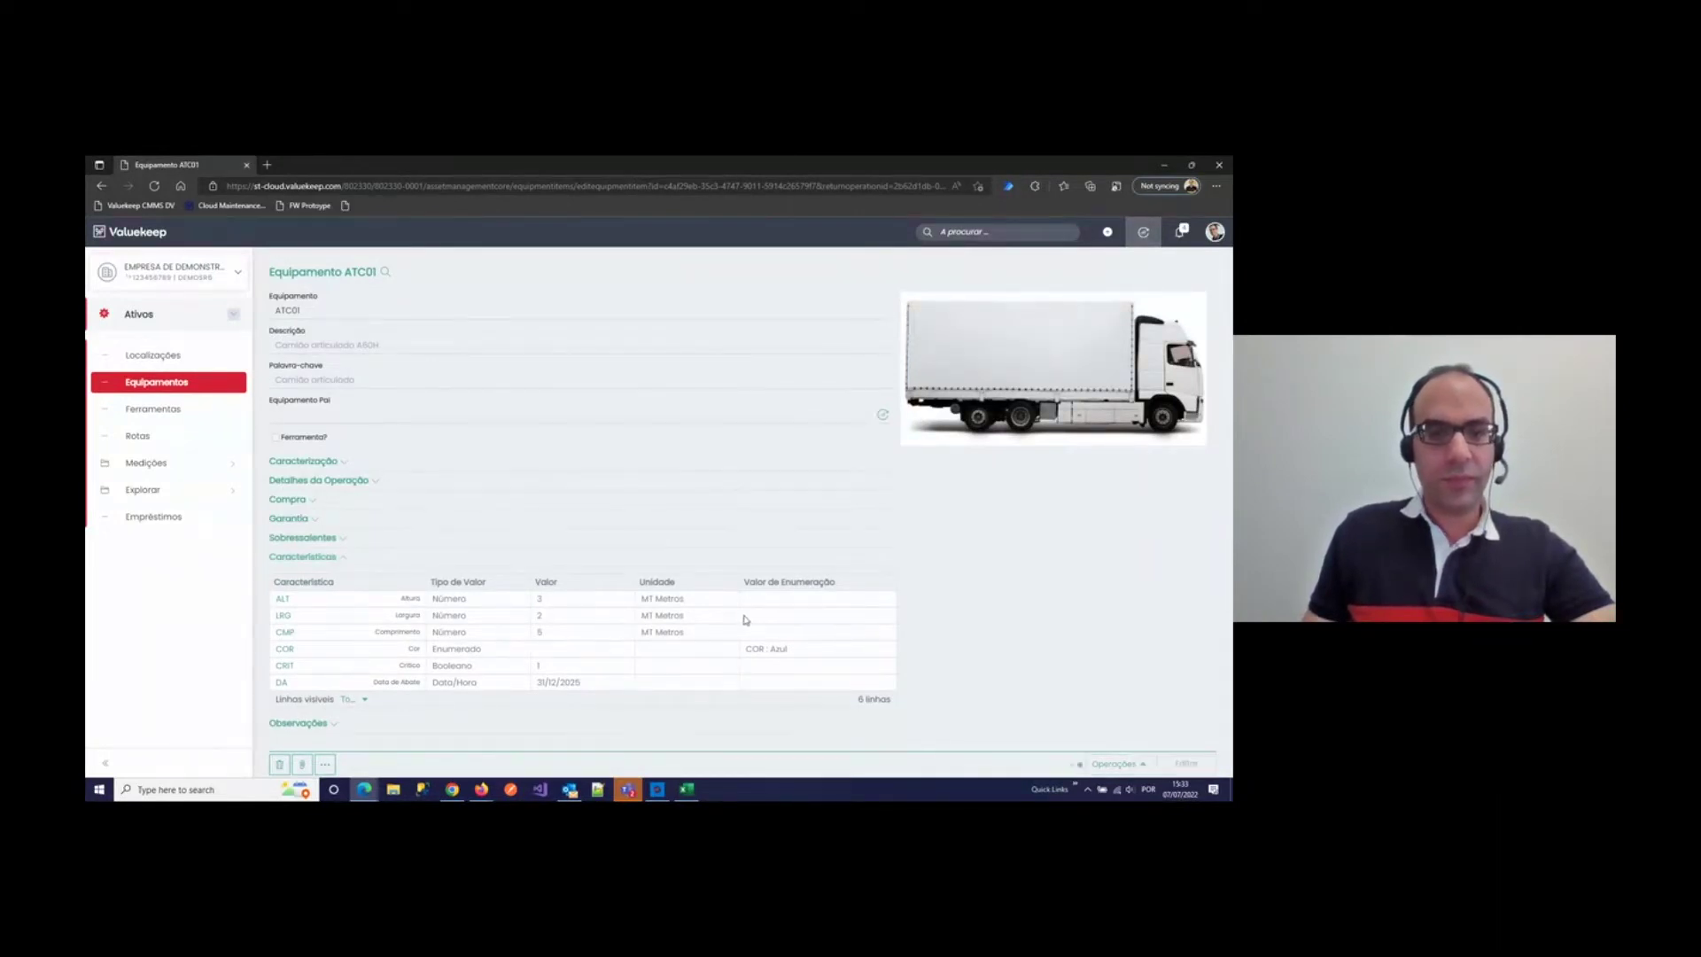
left_click(316, 558)
scroll(424, 564, "down", 1)
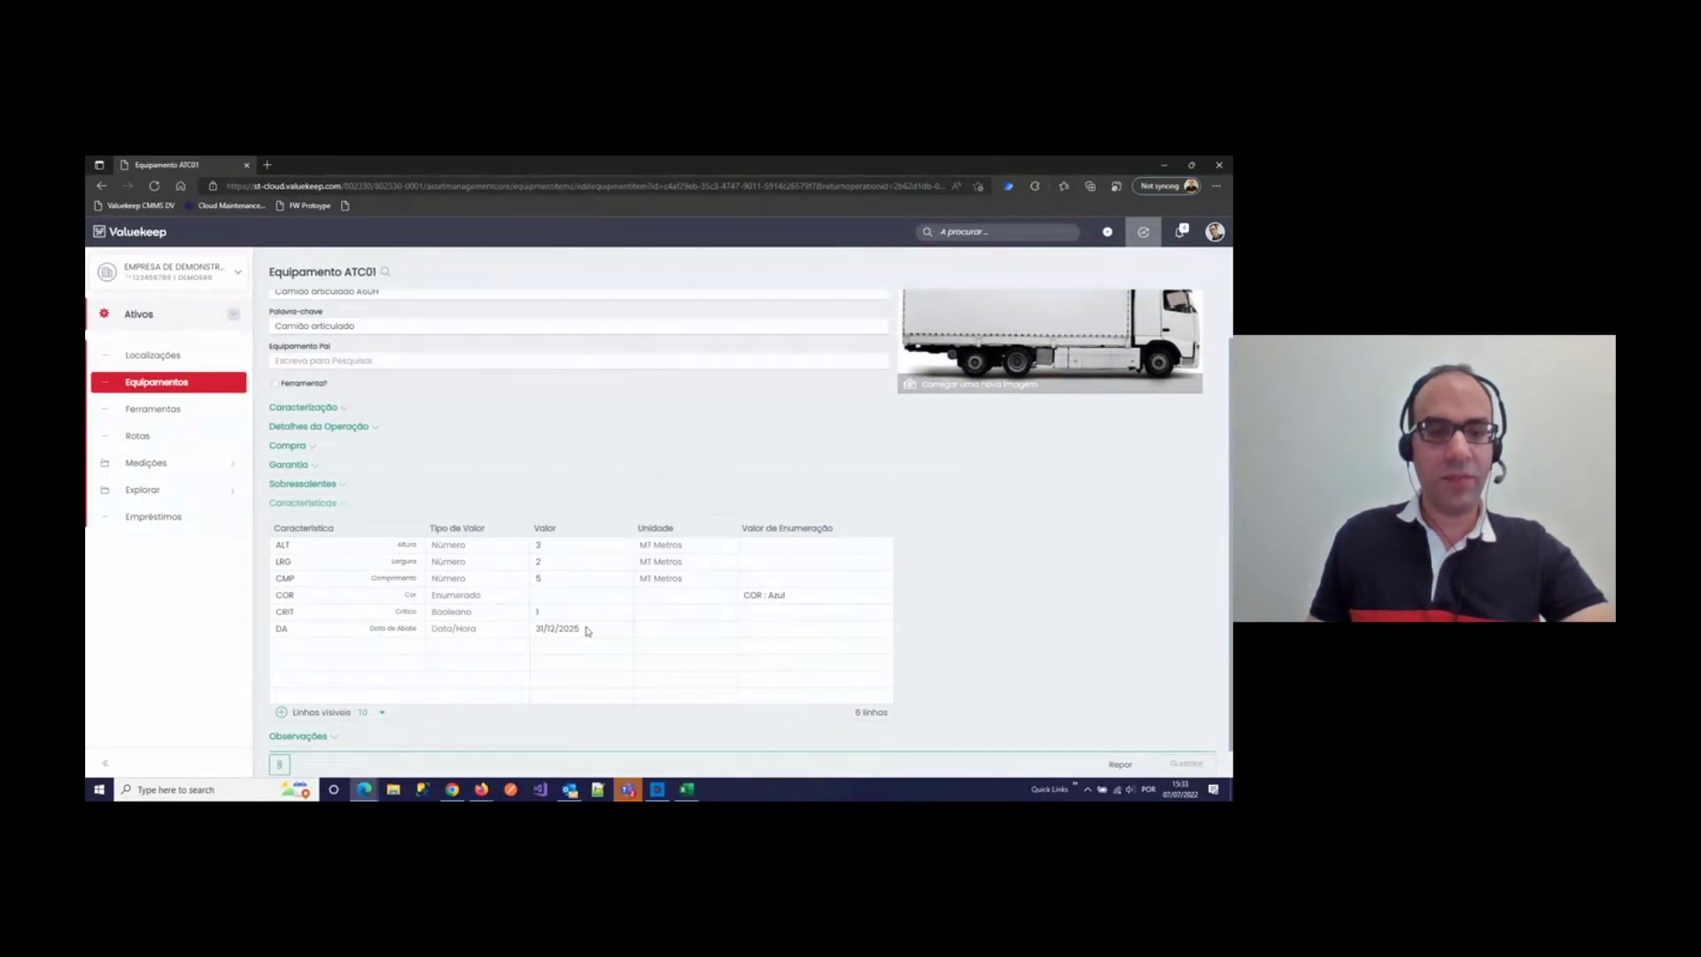
Step: Edit equipment ATC02, add the CMP (Comprimento) characteristic with the value 12, and save the record
left_click(176, 385)
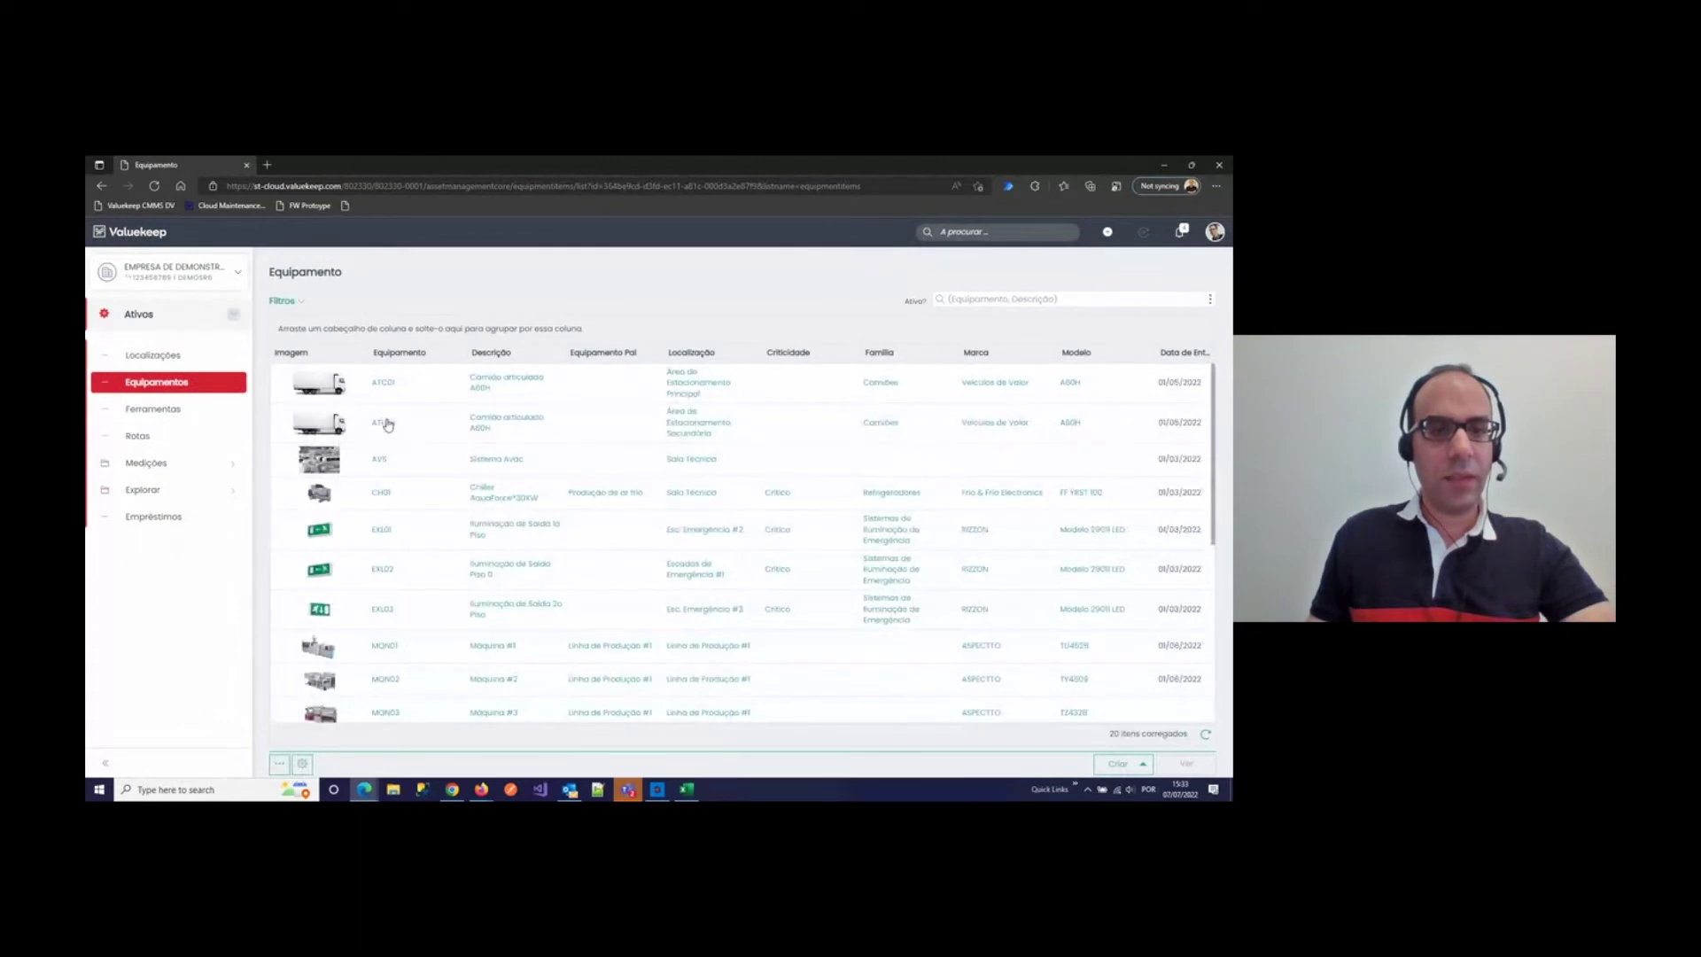
left_click(405, 428)
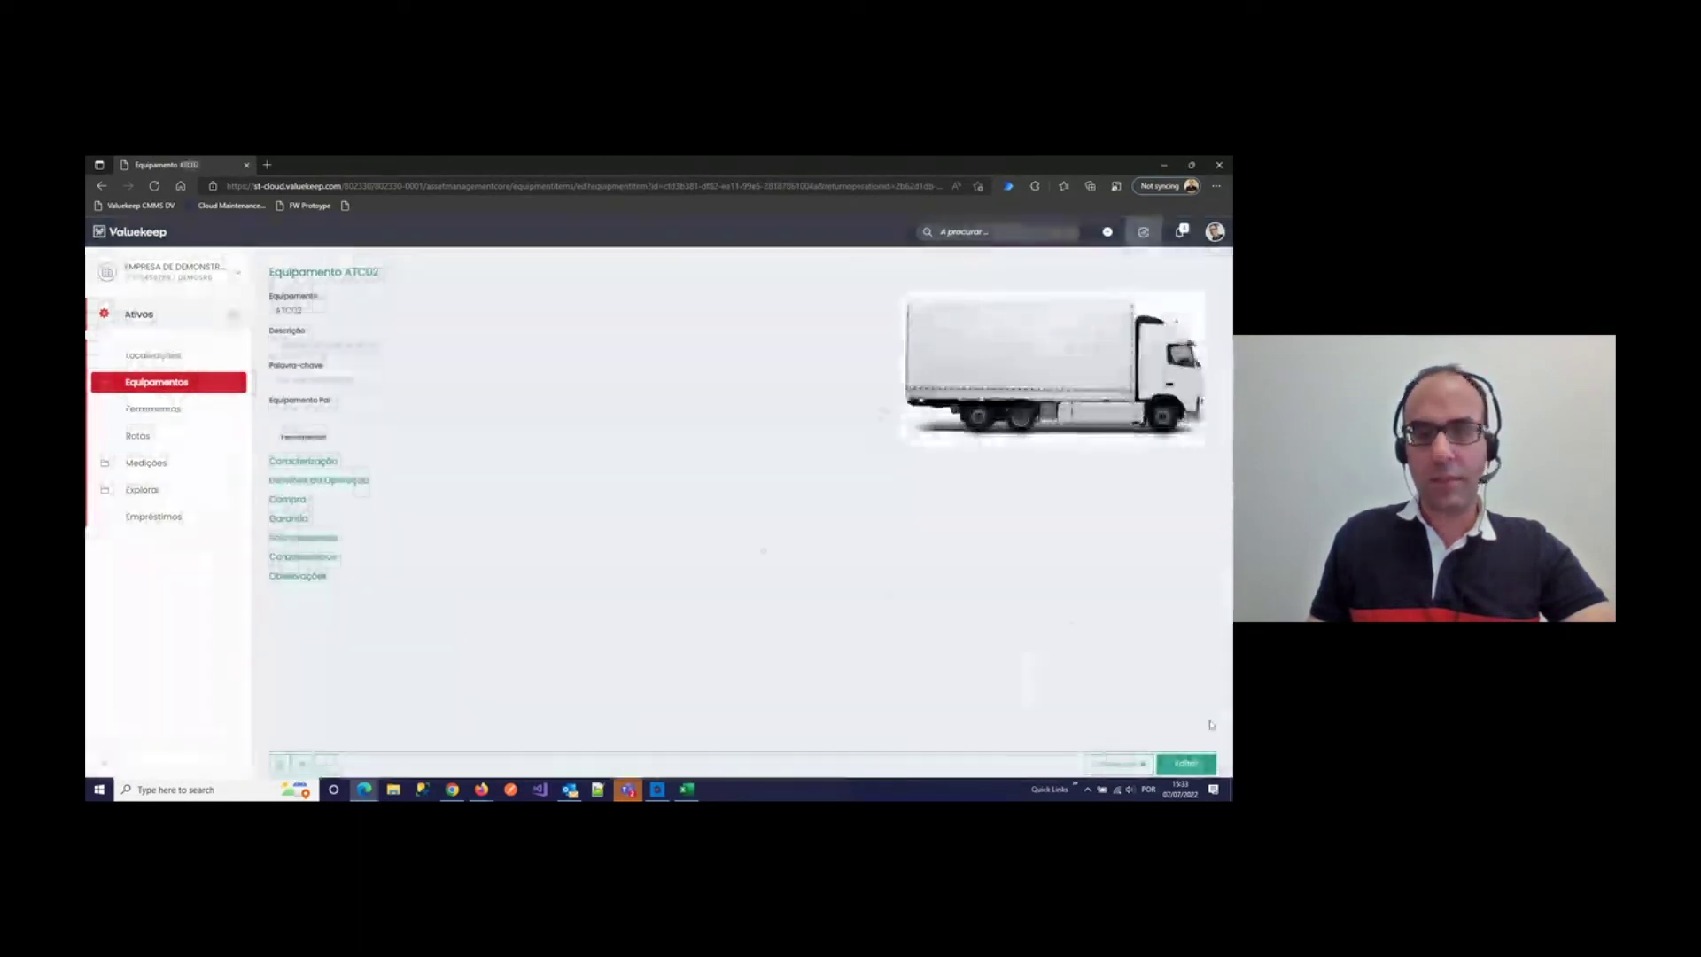
left_click(1206, 767)
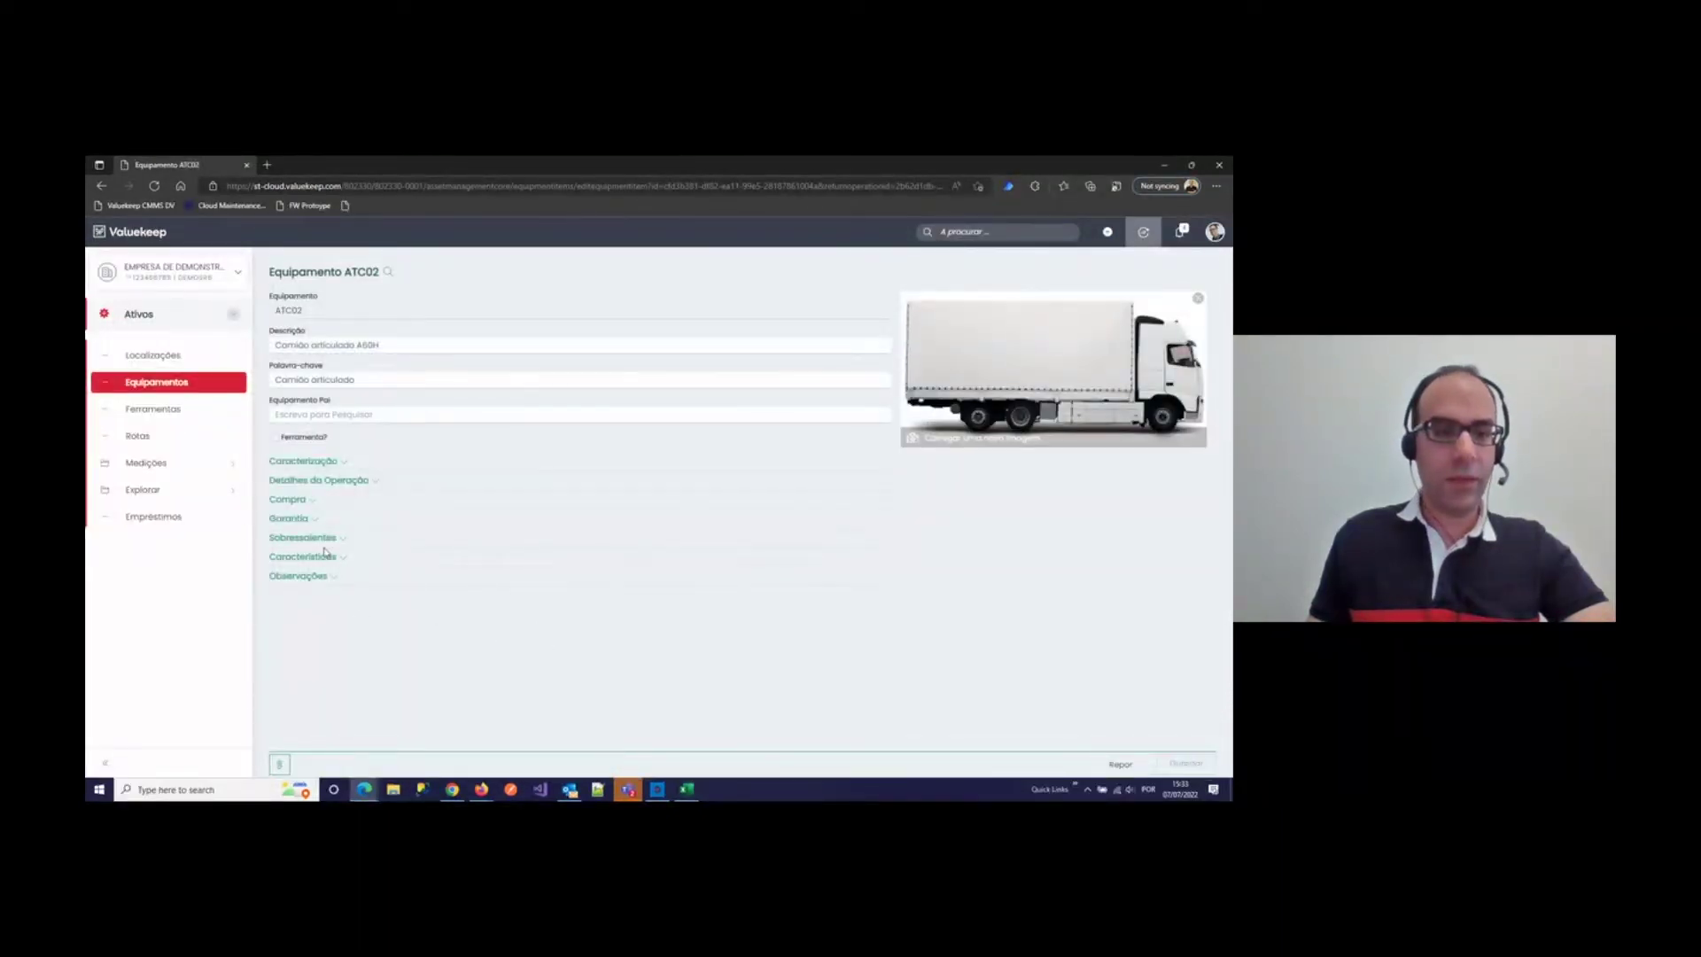
left_click(324, 555)
left_click(351, 551)
type("c")
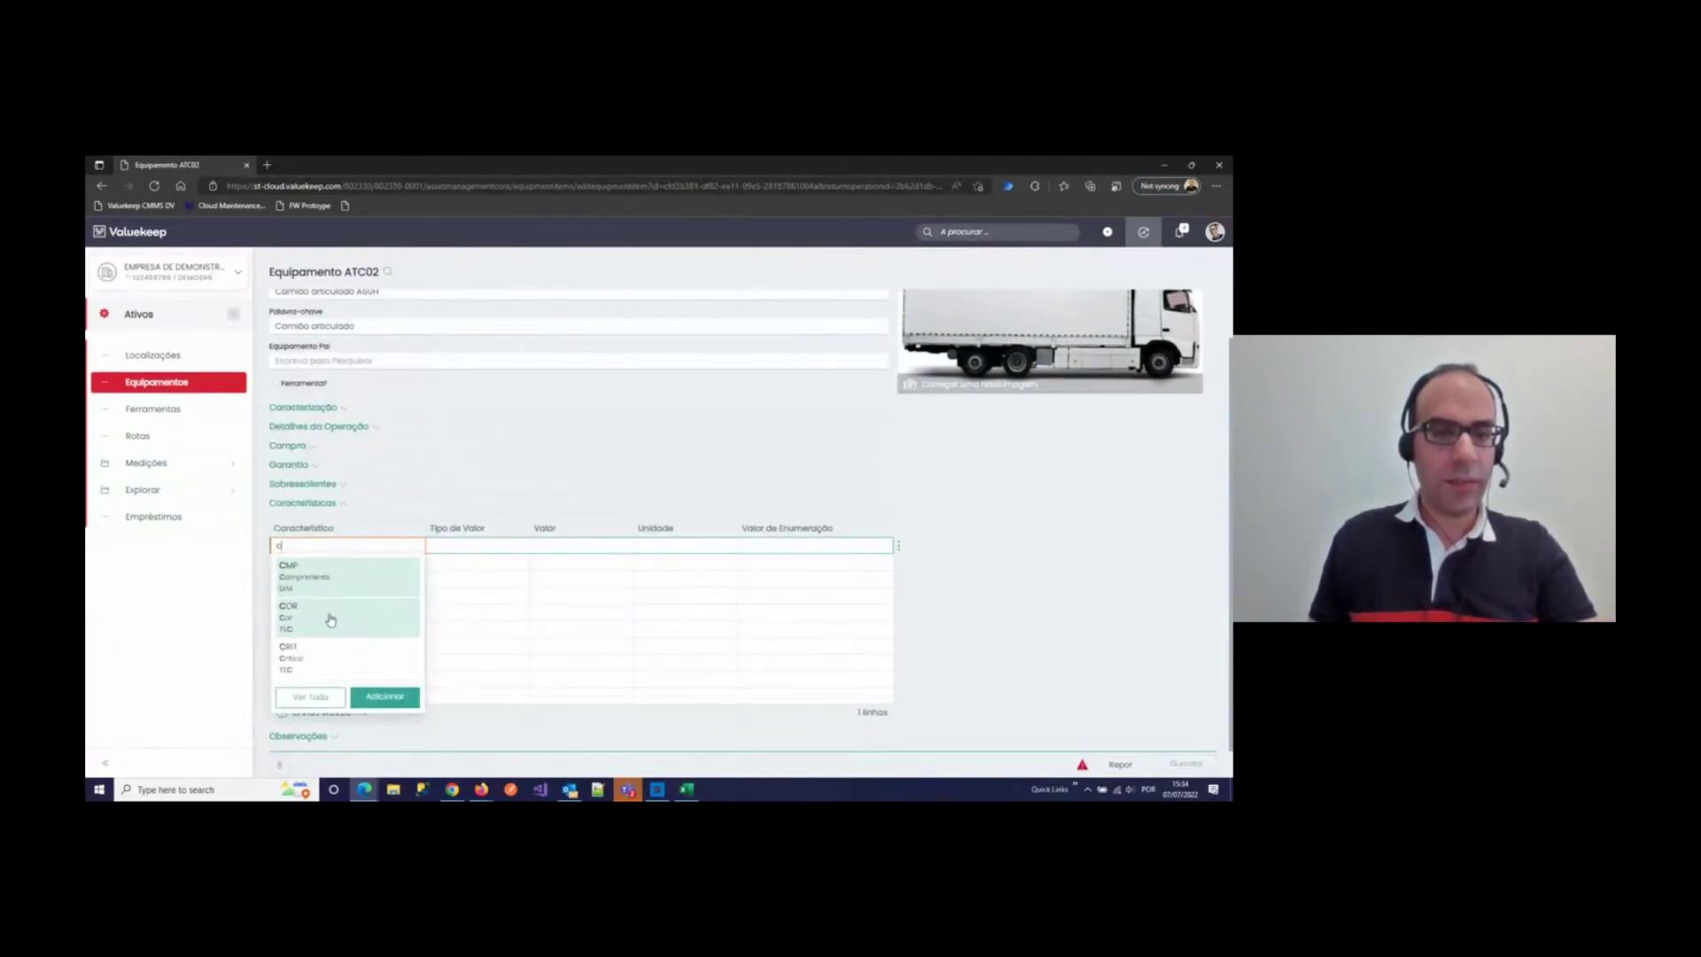
left_click(332, 579)
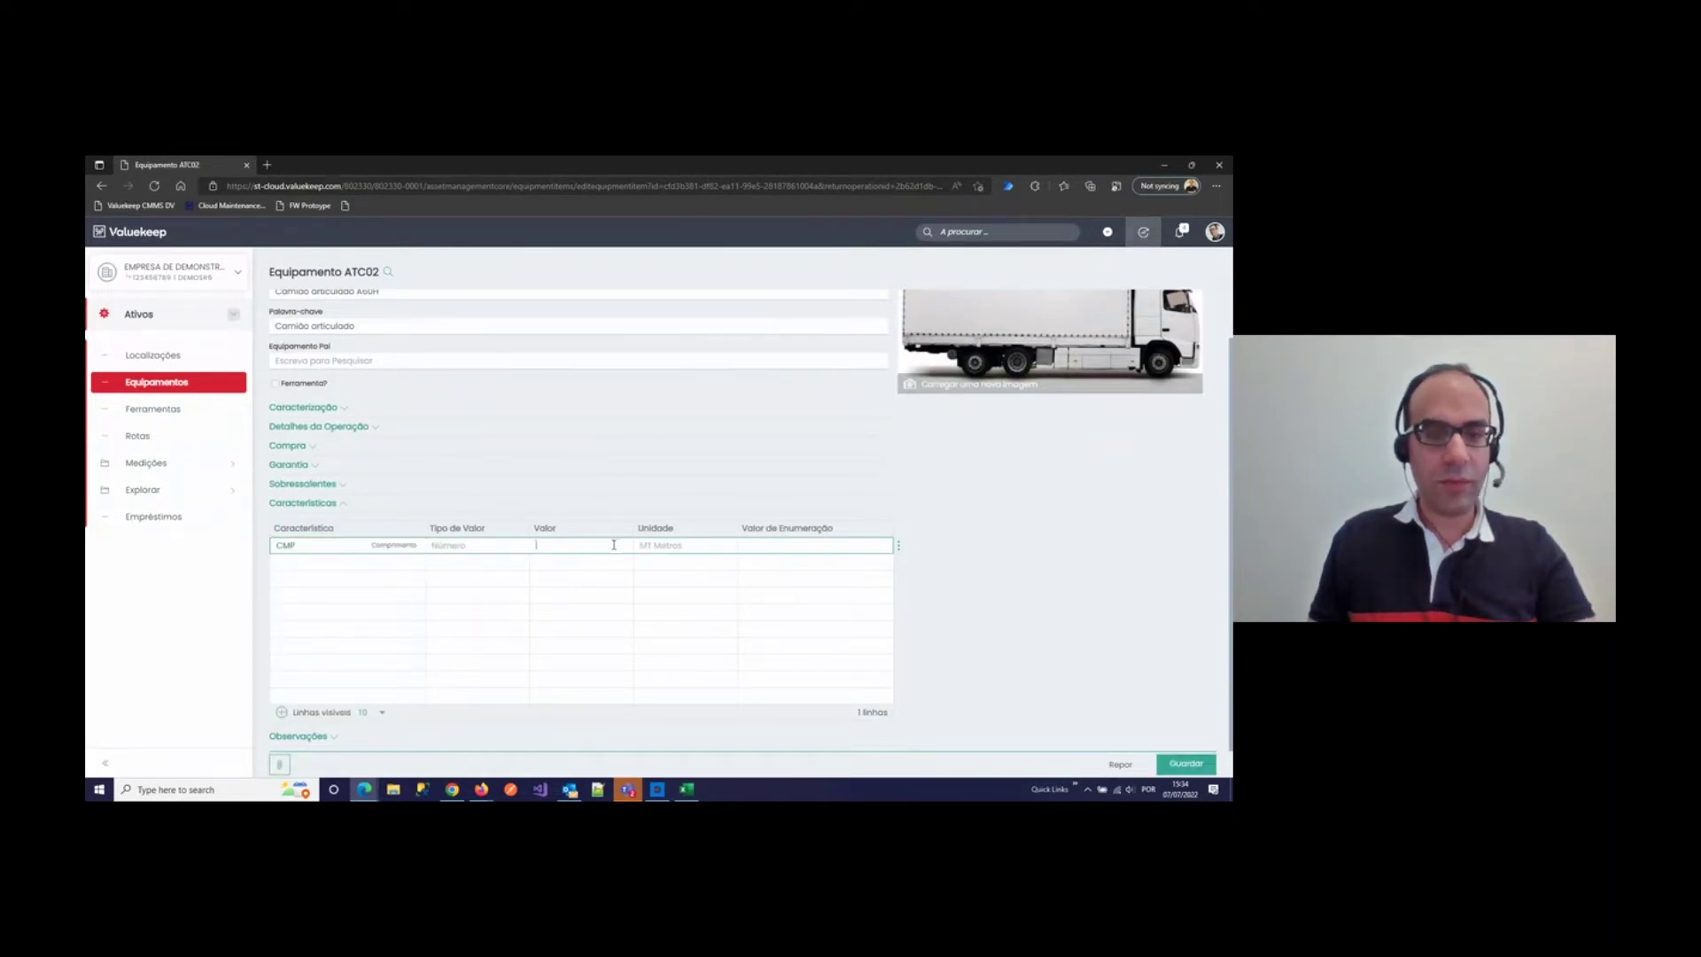
type("12")
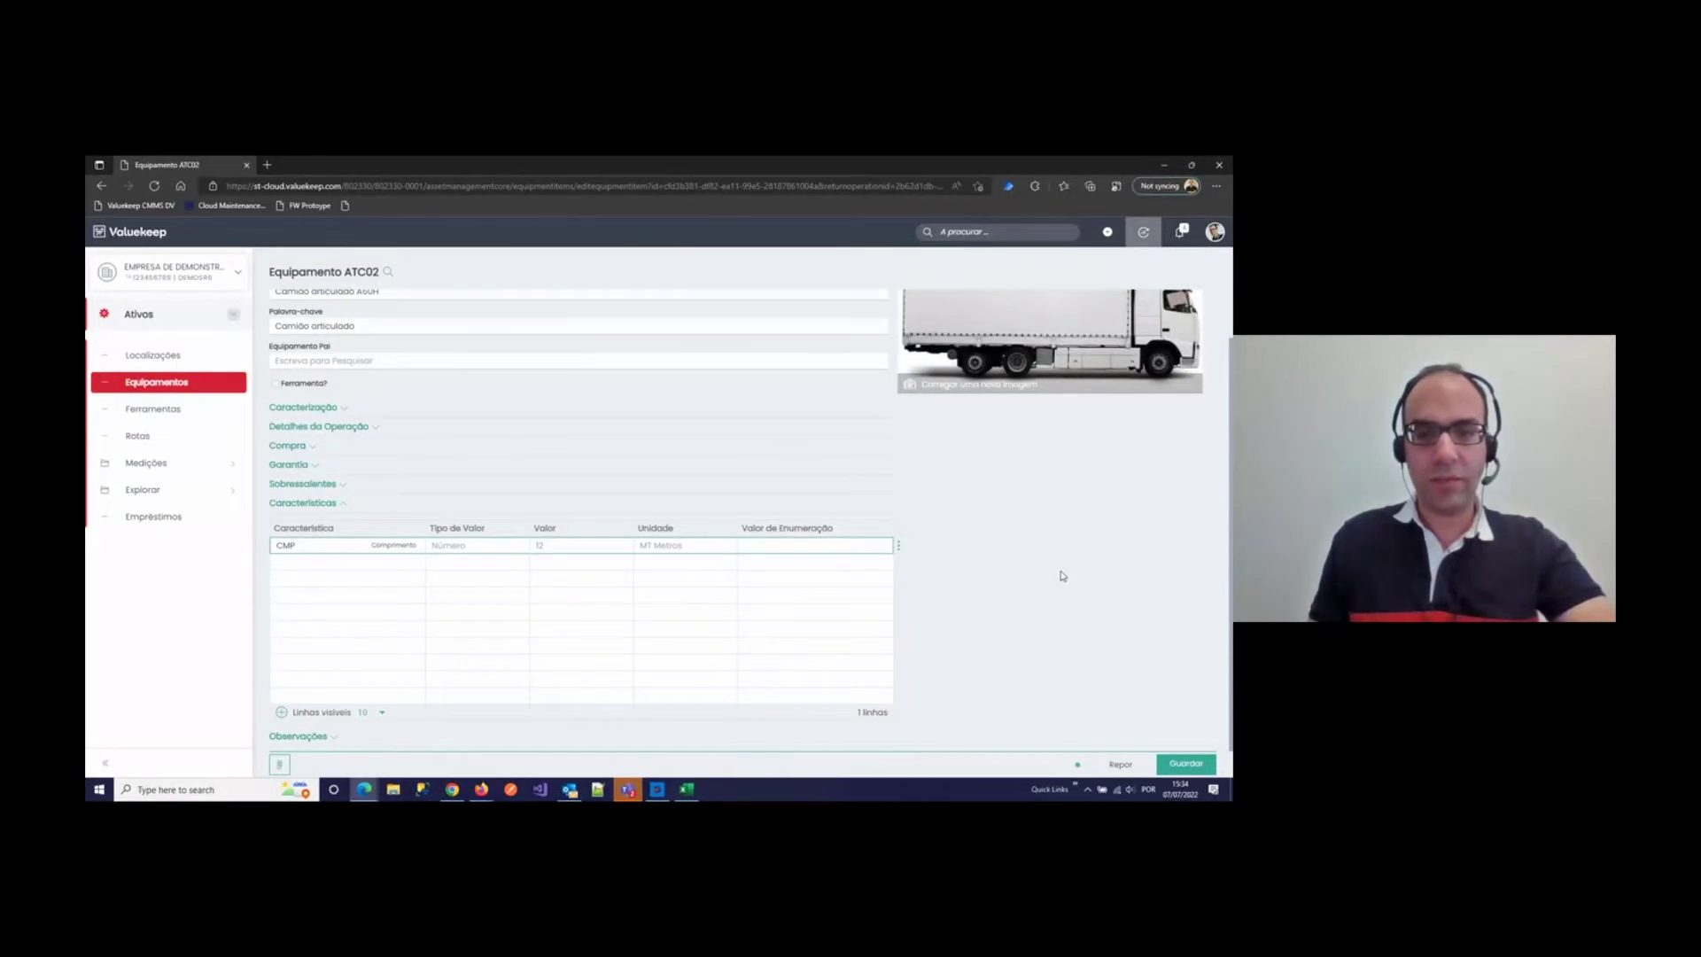
left_click(1179, 763)
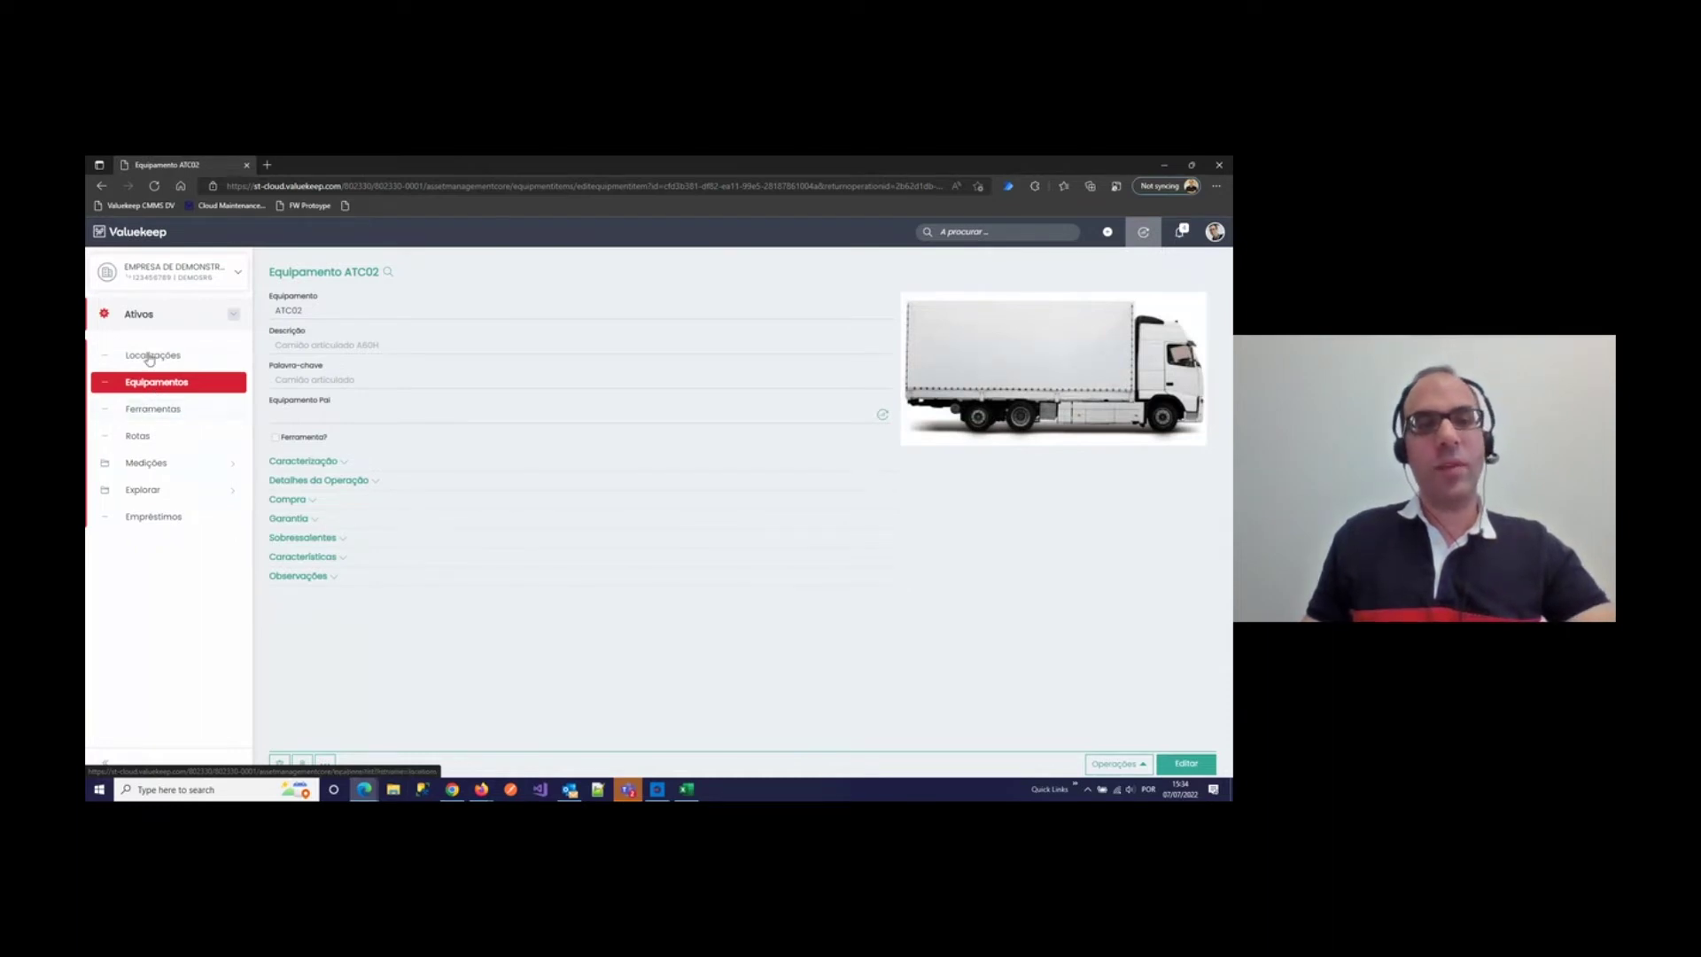
Step: Open the CAM family record from the Caracterização details of equipment ATC02
left_click(147, 322)
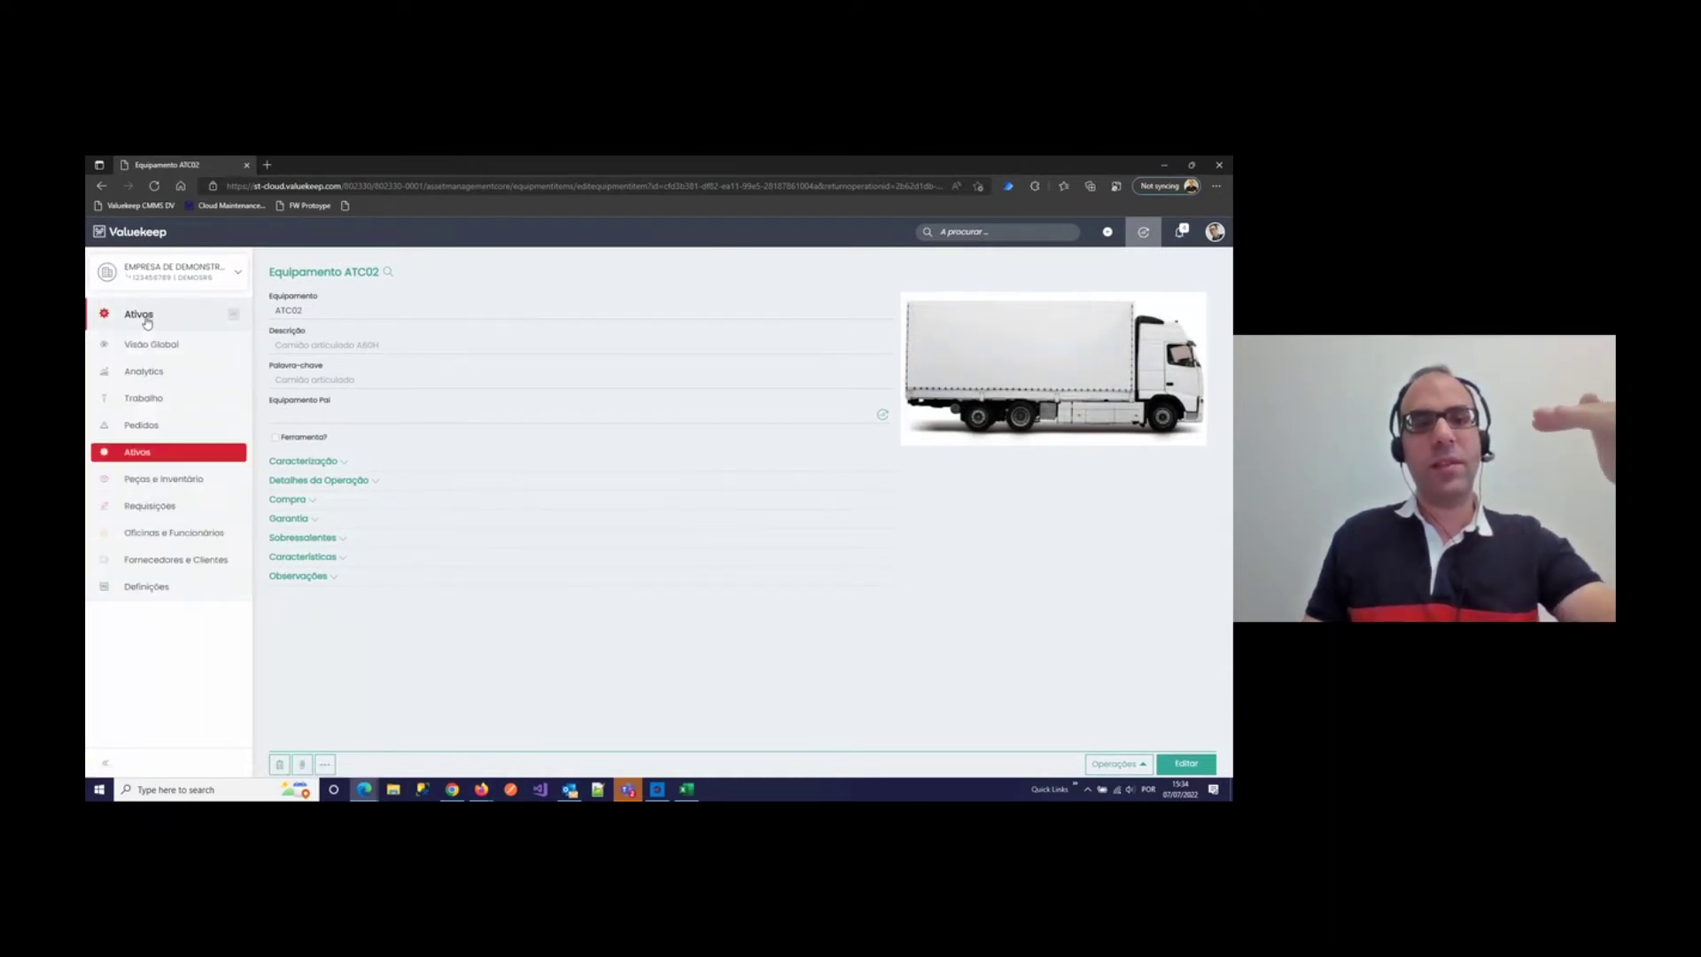
left_click(304, 461)
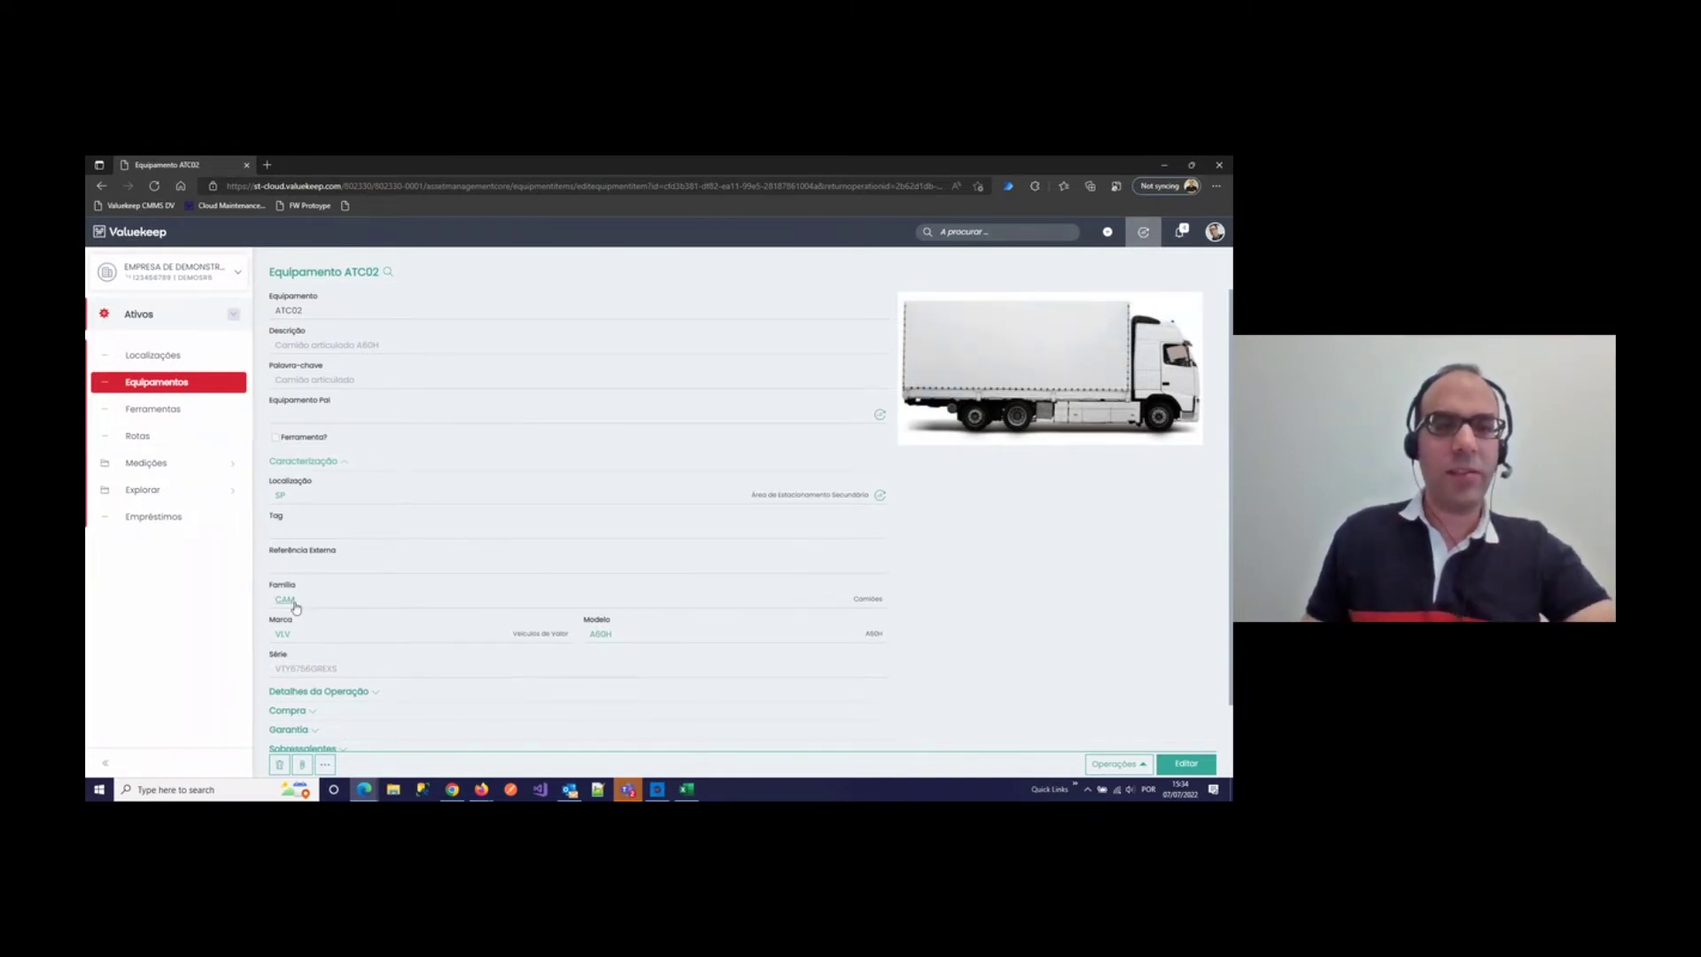
left_click(286, 600)
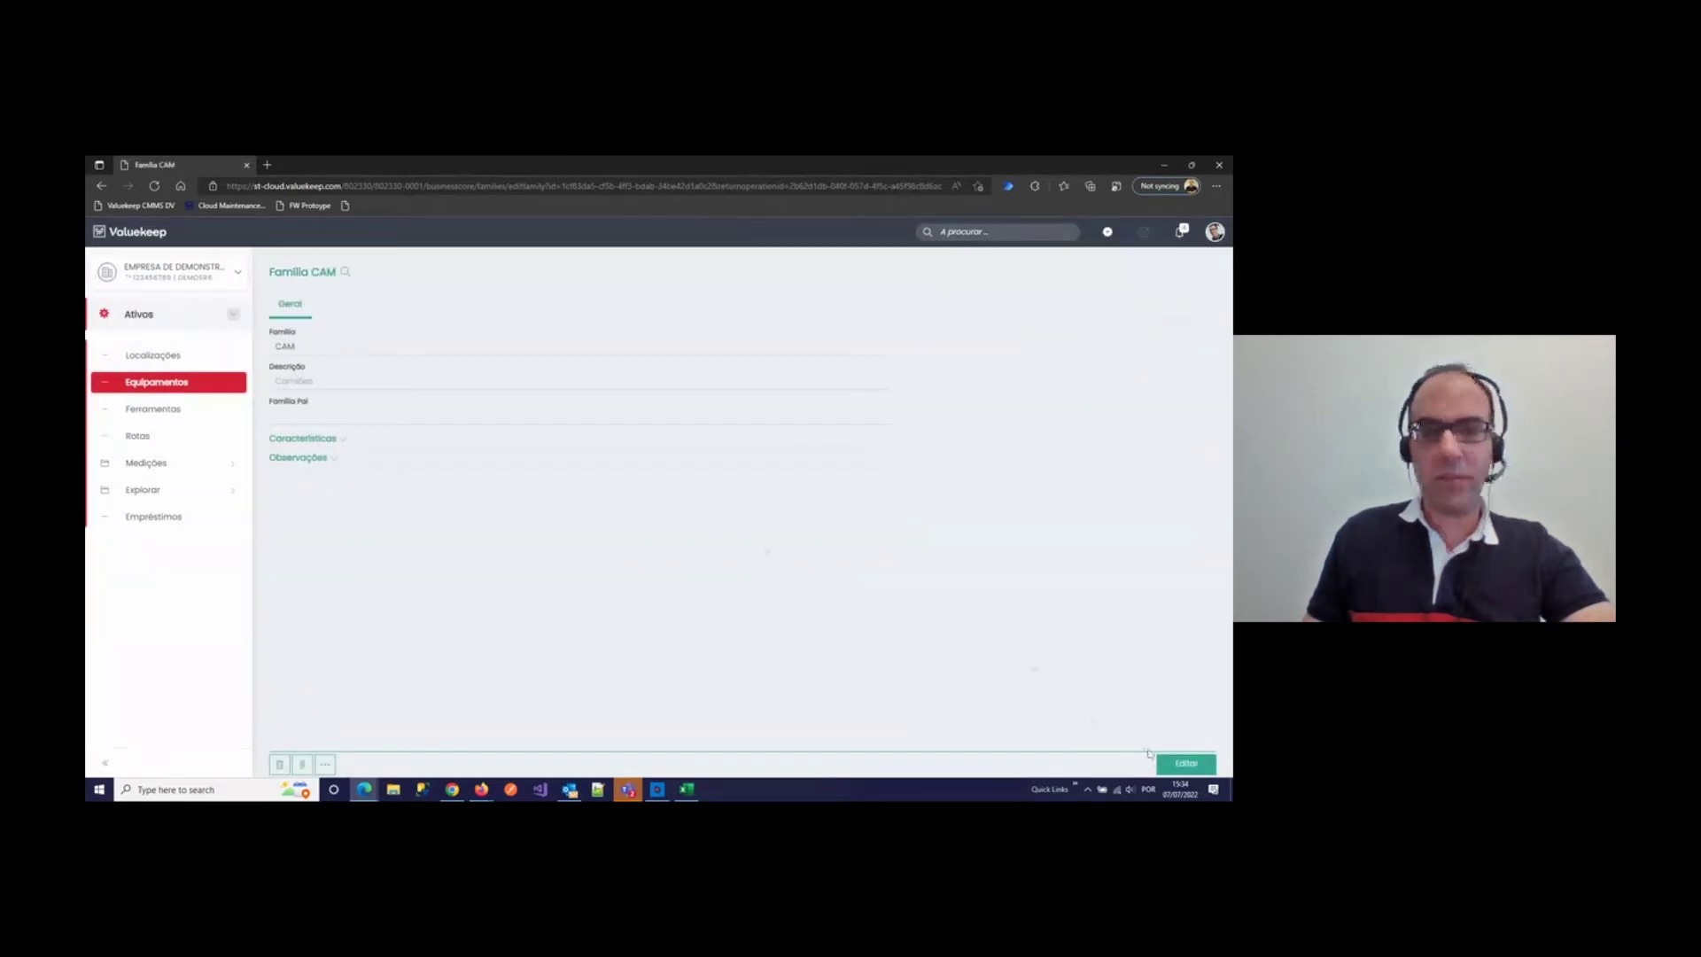
Step: Edit the CAM family, add the CRIT characteristic with the value 1, and save the record
left_click(1187, 763)
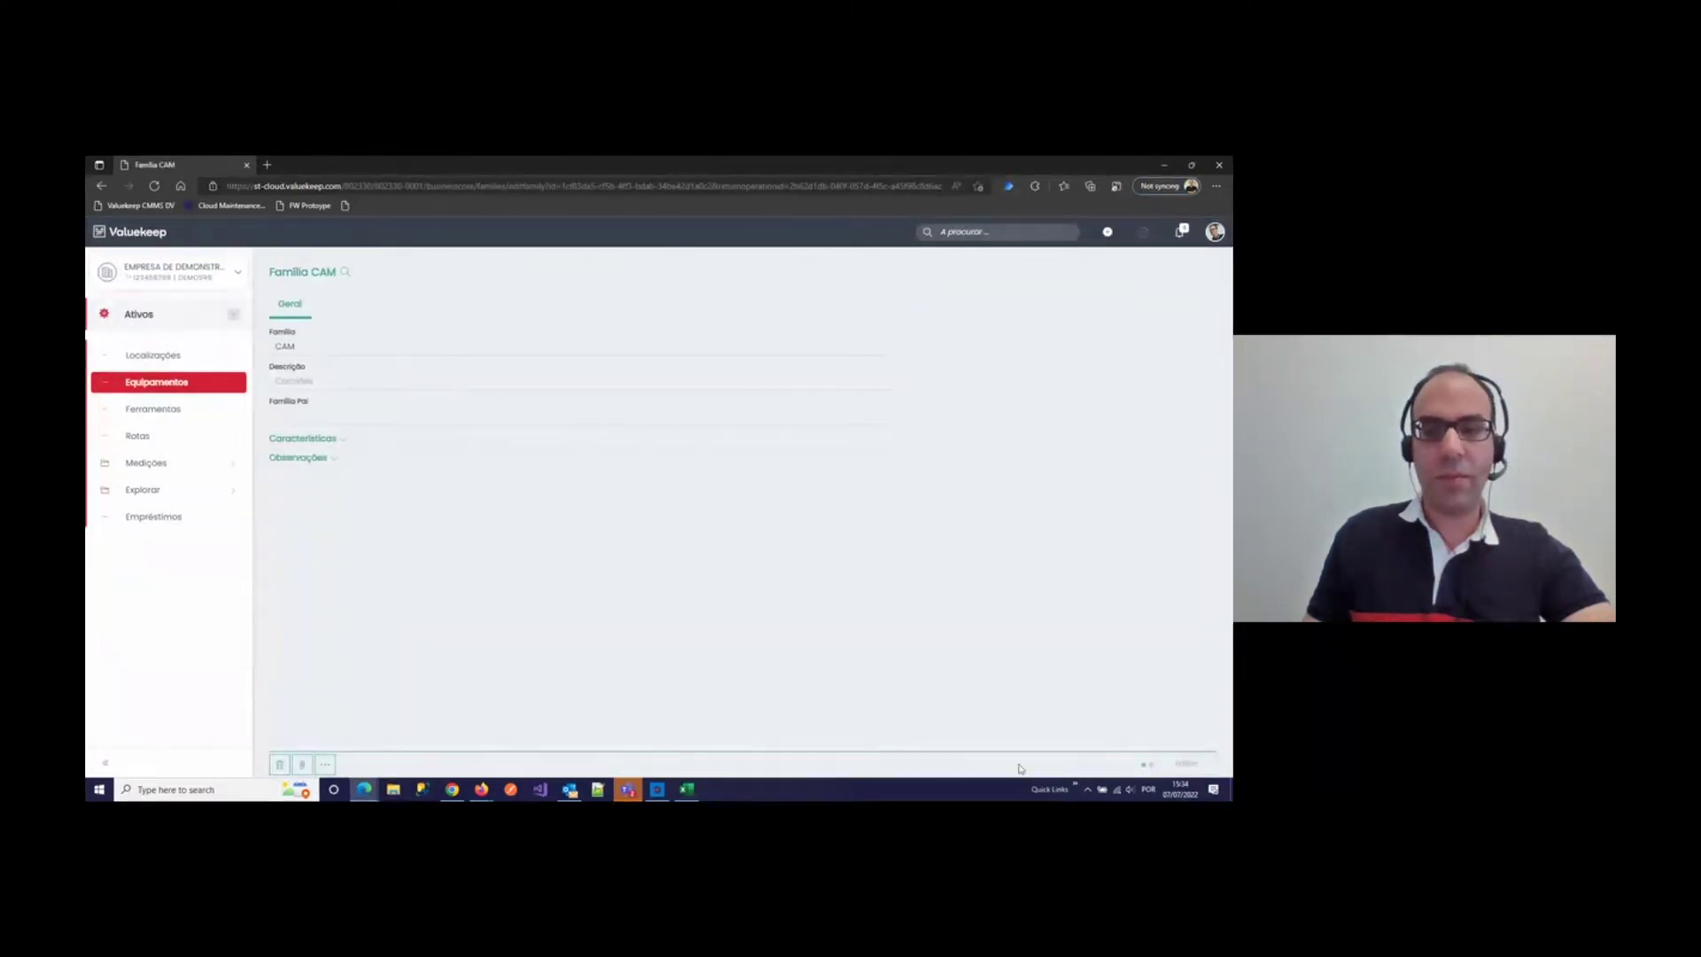
left_click(334, 440)
left_click(328, 478)
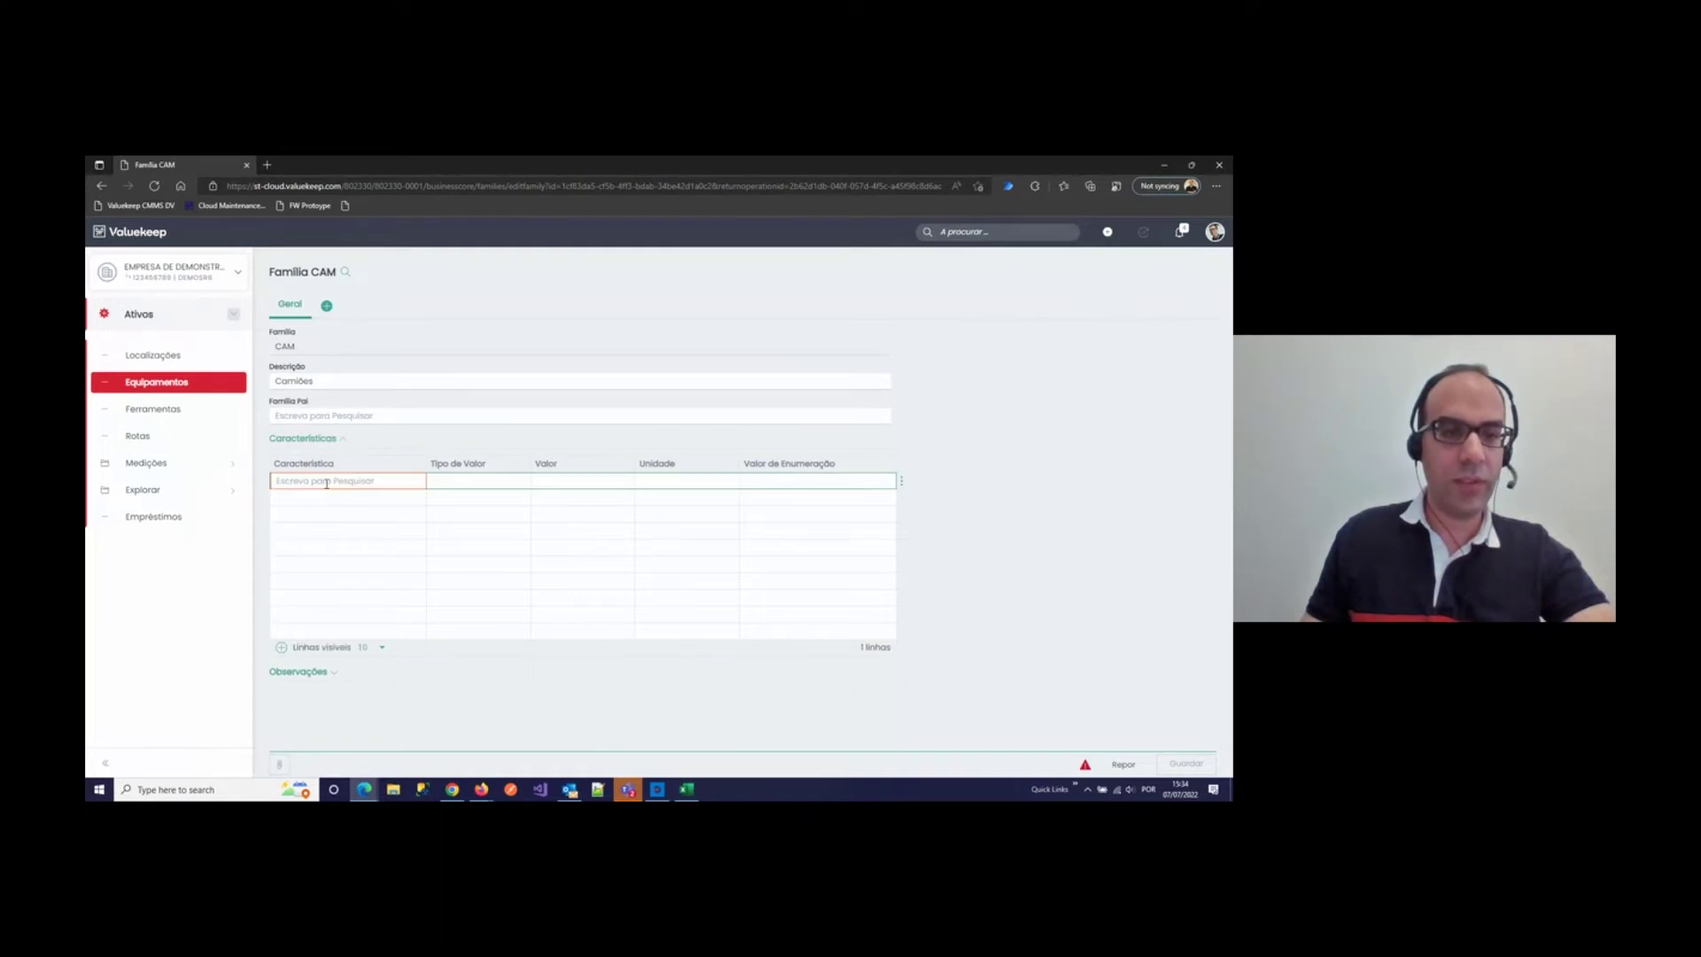
left_click(326, 484)
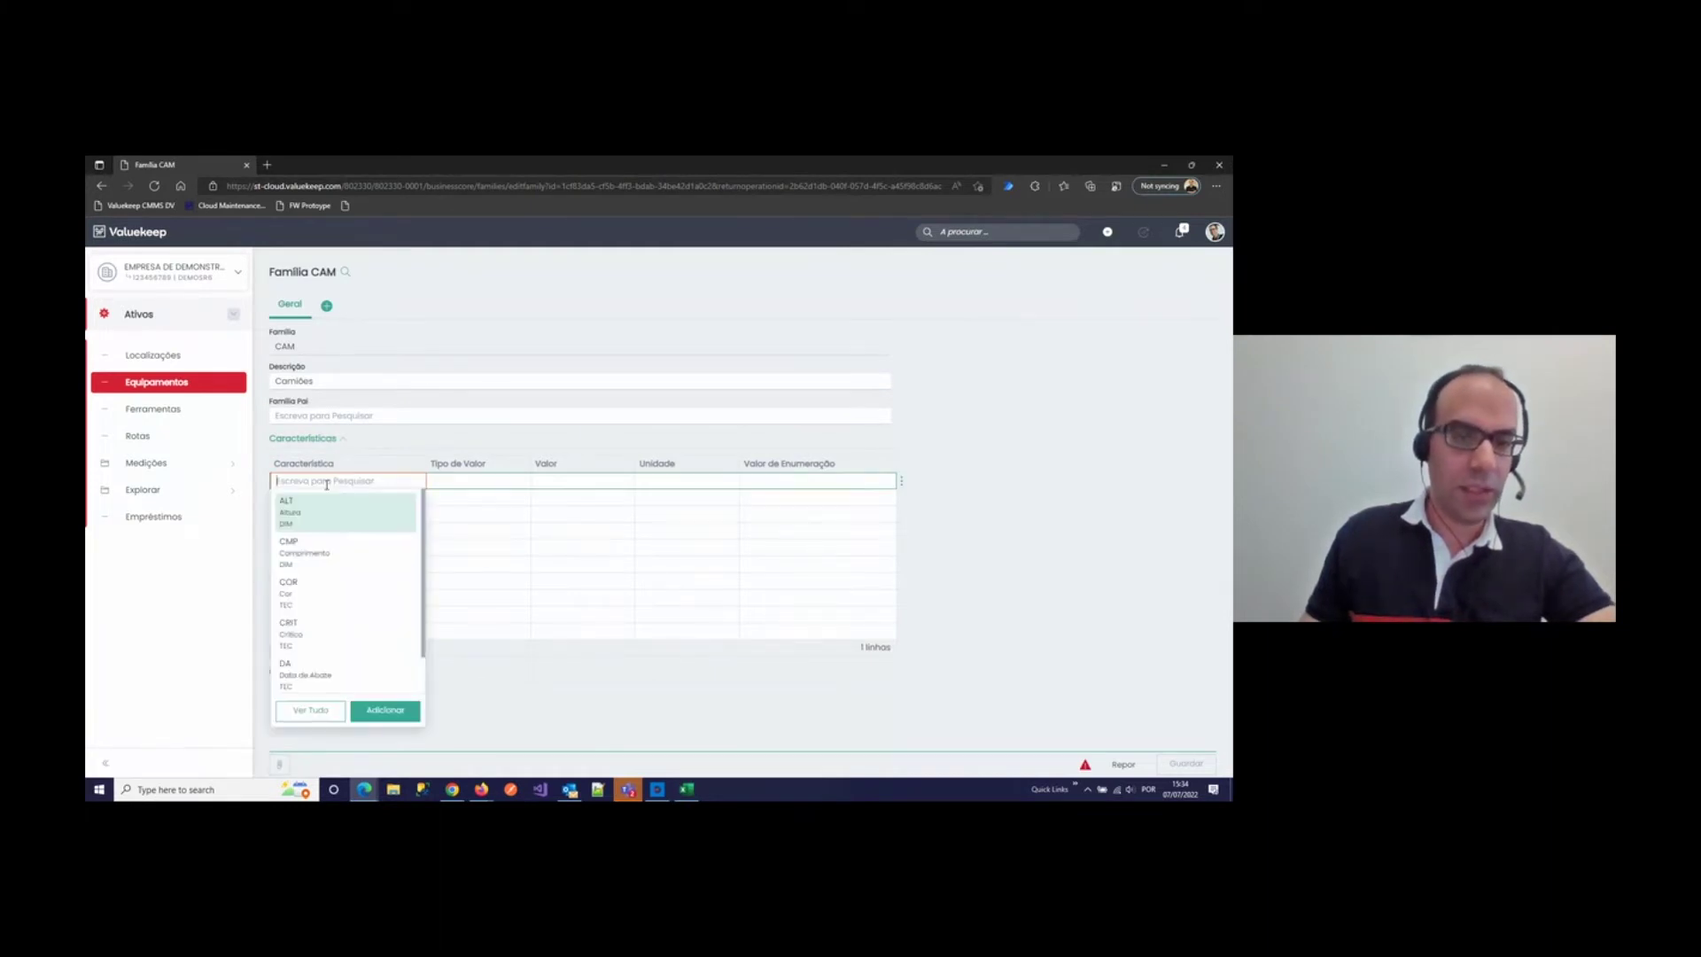
scroll(331, 631, "down", 1)
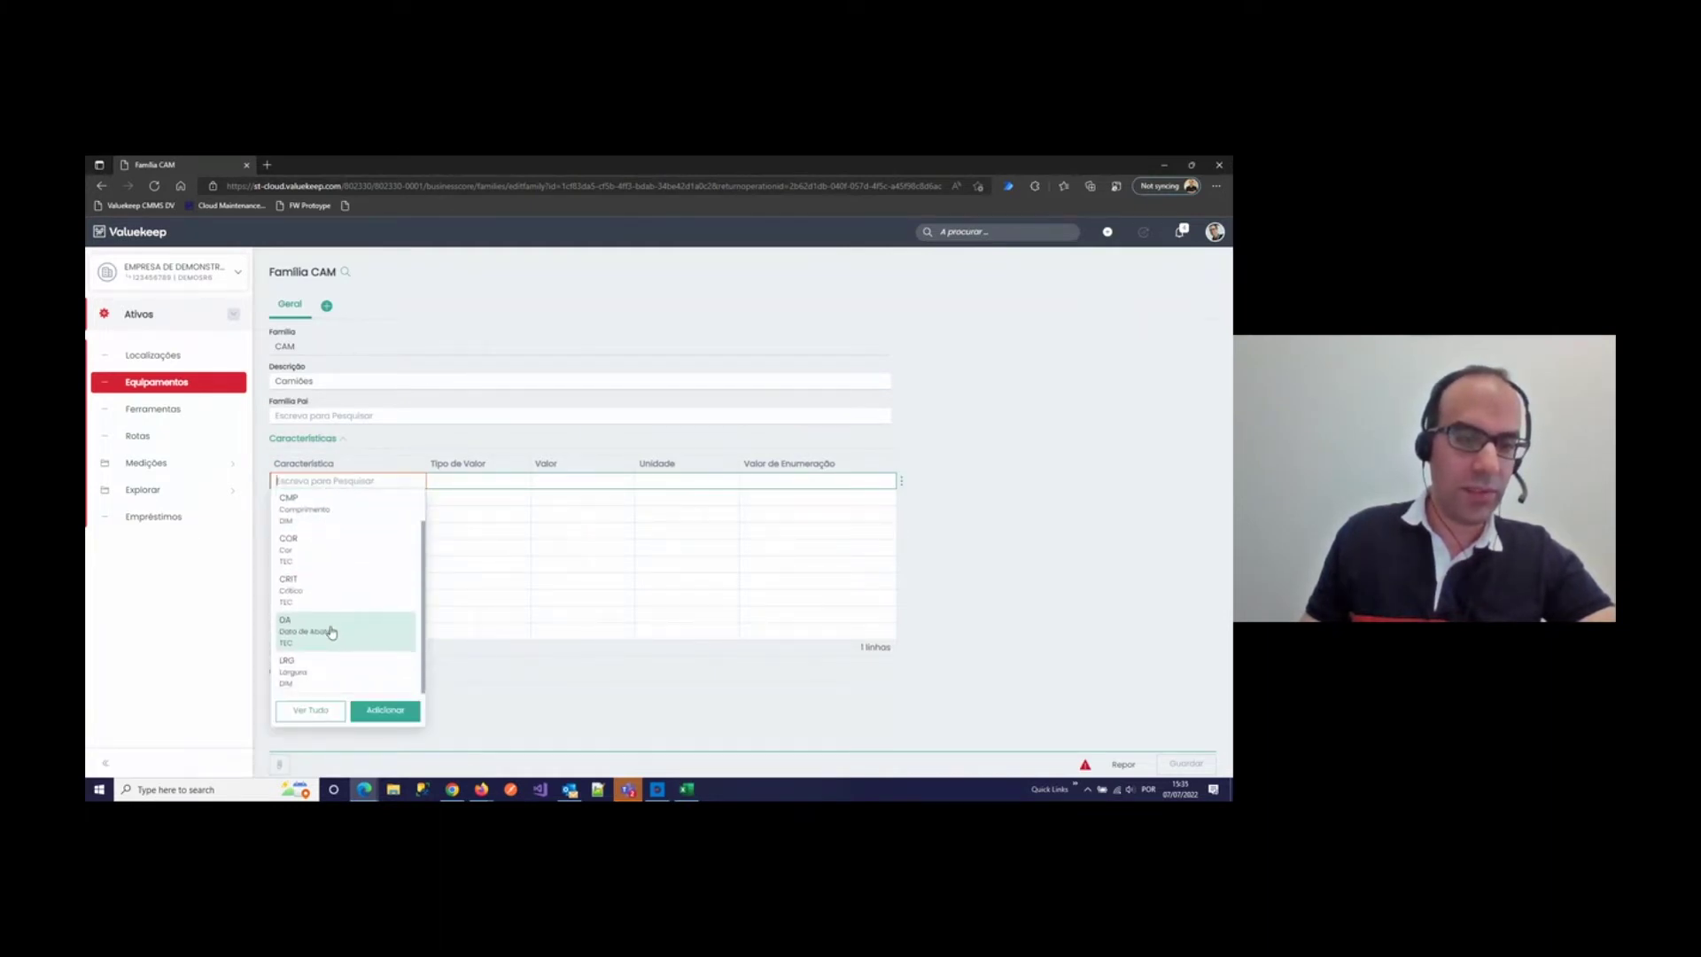
scroll(330, 651, "up", 1)
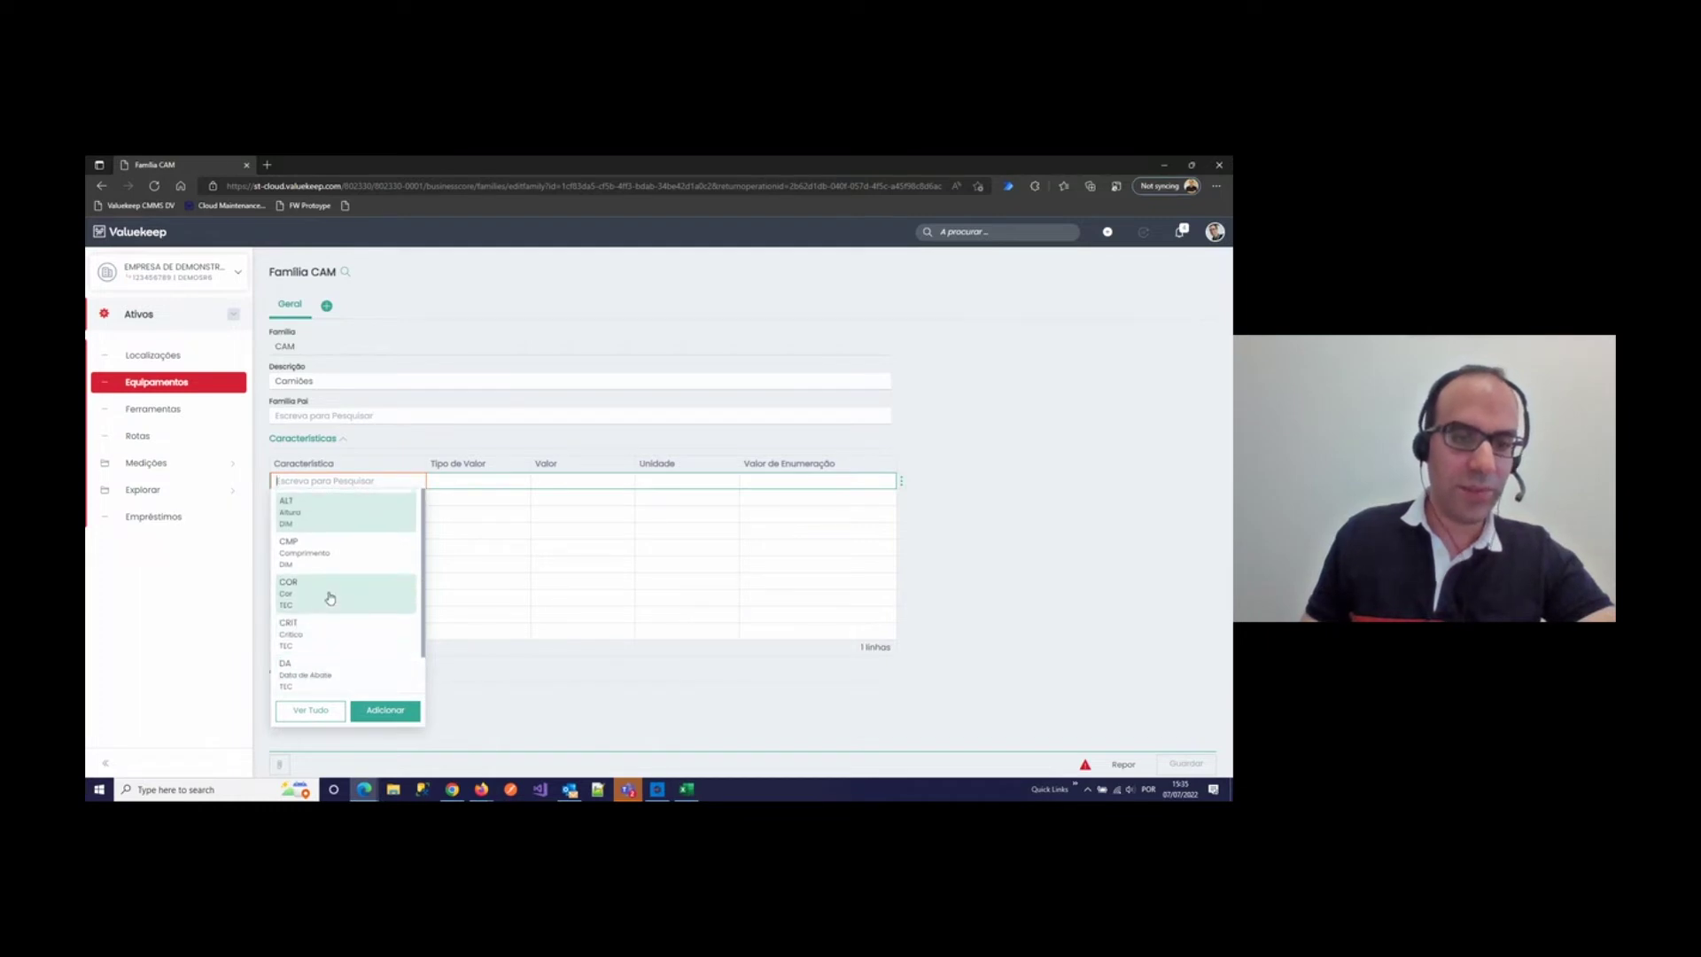
left_click(329, 630)
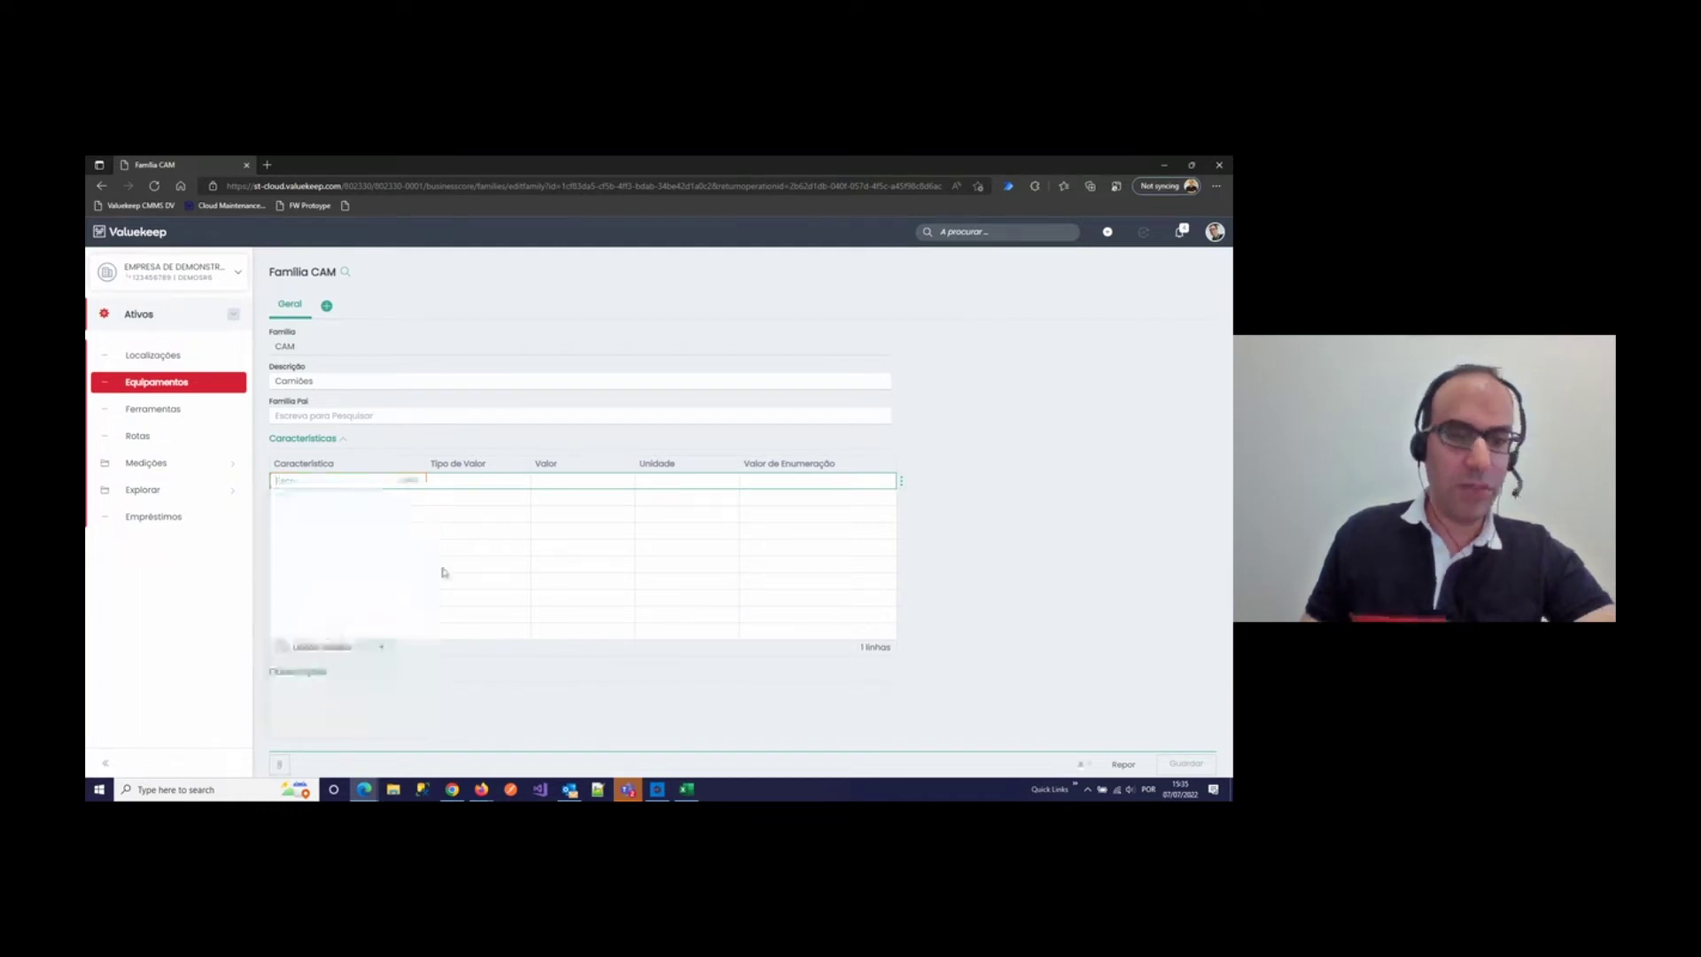
left_click(623, 483)
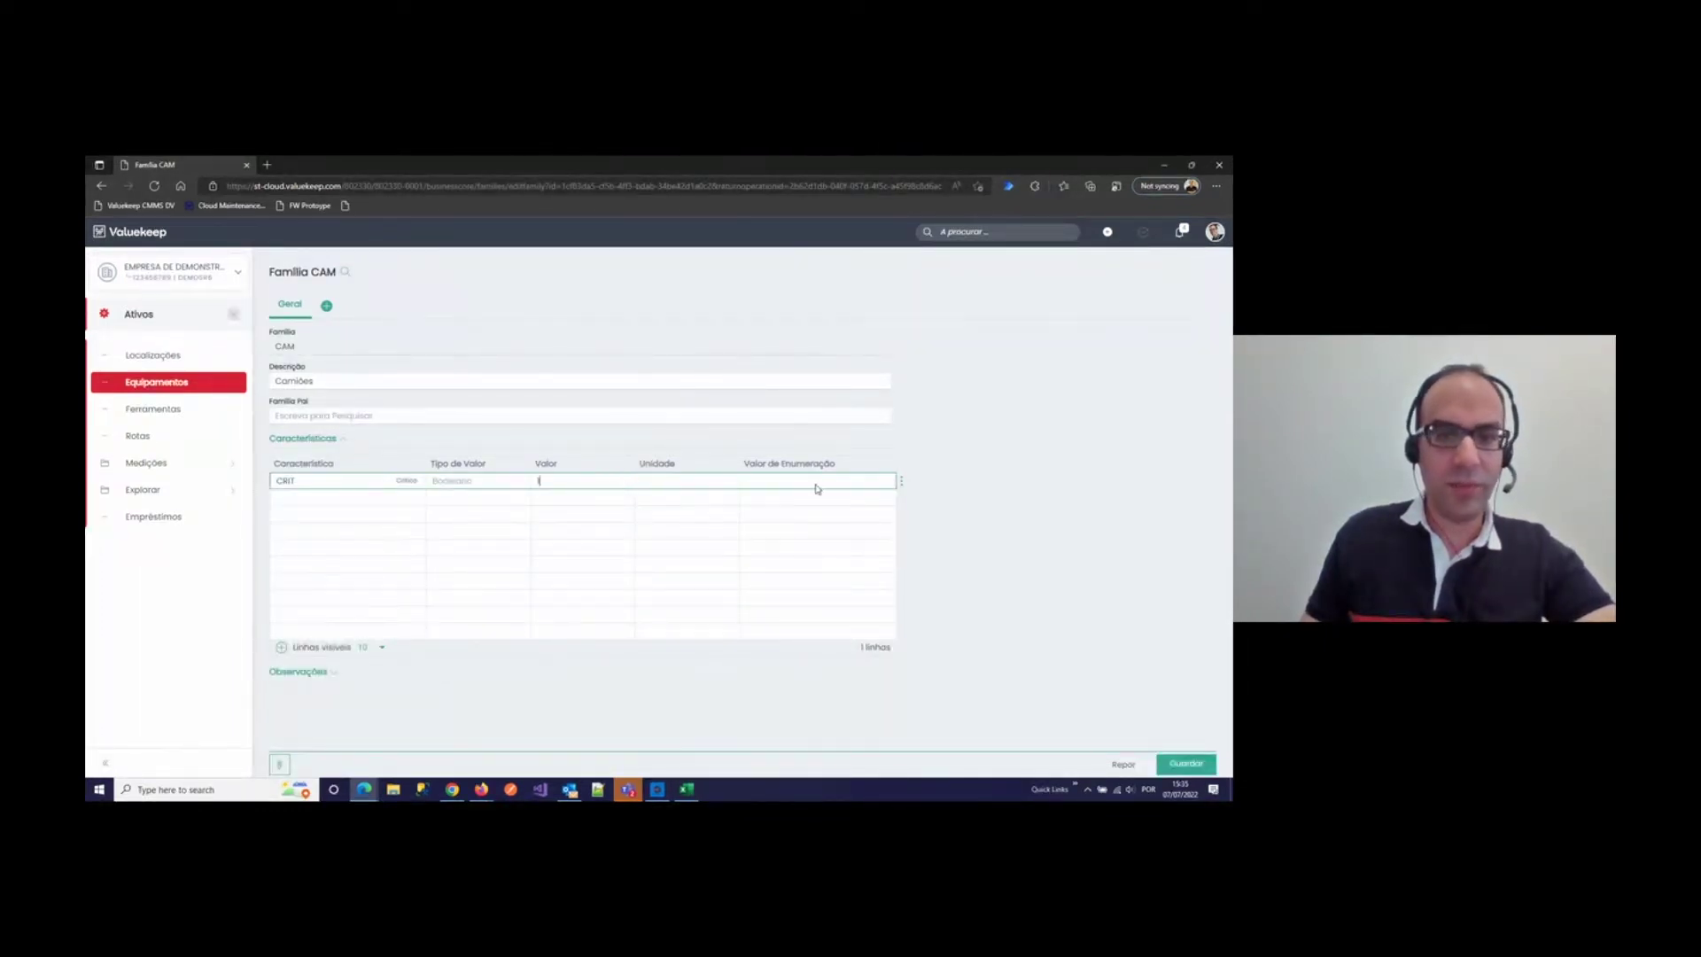
left_click(1207, 767)
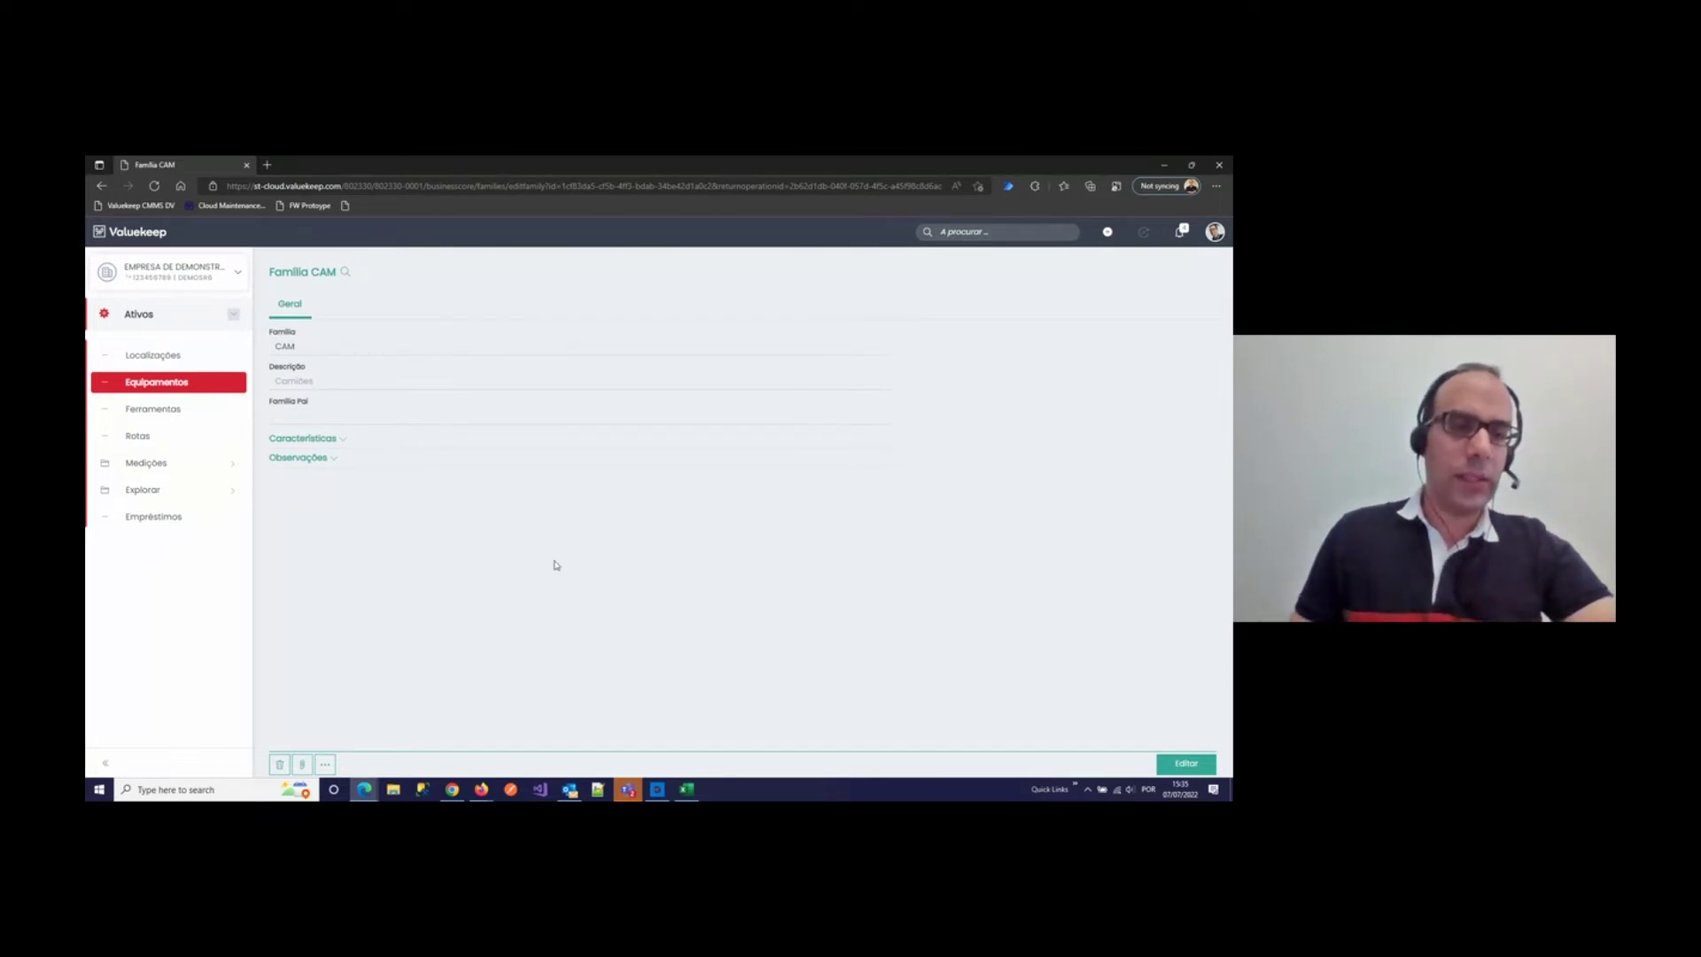
Step: Open the Temperatura Chiller condition control from the Medições area and put it in edit mode
left_click(159, 463)
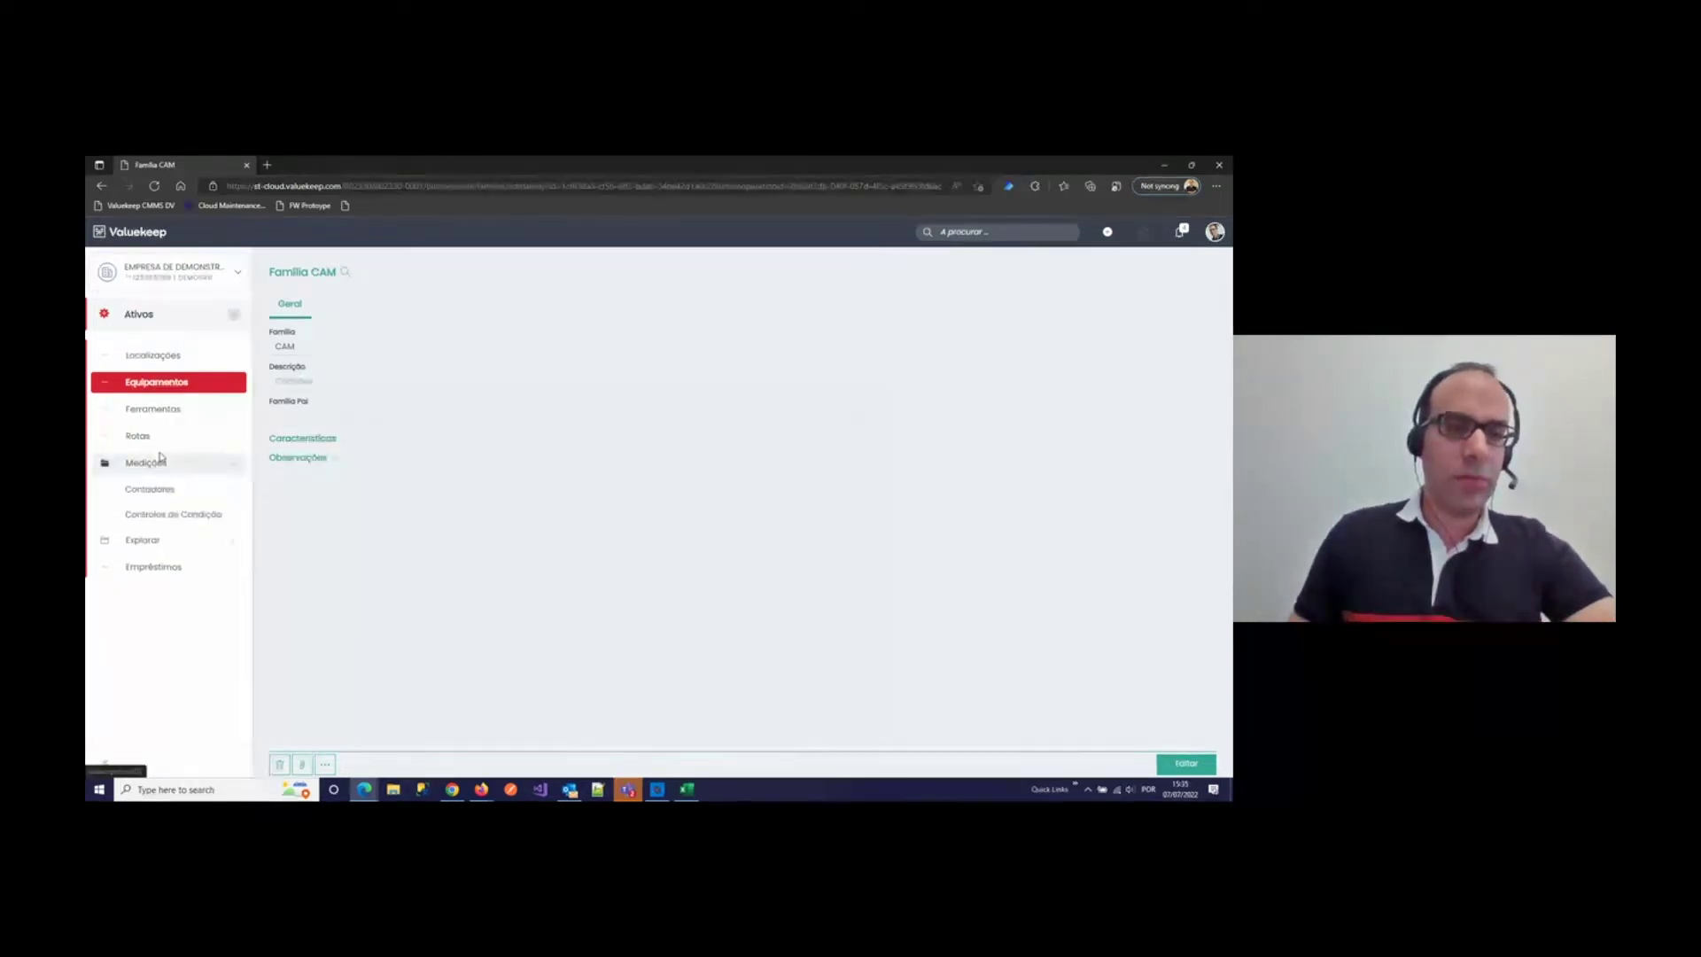
left_click(202, 513)
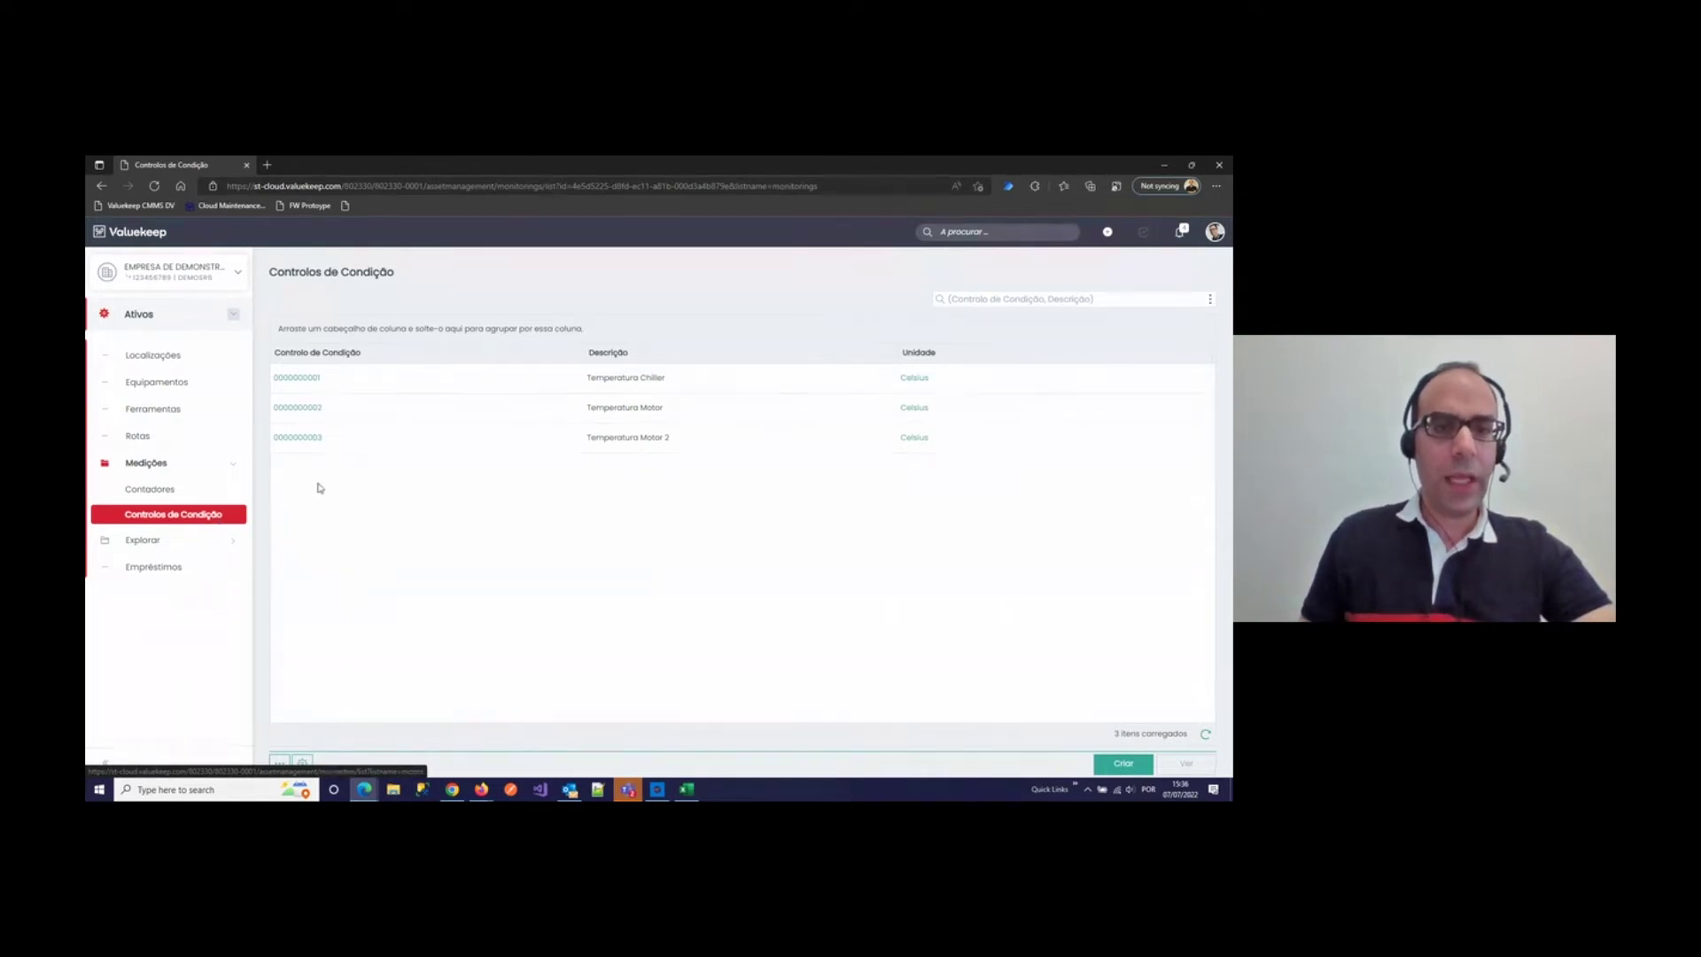
left_click(309, 379)
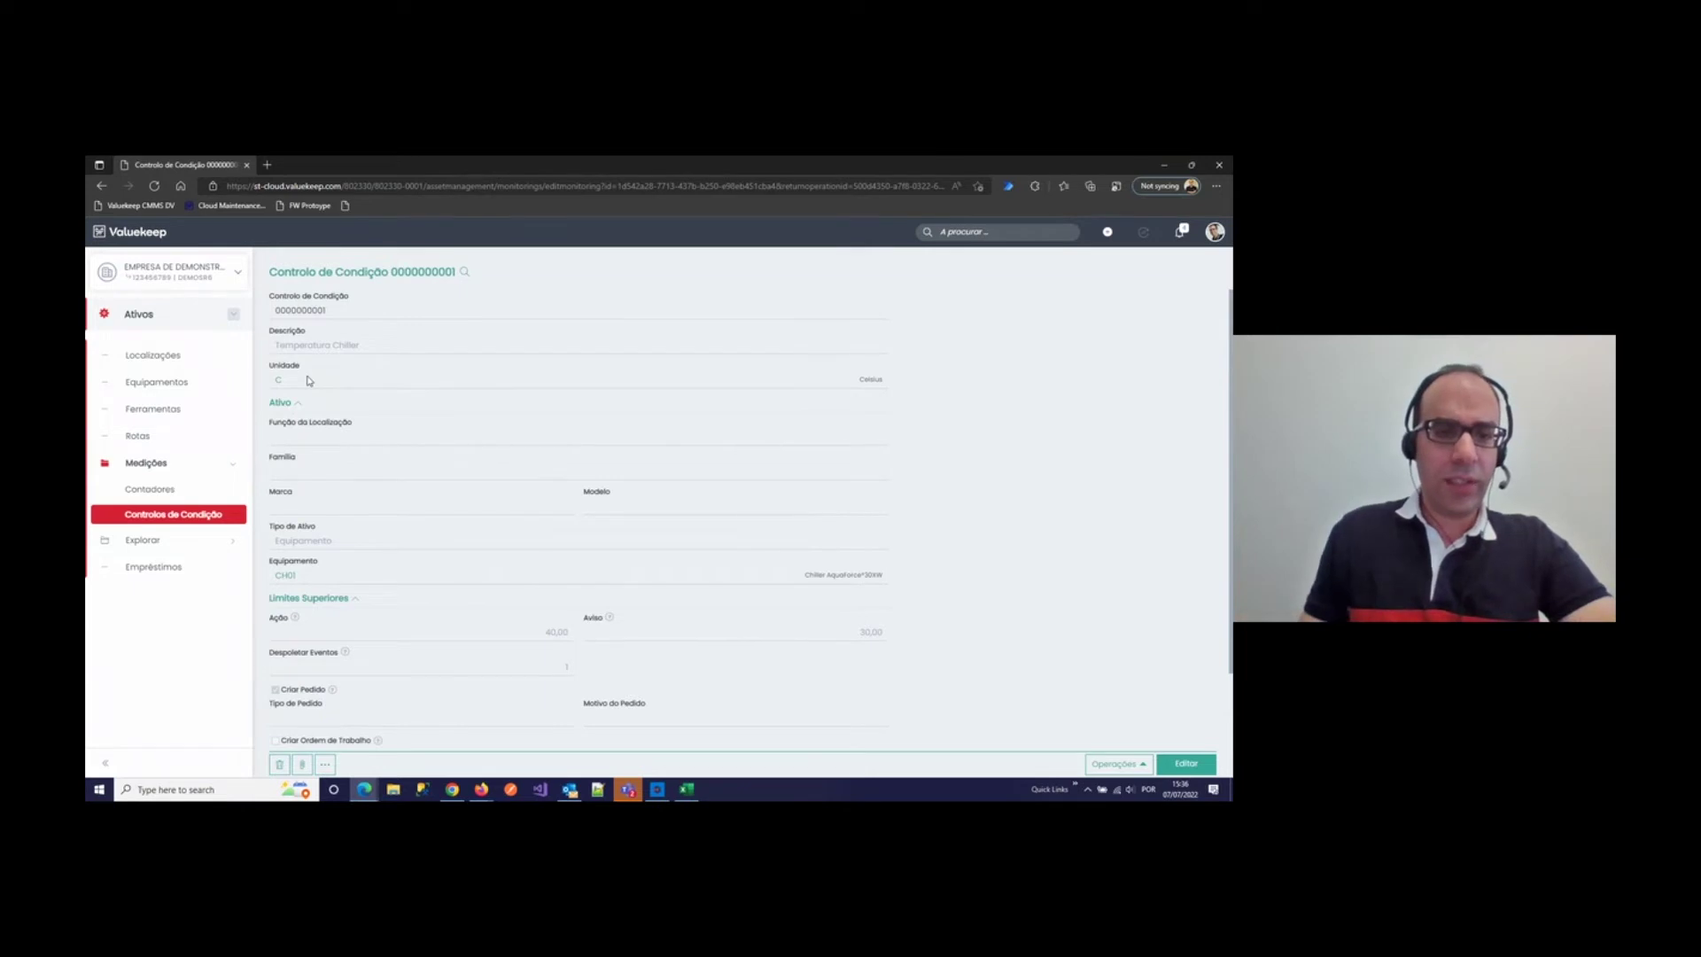
left_click(1187, 765)
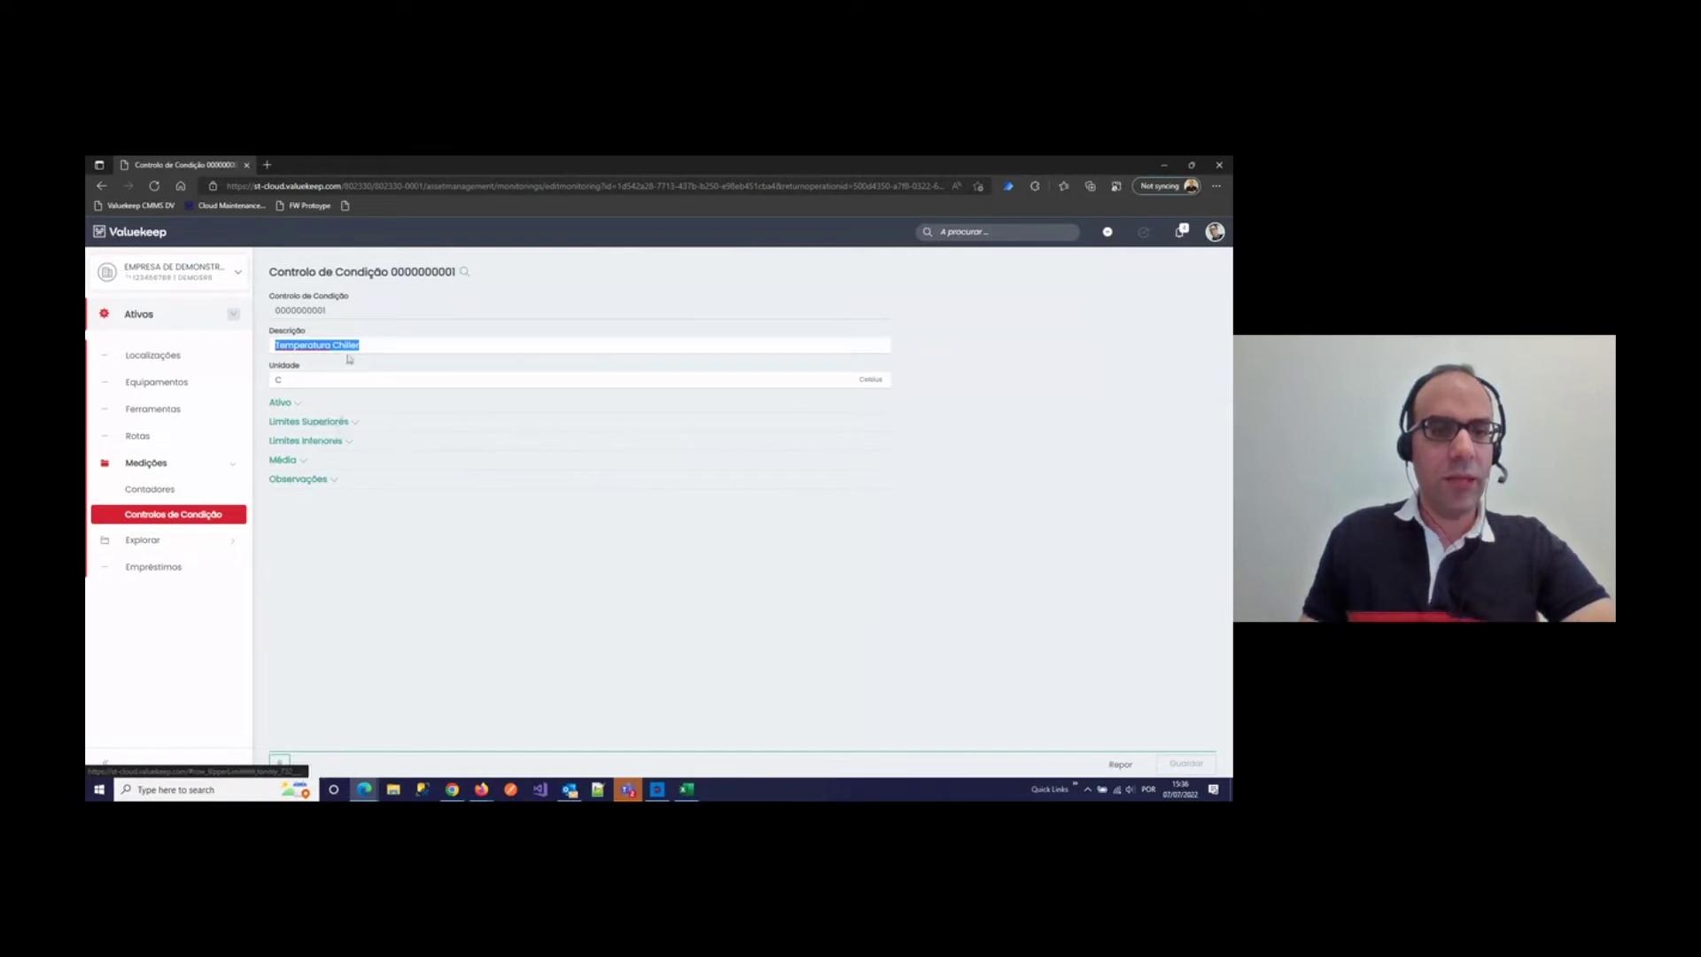
Step: Examine the condition control's asset assignment and its upper and lower limit settings
left_click(295, 410)
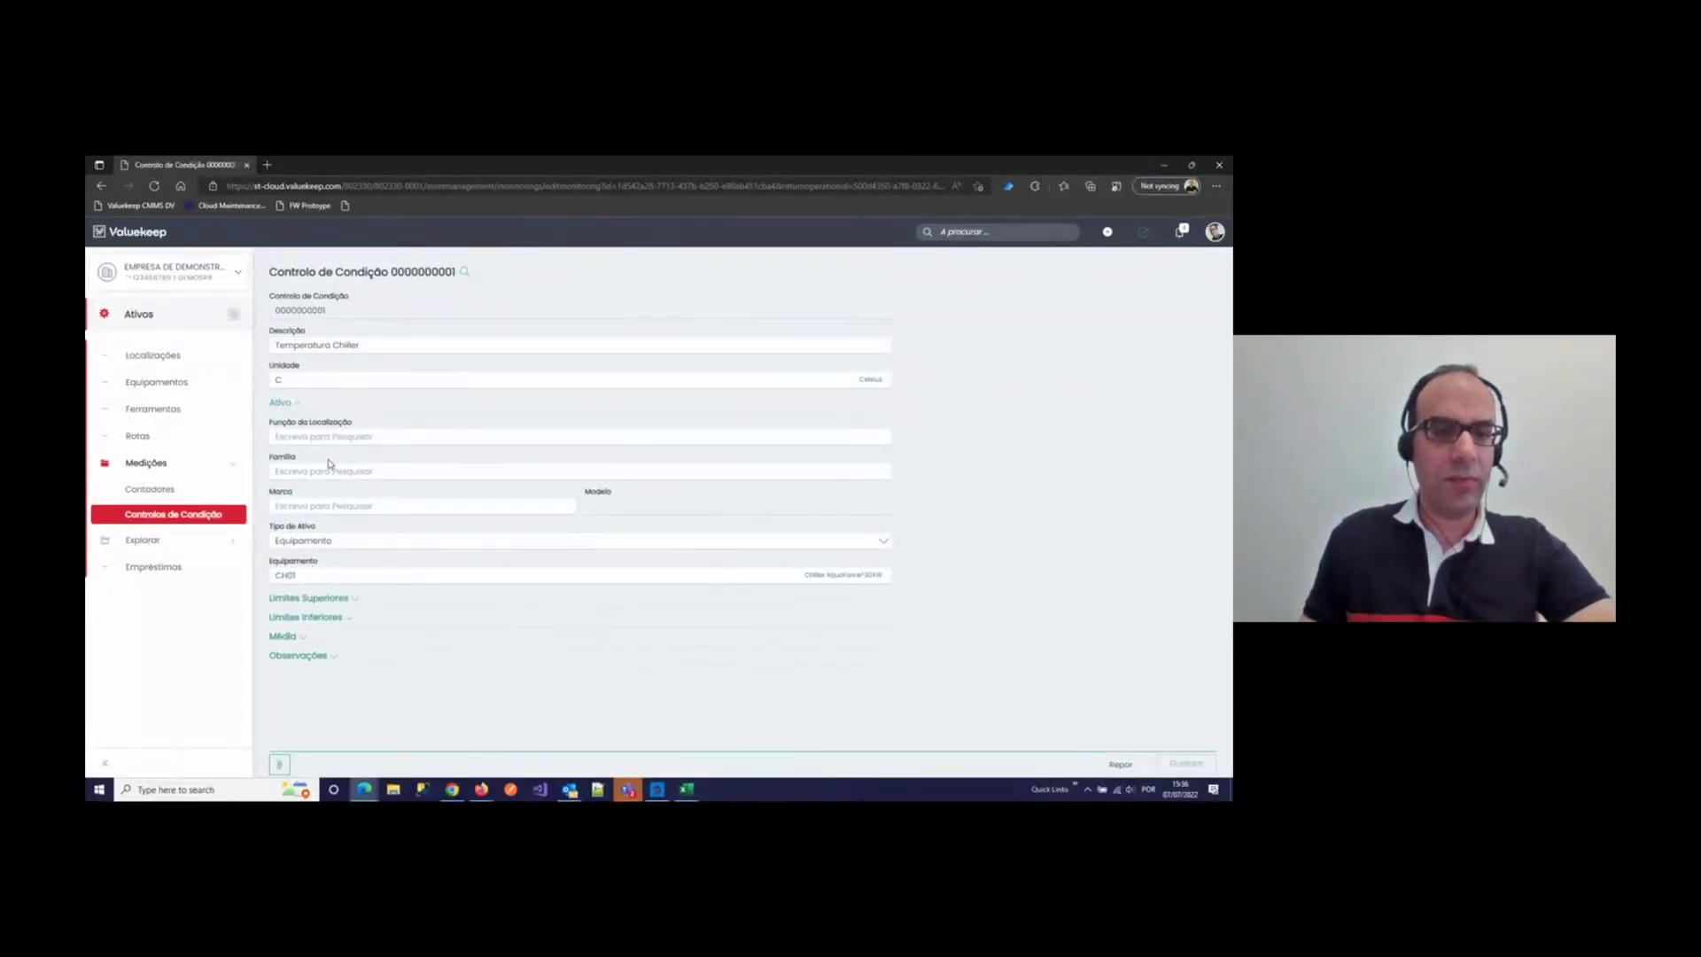
left_click(338, 599)
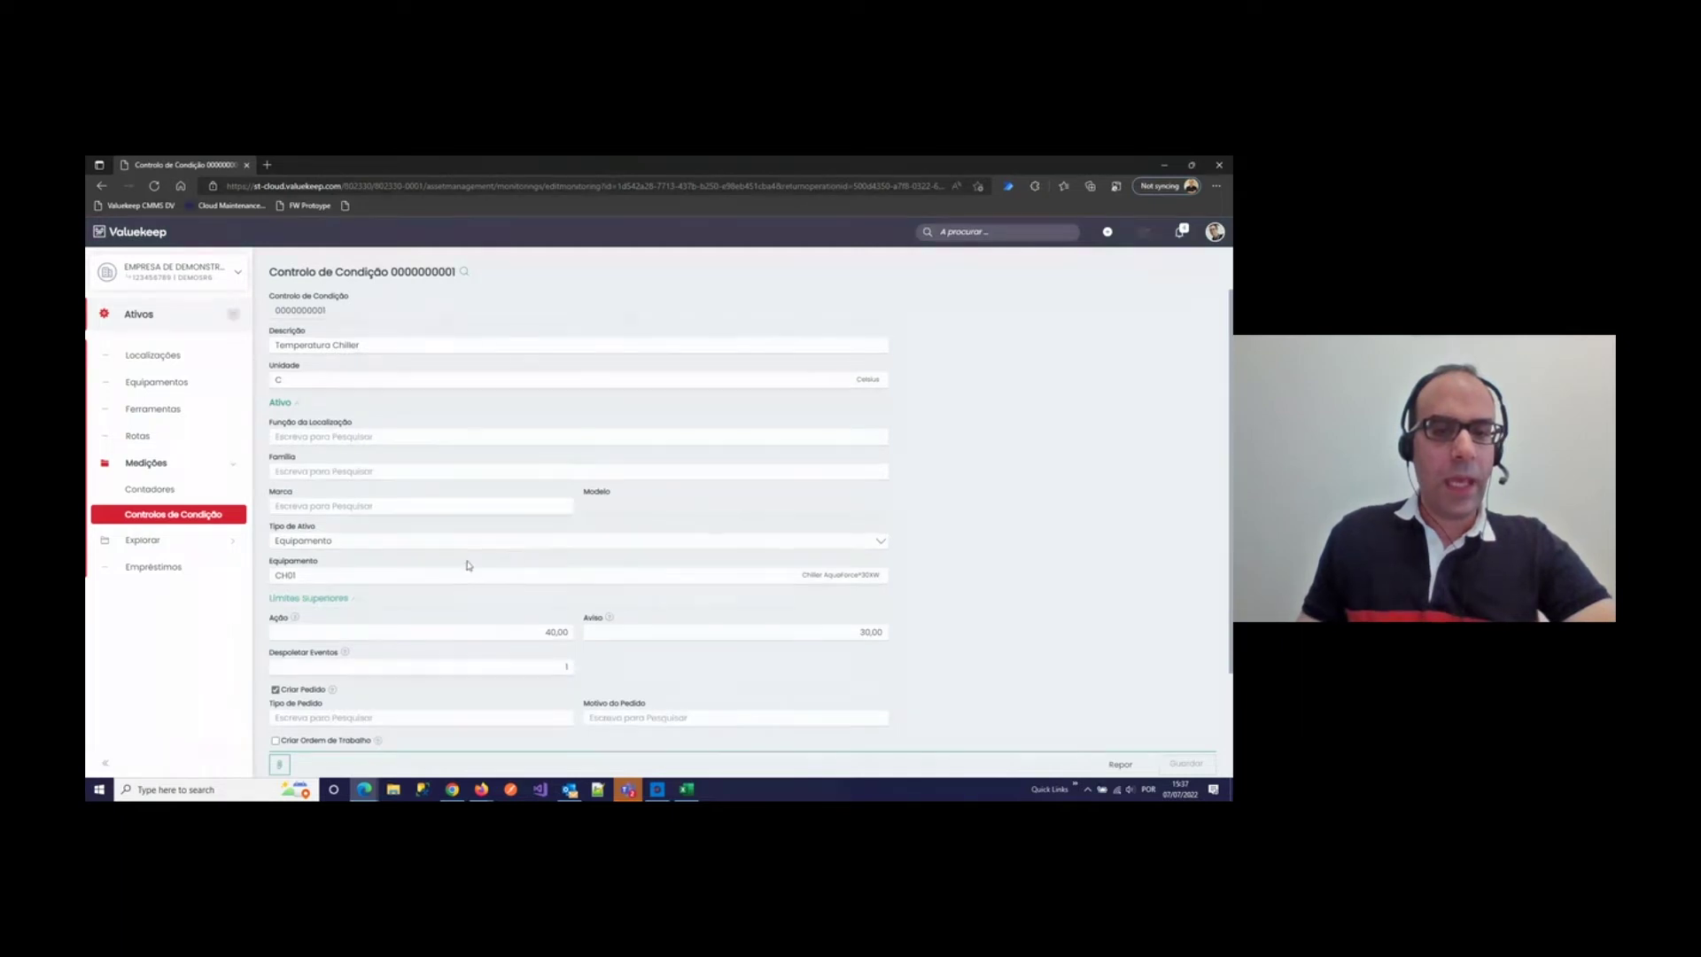
scroll(469, 565, "down", 2)
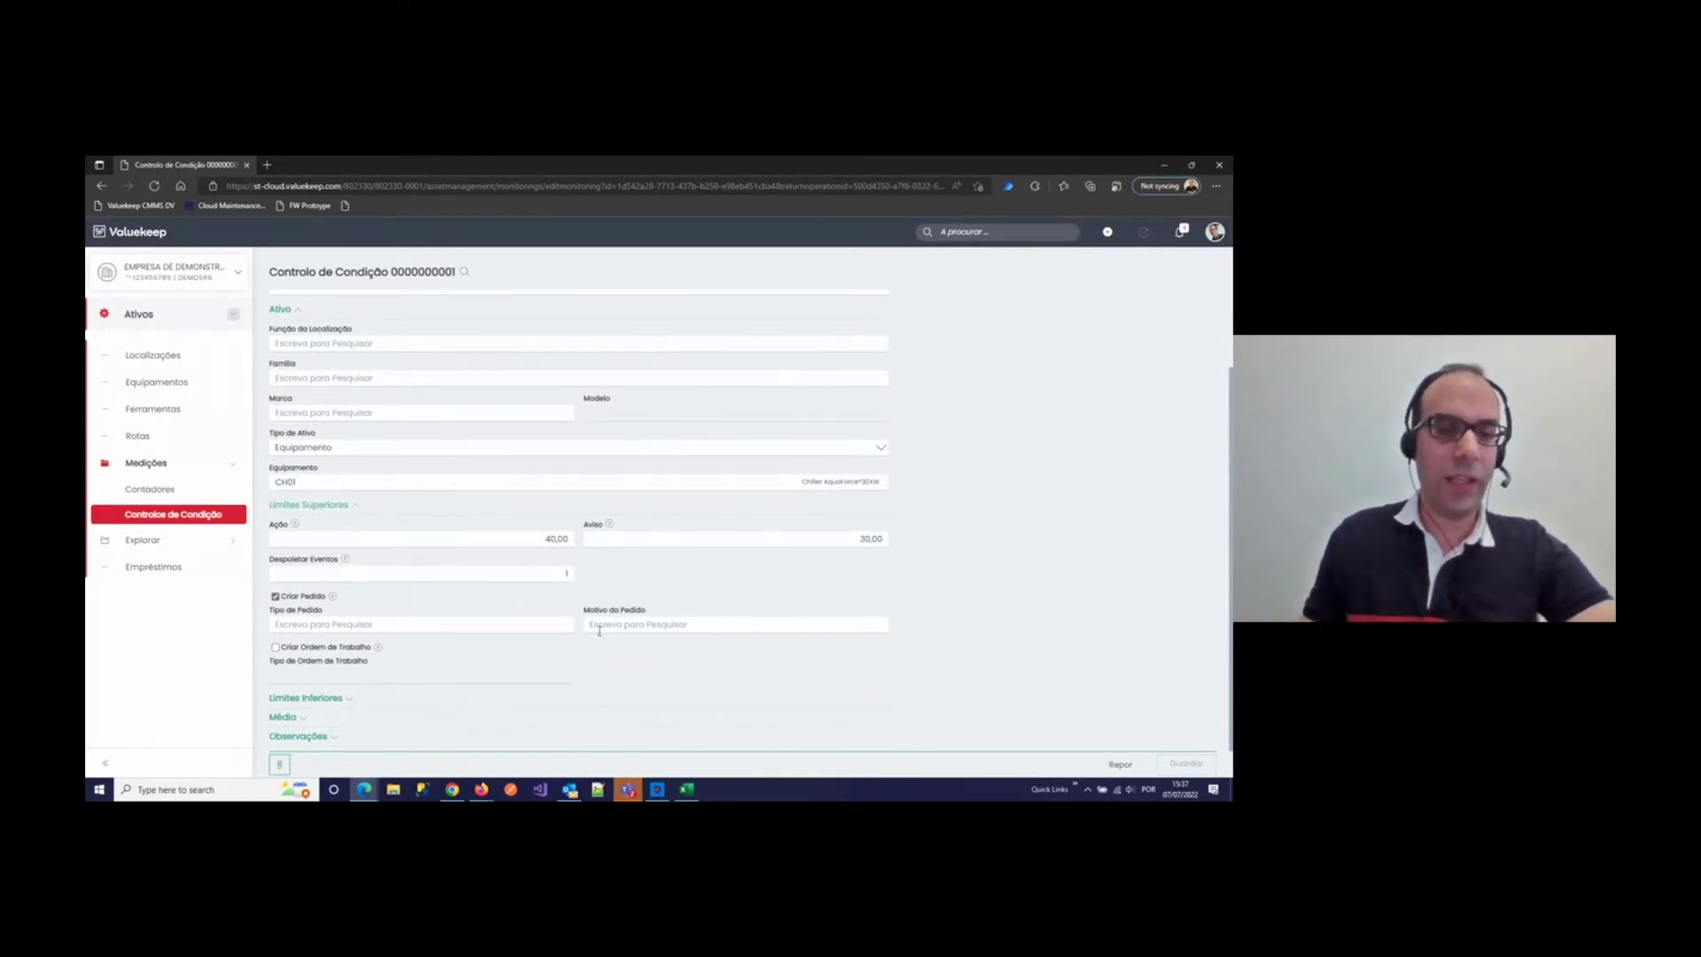
left_click(312, 699)
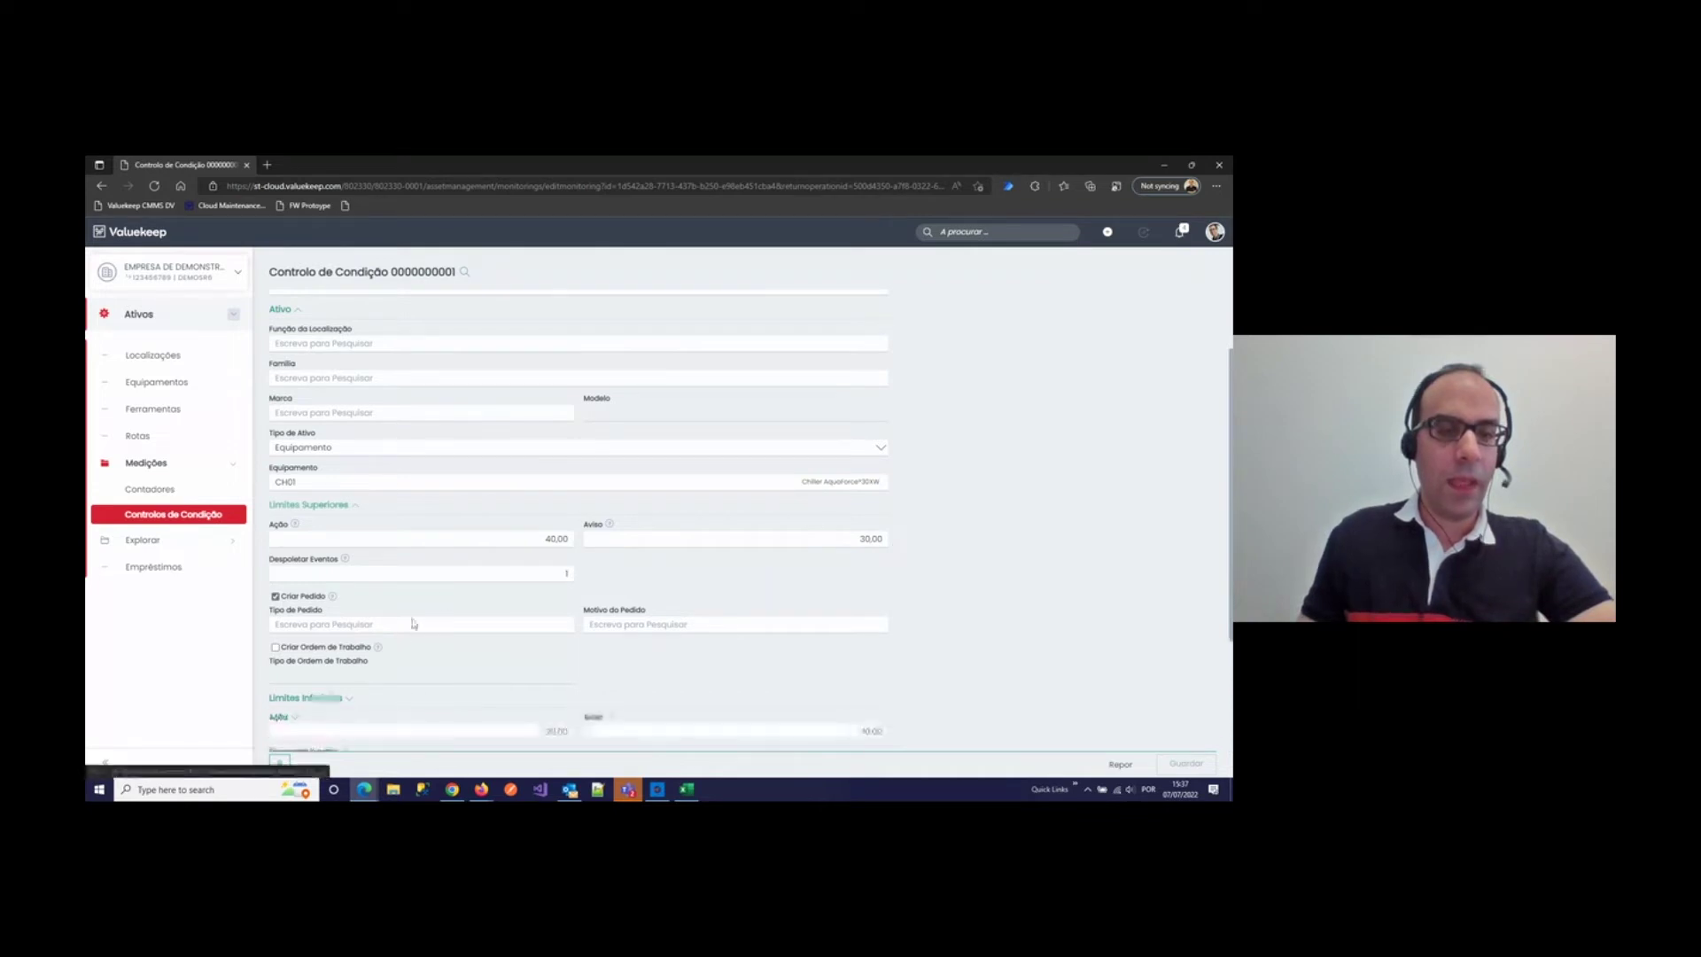
Step: Examine the Temperatura Chiller condition control's upper and lower limits and their Criar Pedido options
scroll(443, 612, "down", 3)
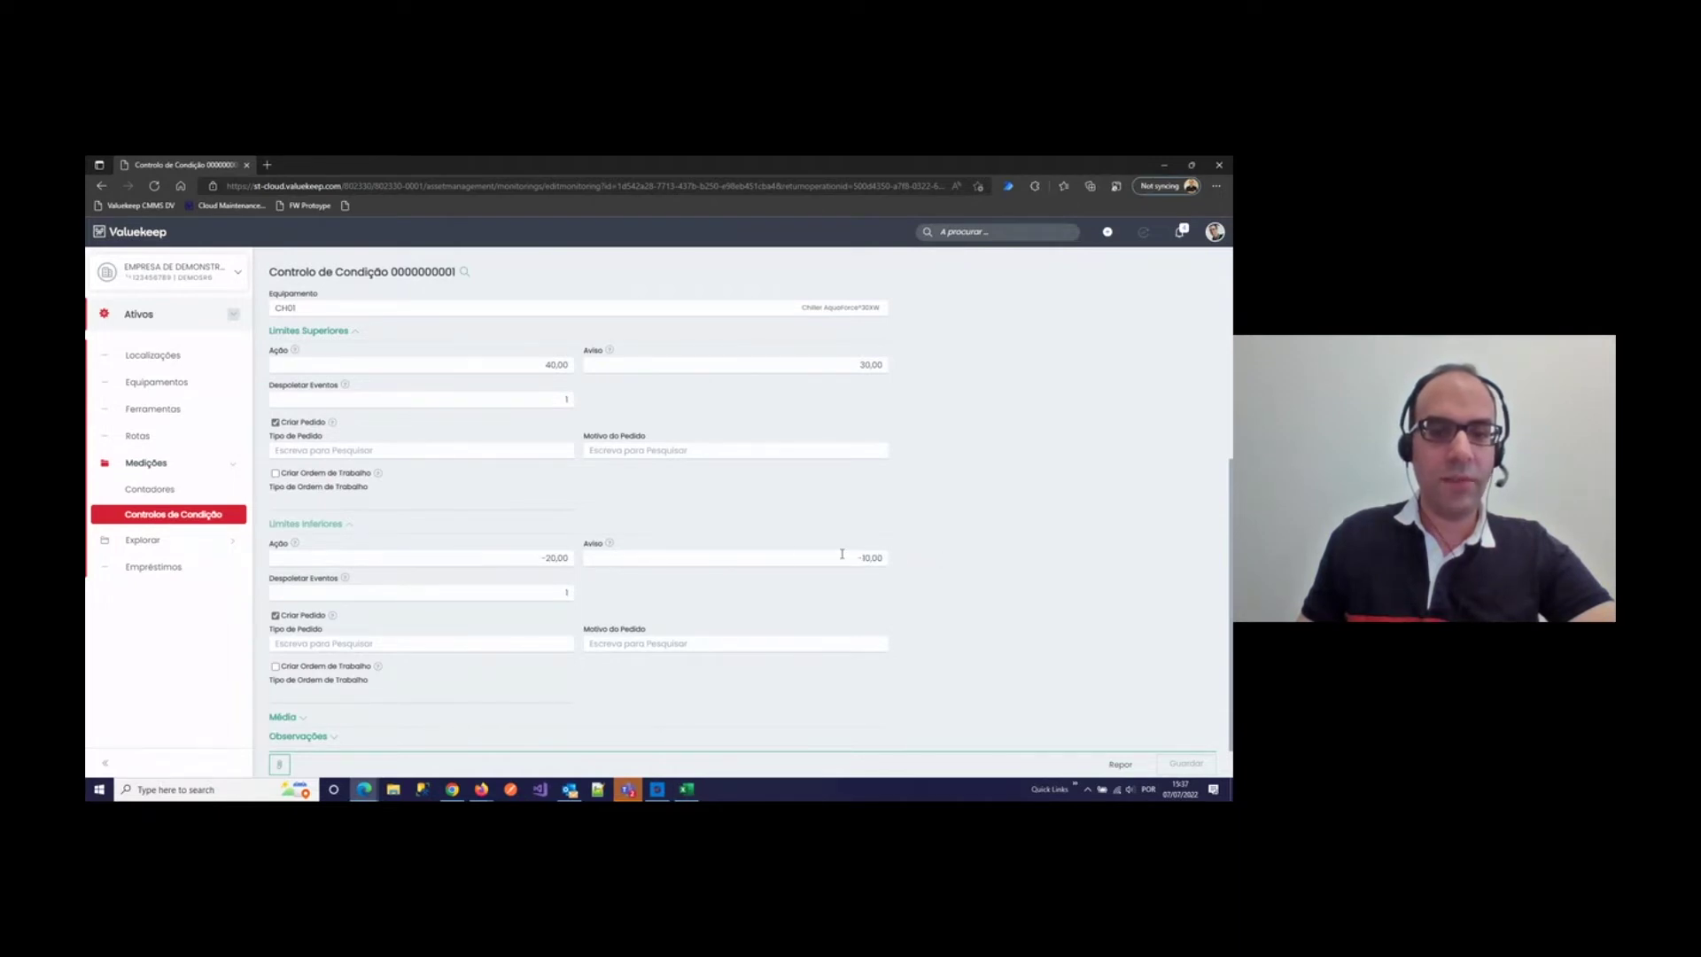
scroll(568, 563, "up", 2)
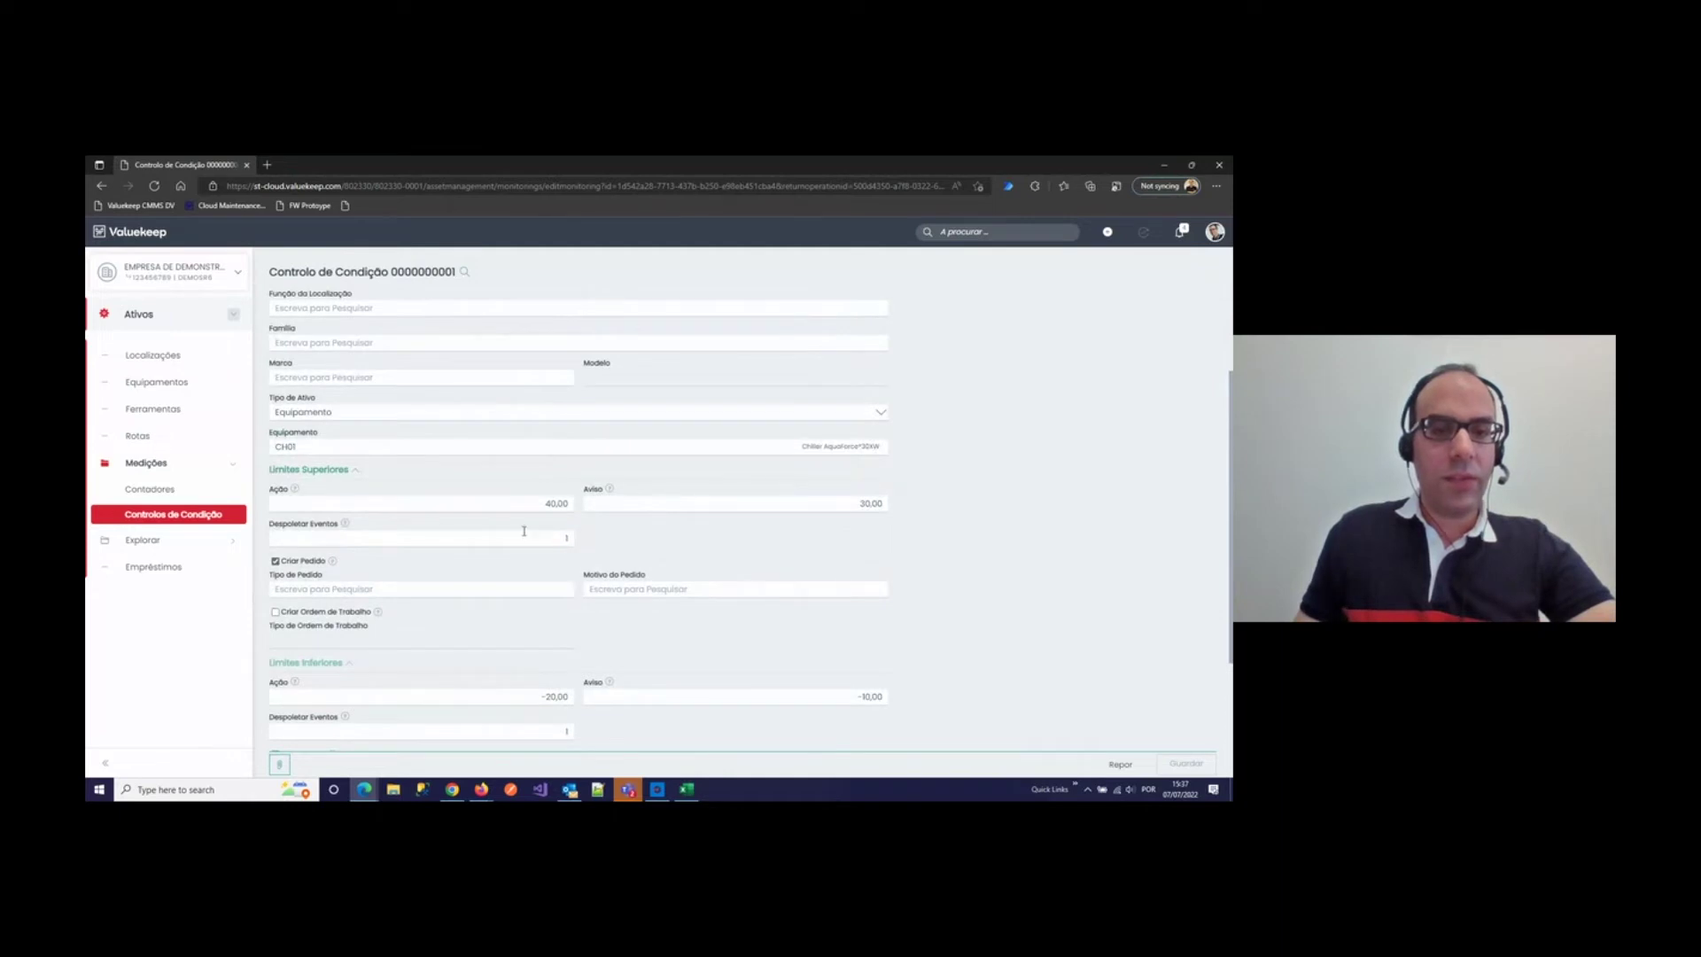
left_click(275, 561)
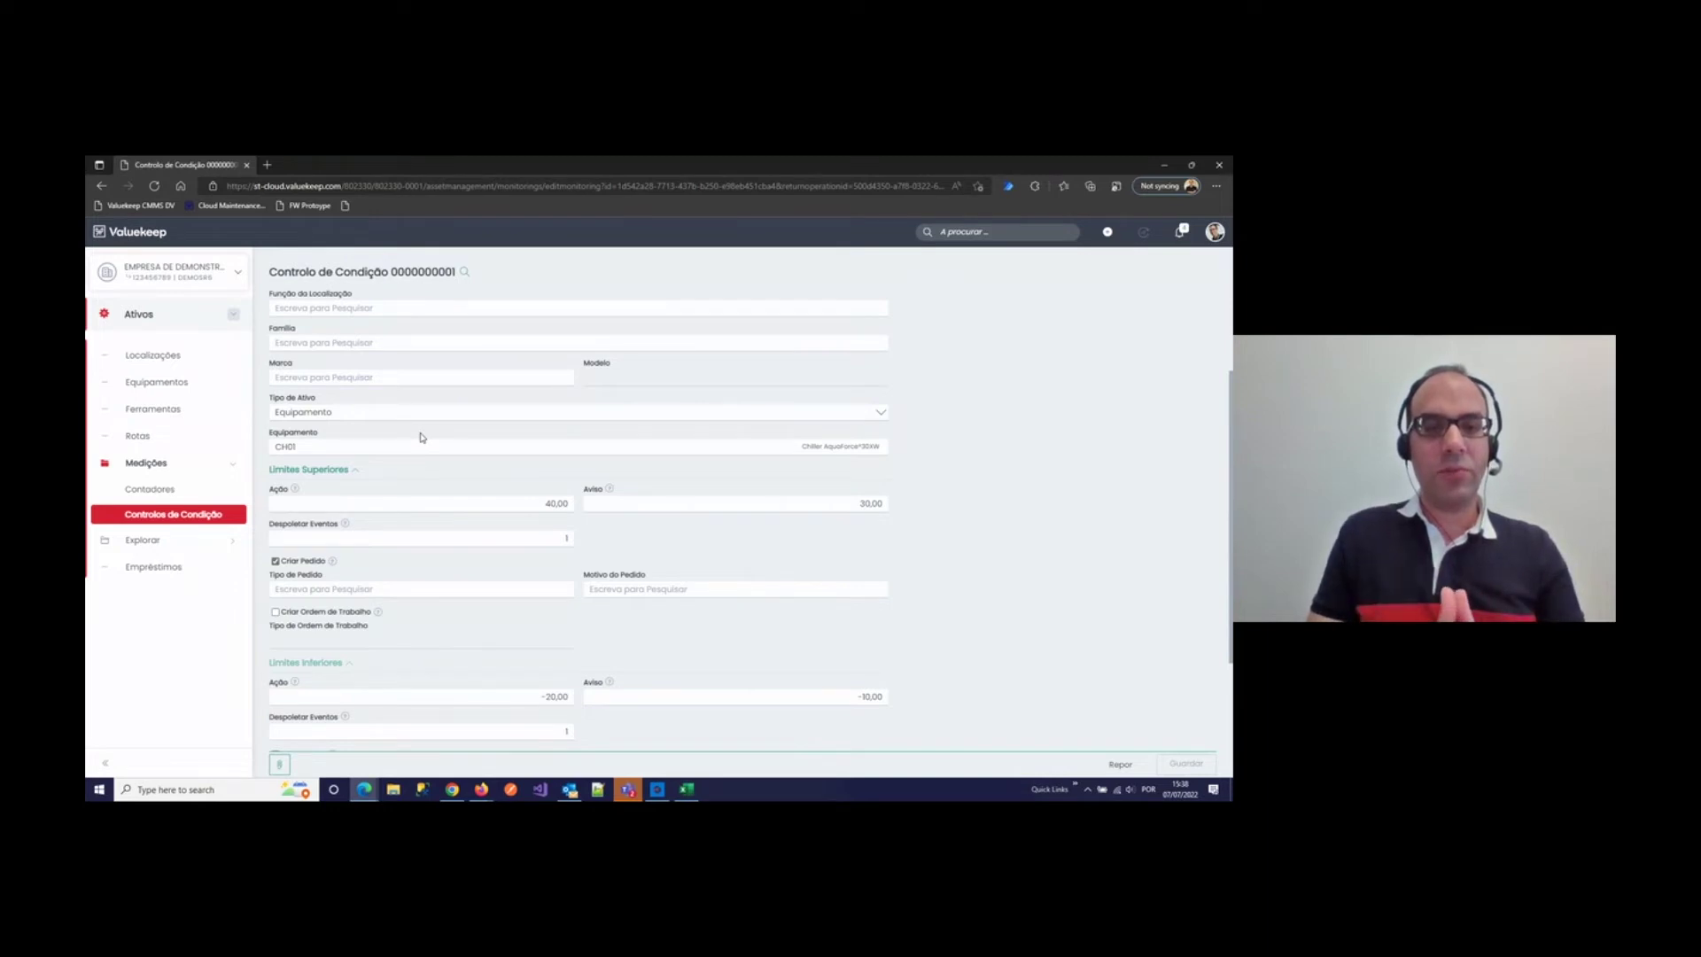
Step: Open the AVISO notification from the Sistema settings in Definições and view its linked AVISO email template
left_click(158, 318)
left_click(147, 586)
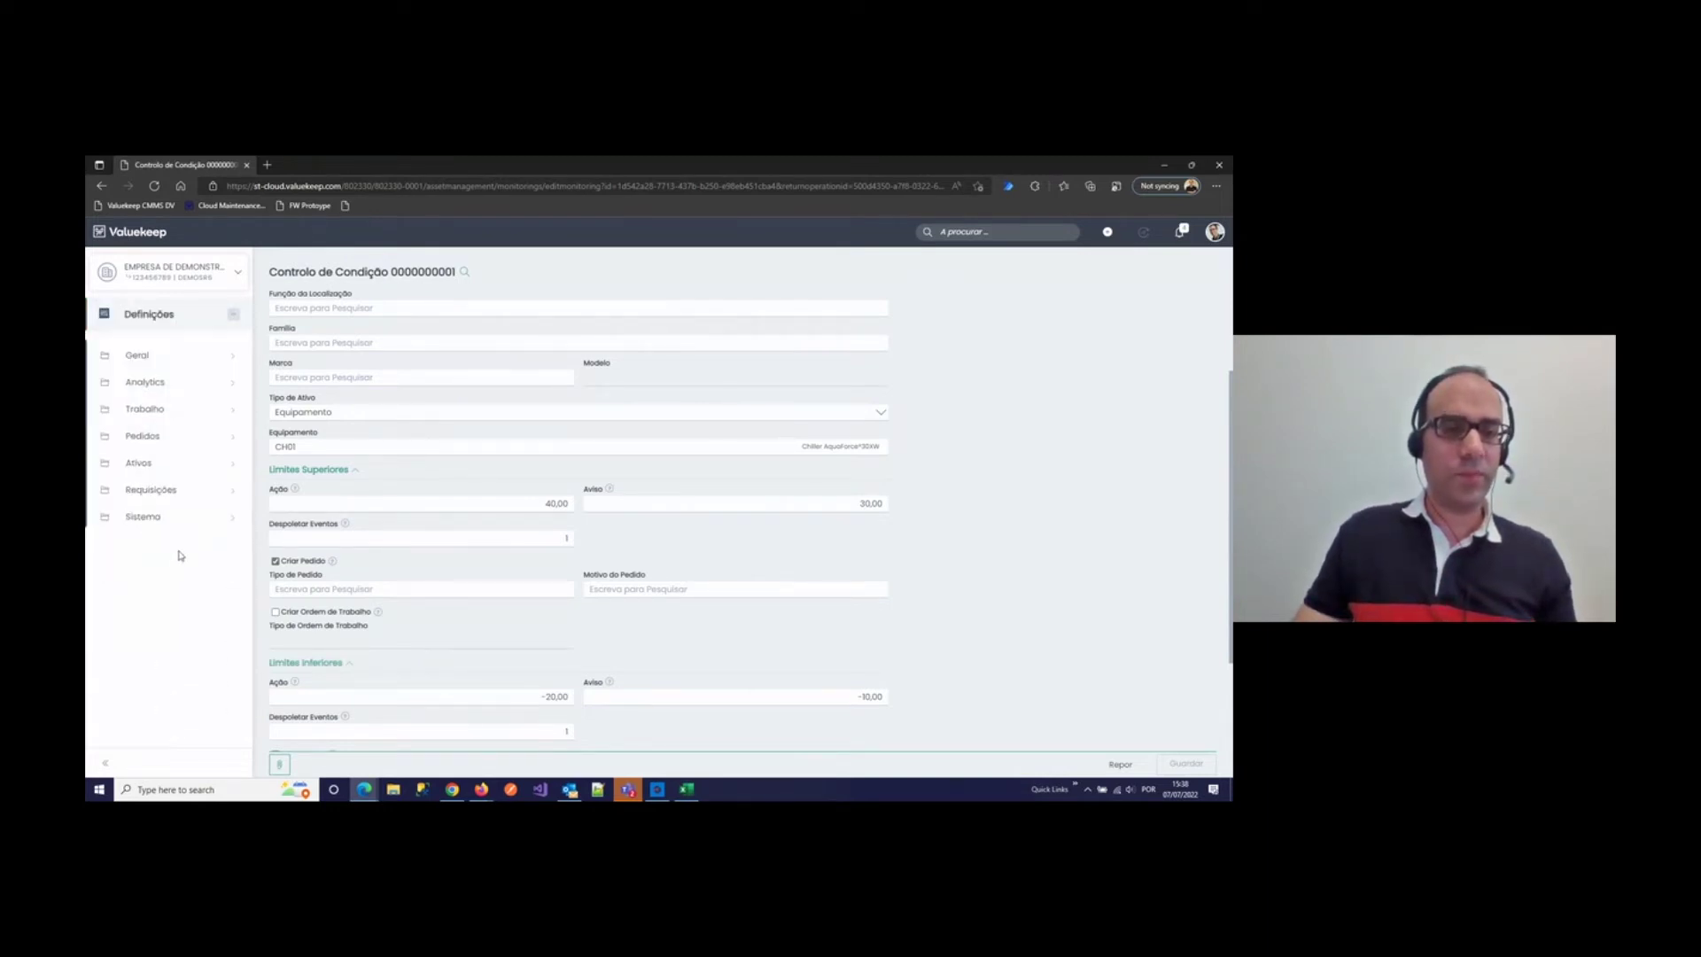
left_click(146, 517)
scroll(168, 616, "down", 2)
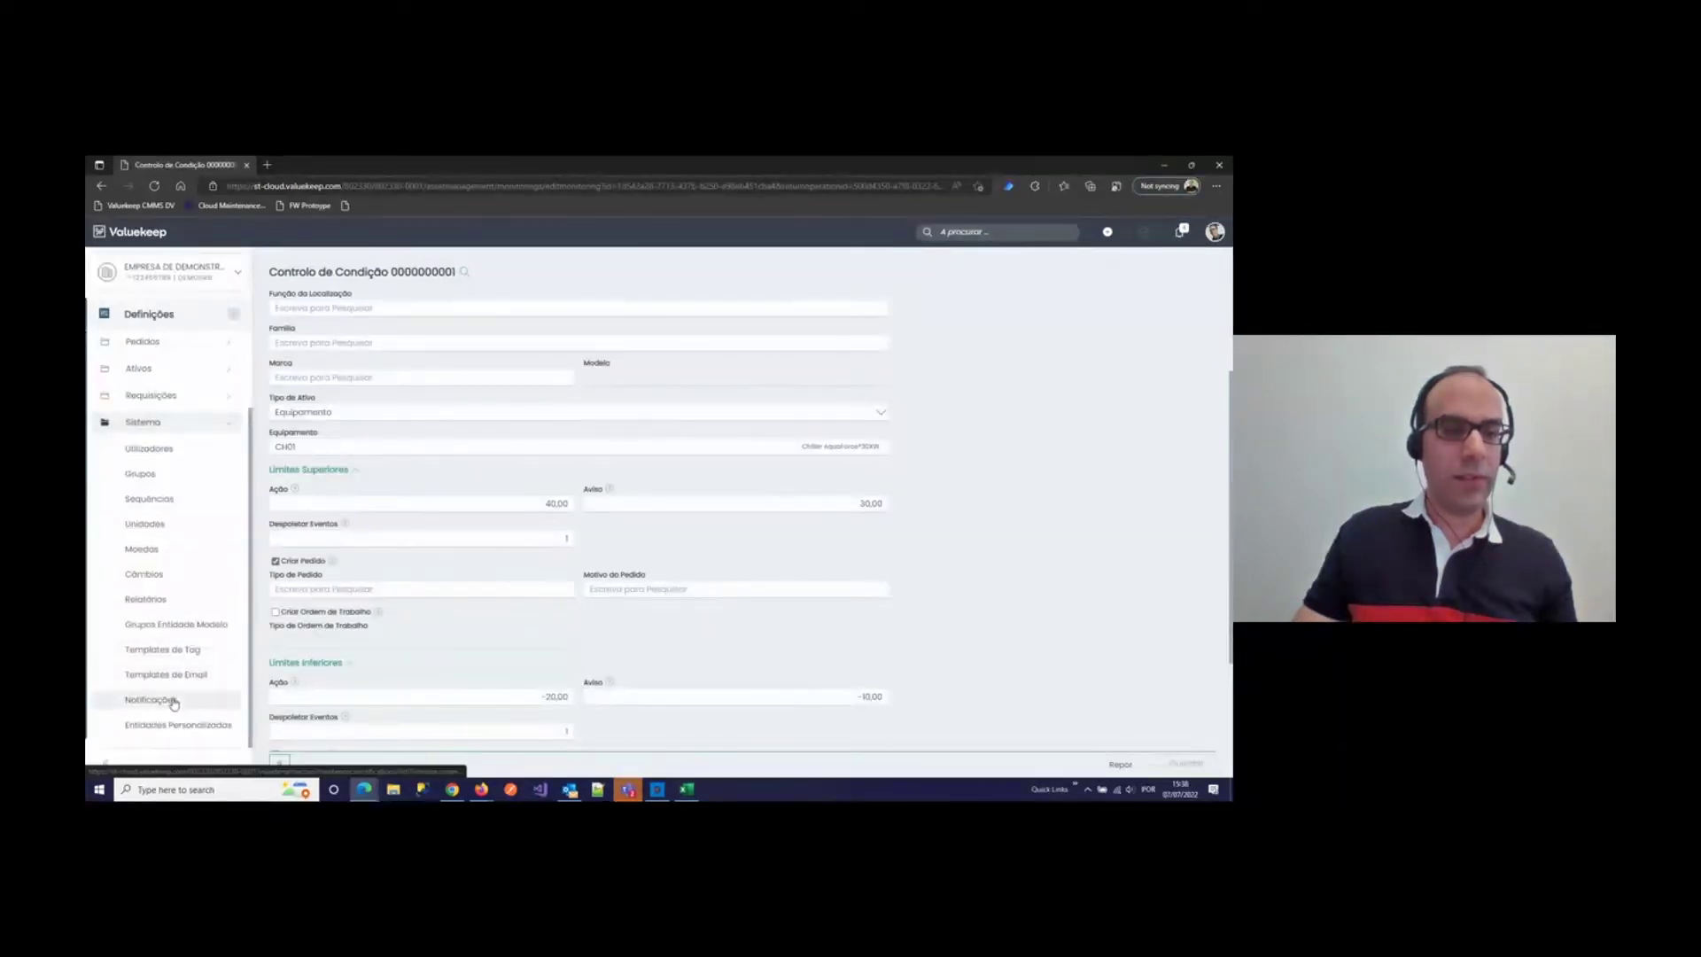
left_click(171, 698)
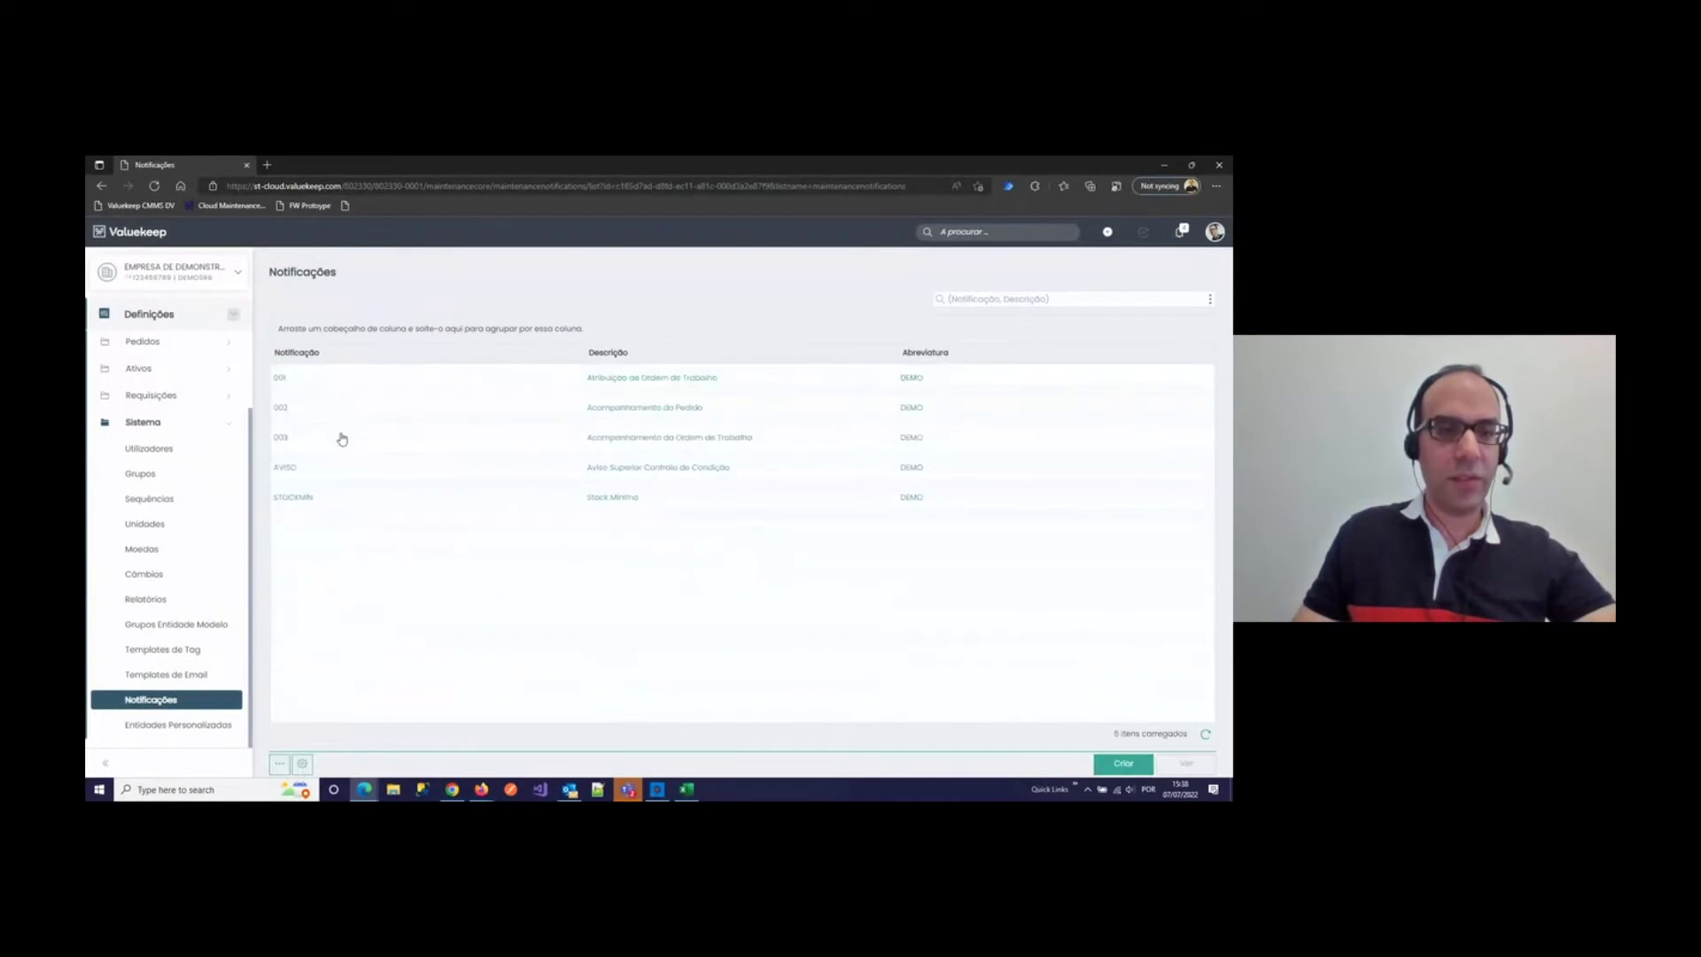
left_click(282, 469)
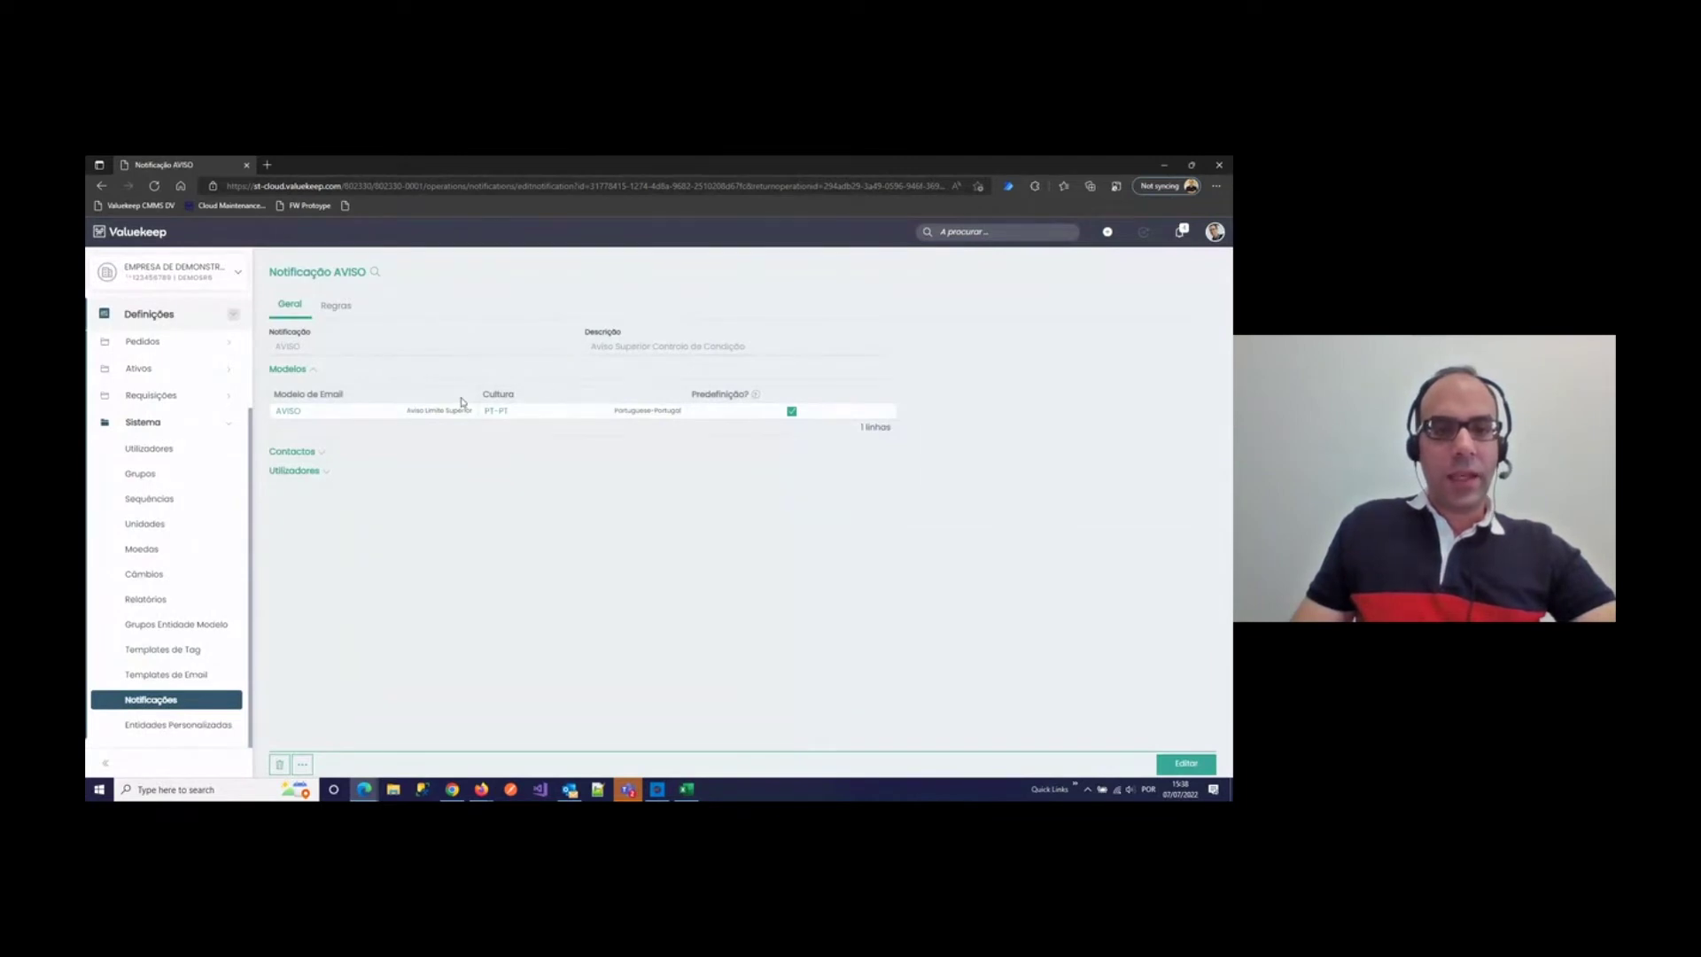
left_click(281, 411)
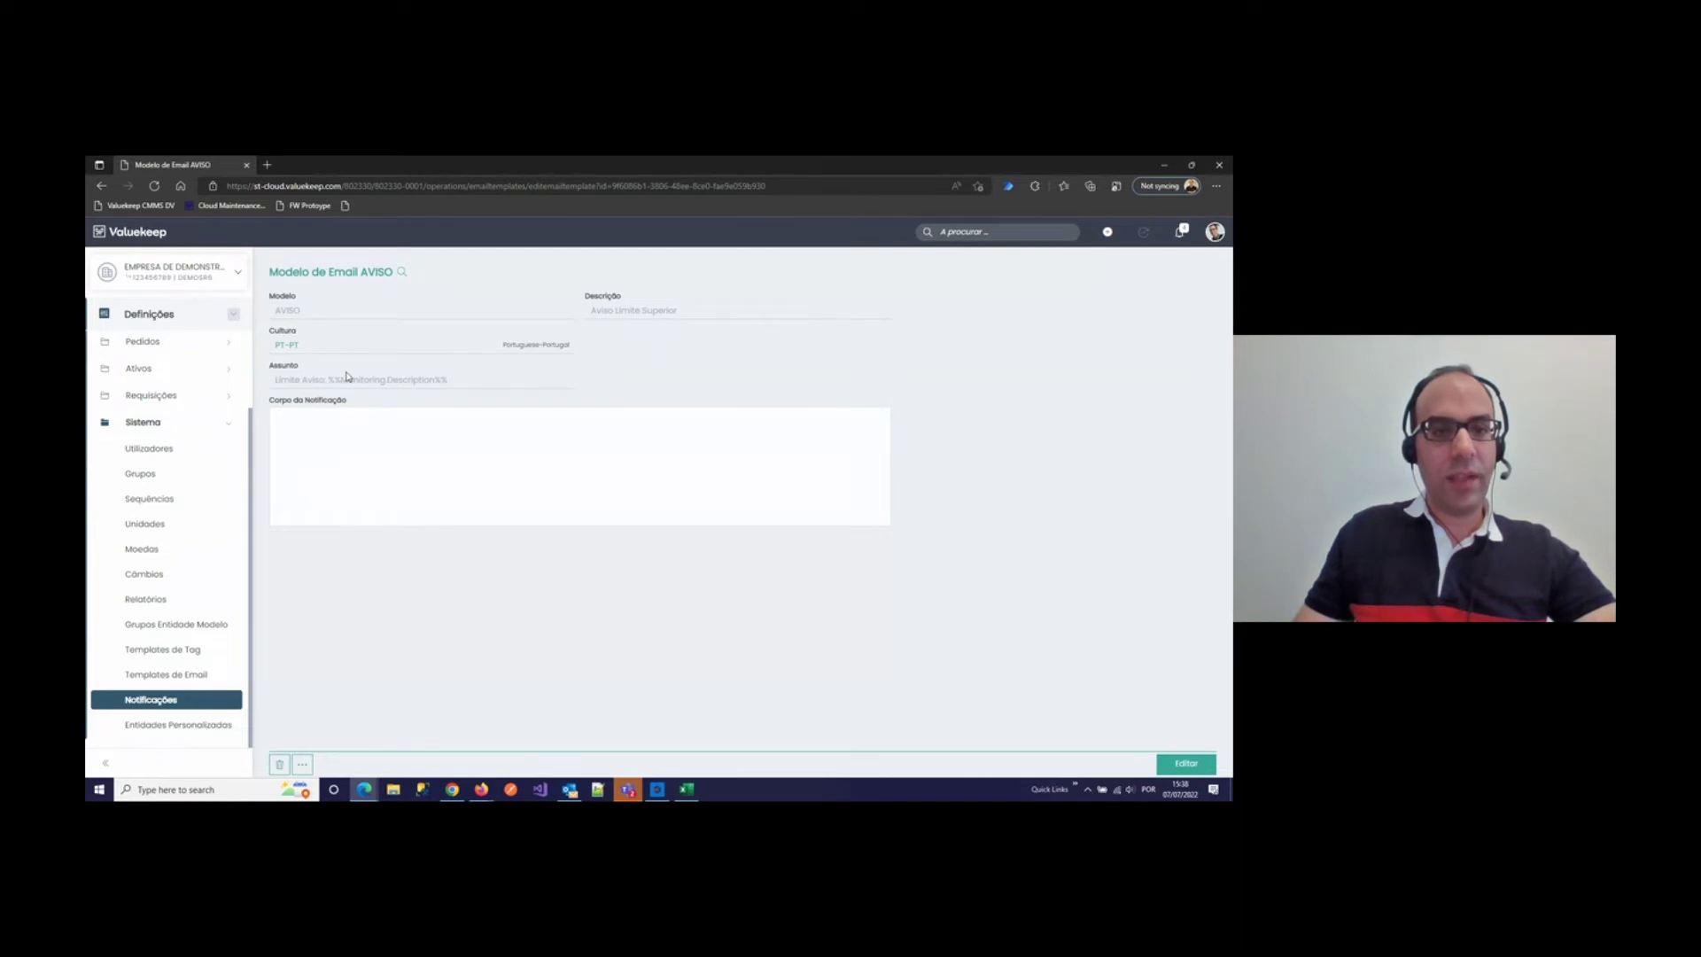
left_click(103, 187)
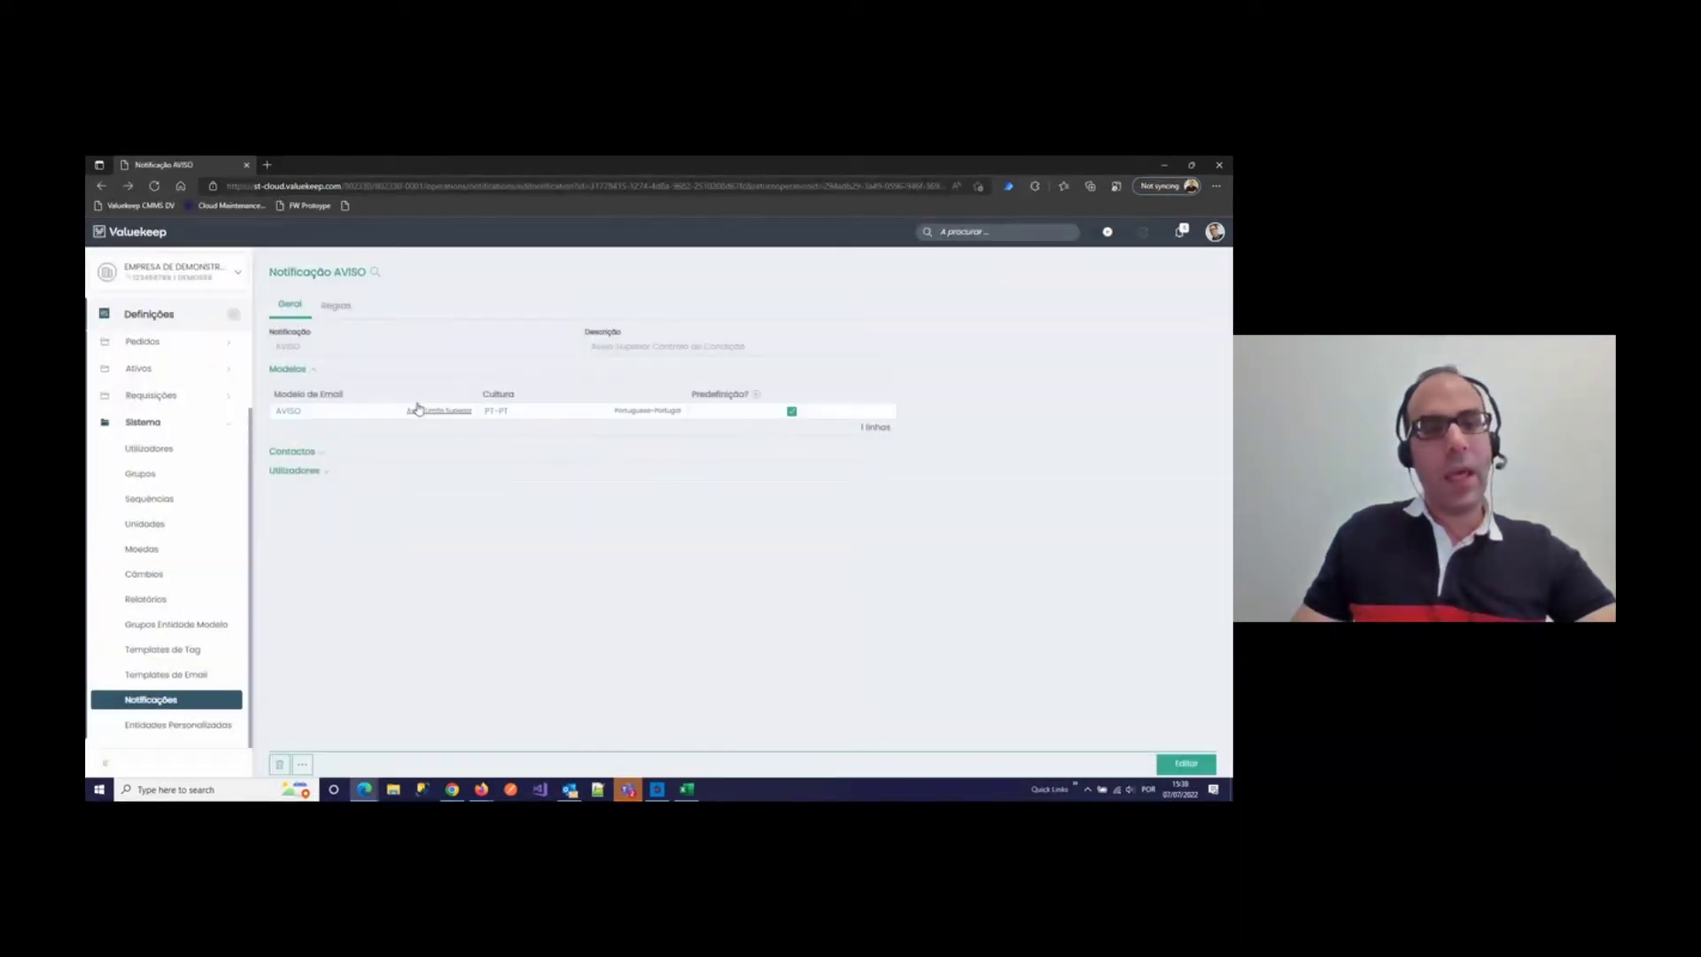
Step: Put the AVISO notification's Regras in edit mode and examine the available limit rules, additional recipients and sending types
left_click(336, 306)
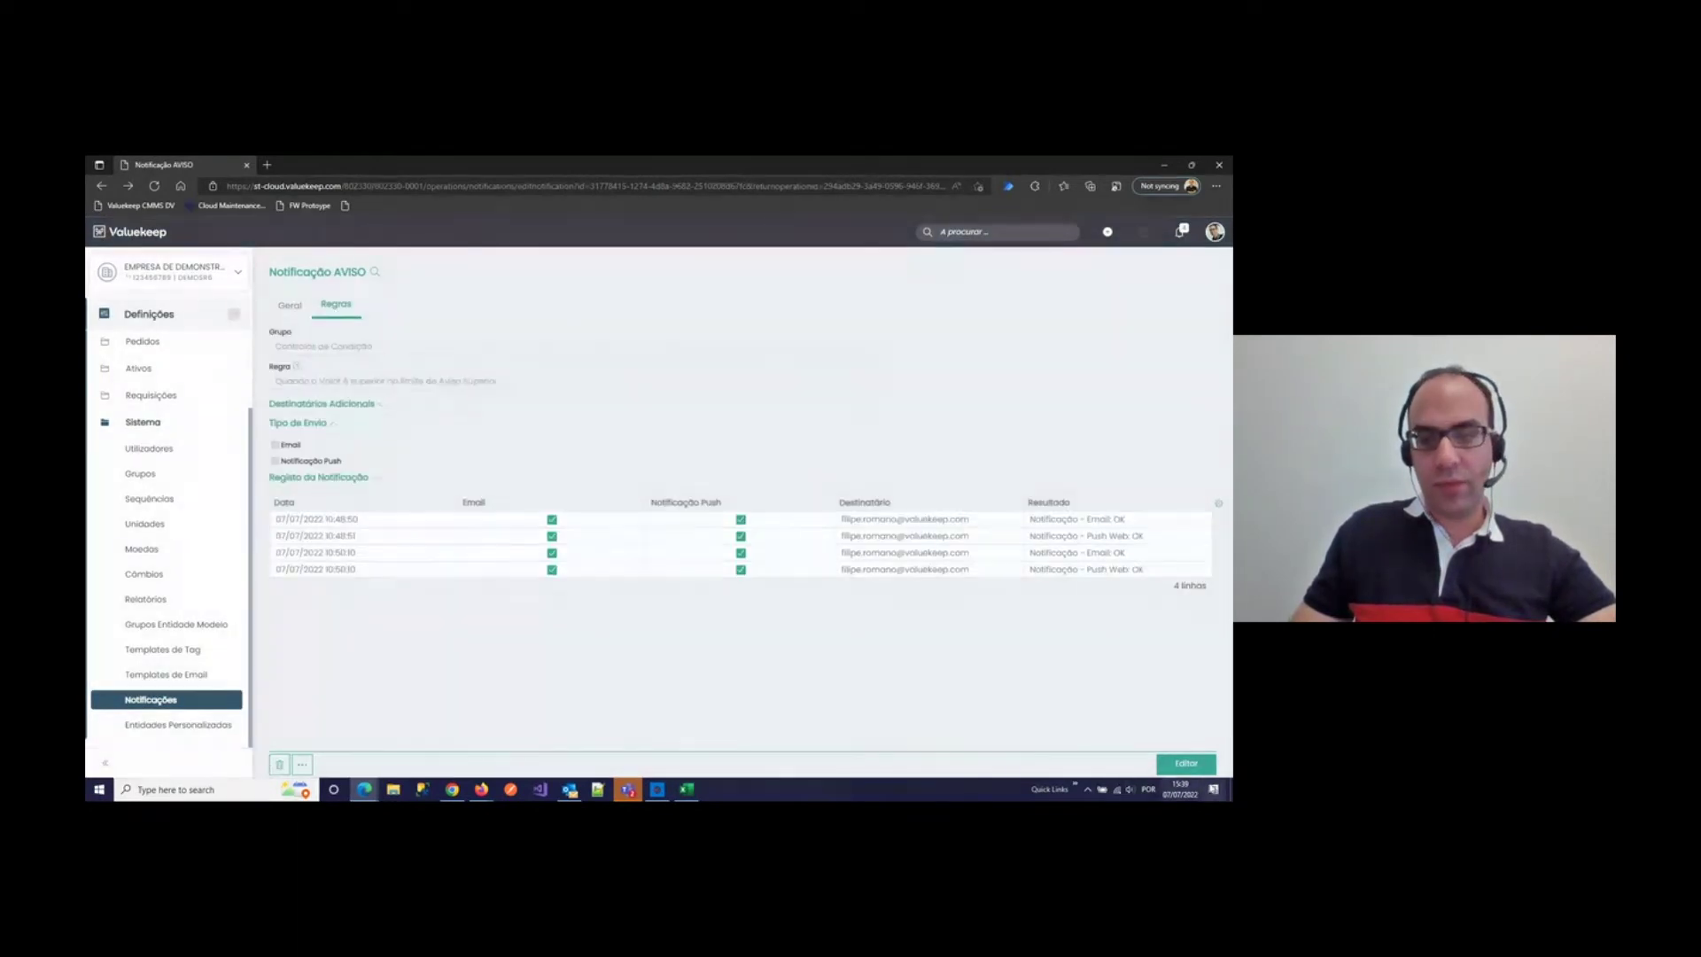
left_click(1186, 764)
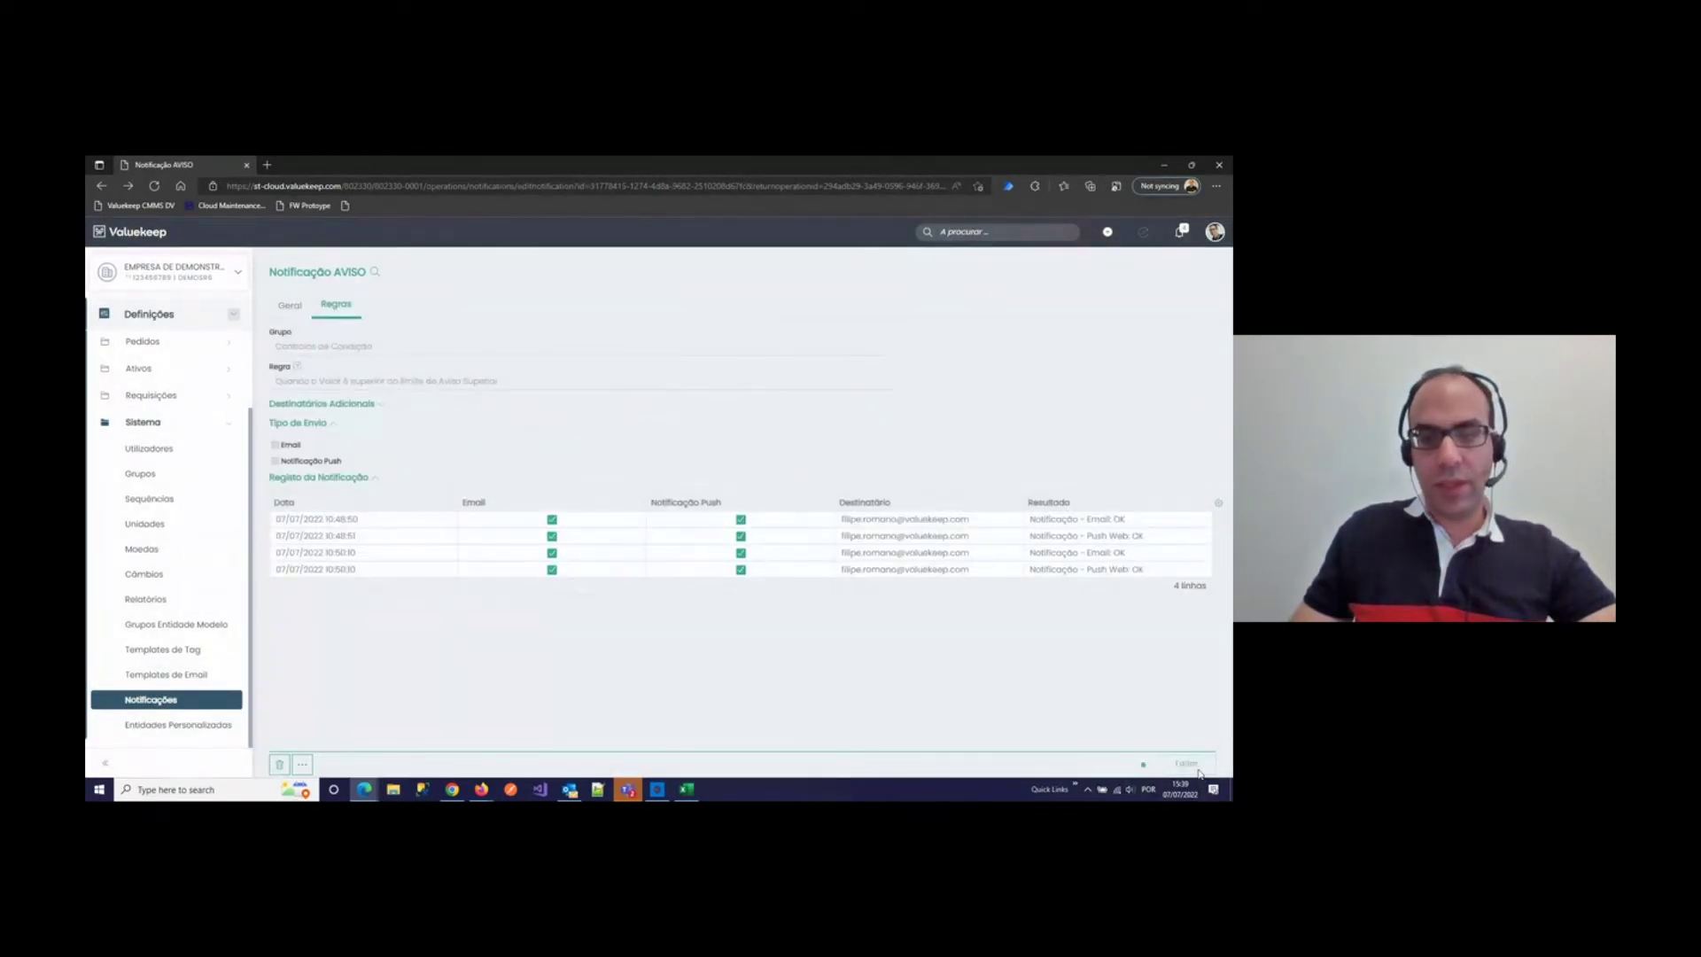
left_click(337, 352)
left_click(336, 353)
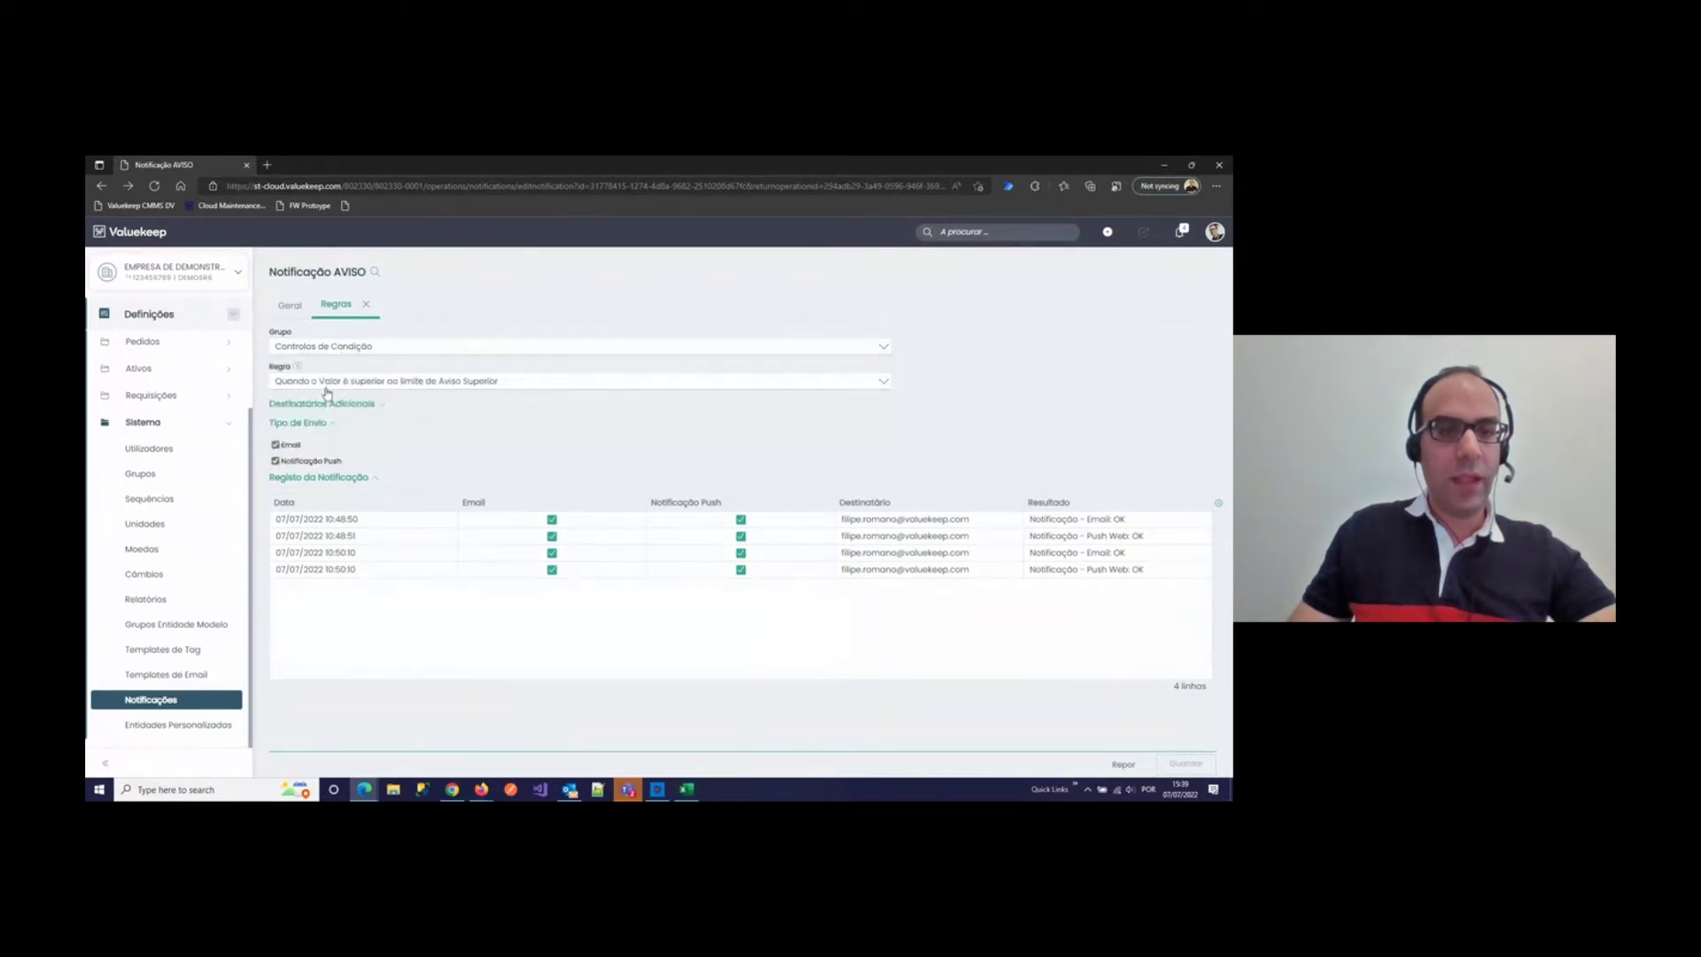
left_click(327, 384)
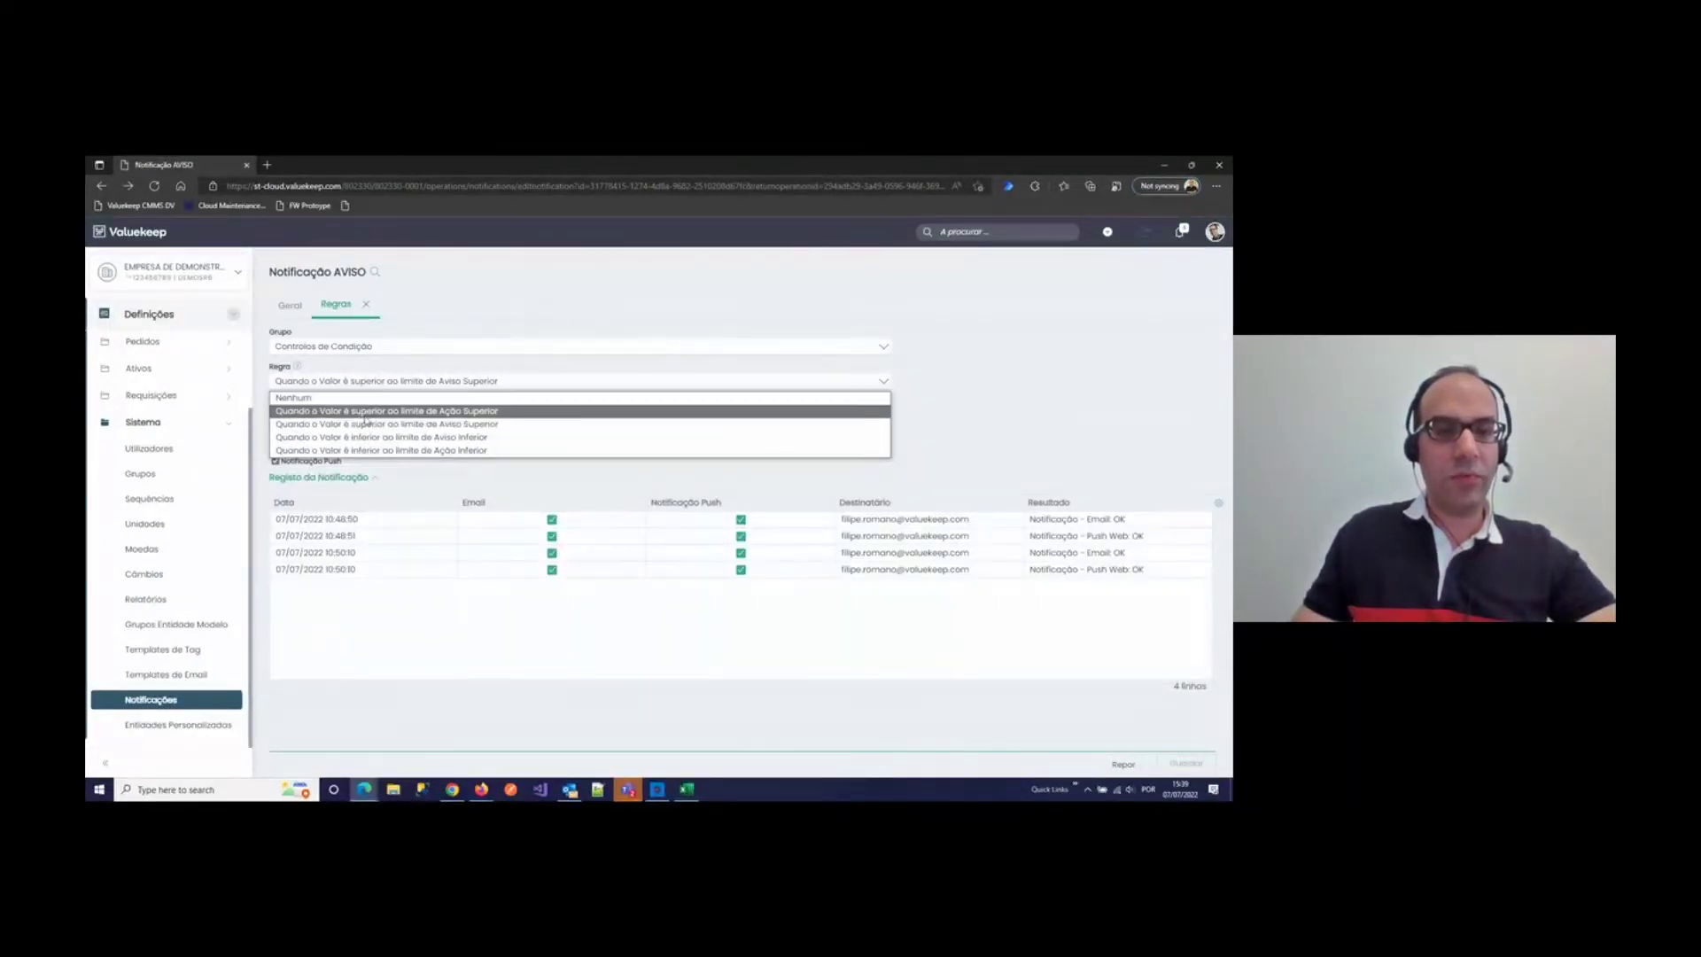
left_click(1058, 447)
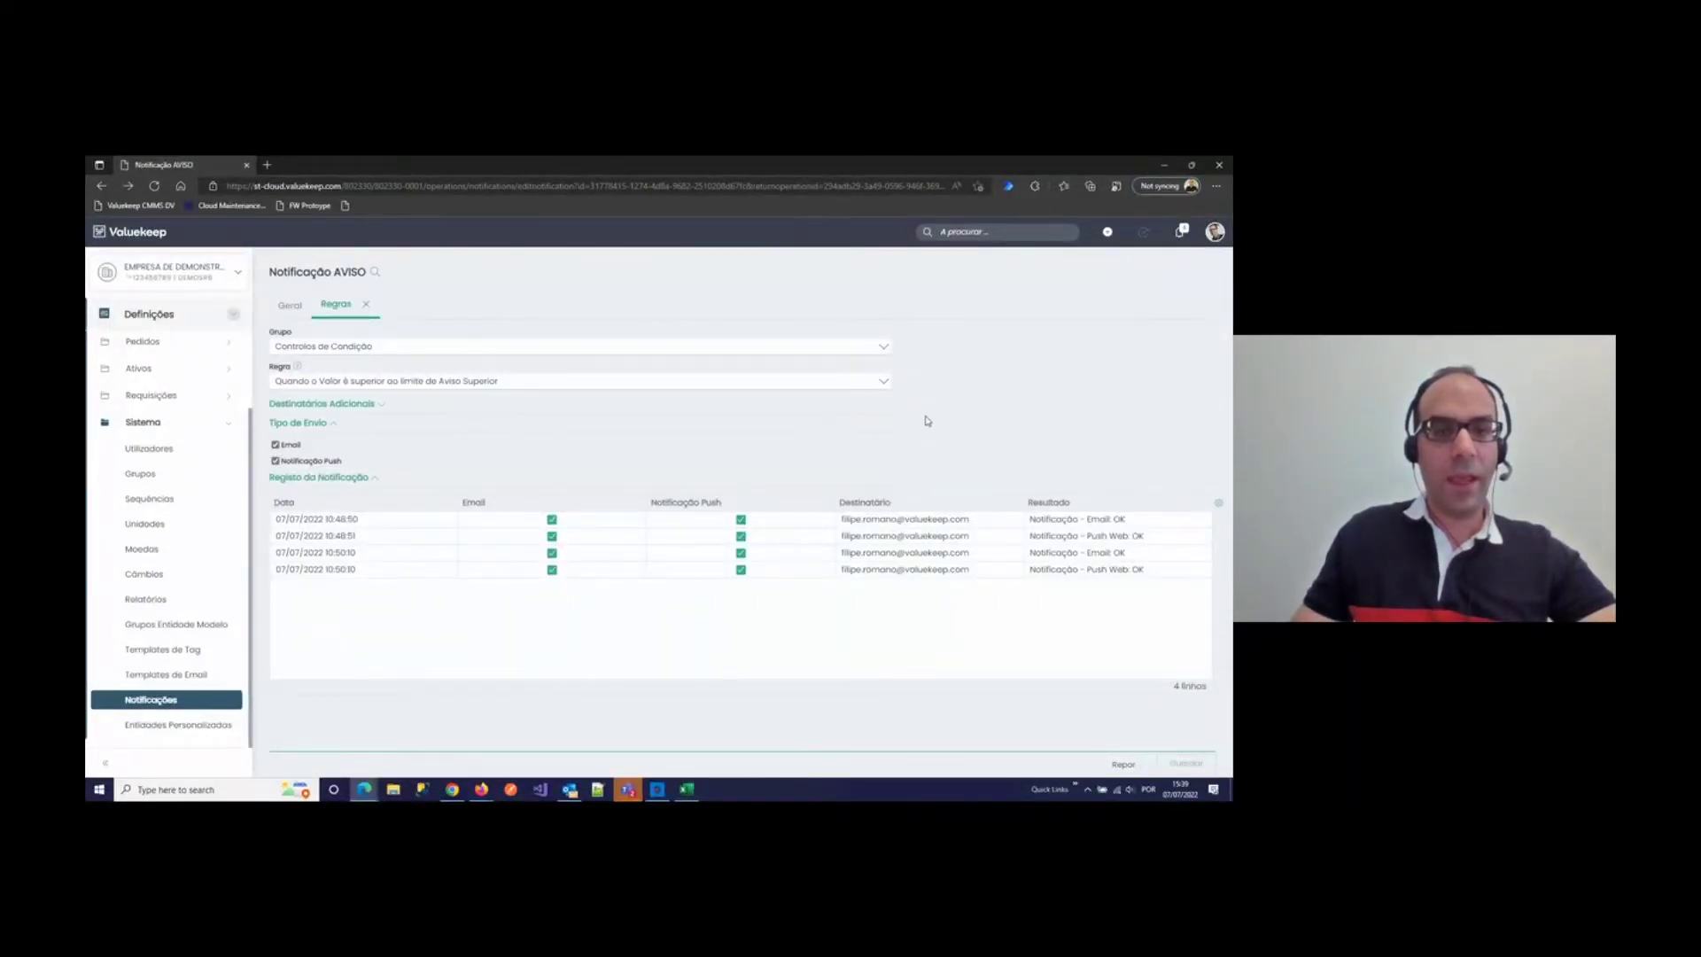
left_click(363, 409)
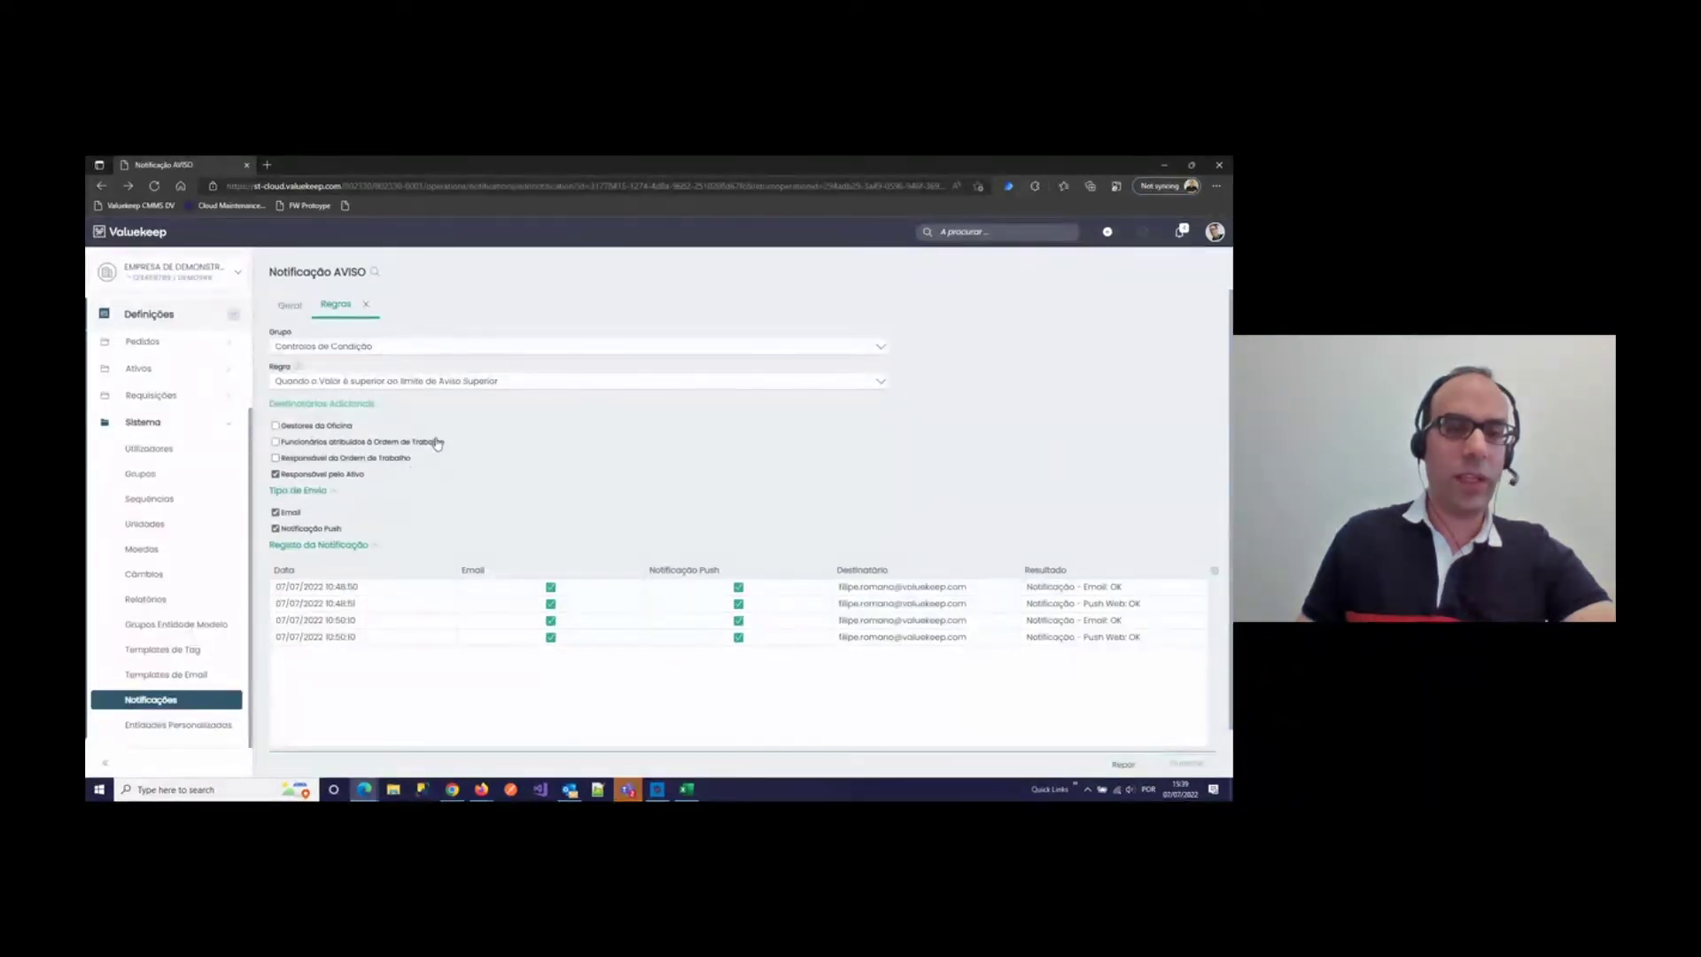
left_click(274, 473)
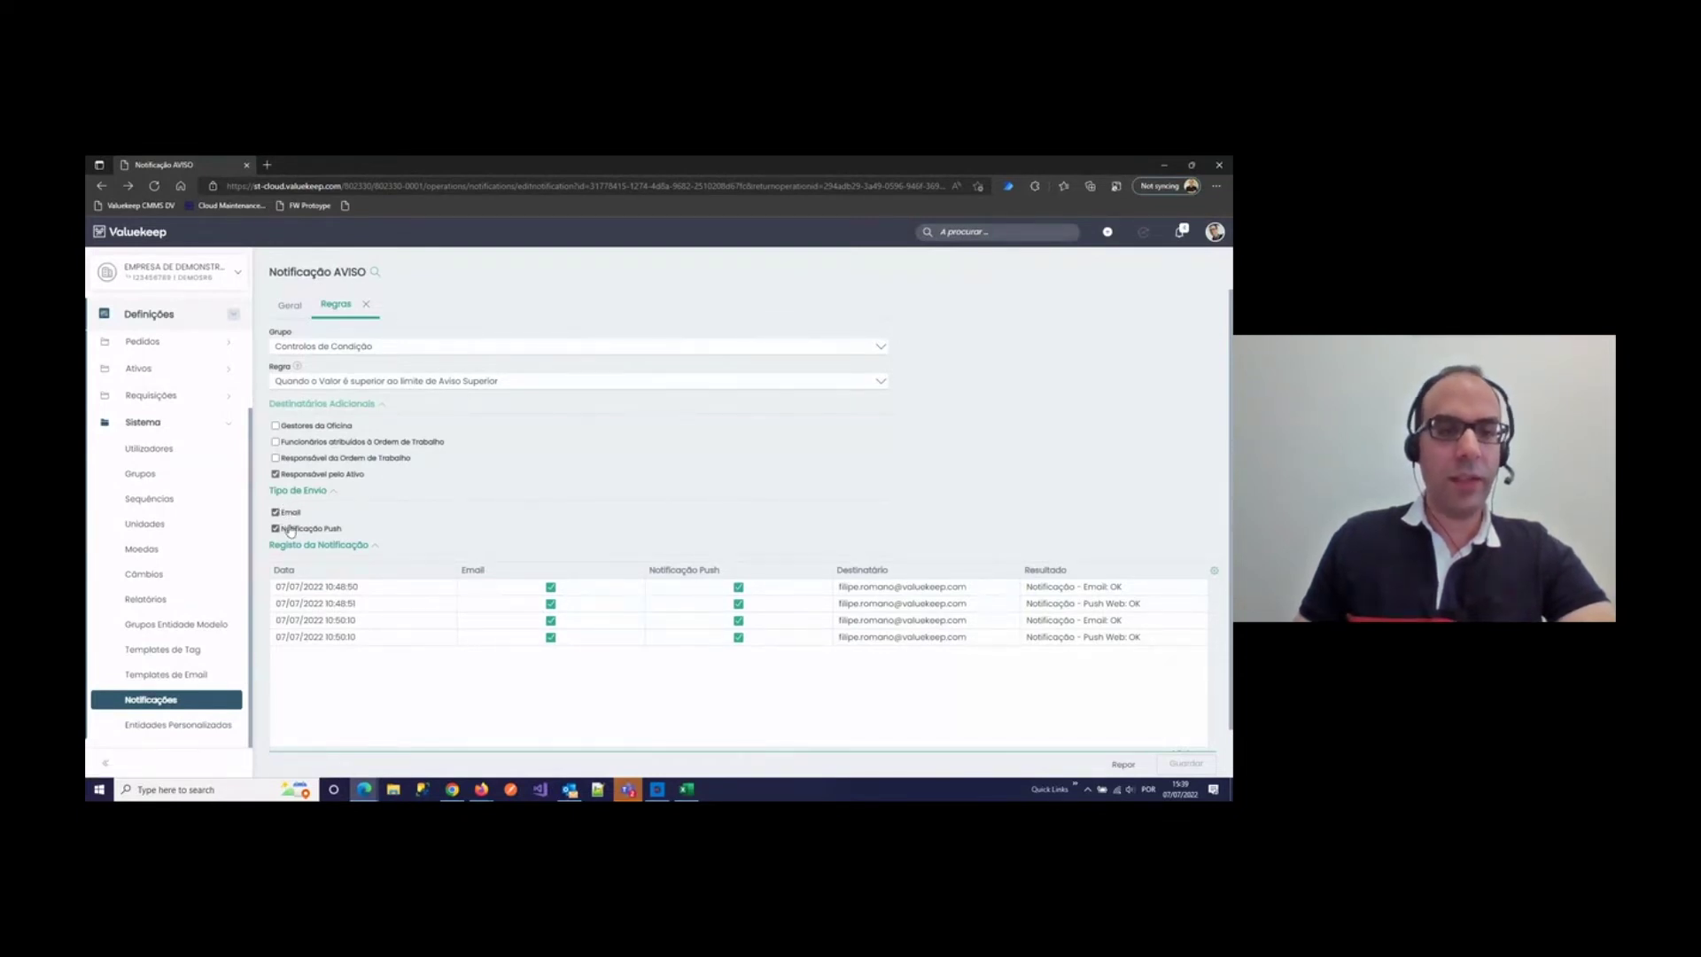
Step: Return to Ativos, open the Temperatura Chiller condition control and open its list of recorded values
left_click(148, 319)
left_click(161, 434)
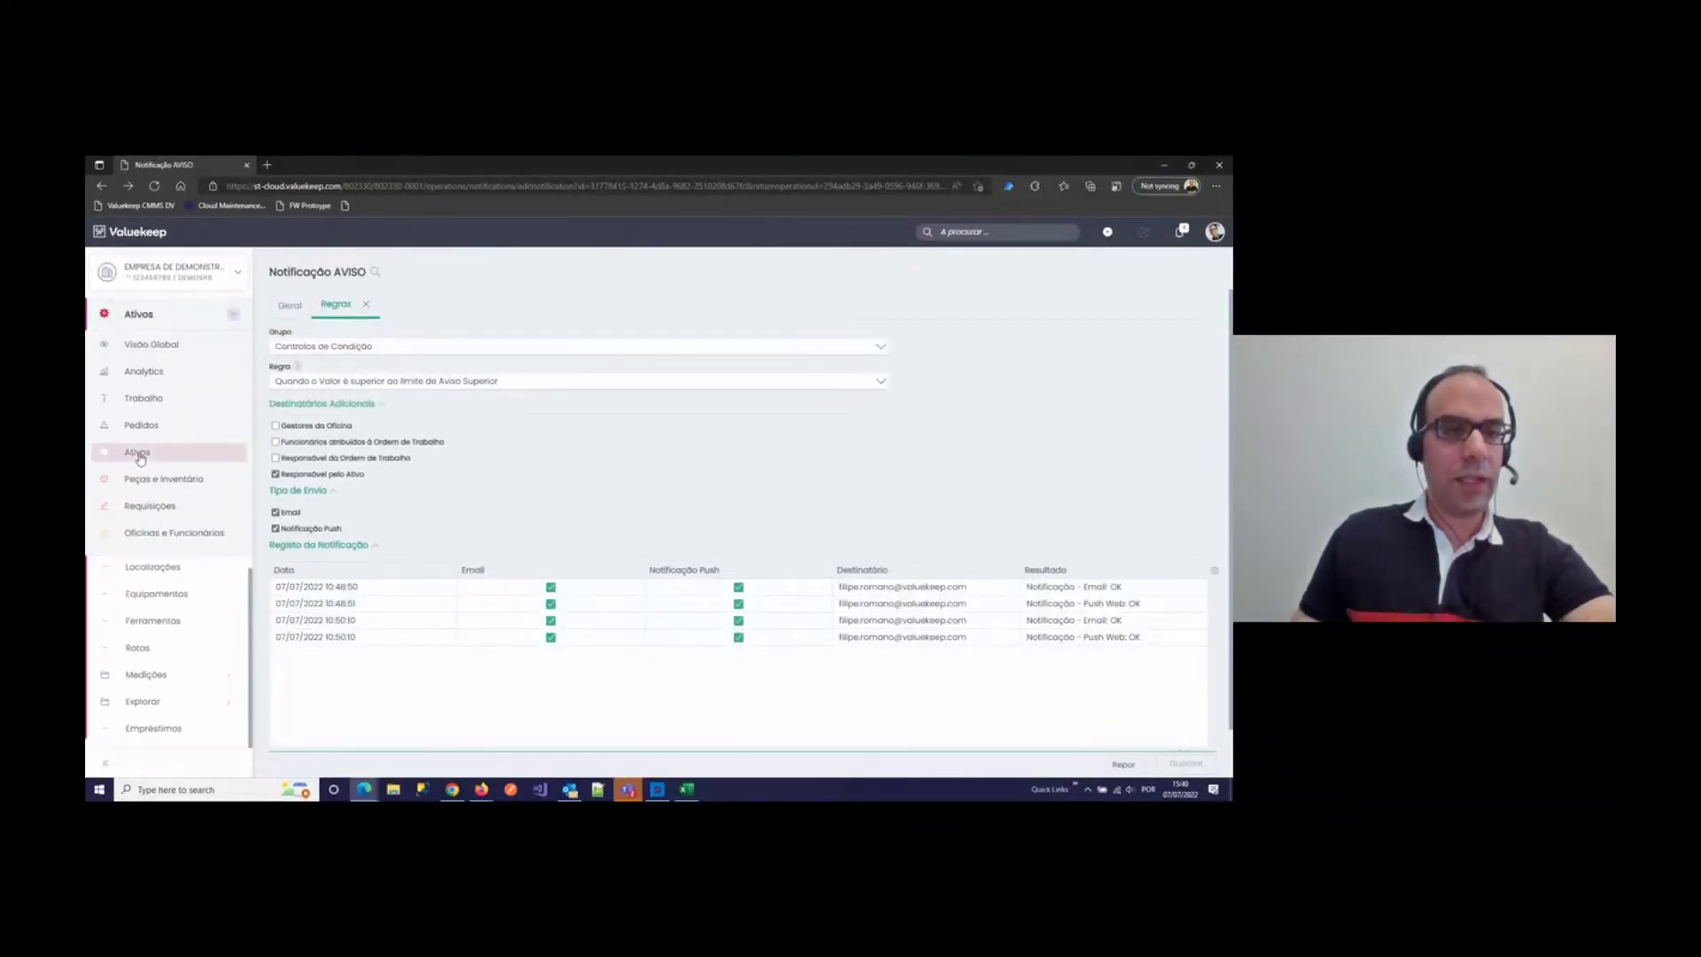
left_click(164, 463)
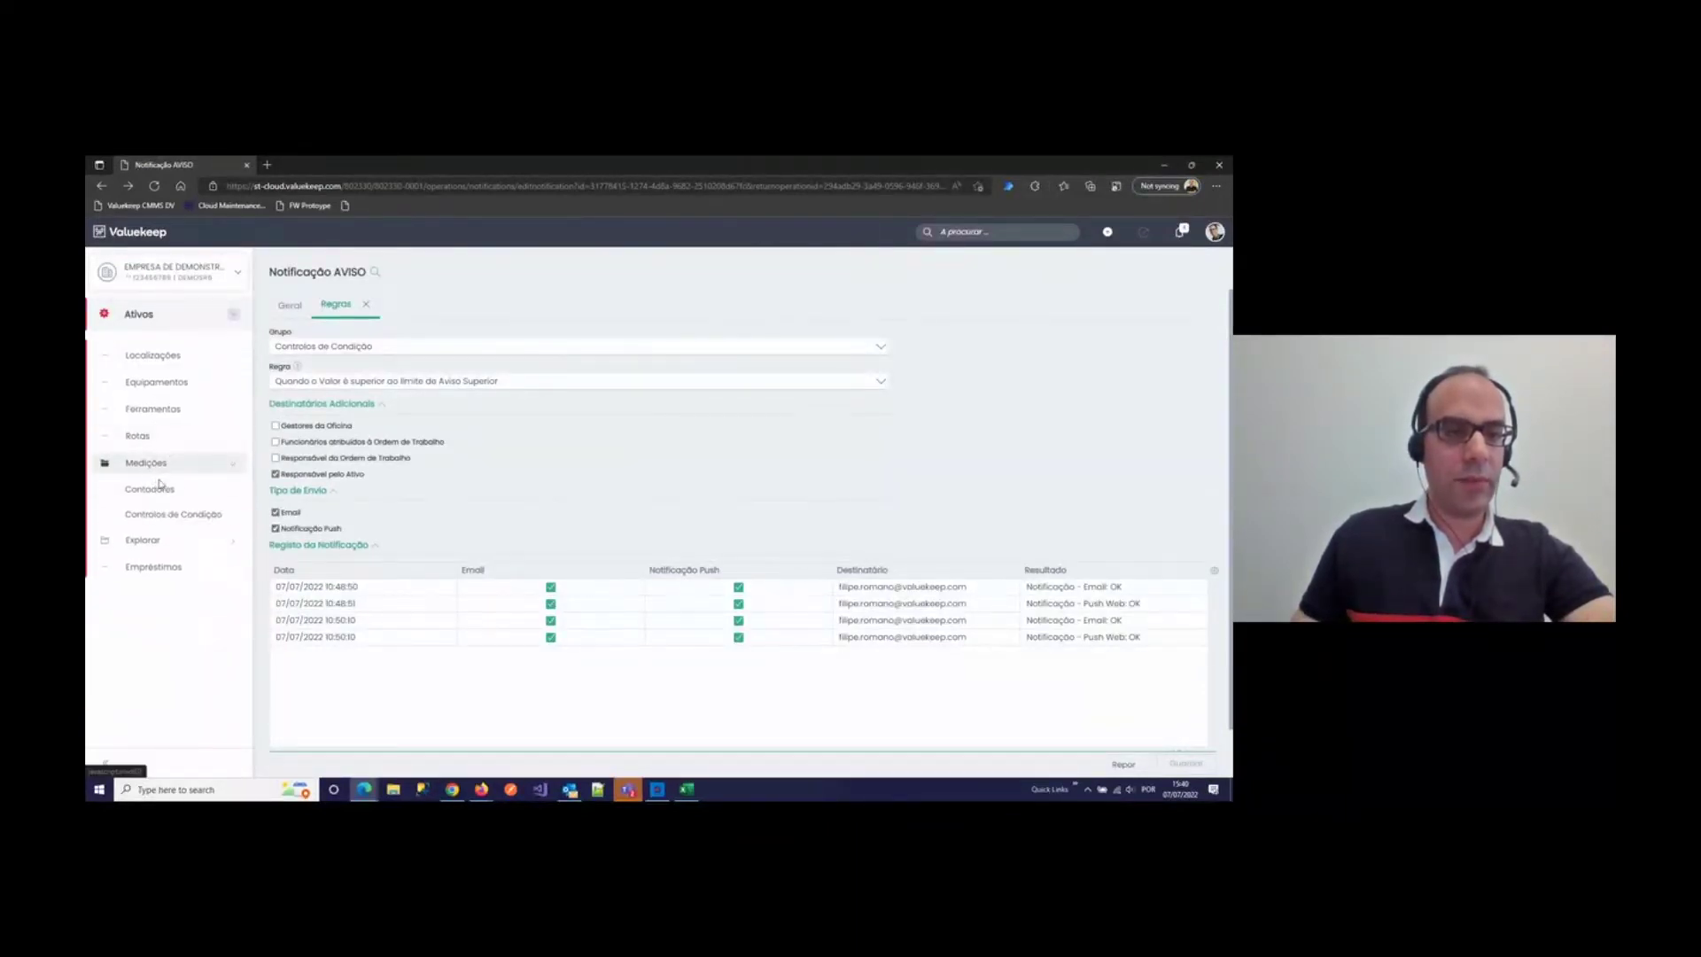
left_click(162, 521)
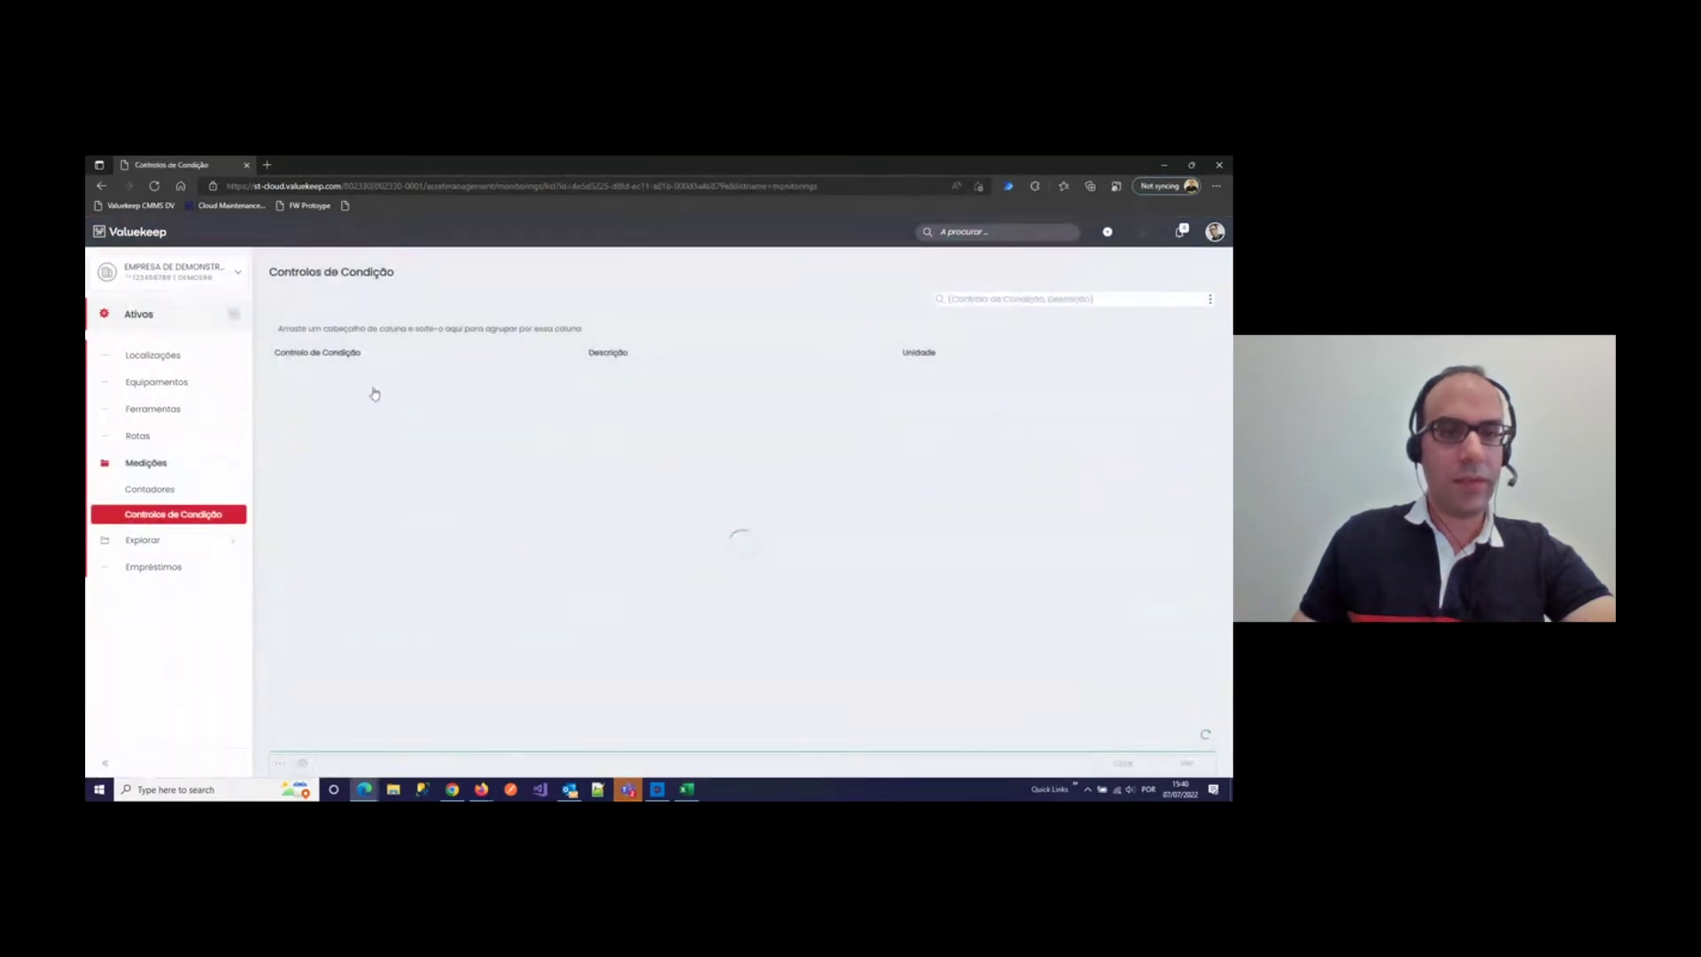
left_click(305, 381)
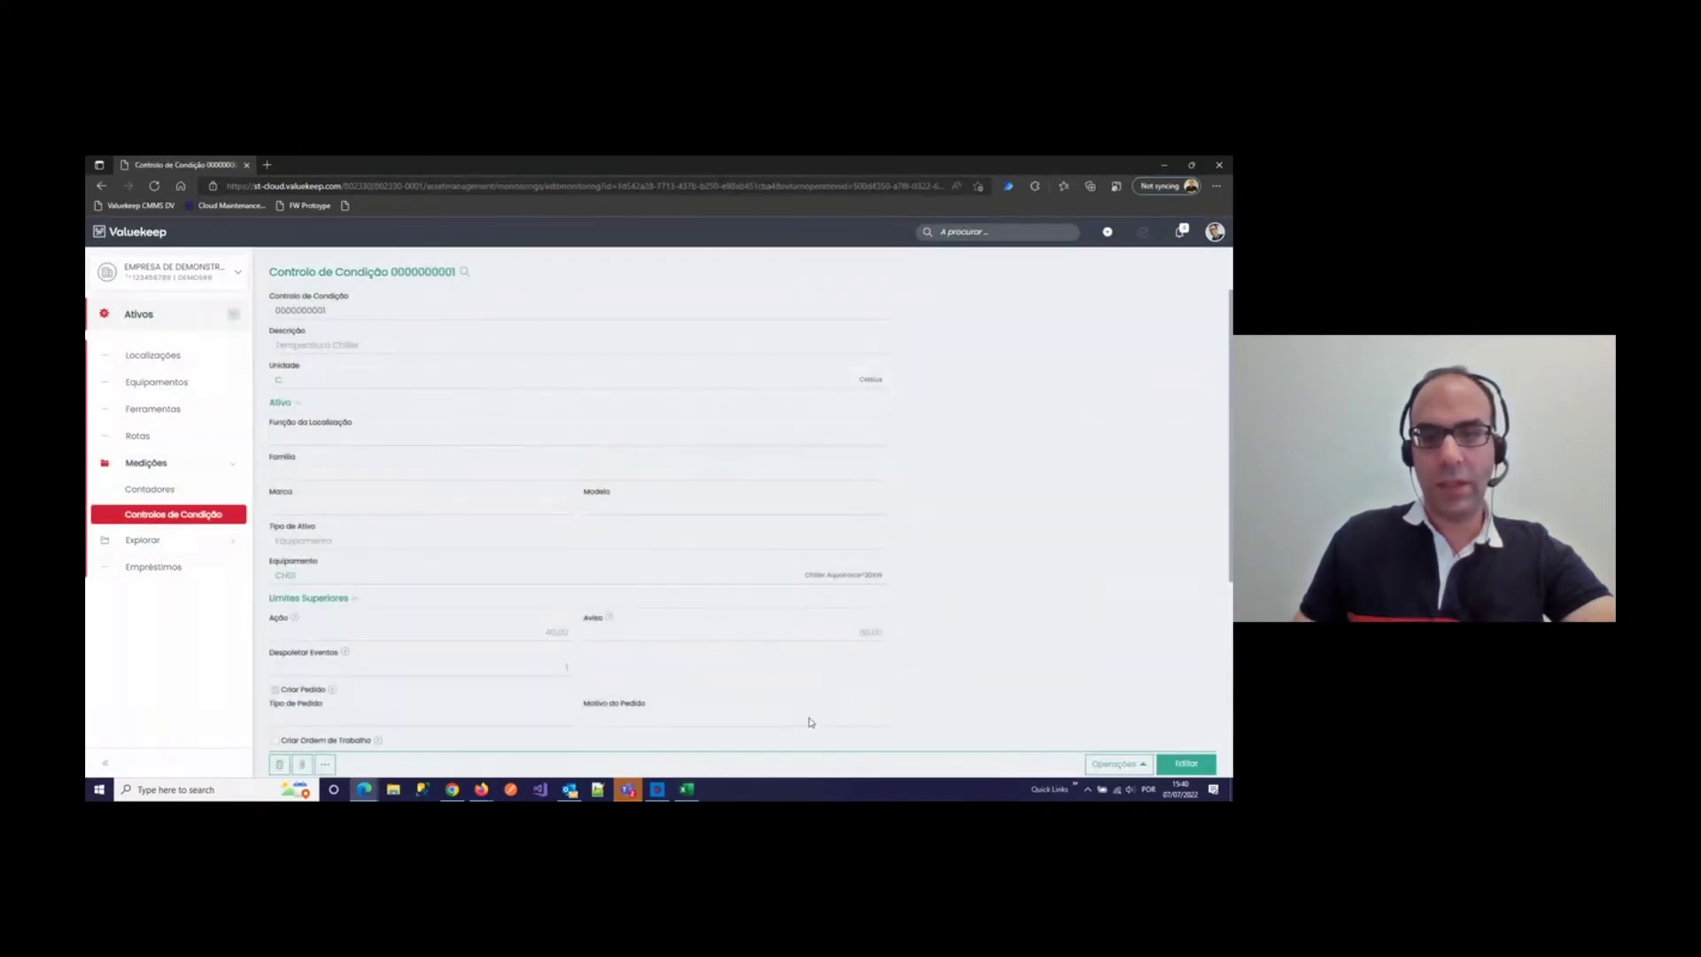
left_click(1137, 765)
left_click(1123, 742)
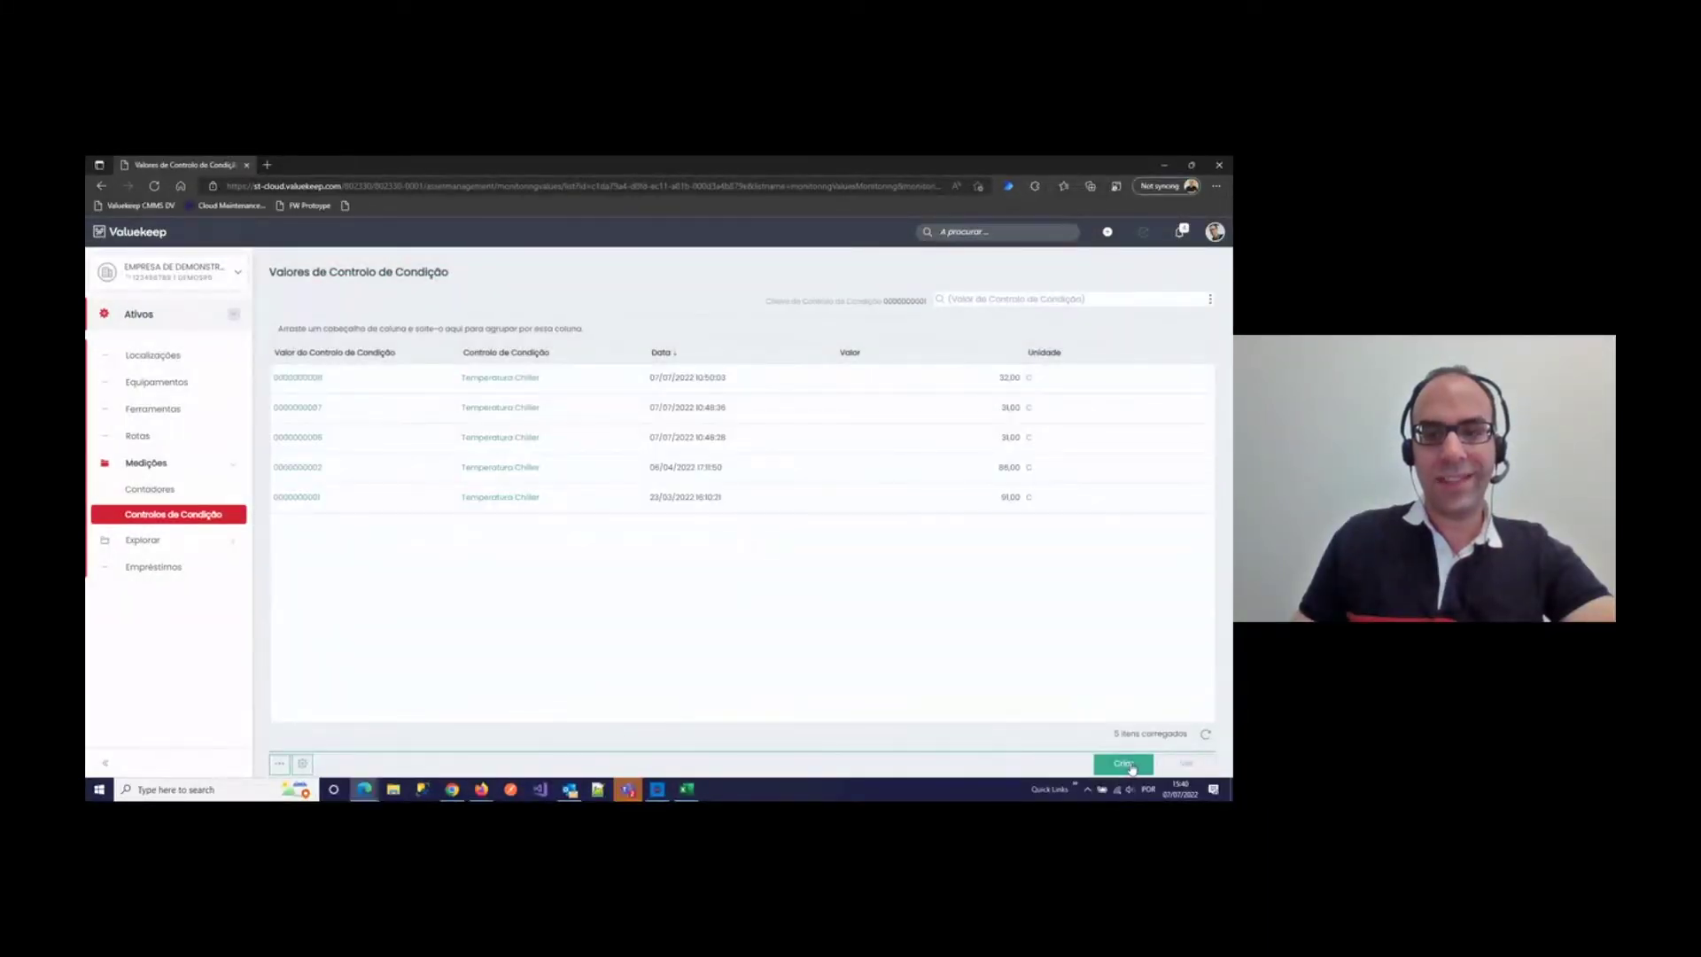
Step: Create a condition control value of 33 for Temperatura Chiller and save it
left_click(1125, 763)
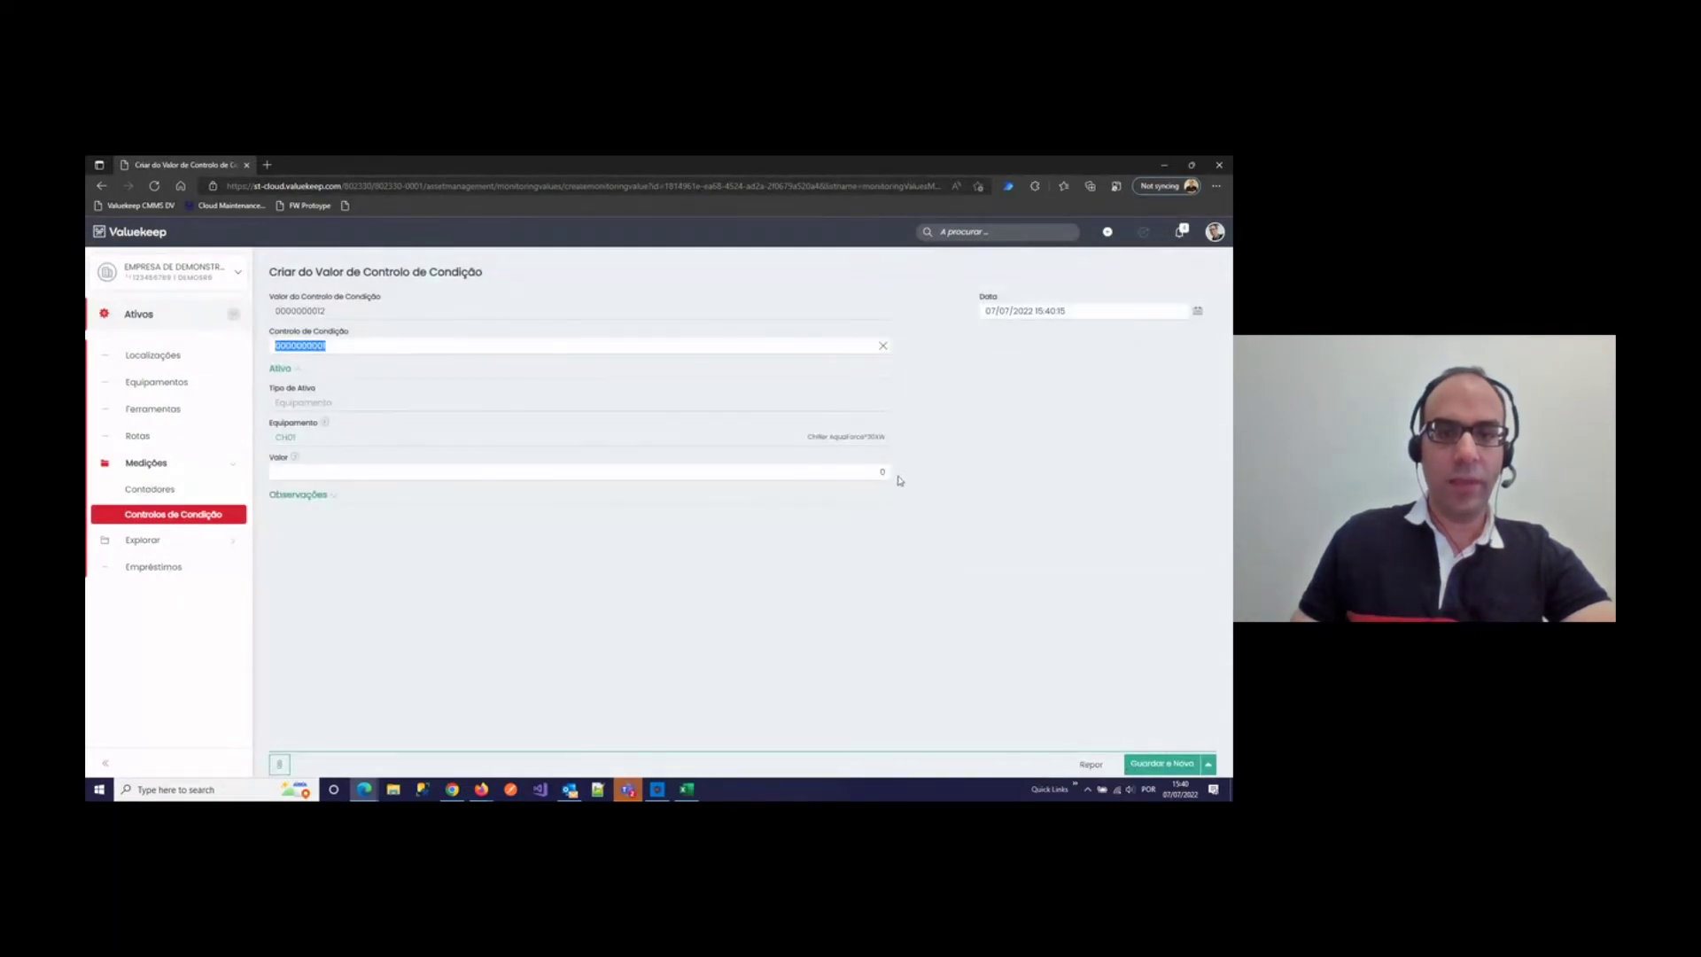
left_click(879, 471)
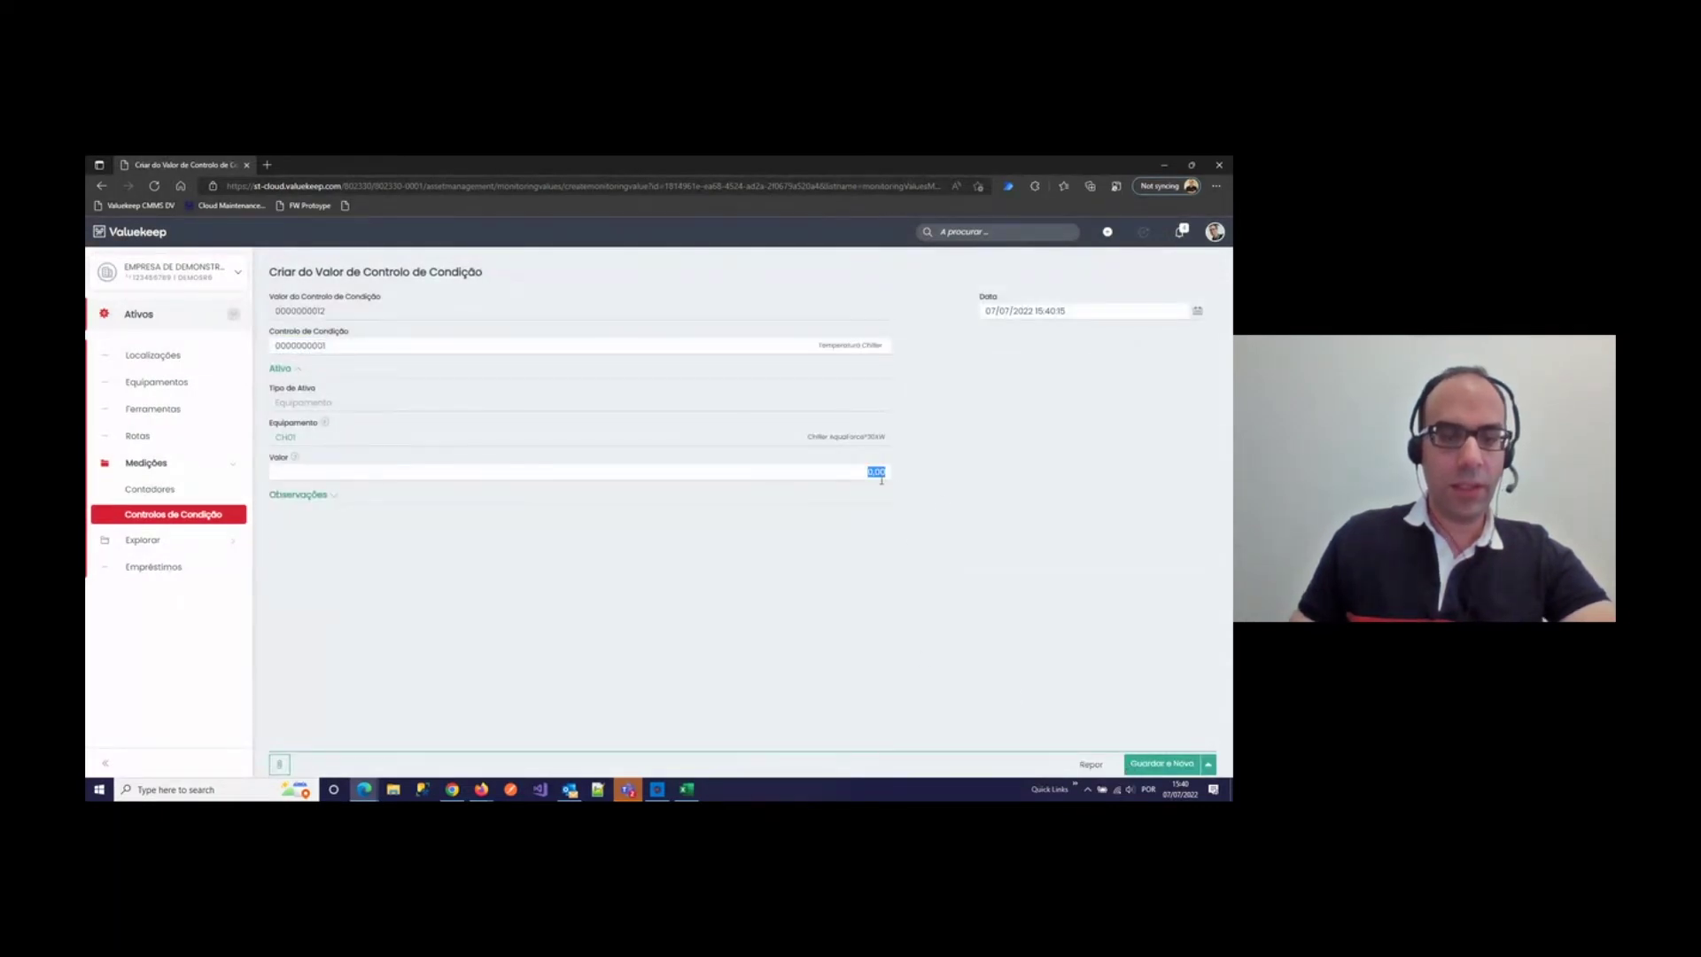
type("33")
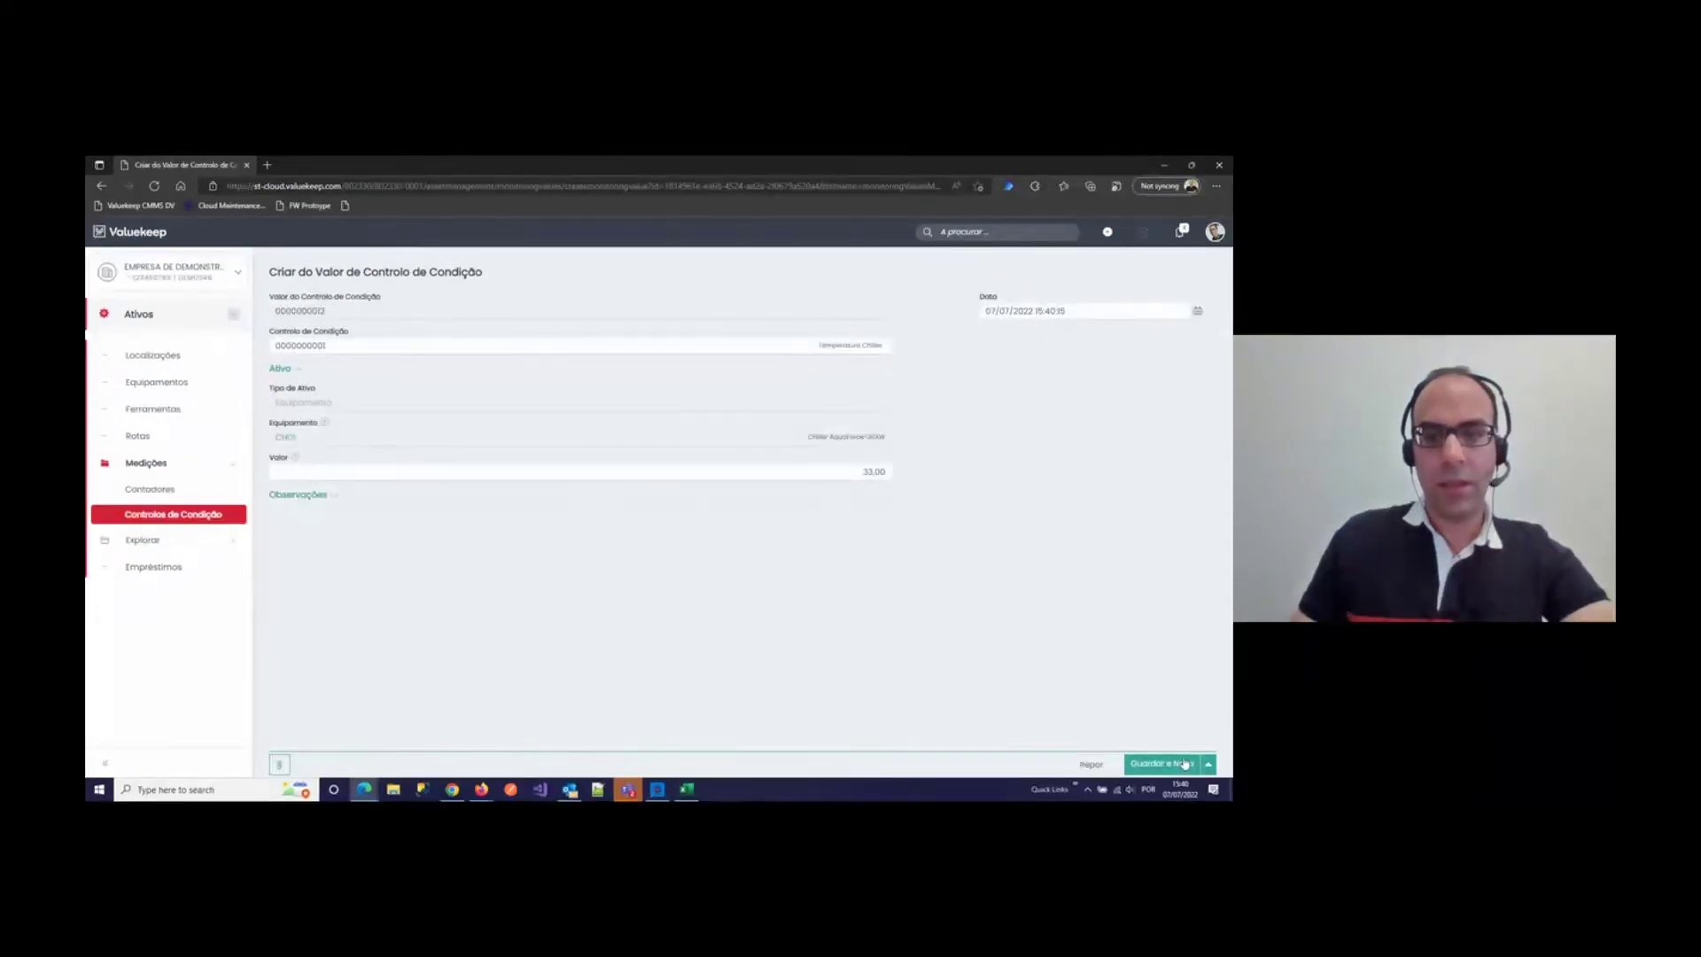
left_click(1187, 765)
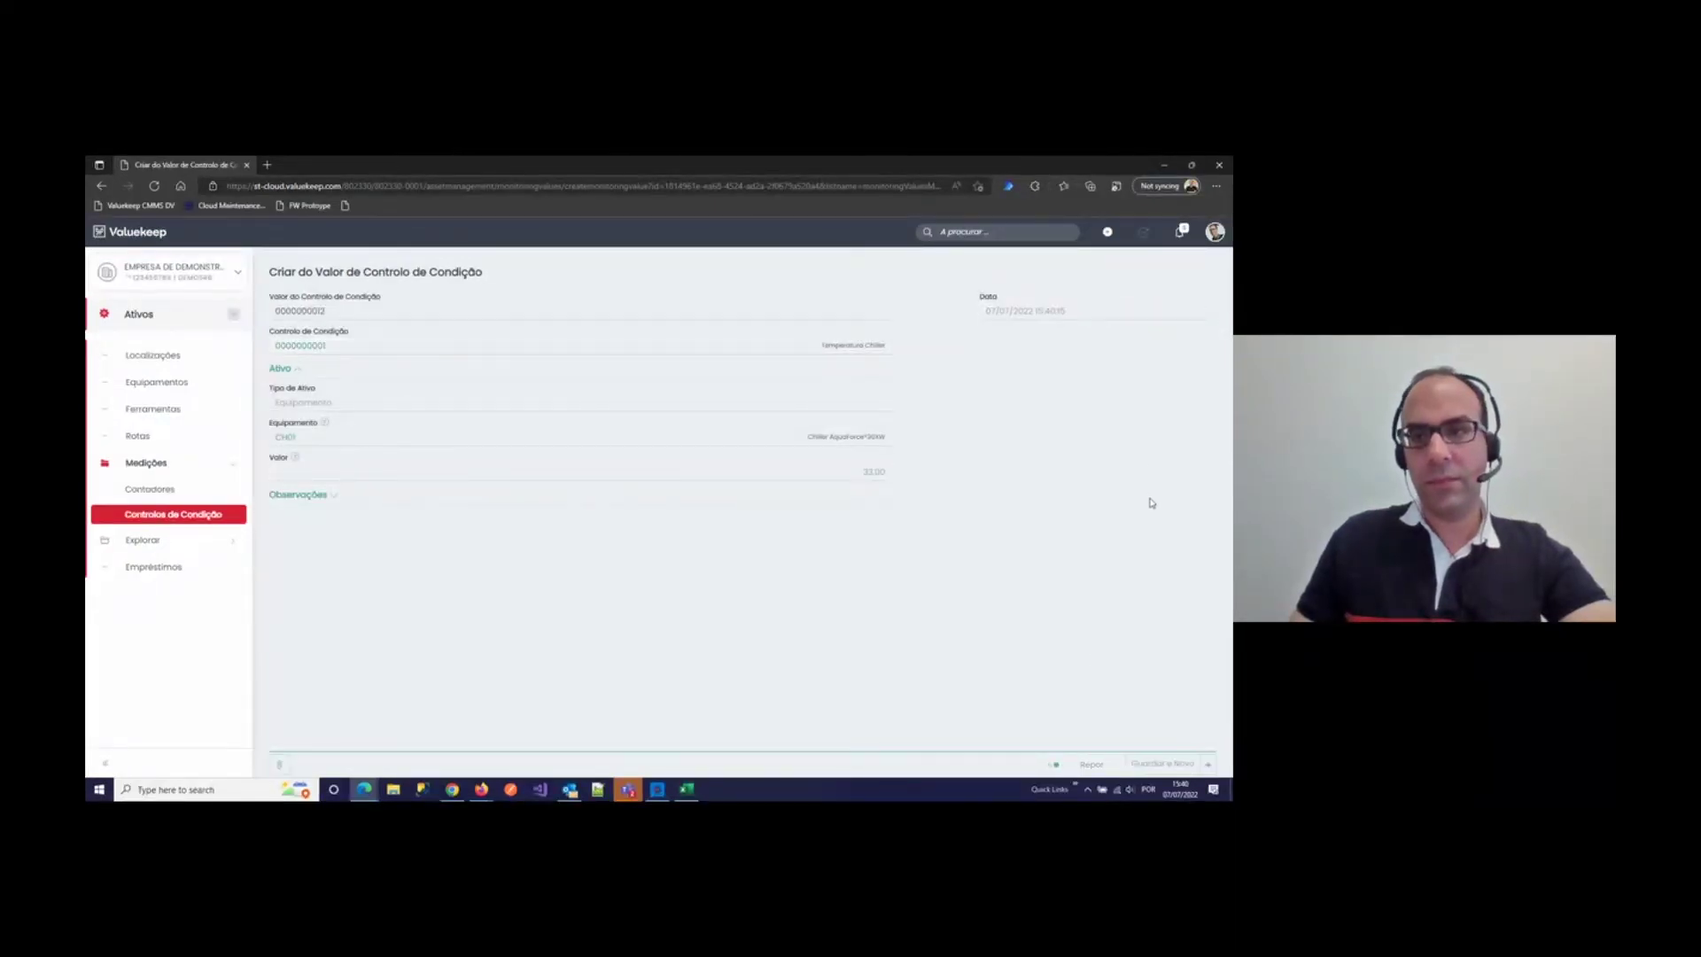
Step: Check the Temperatura Chiller limit alert in the notification list and in Outlook's Other inbox, returning to Valuekeep
left_click(1180, 232)
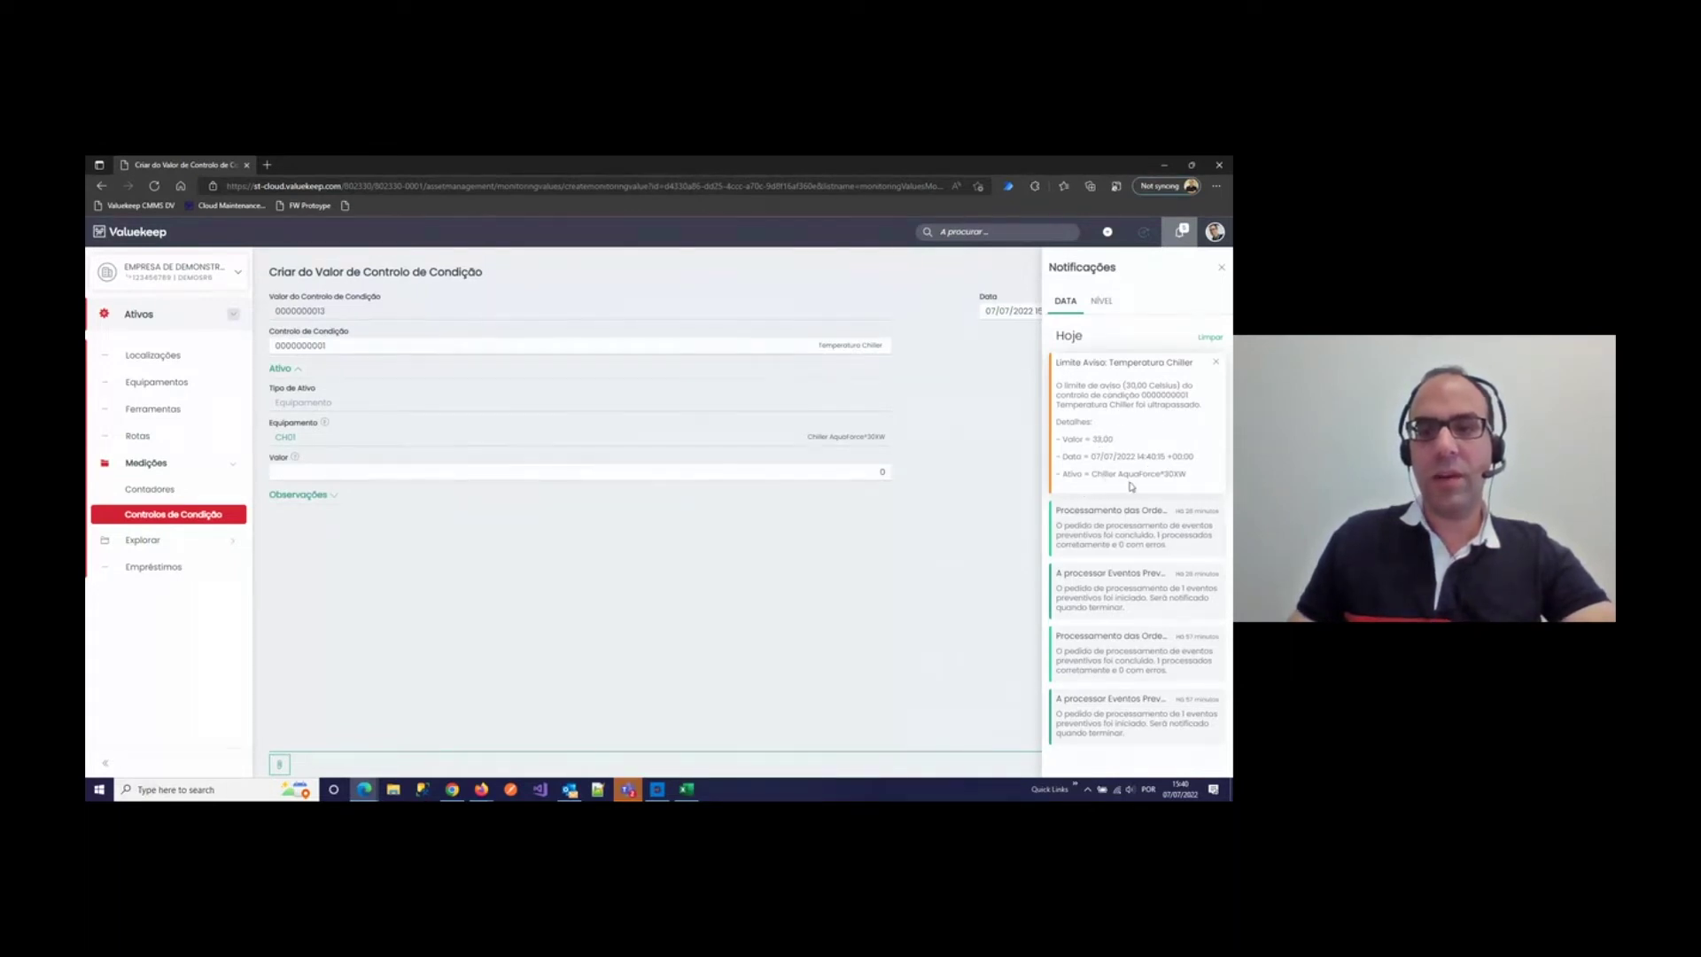
left_click(577, 682)
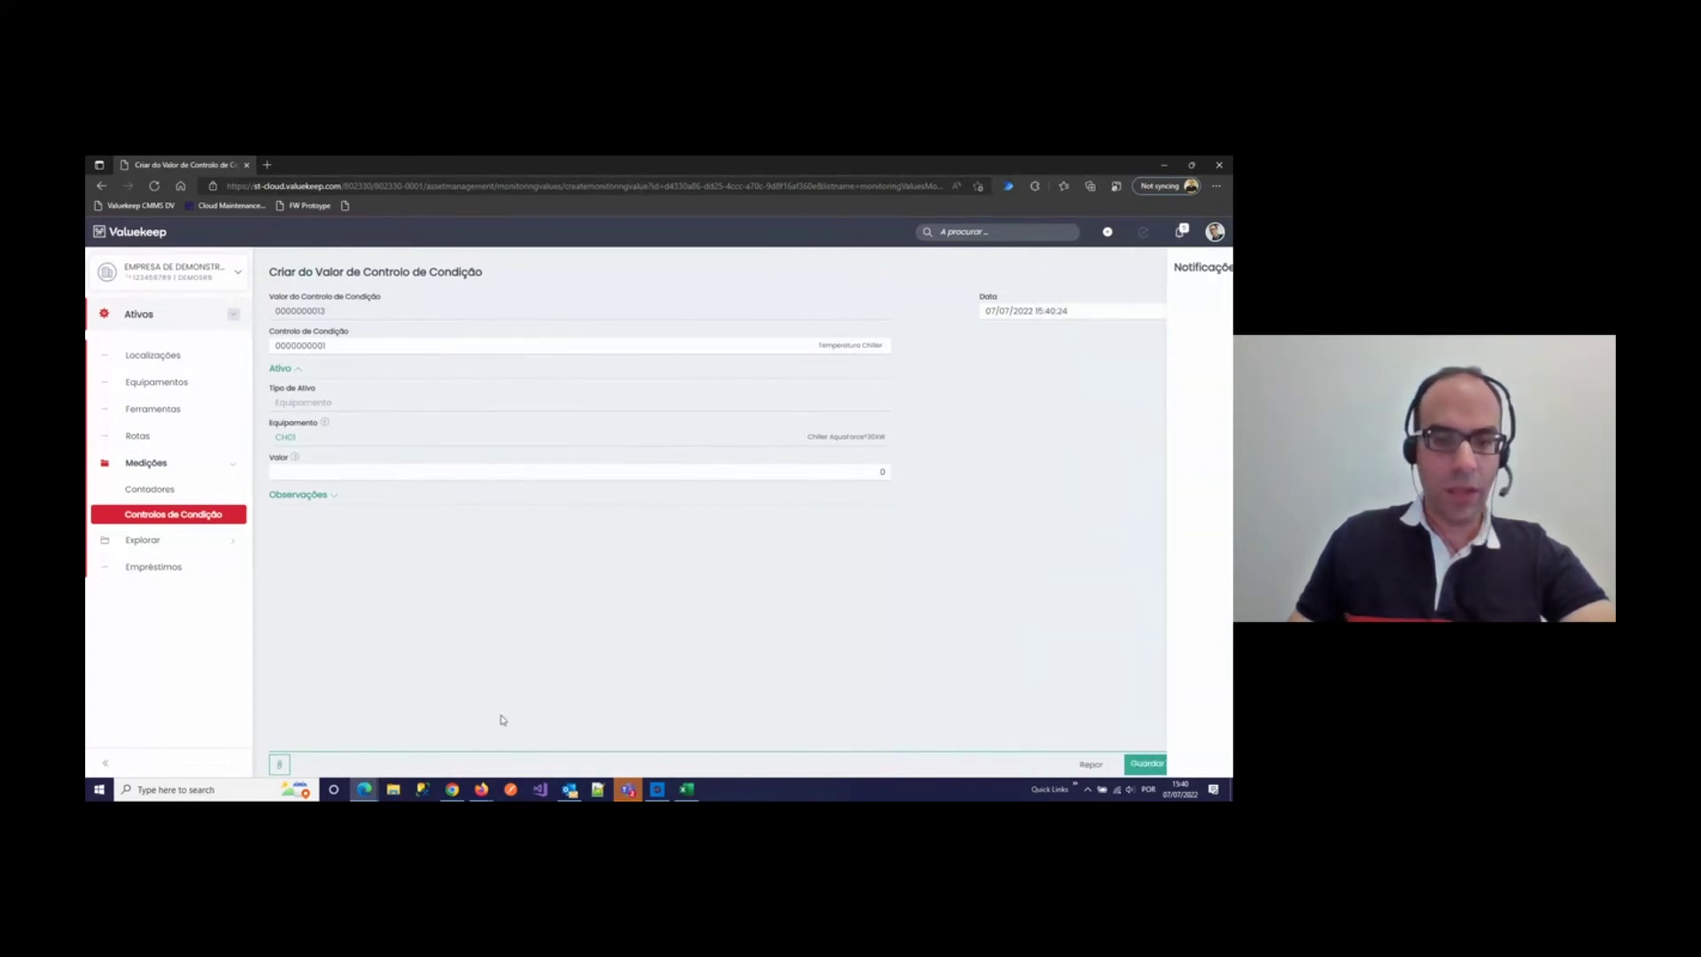
key("alt+Tab")
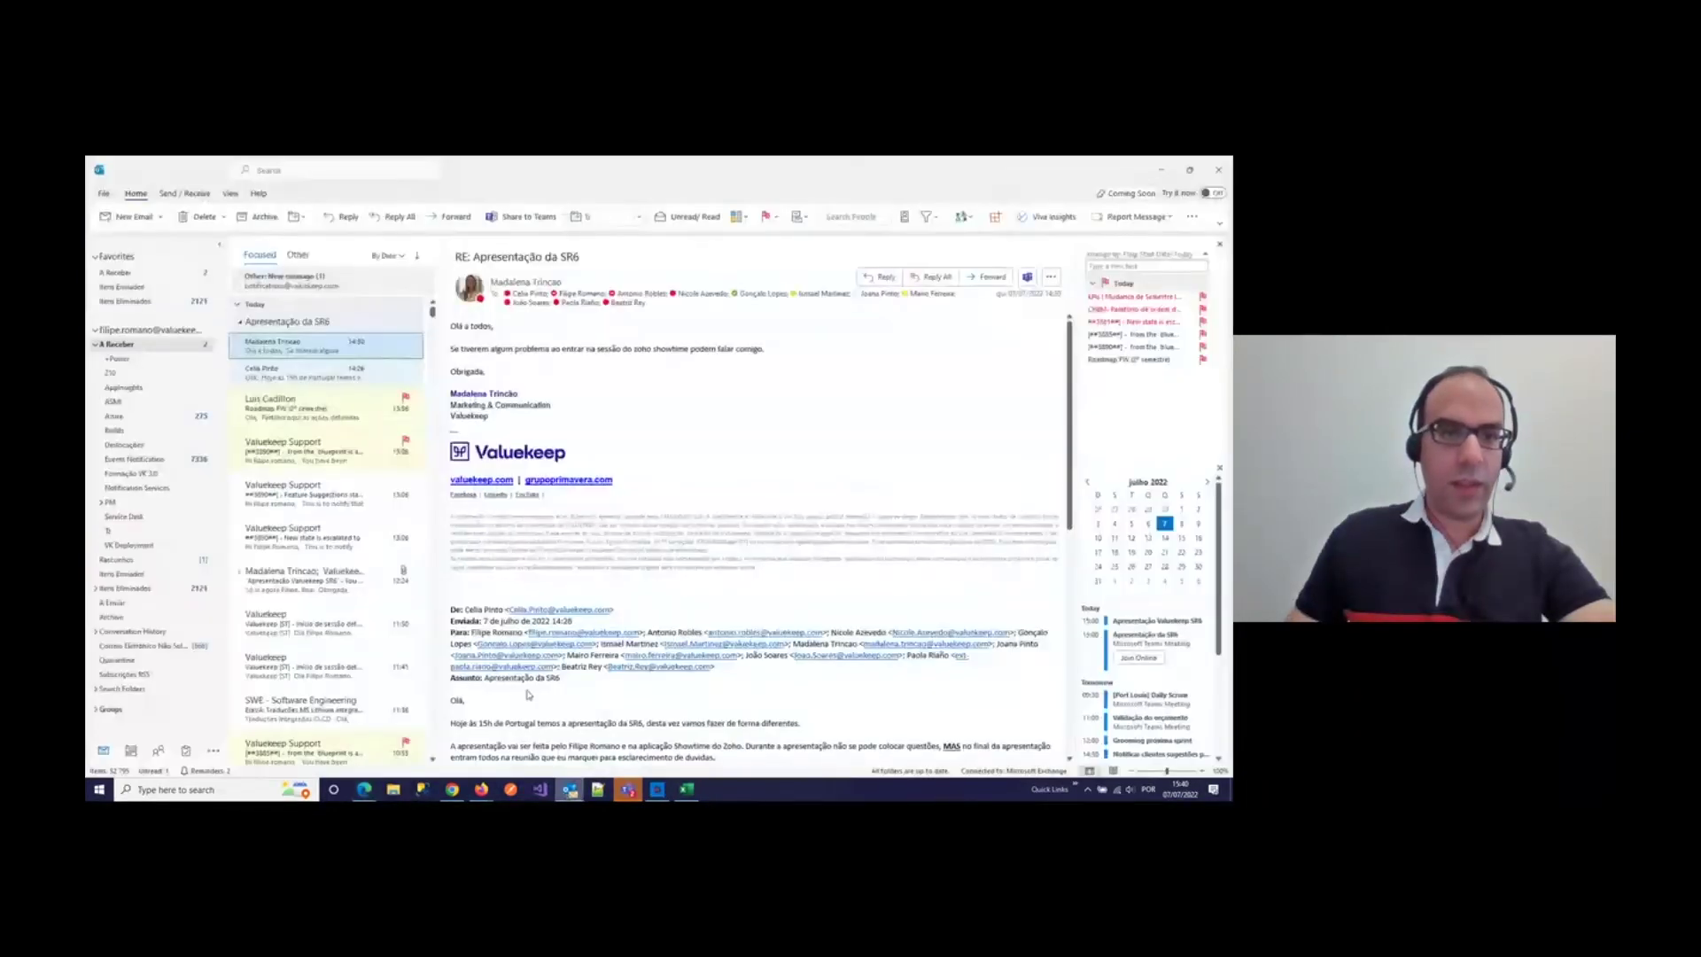
left_click(298, 255)
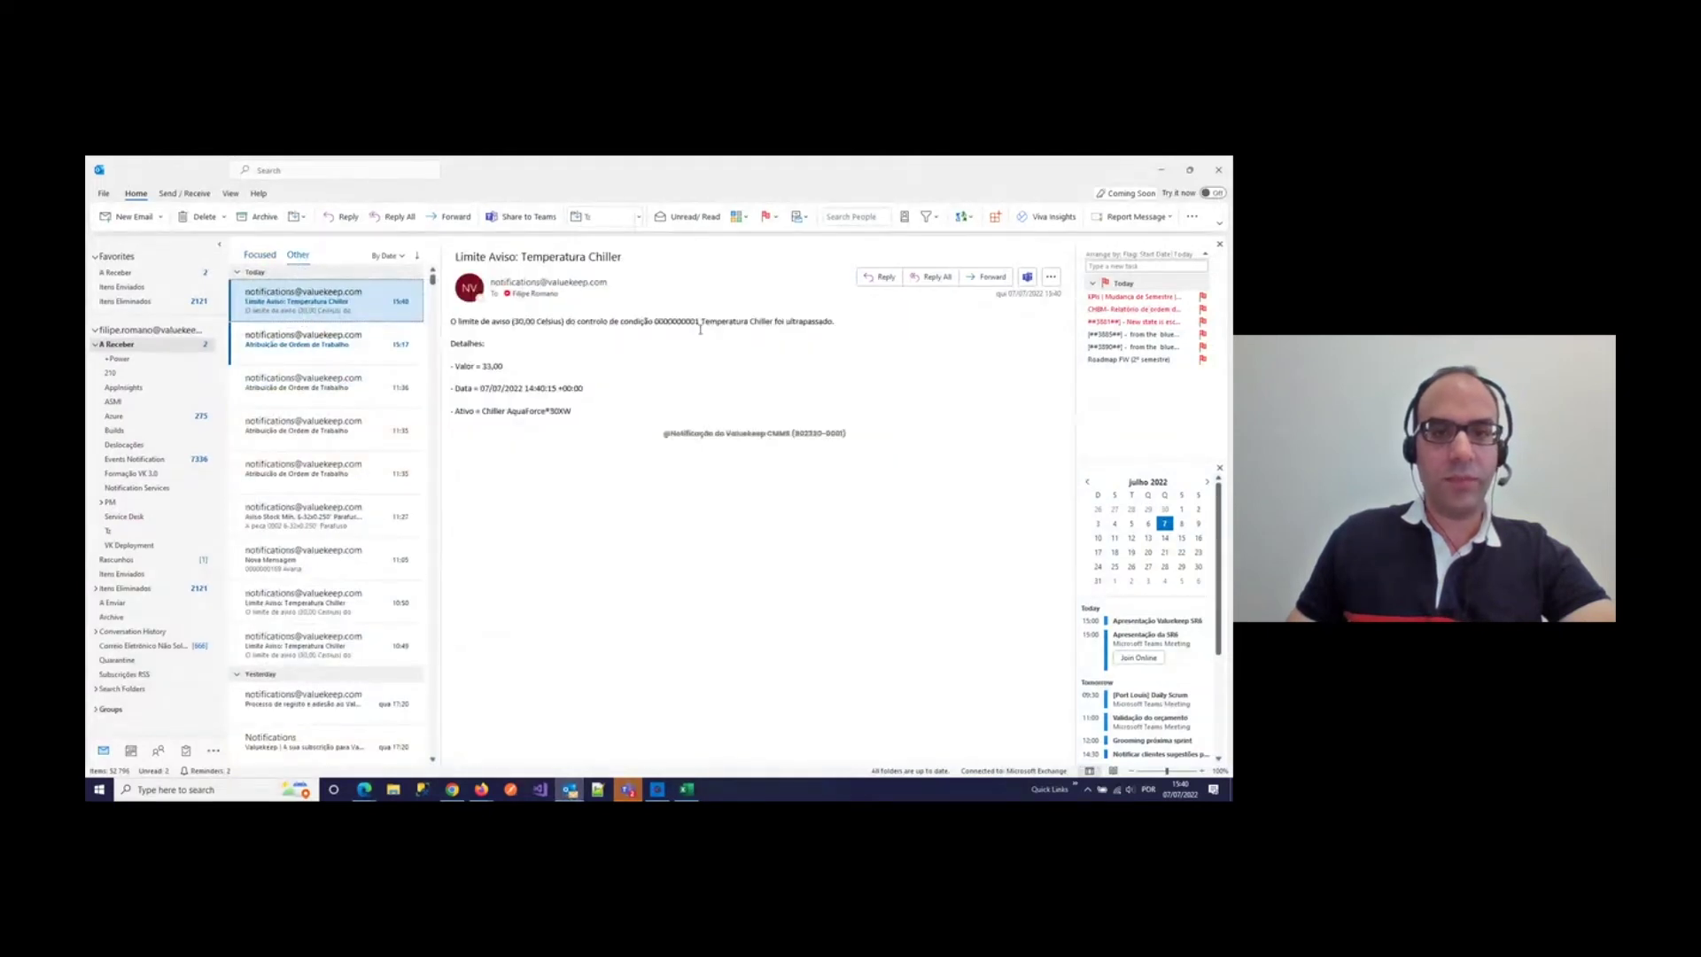
left_click(1163, 173)
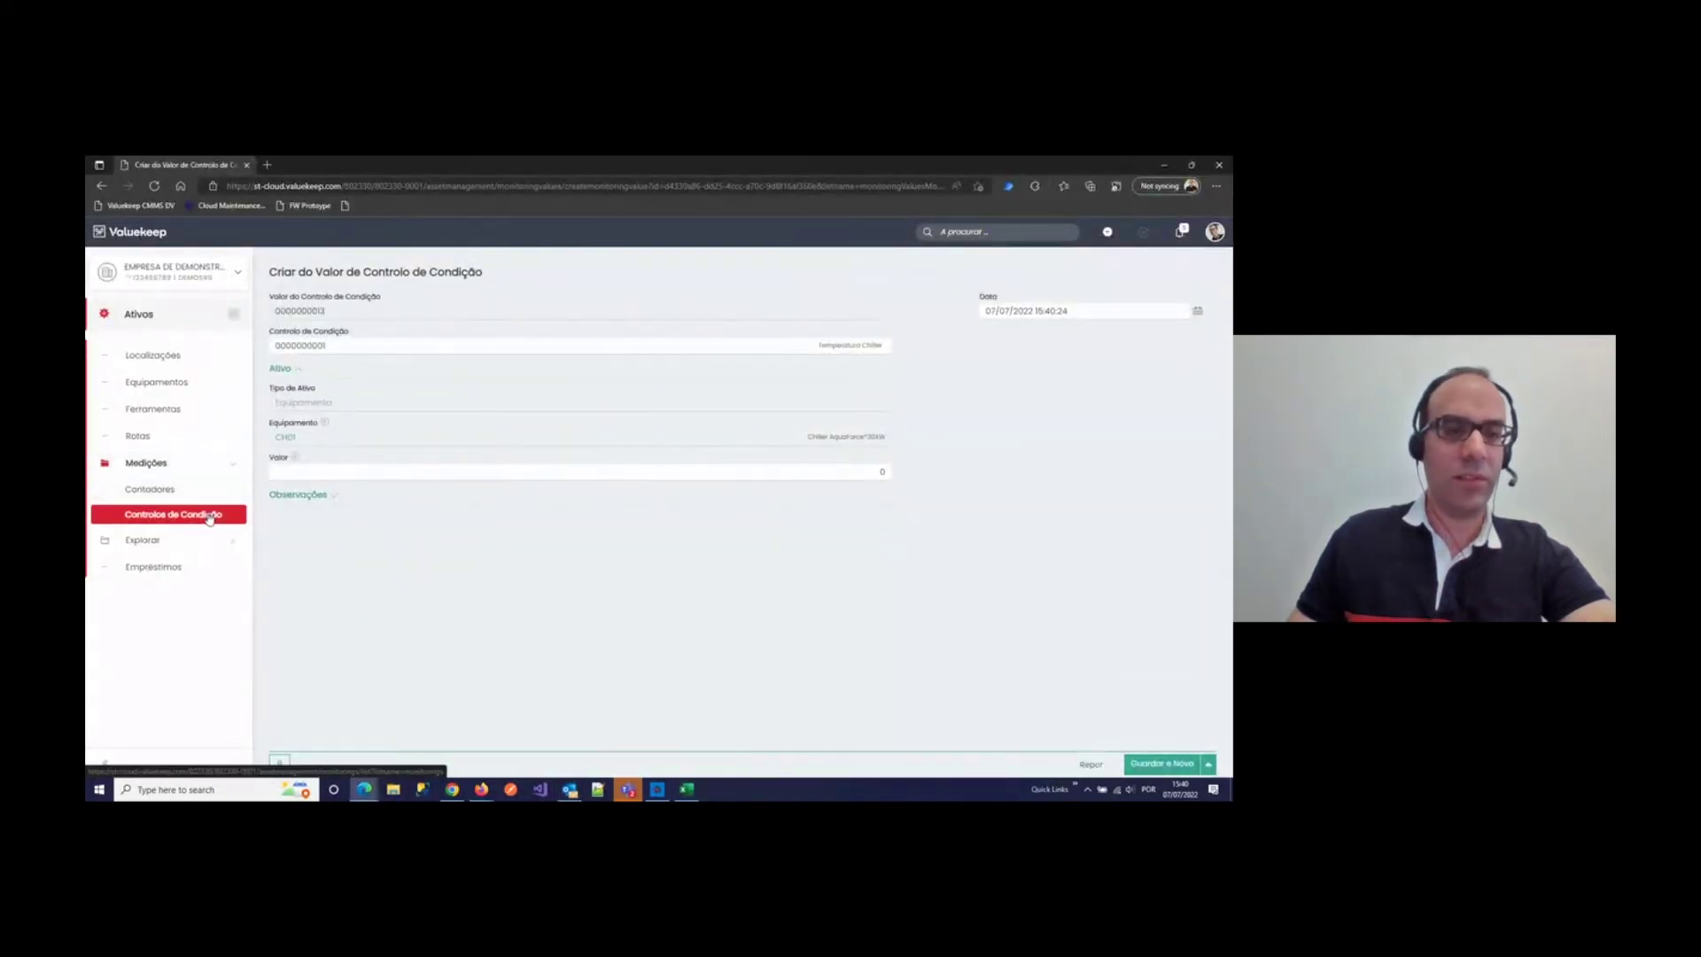
Step: Open the Temperatura Motor condition control and examine its equipment, upper limits, request settings and lower limits
left_click(209, 520)
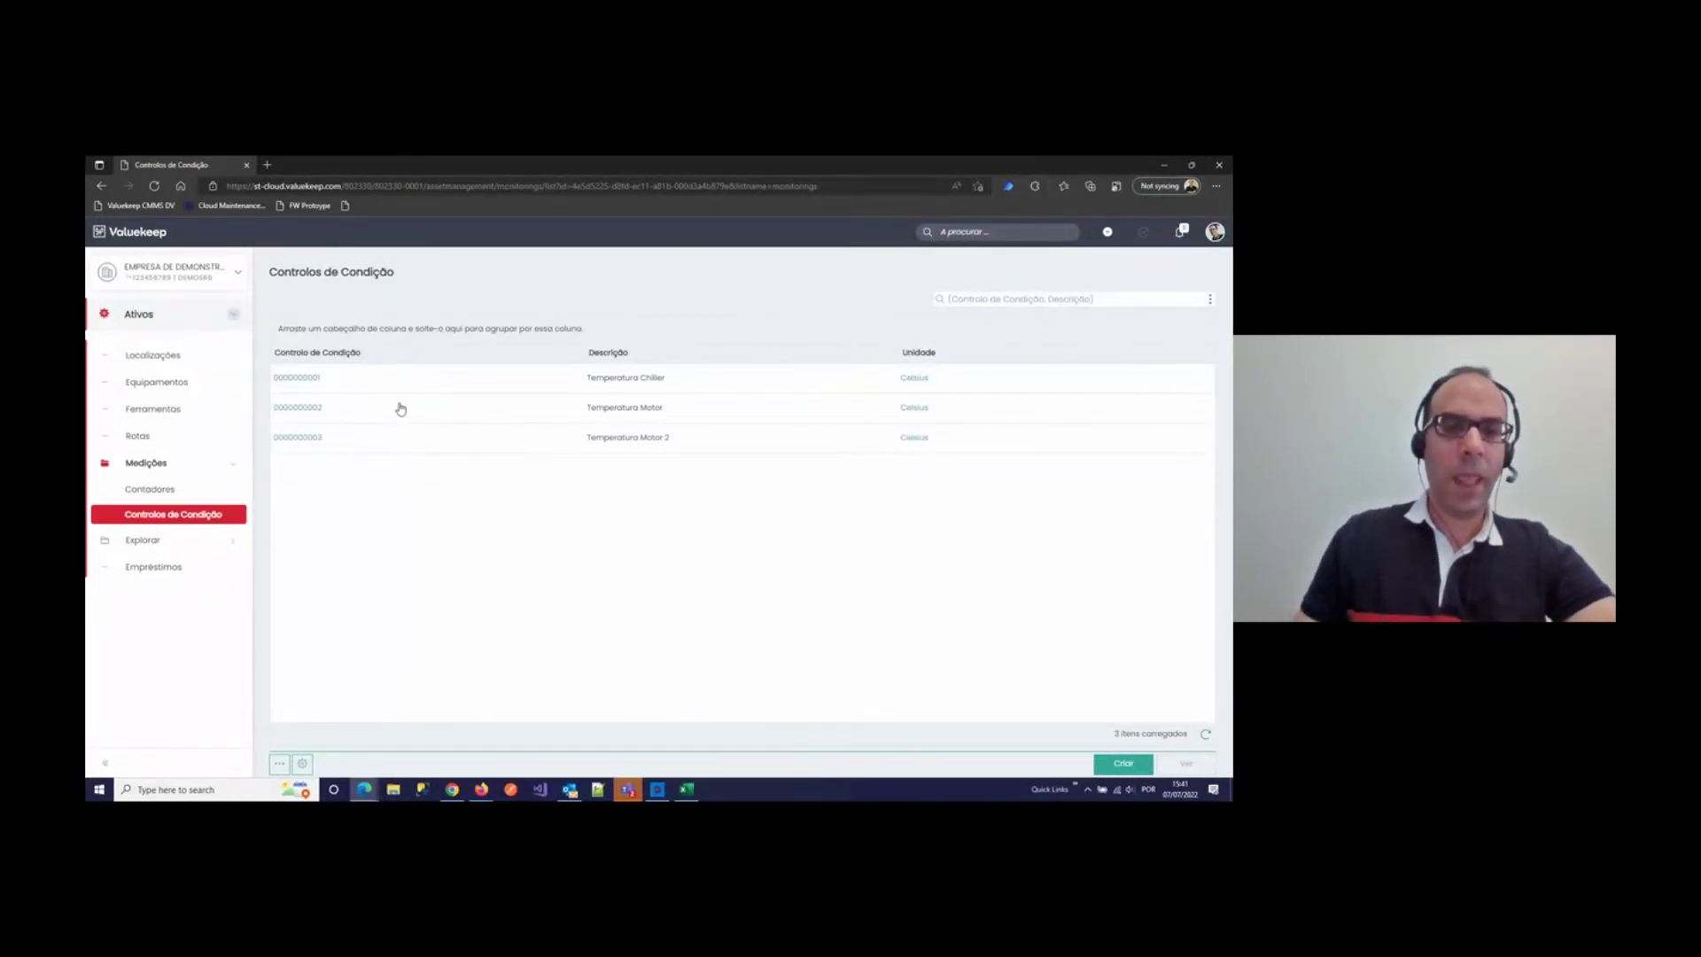
left_click(298, 410)
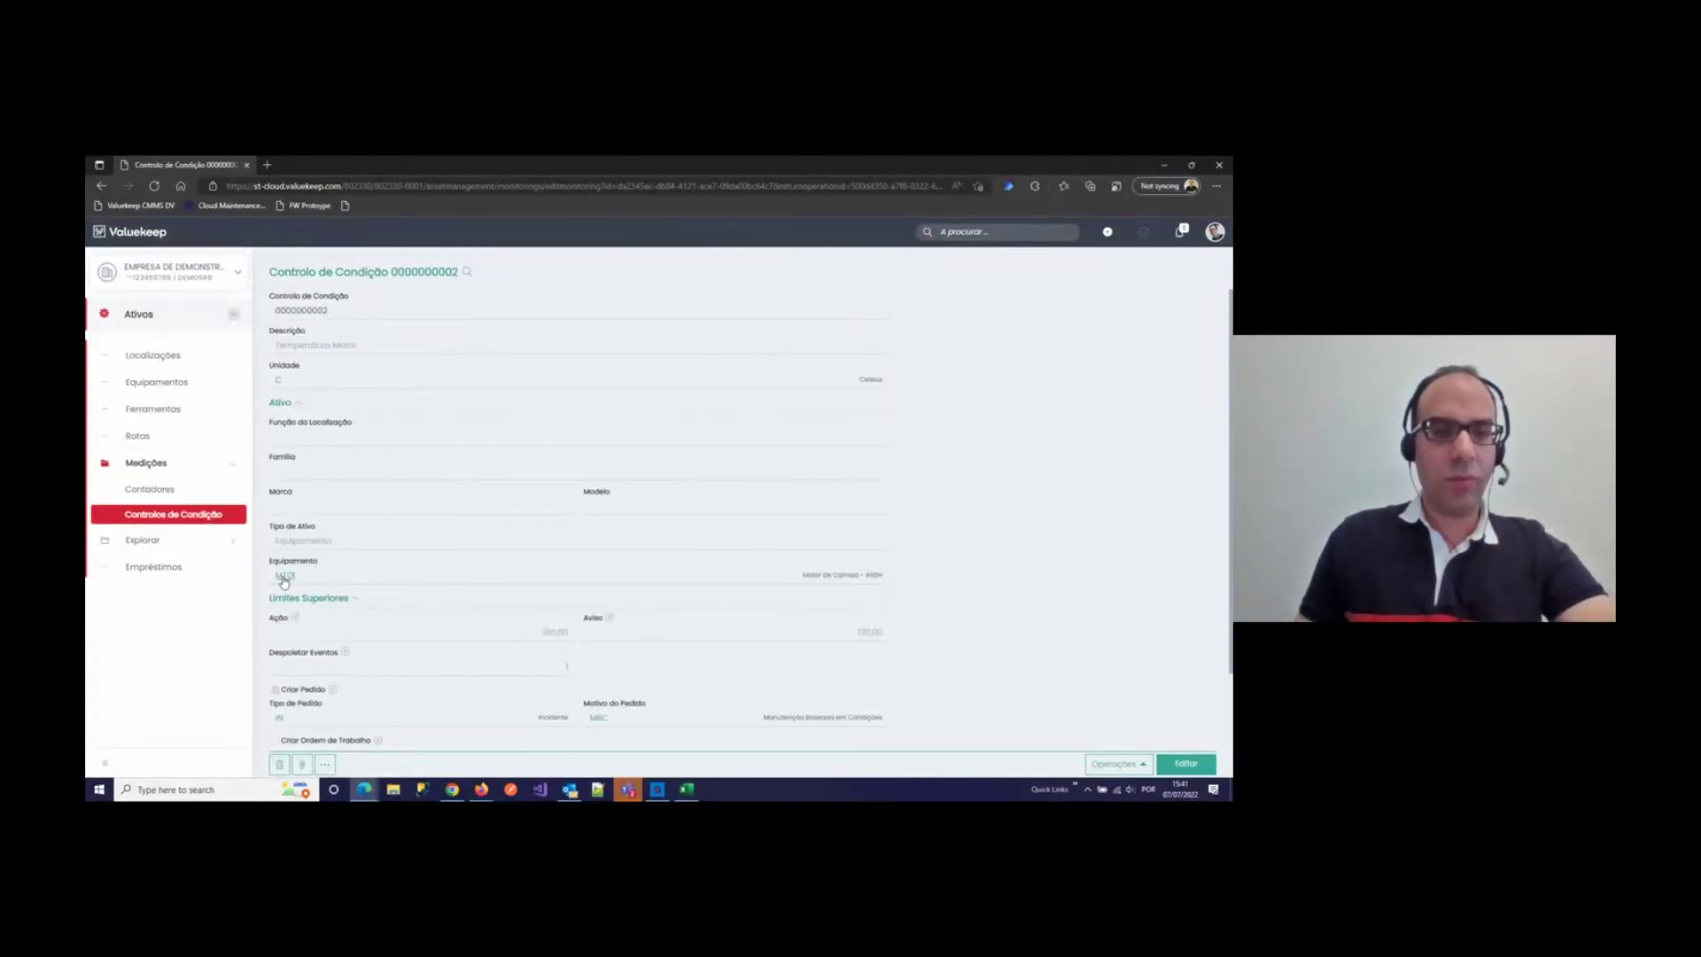
scroll(493, 596, "down", 1)
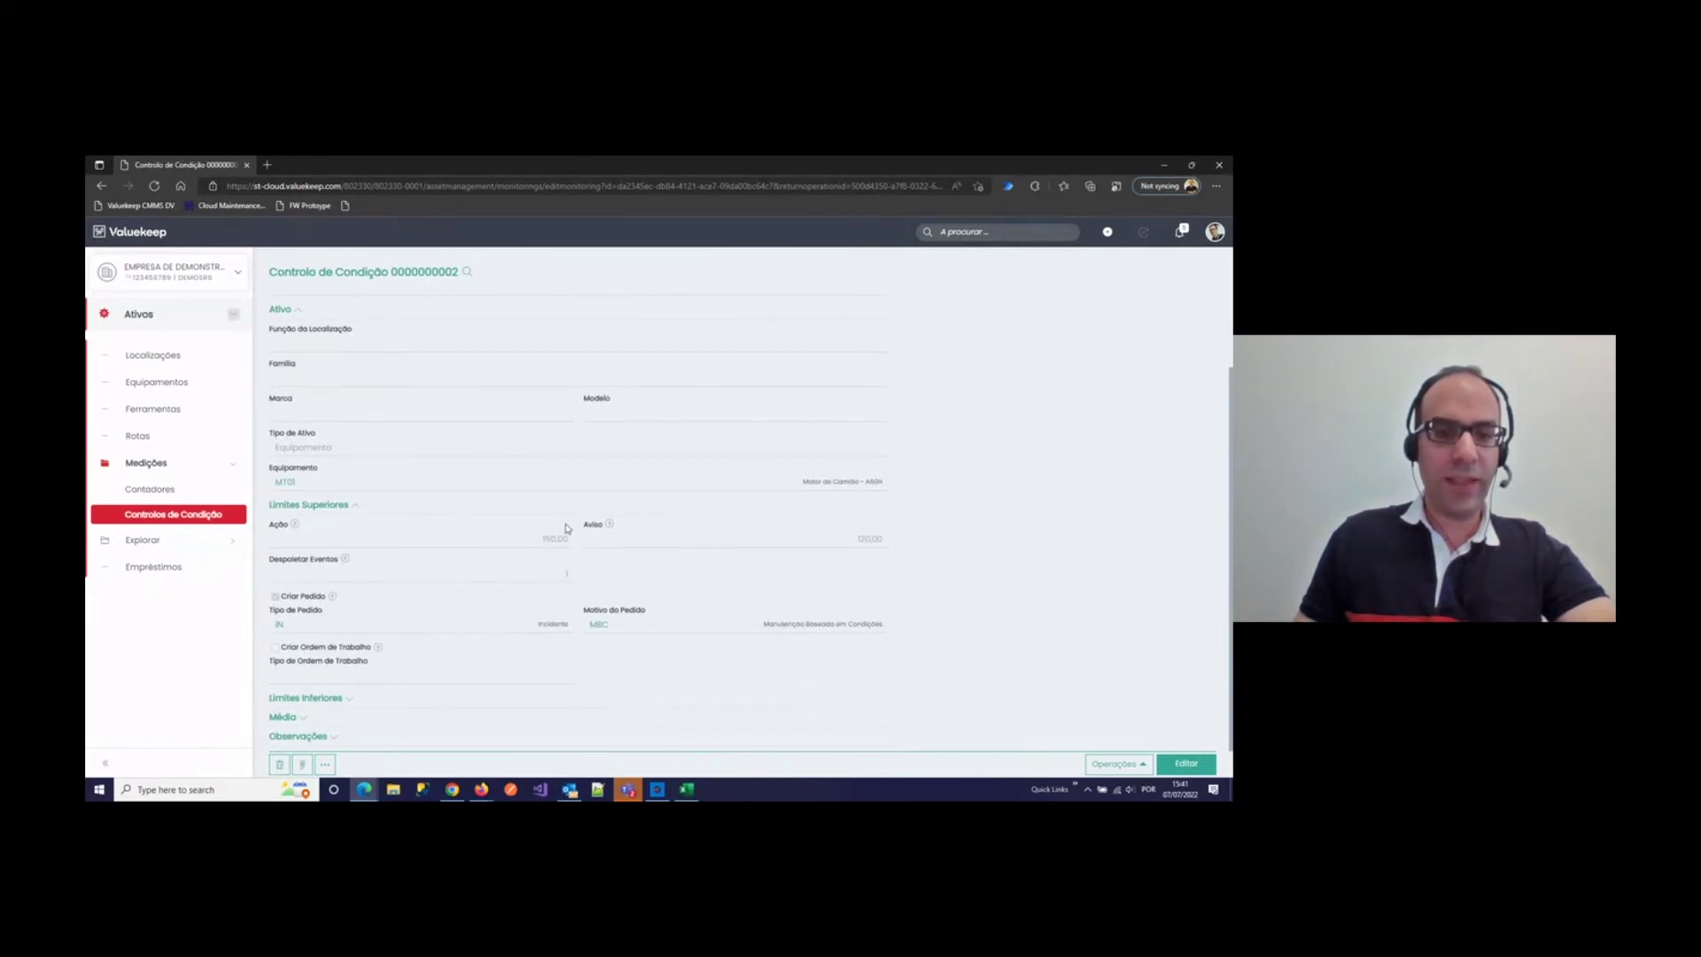
left_click(329, 702)
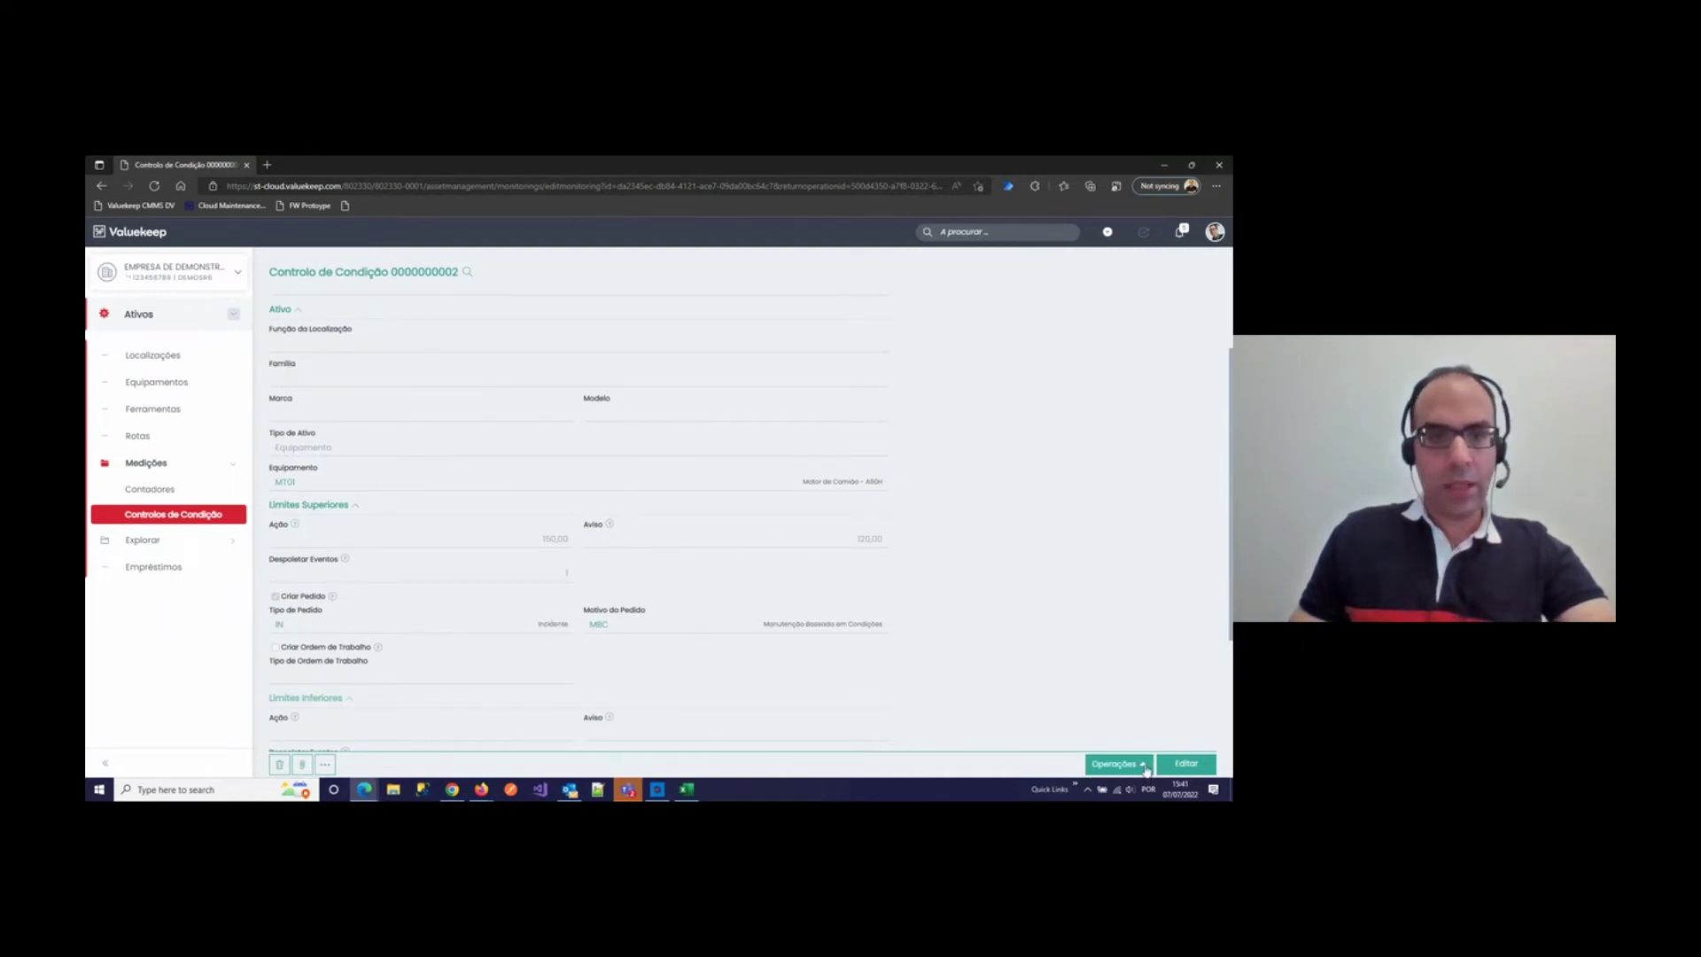
scroll(969, 660, "up", 1)
scroll(968, 671, "down", 3)
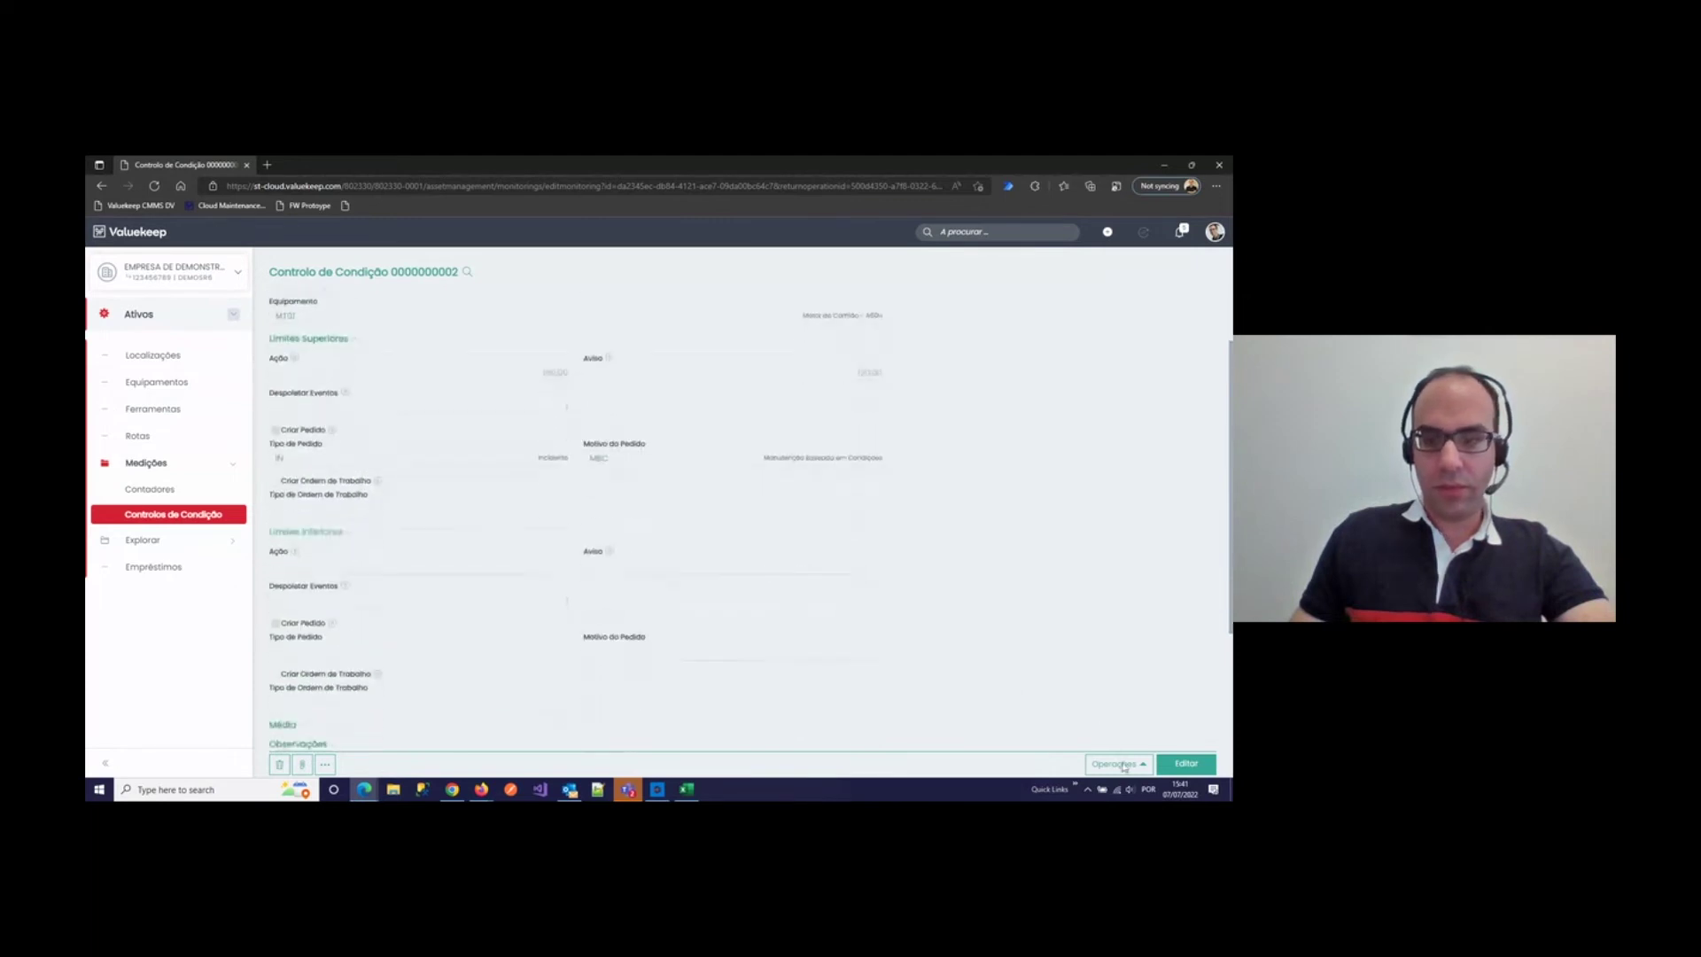
Step: Create a condition control value of 200 for Temperatura Motor and save it
left_click(1119, 763)
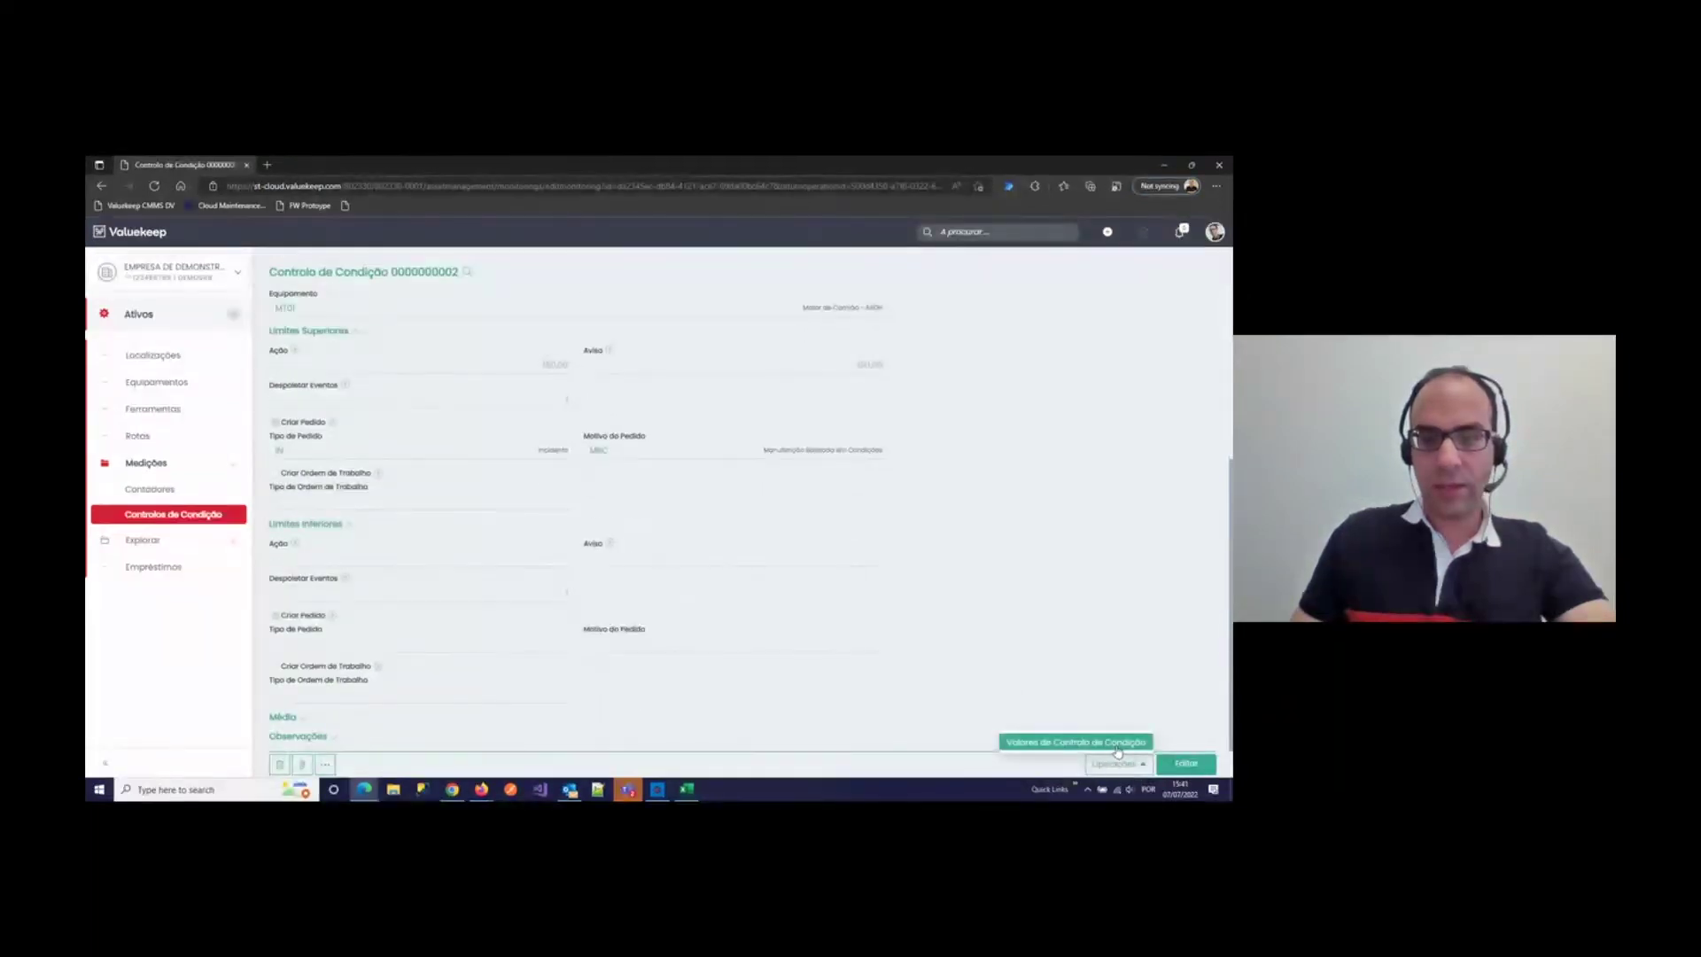
left_click(1121, 747)
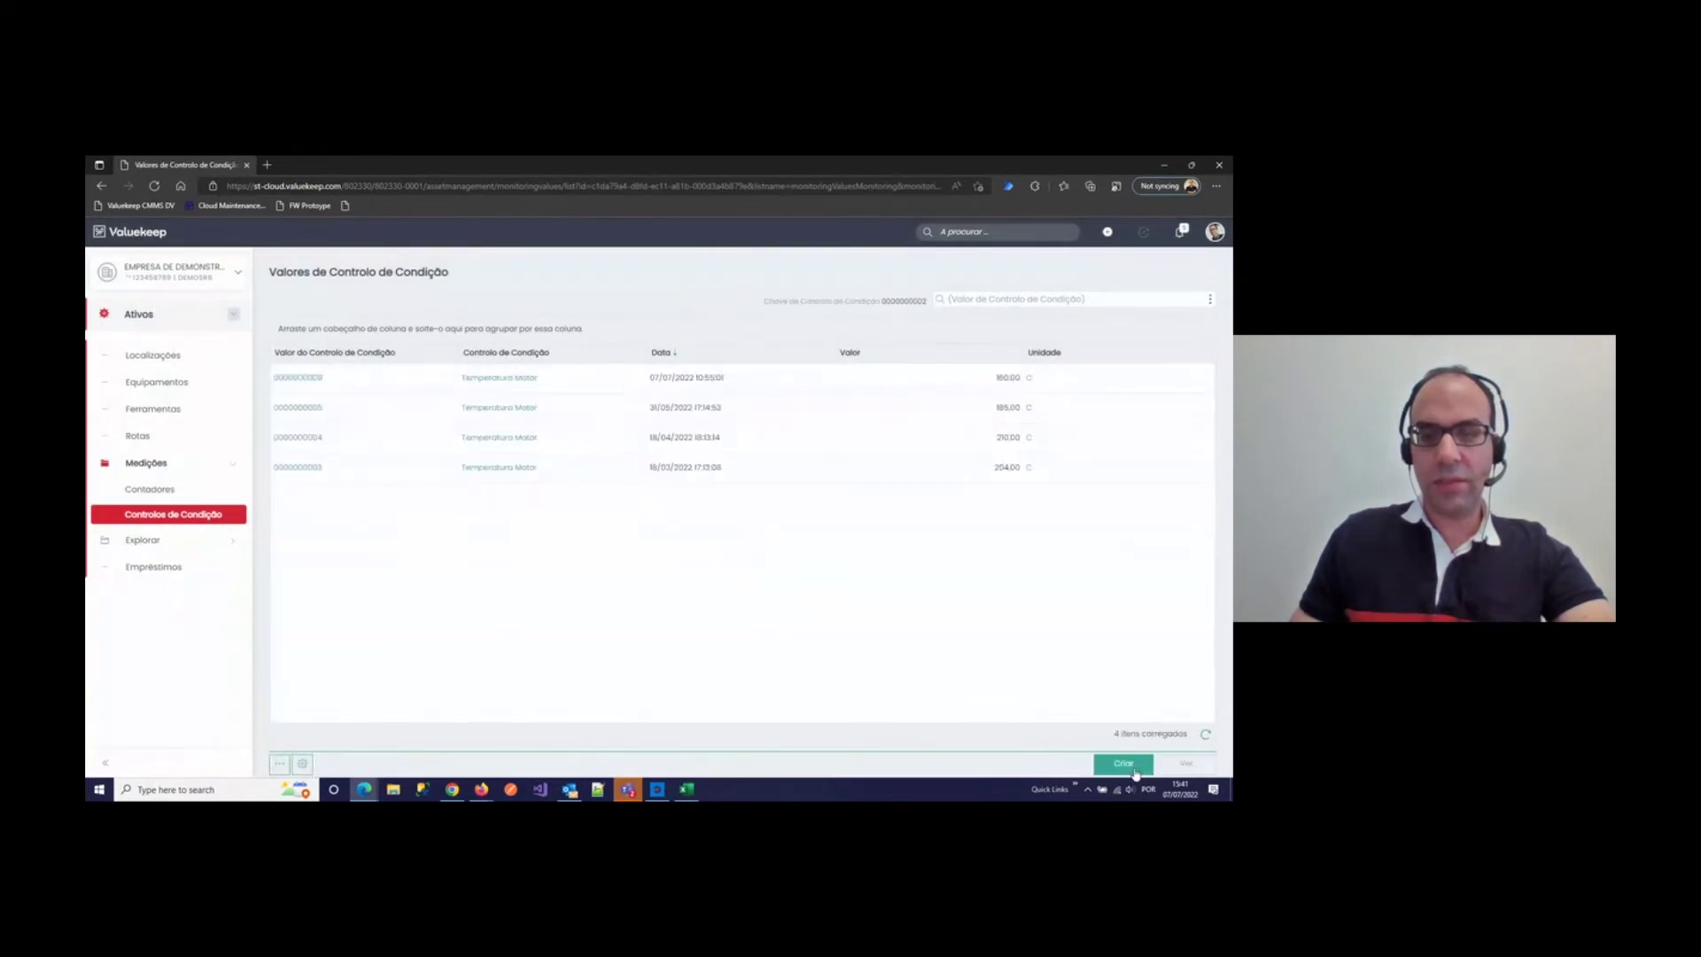
left_click(1125, 764)
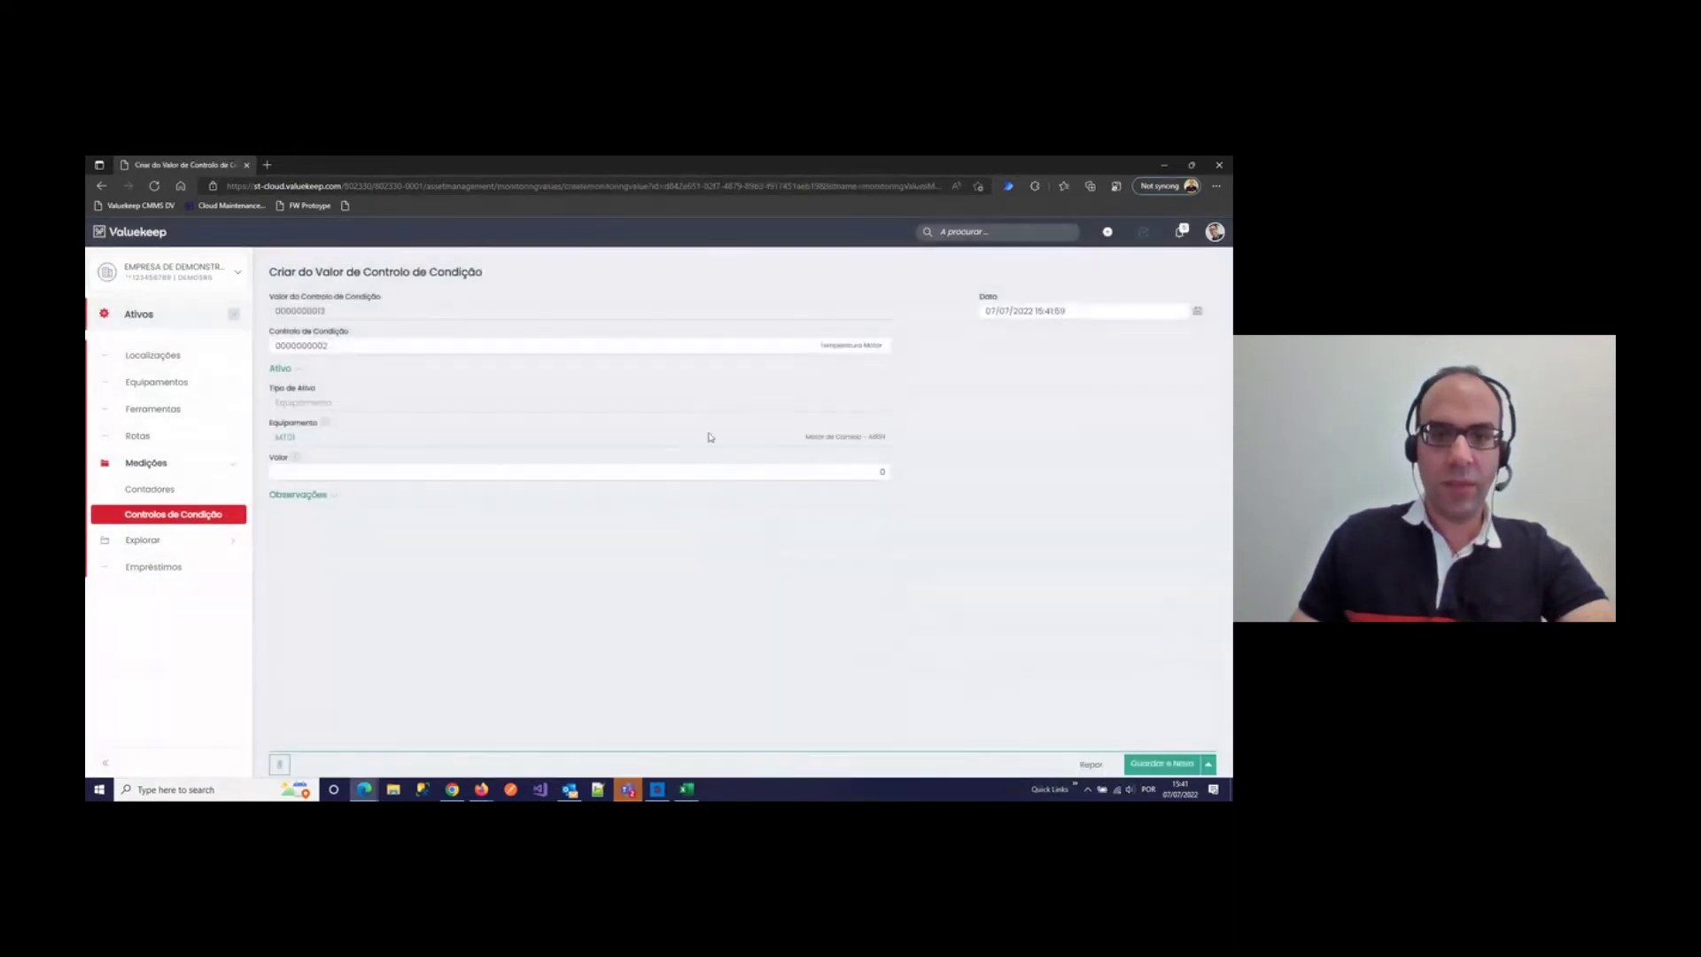
left_click(810, 476)
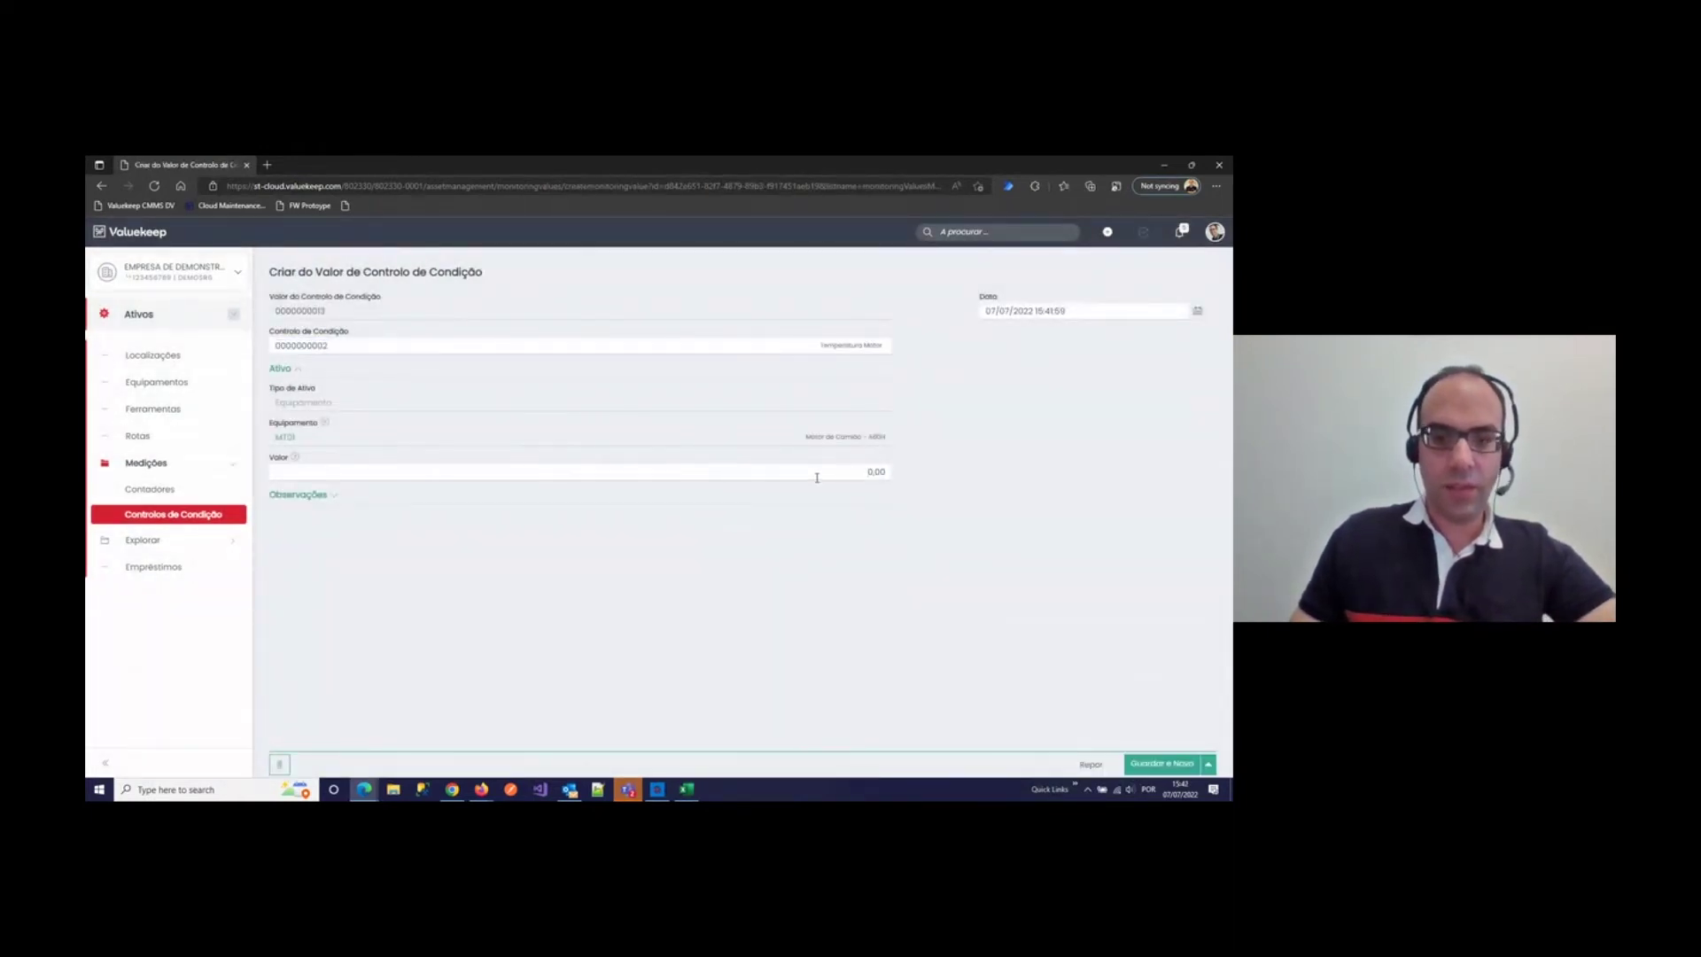
type("20")
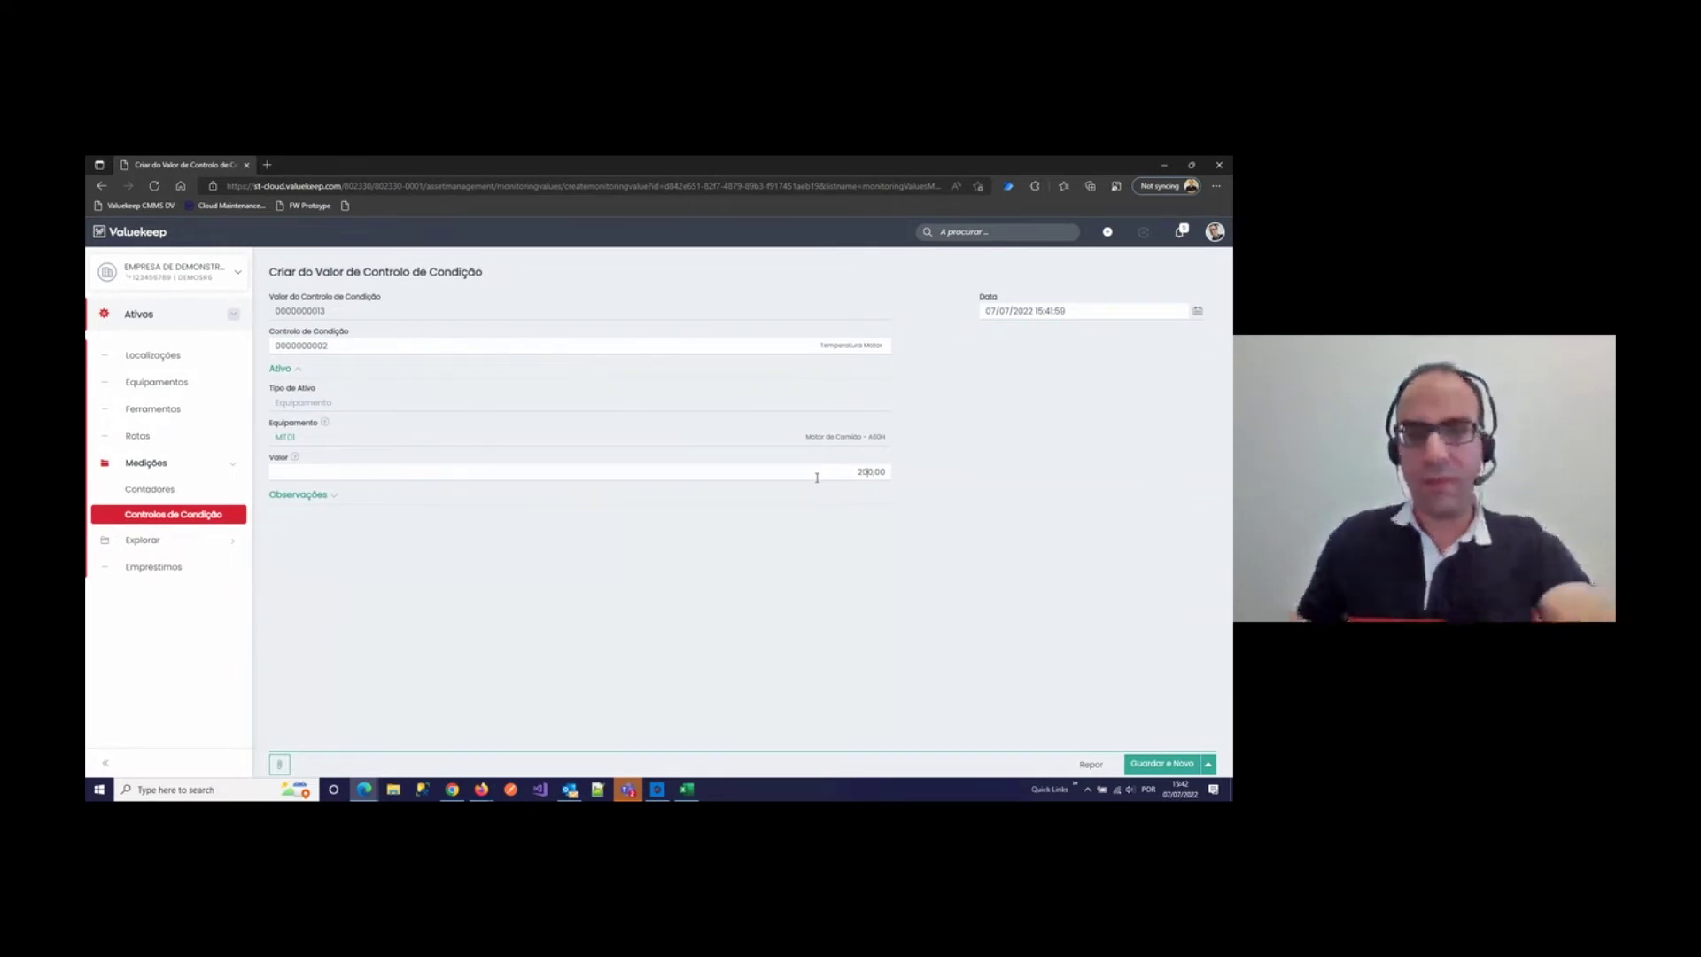
left_click(1168, 764)
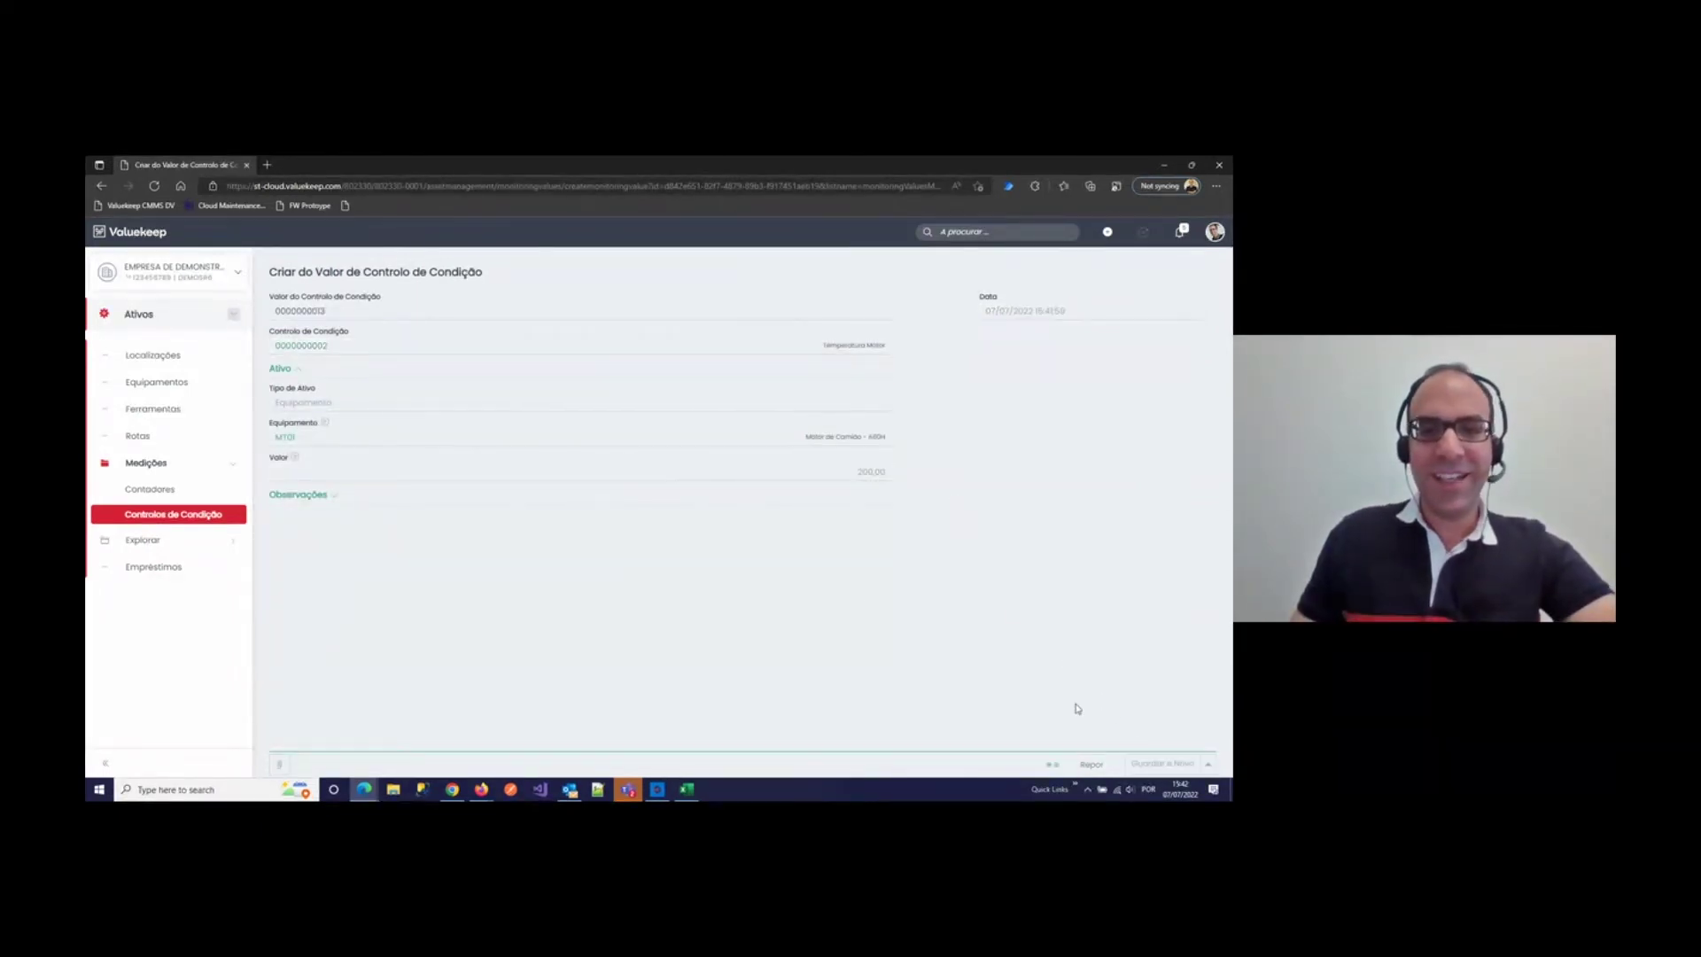
Step: Open the newest Temperatura Motor request in Gestão de Pedidos under Trabalho and read its Observações
left_click(175, 323)
left_click(147, 401)
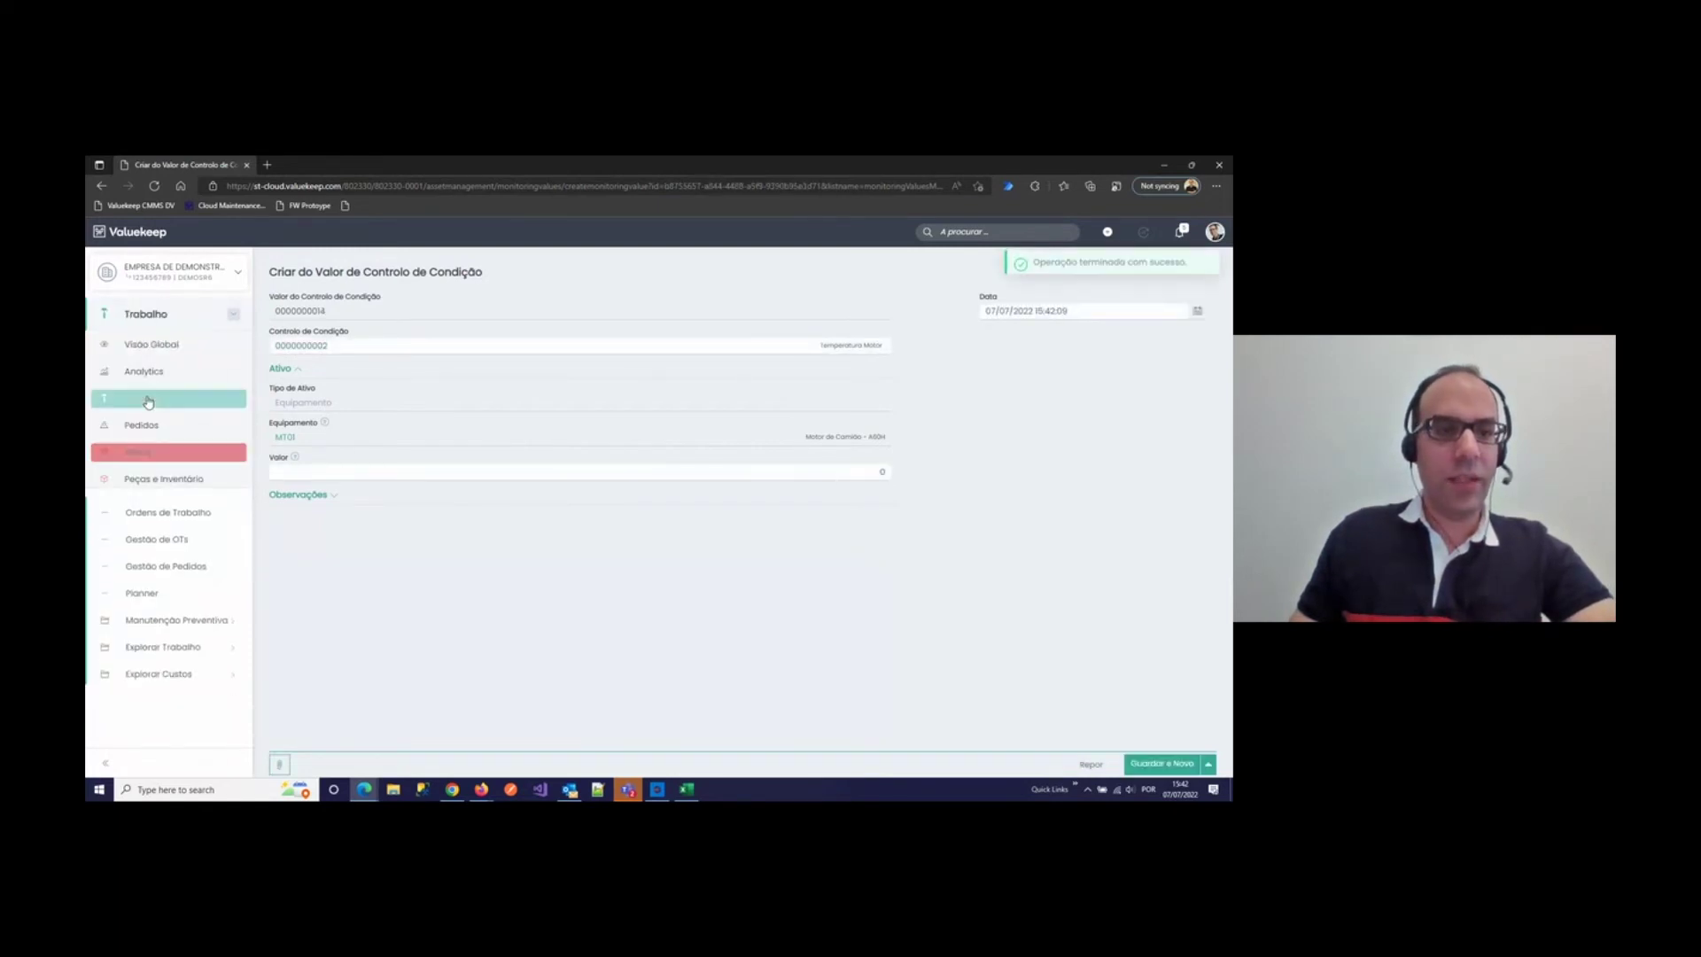
left_click(155, 409)
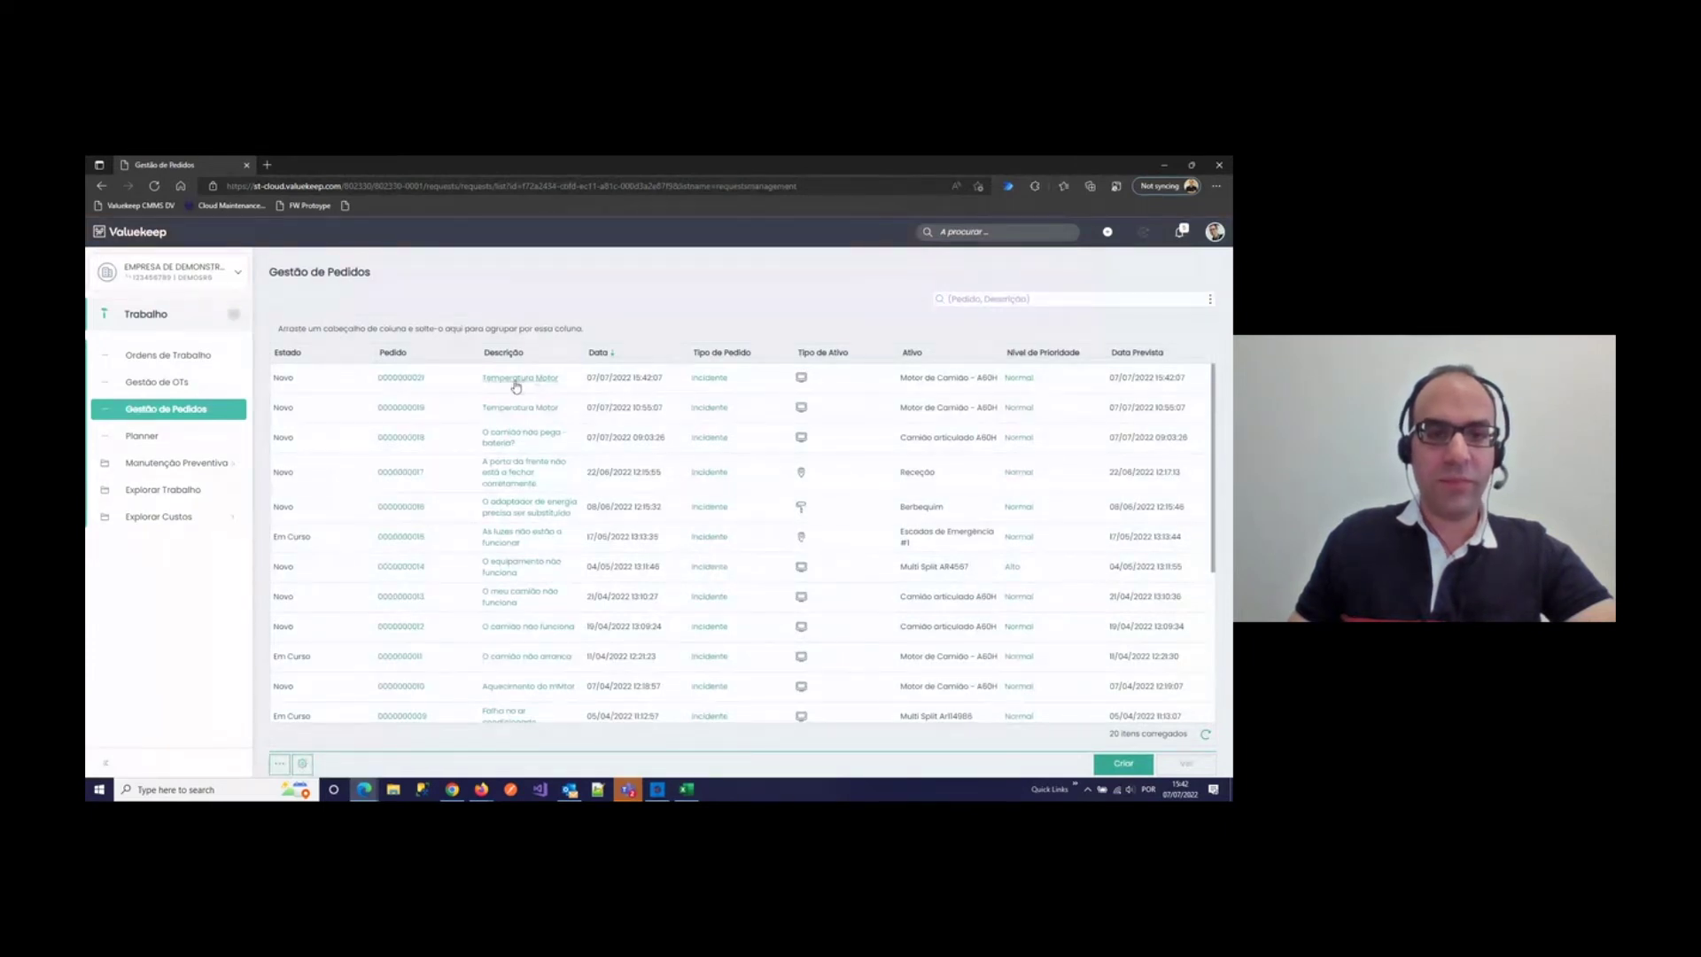
left_click(406, 381)
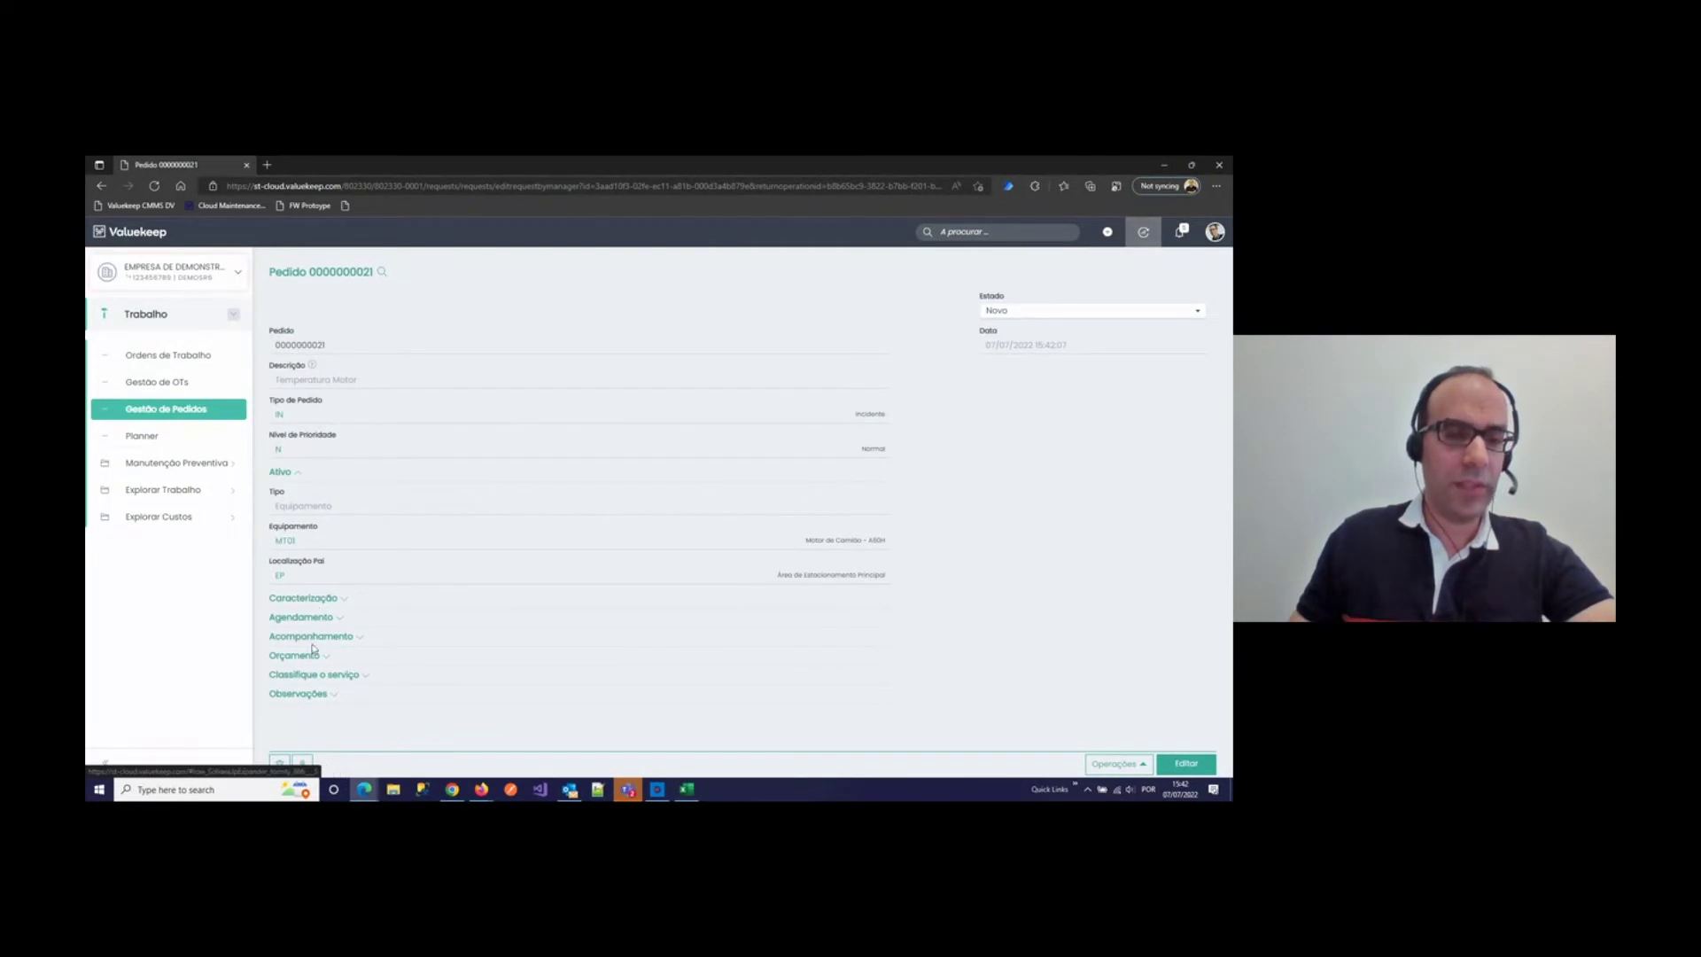
left_click(310, 700)
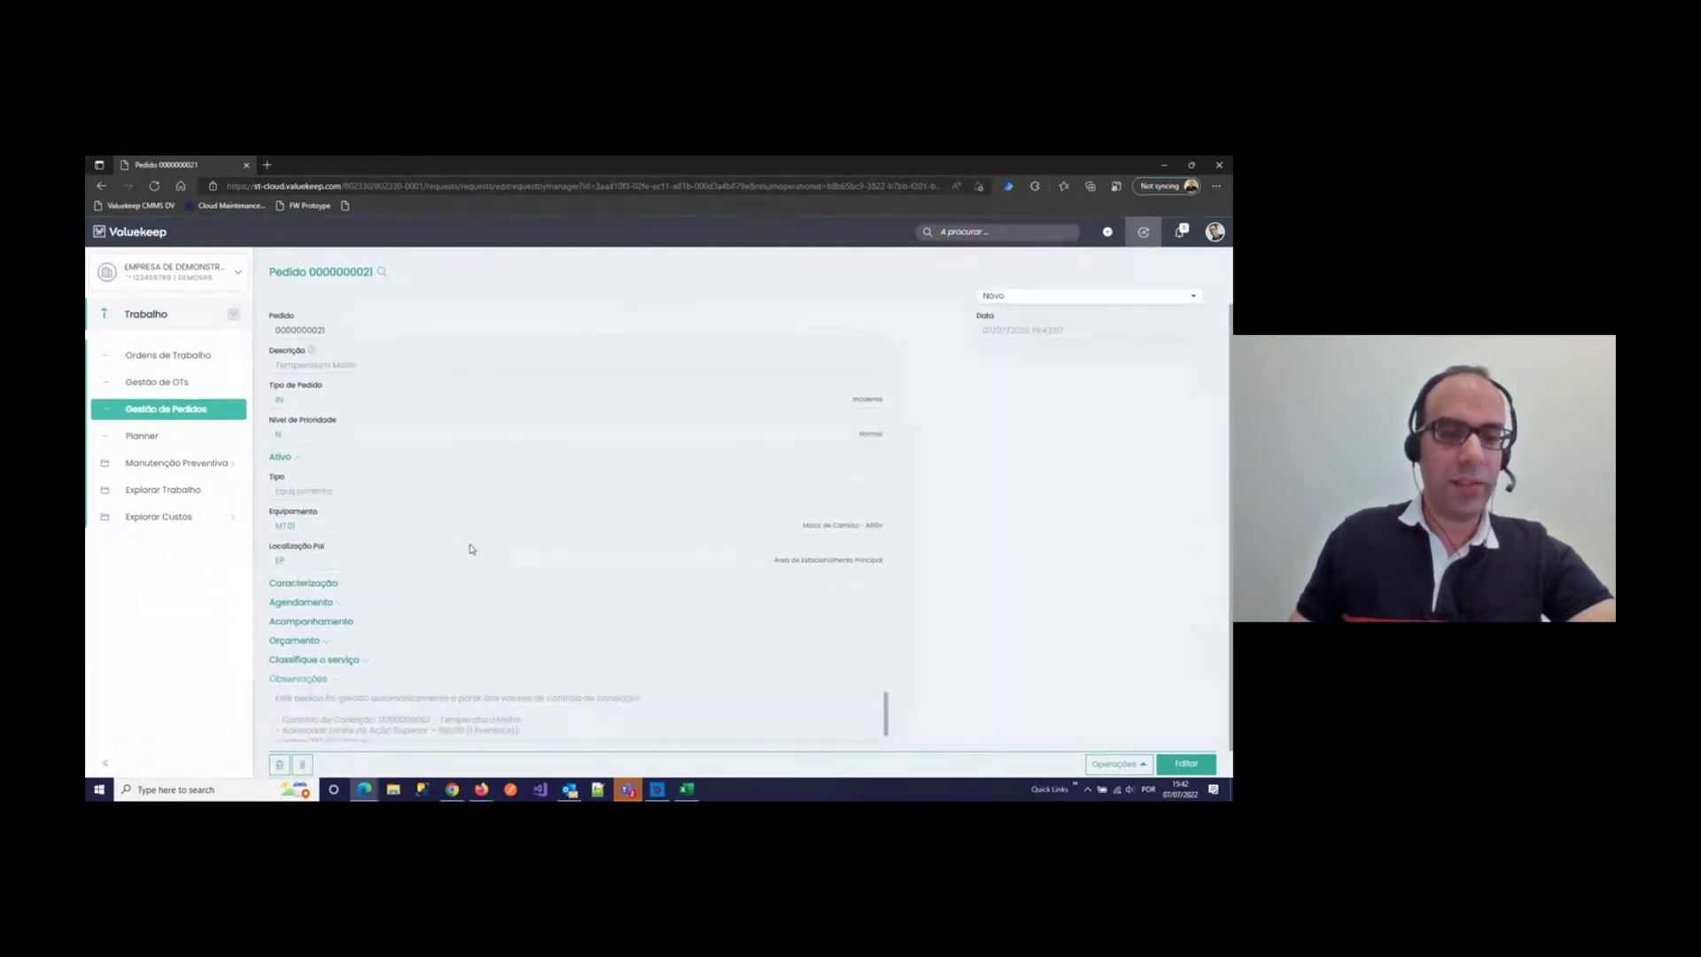
scroll(853, 707, "up", 1)
scroll(852, 708, "down", 2)
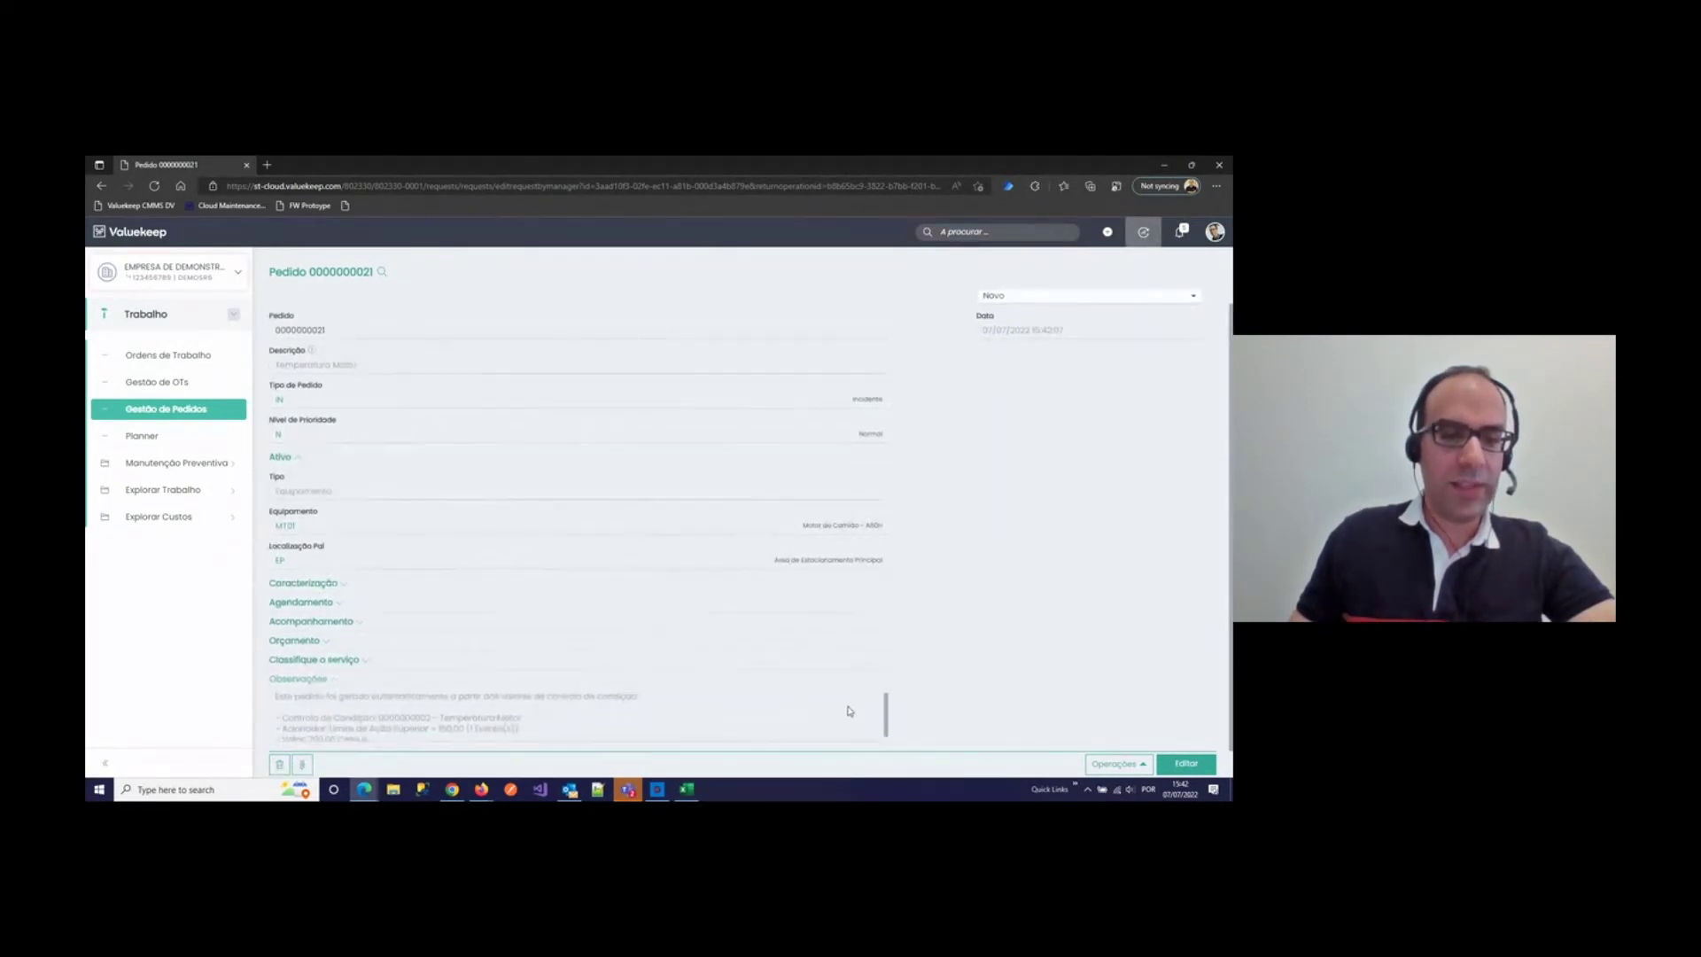
scroll(457, 711, "up", 1)
scroll(474, 713, "down", 1)
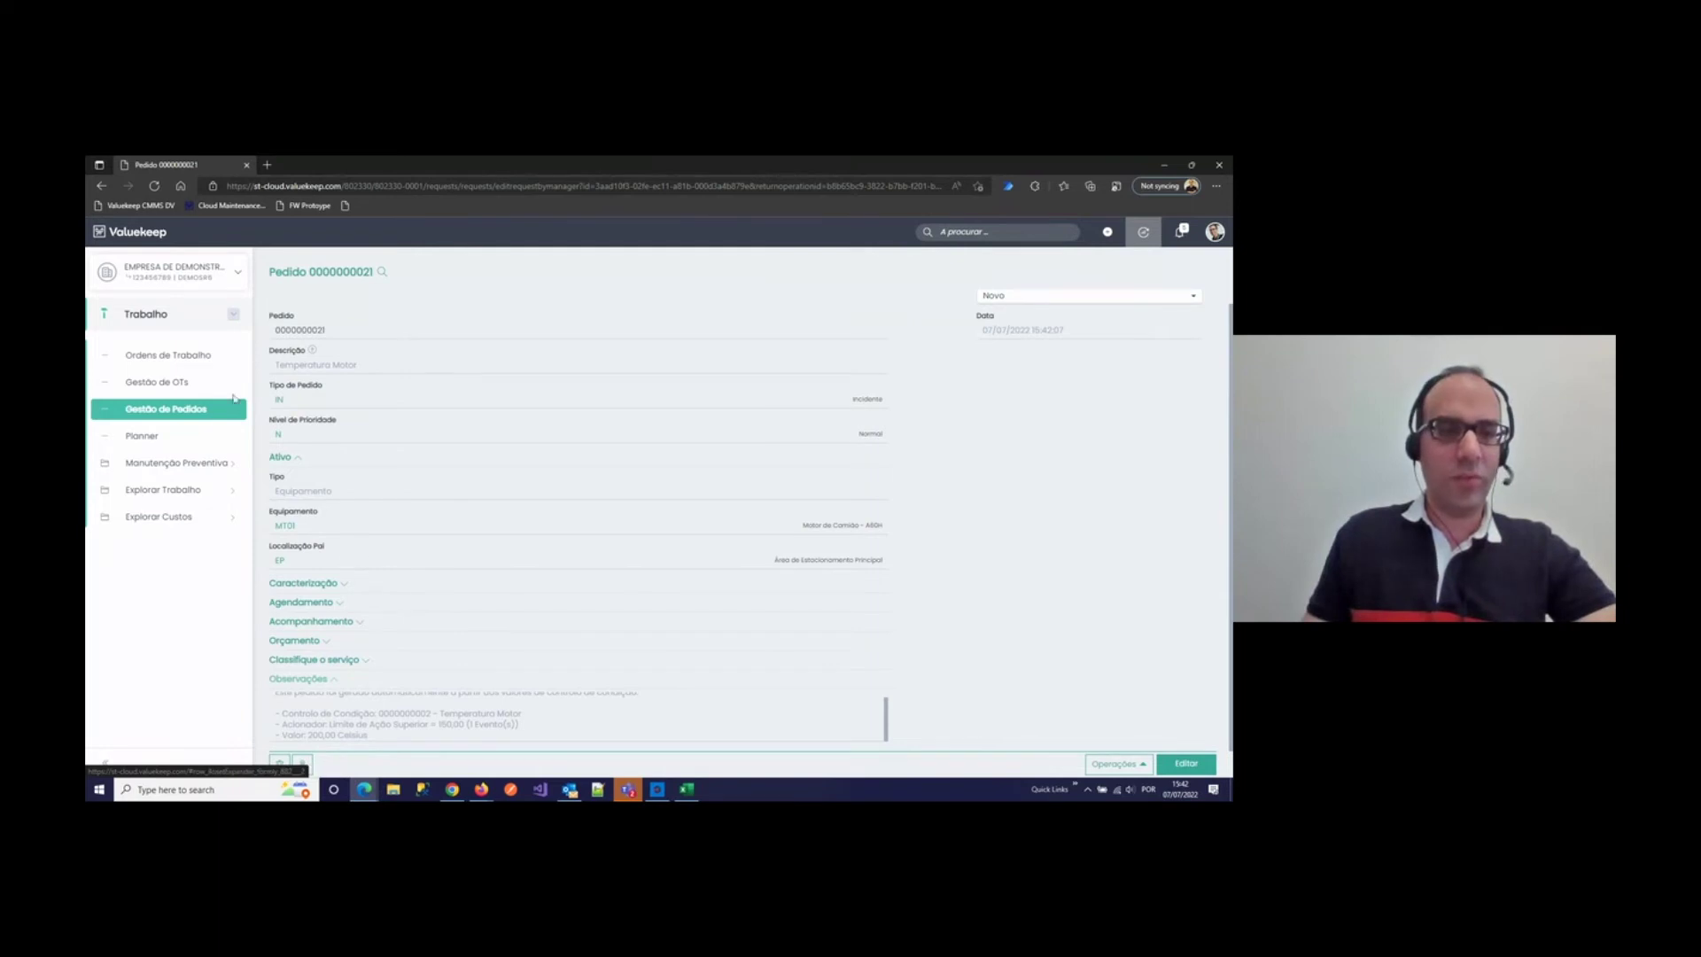
Step: Return to Ativos, open the Temperatura Motor 2 condition control and examine its upper limits and work order settings
left_click(169, 315)
left_click(170, 455)
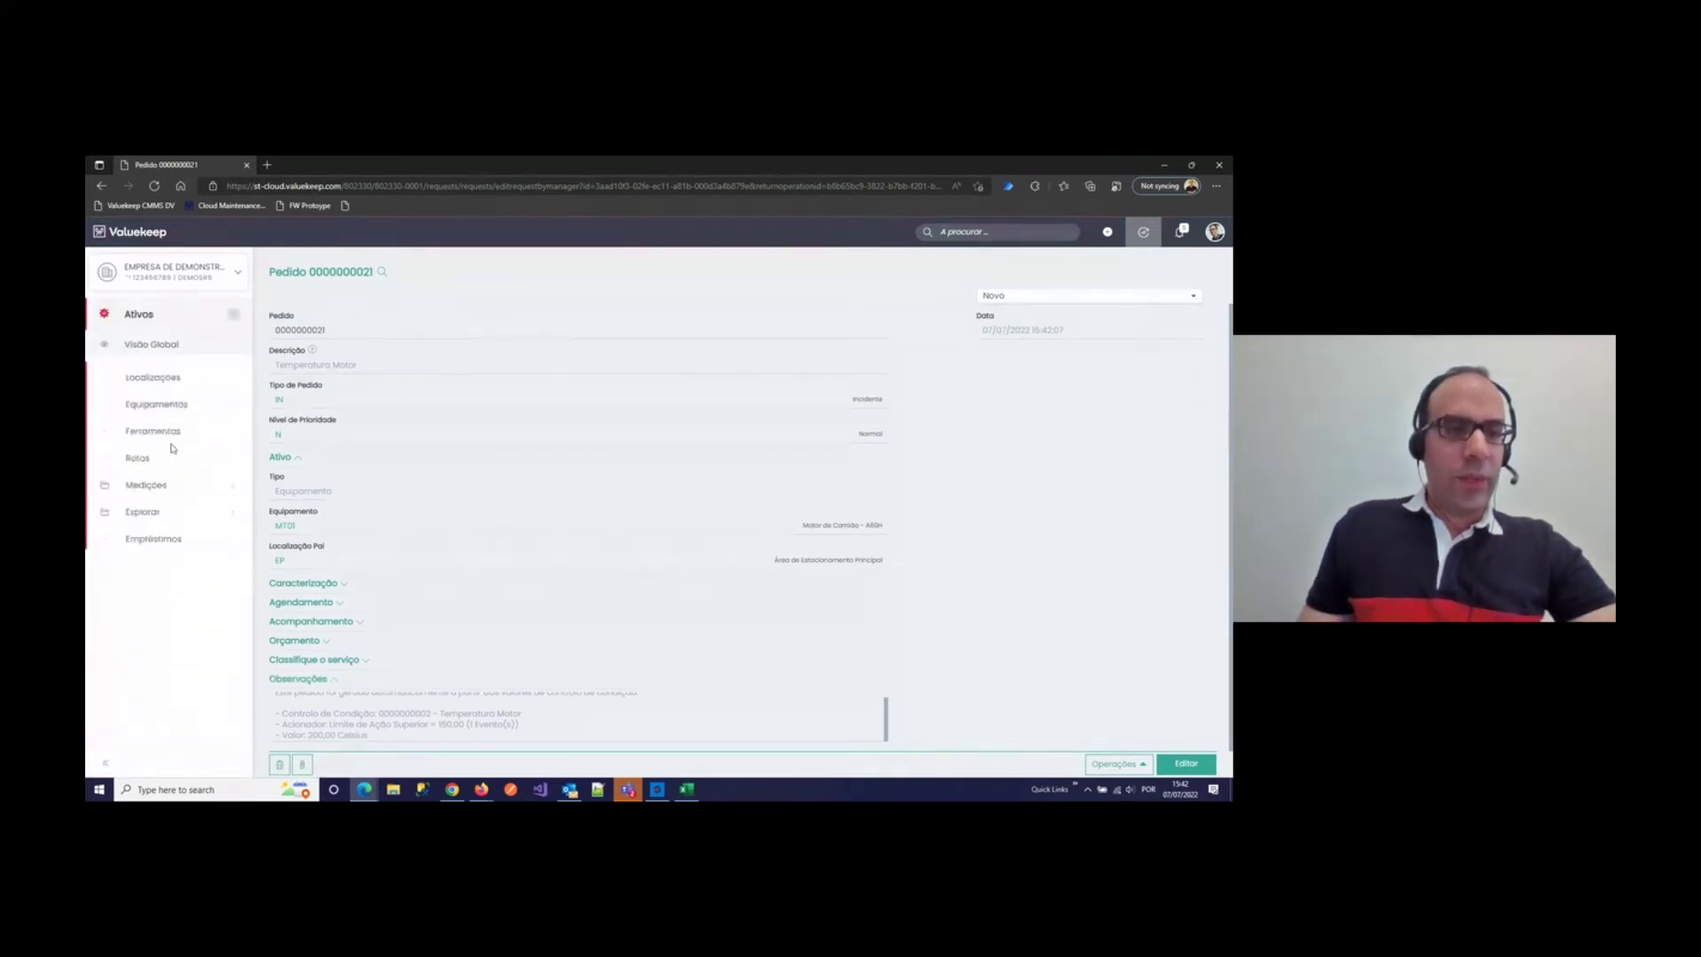
left_click(184, 467)
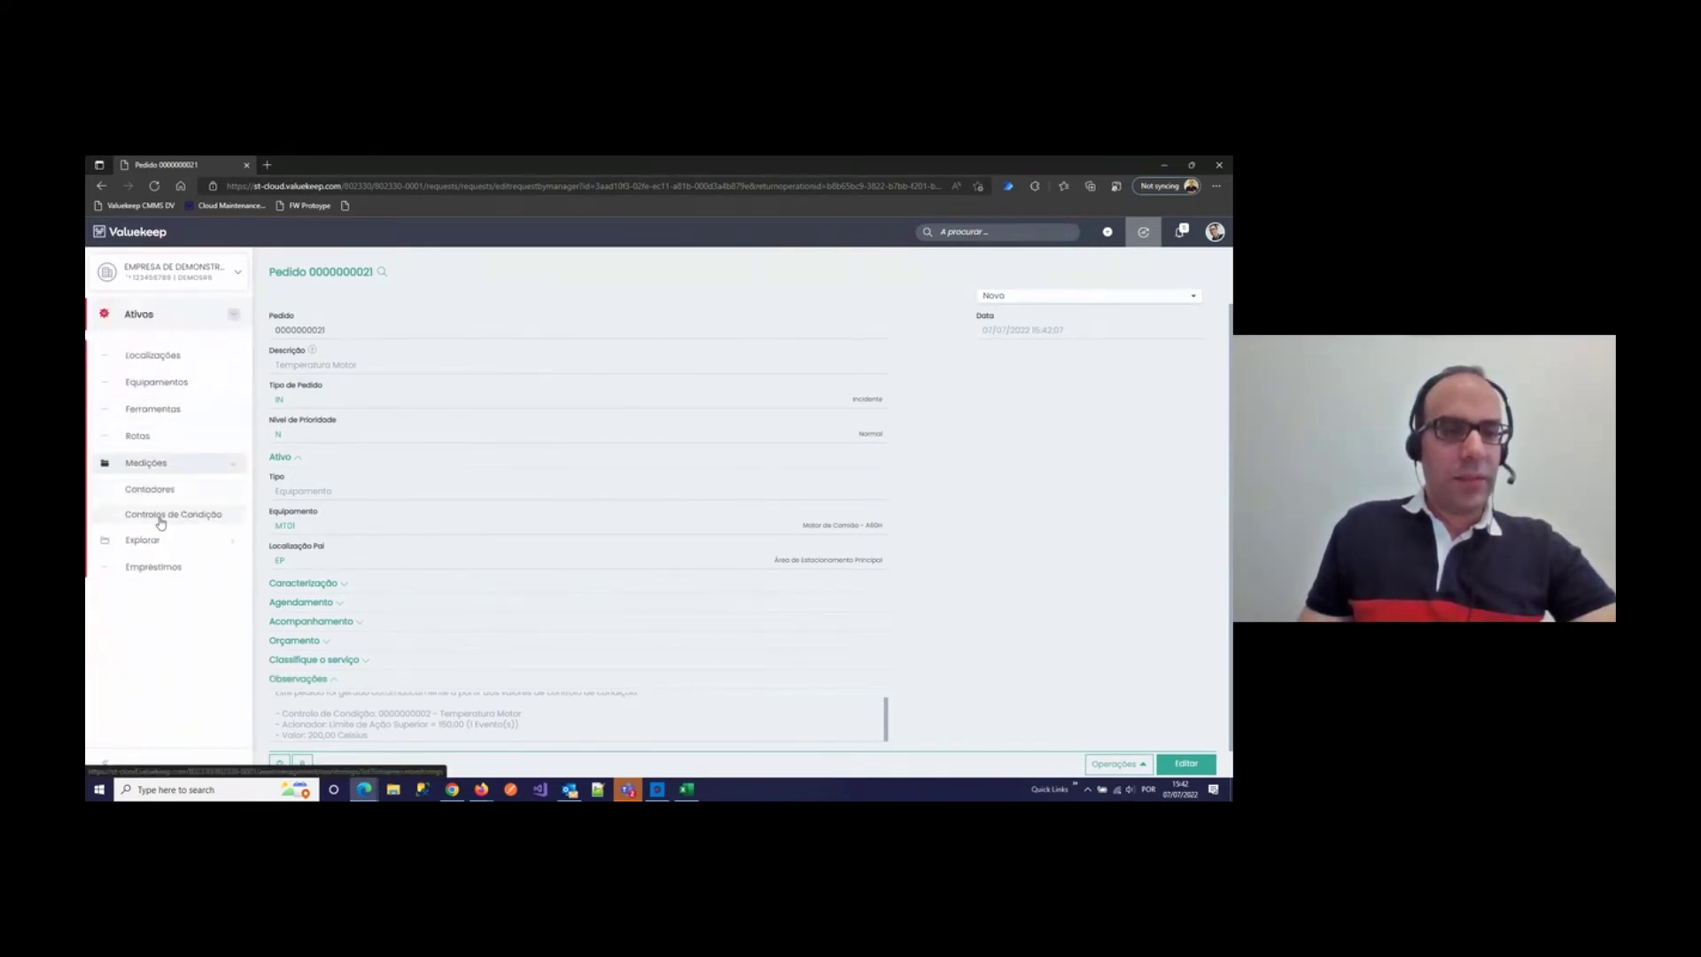
left_click(163, 515)
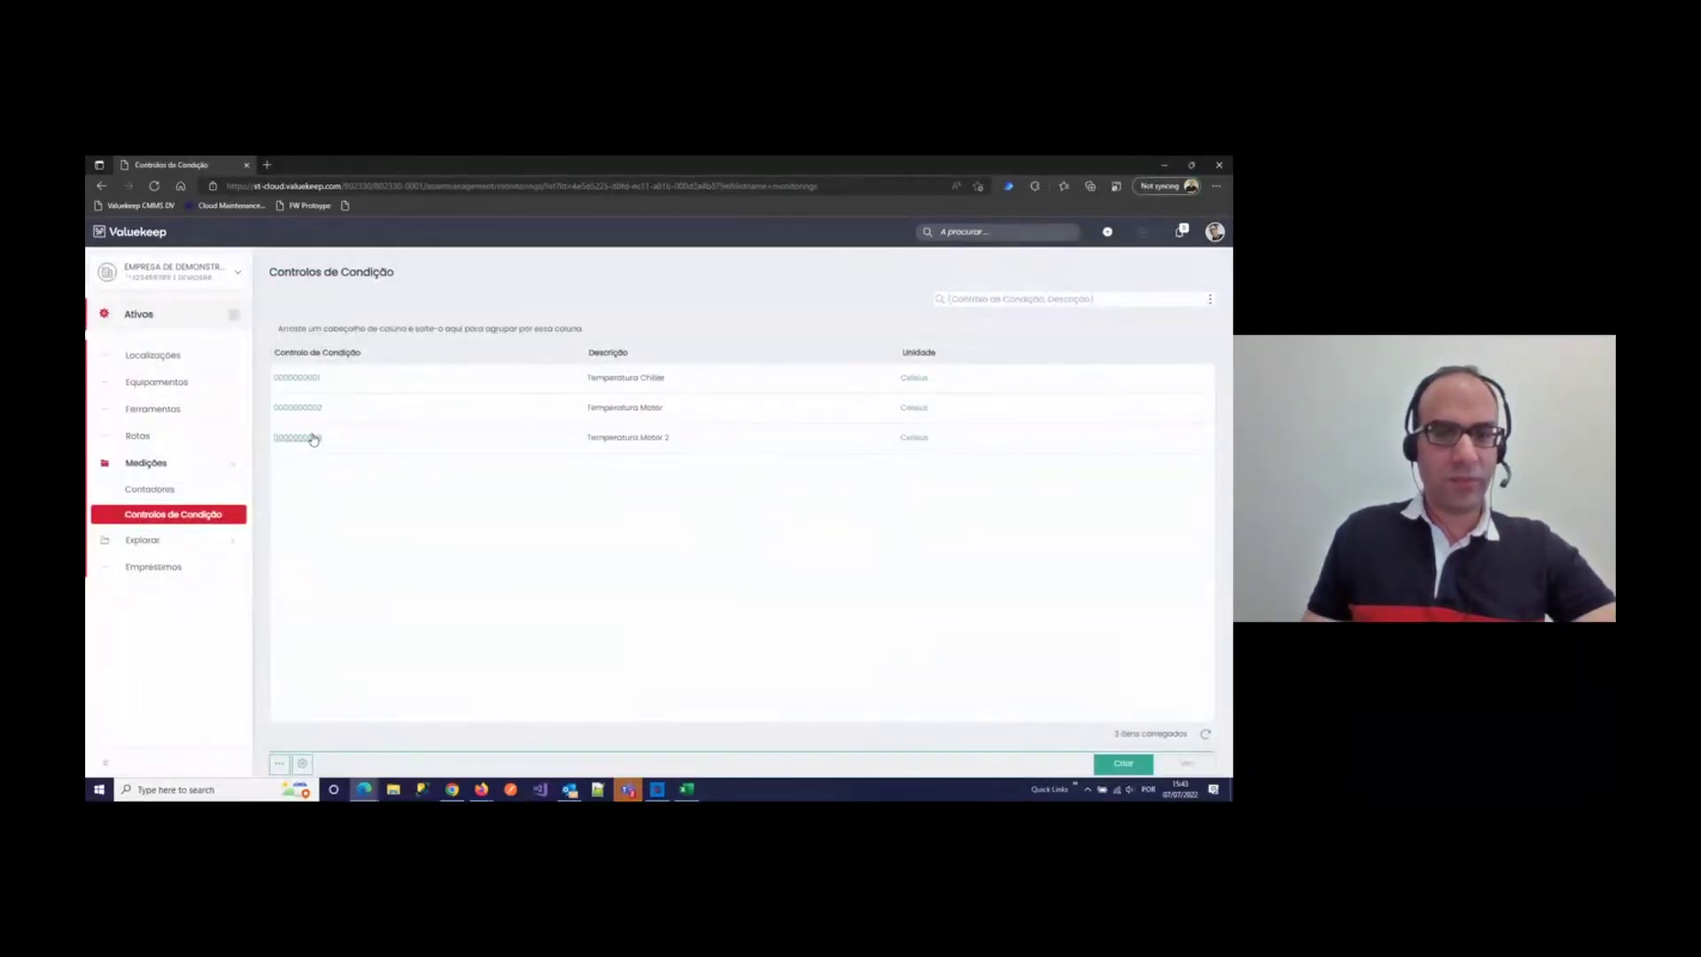
left_click(313, 438)
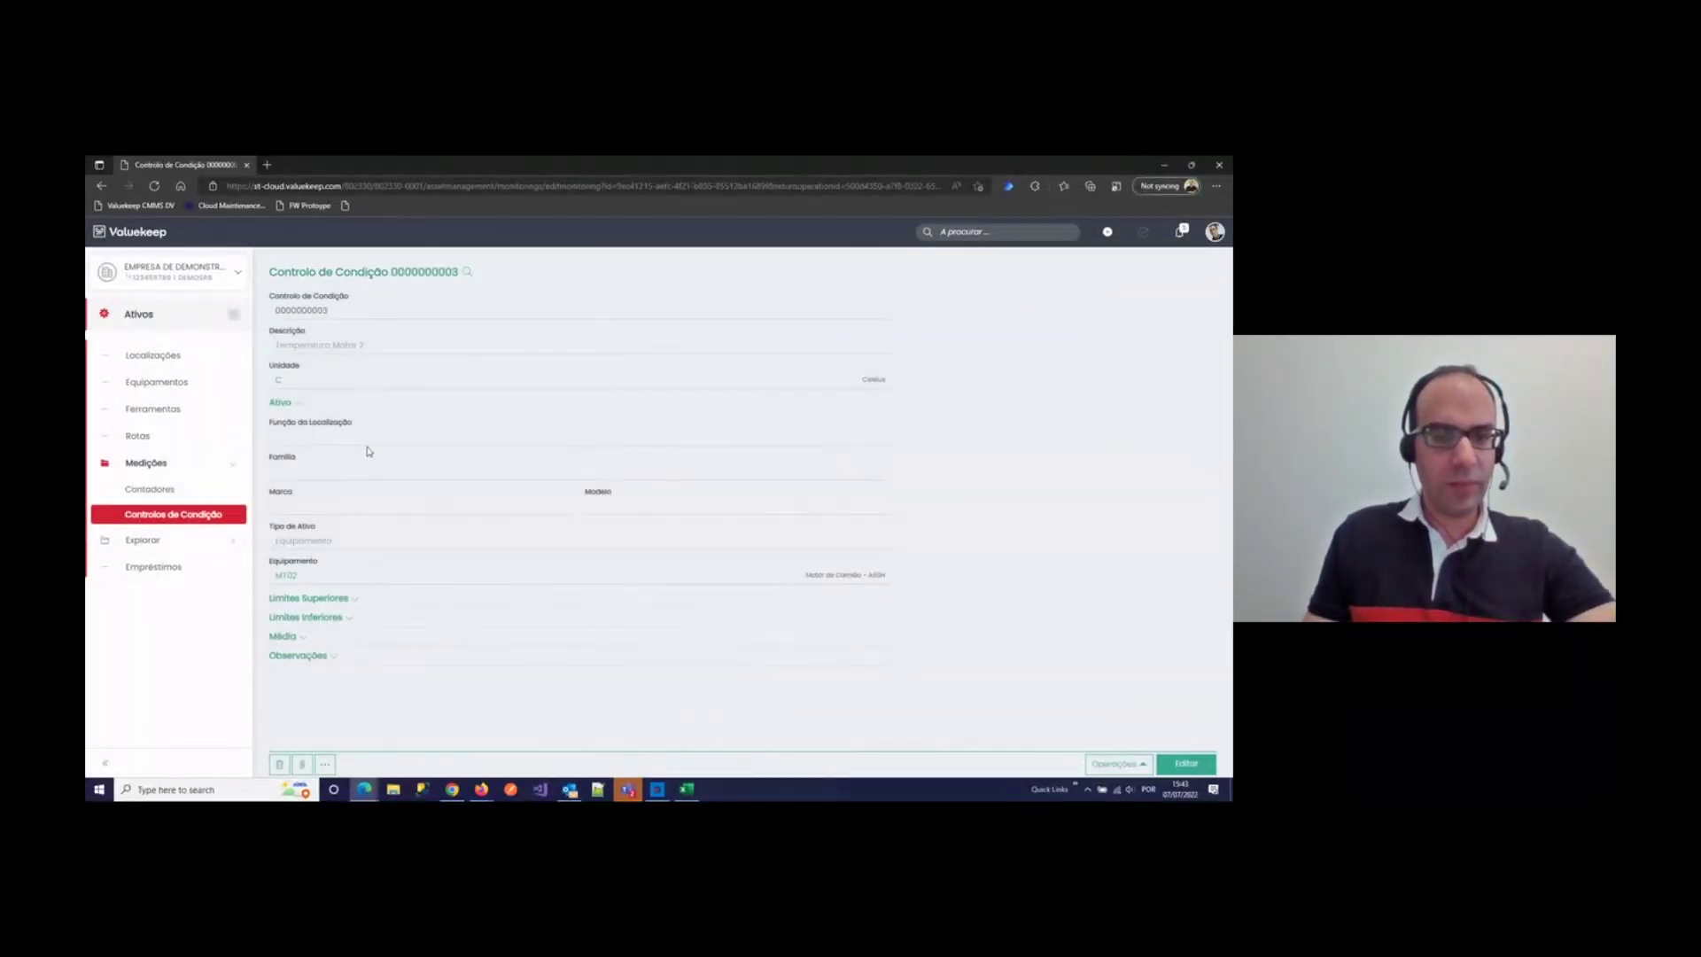
left_click(330, 598)
scroll(448, 563, "down", 1)
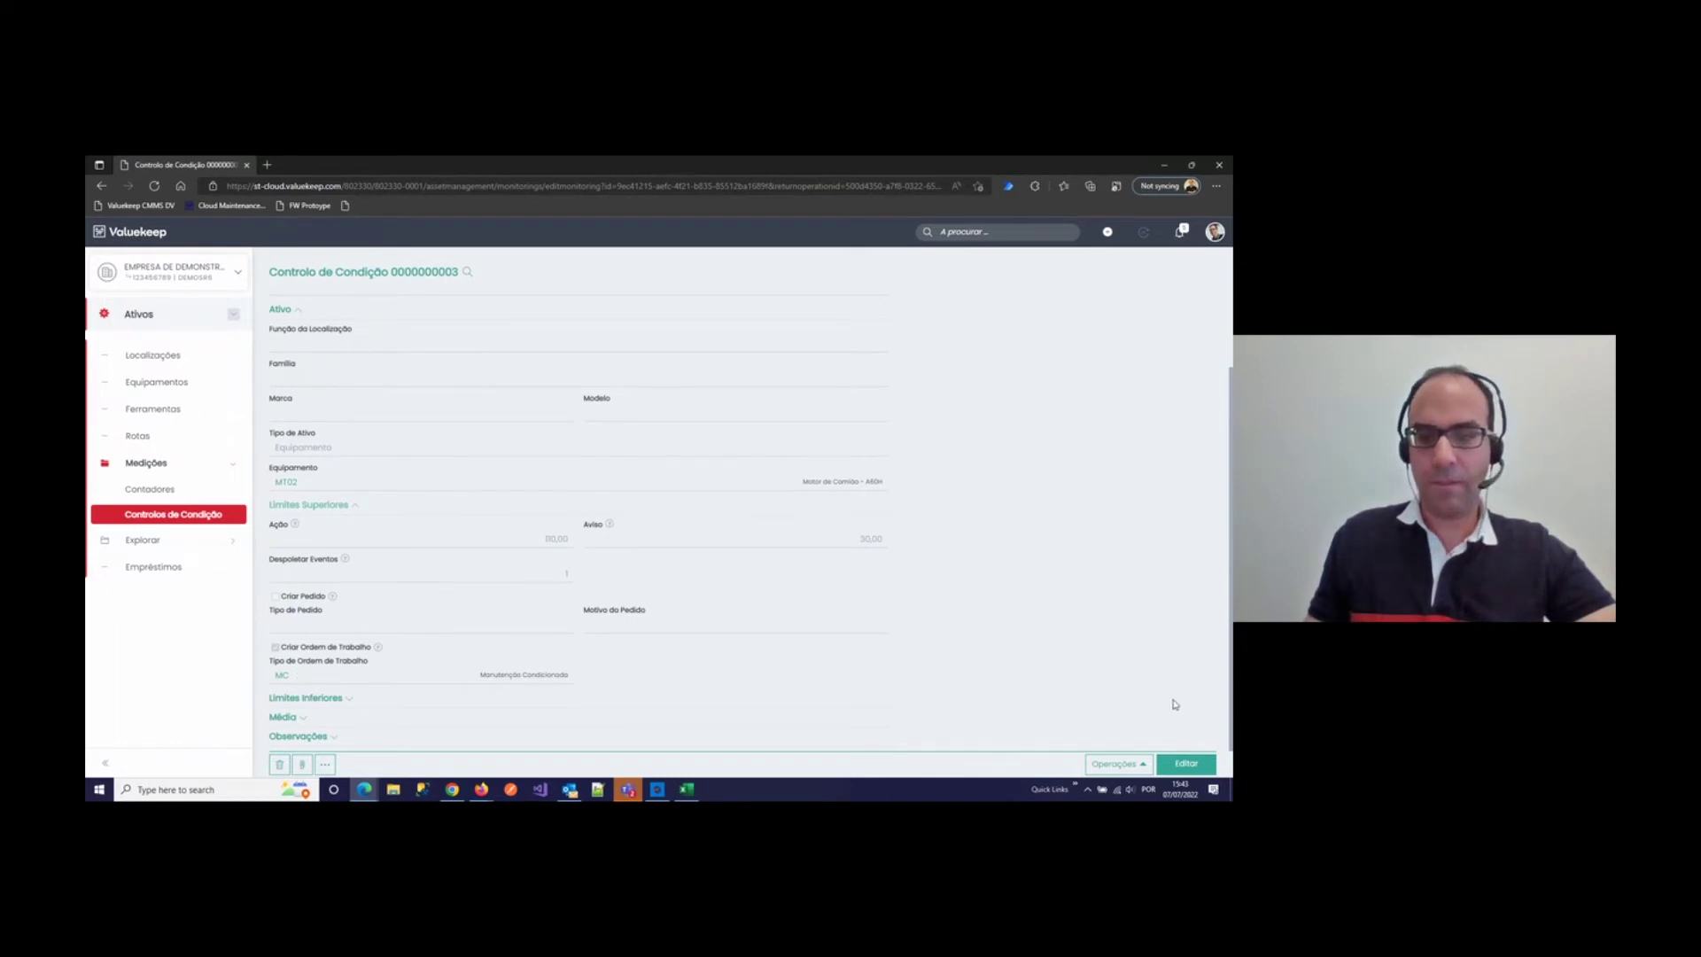
Step: Create a condition control value of 123 for Temperatura Motor 2 and save it
left_click(1138, 763)
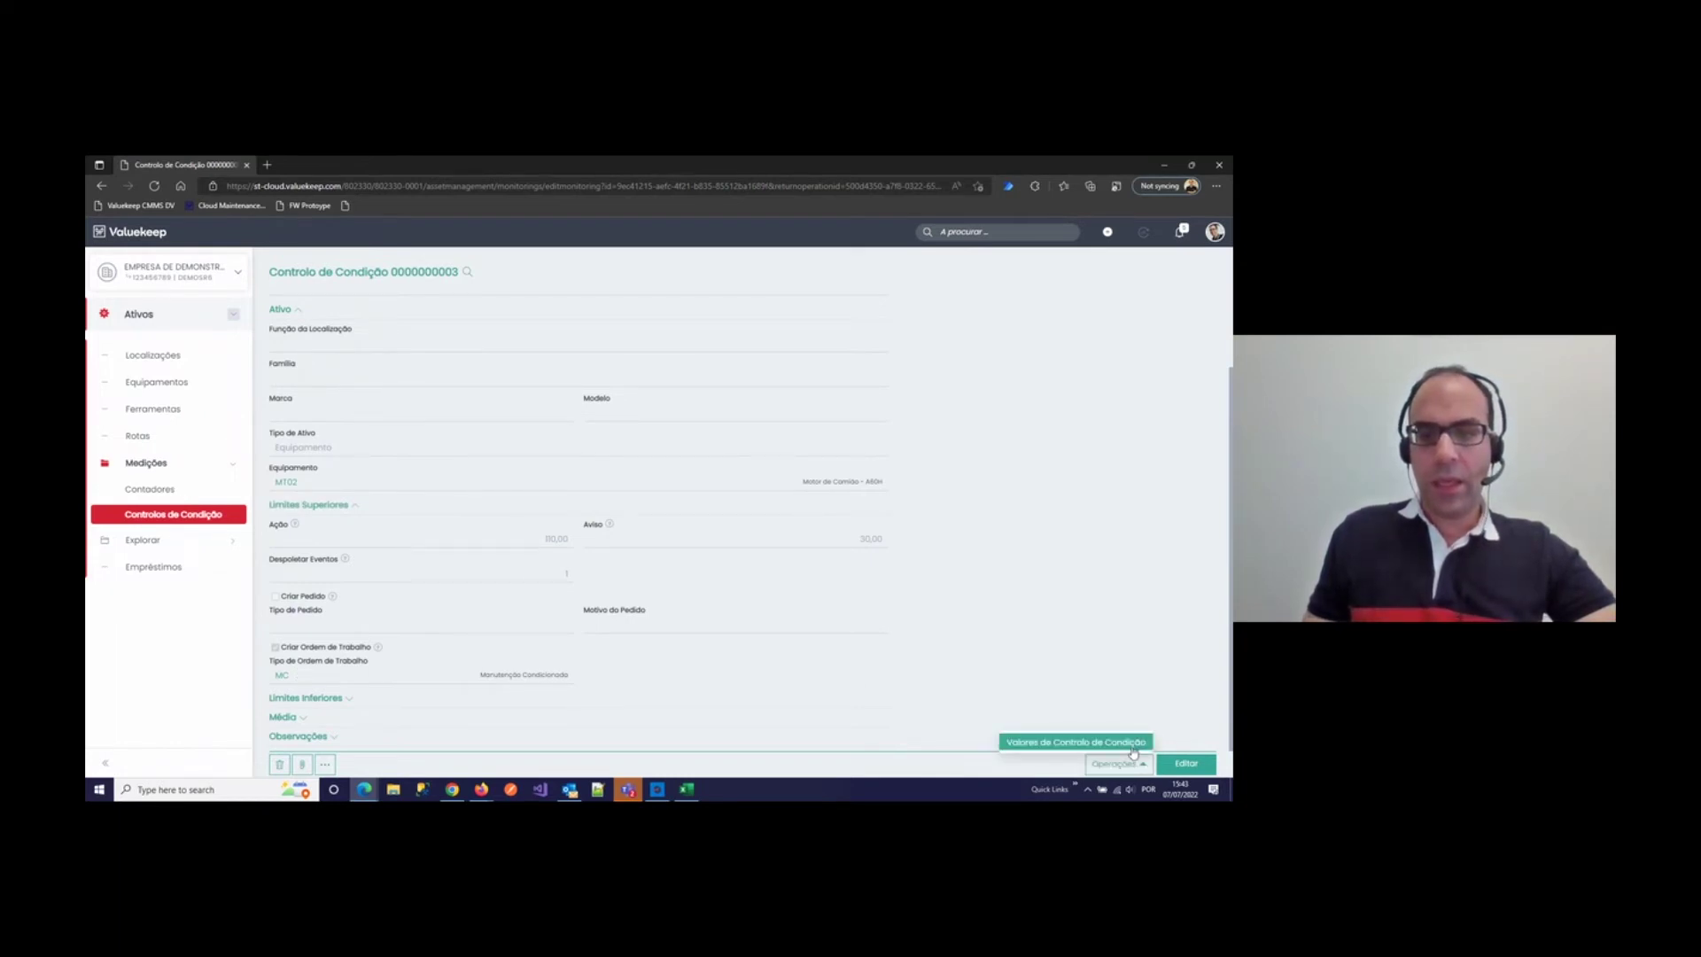
left_click(1131, 745)
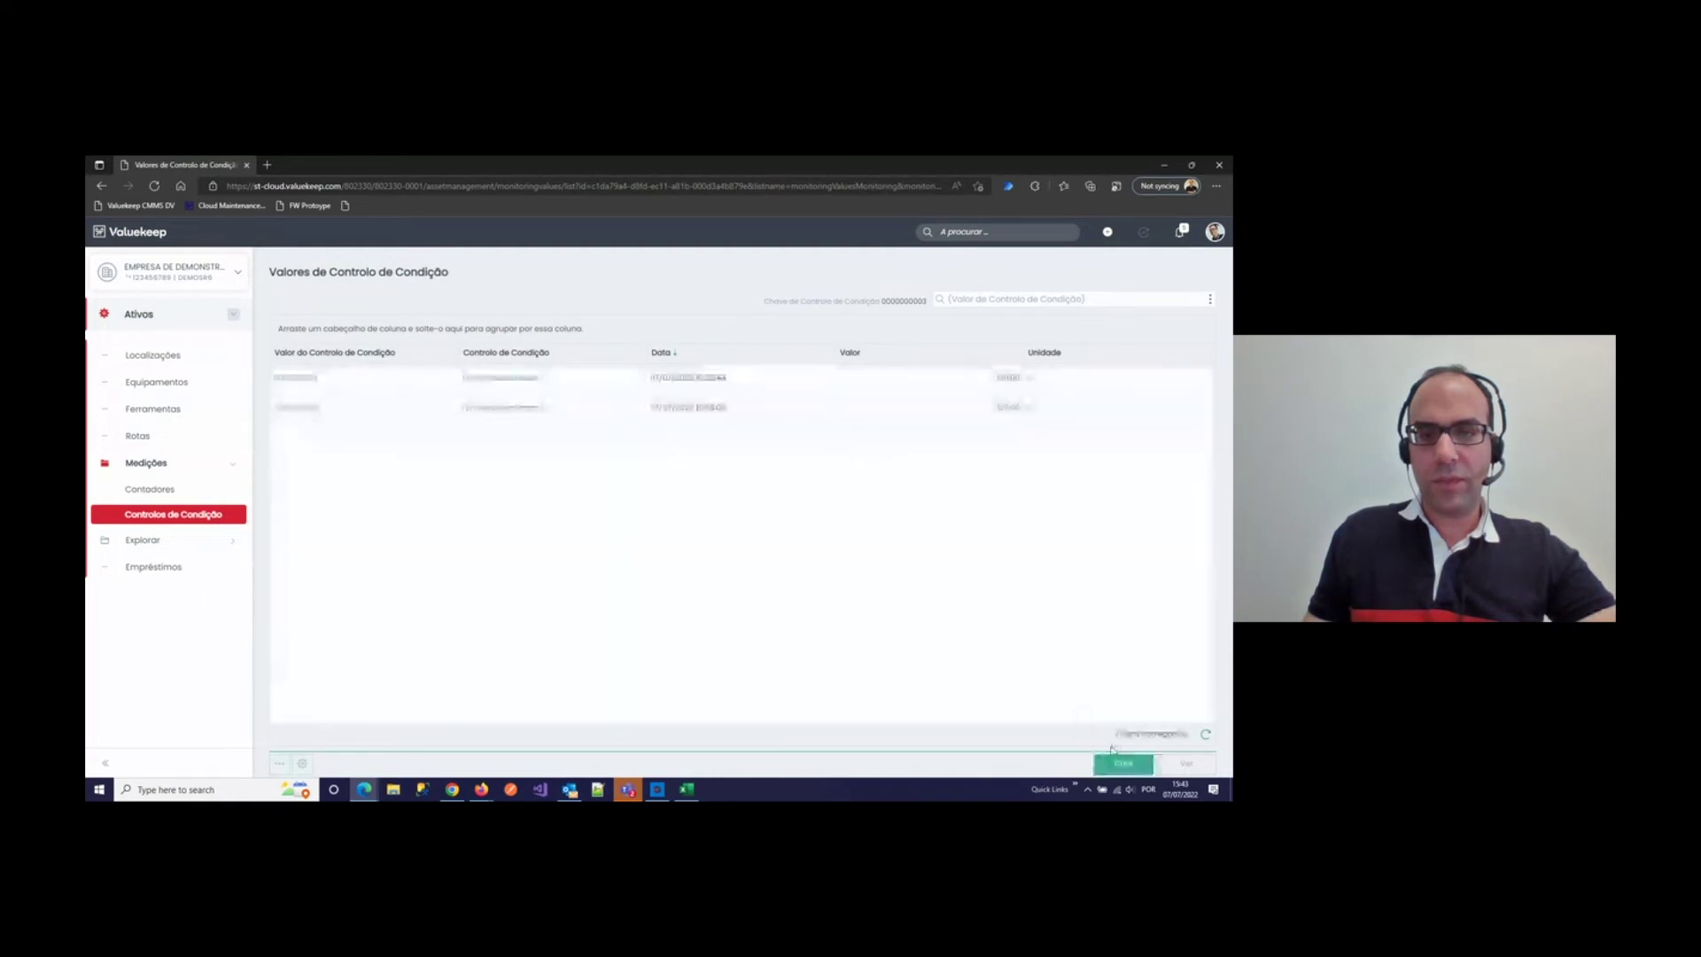
left_click(1123, 763)
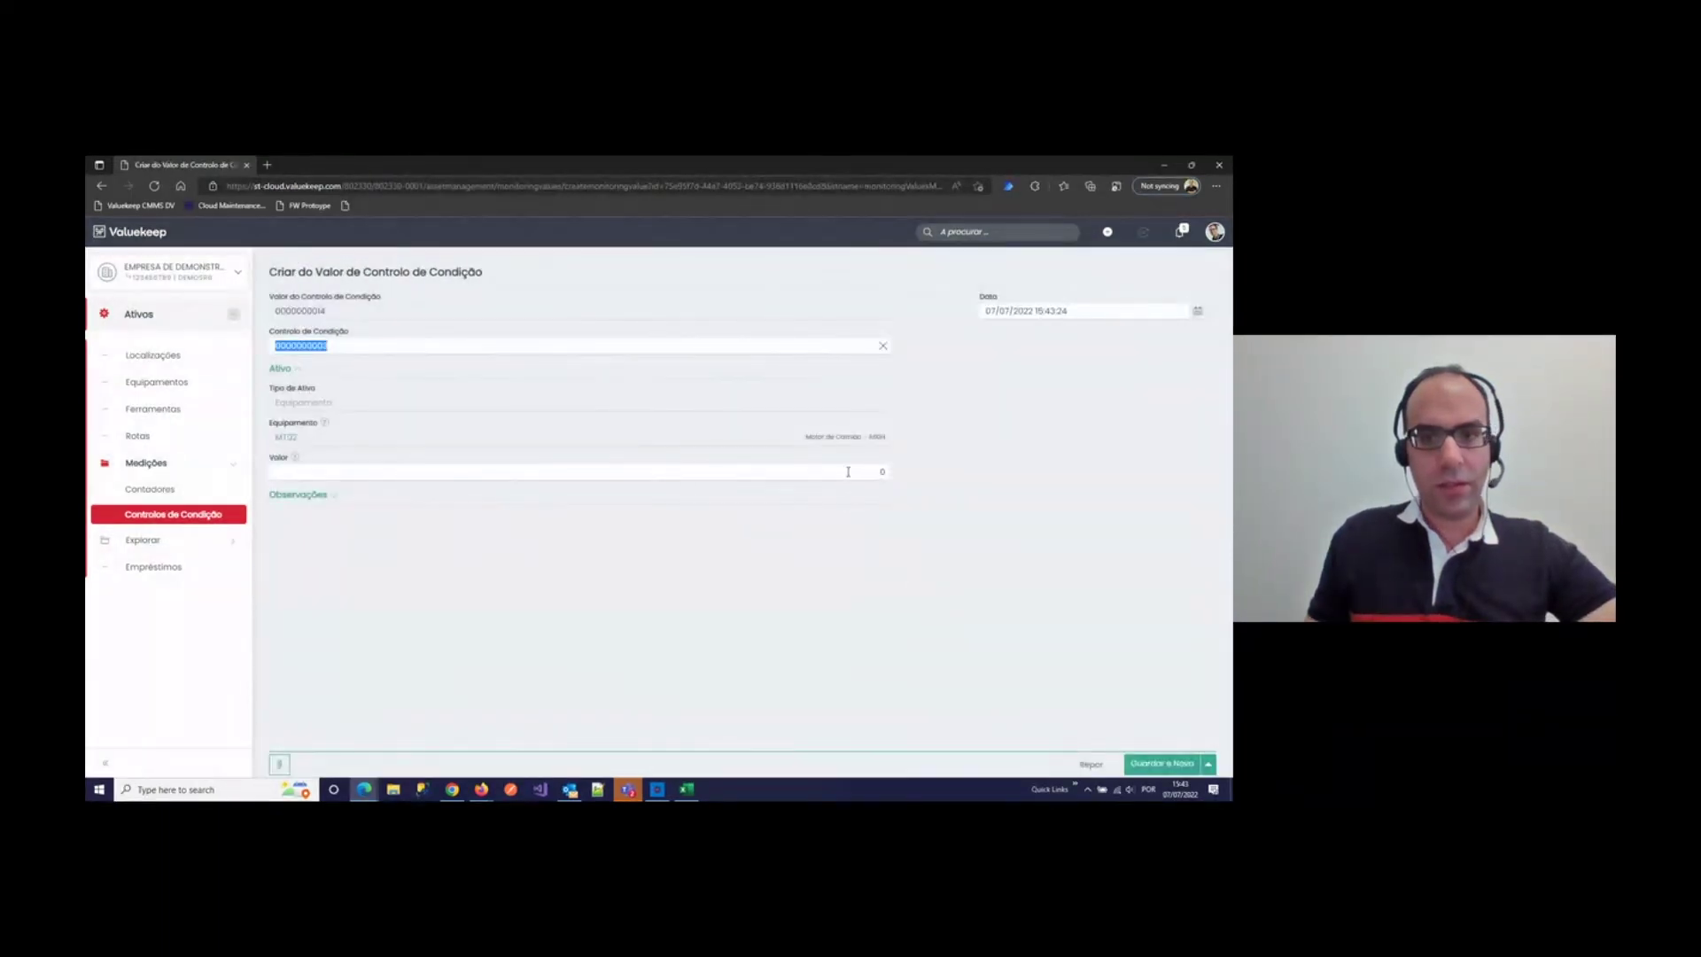
left_click(867, 469)
type("123")
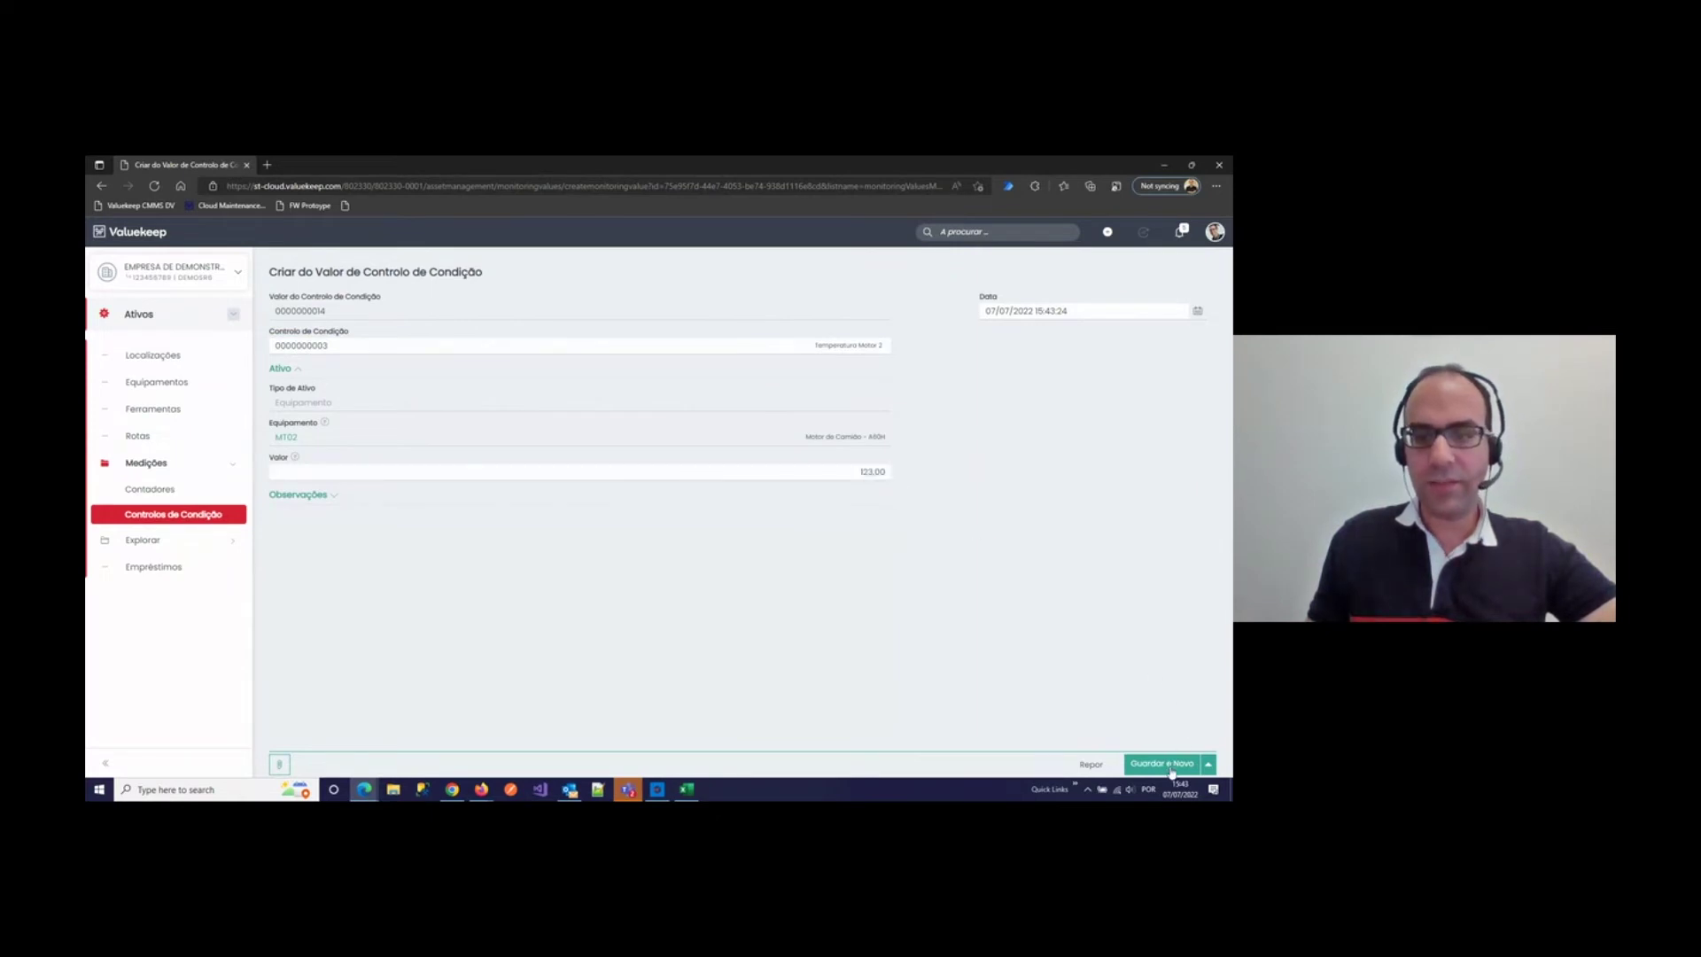
left_click(1162, 764)
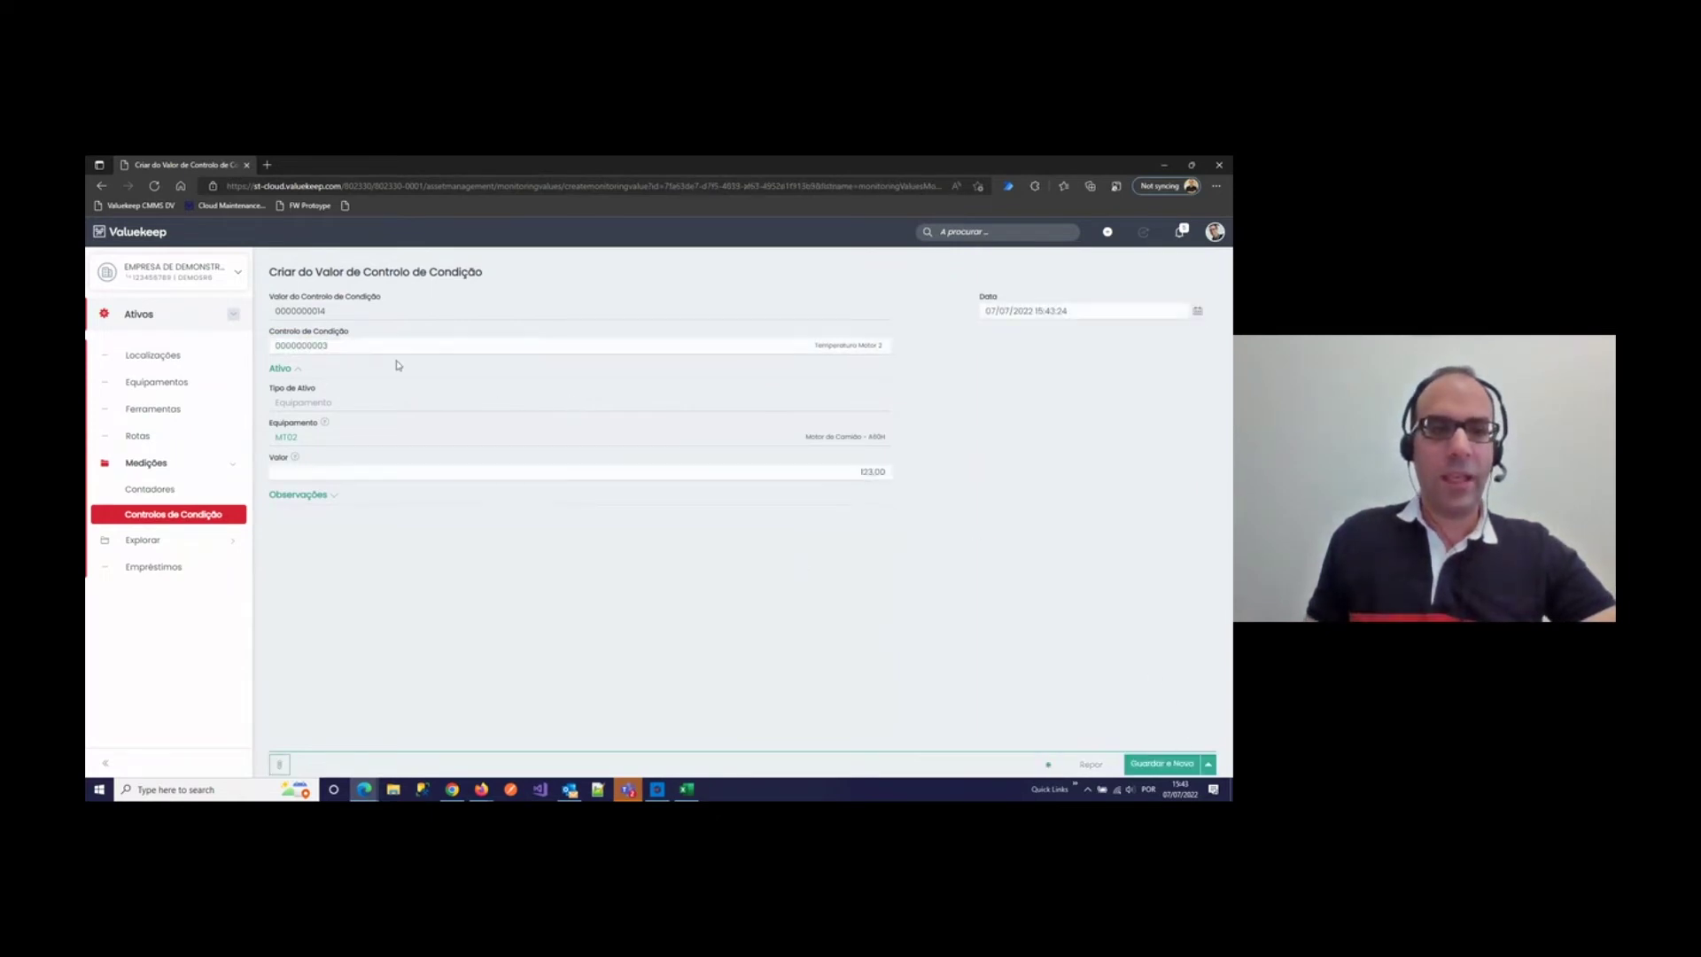
Step: Open Ordens de Trabalho under Trabalho and remove the asset filter from the work order list
left_click(166, 318)
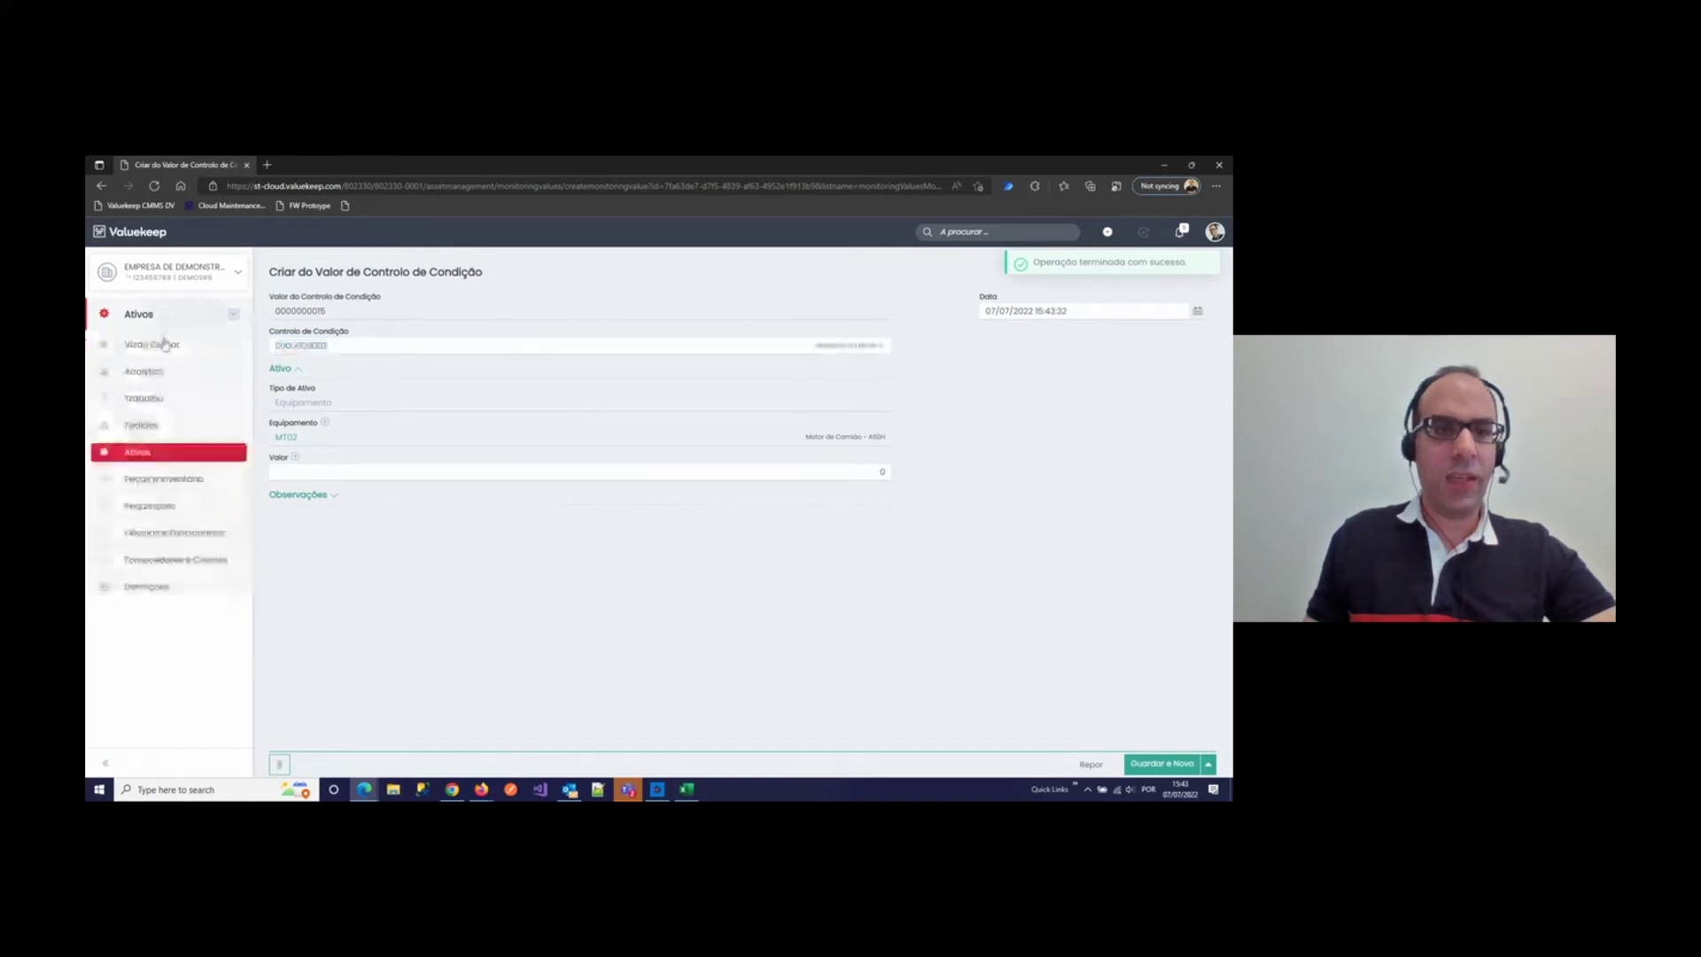
left_click(144, 401)
left_click(164, 355)
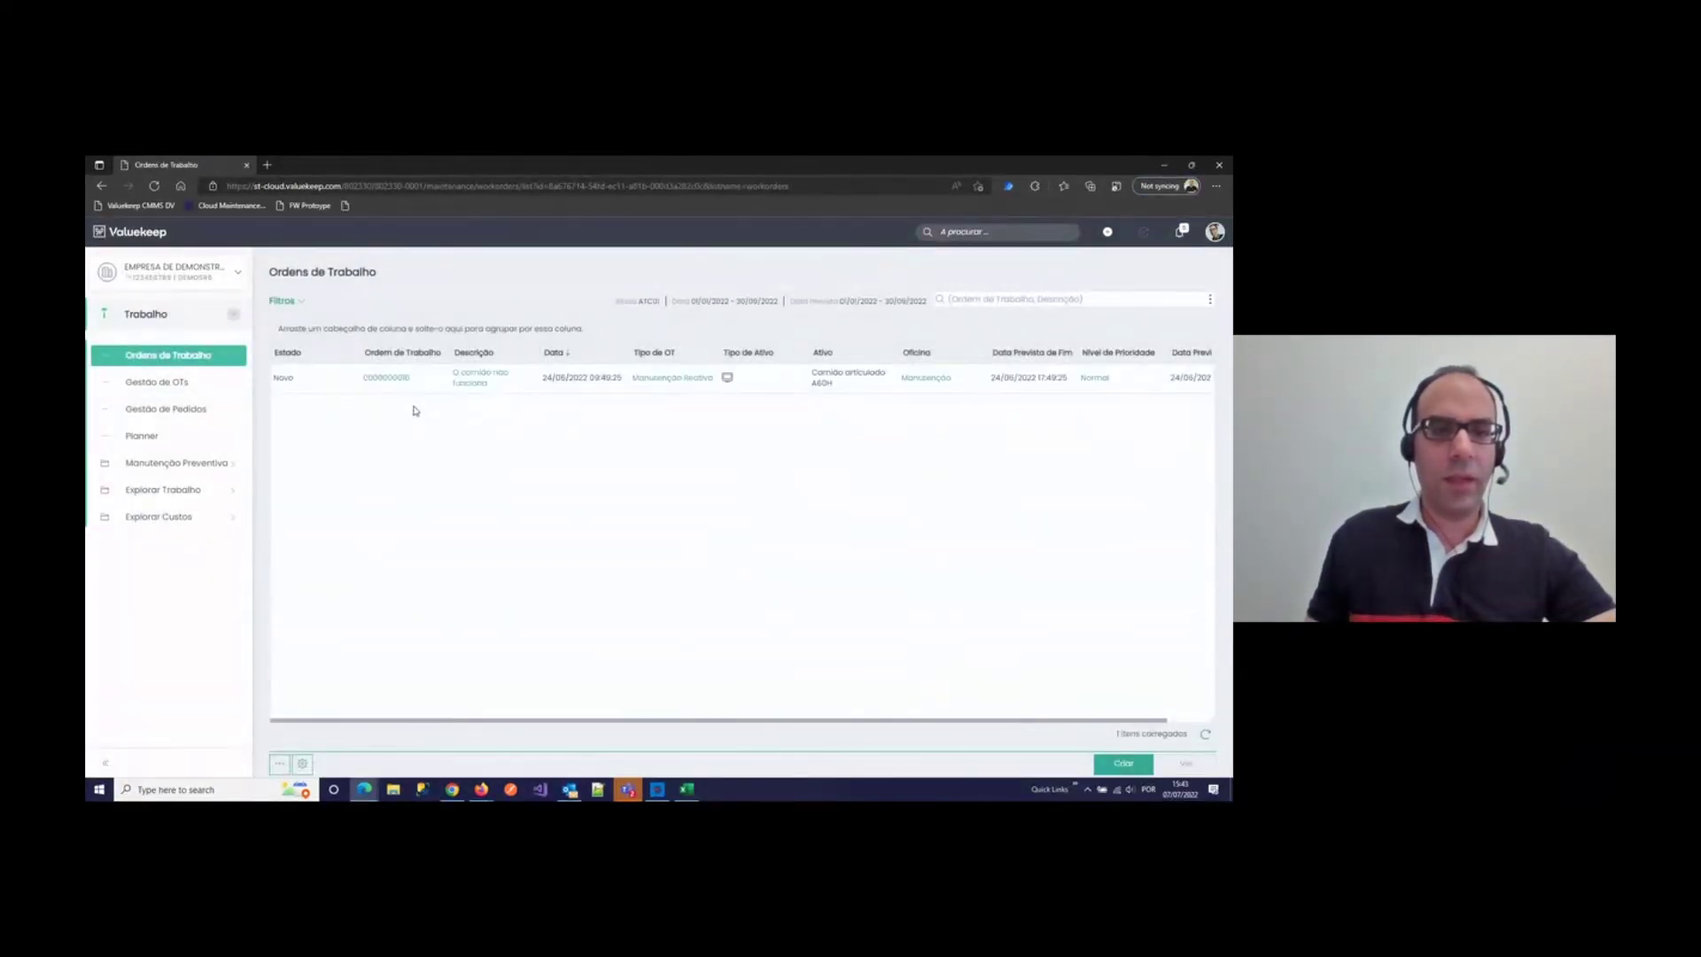
left_click(298, 302)
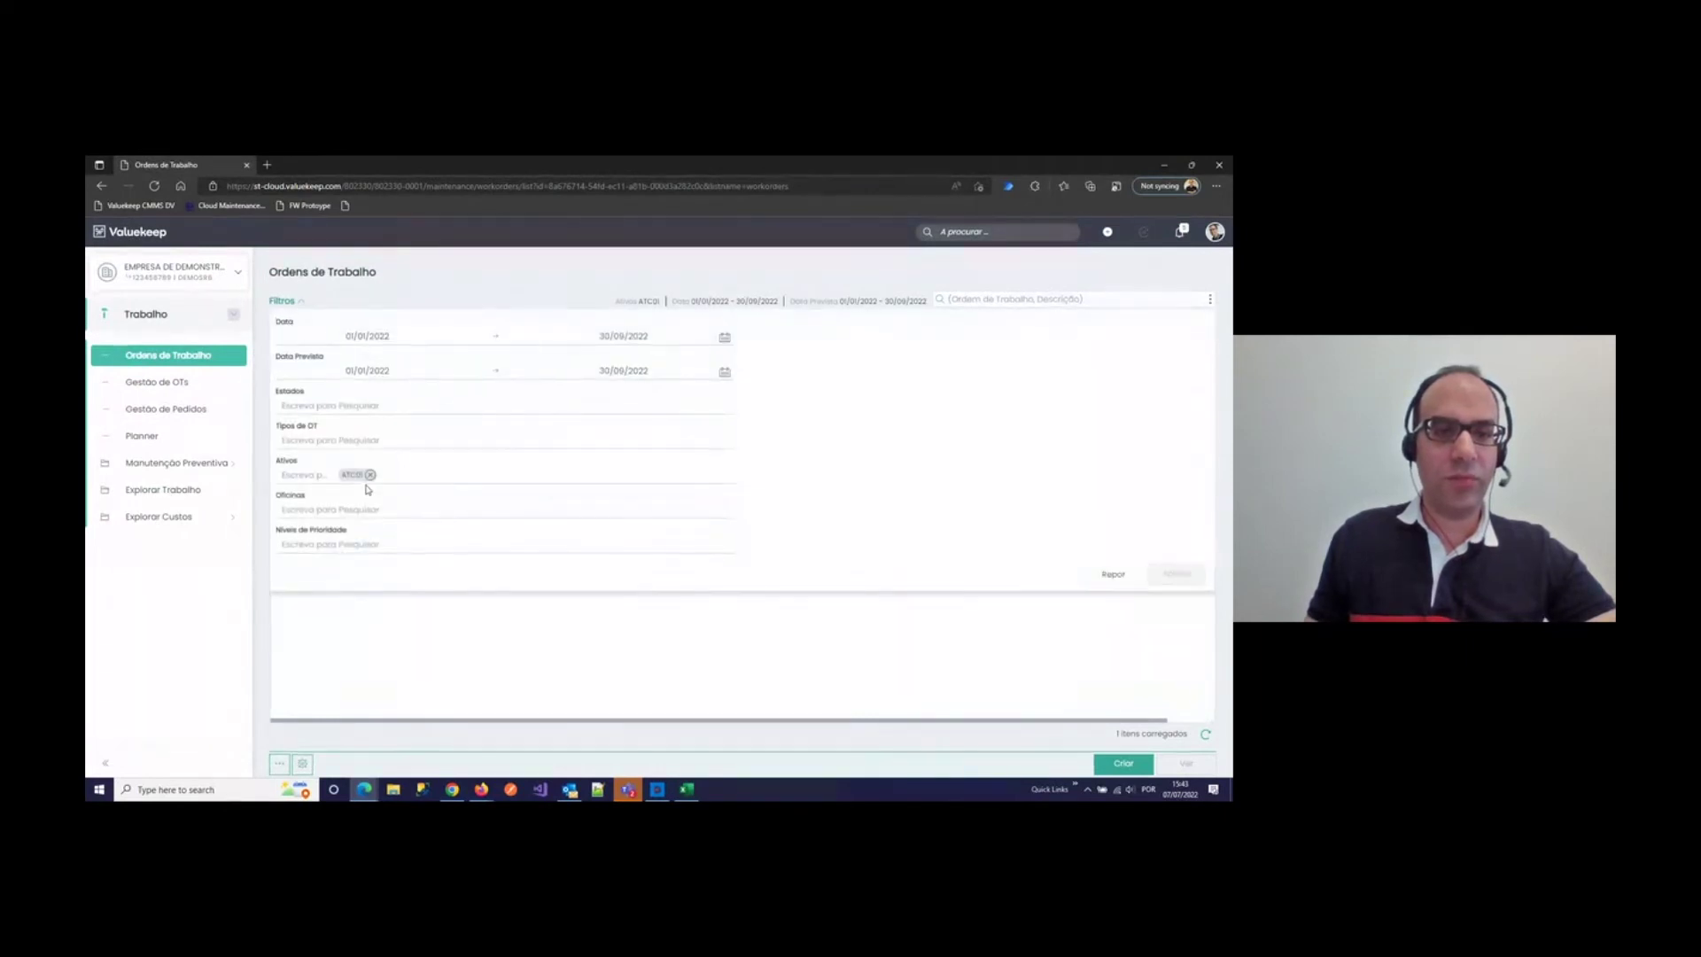
left_click(370, 474)
left_click(1176, 574)
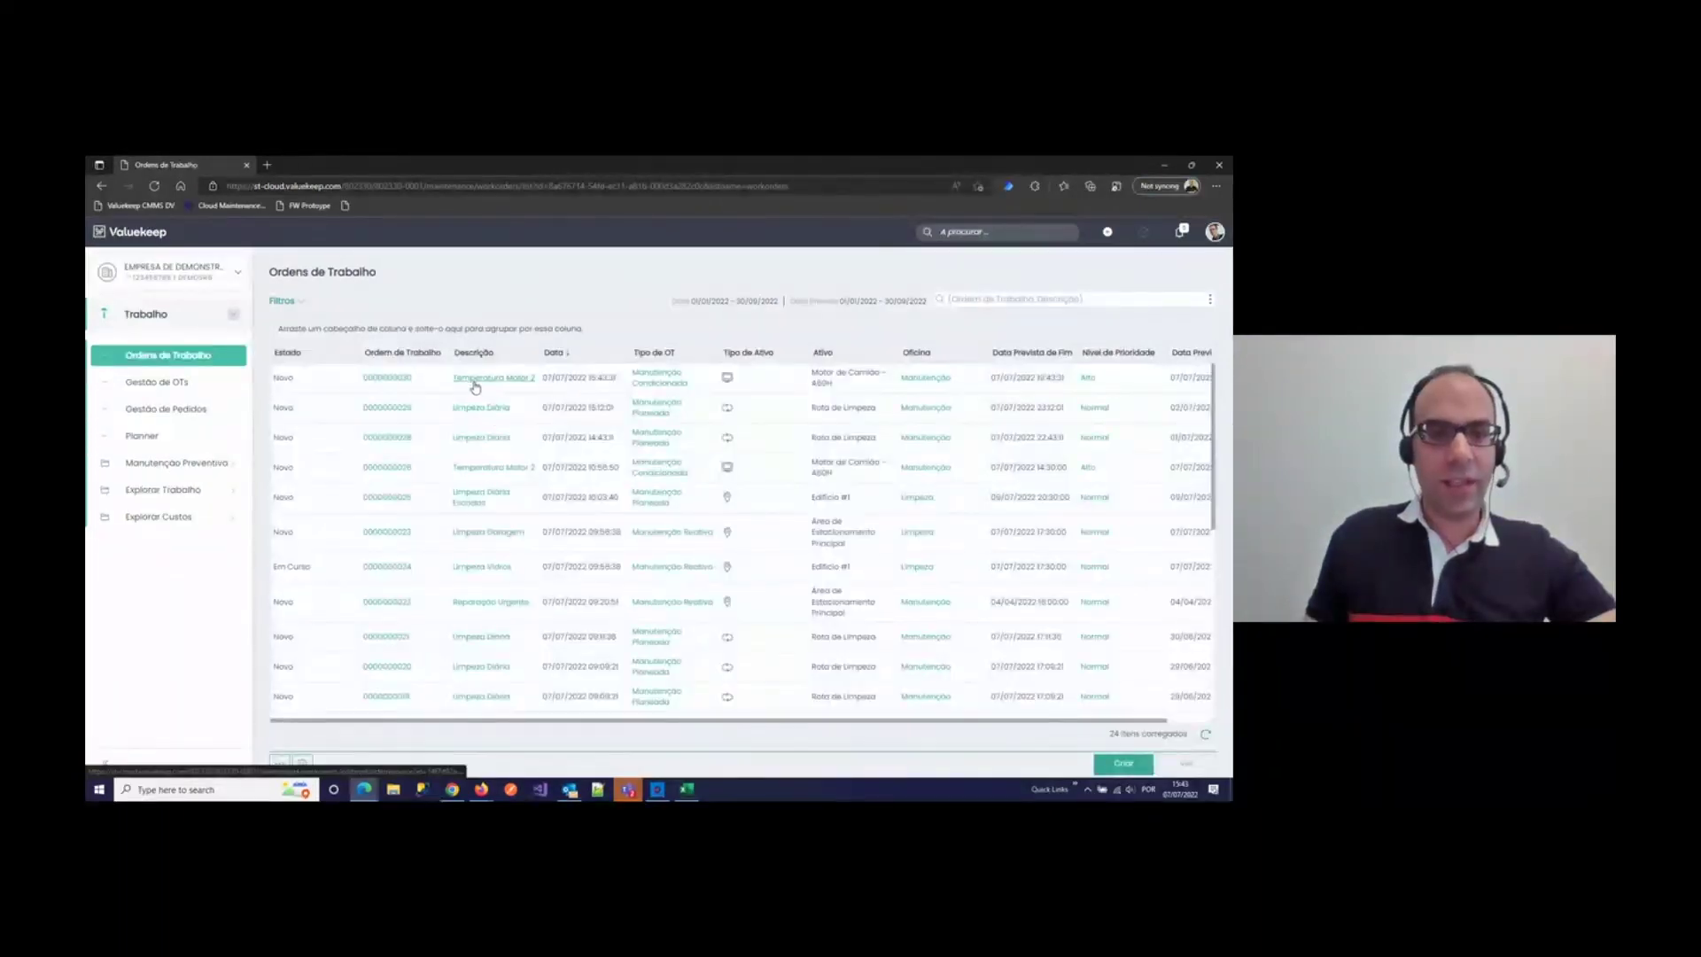
Step: Open the newest Temperatura Motor 2 work order and read its scheduled work and Observações
left_click(401, 379)
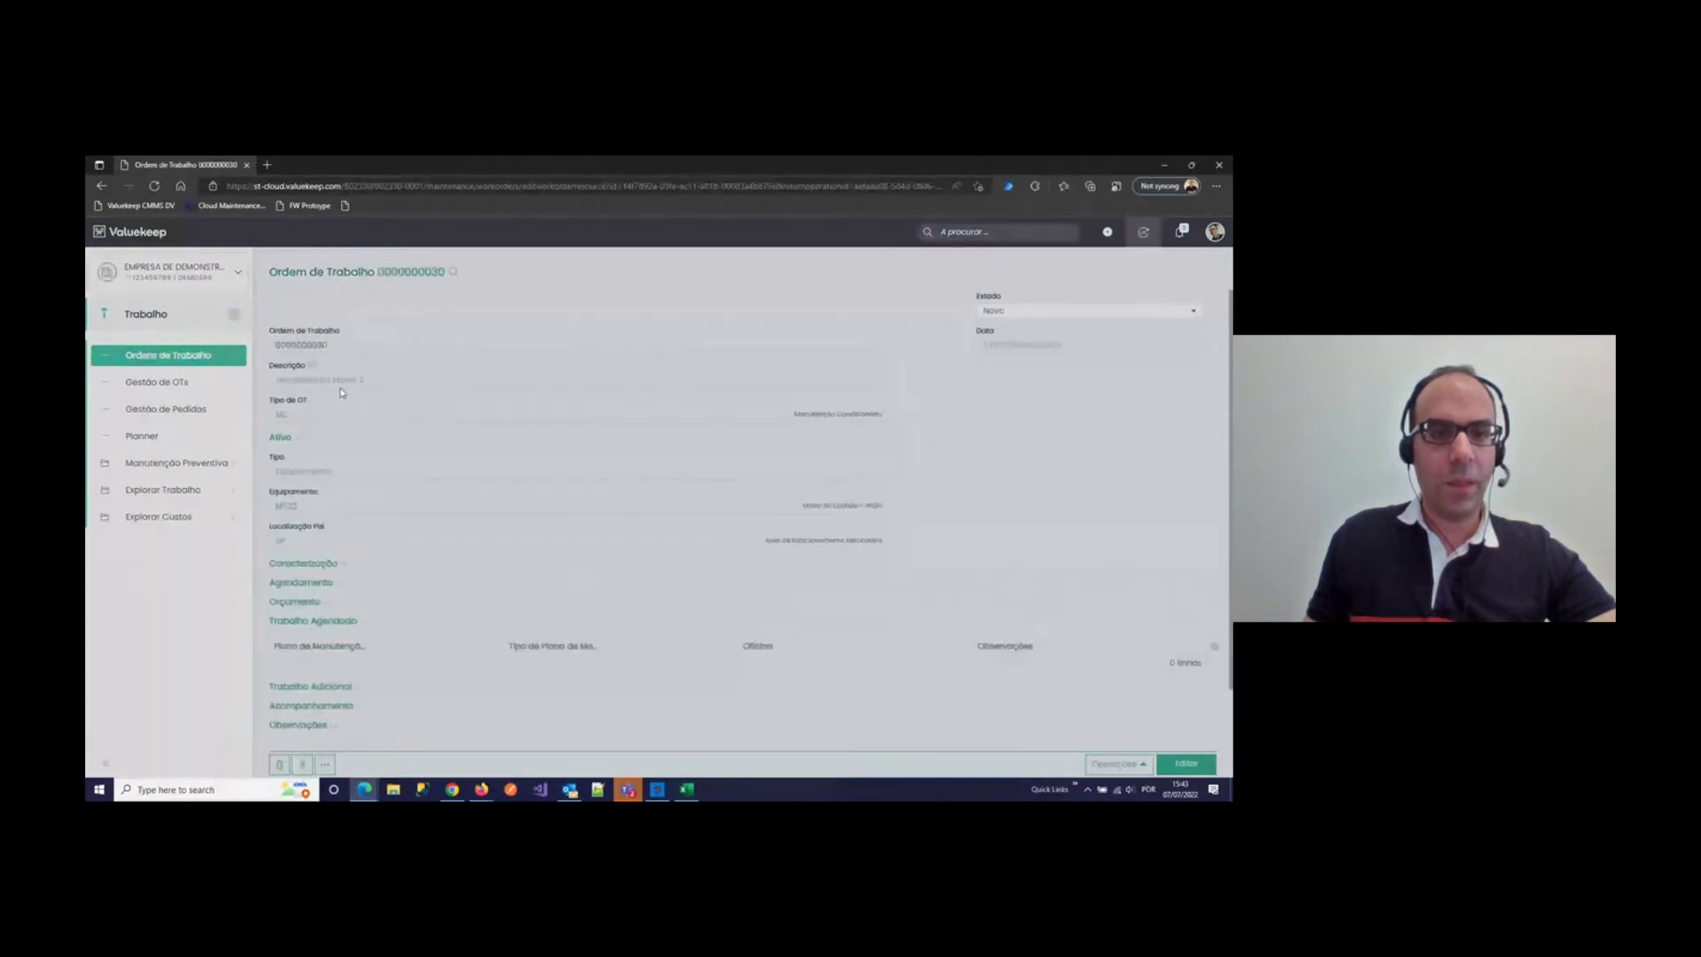
scroll(311, 614, "down", 2)
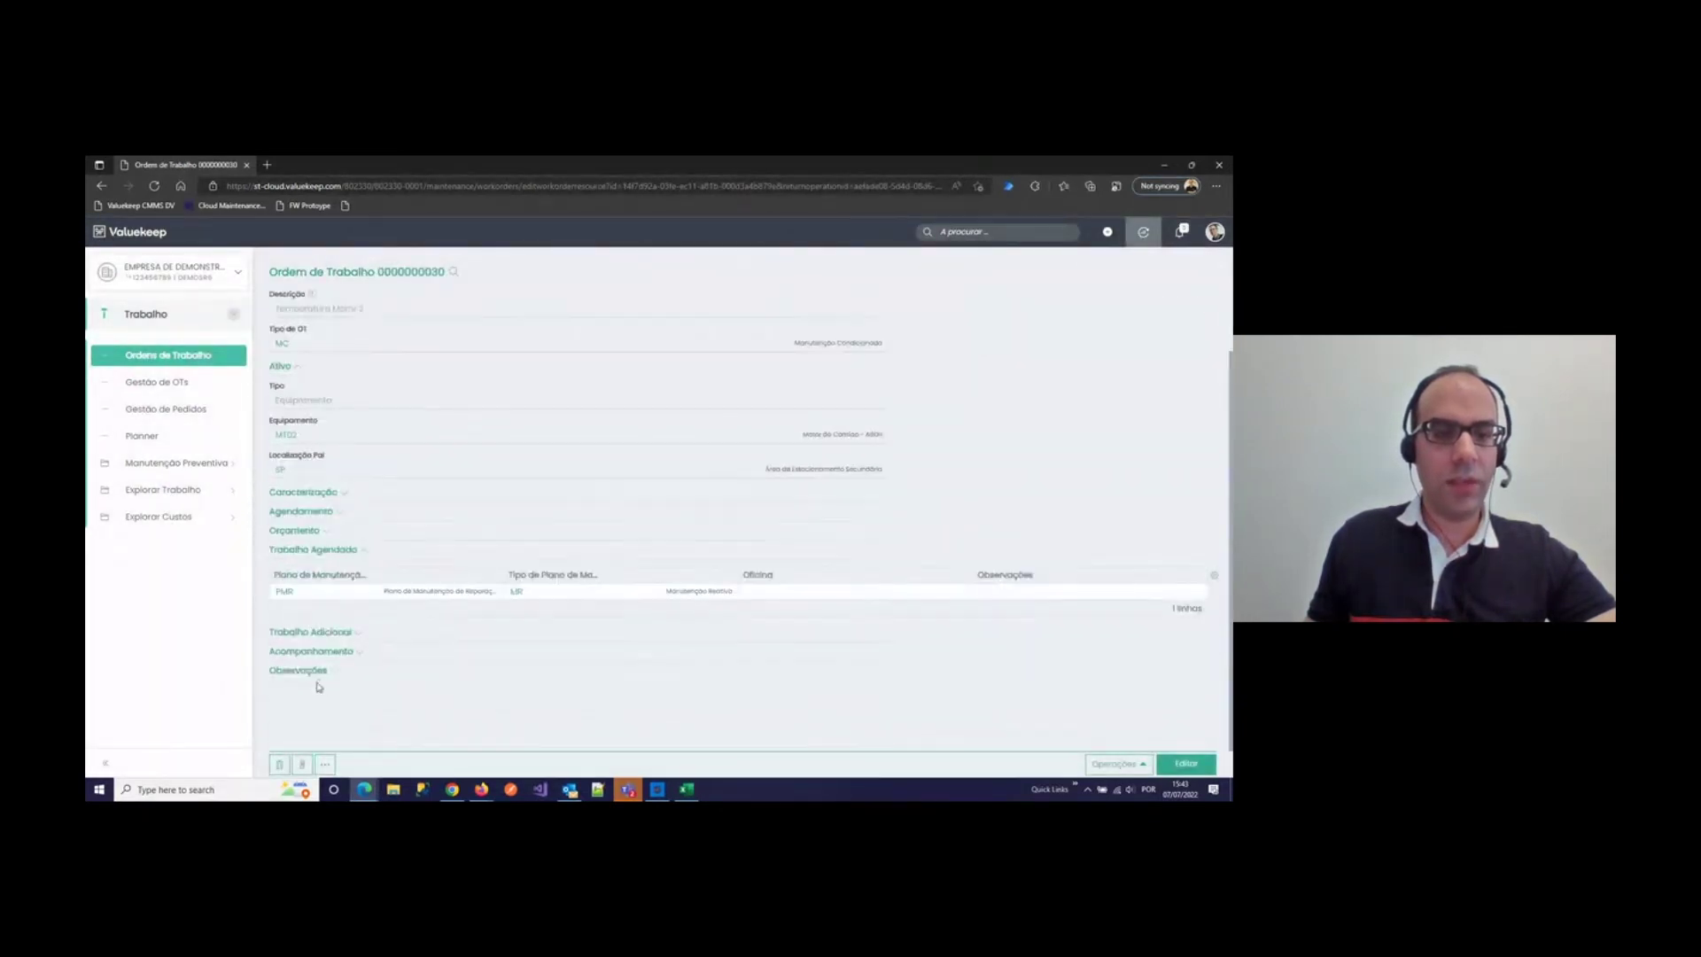
left_click(318, 675)
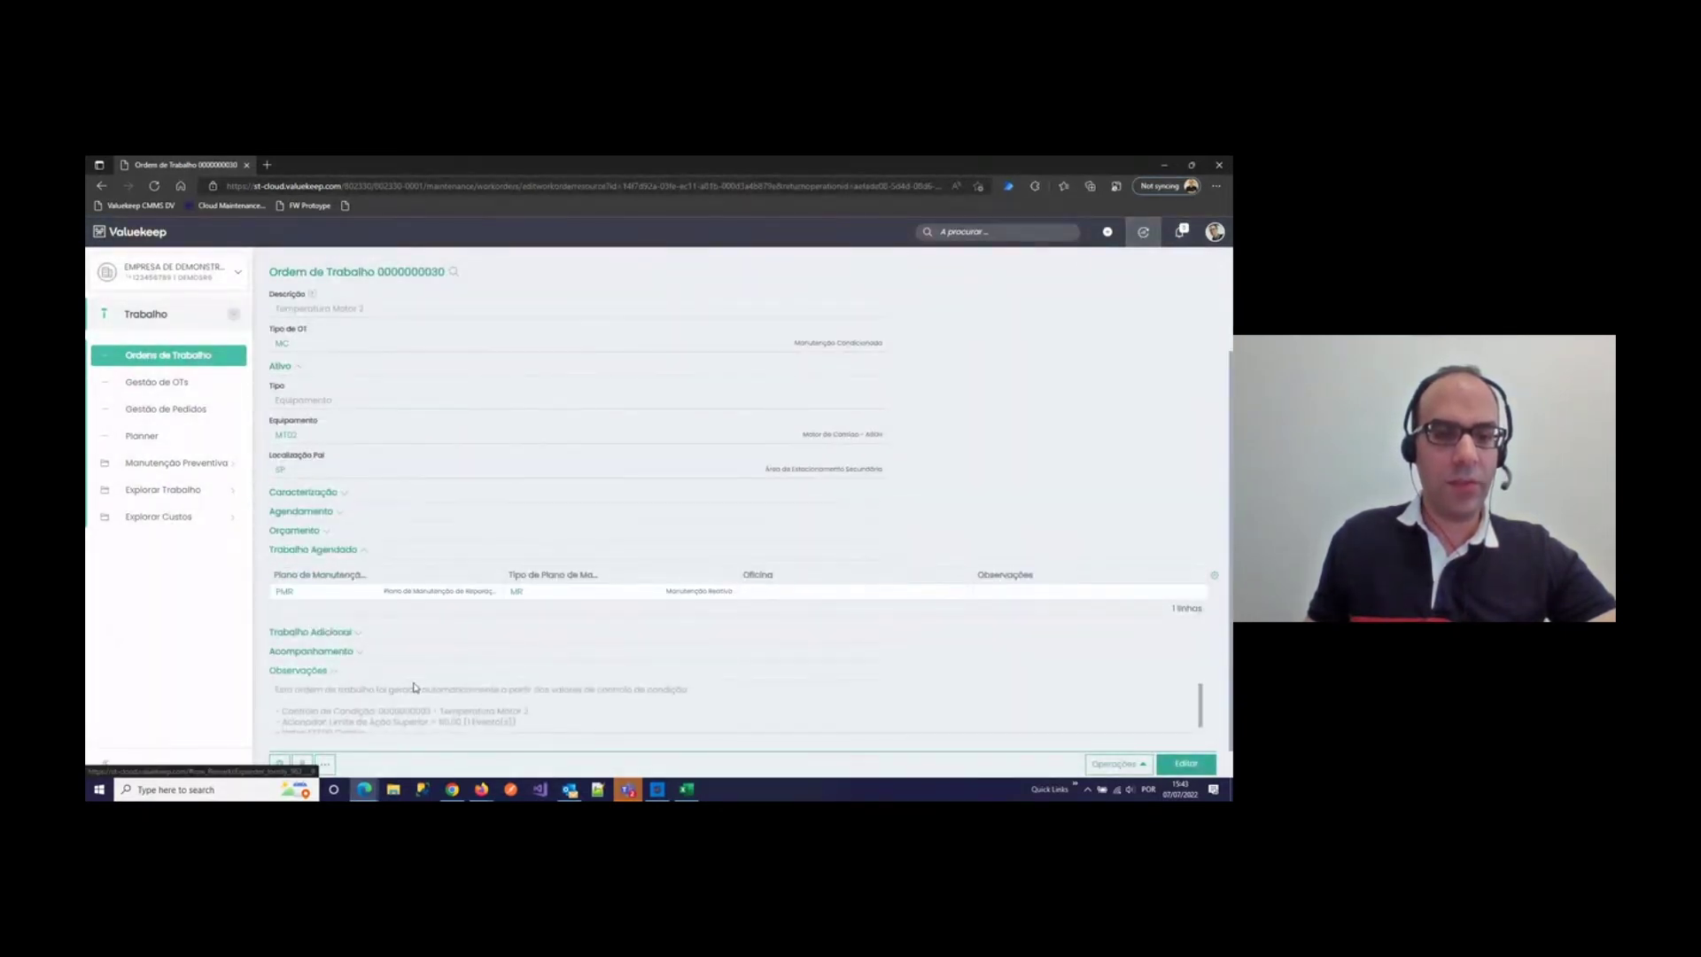
scroll(417, 689, "down", 1)
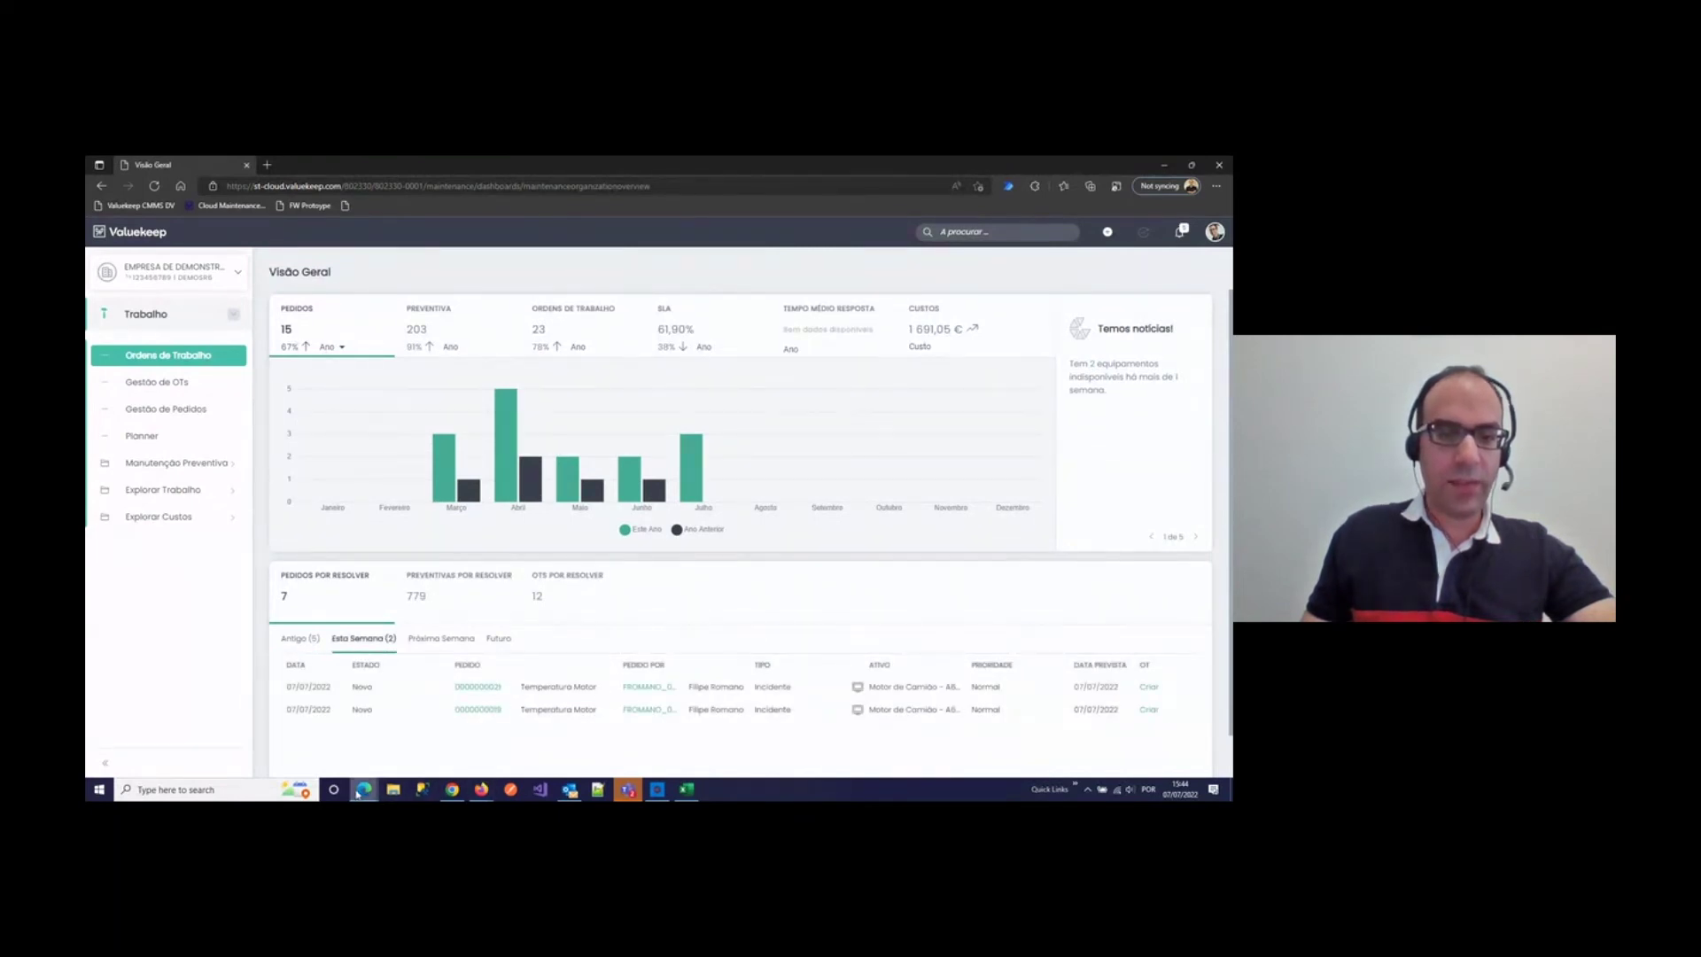
Step: Switch to the Zoho ShowTime session window
mouse_move(377, 789)
left_click(381, 740)
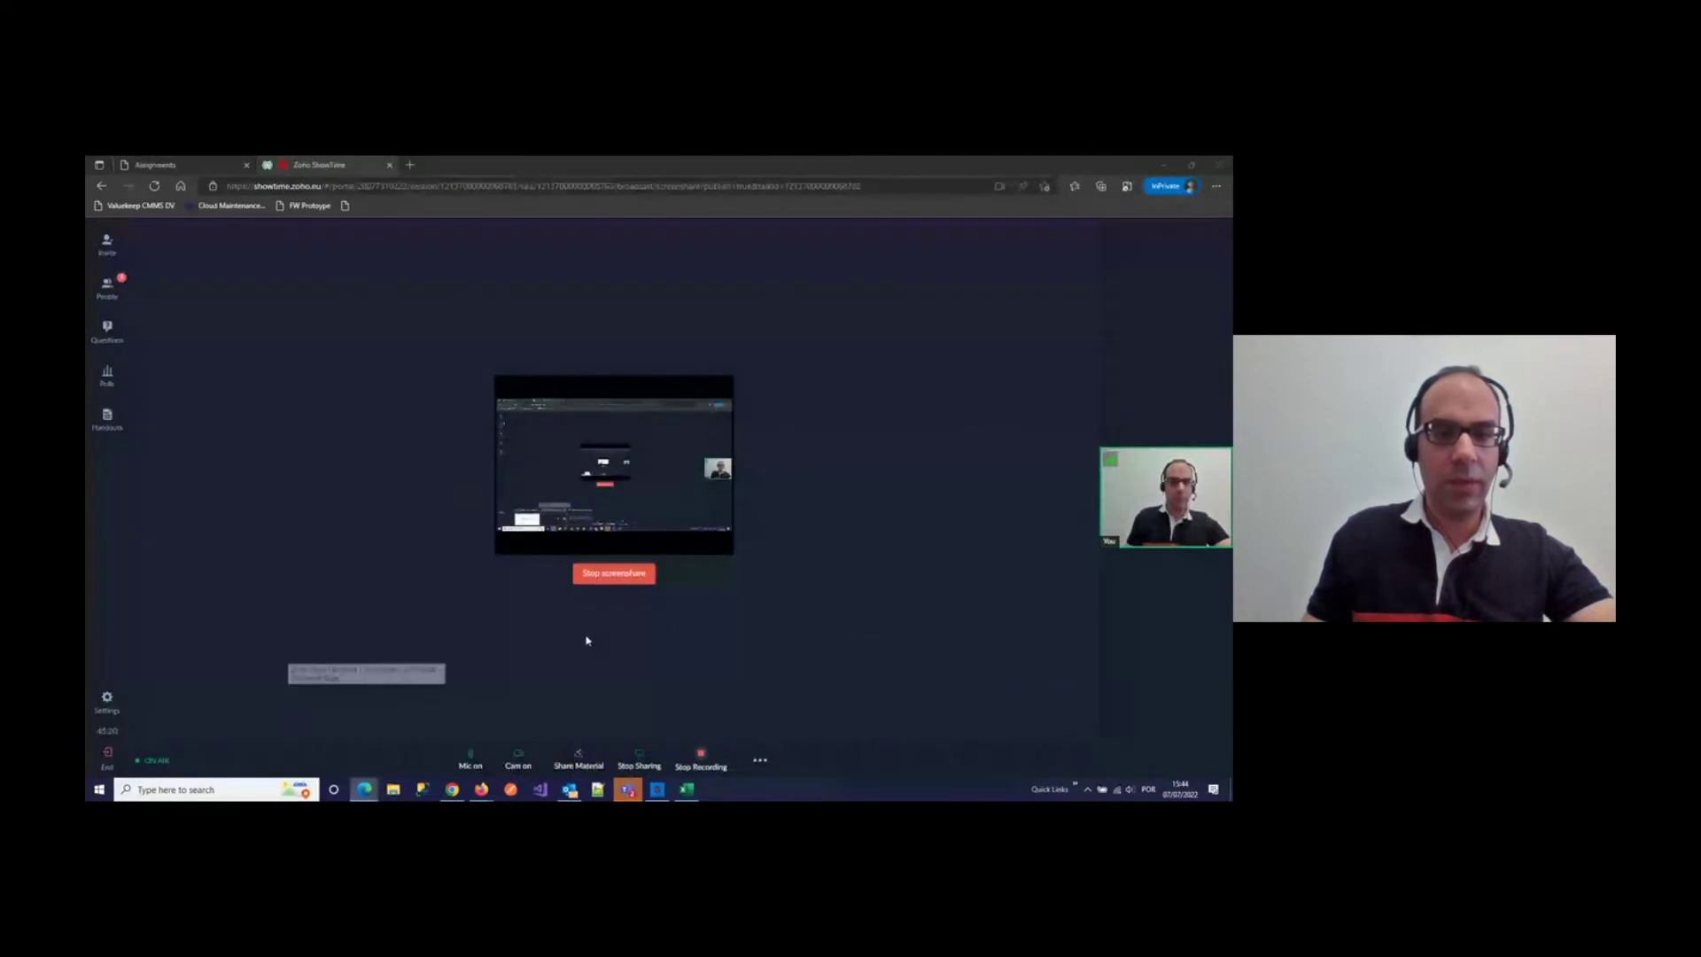
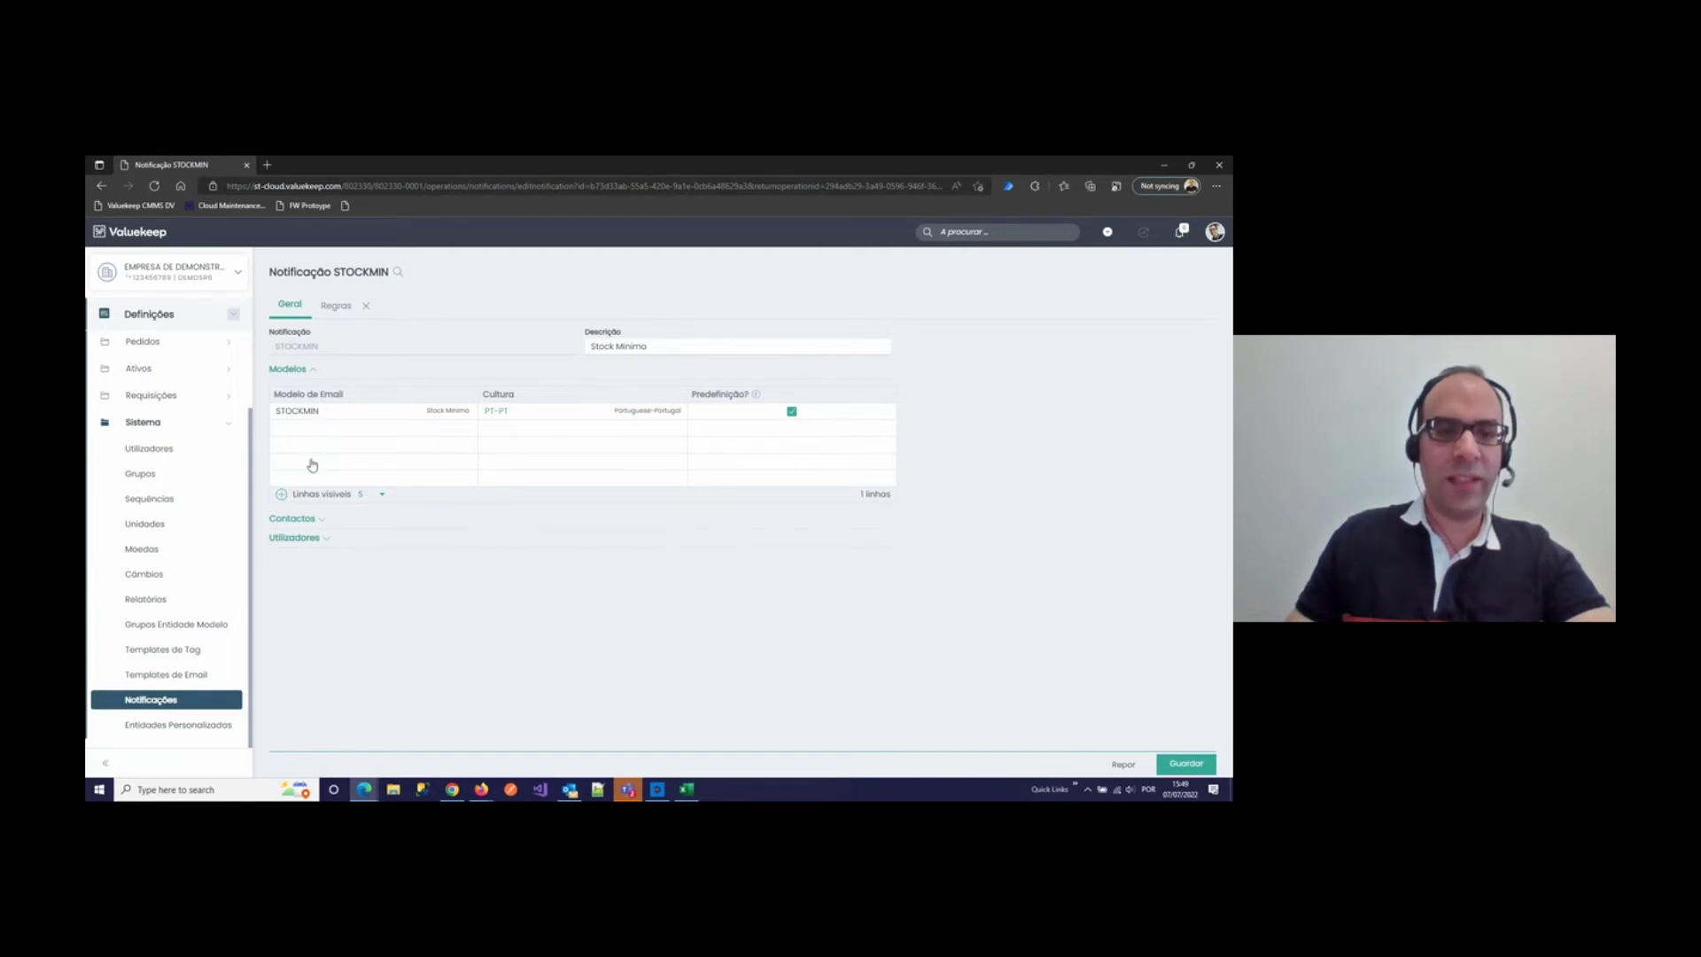
Step: Examine the STOCKMIN notification's assigned users, its rule and its additional recipient options
left_click(310, 540)
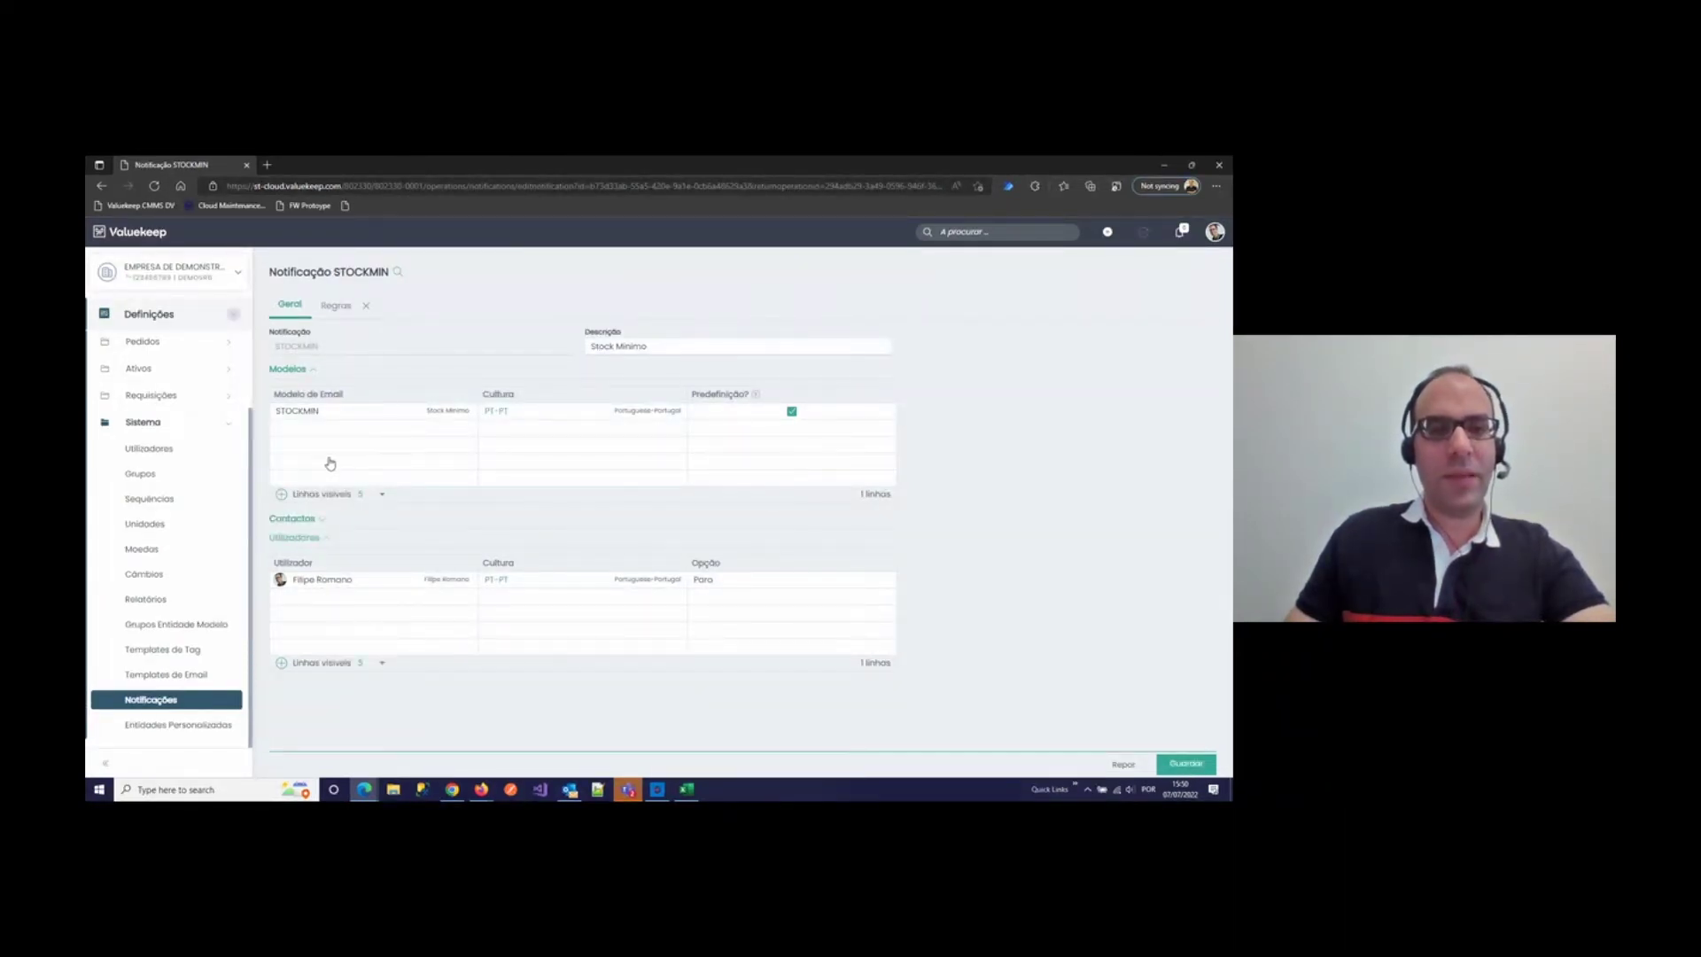
left_click(336, 306)
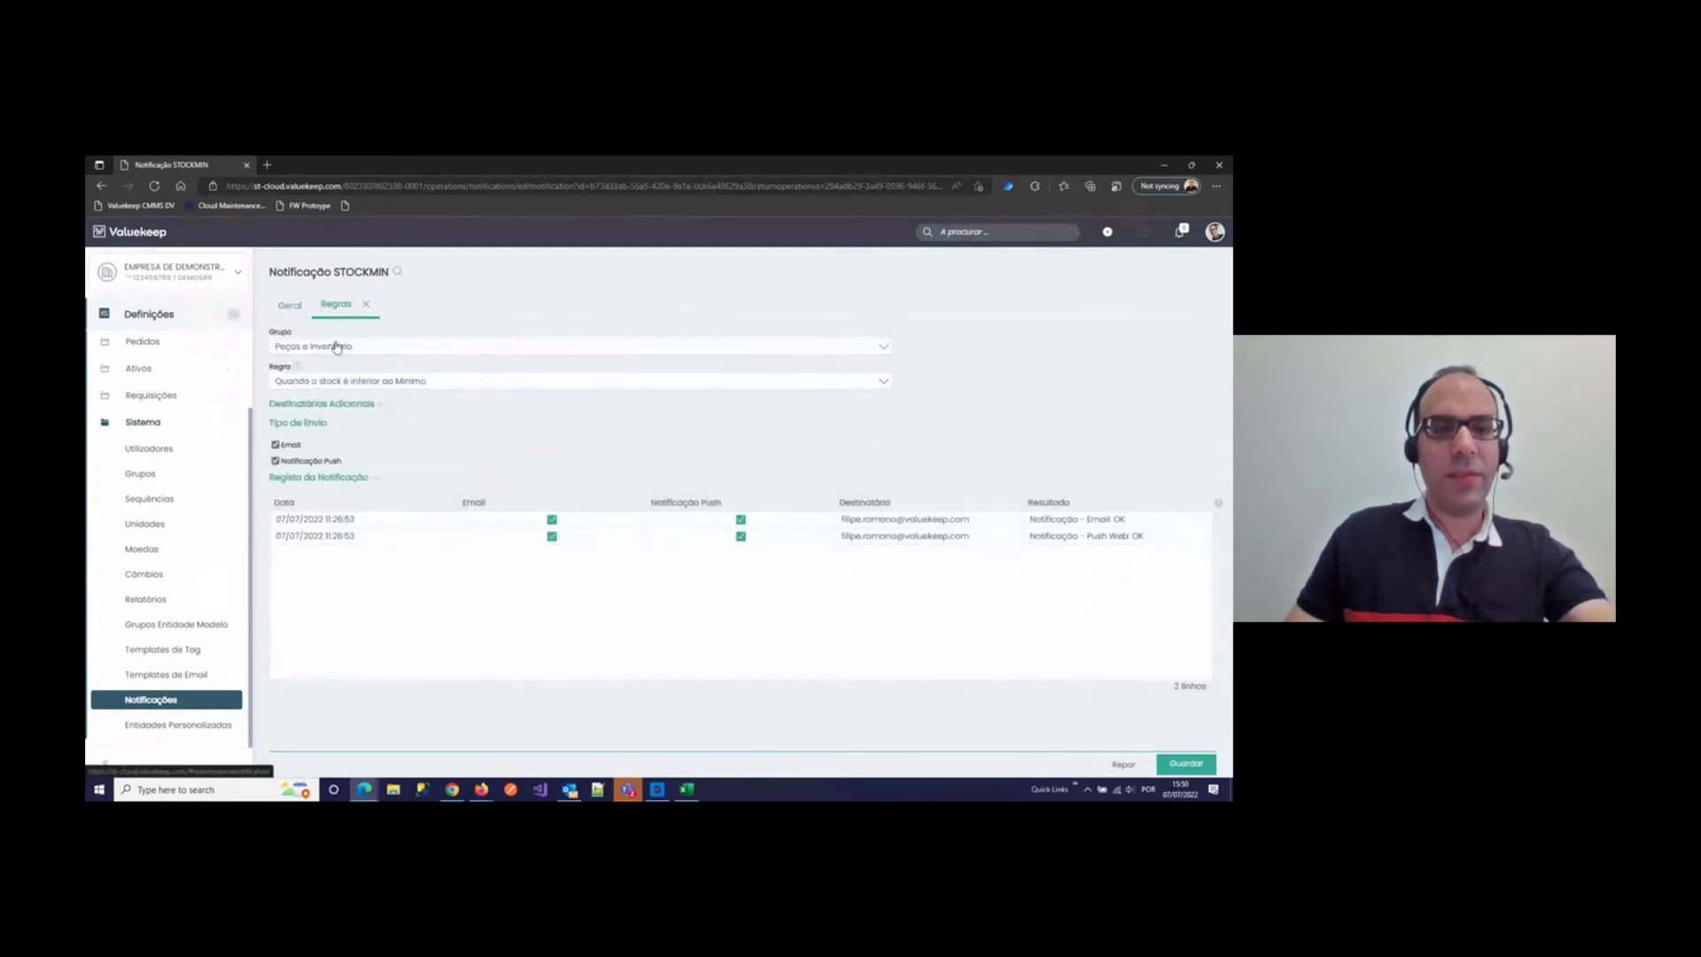
left_click(323, 407)
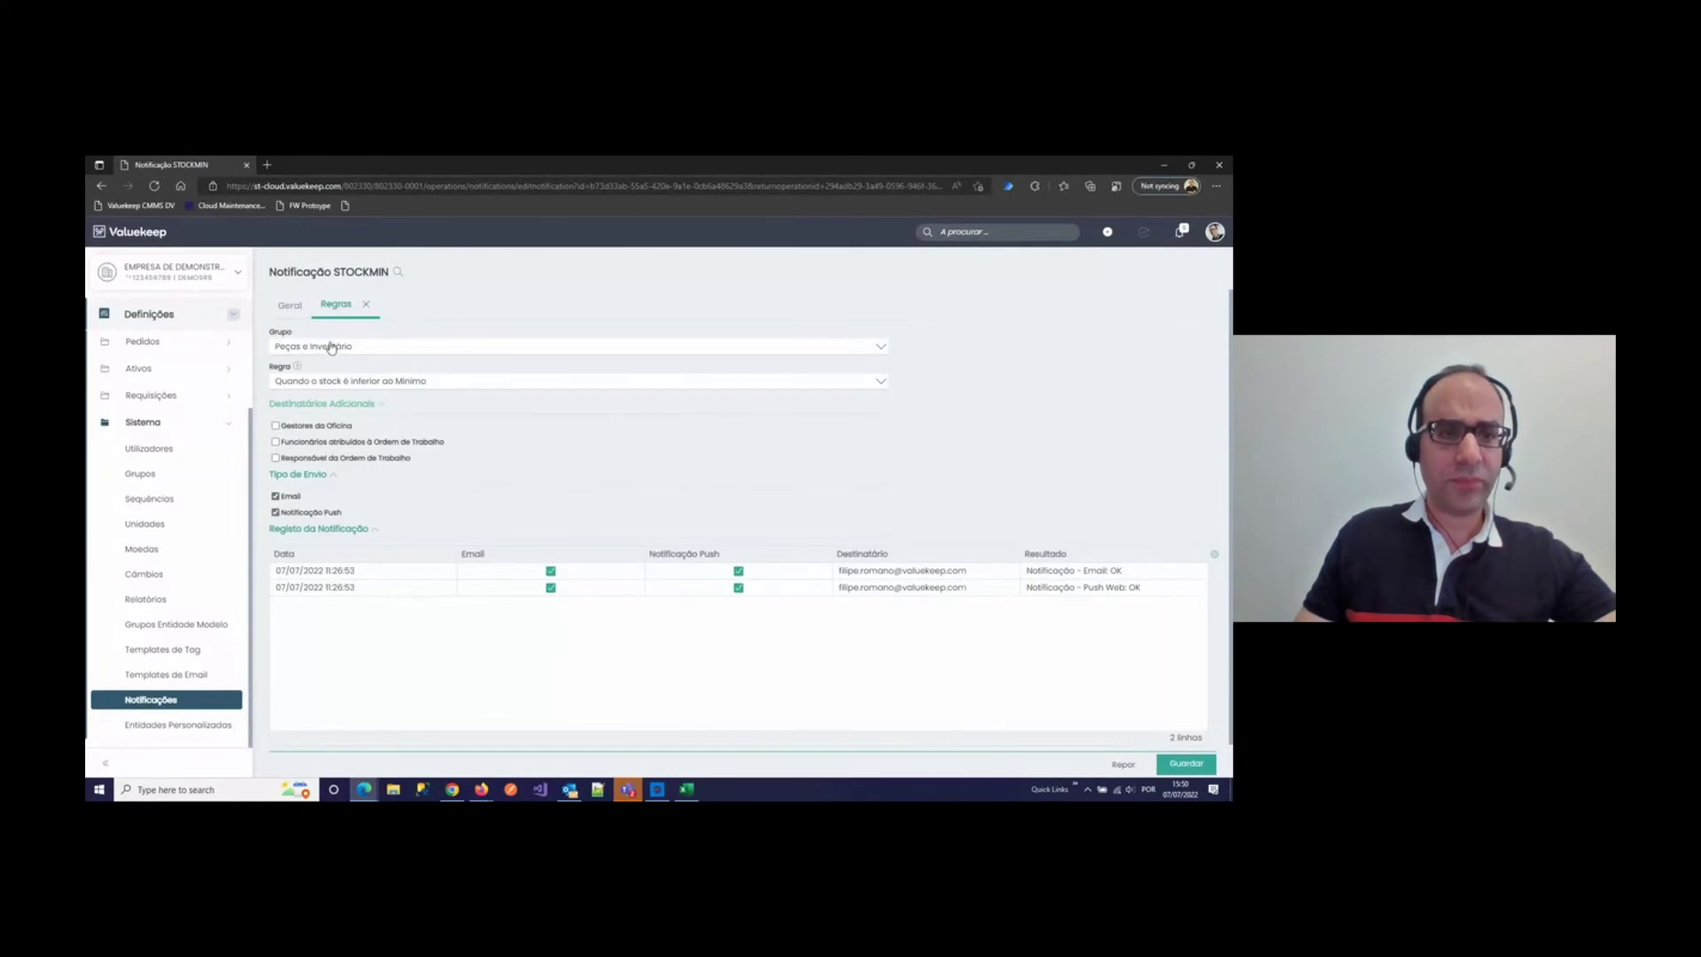
Step: Review the rule groups available for the STOCKMIN notification, keep Peças e Inventário, and return to Visão Geral
left_click(328, 350)
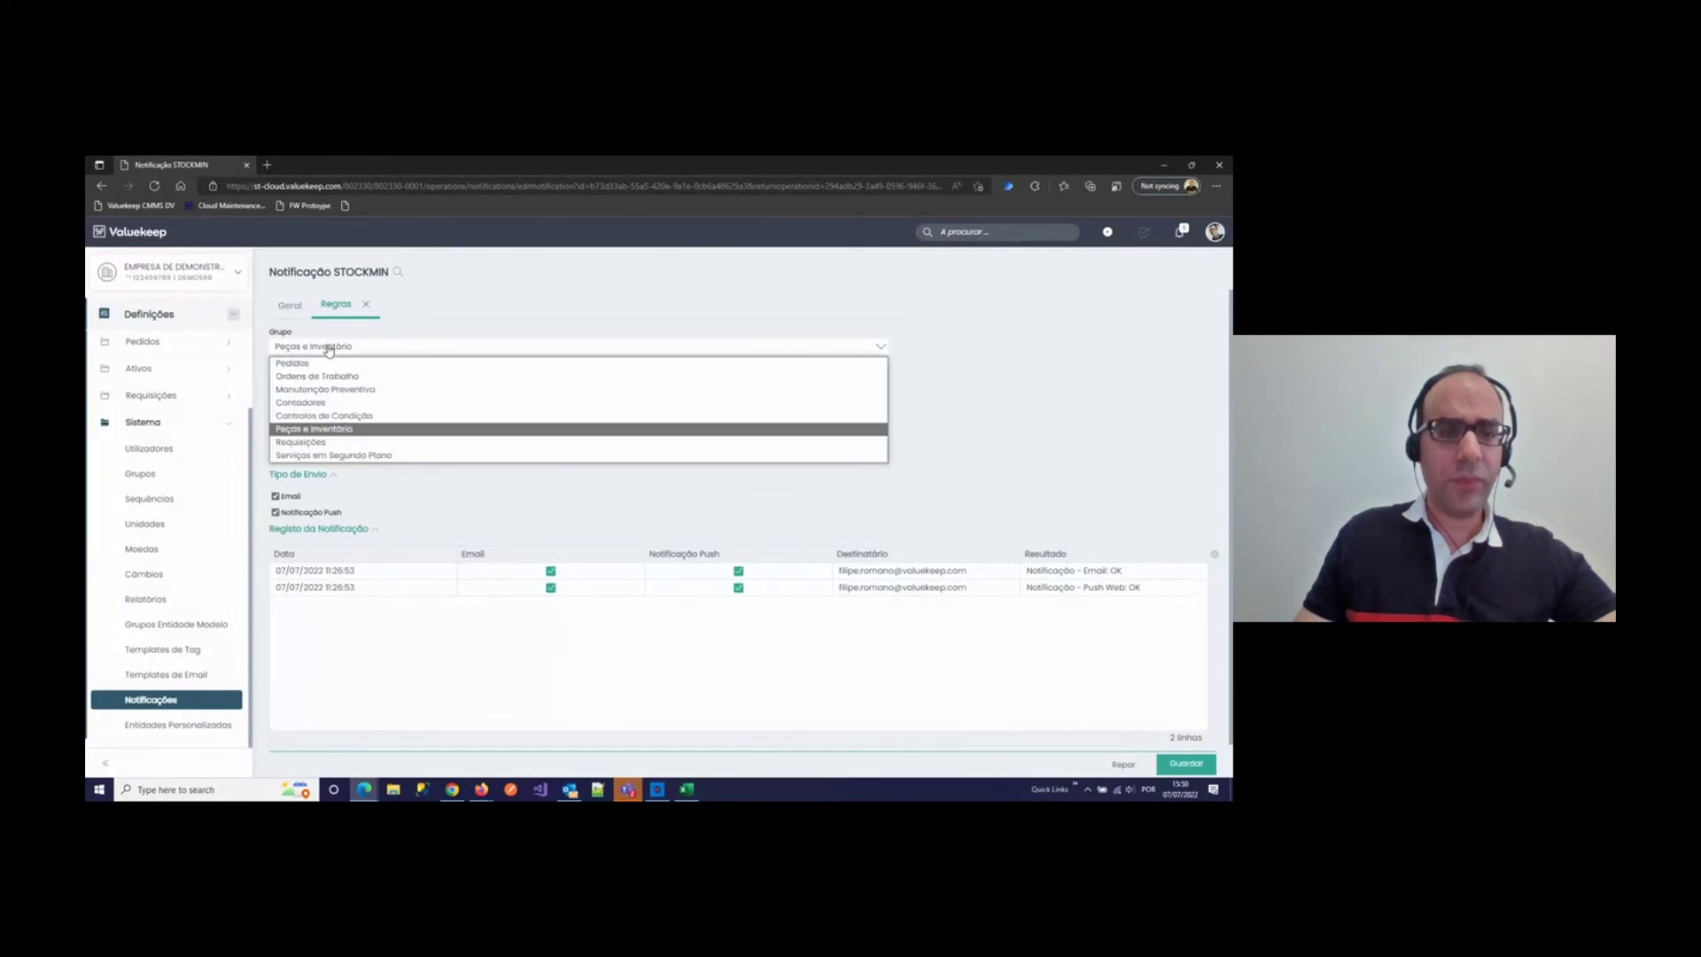
left_click(324, 430)
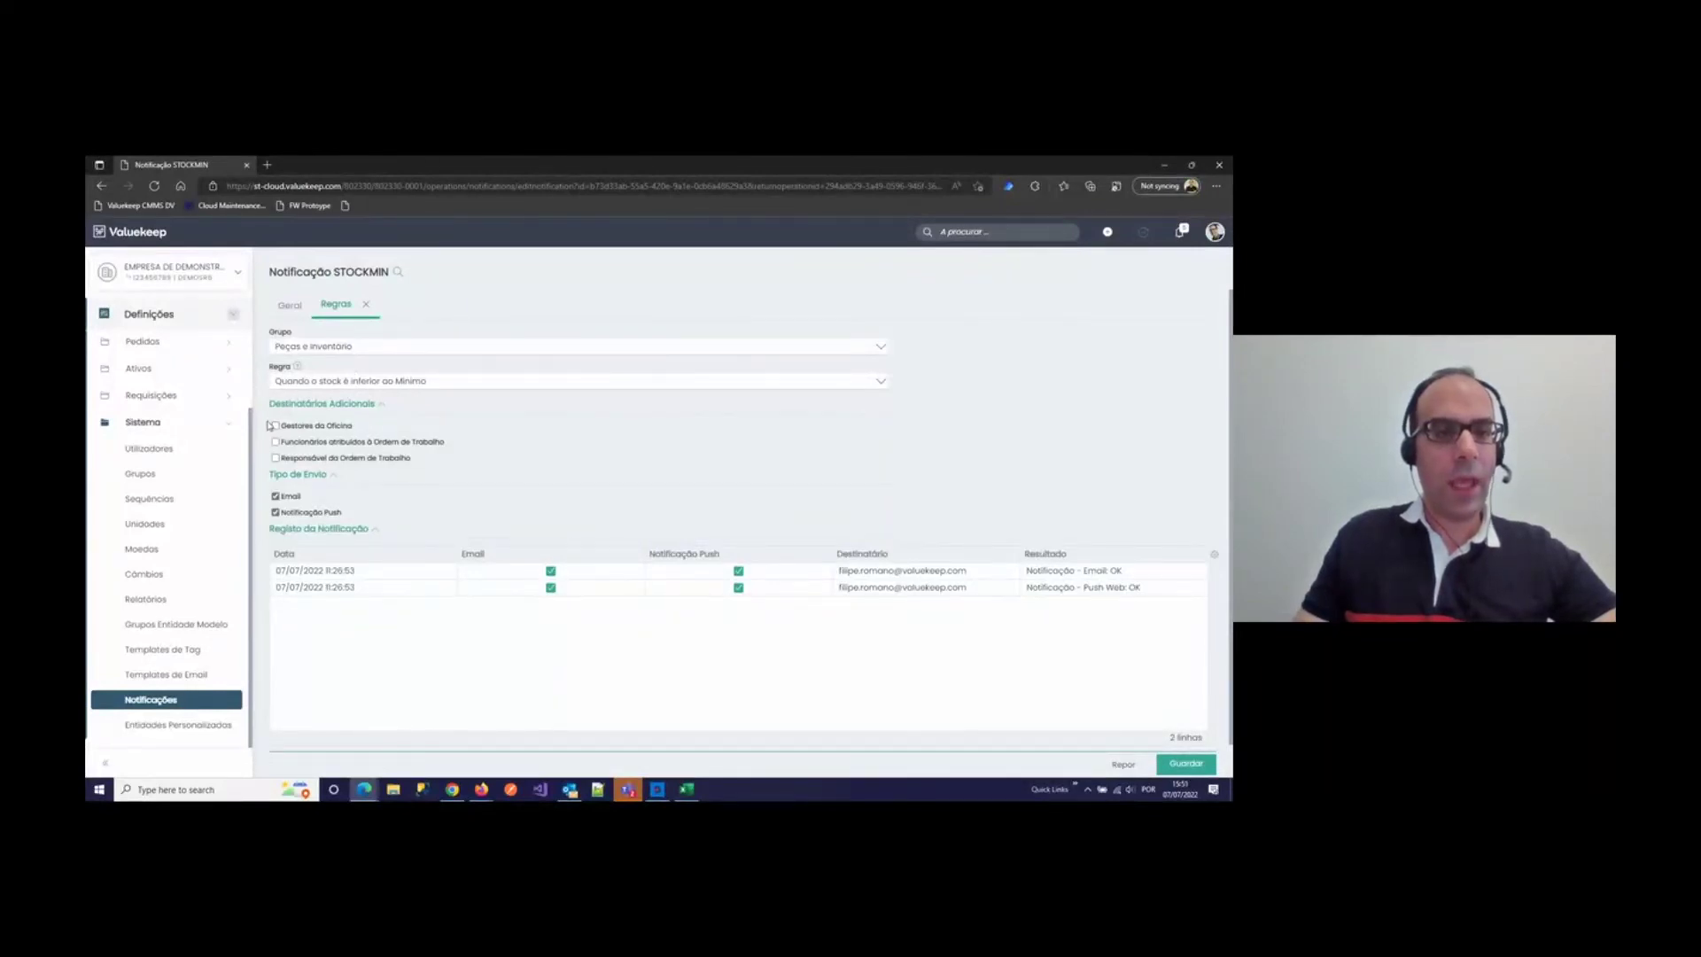
left_click(149, 237)
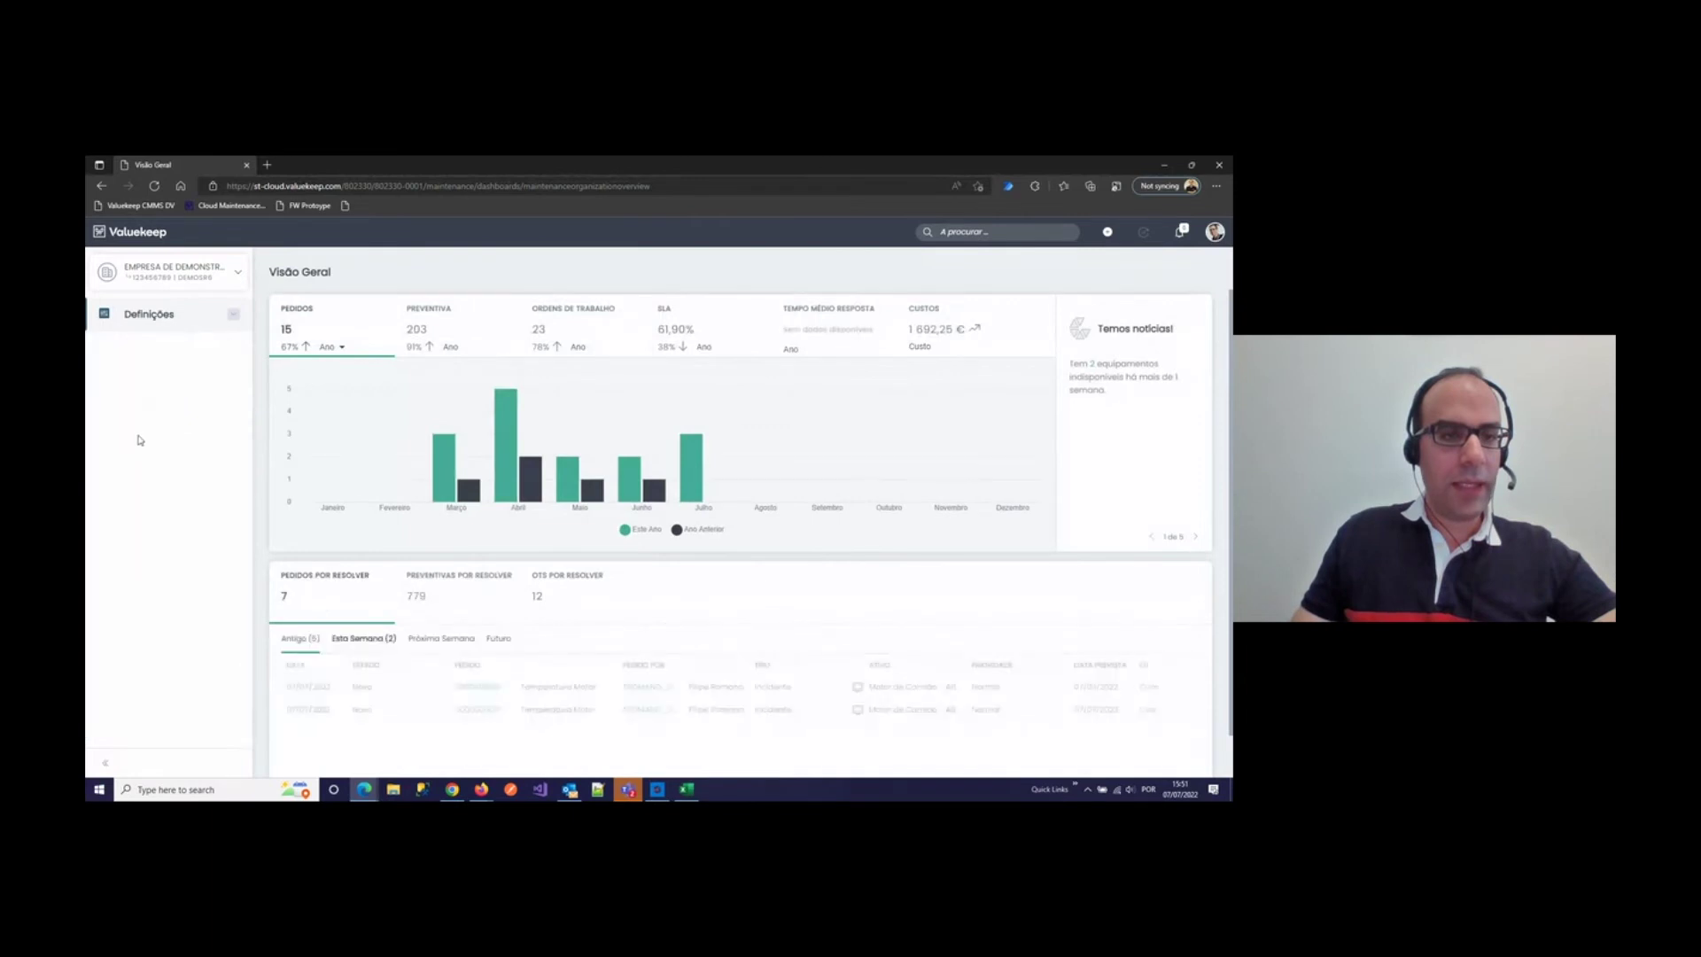
Step: Open part 0002 from Stock Peças under Peças e Inventário and check its minimum stock on the inventory page
left_click(148, 482)
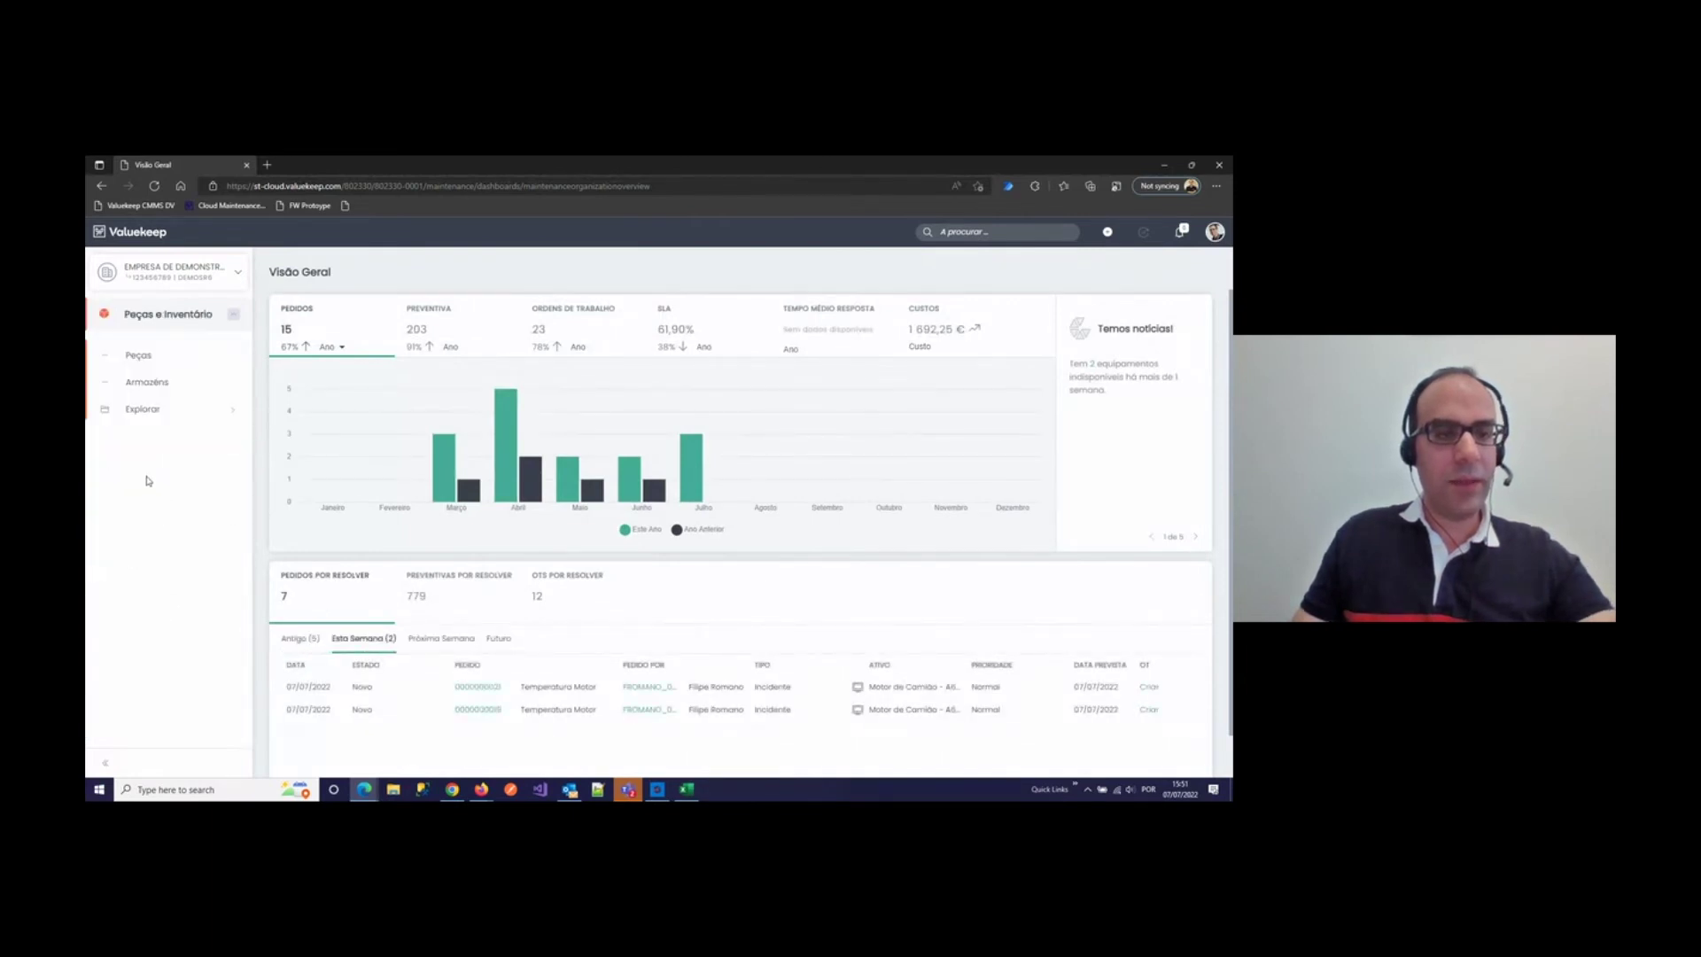
left_click(152, 412)
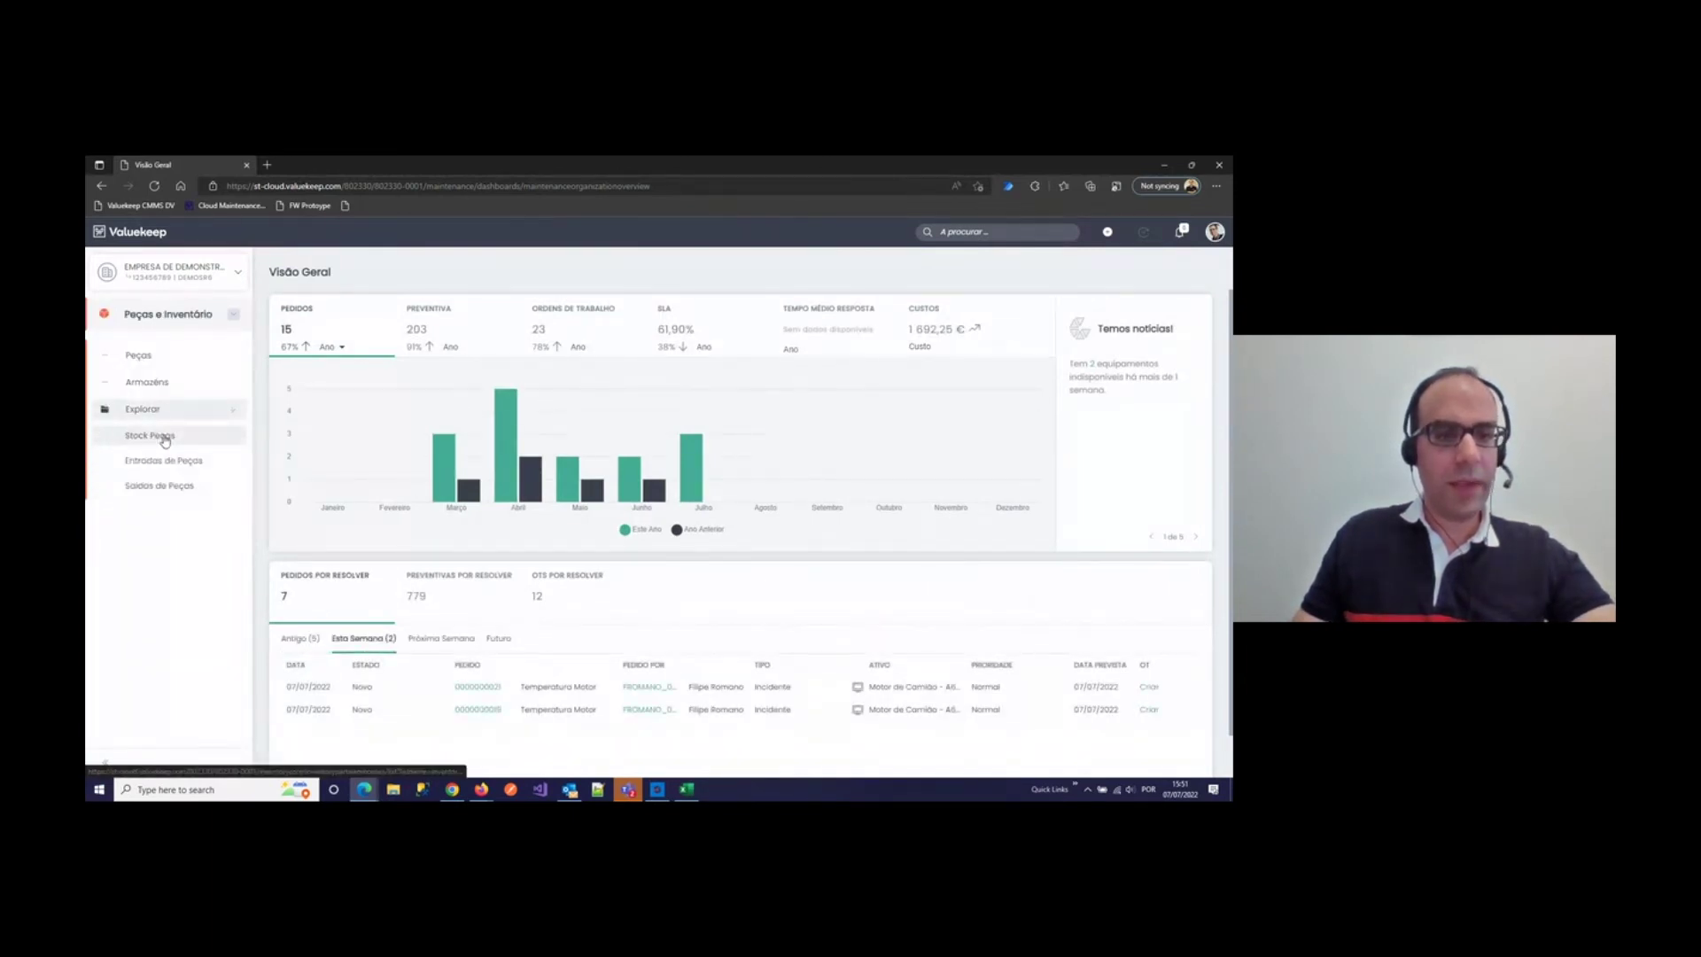
left_click(164, 437)
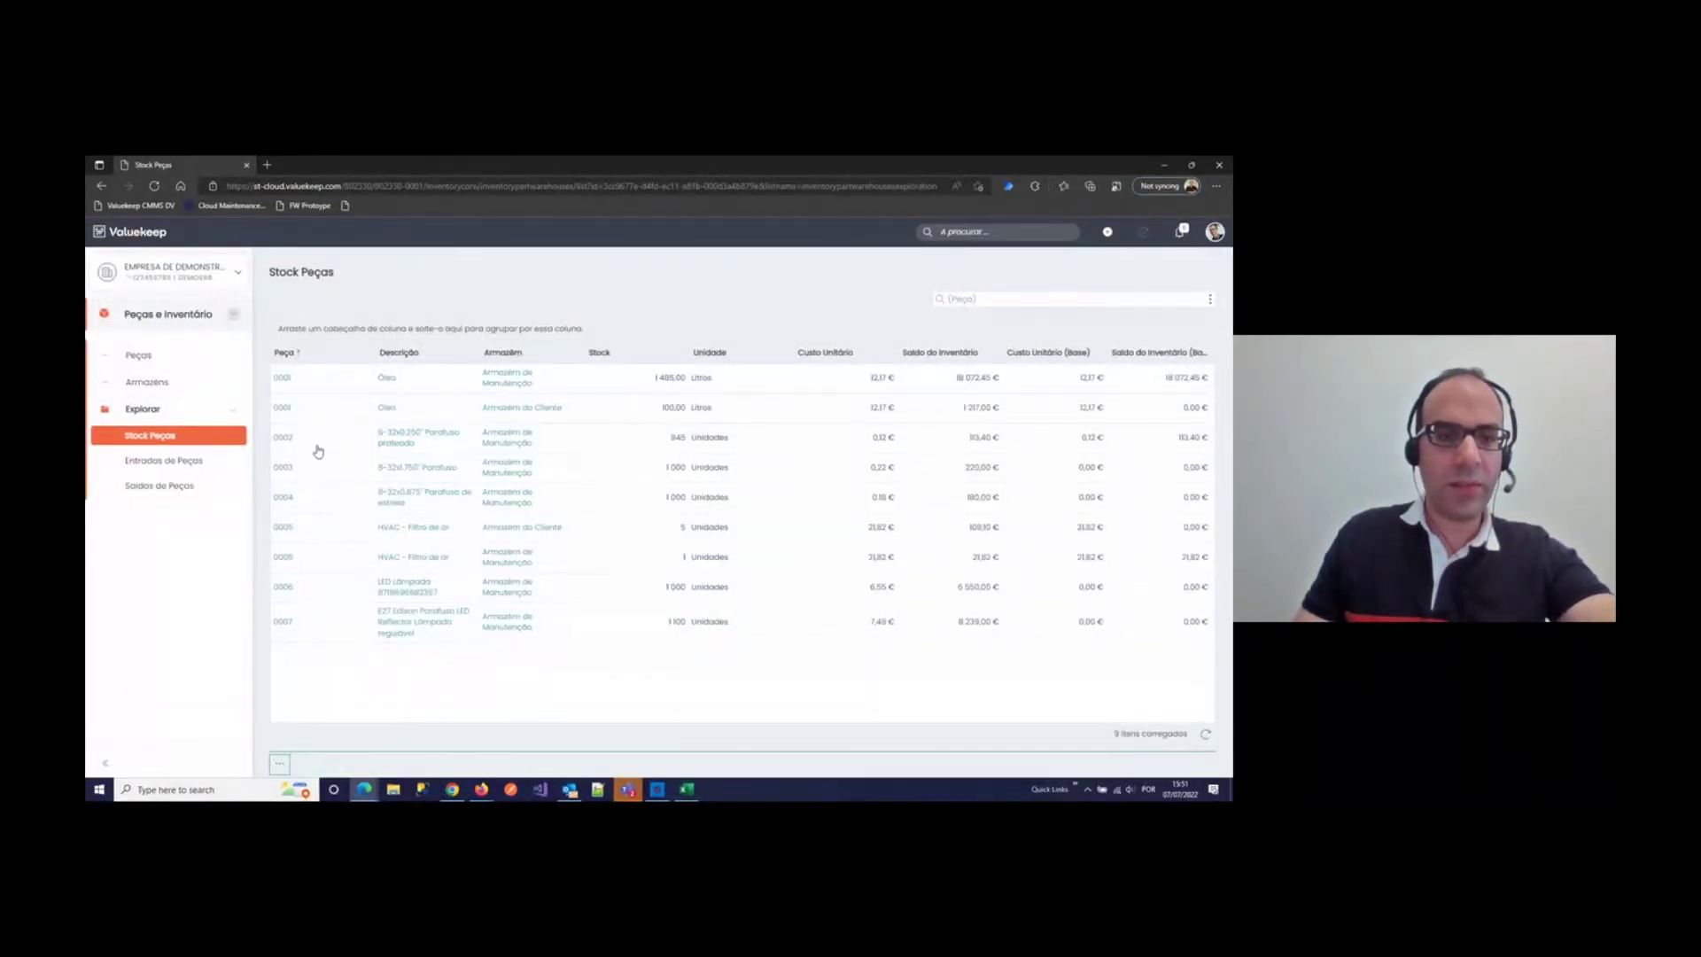
left_click(285, 443)
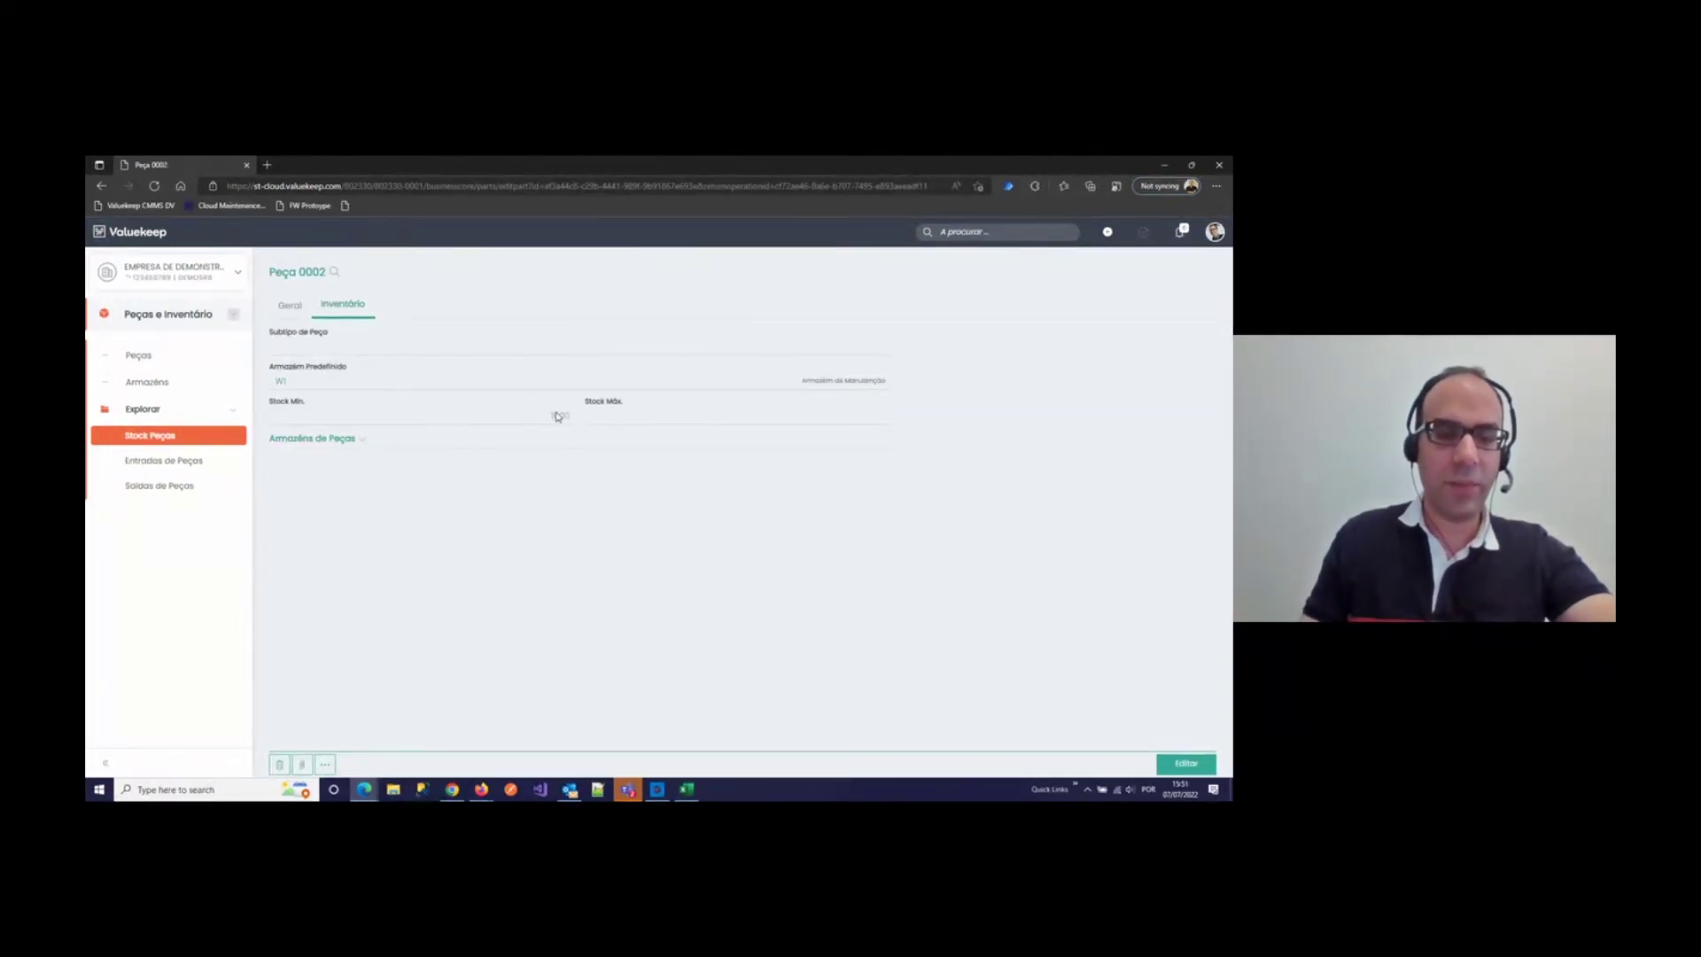
Step: Open the older Temperatura Motor 2 work order from Ordens de Trabalho under Trabalho
left_click(172, 321)
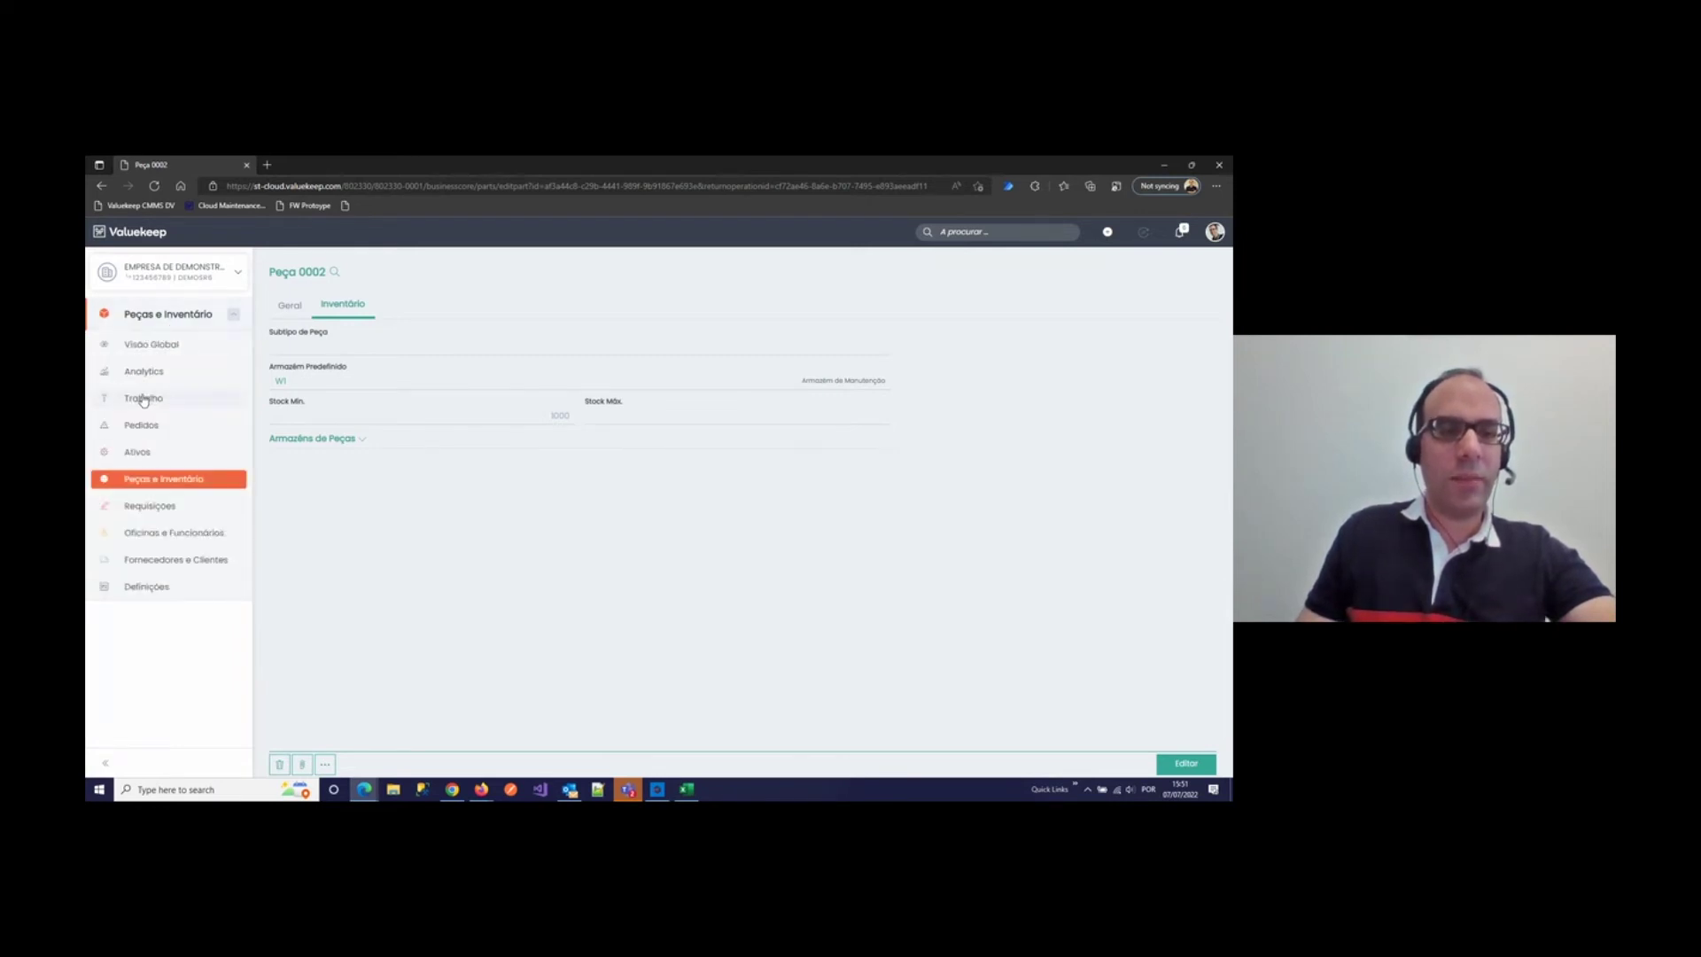
left_click(143, 400)
left_click(191, 358)
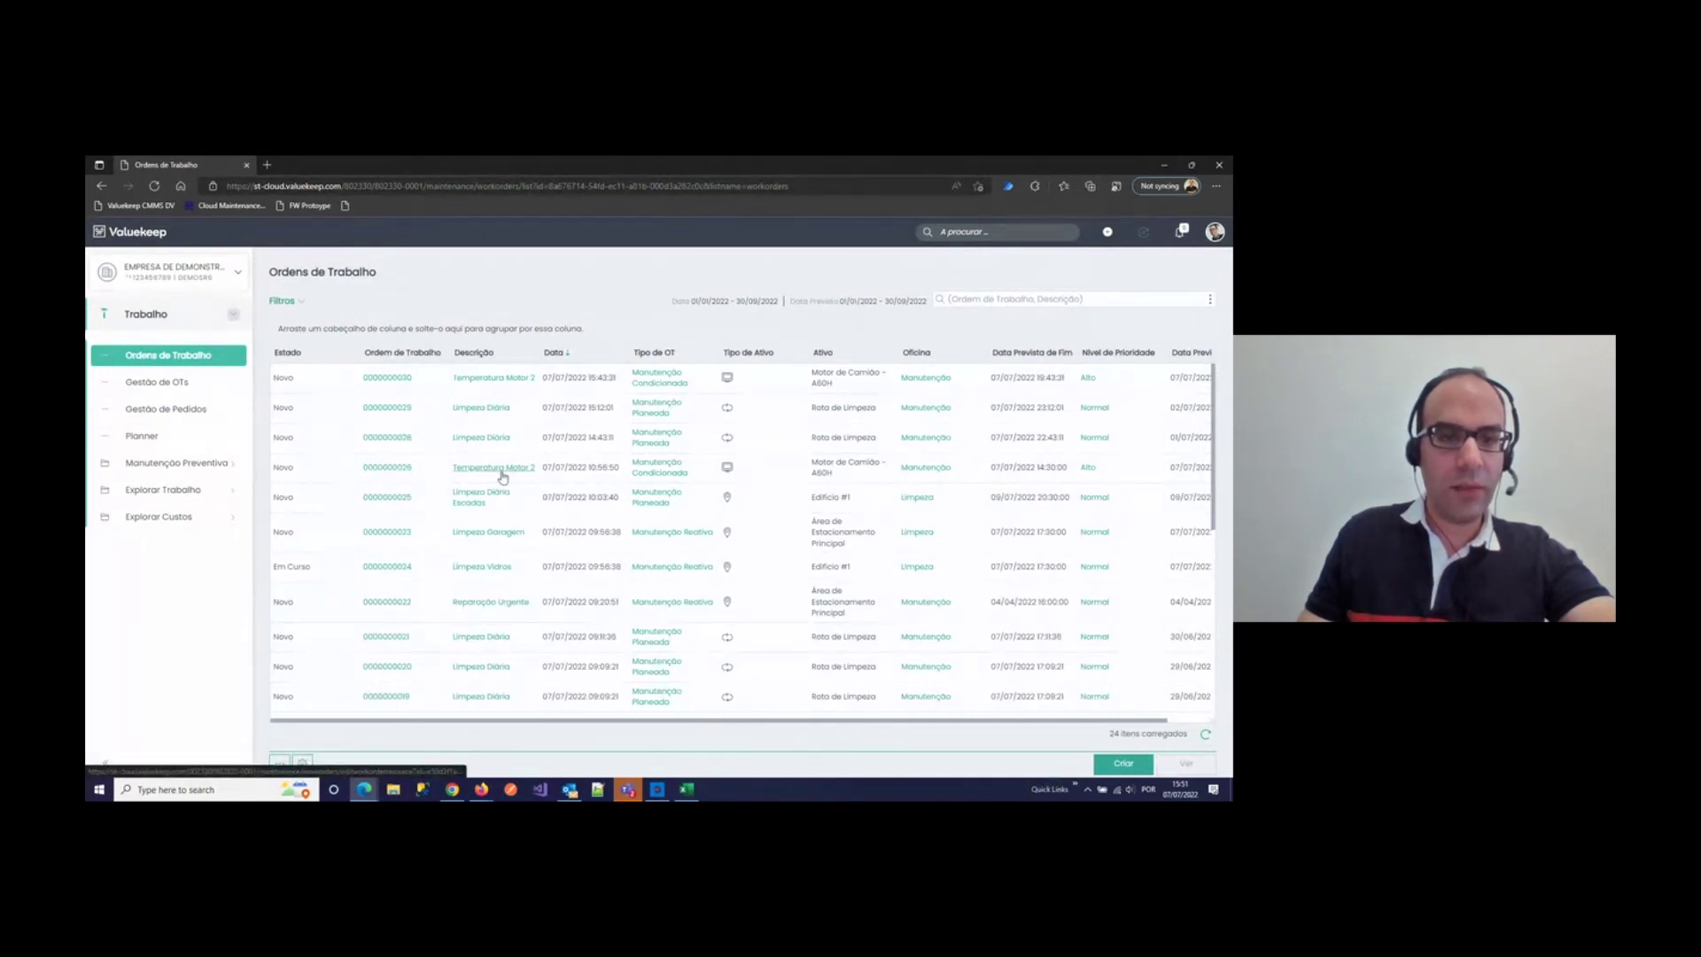
left_click(388, 470)
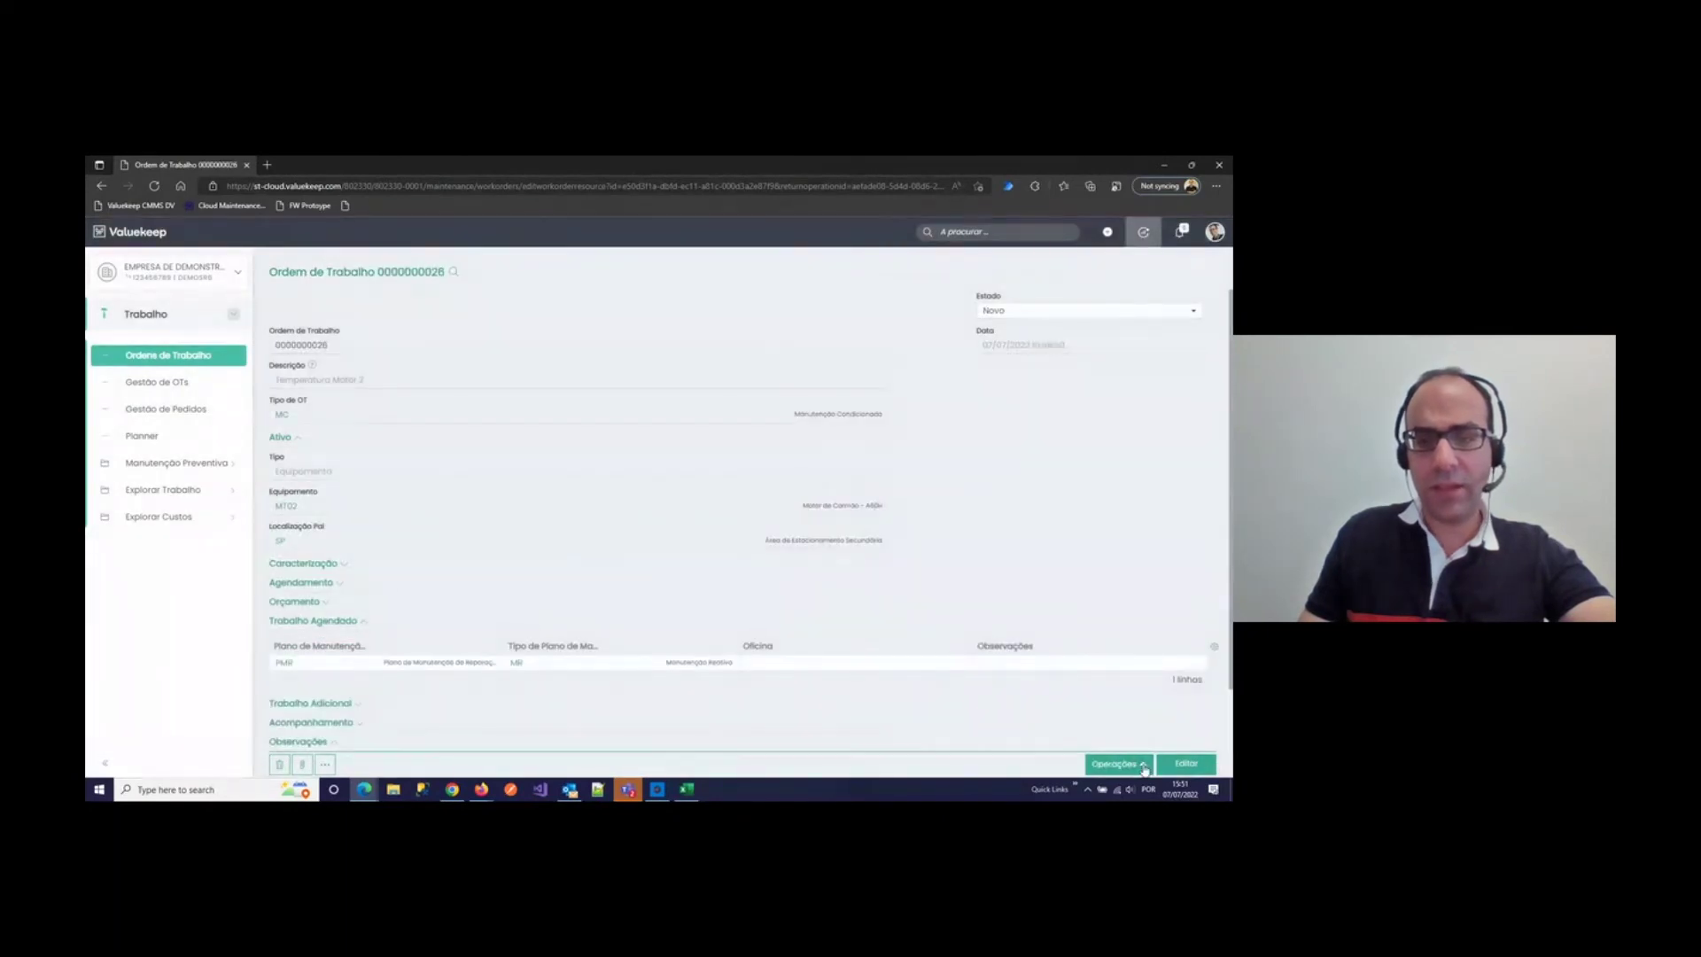
Step: Open the work order's Registo de Consumos and start a new consumption record
left_click(1143, 767)
left_click(1032, 699)
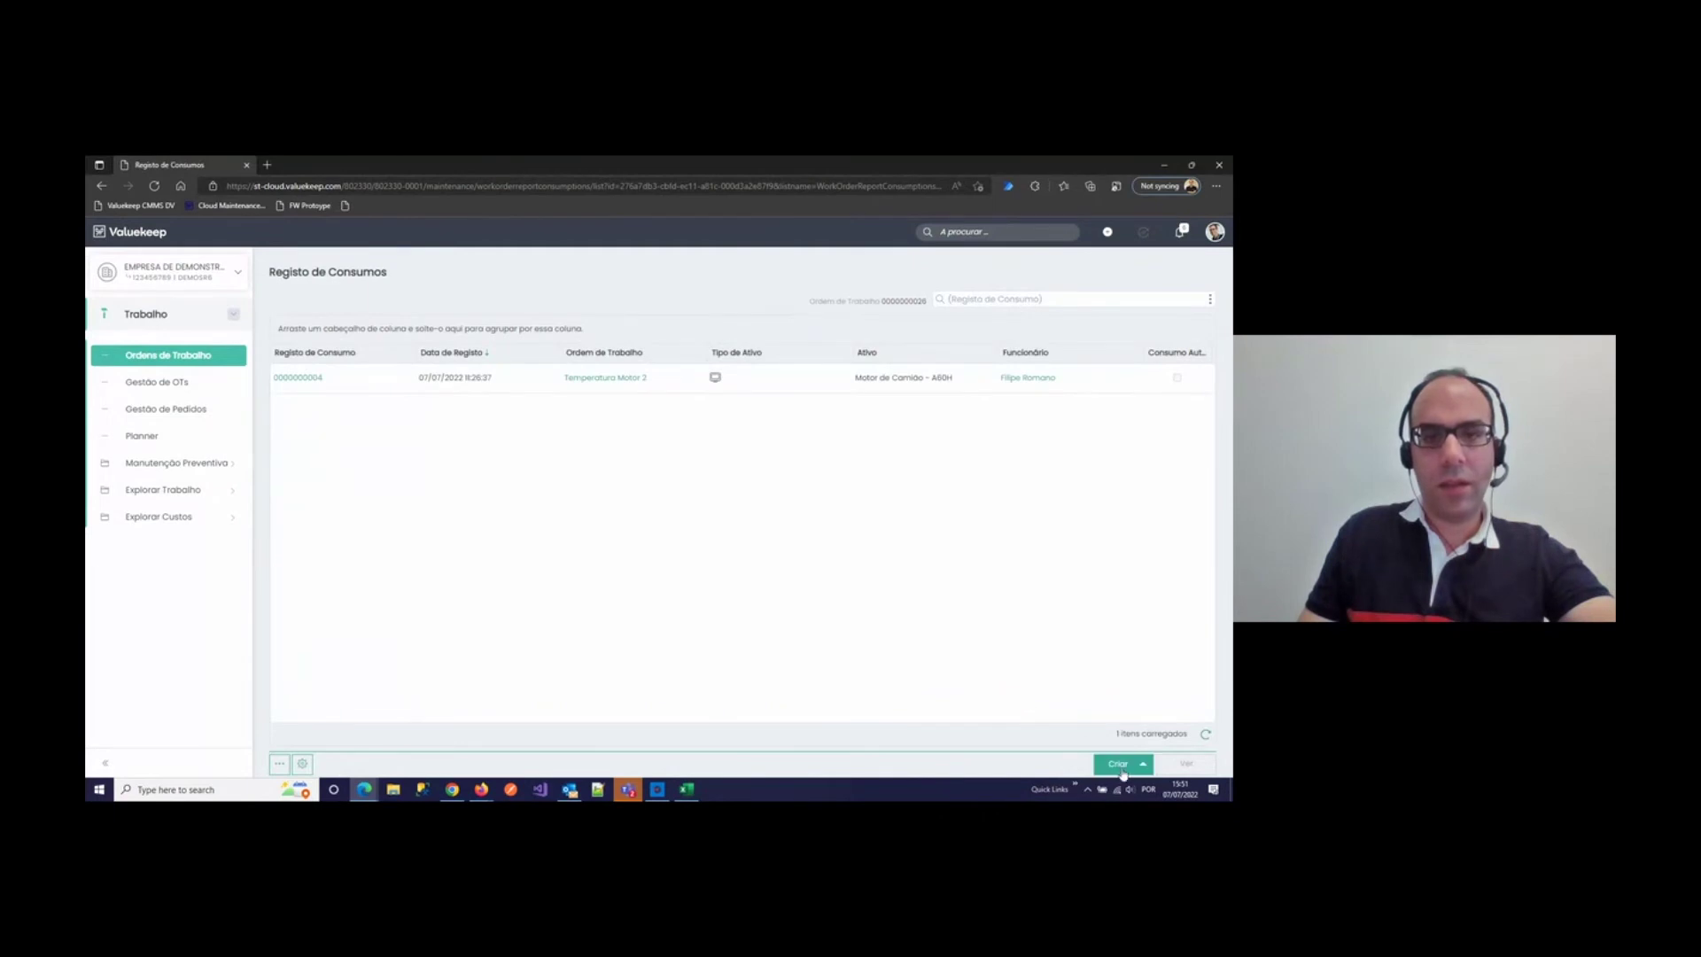
left_click(1133, 768)
left_click(1117, 755)
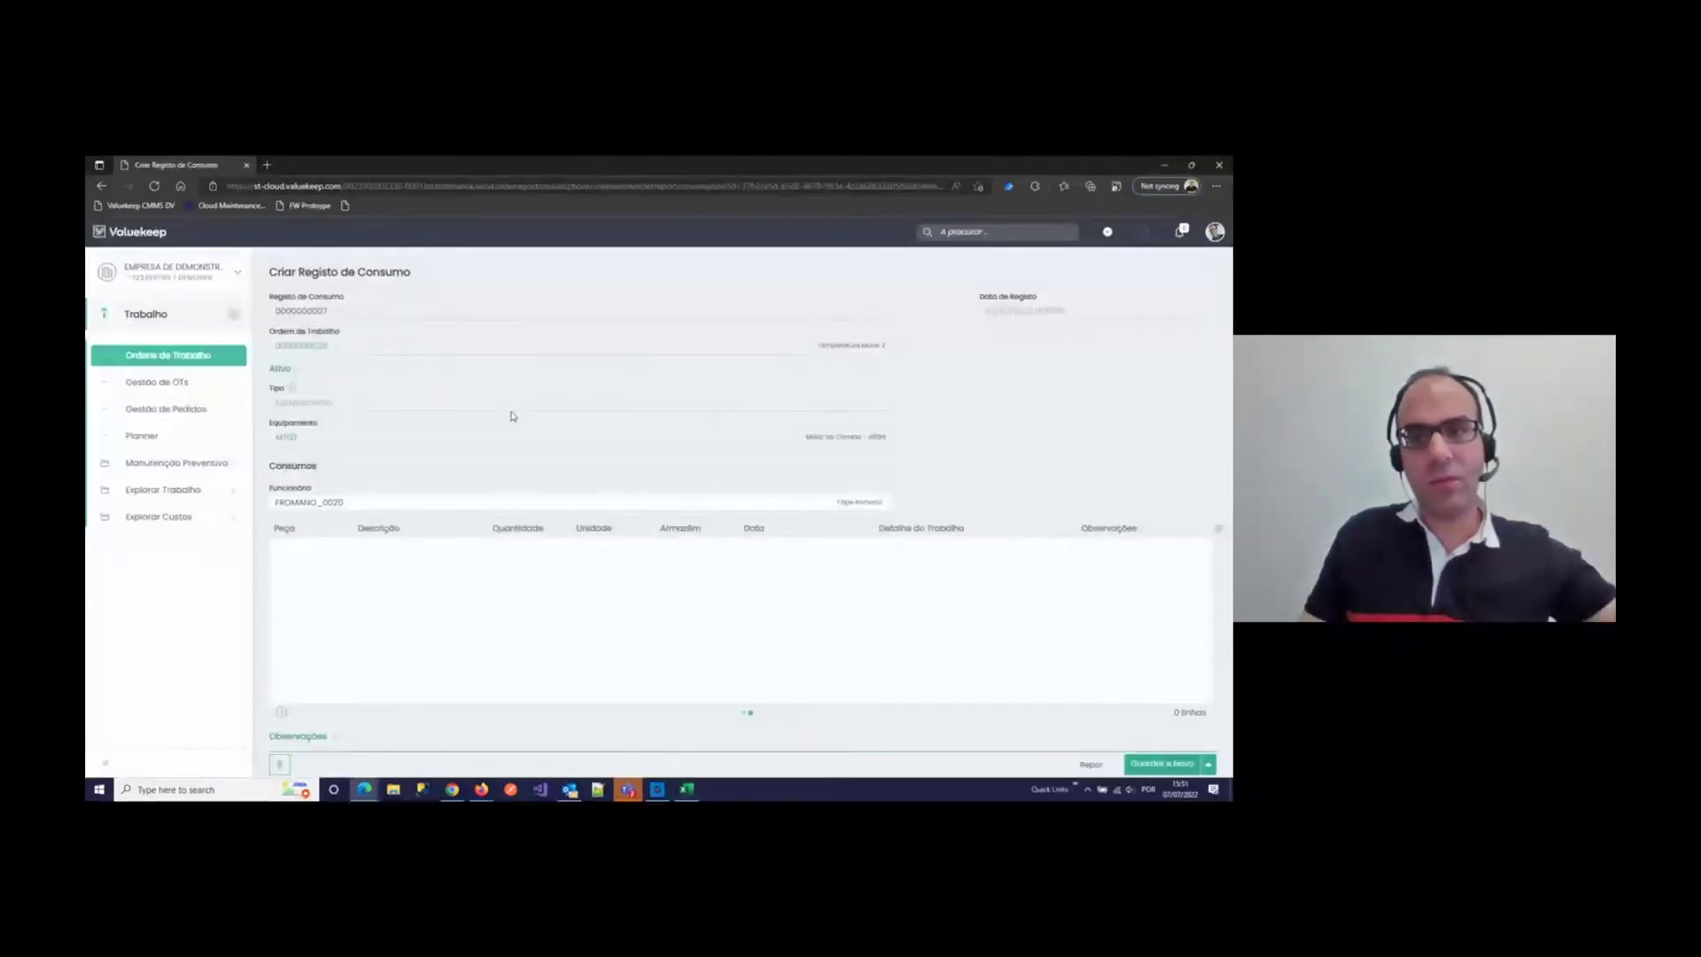
Step: Add part 0002 with a quantity of 10 to the consumption record and save it
left_click(319, 546)
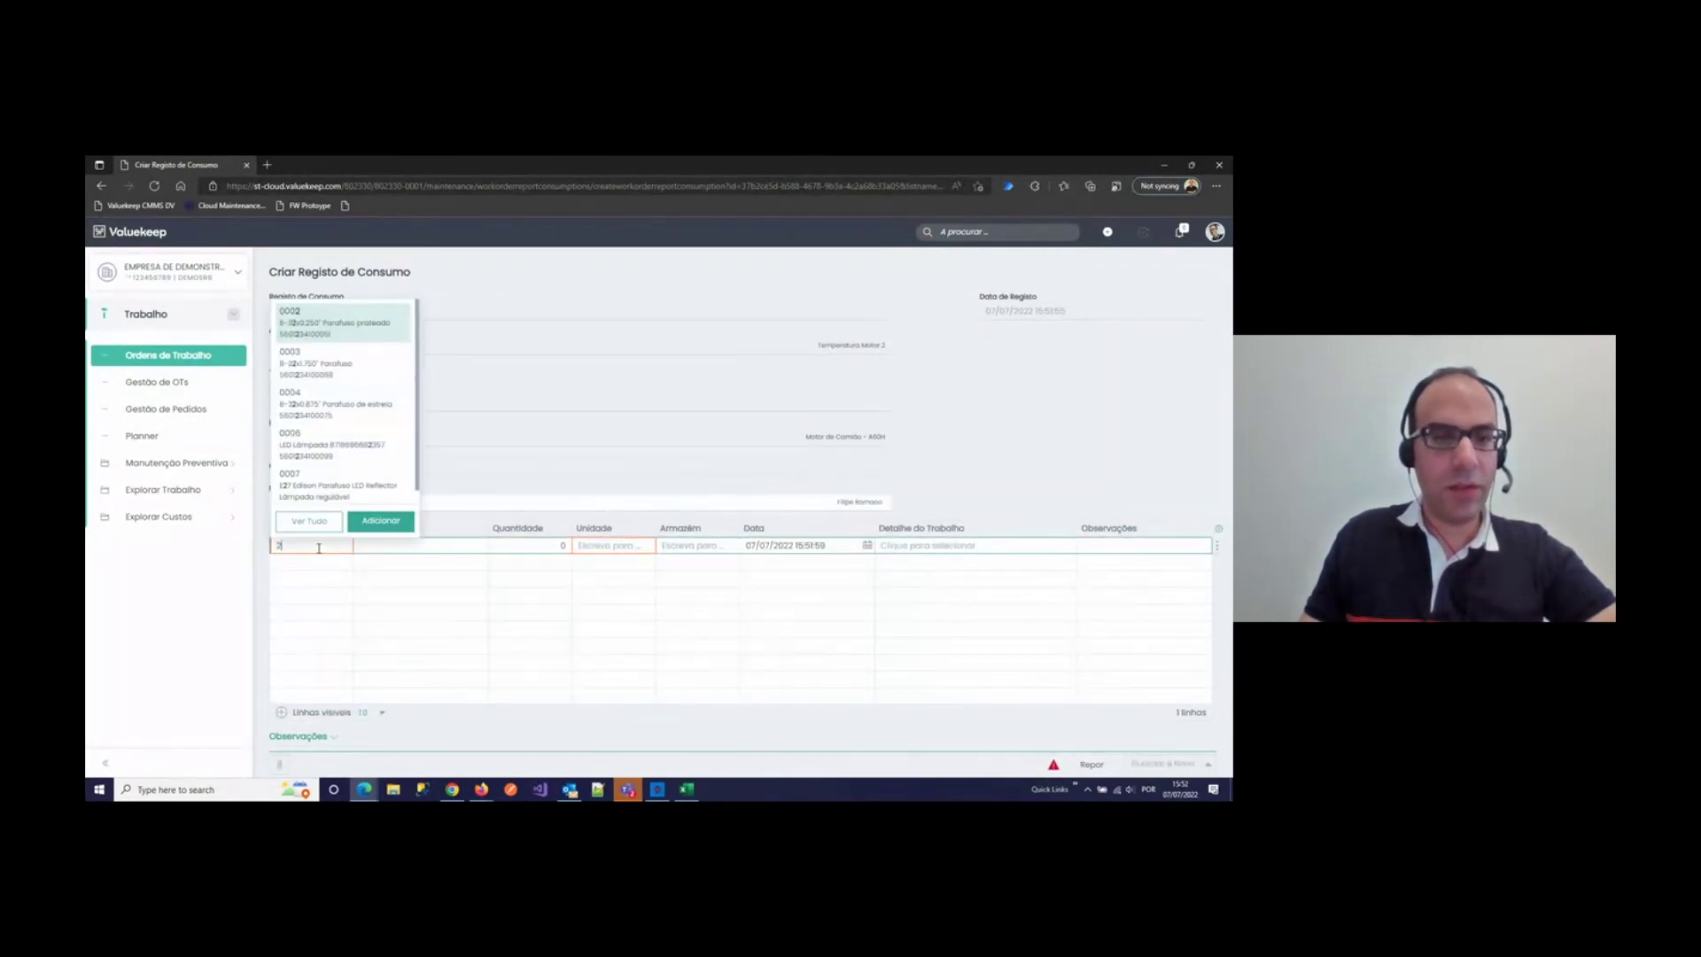
left_click(325, 330)
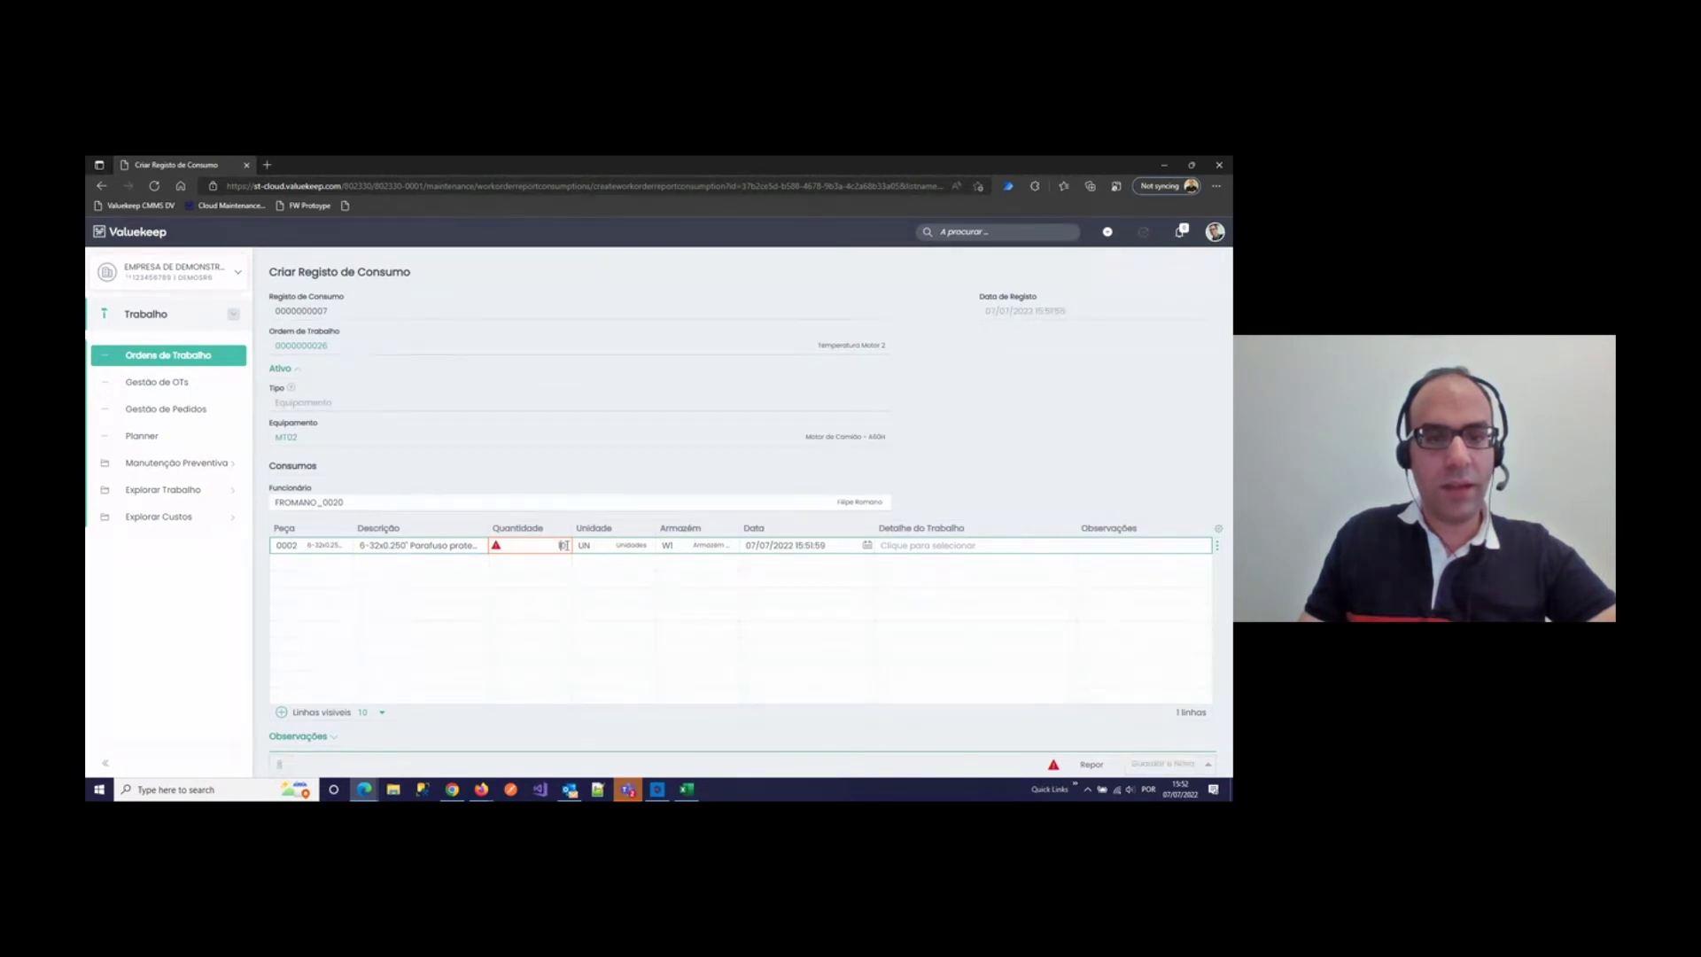
type("10")
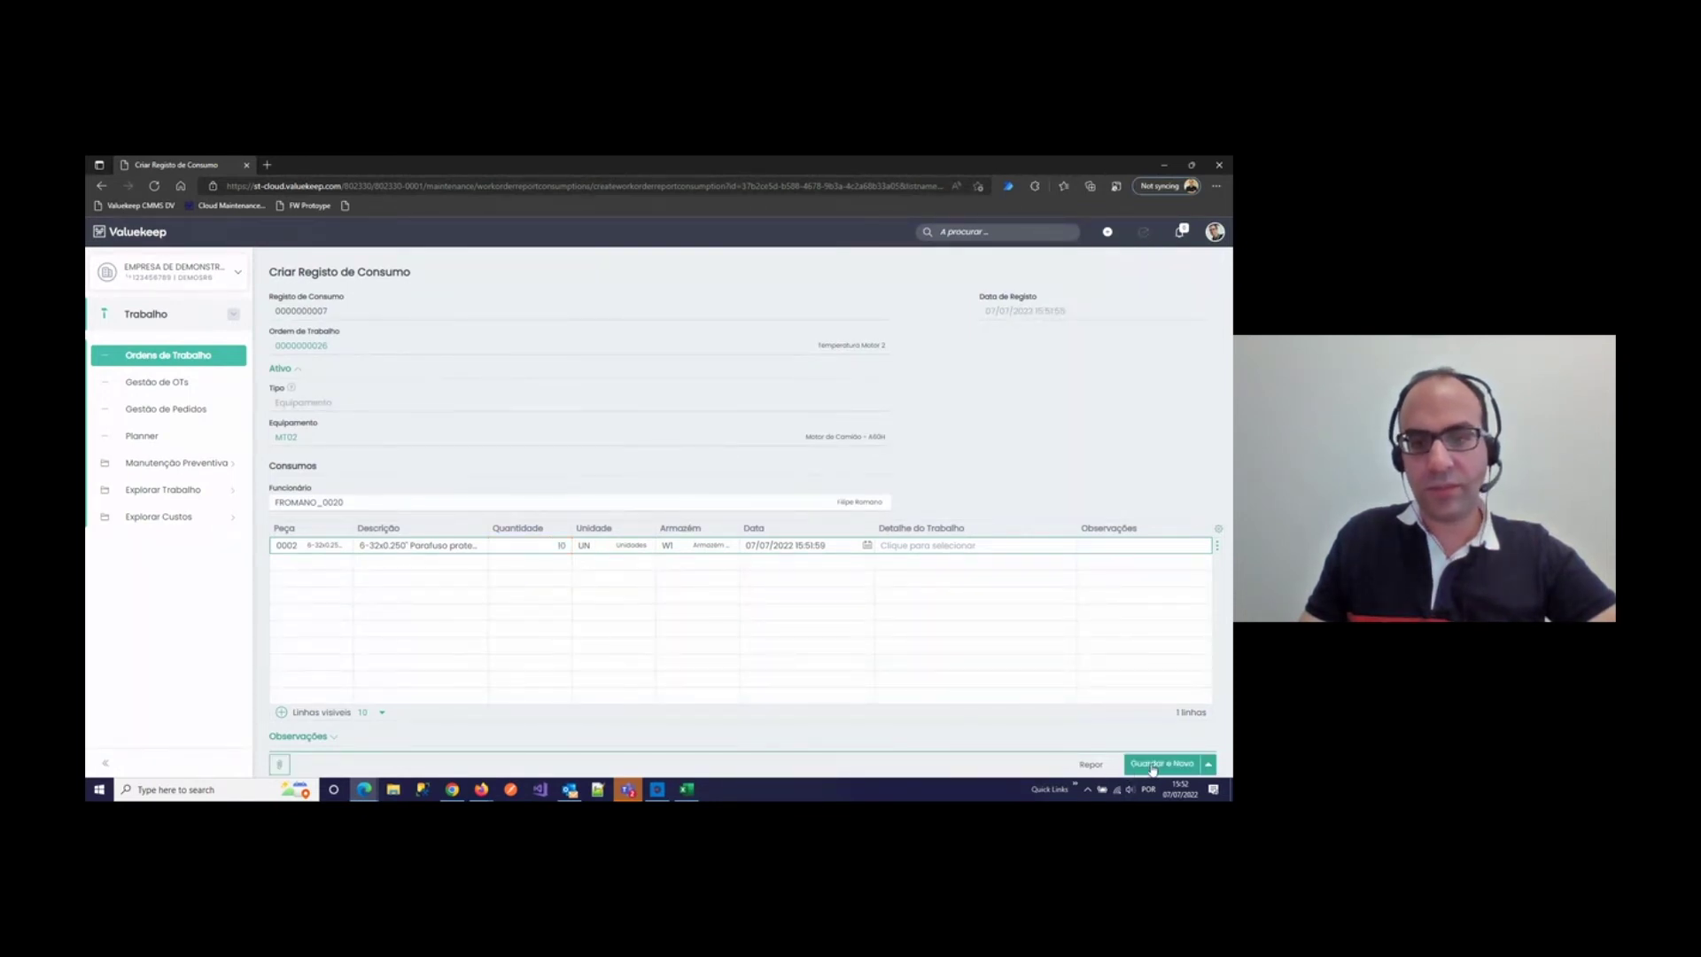
left_click(1152, 765)
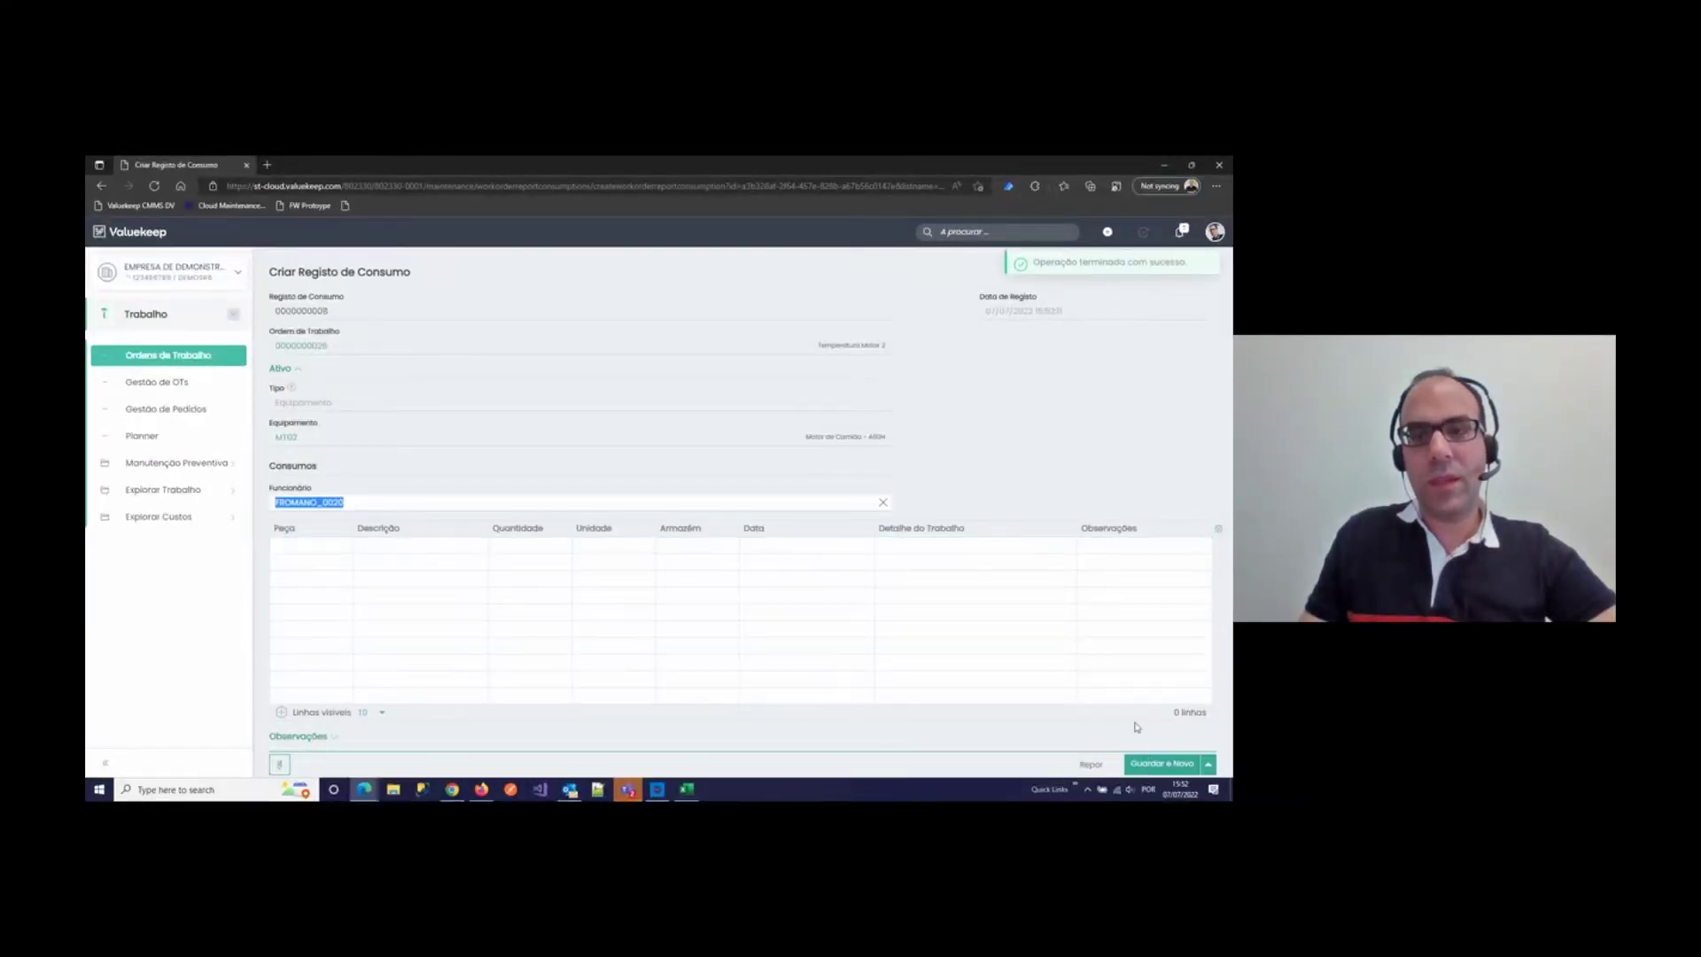
Step: Read the minimum stock warning in Notificações and the Aviso Stock Mín. email for the same part in Outlook
left_click(1180, 231)
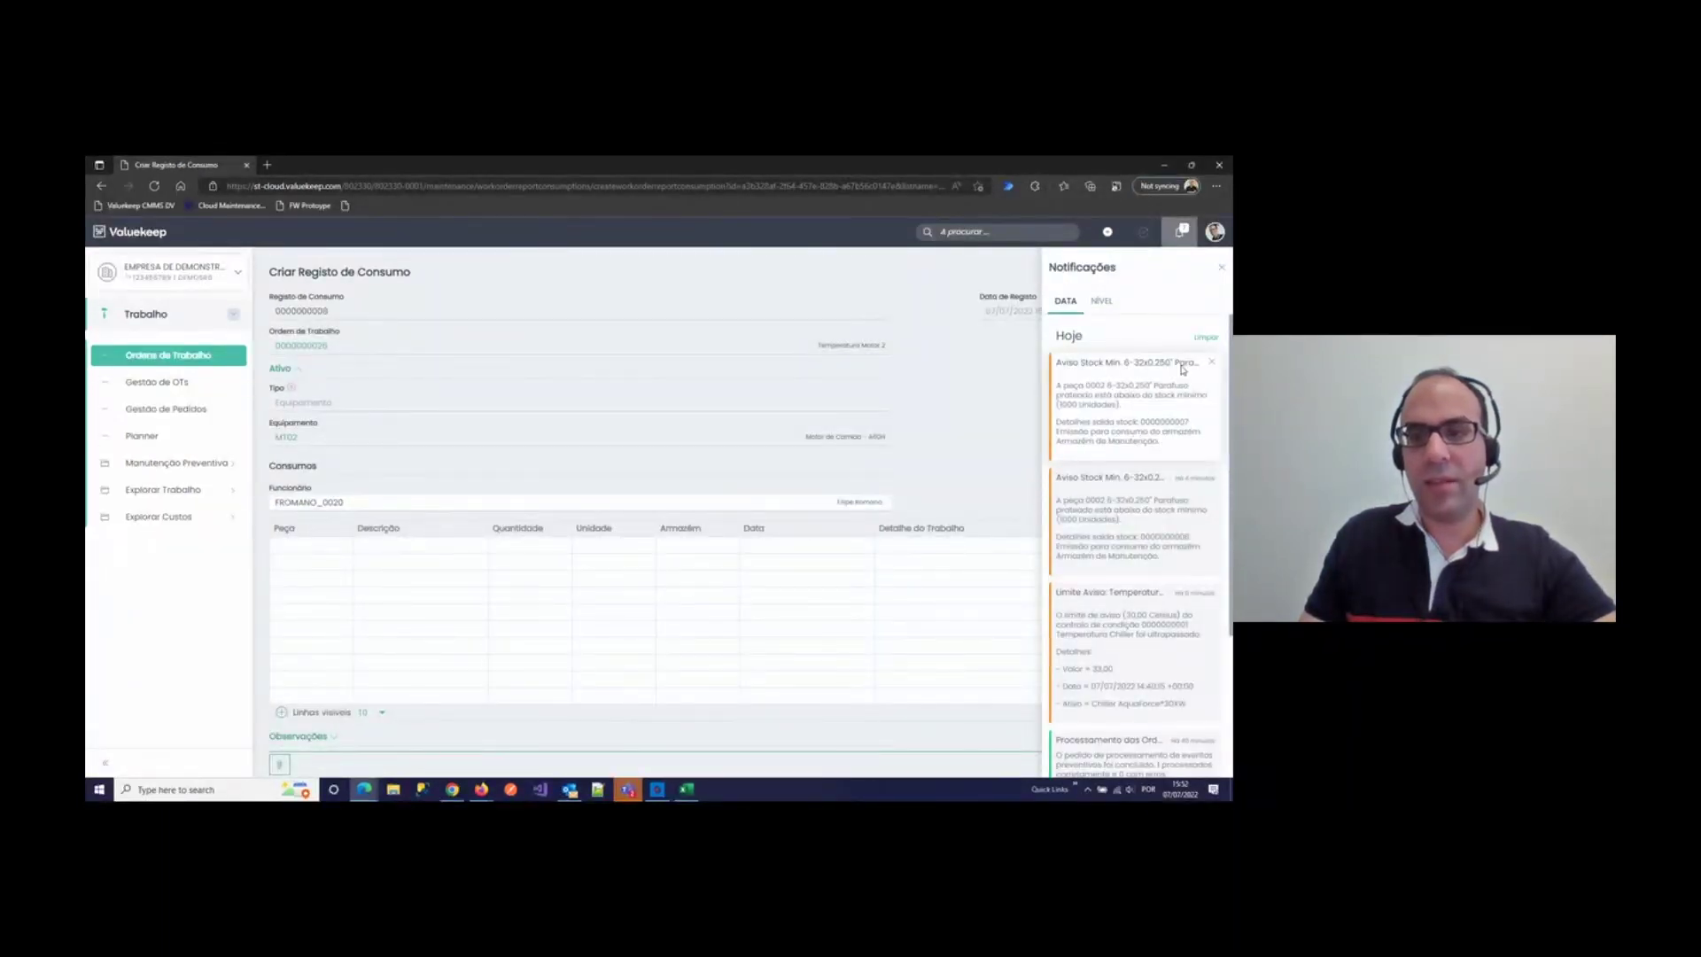
left_click(569, 789)
left_click(308, 344)
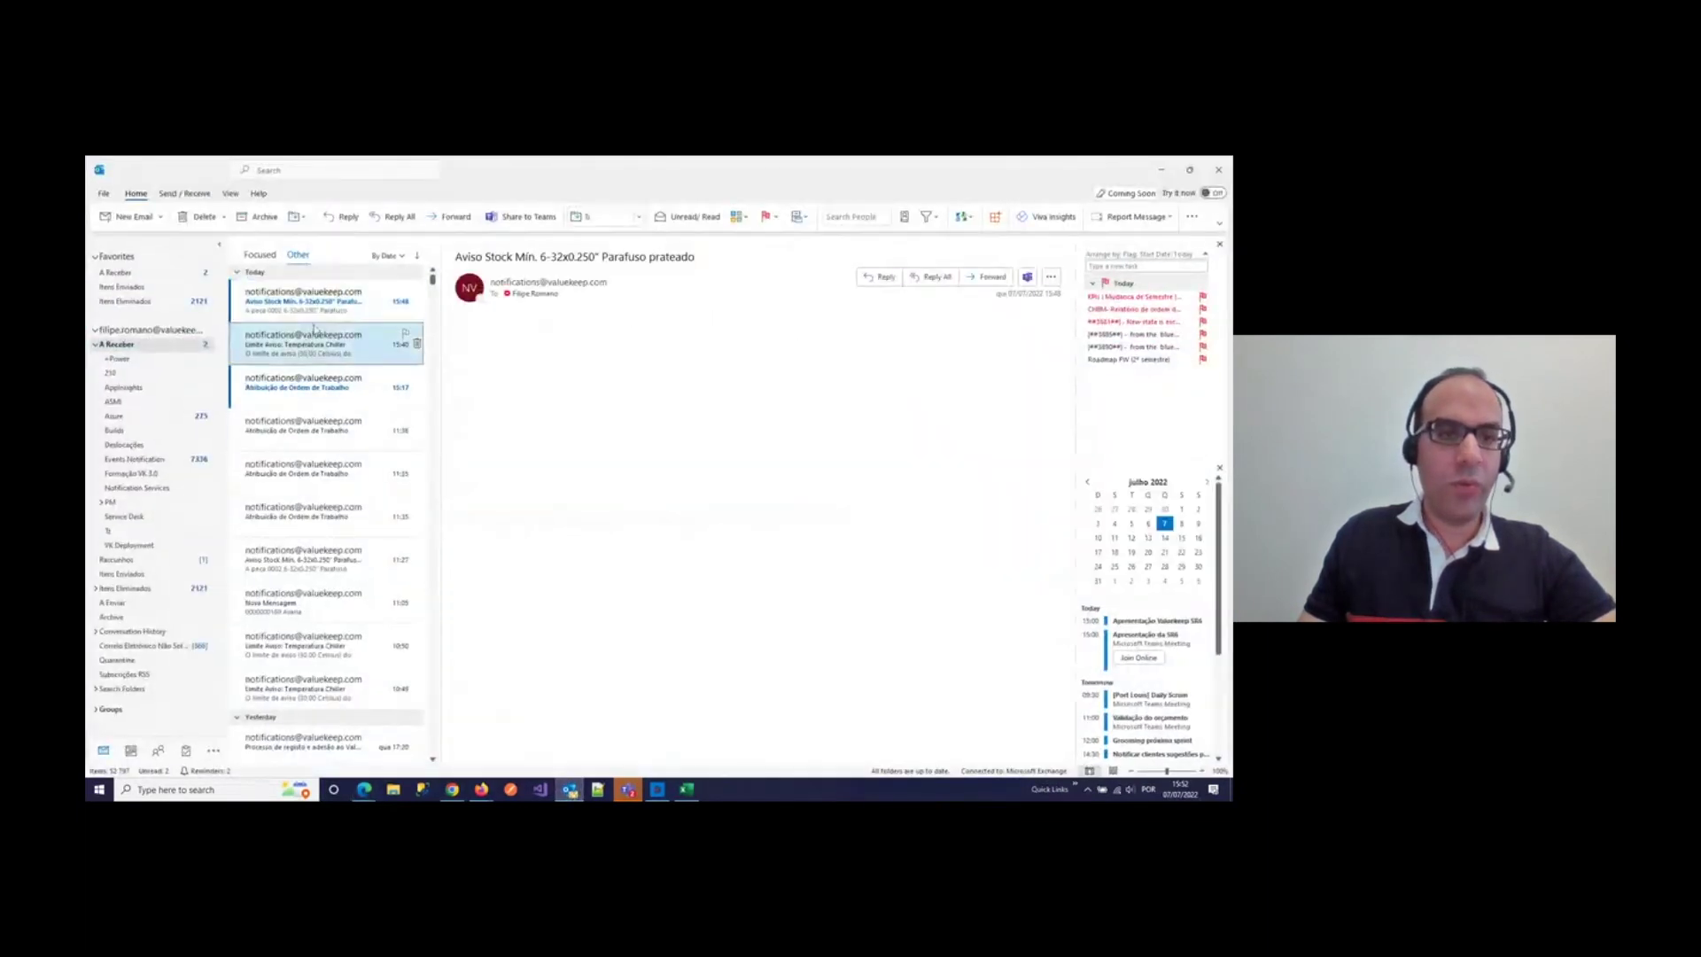
left_click(317, 307)
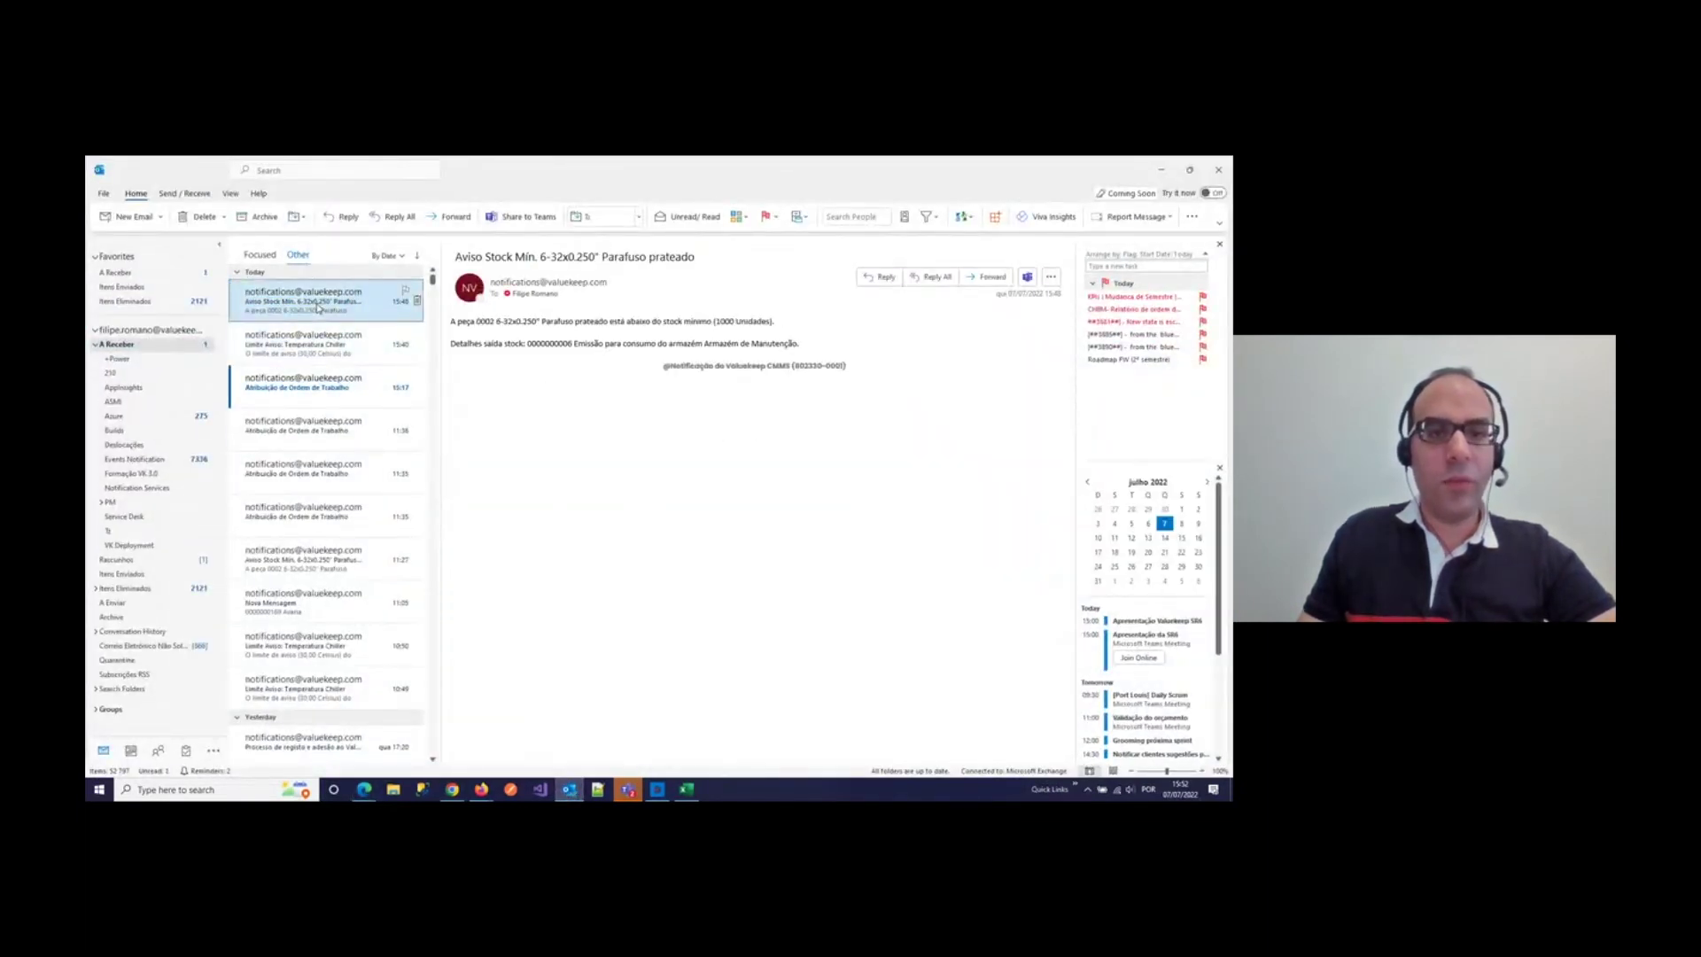
Step: Return to Valuekeep, clear today's notifications and close the notification list
left_click(1165, 174)
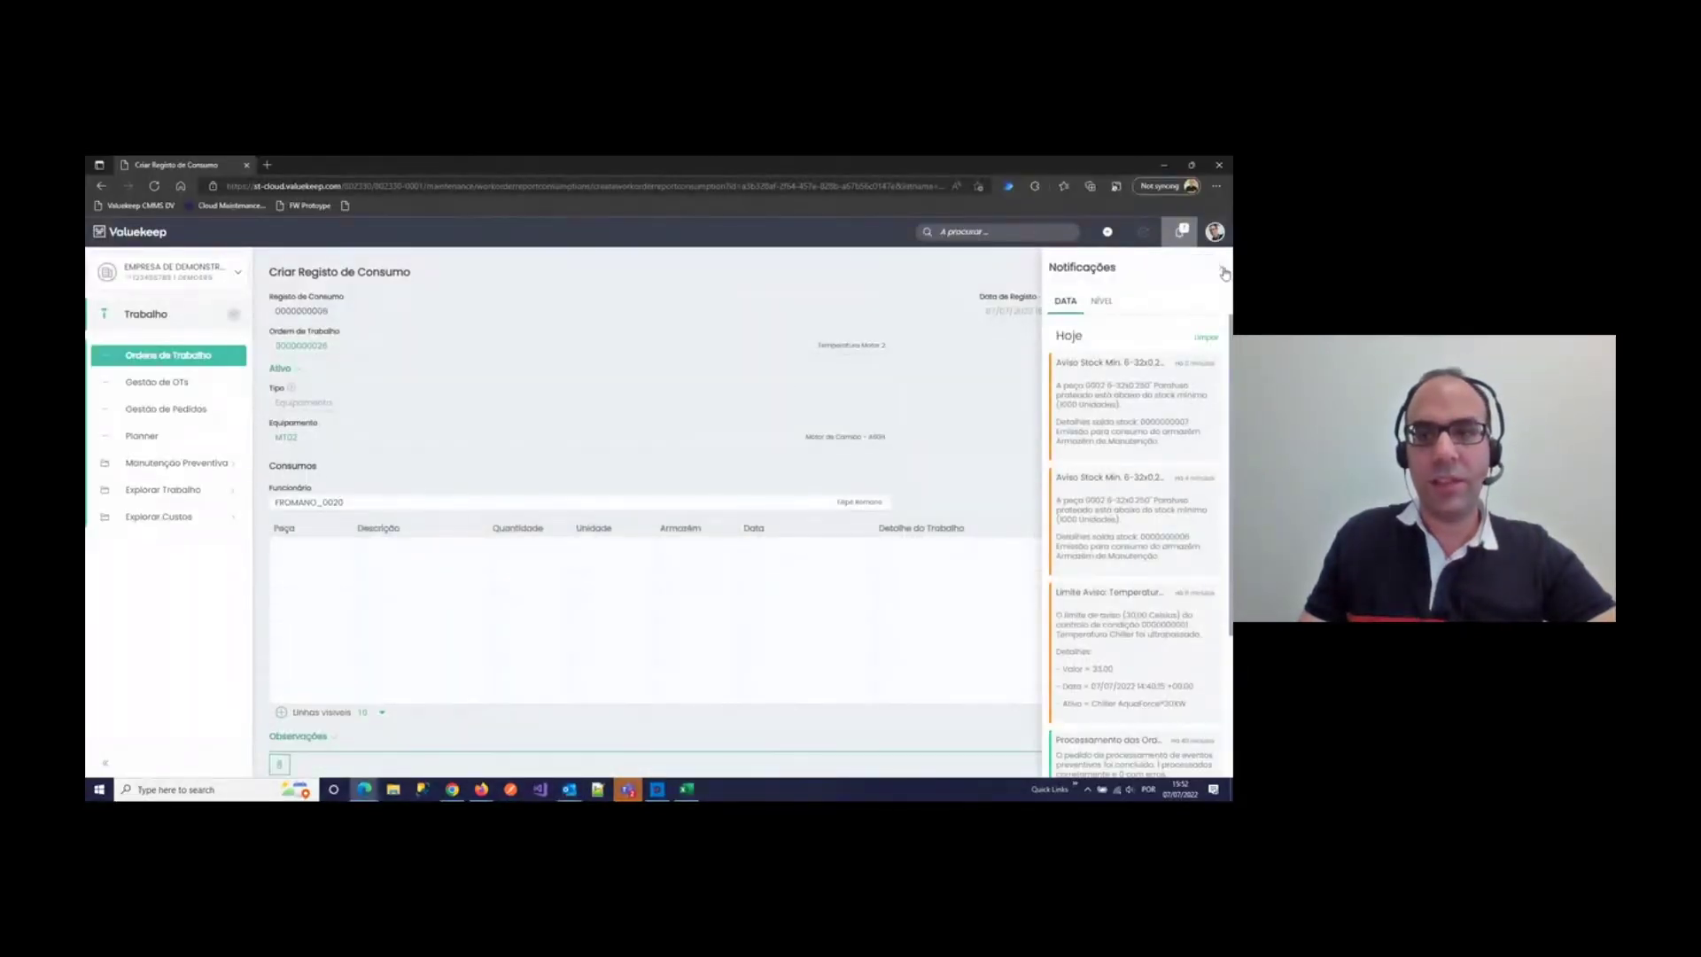
left_click(1207, 337)
left_click(1221, 270)
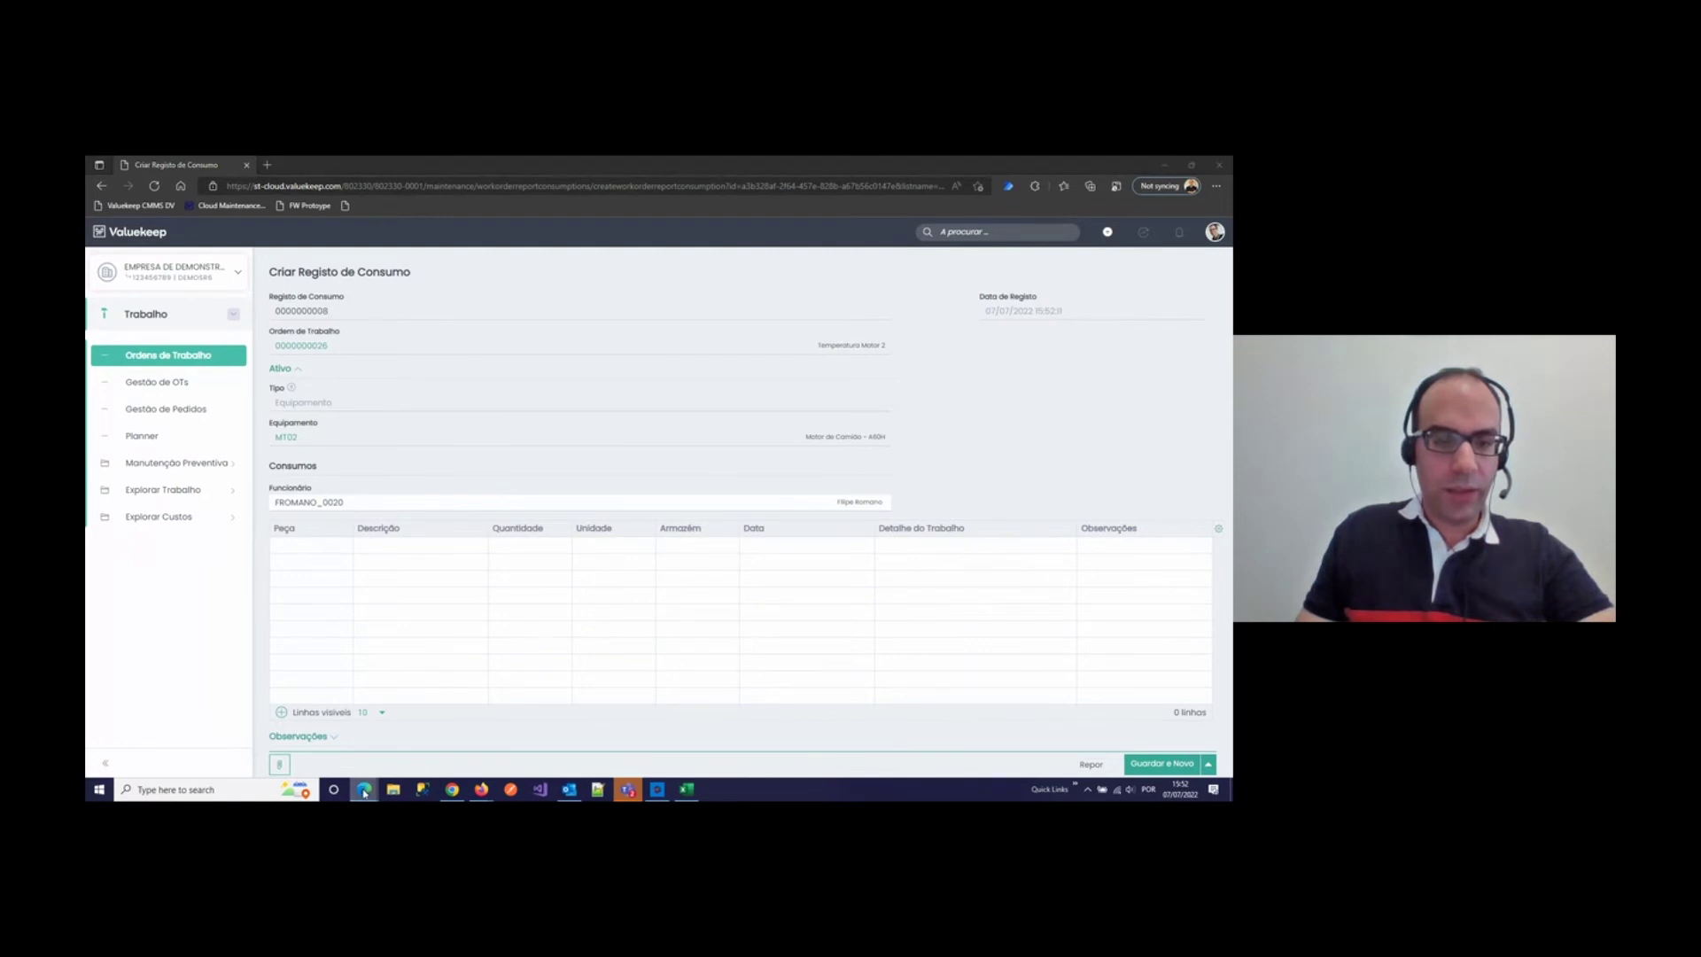
Step: Switch to the Zoho ShowTime session window to reach its shared materials
mouse_move(364, 789)
left_click(359, 747)
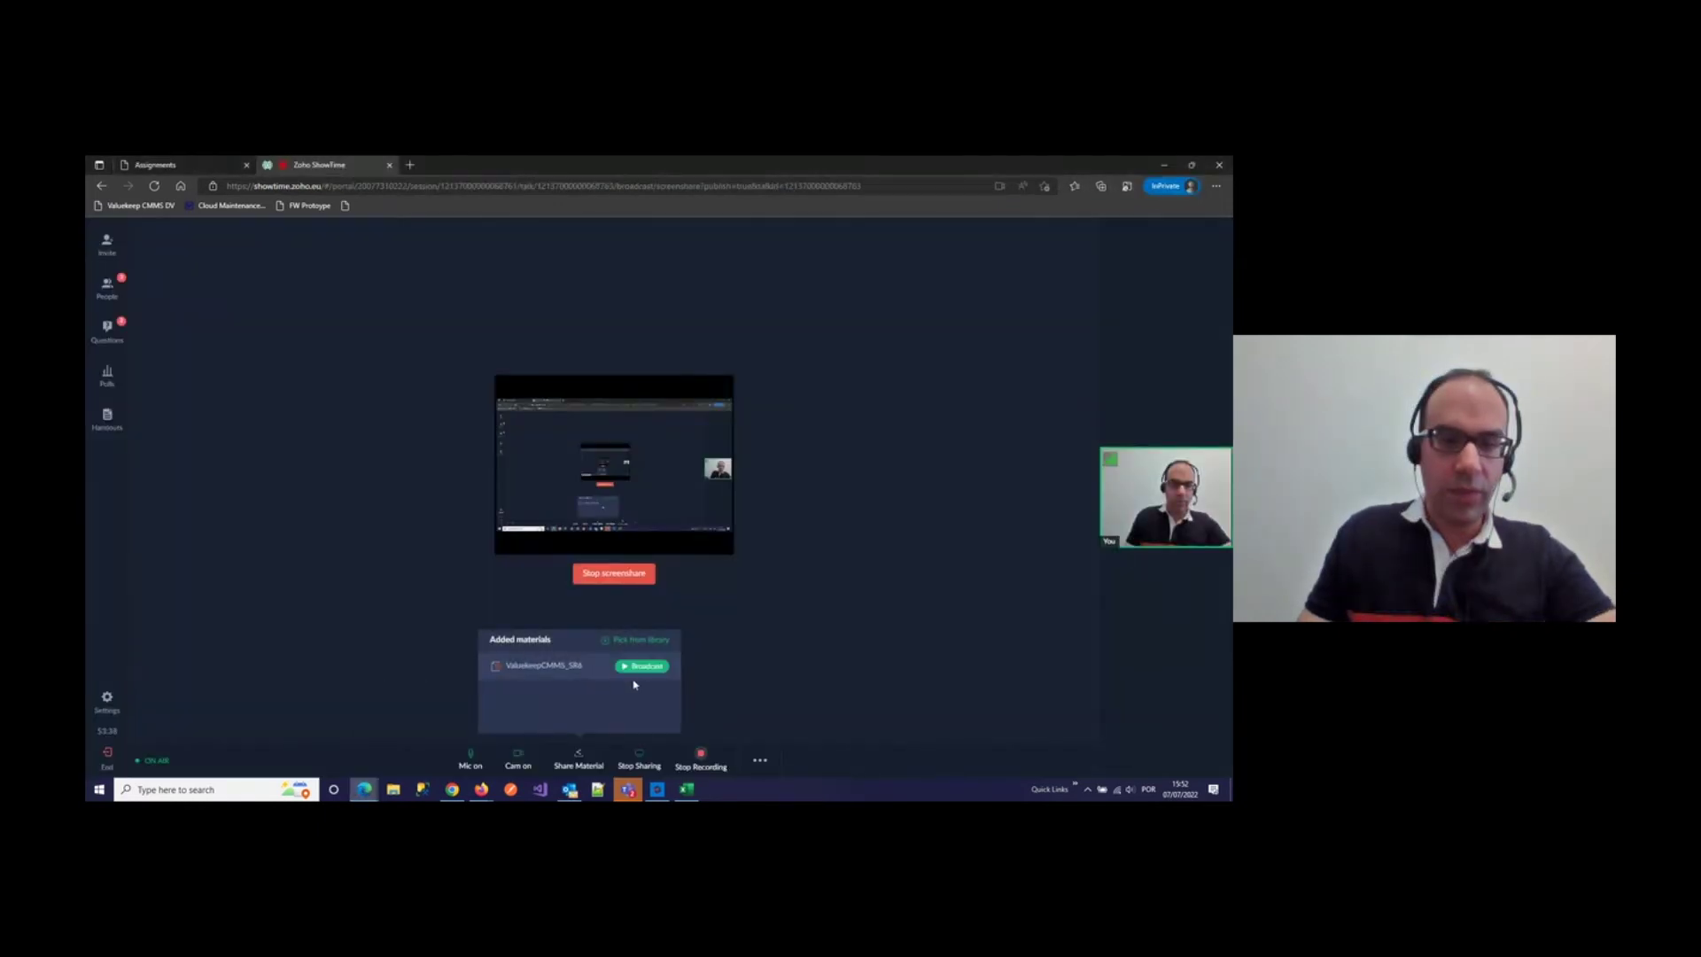
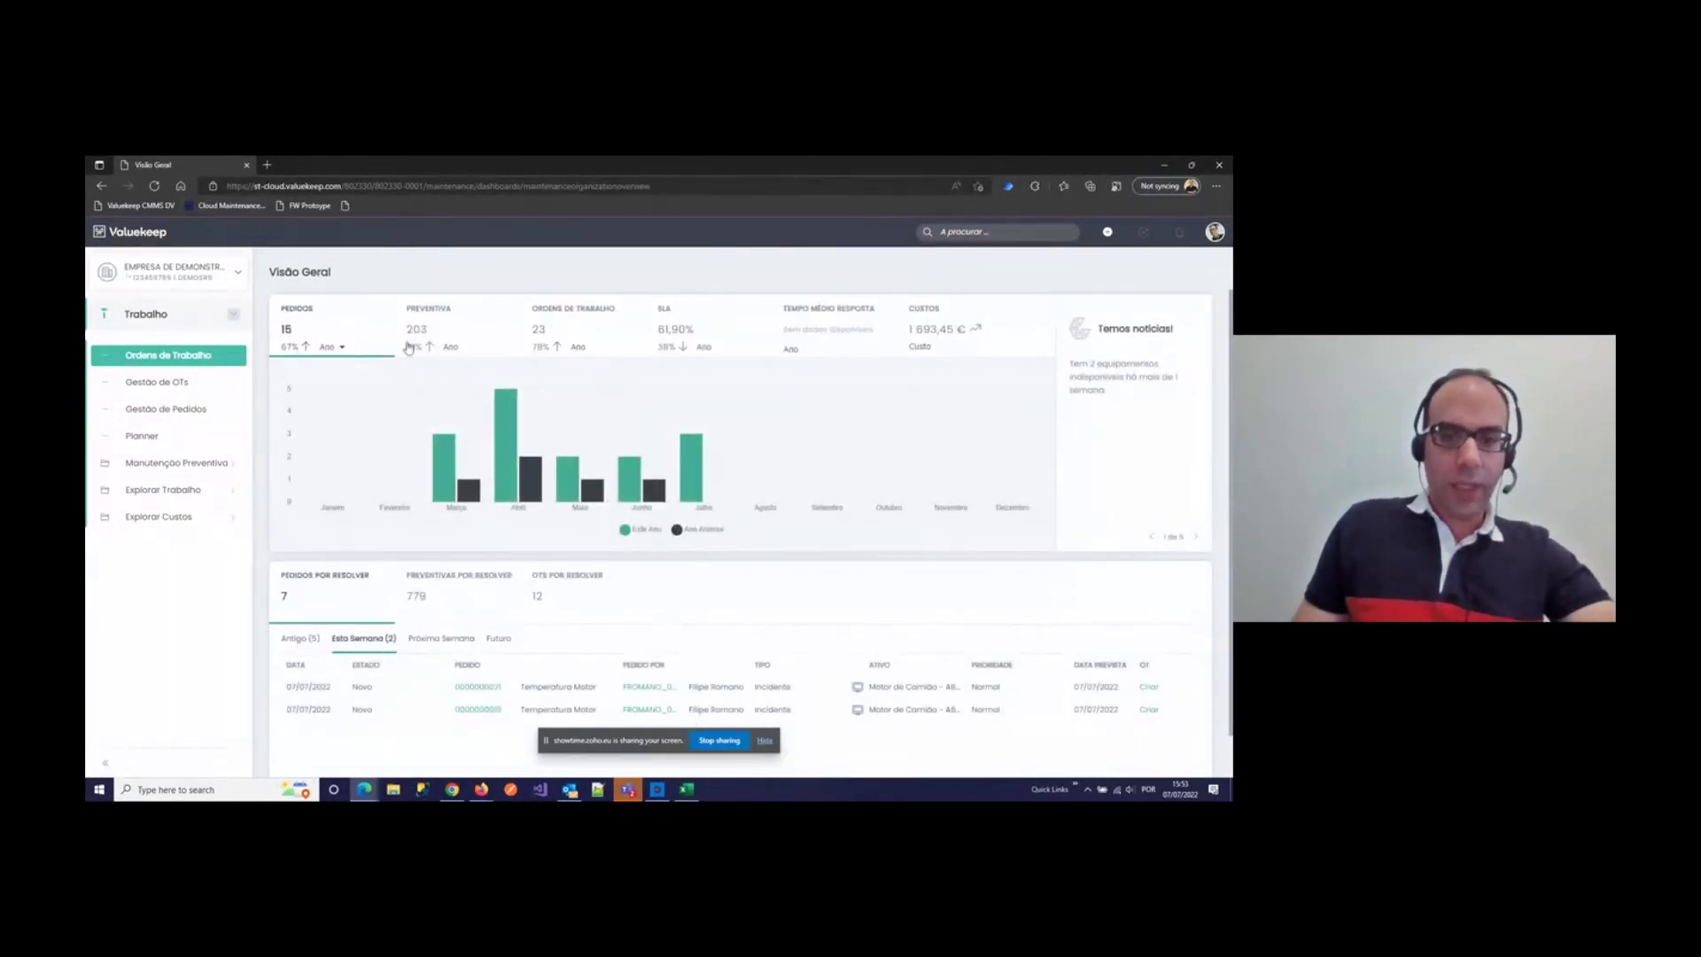
Step: Hide the screen-sharing notice and open the Empresas list in the Geral section of Definições
left_click(761, 740)
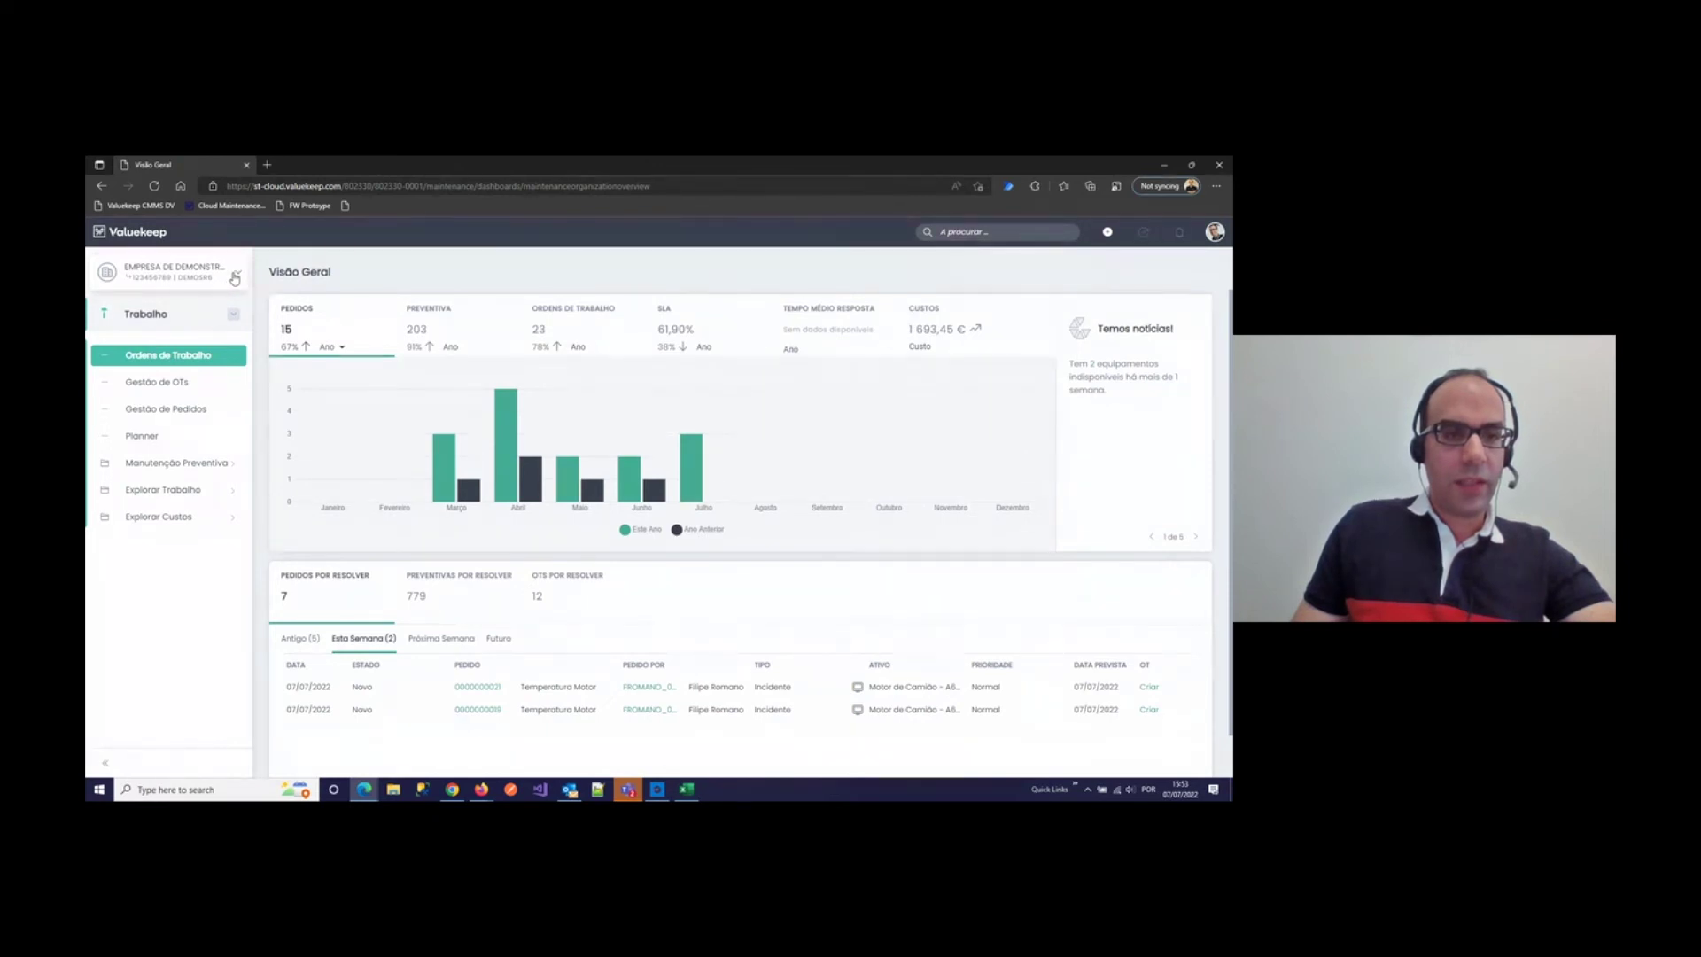
left_click(234, 277)
left_click(268, 262)
left_click(192, 322)
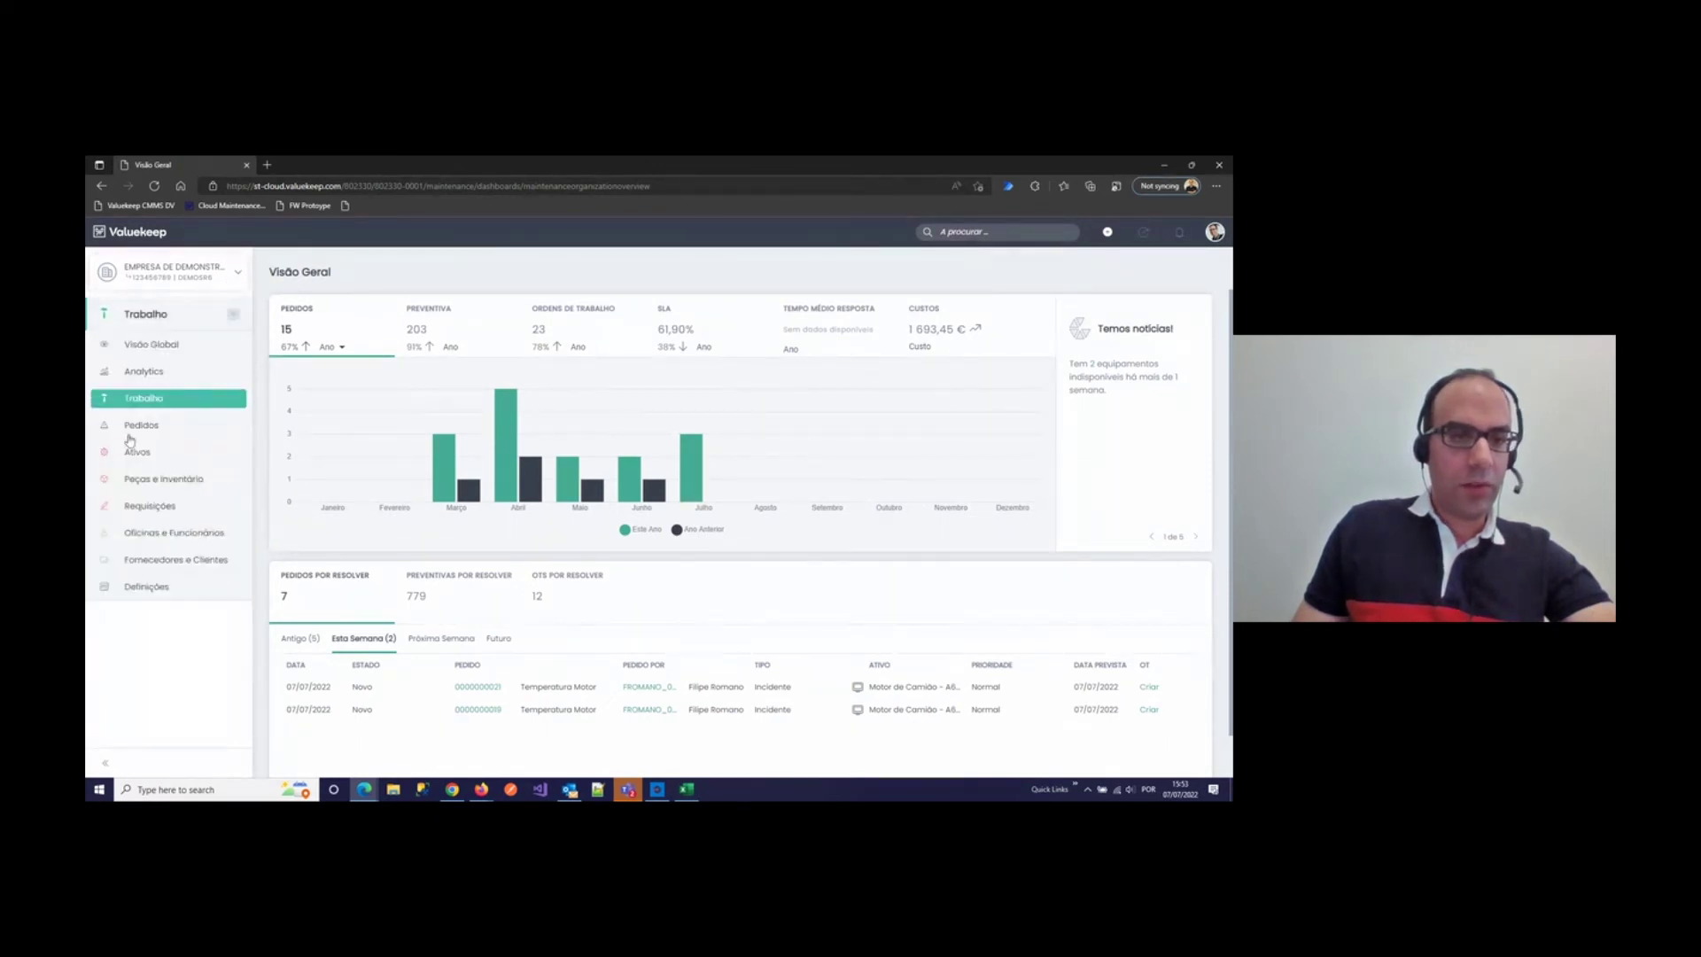
left_click(154, 590)
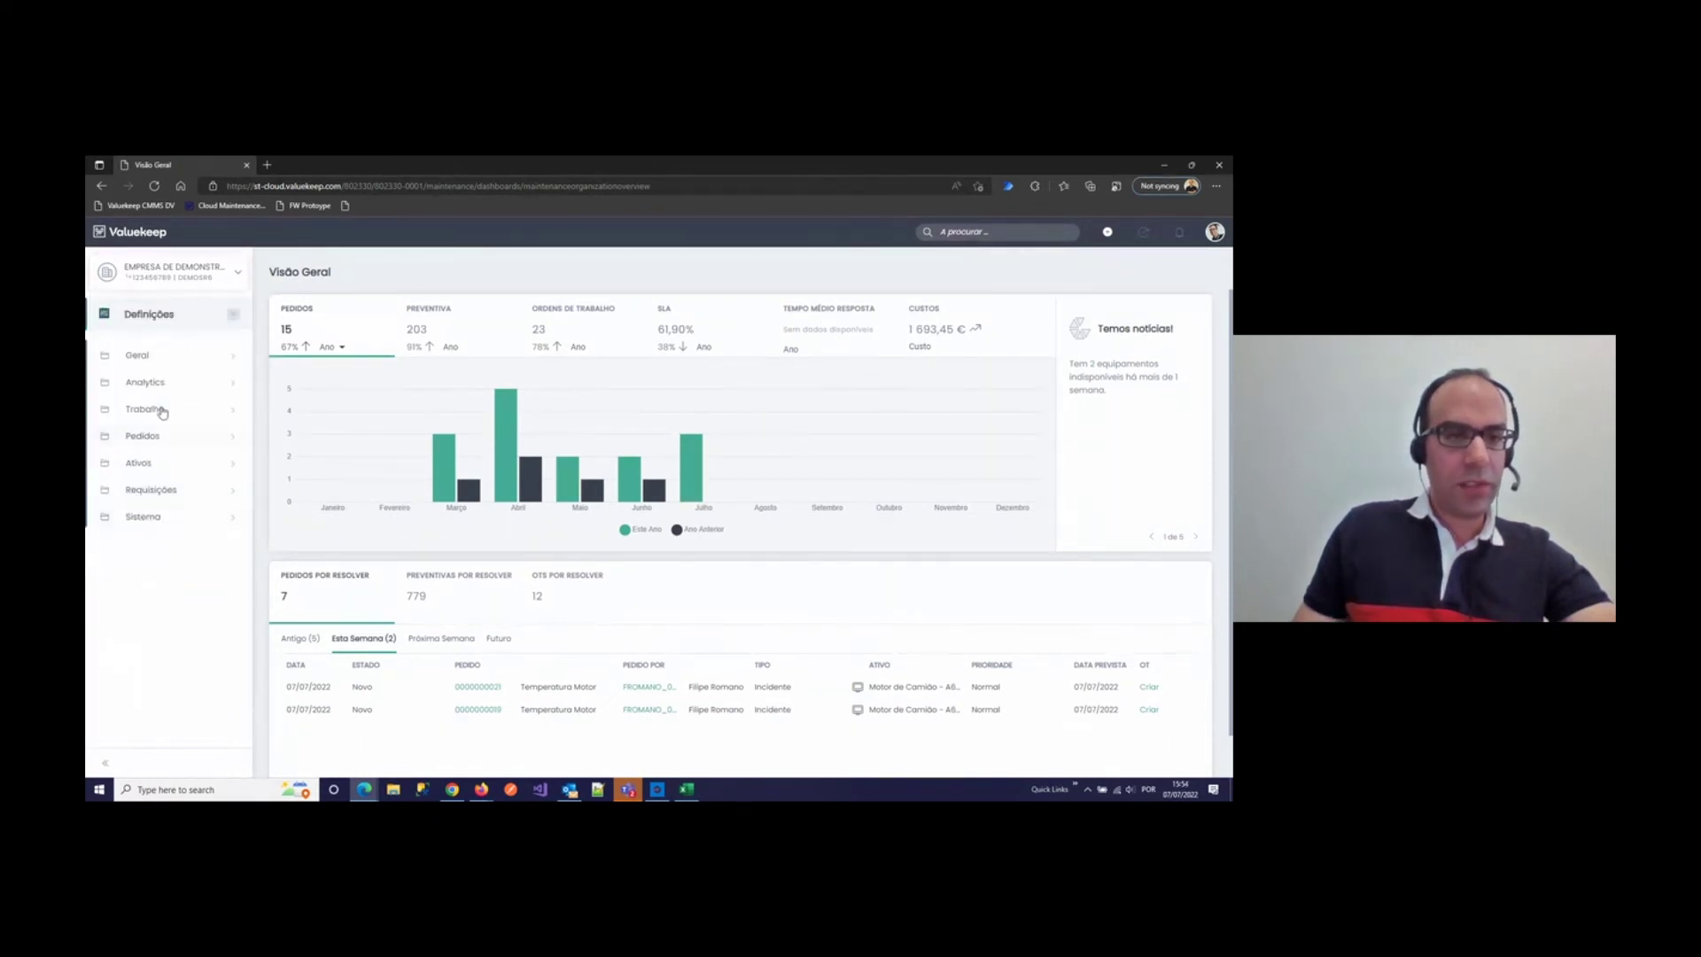
left_click(147, 355)
left_click(157, 385)
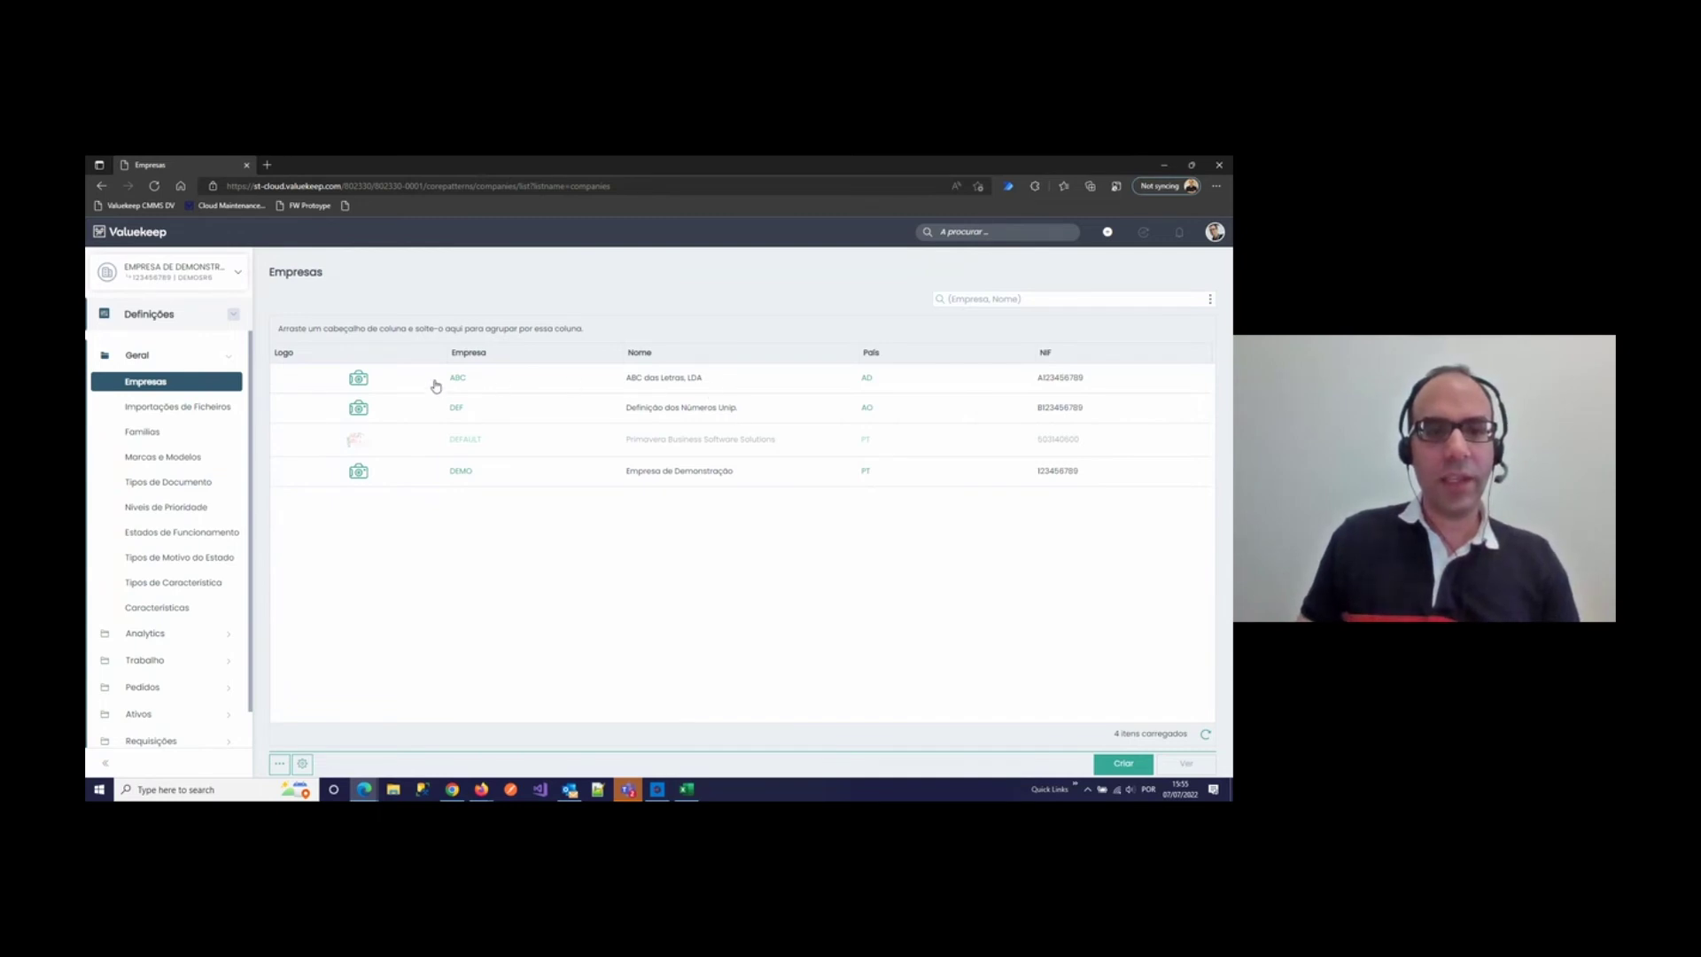
Step: Review the Subscrições and Empresas that can be chosen in the company selector
left_click(232, 276)
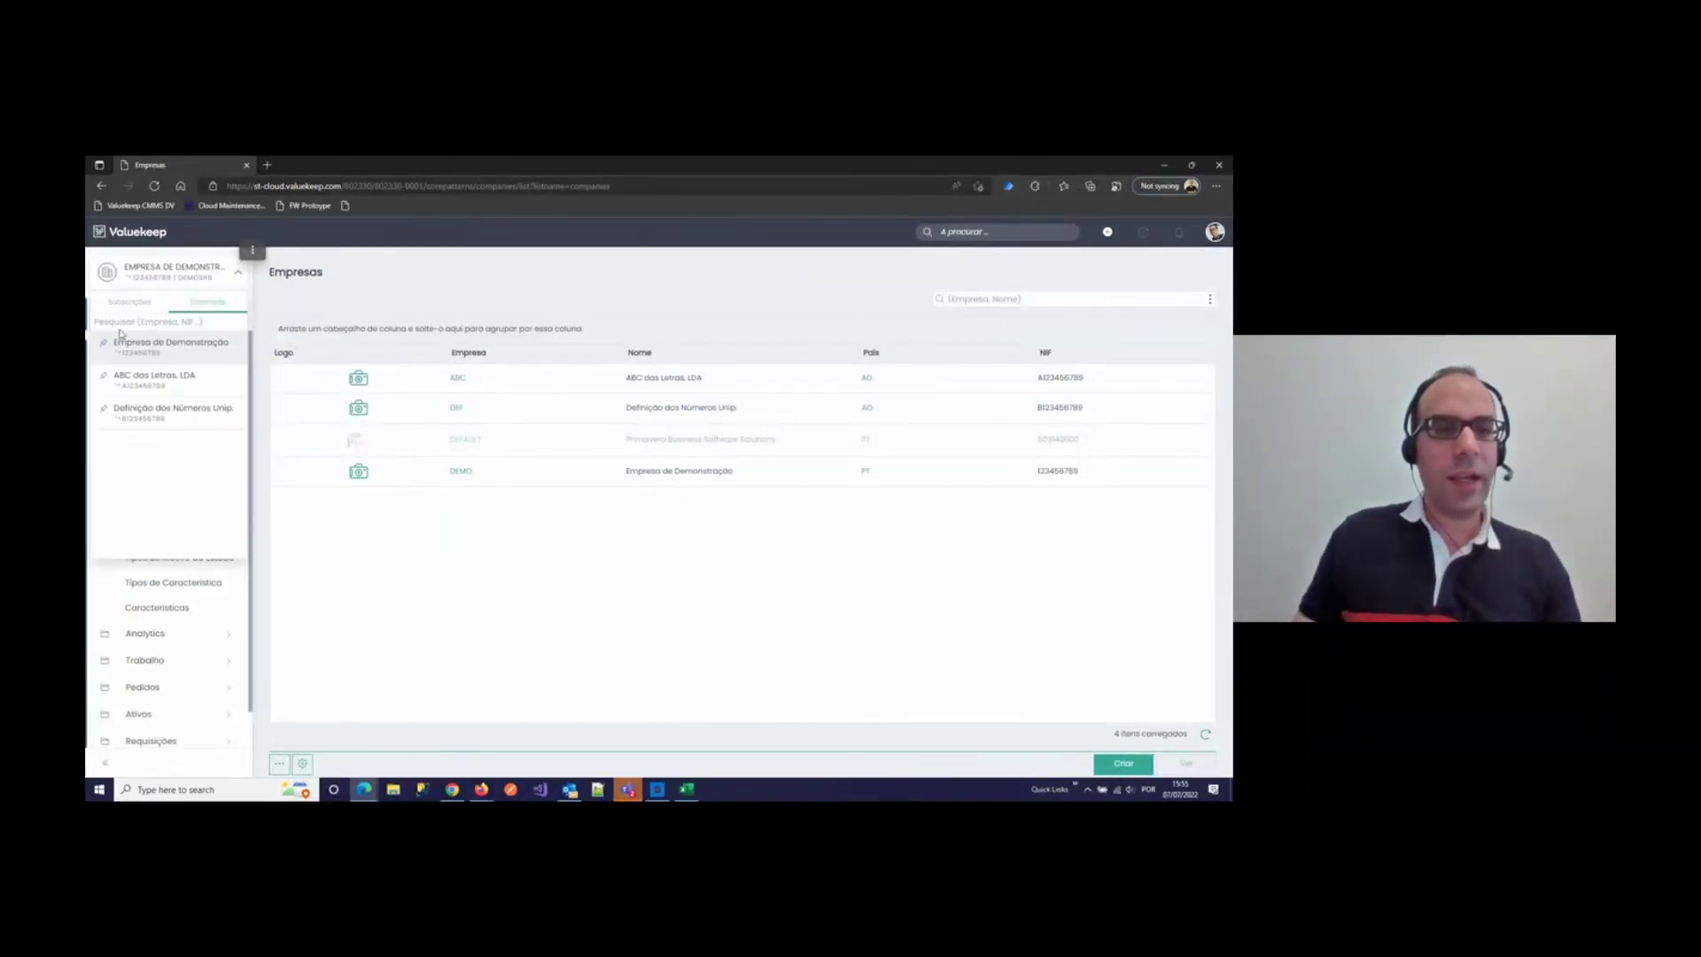
left_click(129, 302)
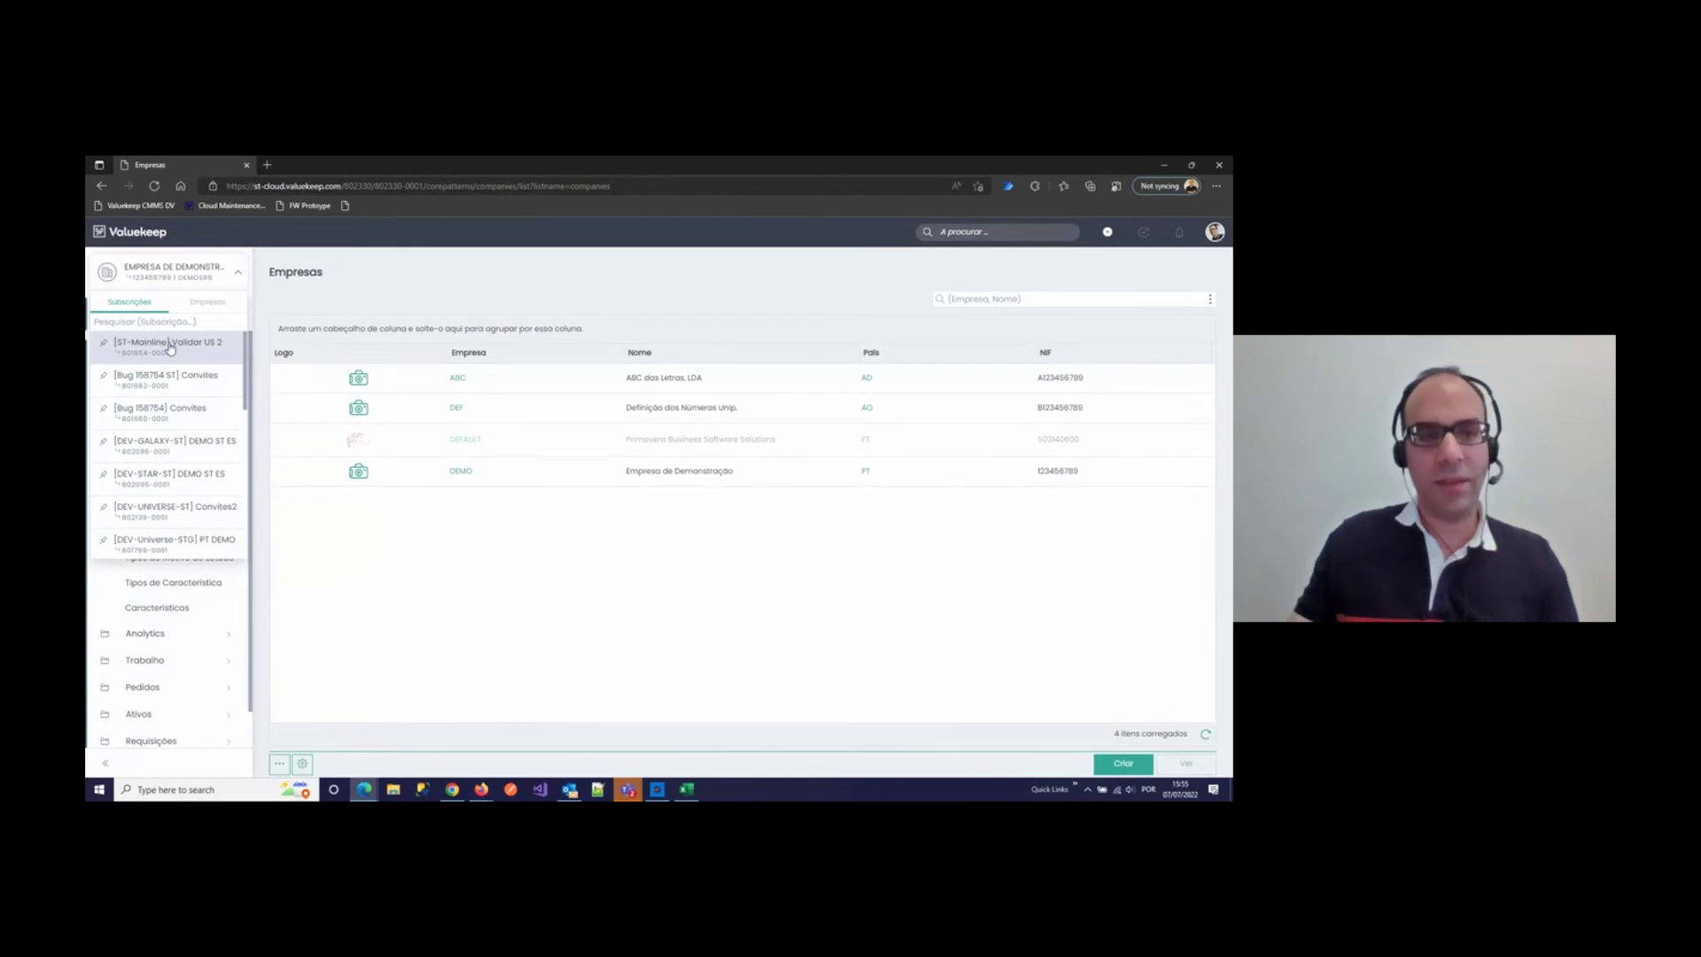
left_click(204, 304)
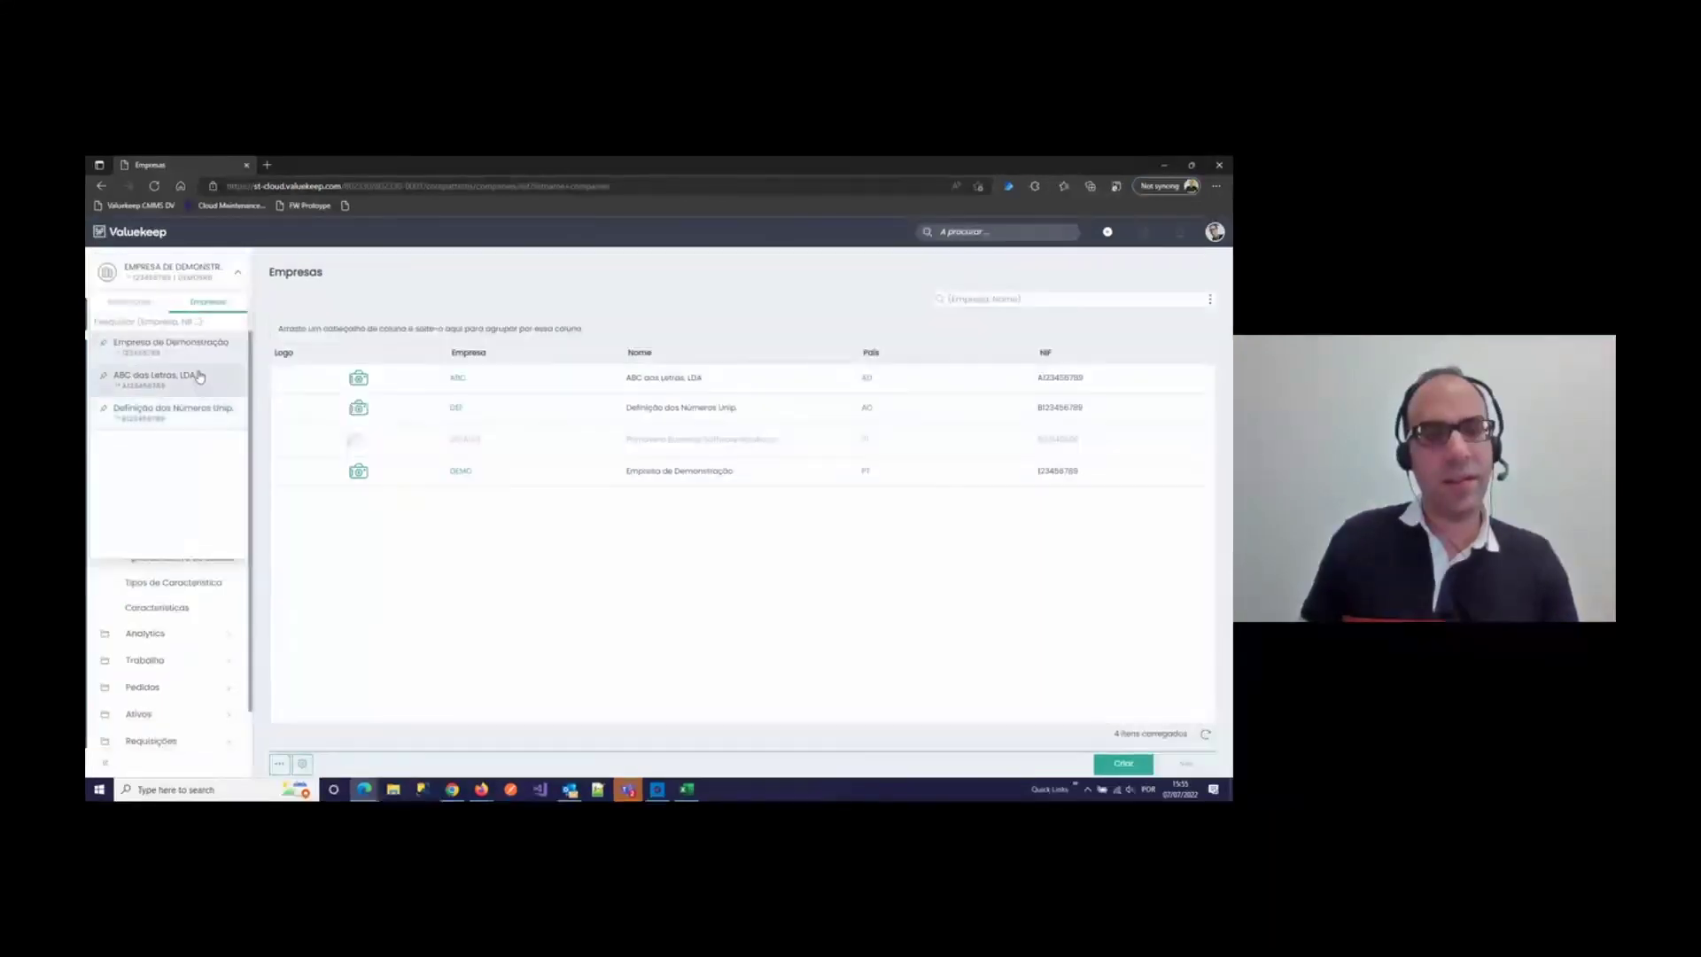
Step: Return to Visão Geral and switch the active company to ABC das Letras, LDA
left_click(139, 236)
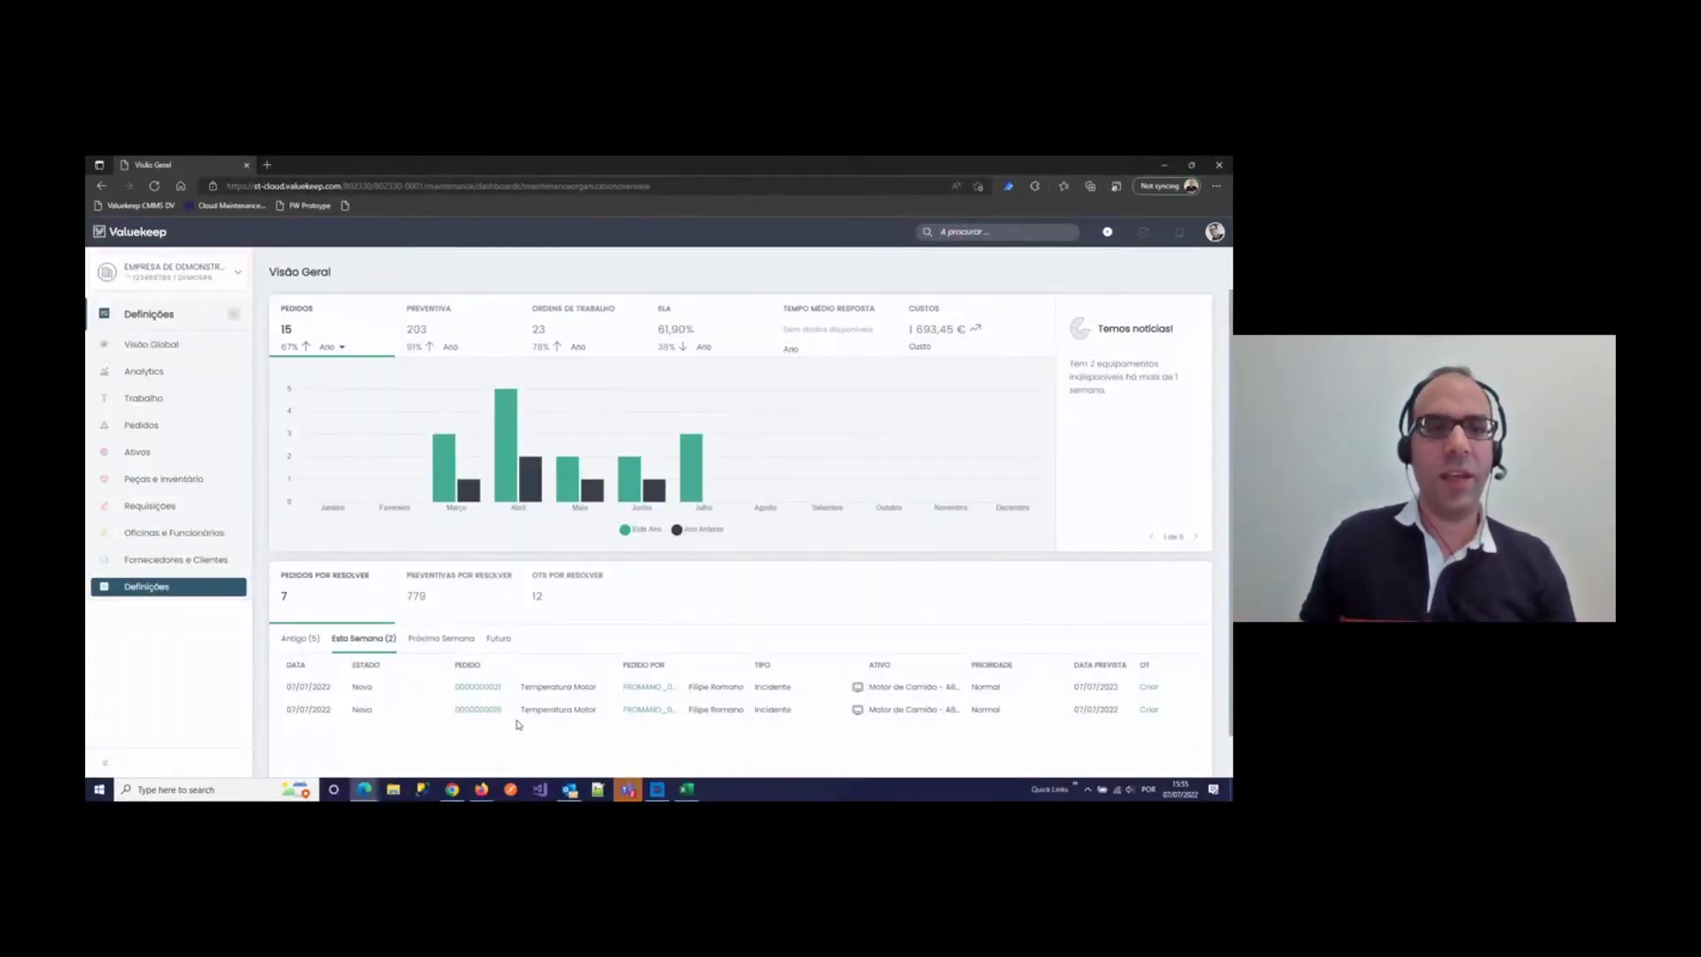
left_click(232, 281)
left_click(167, 379)
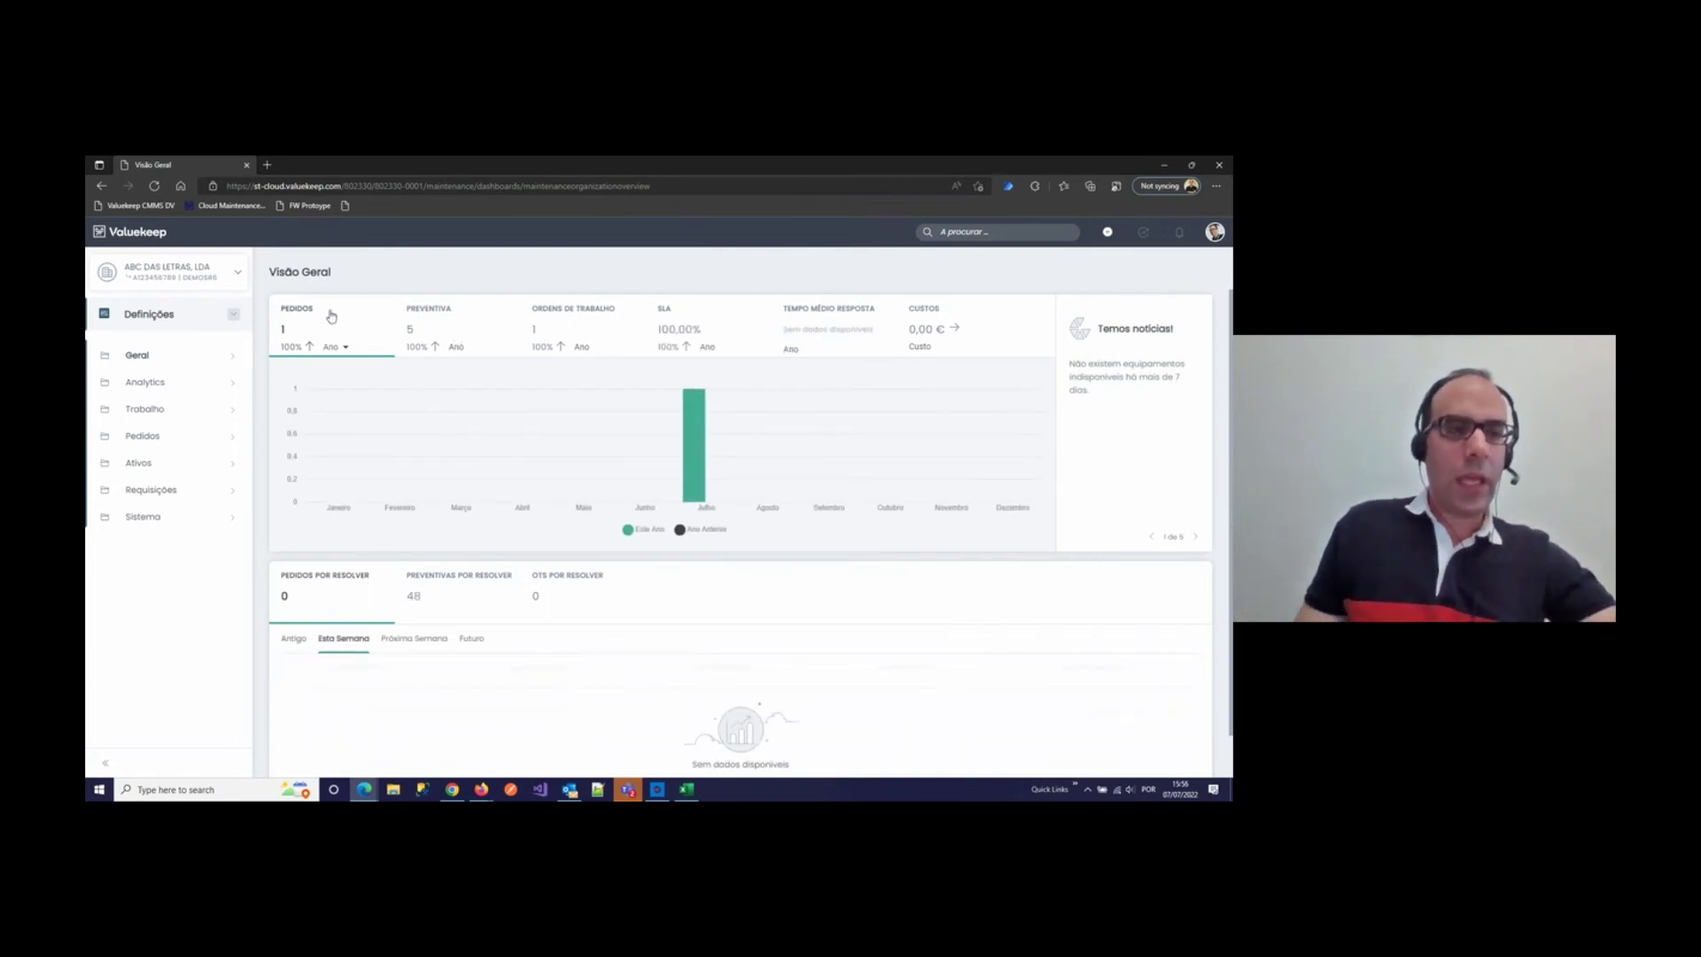
Step: Open Ordens de Trabalho for ABC das Letras, LDA, check its work orders, and bring up the module list
left_click(148, 324)
left_click(144, 398)
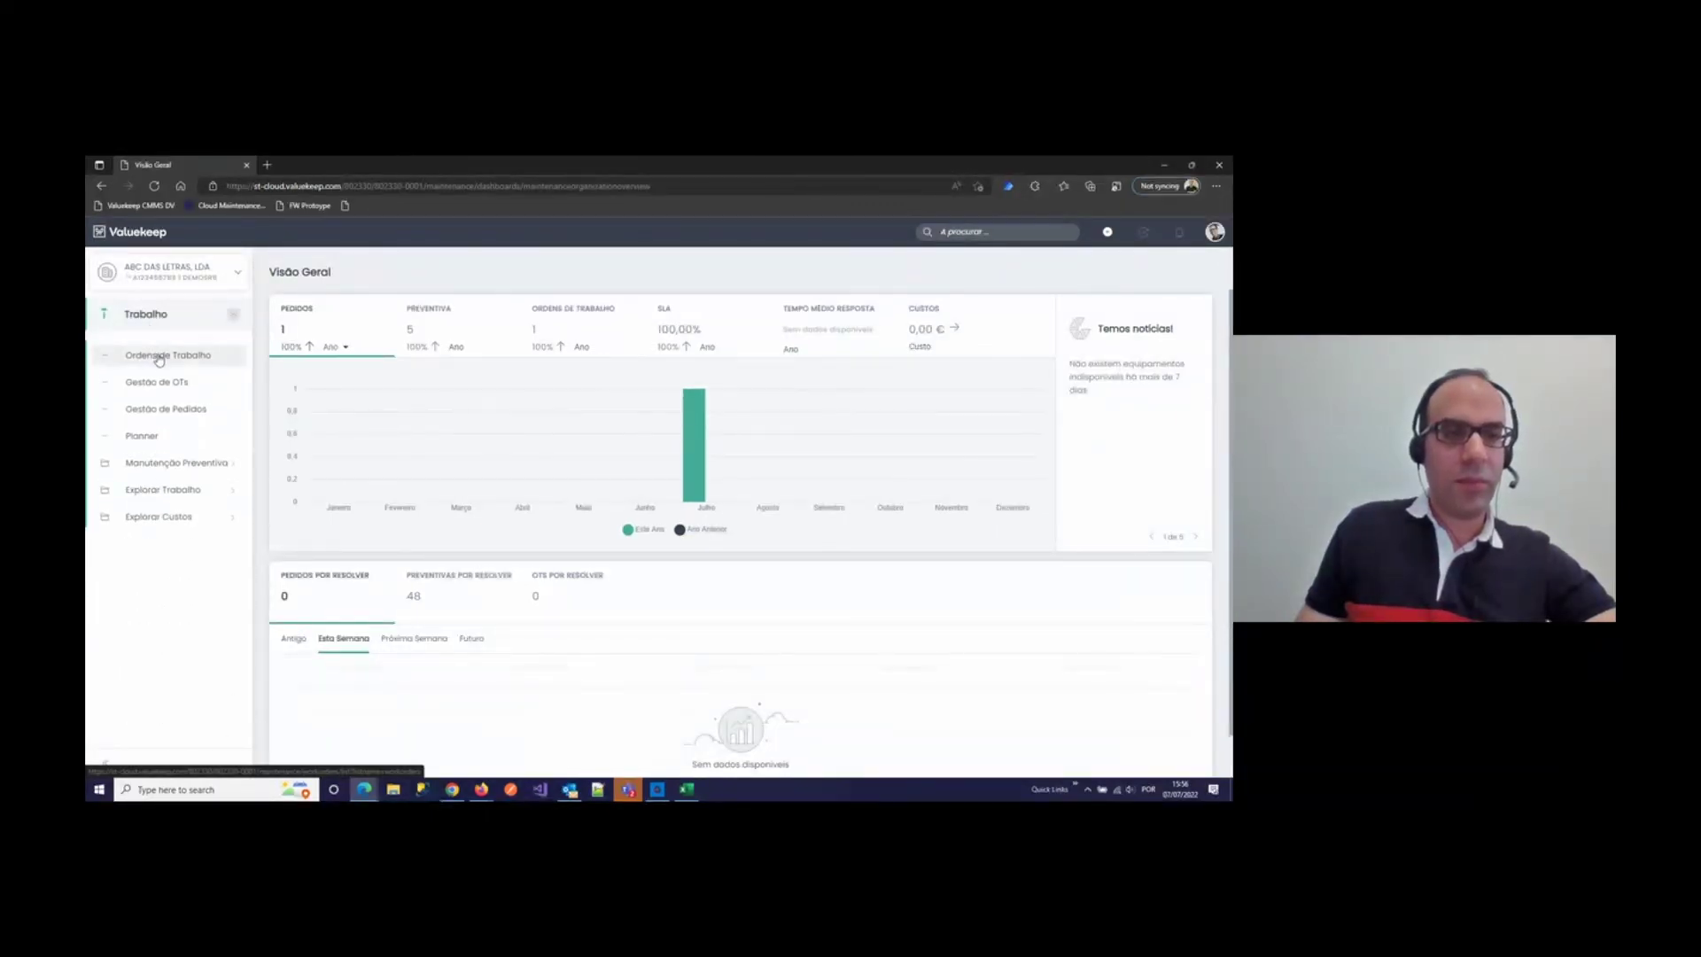
left_click(189, 357)
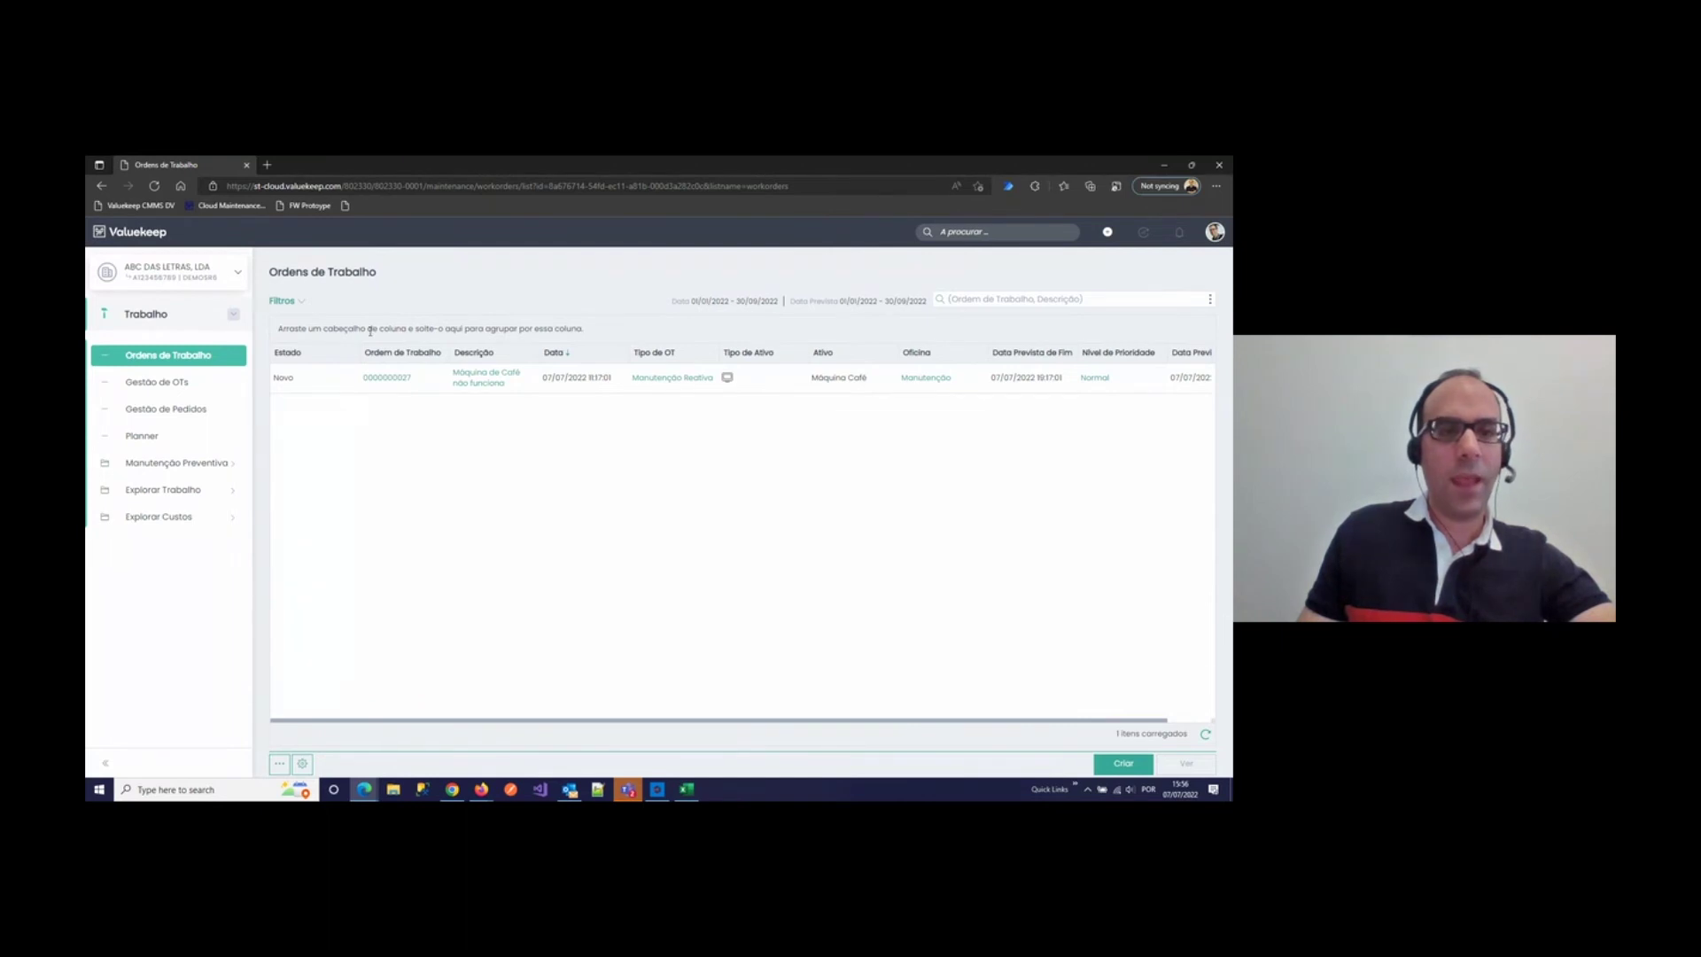
left_click(202, 326)
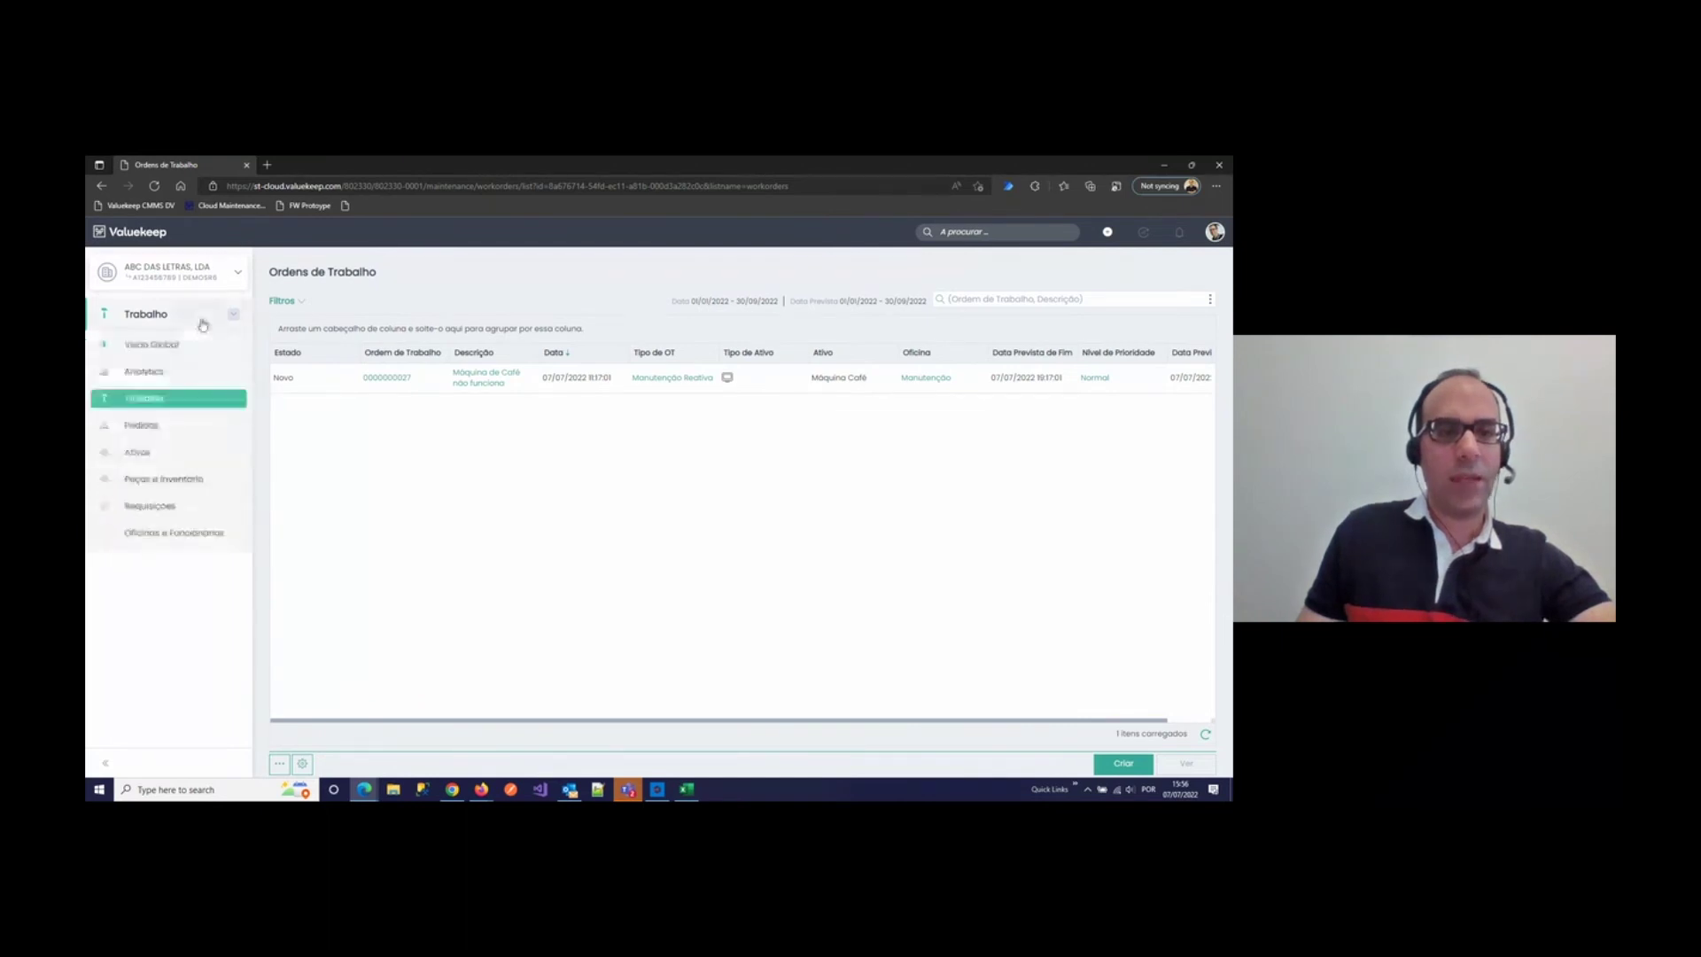
Step: View the Equipamentos and Localizações lists in Ativos for ABC das Letras, LDA
left_click(160, 455)
left_click(180, 379)
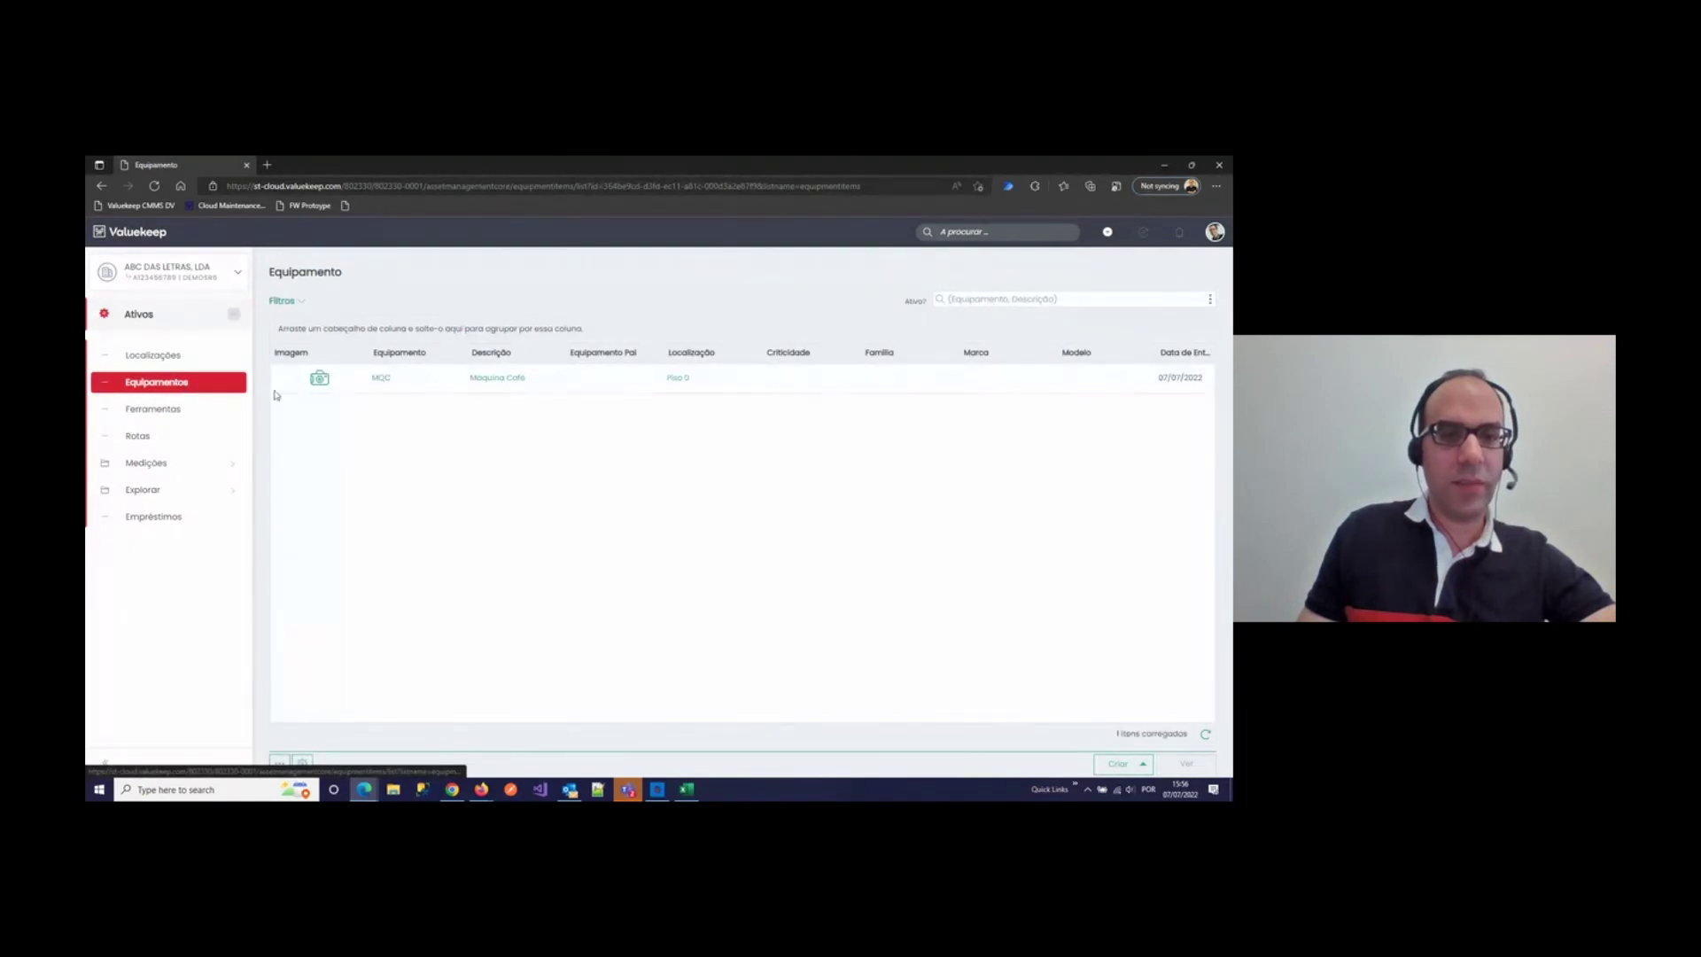
left_click(155, 356)
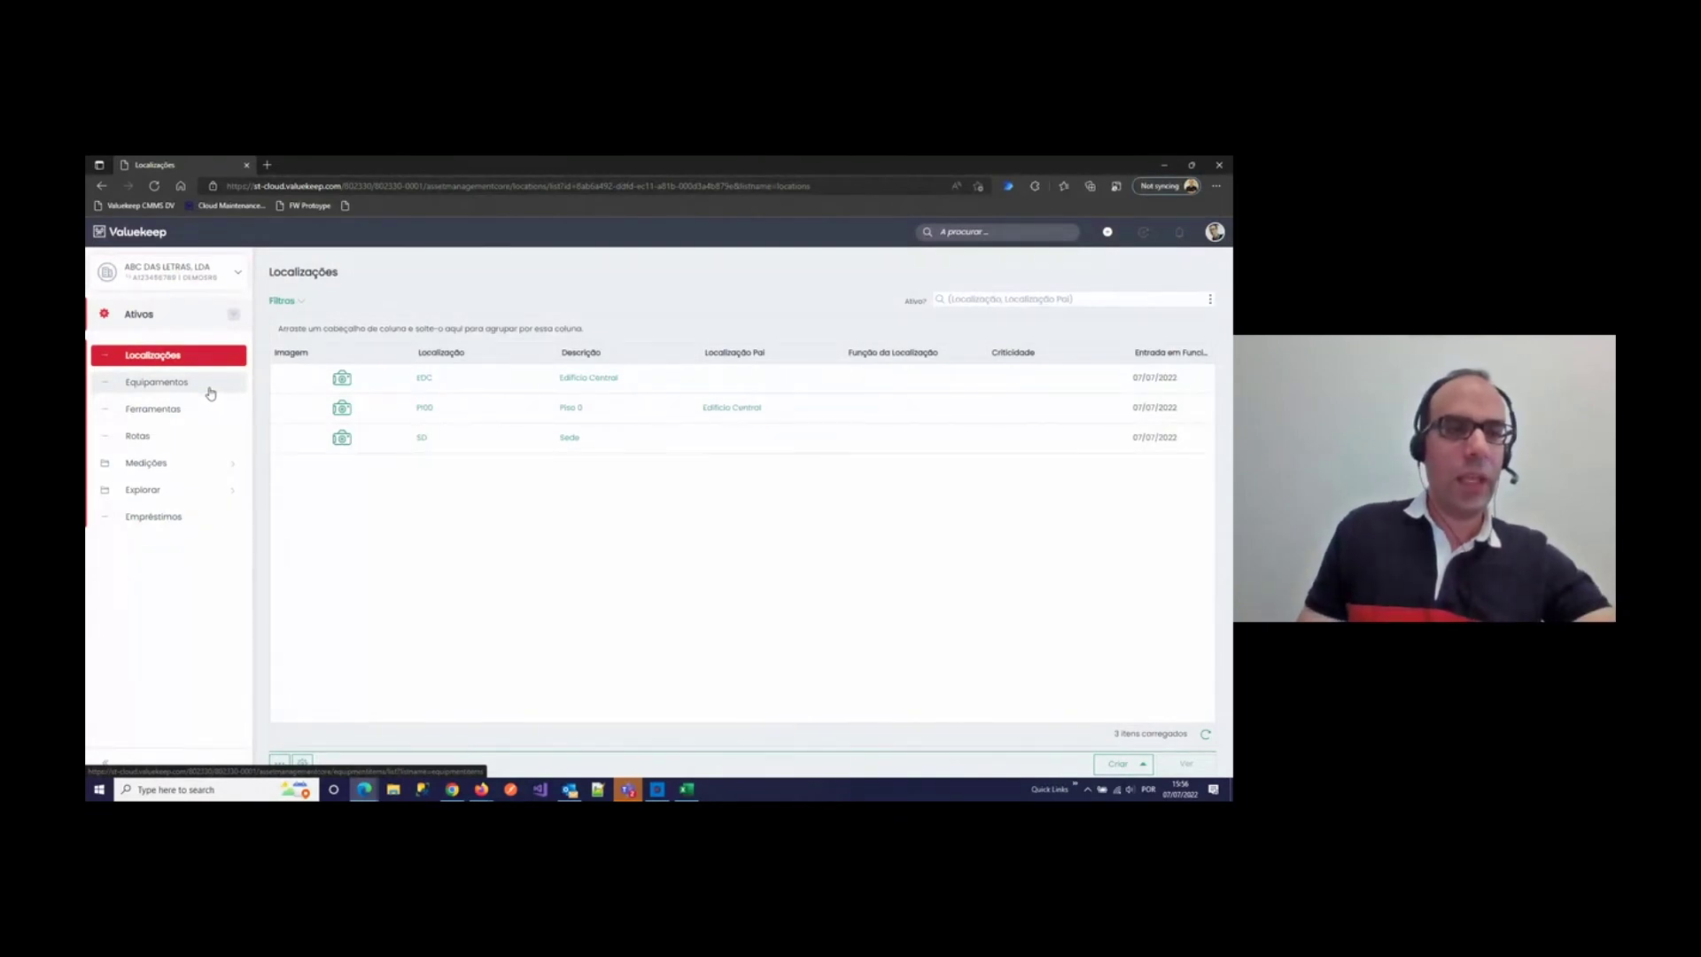
Step: Compare the Localizações of Empresa de Demonstração and Definição dos Números Unip, and return to ABC das Letras, LDA
left_click(181, 282)
left_click(164, 350)
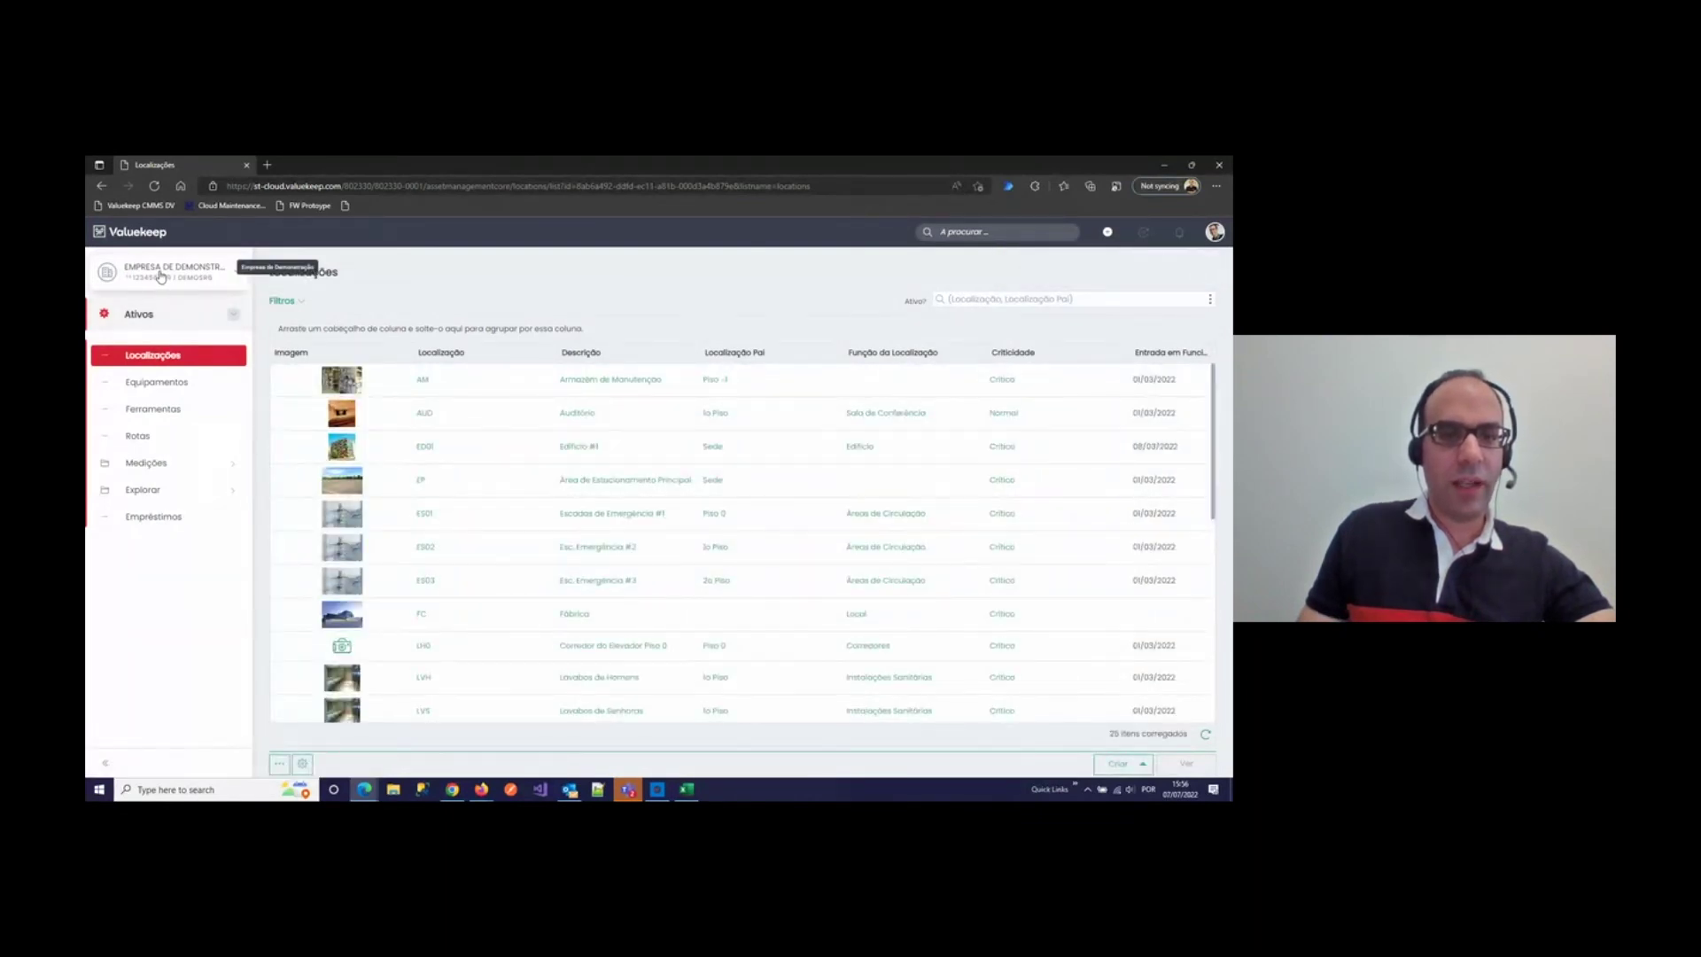
left_click(161, 276)
left_click(182, 407)
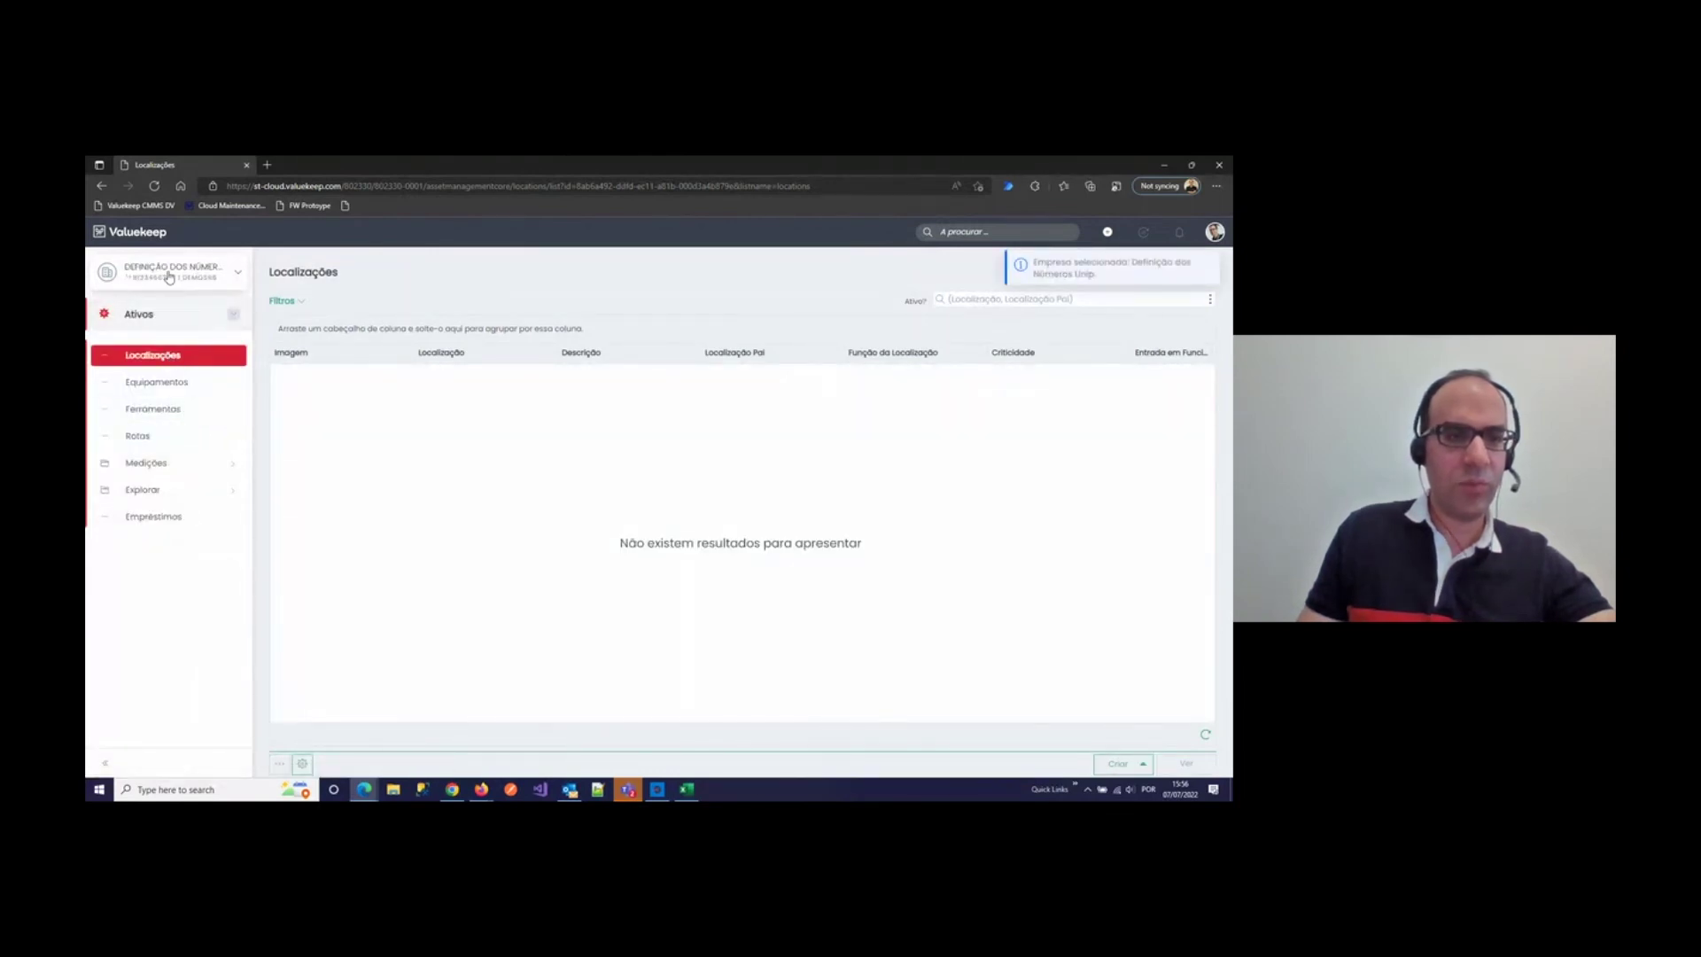
left_click(168, 277)
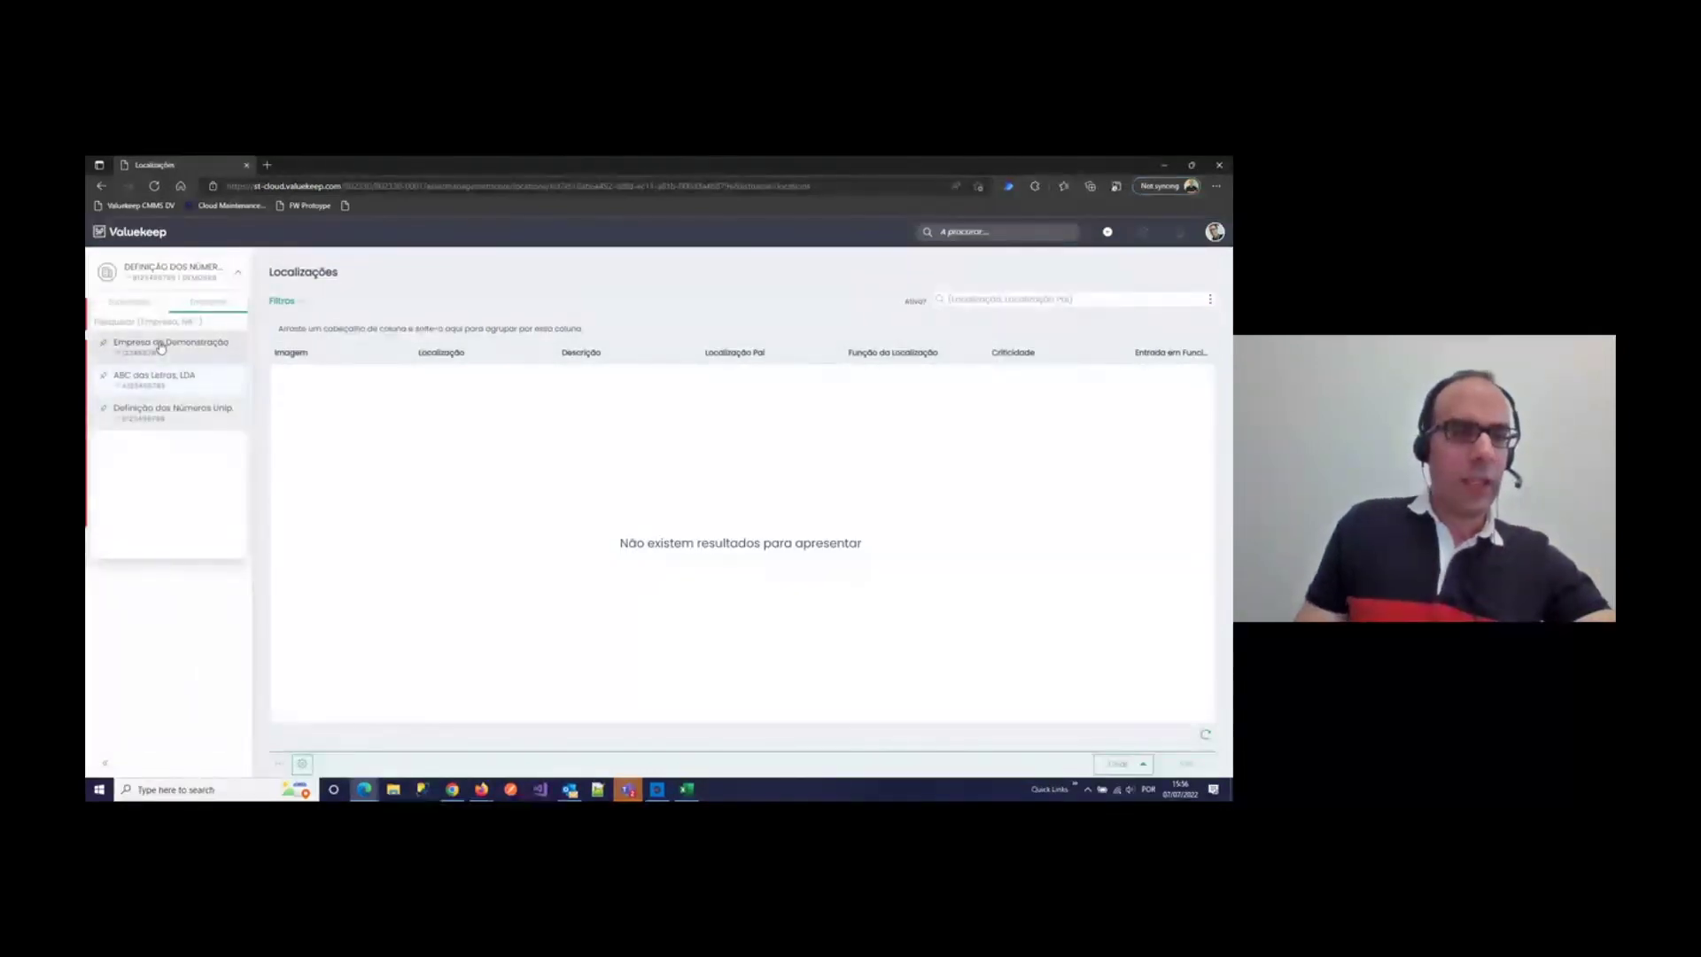
left_click(157, 379)
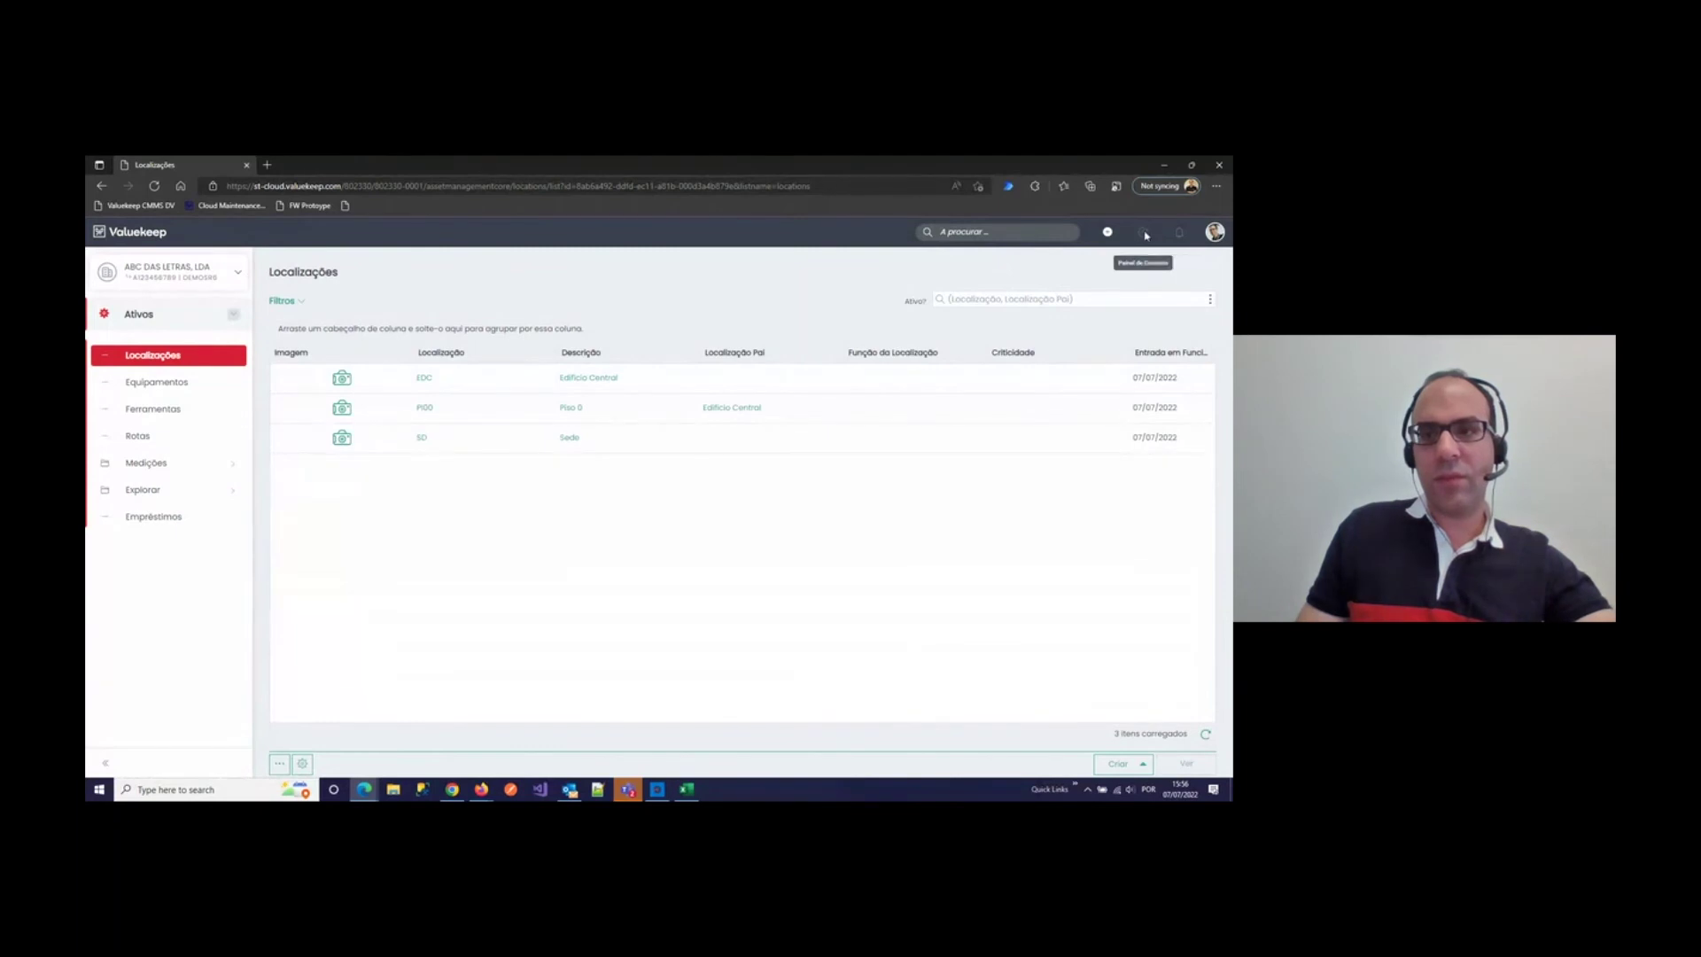
Step: Start a work order described "limpar" with asset type Equipamento, check the selectable equipment, and leave unsaved for Visão Geral
left_click(1107, 231)
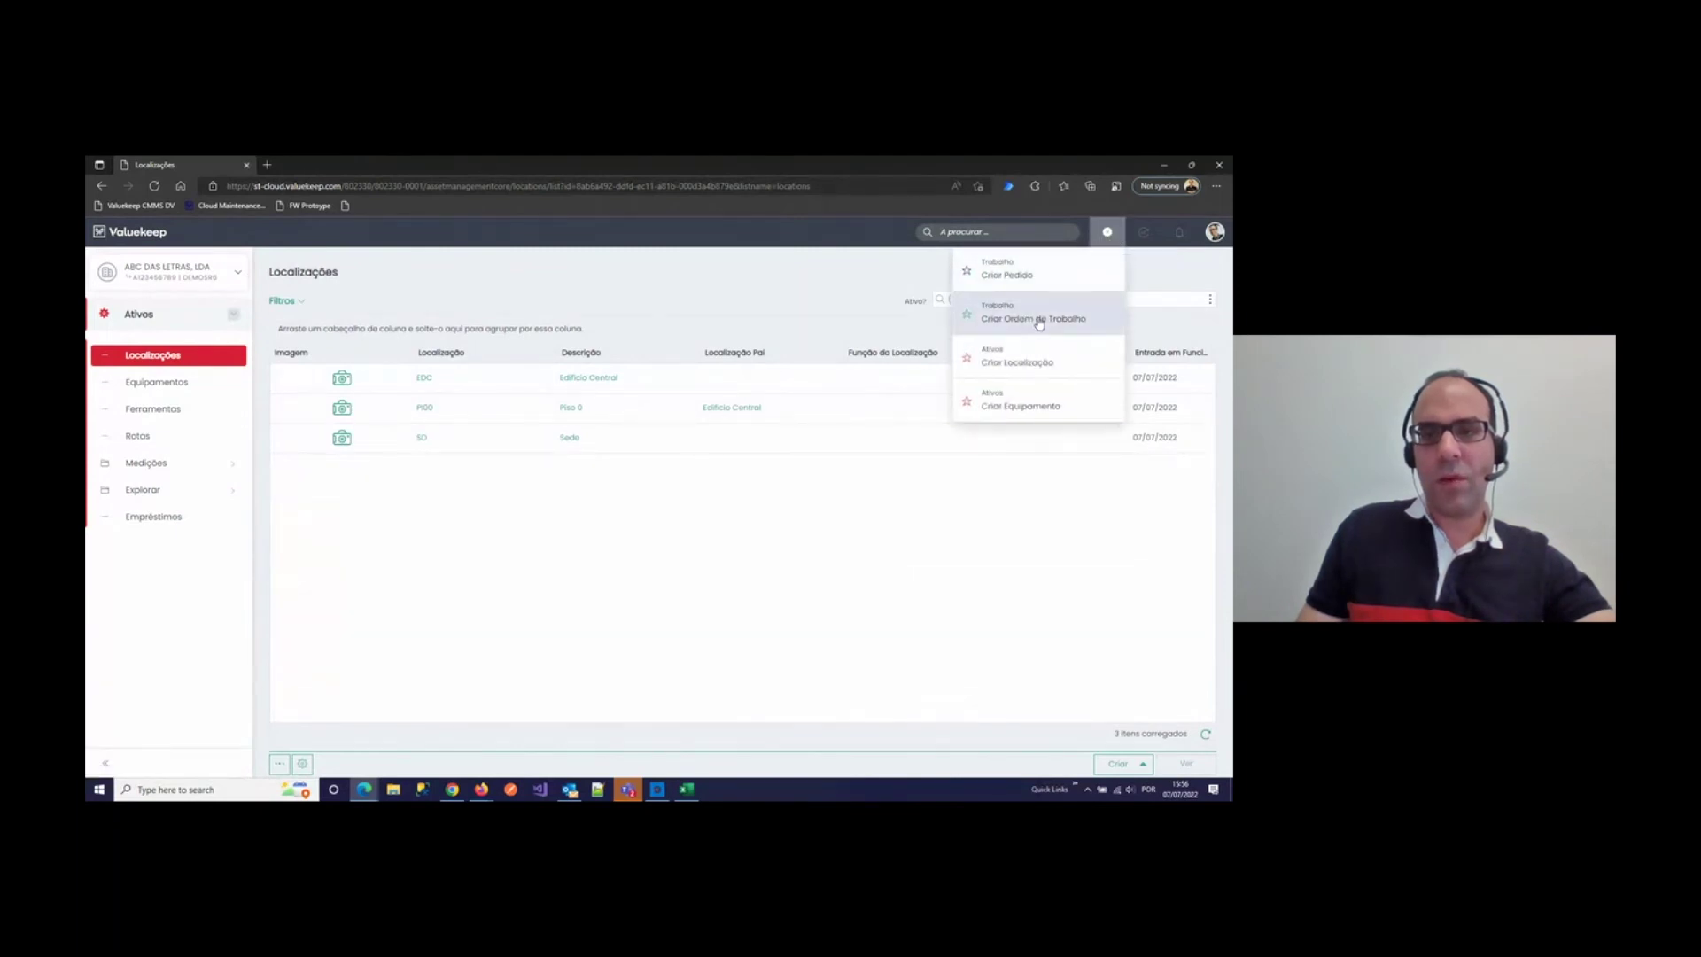
left_click(1039, 321)
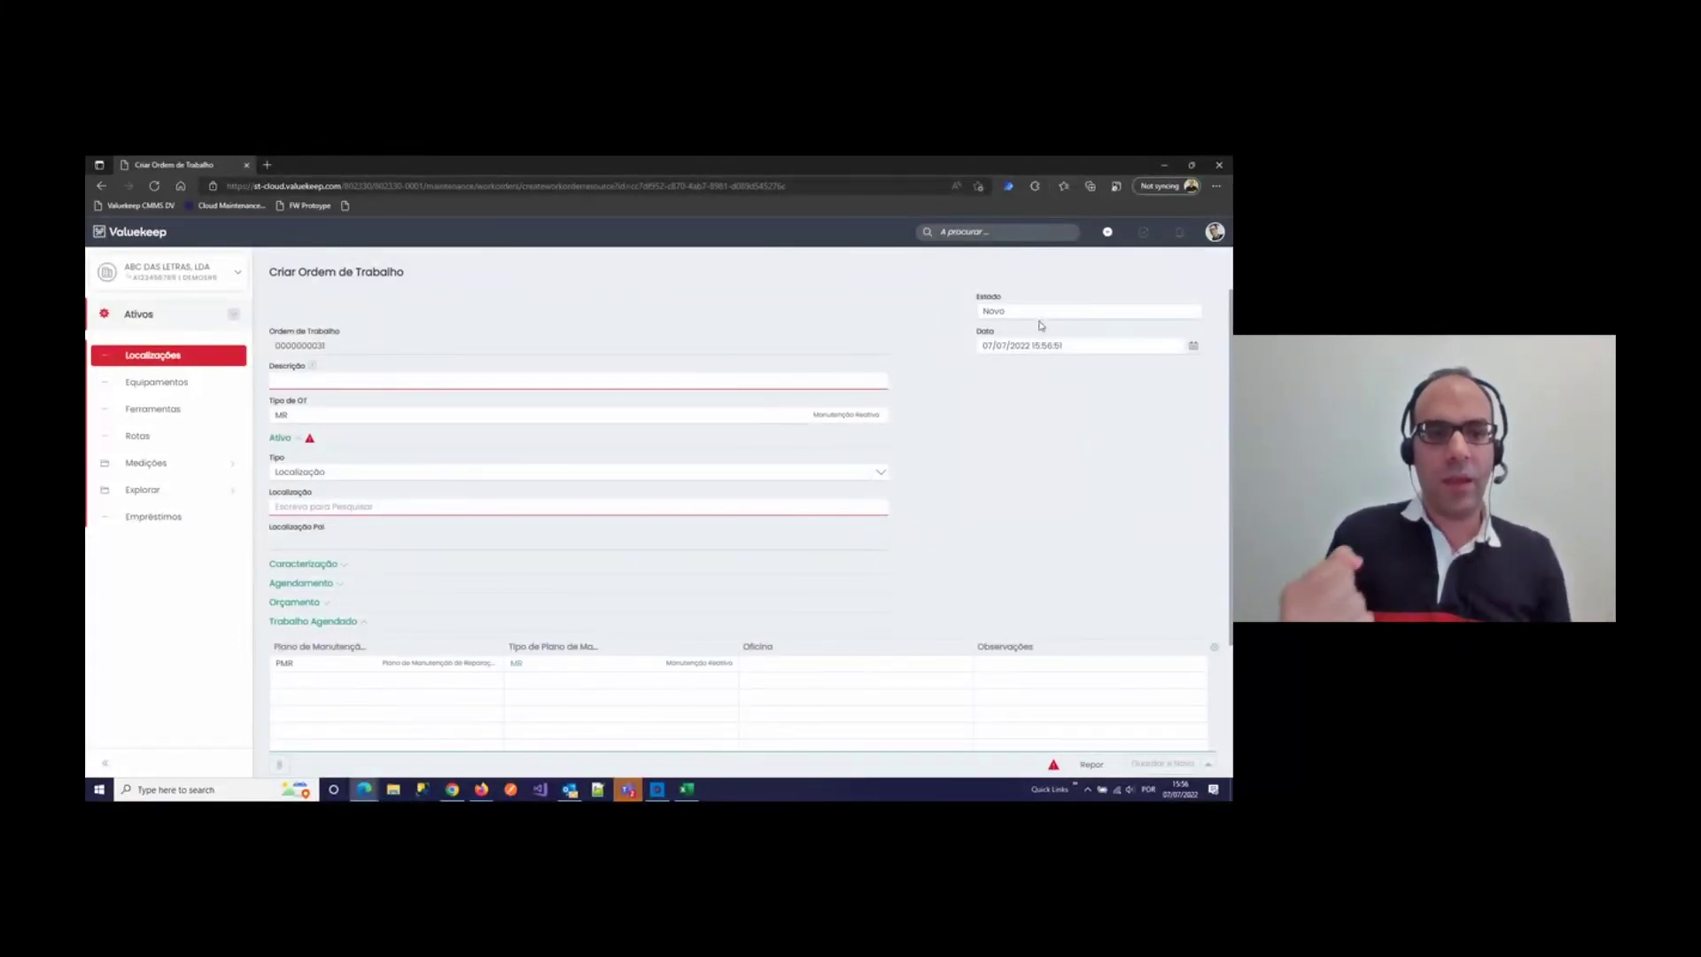
type("limpar")
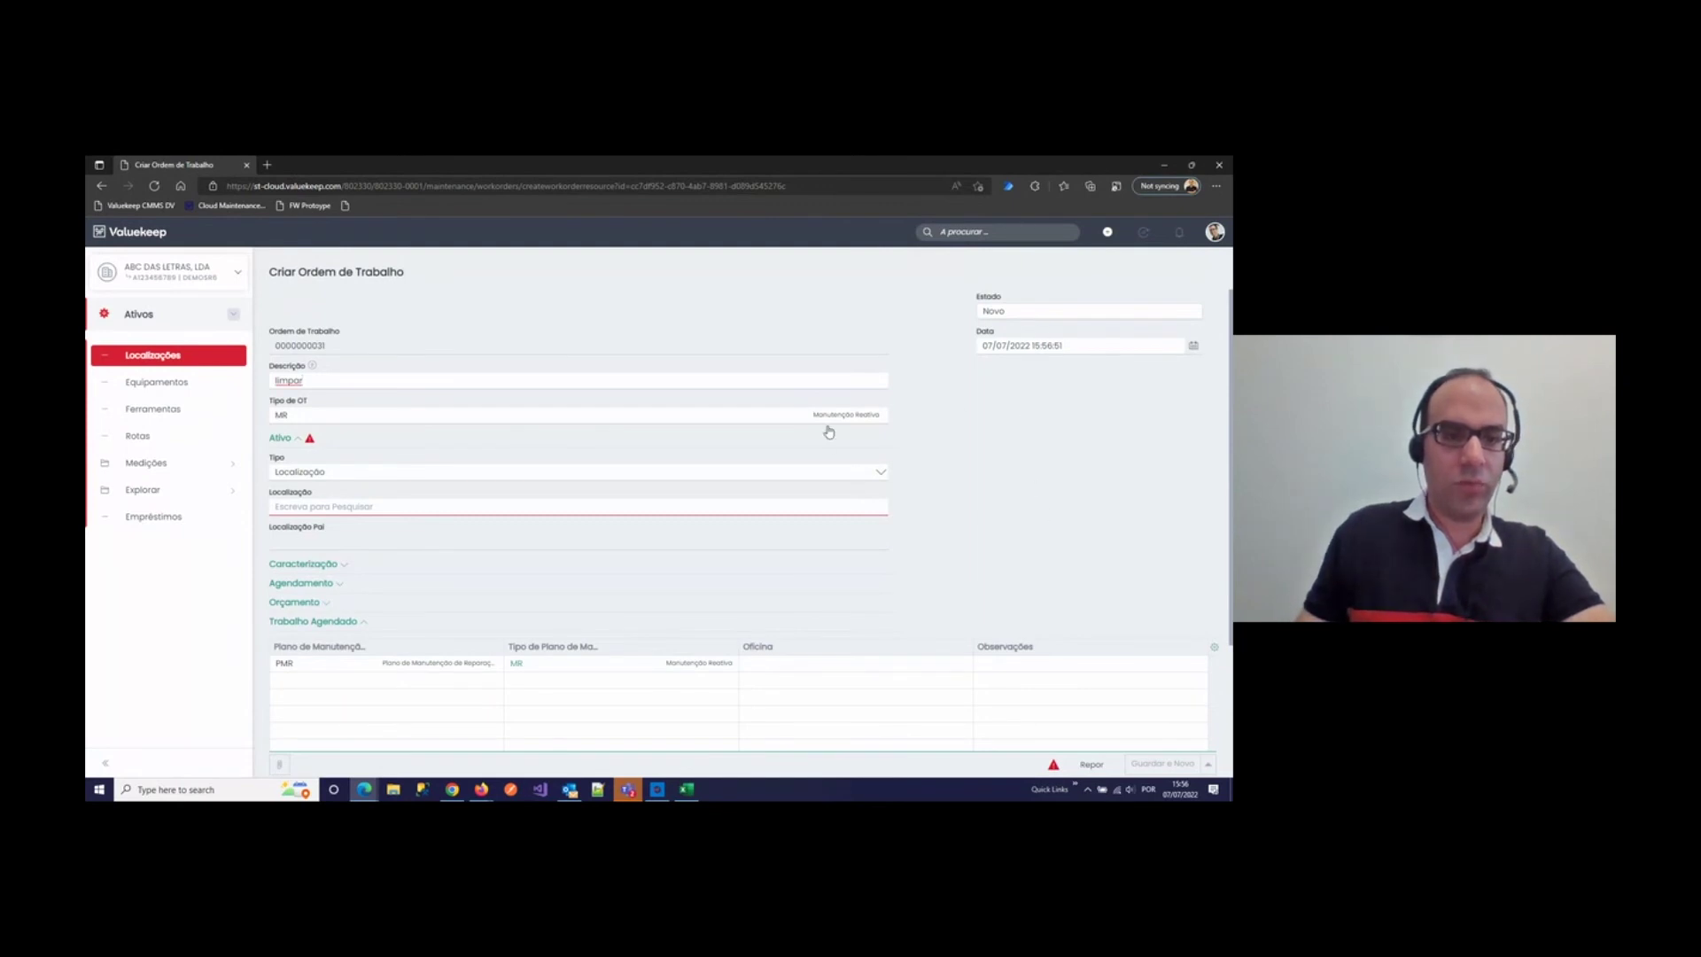
left_click(465, 504)
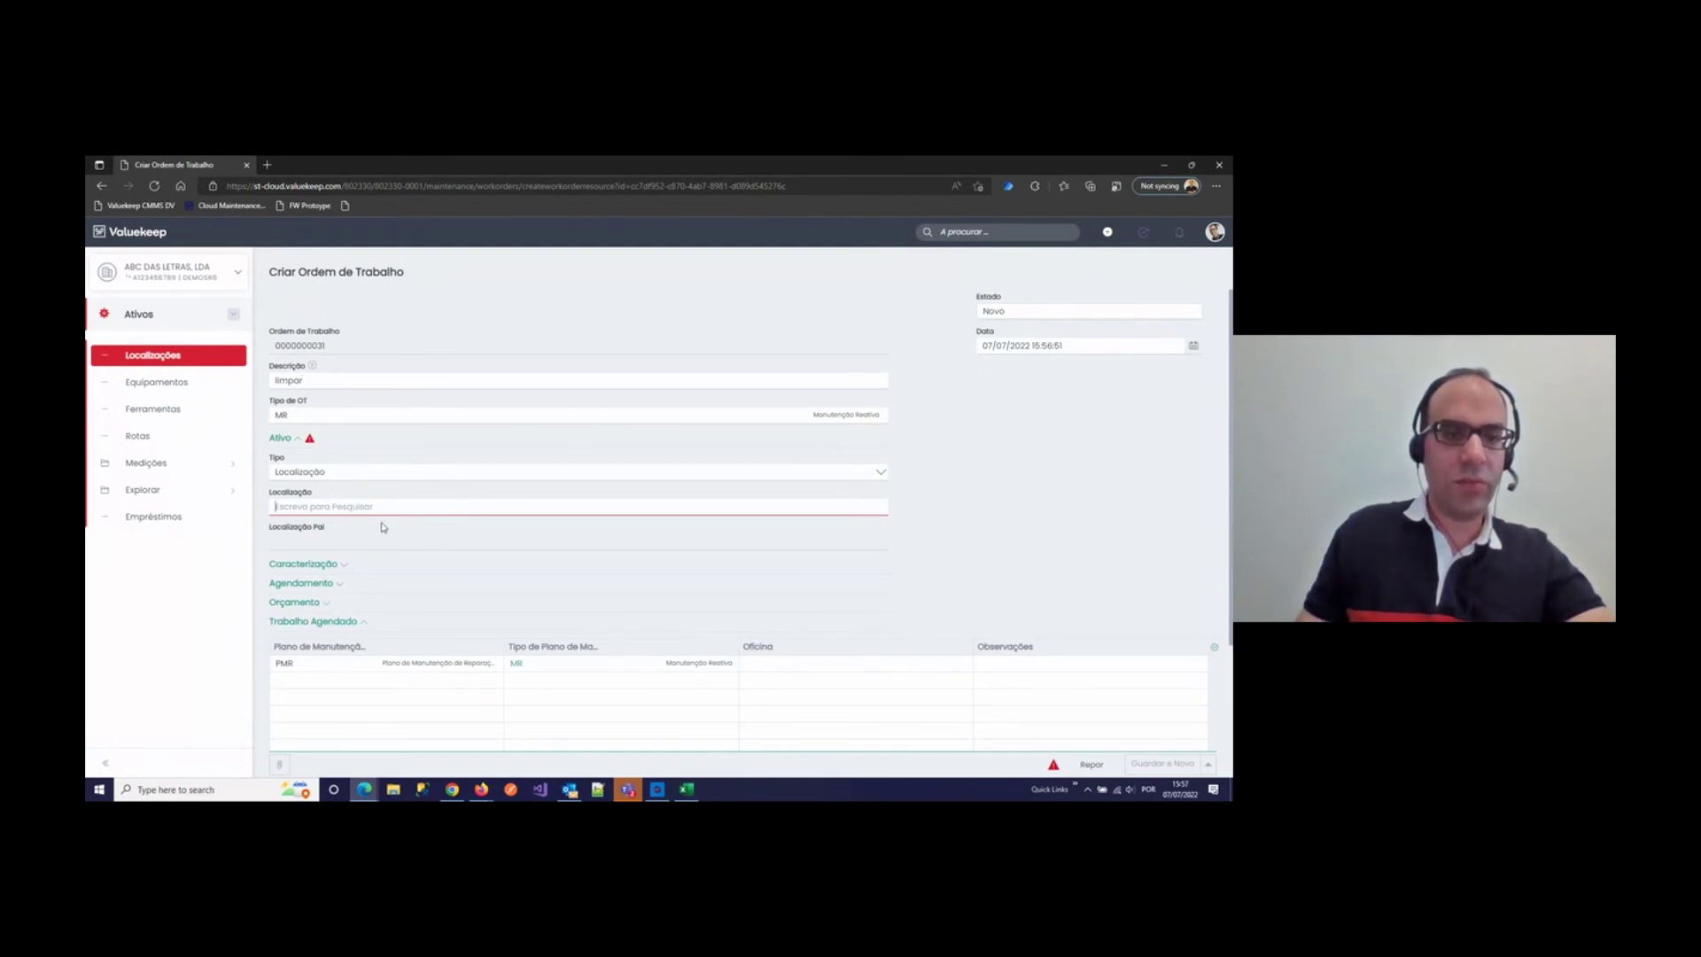
left_click(329, 477)
left_click(328, 505)
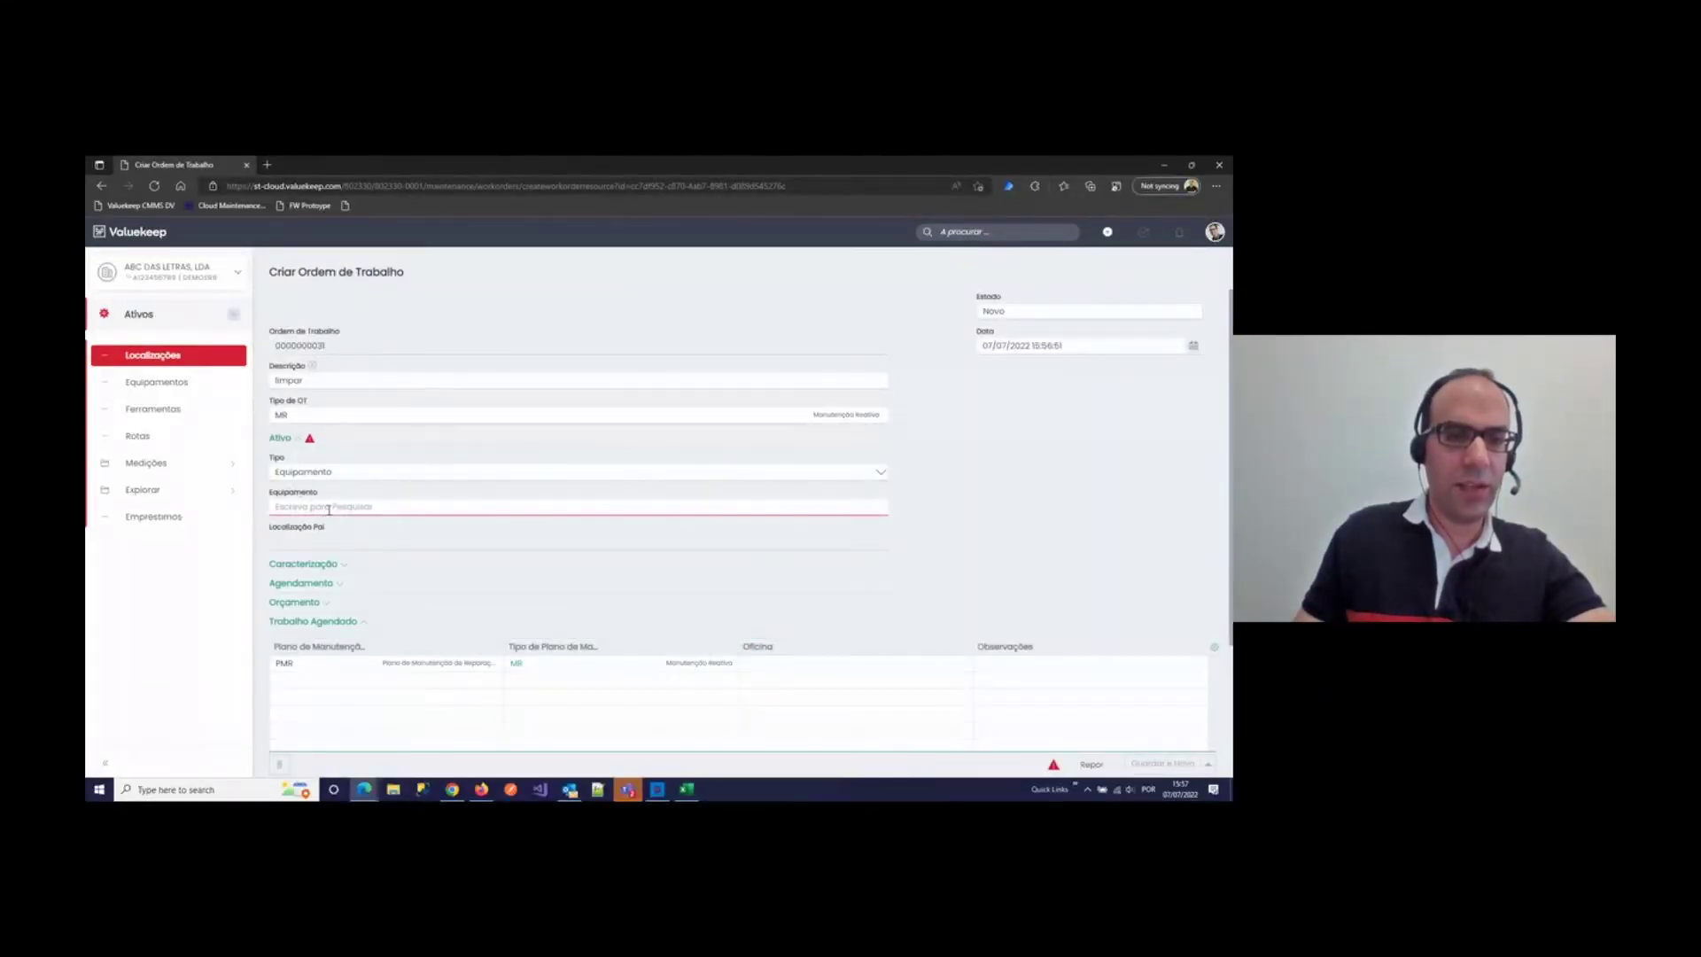
left_click(356, 509)
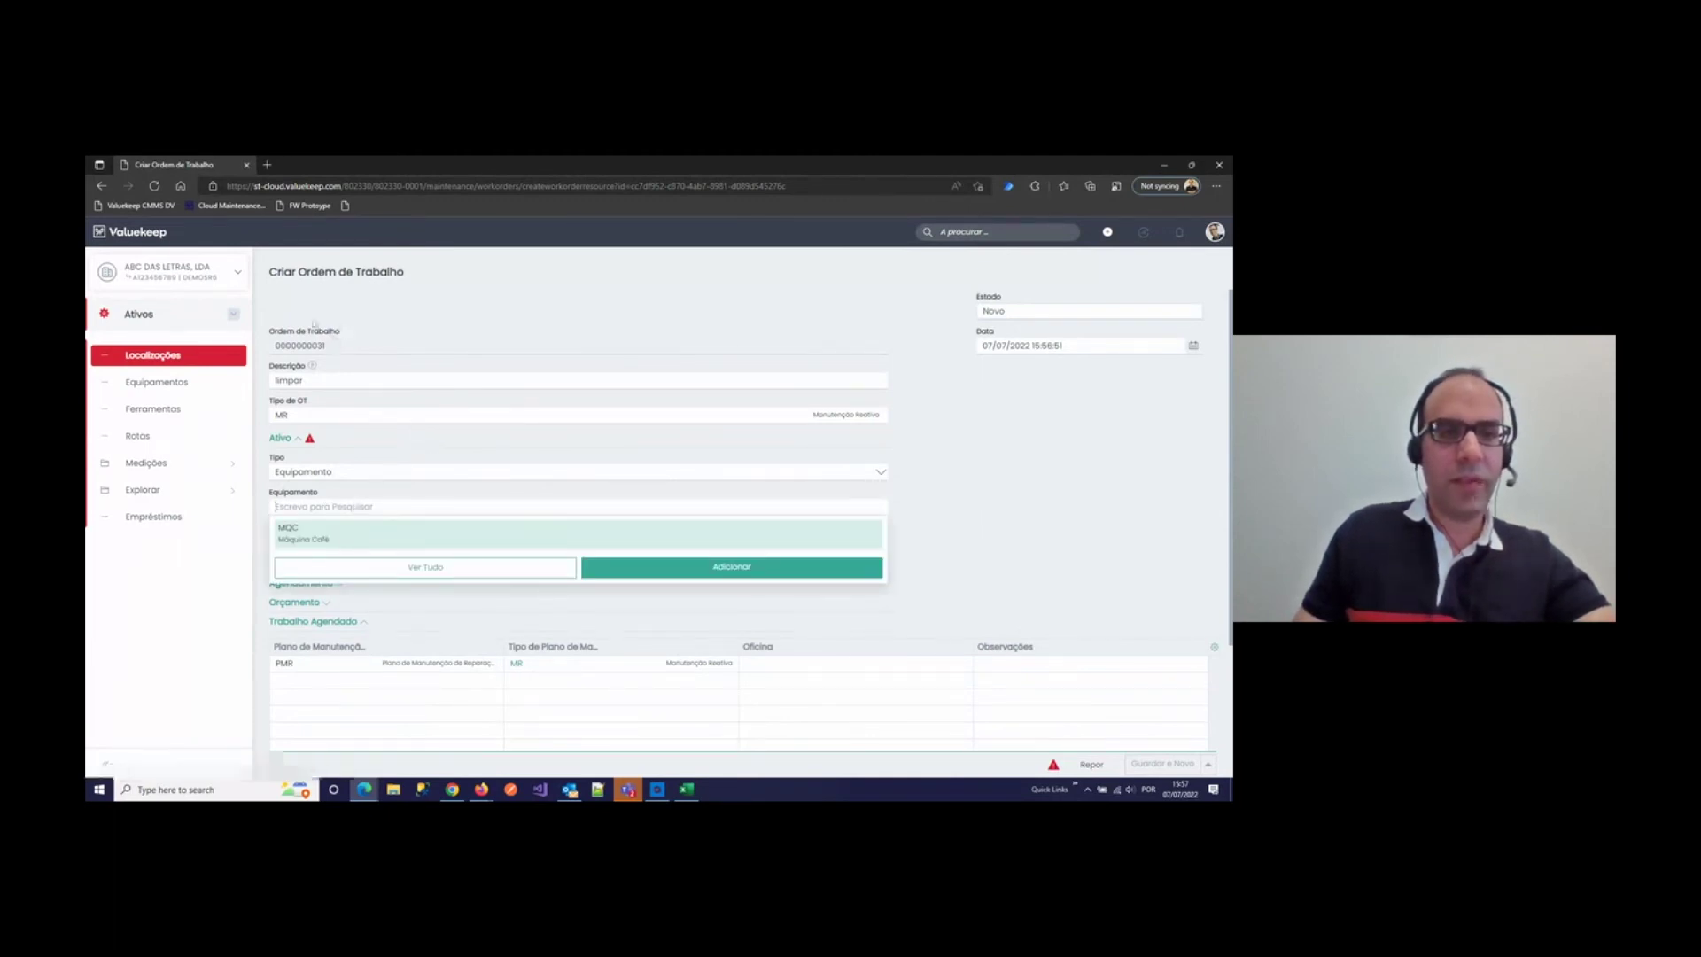
left_click(143, 229)
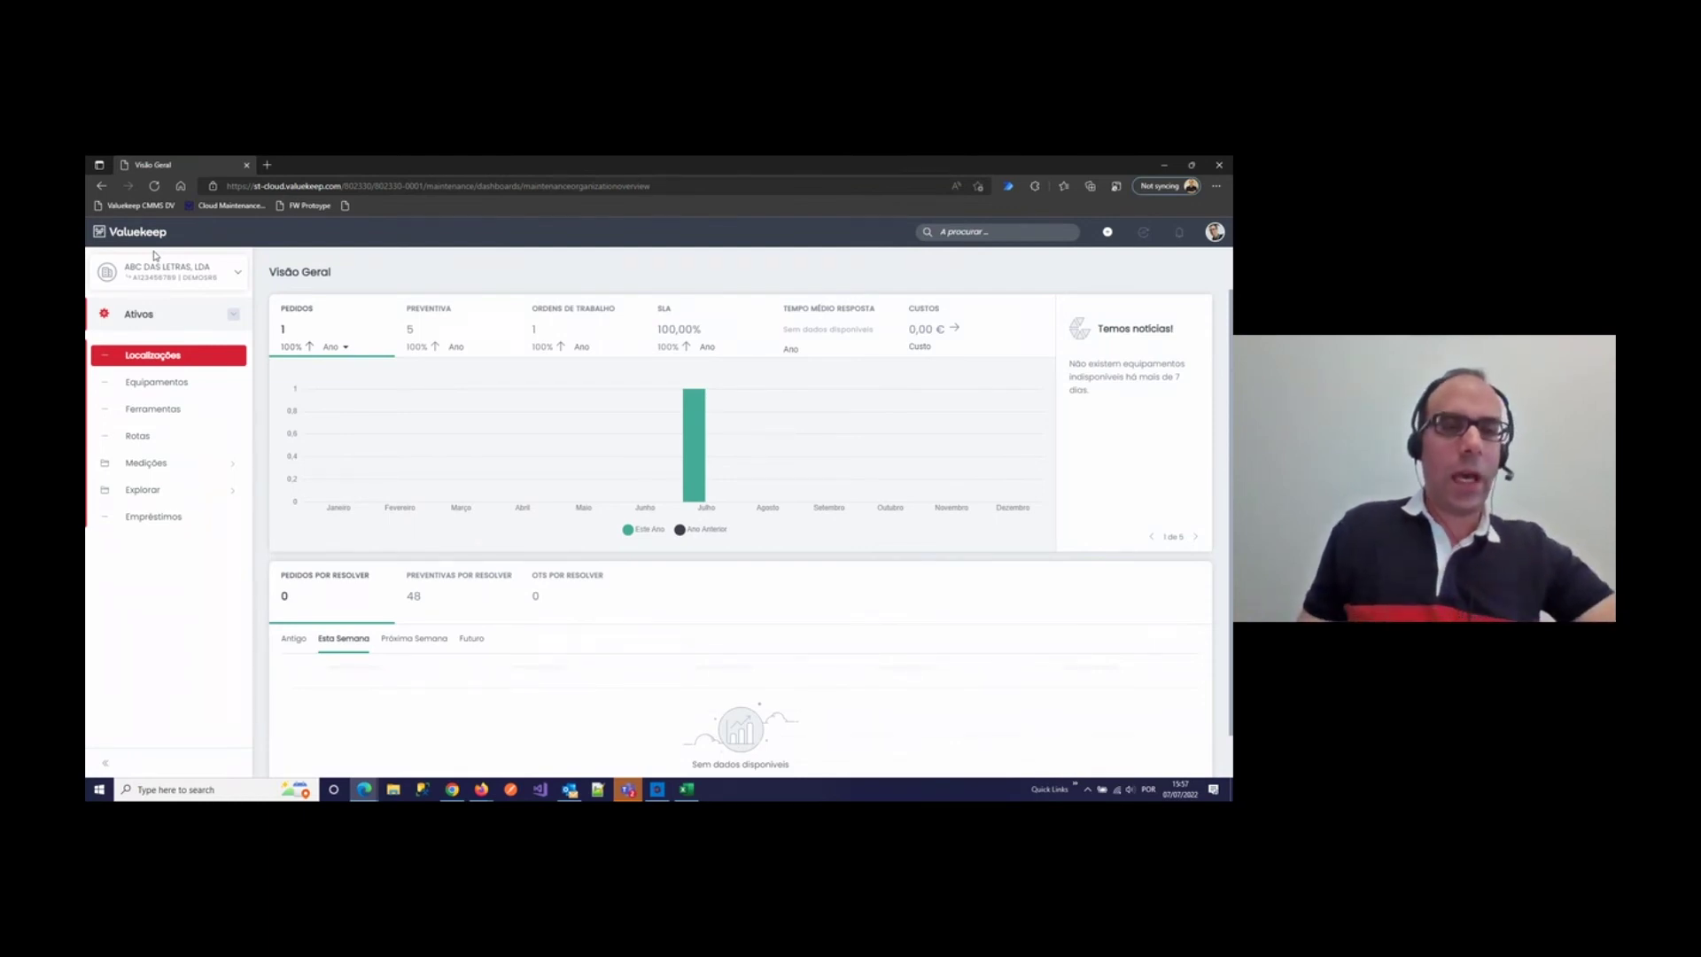
Step: Keep ABC das Letras, LDA as the active company and open the Empresas list in the Geral section of Definições
left_click(239, 276)
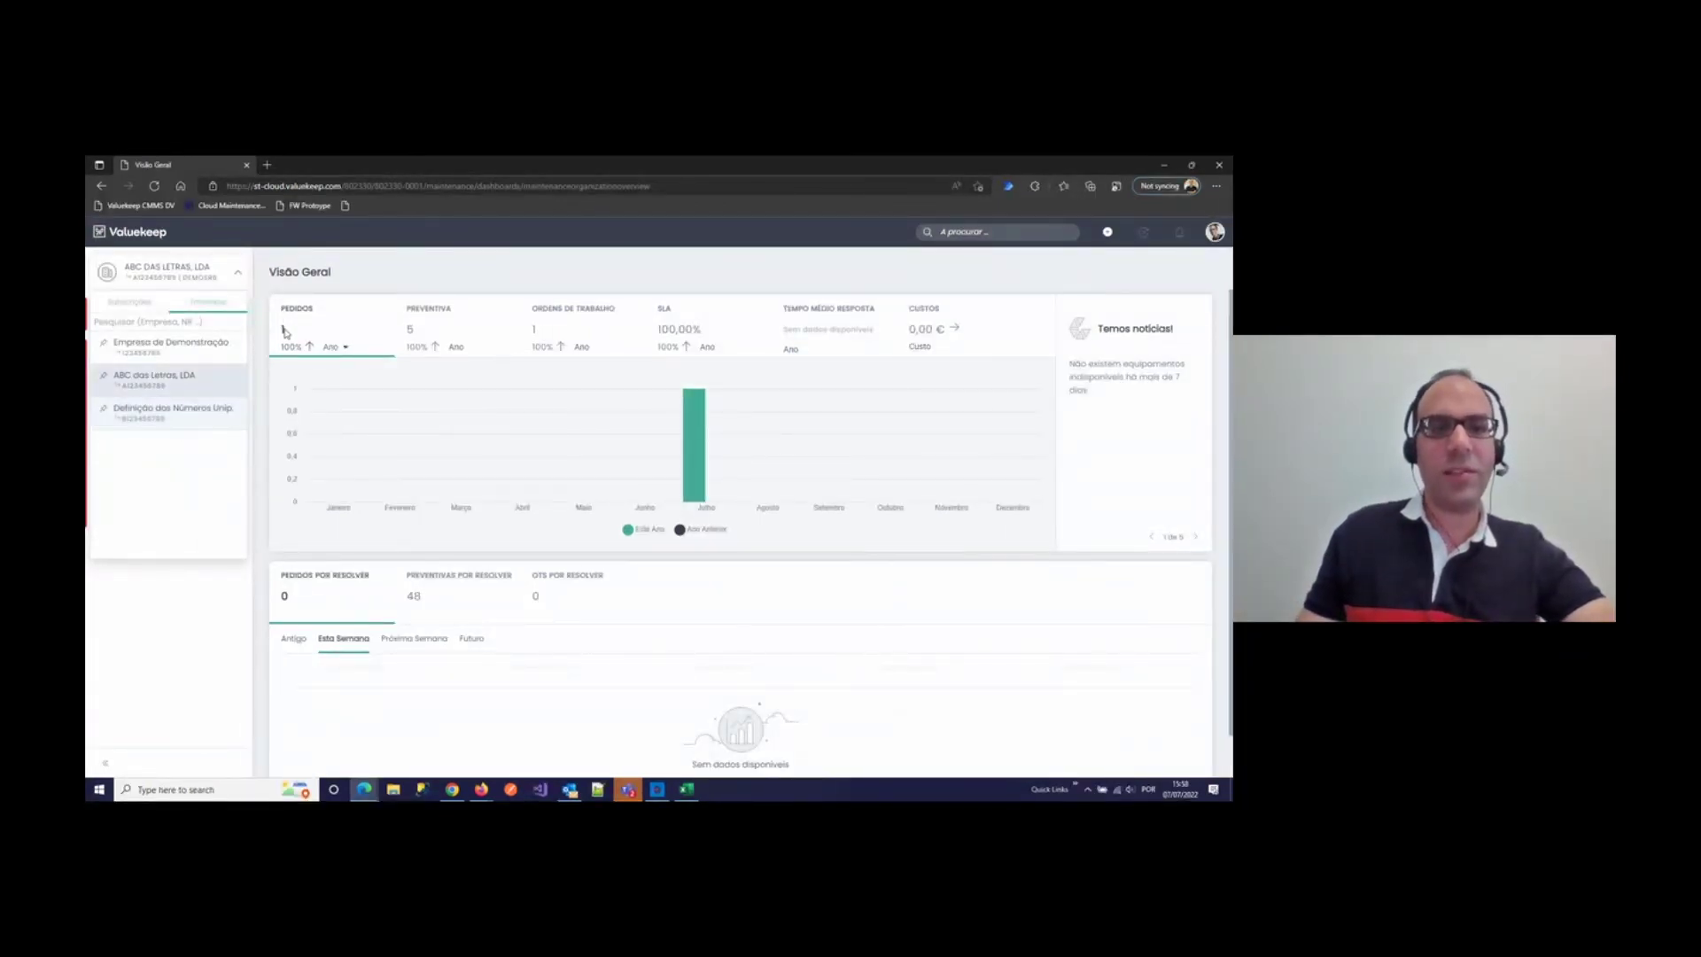
left_click(152, 379)
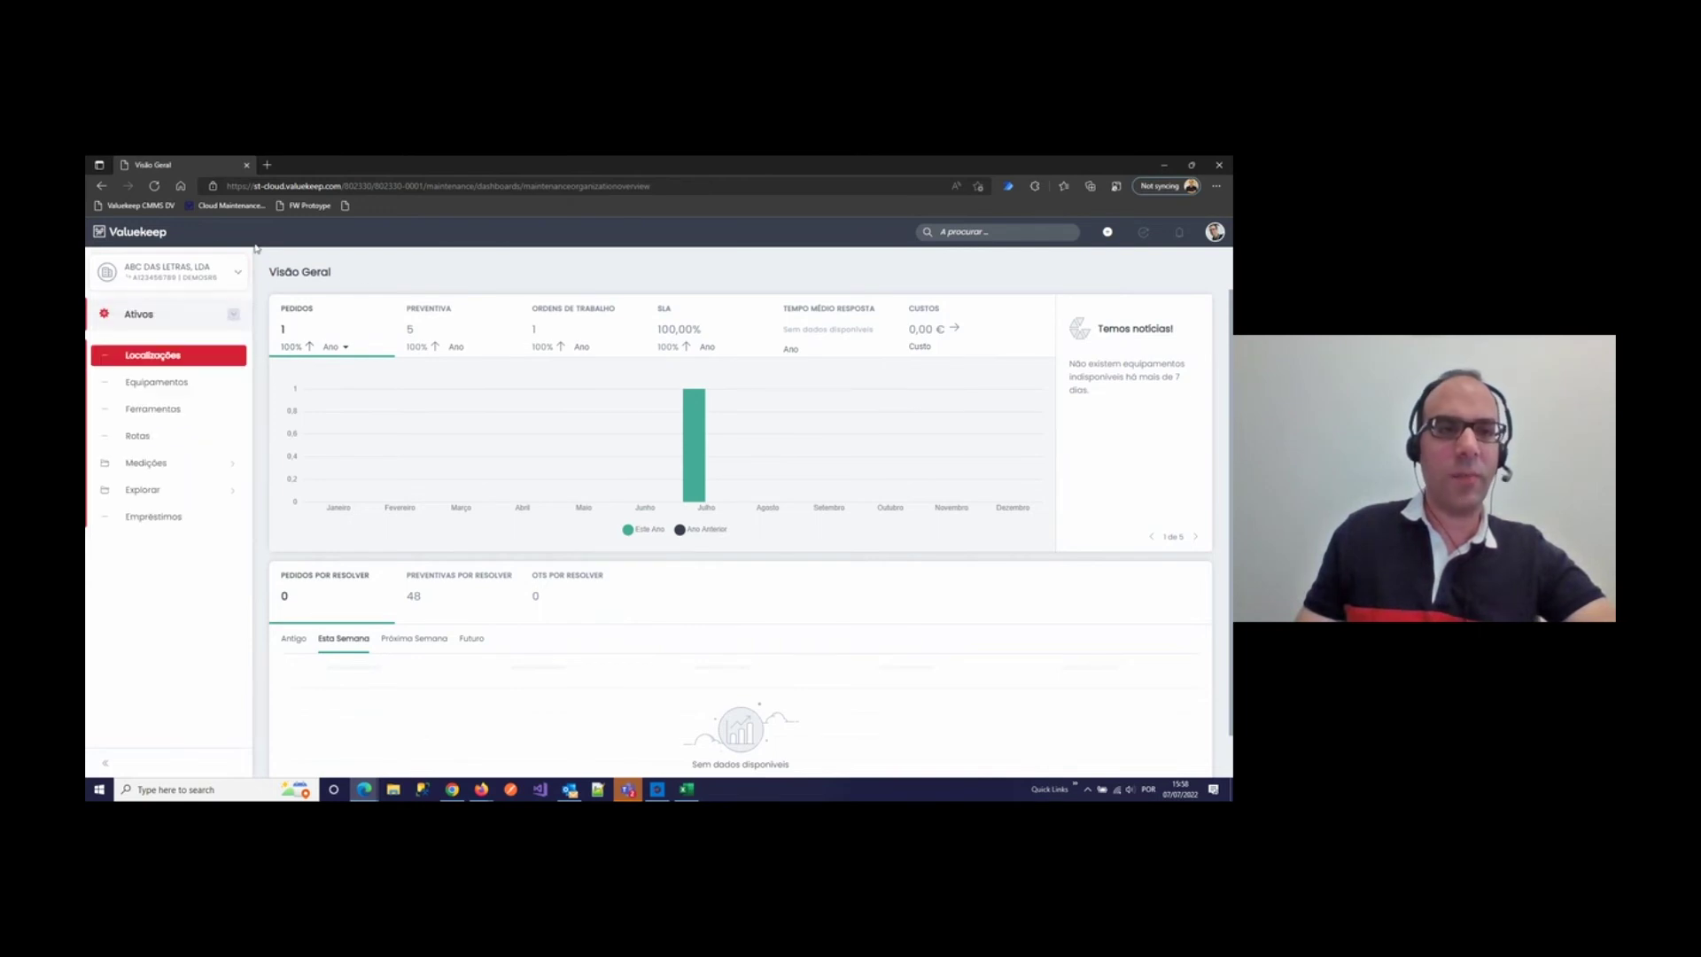
left_click(163, 333)
left_click(151, 588)
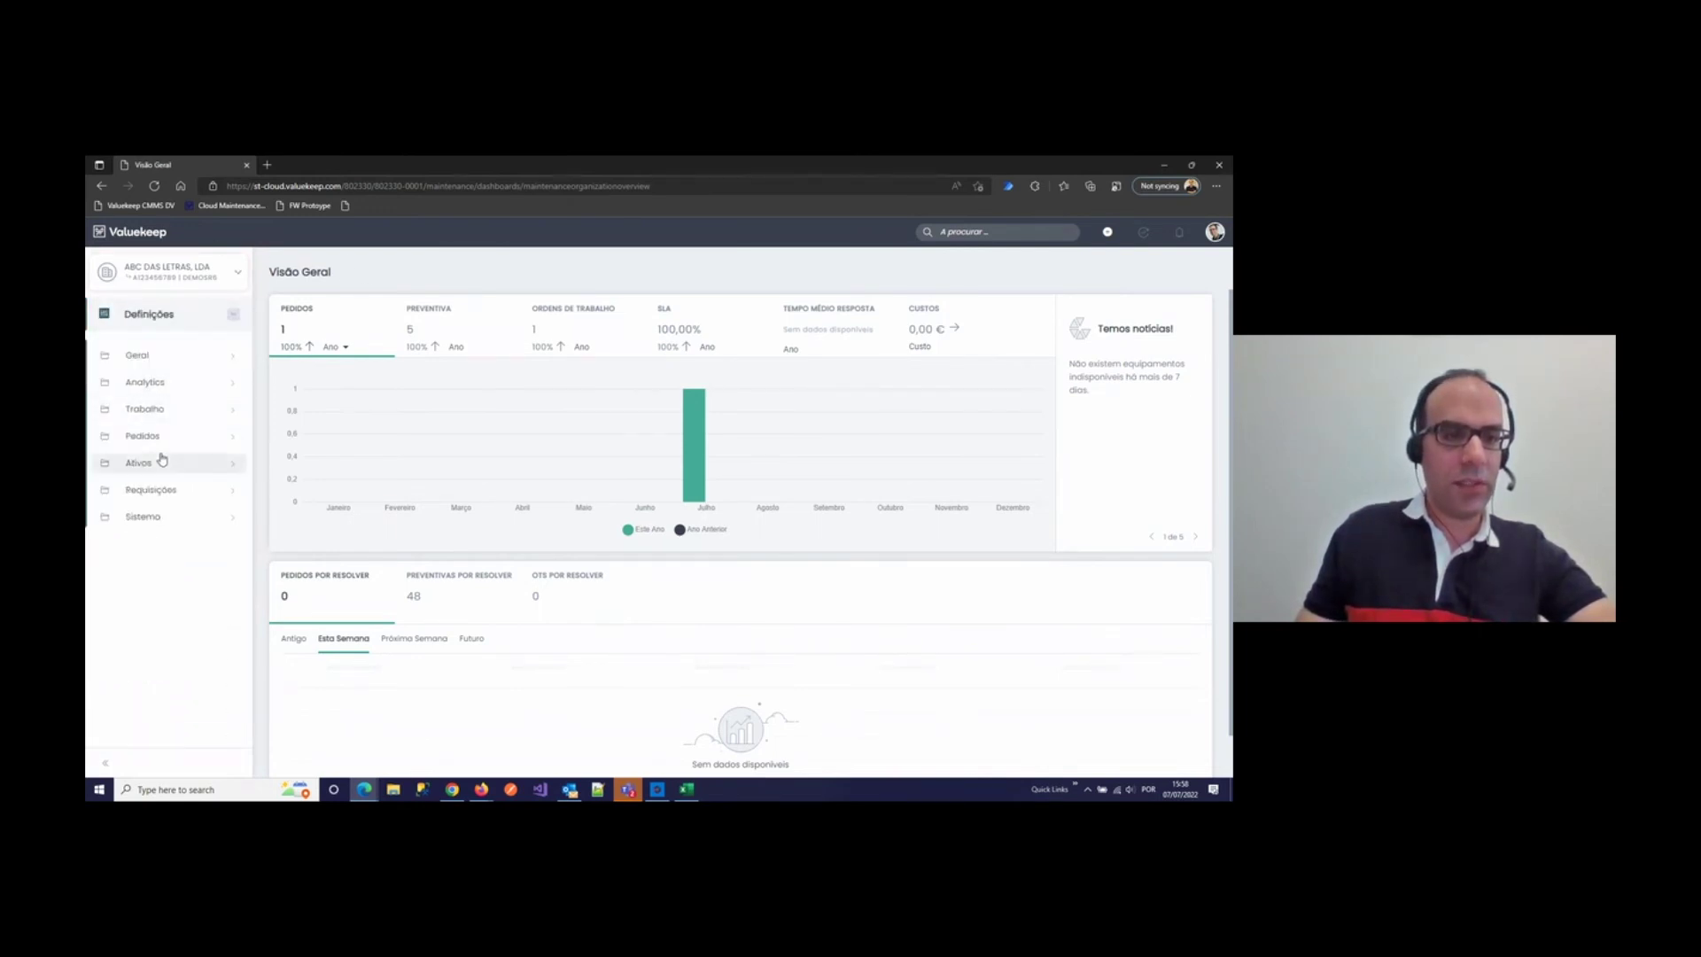
left_click(156, 355)
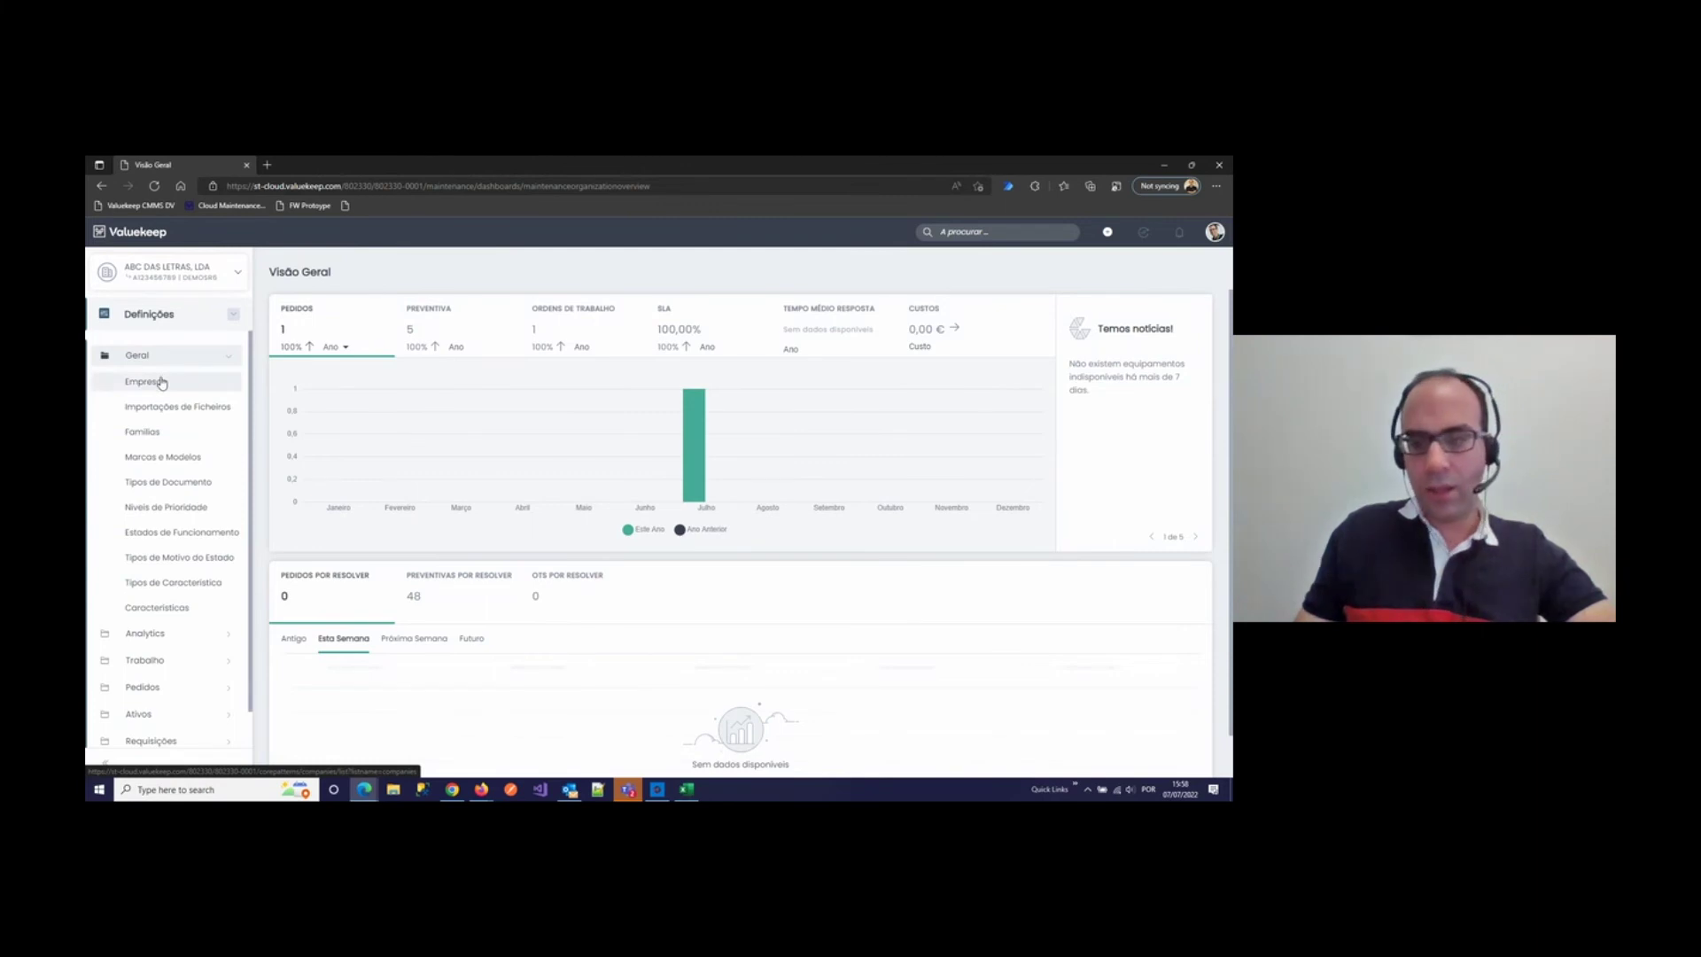
left_click(161, 383)
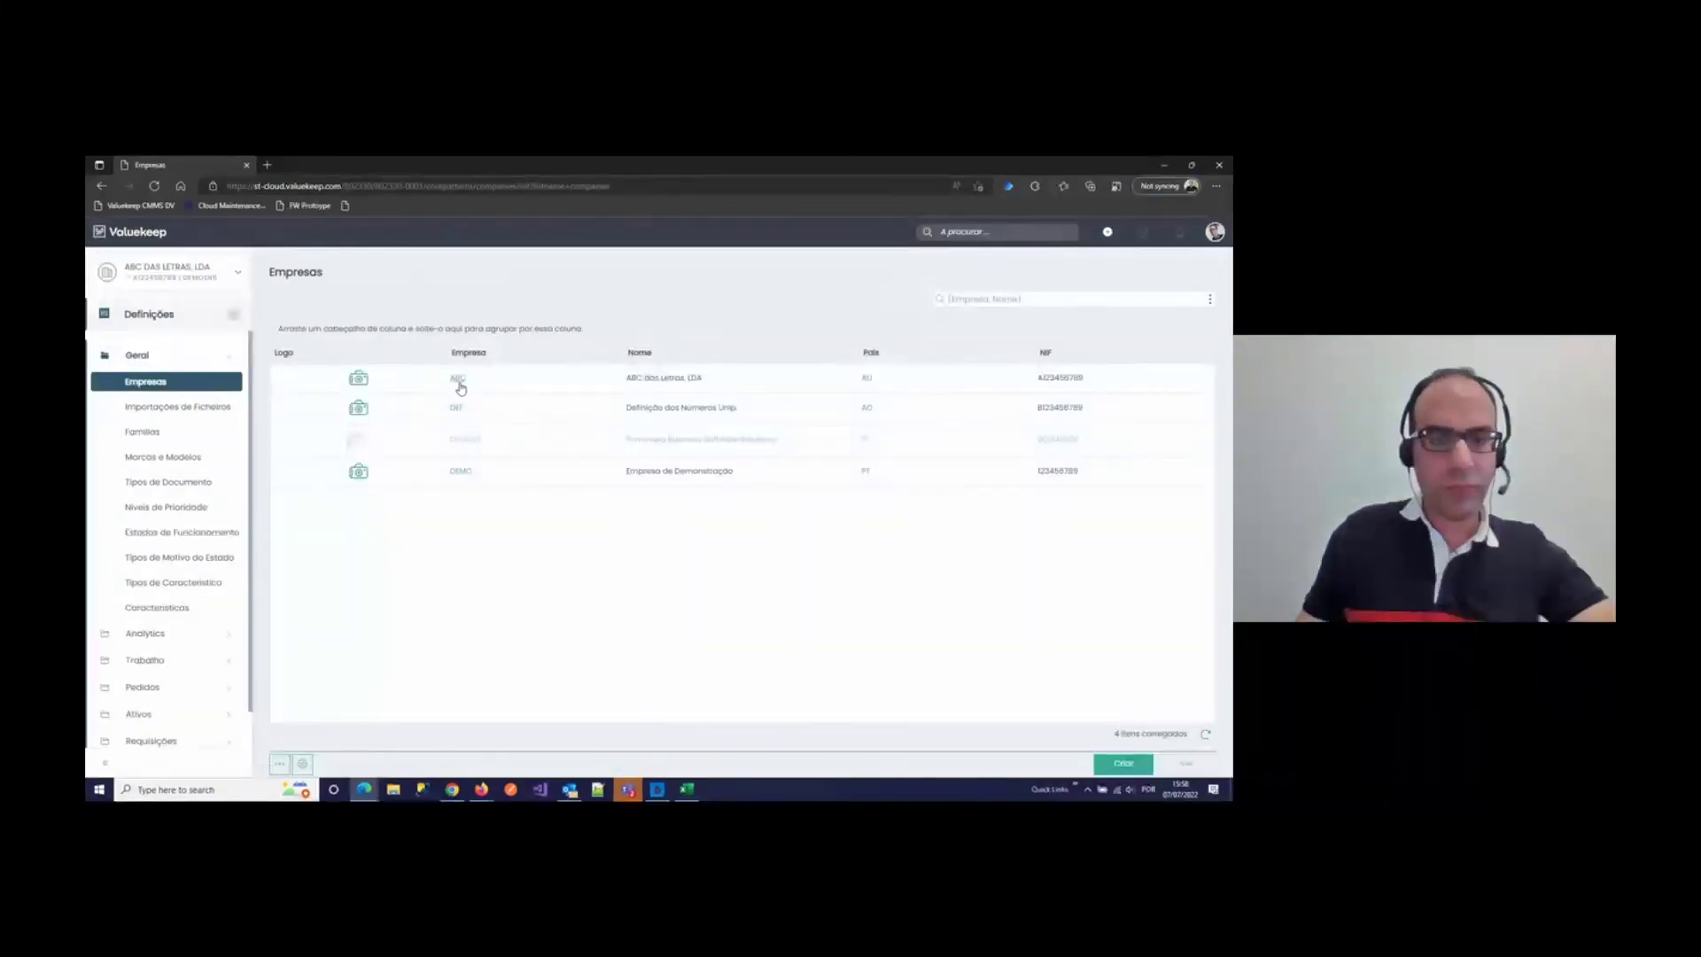
Step: Inspect the DEMO company record and the Restrições de Acesso of company DEF
left_click(456, 472)
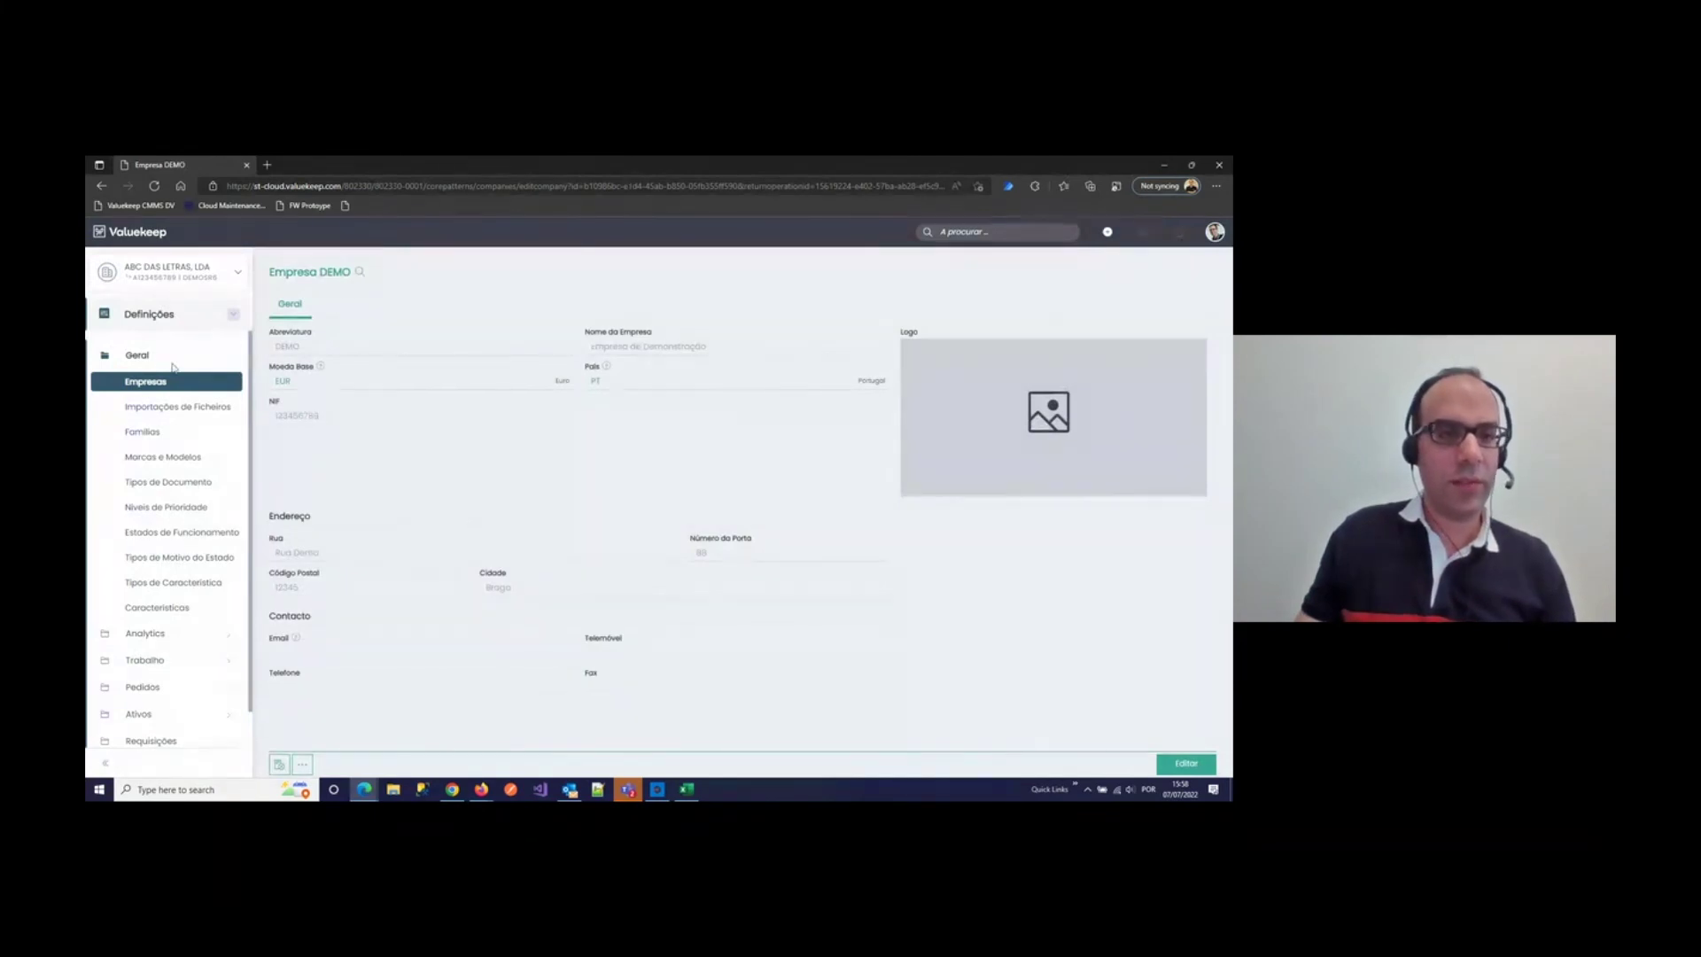
left_click(101, 186)
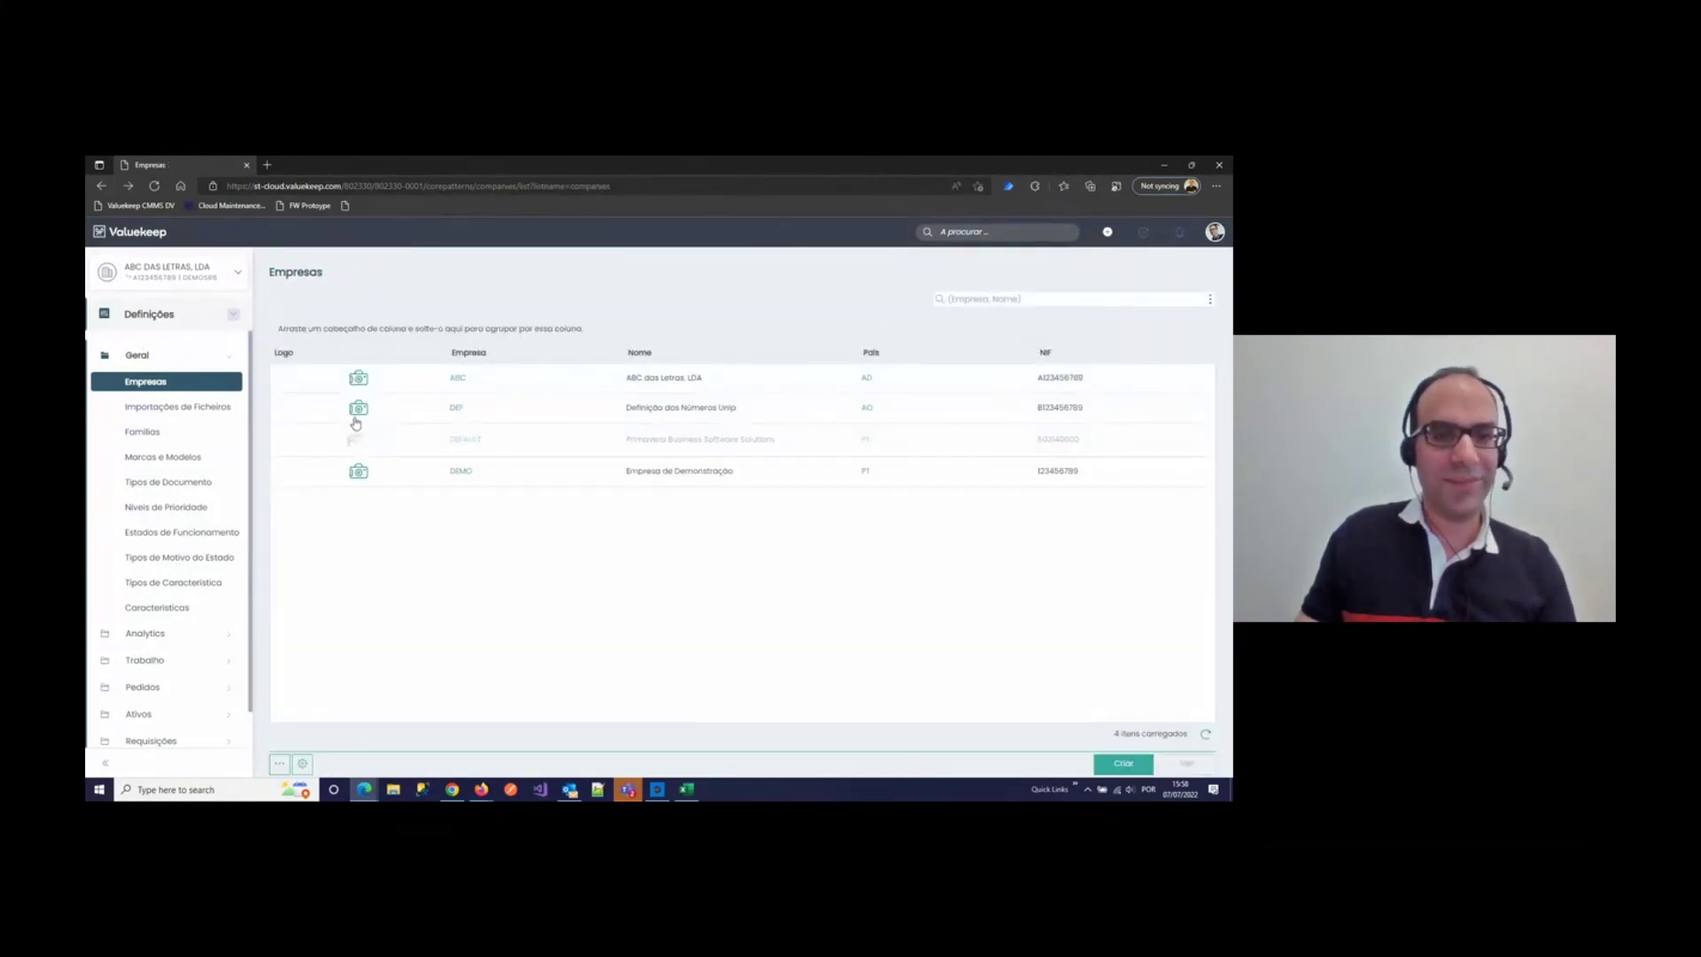
left_click(457, 409)
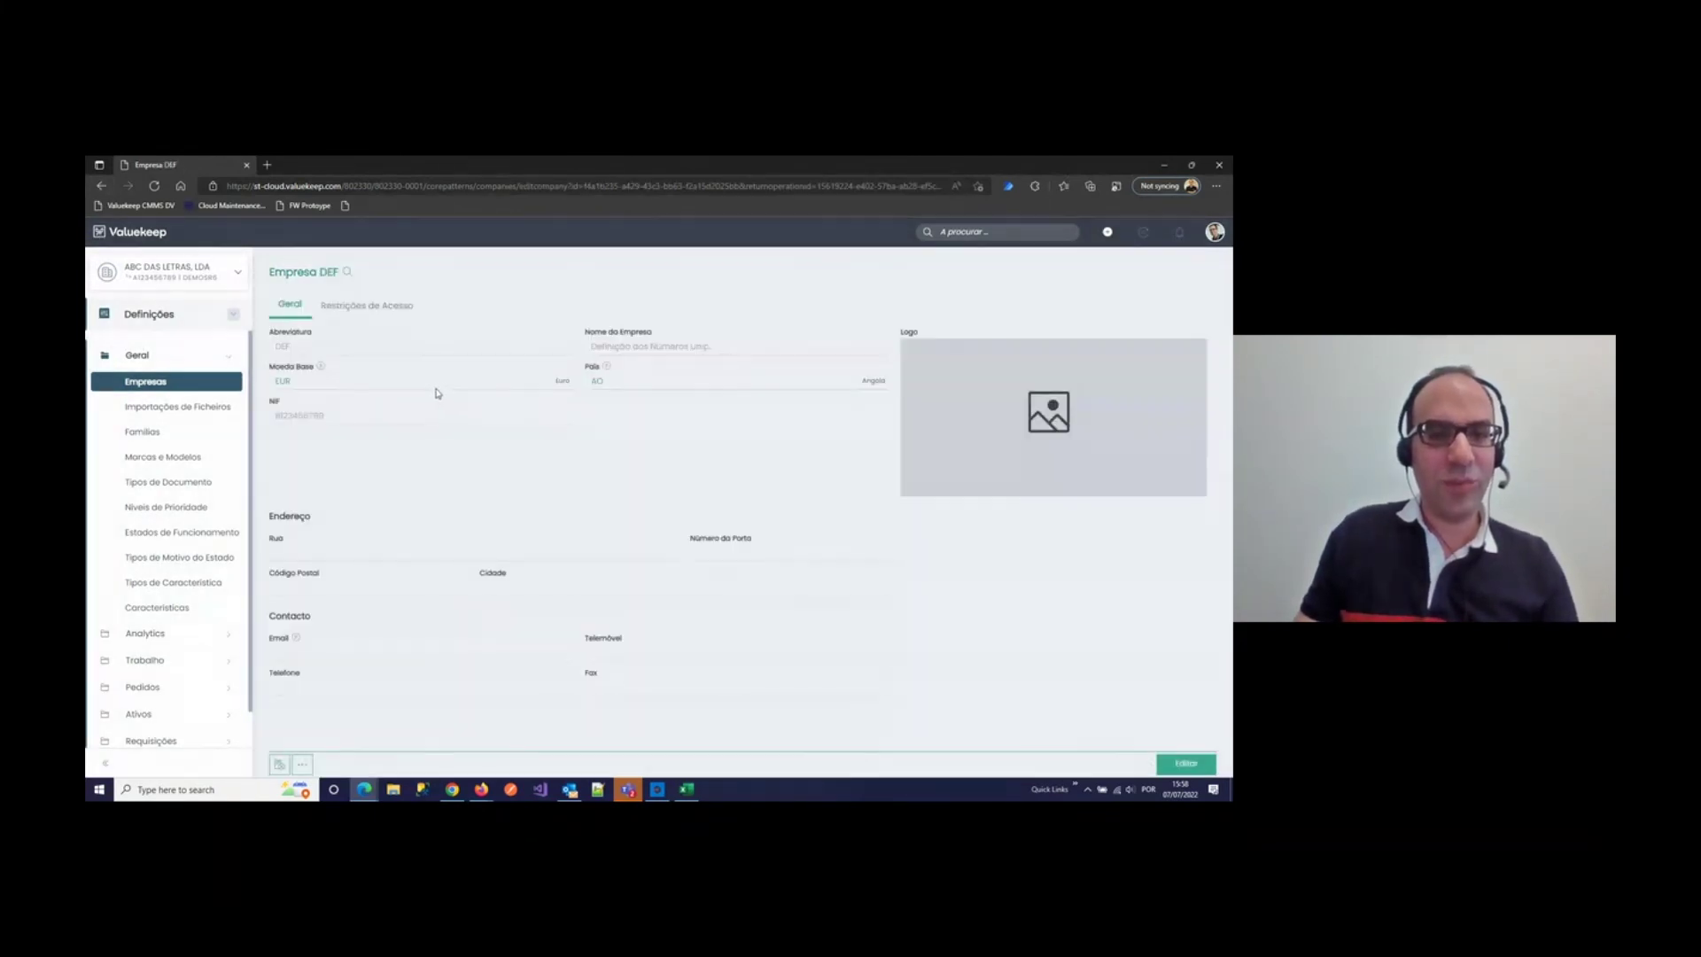
left_click(359, 307)
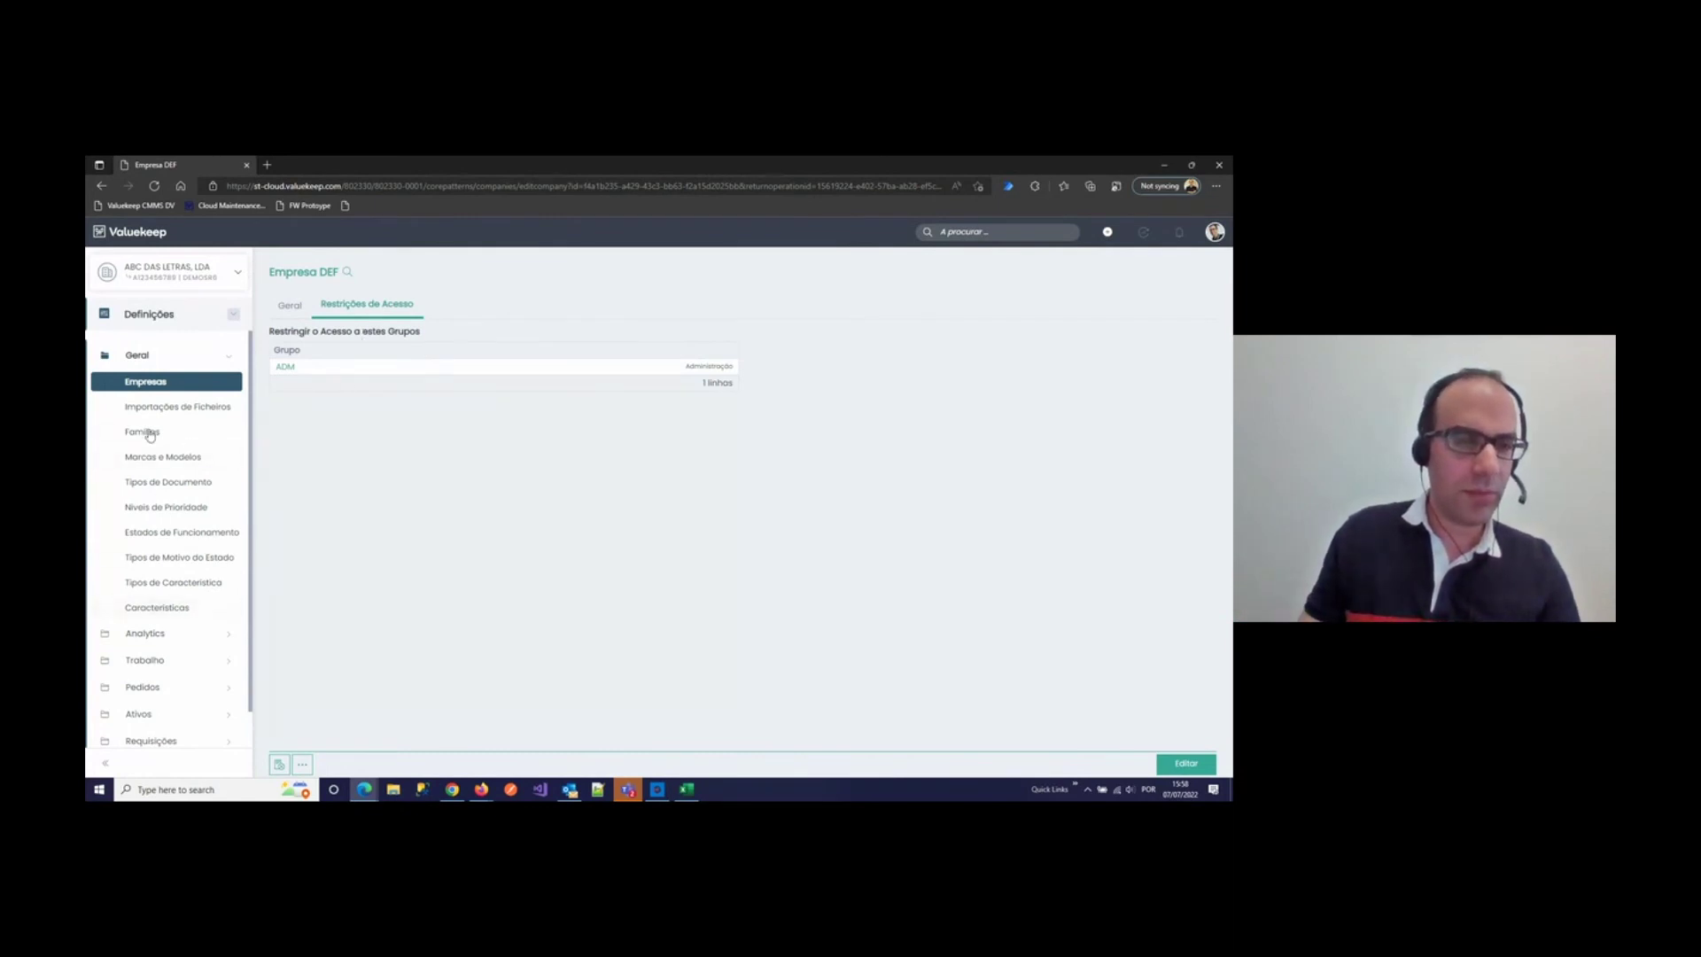
Step: Expand the Sistema settings, check the users of group ADM, and return to the access restrictions of company DEF
left_click(142, 356)
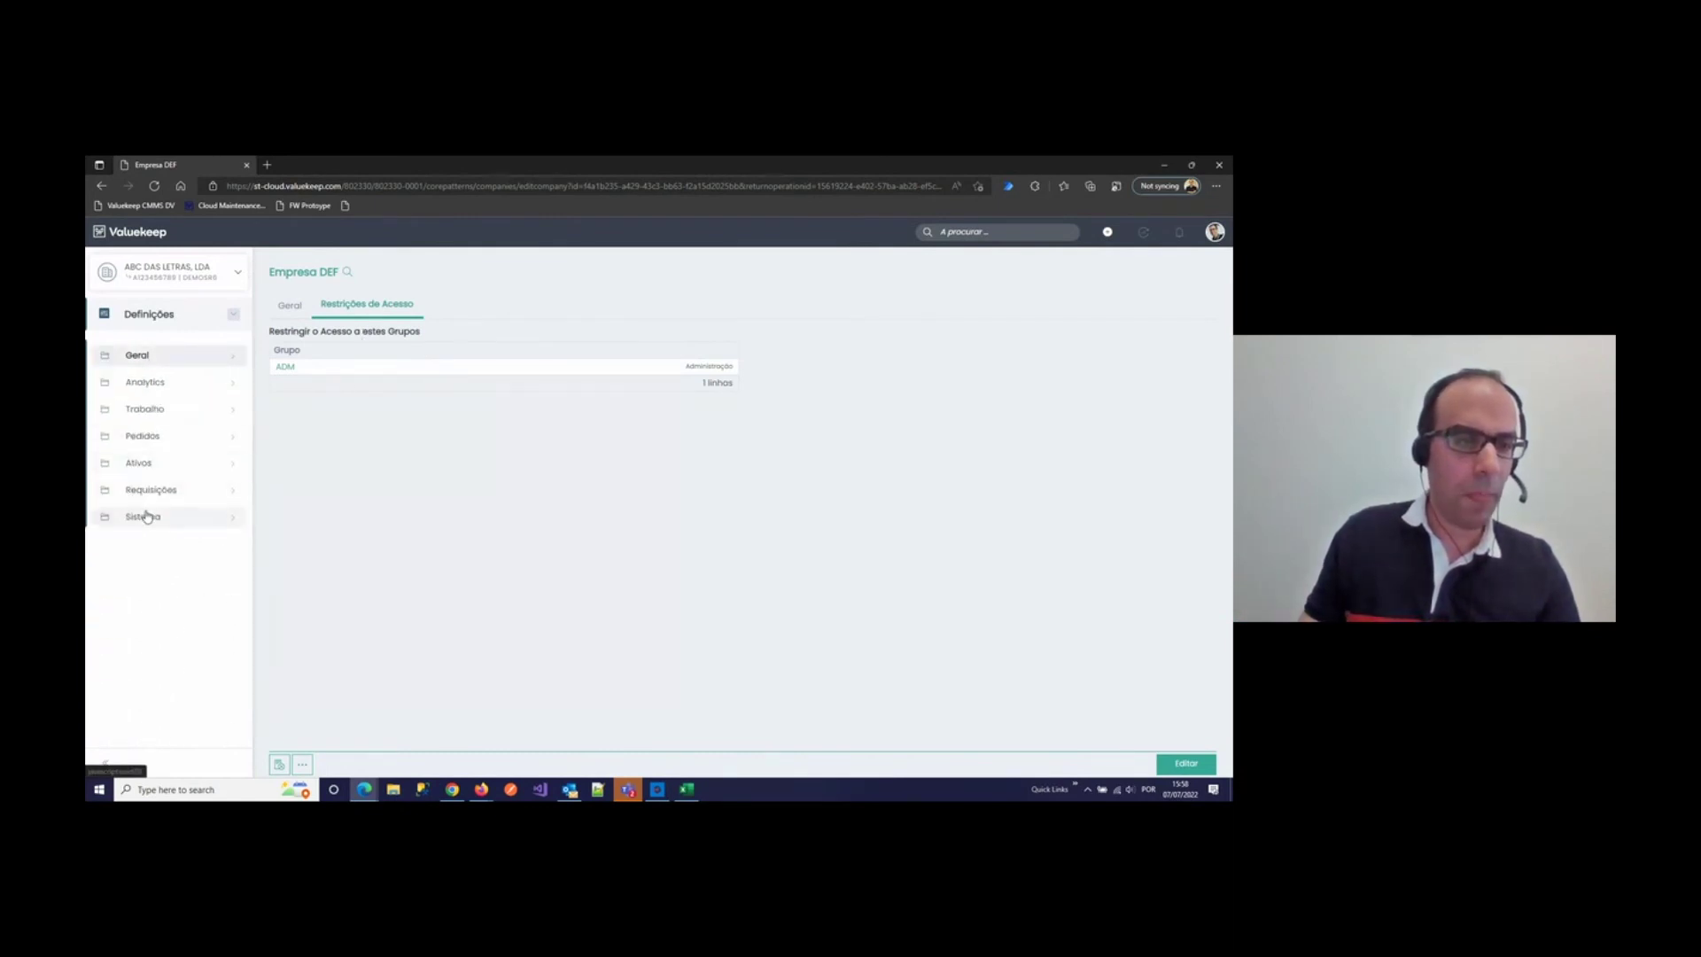
left_click(146, 517)
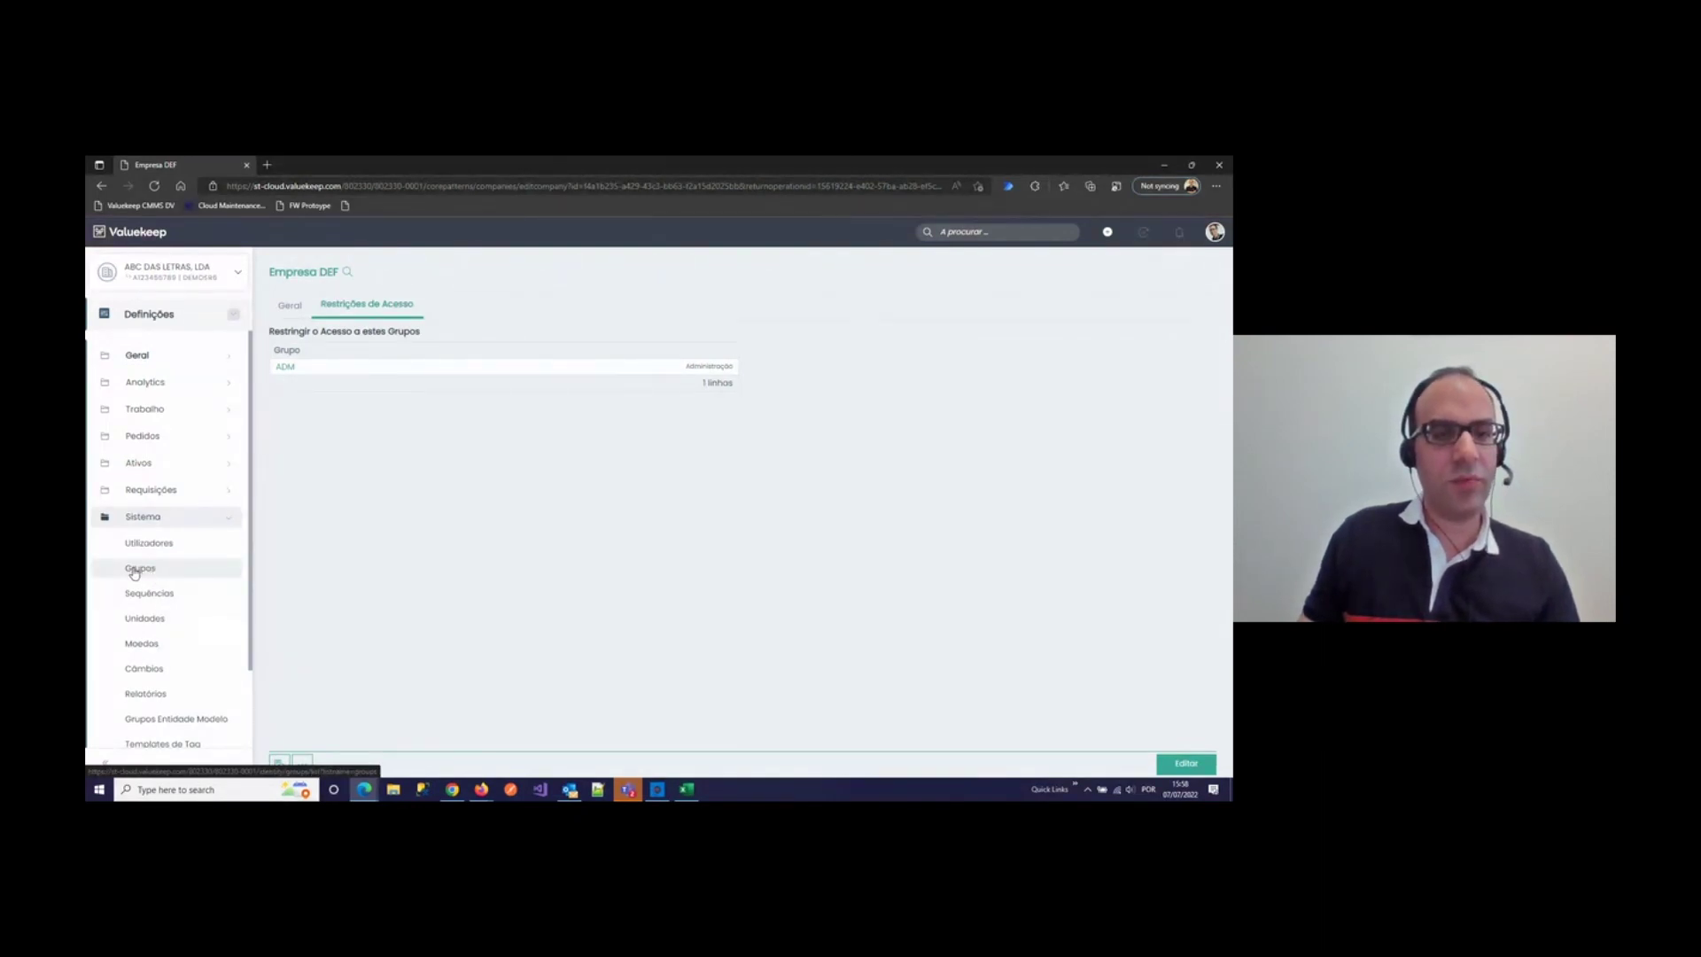
left_click(285, 367)
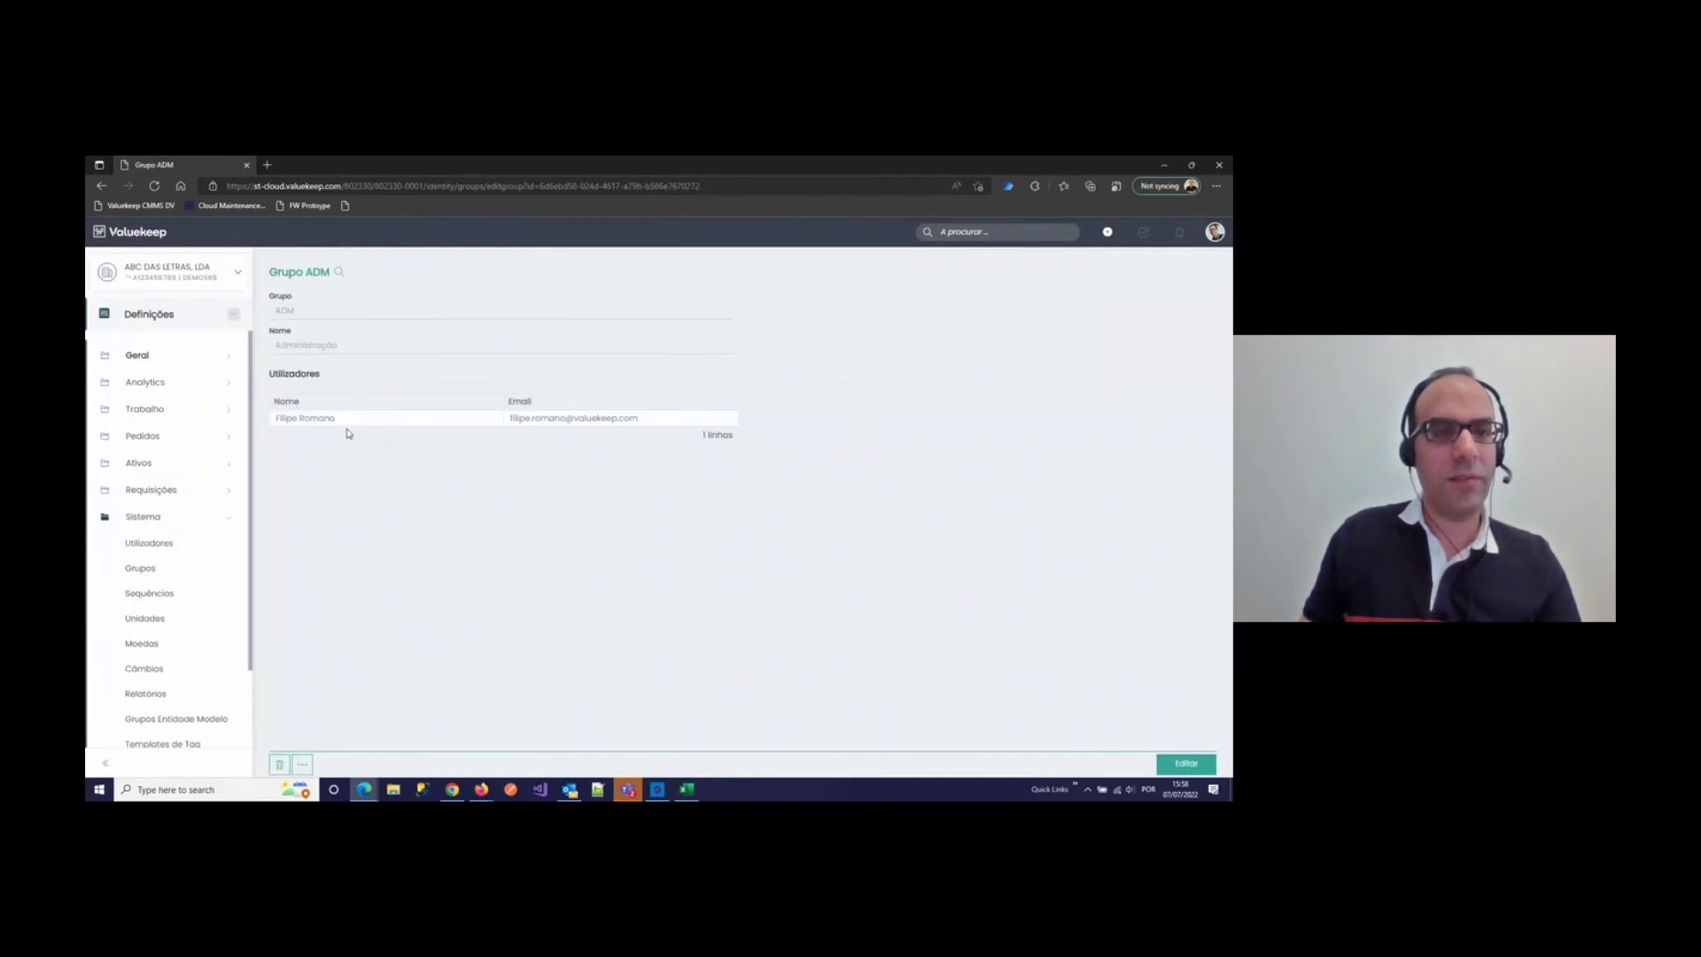
left_click(101, 185)
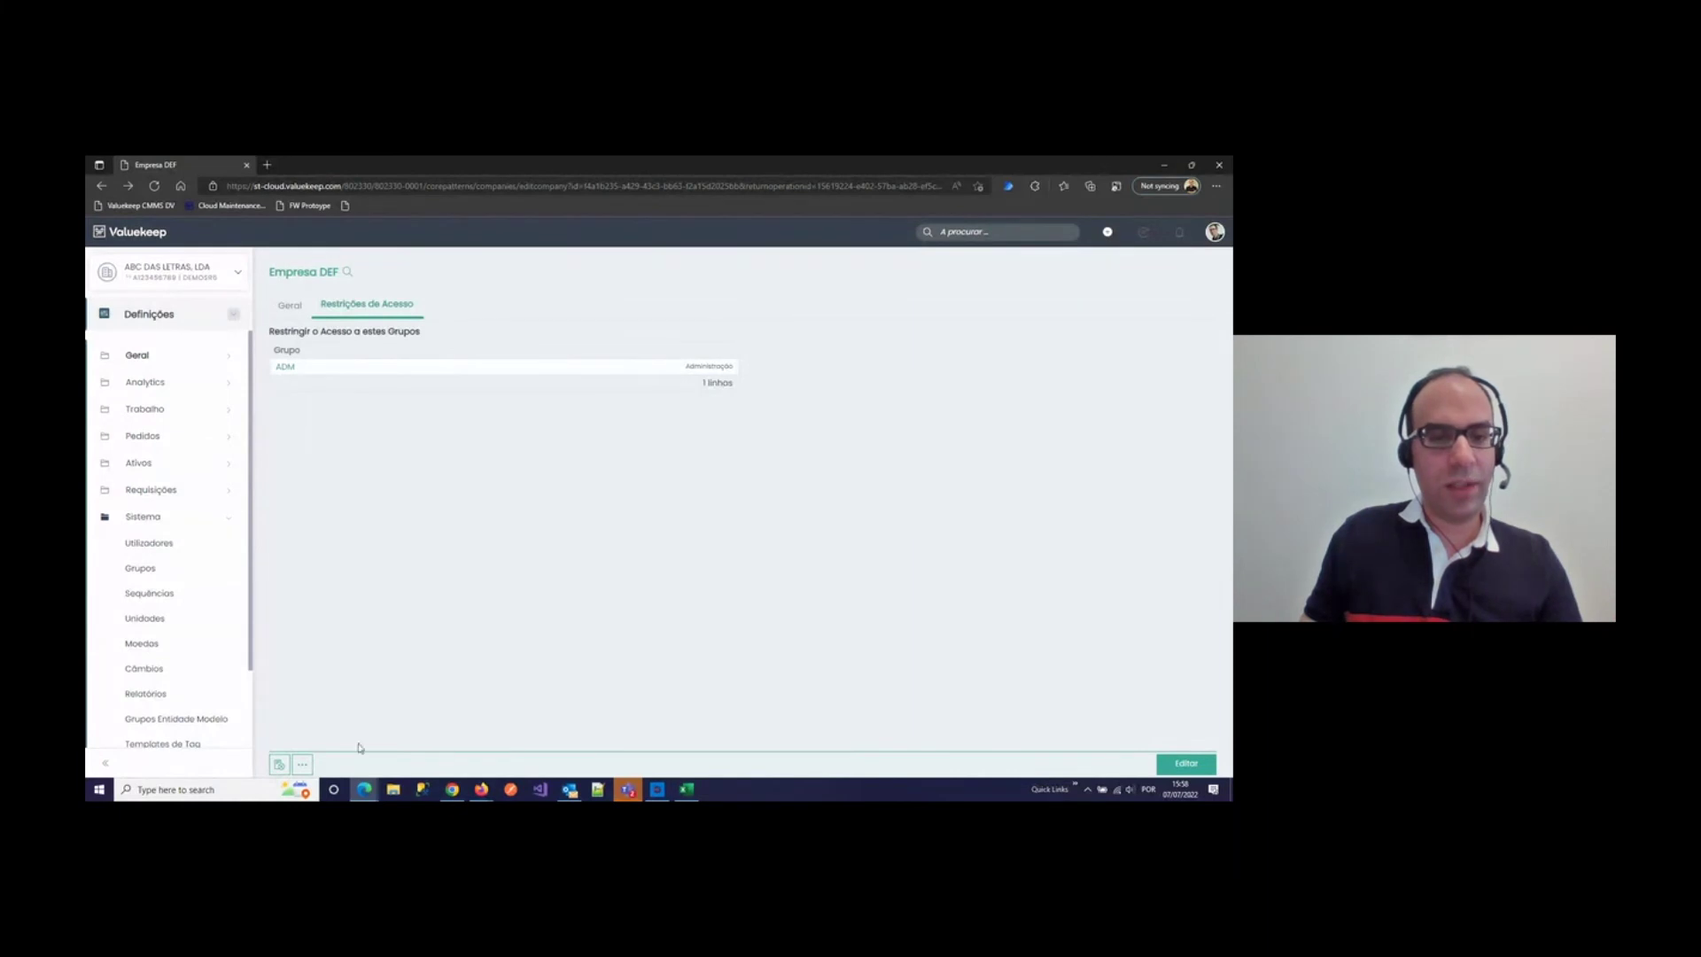
Step: In the InPrivate window's Assignments list, switch the company to ABC das Letras, LDA and back to Empresa de Demonstração
mouse_move(369, 793)
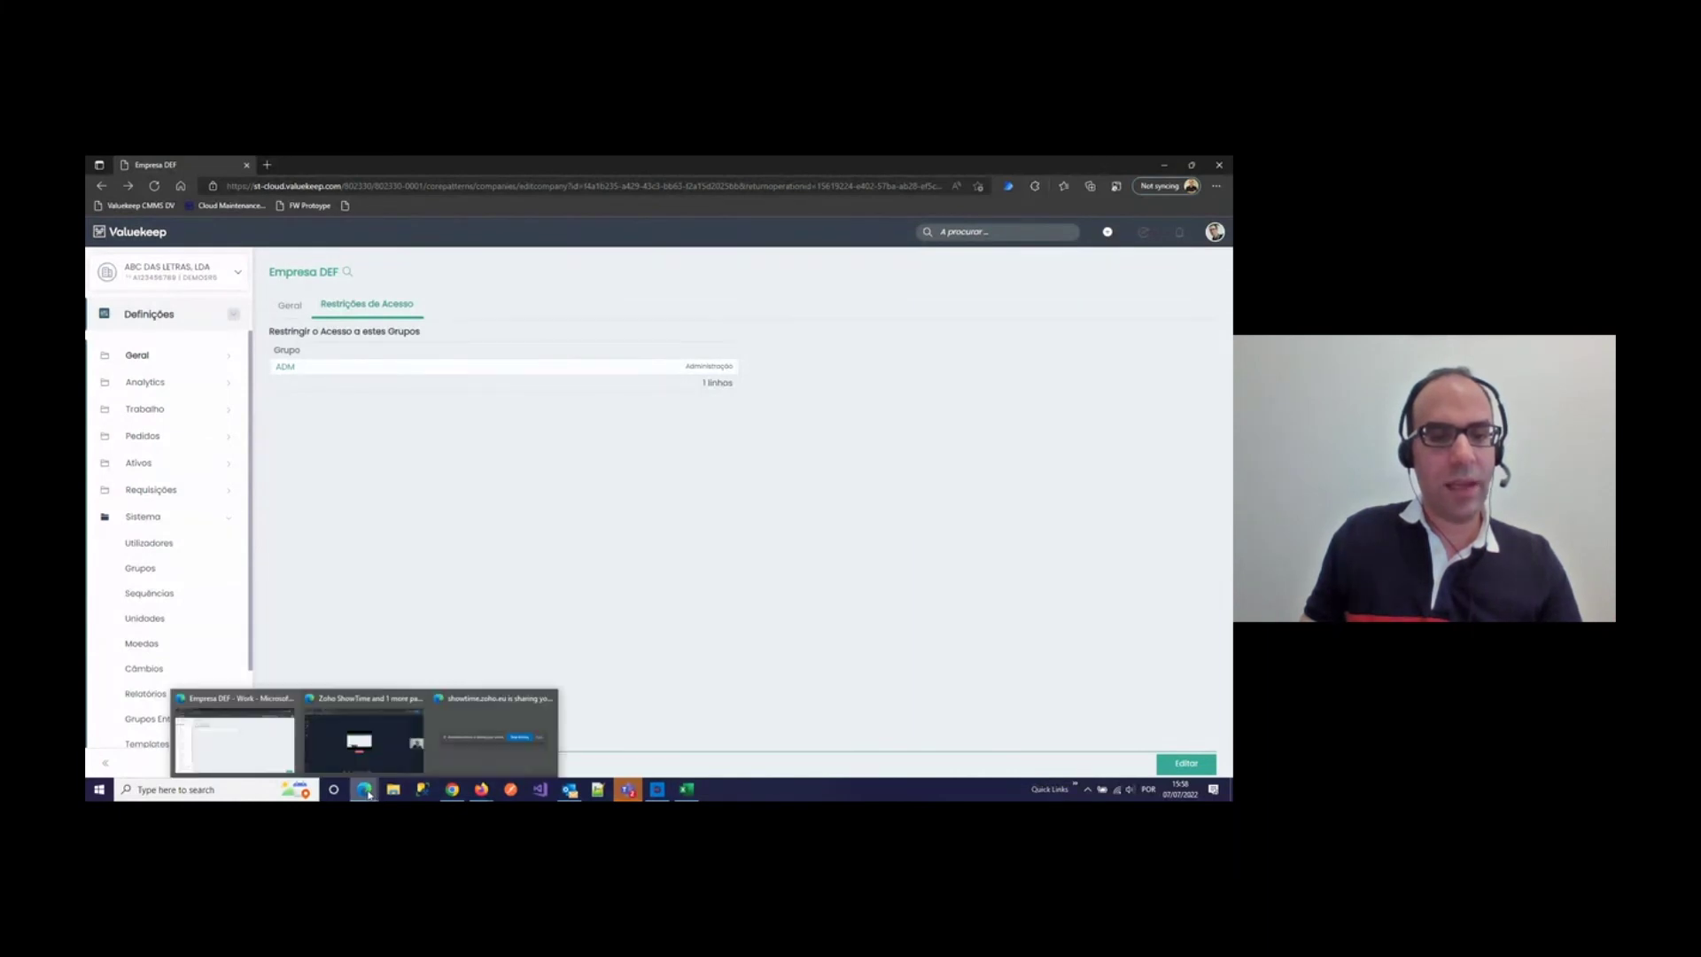
left_click(363, 735)
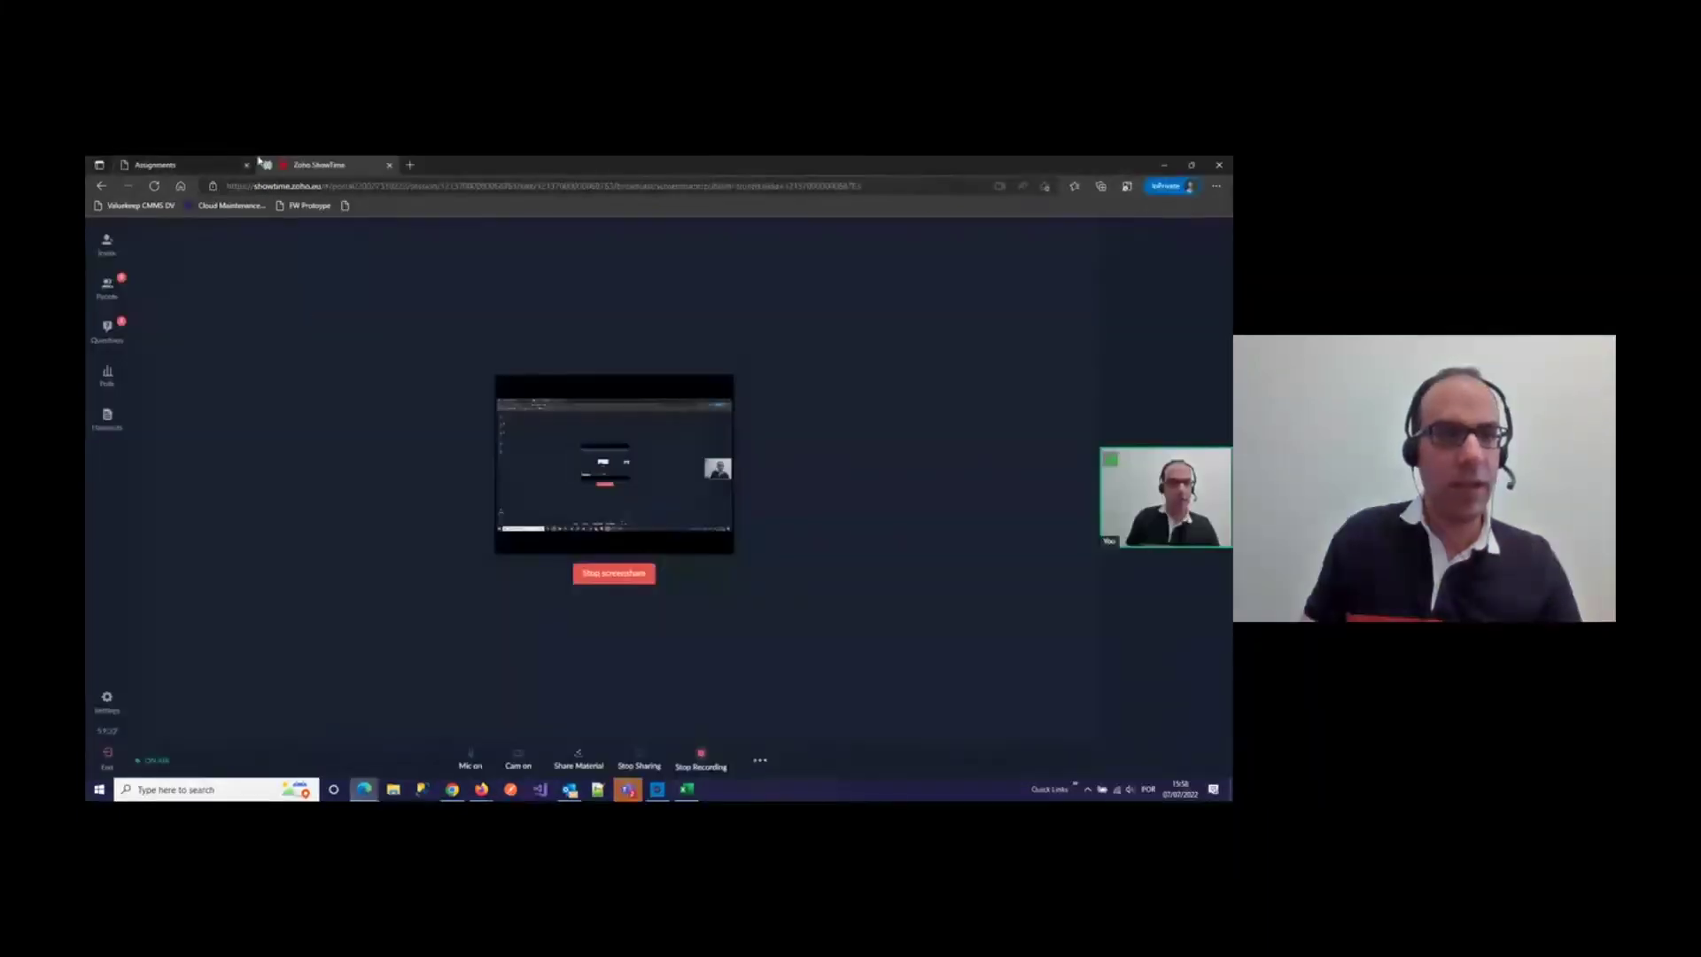
left_click(211, 171)
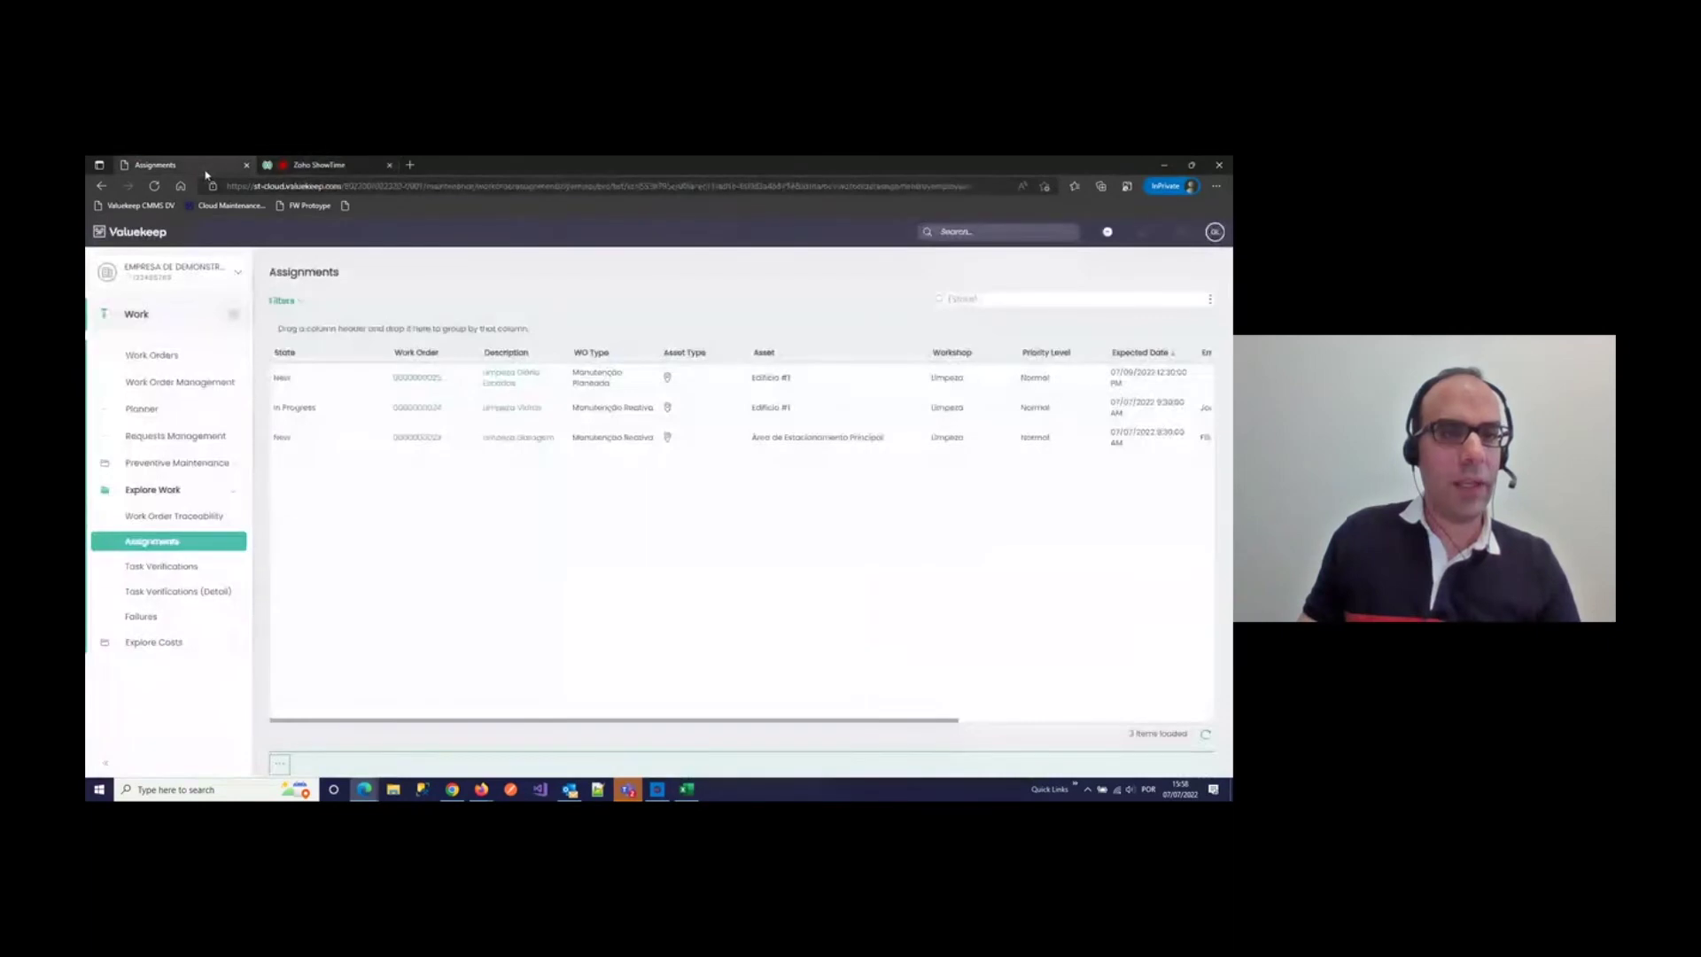
left_click(152, 280)
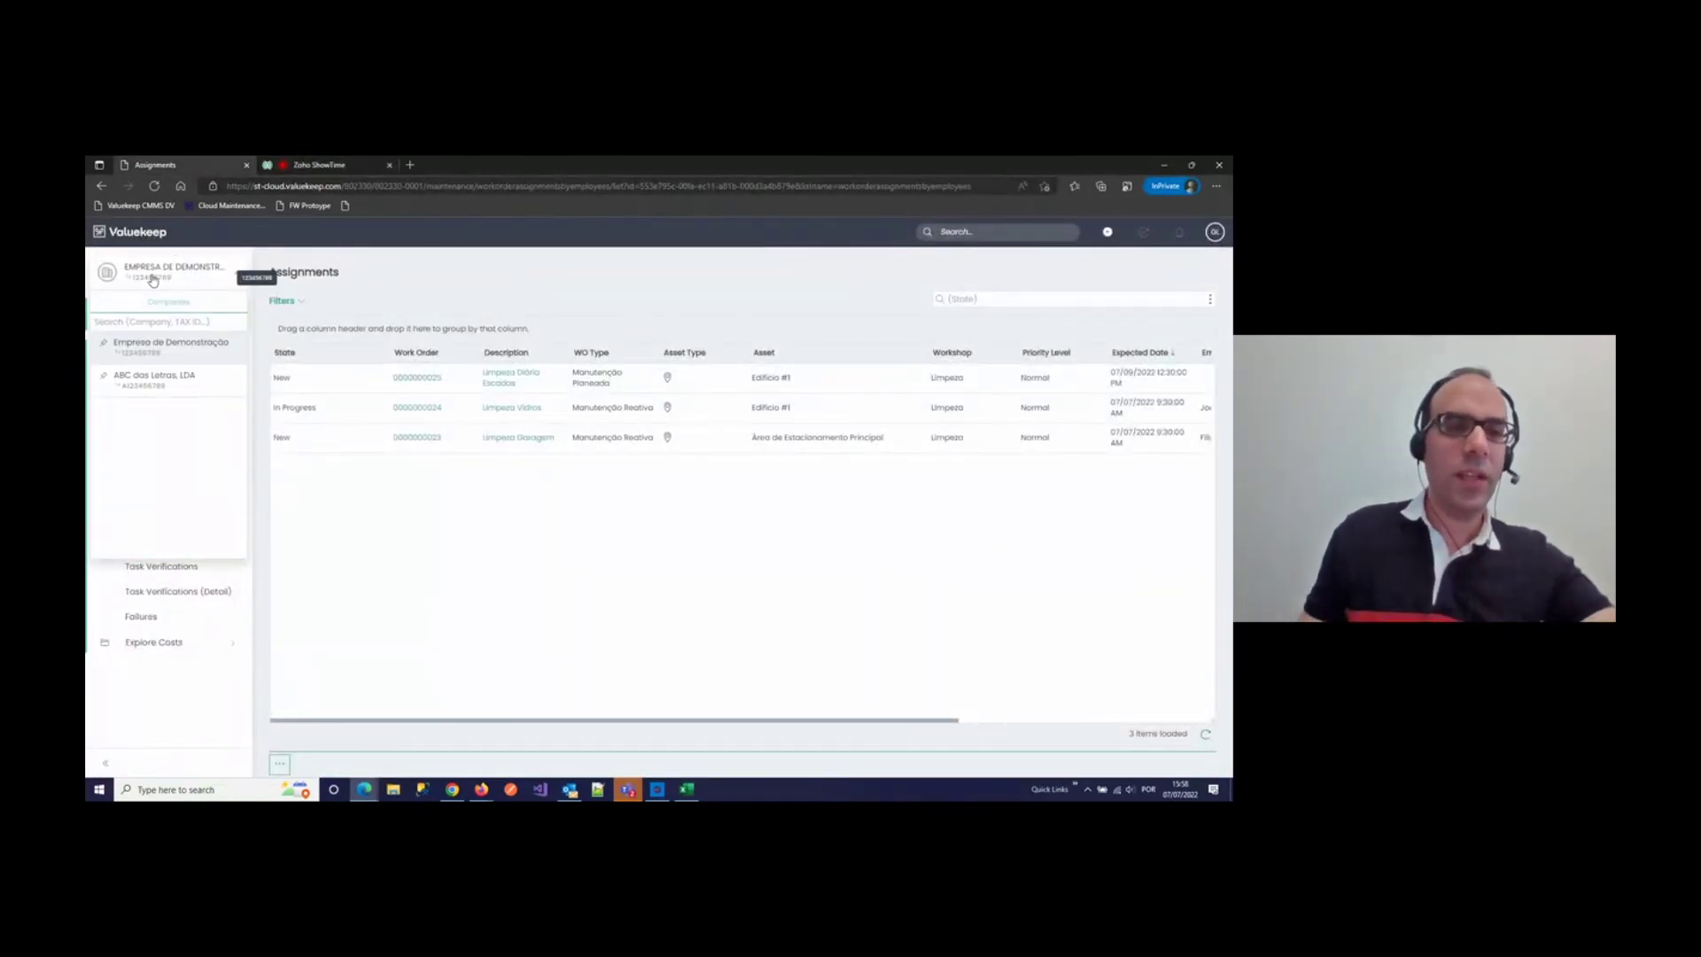
left_click(176, 382)
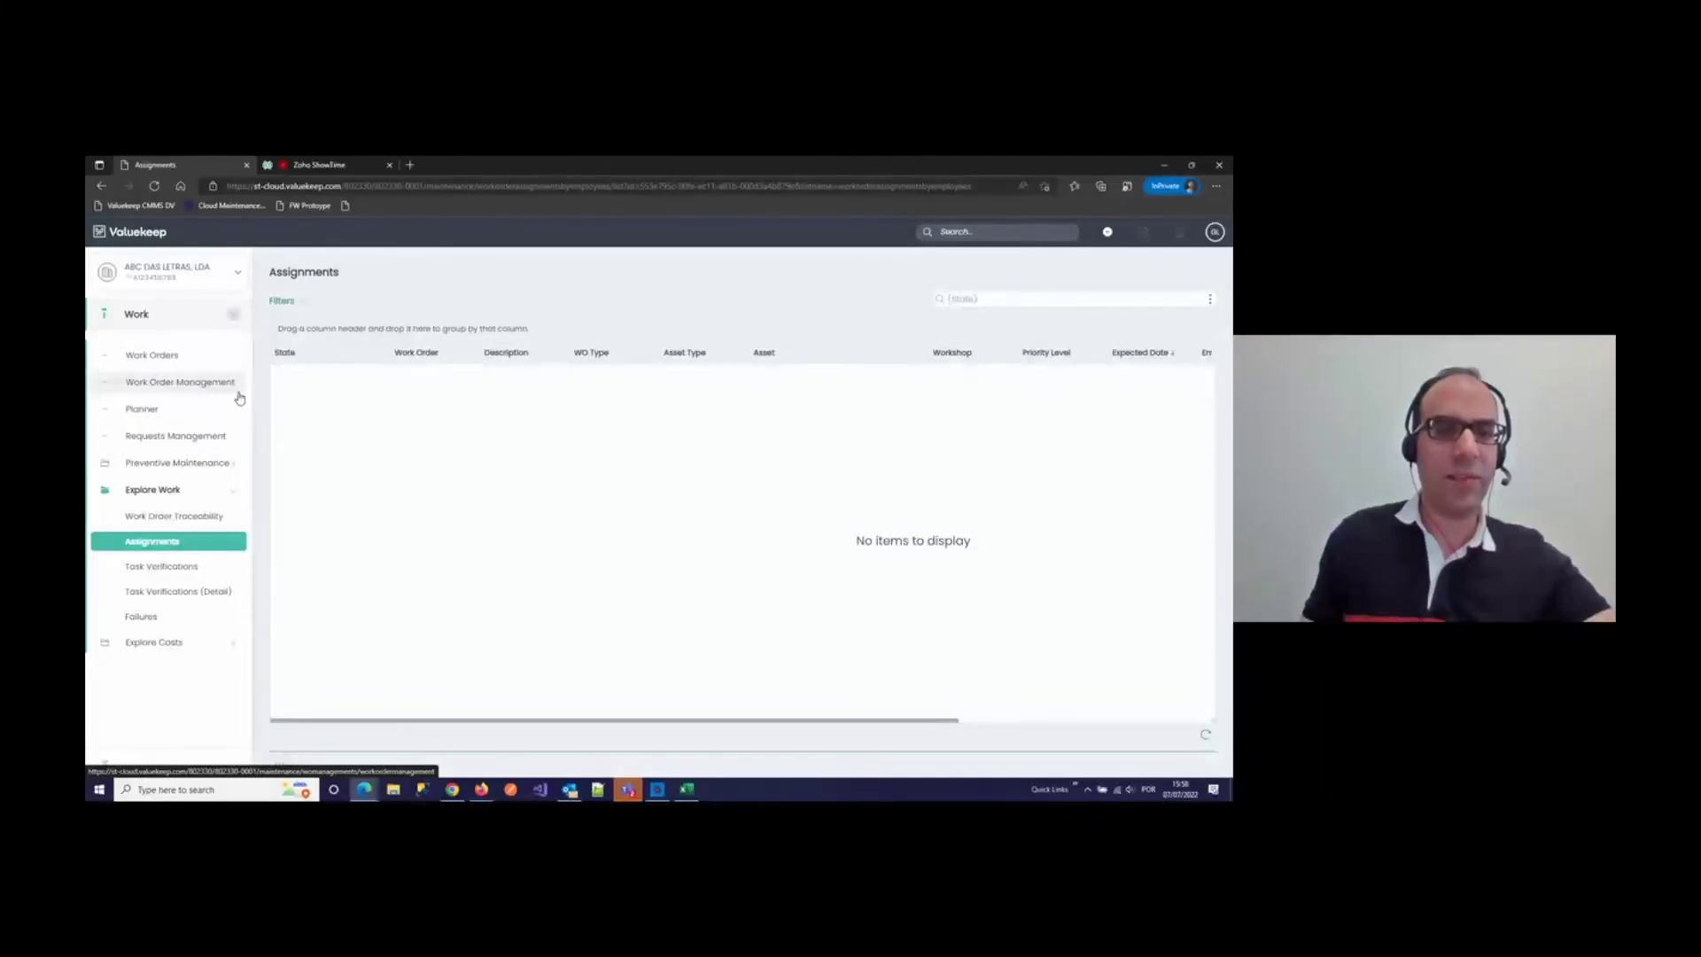
left_click(237, 272)
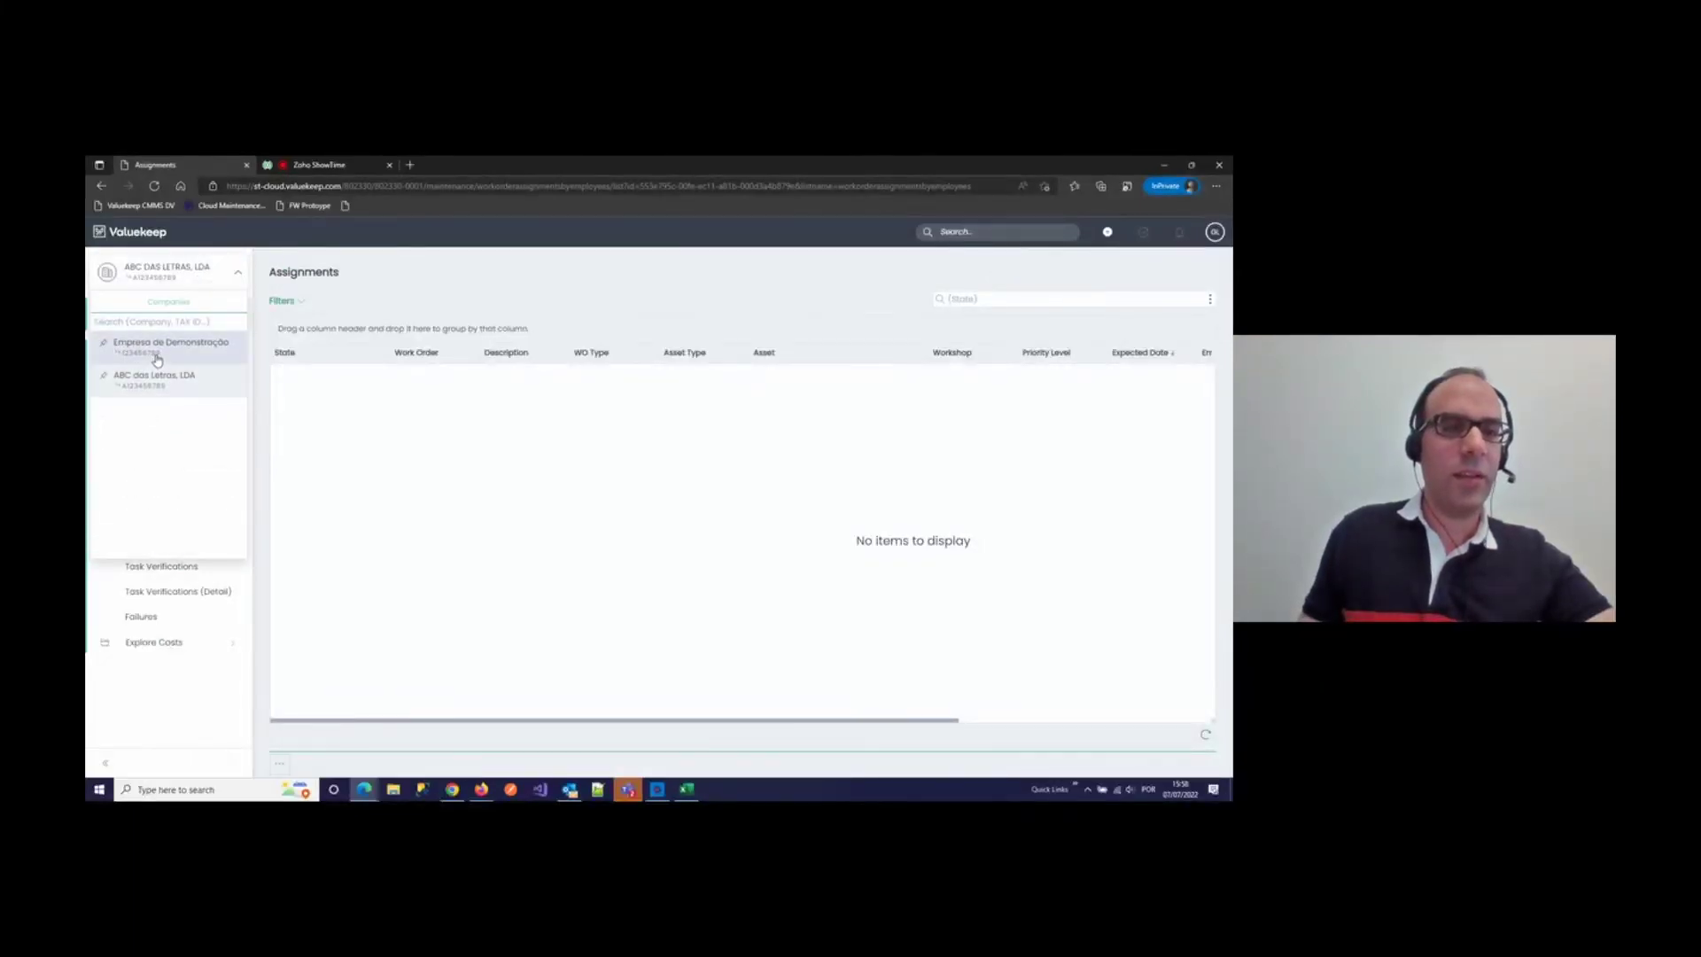
left_click(157, 358)
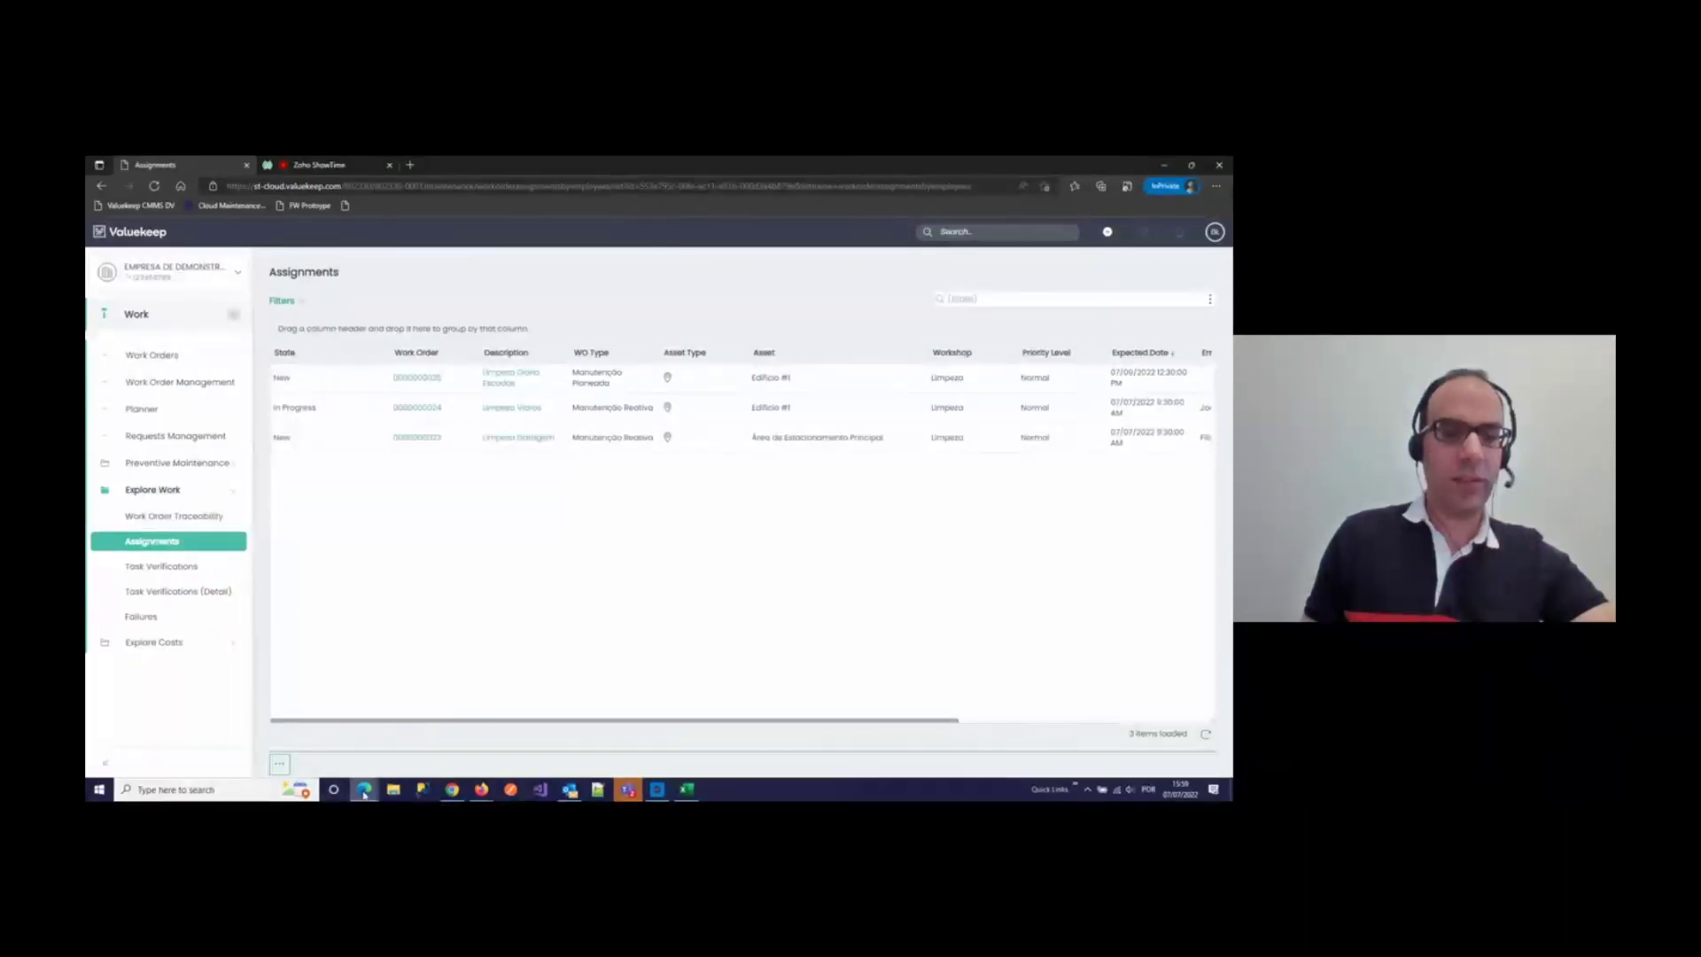
Step: Go back to the browser window showing company DEF and return to Visão Geral
mouse_move(364, 791)
left_click(237, 731)
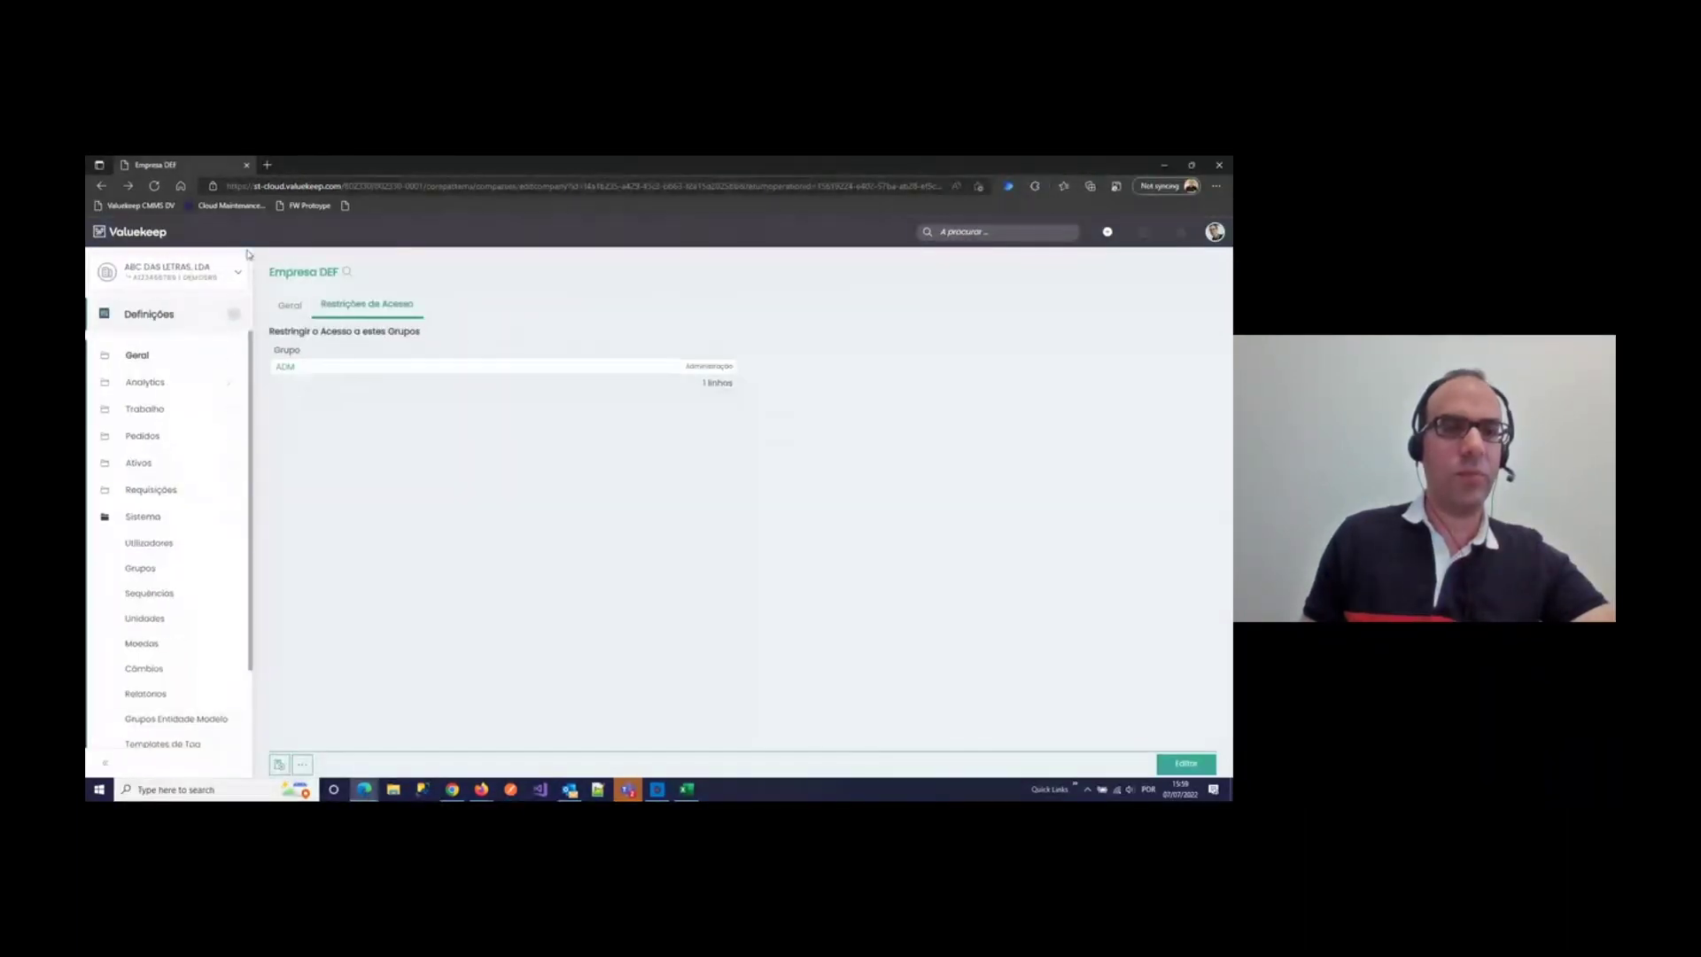
left_click(115, 231)
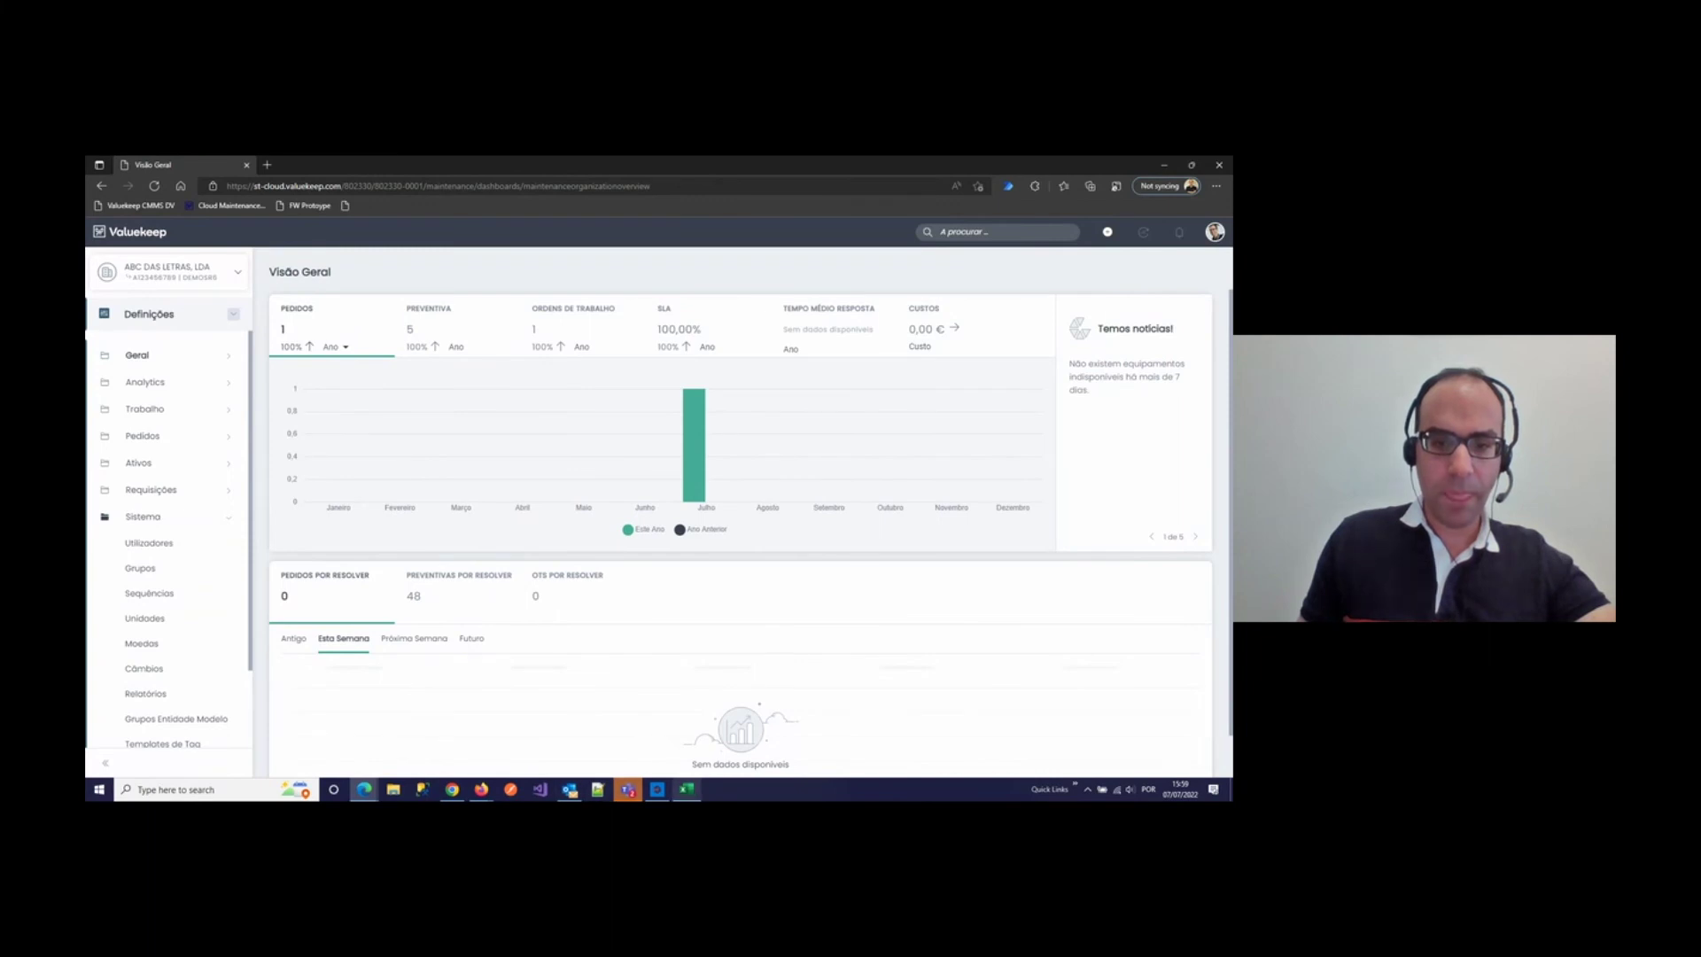
Step: Switch to the Valuekeep work app, view the DEMO company's work orders under Reportar Trabalho, and return to the dashboard
left_click(656, 789)
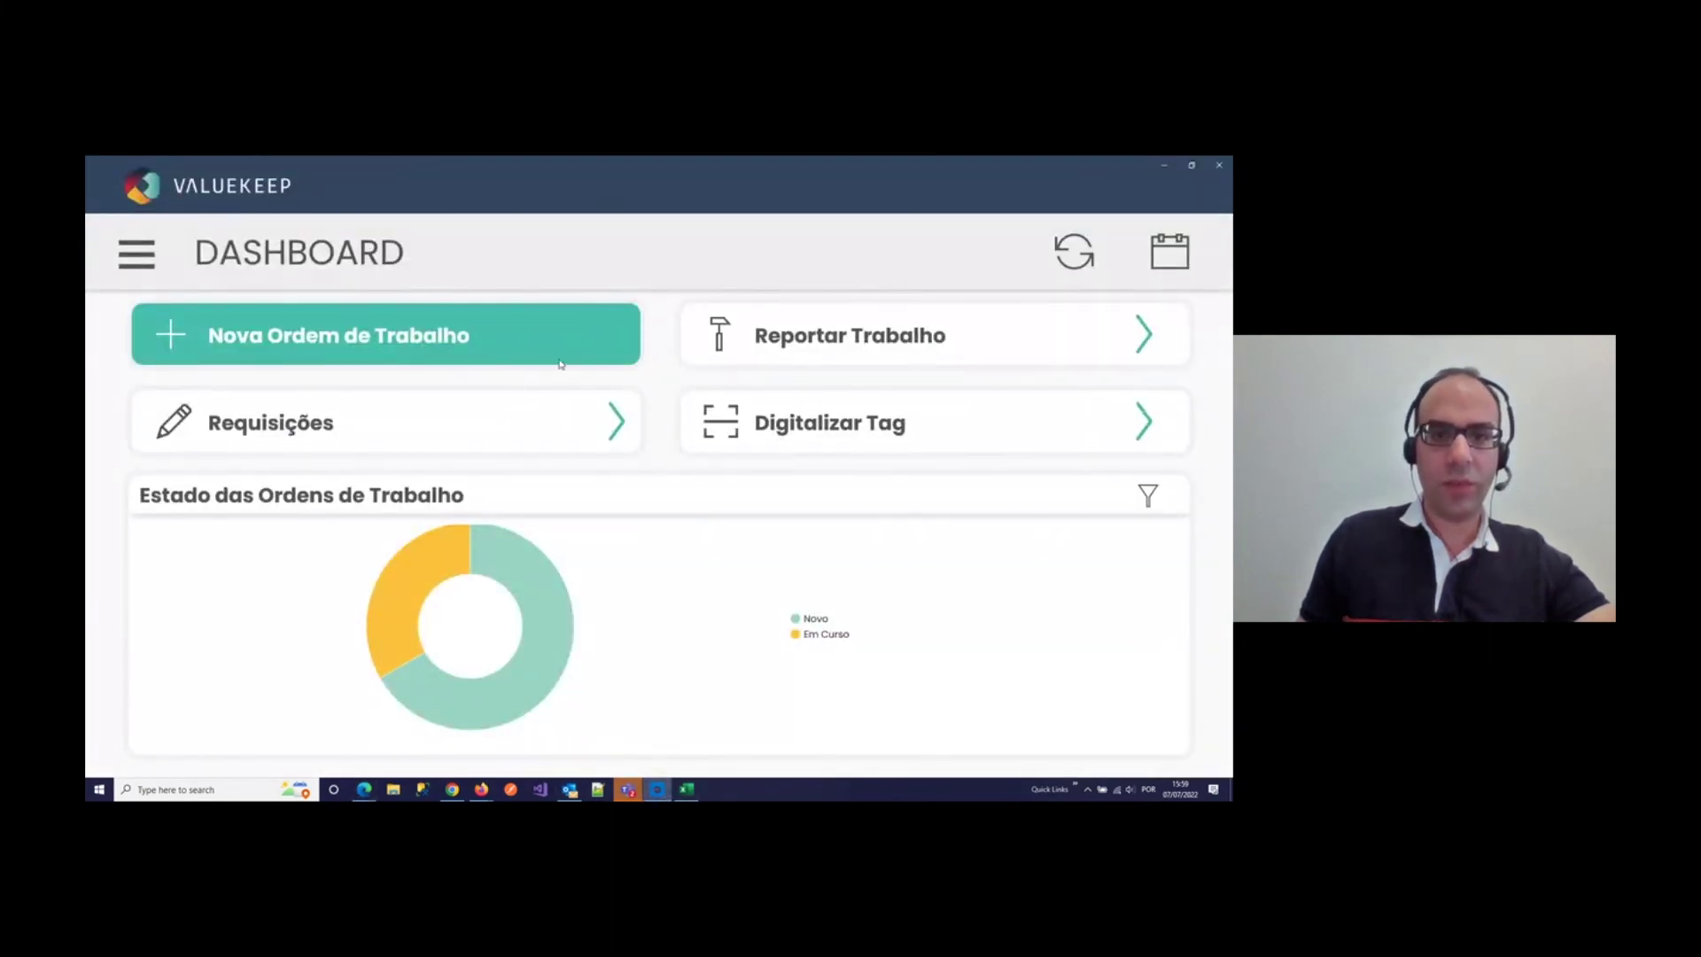
left_click(735, 335)
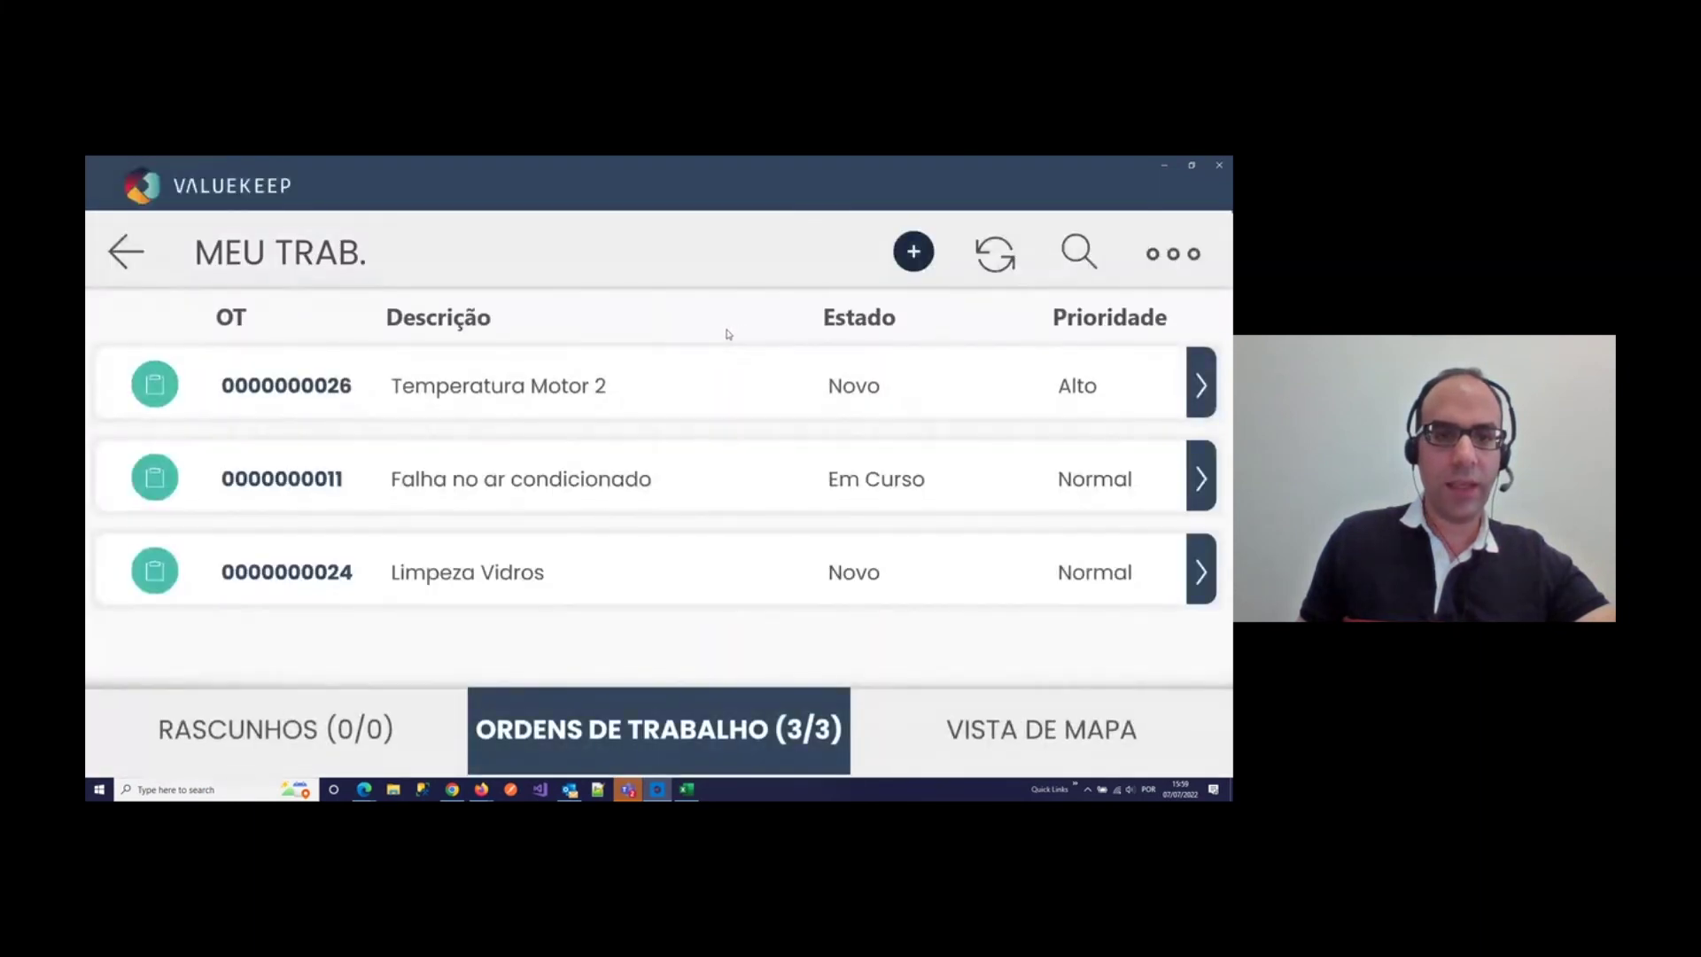
left_click(126, 252)
Step: Find the demo subscription by its code, switch to company ABC das Letras, LDA, and open its work orders under Reportar Trabalho
left_click(137, 257)
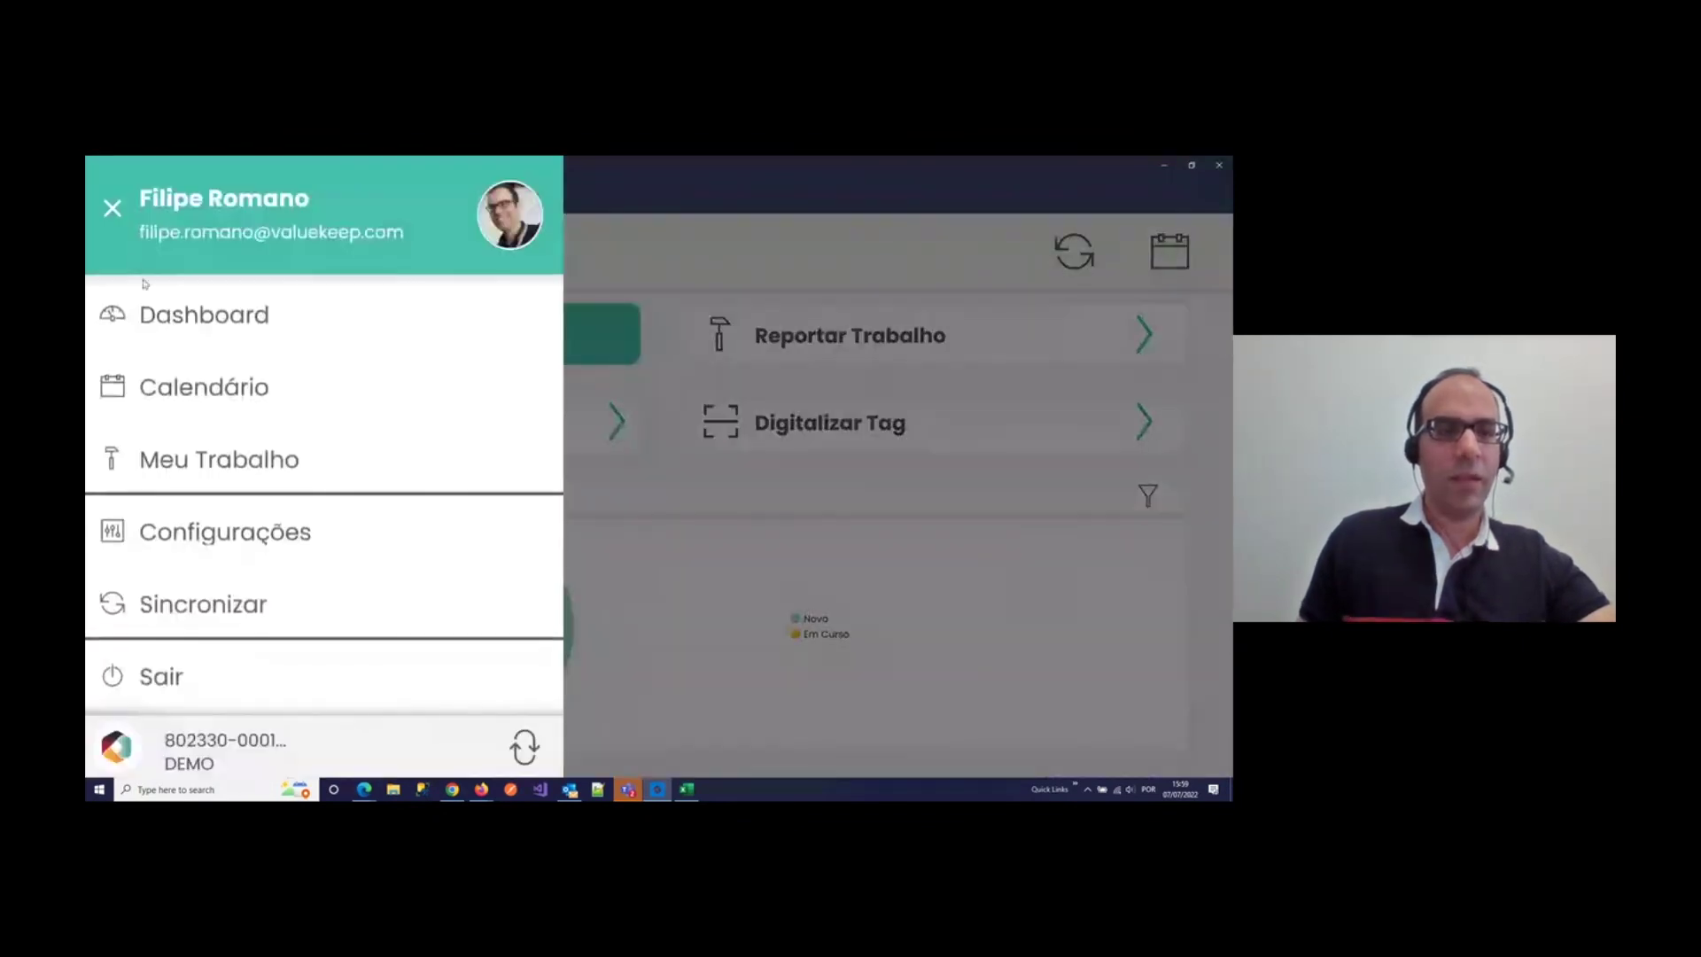
left_click(524, 751)
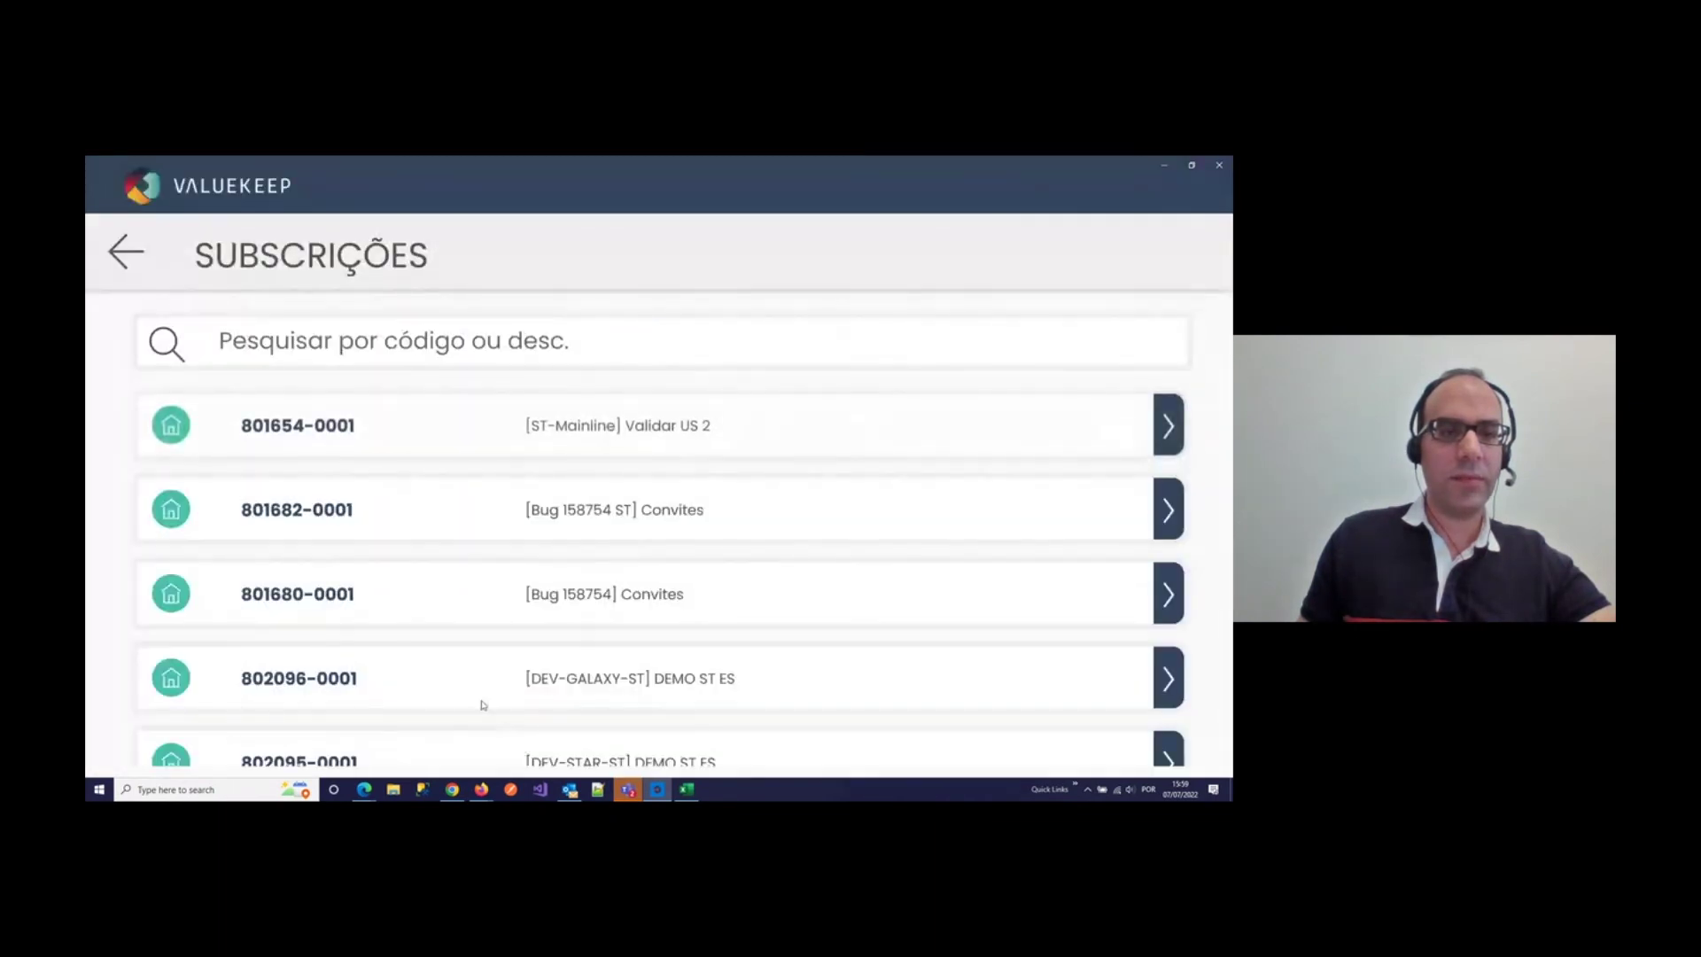
scroll(343, 441, "down", 1)
scroll(343, 441, "down", 5)
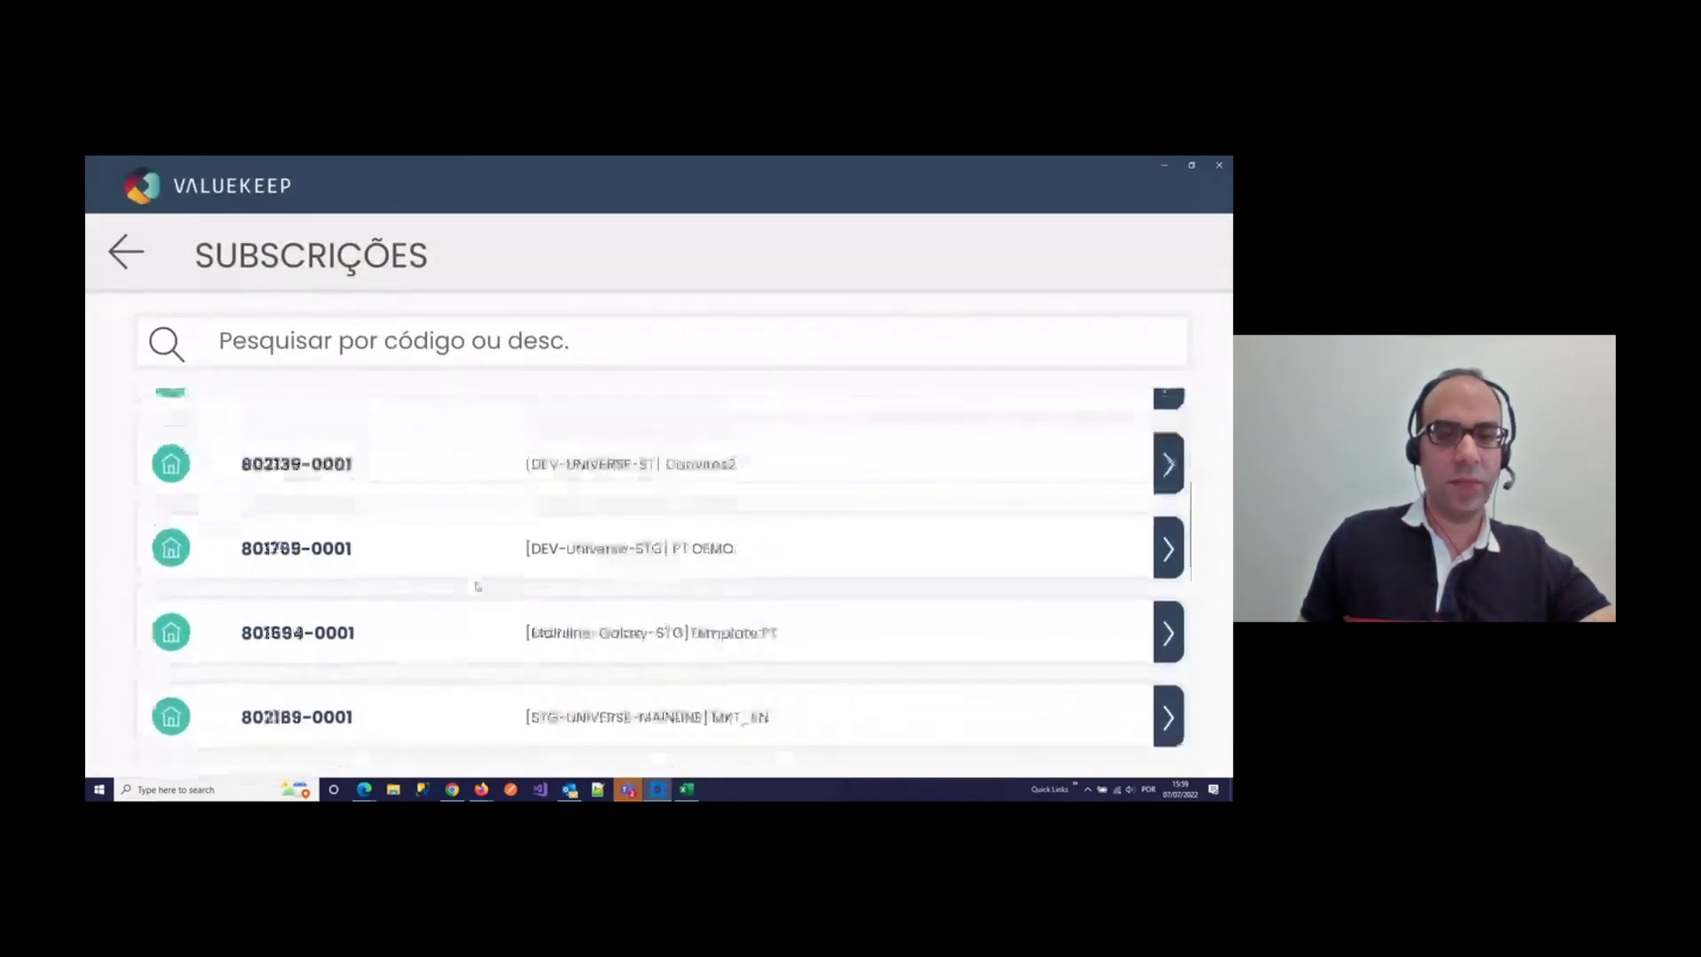
left_click(418, 340)
type("330")
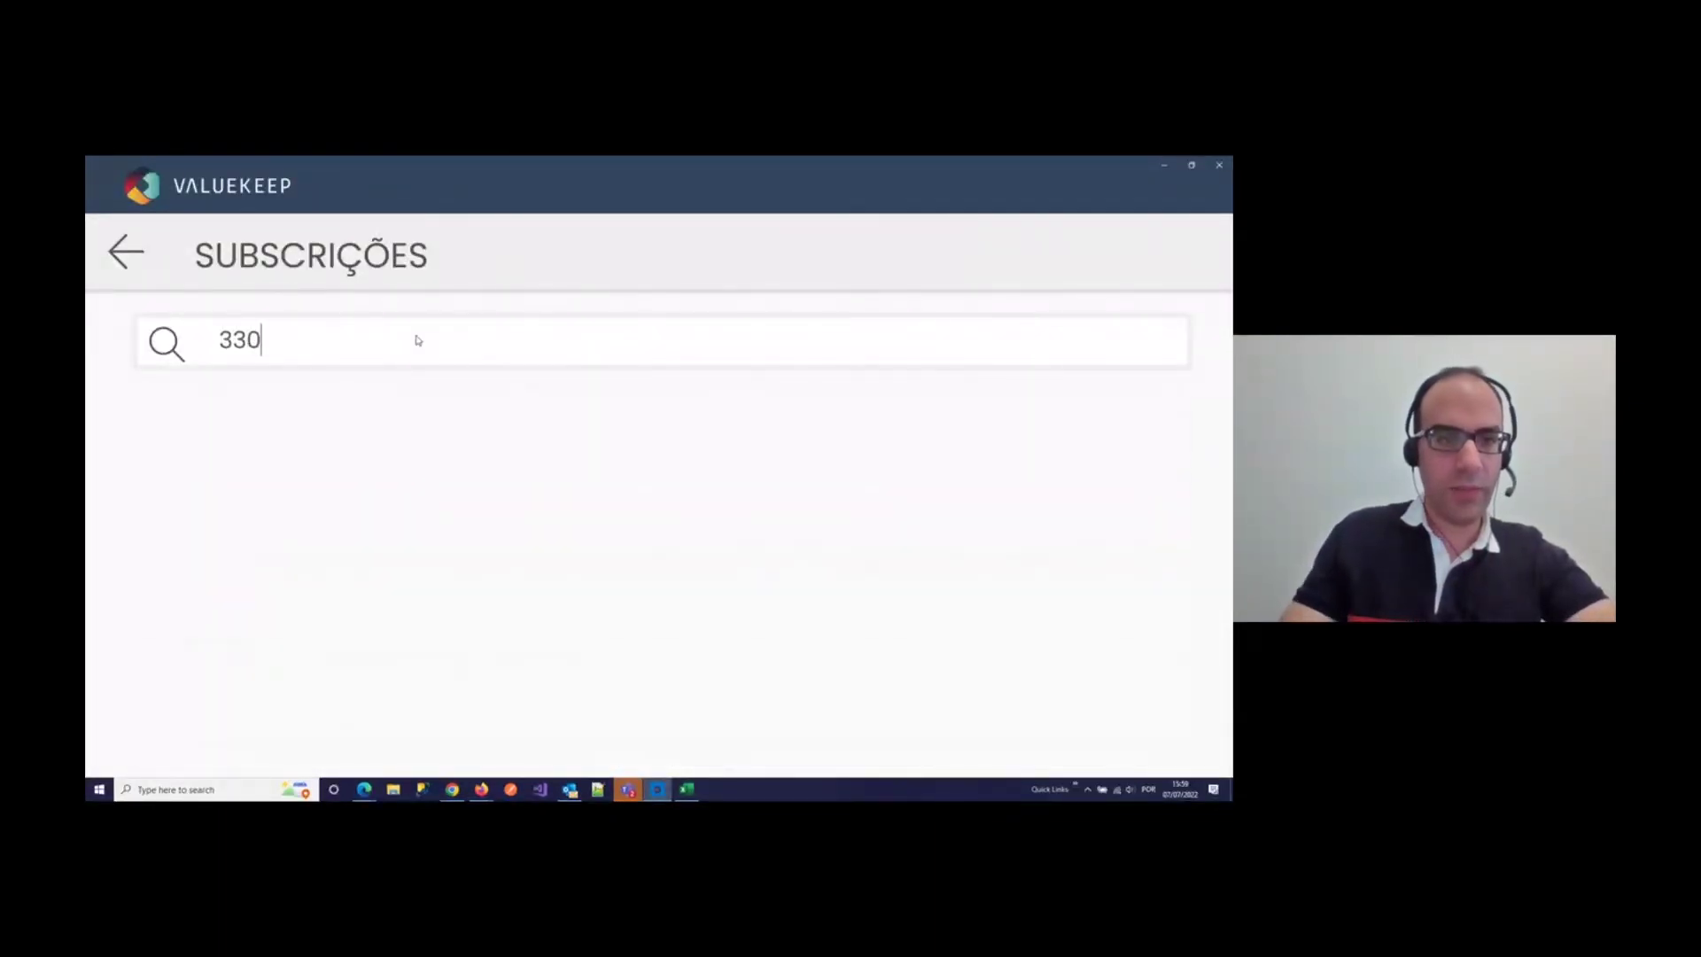
left_click(482, 429)
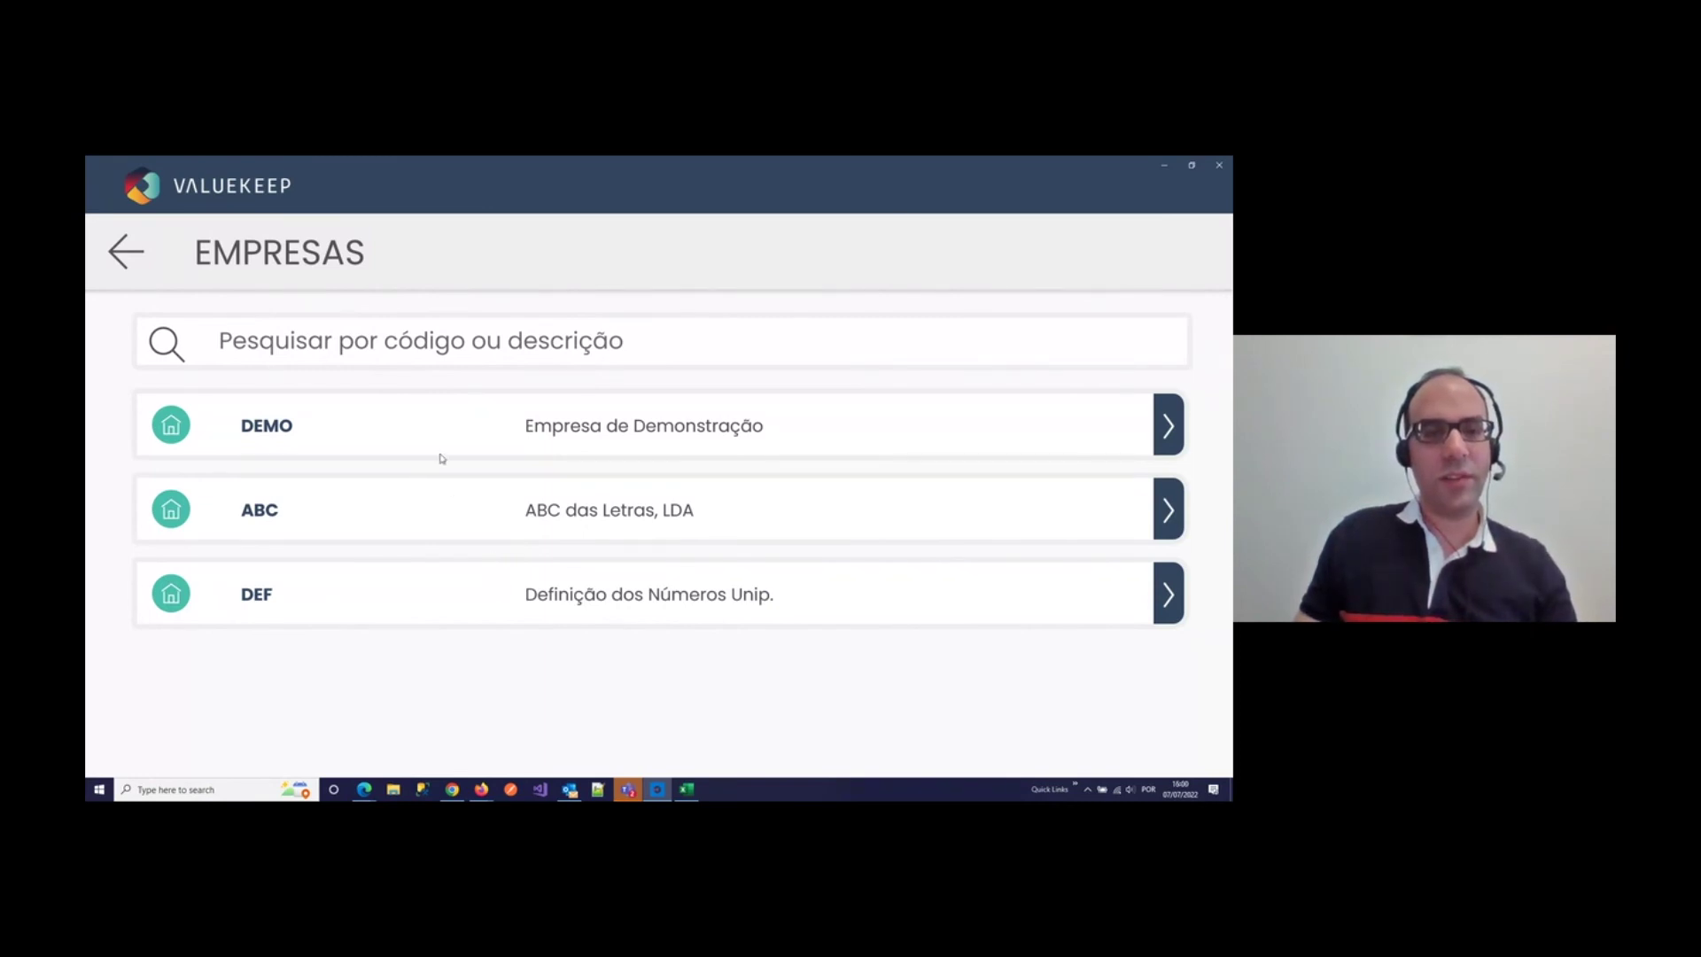
left_click(447, 516)
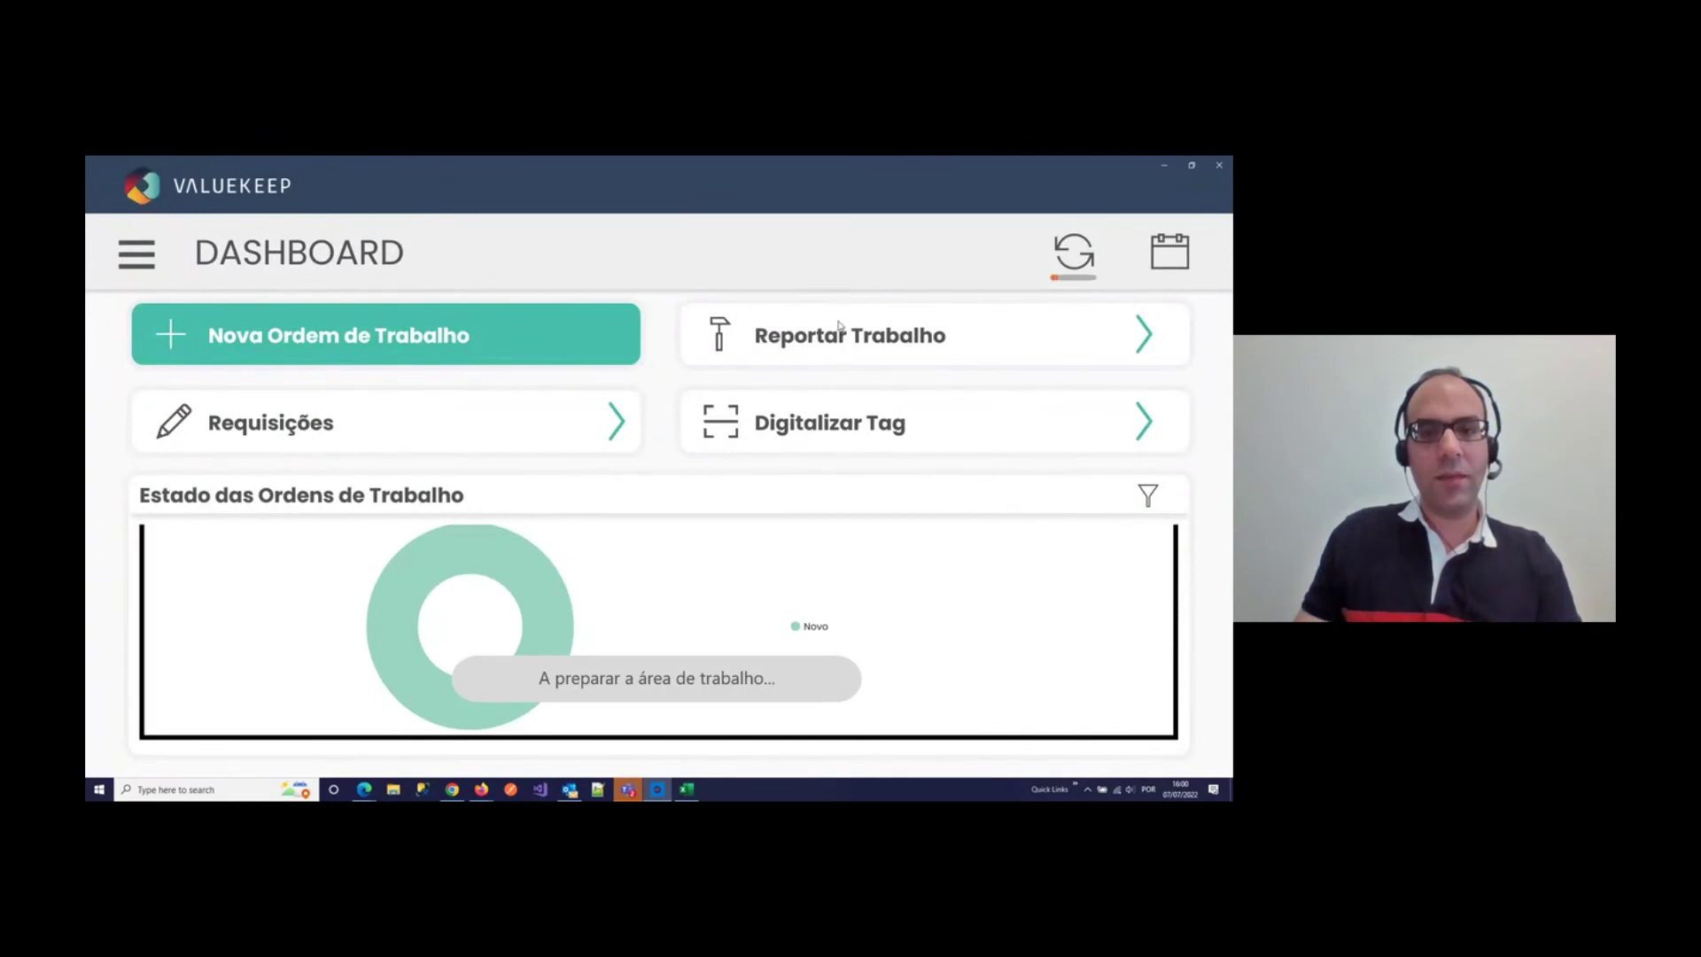
left_click(837, 331)
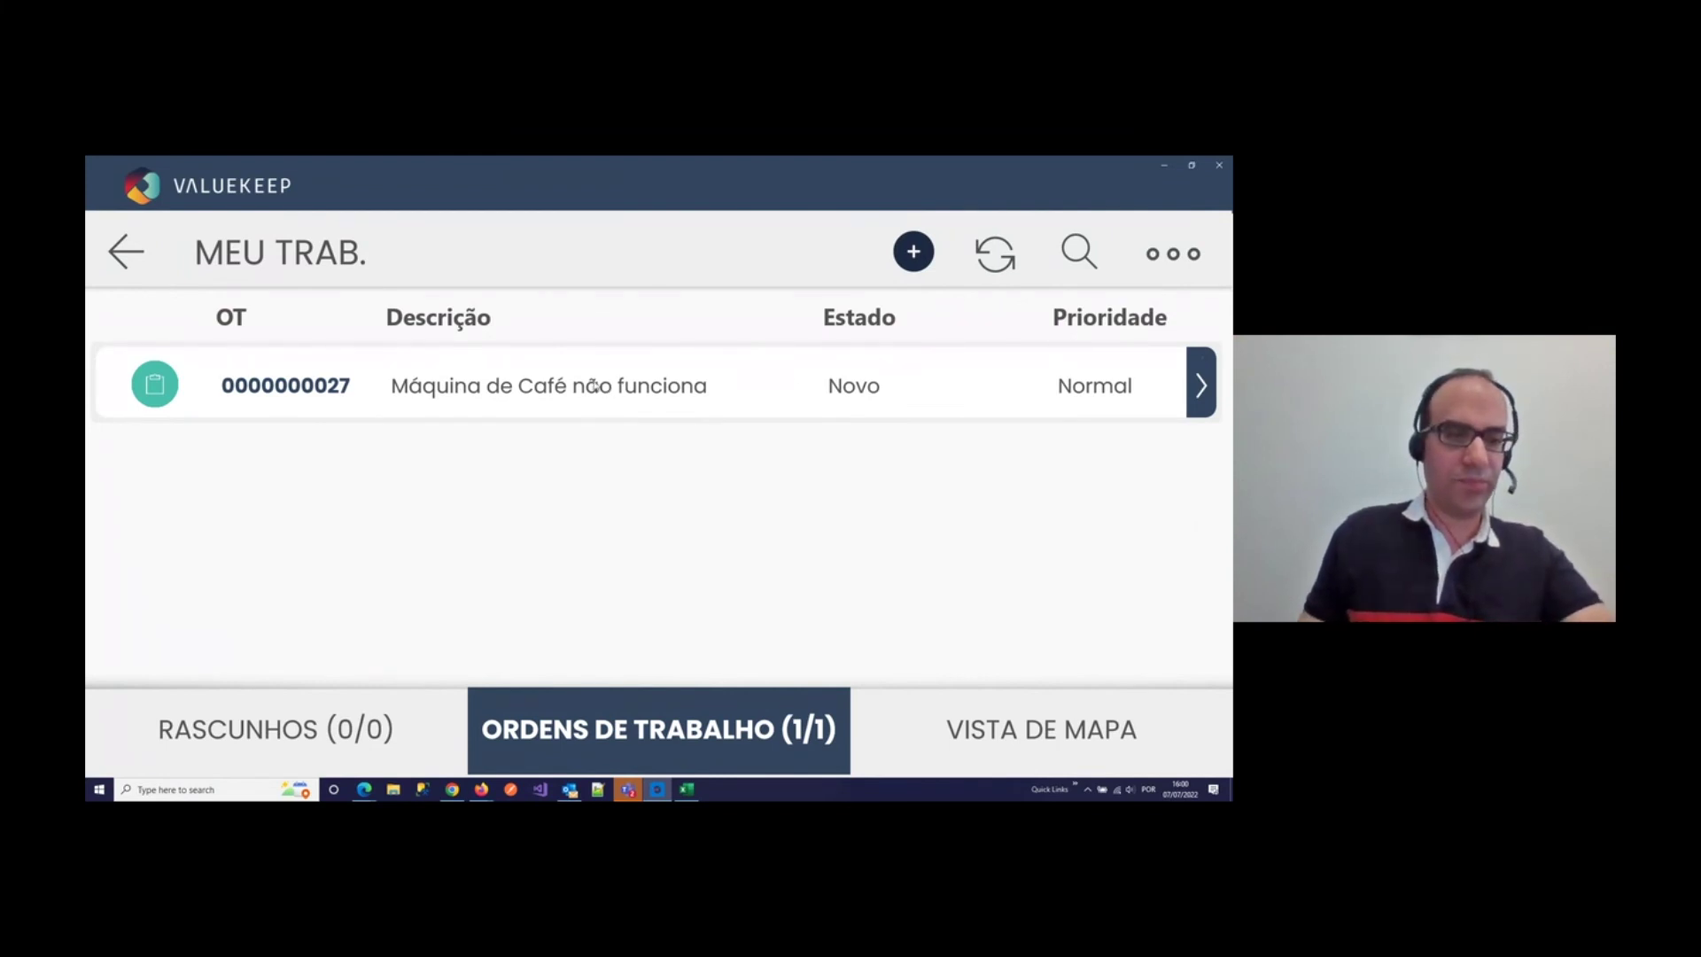
Step: Return to the browser and hide the screen-sharing bar
key("alt+Tab")
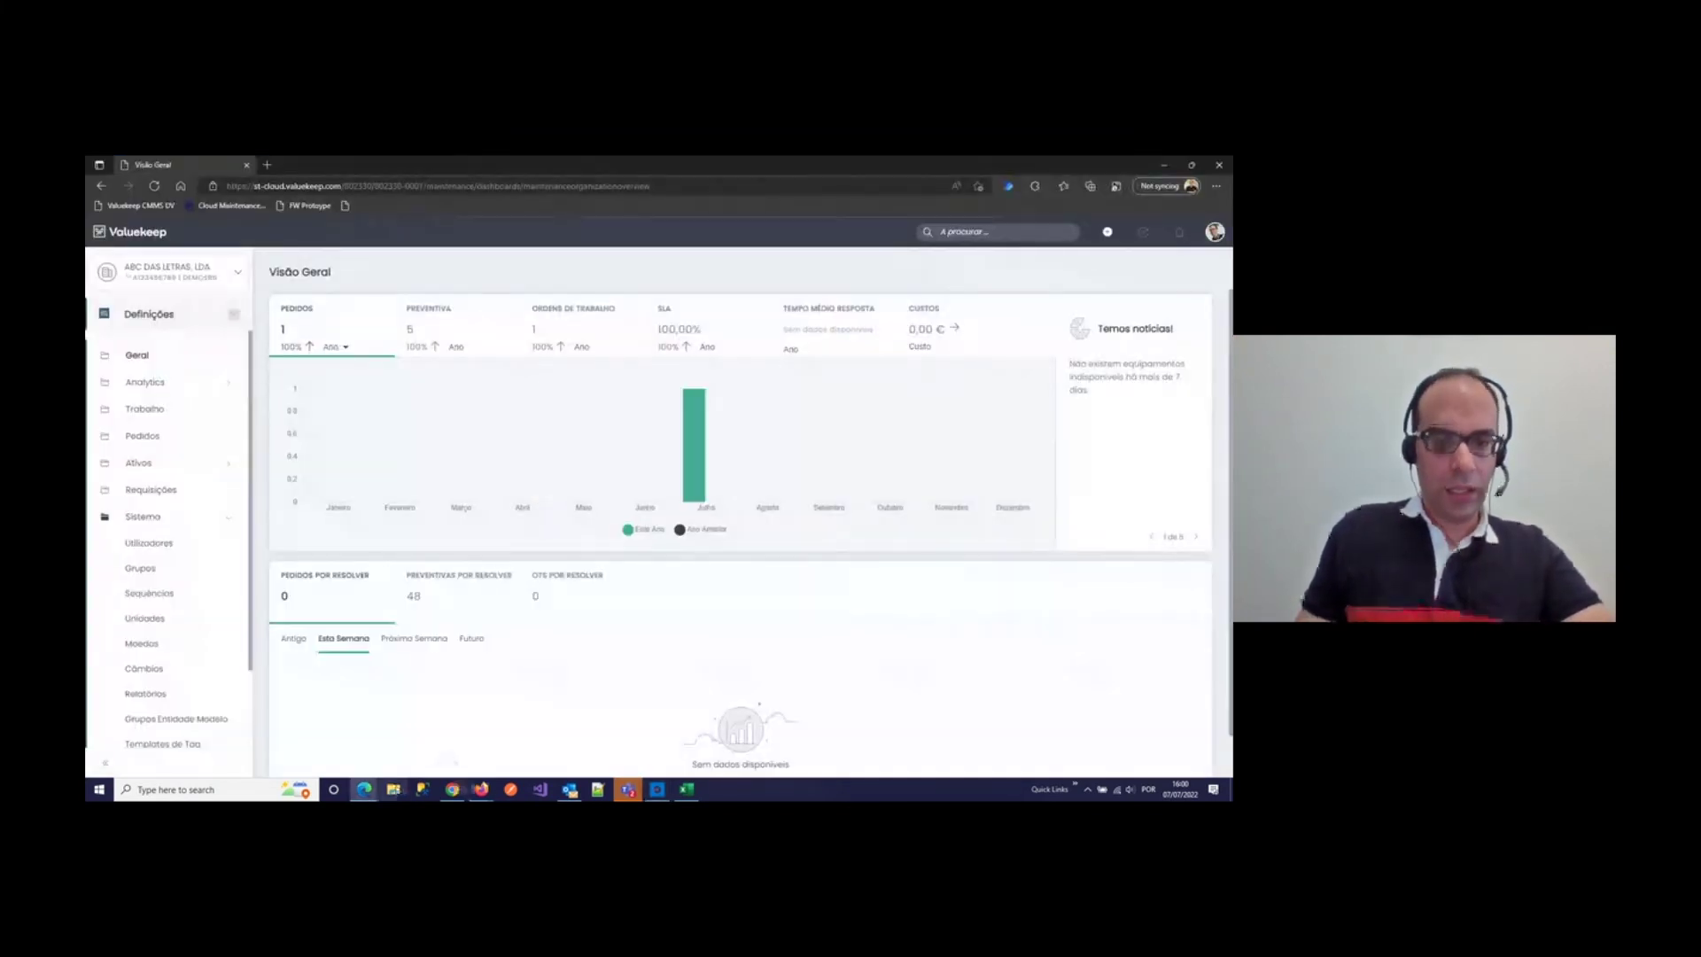
mouse_move(375, 795)
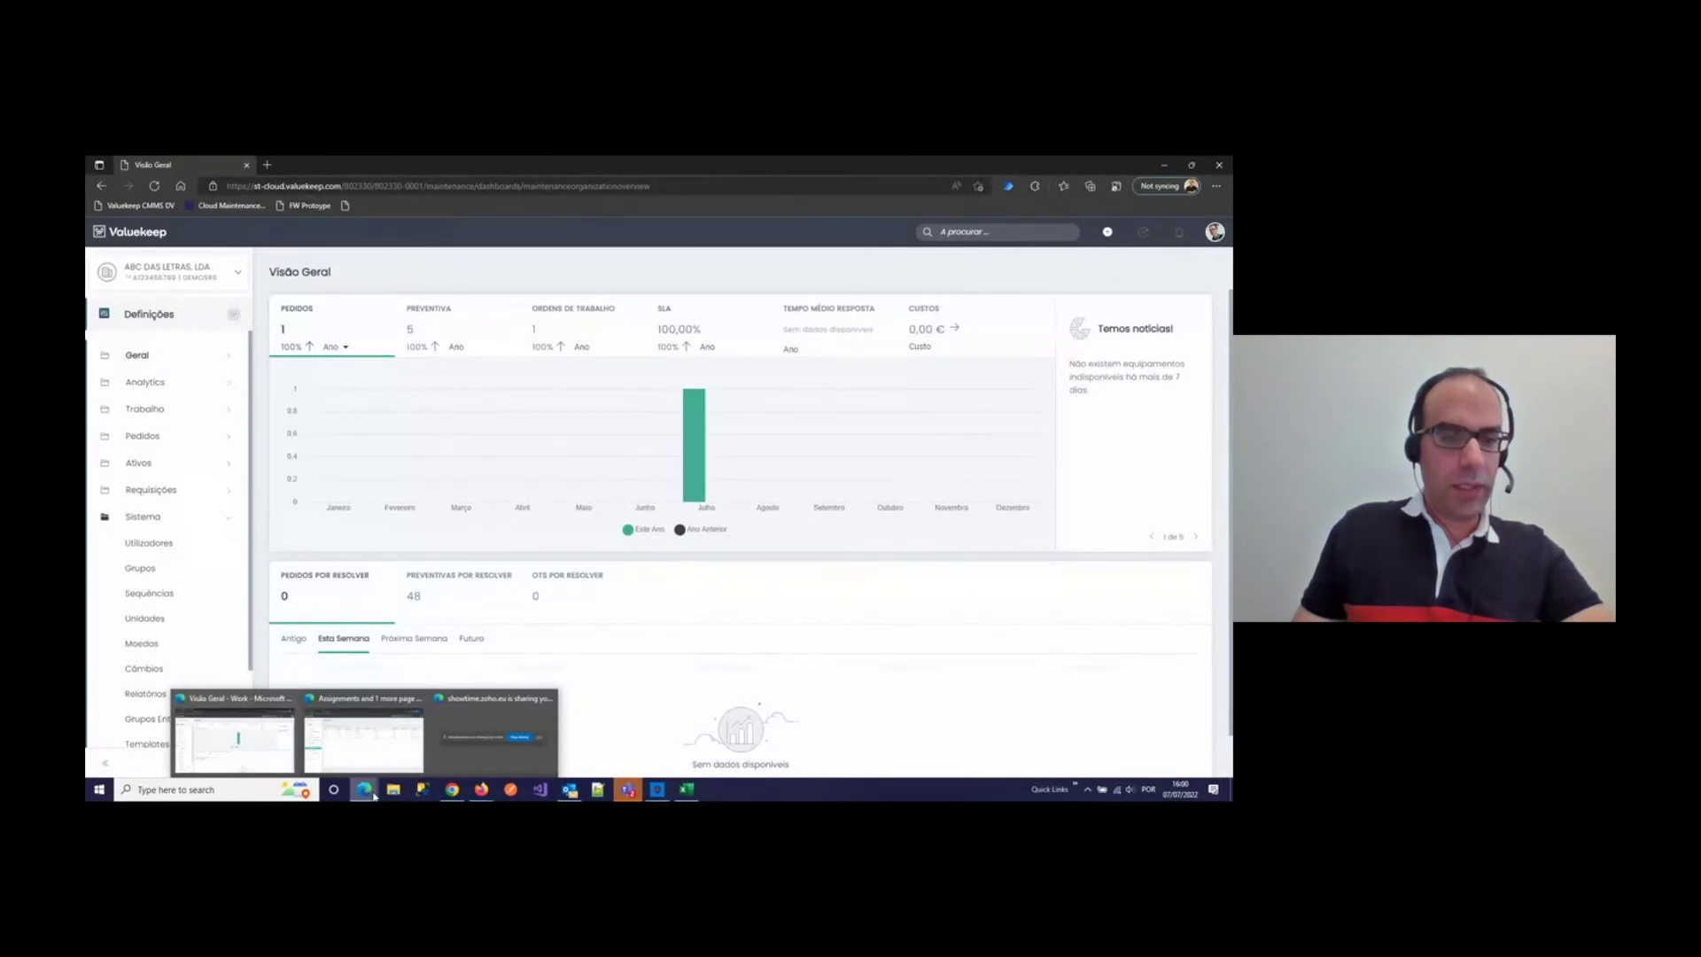
left_click(479, 737)
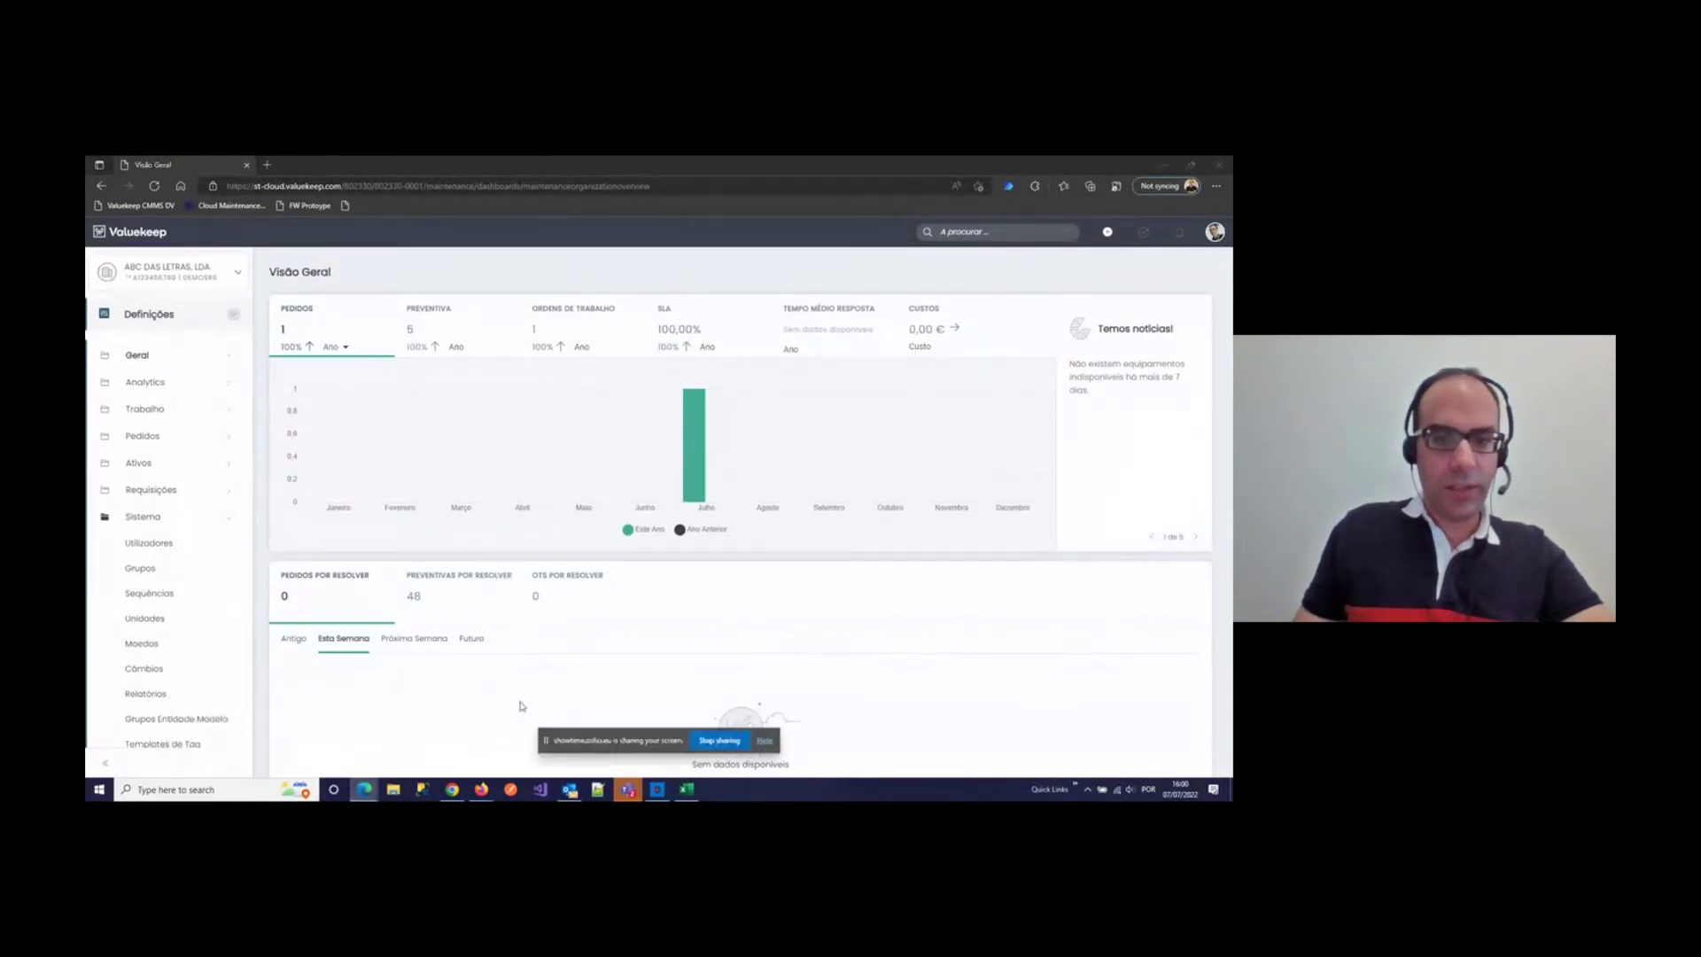
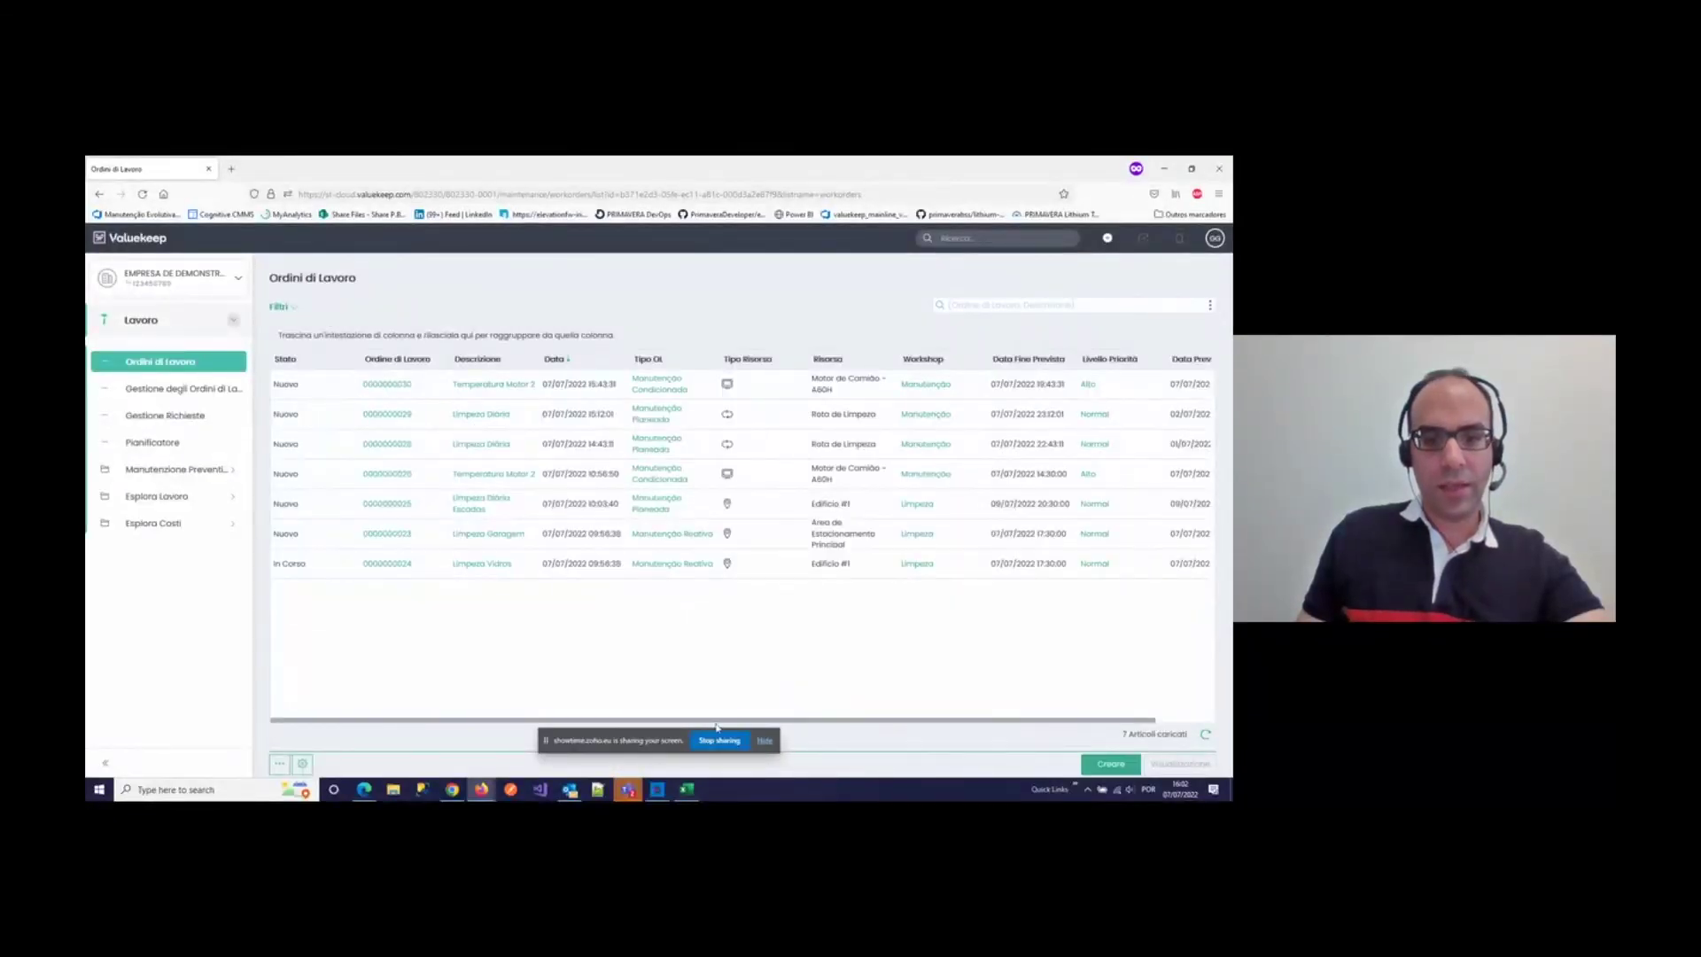
left_click(764, 740)
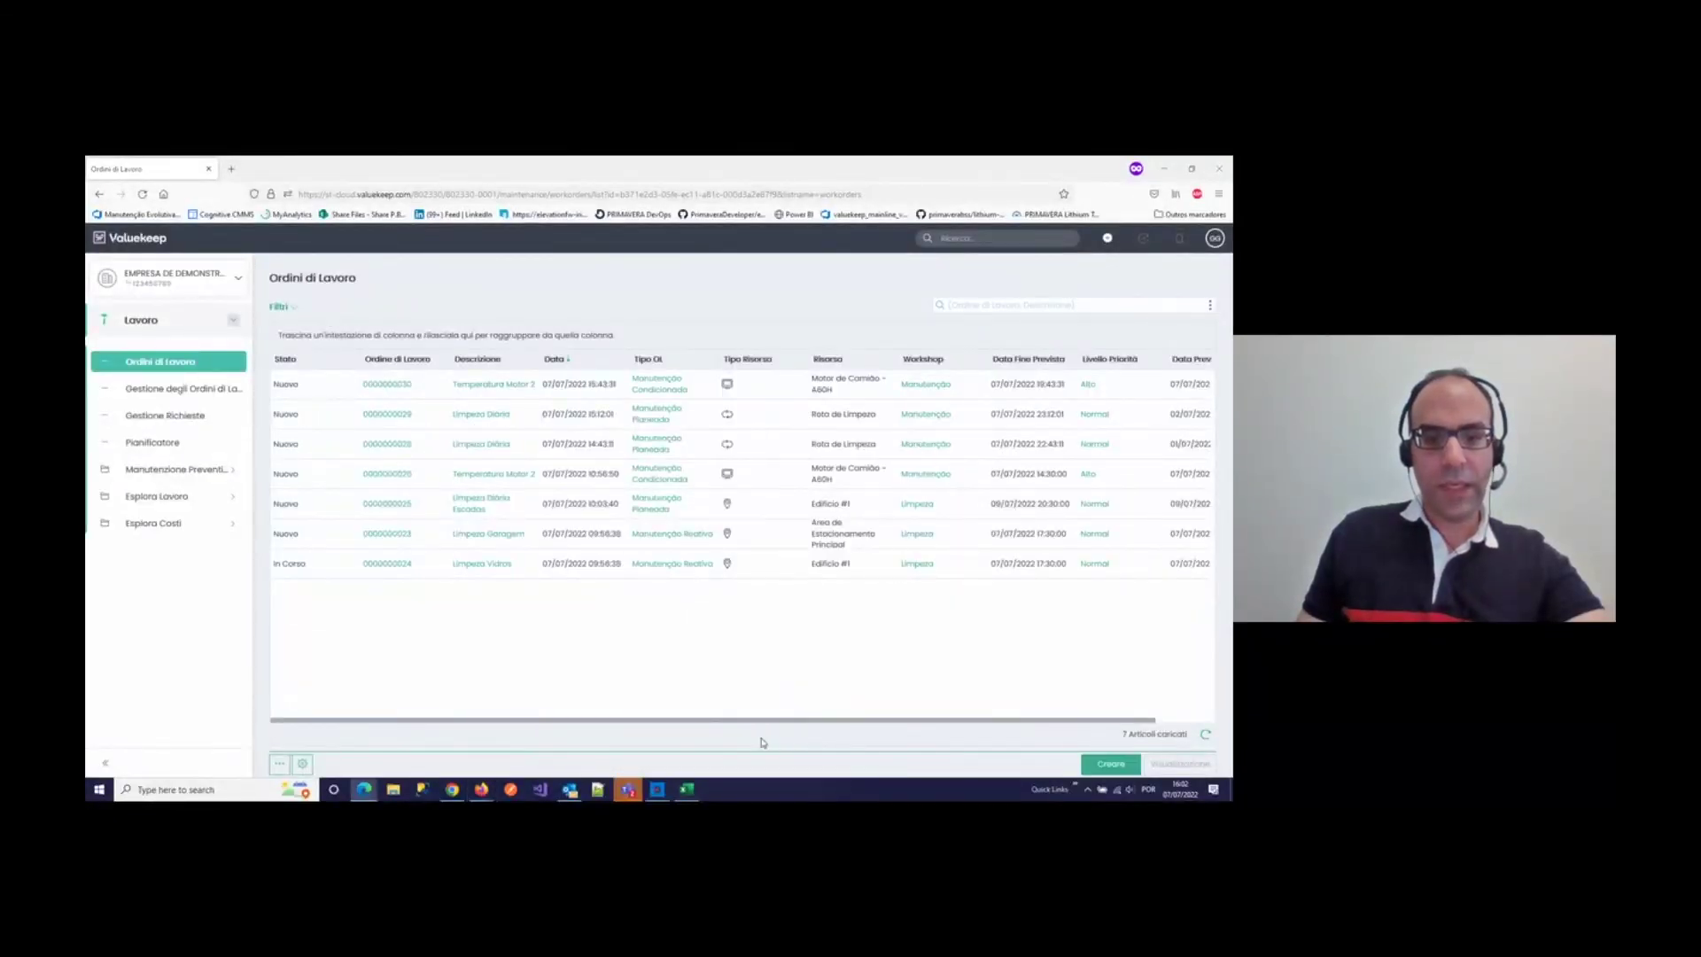
Step: In the Valuekeep work app's Configurações, change the language from Português to Italiano and restart the app
left_click(659, 791)
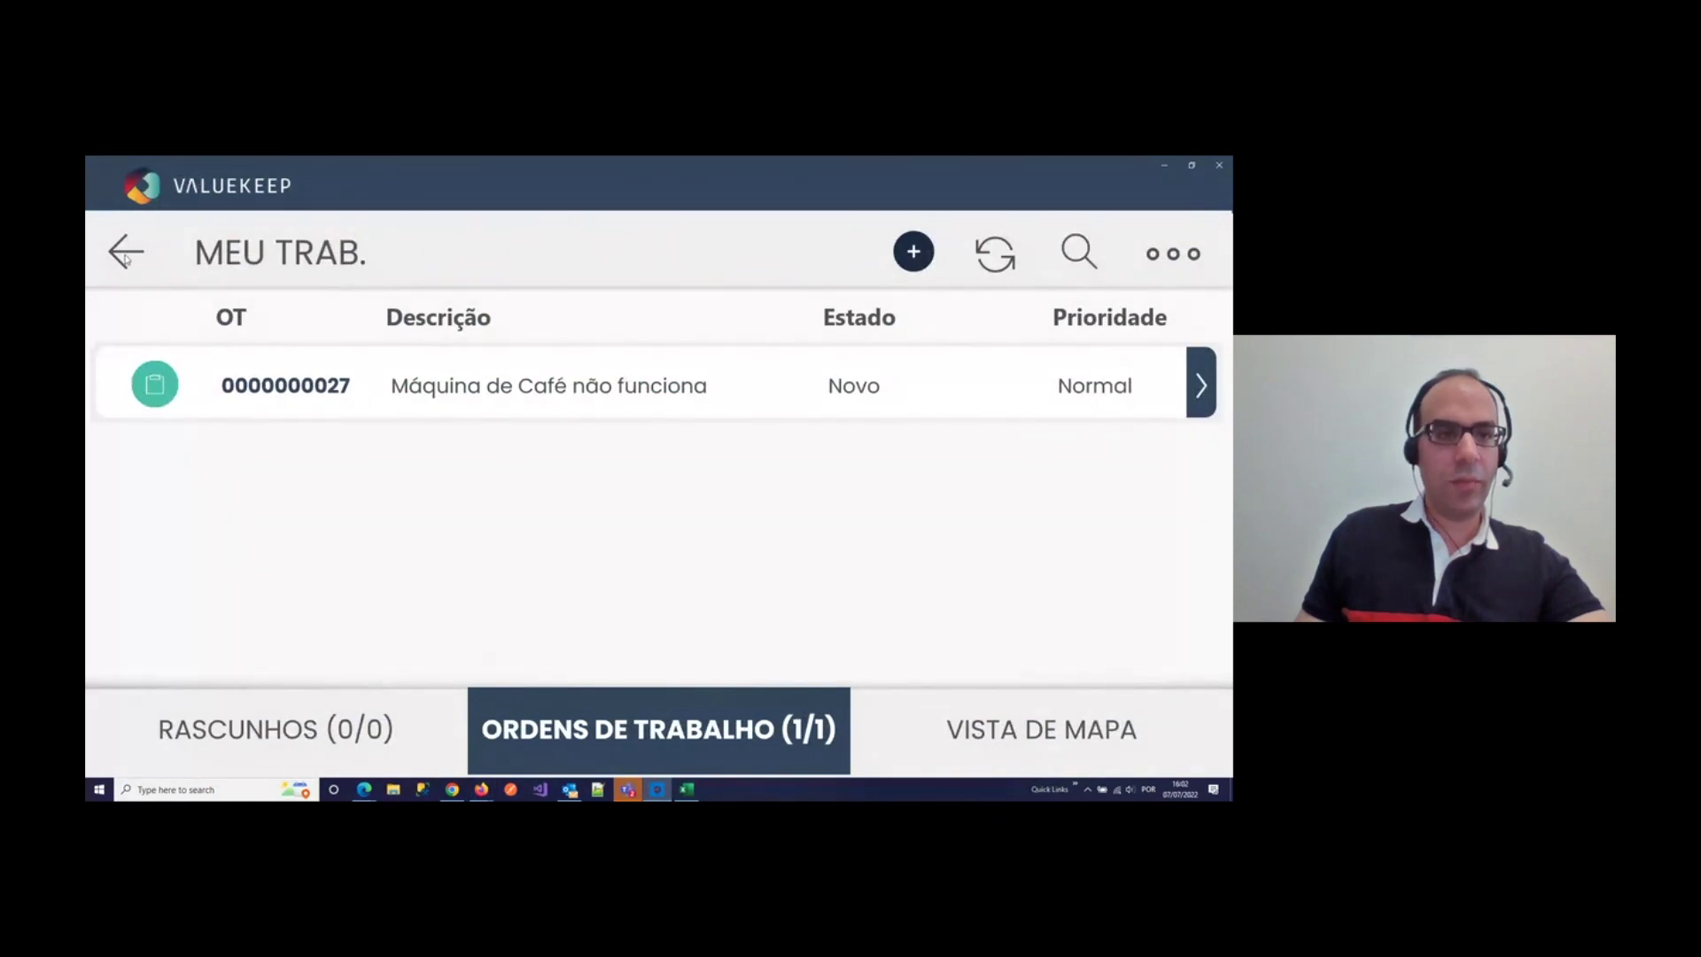
left_click(126, 255)
left_click(124, 266)
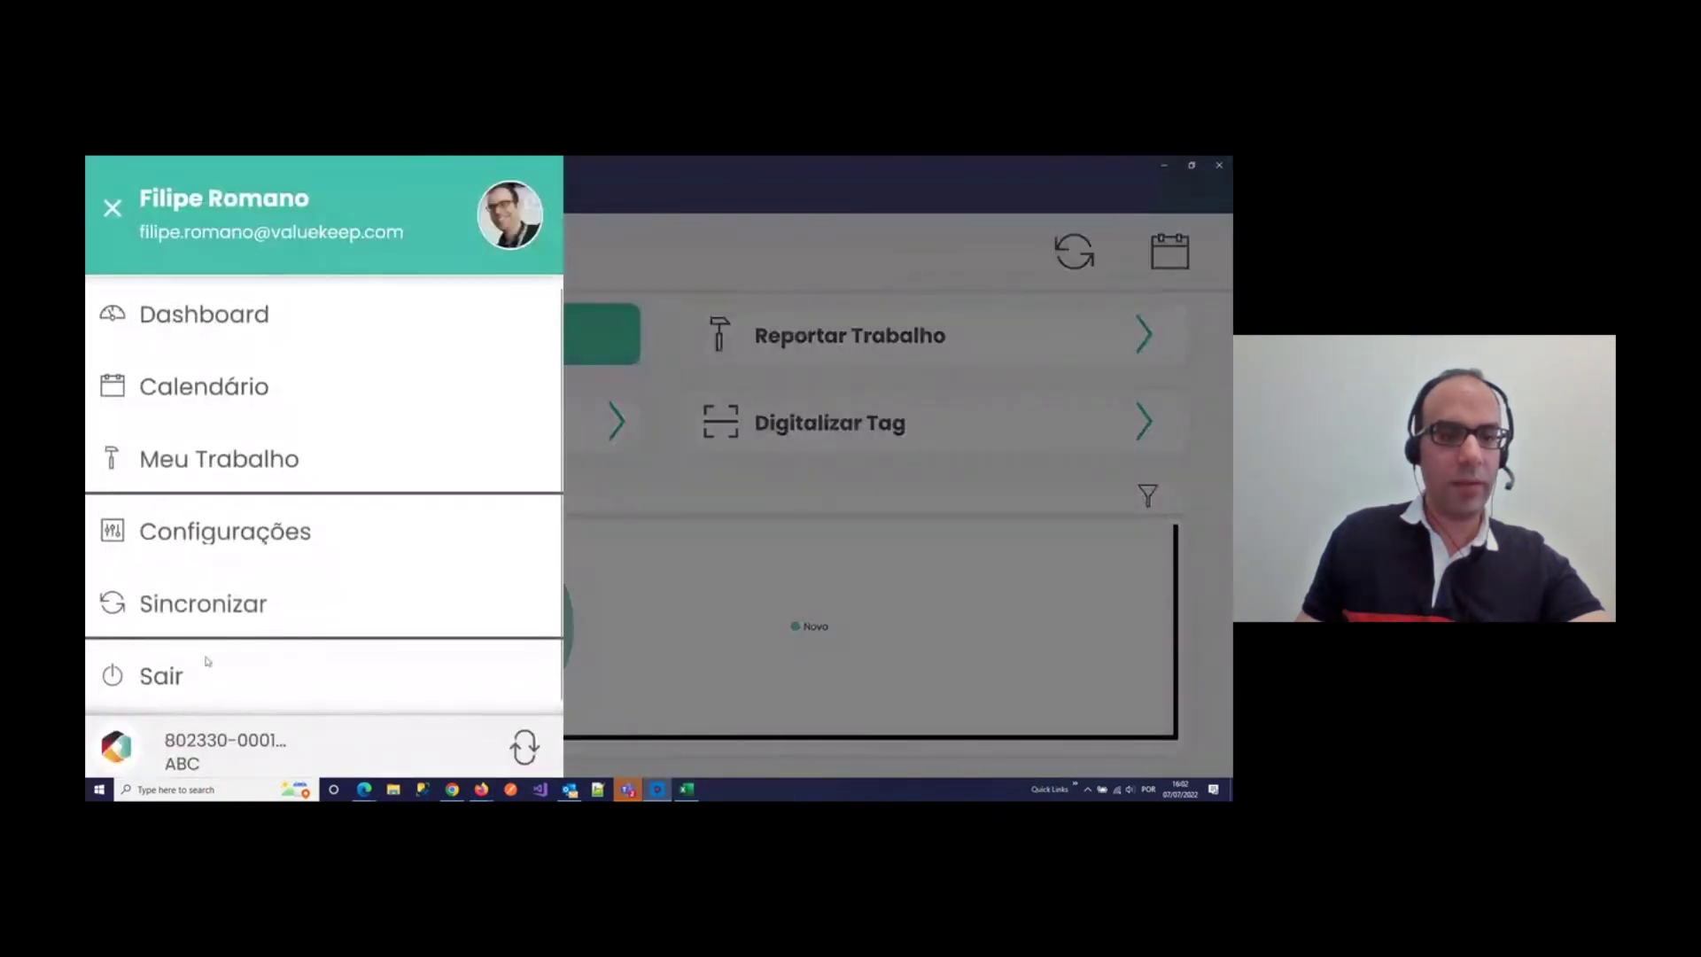
left_click(205, 535)
left_click(195, 357)
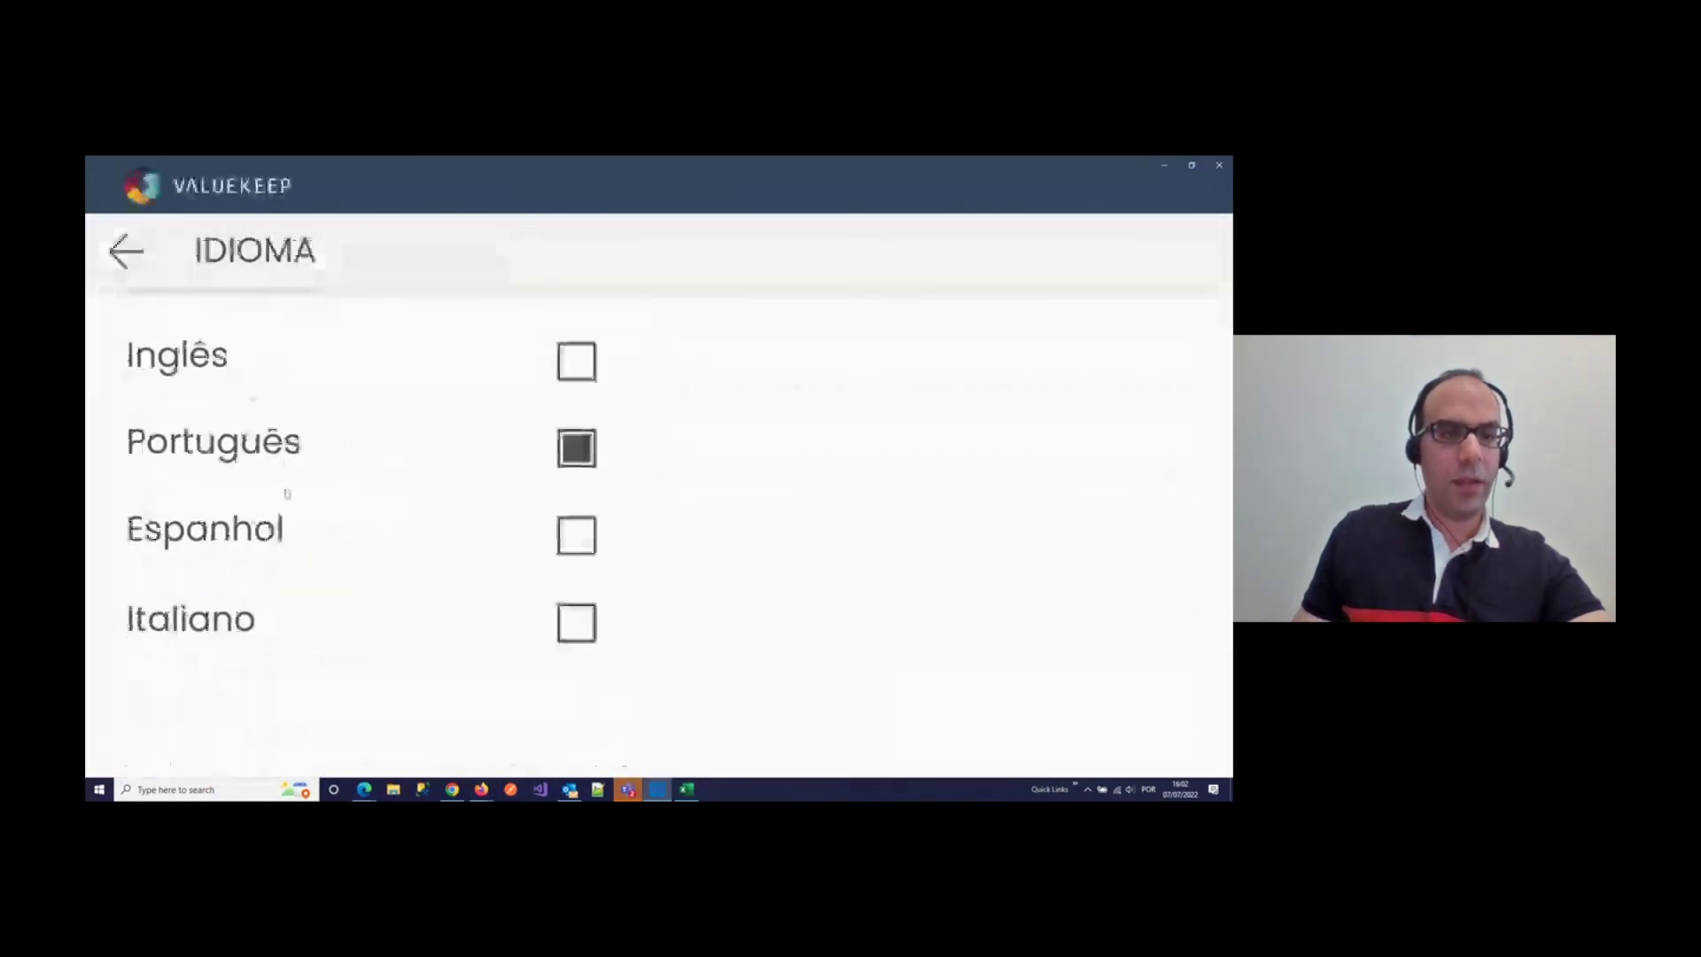
left_click(577, 623)
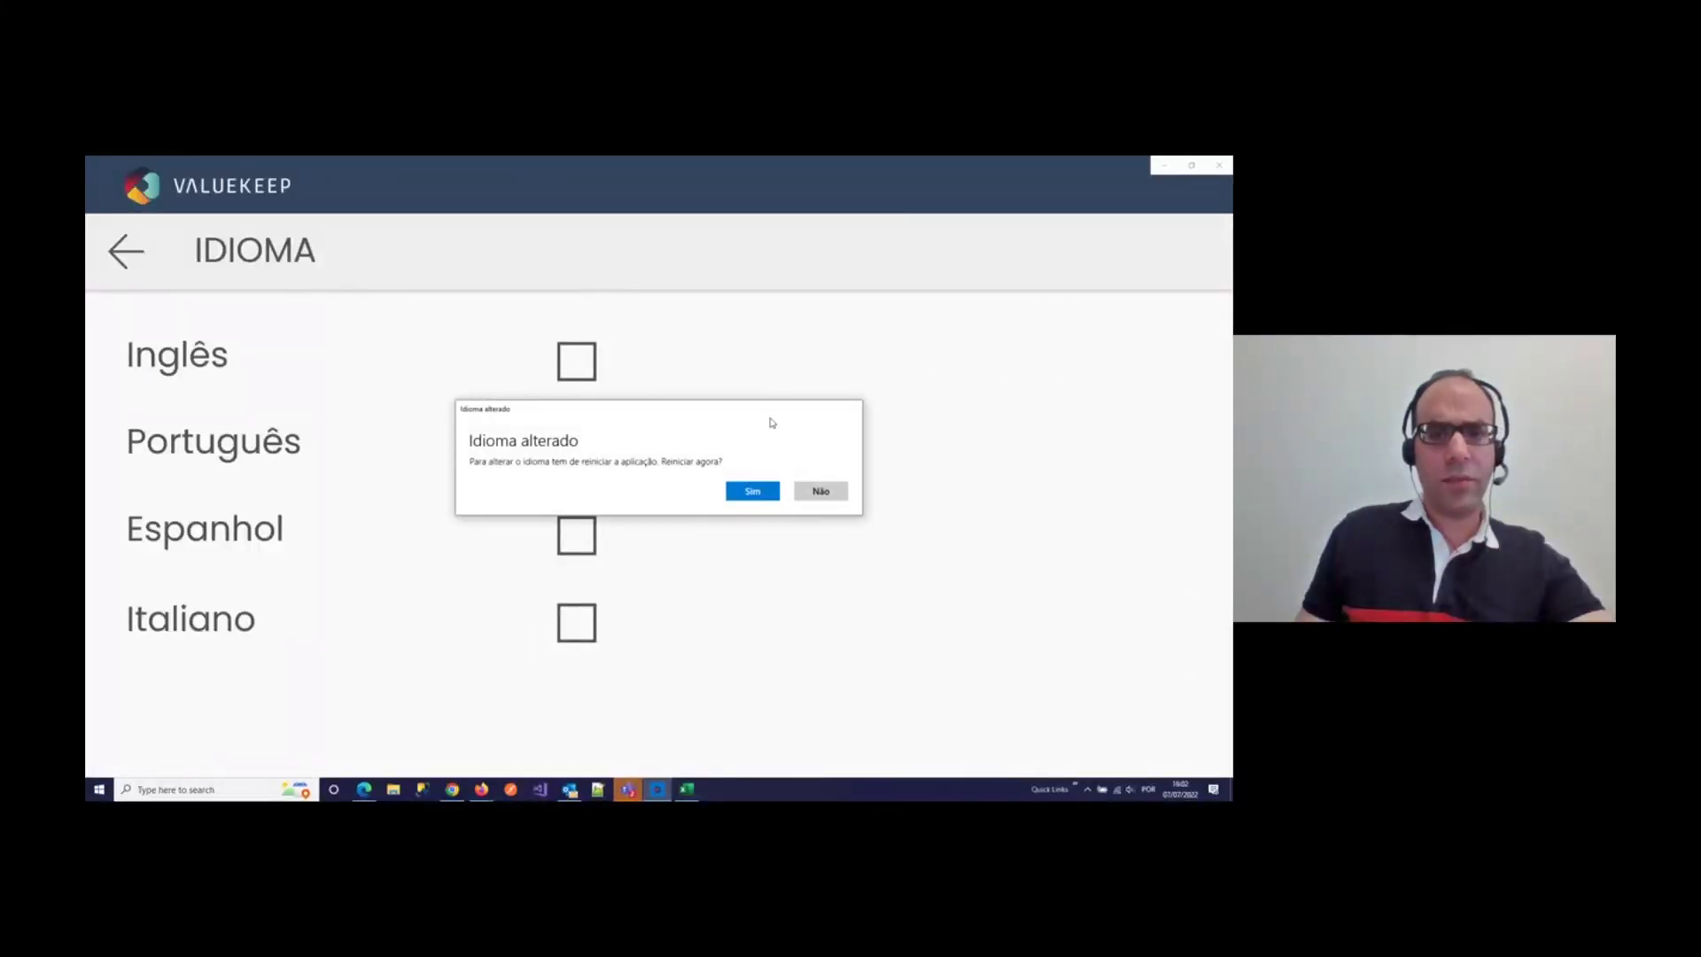
left_click(754, 493)
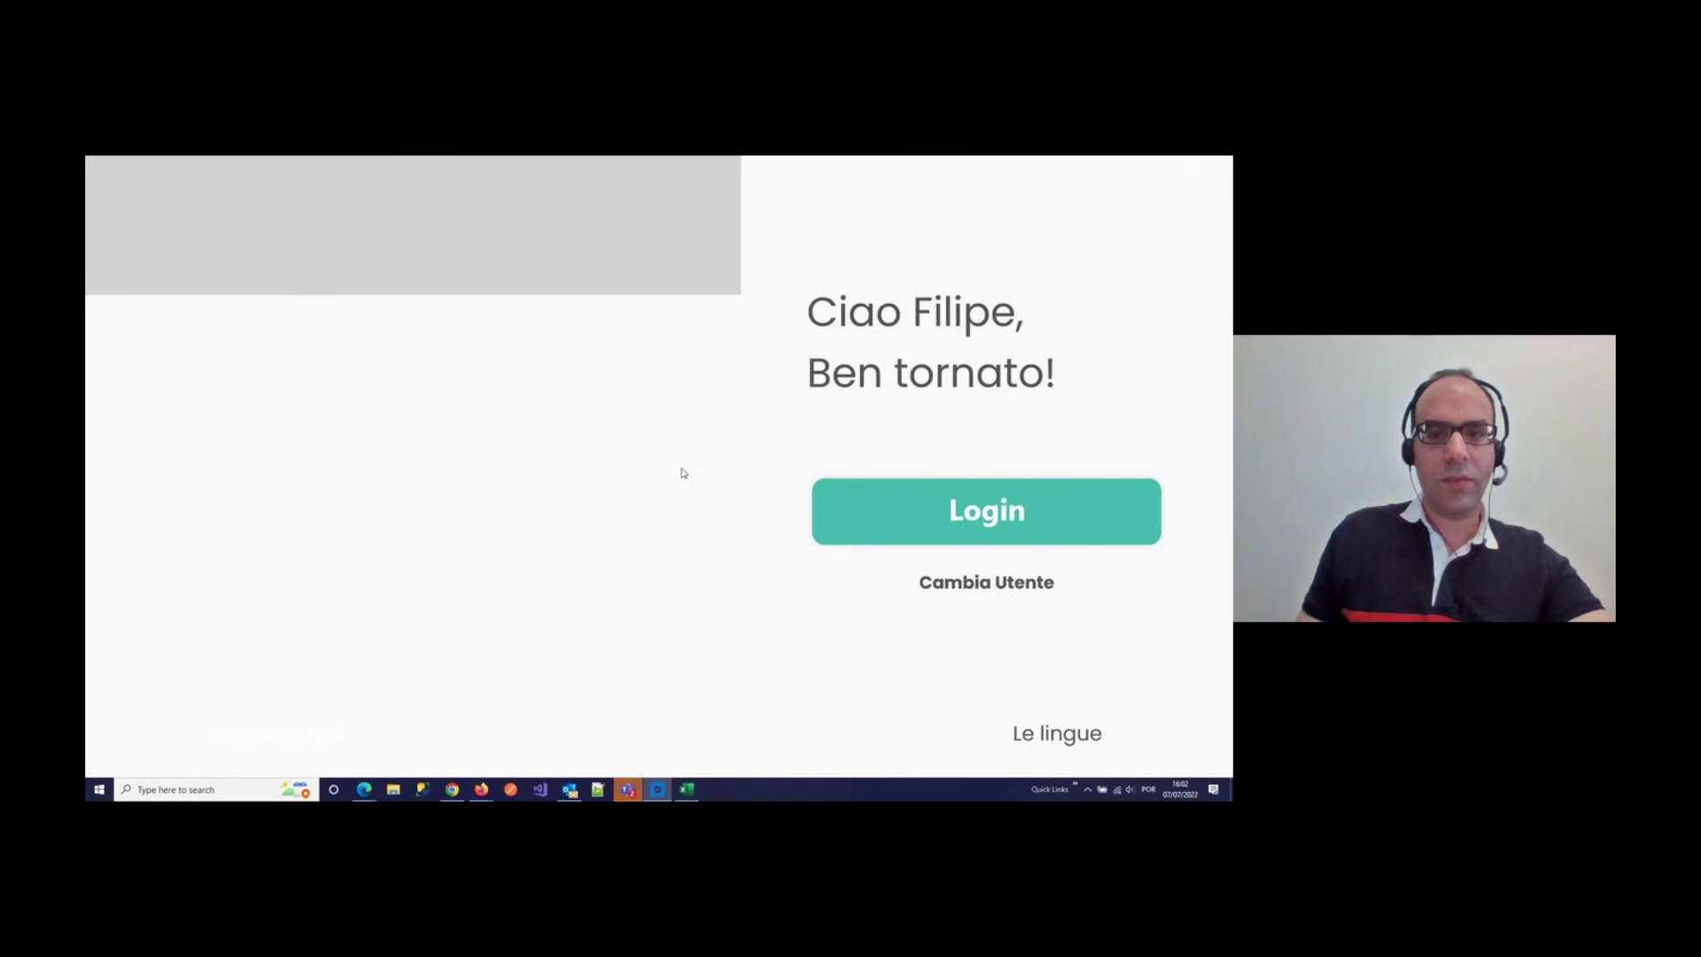
Step: Log back in to the work app, check the work orders under Rapporto Lavoro, and minimise the app
left_click(926, 489)
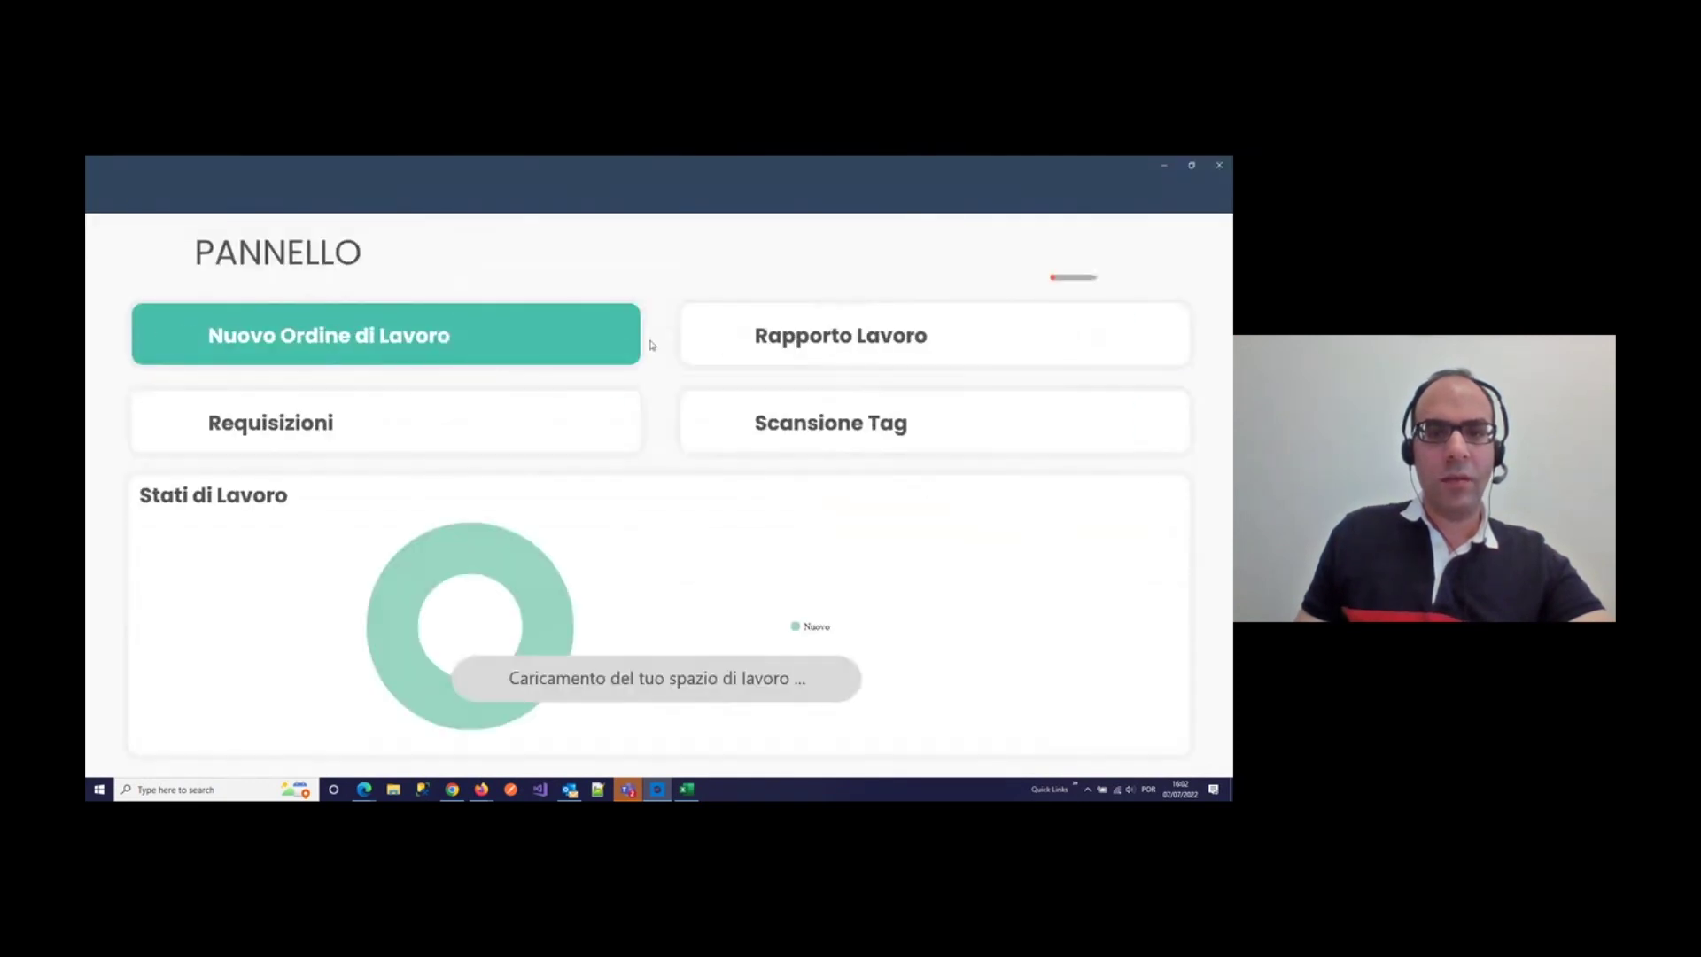
left_click(777, 346)
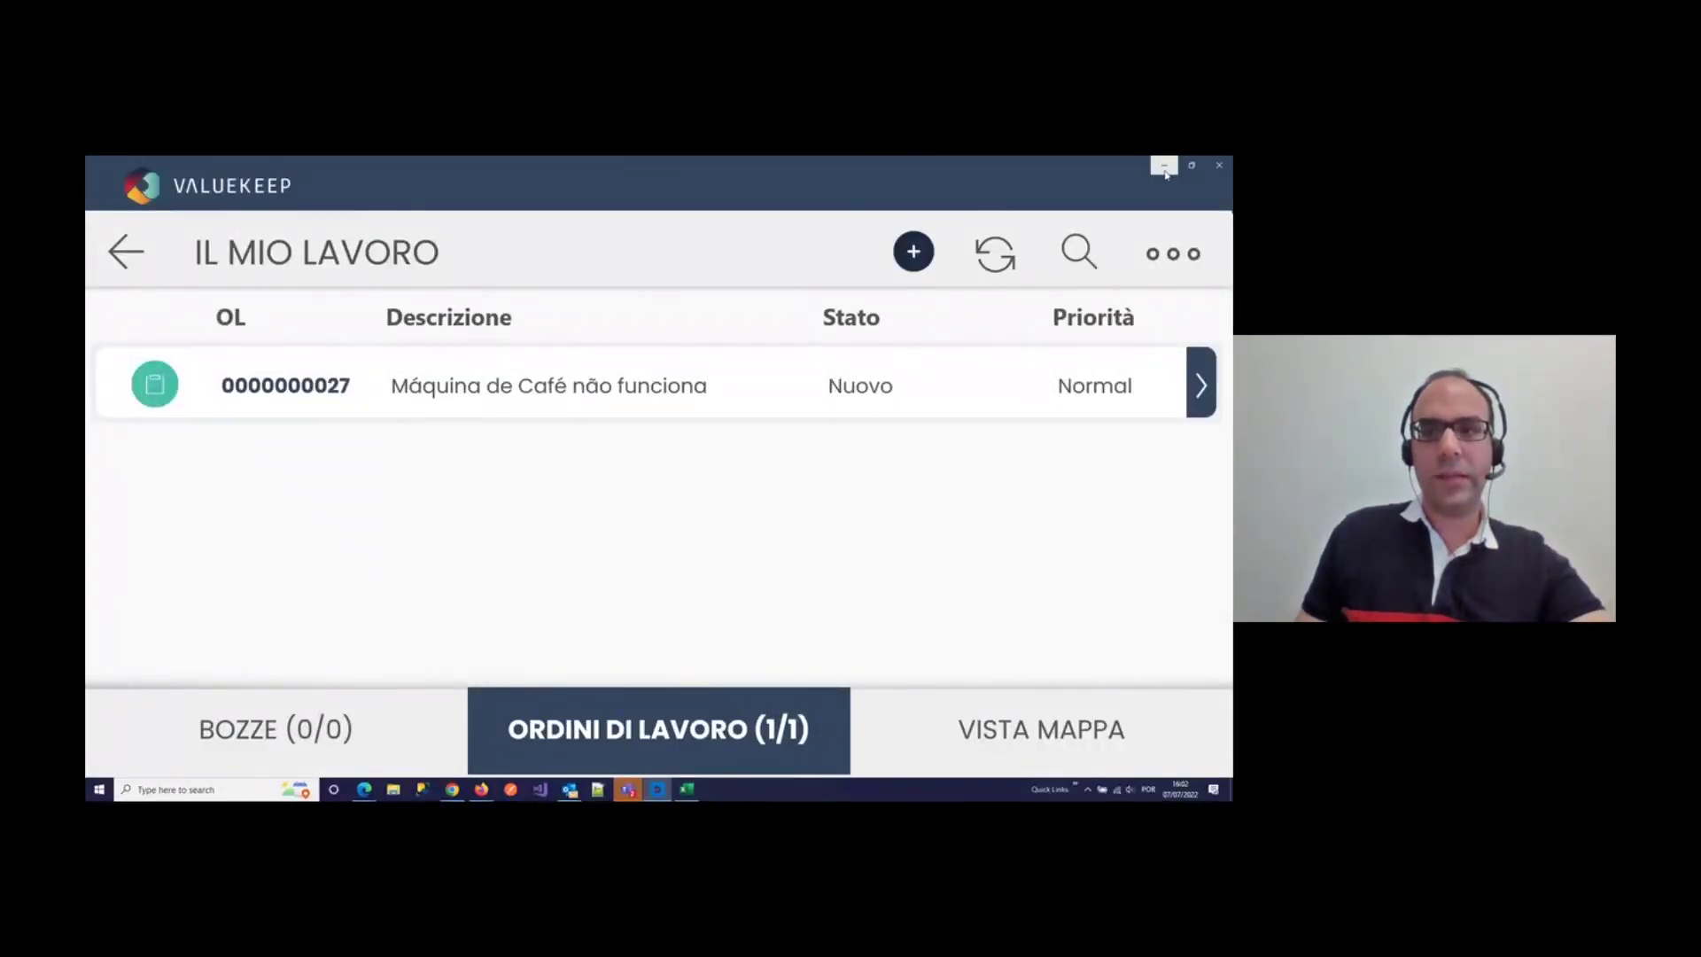
left_click(1164, 169)
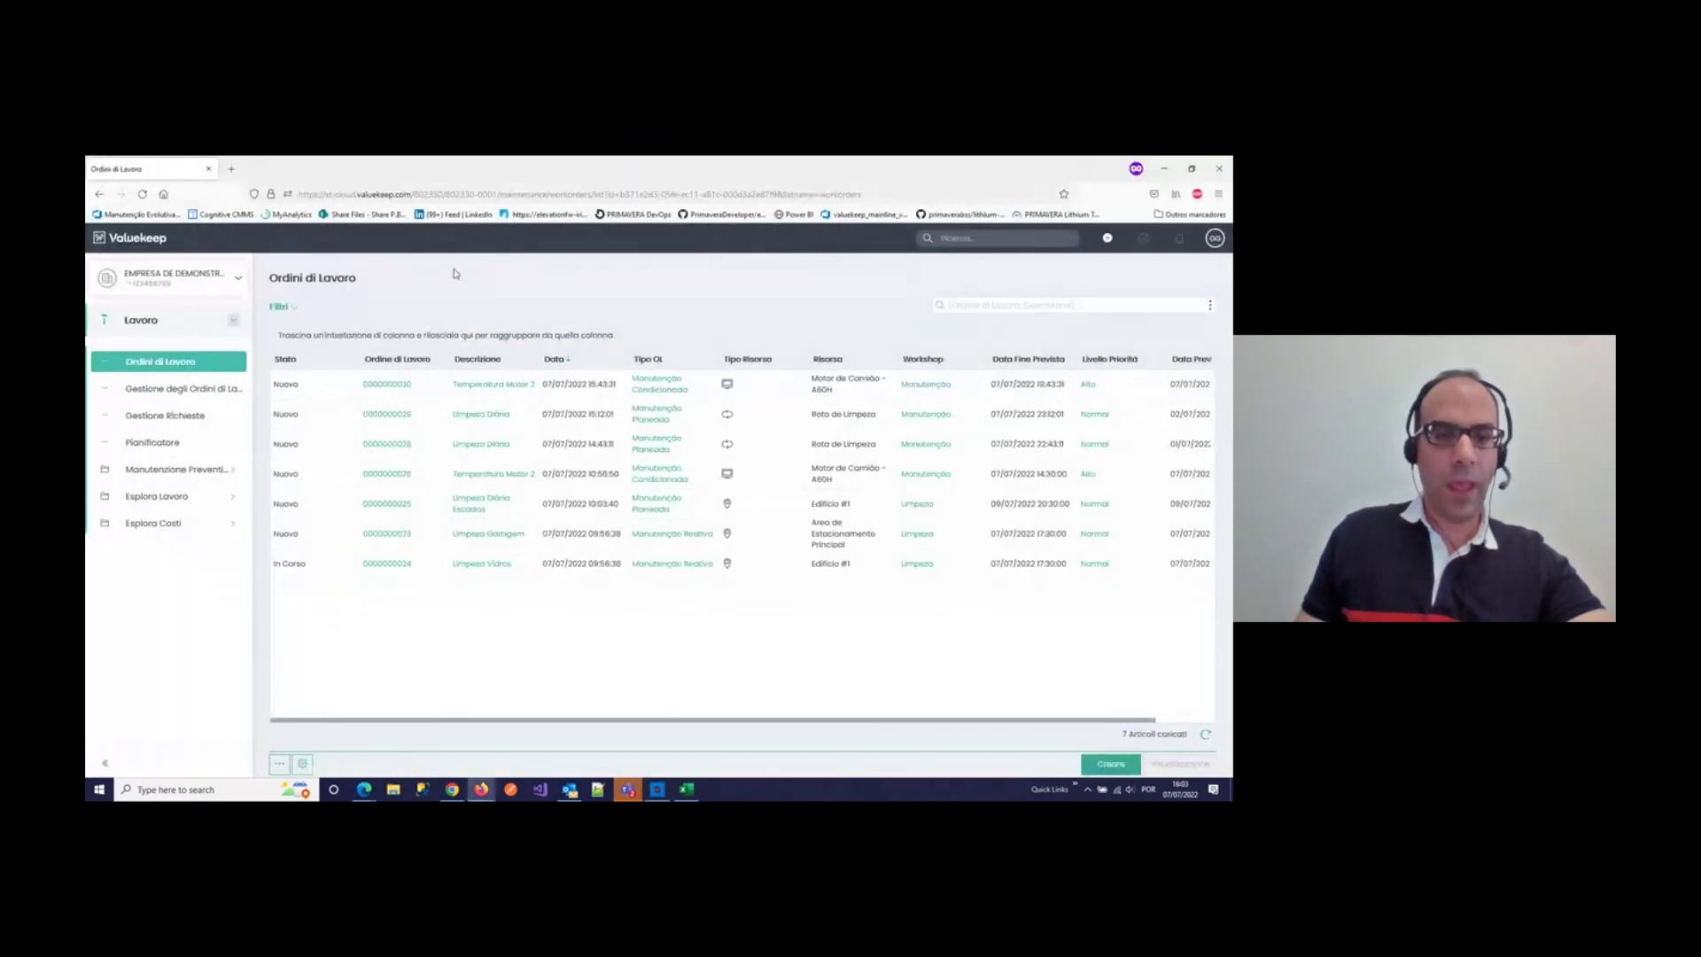
Step: In the Chrome window, view the Ordens de Trabalho list, reload Valuekeep, display its available modules, and minimise the window
left_click(453, 789)
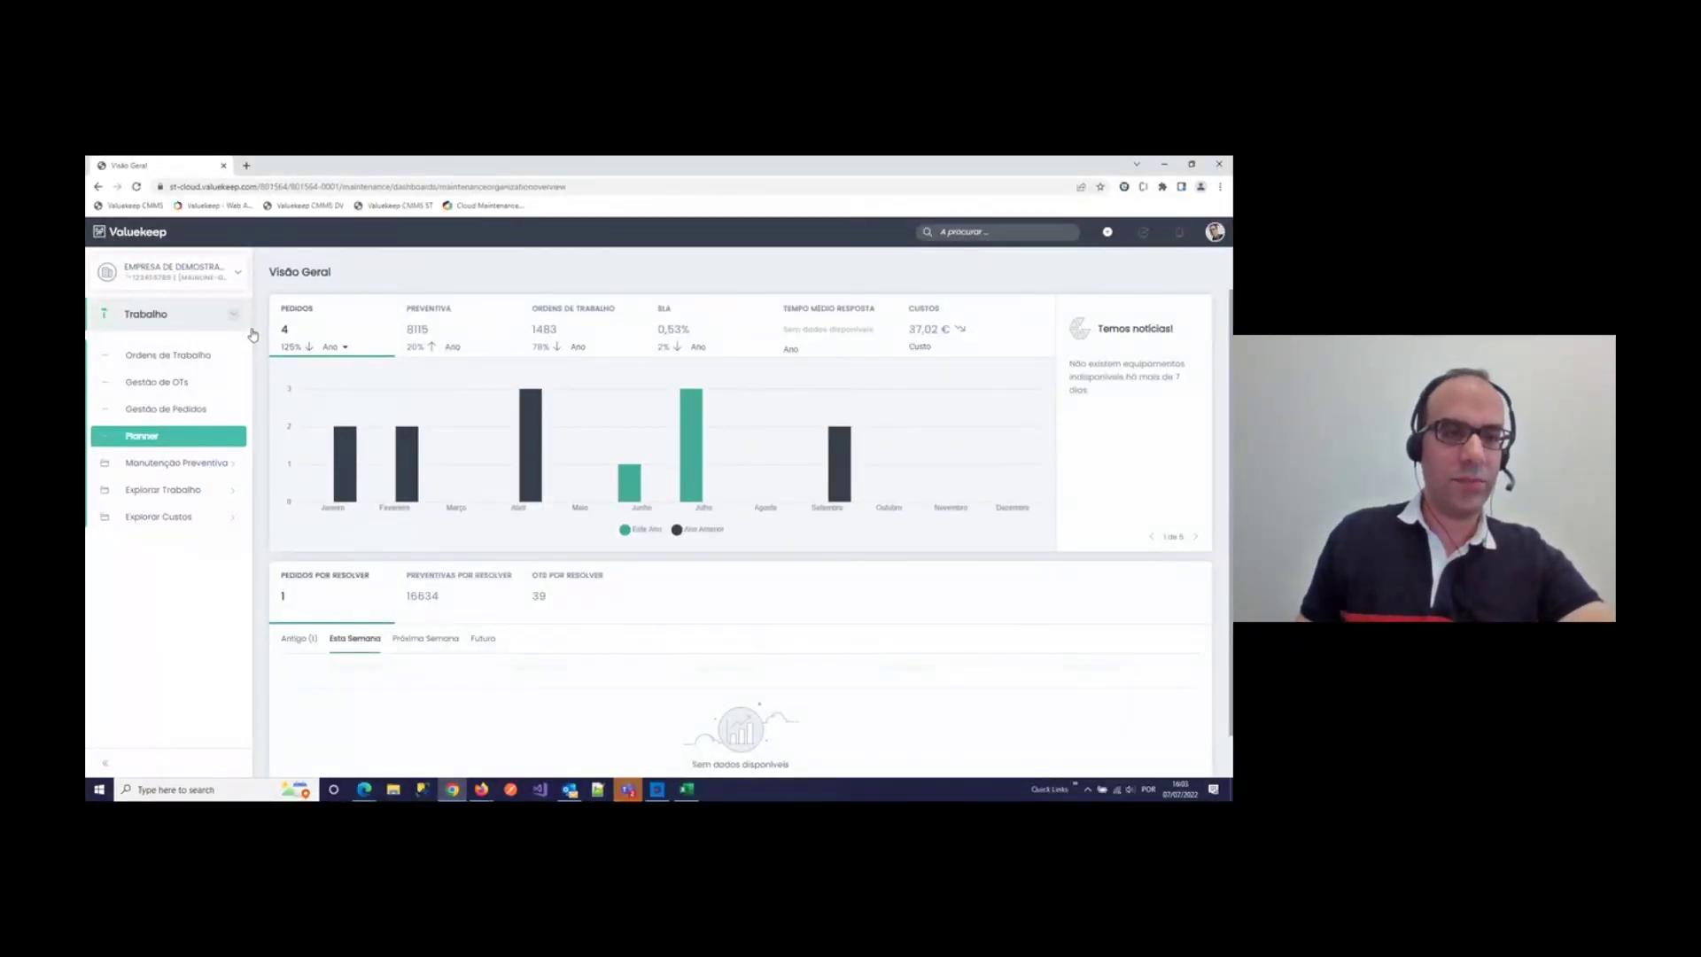
left_click(188, 354)
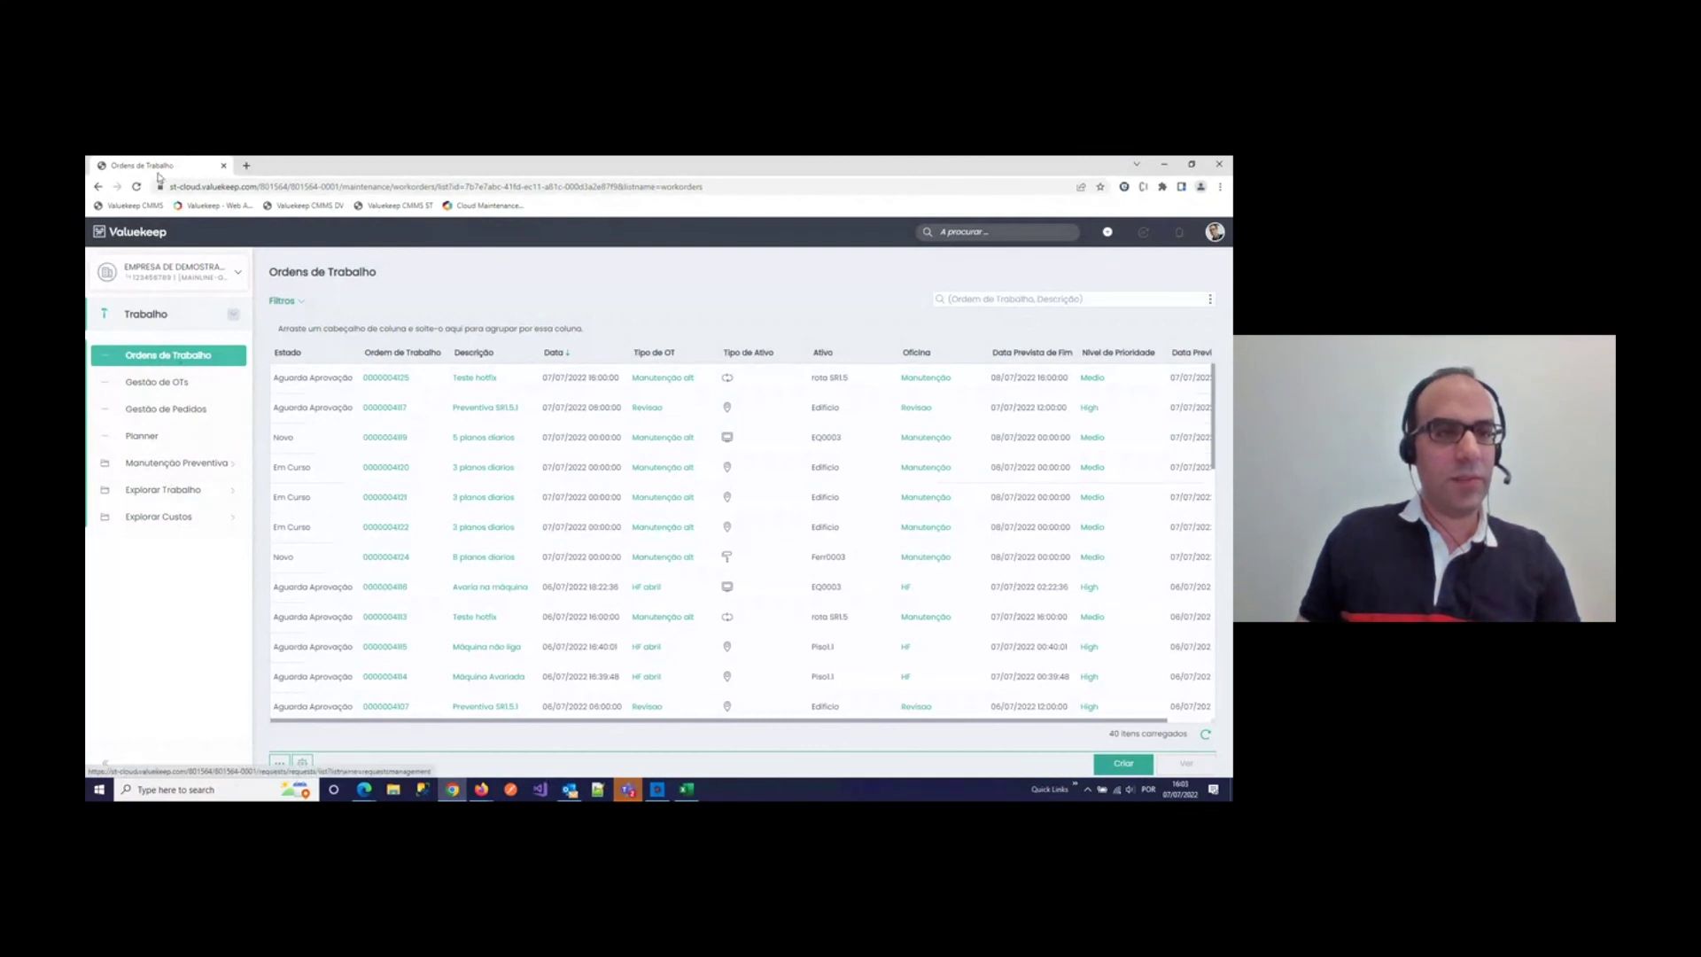
left_click(127, 207)
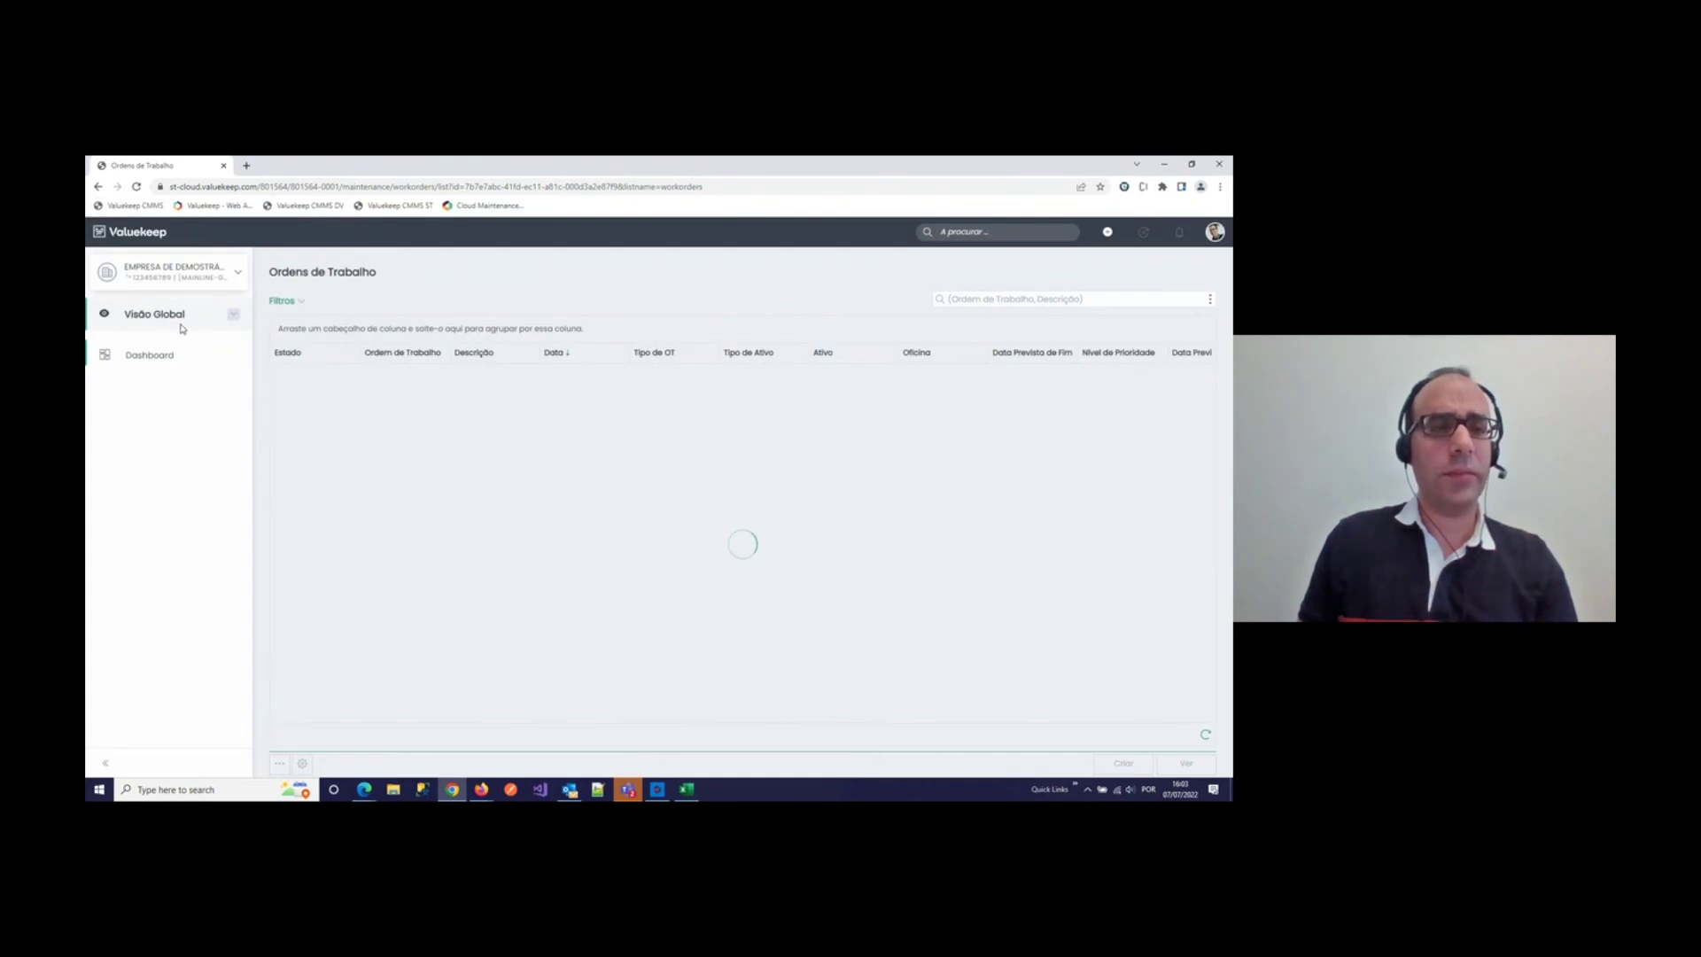
left_click(176, 317)
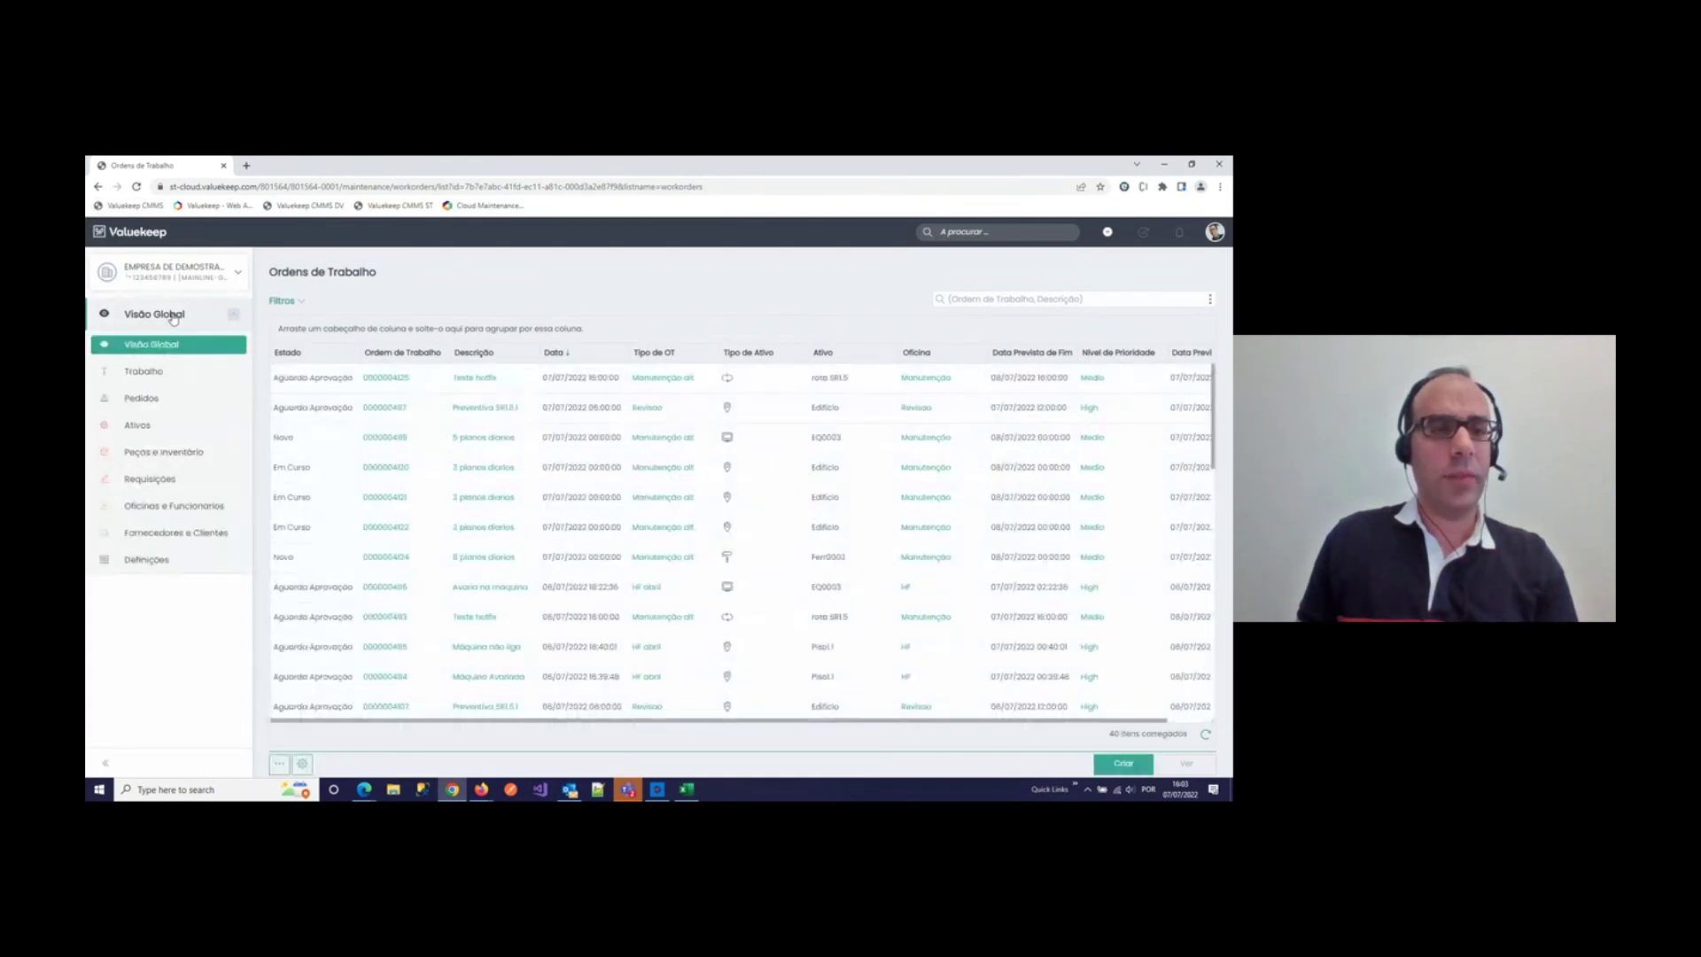
left_click(1165, 167)
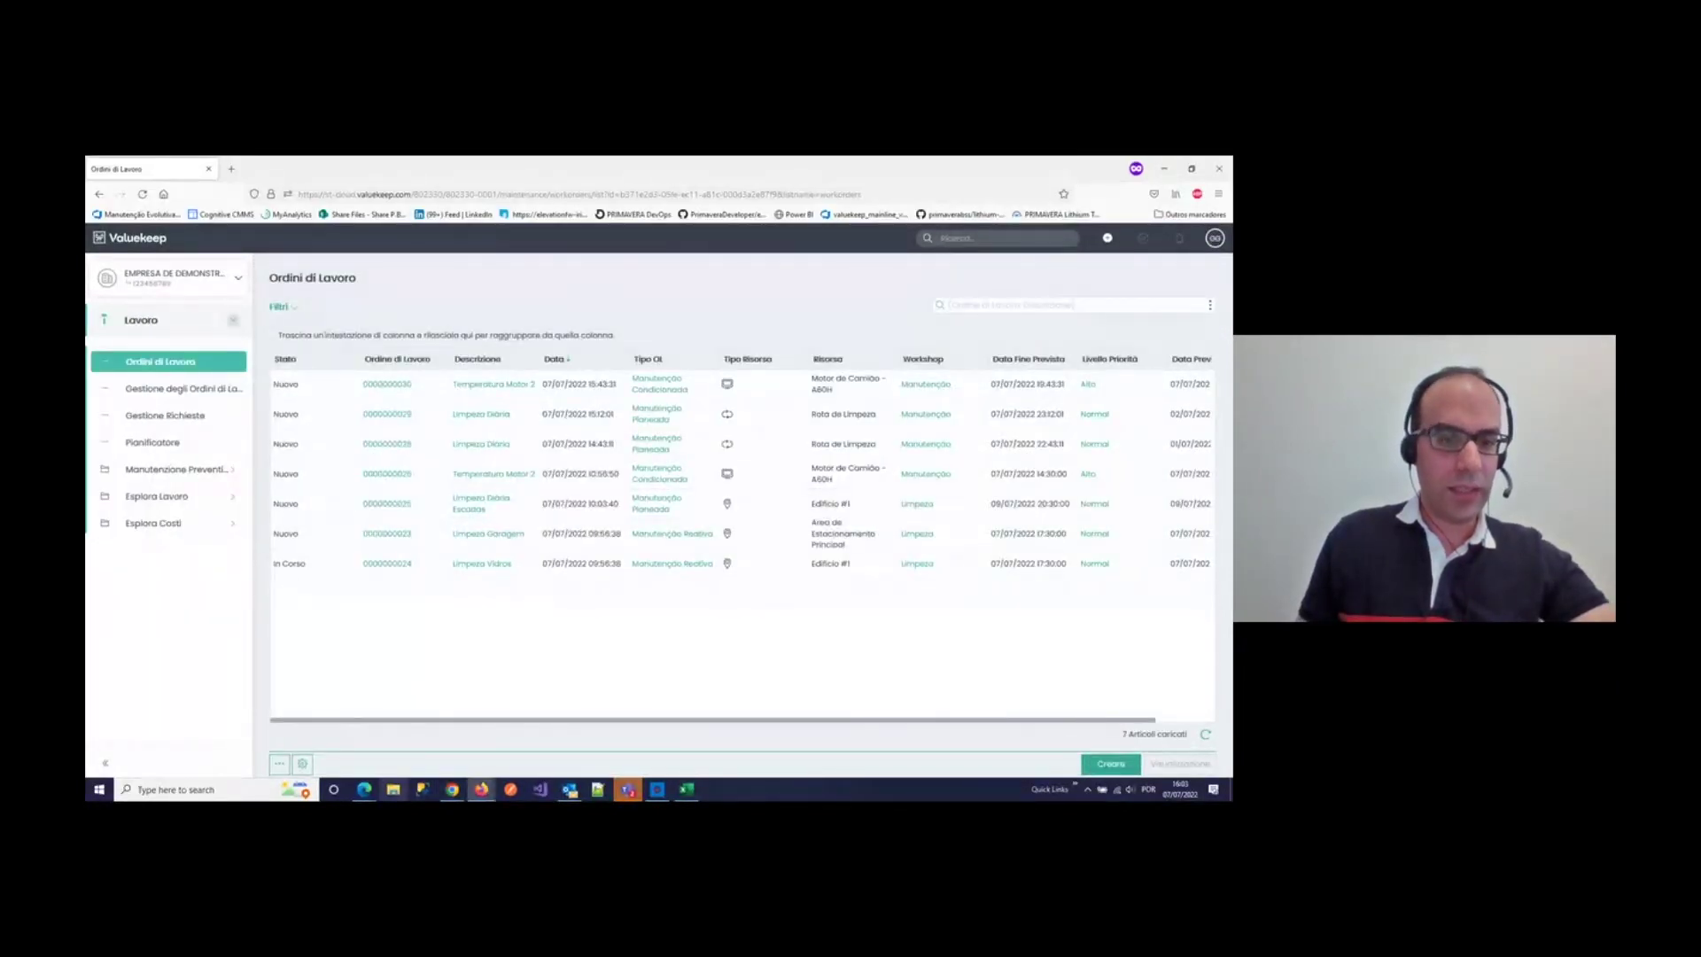
Step: Switch to the Edge window of ABC das Letras, LDA, inspect the Analytics options in Definições, and return to the home page
mouse_move(349, 788)
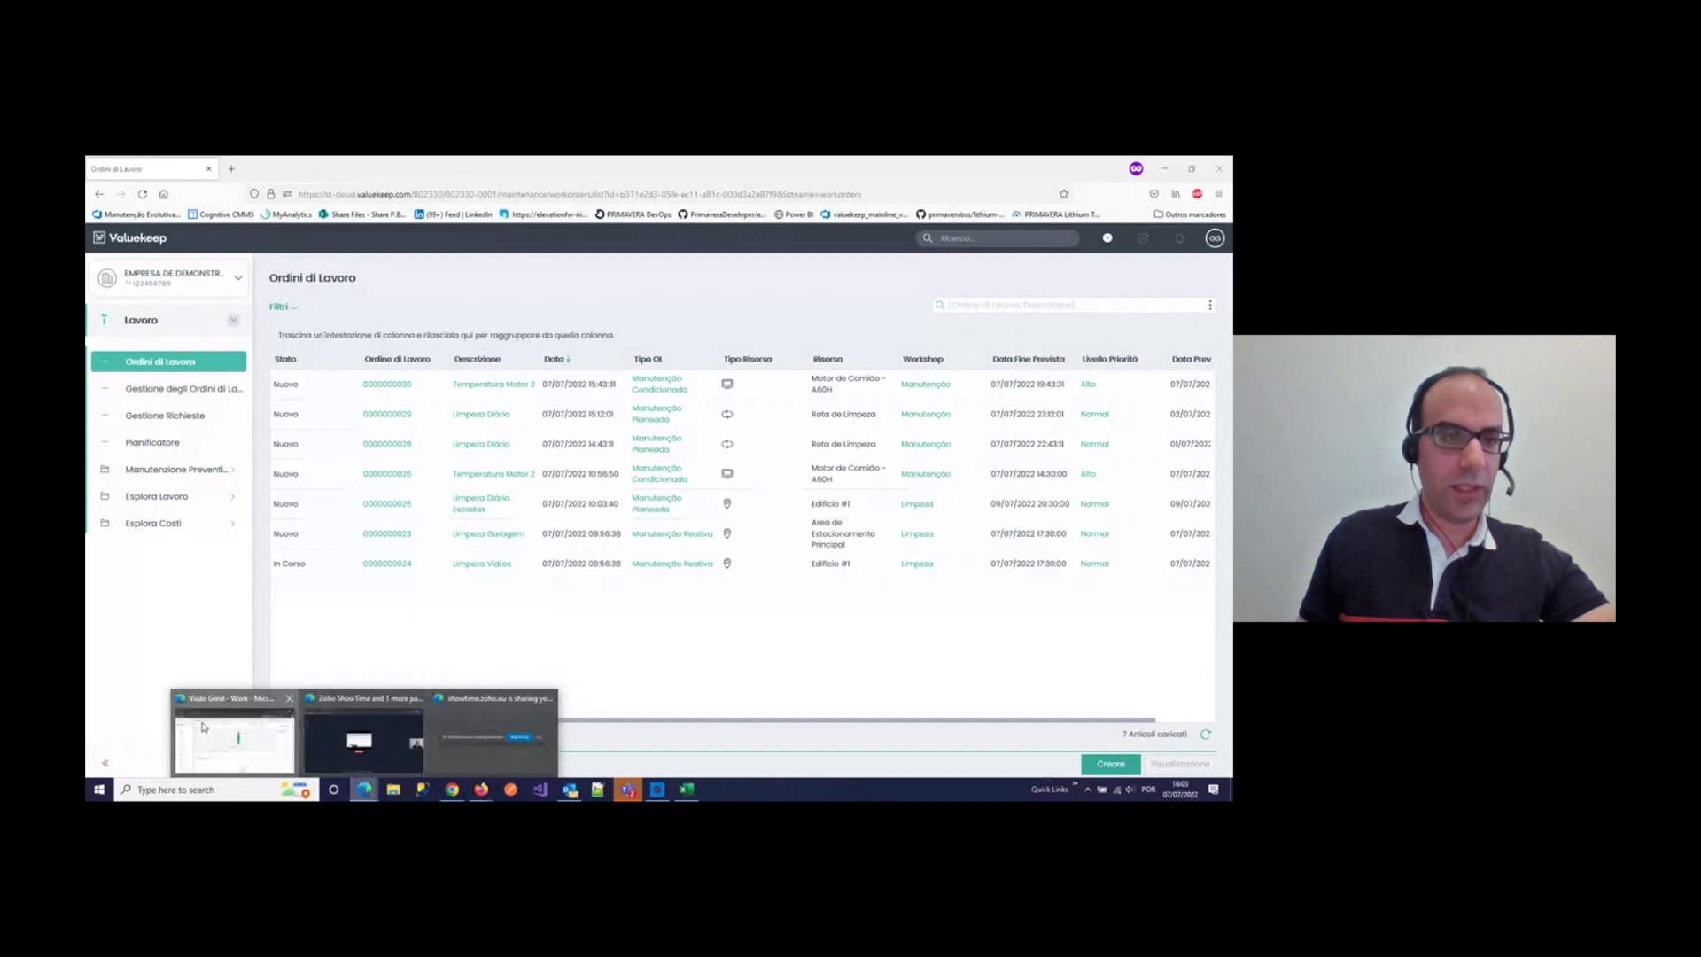
left_click(234, 735)
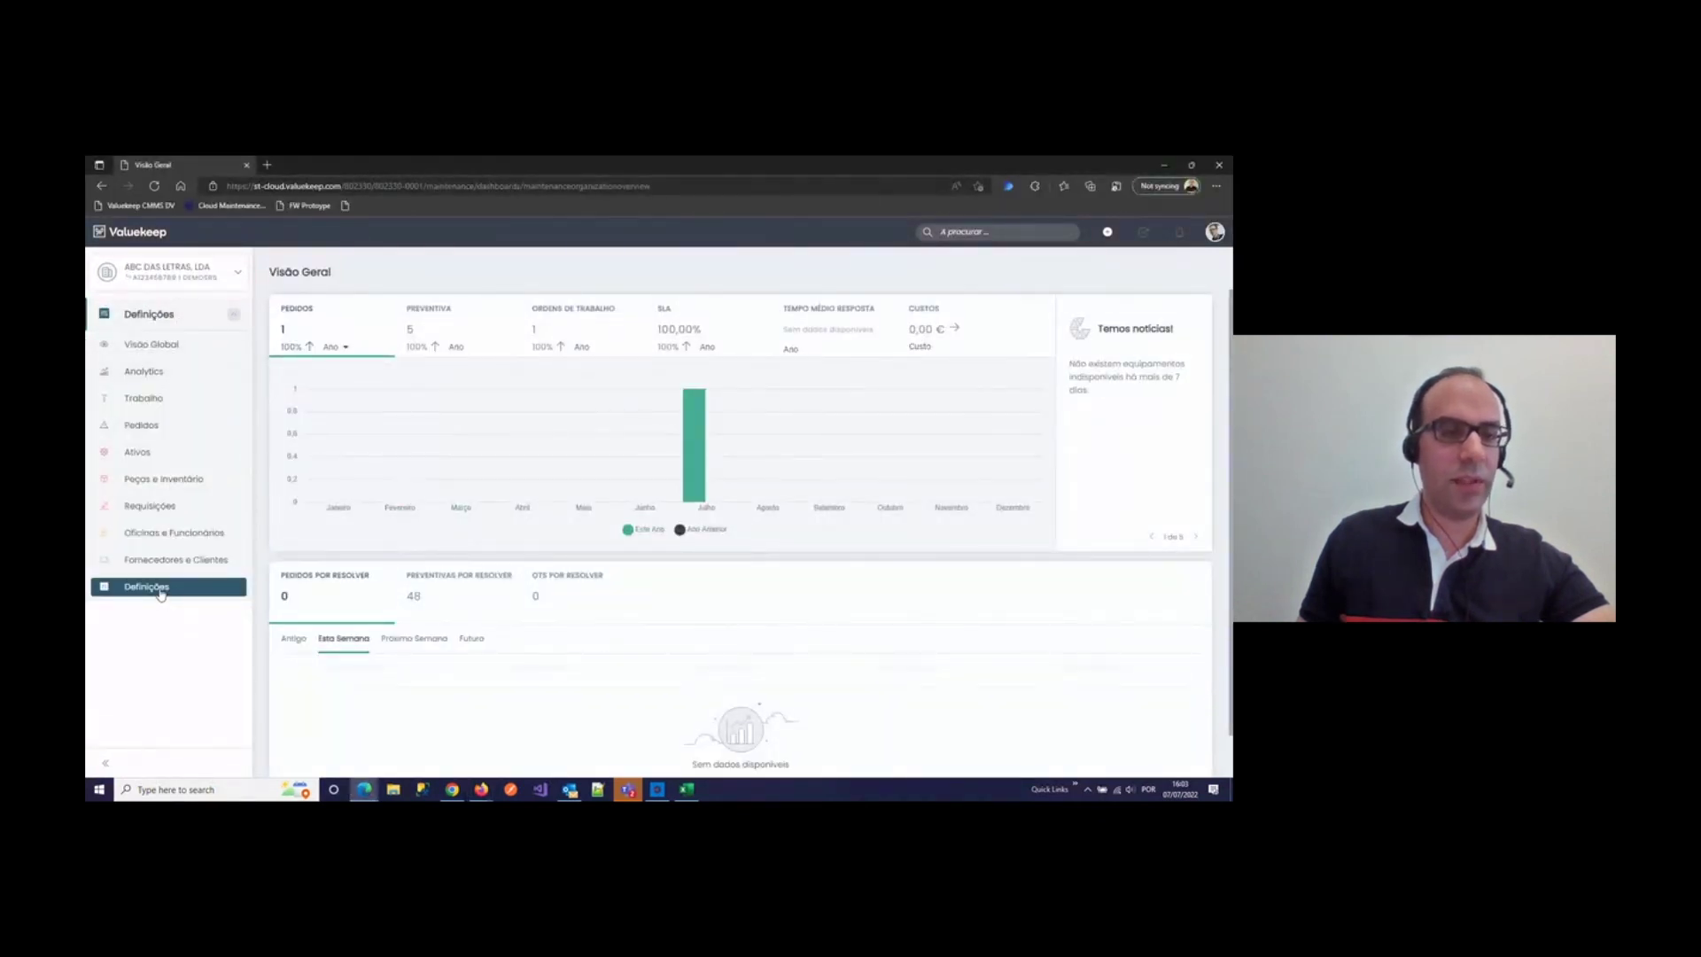
left_click(150, 587)
left_click(149, 381)
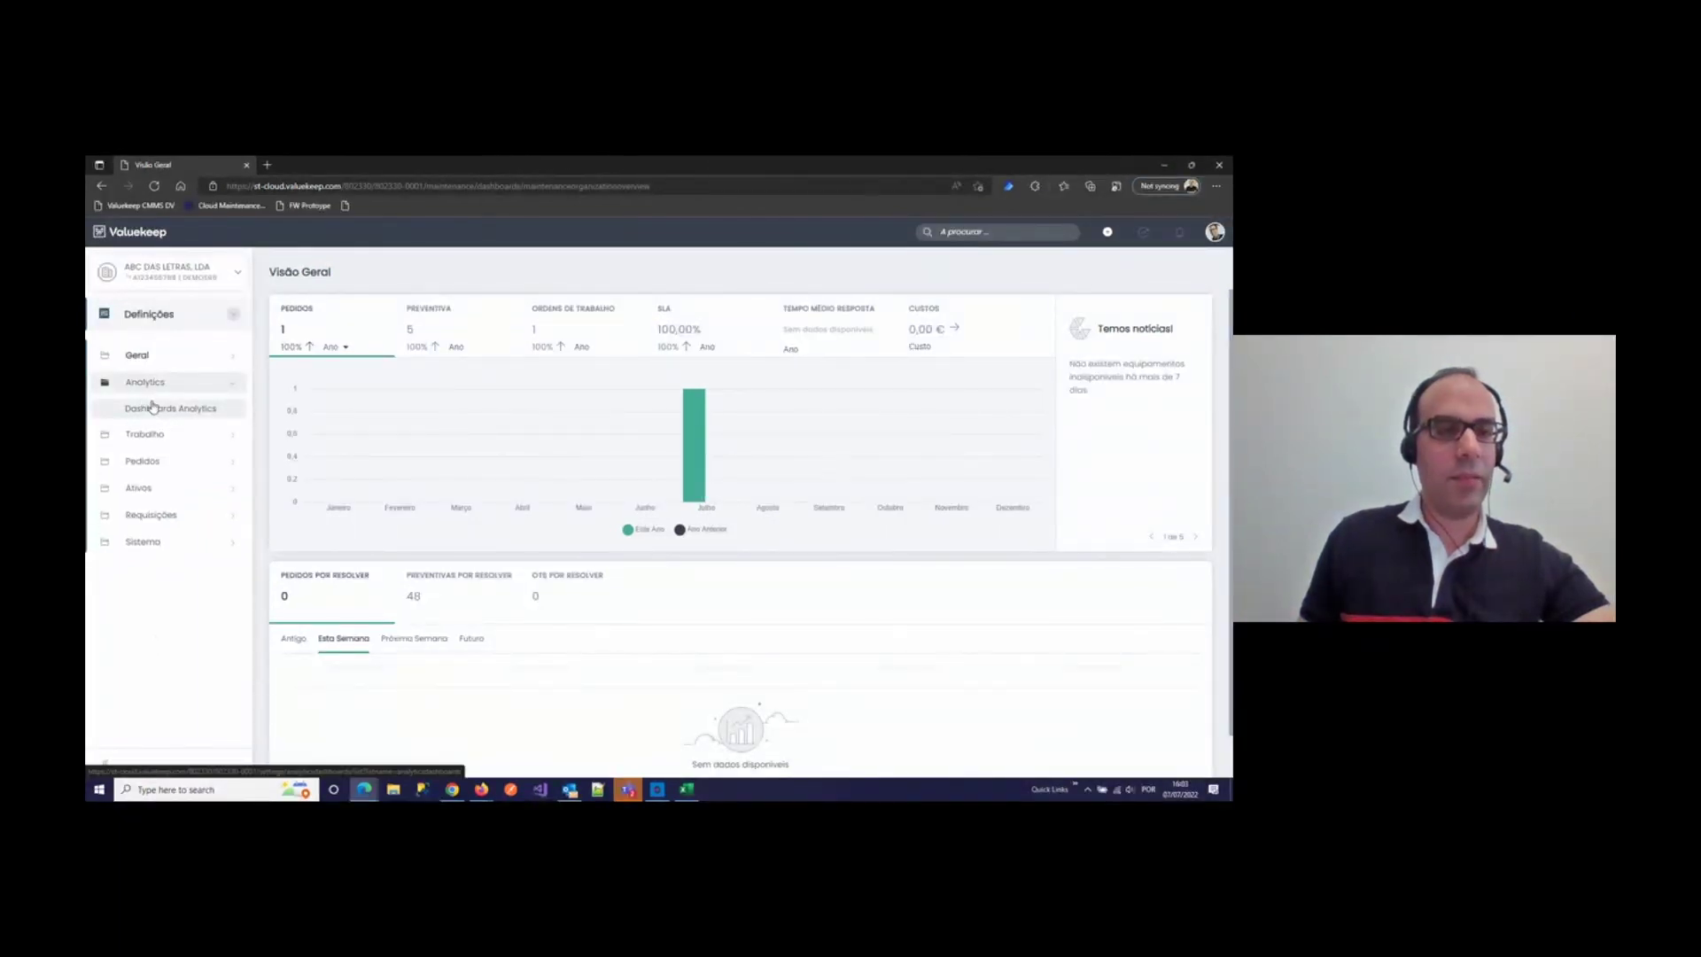
left_click(157, 315)
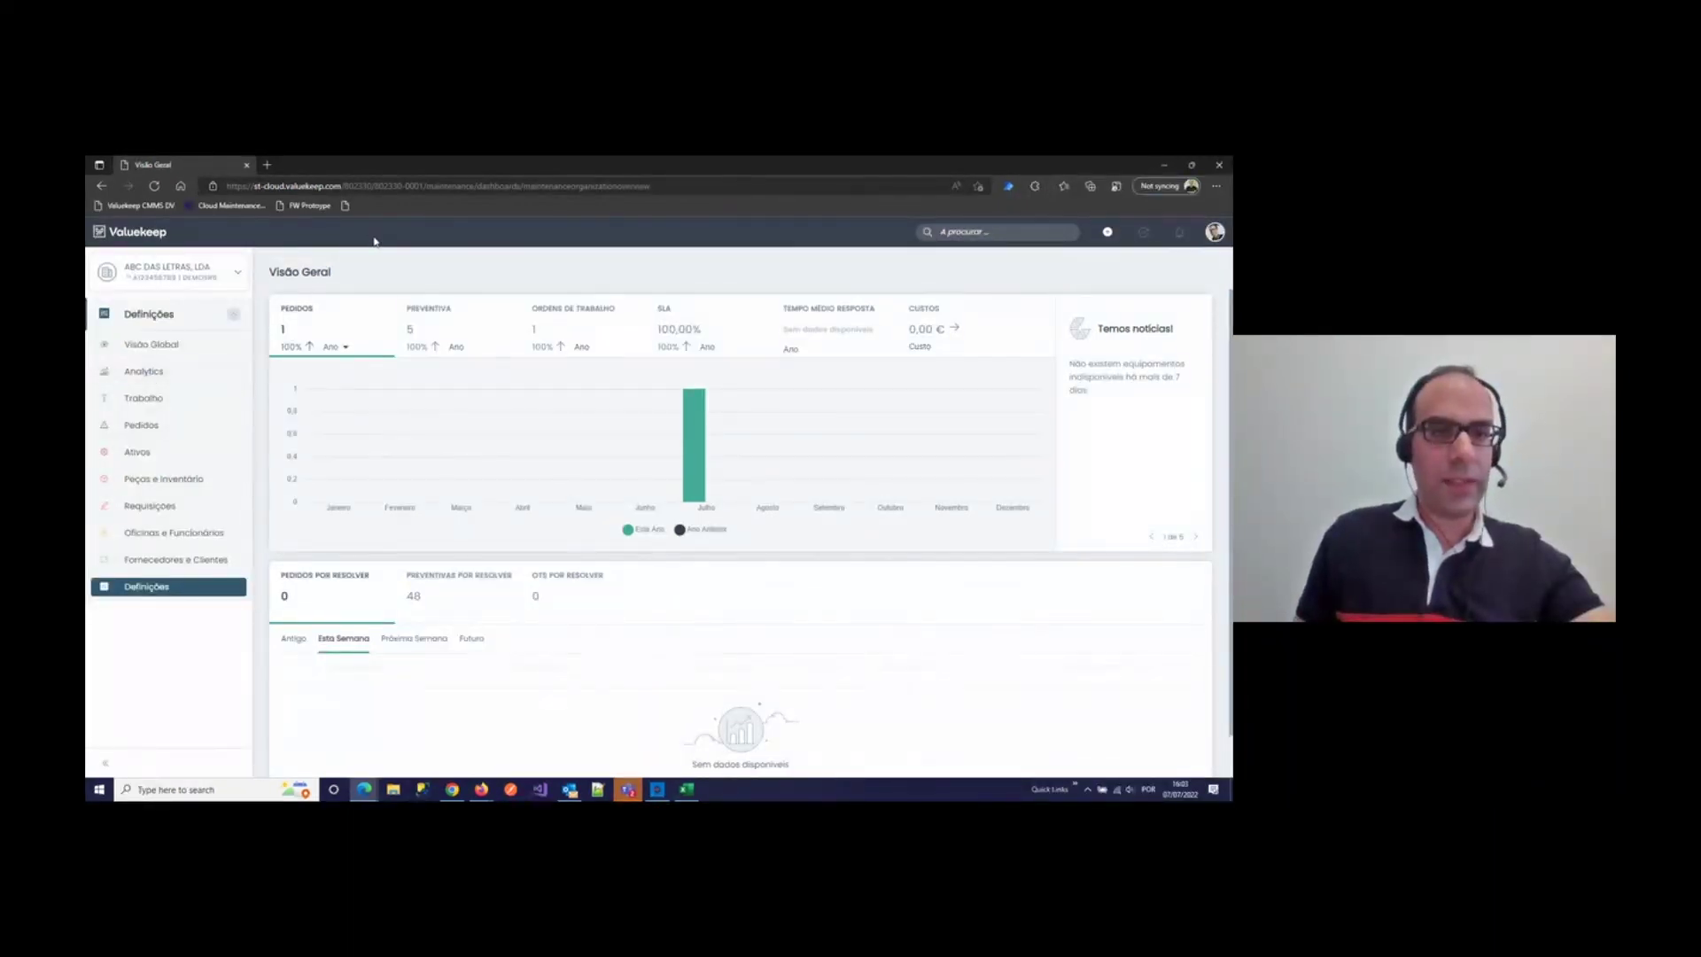
left_click(147, 237)
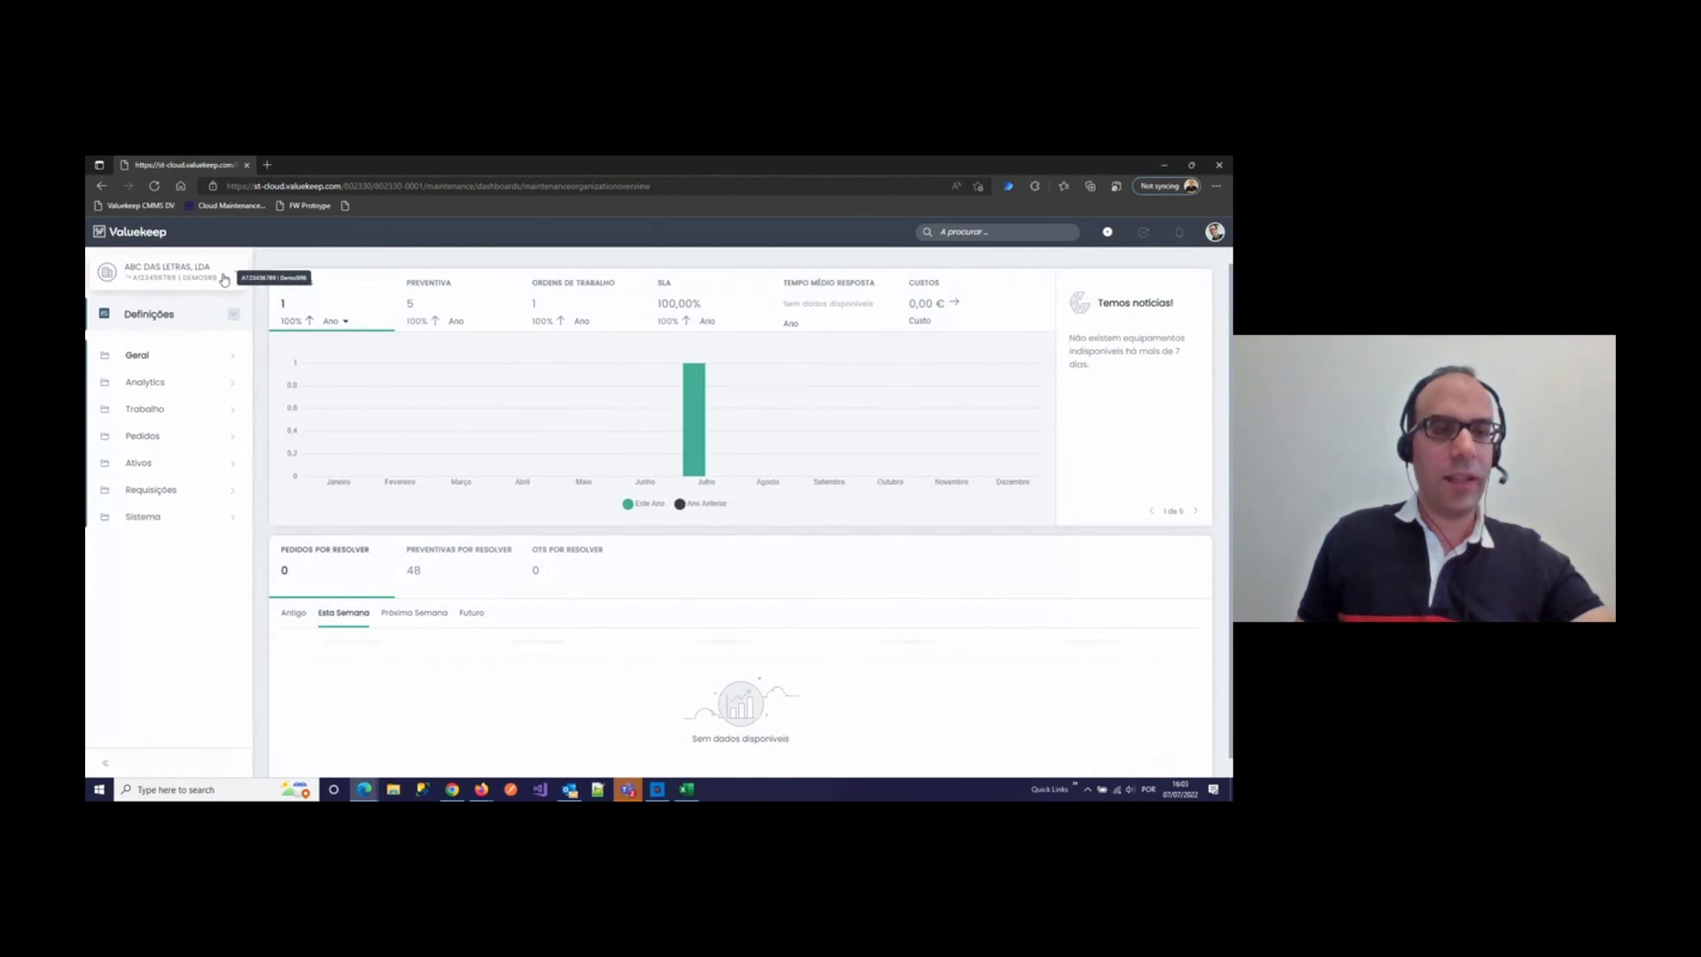
Step: Open the Ordens de Trabalho list in the Trabalho module of ABC das Letras, LDA
left_click(163, 319)
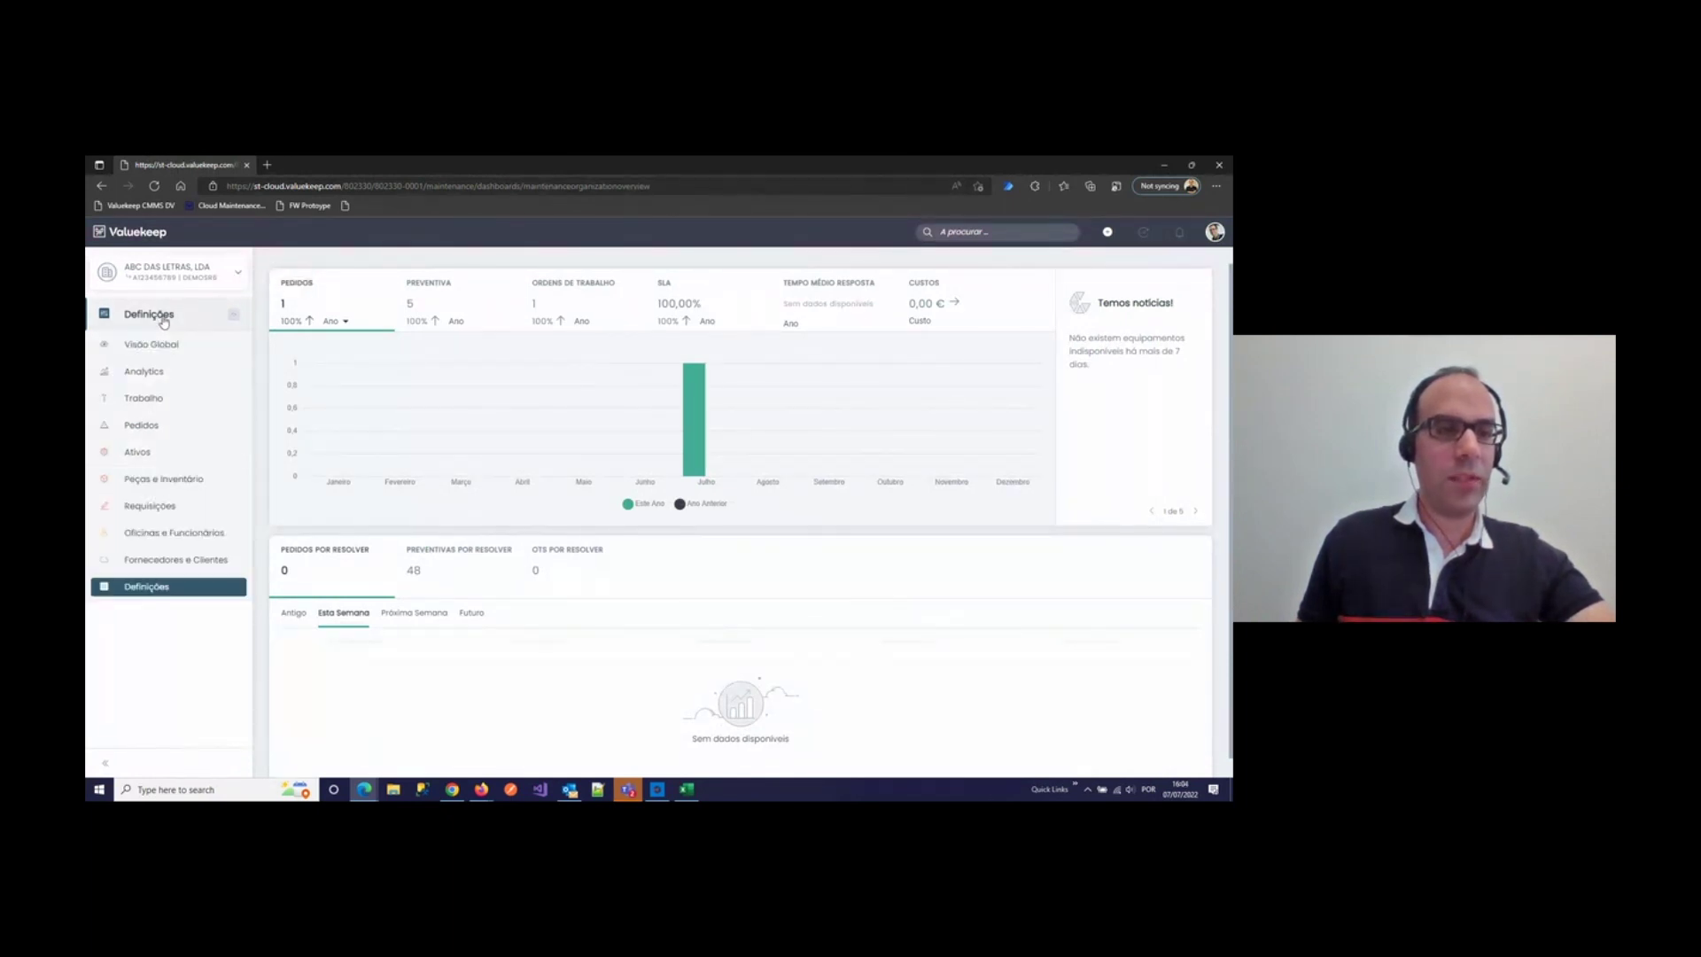
left_click(142, 399)
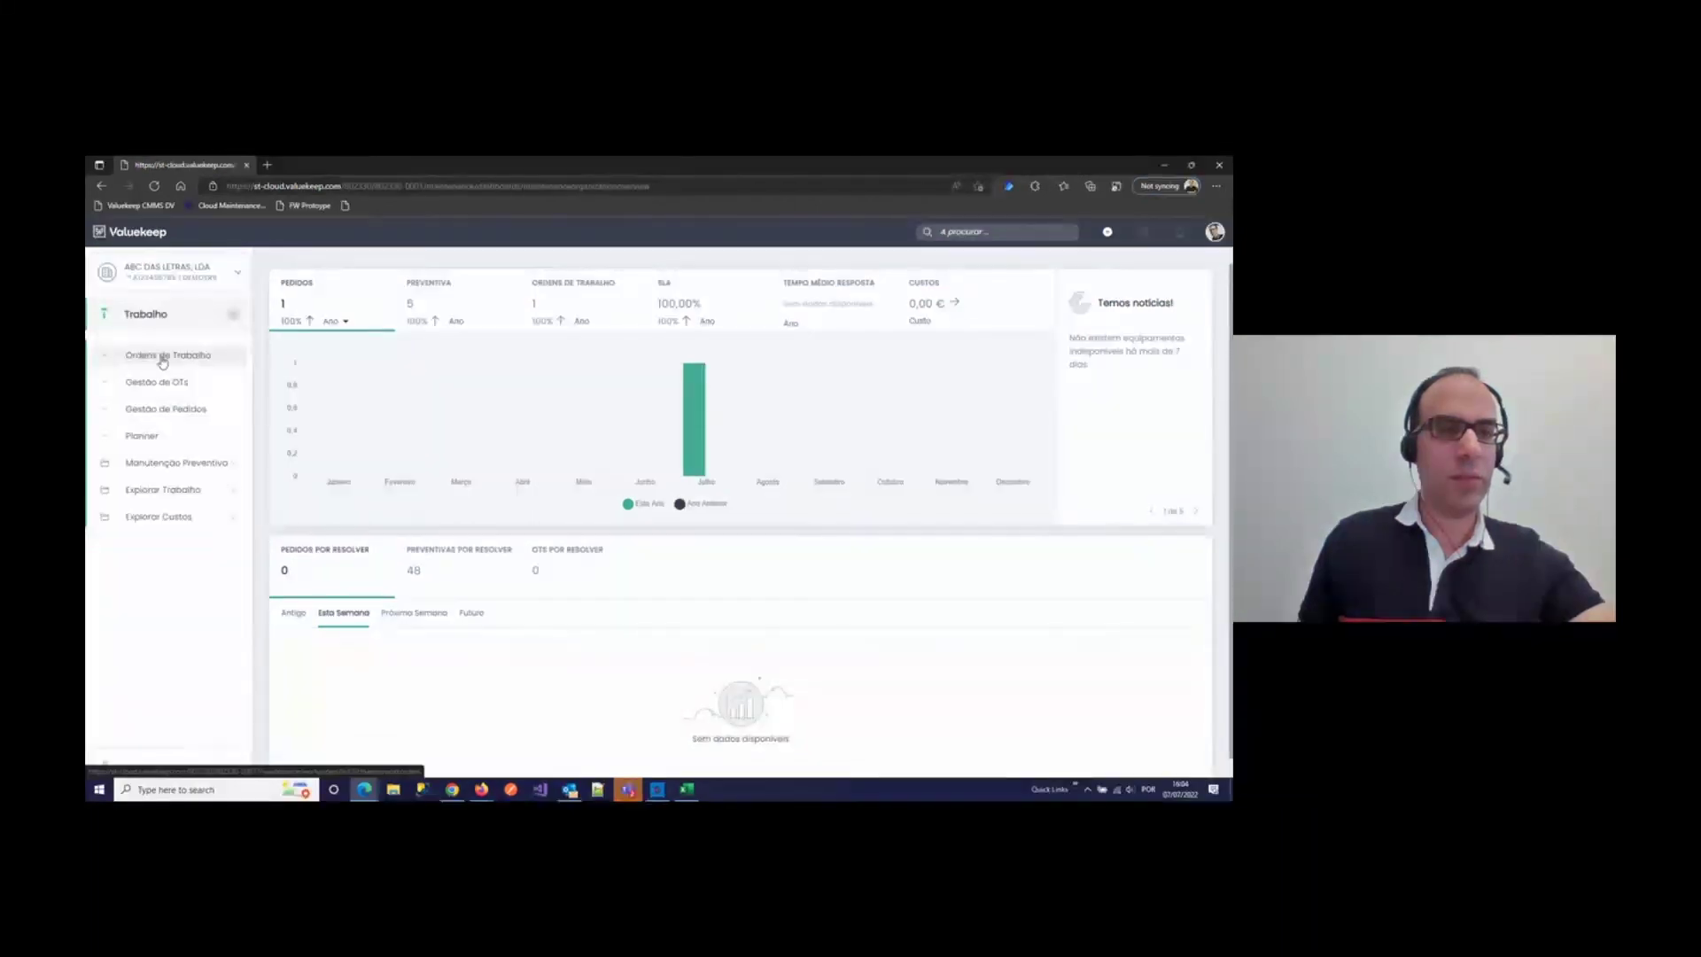
left_click(168, 355)
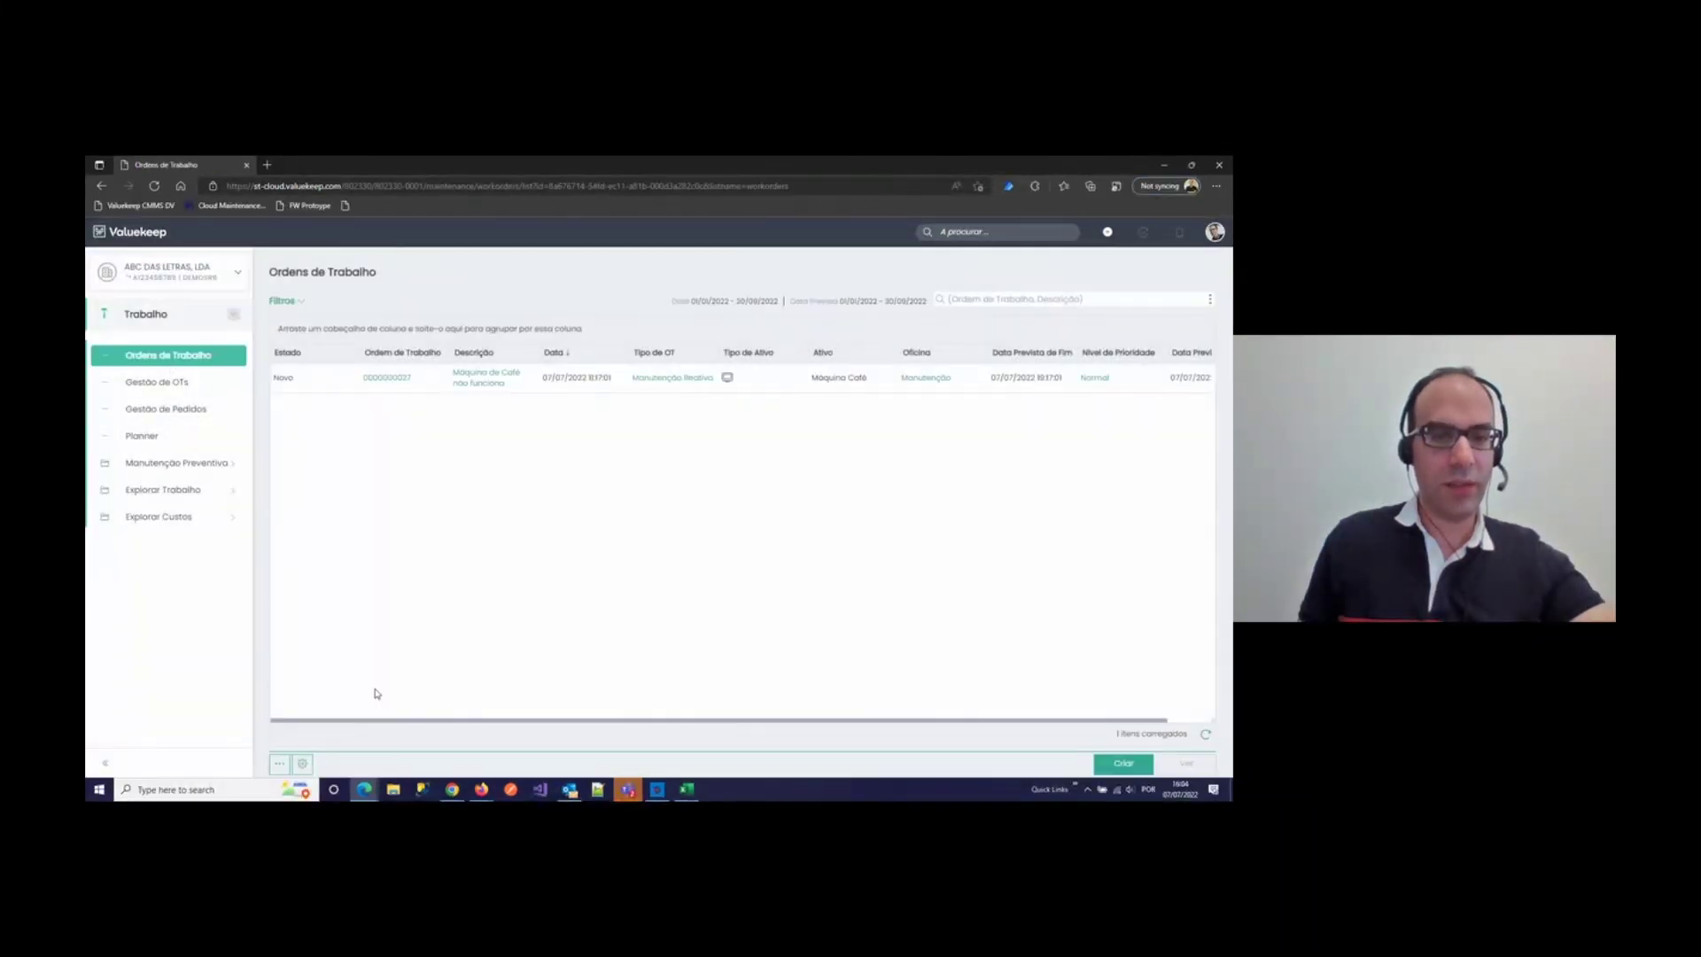
Step: Try creating a custom attribute for the Ordem de Trabalho entity, titled Data with the type Data
left_click(304, 765)
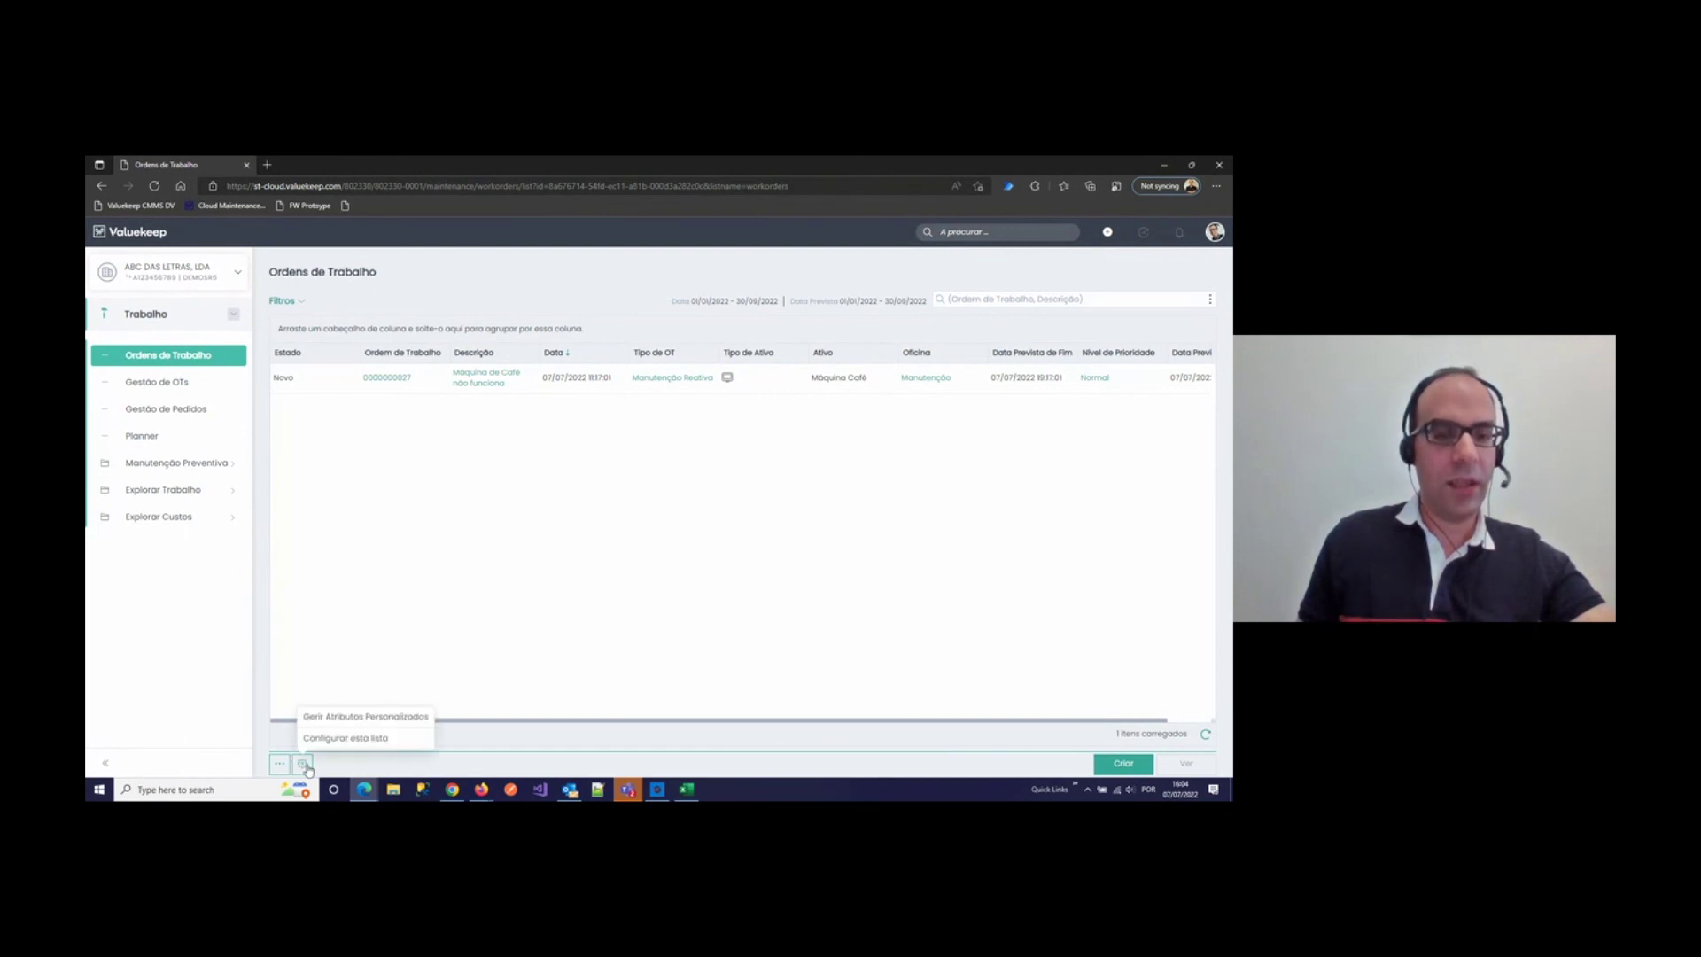
left_click(348, 716)
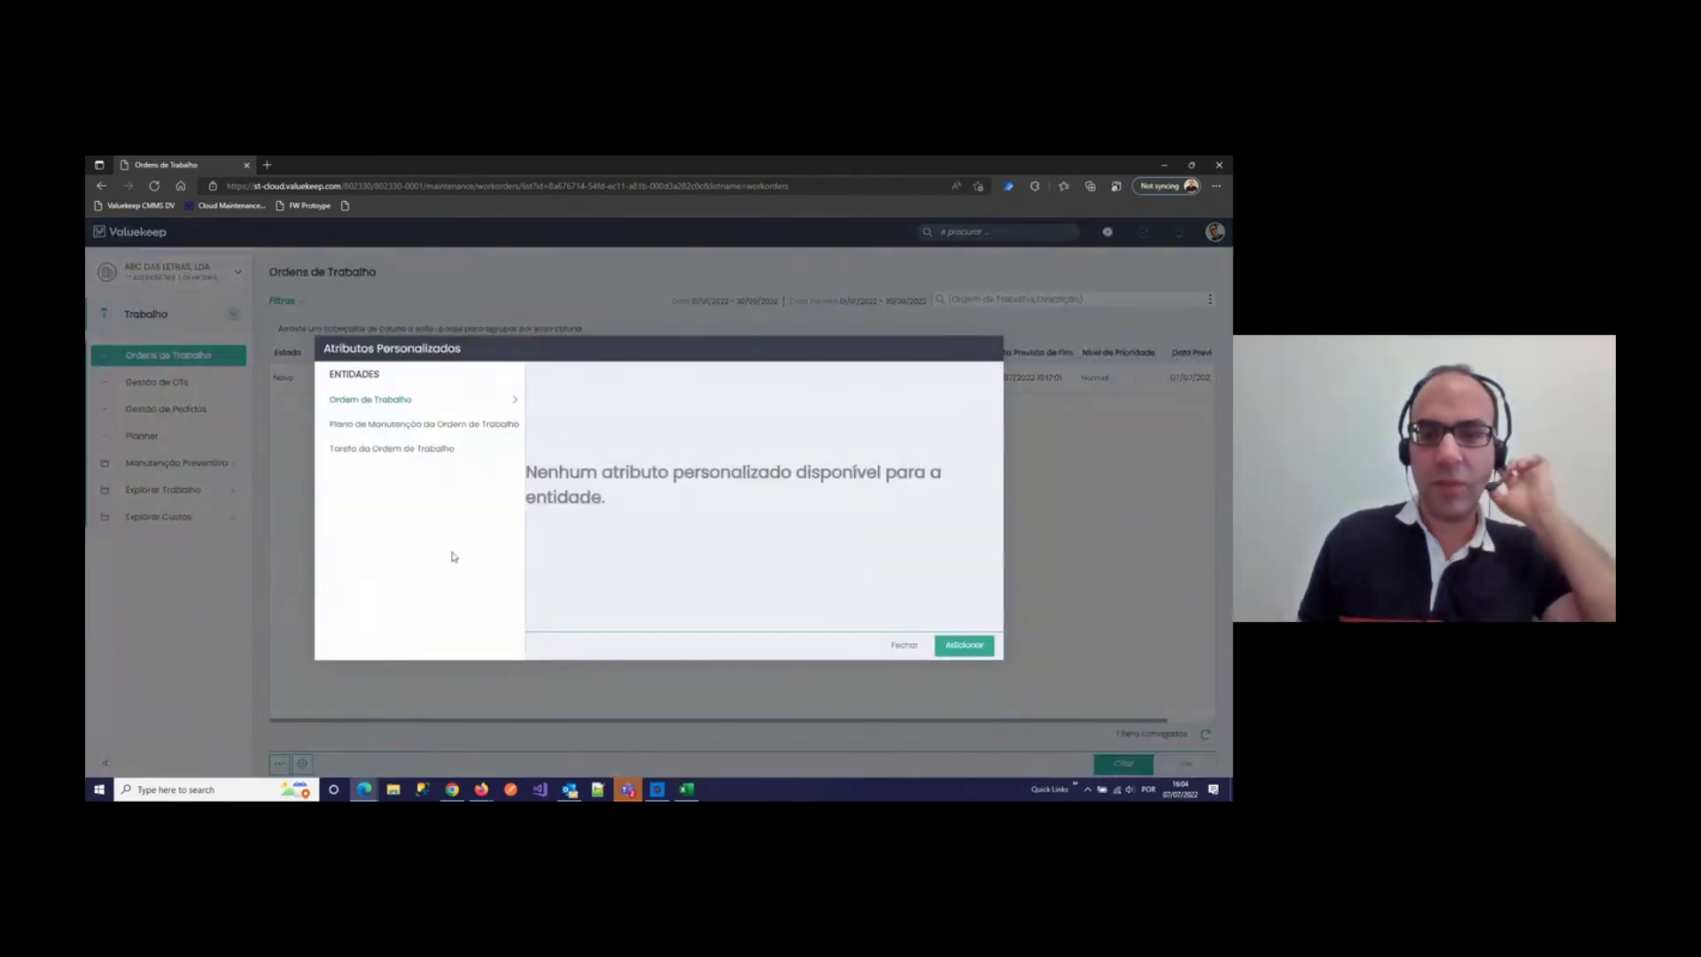
left_click(964, 645)
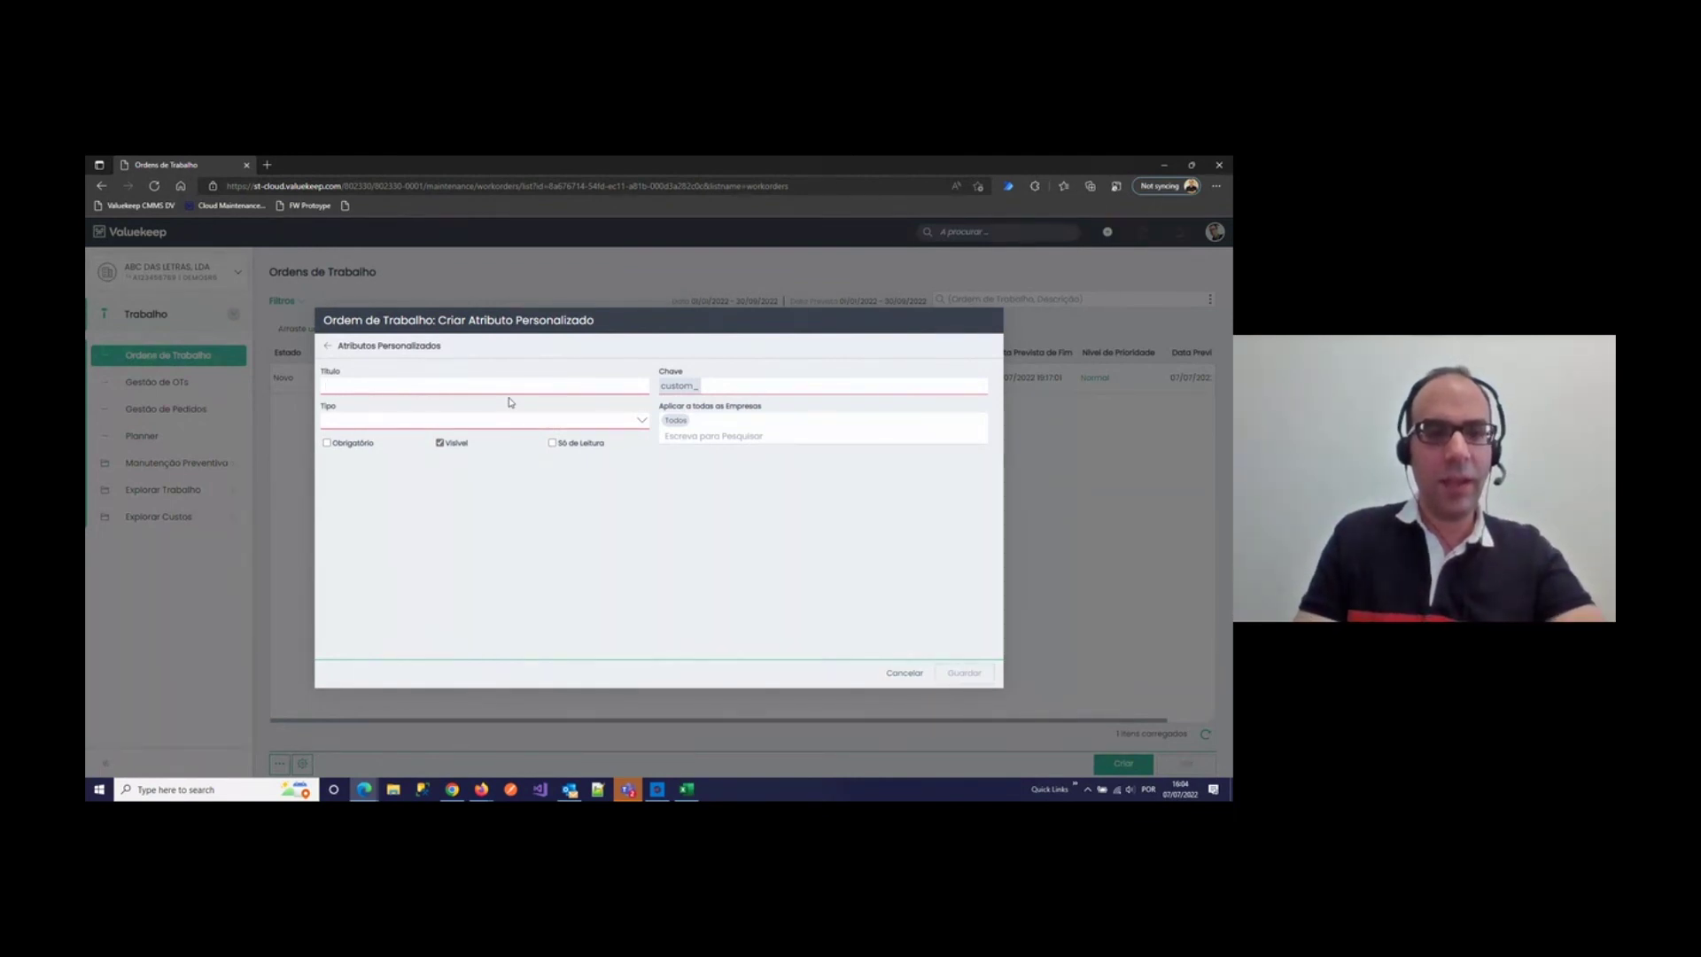
type("Data")
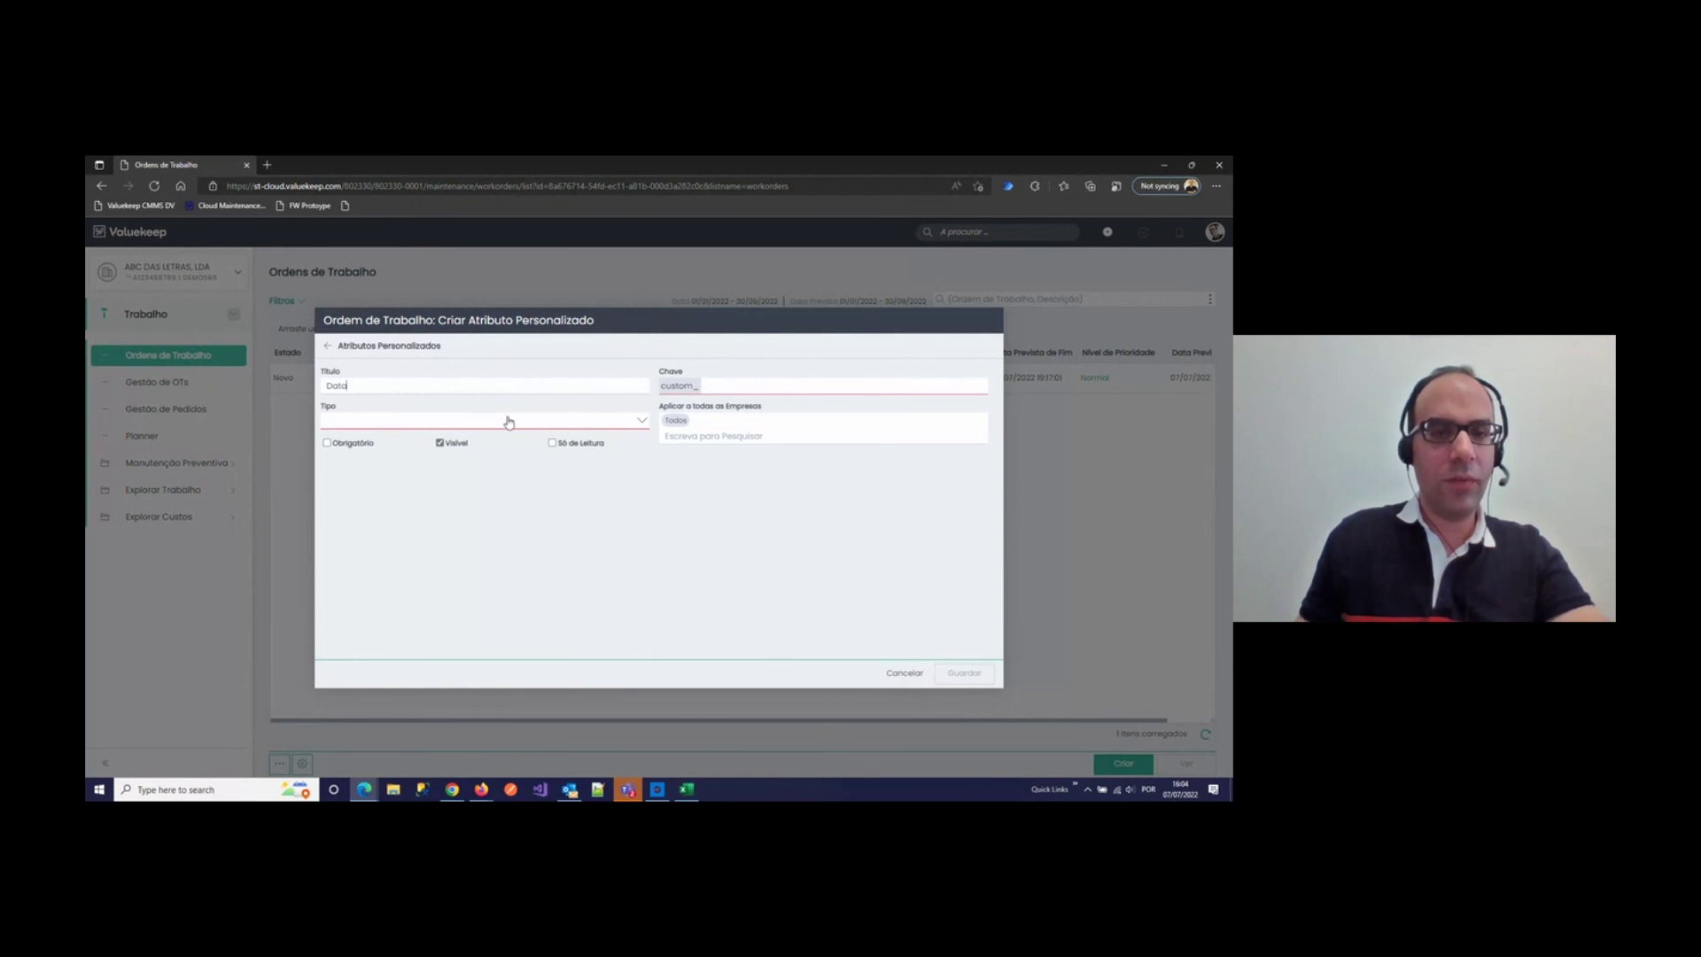
left_click(509, 423)
left_click(428, 433)
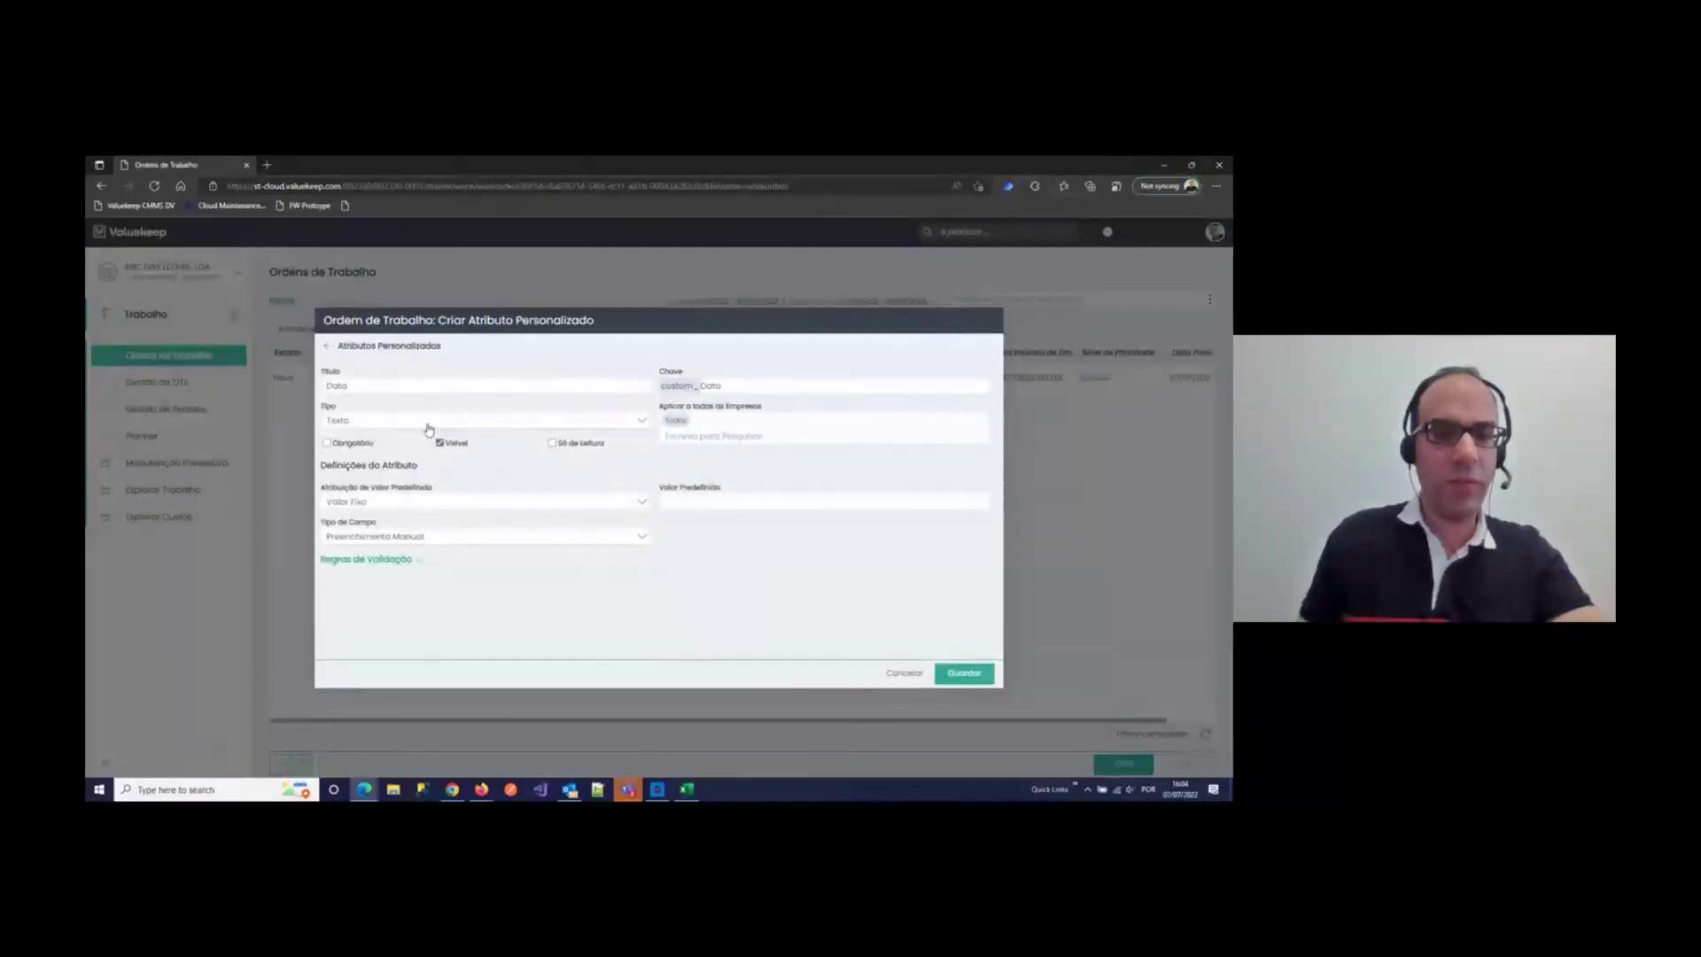
left_click(427, 424)
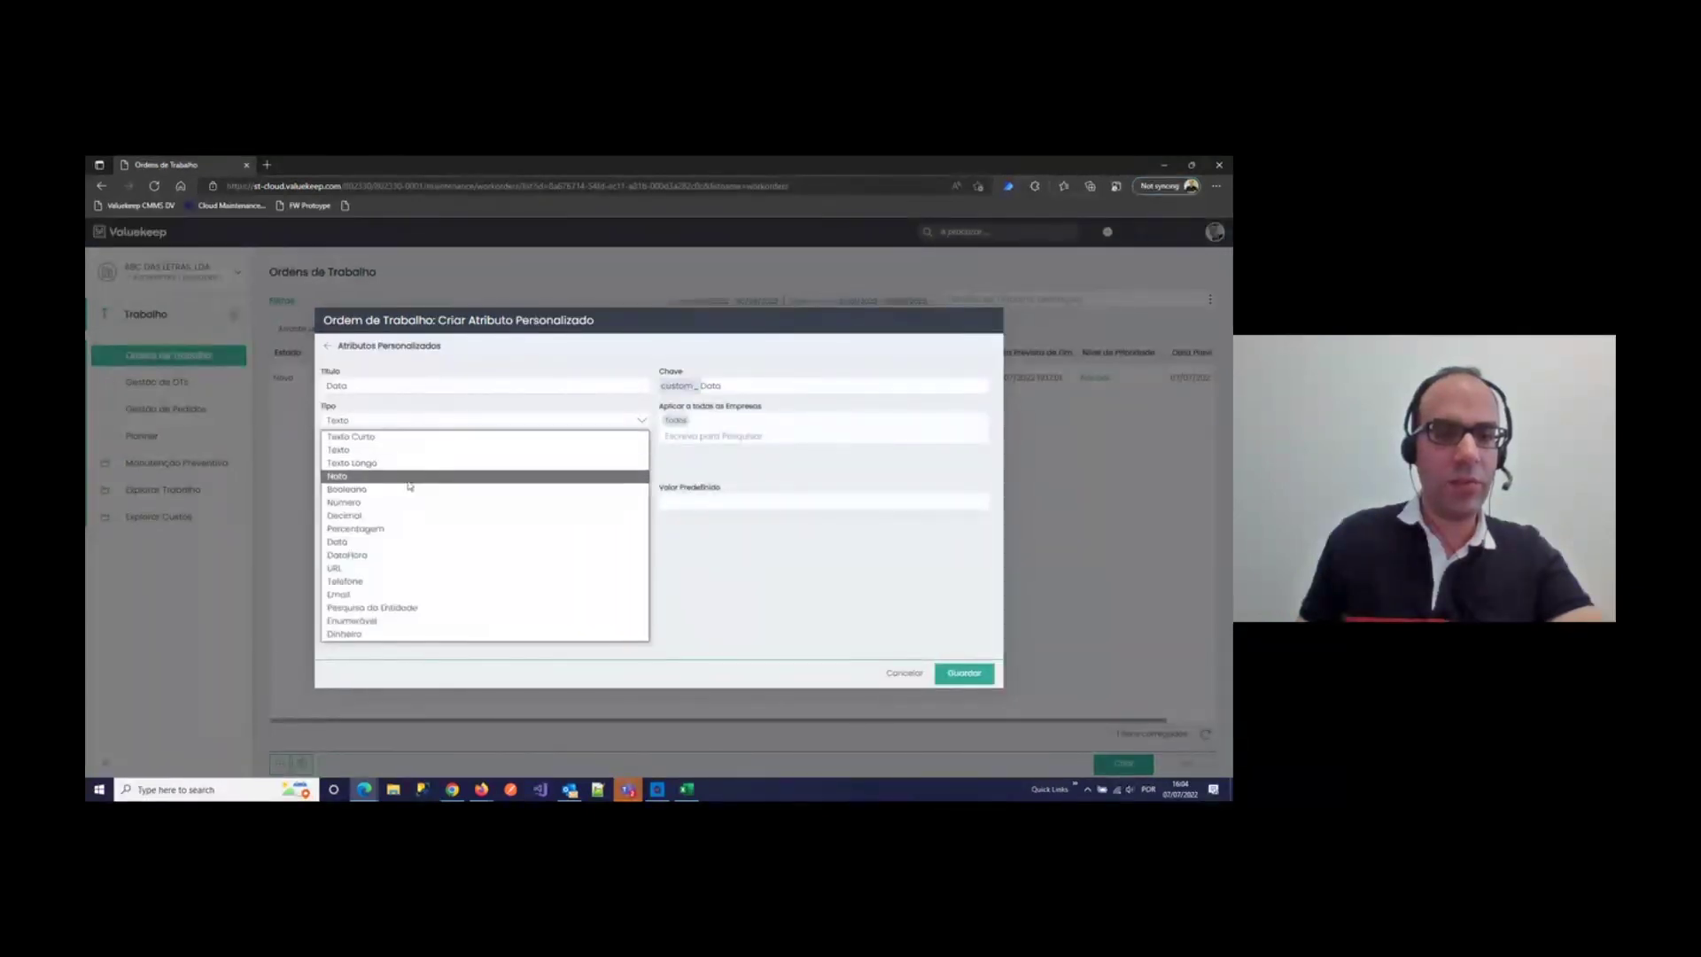
left_click(374, 542)
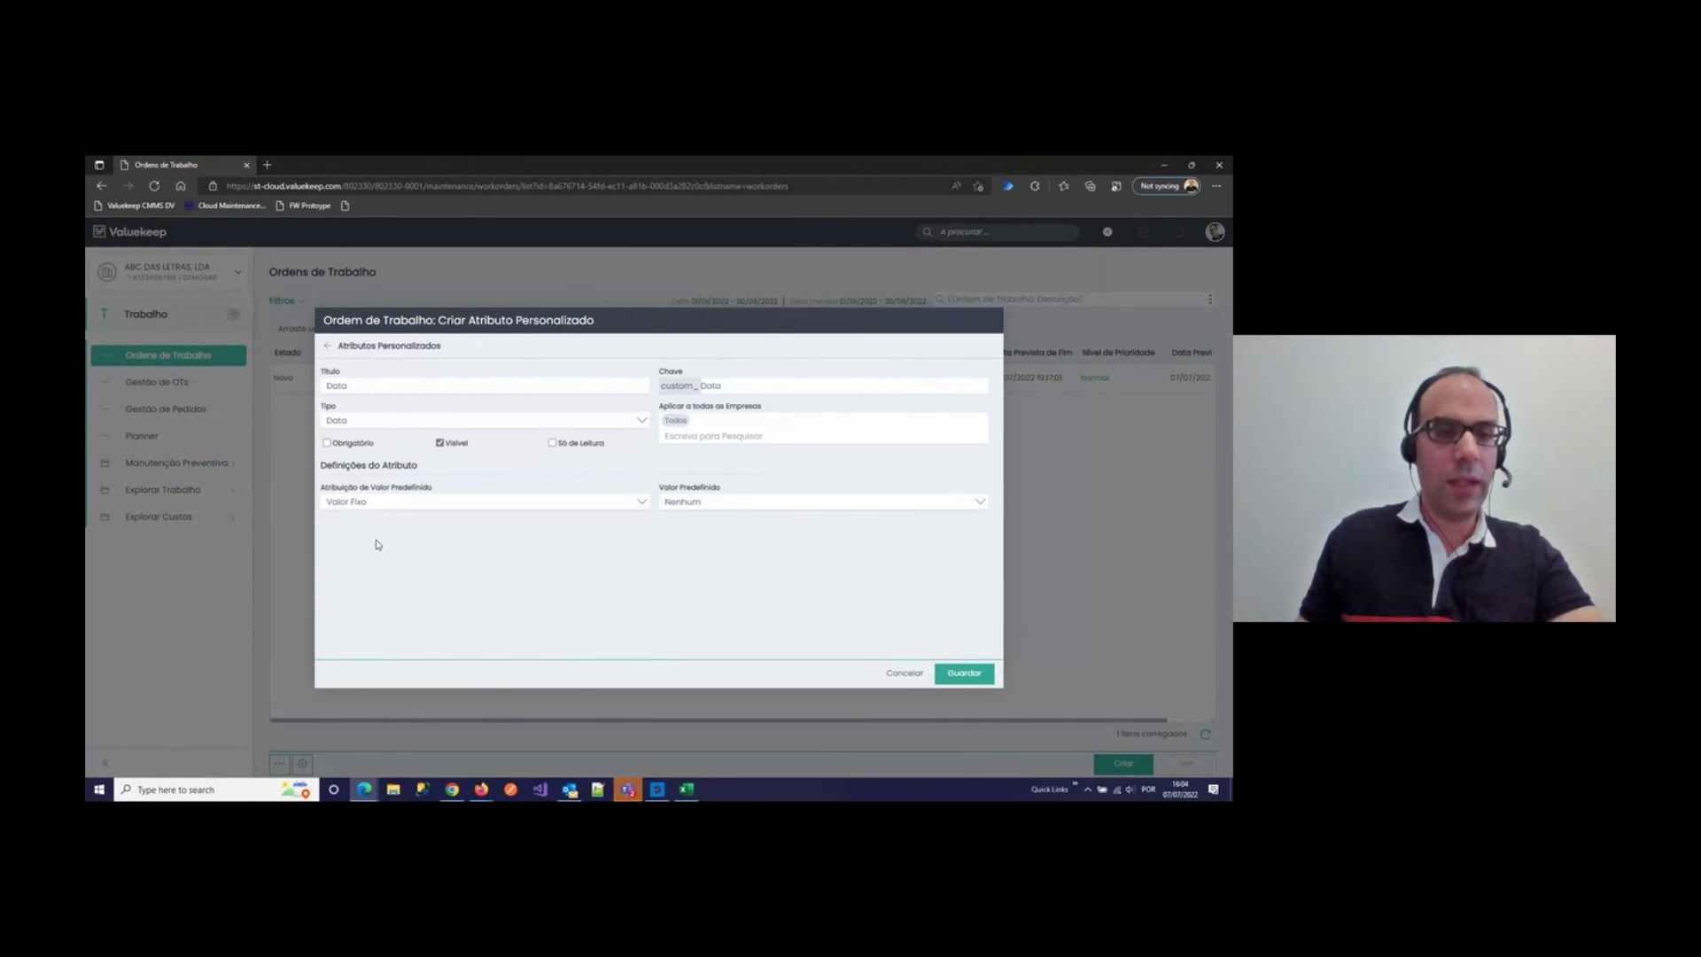
Step: Try the type Pesquisa da Entidade for the draft attribute, discard the draft, and close the custom attributes dialog
left_click(400, 420)
left_click(391, 610)
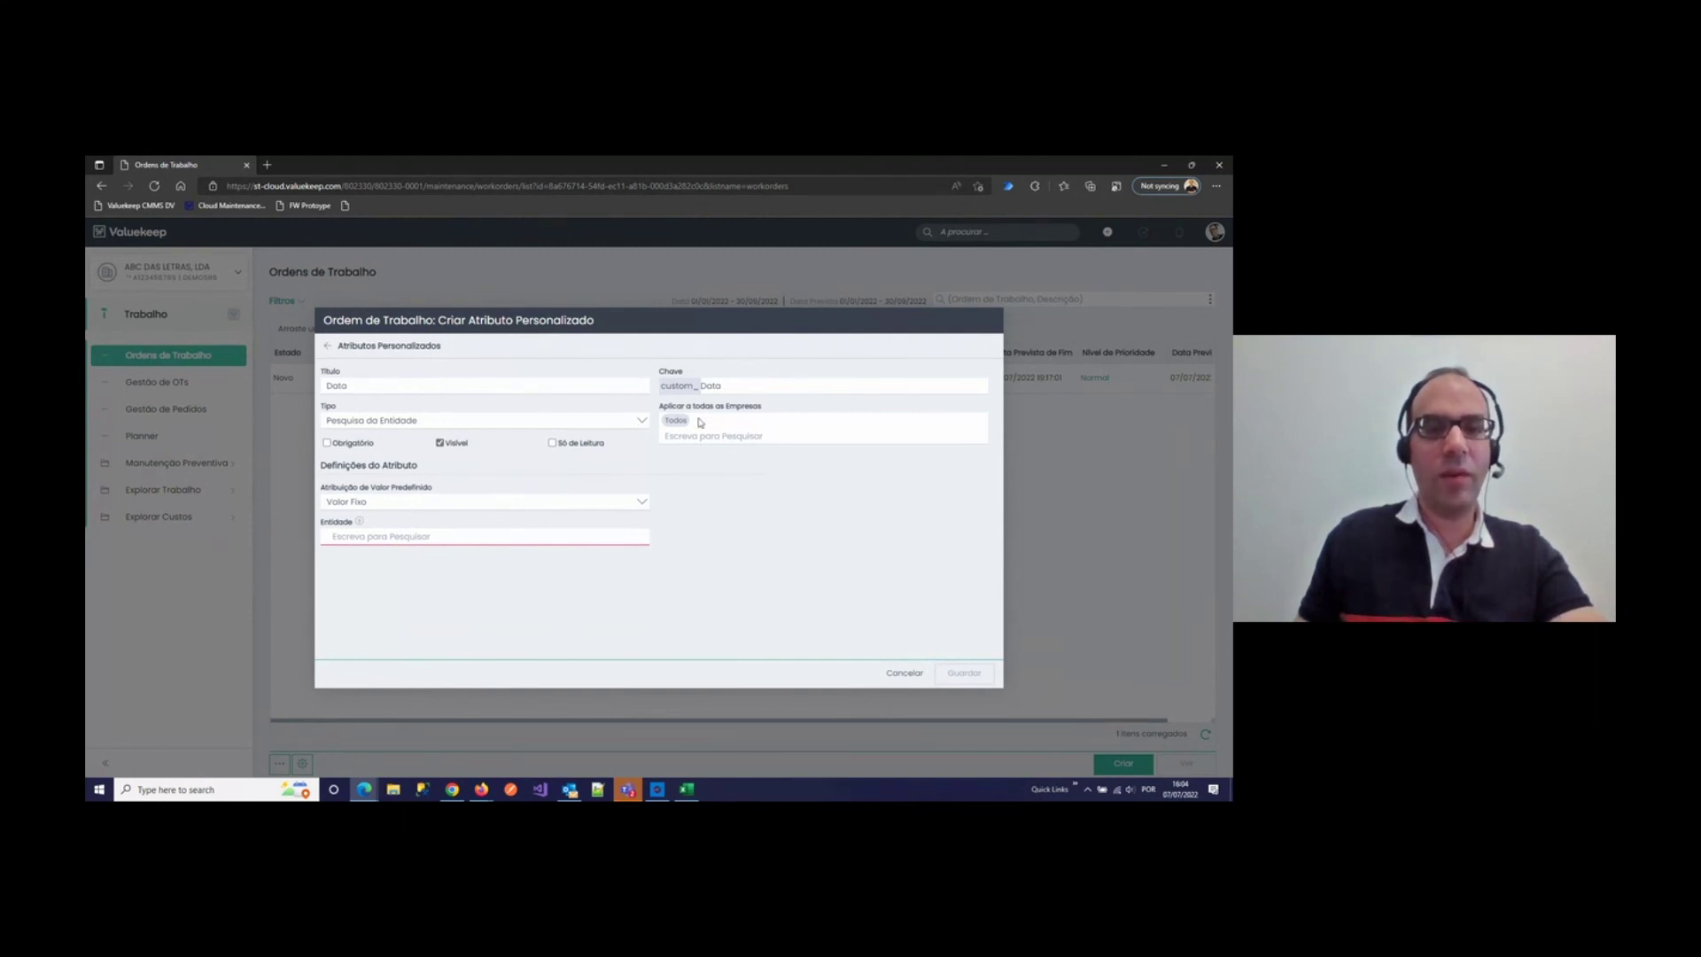
left_click(908, 675)
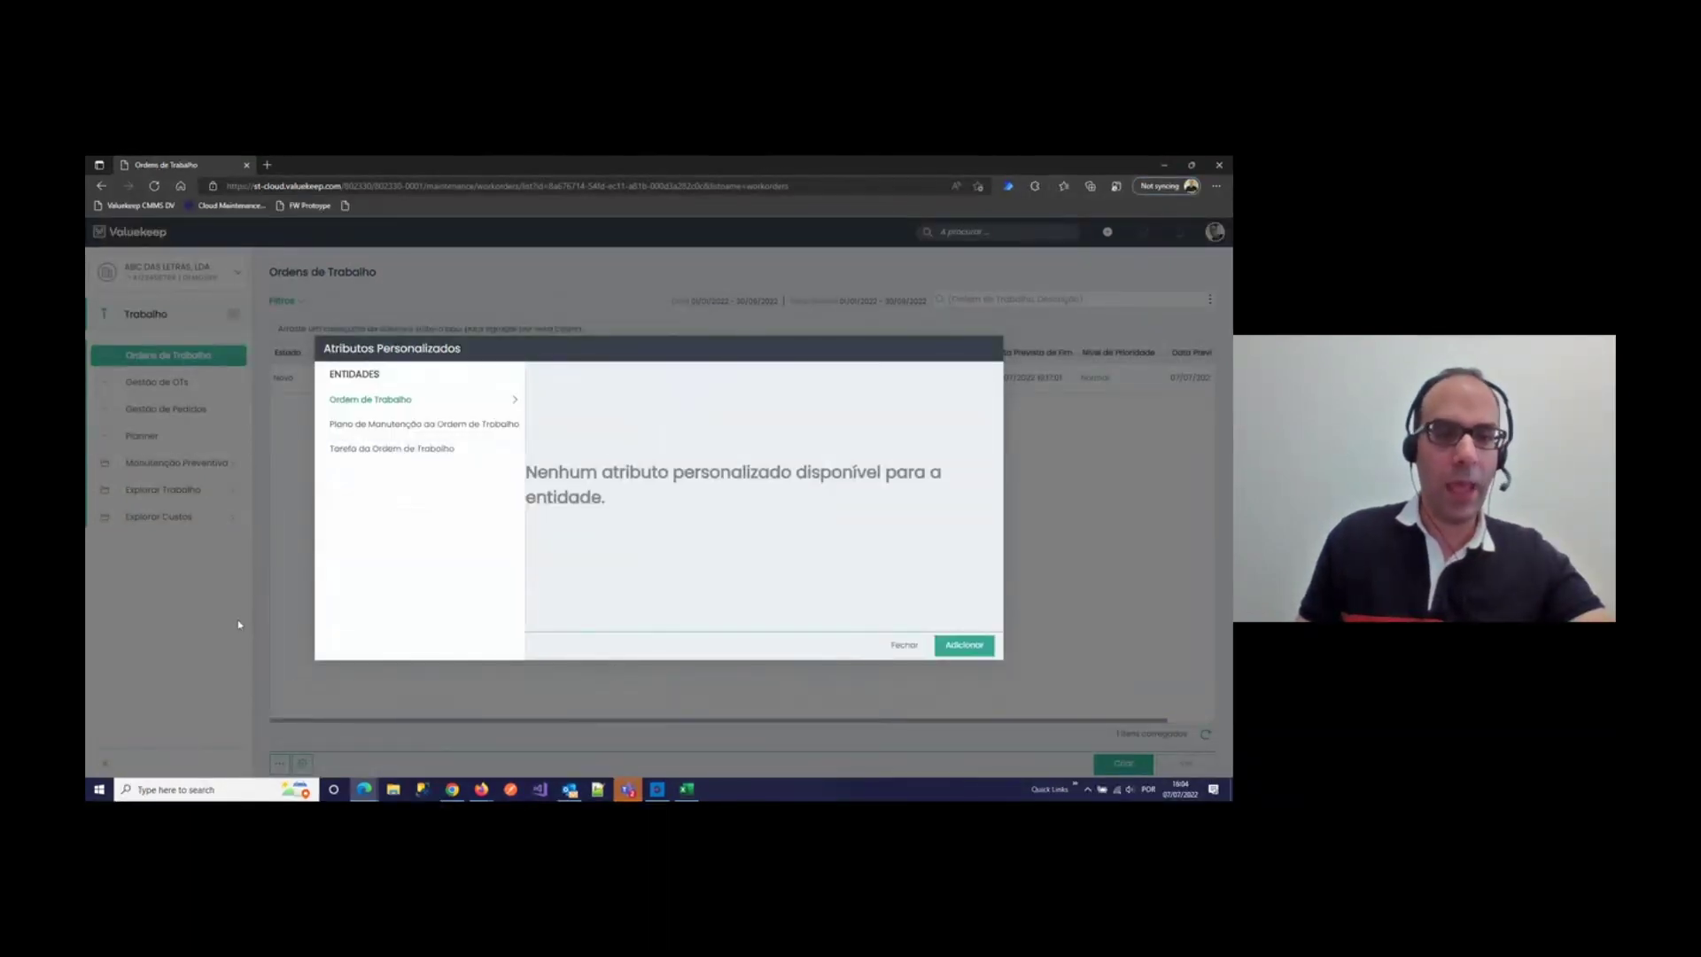
left_click(901, 646)
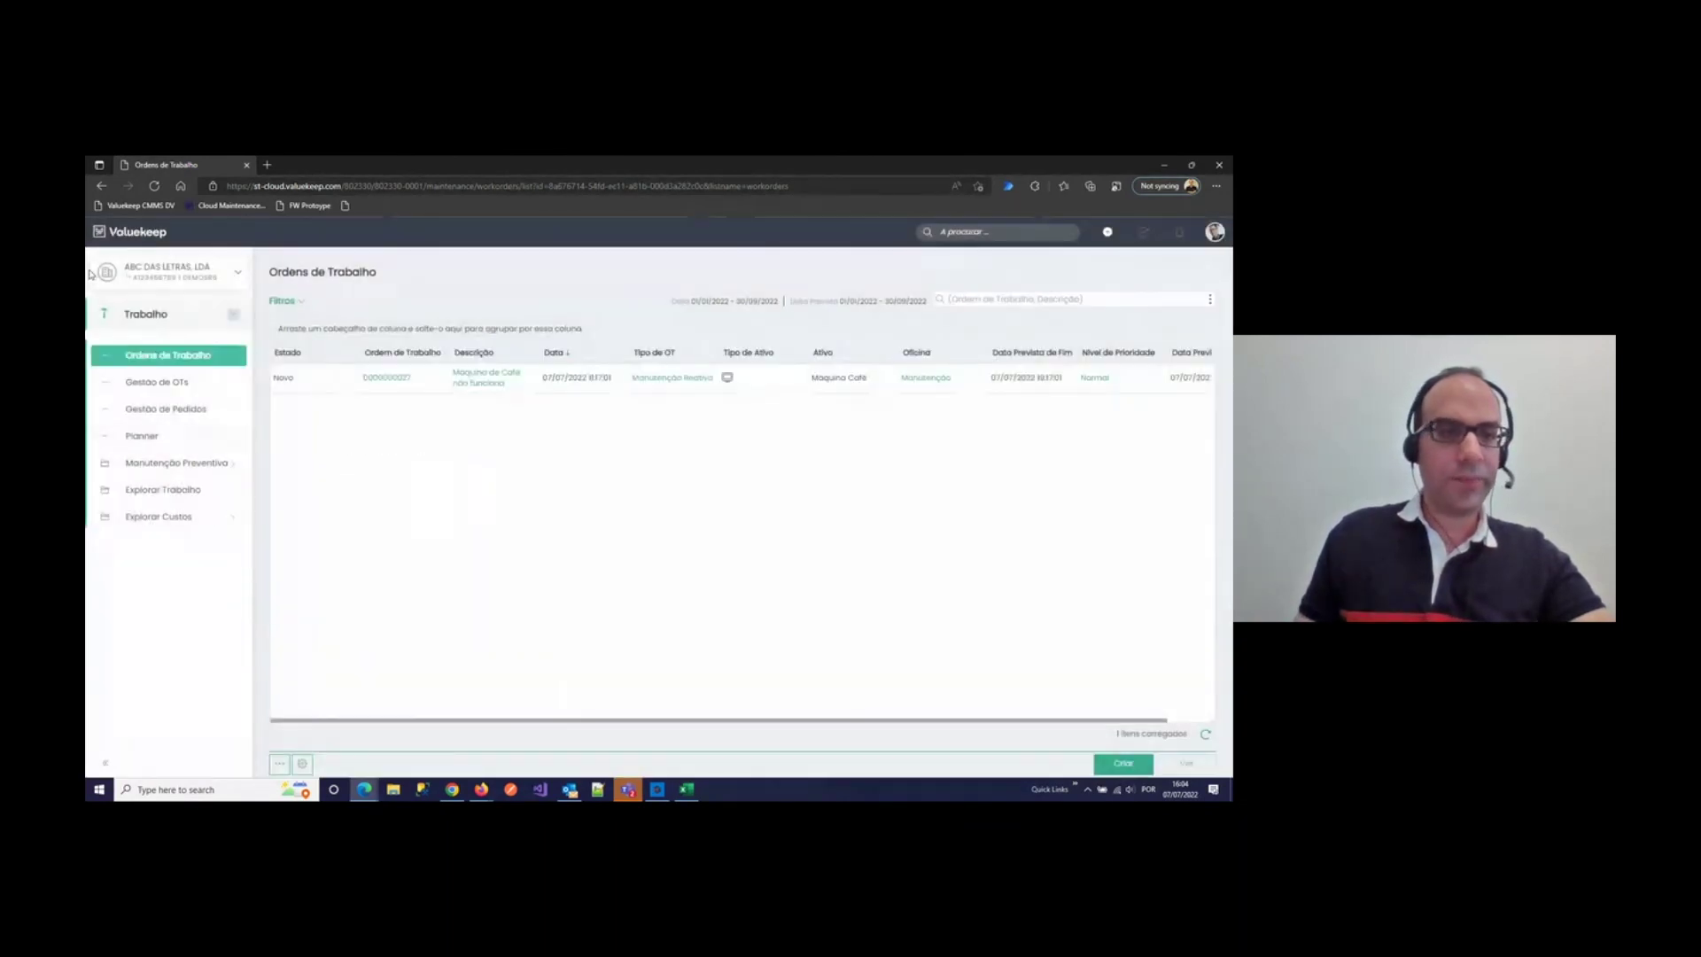
Step: Open the Entidades Personalizadas list in the Sistema section of Definições
left_click(153, 321)
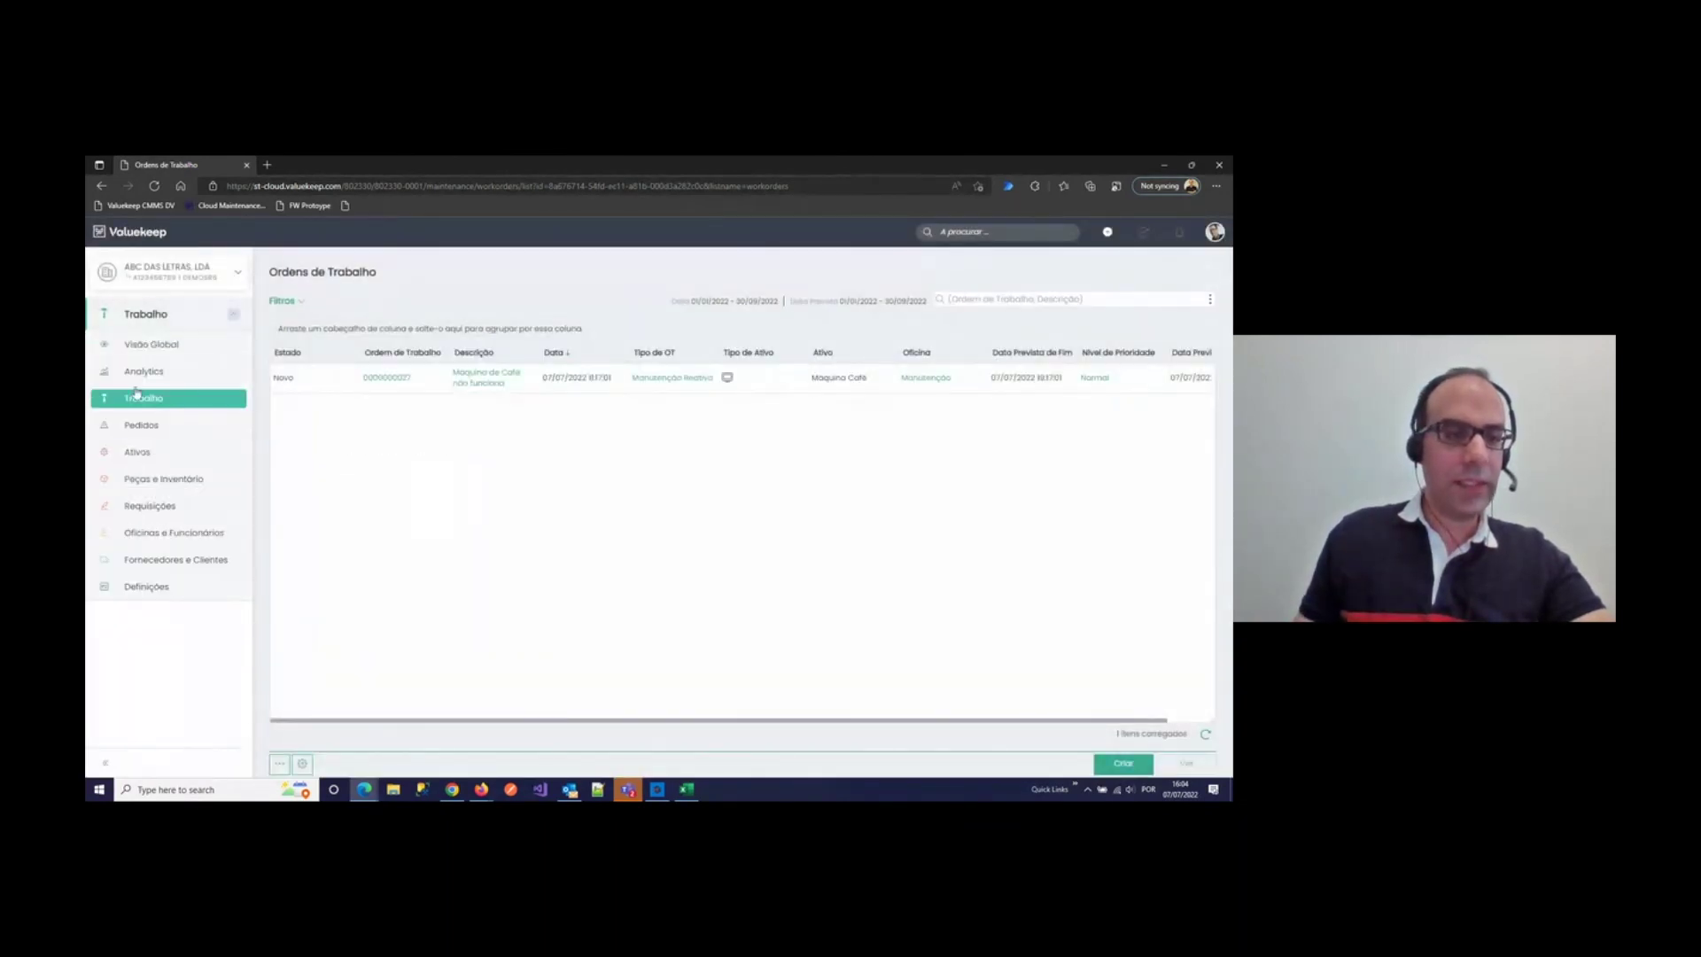
left_click(144, 596)
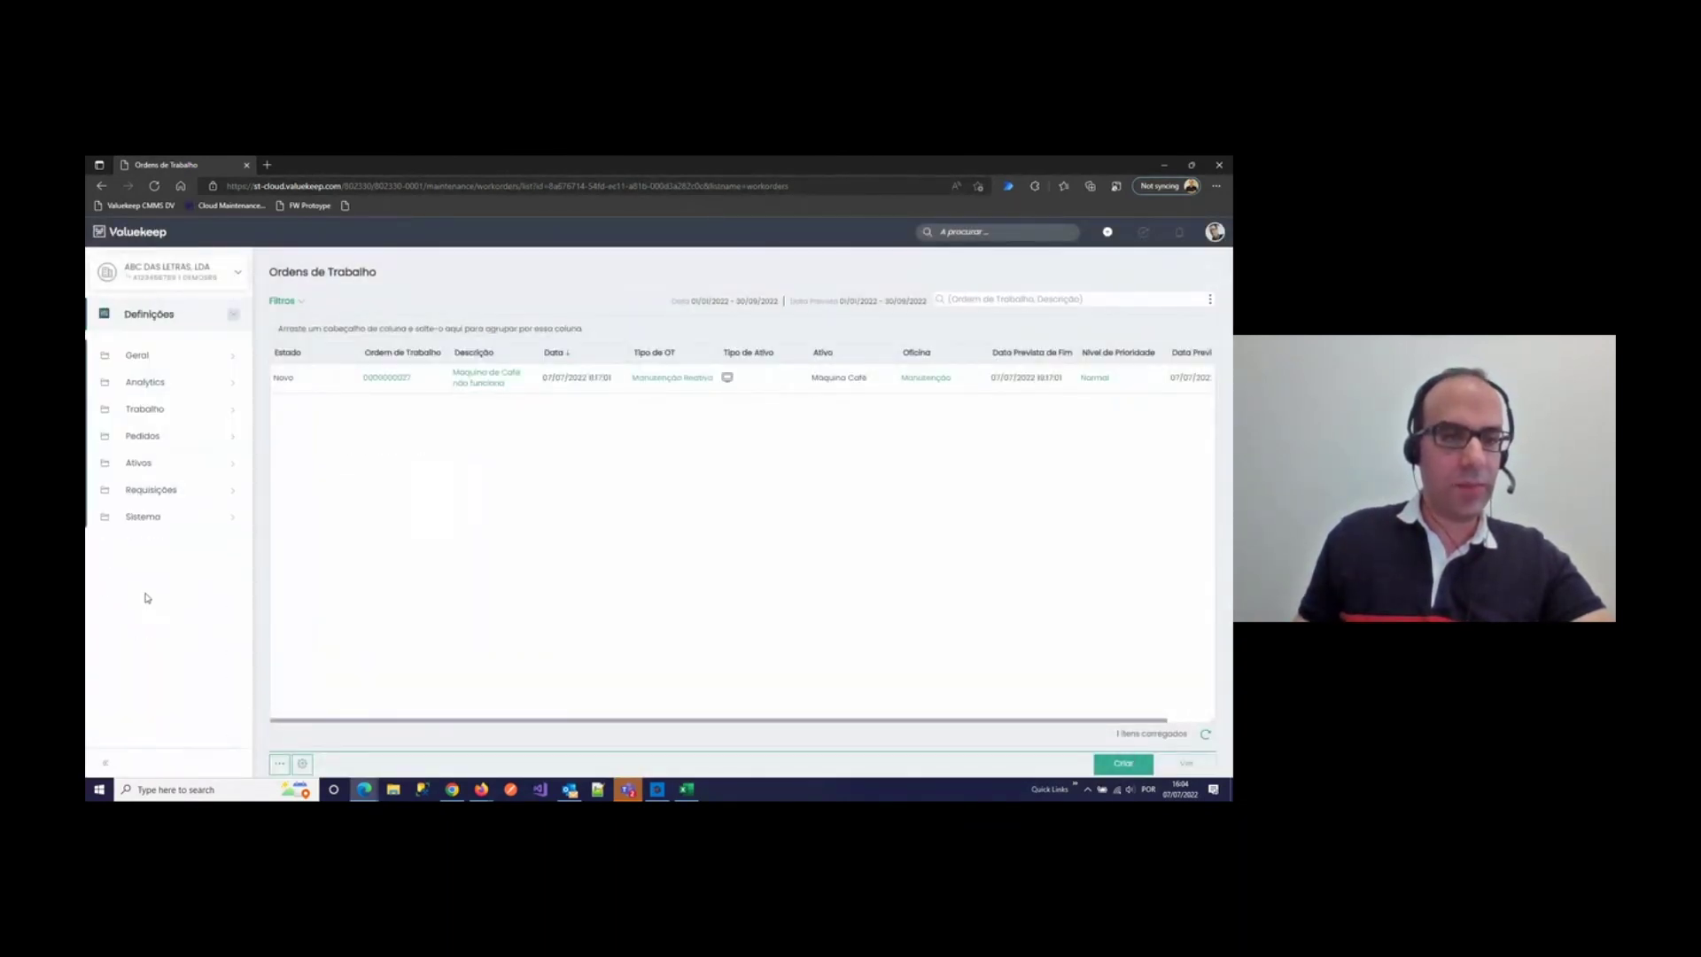
left_click(144, 517)
scroll(152, 638, "down", 2)
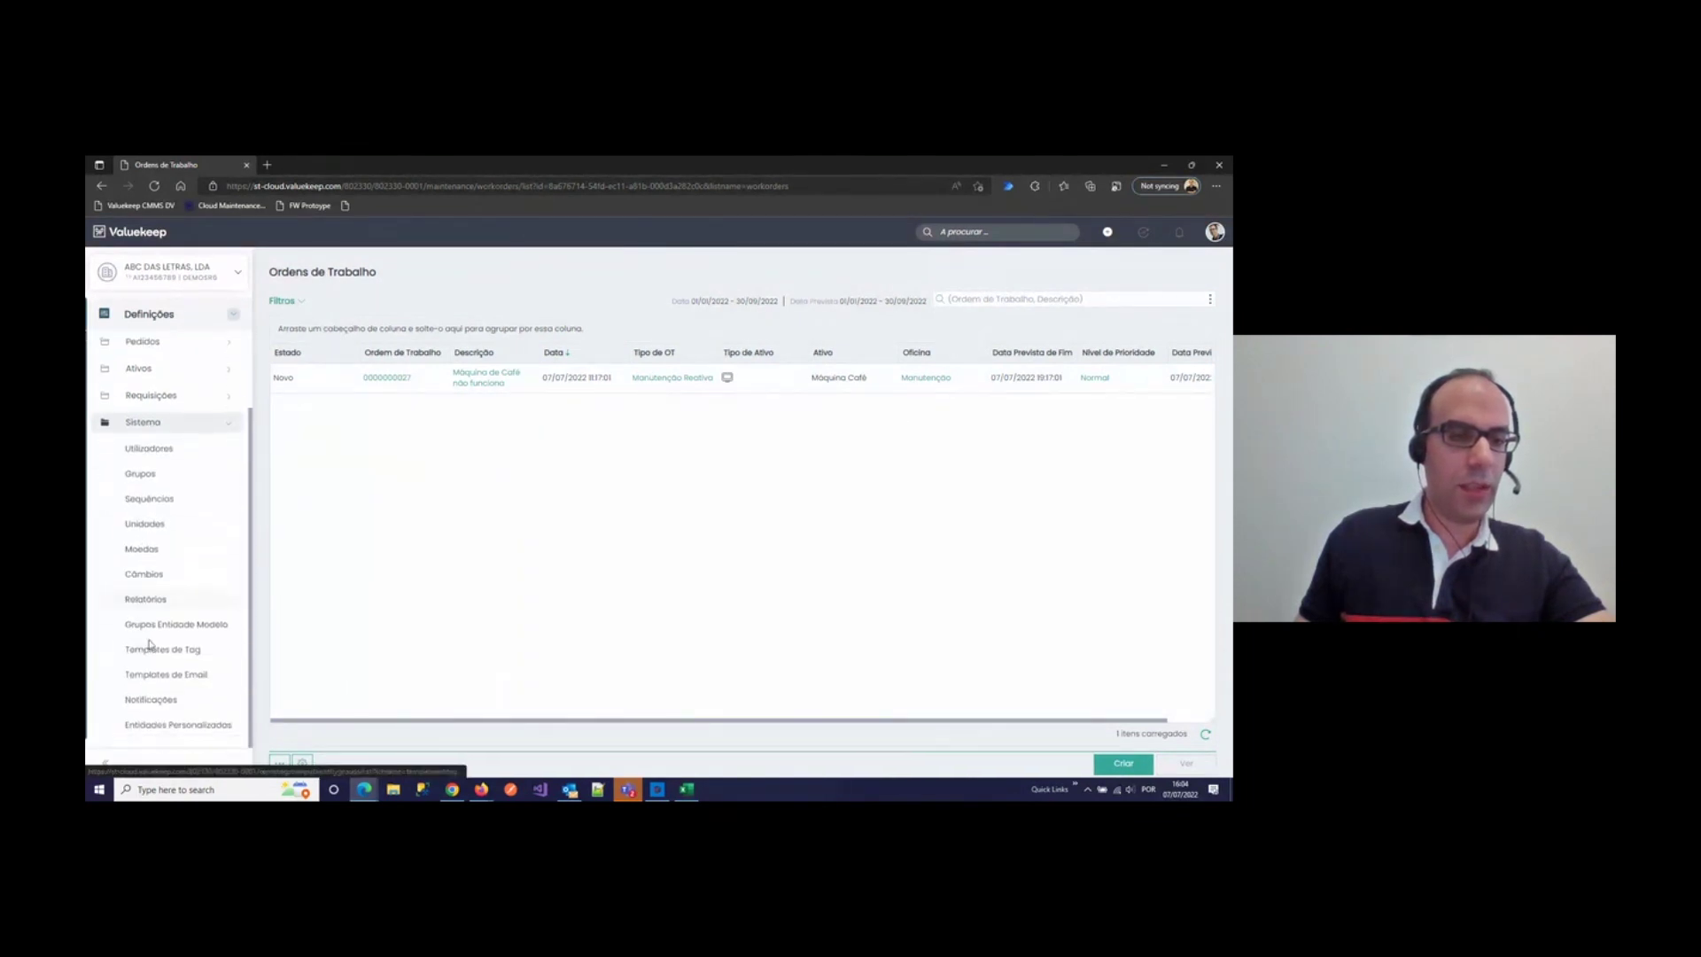
left_click(182, 726)
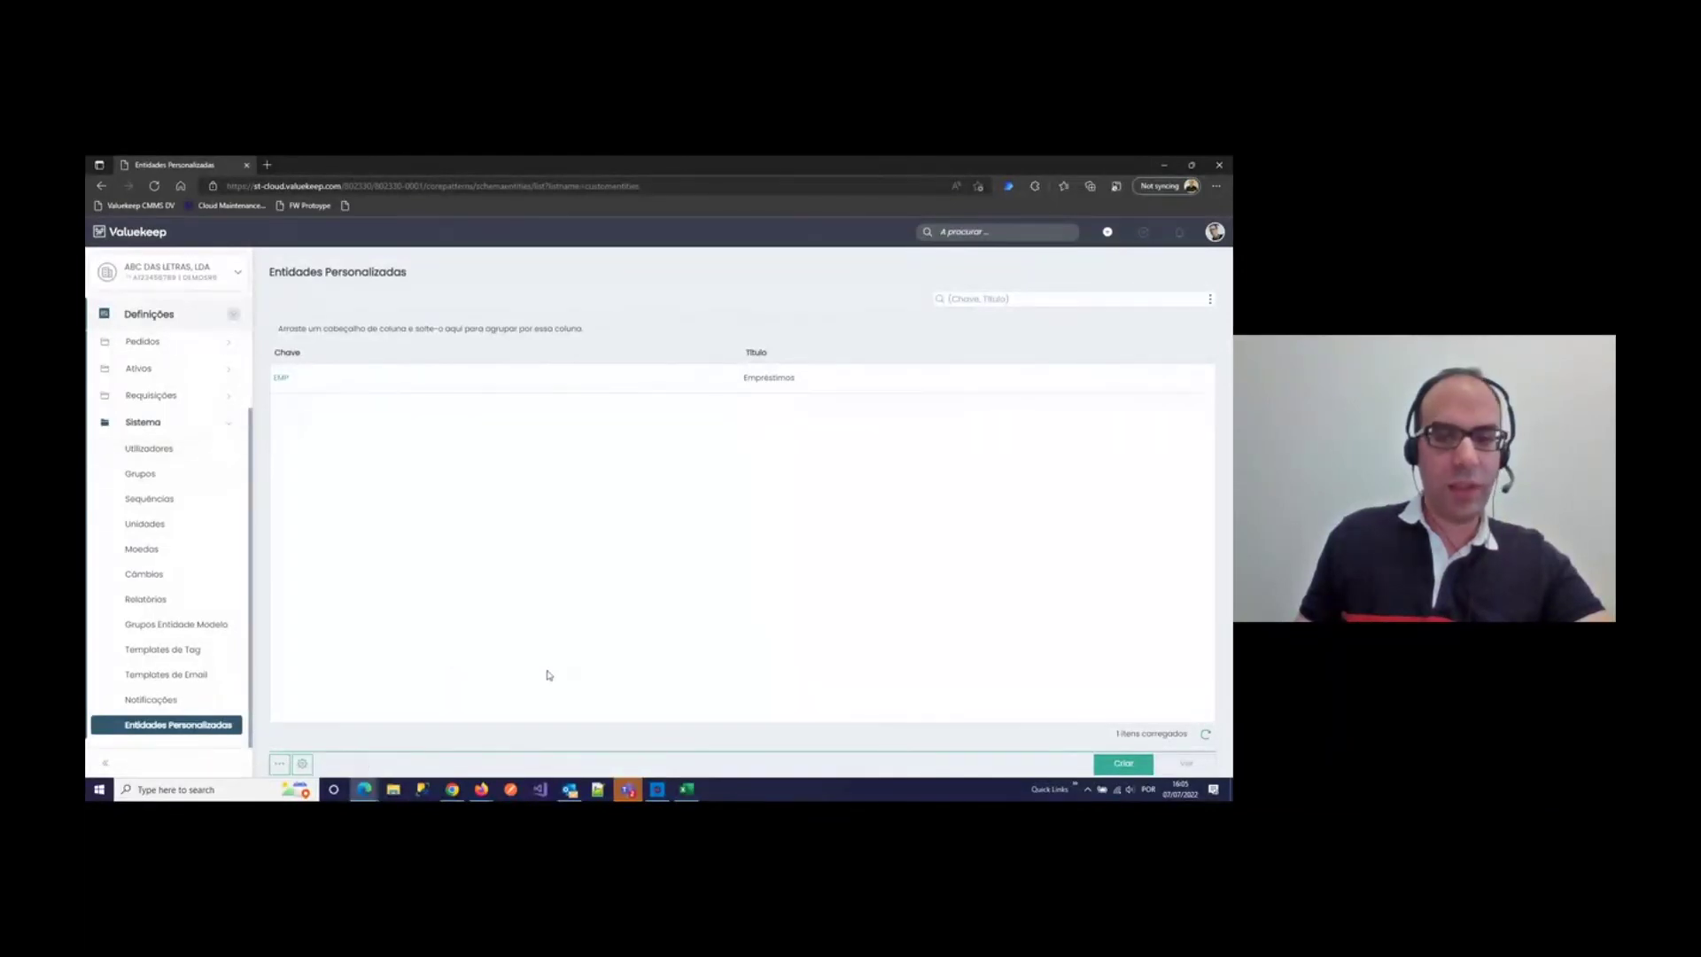
Step: Try the Dependente da Empresa option on a new custom entity and return to the entity list without saving
left_click(1124, 764)
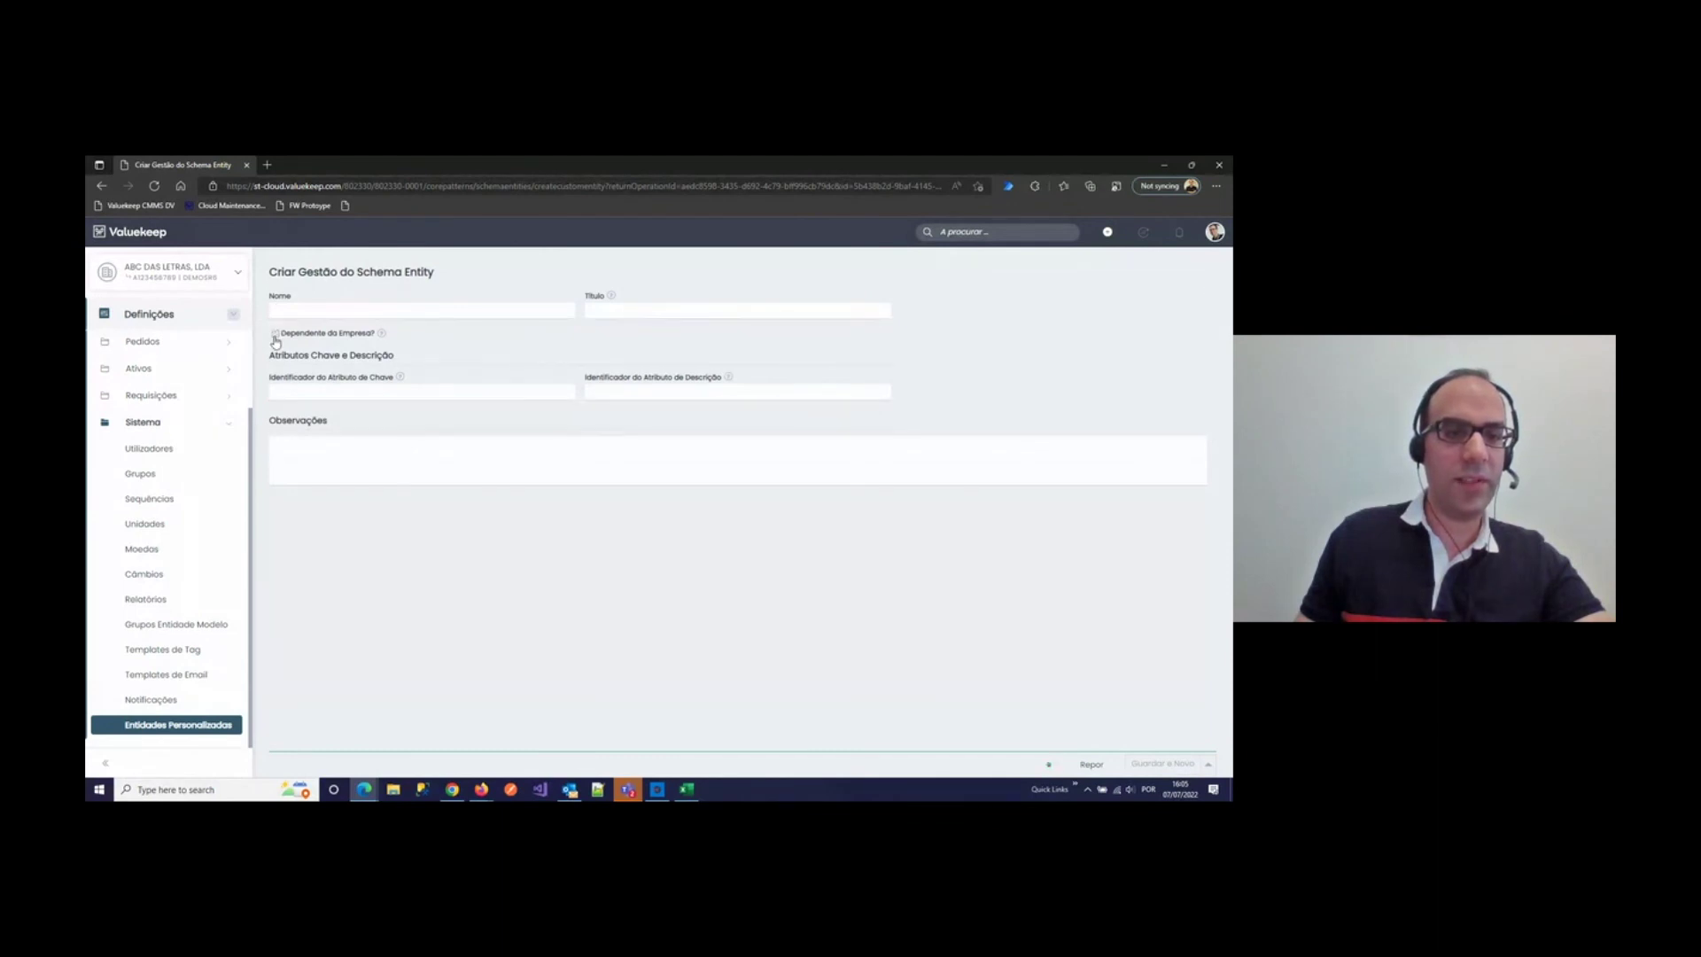
left_click(276, 338)
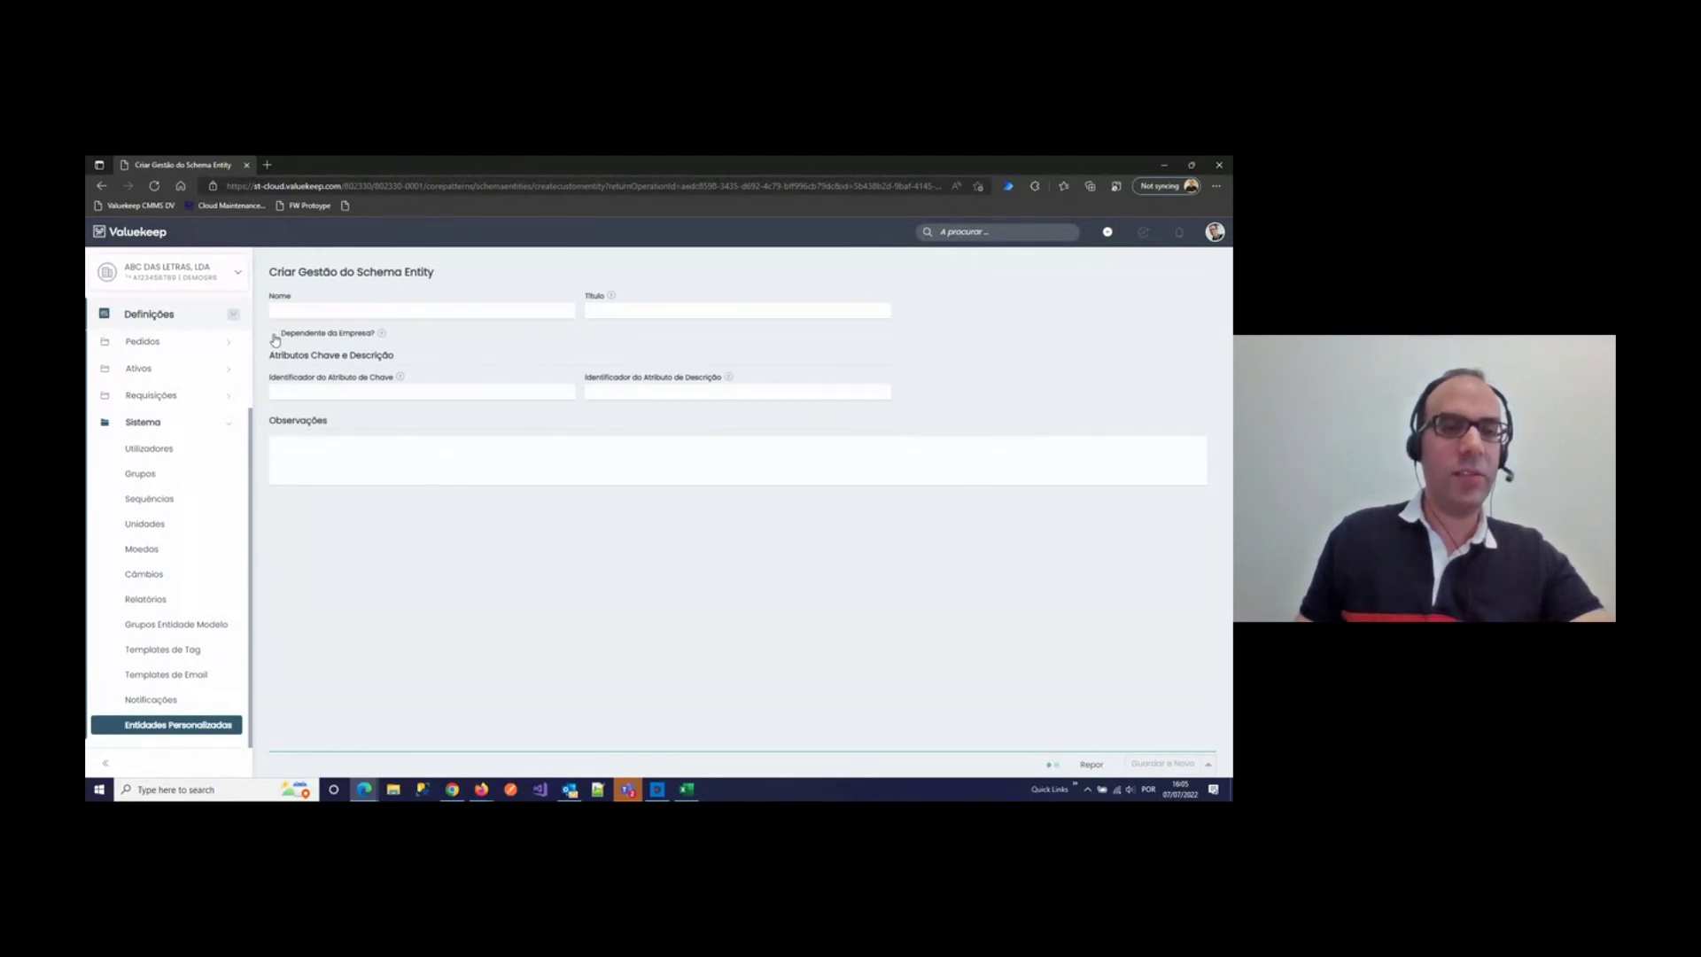
left_click(276, 340)
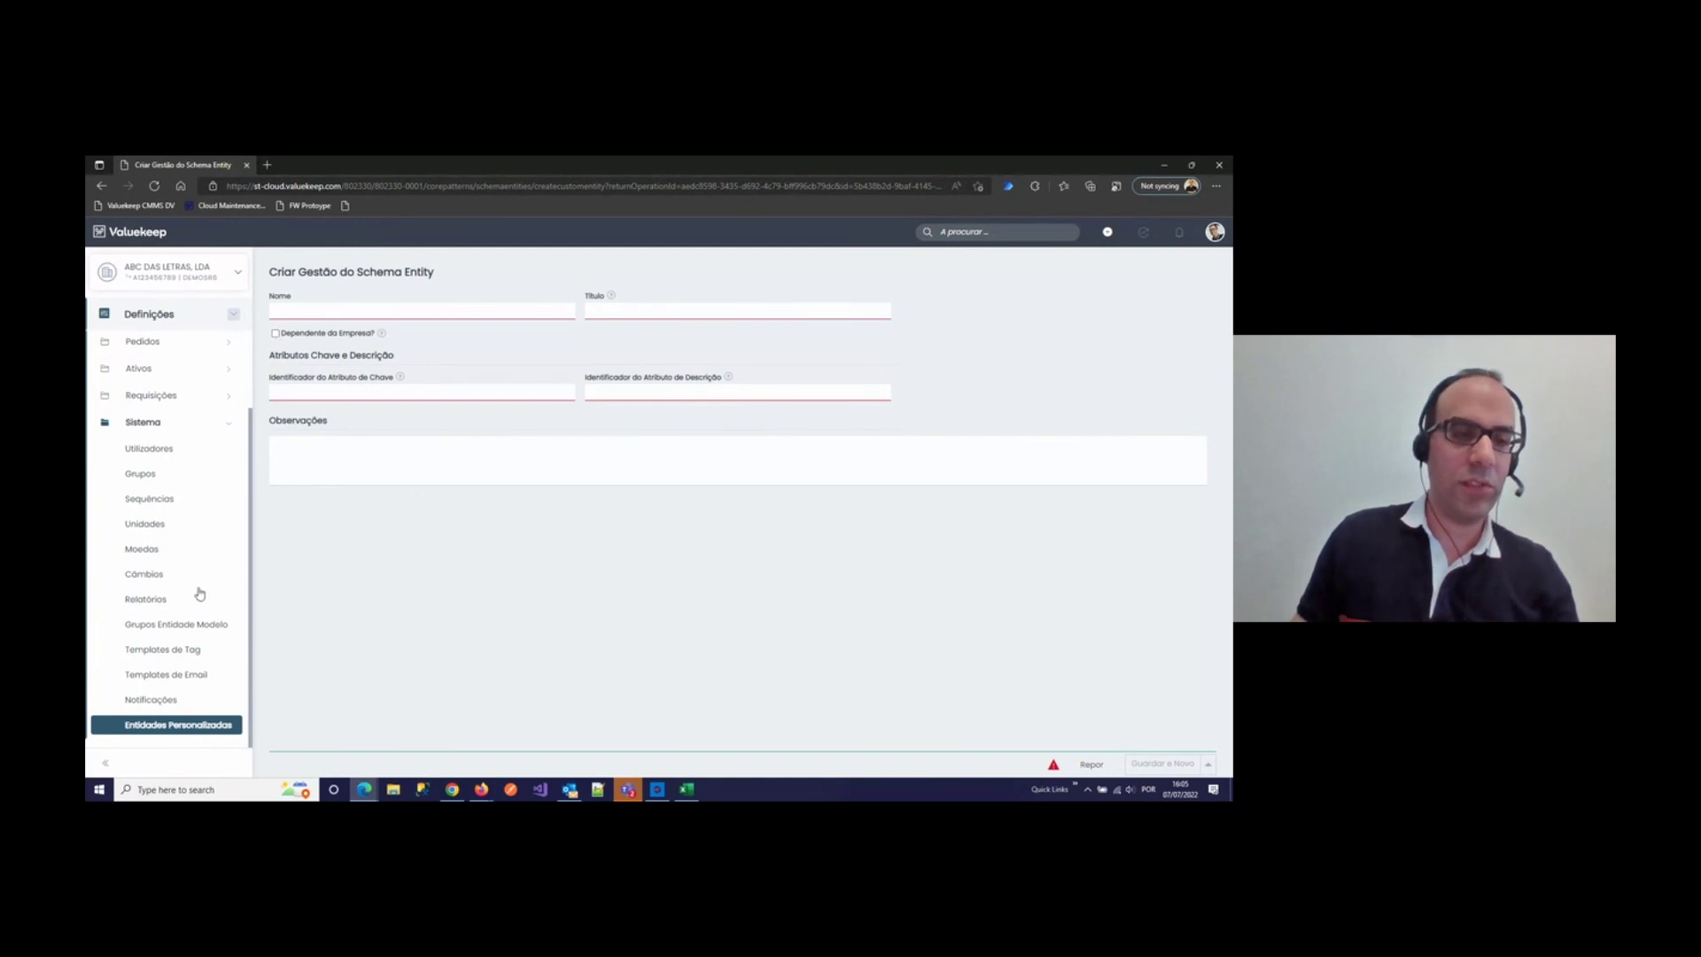
left_click(178, 722)
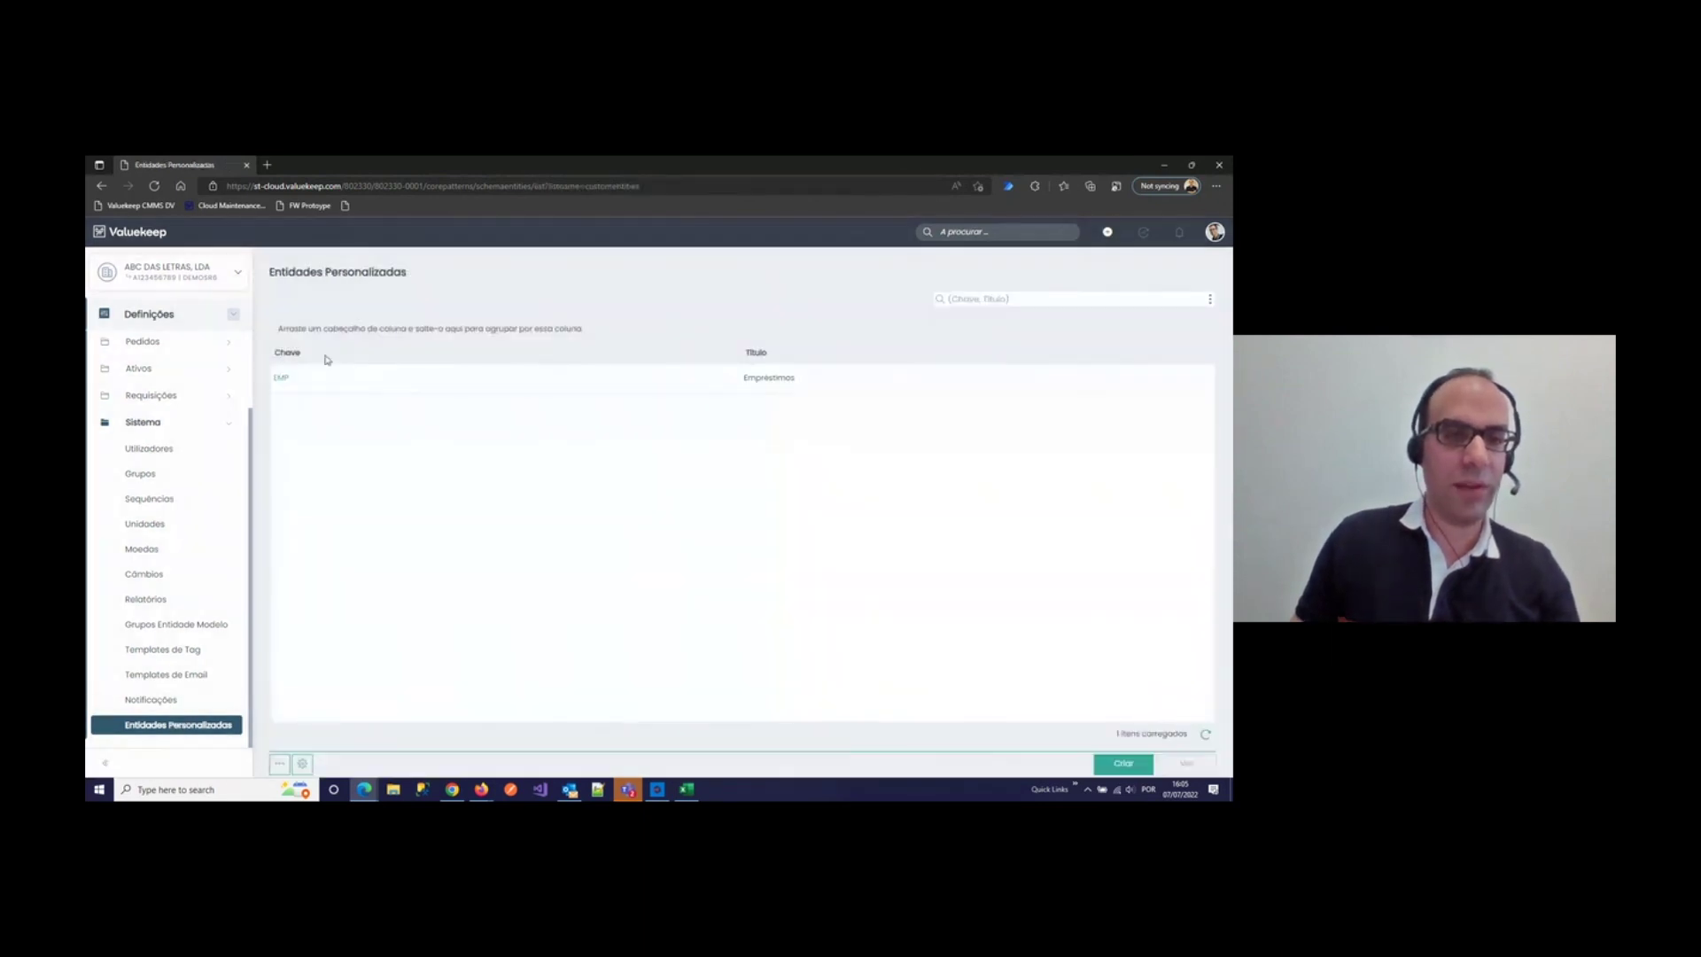
Step: Open the Empréstimos custom entity, review its custom attributes, and close the attribute dialog
left_click(280, 383)
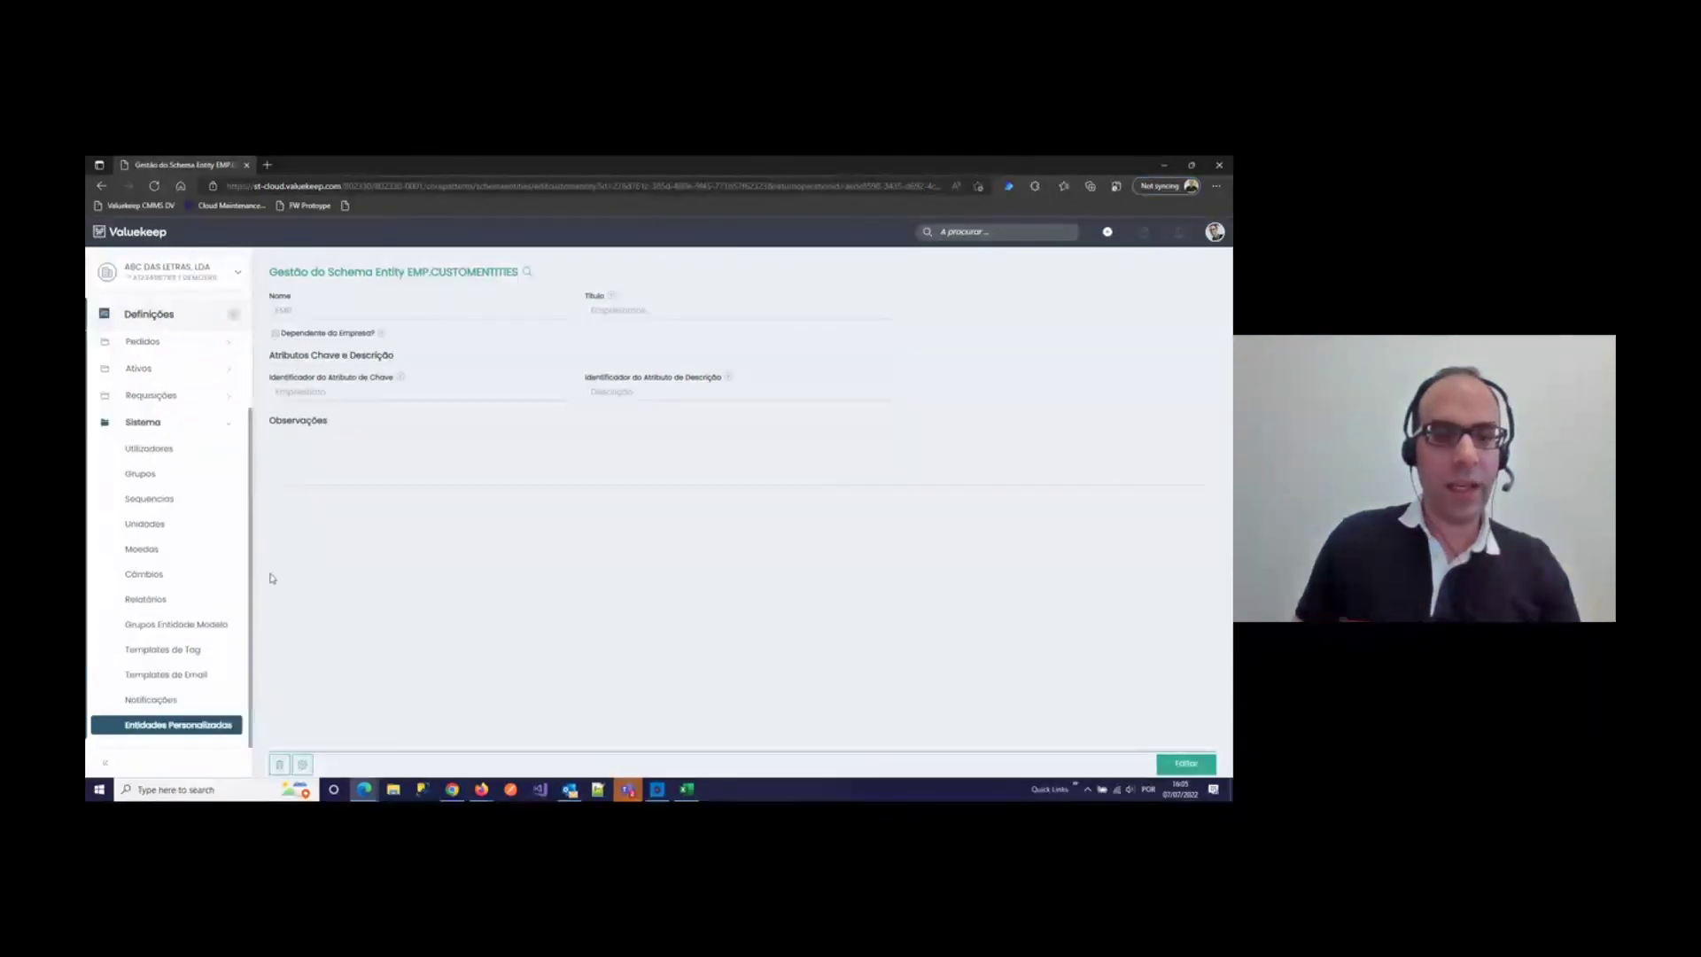
left_click(302, 764)
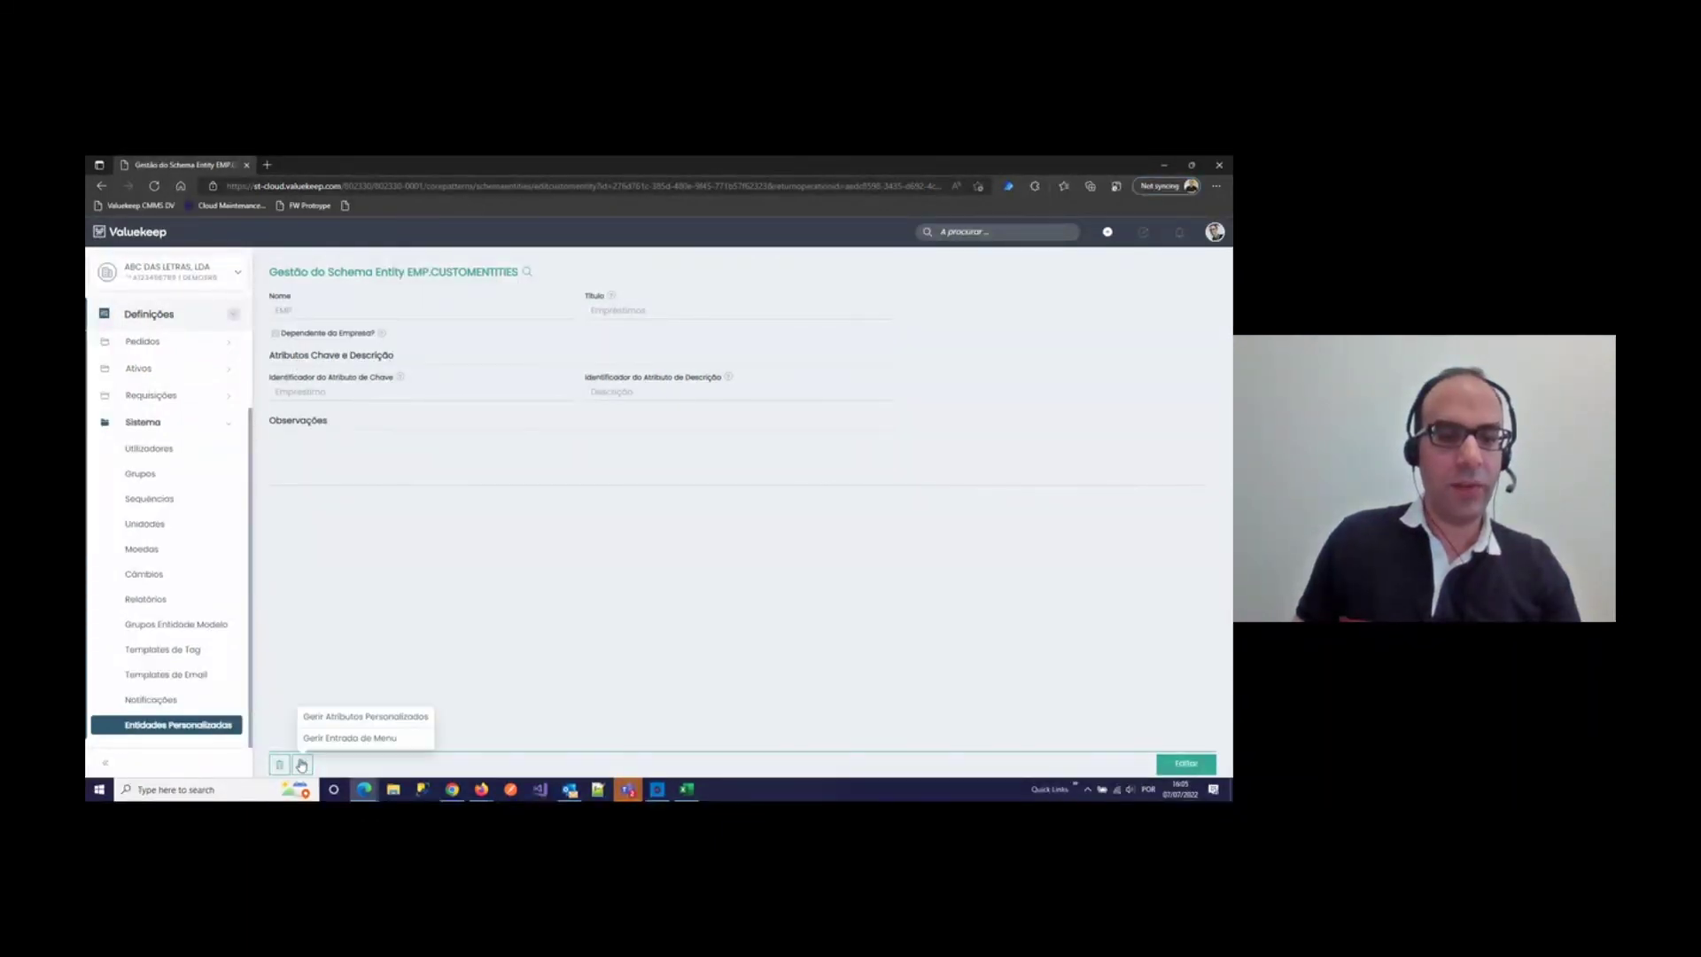
left_click(337, 718)
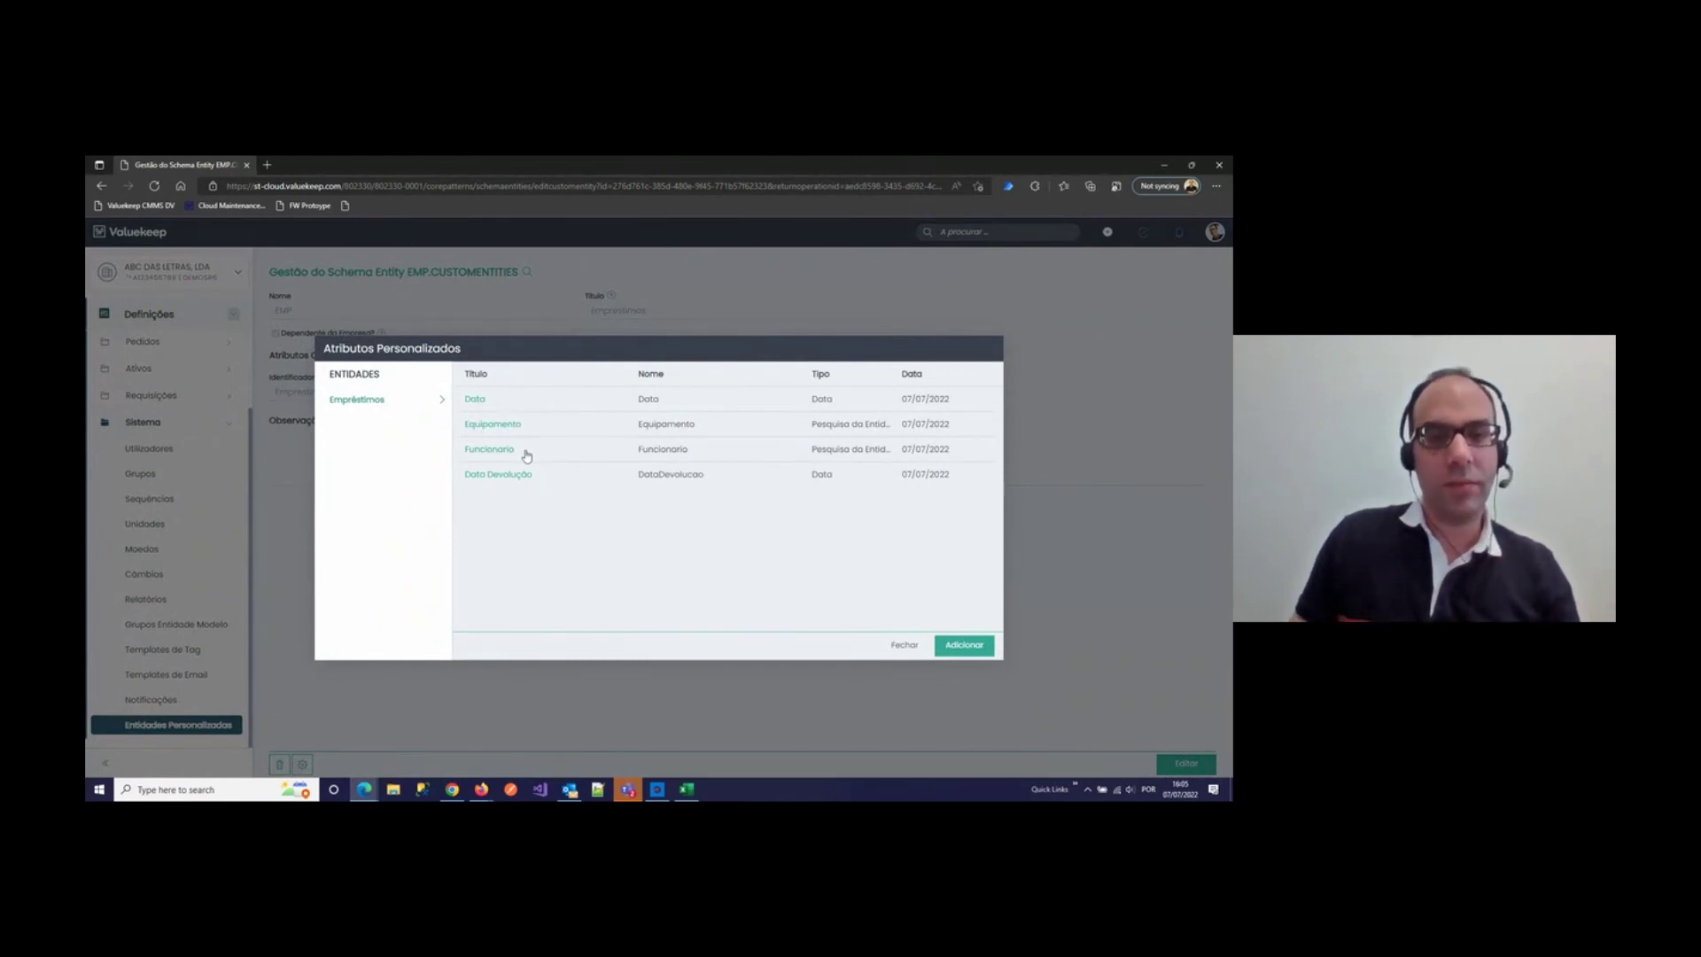
left_click(902, 646)
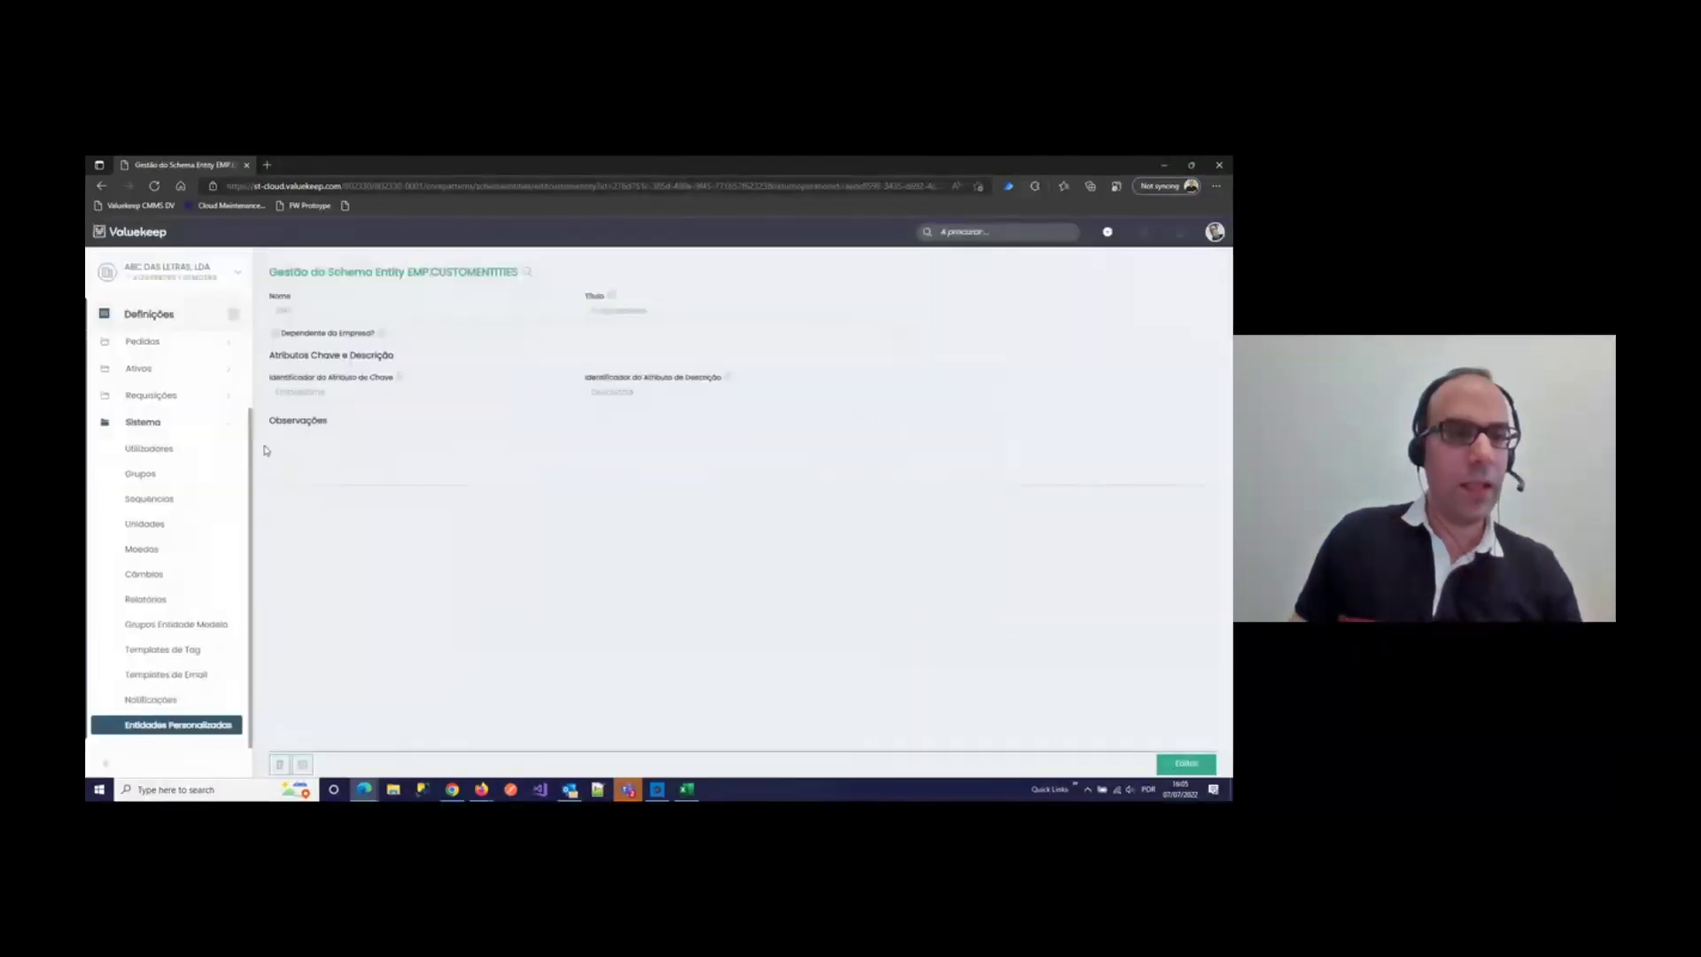
Step: Open the Empréstimos list in the Ativos module, view the Café loan record, and return to the list
left_click(150, 317)
left_click(131, 450)
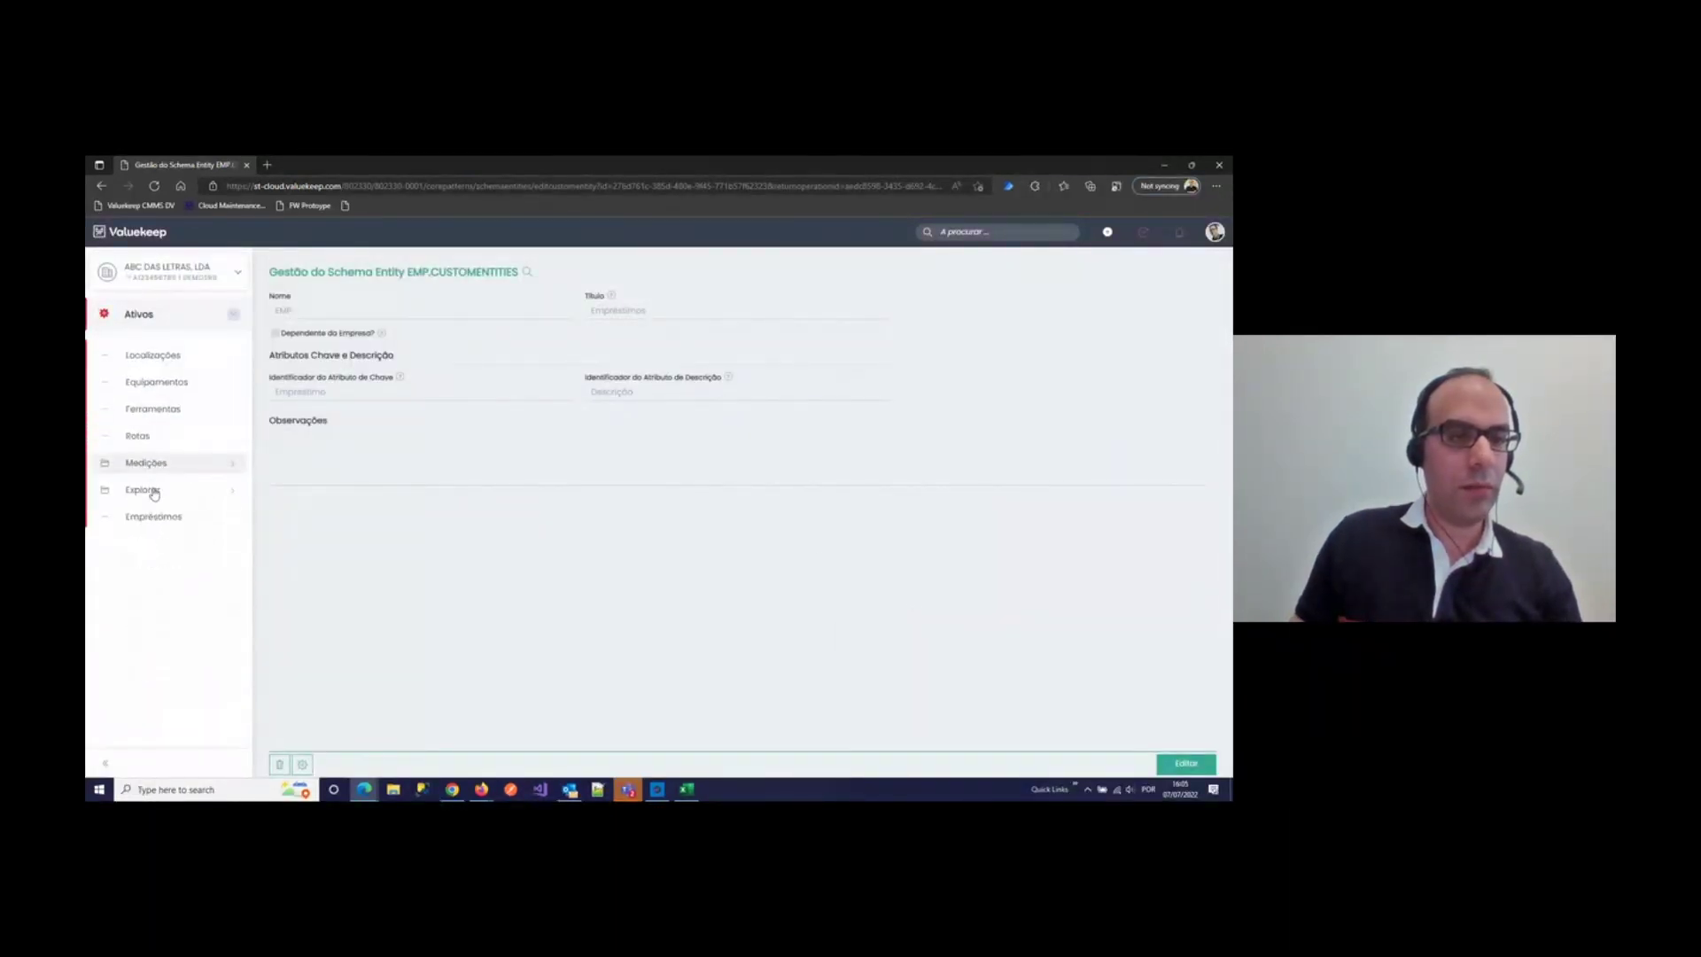
left_click(148, 514)
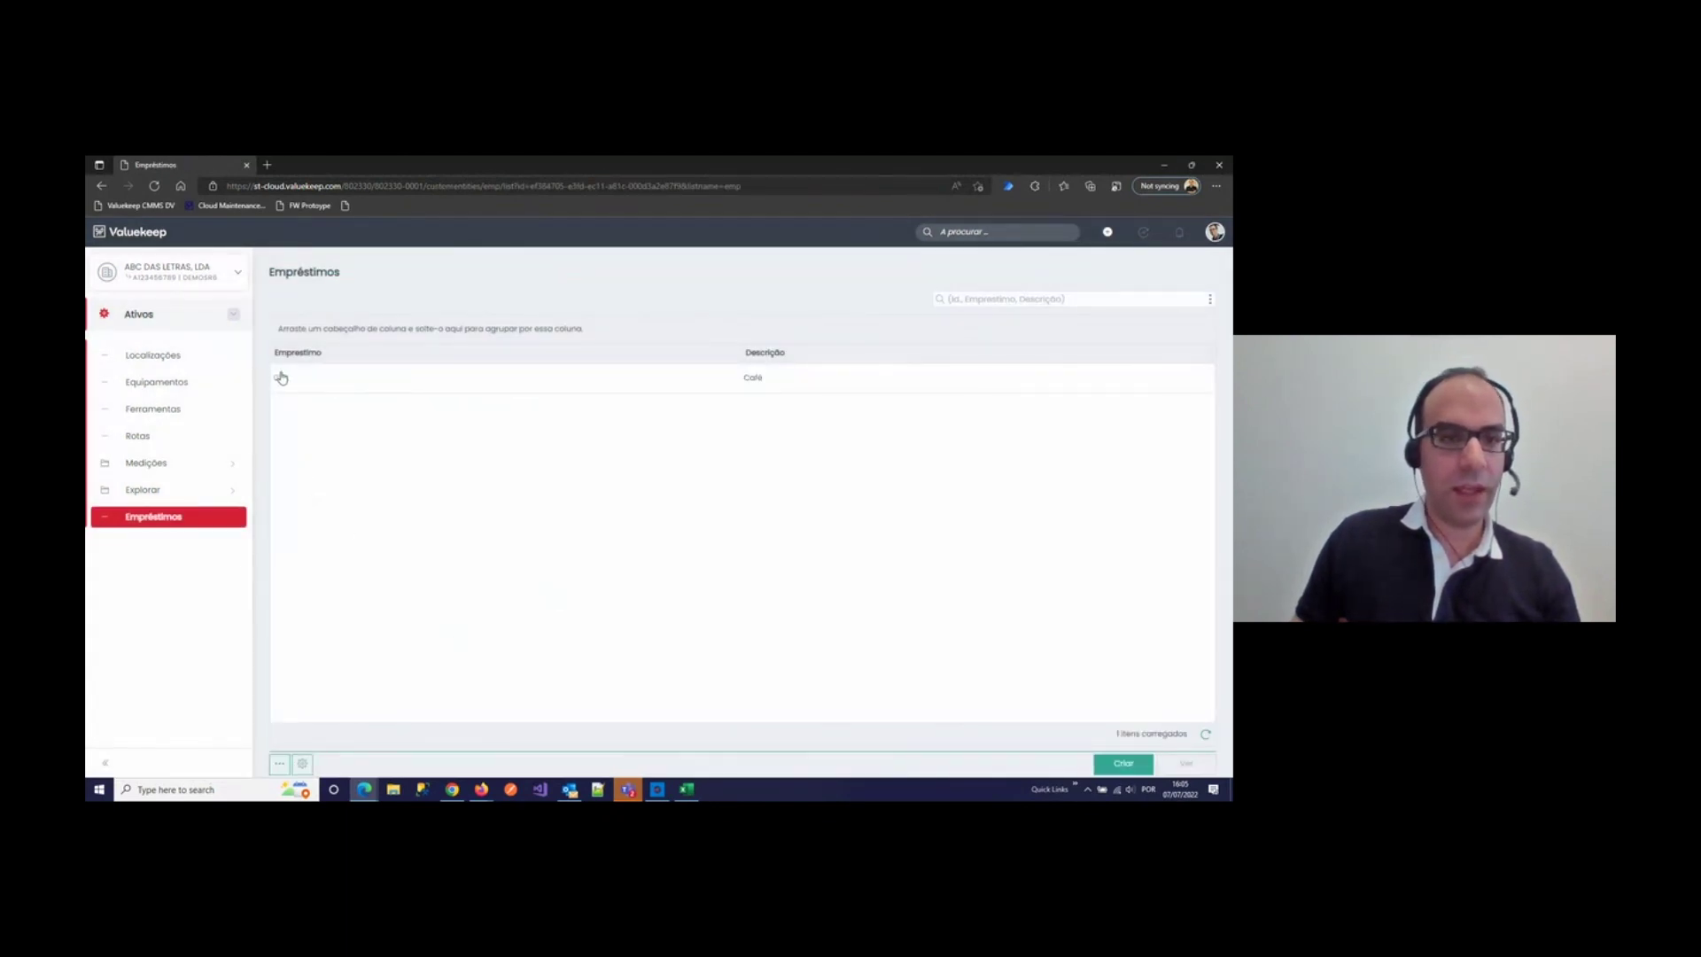
double_click(272, 378)
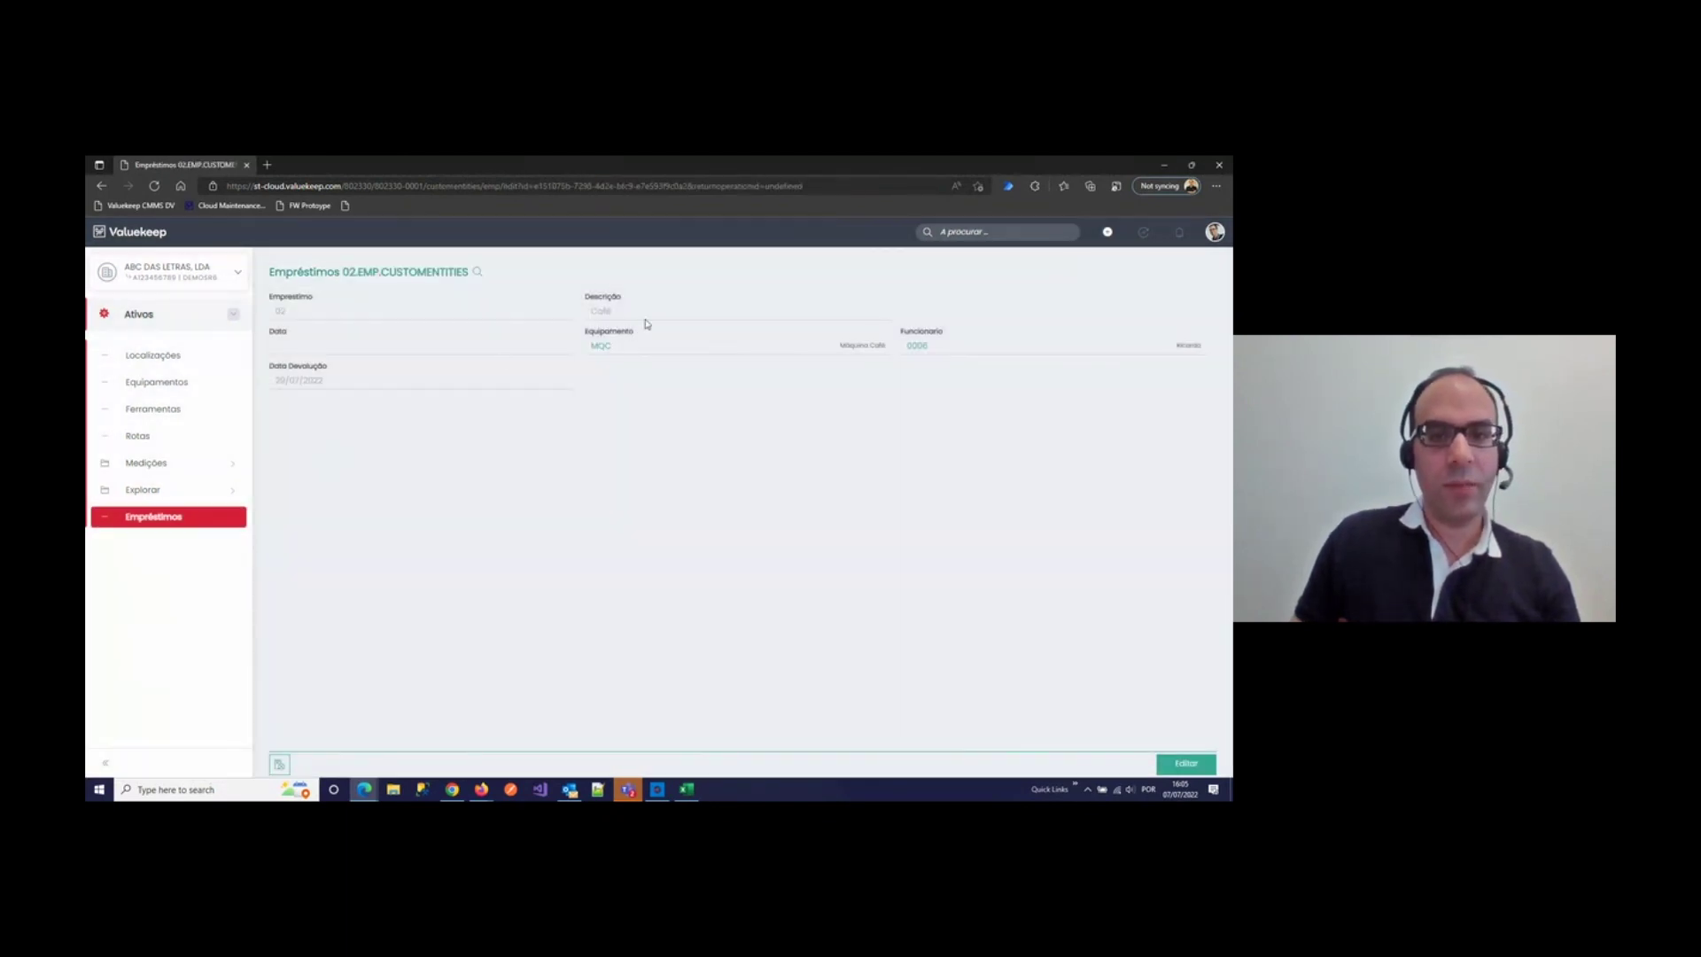
left_click(101, 185)
Step: Switch the company to Empresa de Demonstração, view its Obra 1 loan record, and return to the list
left_click(194, 278)
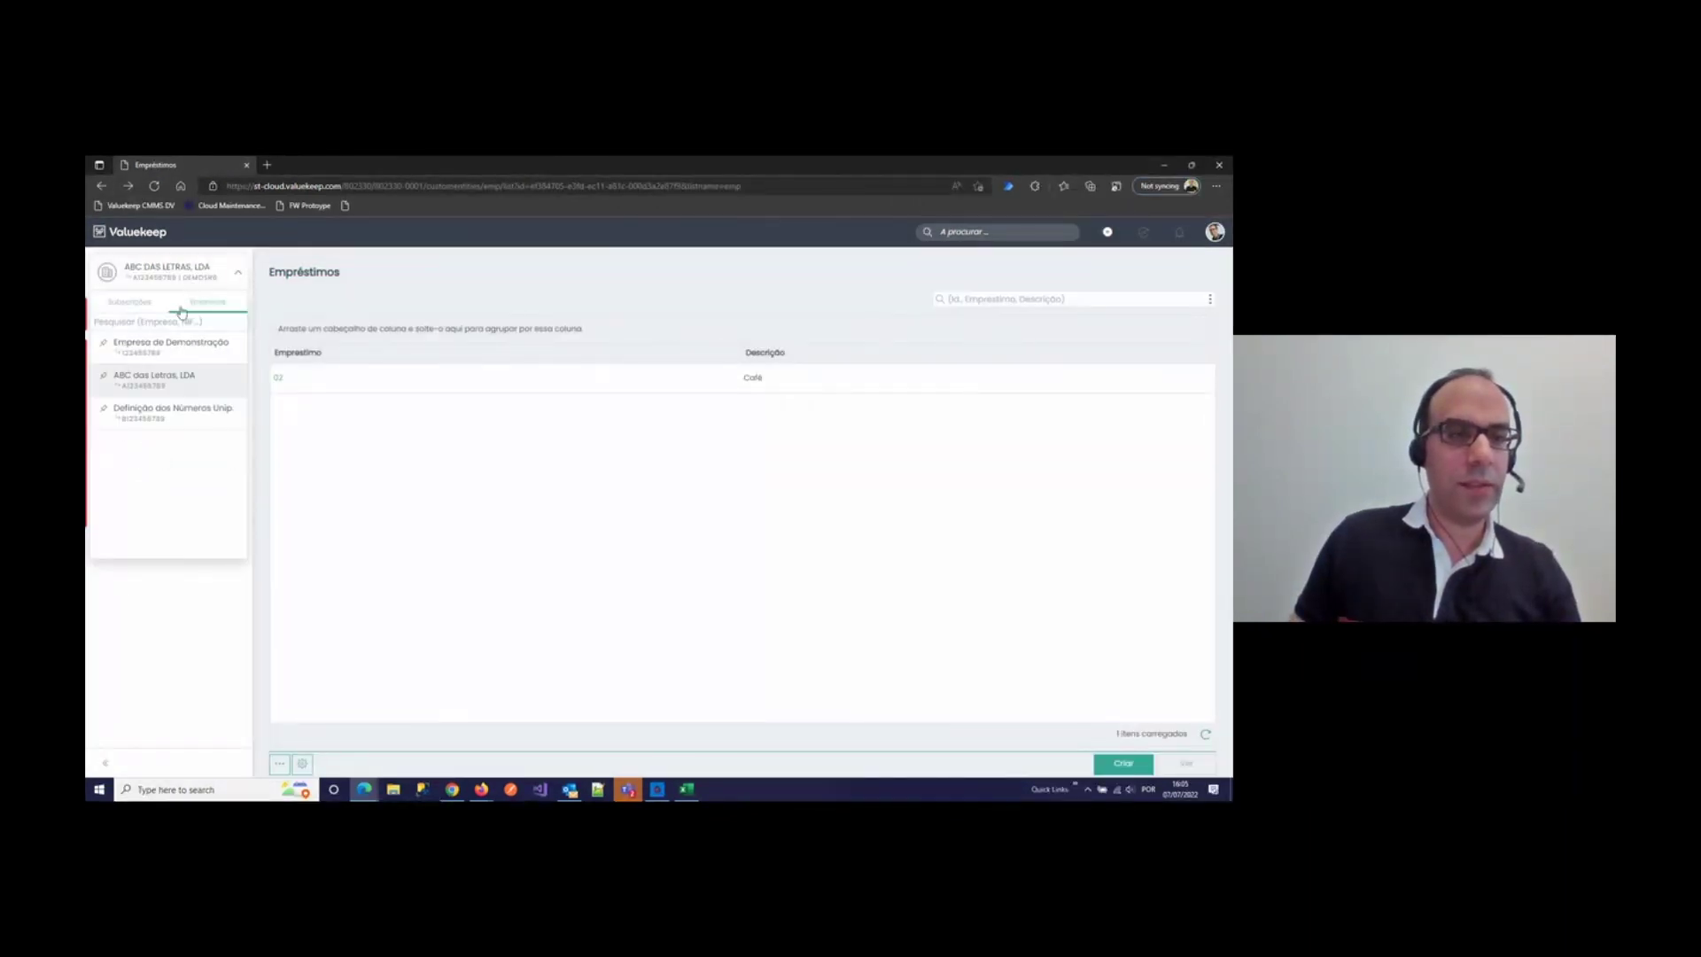
left_click(173, 347)
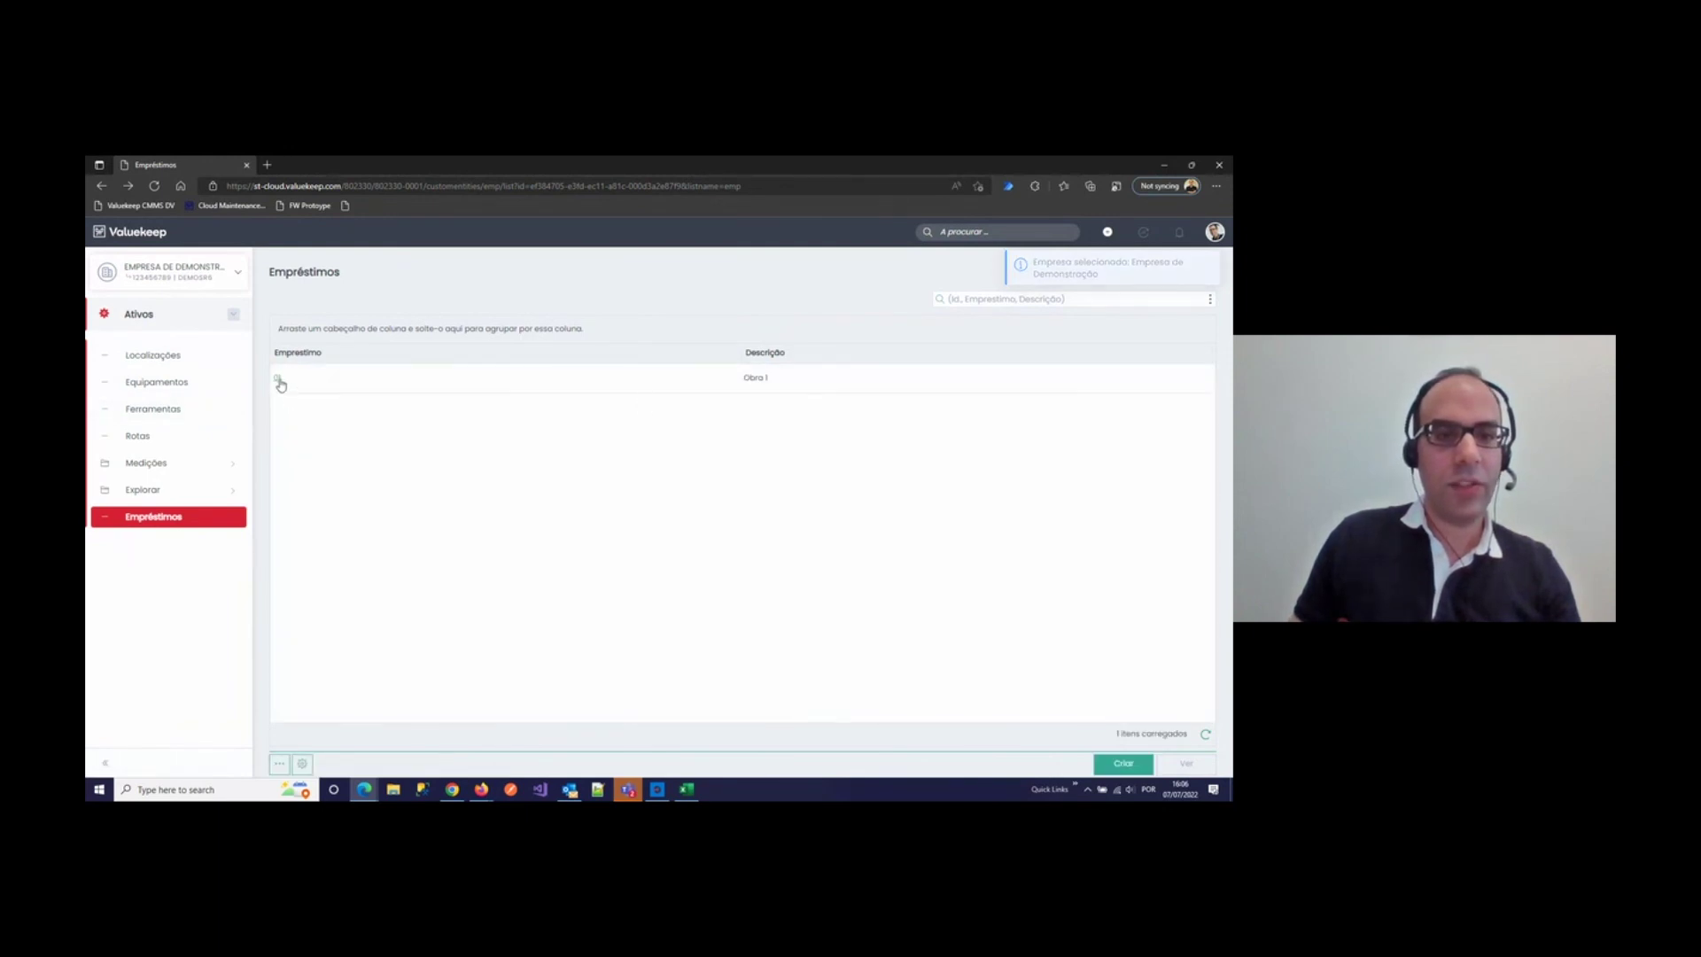
left_click(277, 378)
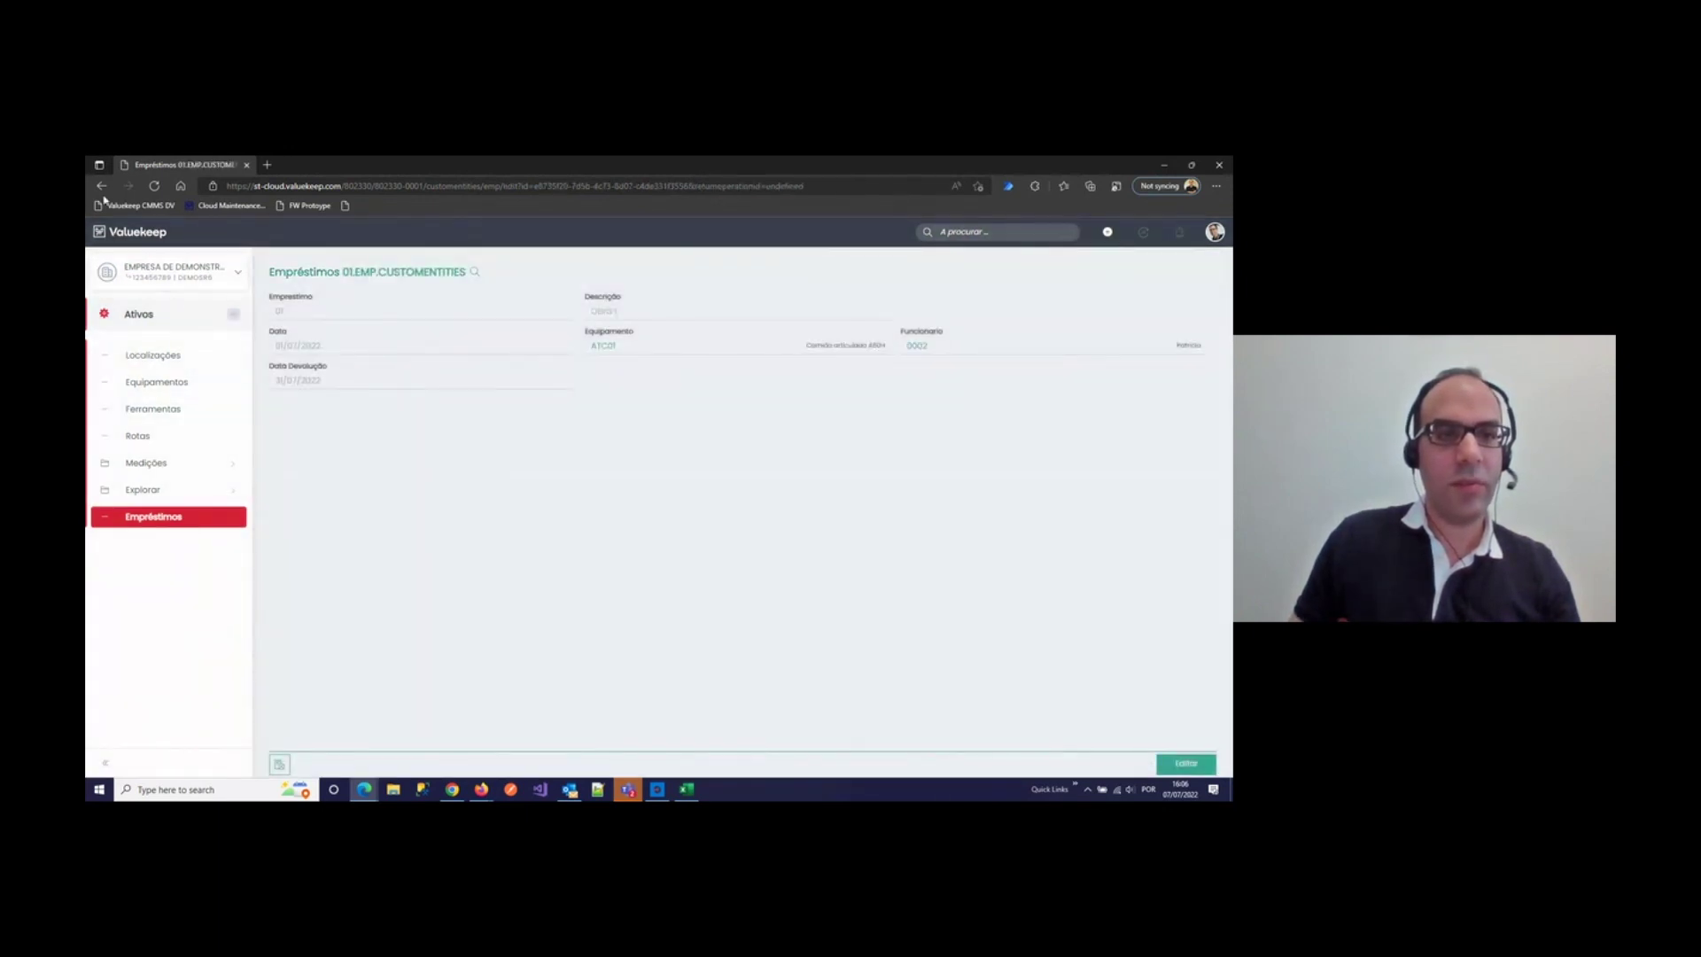
left_click(101, 186)
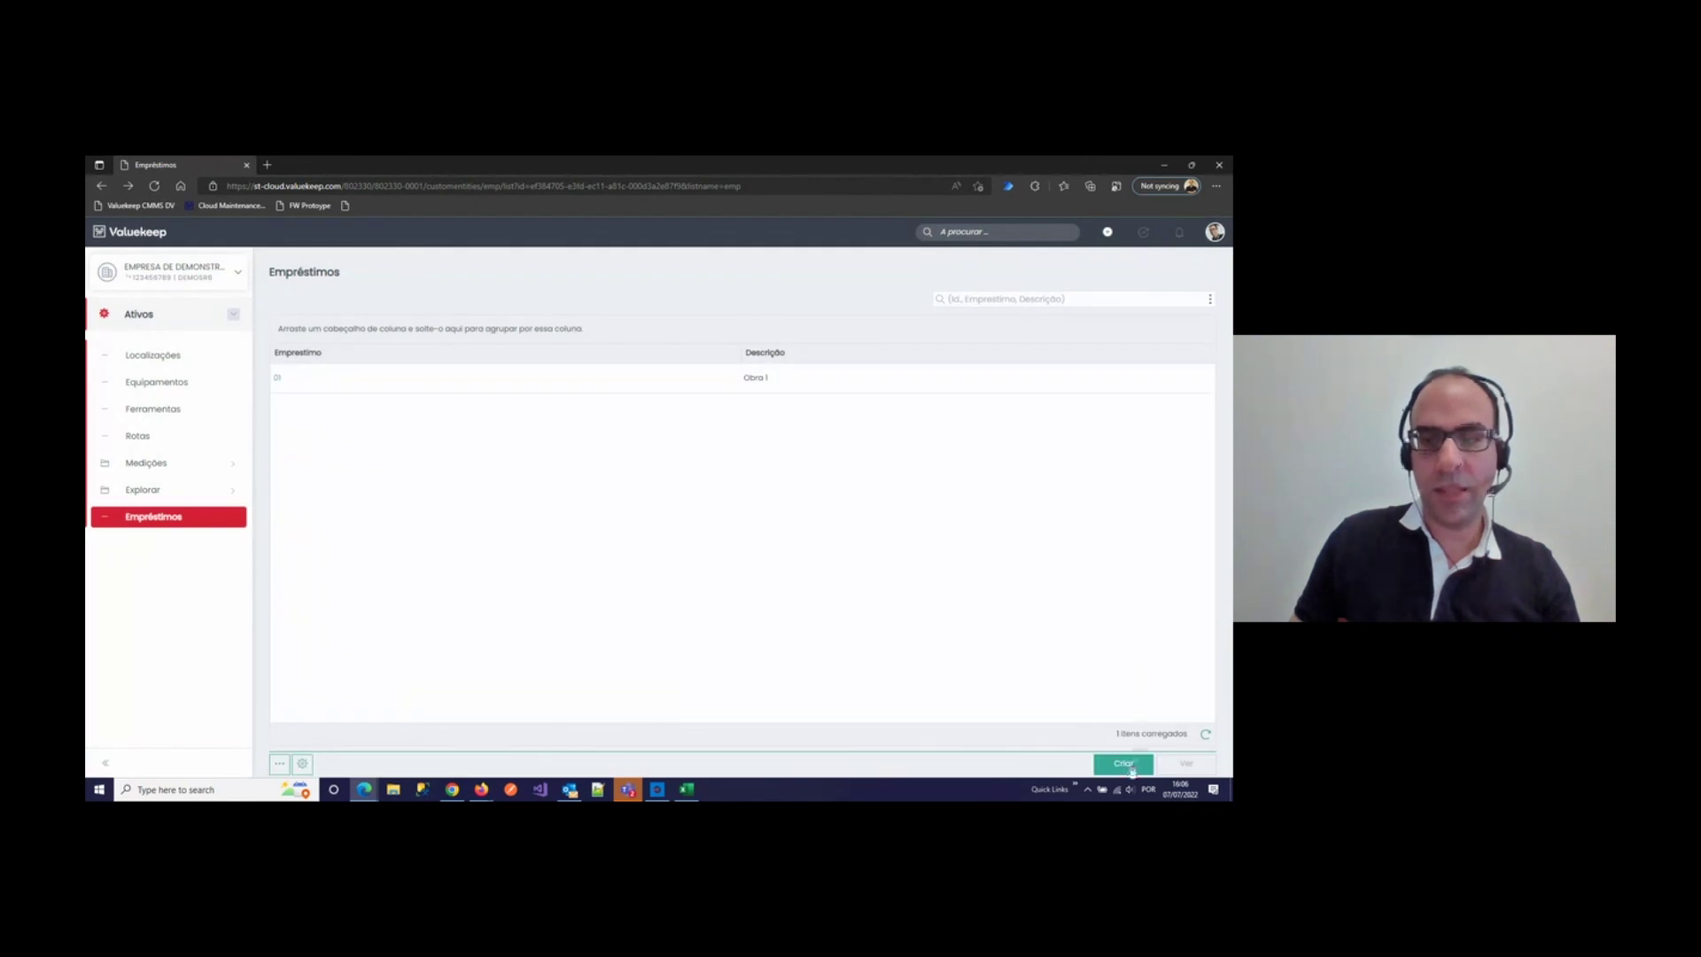
Step: Browse the Equipamento choices on a new loan form and return to the Empréstimos list without saving
left_click(1123, 764)
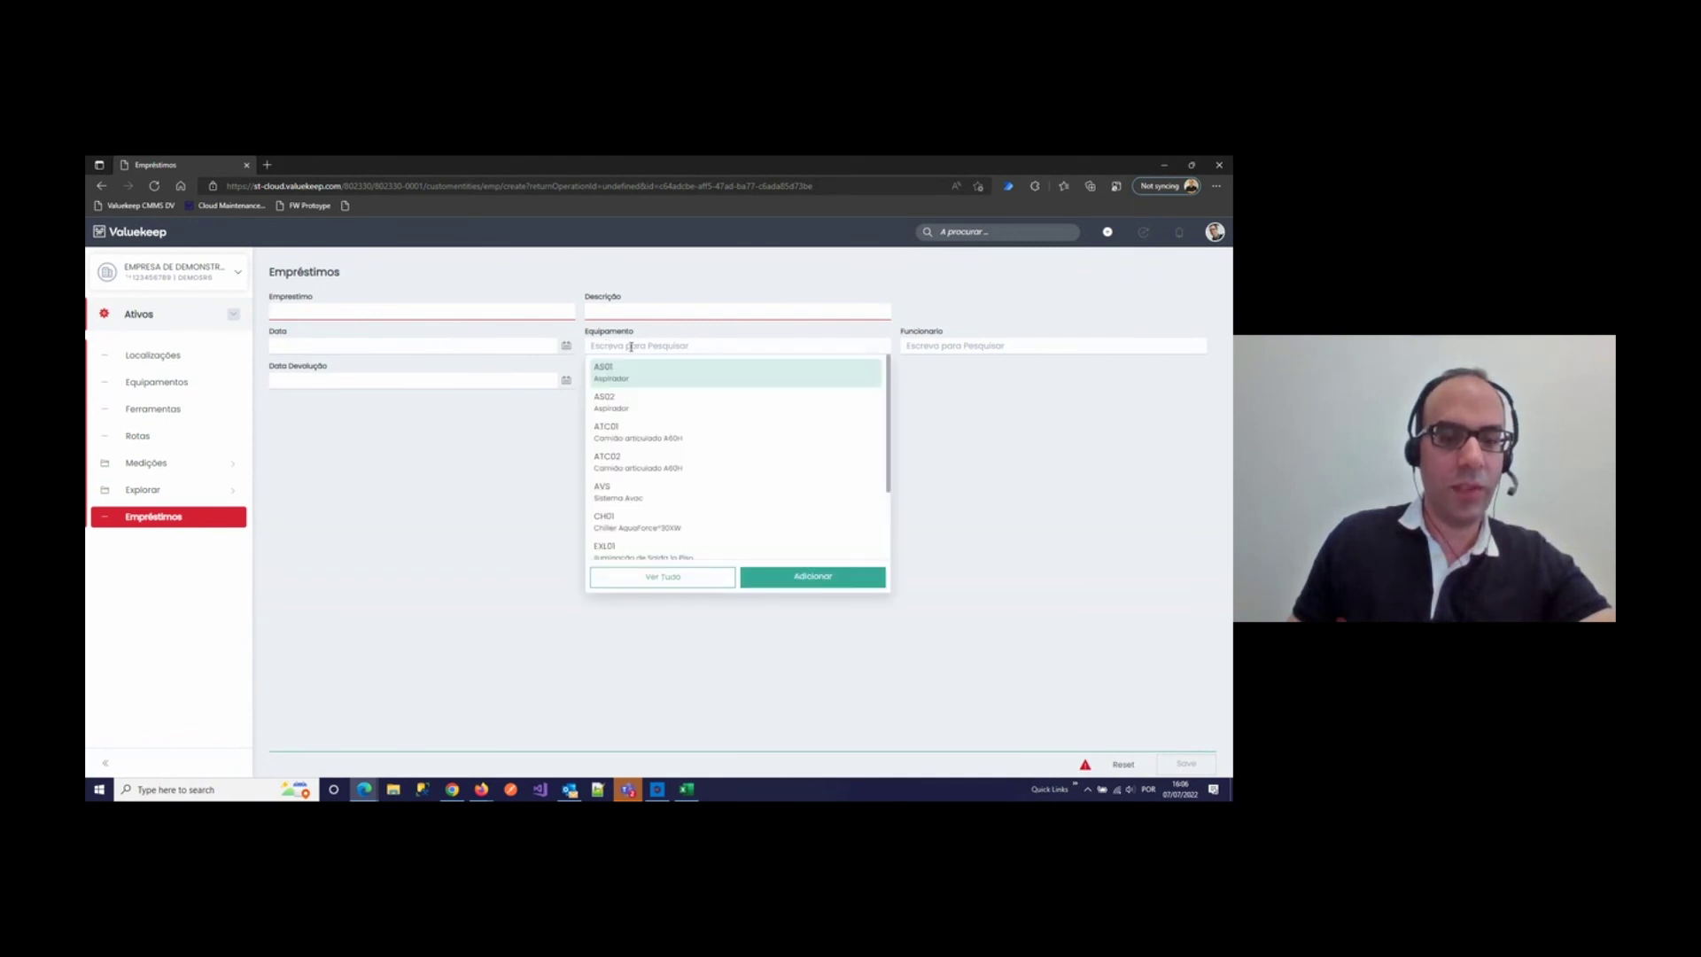
scroll(645, 434, "down", 2)
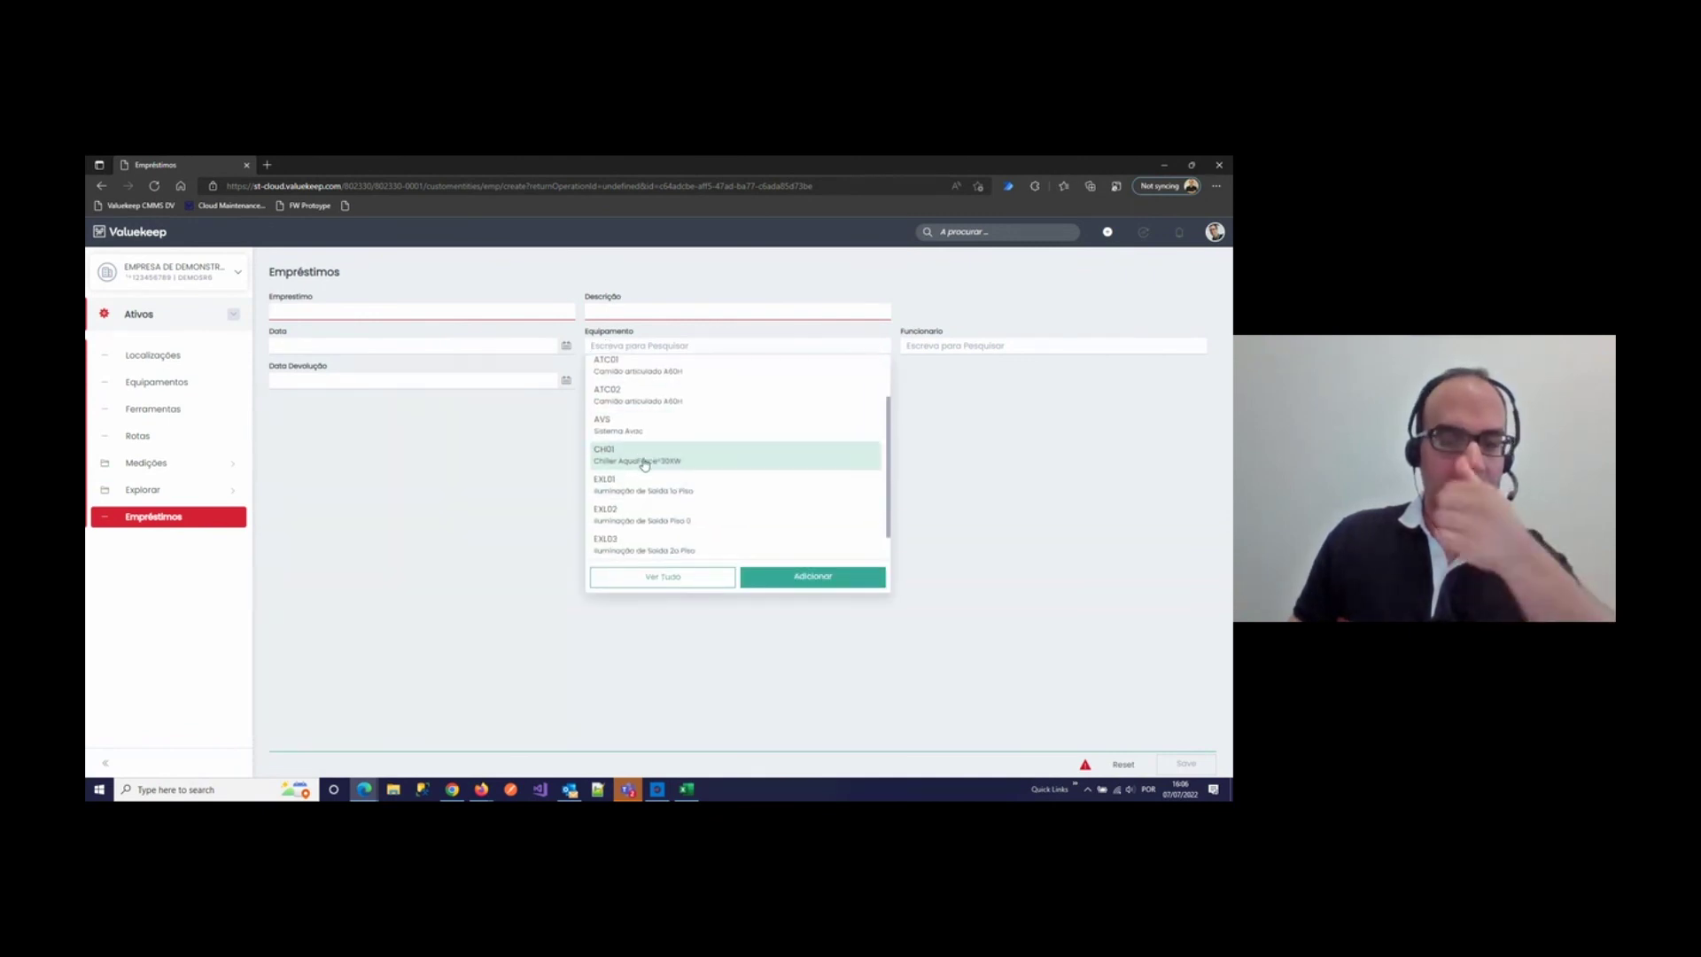
left_click(465, 507)
left_click(176, 519)
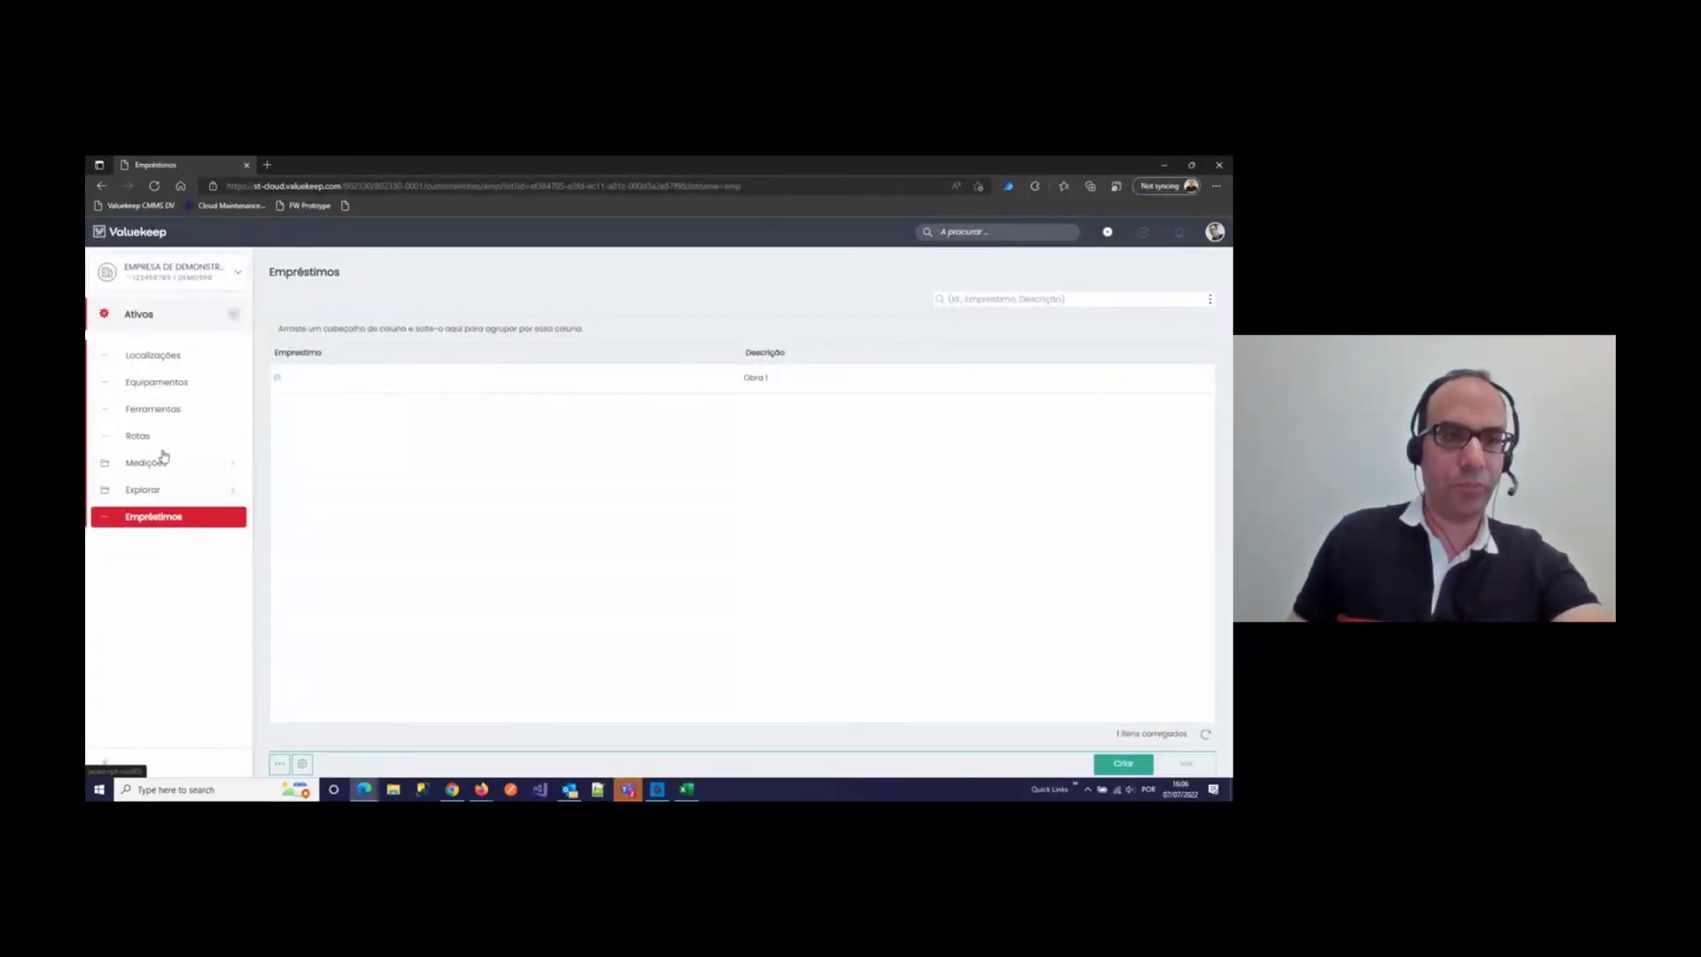
Step: Open the Ordens de Trabalho list in the Trabalho module of Empresa de Demonstração
left_click(157, 327)
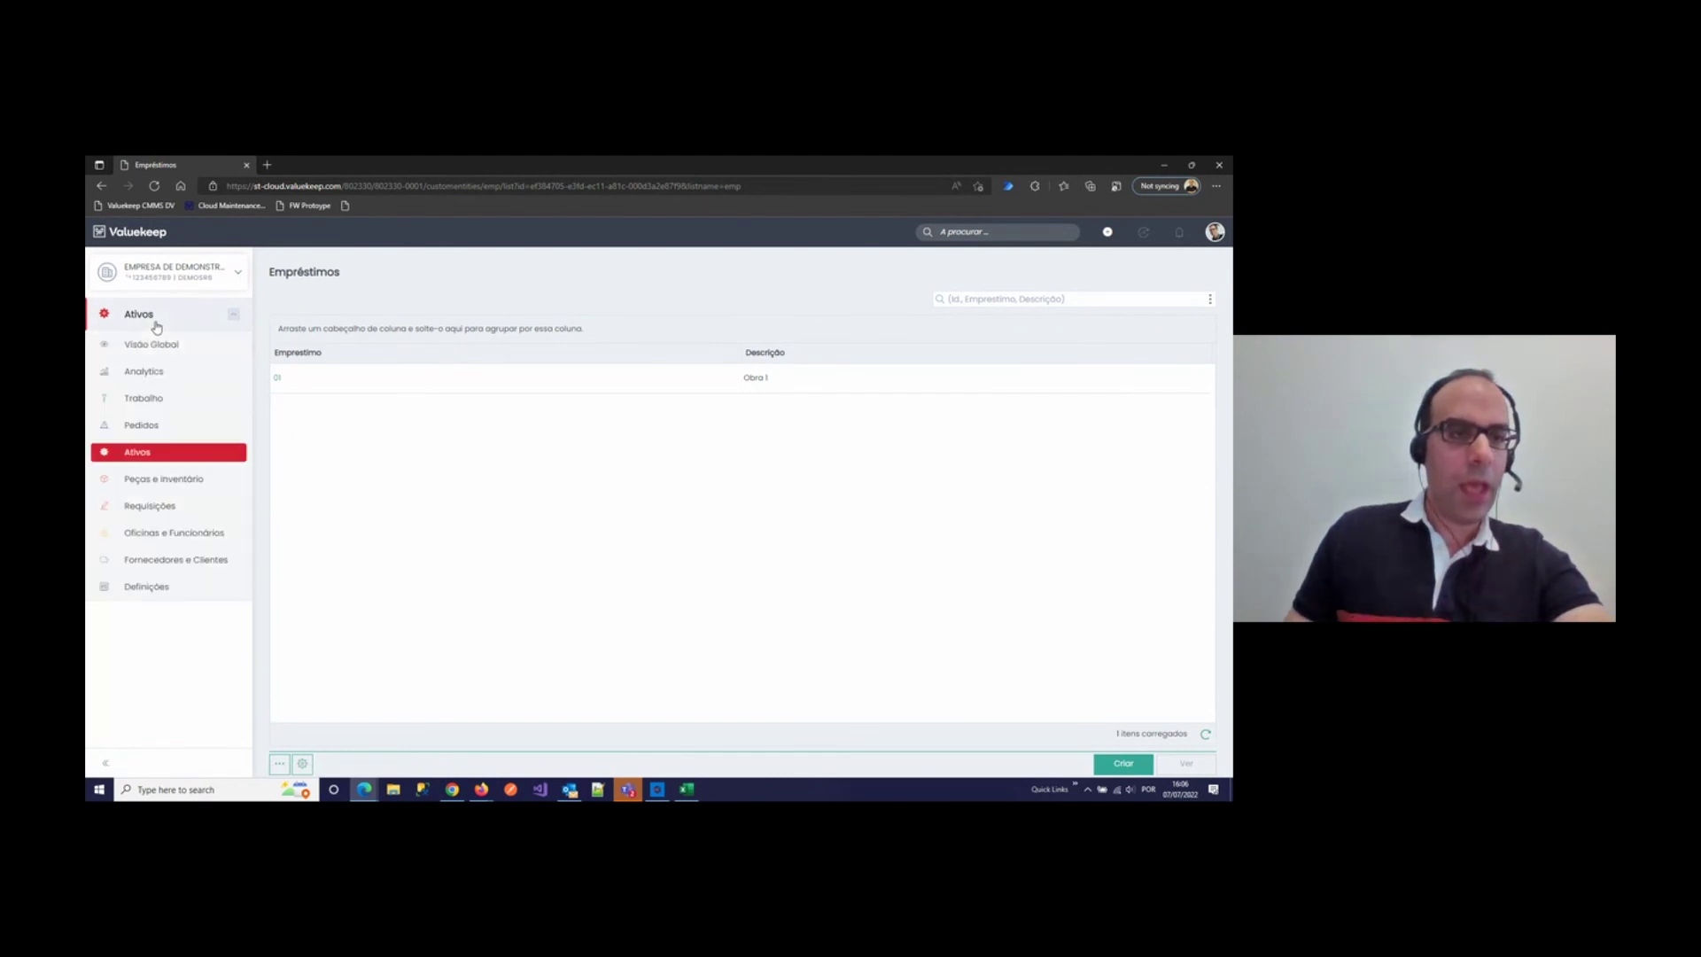
left_click(145, 400)
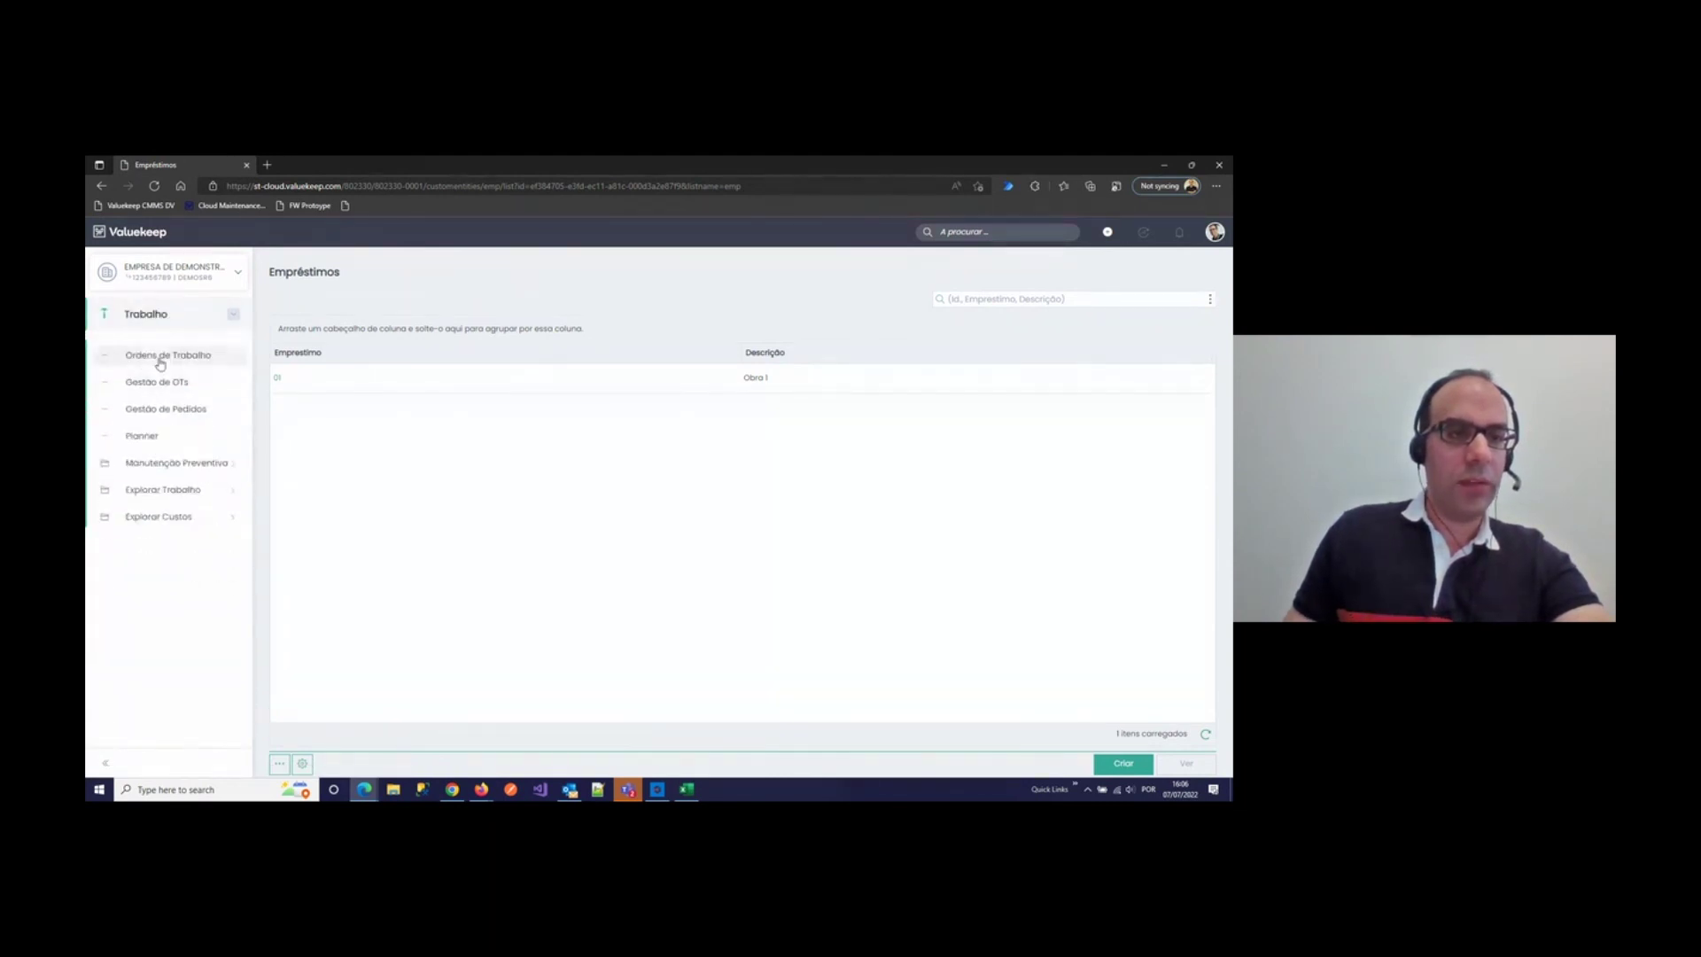
left_click(161, 356)
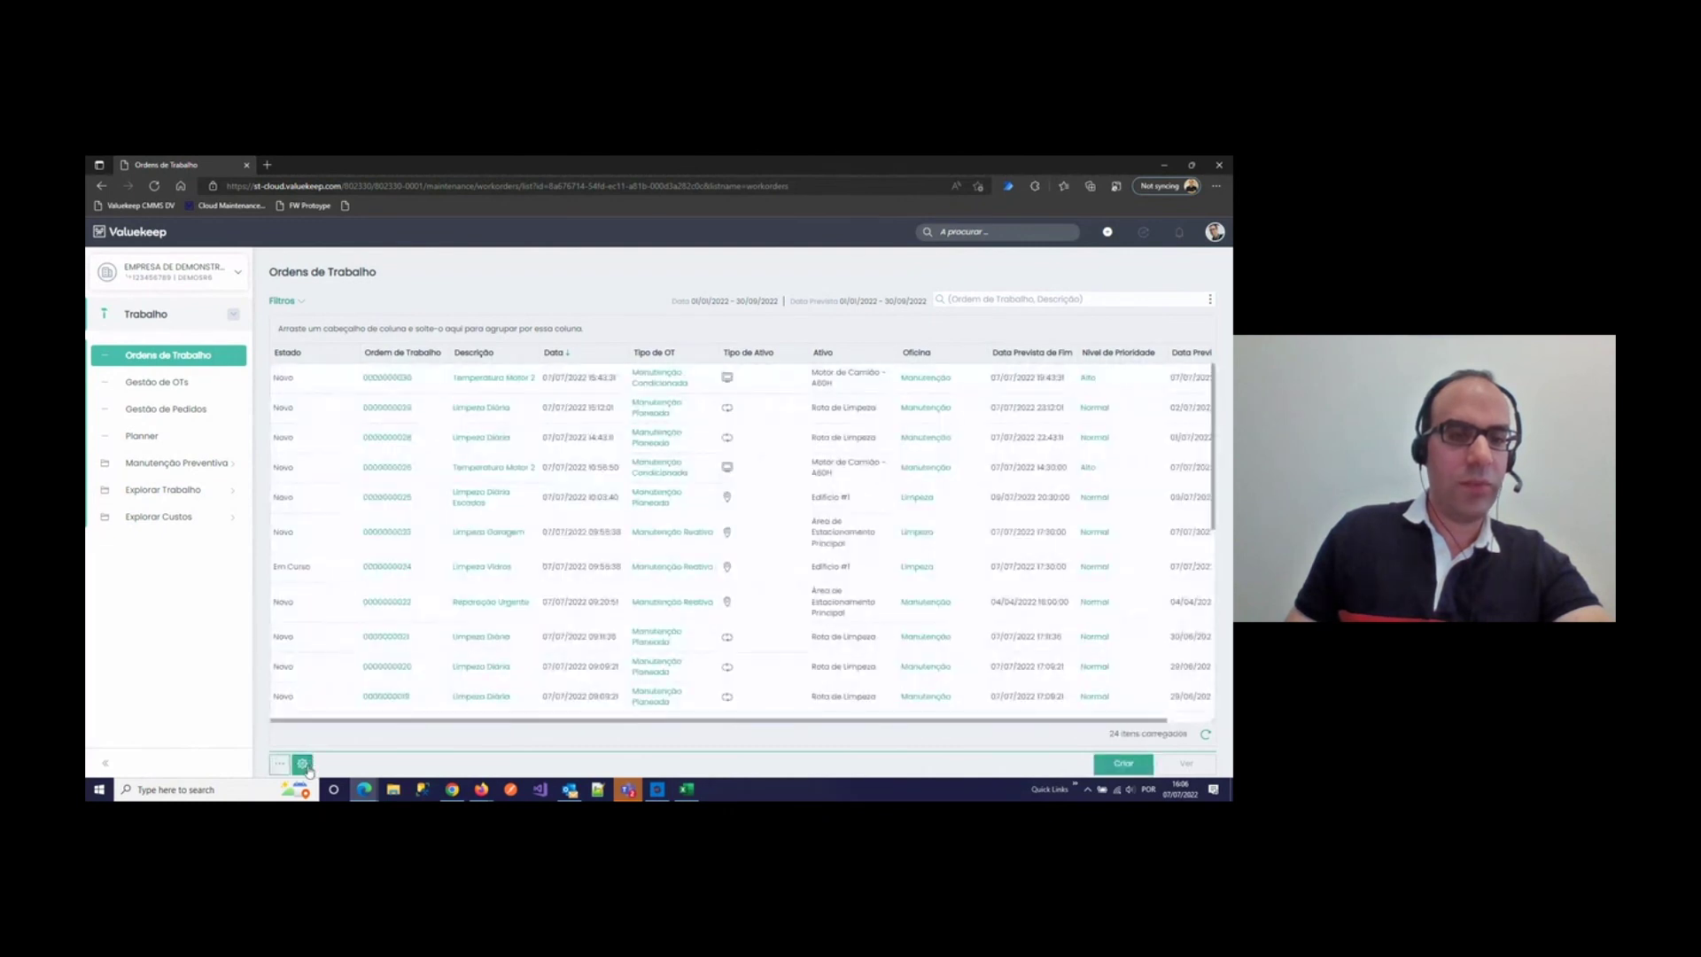
Step: View the portrait print version of the Ordens de Trabalho list, close it, and return to the Visão Geral dashboard
left_click(306, 767)
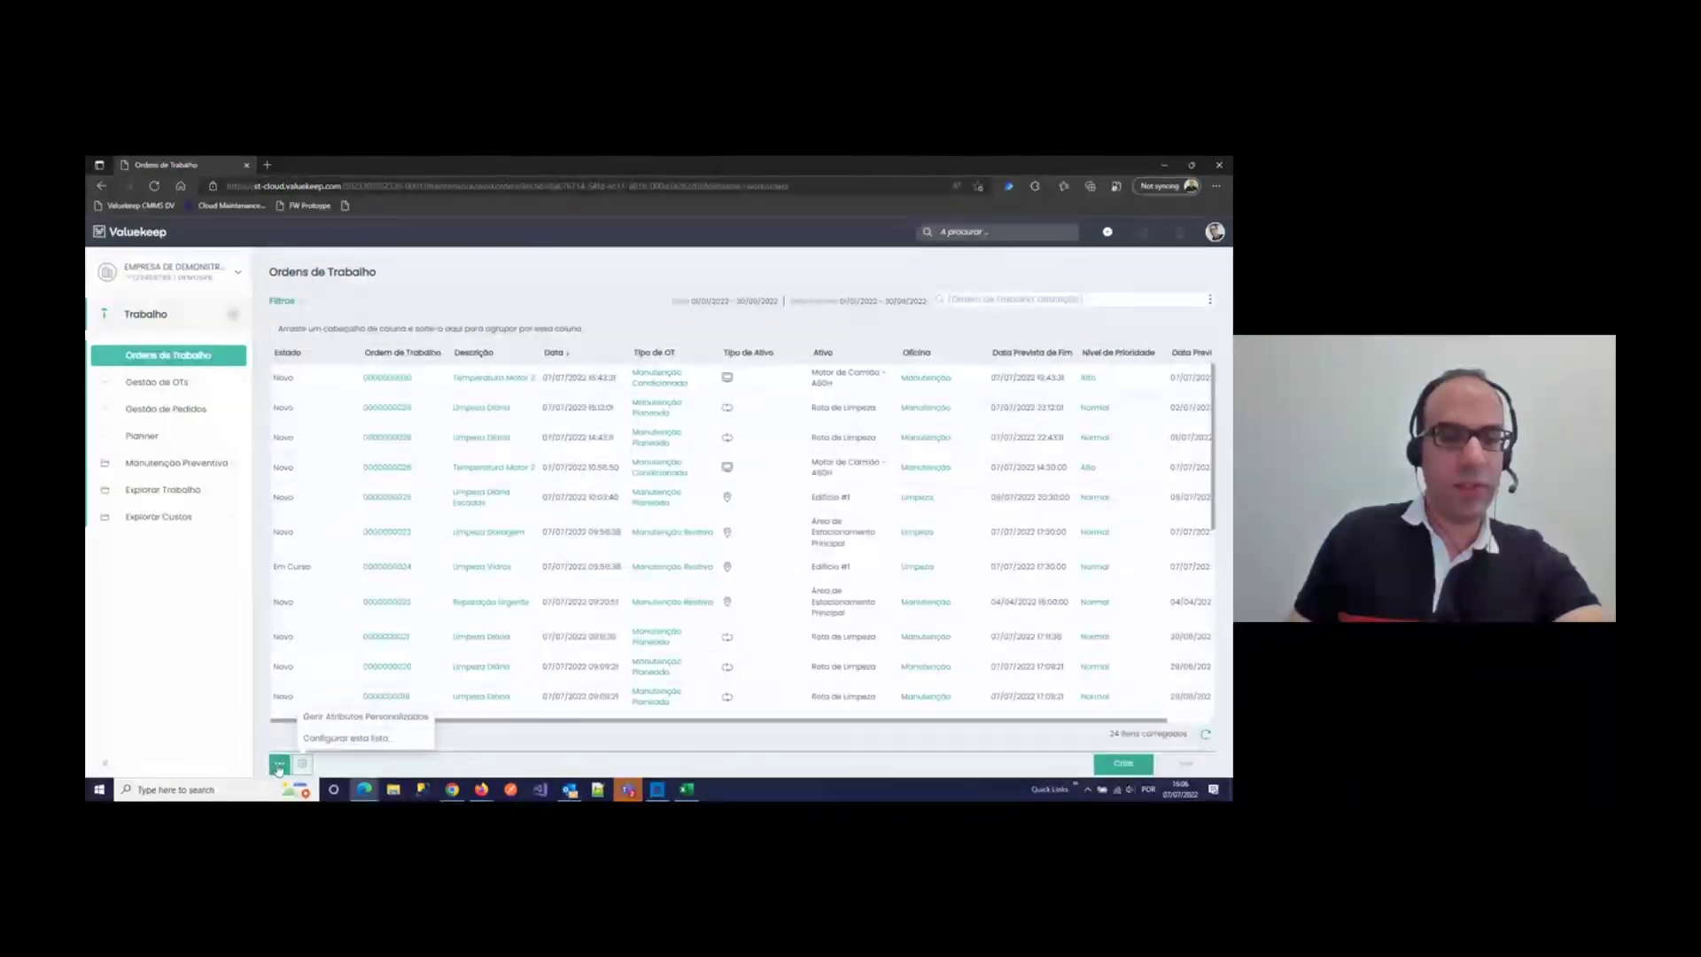
left_click(278, 767)
left_click(278, 770)
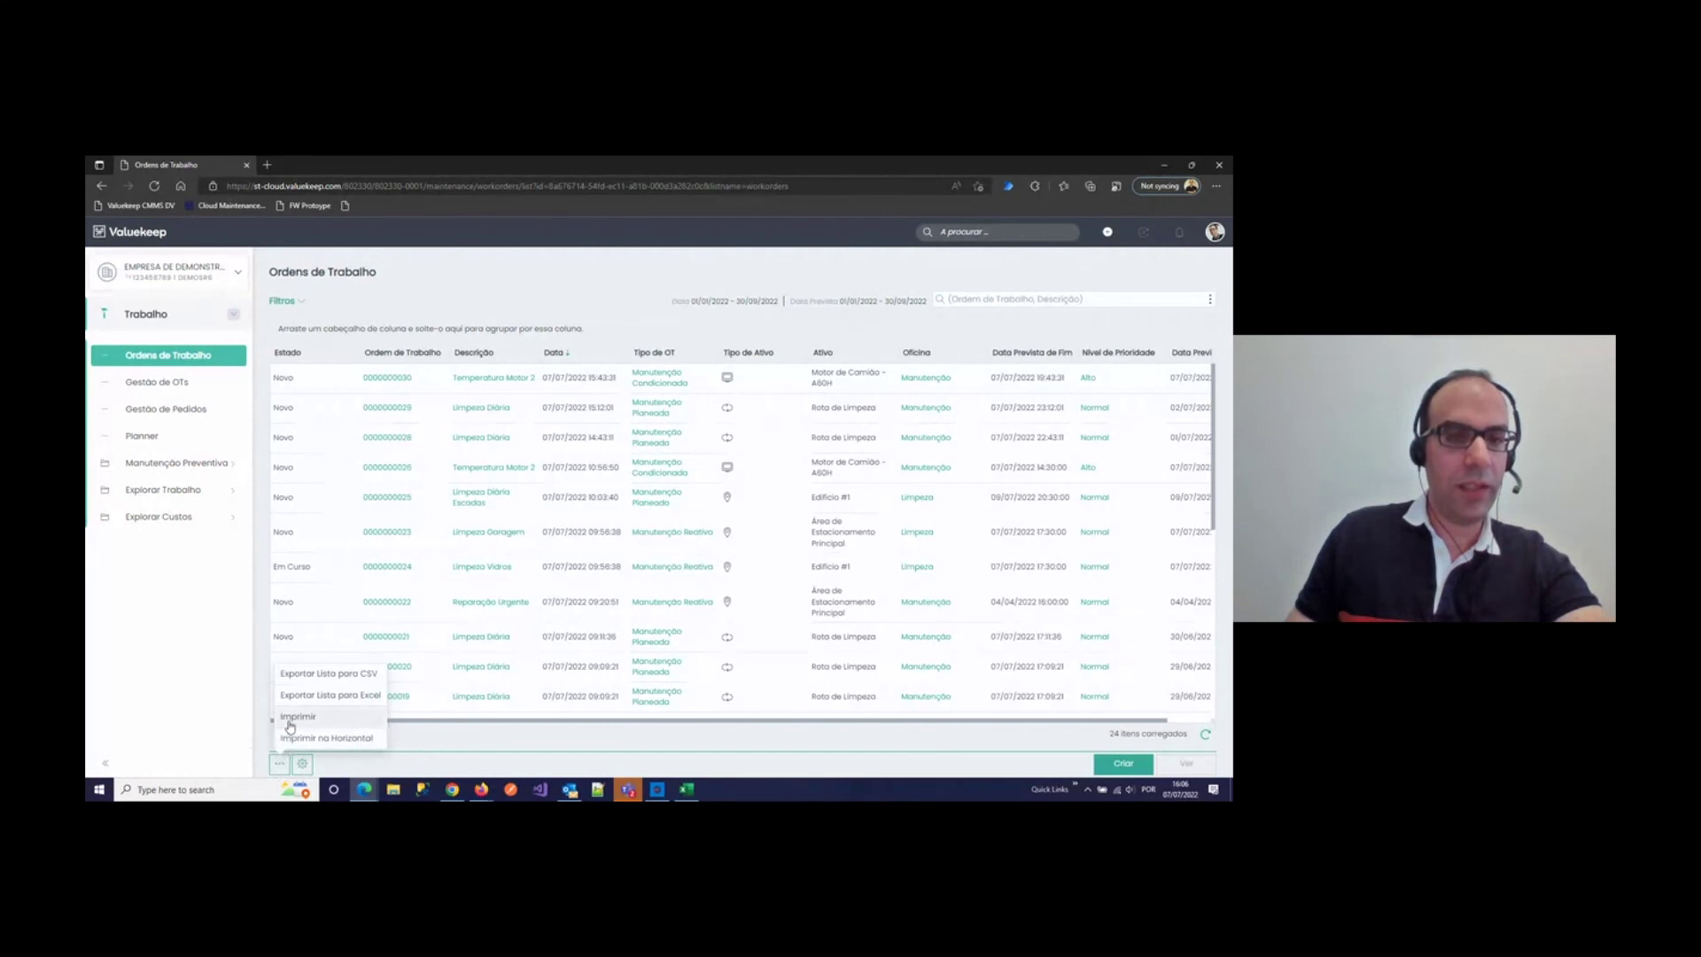
left_click(292, 721)
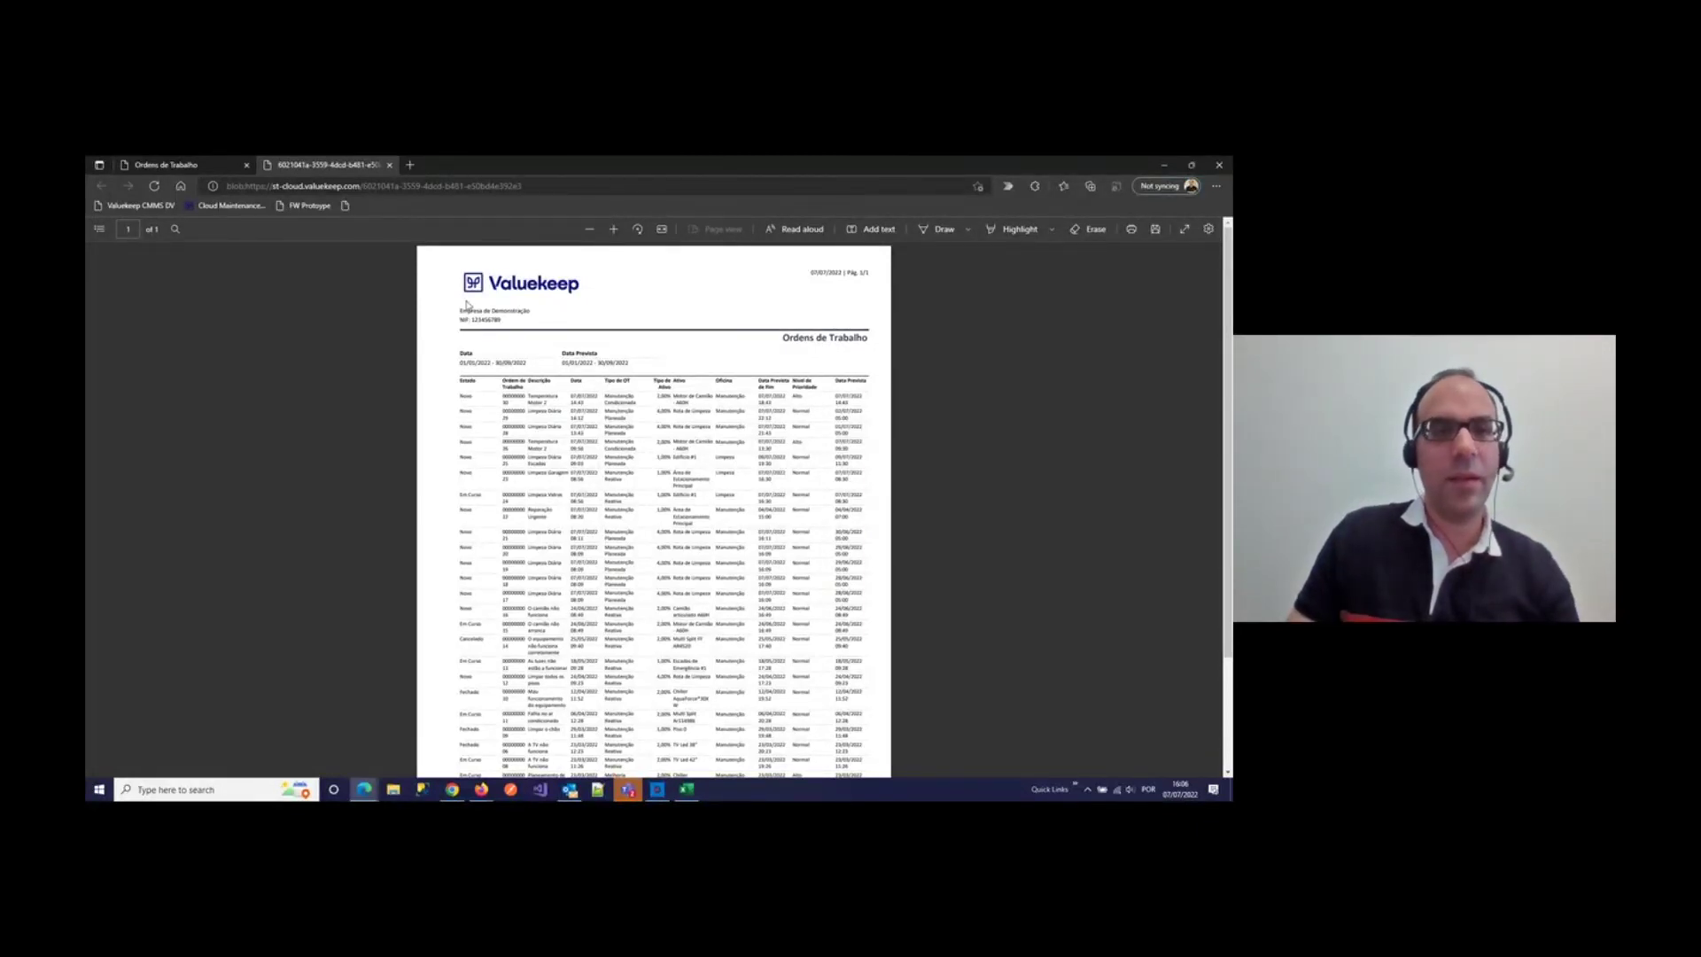
middle_click(343, 170)
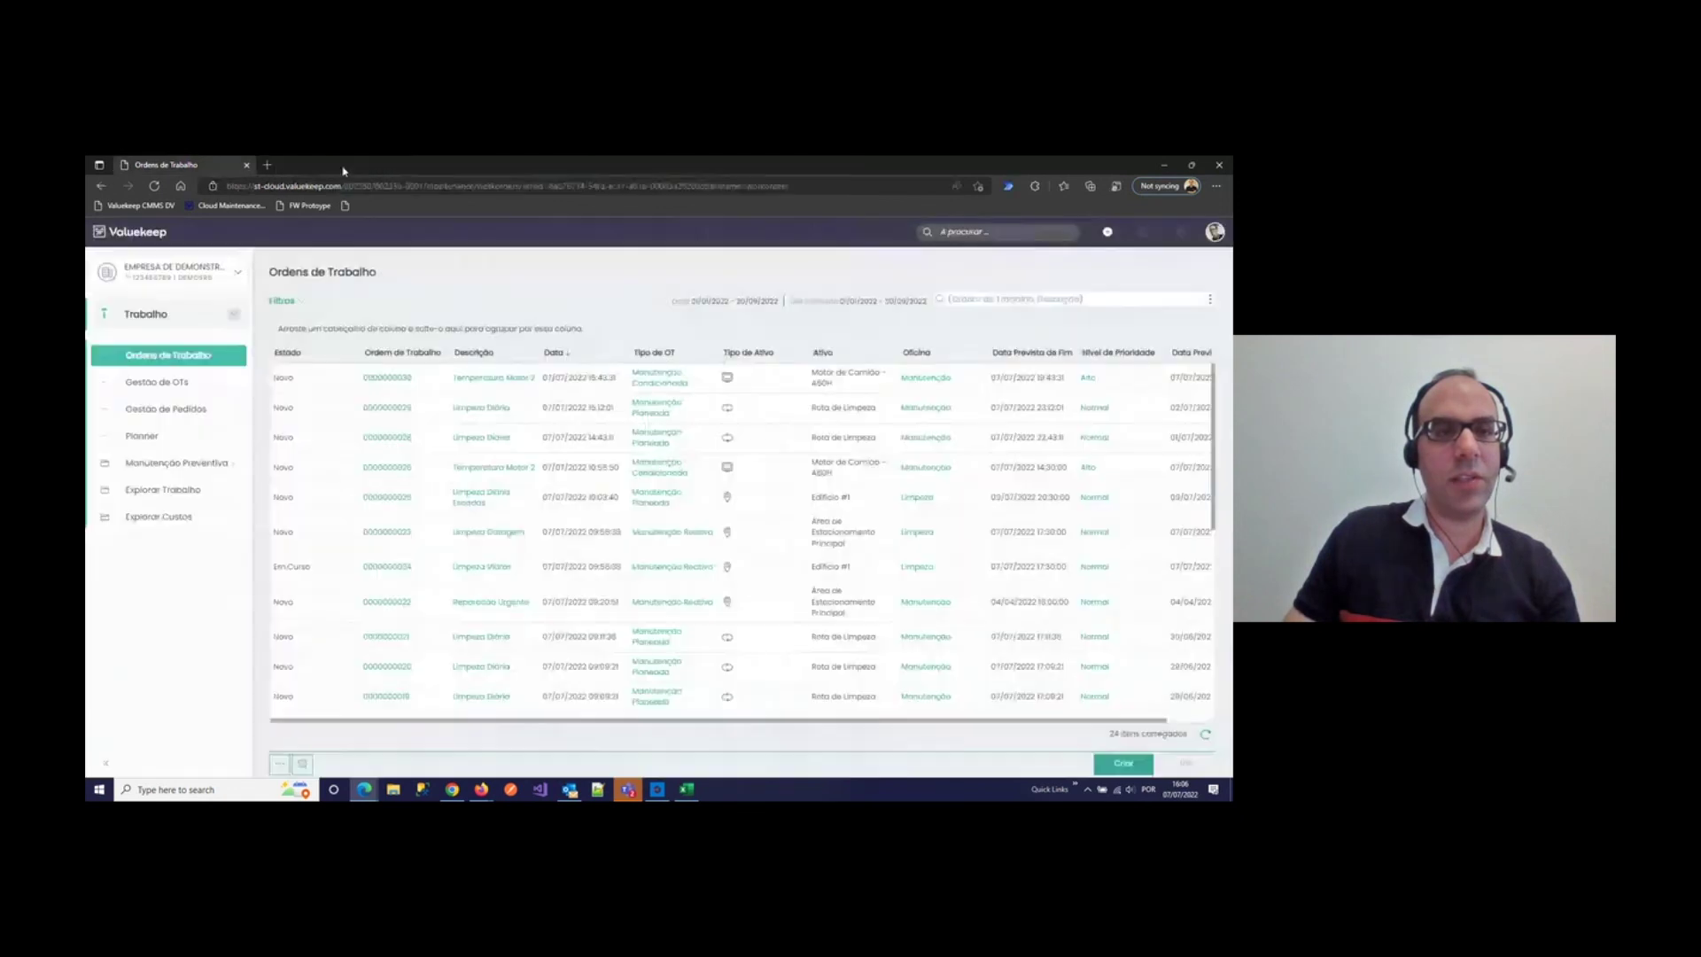
left_click(161, 235)
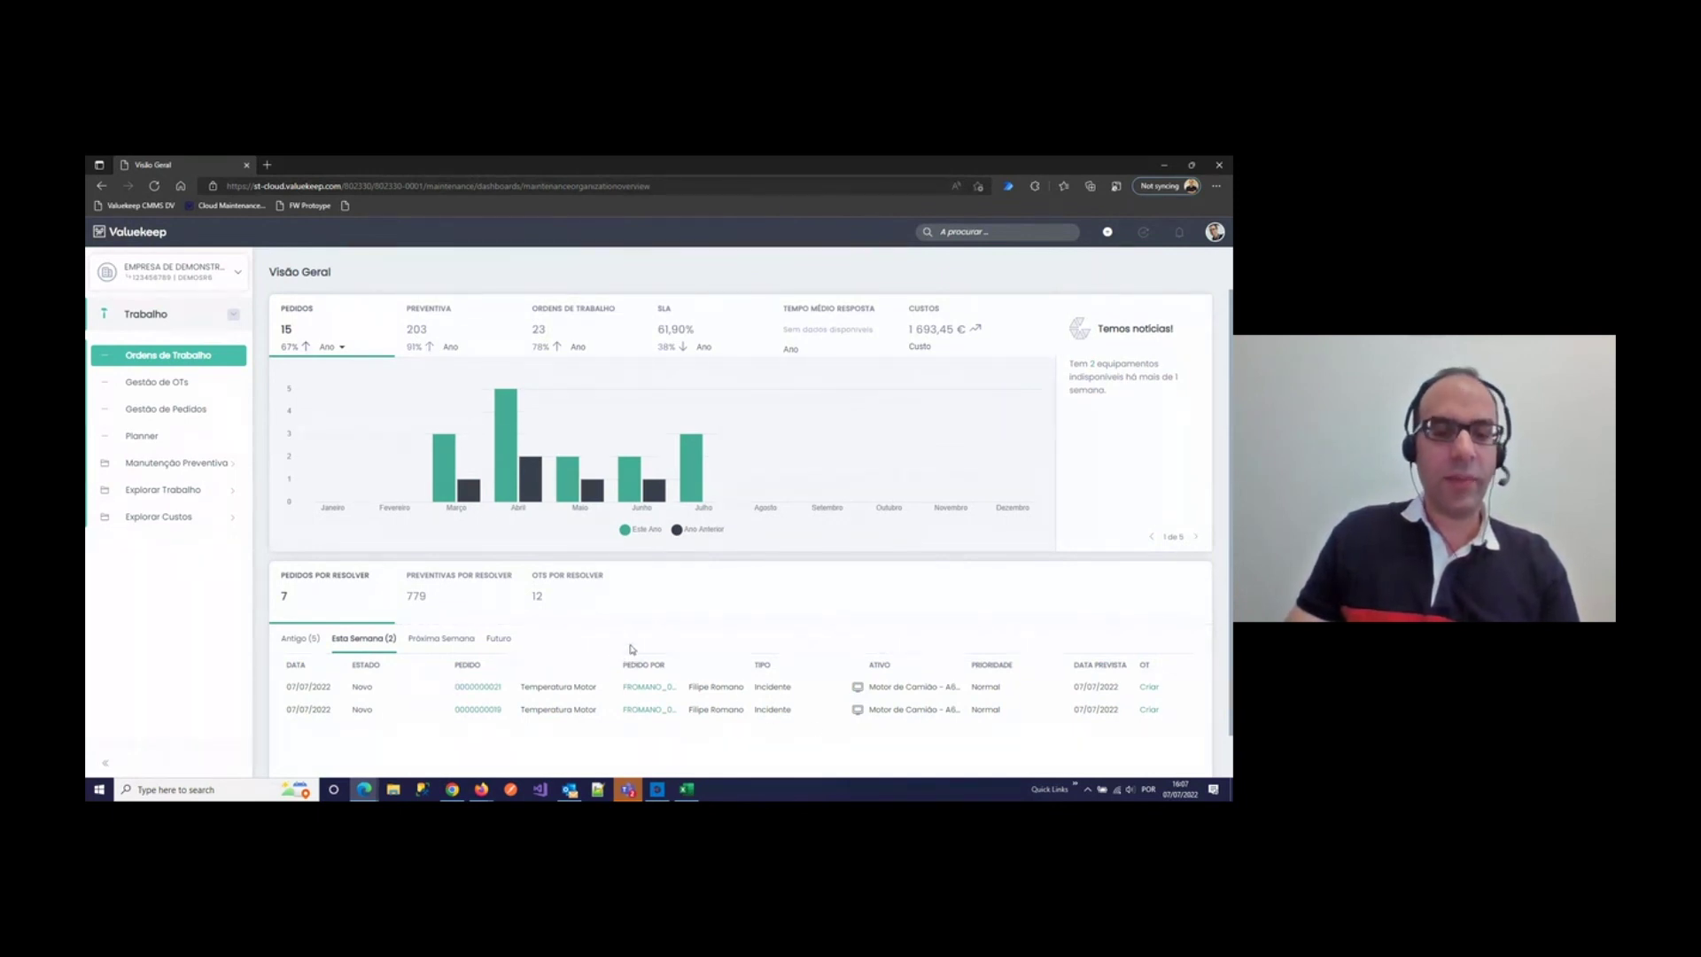
Step: Switch to the Zoho ShowTime window and stop the screen share
mouse_move(364, 789)
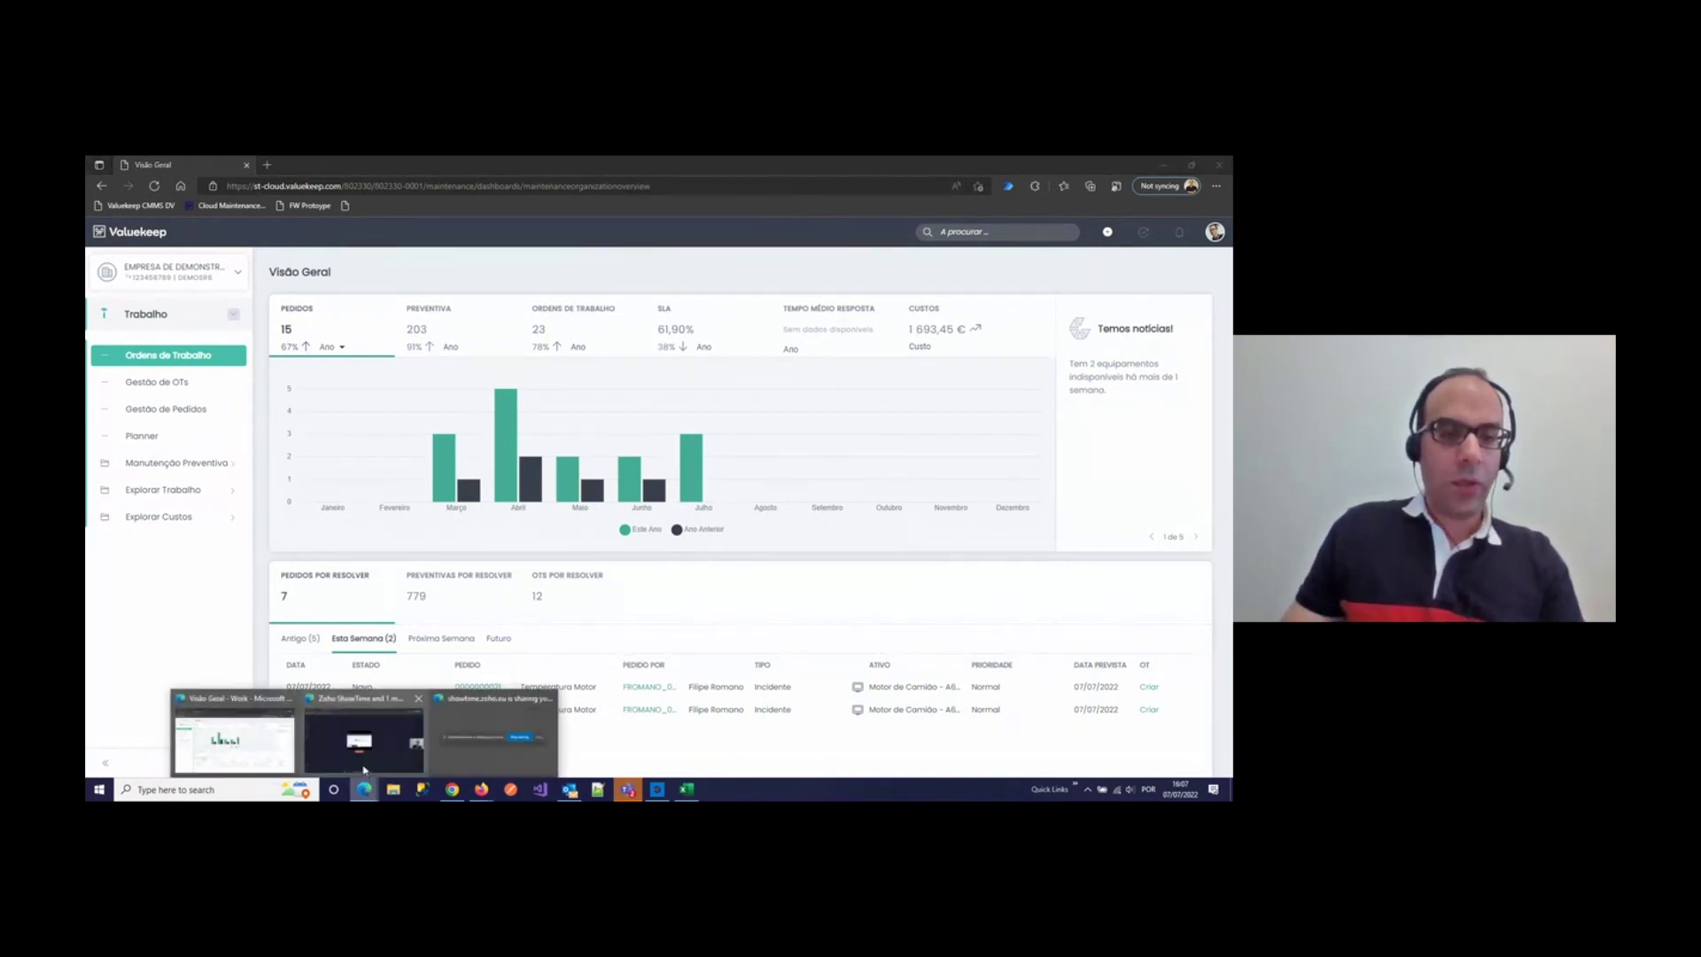
left_click(367, 735)
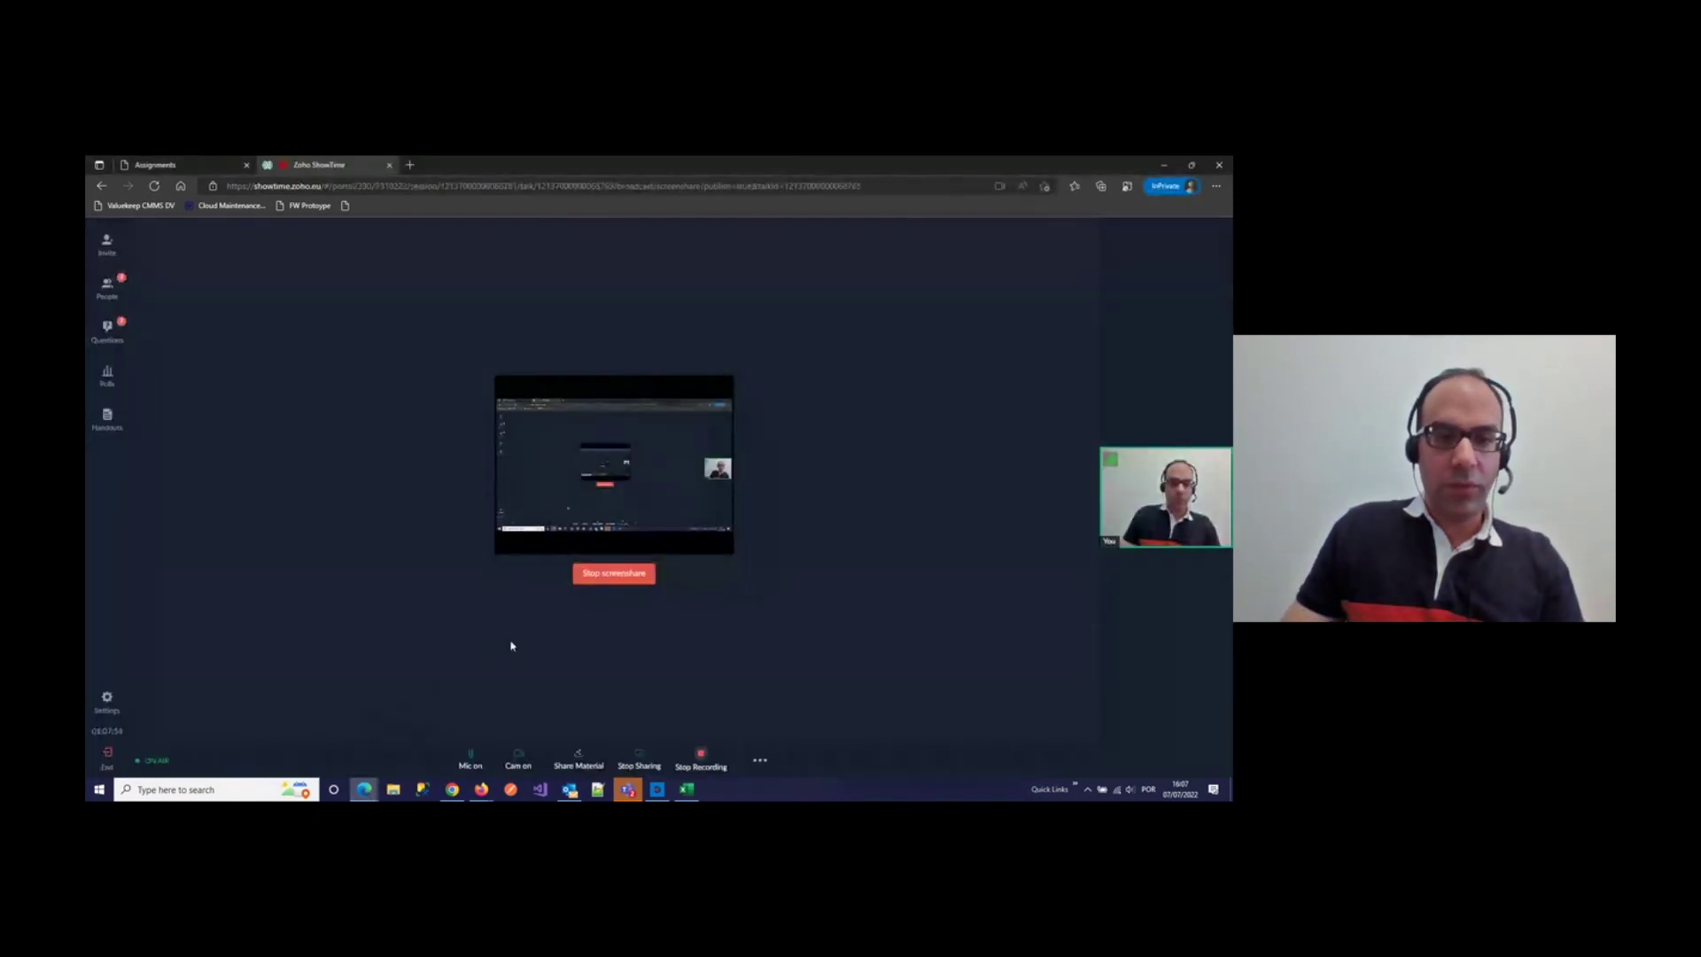
left_click(635, 575)
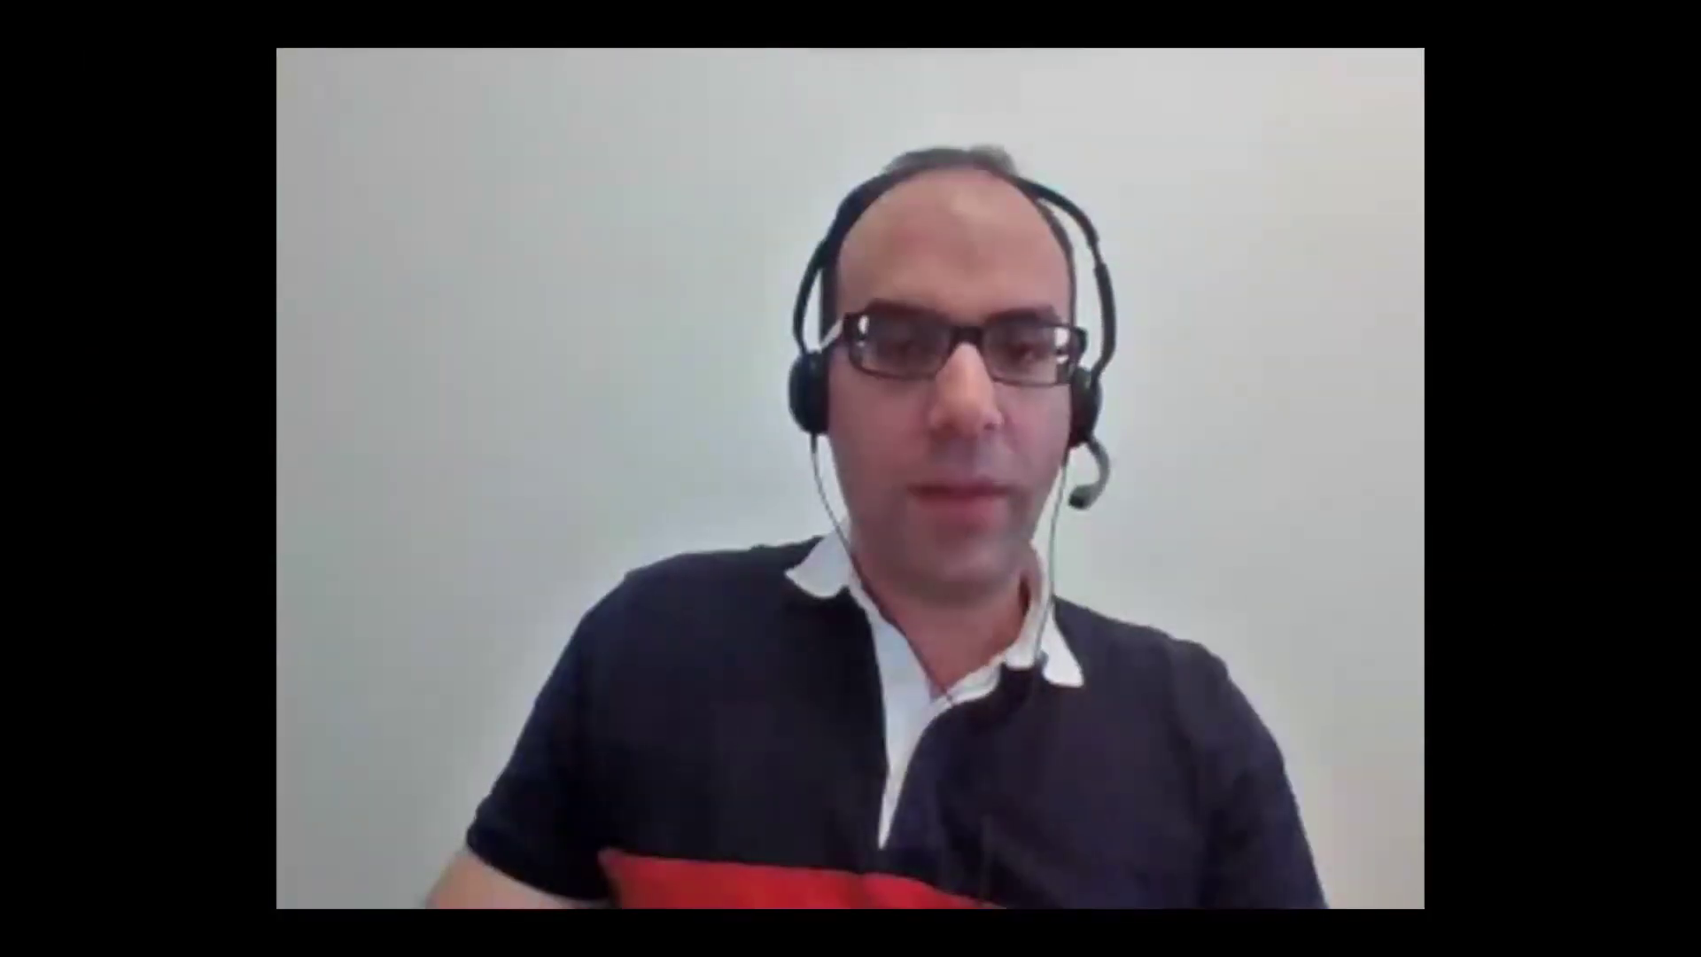